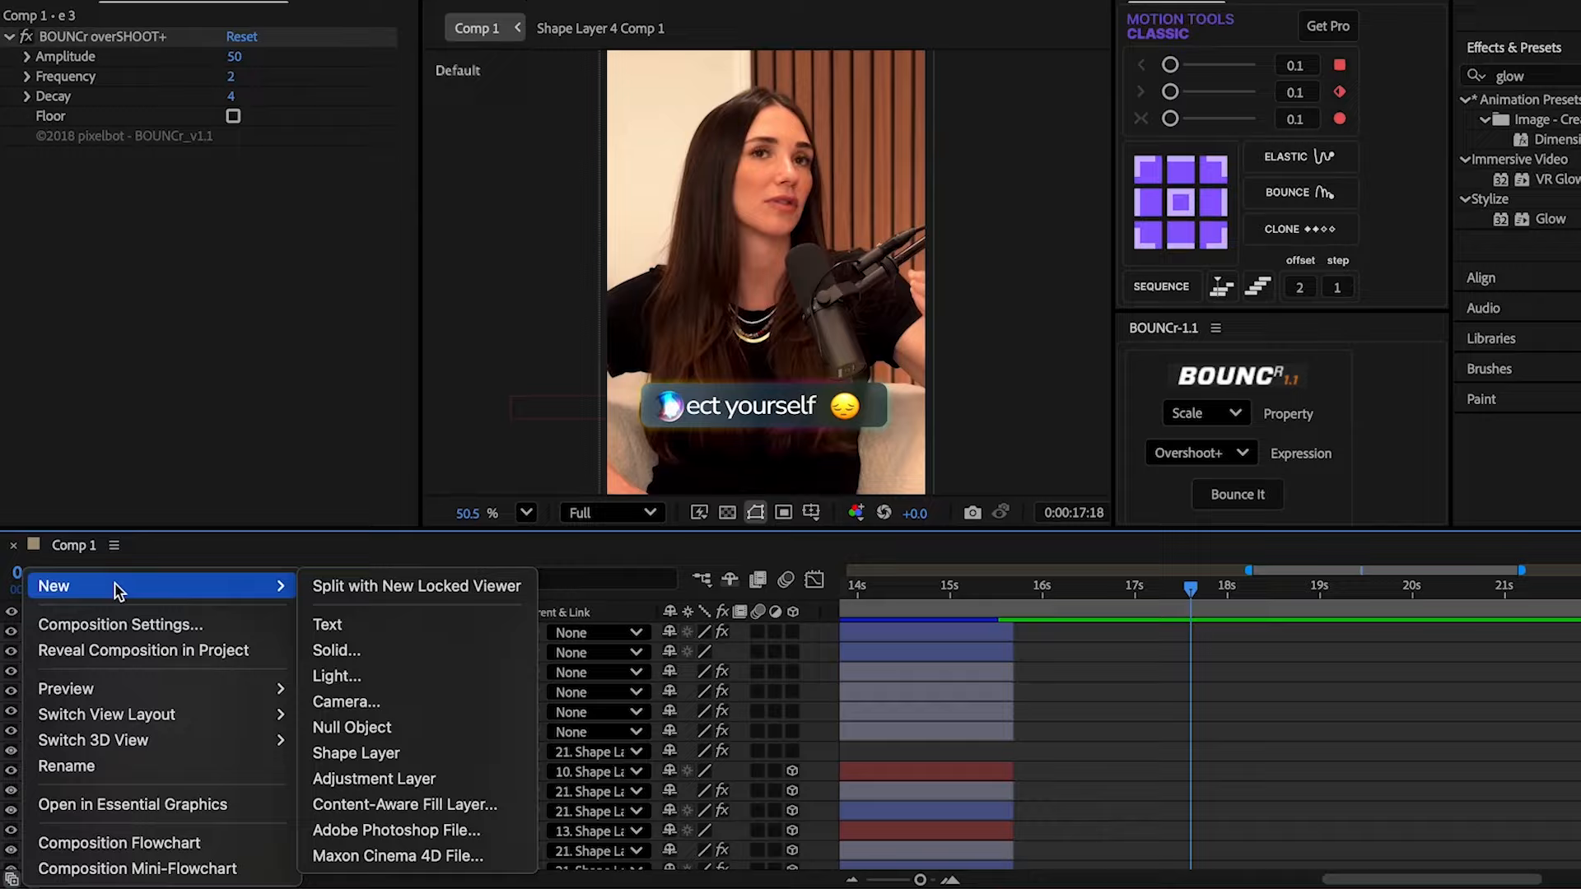
# - Add a new adjustment layer to Comp 1 and apply the Gaussian Blur effect to it
pyautogui.click(373, 779)
pyautogui.click(1524, 76)
pyautogui.write('gaus')
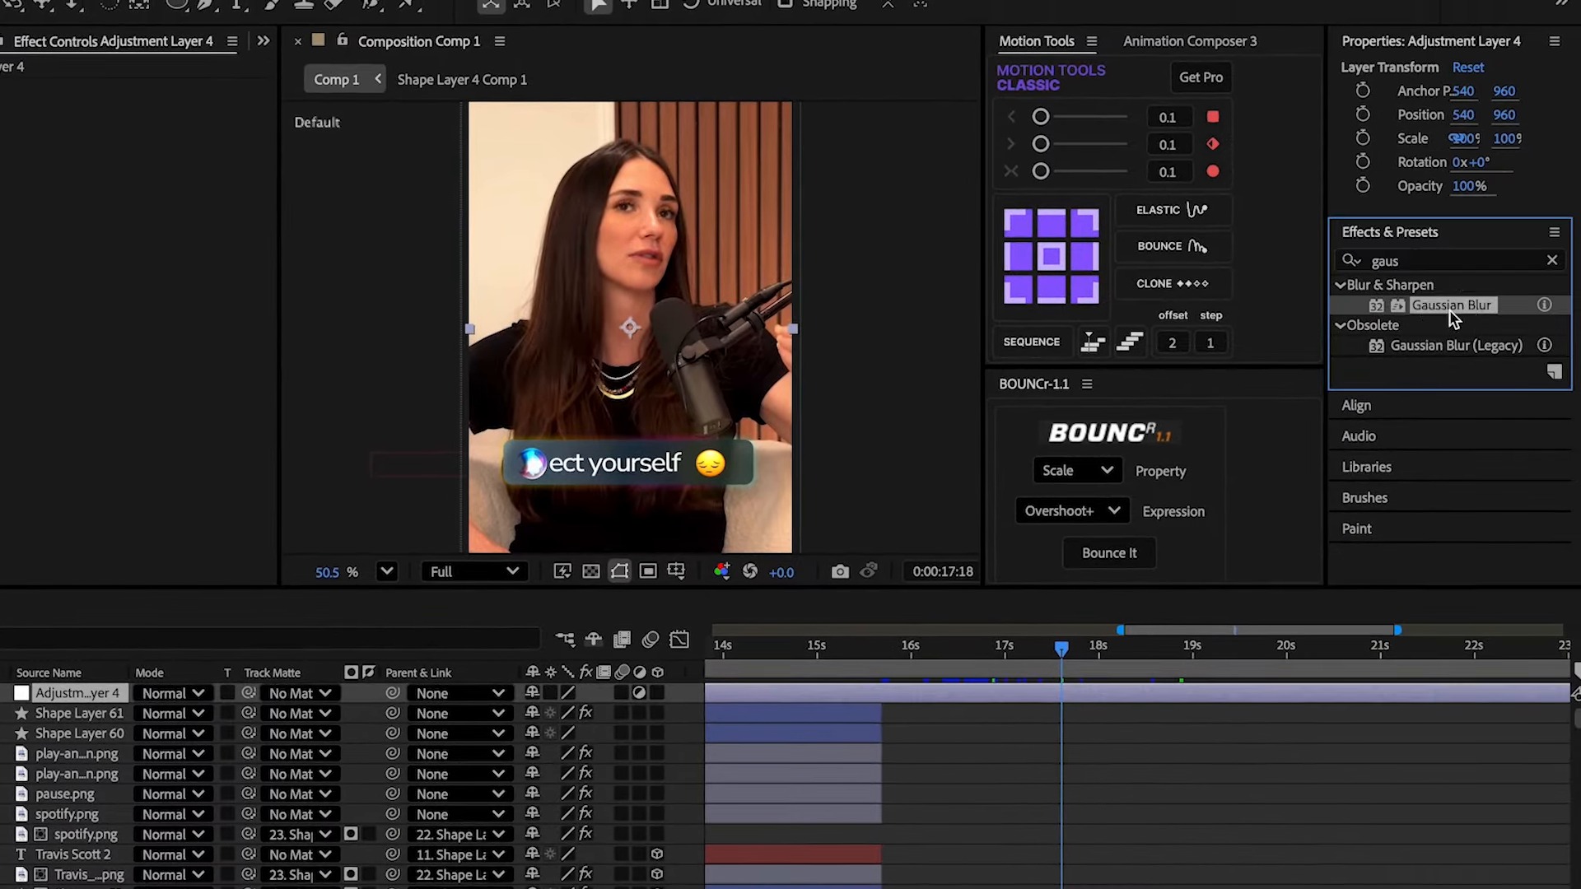
pyautogui.doubleClick(1449, 310)
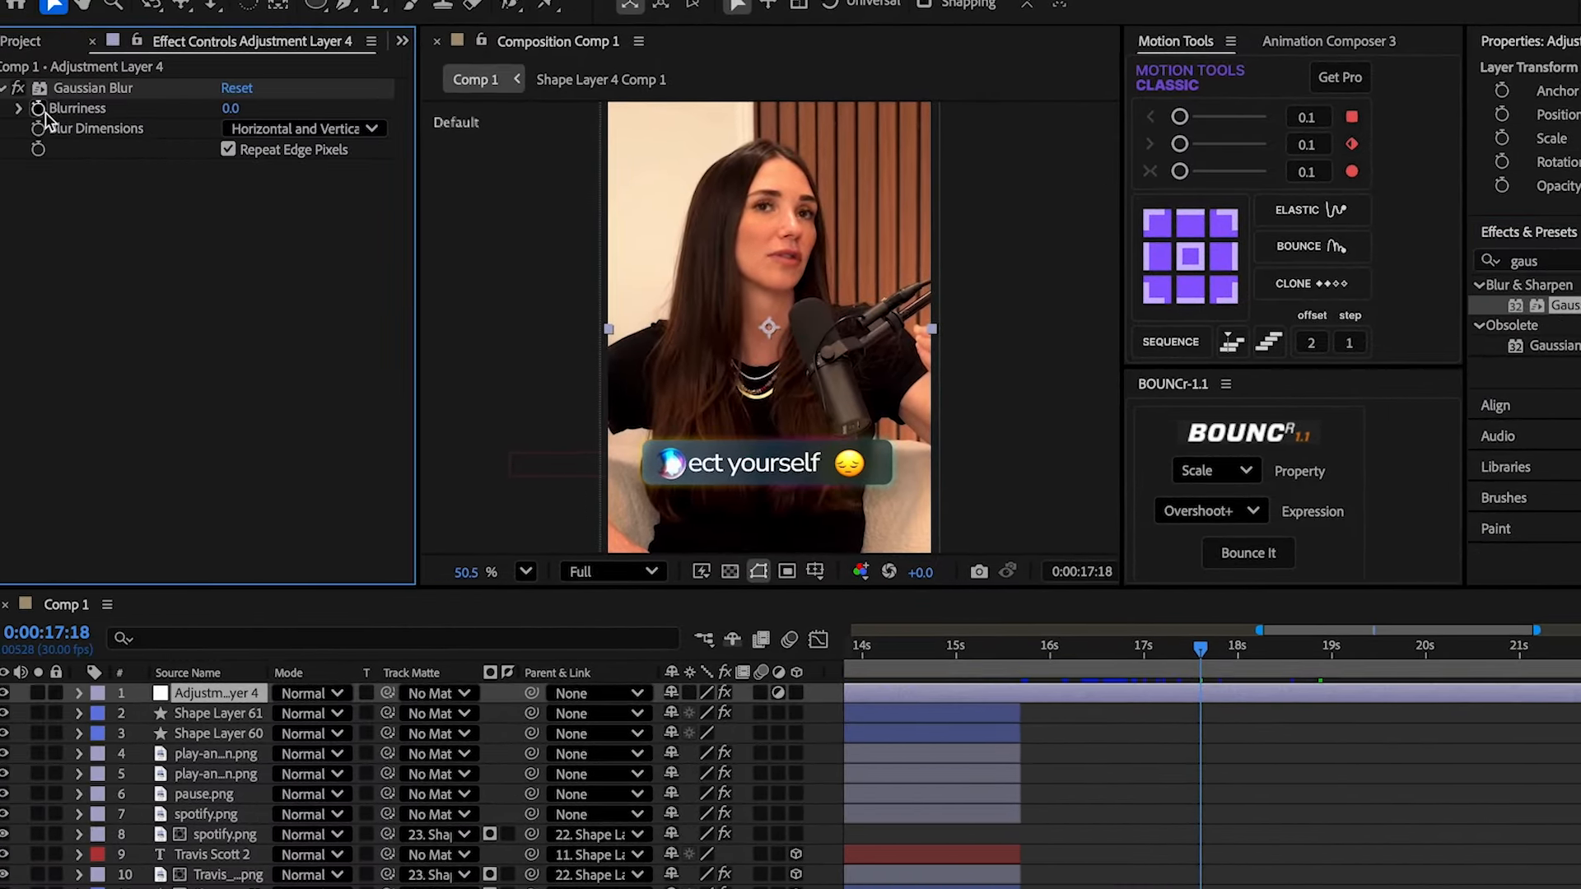
# - Keyframe the adjustment layer's Blurriness from 0 at 0:00:17:18 to 400 at 0:00:17:23
pyautogui.click(20, 109)
pyautogui.press('u')
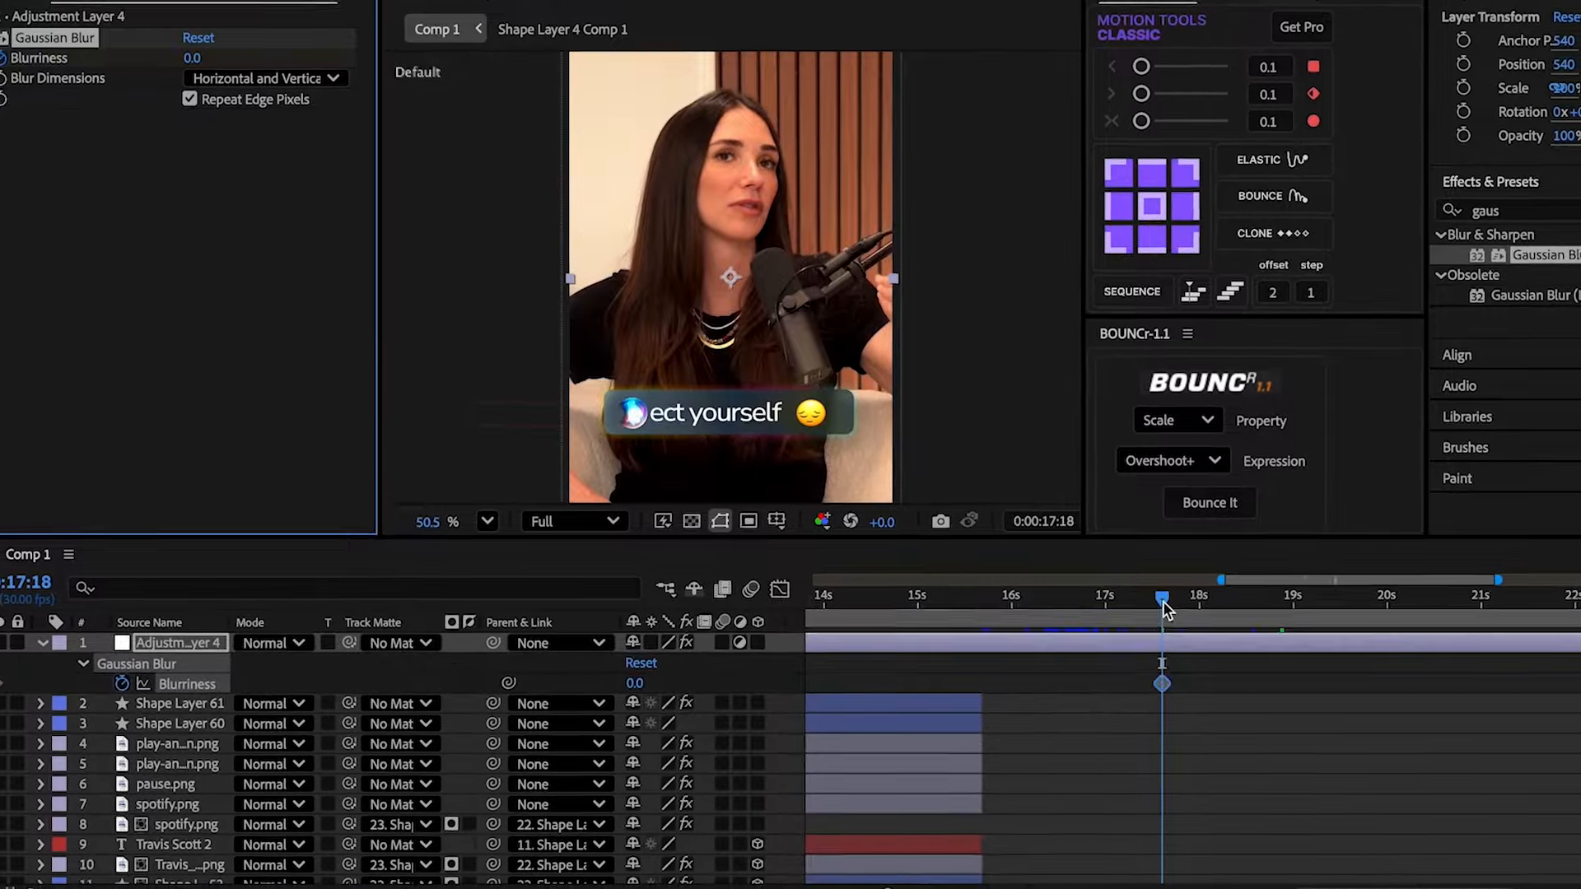
pyautogui.moveTo(1204, 651); pyautogui.dragTo(1217, 653)
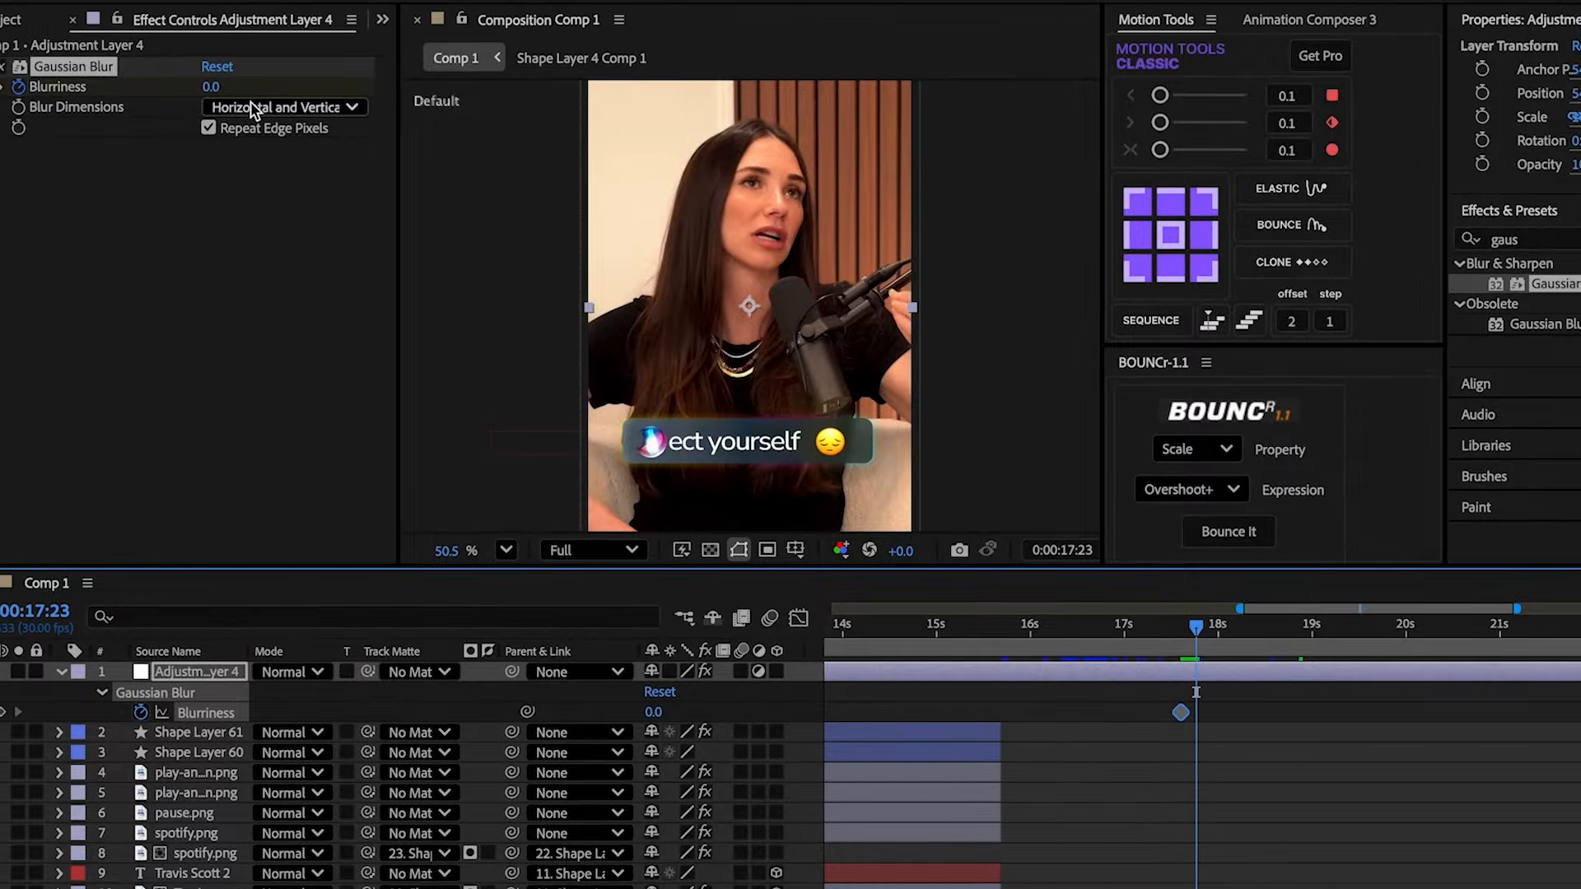
pyautogui.click(185, 50)
pyautogui.write('400')
pyautogui.press('Return')
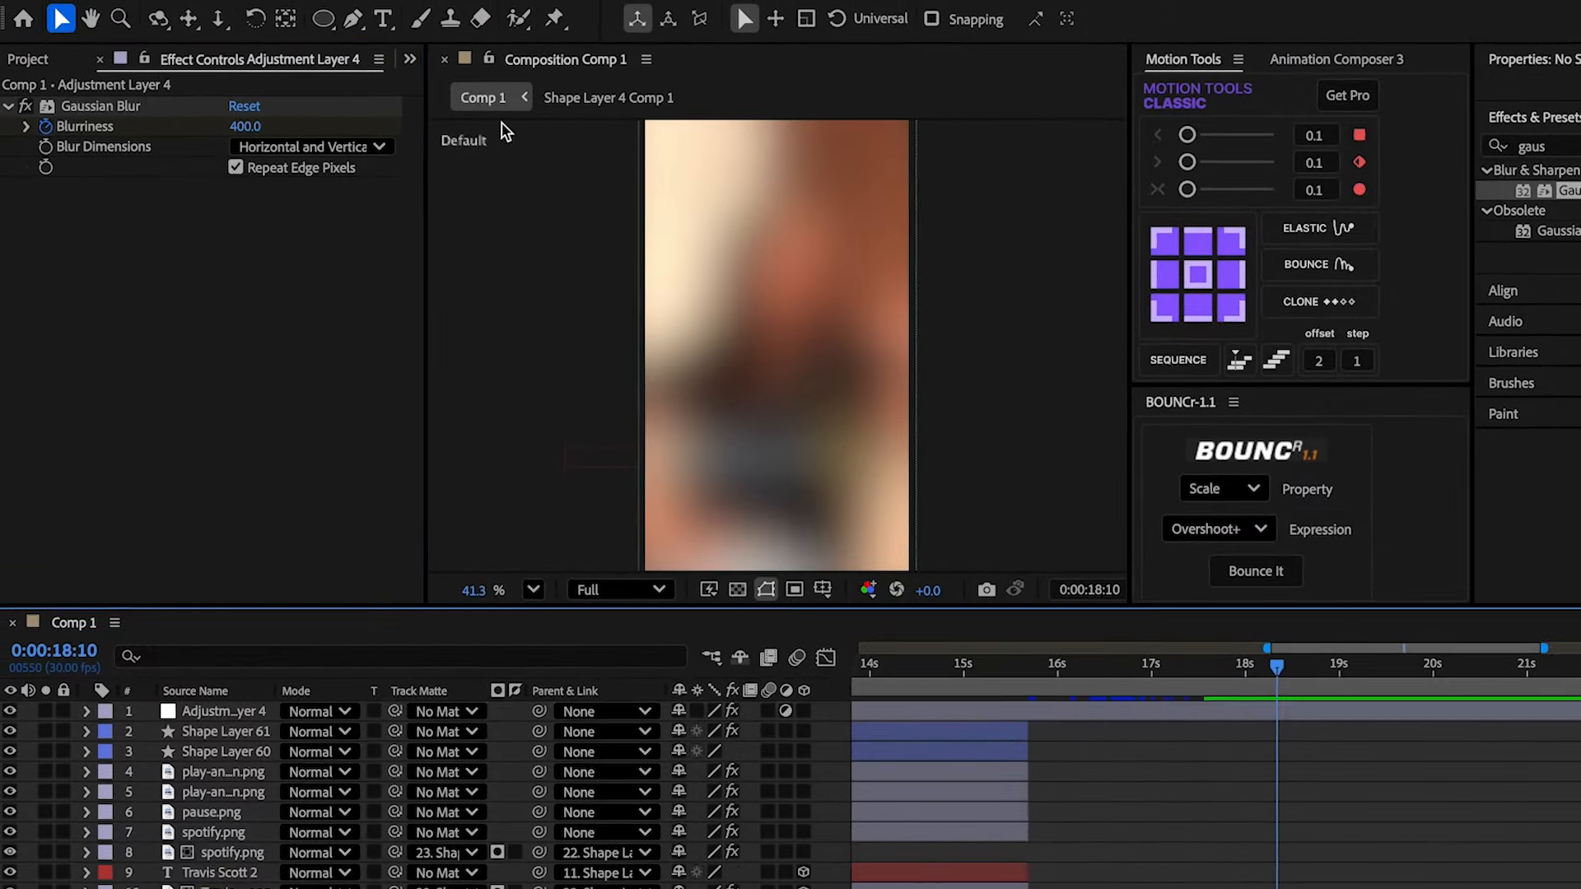
# - Draw a wide, light rectangle across the middle of the blurred frame as a card and round its corners
pyautogui.moveTo(323, 18); pyautogui.dragTo(391, 26)
pyautogui.moveTo(658, 306); pyautogui.dragTo(880, 387)
pyautogui.moveTo(807, 340); pyautogui.dragTo(803, 368)
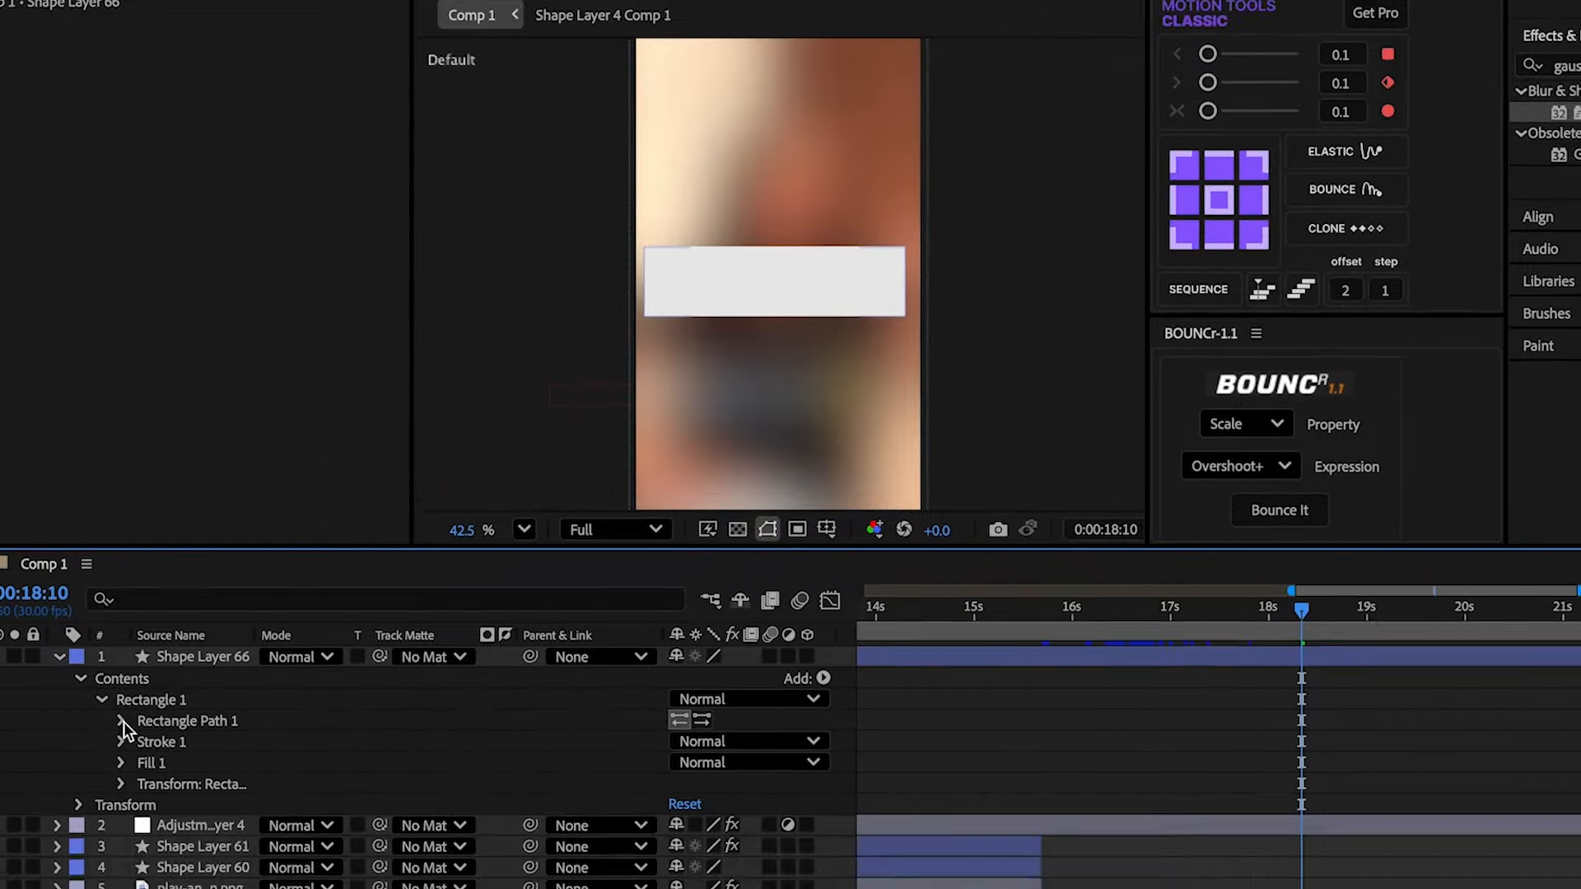
pyautogui.click(12, 806)
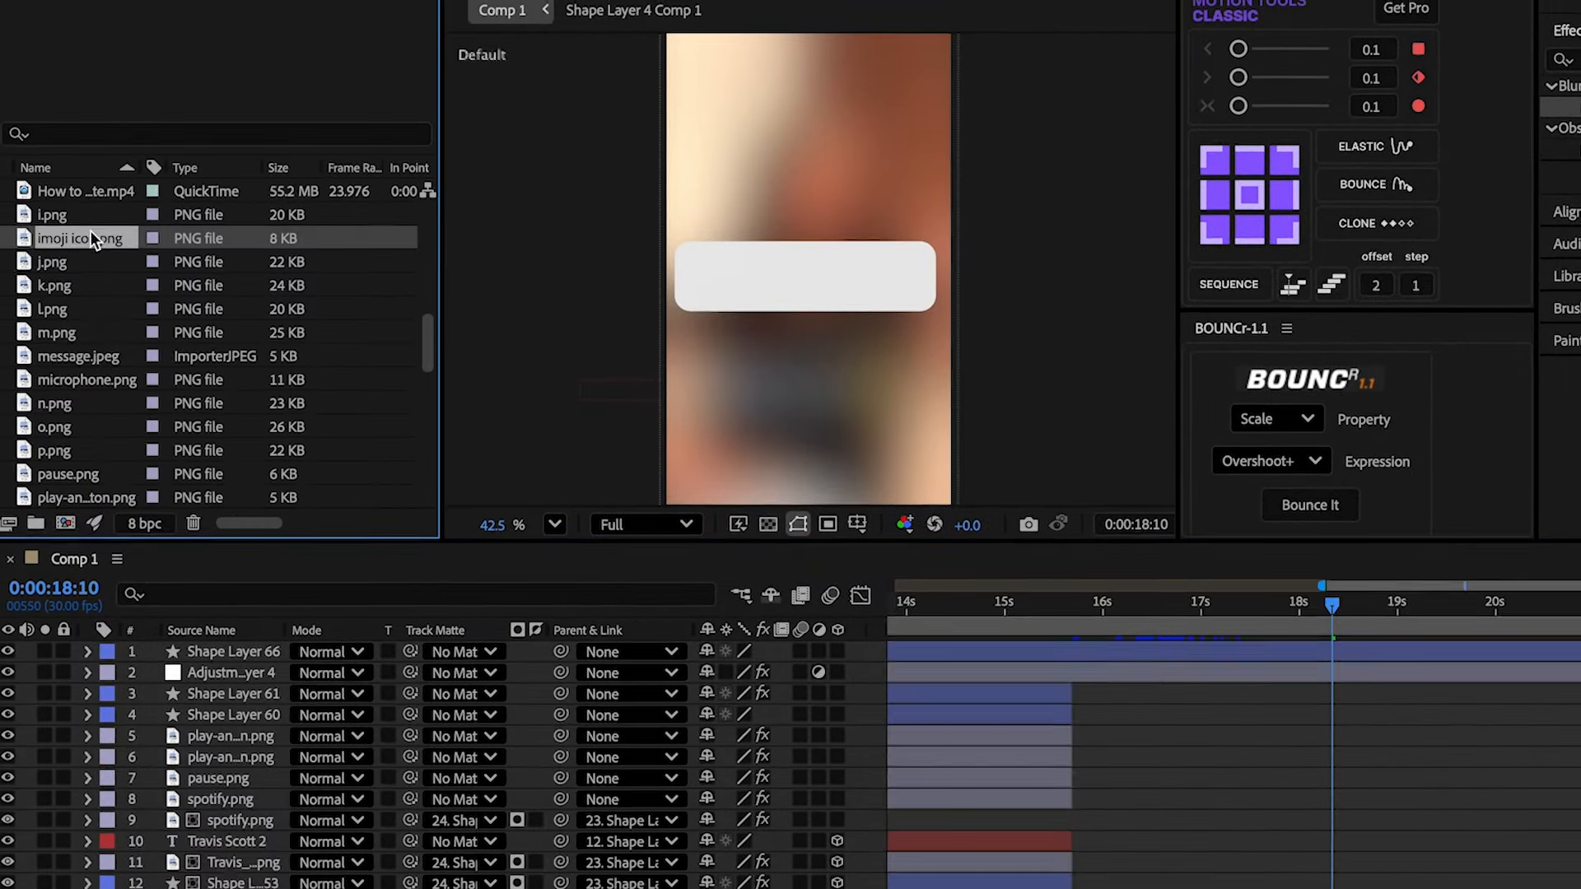
# - Add imoji icon.png and Profile picture.png above the card and move the profile picture to the card's left end
pyautogui.moveTo(91, 219); pyautogui.dragTo(207, 630)
pyautogui.moveTo(230, 658); pyautogui.dragTo(226, 682)
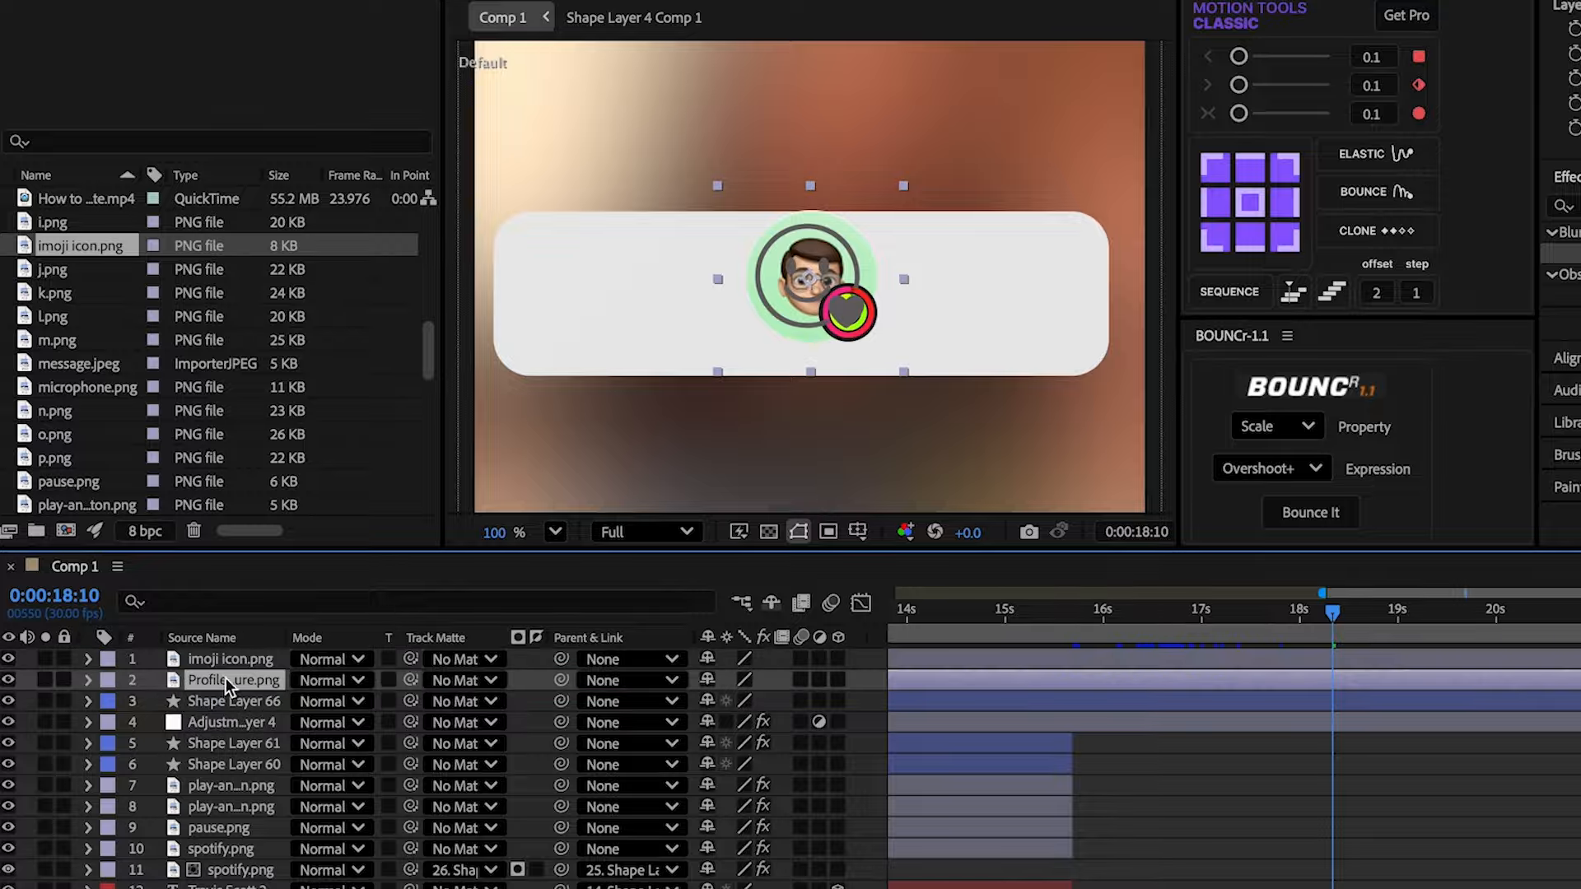
pyautogui.moveTo(861, 318); pyautogui.dragTo(637, 330)
# - Set the profile picture layer's scale to 80%
pyautogui.press('s')
pyautogui.click(718, 779)
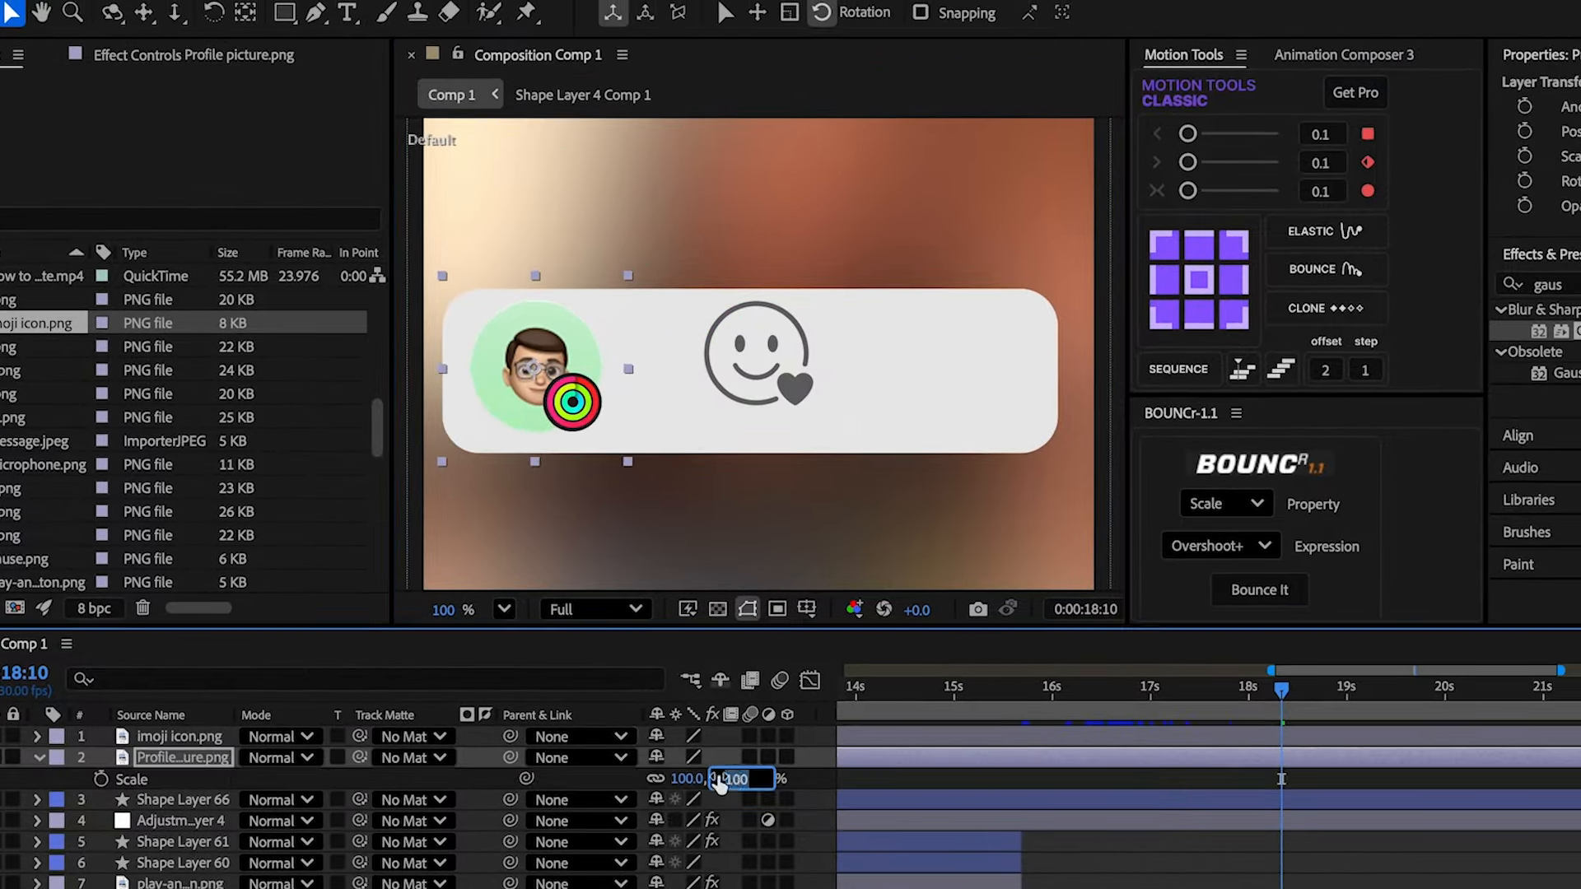
pyautogui.write('80')
pyautogui.press('Return')
# - Move the emoji icon to the card's right end and set its scale to 30%
pyautogui.click(1155, 736)
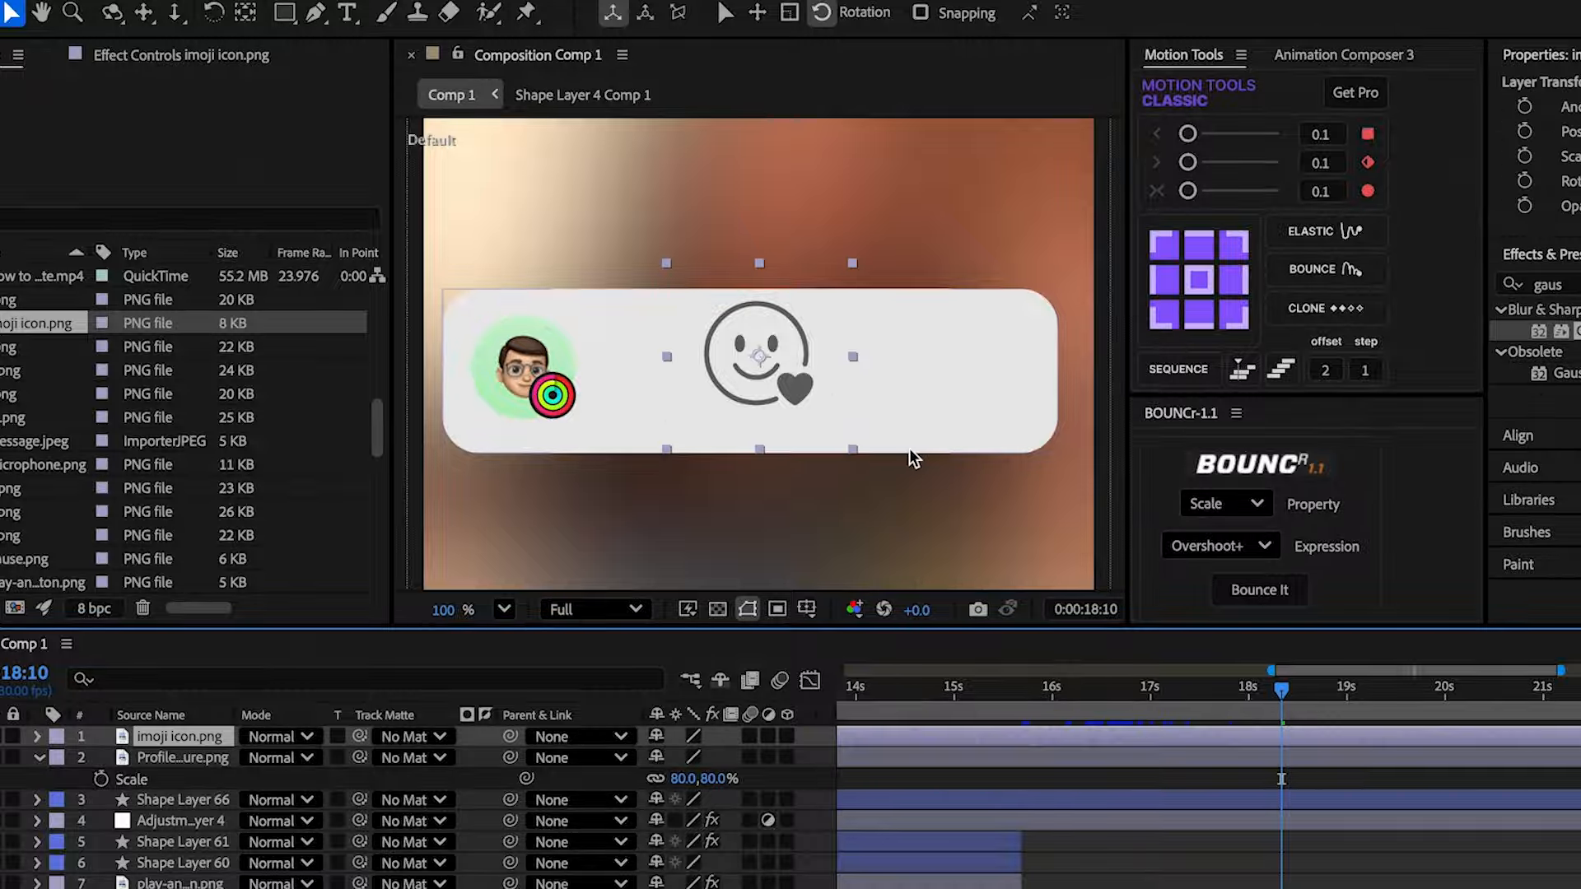
pyautogui.moveTo(786, 379); pyautogui.dragTo(1007, 382)
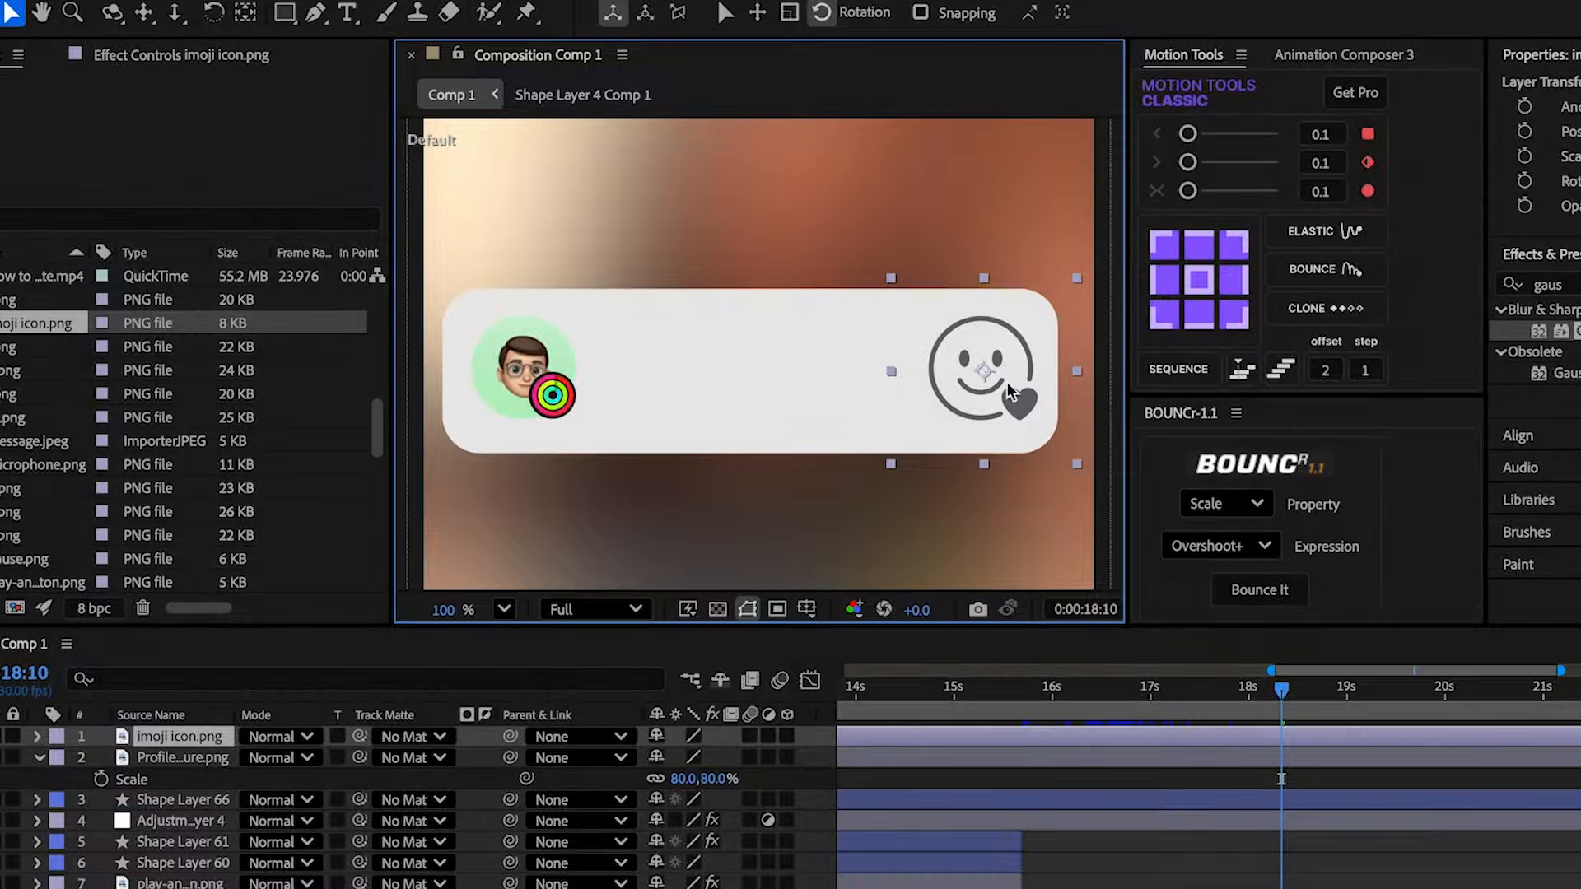
pyautogui.press('s')
pyautogui.click(732, 756)
pyautogui.write('30')
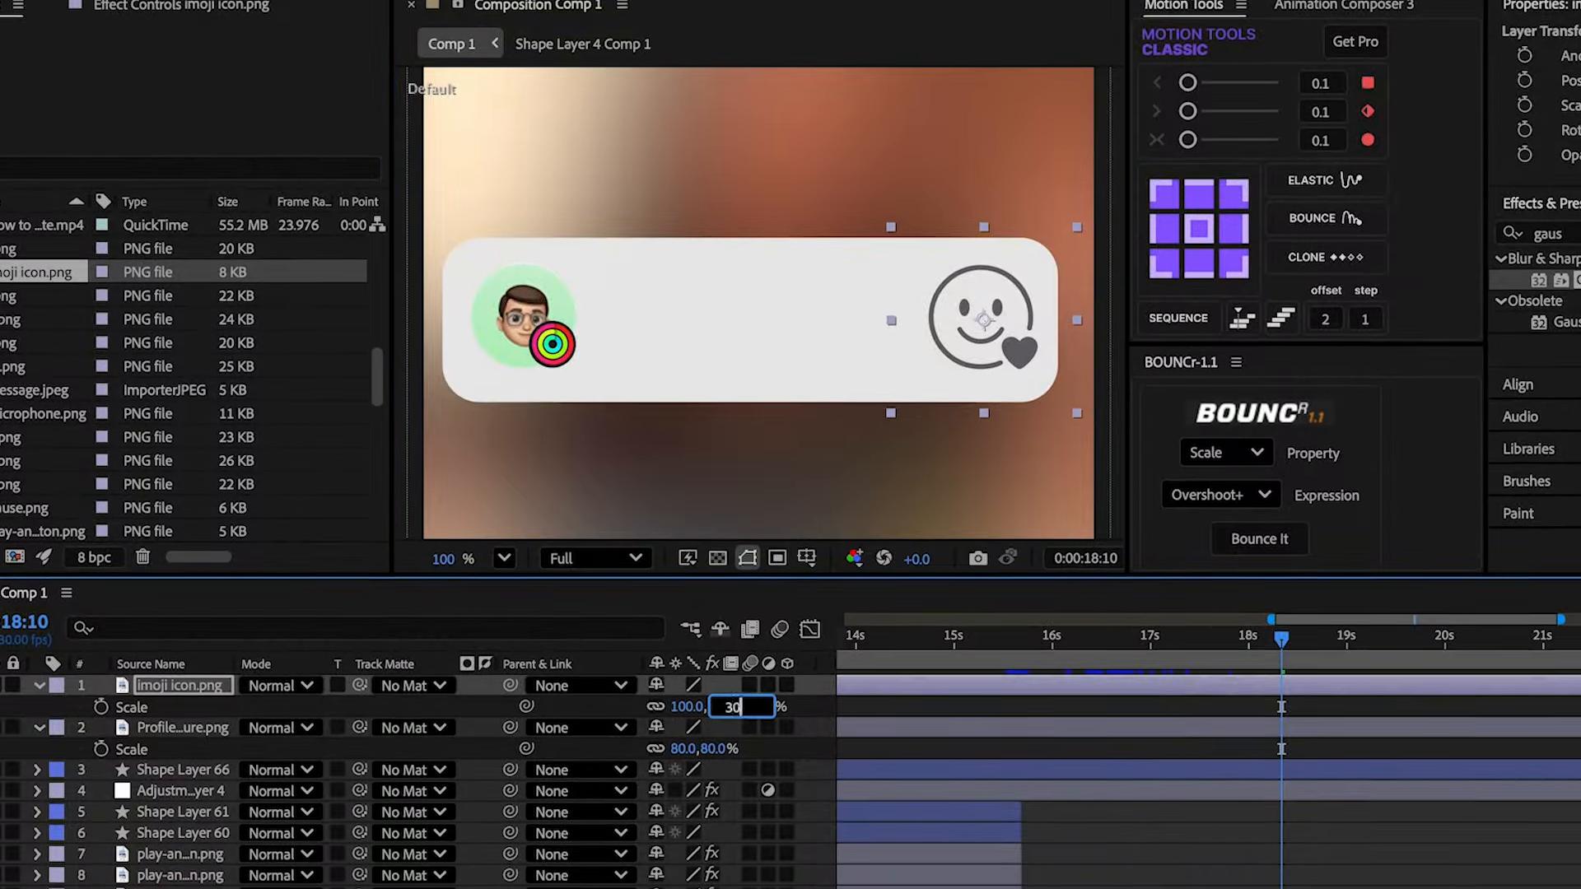
pyautogui.press('Return')
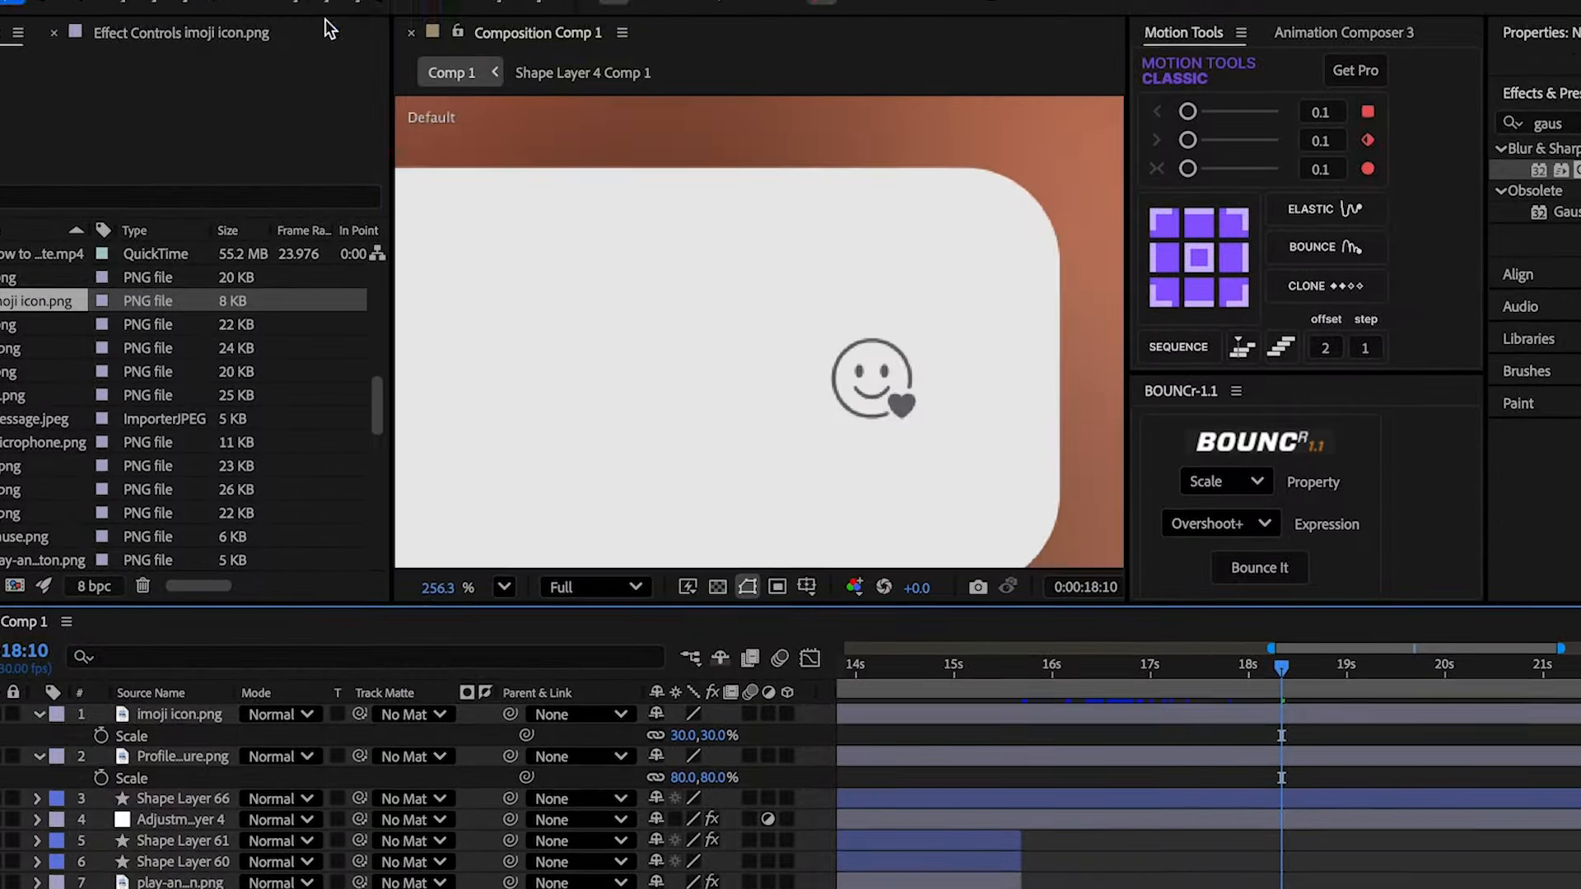
# - Draw a light grey circle around the emoji icon, place its layer beneath the icon and centre its anchor point
pyautogui.moveTo(288, 15); pyautogui.dragTo(357, 68)
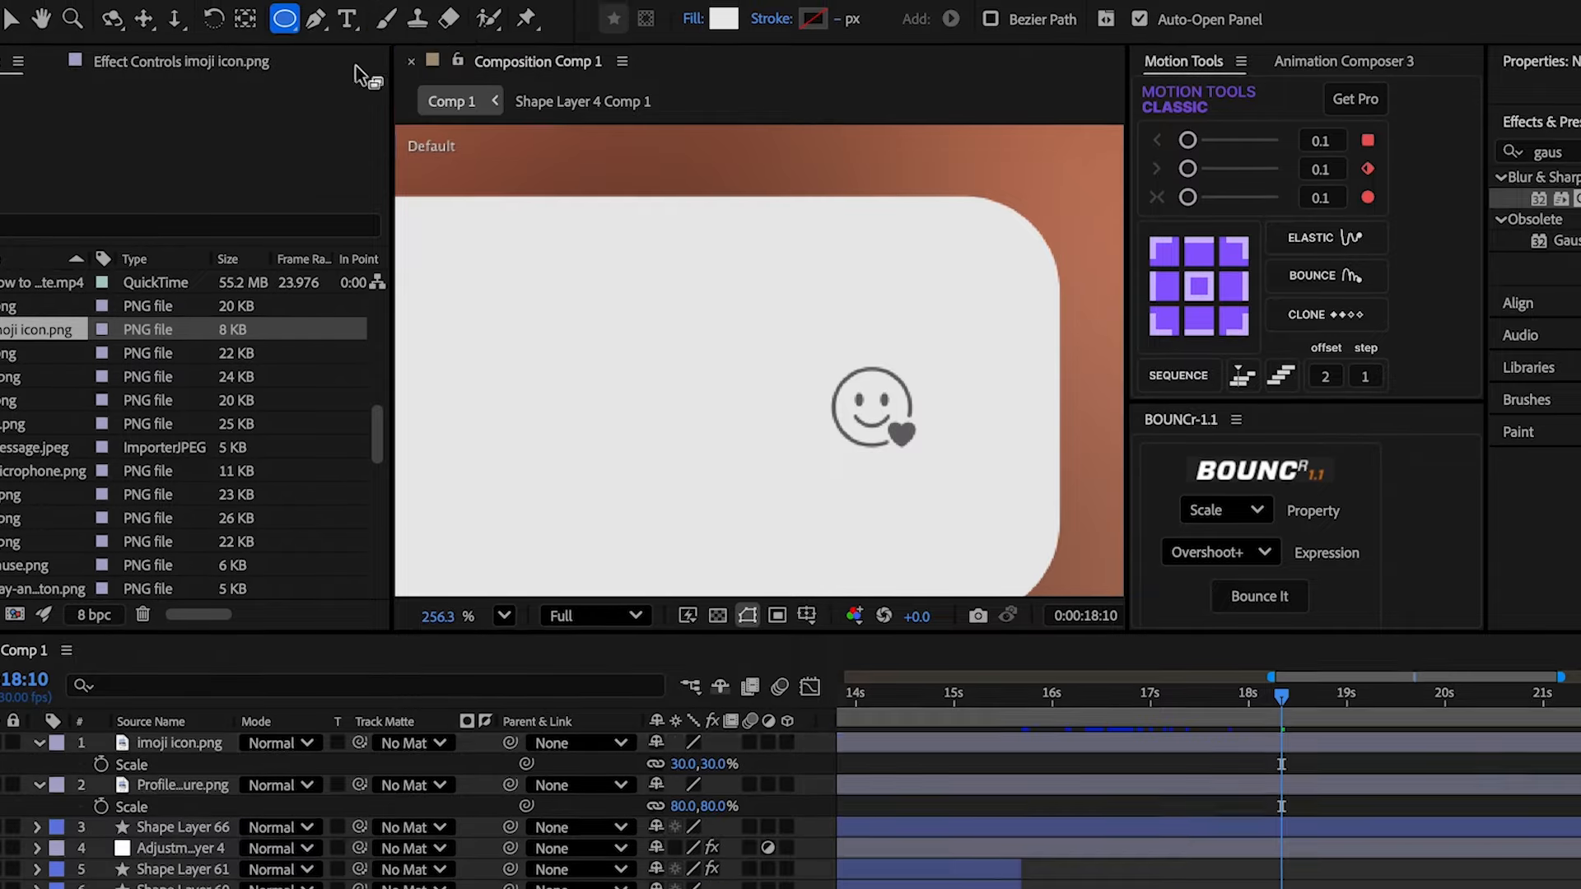
pyautogui.moveTo(811, 349); pyautogui.dragTo(897, 426)
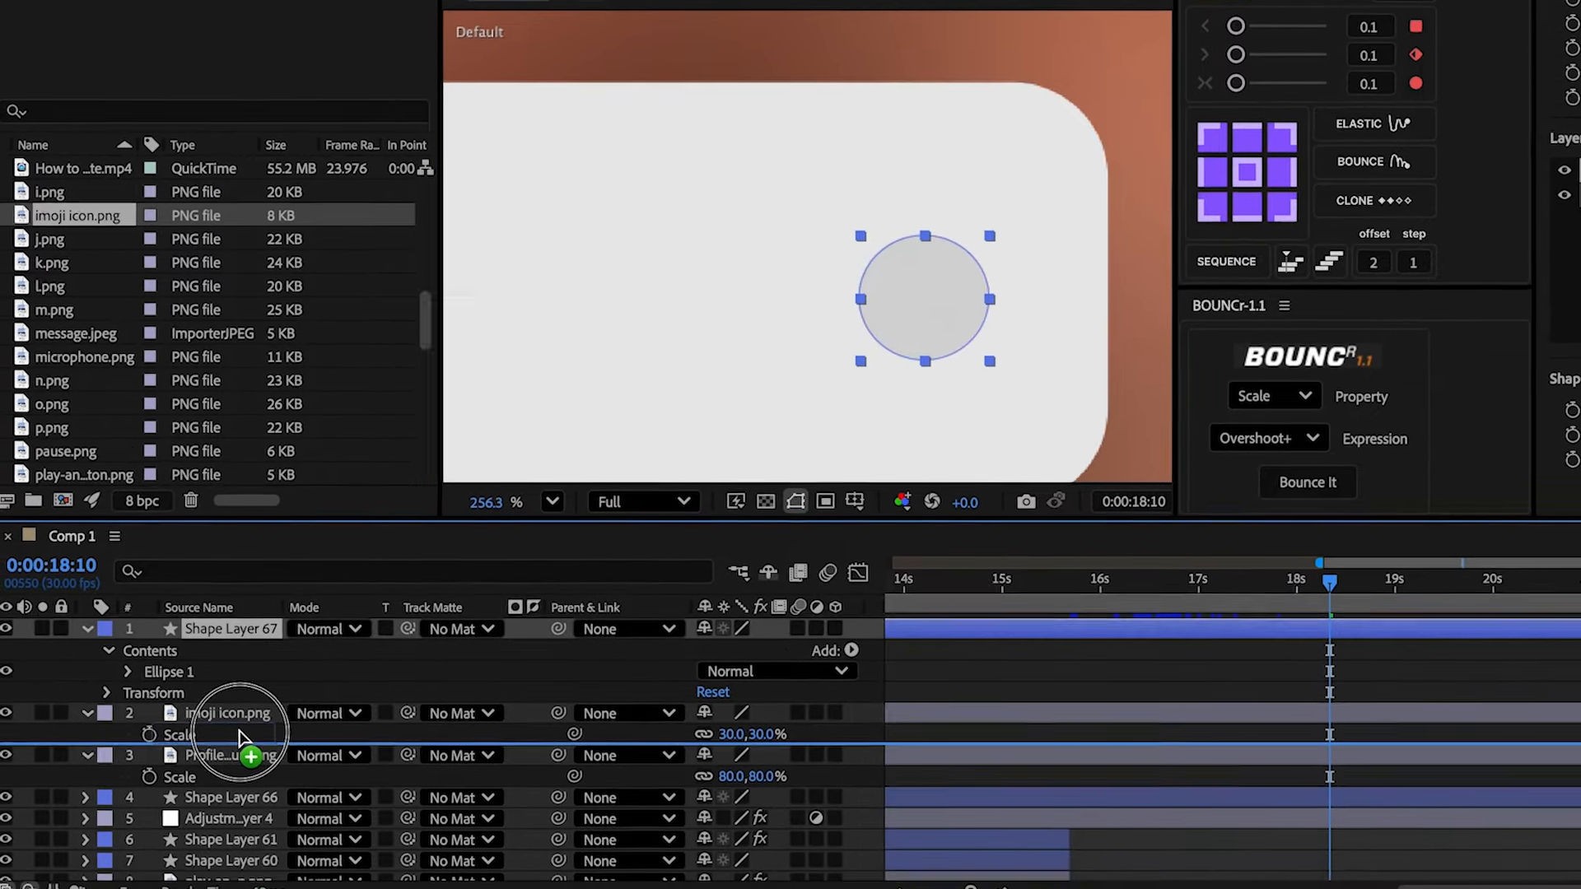
pyautogui.moveTo(189, 826); pyautogui.dragTo(189, 737)
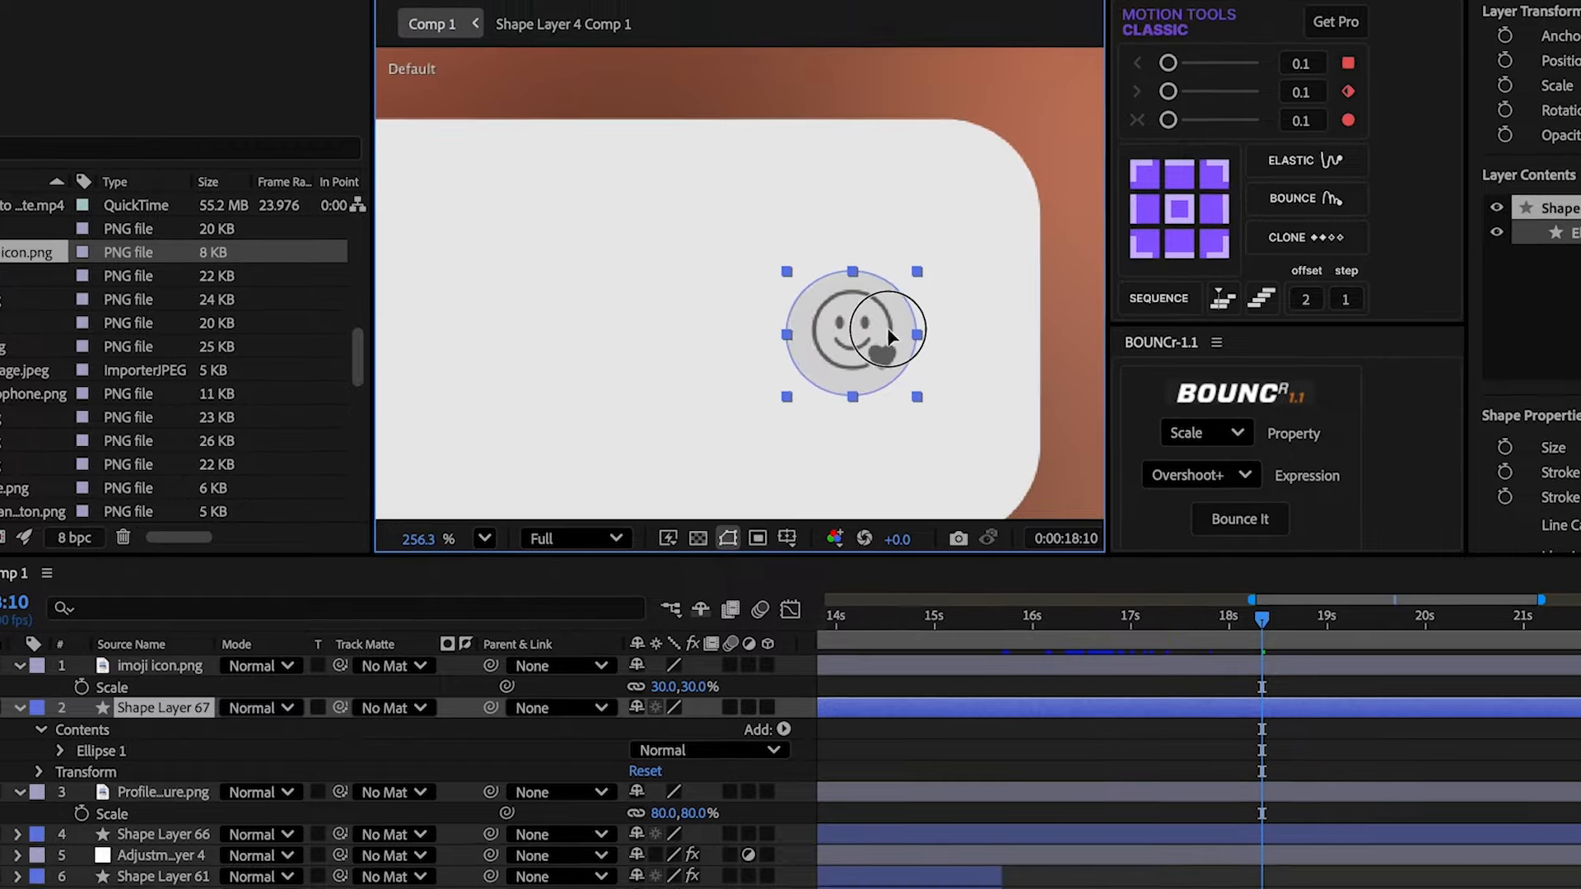
pyautogui.click(1155, 224)
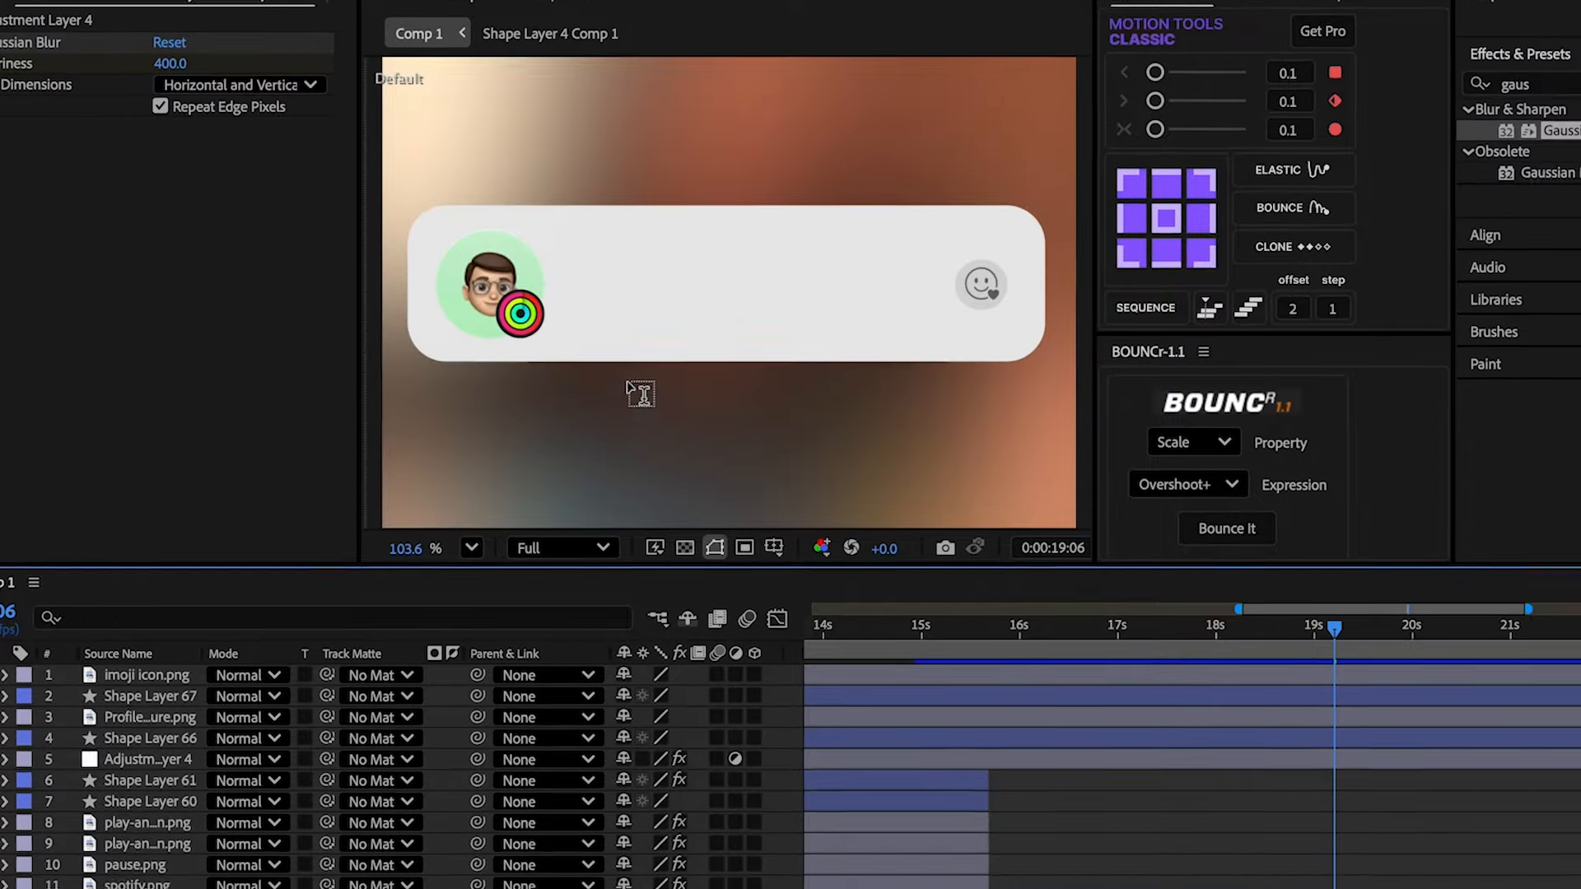
# - Add the text "Me" beside the profile picture, scaled proportionally to 100% height with its anchor point centred
pyautogui.hotkey('ctrl', 't')
pyautogui.click(610, 326)
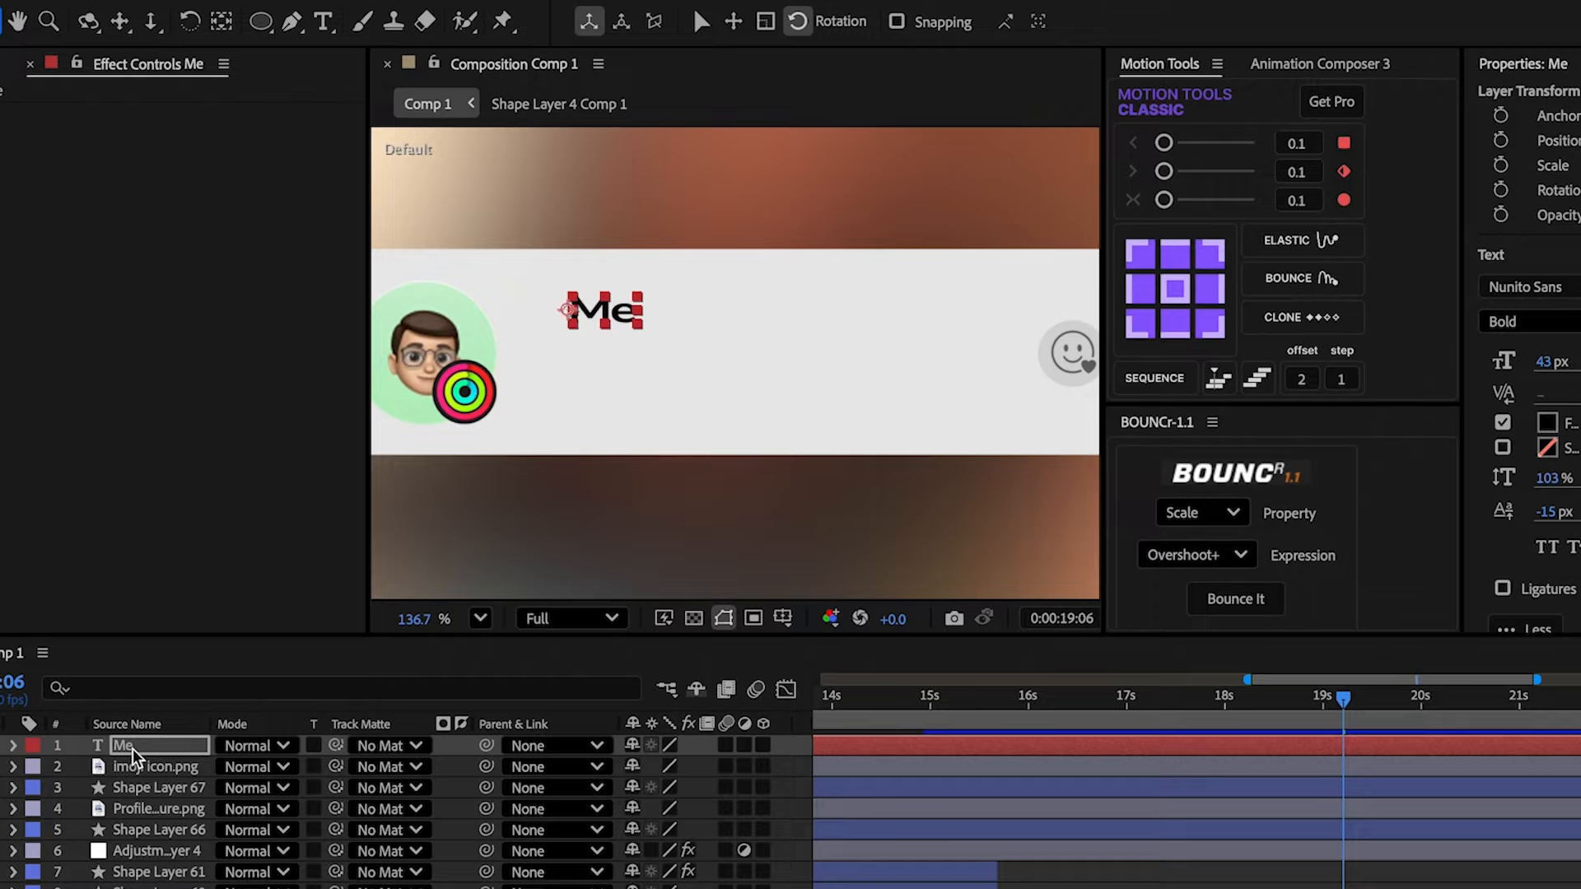
pyautogui.press('s')
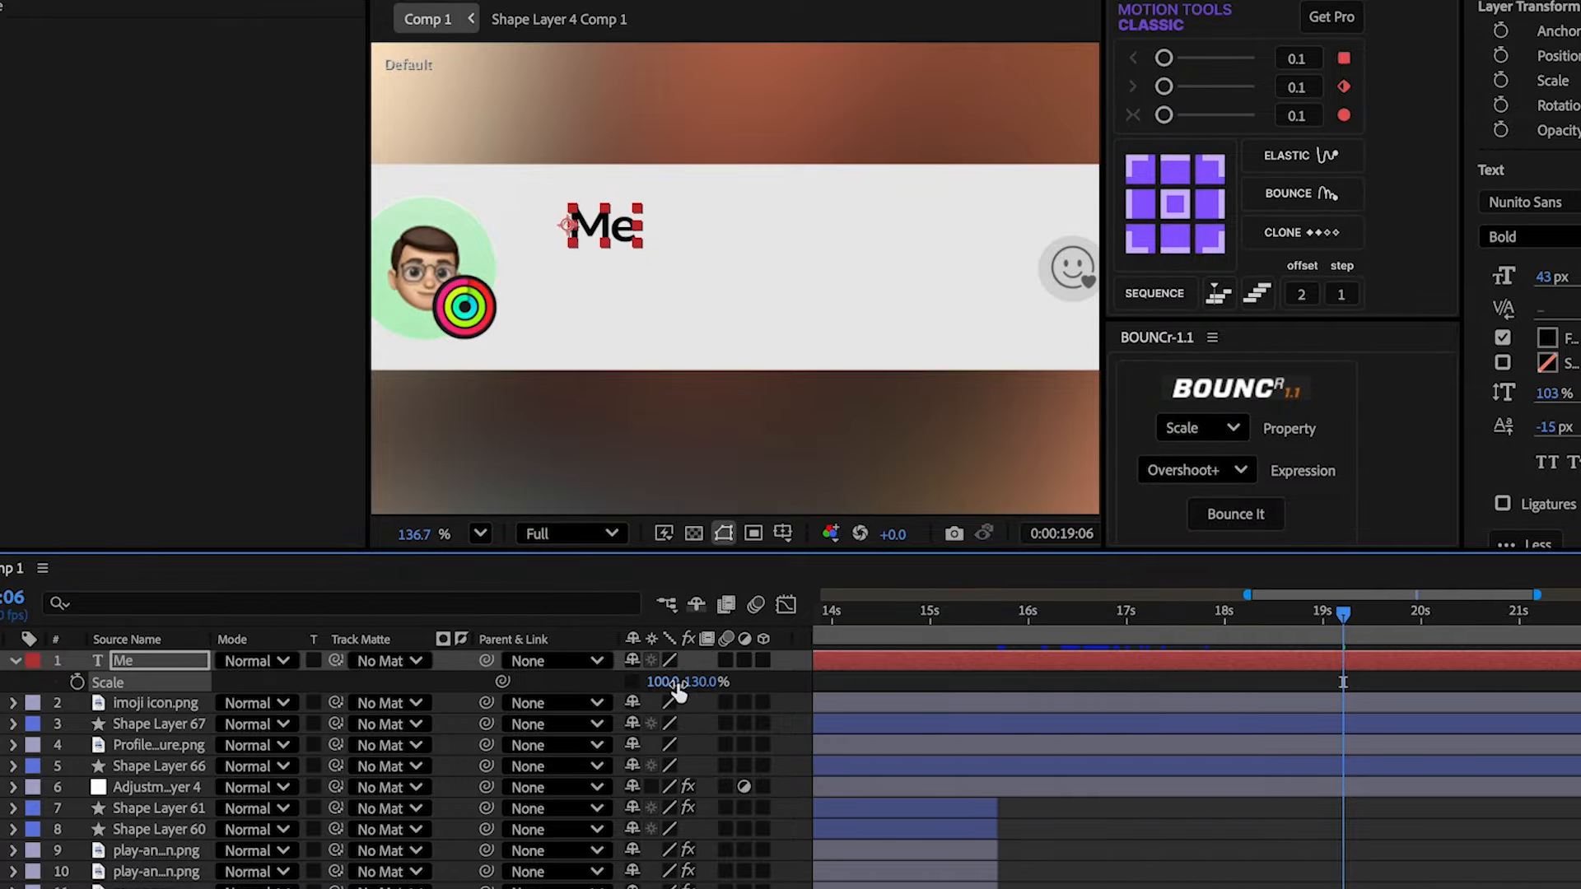
pyautogui.click(624, 689)
pyautogui.click(631, 684)
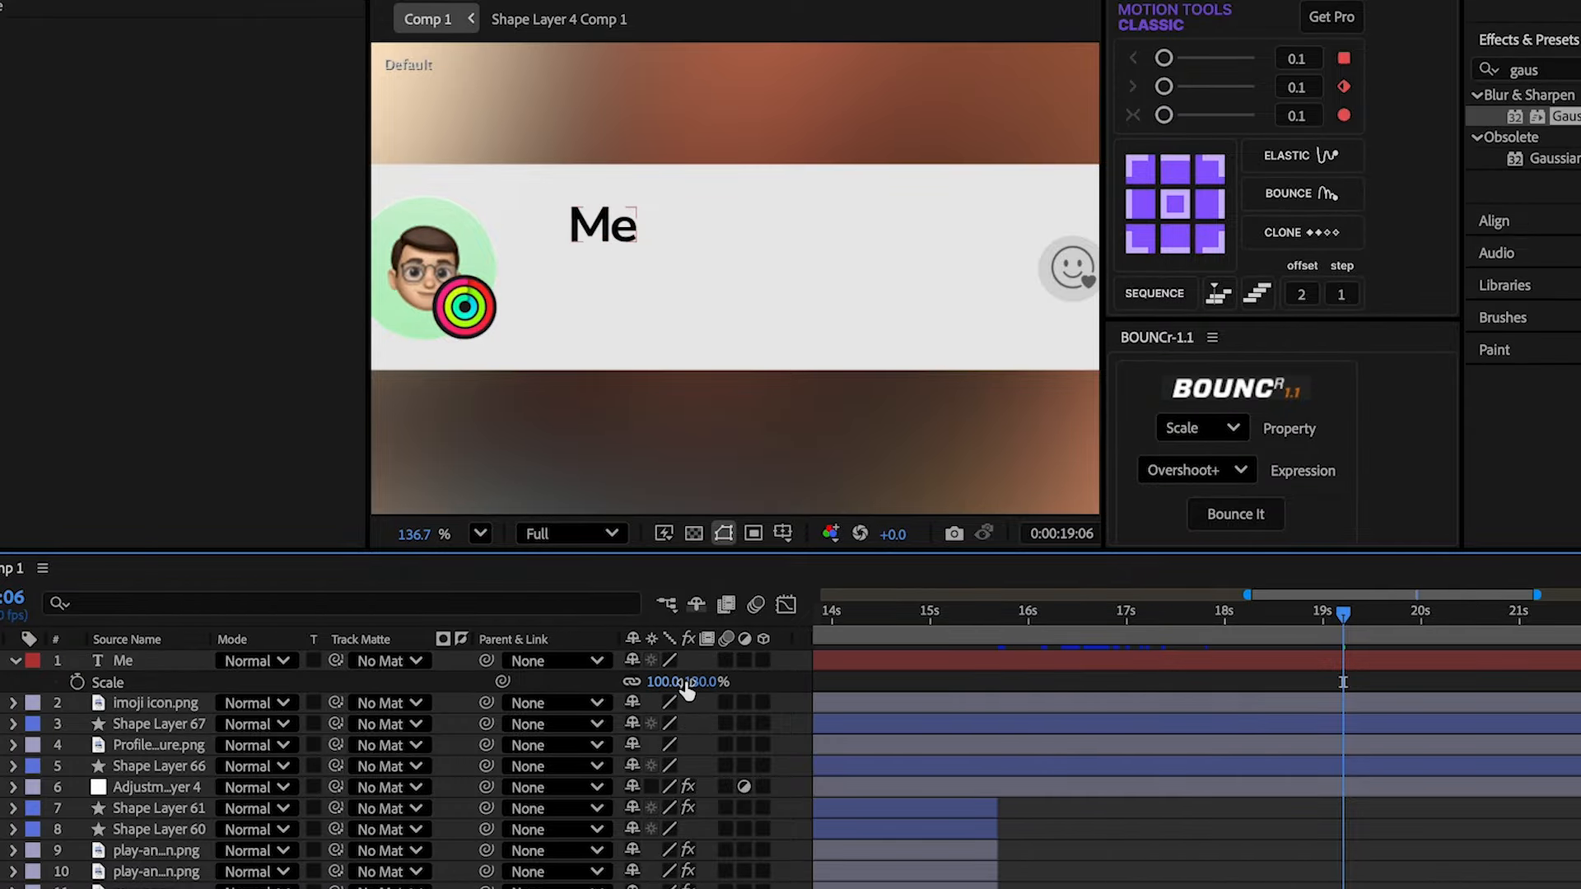
pyautogui.click(694, 684)
pyautogui.write('100')
pyautogui.press('Return')
pyautogui.scroll(2, 560, 263)
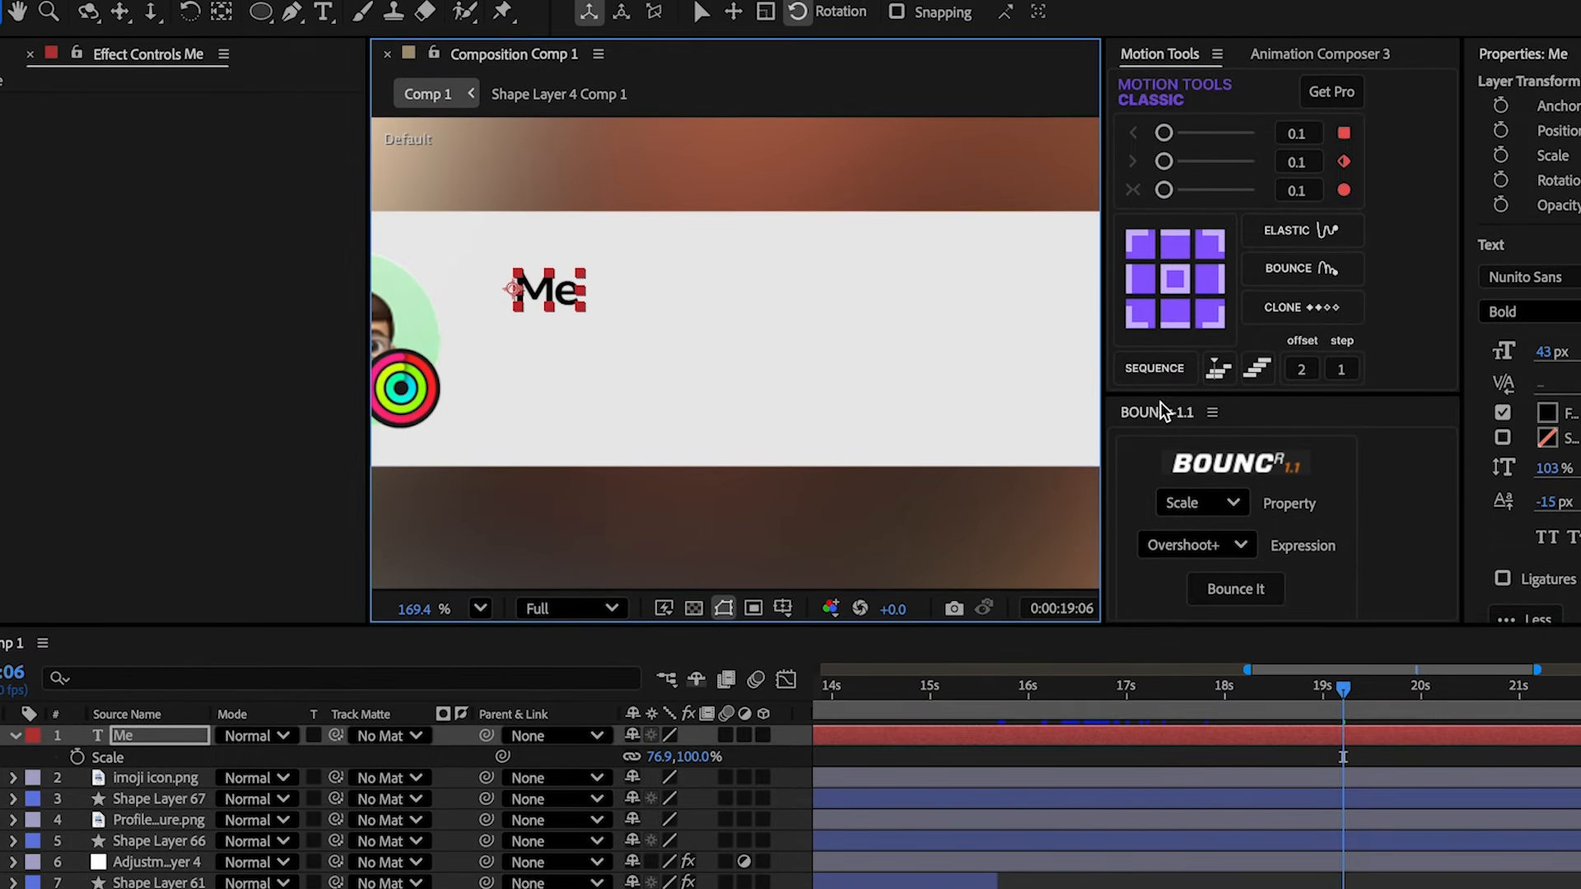
pyautogui.click(1172, 288)
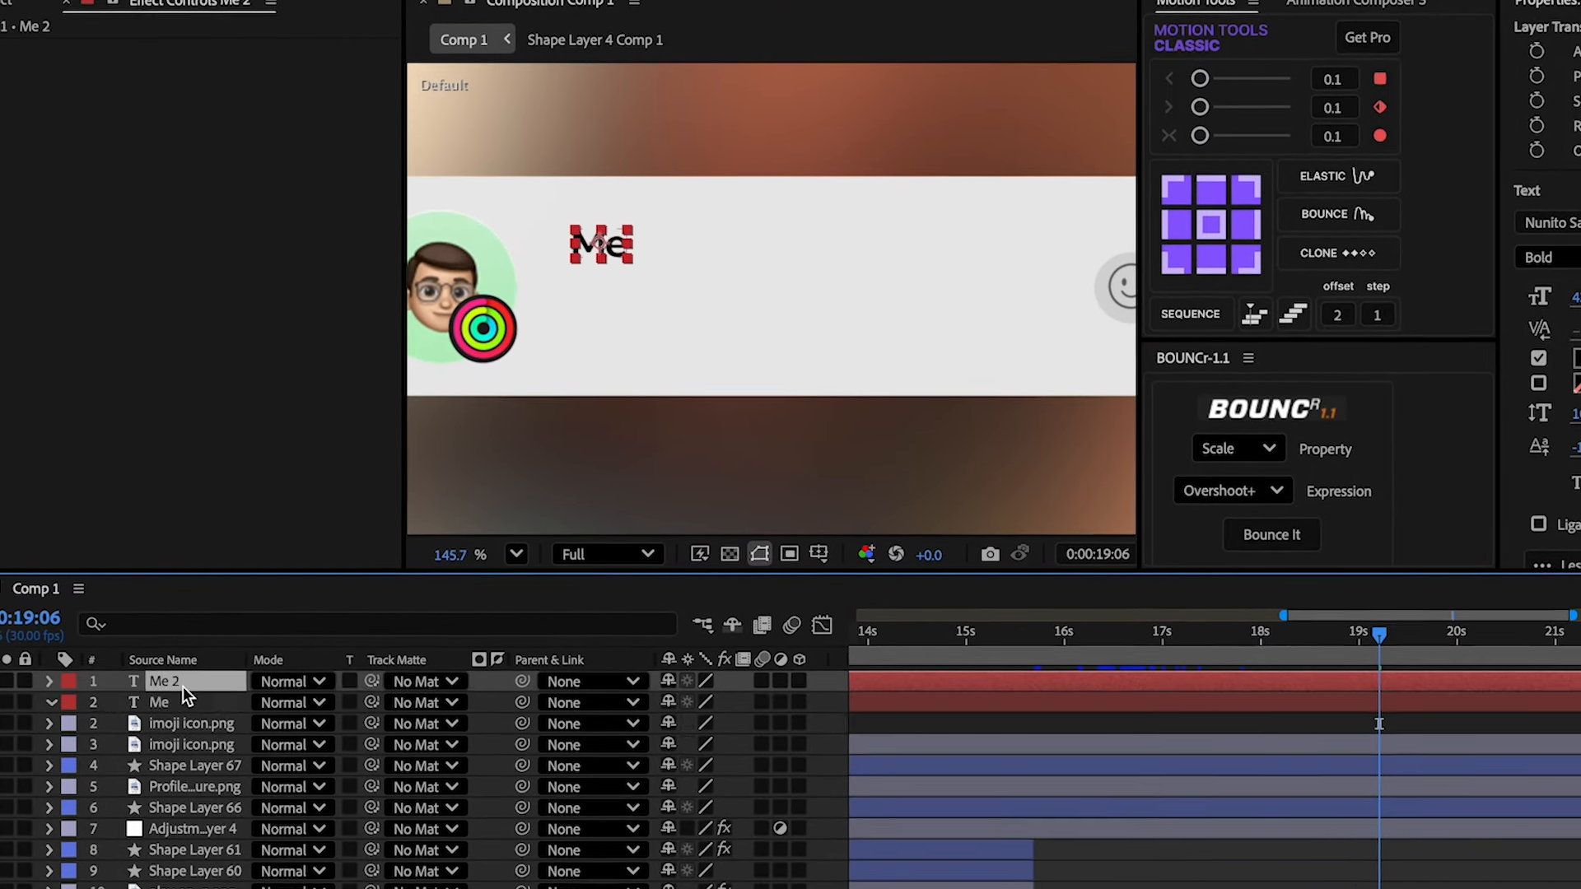
# - Duplicate the "Me" text layer, change the copy to "Lacking confidence" and set its font style to Regular
pyautogui.doubleClick(190, 671)
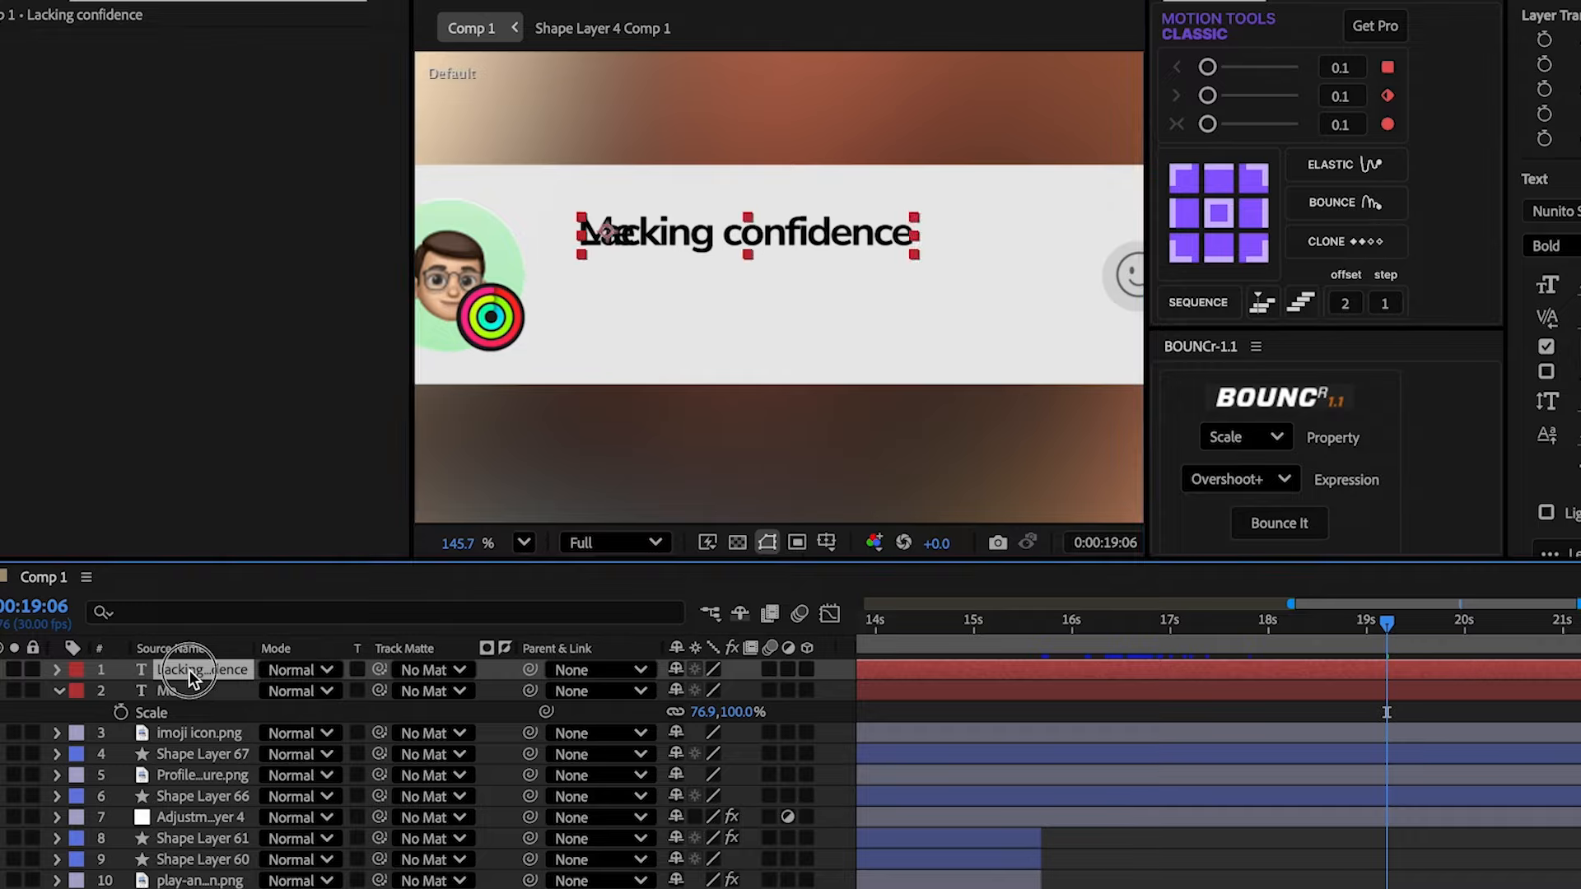
pyautogui.click(1565, 247)
pyautogui.click(1410, 347)
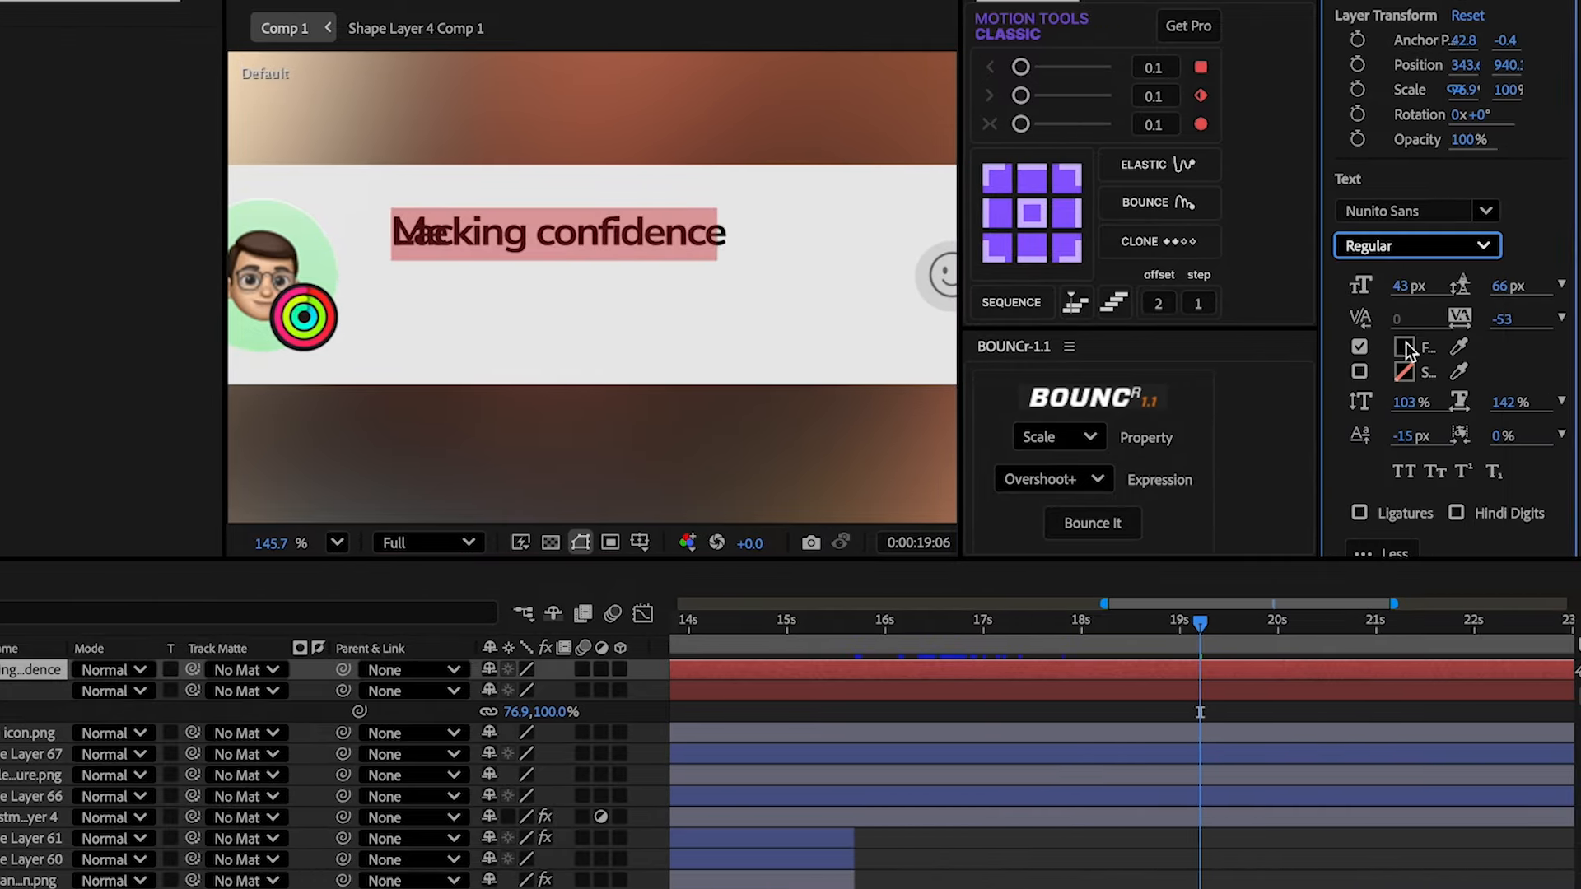
# - Move the "Lacking confidence" text below "Me" to a Y position of 1017.1 and lower its opacity
pyautogui.press('Escape')
pyautogui.press('p')
pyautogui.moveTo(549, 691); pyautogui.dragTo(602, 685)
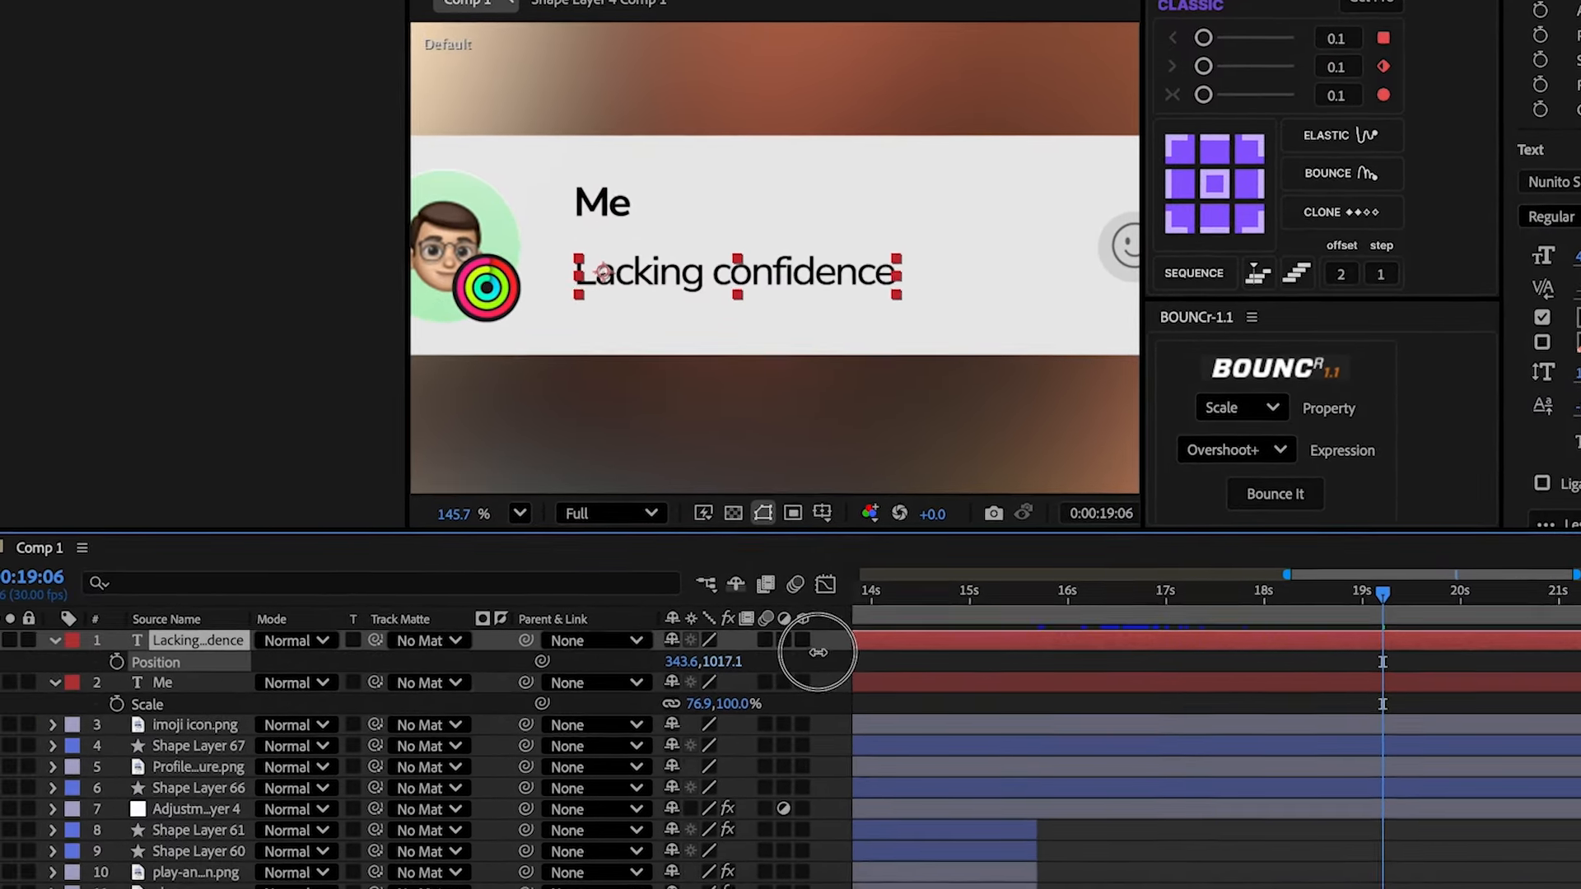
pyautogui.press('t')
pyautogui.click(638, 670)
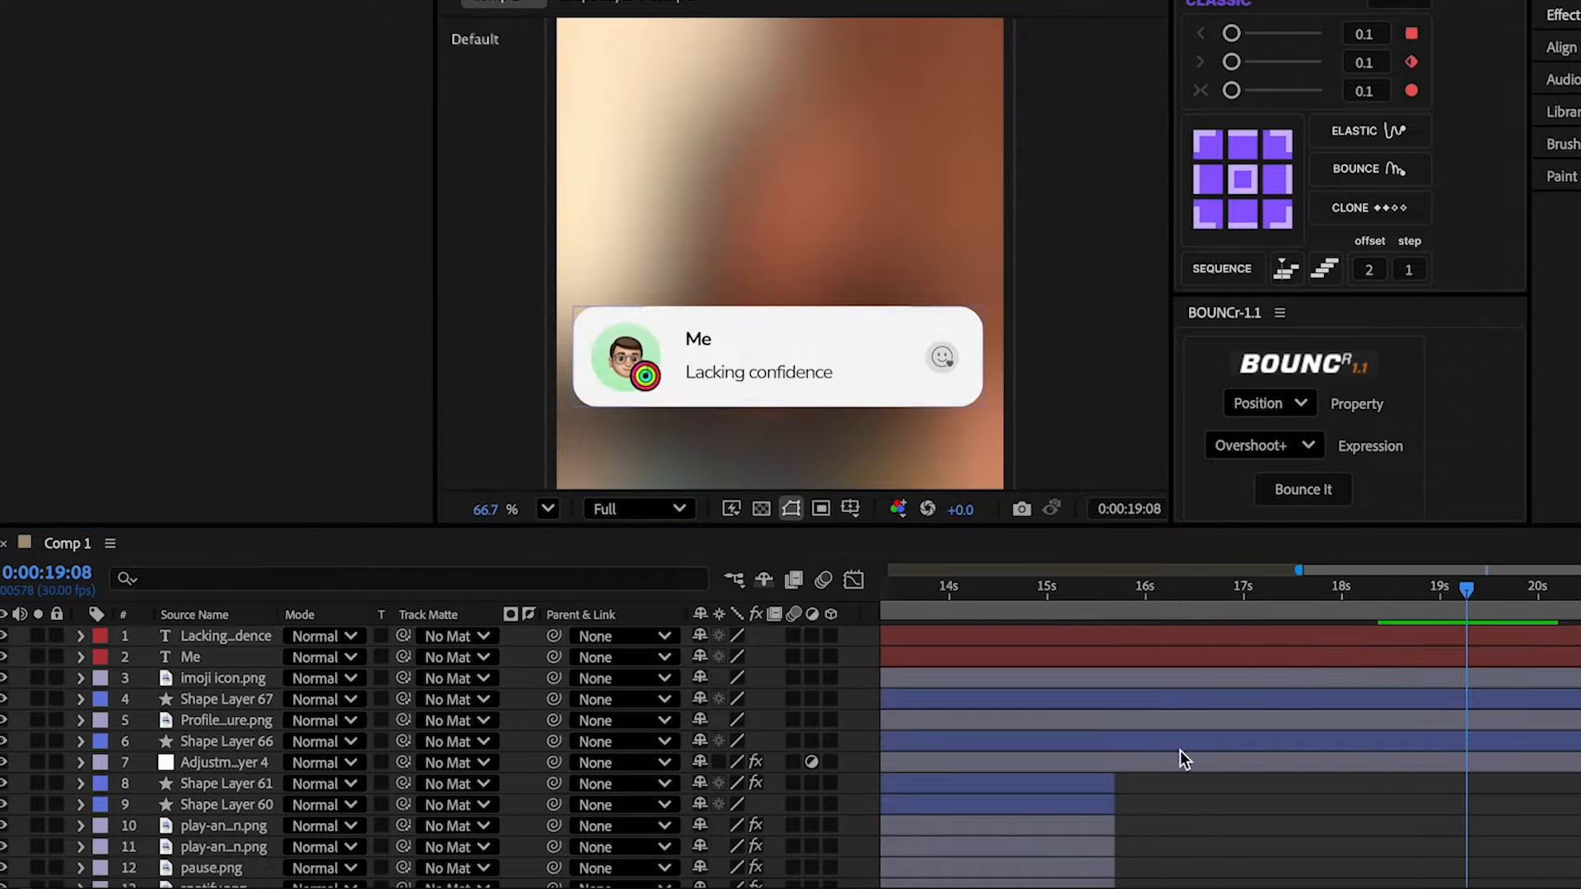
# - Apply the Gradient Ramp effect to the card's Shape Layer 66
pyautogui.click(1179, 749)
pyautogui.hotkey('ctrl', '5')
pyautogui.write('ramp')
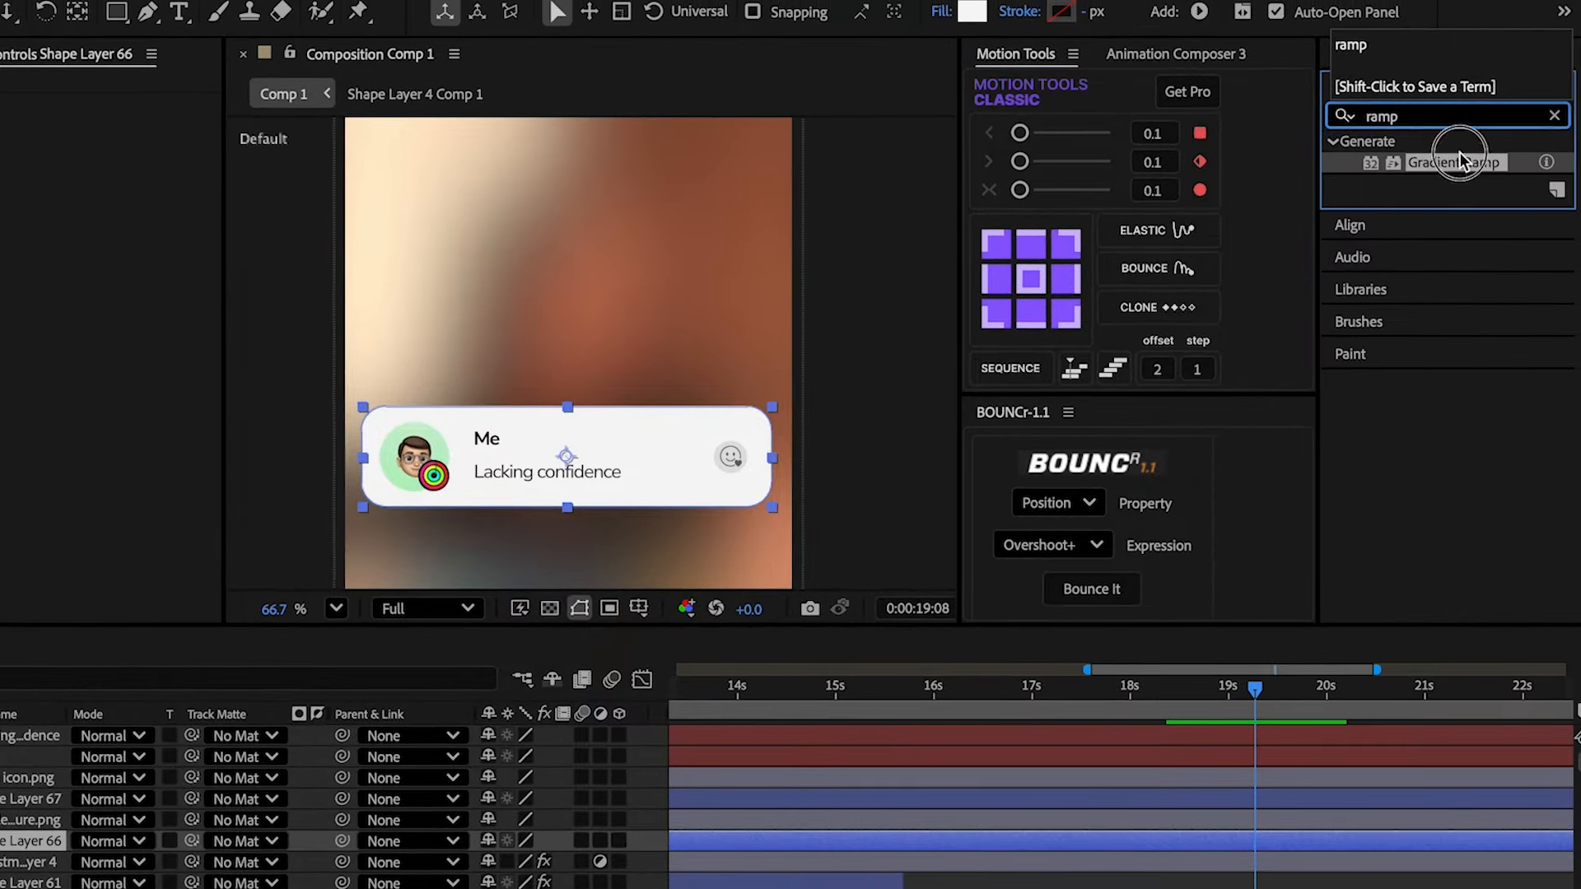
pyautogui.doubleClick(1469, 155)
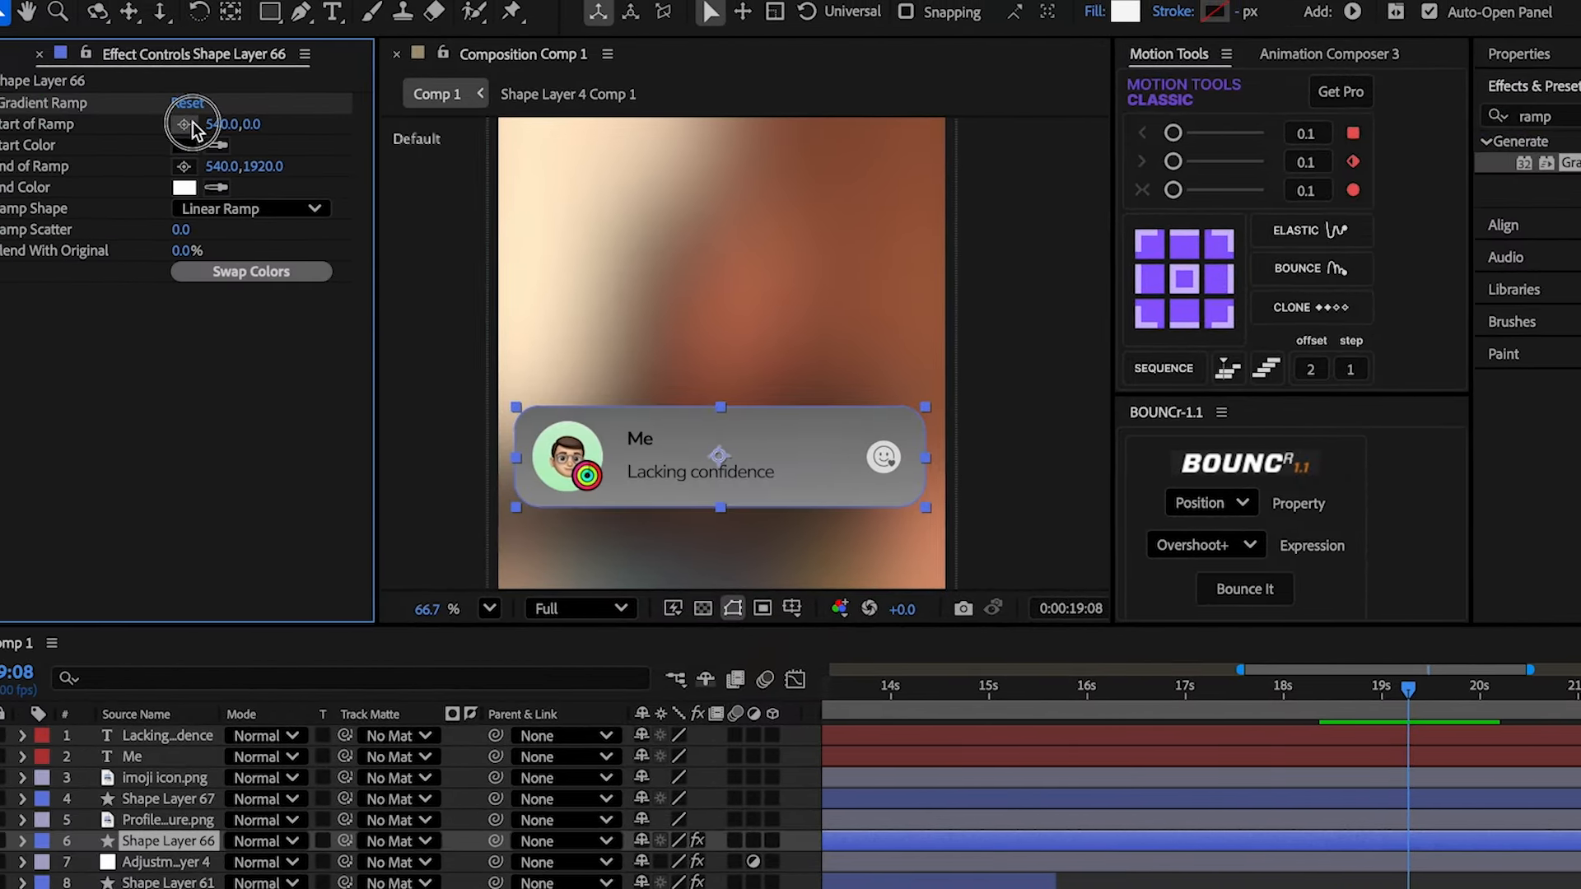
# - Run the ramp from the card's upper-left corner (36, 915) to its lower-right corner (1038, 1164) with a light pink start colour
pyautogui.click(46, 116)
pyautogui.moveTo(522, 350); pyautogui.dragTo(556, 406)
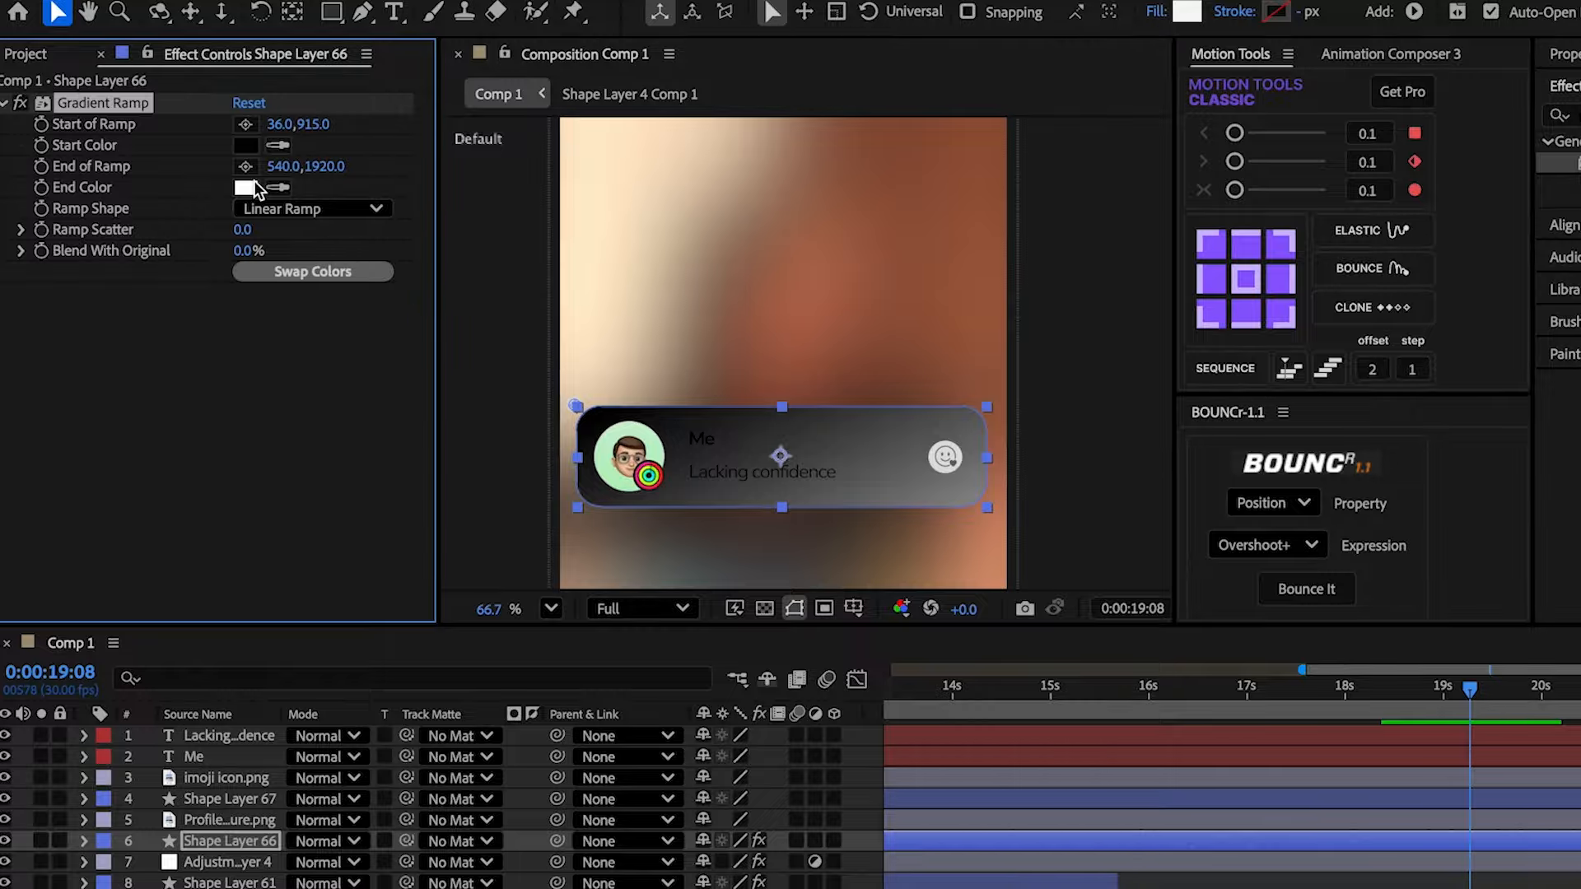
pyautogui.moveTo(587, 276); pyautogui.dragTo(977, 508)
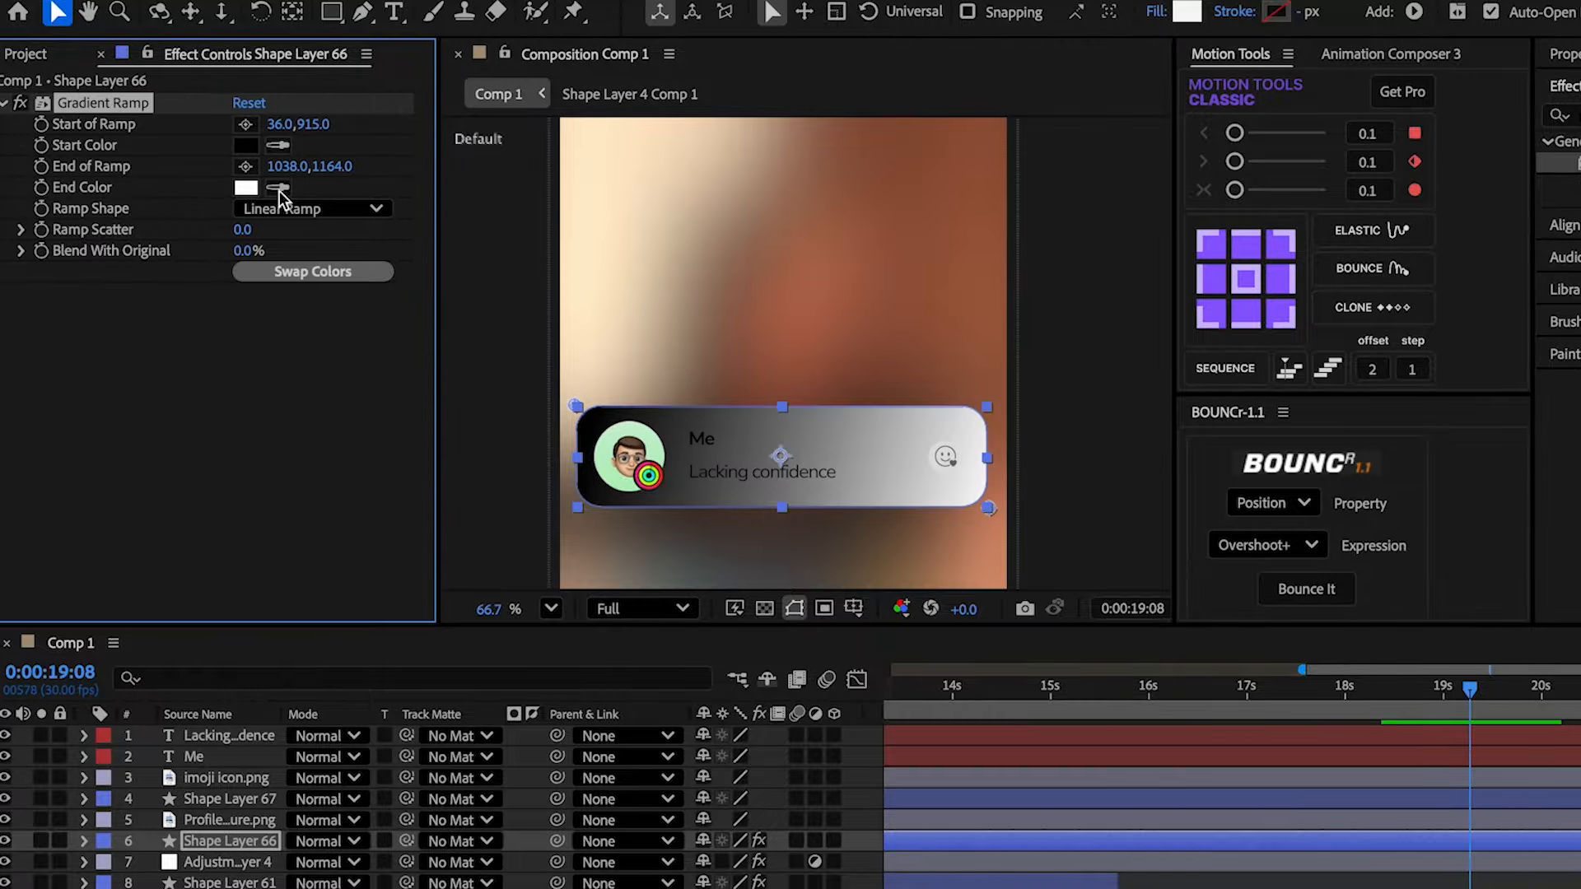
pyautogui.click(244, 145)
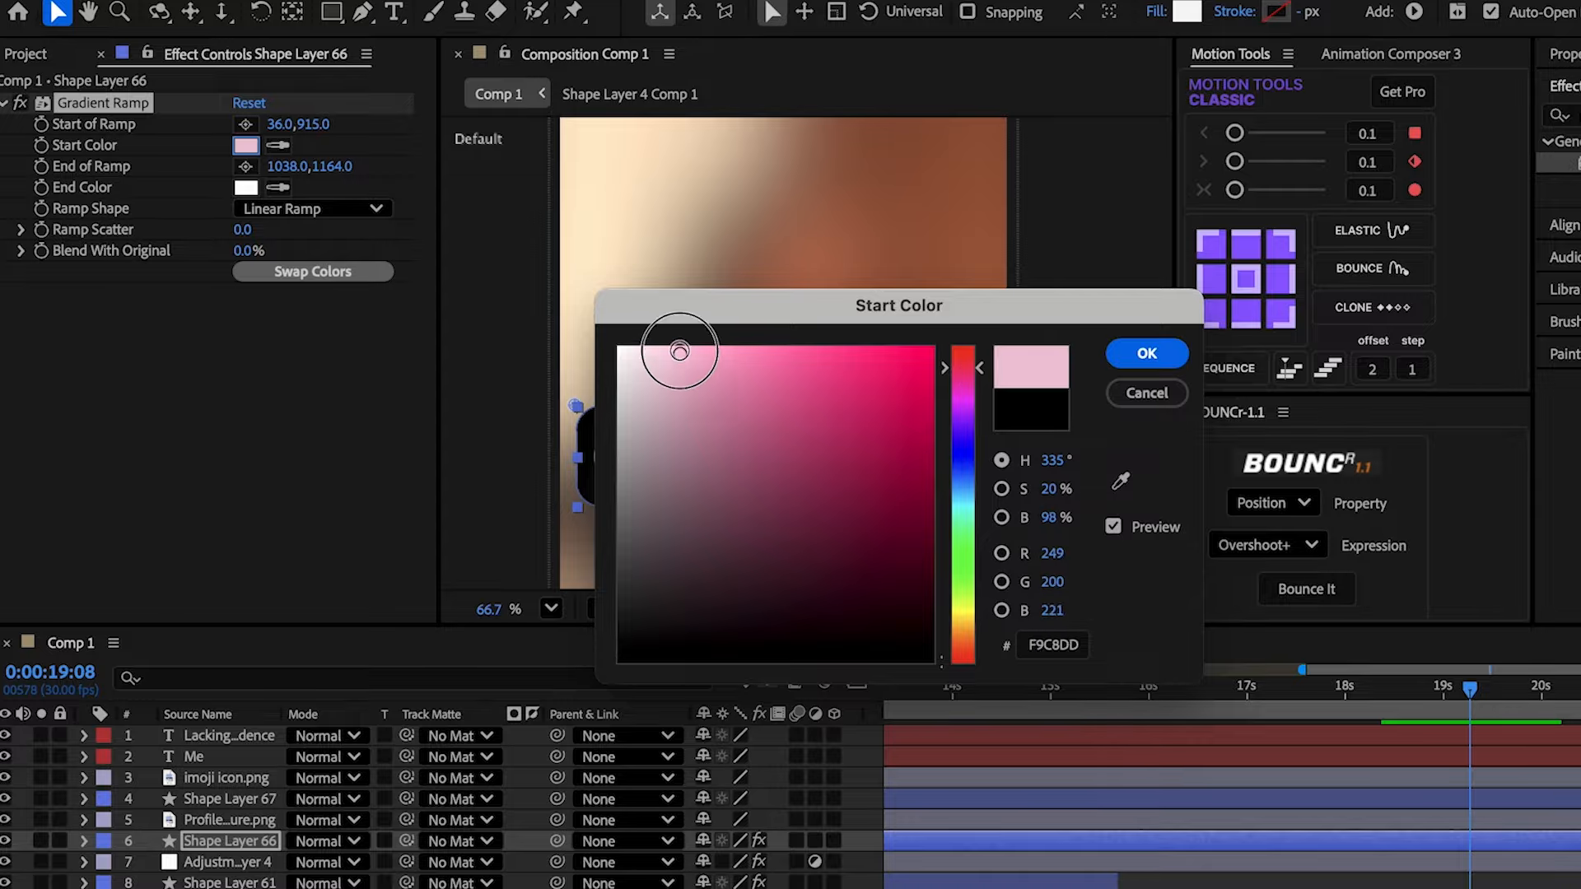
pyautogui.click(1147, 352)
# - Add an Inner Glow layer style to the card and adjust it to spread a soft light inward from the edges
pyautogui.rightClick(229, 841)
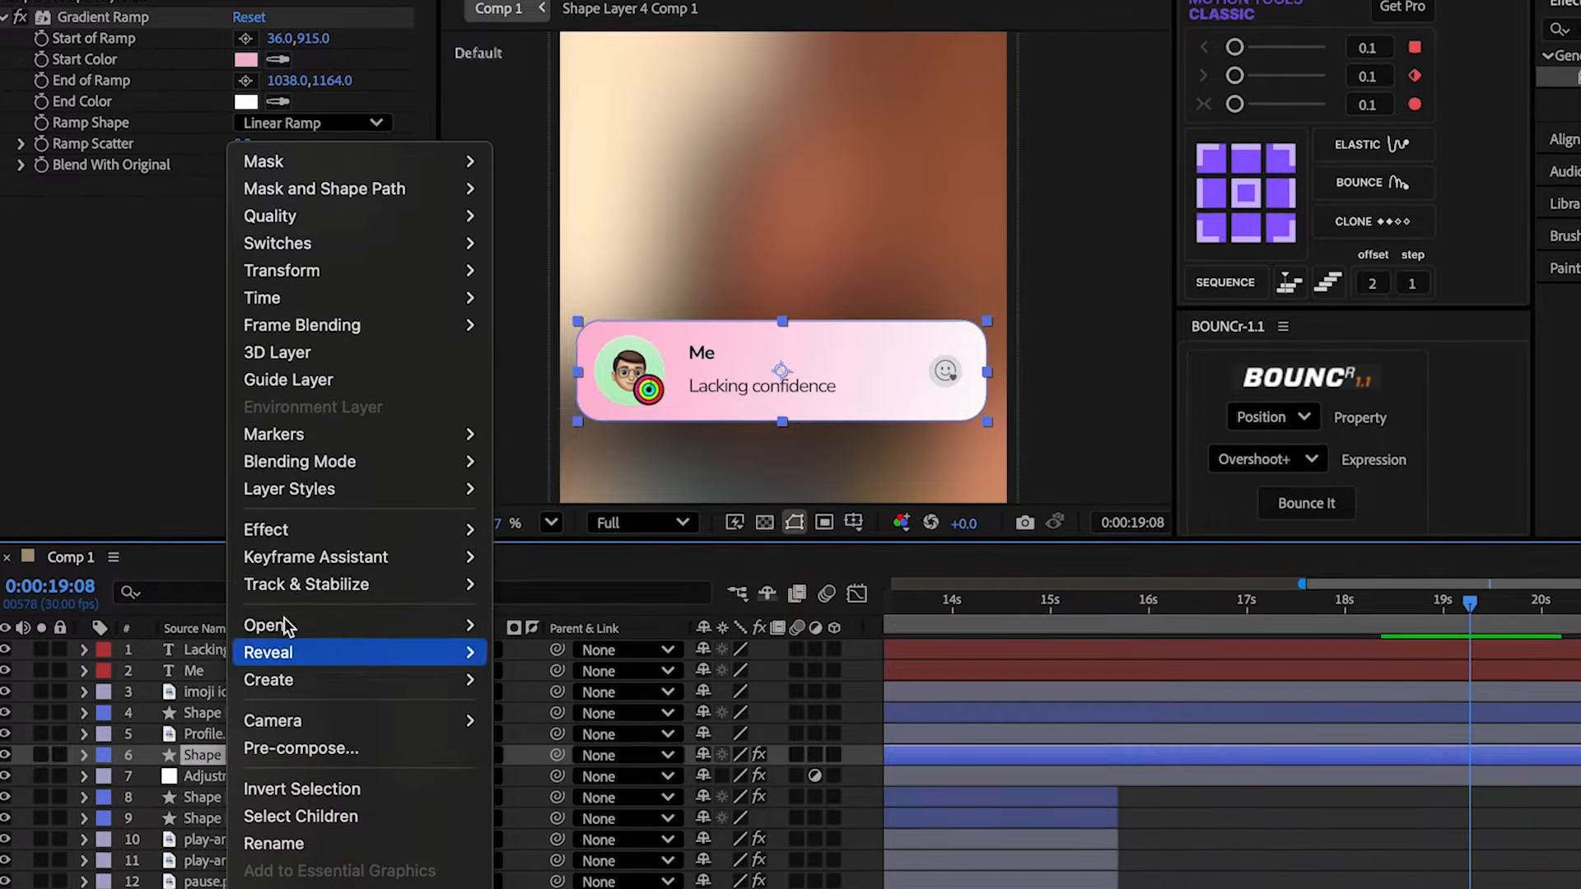
pyautogui.moveTo(330, 473)
pyautogui.click(619, 636)
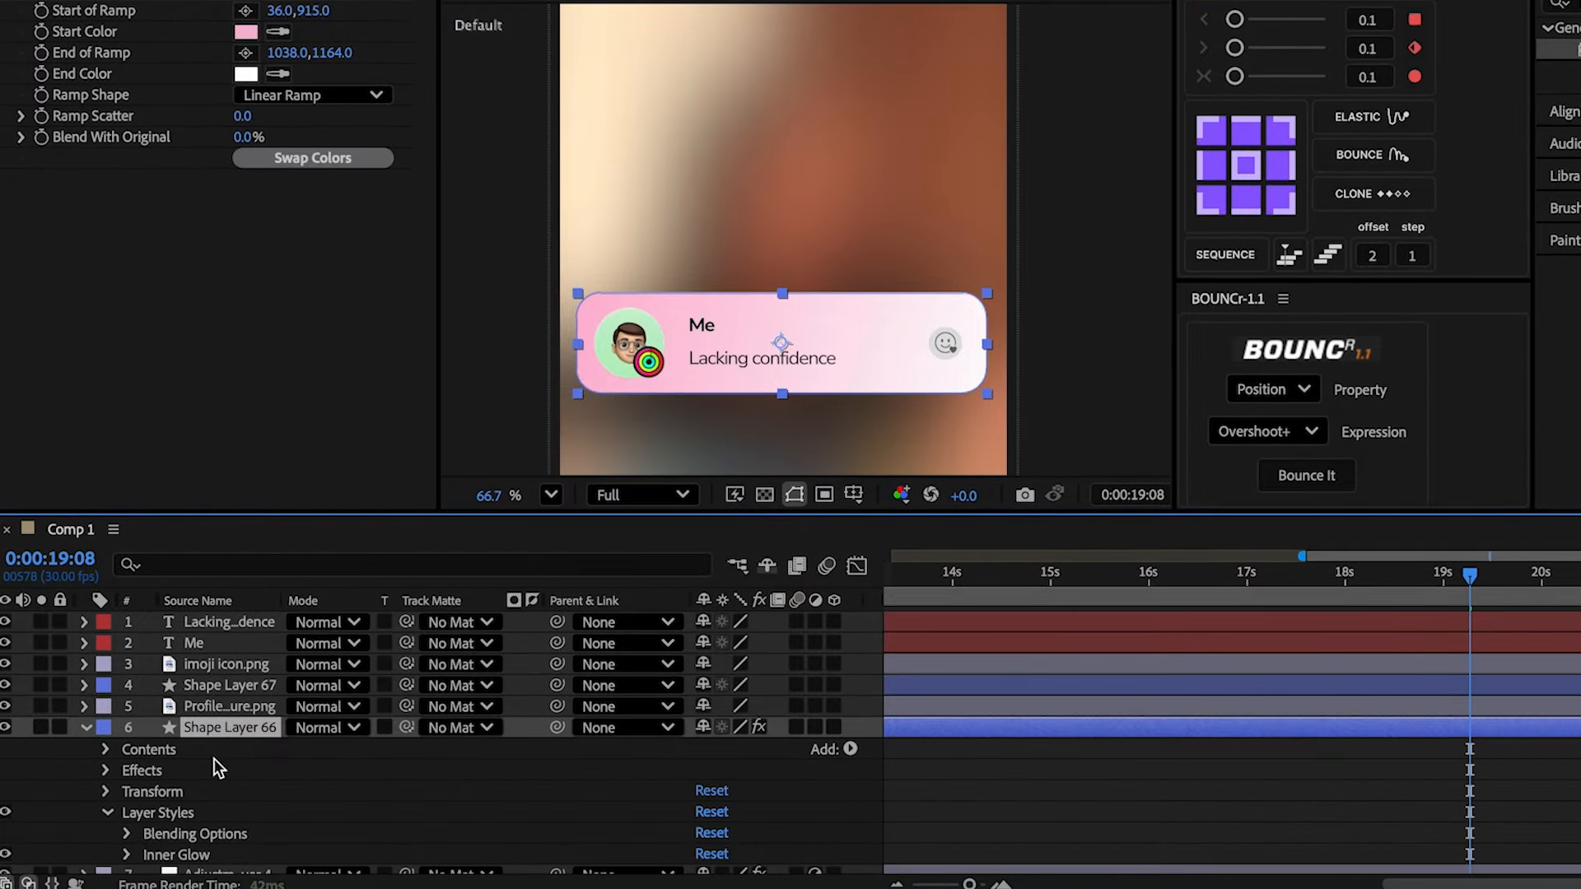
pyautogui.click(128, 856)
pyautogui.scroll(-3, 175, 803)
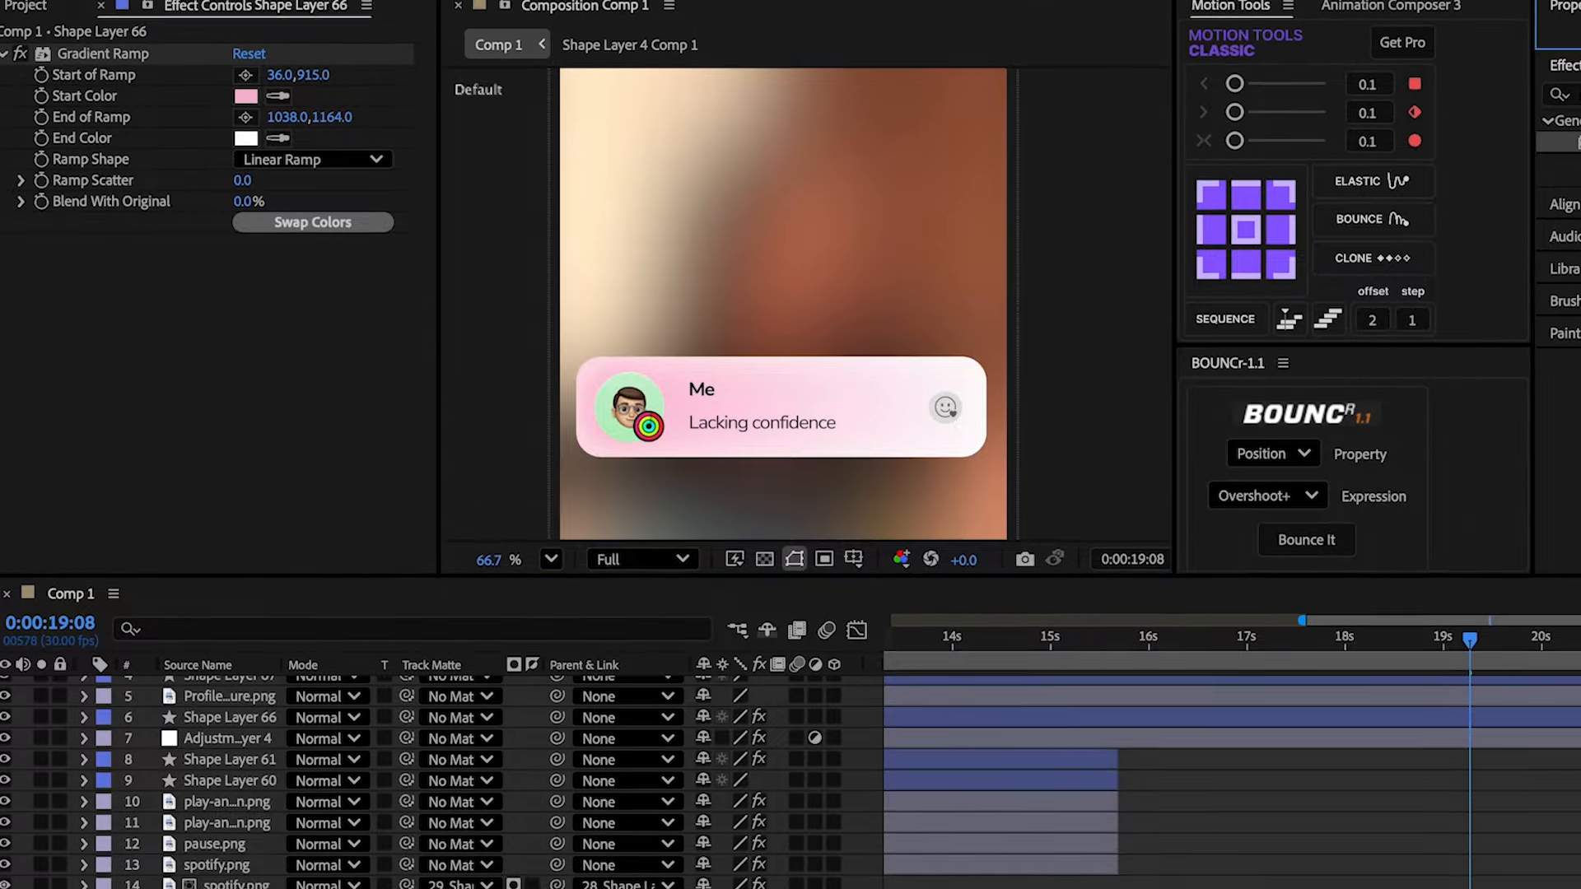
# - Draw a white rectangle about 1012 by 175 px above the message card and set its roundness to 313
pyautogui.click(331, 3)
pyautogui.moveTo(580, 205); pyautogui.dragTo(619, 236)
pyautogui.moveTo(619, 357); pyautogui.dragTo(999, 402)
pyautogui.click(126, 747)
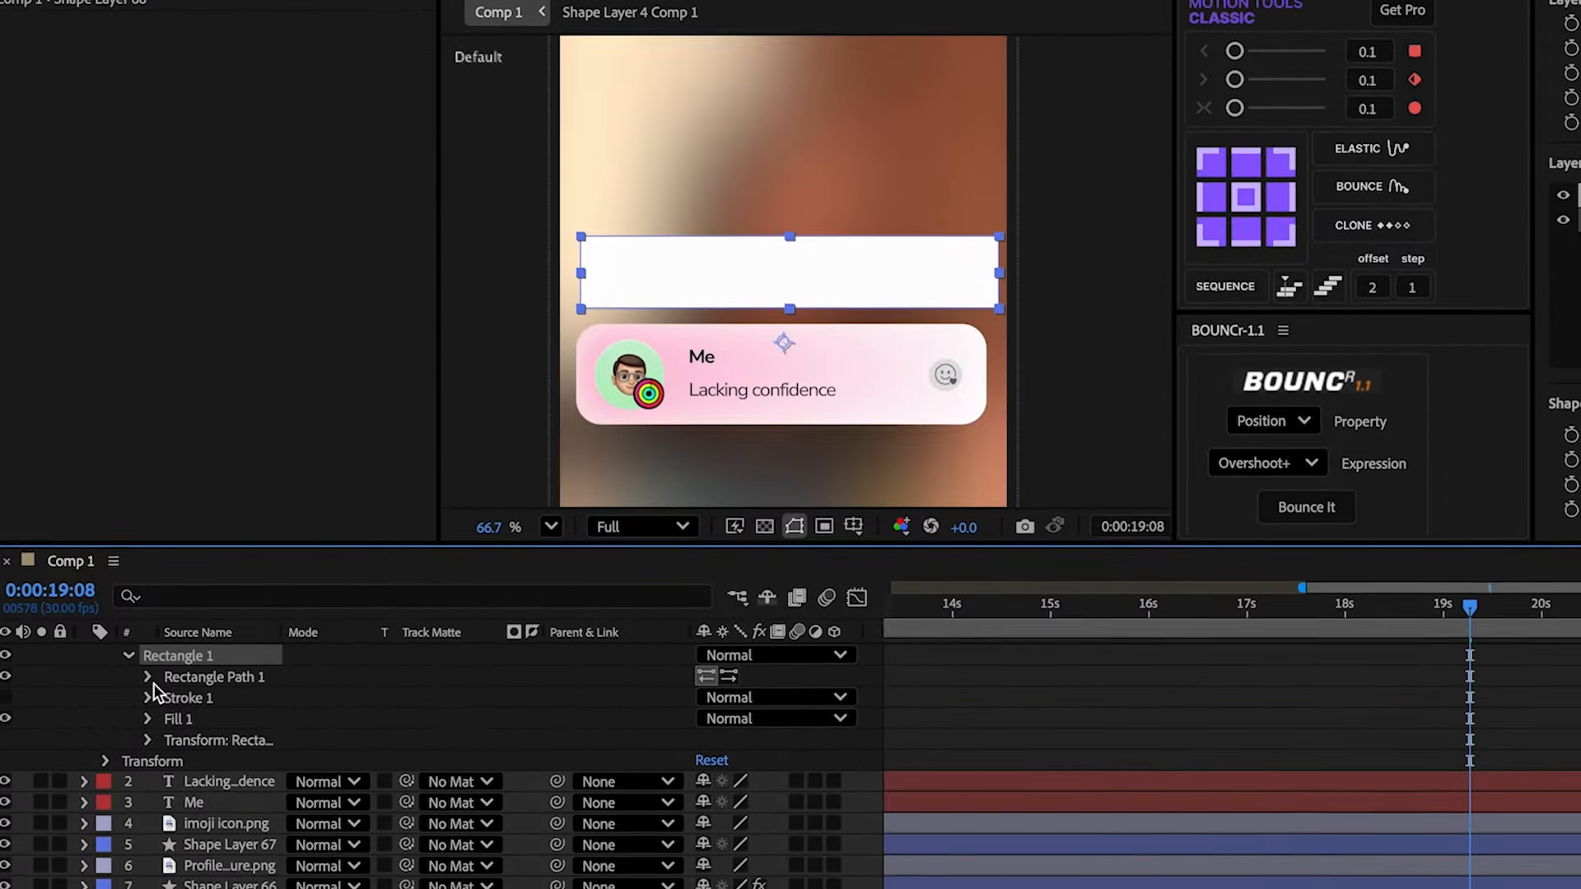
pyautogui.click(150, 769)
pyautogui.moveTo(704, 720); pyautogui.dragTo(1080, 711)
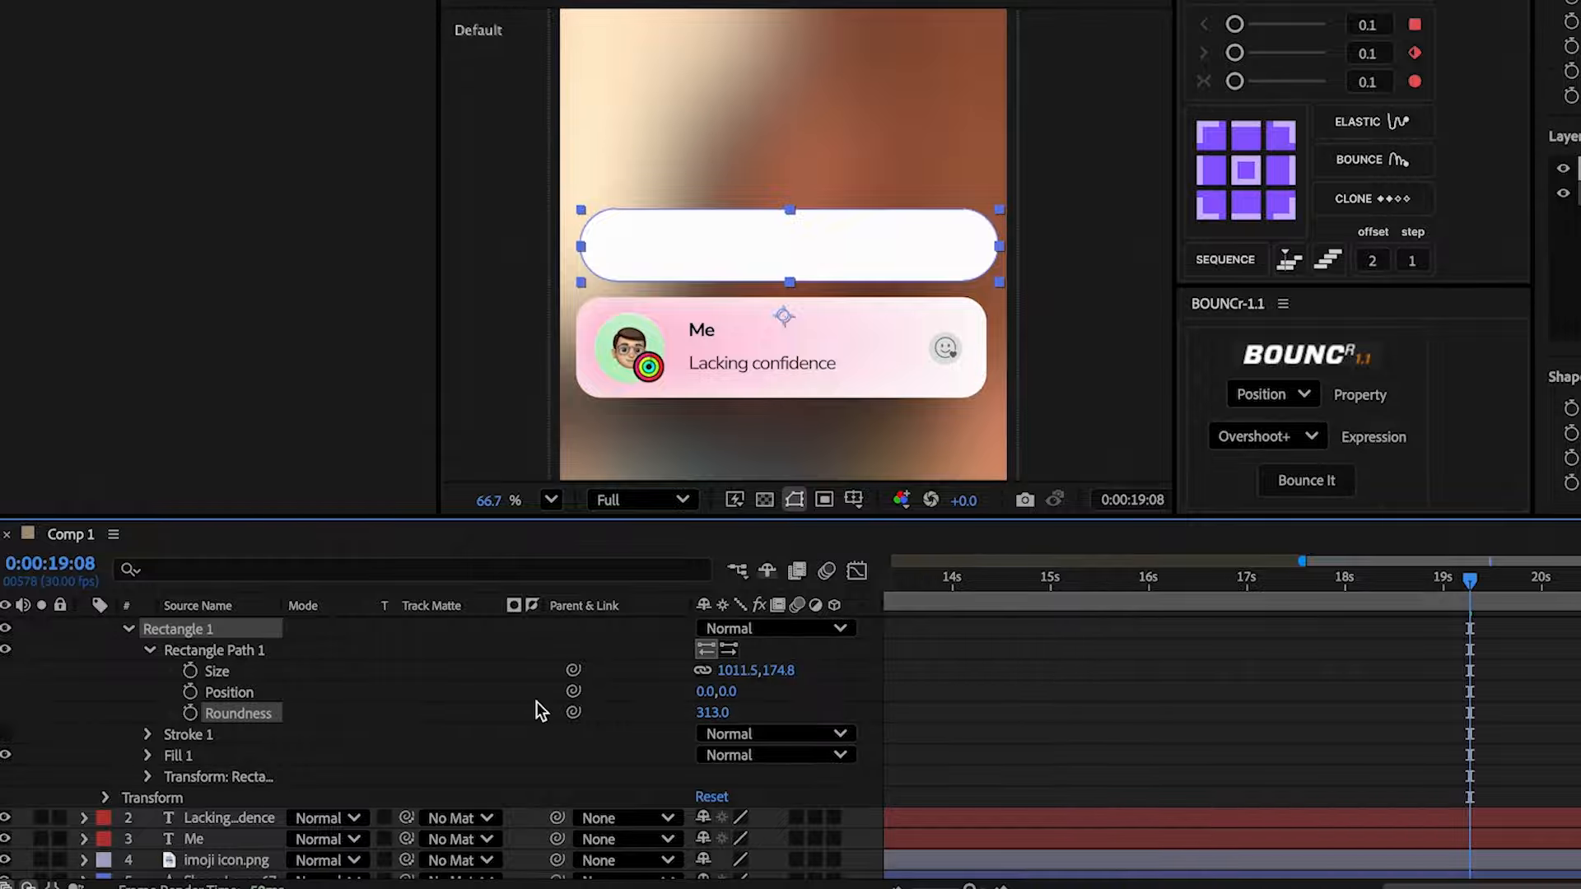
# - Adjust the rounded white bar's position so it lines up horizontally with the message card and sits slightly higher above it
pyautogui.press('p')
pyautogui.moveTo(689, 648); pyautogui.dragTo(713, 649)
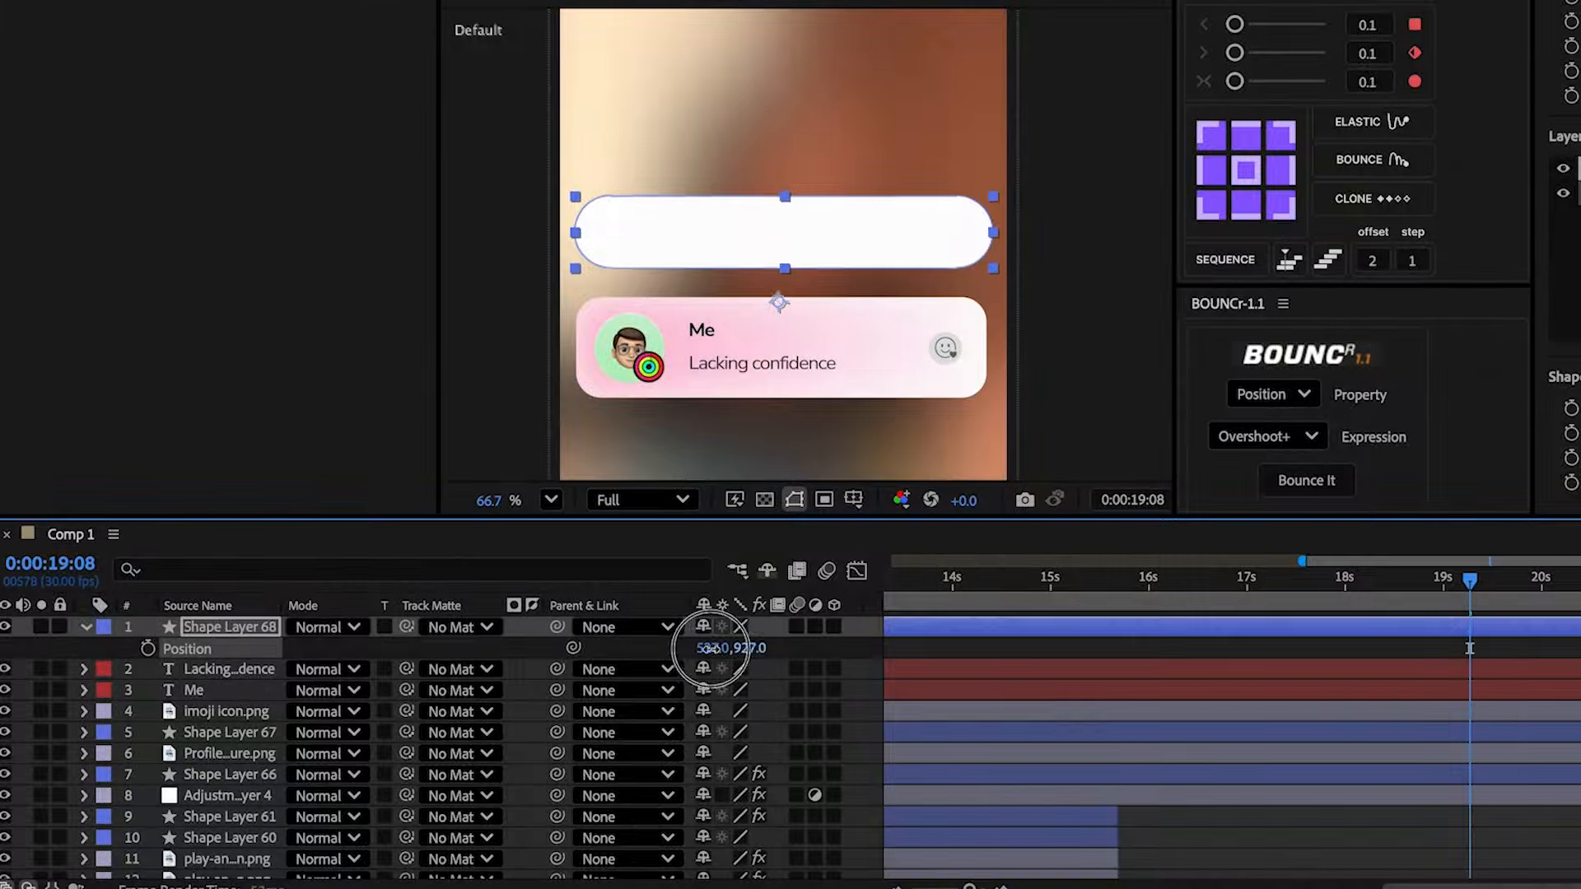
pyautogui.moveTo(713, 650); pyautogui.dragTo(709, 650)
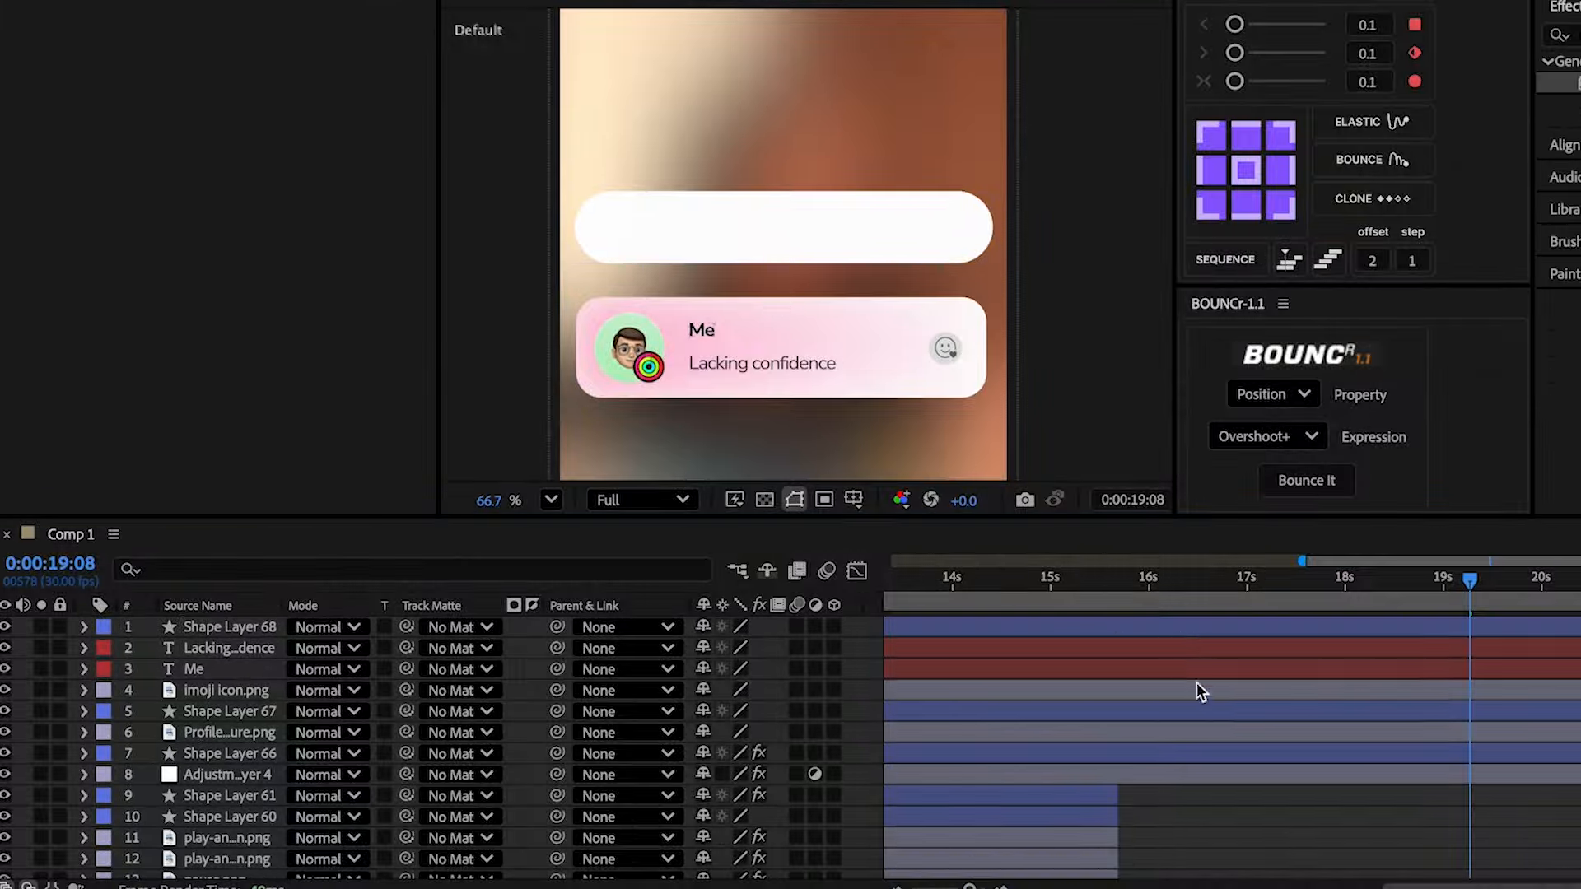
# - Duplicate the imoji icon.png layer, bring the copy to the top of the stack and place it at the white bar's right end
pyautogui.click(1207, 687)
pyautogui.hotkey('ctrl', 'd')
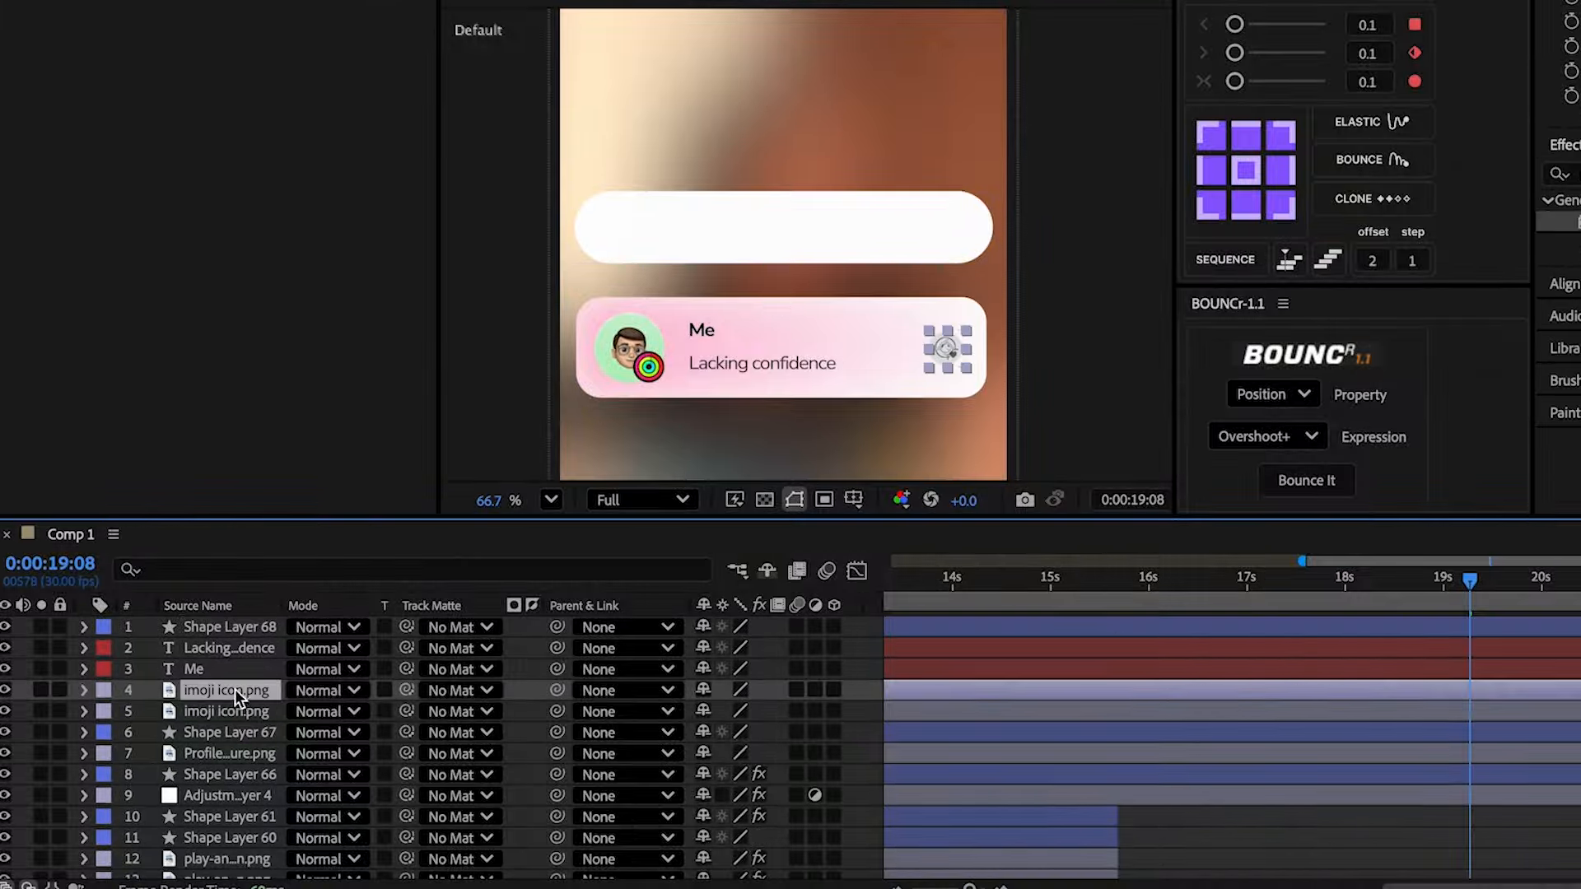
pyautogui.moveTo(235, 689); pyautogui.dragTo(231, 626)
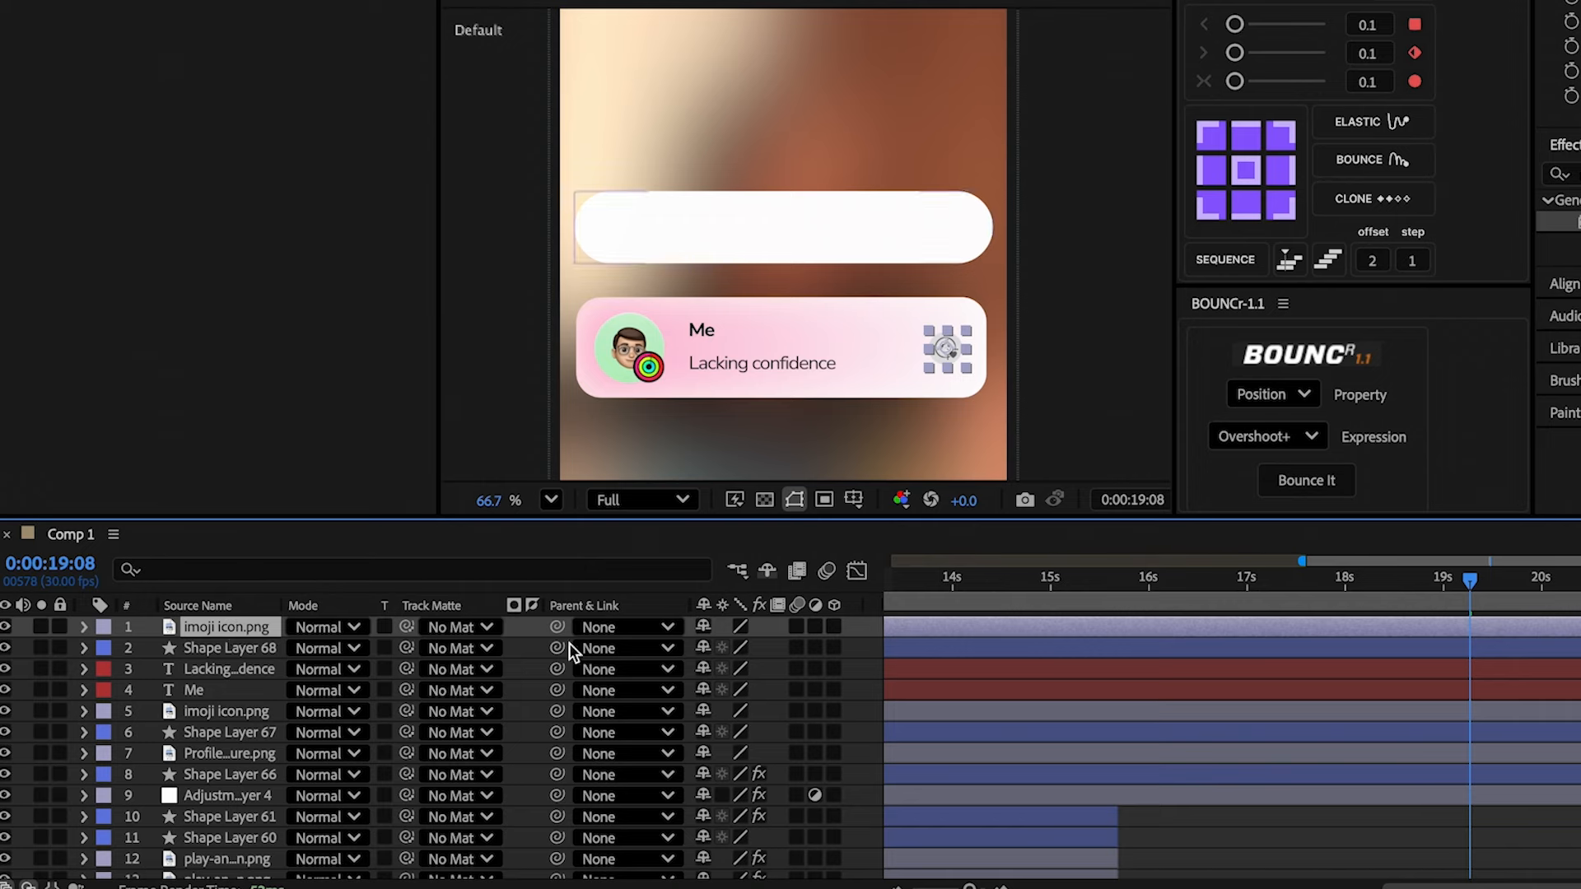
pyautogui.press('p')
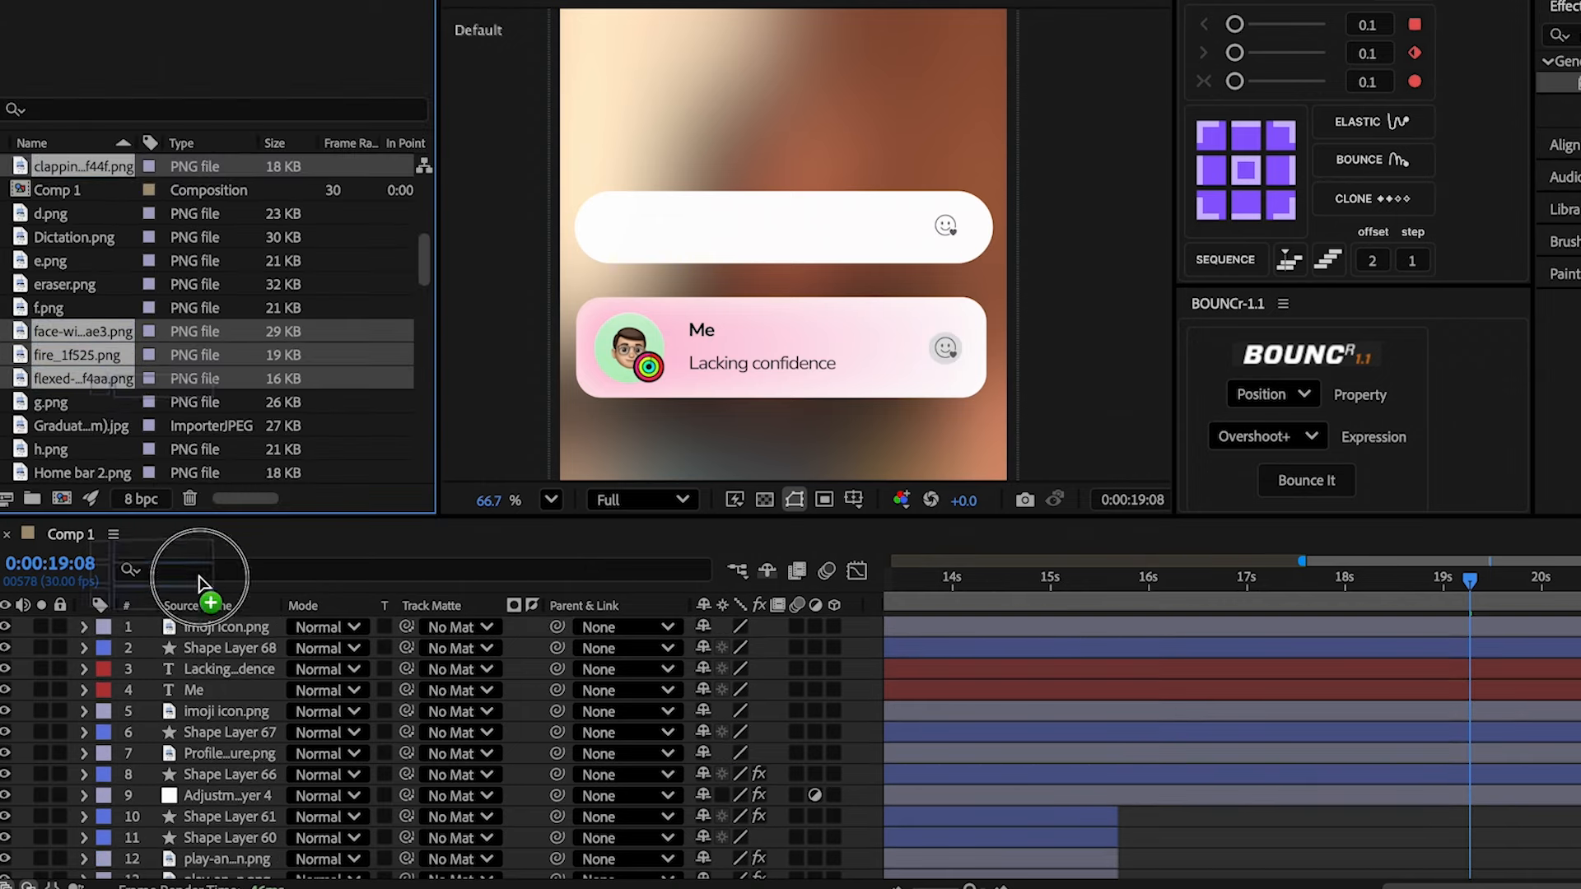
# - Add the clapping, peeking face, fire, flexed biceps and partying face images to the white bar and scale them to 50%
pyautogui.moveTo(199, 577); pyautogui.dragTo(190, 623)
pyautogui.scroll(1, 774, 330)
pyautogui.moveTo(773, 329); pyautogui.dragTo(889, 227)
pyautogui.press('s')
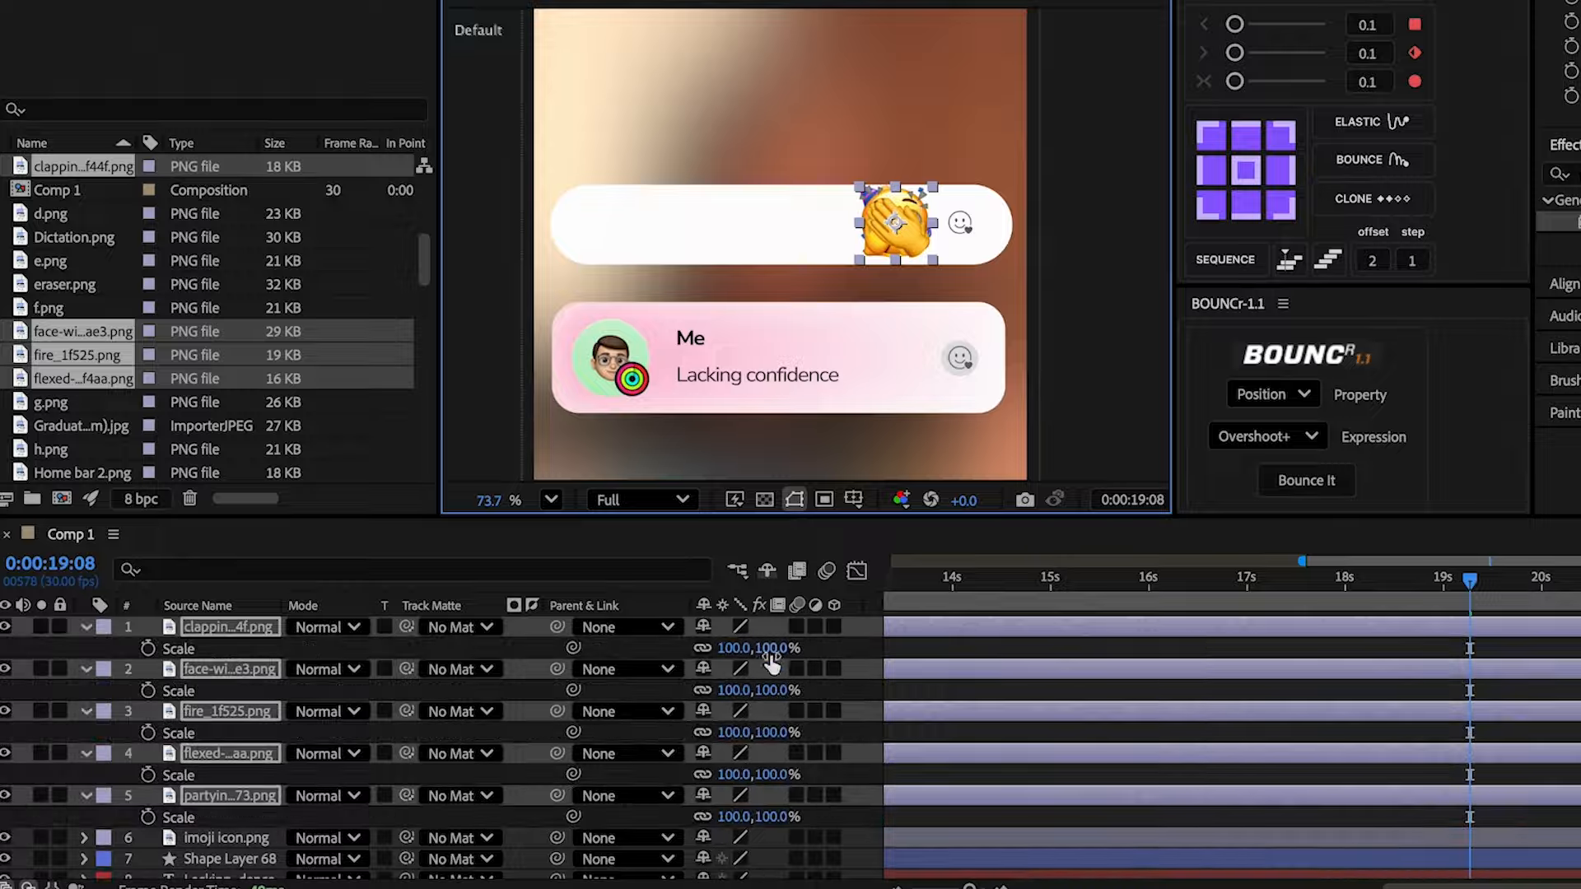
pyautogui.click(762, 648)
pyautogui.write('60')
pyautogui.press('Return')
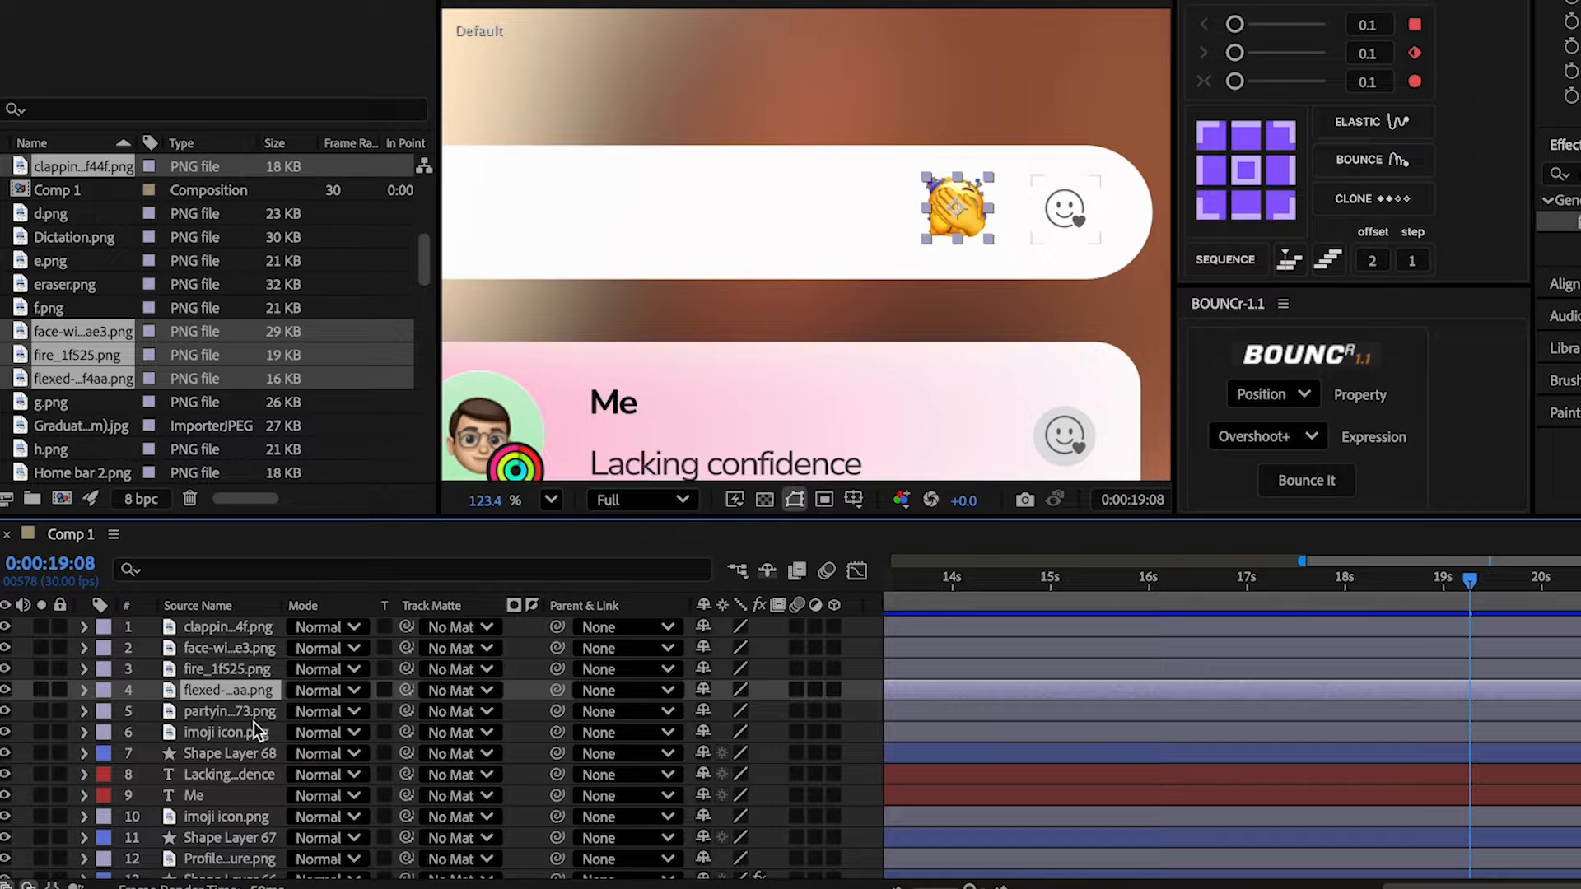
# - Spread the partying face, flexed biceps and fire emojis along the bar at X positions 700.8, 290.8 and 176.8
pyautogui.click(251, 719)
pyautogui.press('p')
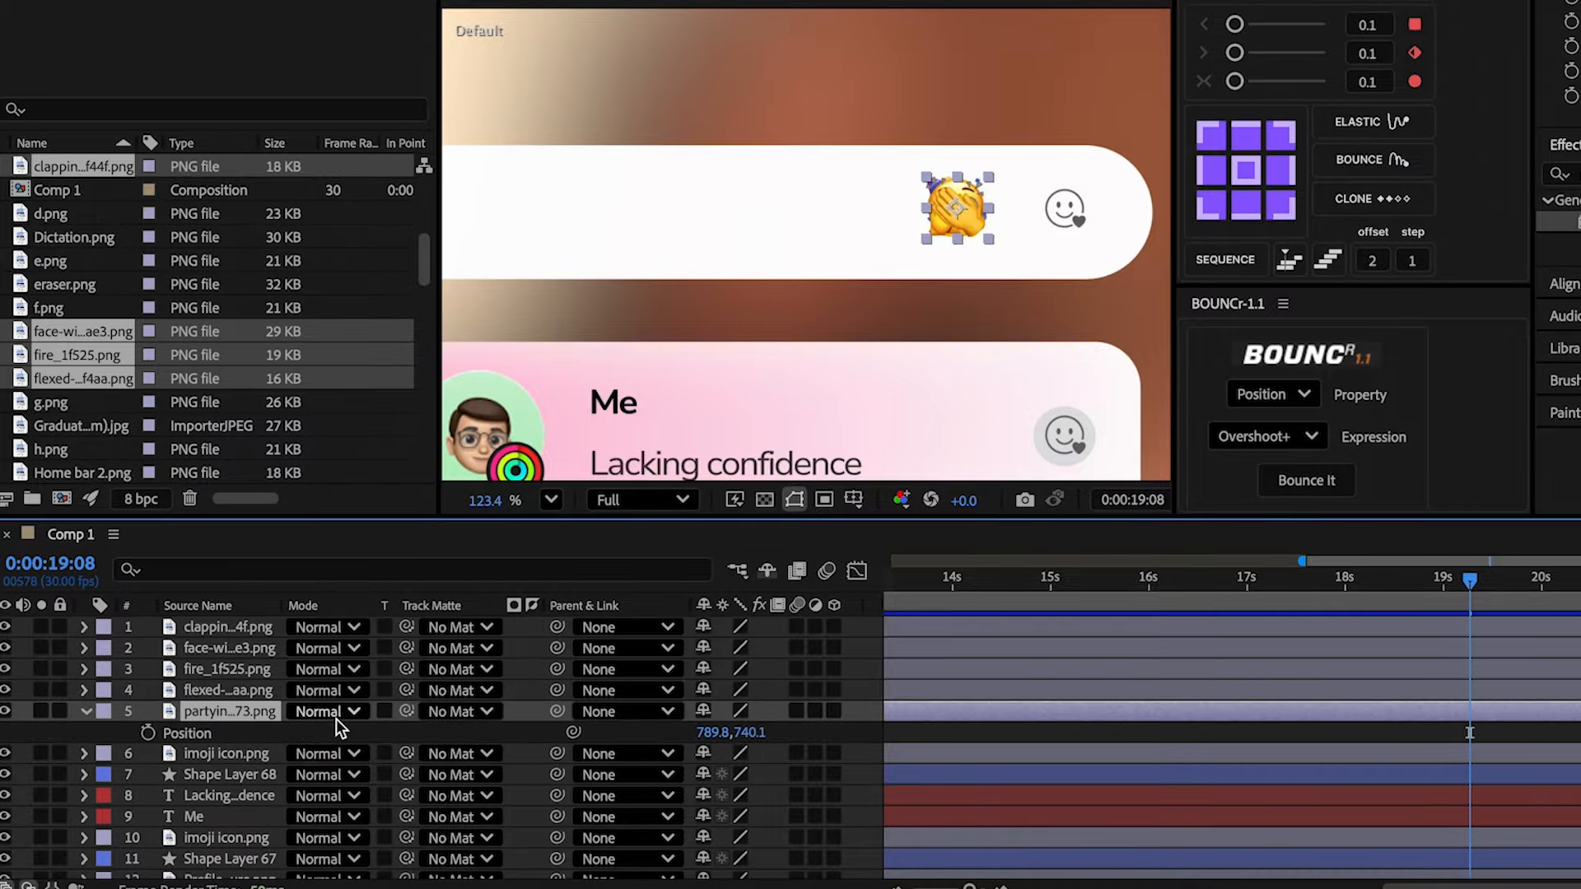
pyautogui.click(239, 690)
pyautogui.press('p')
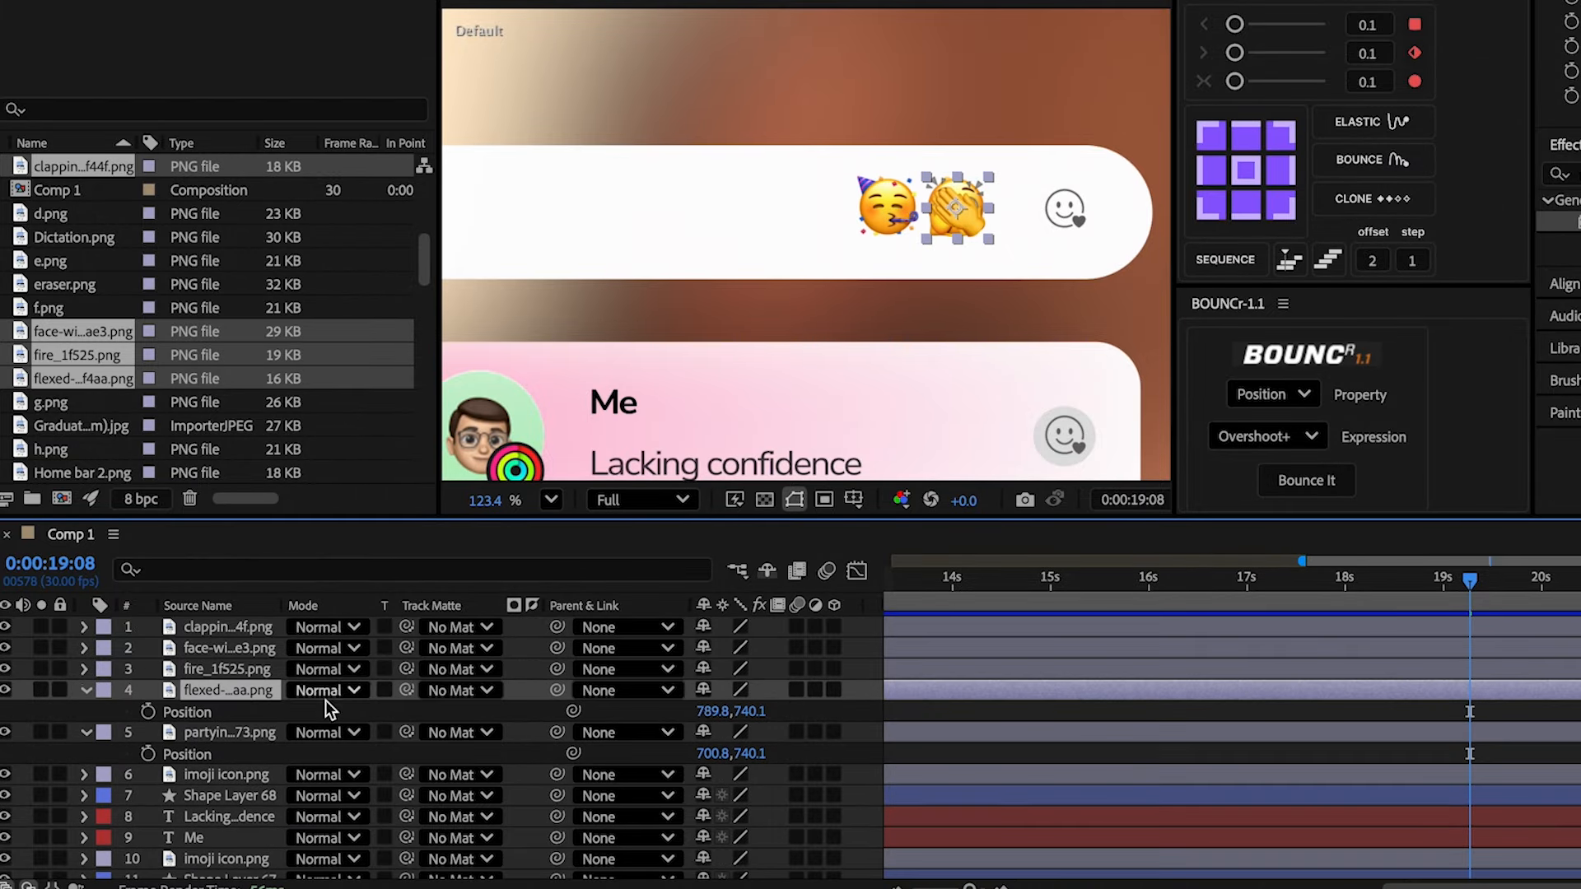
pyautogui.click(205, 669)
pyautogui.press('p')
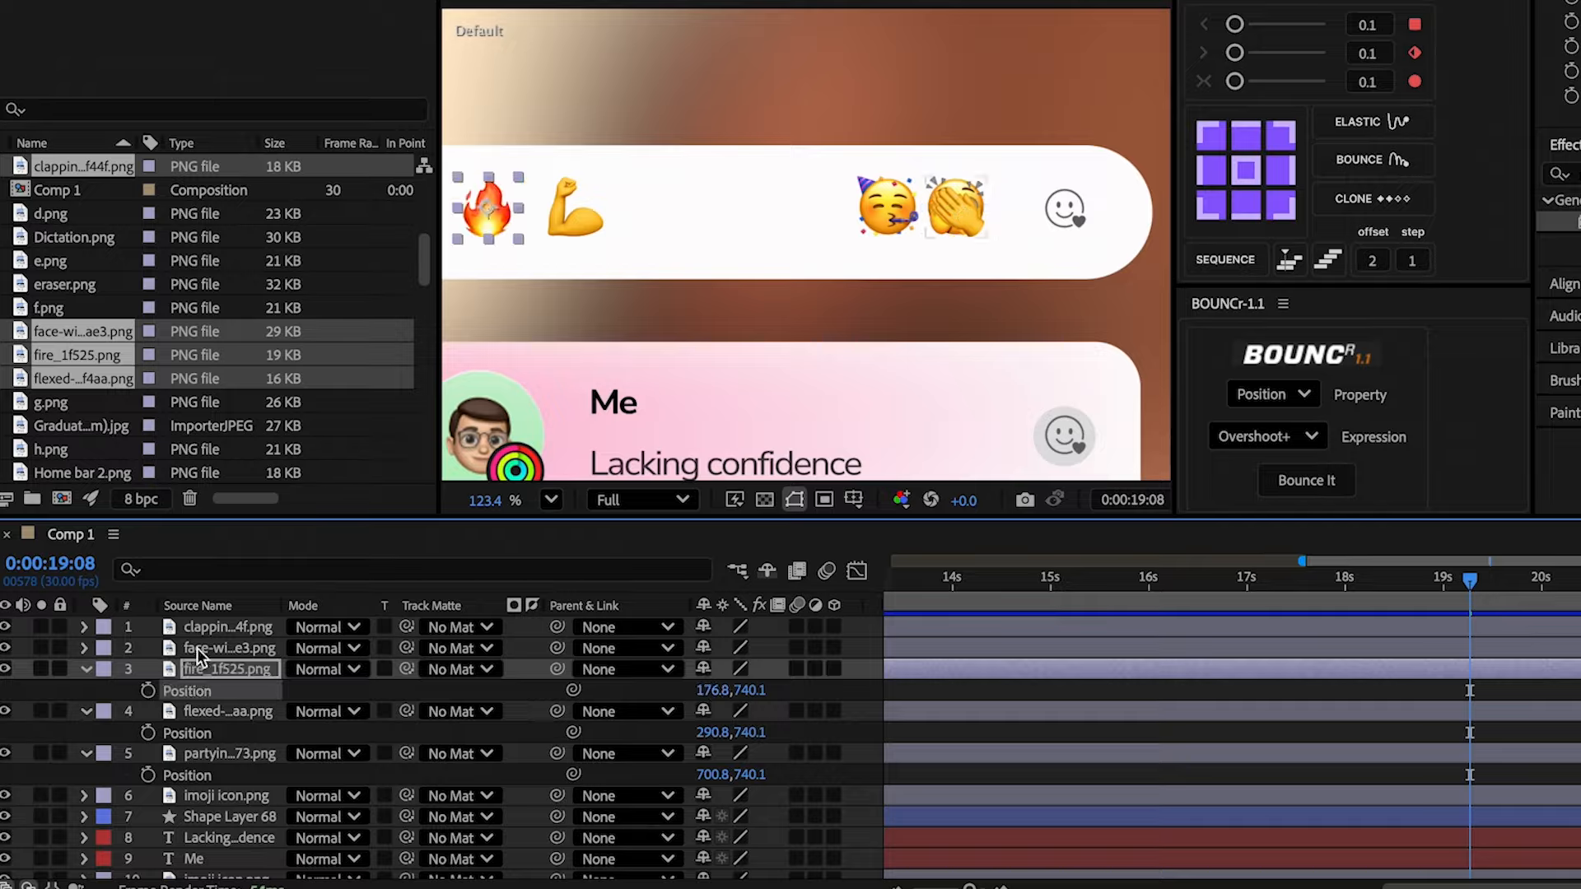
# - Position the peeking face and clapping emojis to complete an evenly spaced row of five inside the bar
pyautogui.click(198, 651)
pyautogui.press('p')
pyautogui.click(222, 627)
pyautogui.press('p')
pyautogui.moveTo(708, 690); pyautogui.dragTo(650, 815)
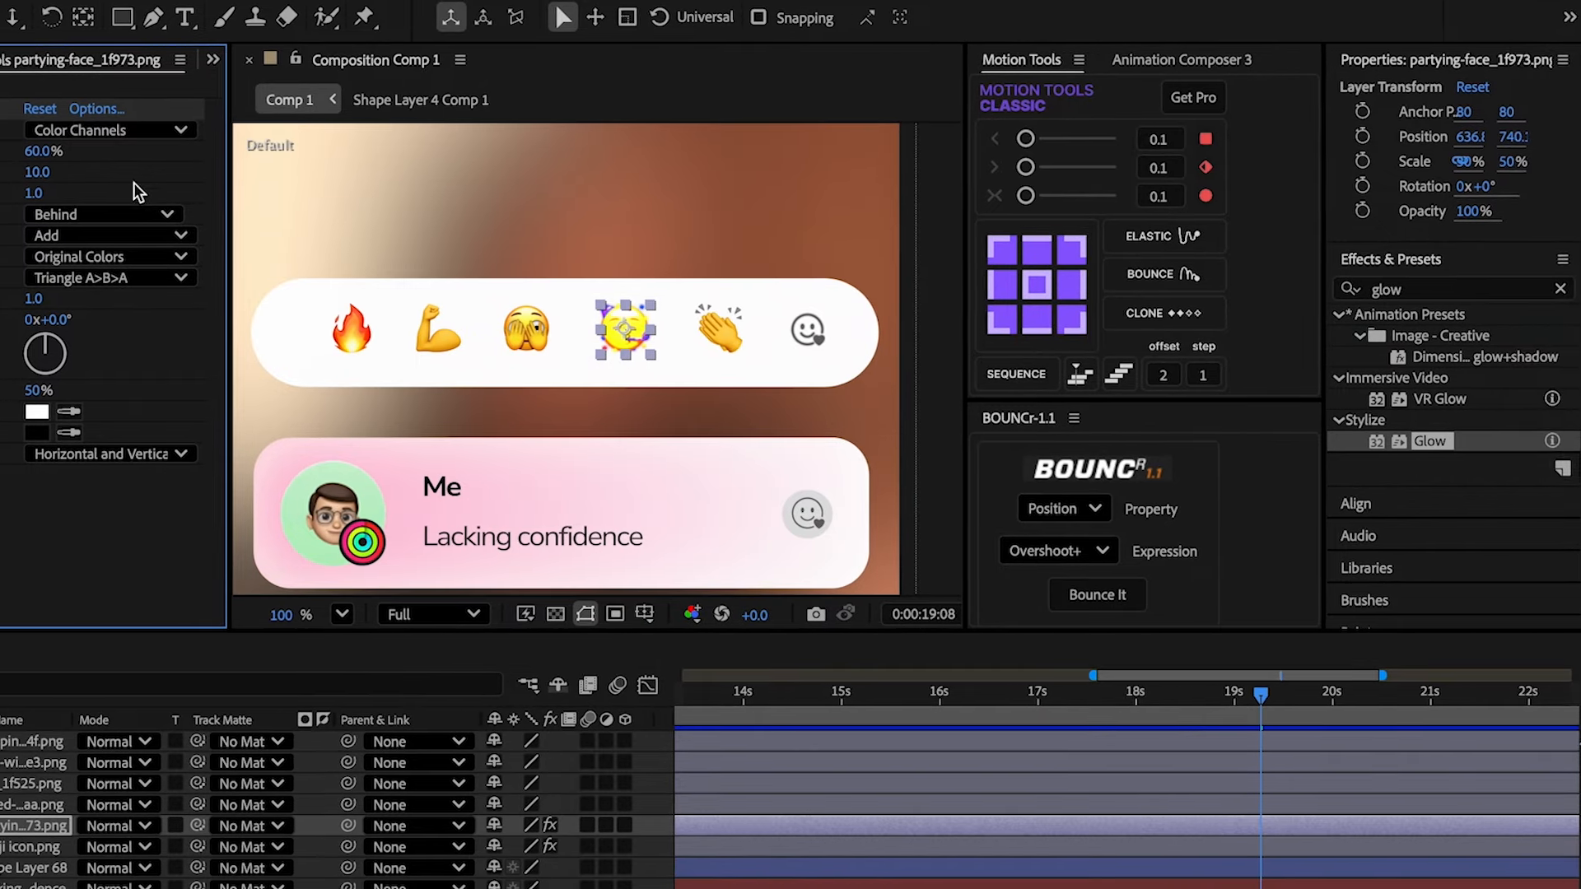
# - Set the partying face emoji's Glow Radius to 409 and copy the Glow effect to the other four emojis
pyautogui.moveTo(31, 172); pyautogui.dragTo(492, 184)
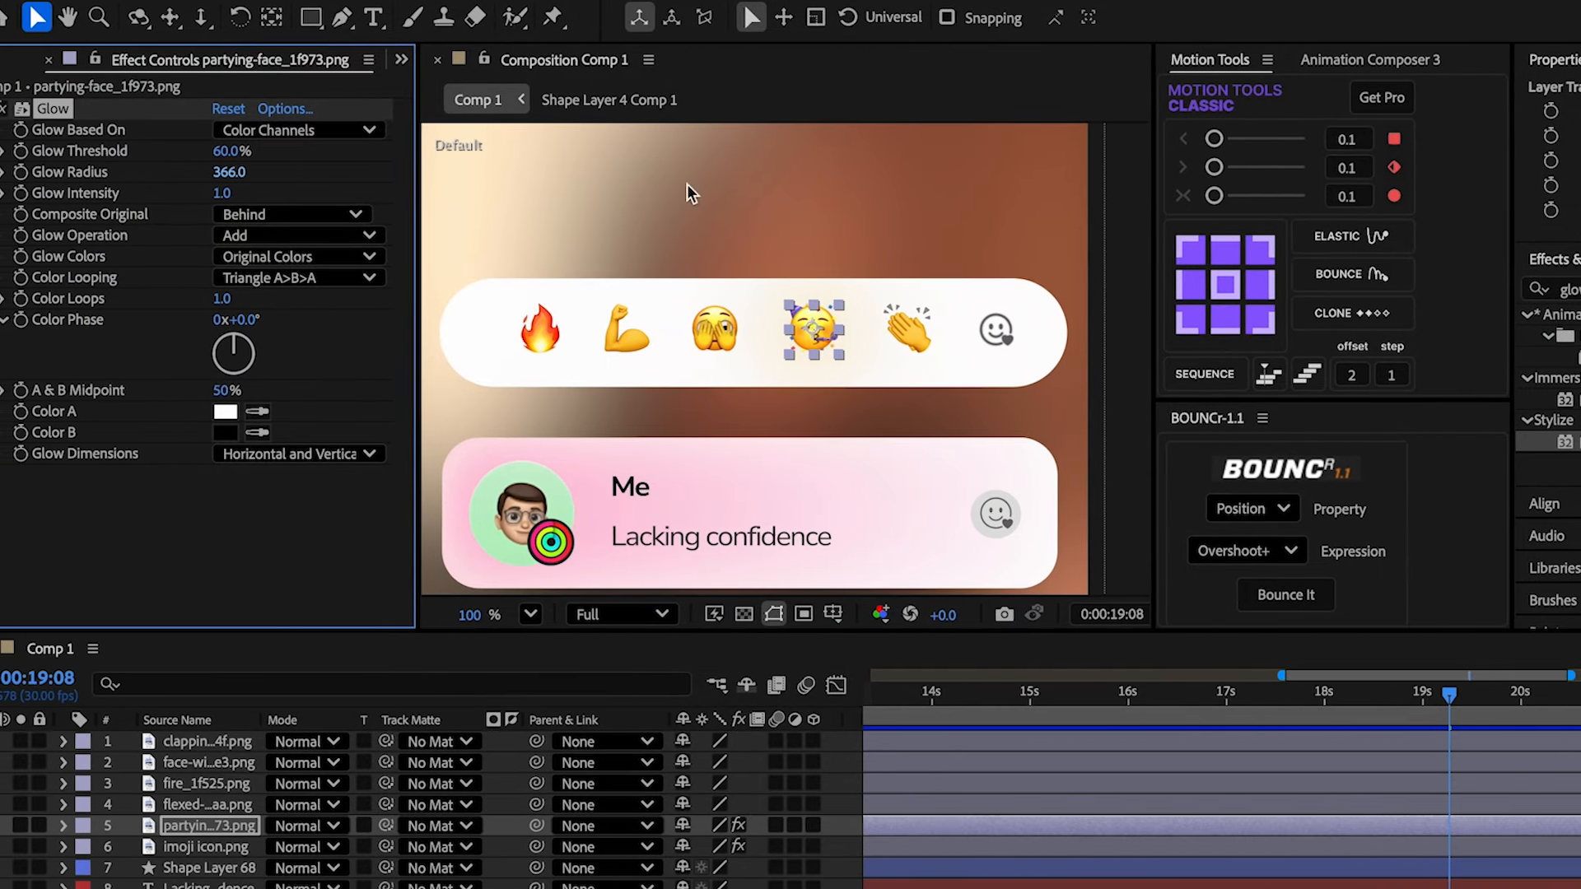
pyautogui.moveTo(230, 172); pyautogui.dragTo(267, 173)
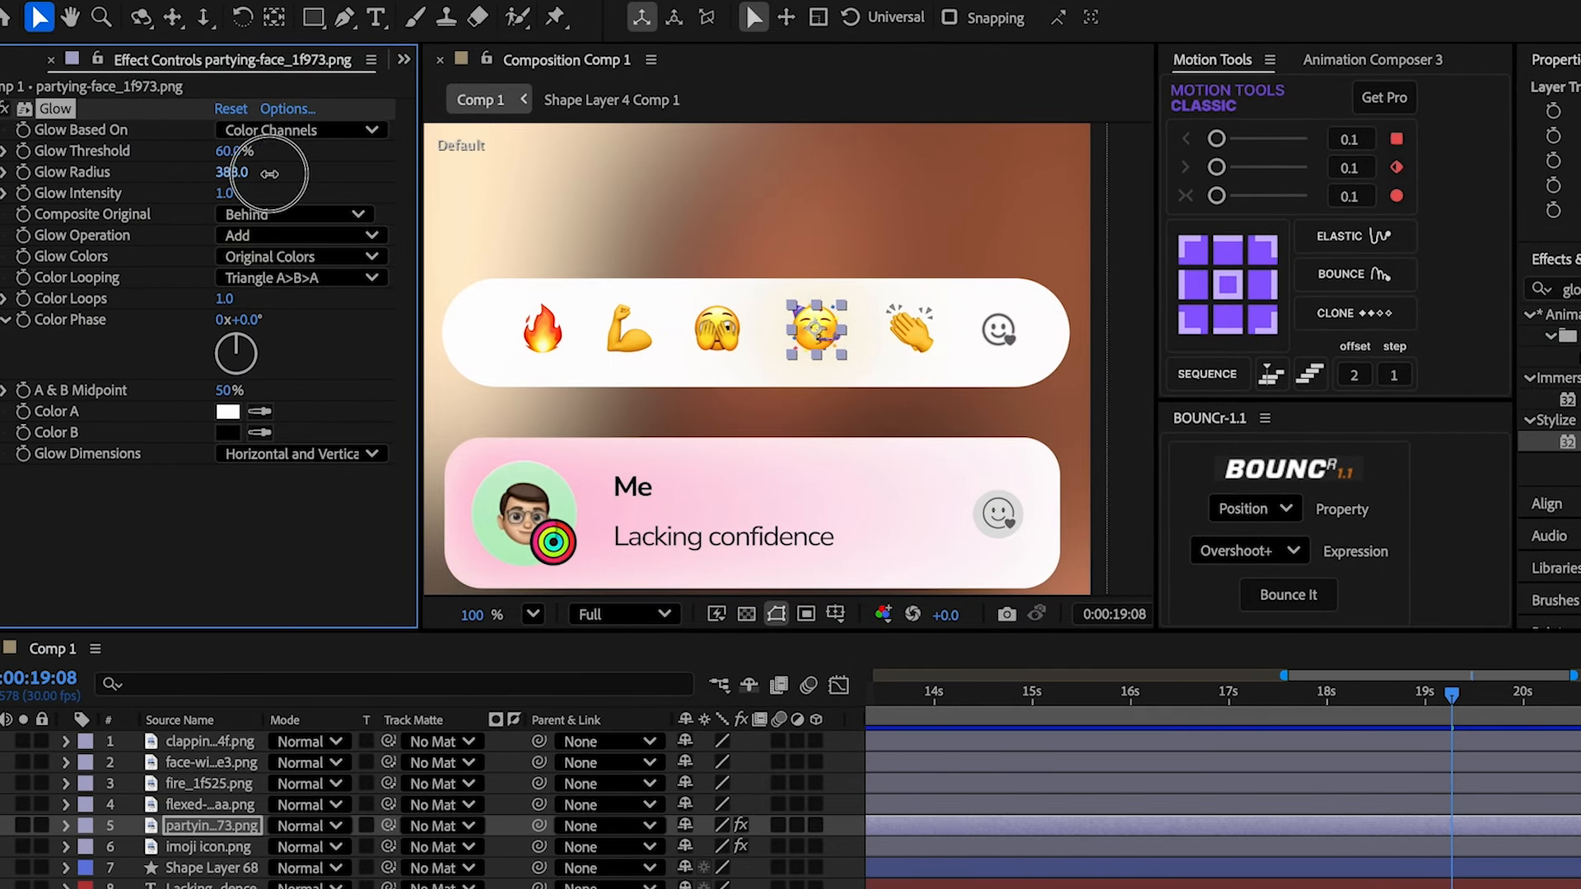
pyautogui.press('super+c')
pyautogui.click(204, 805)
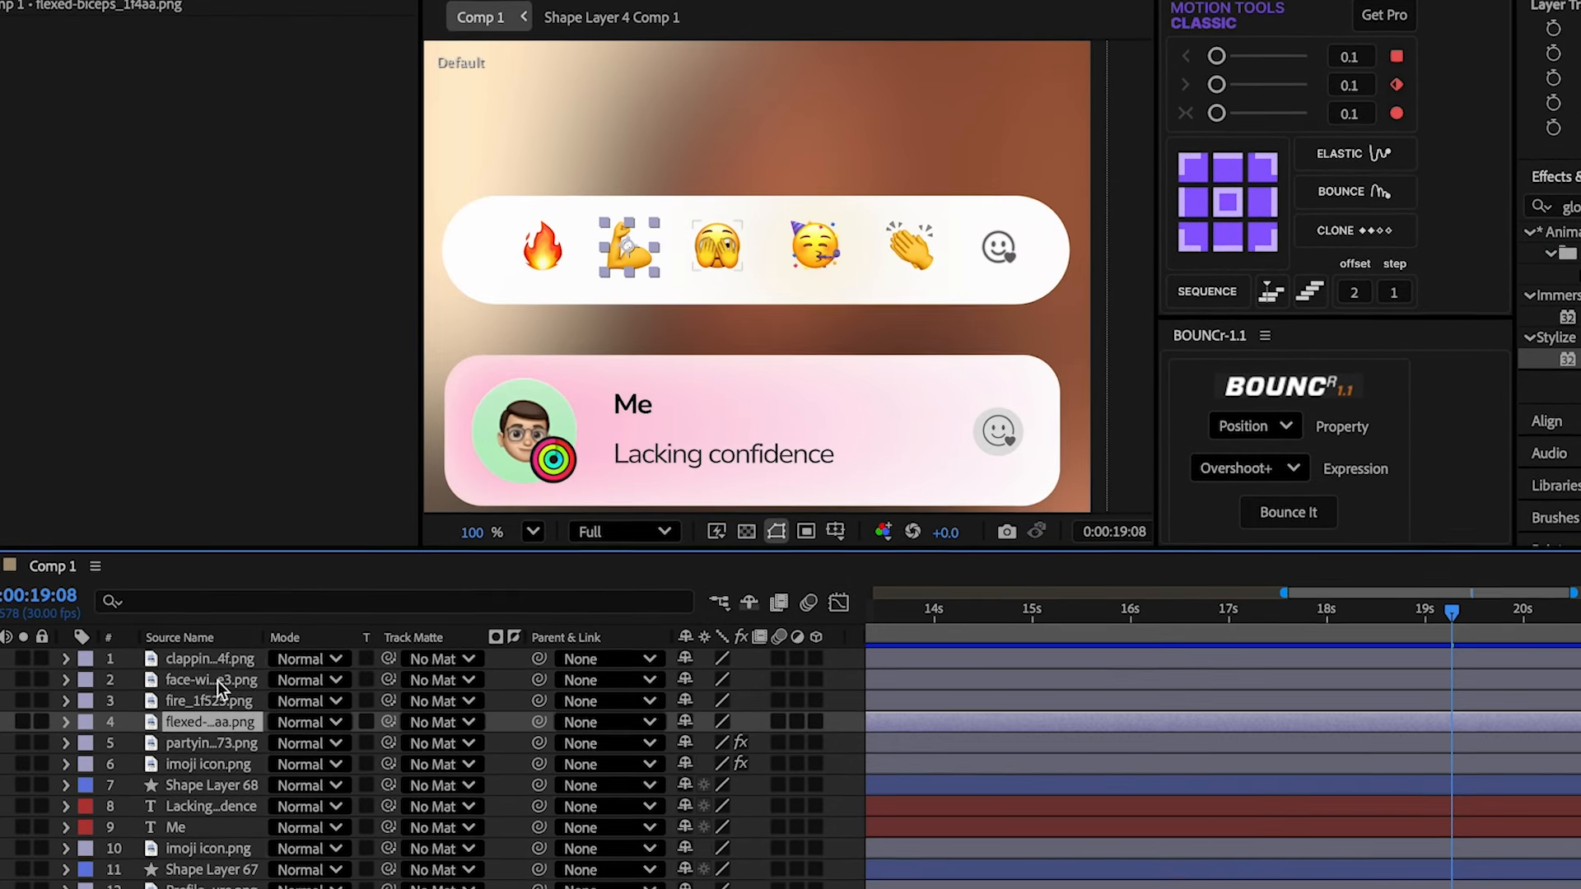
pyautogui.keyDown('shift'); pyautogui.click(194, 743); pyautogui.keyUp('shift')
pyautogui.press('super+v')
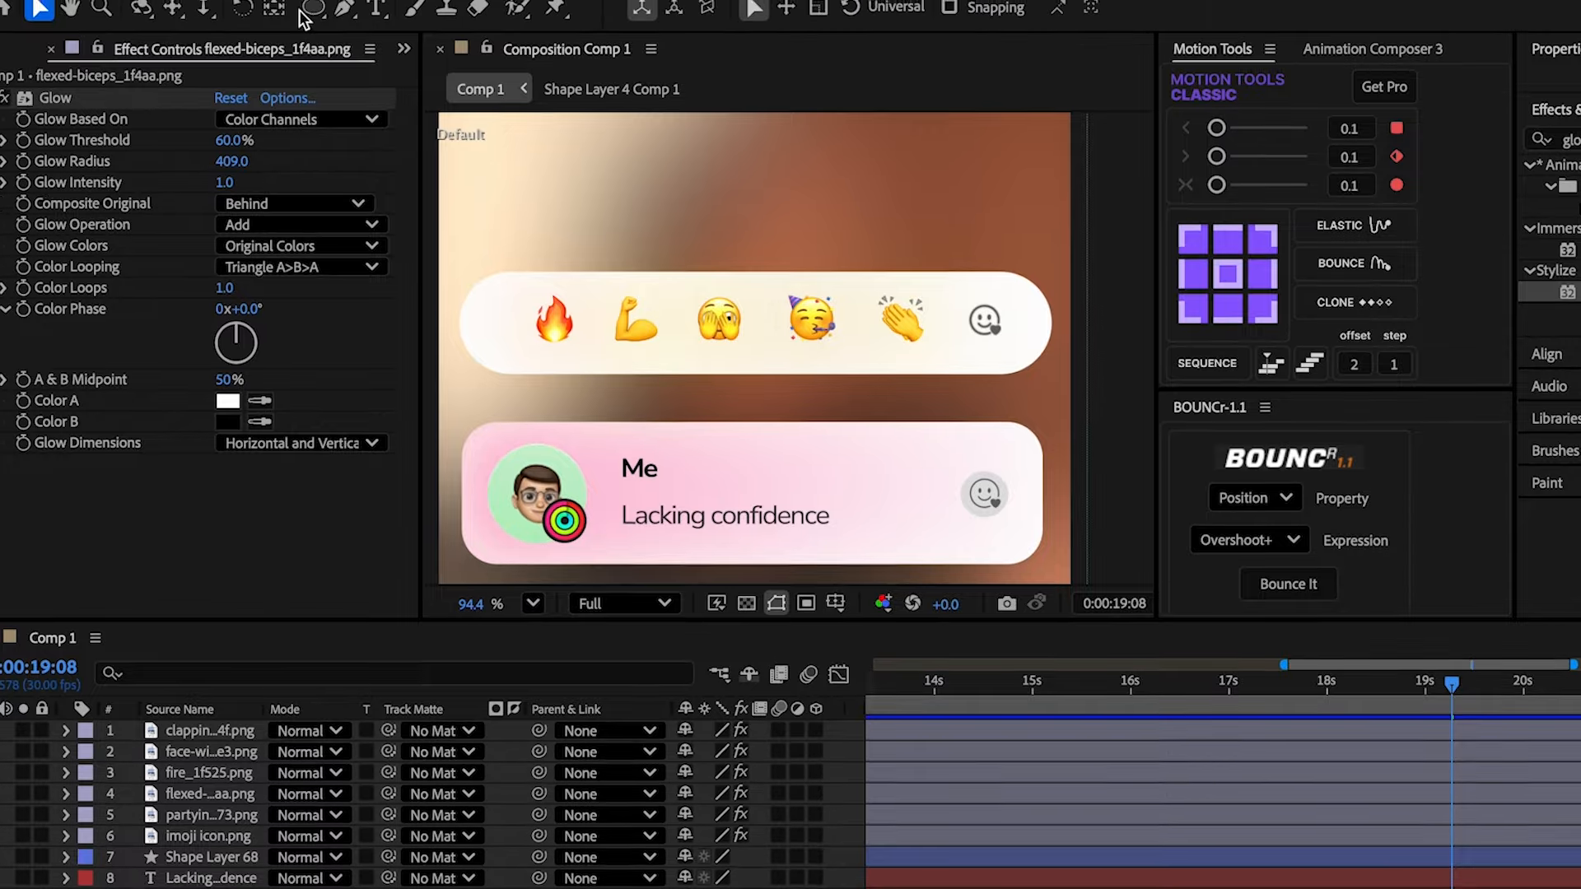
# - Draw a small white circle on the bar's lower edge beneath the clapping emoji and place its layer below the bar's layer
pyautogui.click(312, 18)
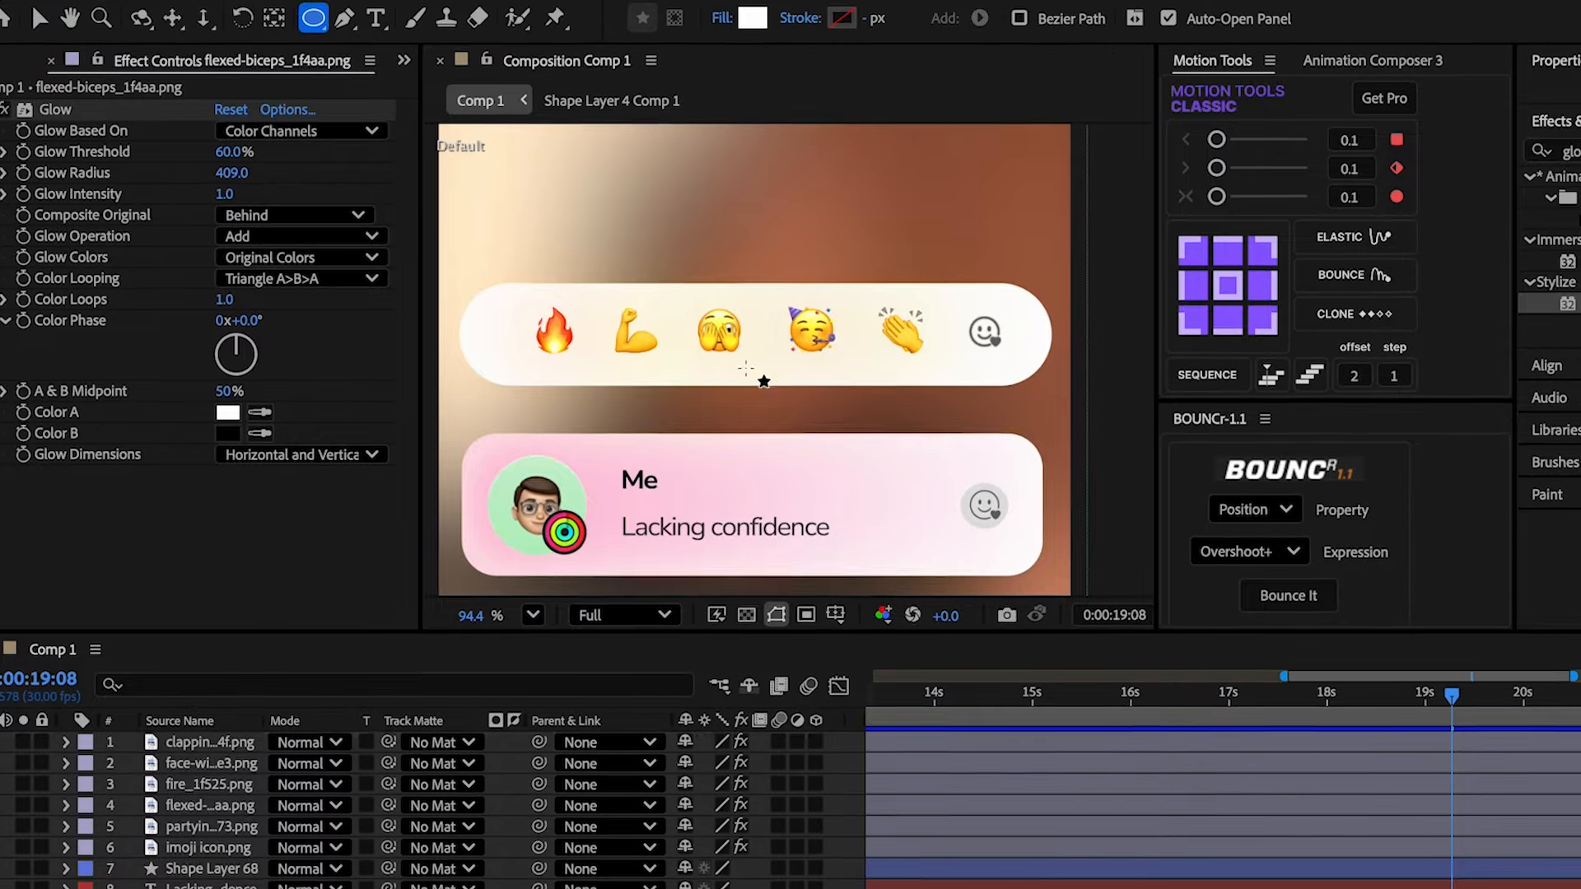
pyautogui.scroll(2, 763, 377)
pyautogui.moveTo(900, 394); pyautogui.dragTo(936, 426)
pyautogui.press('.')
pyautogui.press('.')
pyautogui.press('v')
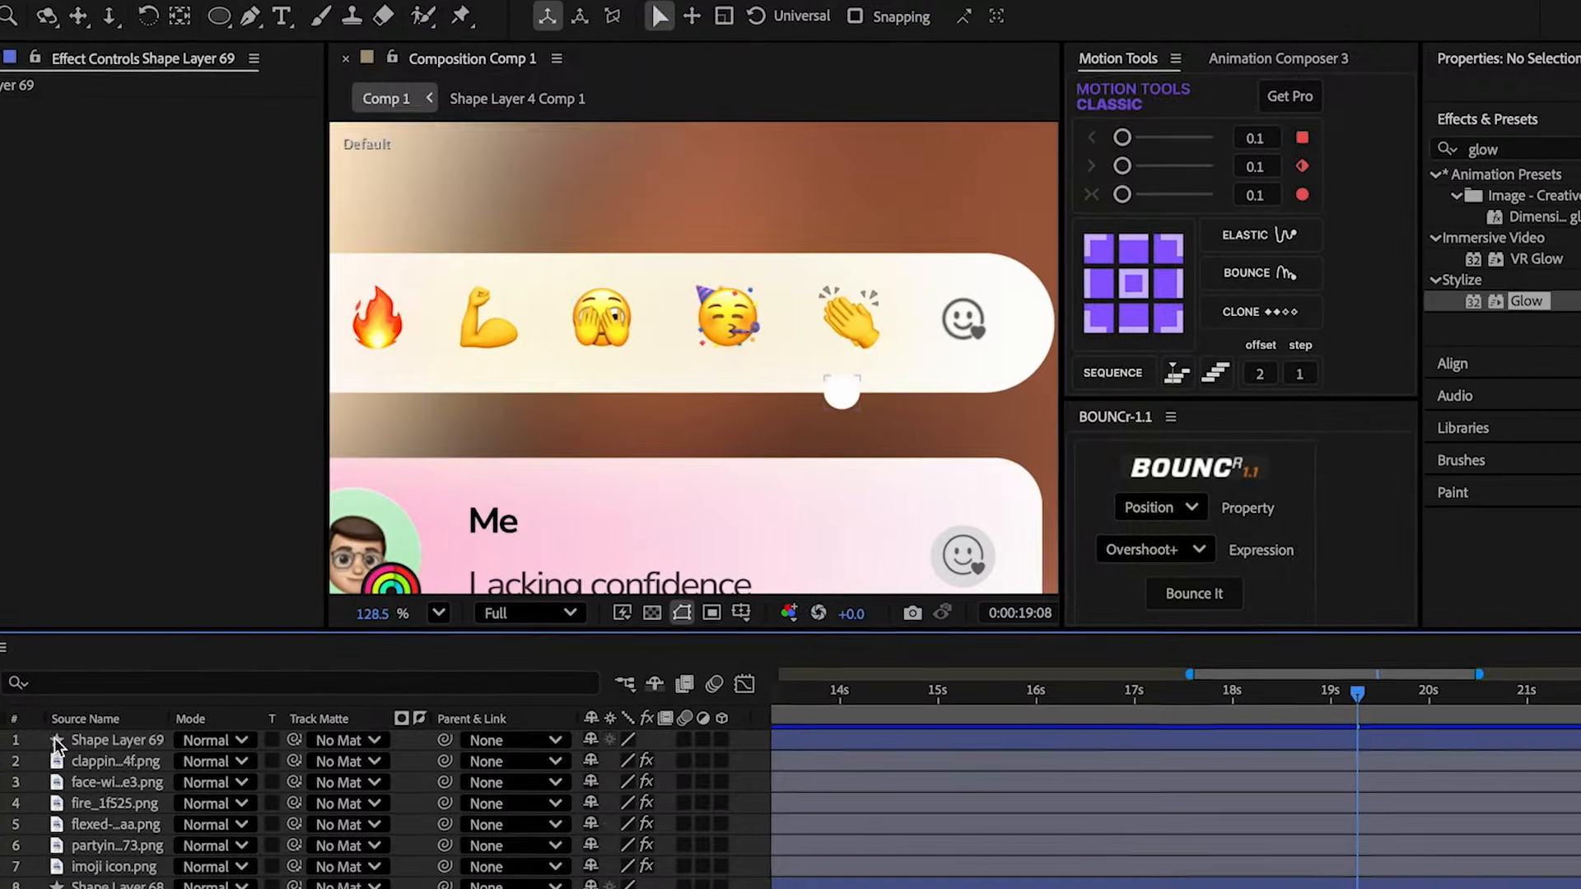
pyautogui.moveTo(55, 745); pyautogui.dragTo(82, 885)
# - Duplicate the small circle, scale the copy to 50% and place it just below the original as a bubble tail
pyautogui.scroll(1, 709, 385)
pyautogui.press('super+d')
pyautogui.write('s')
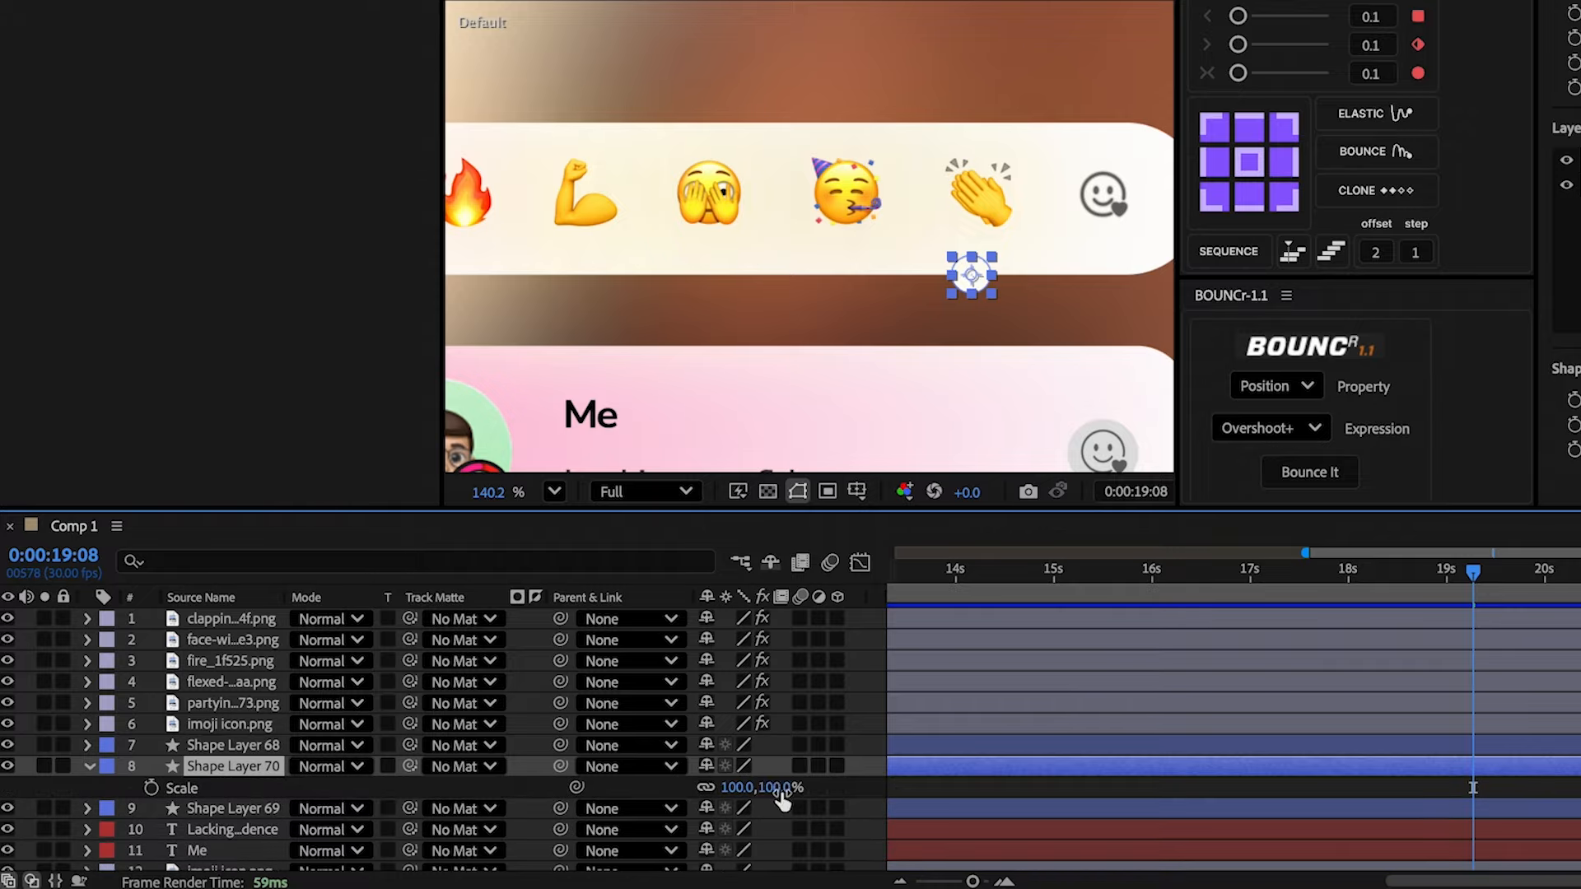
pyautogui.write('50')
pyautogui.press('Return')
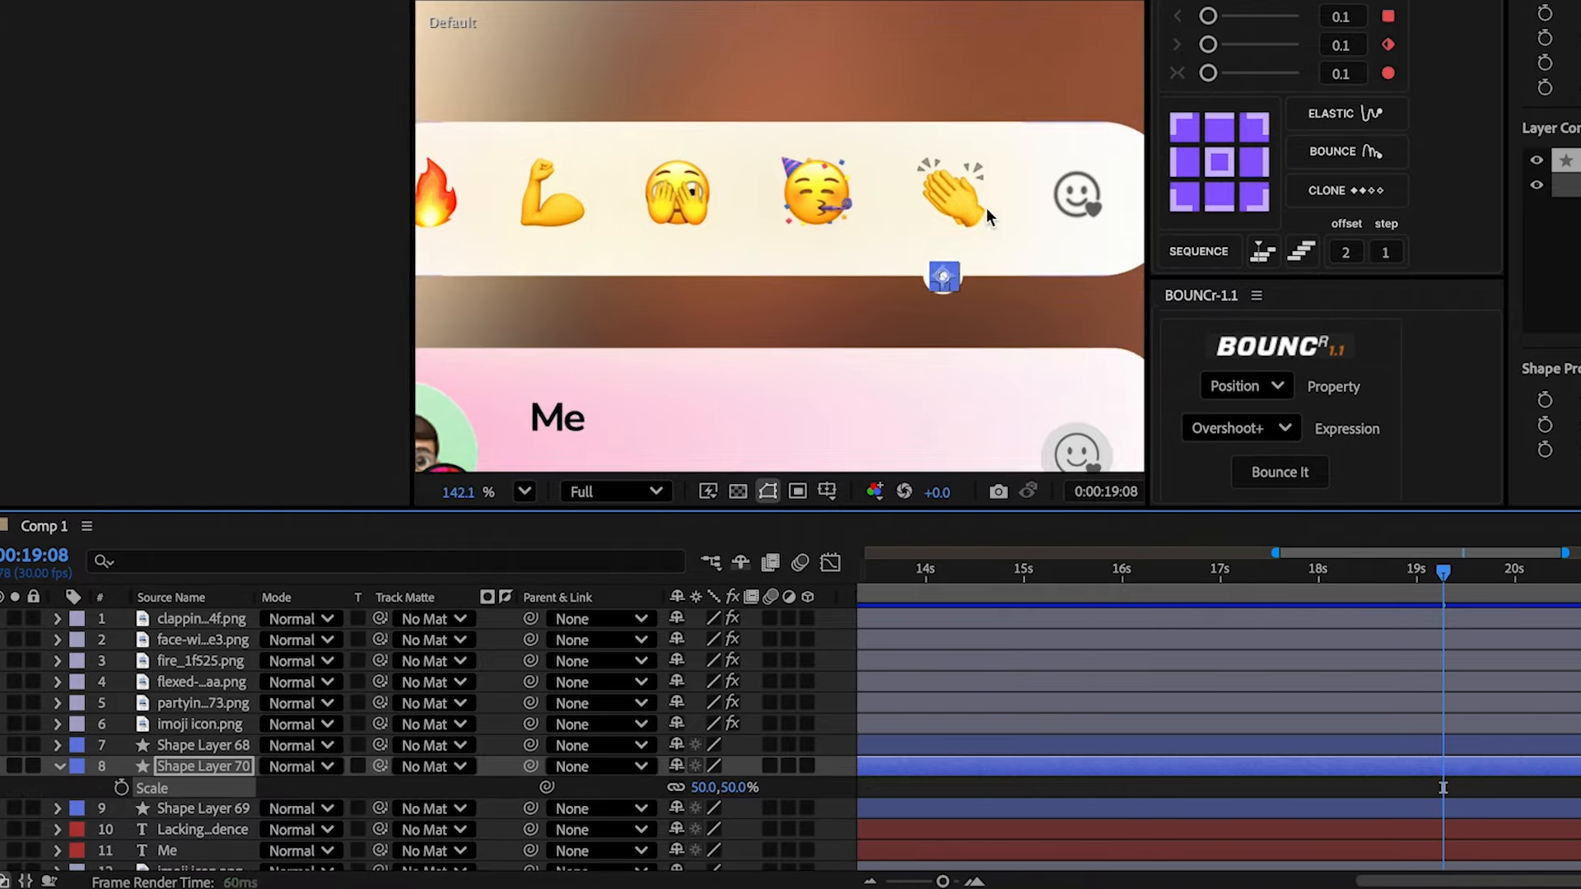
pyautogui.scroll(6, 1026, 263)
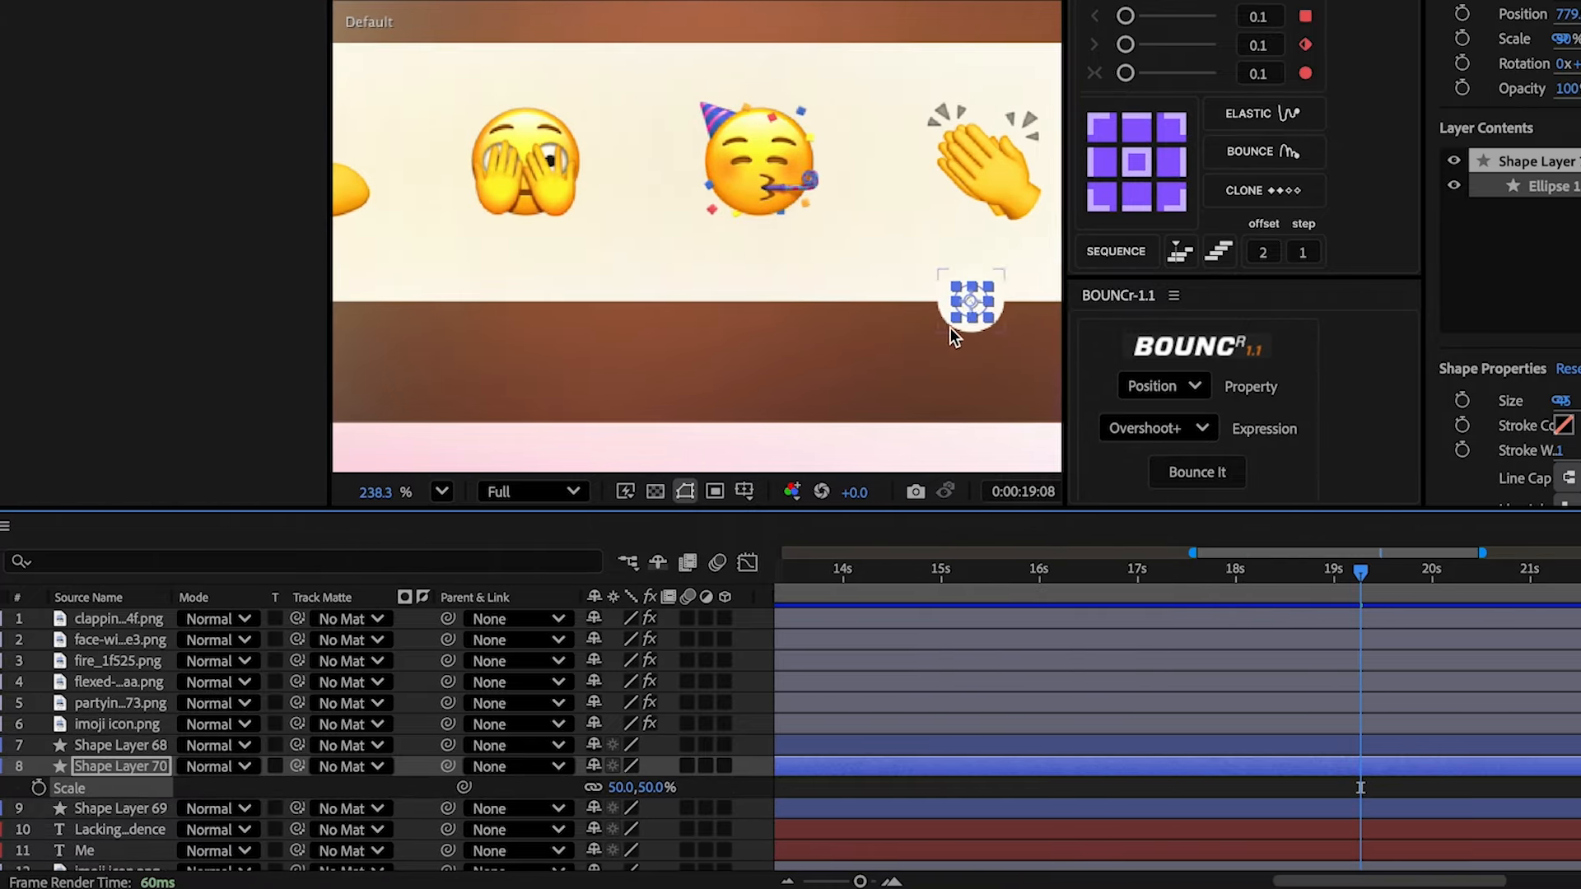
pyautogui.moveTo(973, 302); pyautogui.dragTo(993, 363)
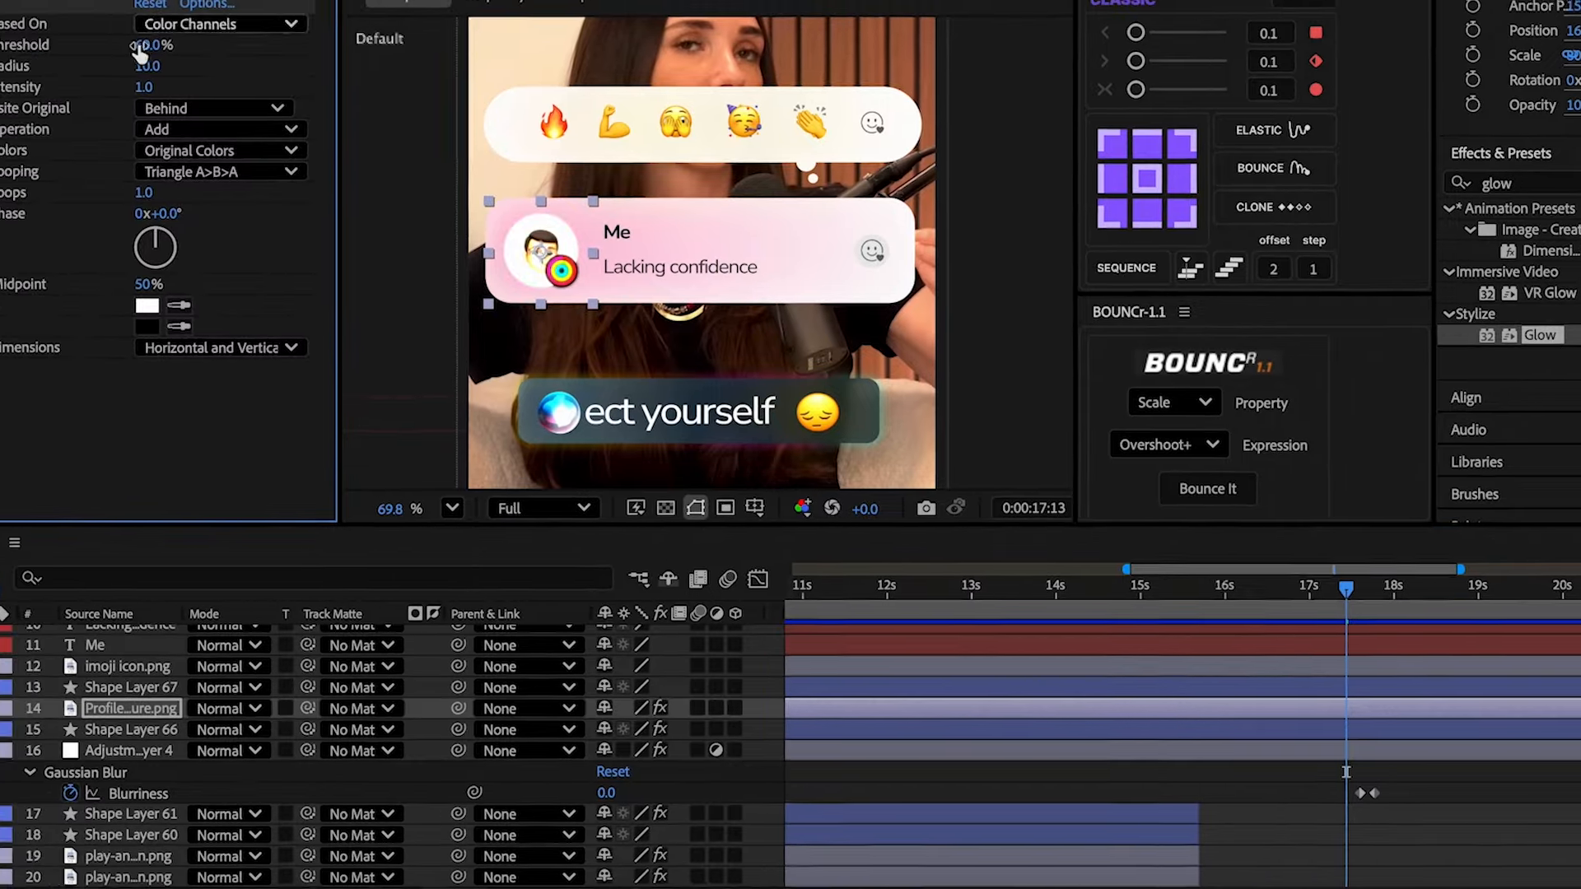
# - Set the profile picture's Glow Radius to 636 and move the playhead to 0:00:17:23
pyautogui.moveTo(28, 50); pyautogui.dragTo(826, 92)
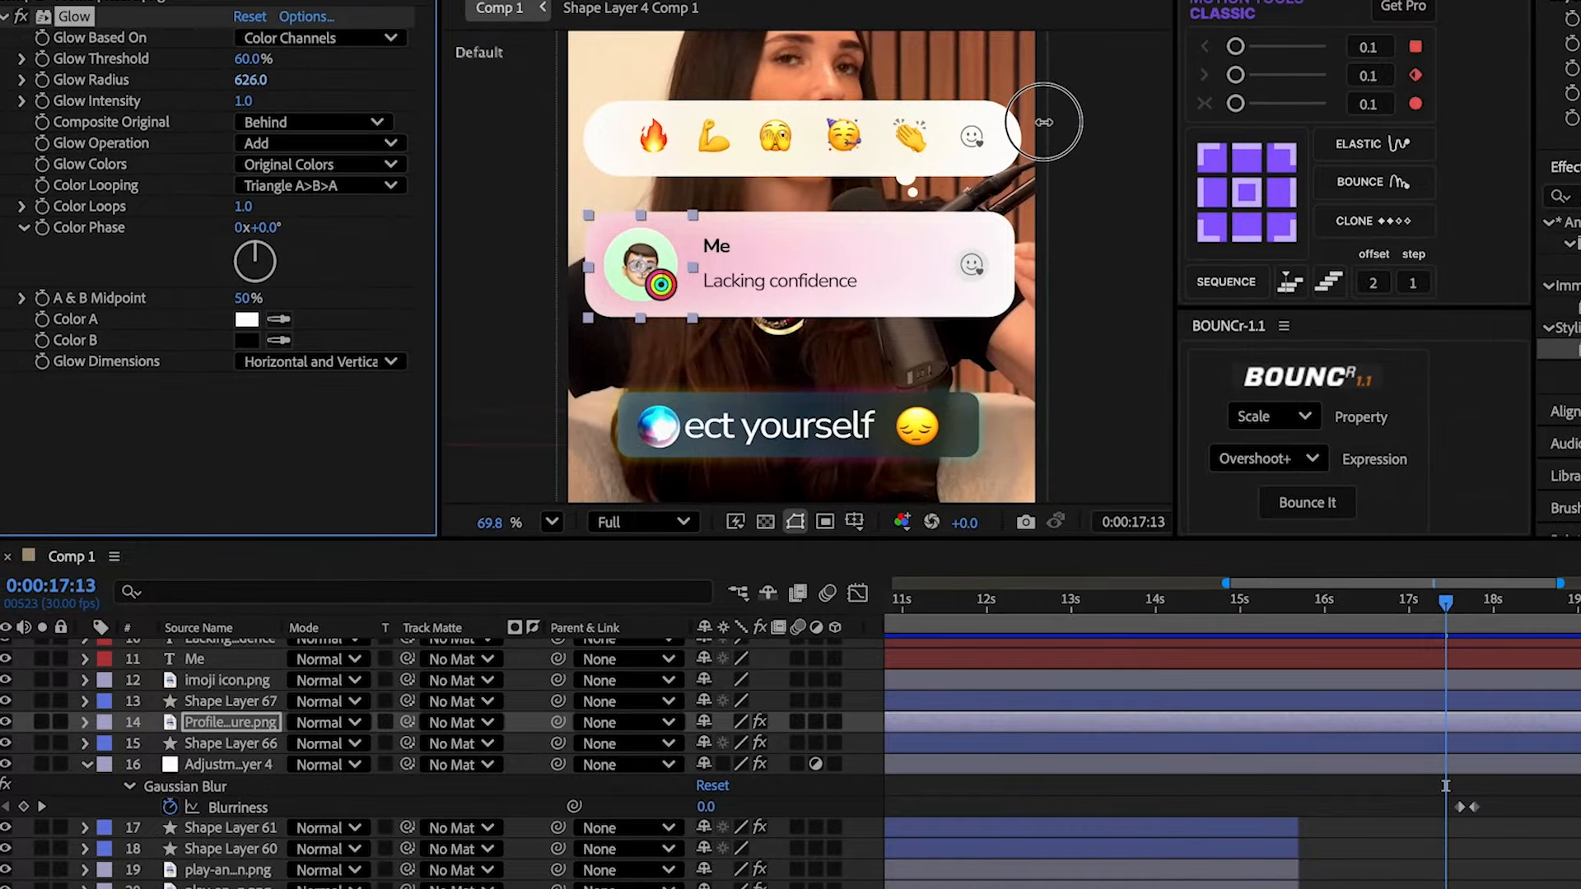
pyautogui.moveTo(1043, 122); pyautogui.dragTo(1059, 134)
pyautogui.click(1470, 603)
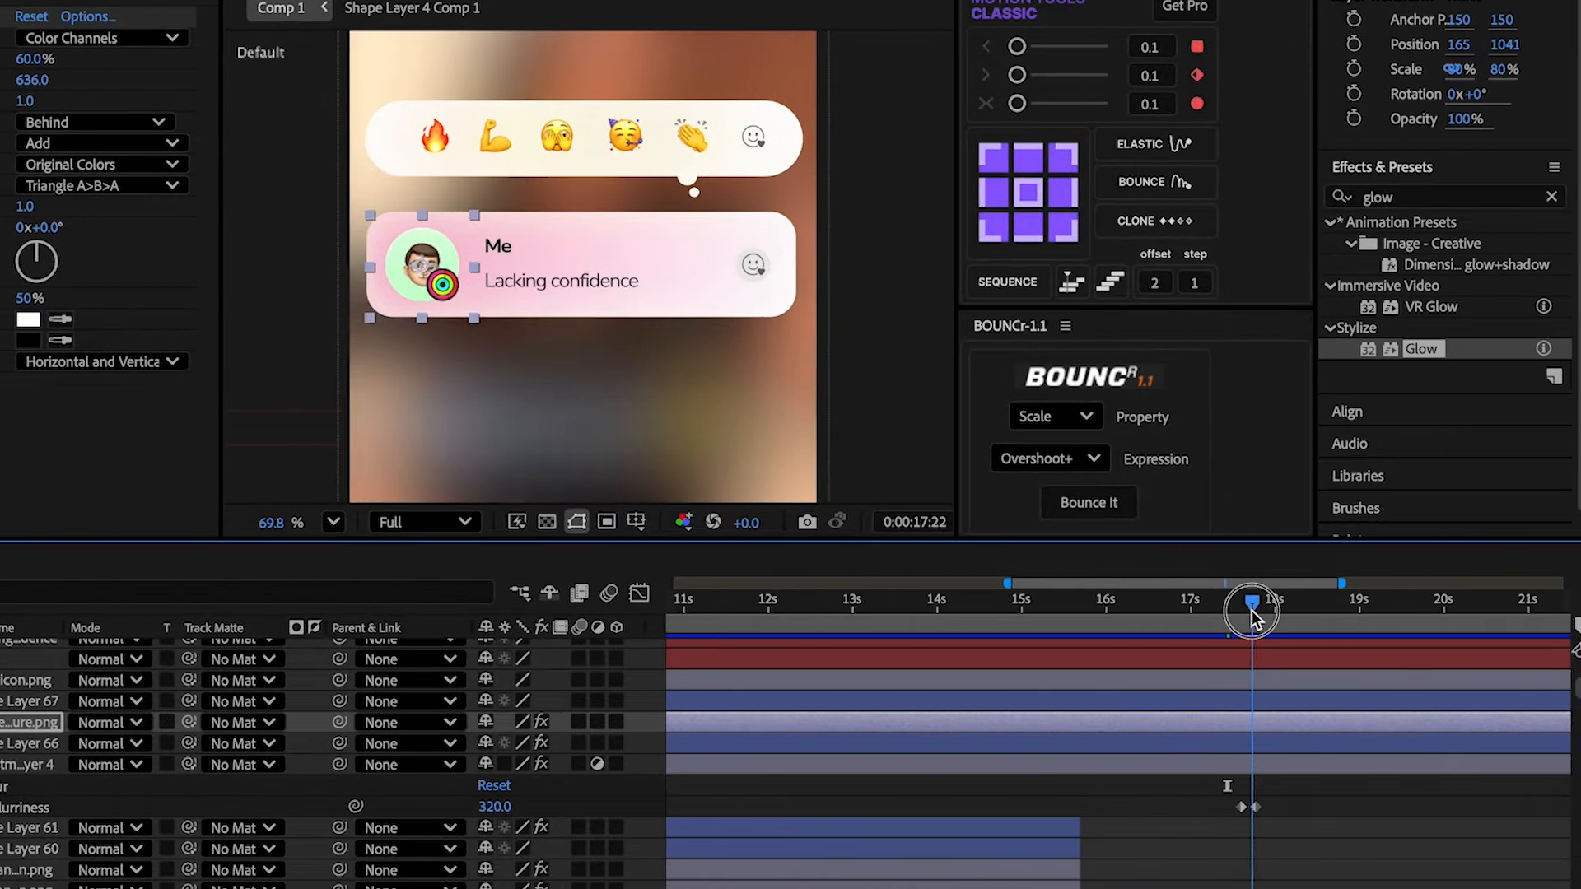
pyautogui.moveTo(1252, 617); pyautogui.dragTo(1254, 618)
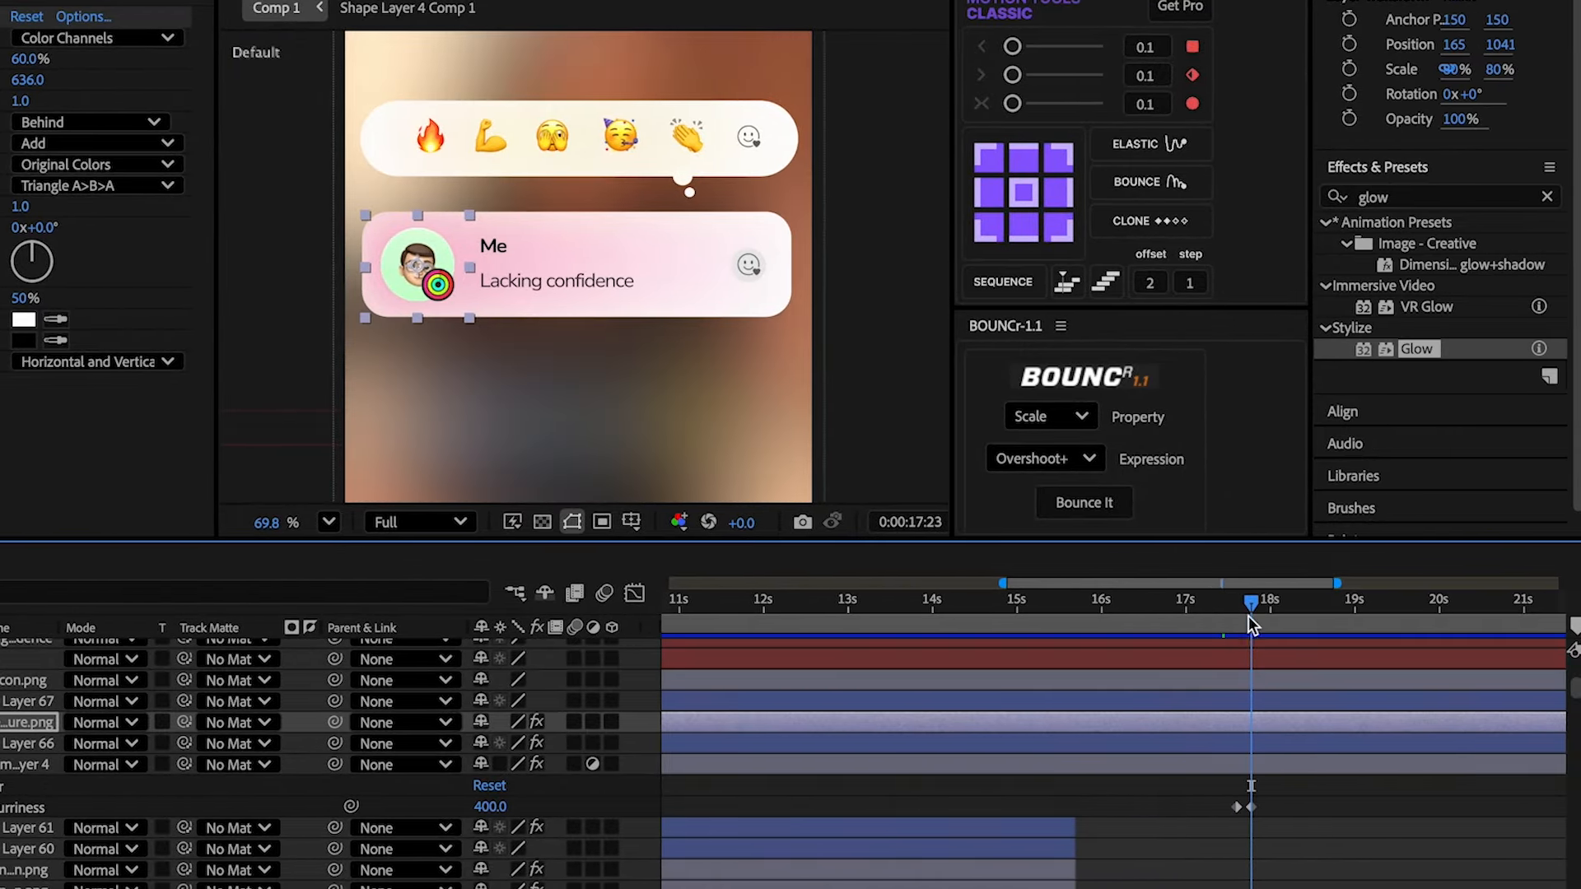
# - Move Shape Layer 66's anchor point to its lower-left corner and parent the card's text, icon, circle and profile picture layers to it
pyautogui.click(1196, 741)
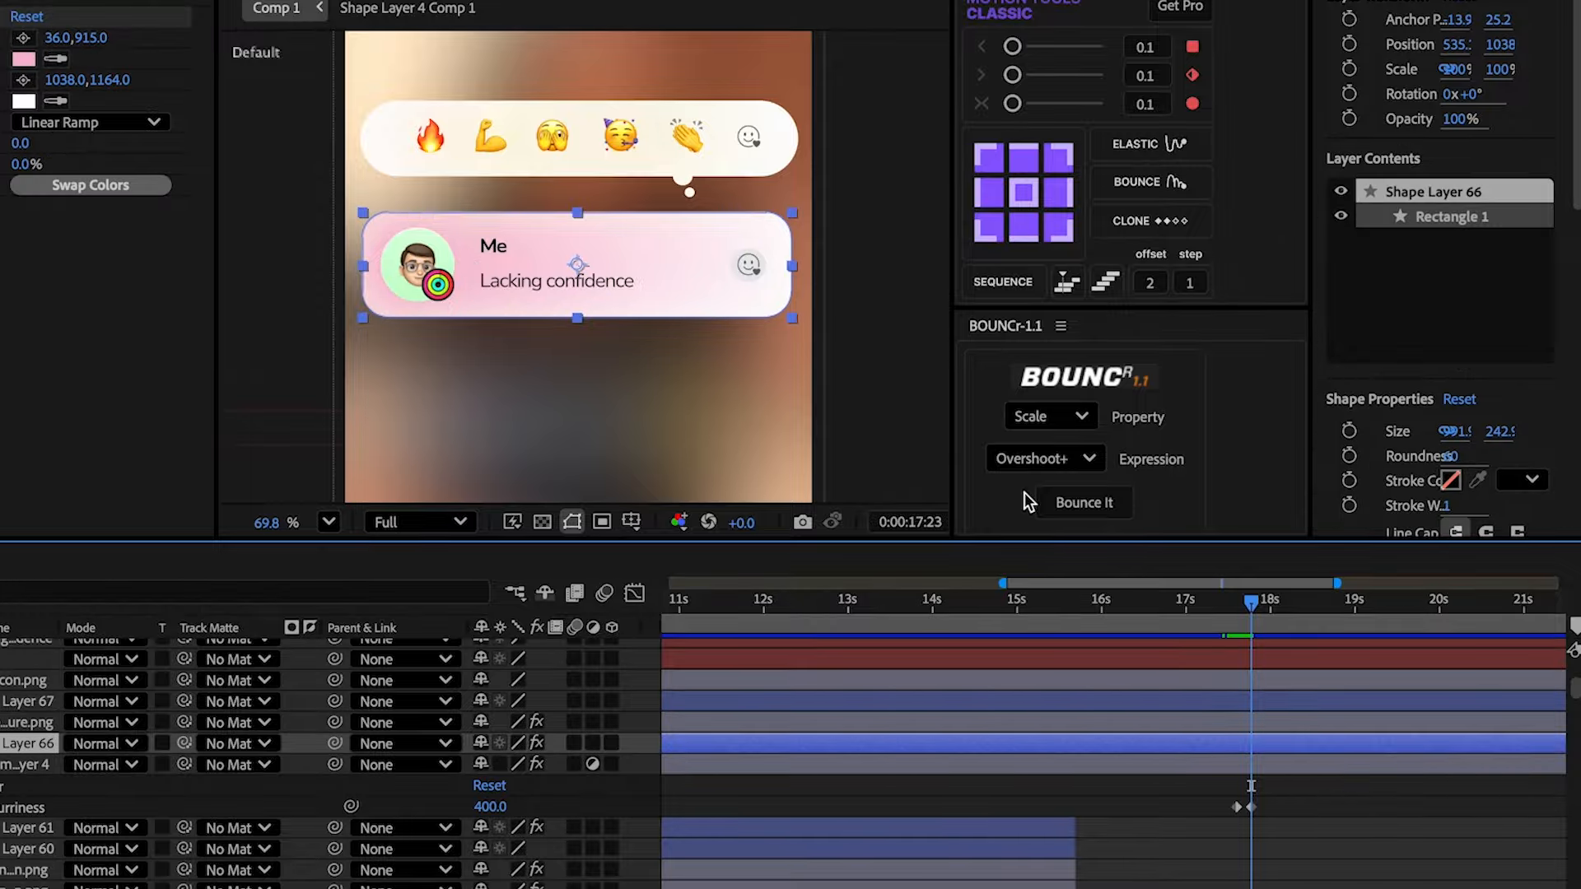
pyautogui.click(988, 226)
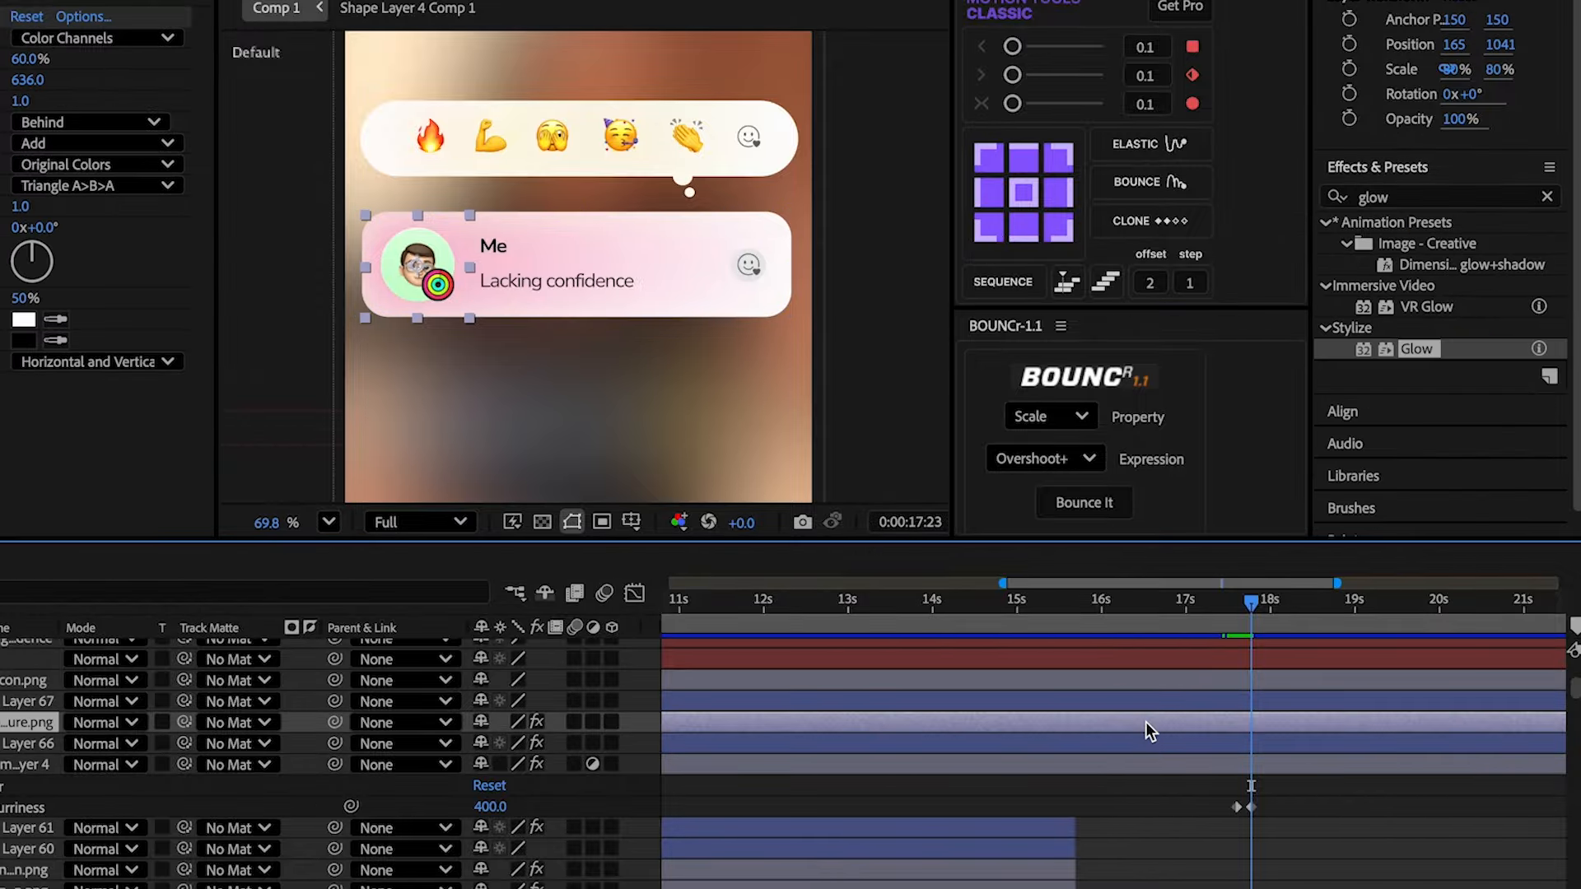
pyautogui.scroll(1, 1144, 721)
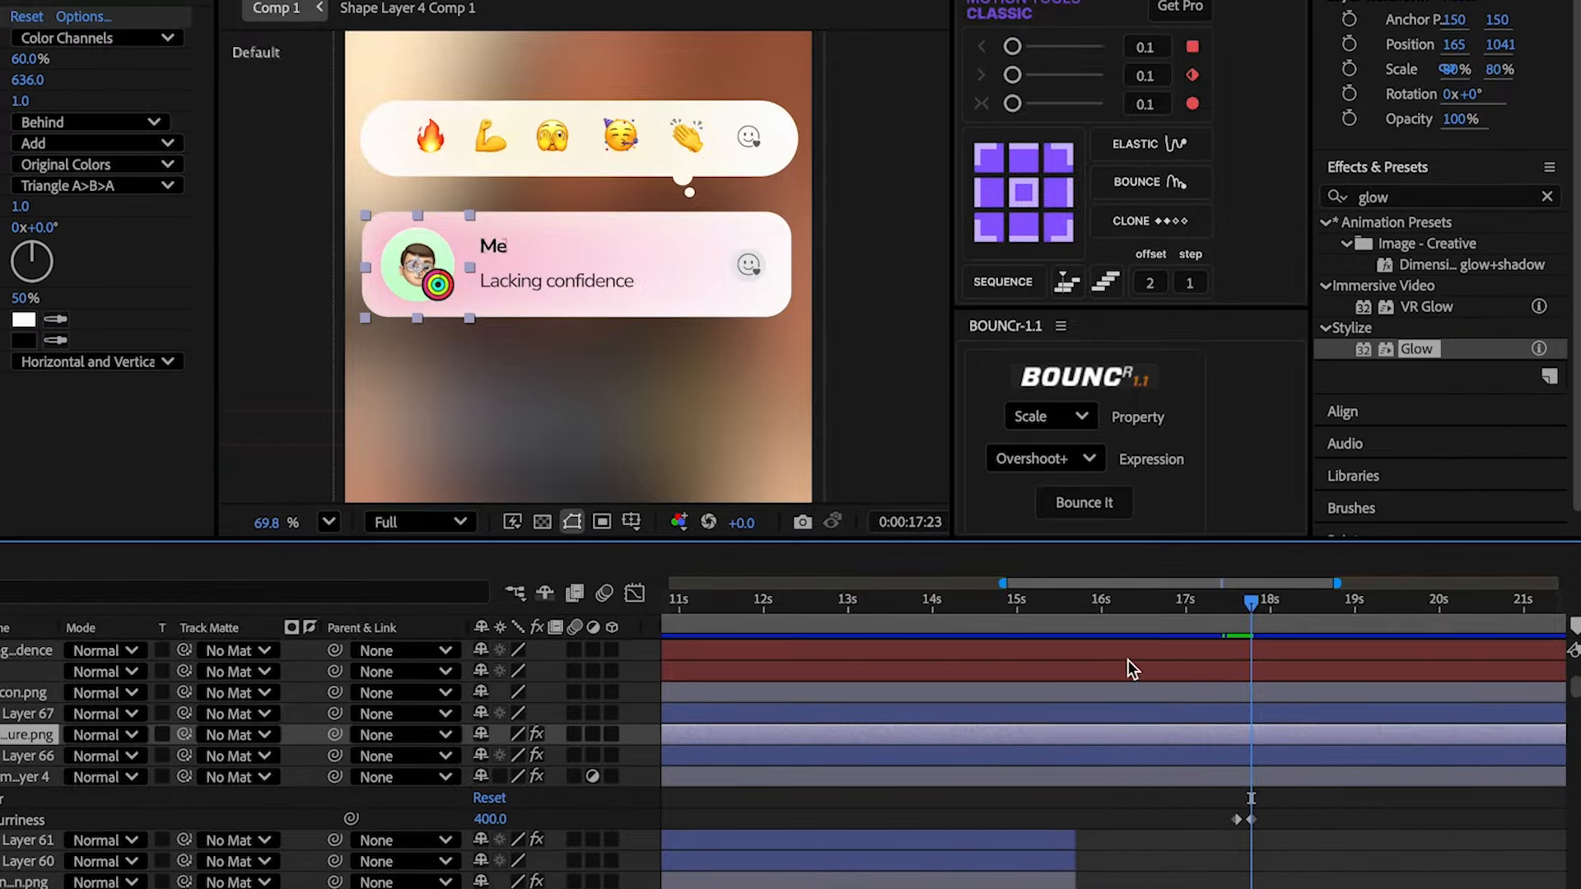
pyautogui.click(1121, 656)
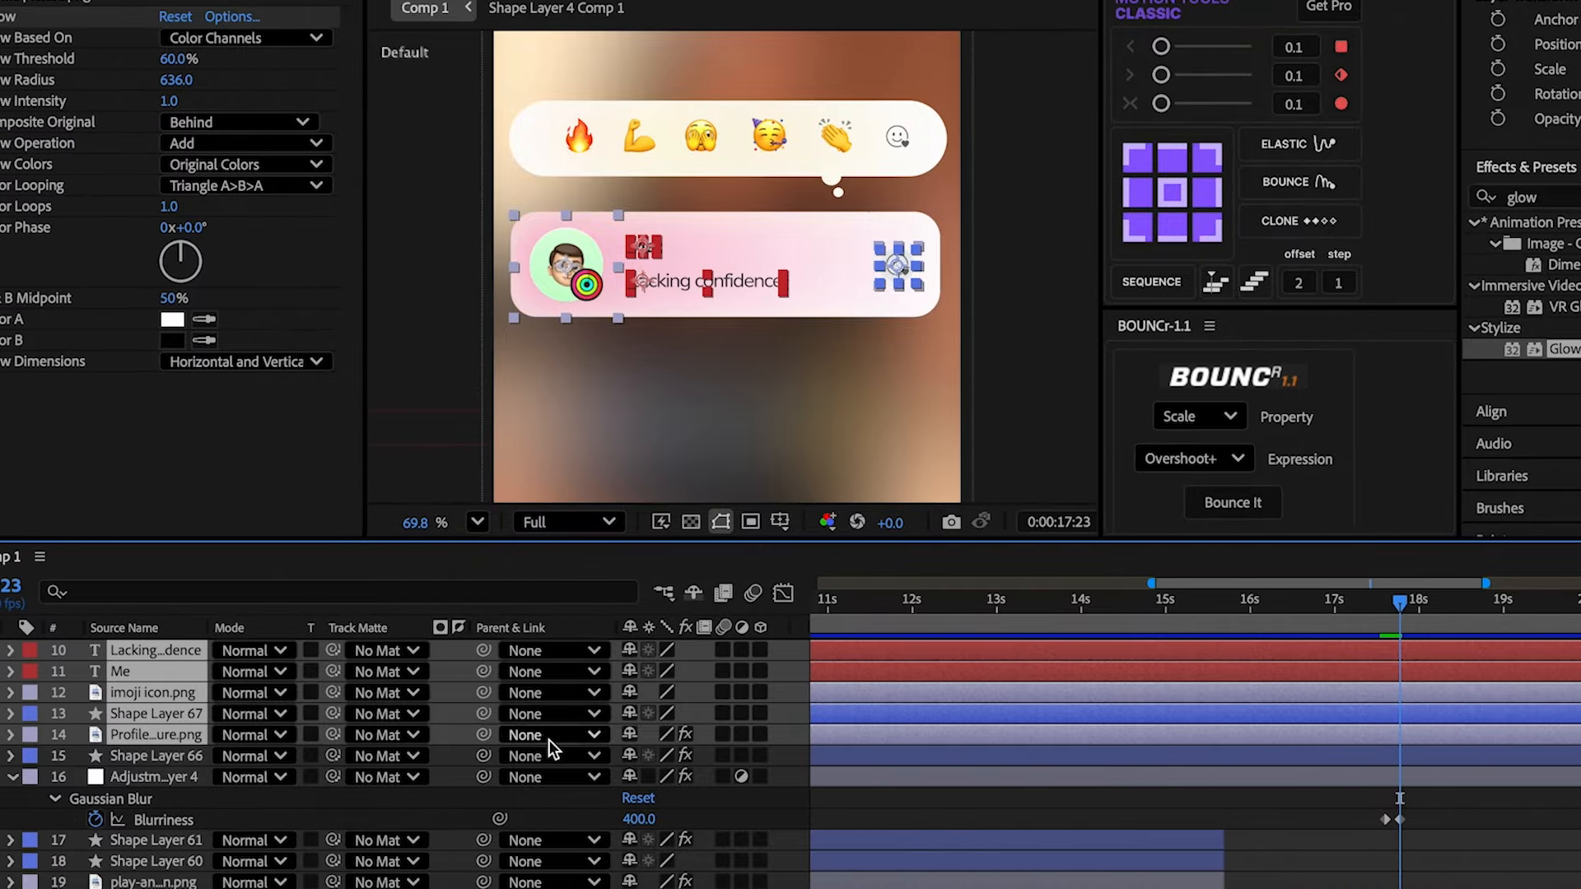
pyautogui.moveTo(343, 734); pyautogui.dragTo(48, 757)
# - Add Position, Scale, Rotation and Opacity keyframes to Shape Layer 66 at 0:00:17:23
pyautogui.click(272, 759)
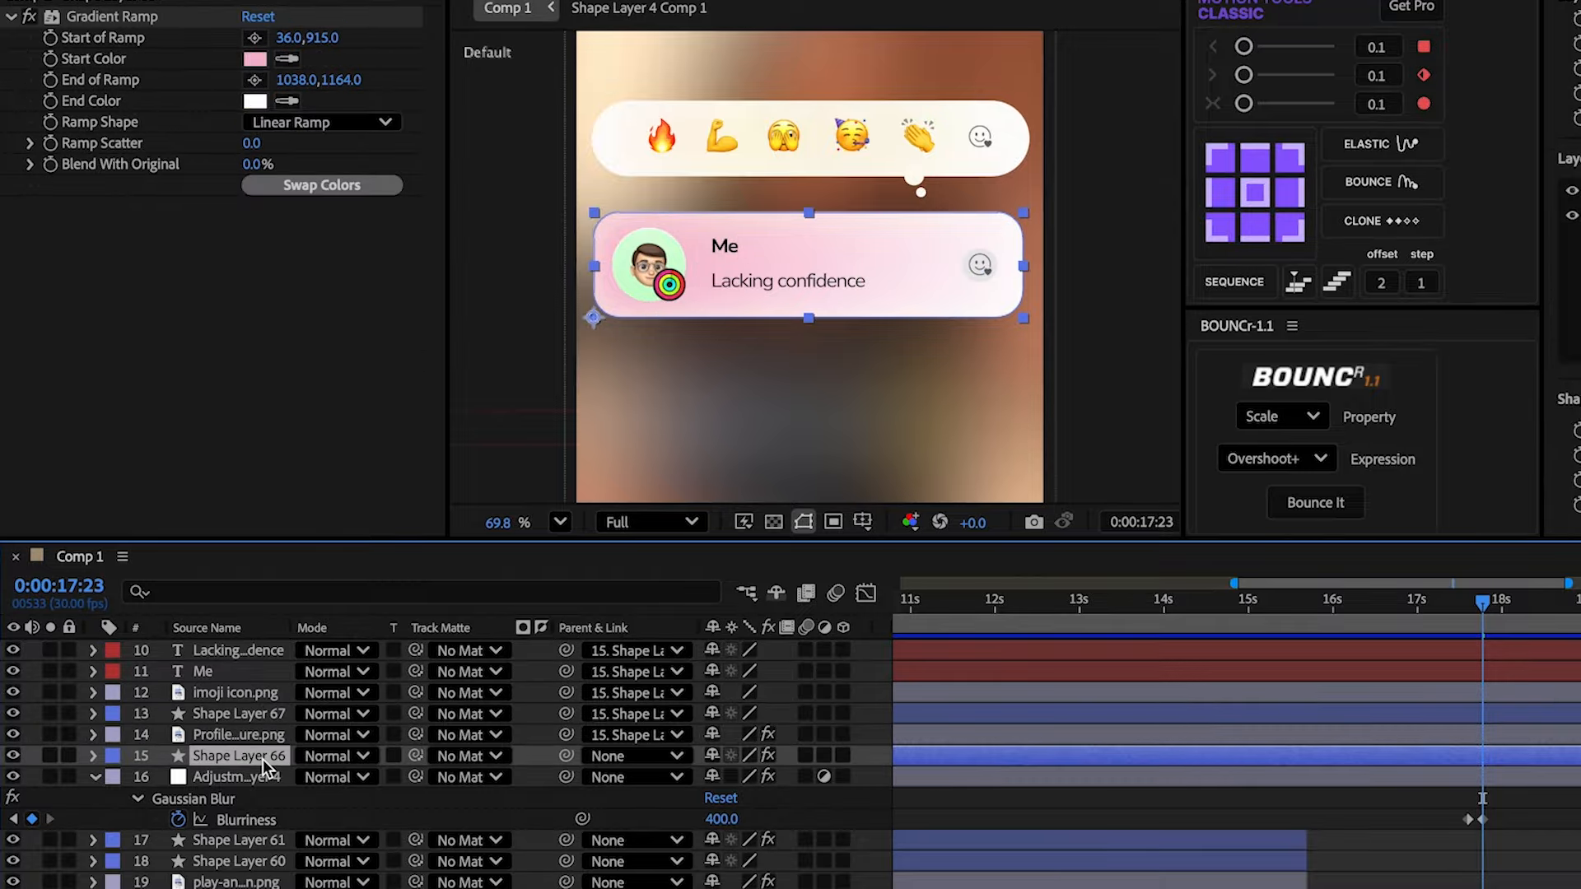
pyautogui.press('s')
pyautogui.click(157, 778)
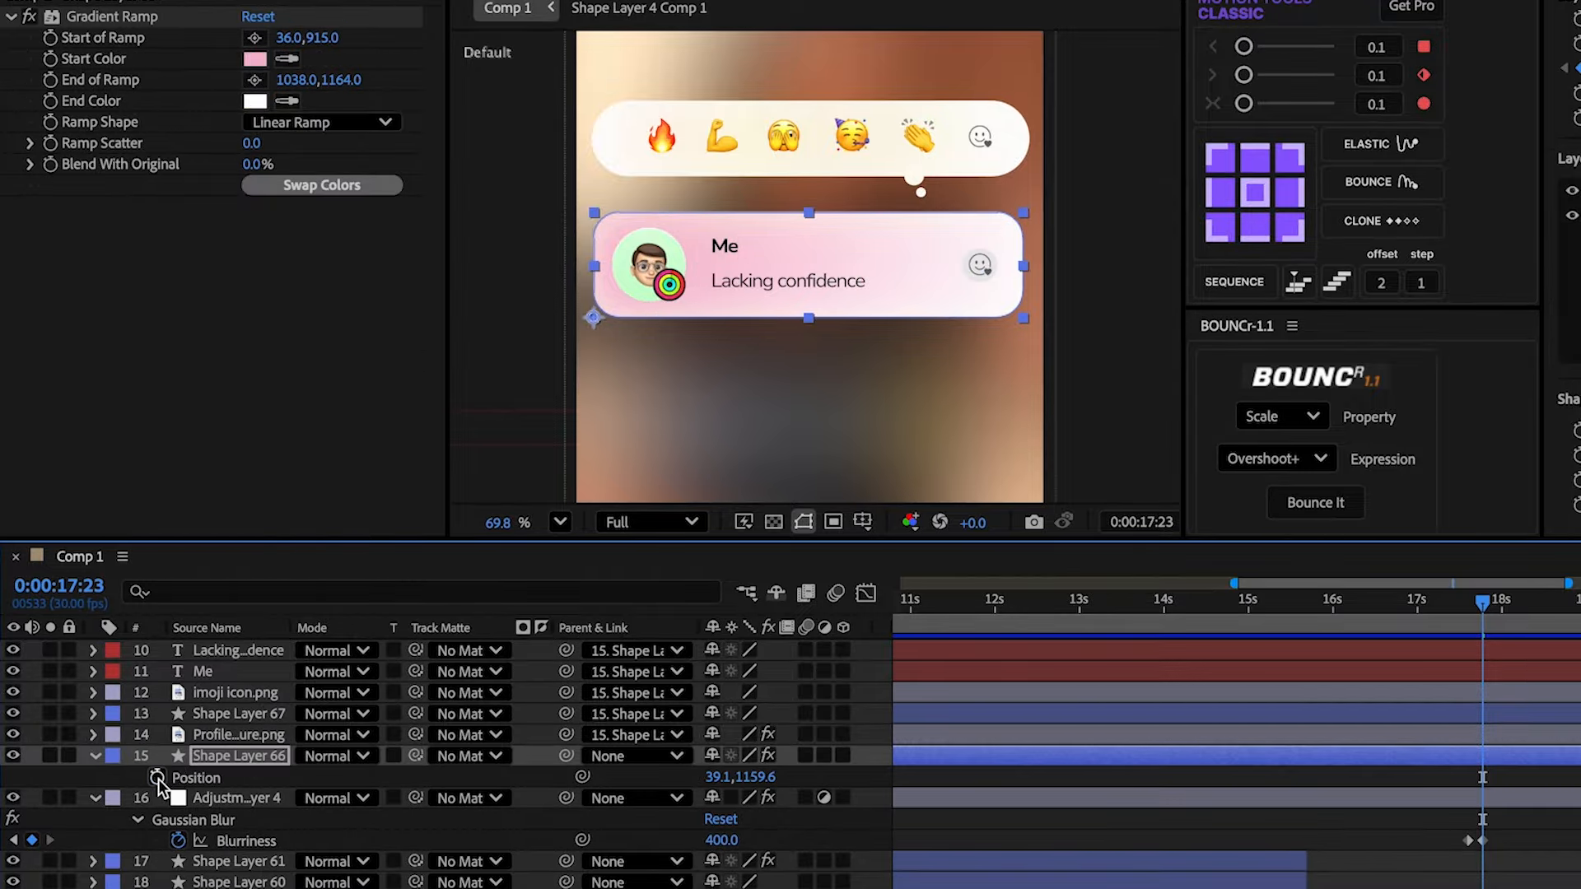
pyautogui.press('t')
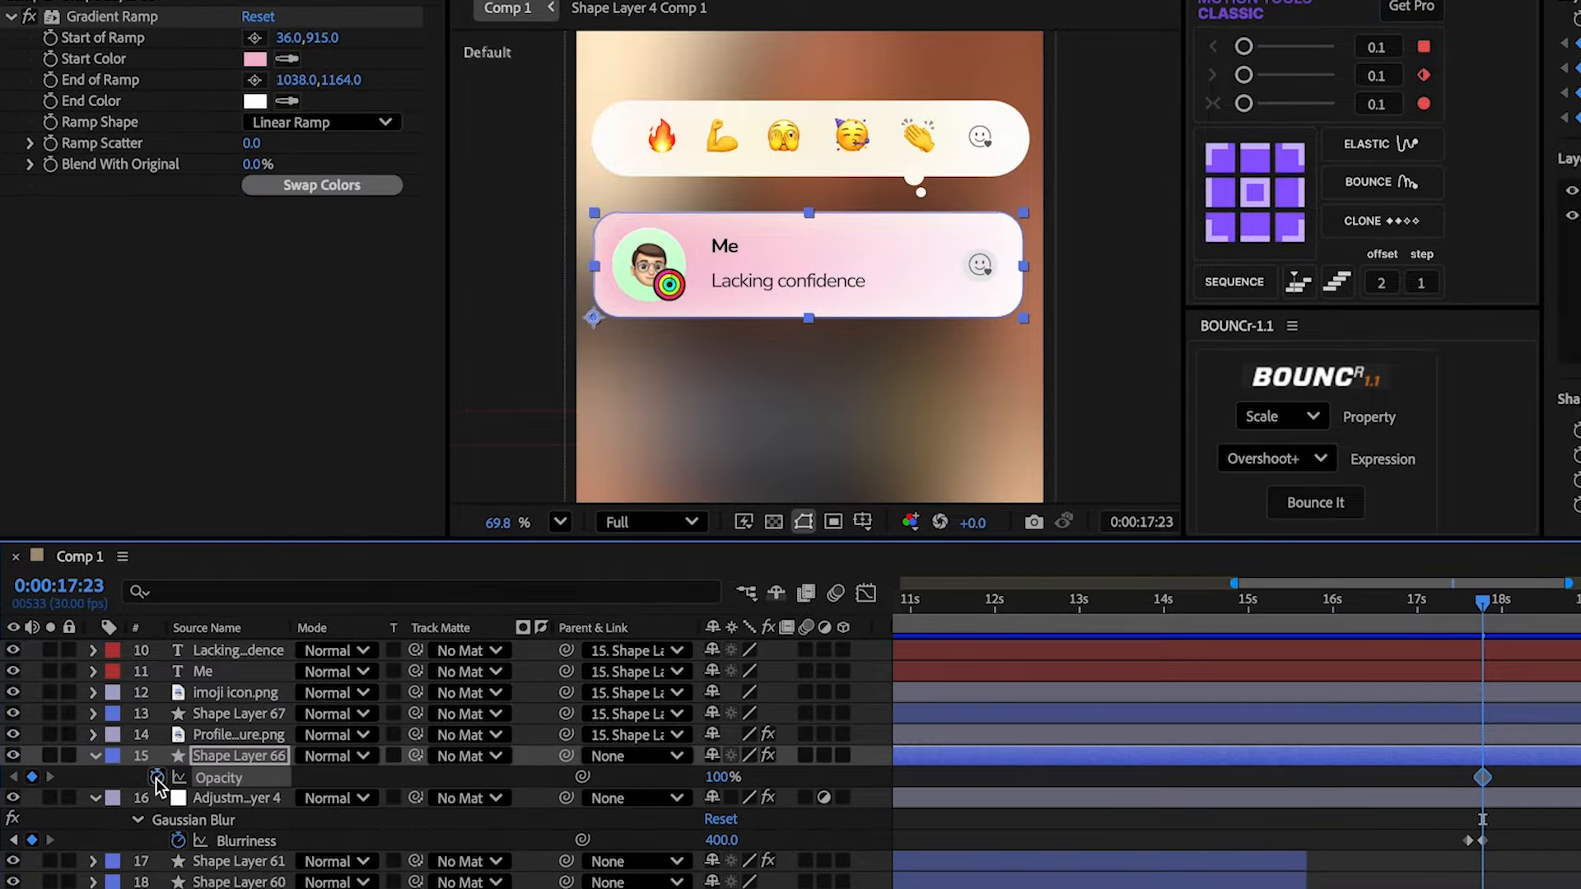
pyautogui.press('u')
pyautogui.scroll(-2, 584, 831)
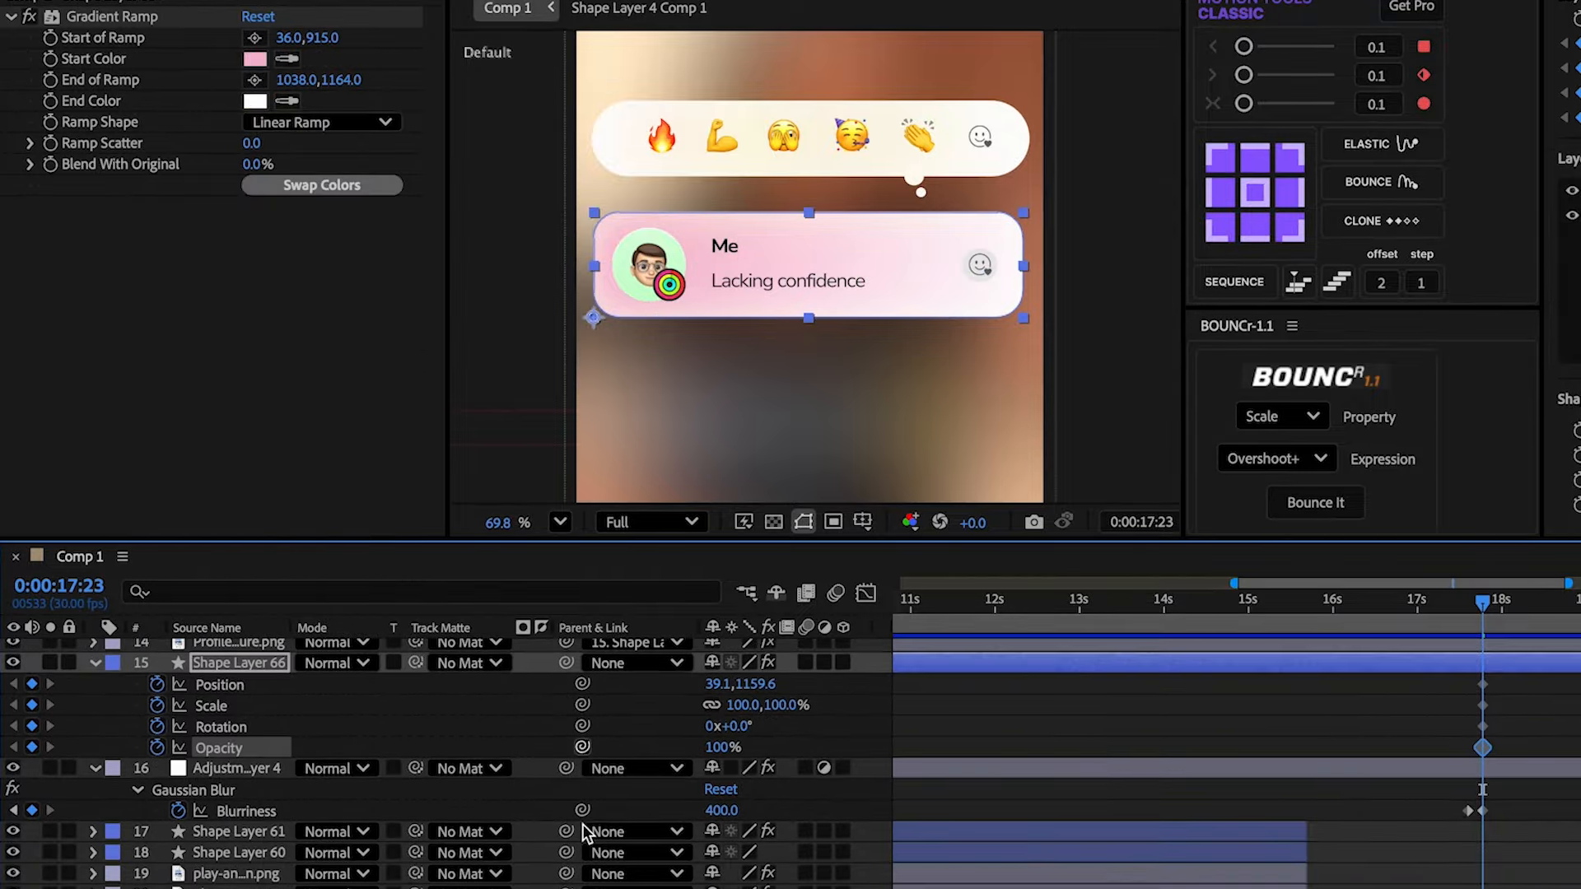
# - At 0:00:17:18, set Shape Layer 66's Y position to 1648.6, Scale to 0%, Rotation to 82° and Opacity to 0%
pyautogui.click(20, 810)
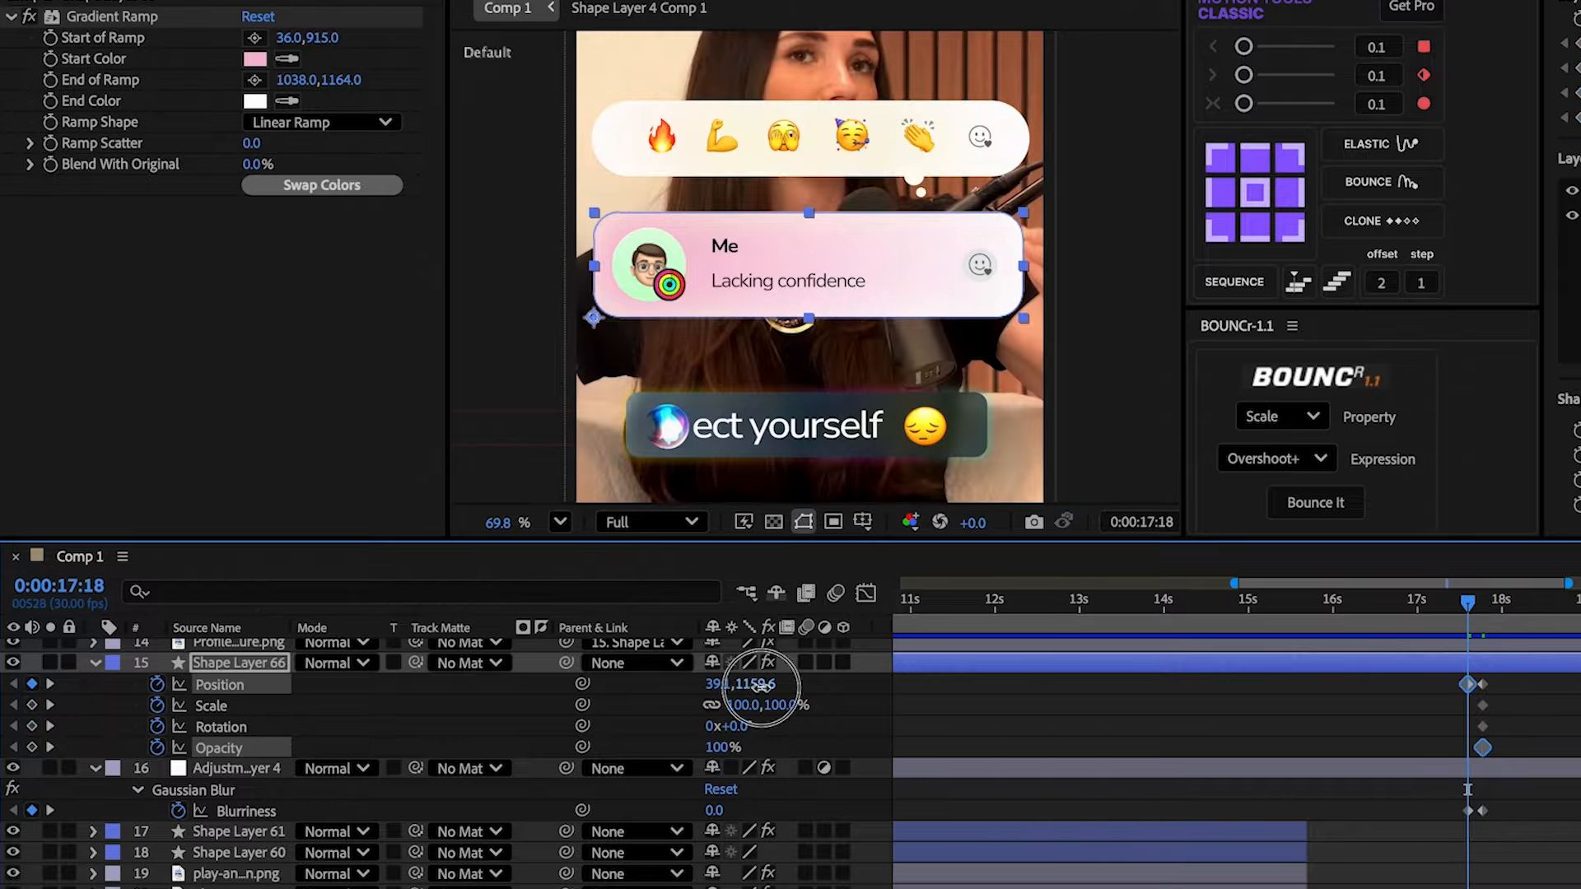
pyautogui.moveTo(760, 686); pyautogui.dragTo(1323, 728)
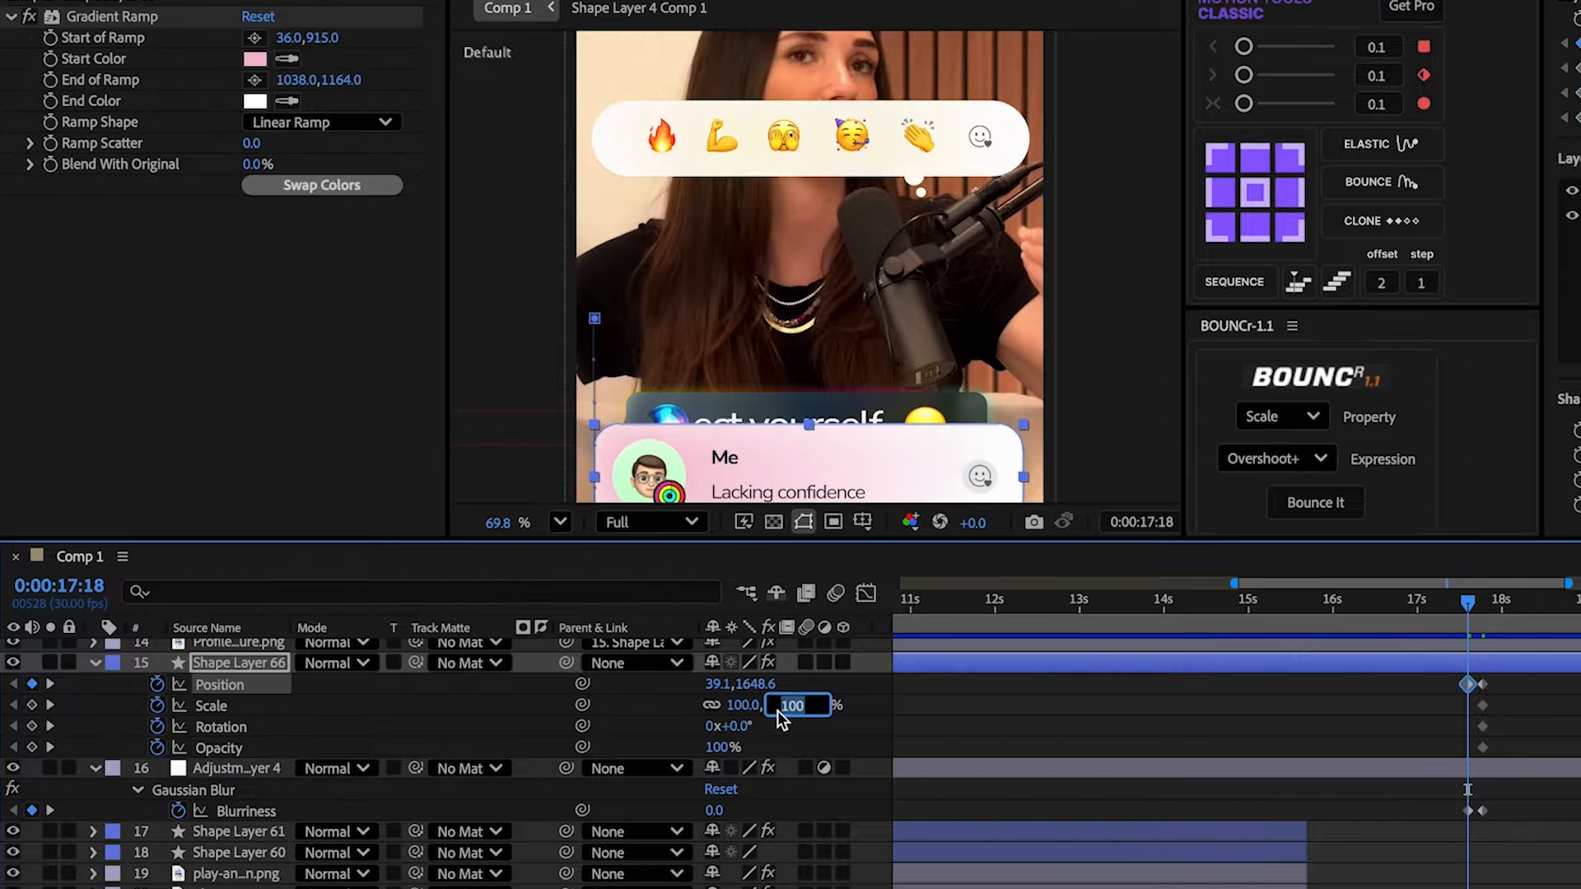
pyautogui.write('0')
pyautogui.press('Return')
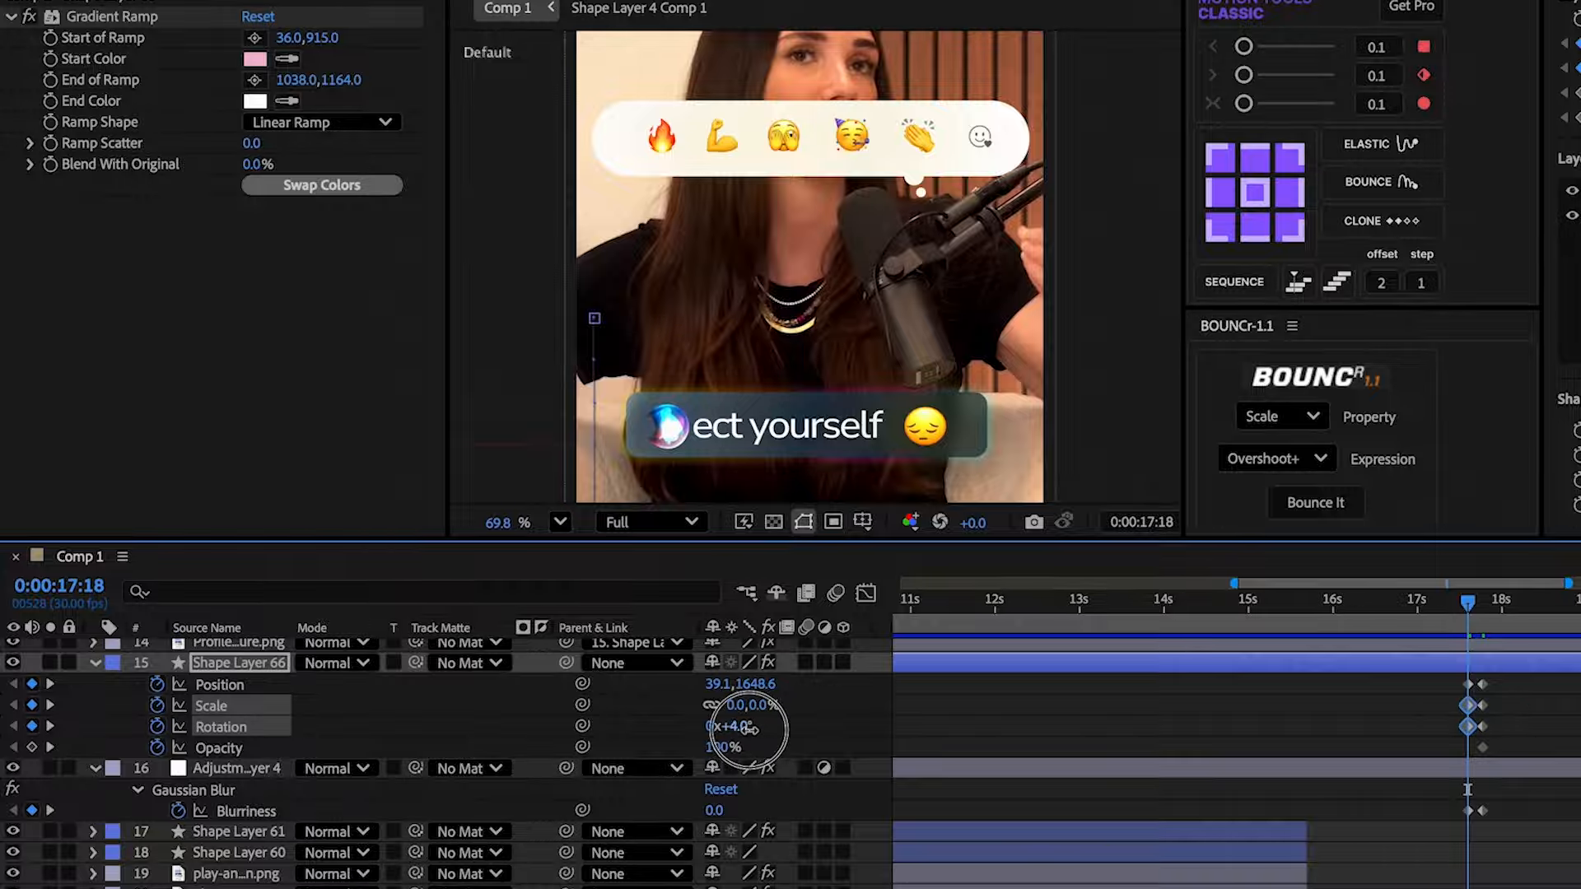
pyautogui.moveTo(712, 756); pyautogui.dragTo(477, 748)
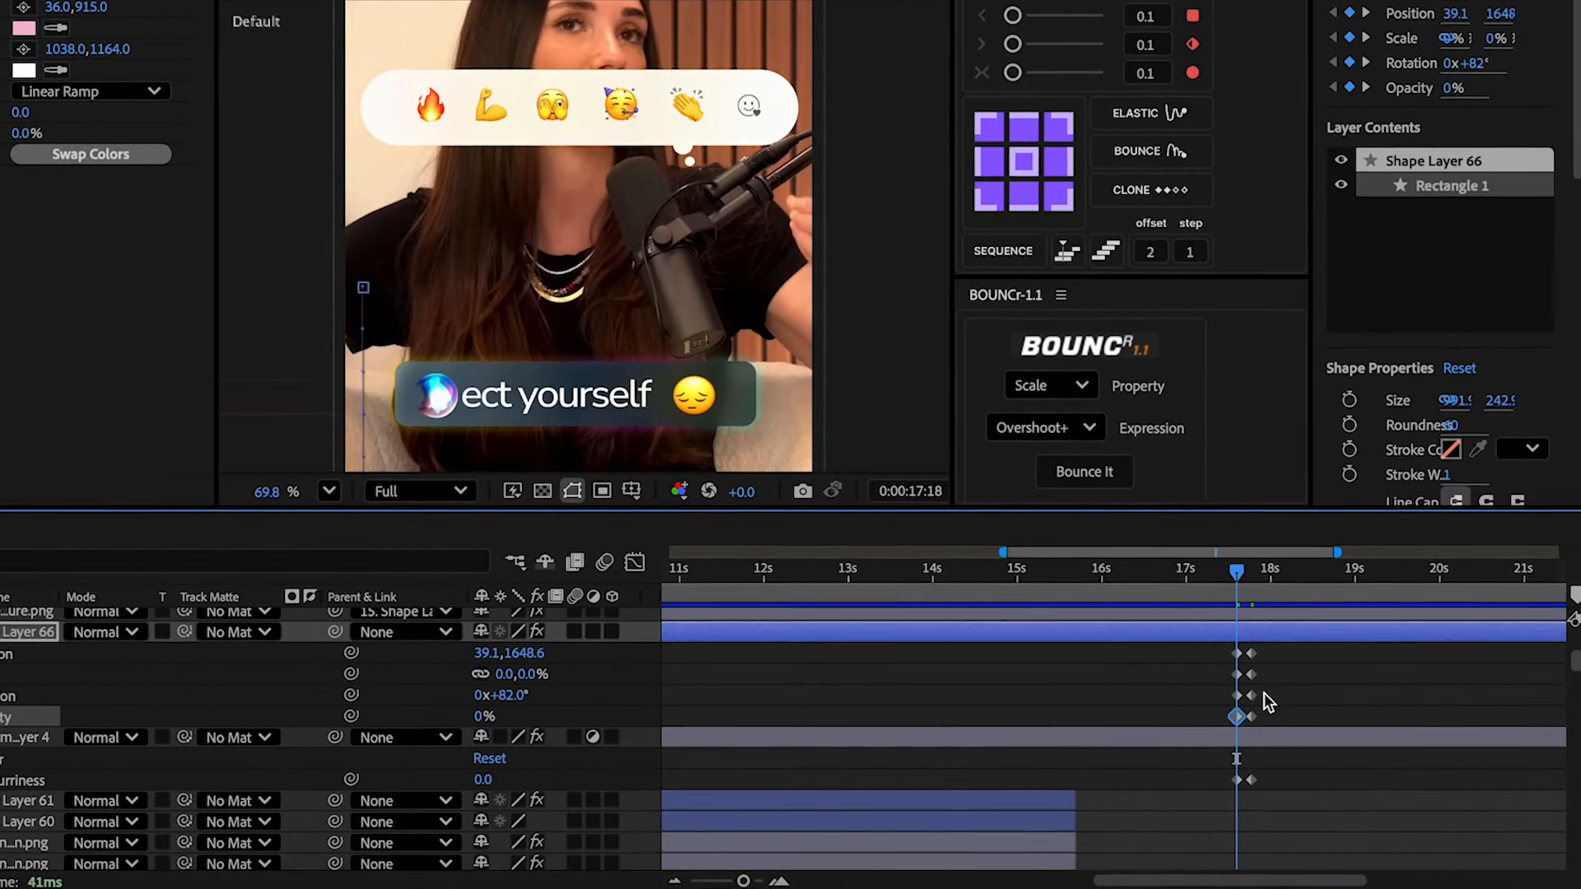
# - Apply BOUNCr's Overshoot+ expression to Shape Layer 66's Rotation and Scale keyframes
pyautogui.moveTo(1263, 700); pyautogui.dragTo(1184, 694)
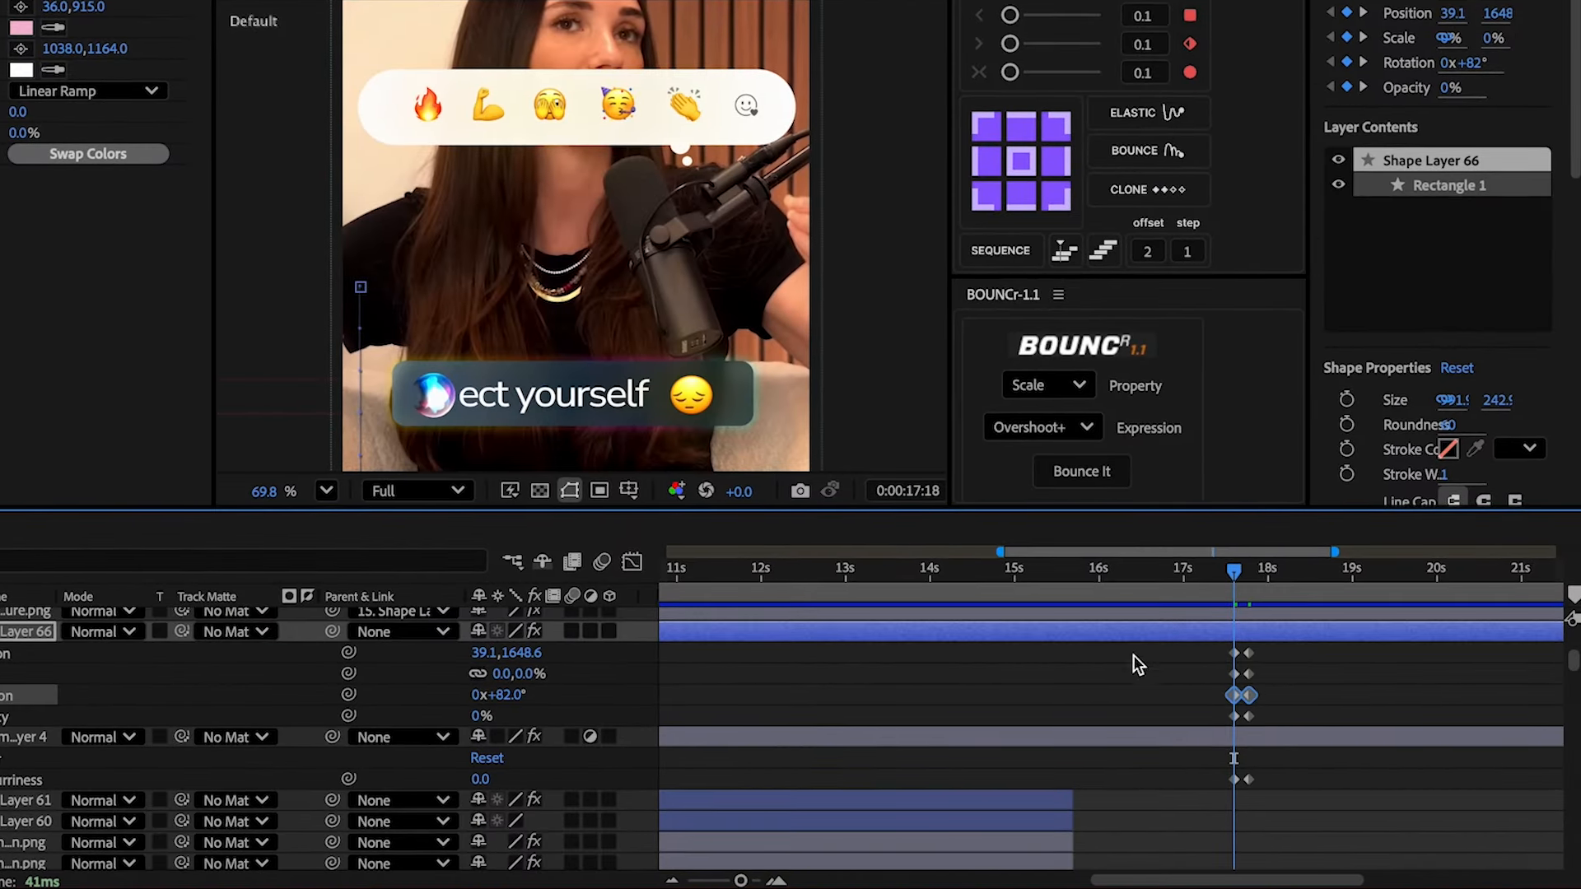
pyautogui.click(1050, 392)
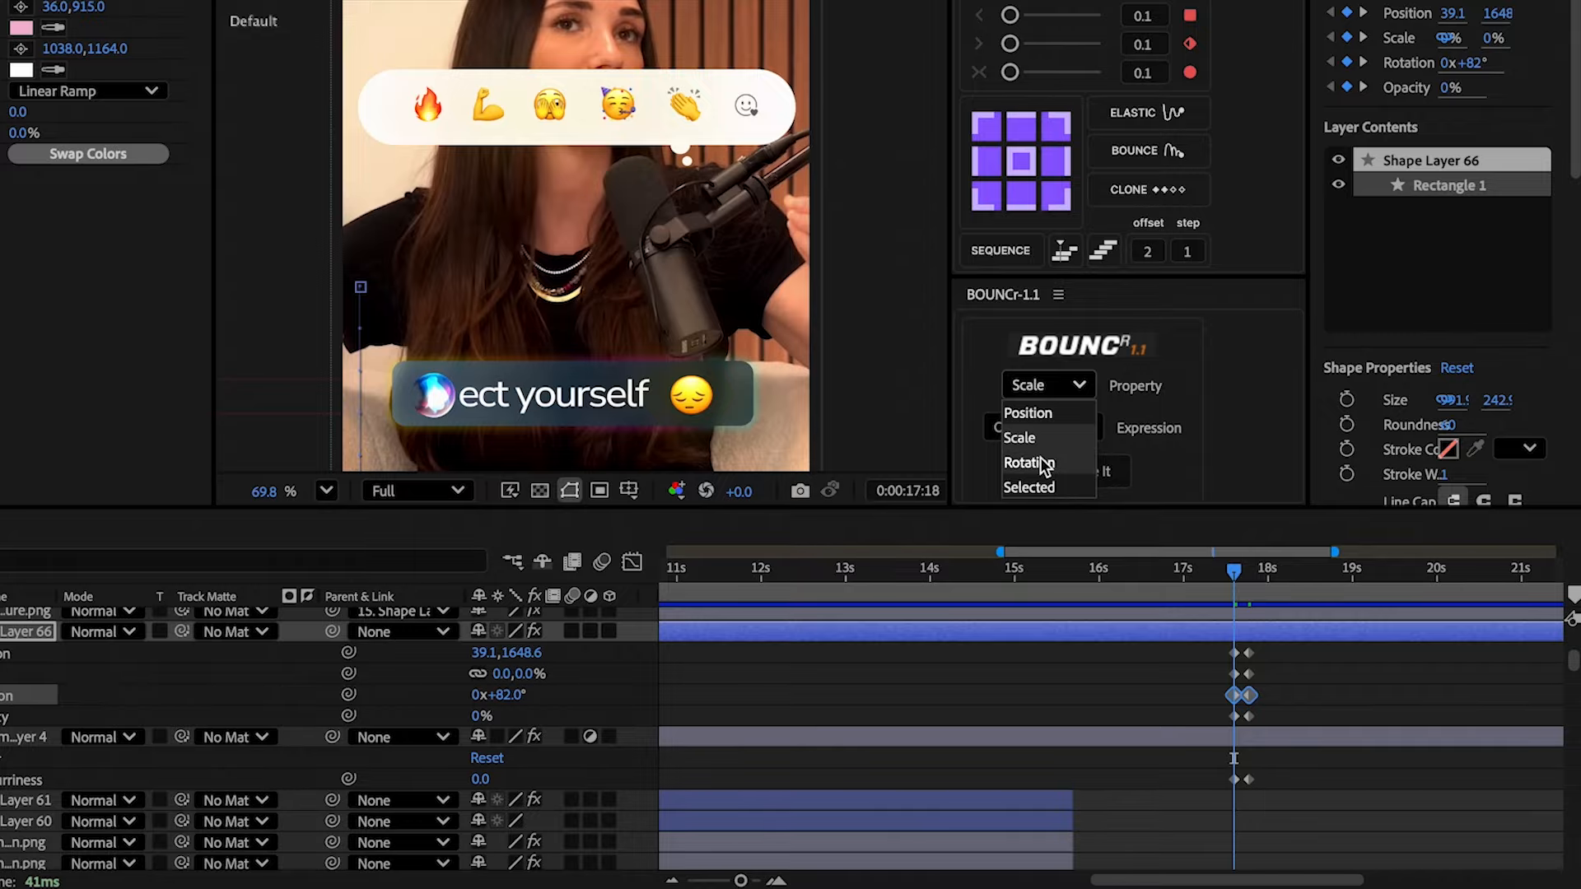
pyautogui.click(1041, 463)
pyautogui.click(1099, 474)
pyautogui.moveTo(1266, 689); pyautogui.dragTo(1213, 697)
pyautogui.click(1077, 403)
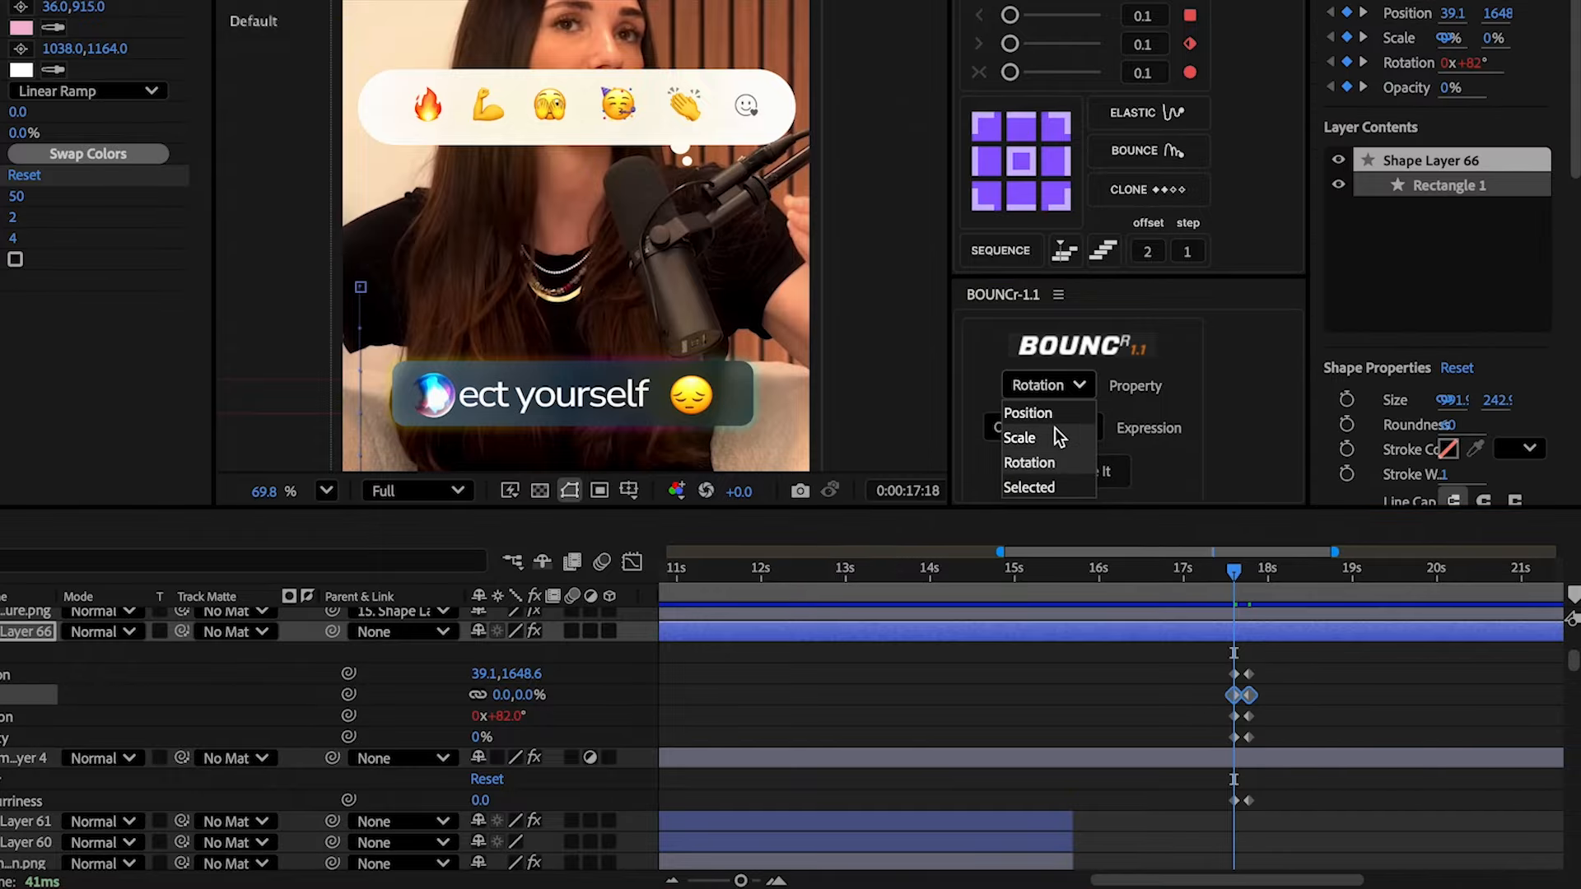
pyautogui.click(1053, 436)
pyautogui.click(1100, 471)
# - Move Shape Layer 66's last Position keyframe to about 18.3 s and ease the Position speed curve with a longer slowdown at the end
pyautogui.click(1249, 675)
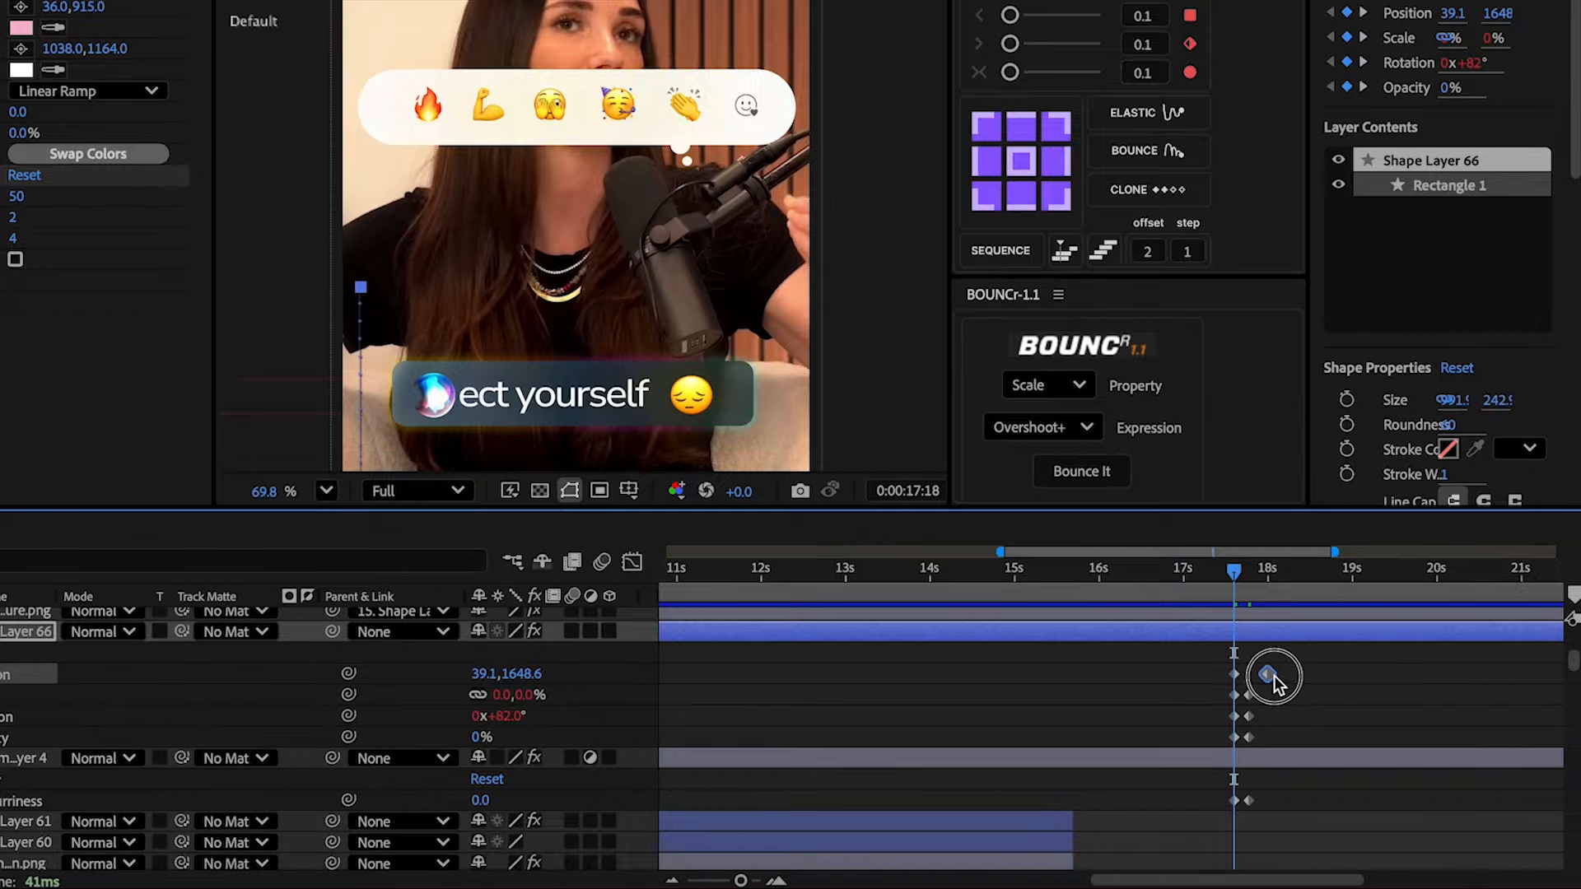
pyautogui.moveTo(1296, 682); pyautogui.dragTo(1294, 680)
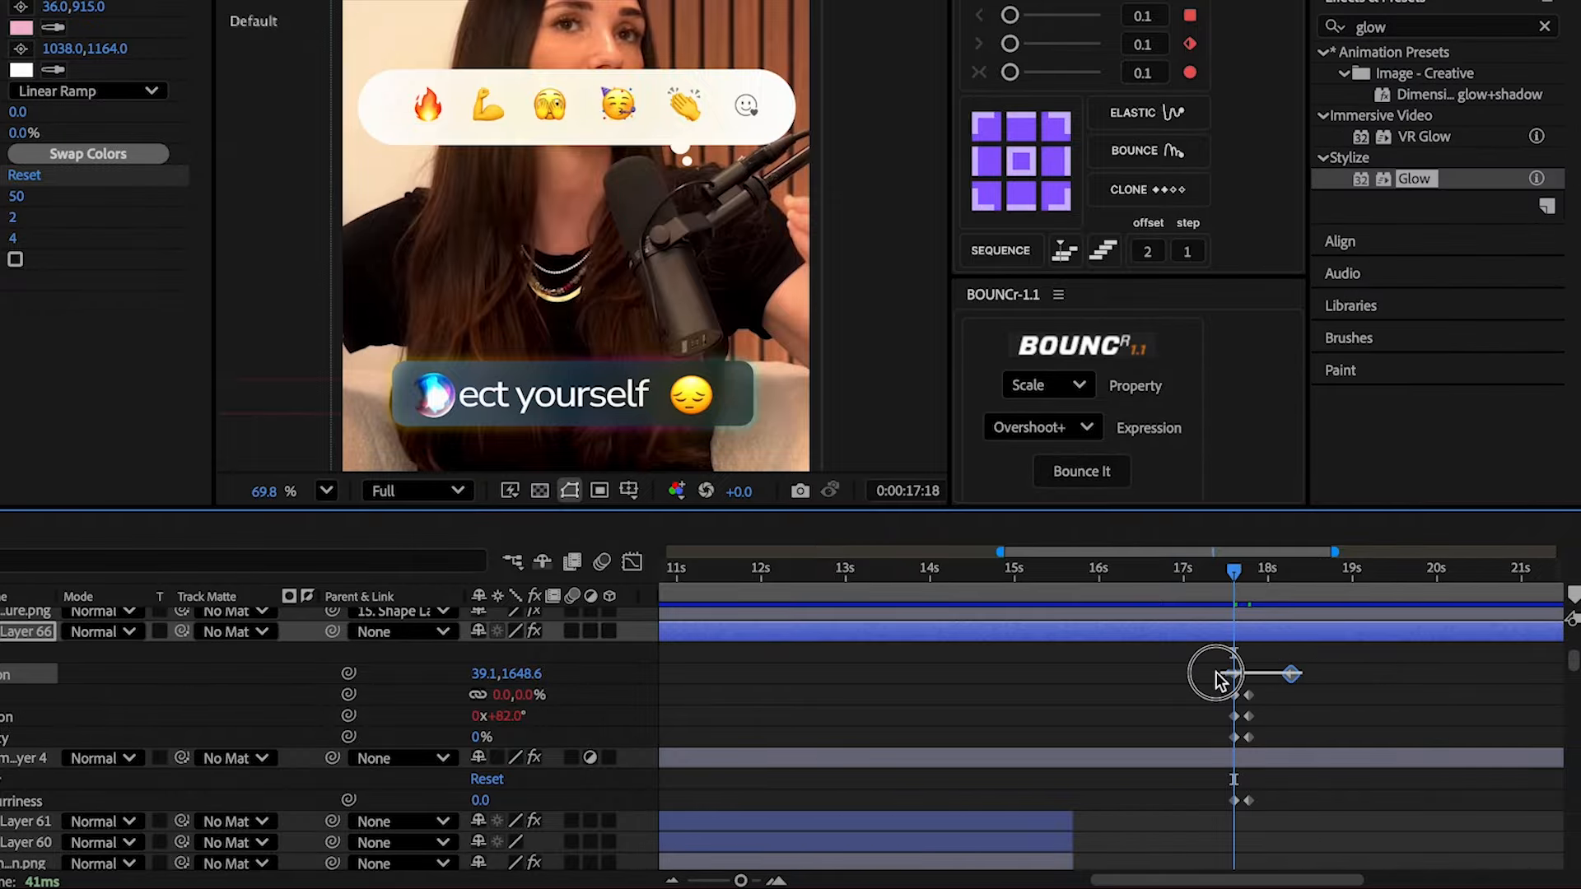
pyautogui.click(633, 562)
pyautogui.click(1290, 856)
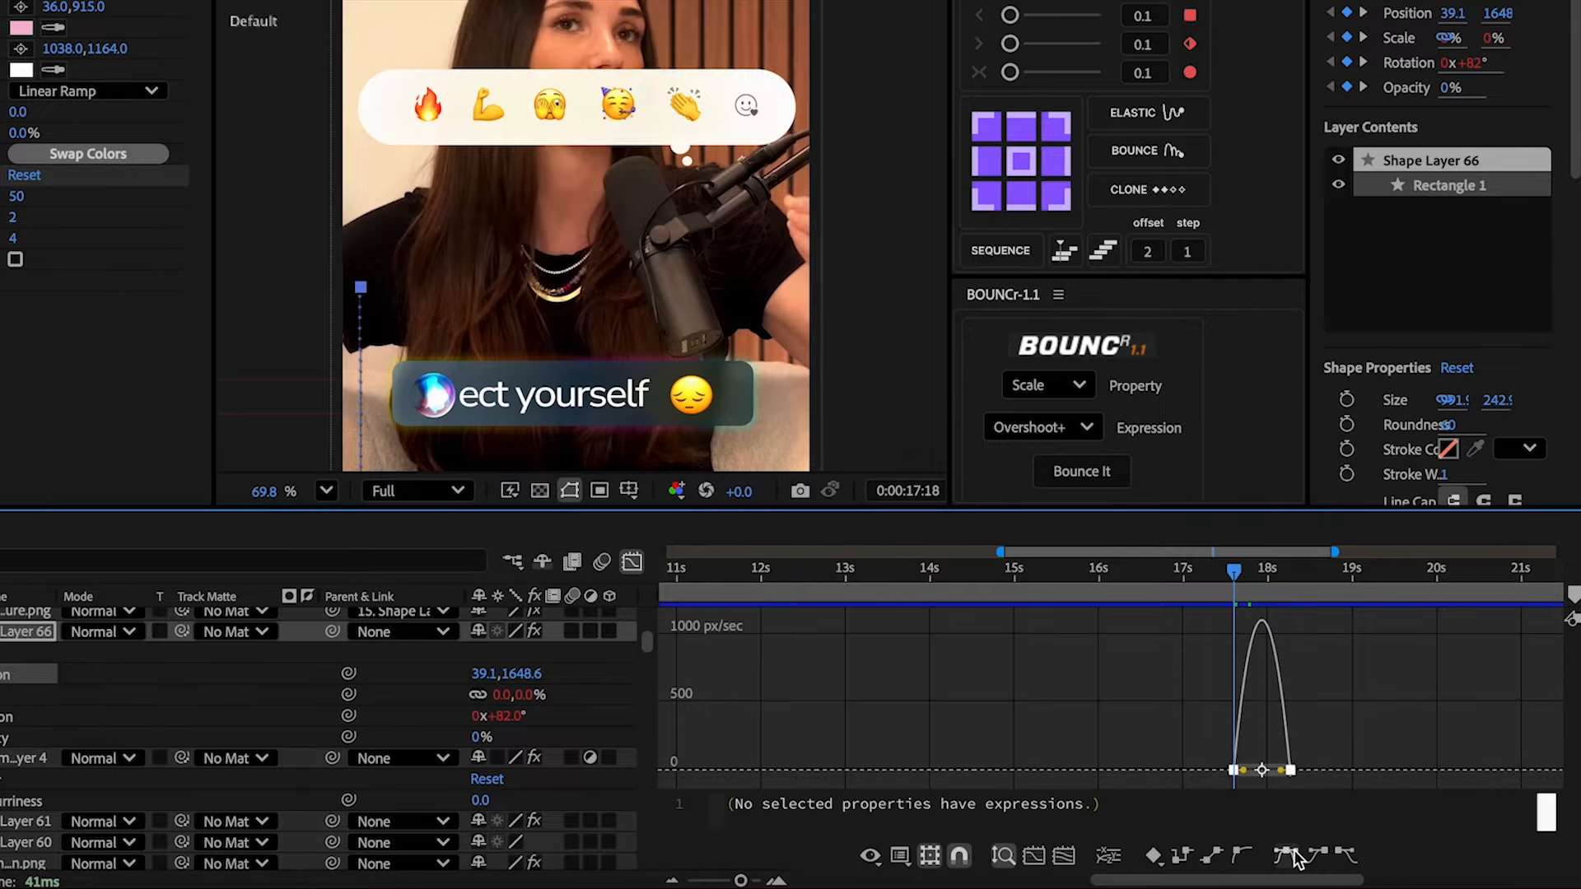
pyautogui.moveTo(1280, 774); pyautogui.dragTo(1260, 776)
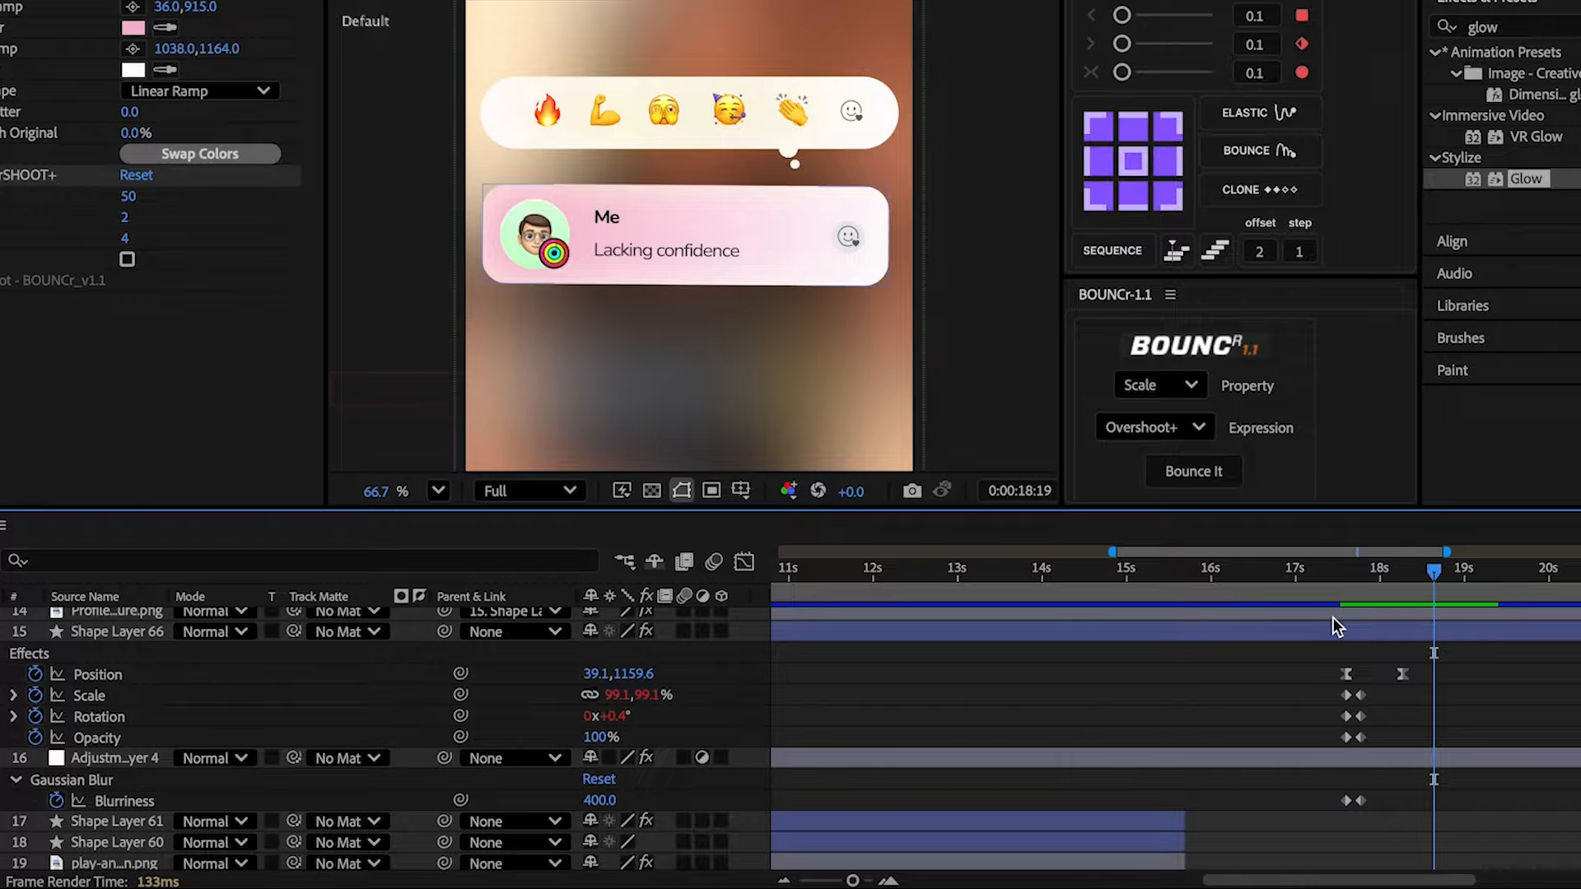
# - Add Scale keyframes to the profile picture and Shape Layer 67 at 0:00:17:27
pyautogui.moveTo(1336, 576); pyautogui.dragTo(1354, 575)
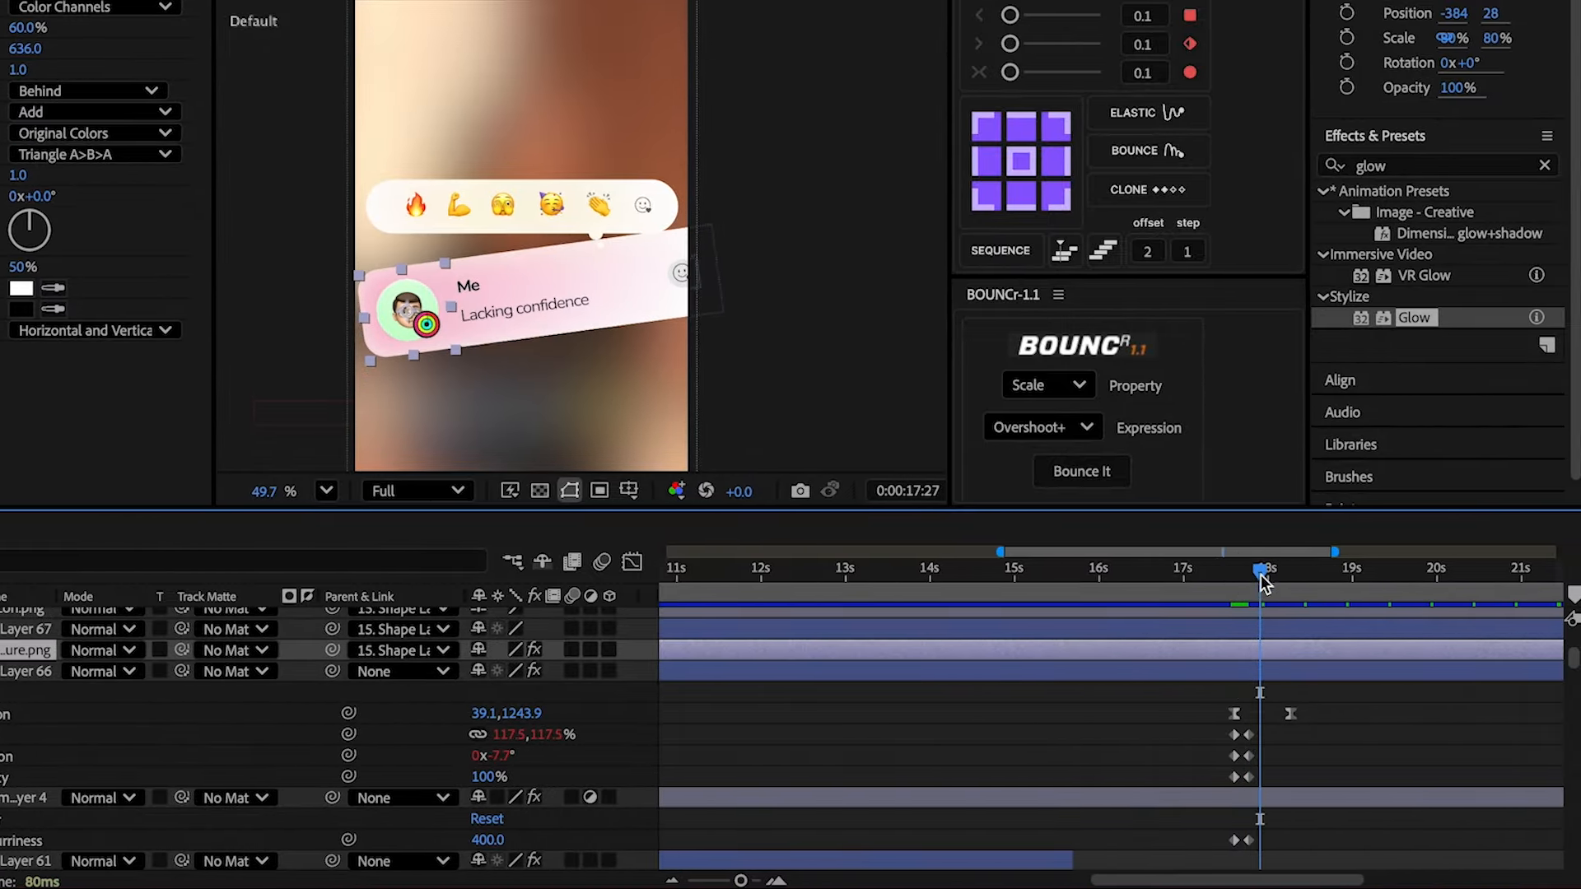
pyautogui.press('s')
pyautogui.click(119, 670)
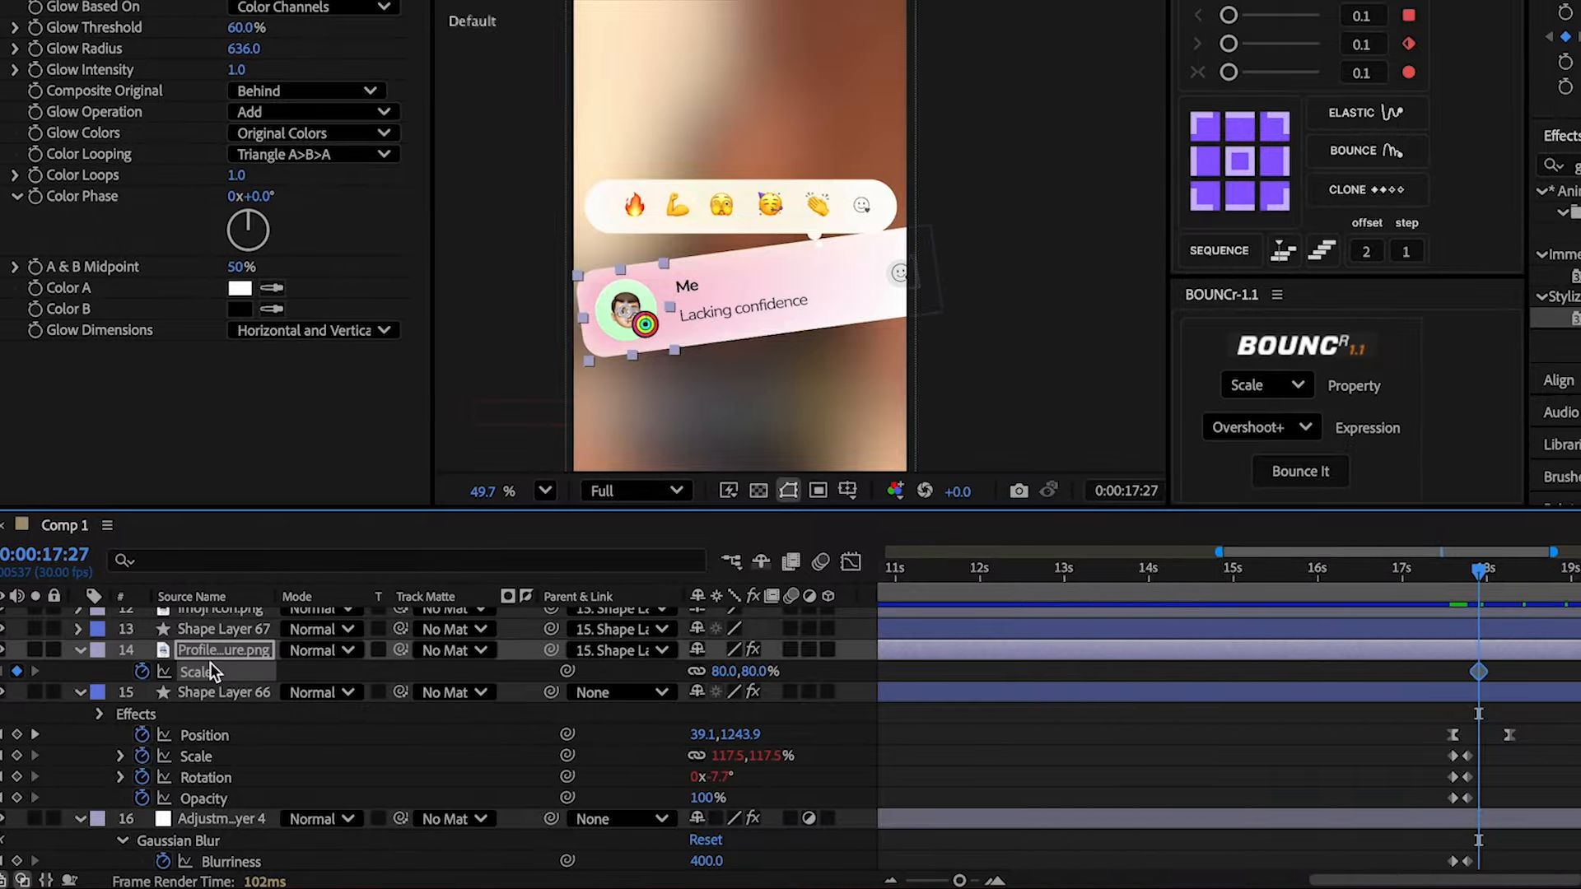
pyautogui.scroll(1, 191, 659)
pyautogui.click(195, 642)
pyautogui.press('s')
pyautogui.click(121, 669)
# - Add a Scale keyframe to the card's imoji icon and a Position keyframe to the Me text at 0:00:17:27
pyautogui.scroll(1, 142, 663)
pyautogui.scroll(1, 198, 668)
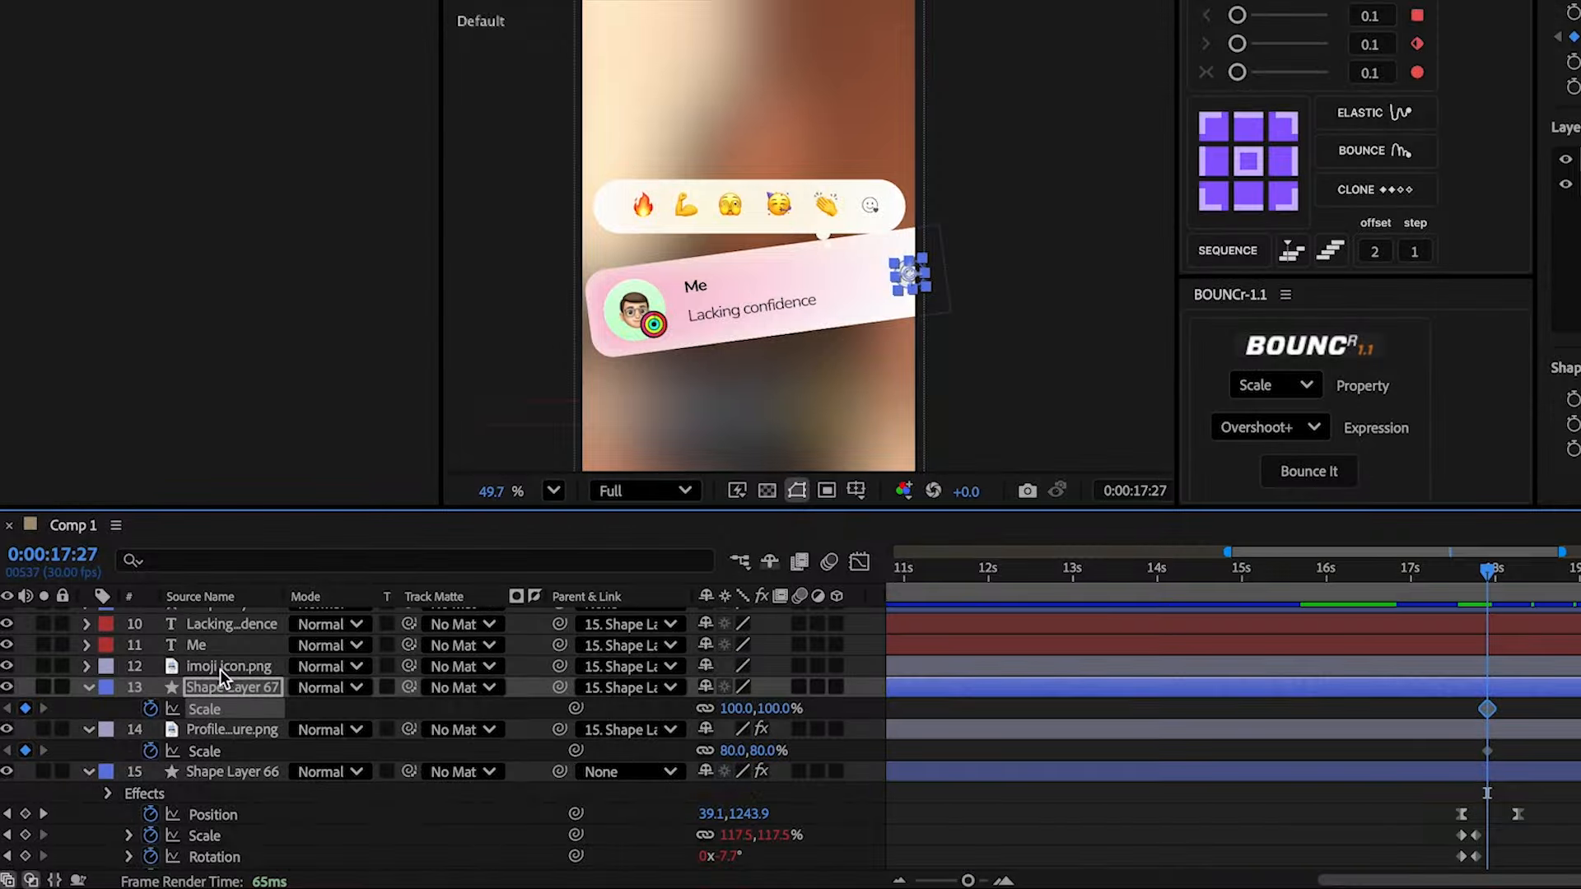
pyautogui.click(219, 670)
pyautogui.press('s')
pyautogui.click(151, 687)
pyautogui.click(209, 646)
pyautogui.press('p')
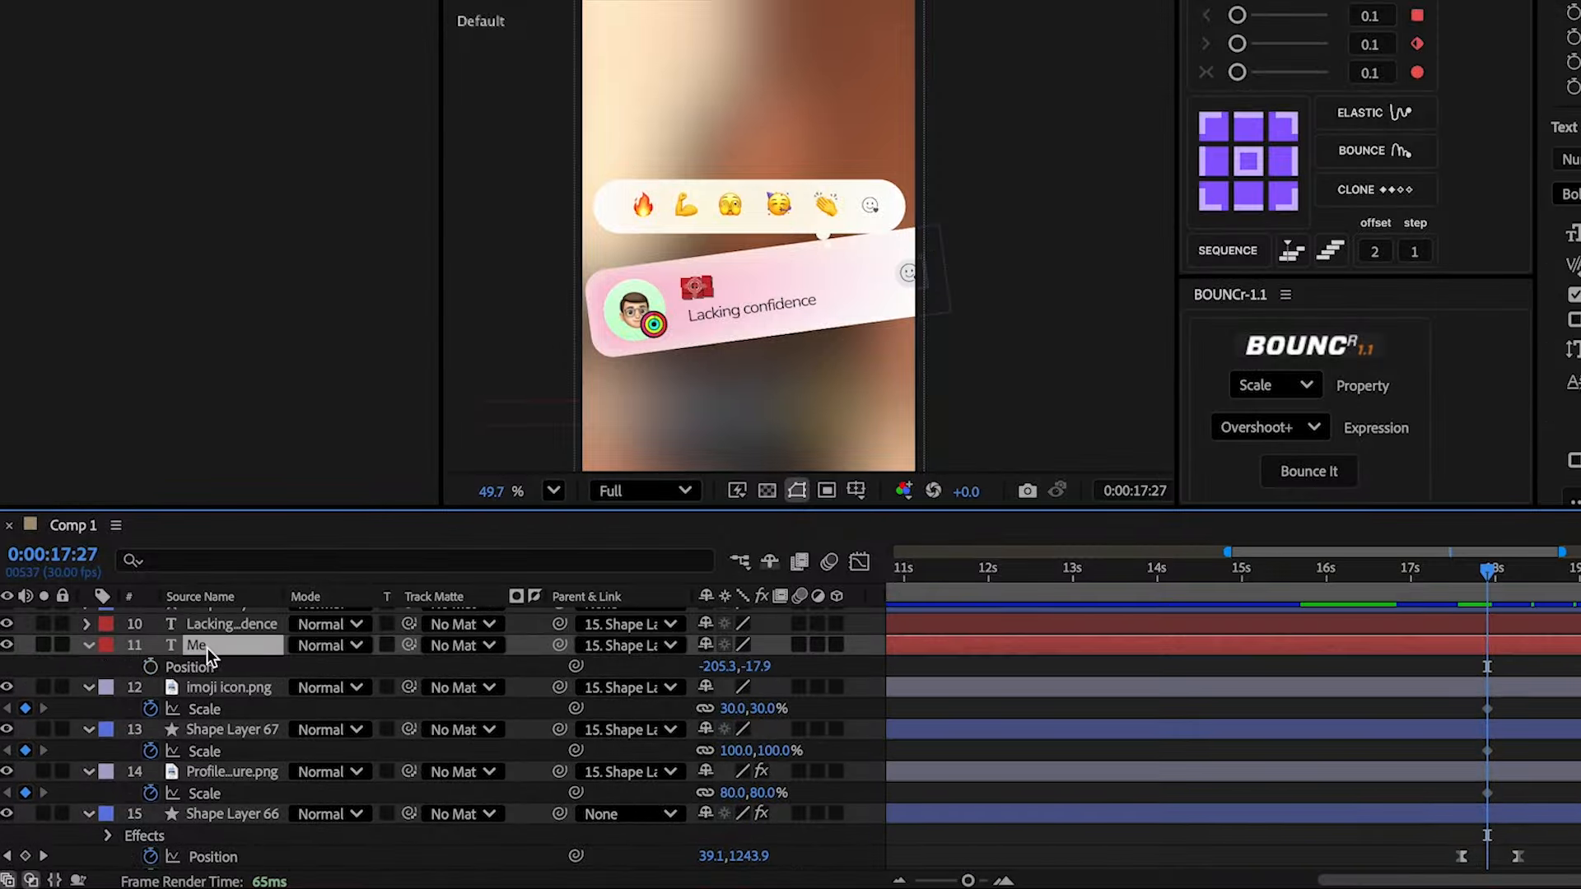
pyautogui.scroll(-3, 171, 692)
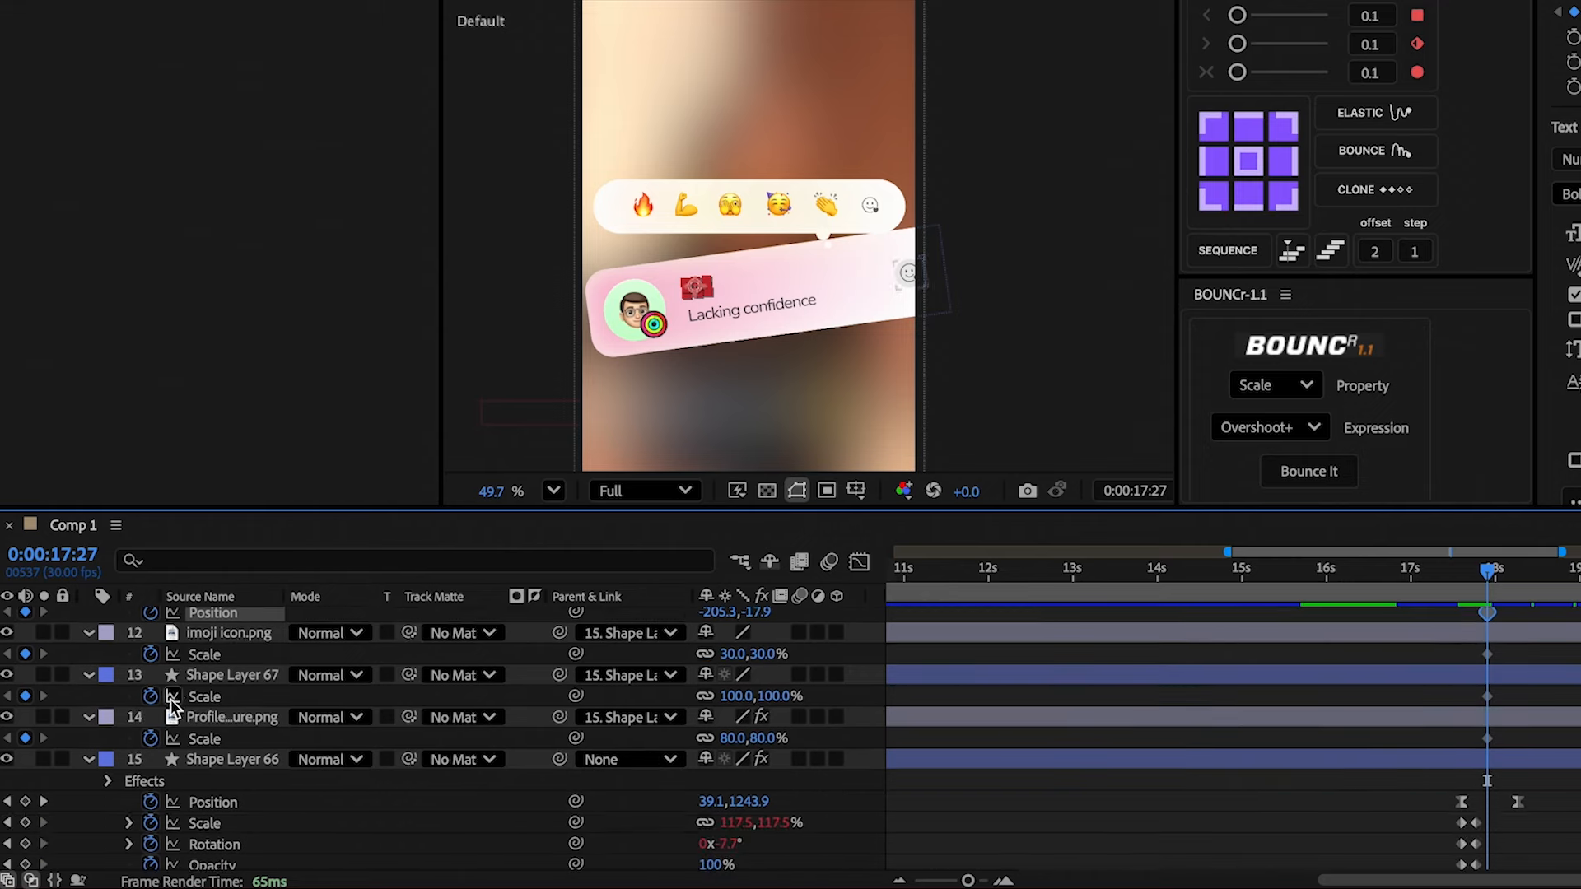
# - At 0:00:17:22, set the profile picture, Shape Layer 67 and imoji icon Scale to 0% and the Me text's X position to -119.3
pyautogui.moveTo(1487, 570); pyautogui.dragTo(1472, 579)
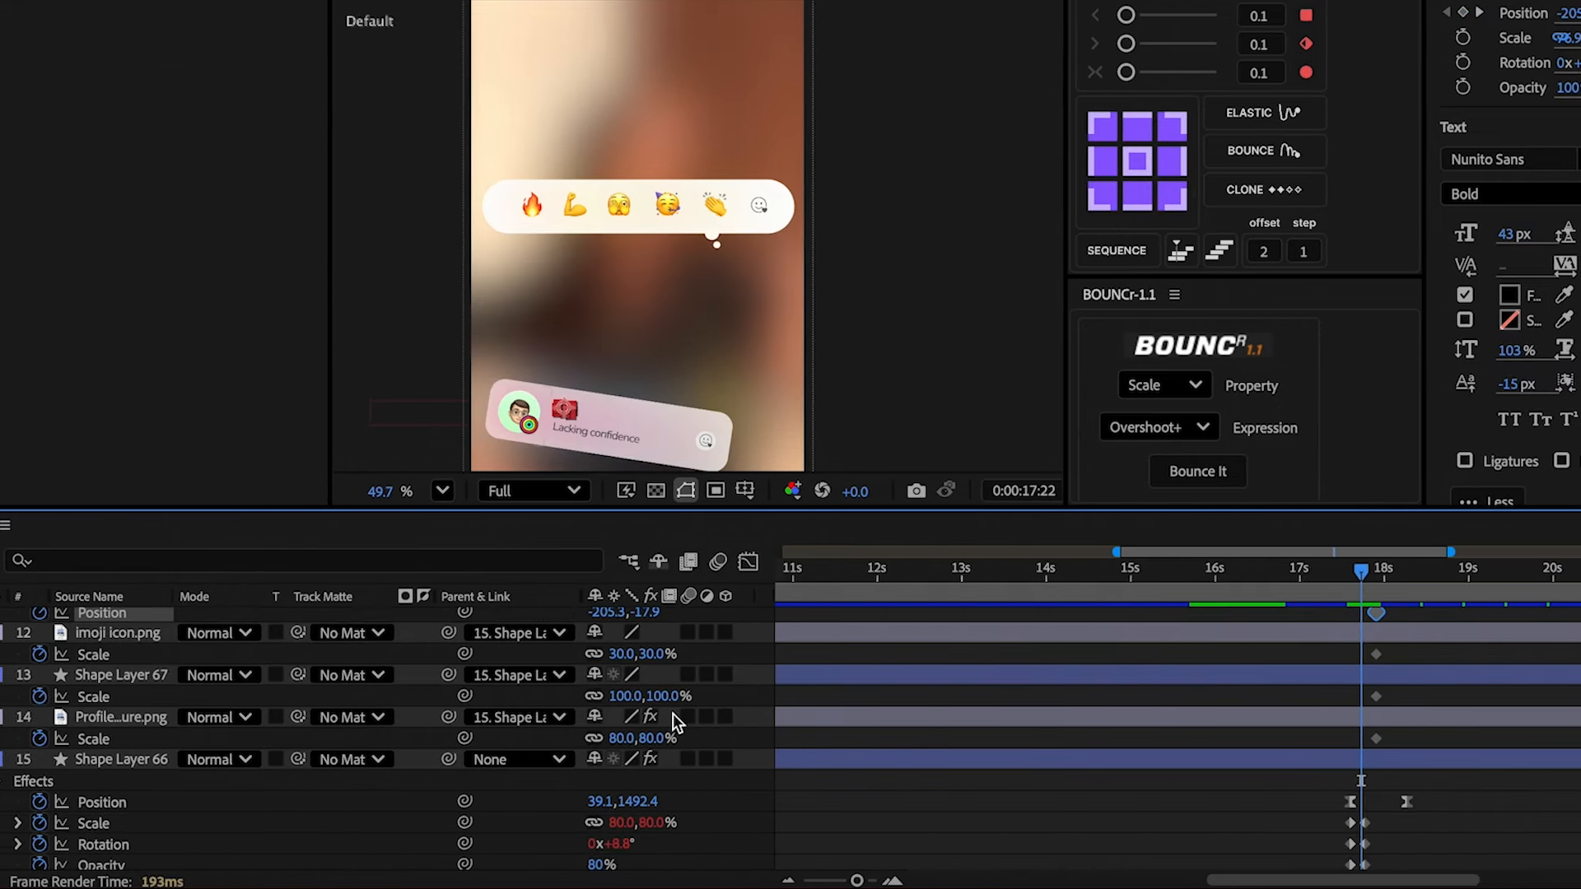
pyautogui.click(648, 739)
pyautogui.write('0')
pyautogui.press('Return')
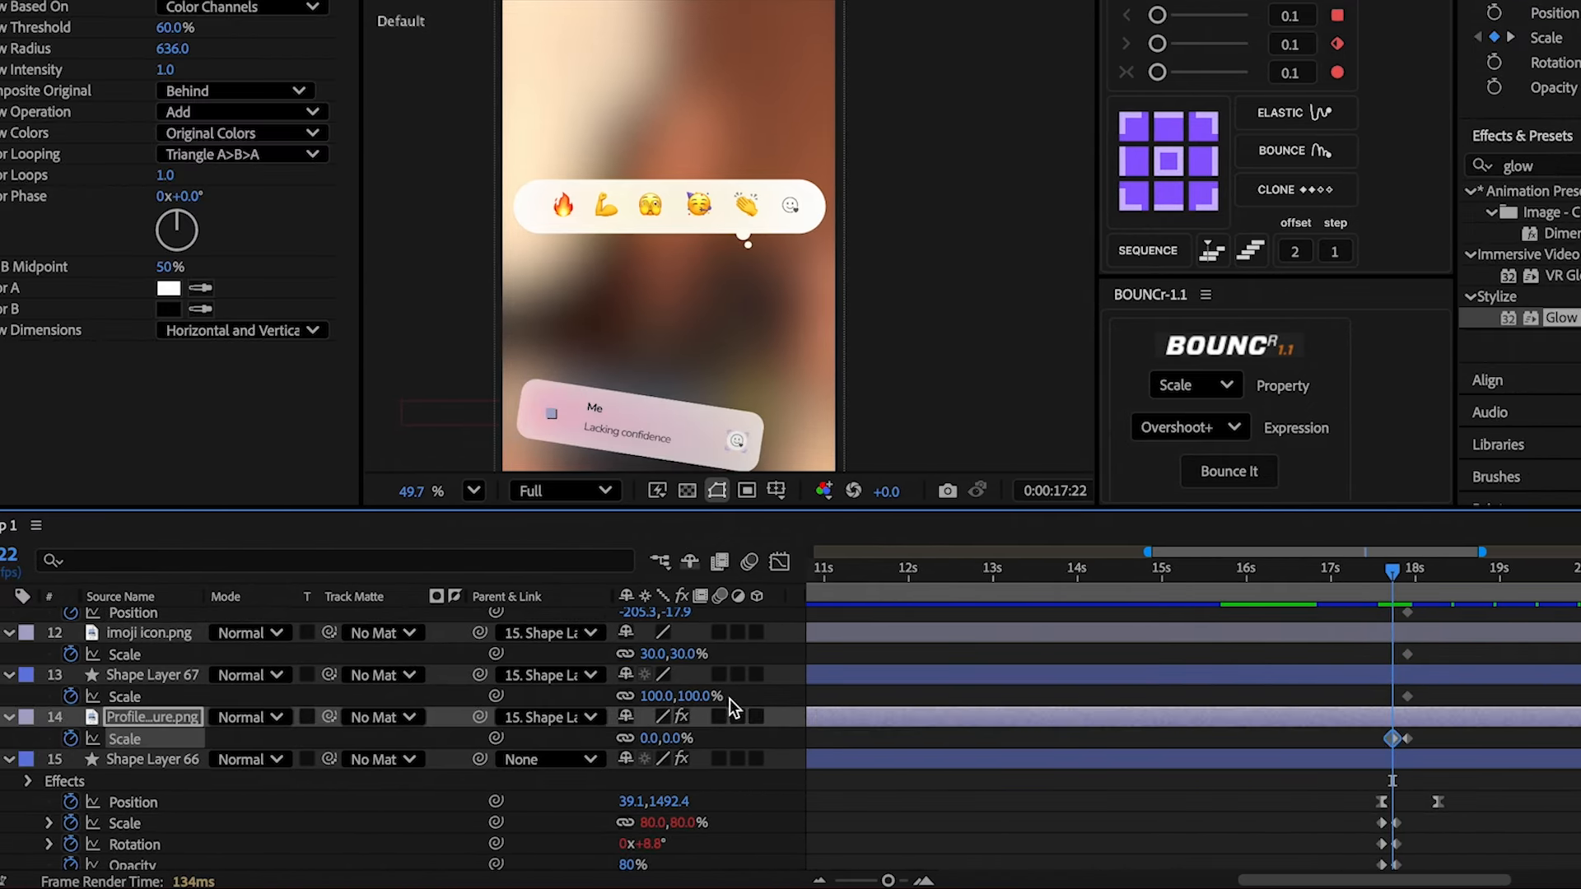
pyautogui.write('0')
pyautogui.press('Return')
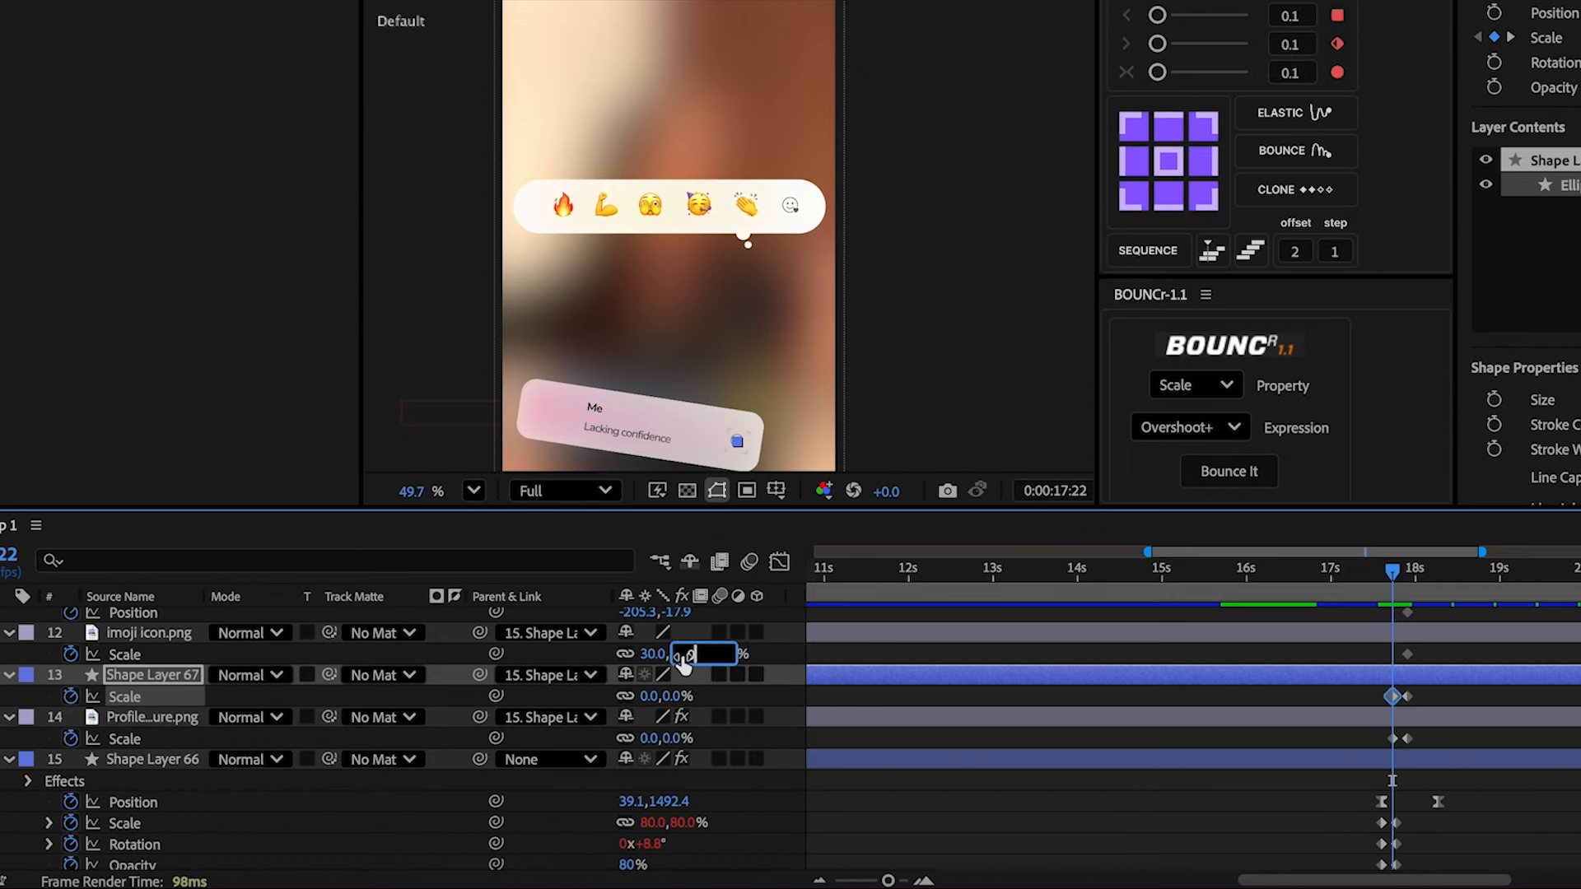
pyautogui.press('Return')
pyautogui.scroll(1, 683, 663)
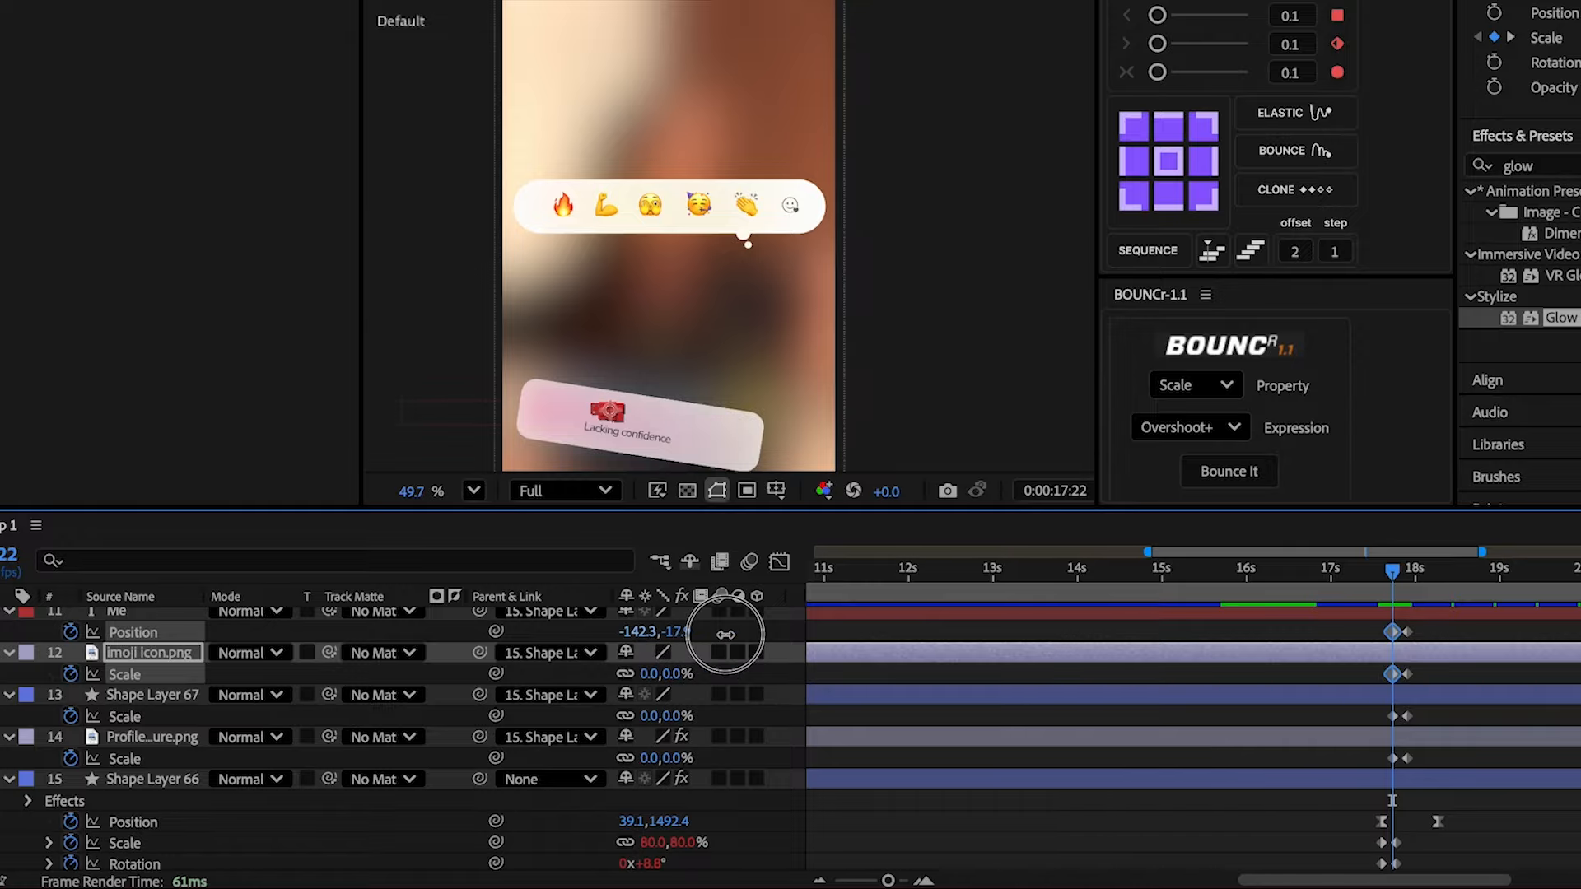
# - Apply BOUNCr's Overshoot+ to the Scale keyframes of the icon, circle and profile picture, and to the Me text's Position keyframes
pyautogui.moveTo(1432, 670); pyautogui.dragTo(1356, 768)
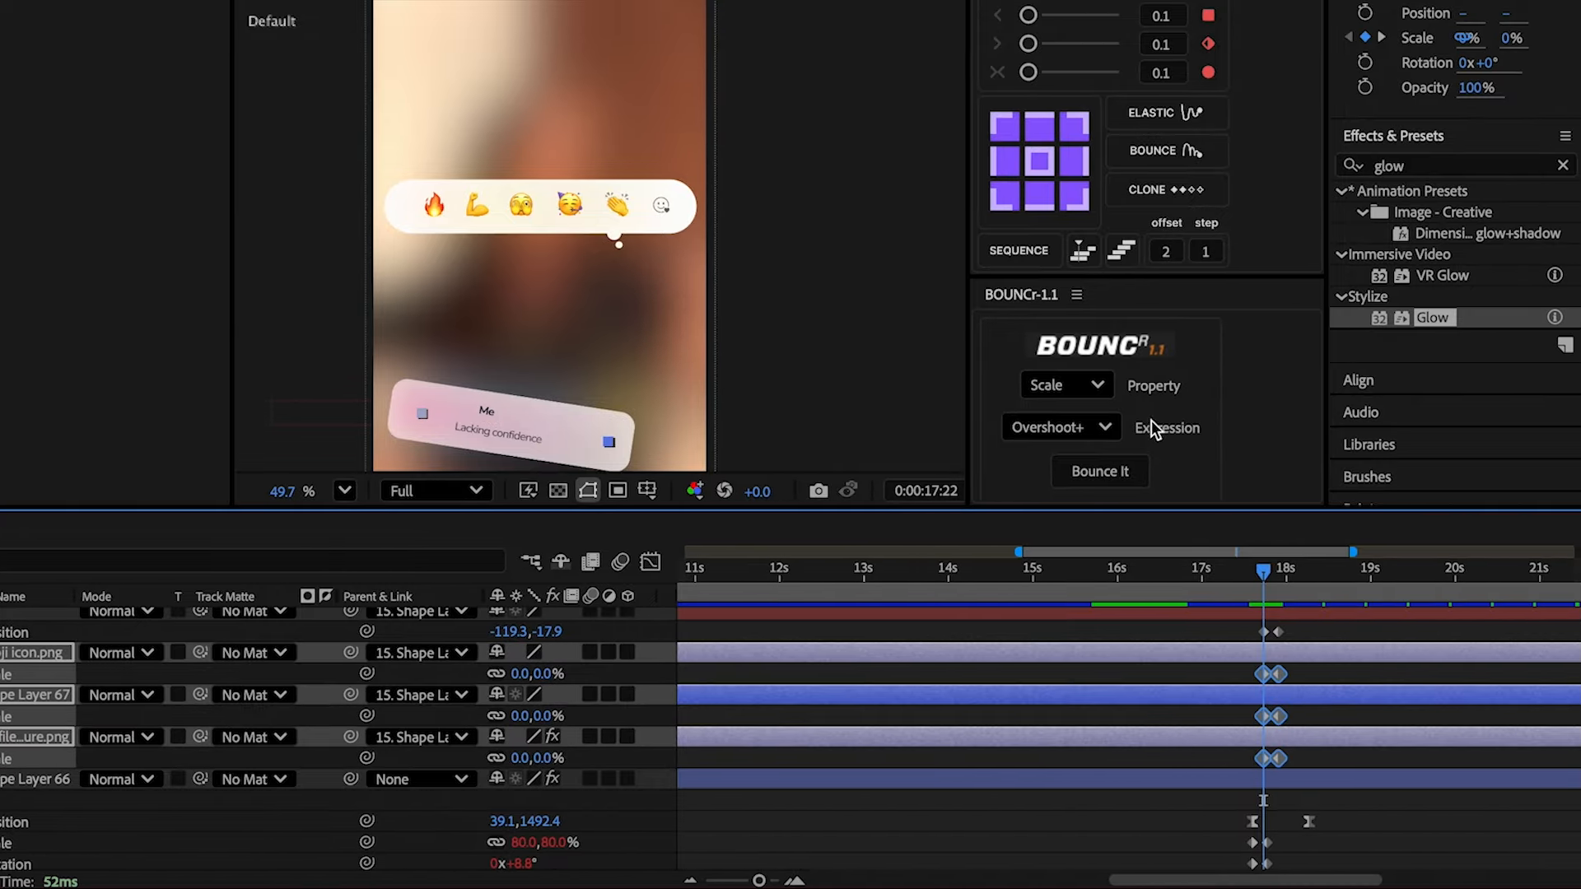
pyautogui.click(1237, 478)
pyautogui.moveTo(1288, 639); pyautogui.dragTo(1228, 624)
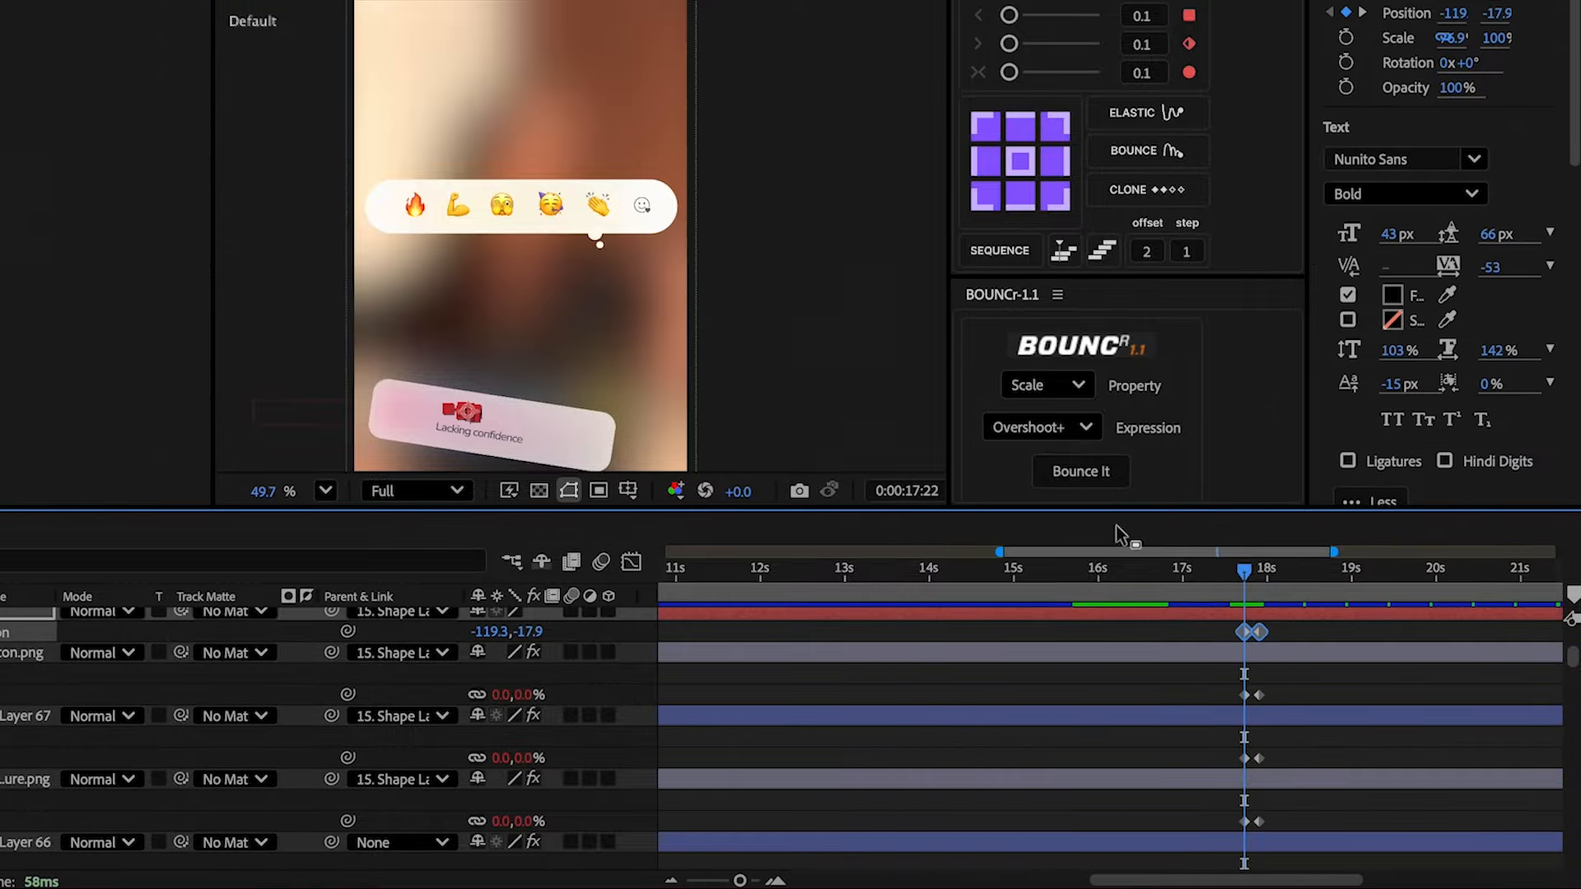
pyautogui.click(1059, 388)
pyautogui.click(1054, 413)
pyautogui.click(1084, 467)
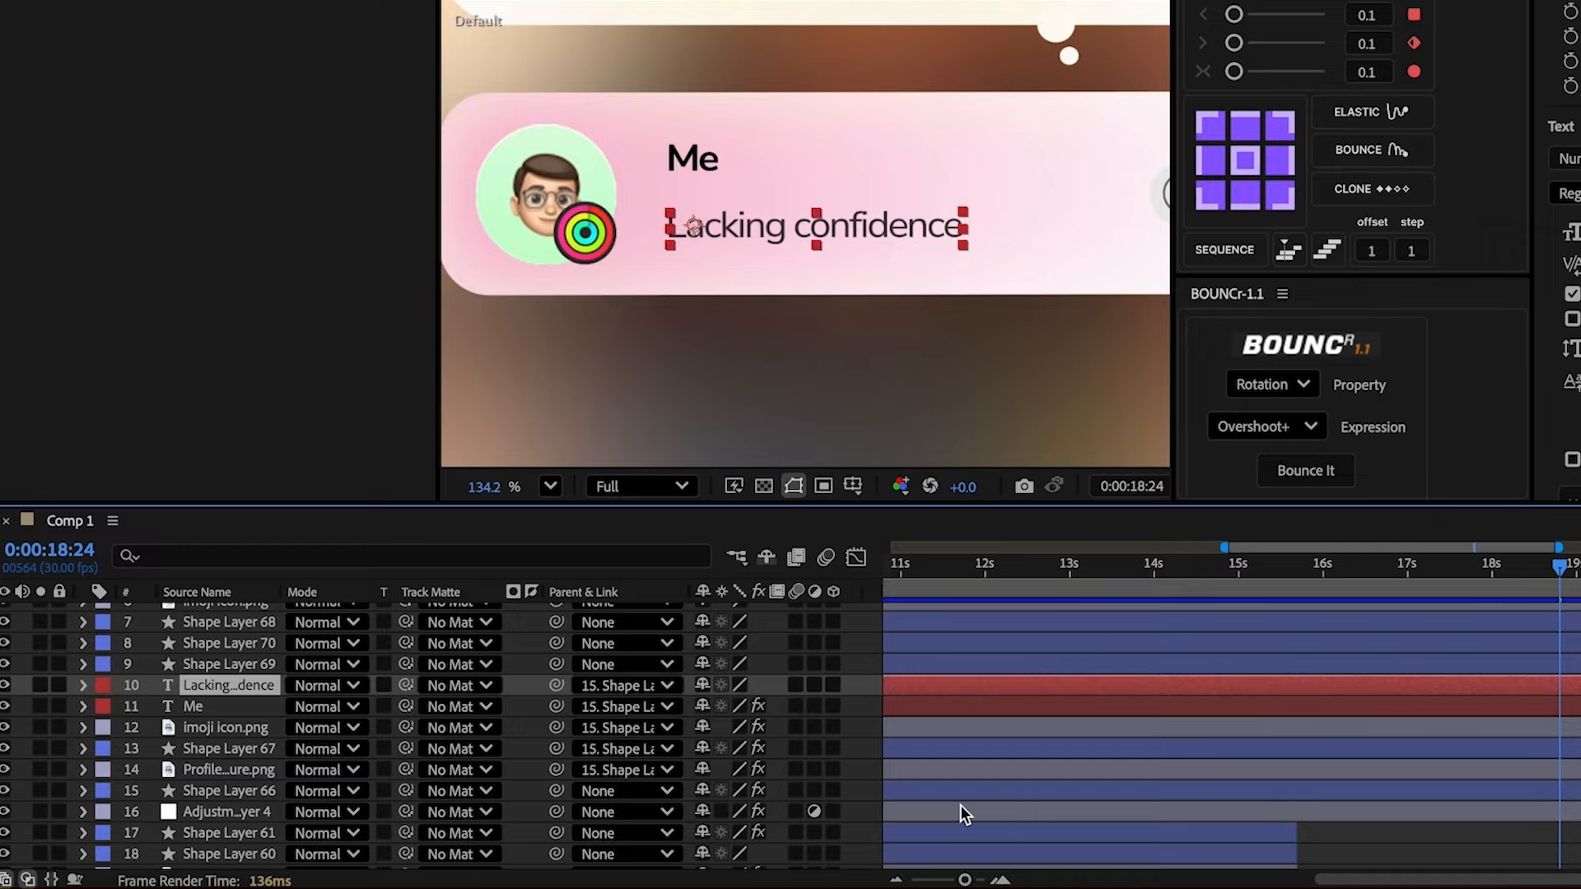
# - Duplicate the "Lacking confidence" text layer, copy everything after its first letter and reduce the duplicate to "L"
pyautogui.hotkey('ctrl', 'd')
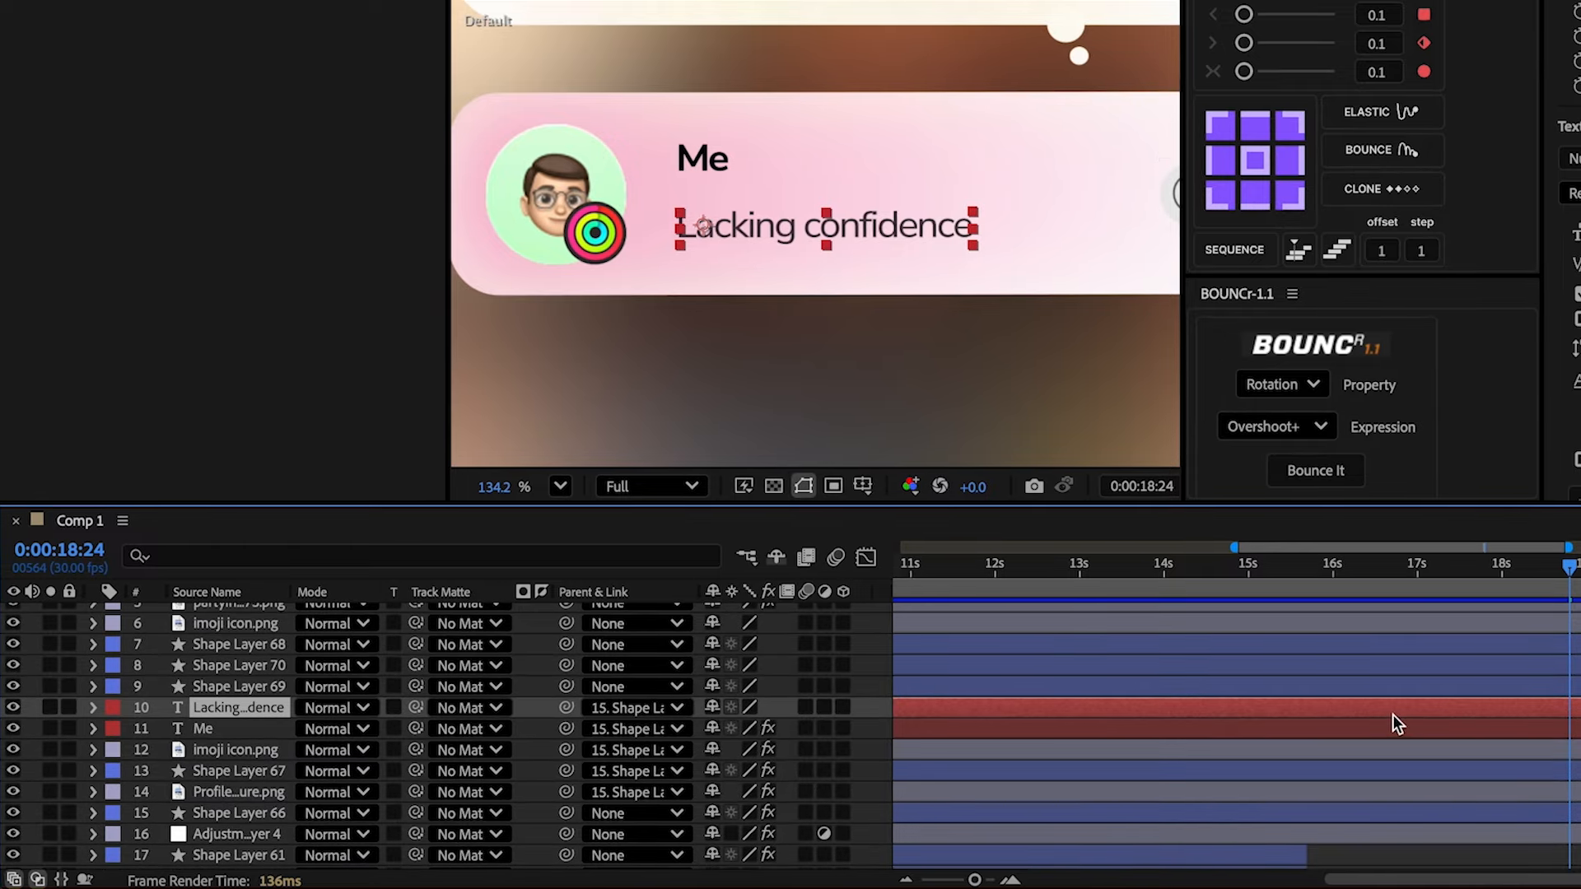
pyautogui.scroll(1, 1464, 699)
pyautogui.scroll(2, 682, 234)
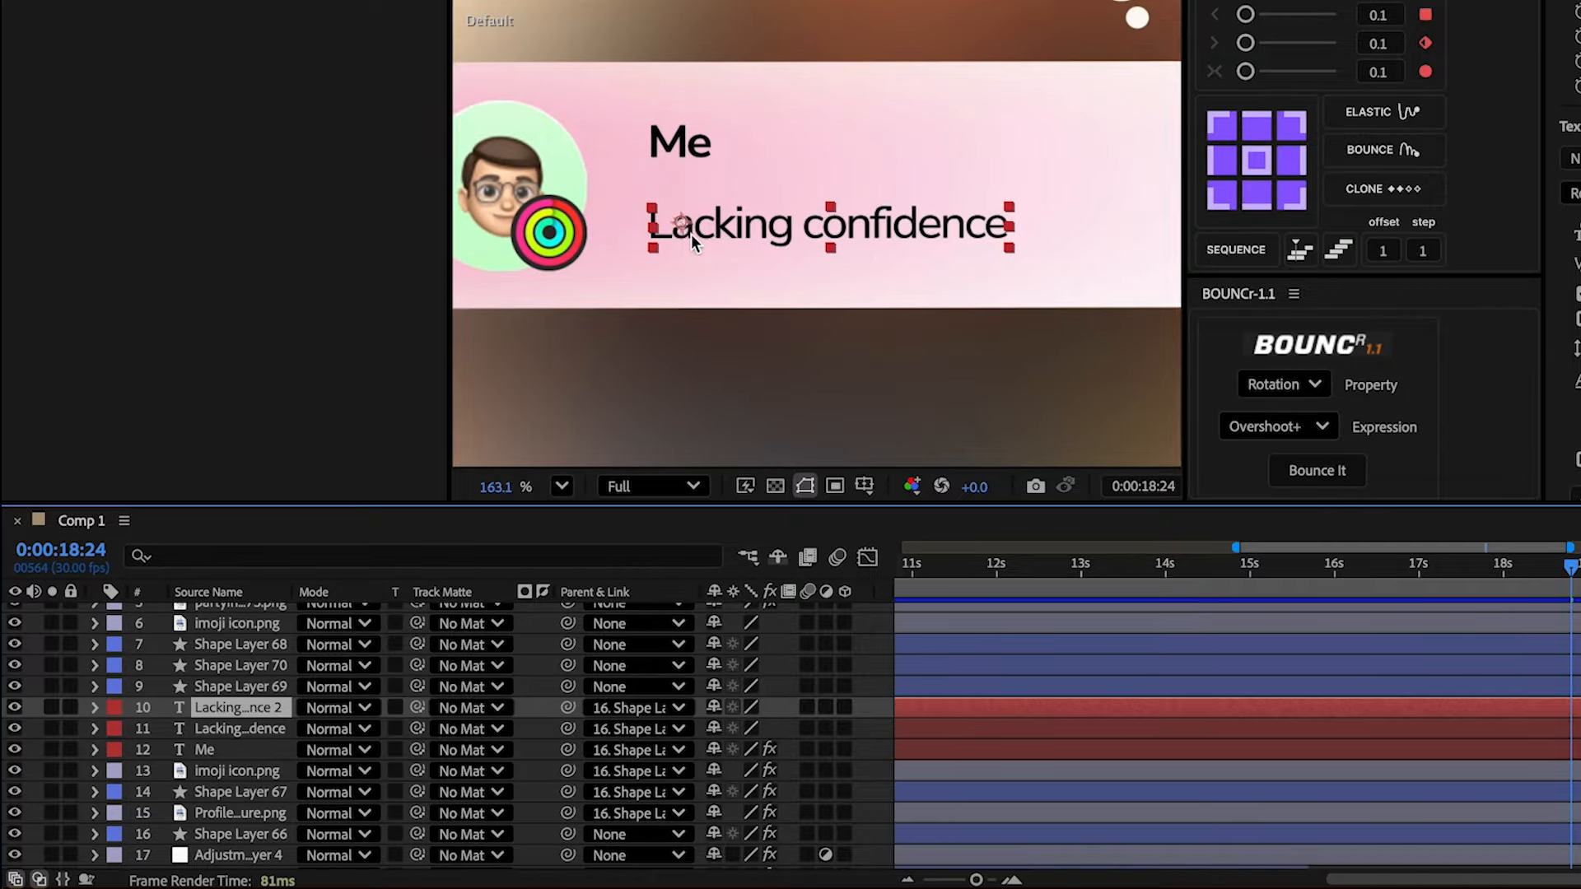
pyautogui.doubleClick(680, 227)
pyautogui.moveTo(675, 221); pyautogui.dragTo(1027, 252)
pyautogui.hotkey('ctrl', 'c')
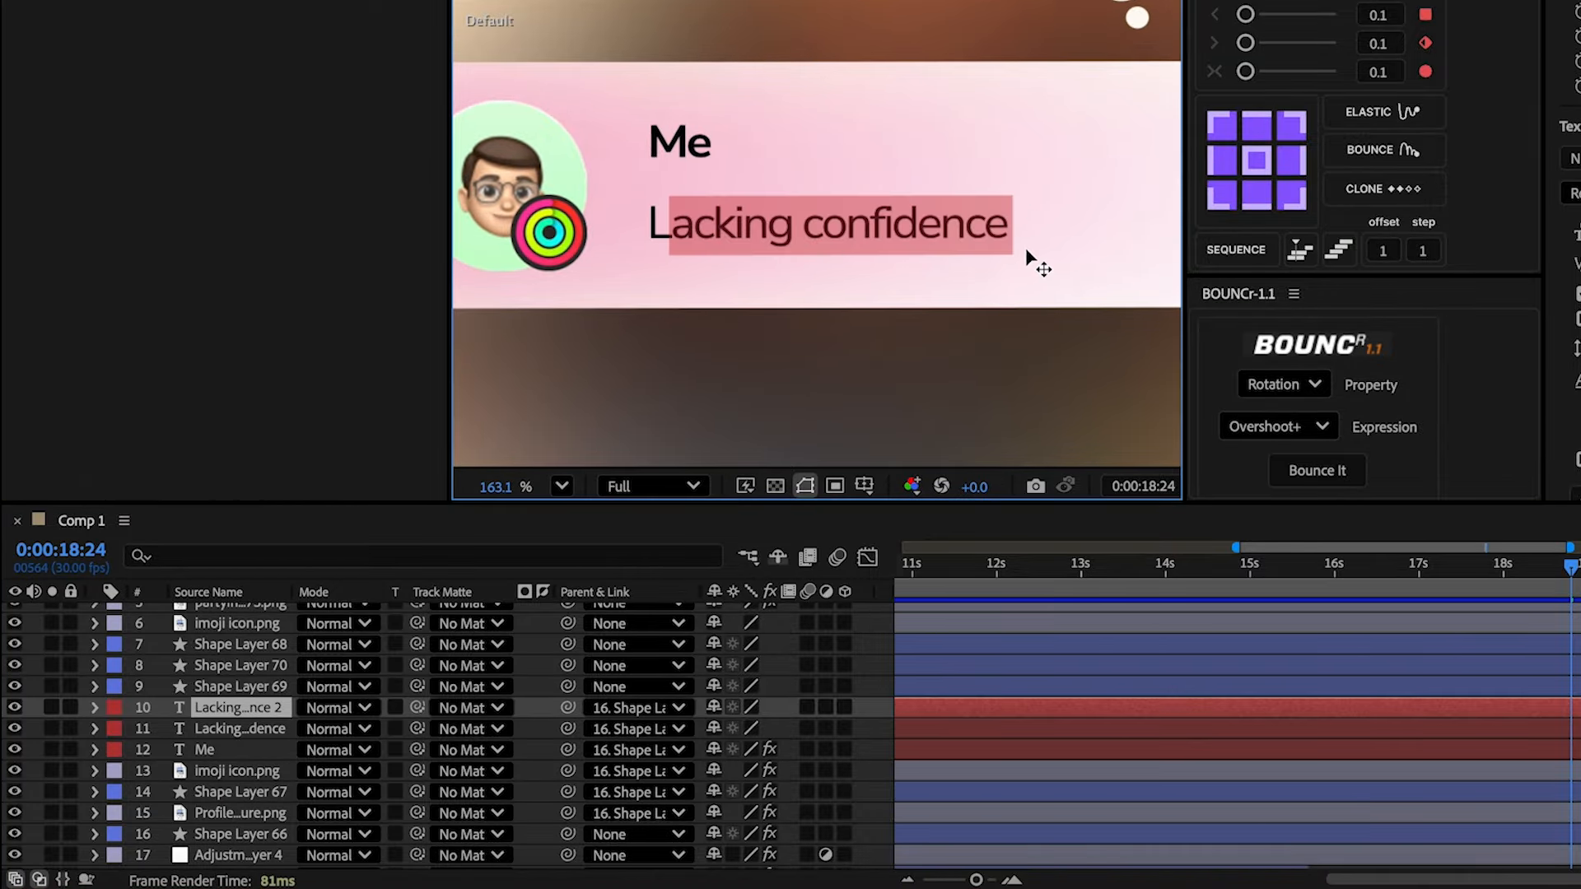
pyautogui.press('BackSpace')
pyautogui.scroll(5, 821, 292)
# - Duplicate the "L" layer, replace its text with "acking confidence" and align it after the L at X position -182.3
pyautogui.click(220, 713)
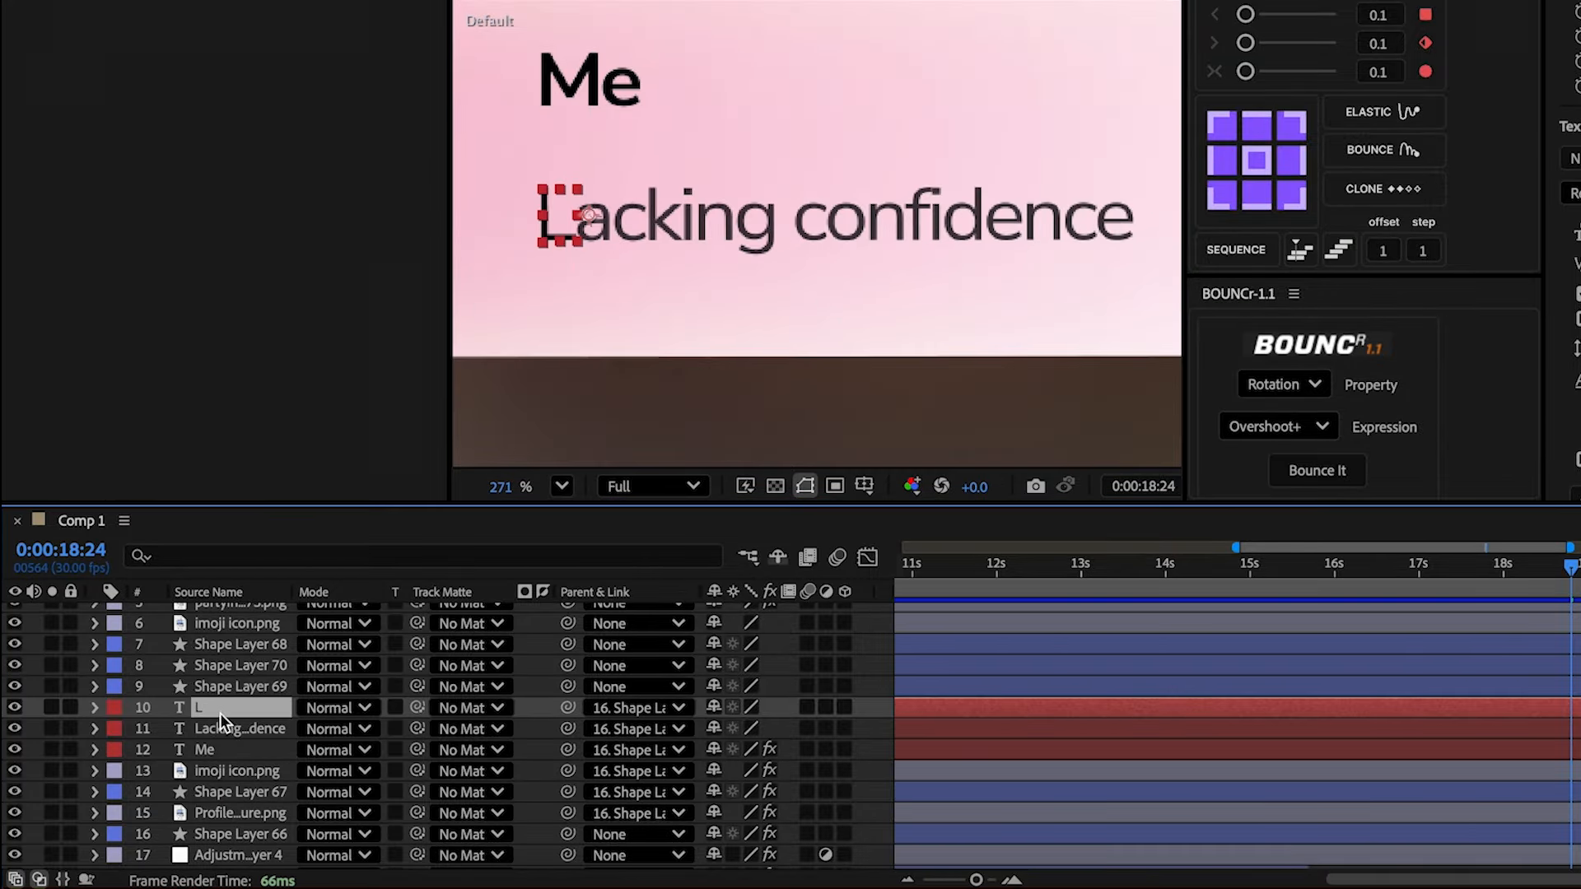
pyautogui.hotkey('ctrl', 'd')
pyautogui.doubleClick(221, 710)
pyautogui.hotkey('ctrl', 'v')
pyautogui.click(219, 707)
pyautogui.press('p')
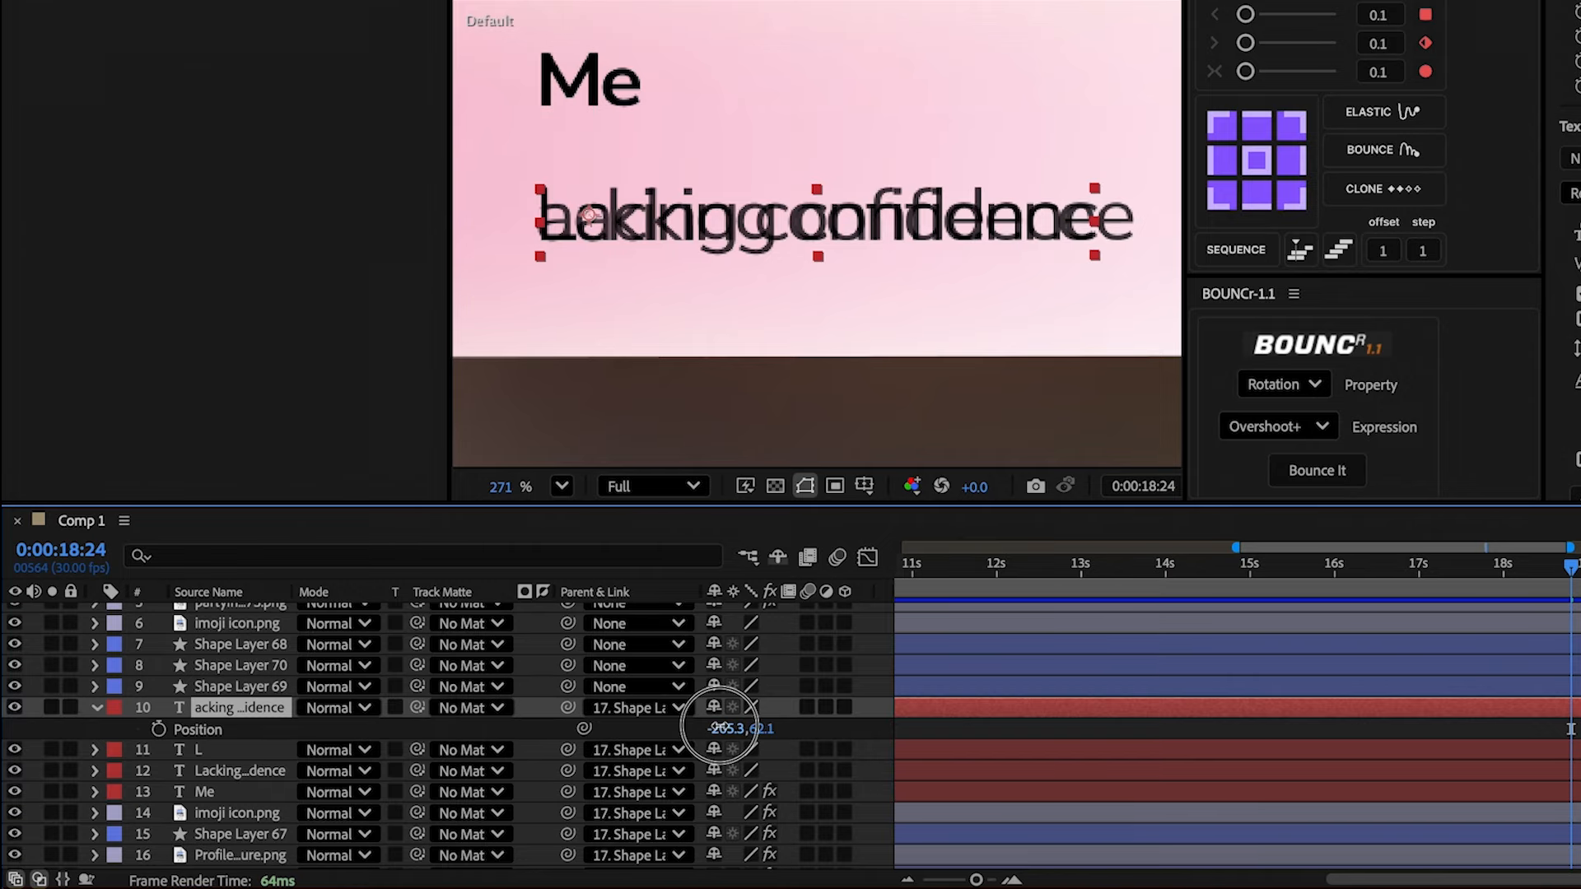
pyautogui.moveTo(721, 727); pyautogui.dragTo(739, 727)
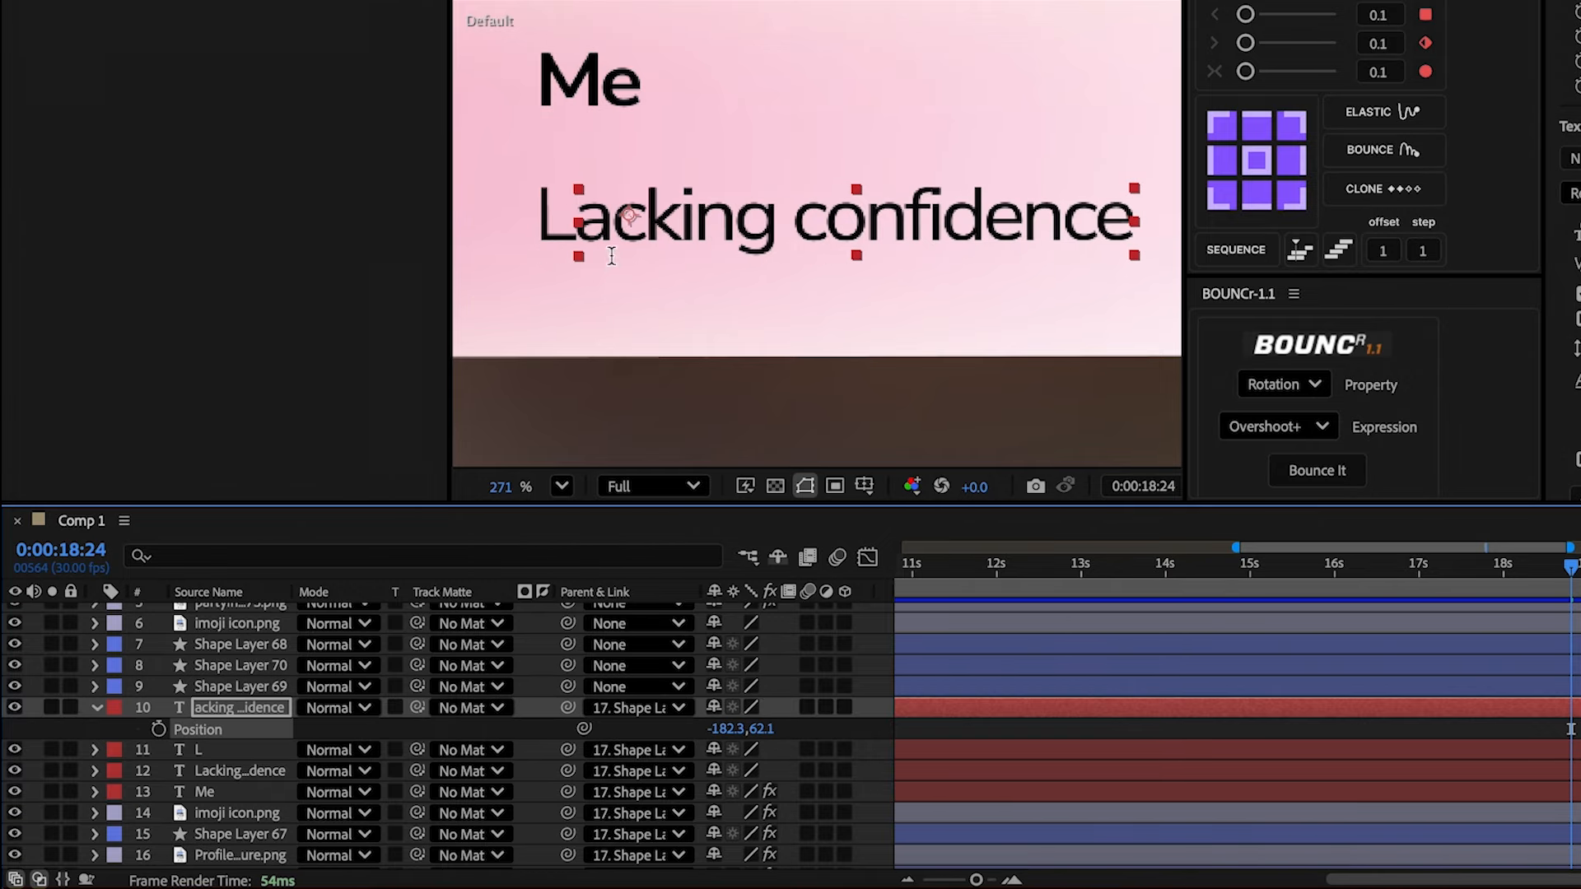
# - Reduce the "acking confidence" layer to "a" and put "cking confidence" on a duplicate layer at X position -160.3
pyautogui.moveTo(611, 254); pyautogui.dragTo(1143, 256)
pyautogui.hotkey('ctrl', 'x')
pyautogui.hotkey('ctrl', 'd')
pyautogui.doubleClick(227, 708)
pyautogui.hotkey('ctrl', 'v')
pyautogui.moveTo(718, 728); pyautogui.dragTo(741, 728)
# - Reduce the "cking confidence" layer to "c" and put "king confidence" on a duplicate layer at X position -141.3
pyautogui.moveTo(642, 247); pyautogui.dragTo(1104, 289)
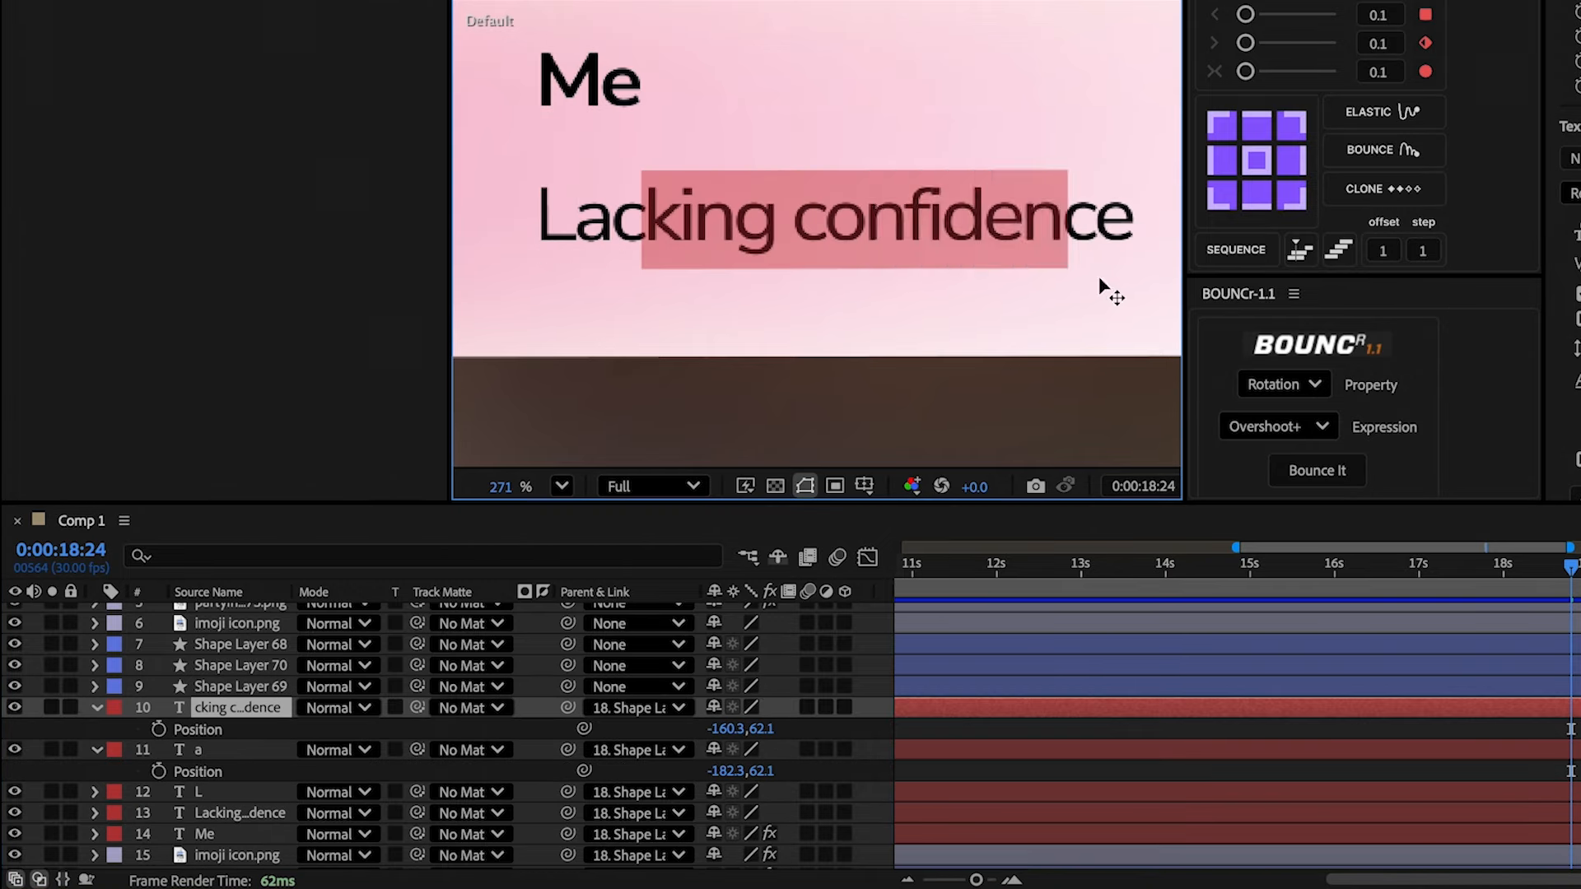
pyautogui.hotkey('ctrl', 'x')
pyautogui.hotkey('ctrl', 'd')
pyautogui.doubleClick(226, 710)
pyautogui.hotkey('ctrl', 'v')
pyautogui.moveTo(730, 729); pyautogui.dragTo(750, 729)
# - Reduce the "king confidence" layer to "k" and put "ing confidence" on a duplicate layer at X position -118.3
pyautogui.moveTo(682, 247); pyautogui.dragTo(1143, 254)
pyautogui.hotkey('ctrl', 'x')
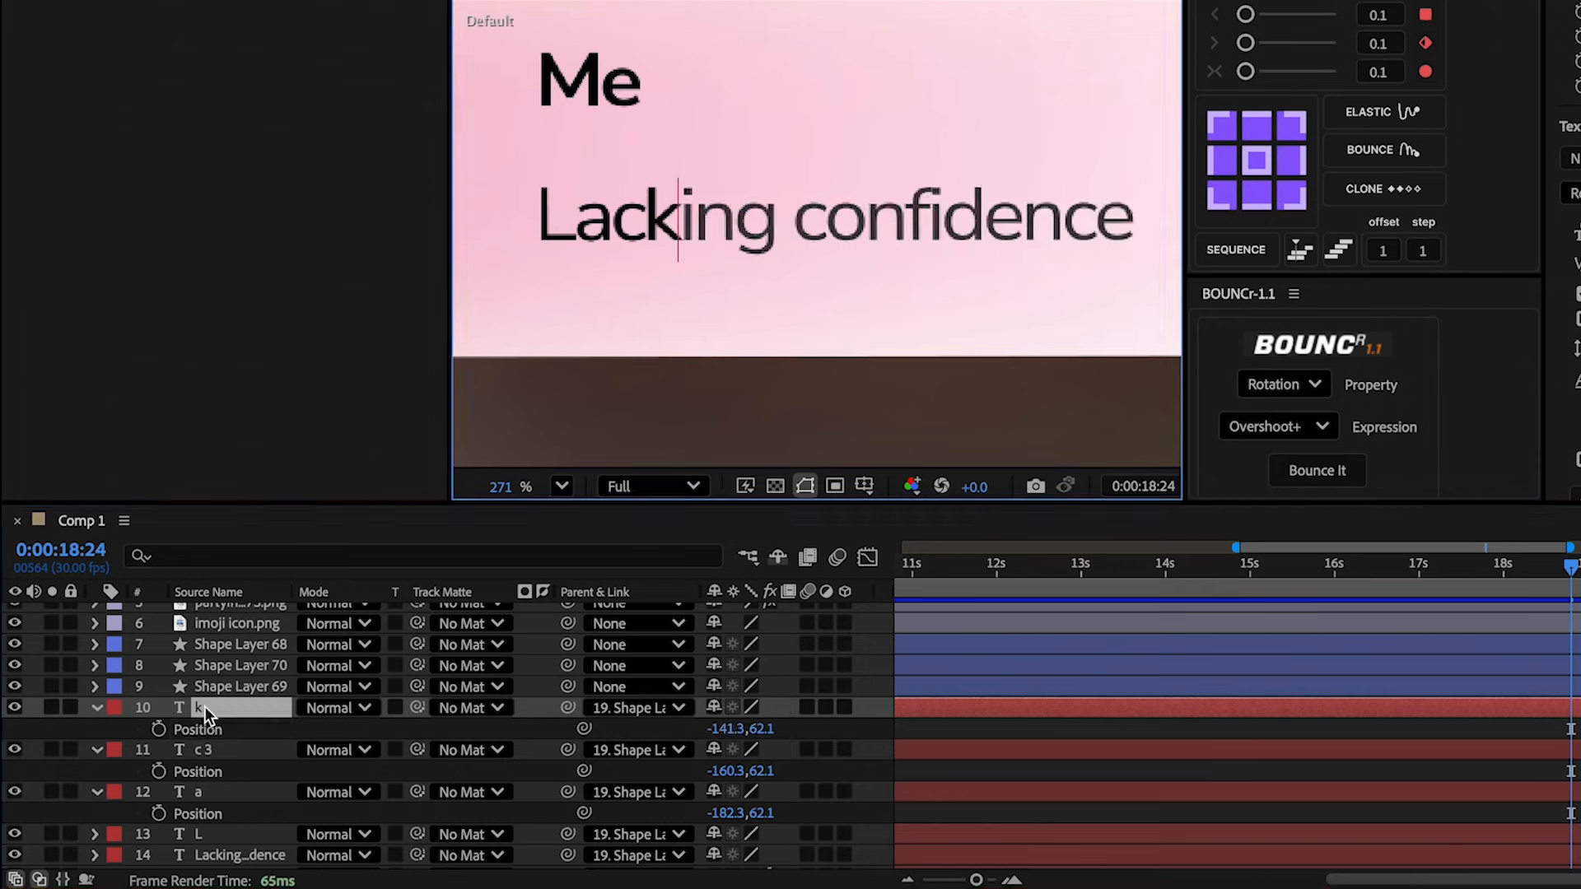
pyautogui.moveTo(726, 729); pyautogui.dragTo(745, 731)
# - Reduce the "ing confidence" layer to "i" and put "ng confidence" on a duplicate layer at X position -109.3
pyautogui.moveTo(696, 245); pyautogui.dragTo(1157, 258)
pyautogui.hotkey('ctrl', 'x')
pyautogui.hotkey('ctrl', 'd')
pyautogui.doubleClick(212, 709)
pyautogui.hotkey('ctrl', 'v')
pyautogui.moveTo(723, 729); pyautogui.dragTo(731, 729)
# - Reduce the "ng confidence" layer to "n" and put "g confidence" on a duplicate layer at X position -86.3
pyautogui.moveTo(737, 246); pyautogui.dragTo(1199, 242)
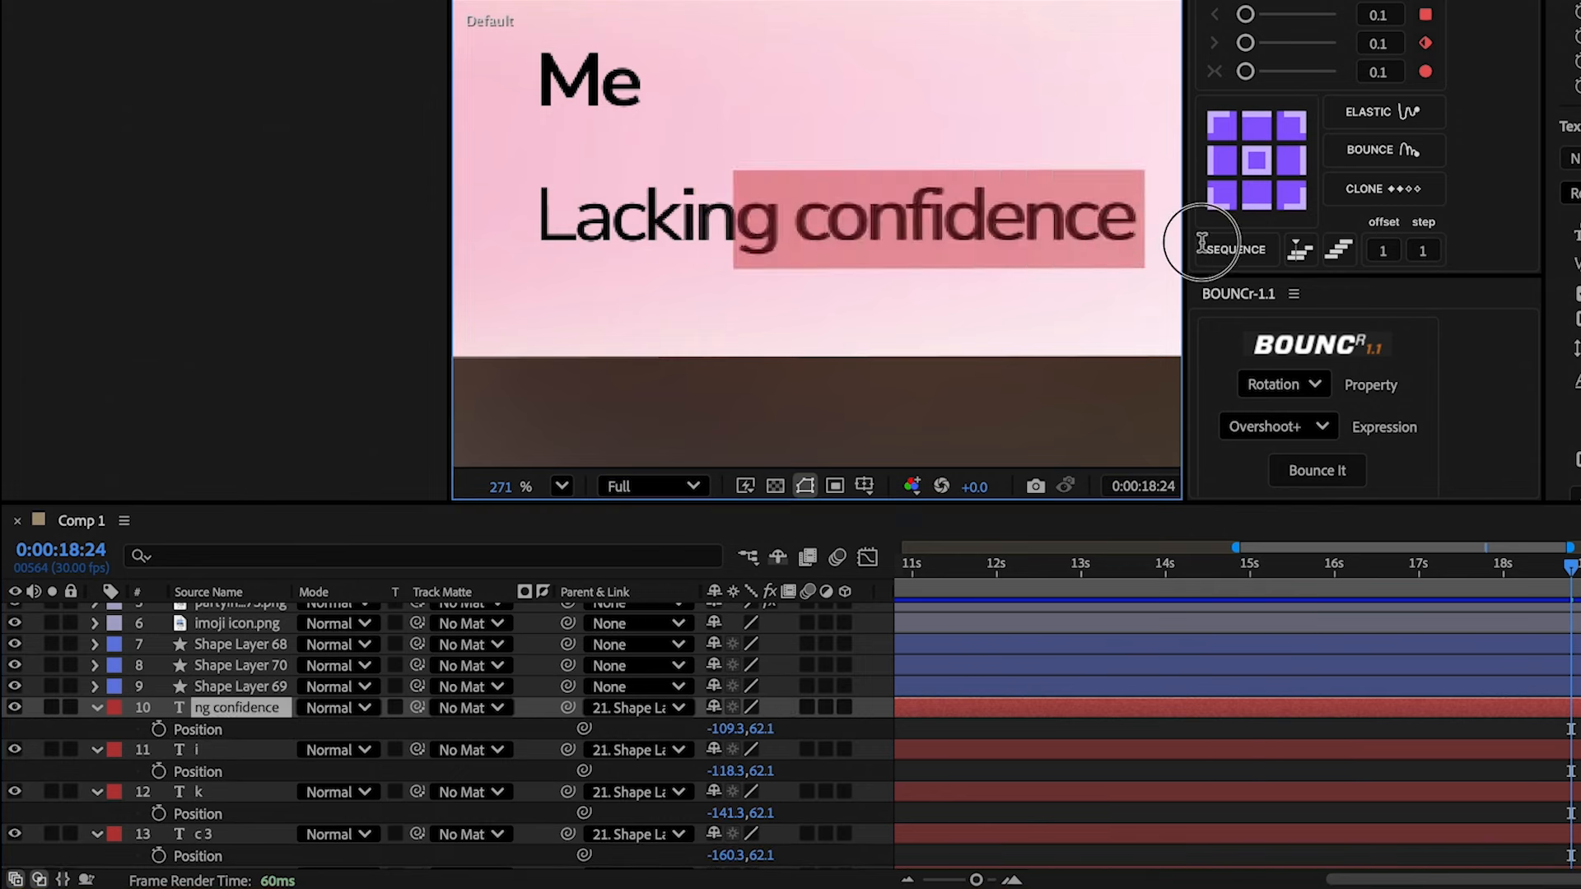
pyautogui.hotkey('ctrl', 'x')
pyautogui.doubleClick(204, 710)
pyautogui.hotkey('ctrl', 'v')
pyautogui.moveTo(731, 730); pyautogui.dragTo(749, 729)
# - Reduce the "g confidence" layer to "g" and put "confidence" on a duplicate layer at X position -51.3
pyautogui.moveTo(793, 246); pyautogui.dragTo(1215, 259)
pyautogui.hotkey('ctrl', 'x')
pyautogui.hotkey('ctrl', 'v')
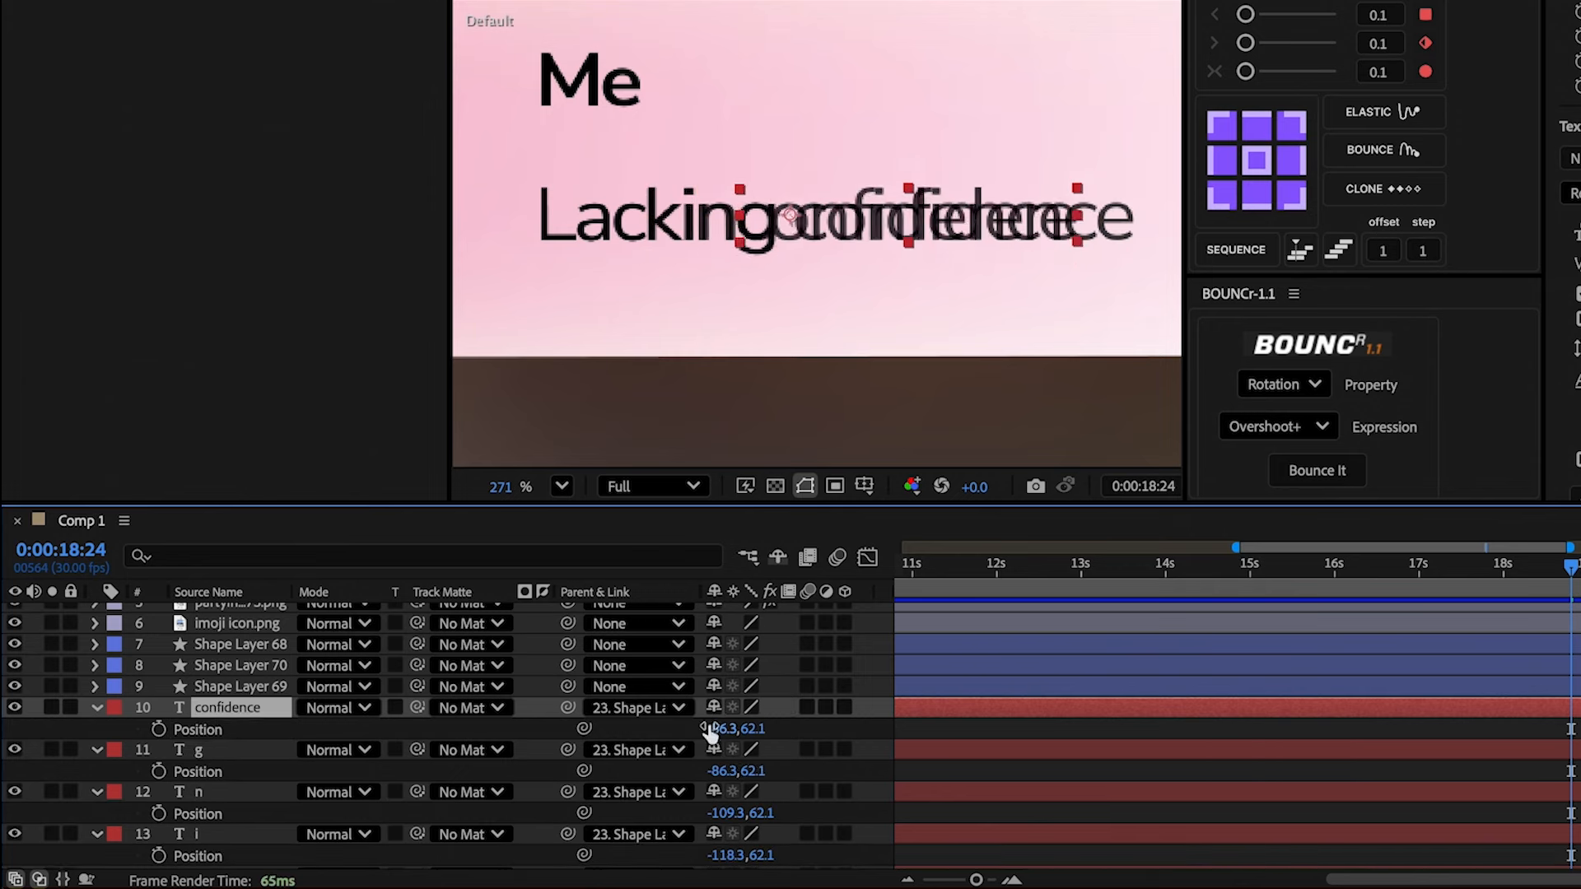
pyautogui.moveTo(712, 730); pyautogui.dragTo(740, 730)
# - Reduce the "confidence" layer to "c" and put "onfidence" on a duplicate layer at X position -32.3
pyautogui.moveTo(823, 247); pyautogui.dragTo(1281, 272)
pyautogui.hotkey('ctrl', 'x')
pyautogui.hotkey('ctrl', 'd')
pyautogui.doubleClick(227, 710)
pyautogui.hotkey('ctrl', 'v')
pyautogui.press('p')
pyautogui.moveTo(726, 730); pyautogui.dragTo(741, 730)
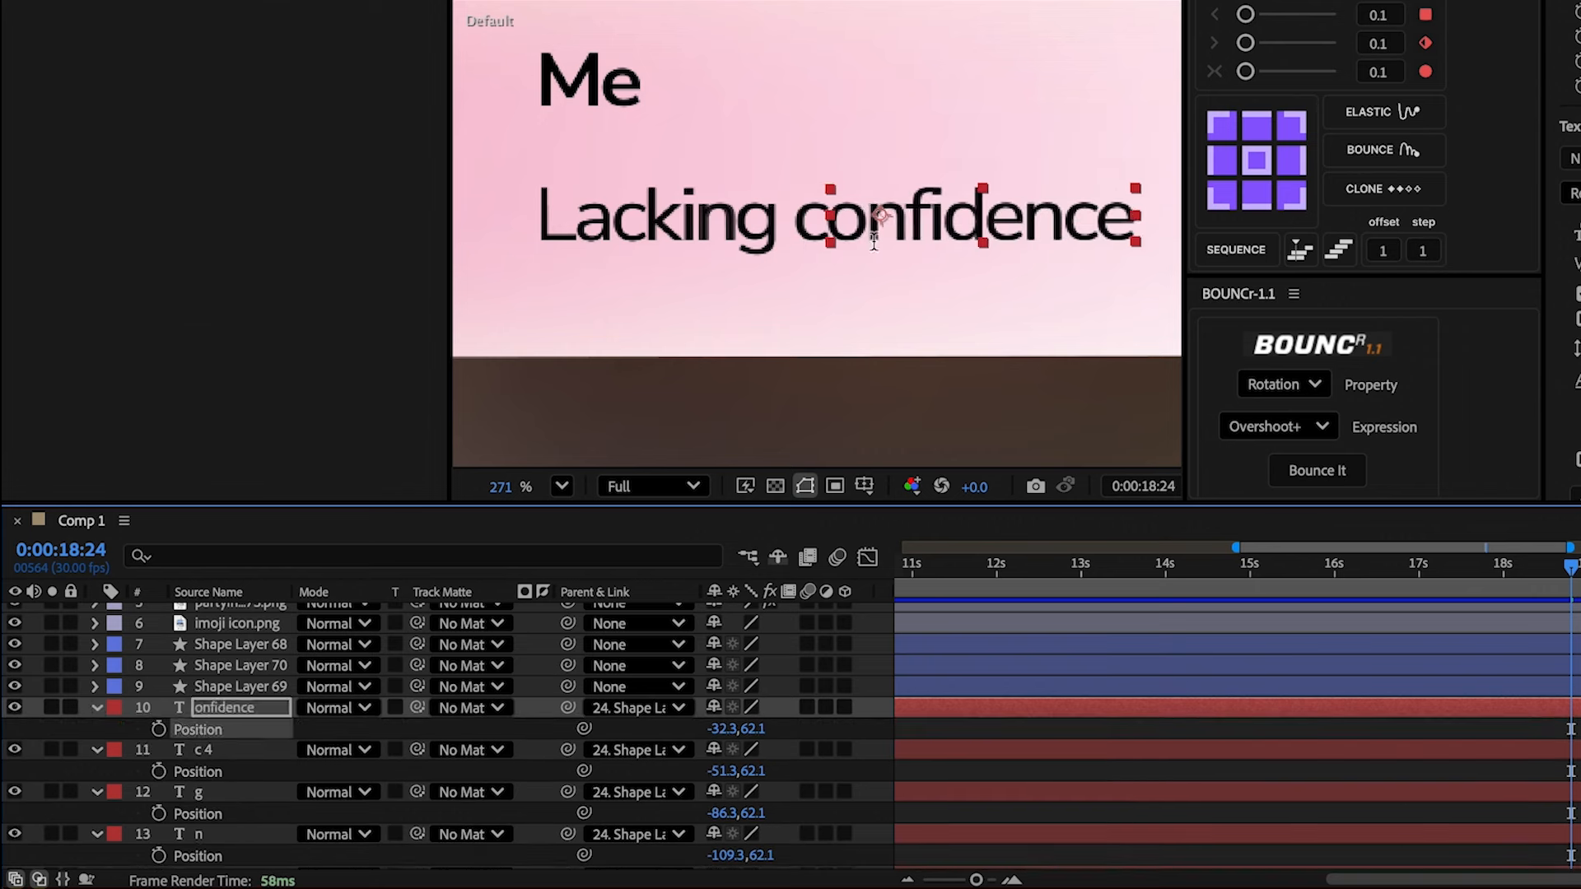
# - Reduce the "onfidence" layer to "o" and put "nfidence" on a duplicate layer at X position -9.3
pyautogui.moveTo(872, 247); pyautogui.dragTo(1334, 280)
pyautogui.hotkey('ctrl', 'x')
pyautogui.doubleClick(255, 709)
pyautogui.hotkey('ctrl', 'v')
pyautogui.moveTo(716, 730); pyautogui.dragTo(733, 729)
# - Reduce the "nfidence" layer to "n" and put "fidence" on a duplicate layer at X position 14.7
pyautogui.moveTo(908, 245); pyautogui.dragTo(1318, 268)
pyautogui.hotkey('ctrl', 'x')
pyautogui.hotkey('ctrl', 'd')
pyautogui.doubleClick(230, 710)
pyautogui.hotkey('ctrl', 'v')
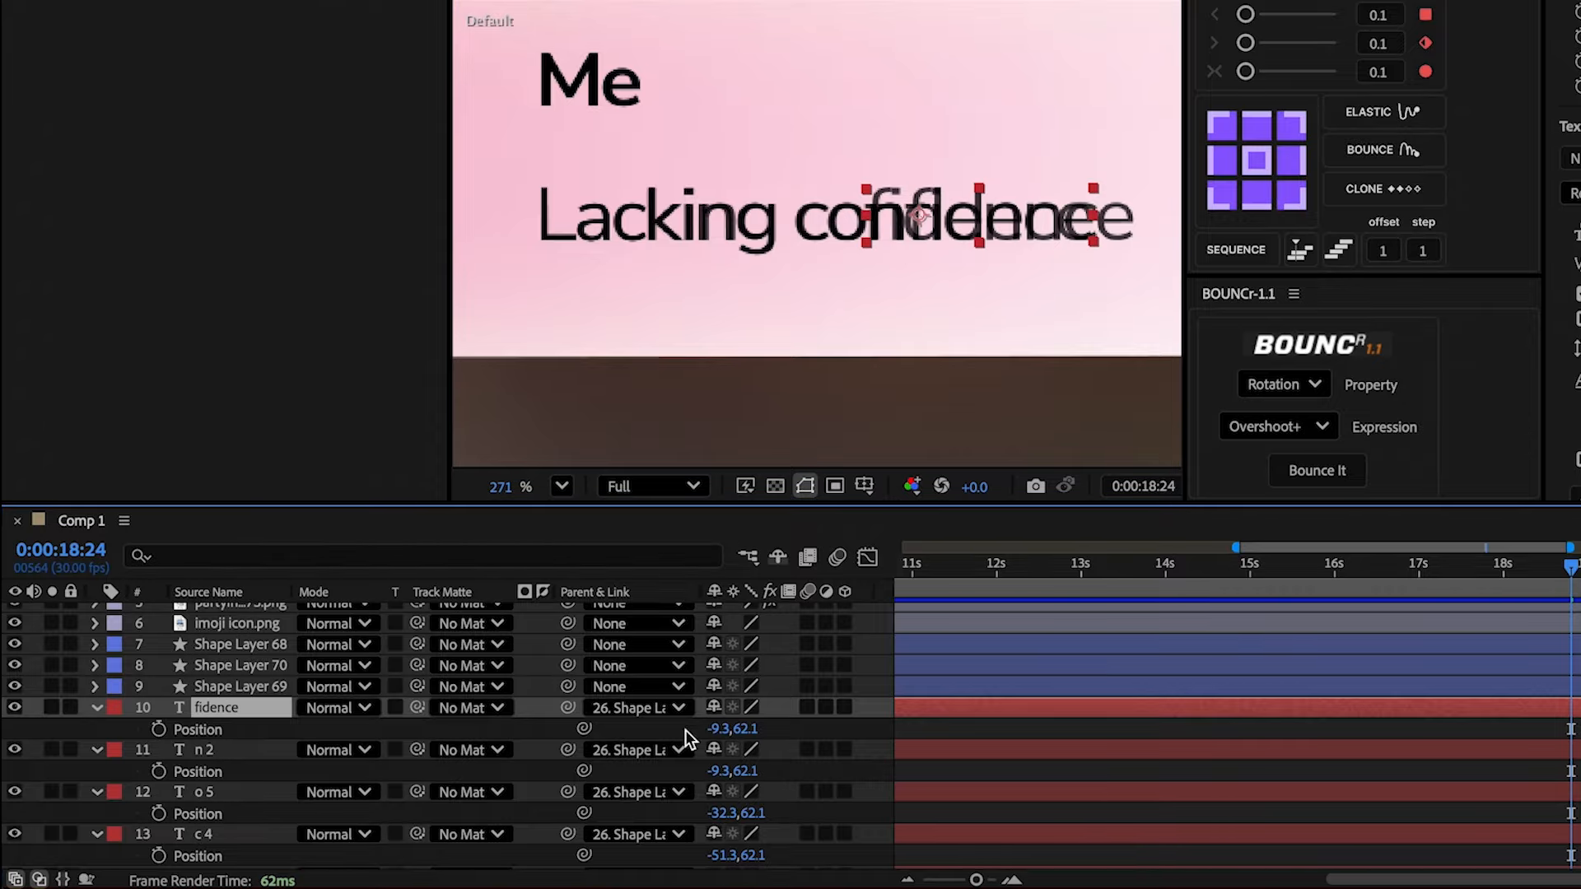
# - Reduce the "fidence" layer to "f" and put "idence" on a duplicate layer at X position 28.7
pyautogui.moveTo(925, 232); pyautogui.dragTo(1177, 239)
pyautogui.hotkey('ctrl', 'x')
pyautogui.hotkey('ctrl', 'd')
pyautogui.doubleClick(231, 710)
pyautogui.hotkey('ctrl', 'v')
pyautogui.moveTo(724, 730); pyautogui.dragTo(741, 730)
# - Reduce the "idence" layer to "i" and put "dence" on a duplicate layer at X position 36.7
pyautogui.moveTo(939, 232); pyautogui.dragTo(1175, 227)
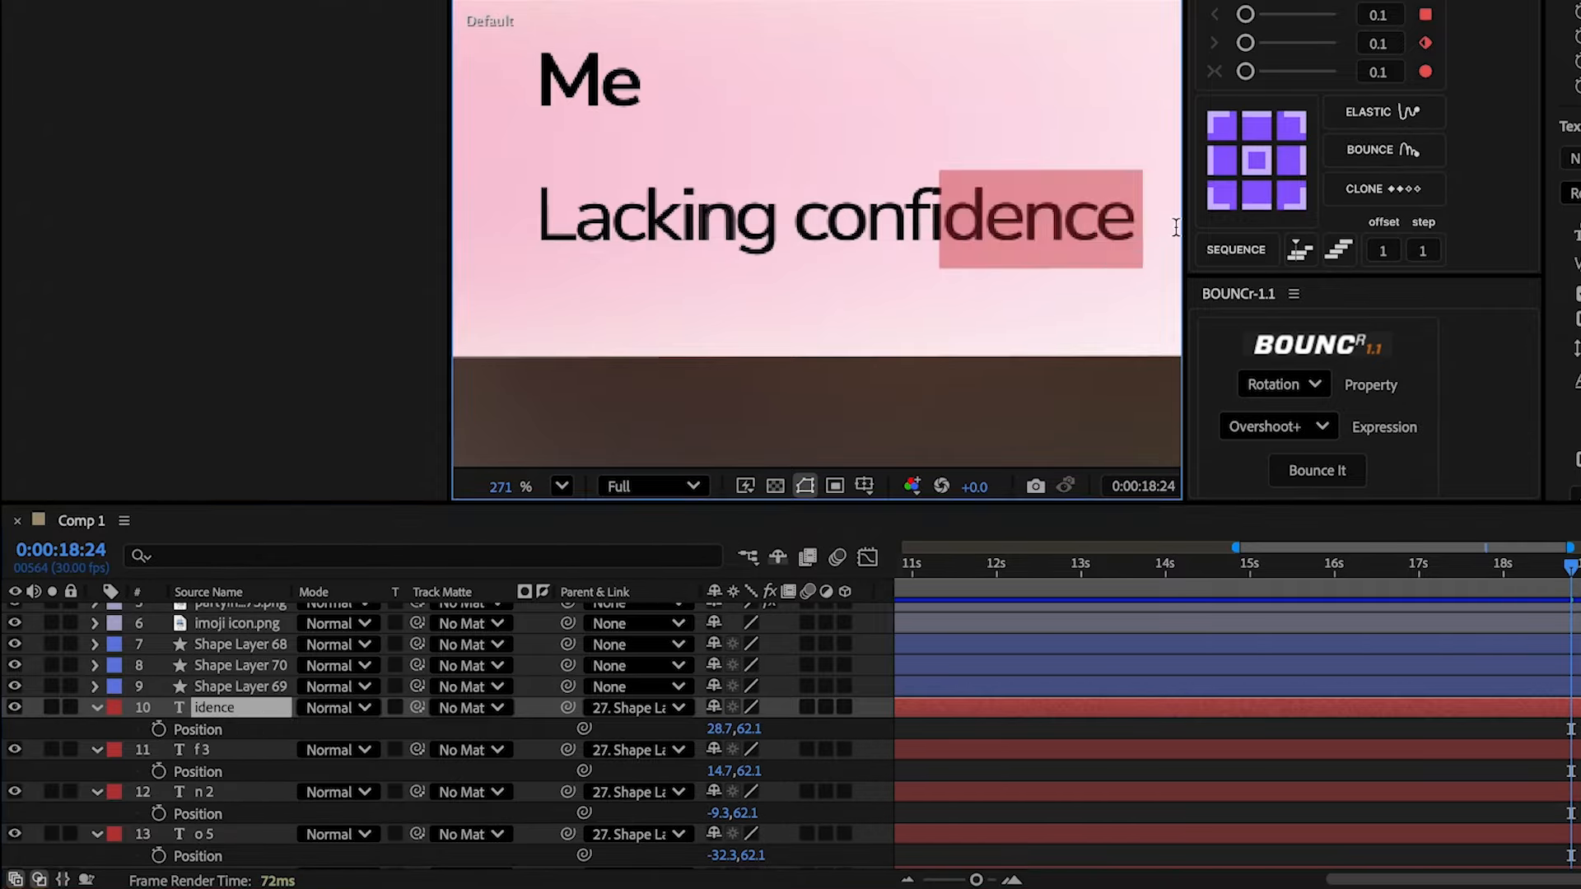
pyautogui.hotkey('ctrl', 'x')
pyautogui.press('p')
pyautogui.moveTo(715, 729); pyautogui.dragTo(725, 730)
# - Reduce the "dence" layer to "d" and put "ence" on a duplicate layer at X position 59.7
pyautogui.moveTo(984, 233); pyautogui.dragTo(1236, 225)
pyautogui.hotkey('ctrl', 'x')
pyautogui.hotkey('ctrl', 'd')
pyautogui.doubleClick(231, 710)
pyautogui.hotkey('ctrl', 'v')
pyautogui.press('p')
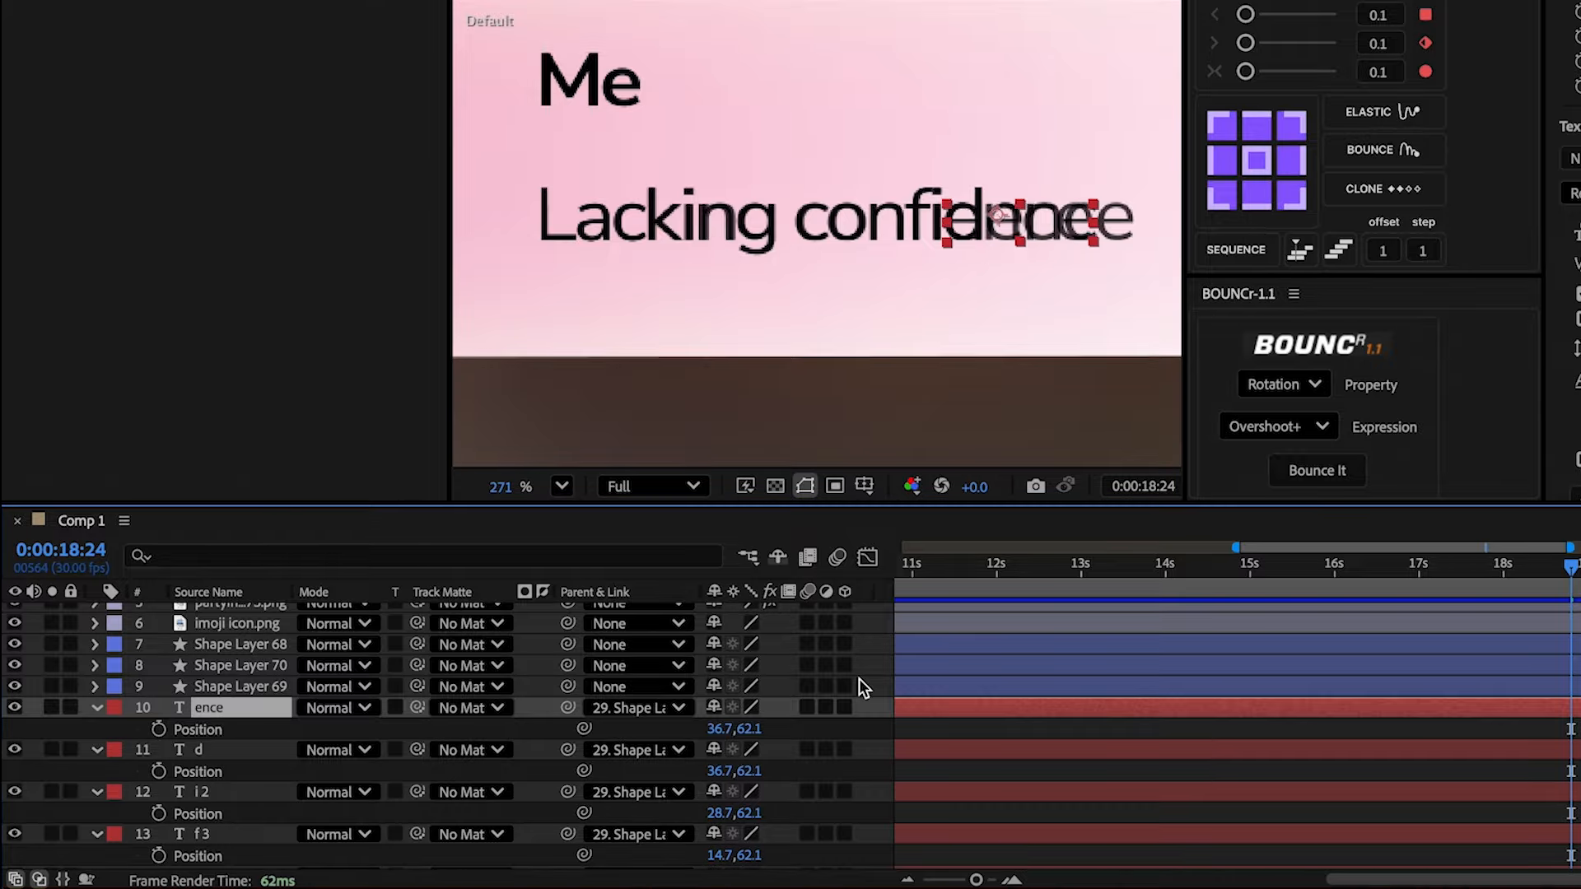
# - Reduce the "ence" layer to "e" and put "nce" on a duplicate layer at X position 82.7
pyautogui.moveTo(1022, 217); pyautogui.dragTo(1218, 224)
pyautogui.hotkey('ctrl', 'x')
pyautogui.hotkey('ctrl', 'd')
pyautogui.doubleClick(249, 711)
pyautogui.hotkey('ctrl', 'v')
pyautogui.press('p')
pyautogui.moveTo(732, 729); pyautogui.dragTo(751, 726)
# - Split the "nce" layer into single-letter layers, placing "c" at X position 108.7 and the last "e" beside it
pyautogui.moveTo(1061, 227); pyautogui.dragTo(1253, 227)
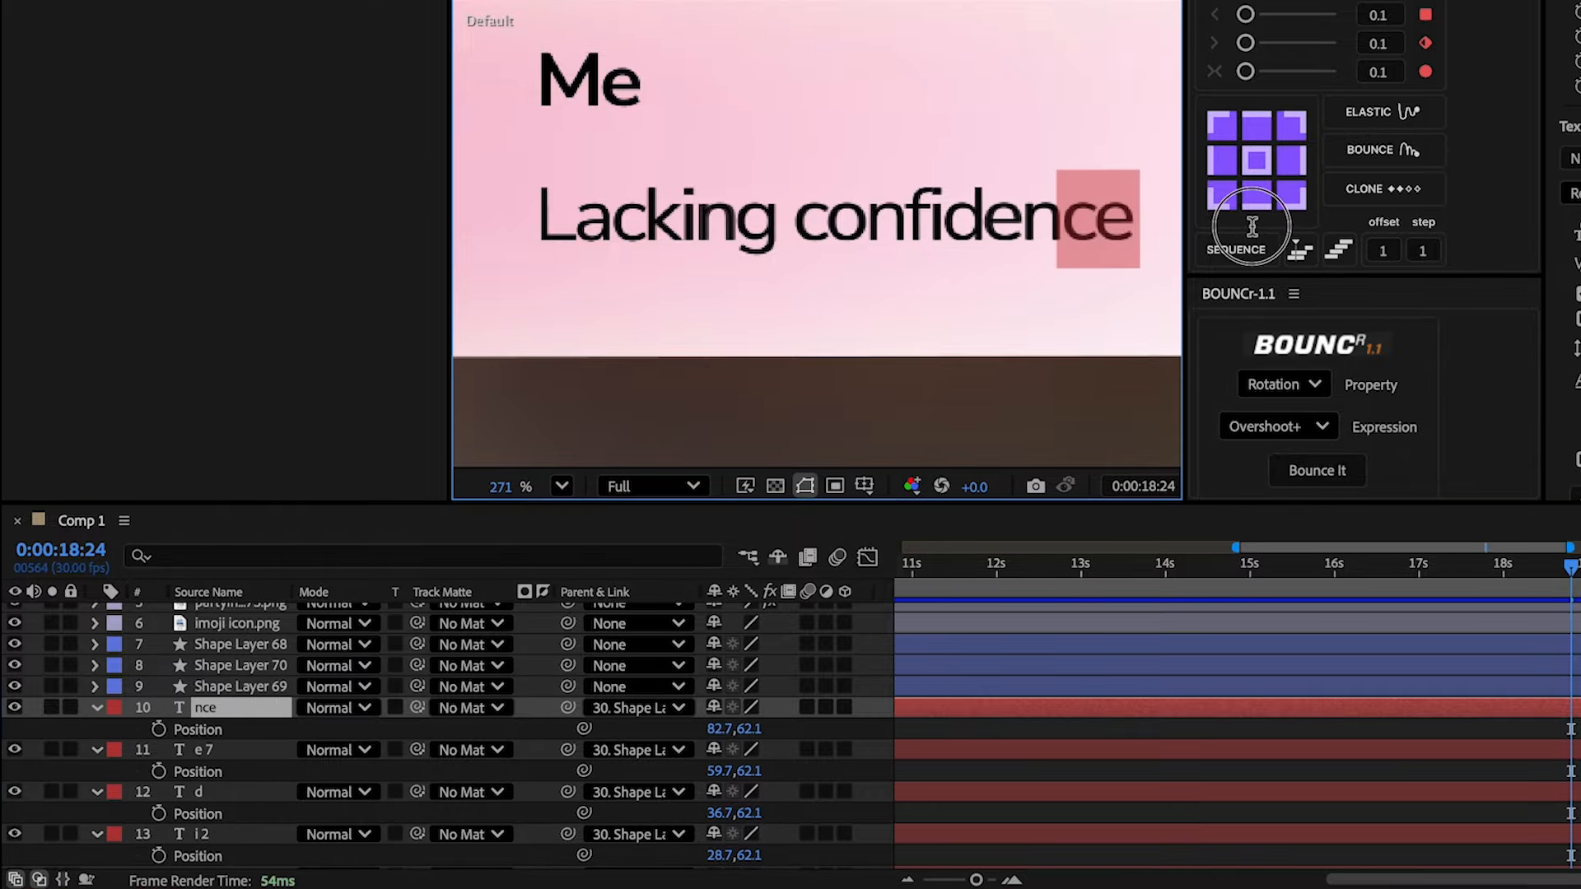
pyautogui.press('p')
pyautogui.moveTo(1096, 228); pyautogui.dragTo(1235, 228)
pyautogui.hotkey('ctrl', 'x')
pyautogui.hotkey('ctrl', 'd')
pyautogui.doubleClick(206, 706)
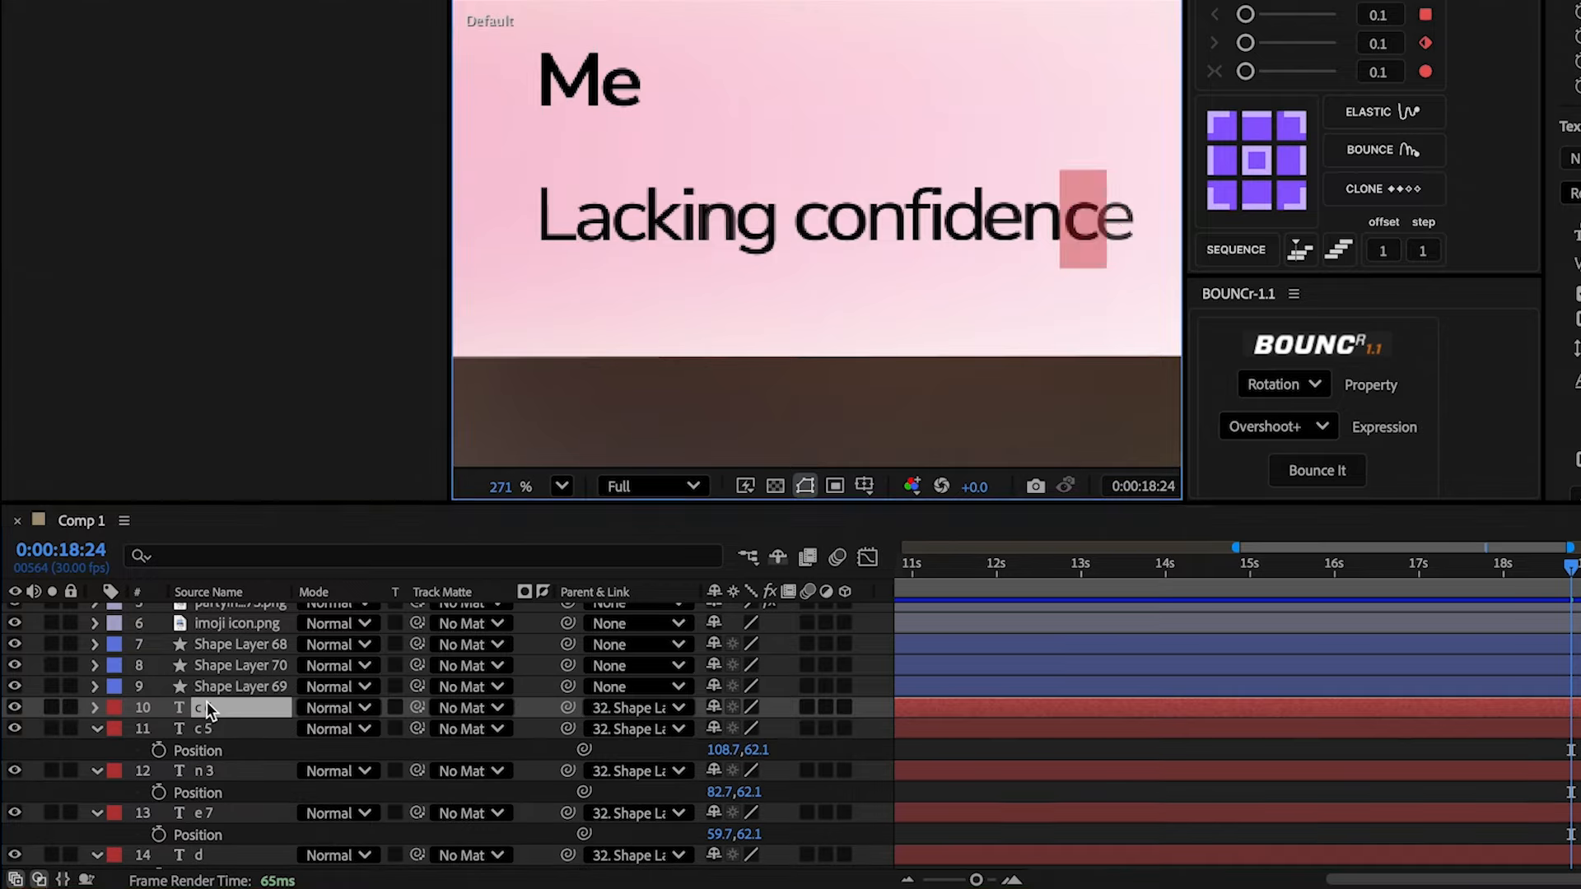
pyautogui.hotkey('ctrl', 'v')
pyautogui.press('p')
pyautogui.moveTo(724, 729); pyautogui.dragTo(738, 729)
pyautogui.click(1083, 722)
pyautogui.scroll(-8, 1194, 692)
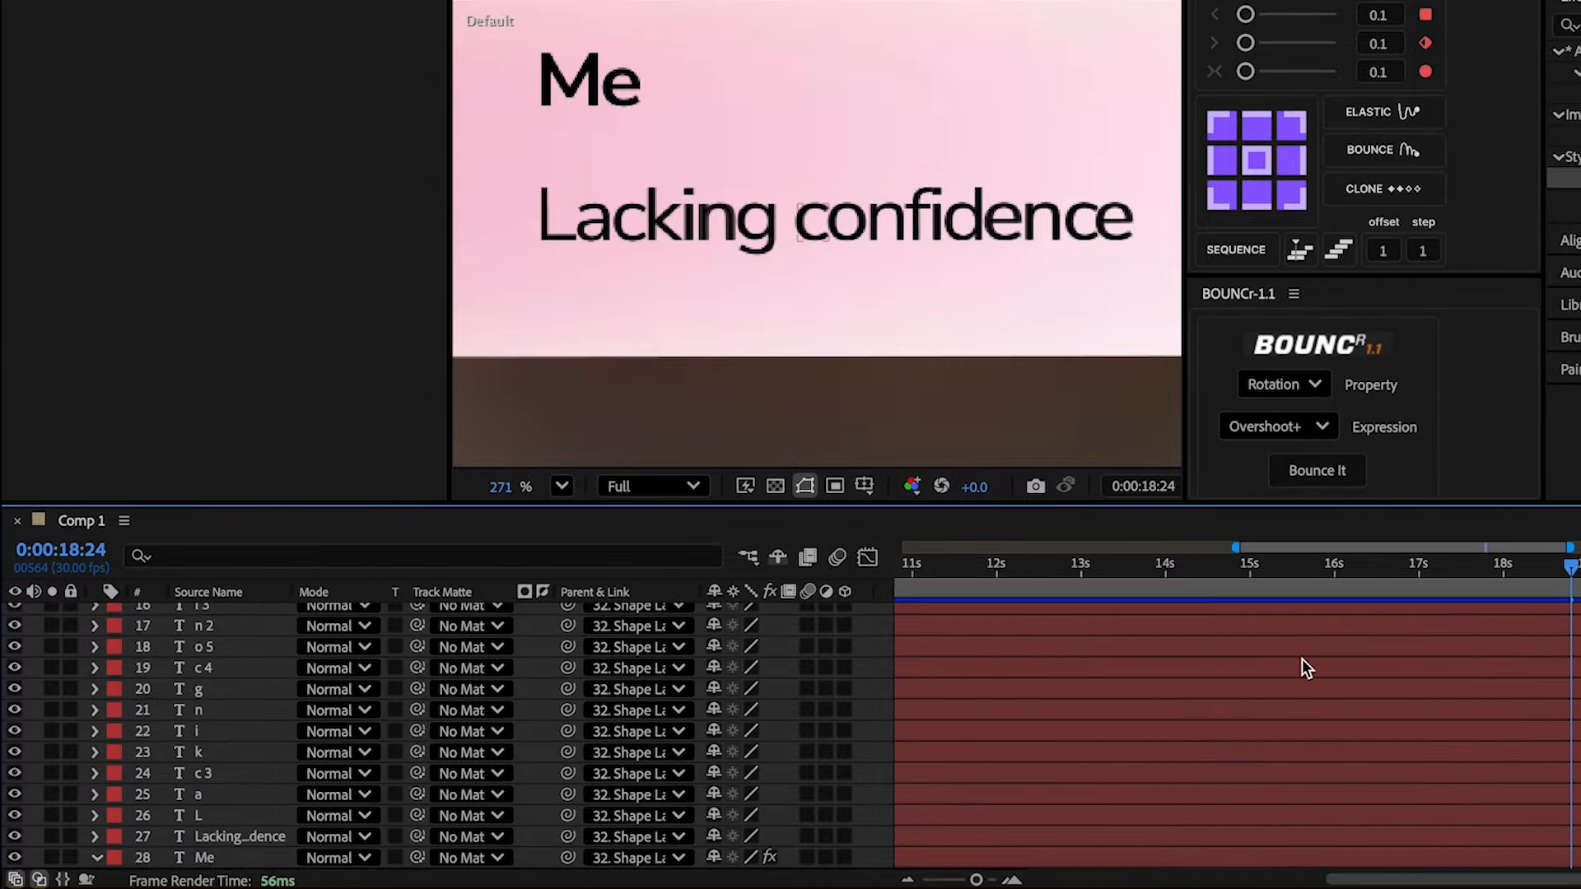
# - Delete the original full "Lacking confidence" text layer beneath the single-letter layers
pyautogui.click(1494, 730)
pyautogui.click(1489, 722)
pyautogui.press('Delete')
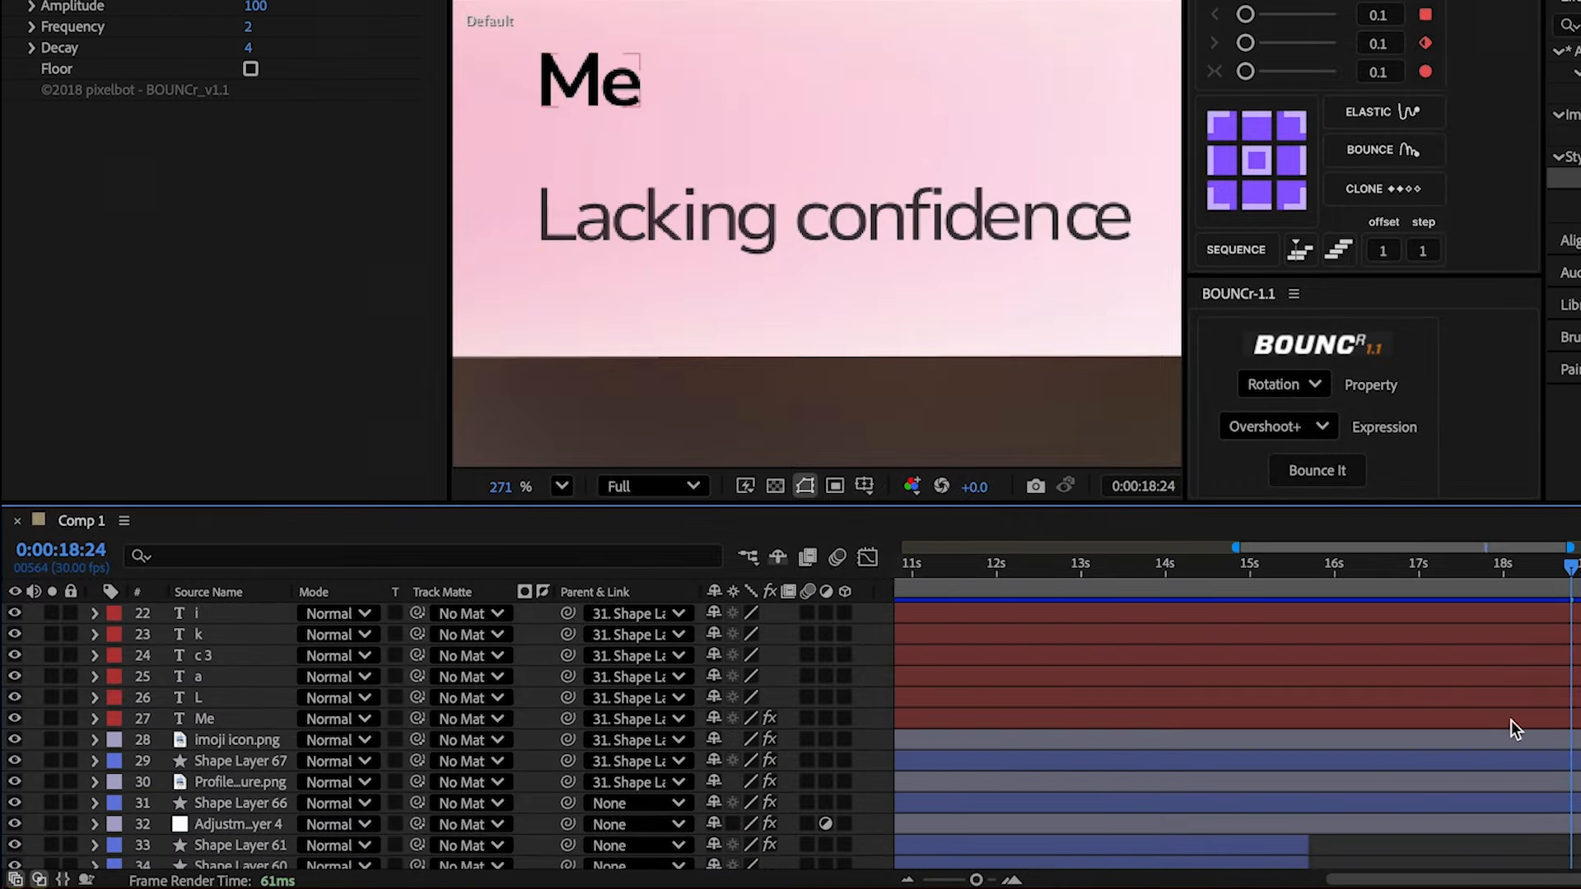
# - Trim the start of all the "Lacking confidence" letter layers to 0:00:18:17
pyautogui.moveTo(1568, 567); pyautogui.dragTo(1551, 583)
pyautogui.click(1373, 696)
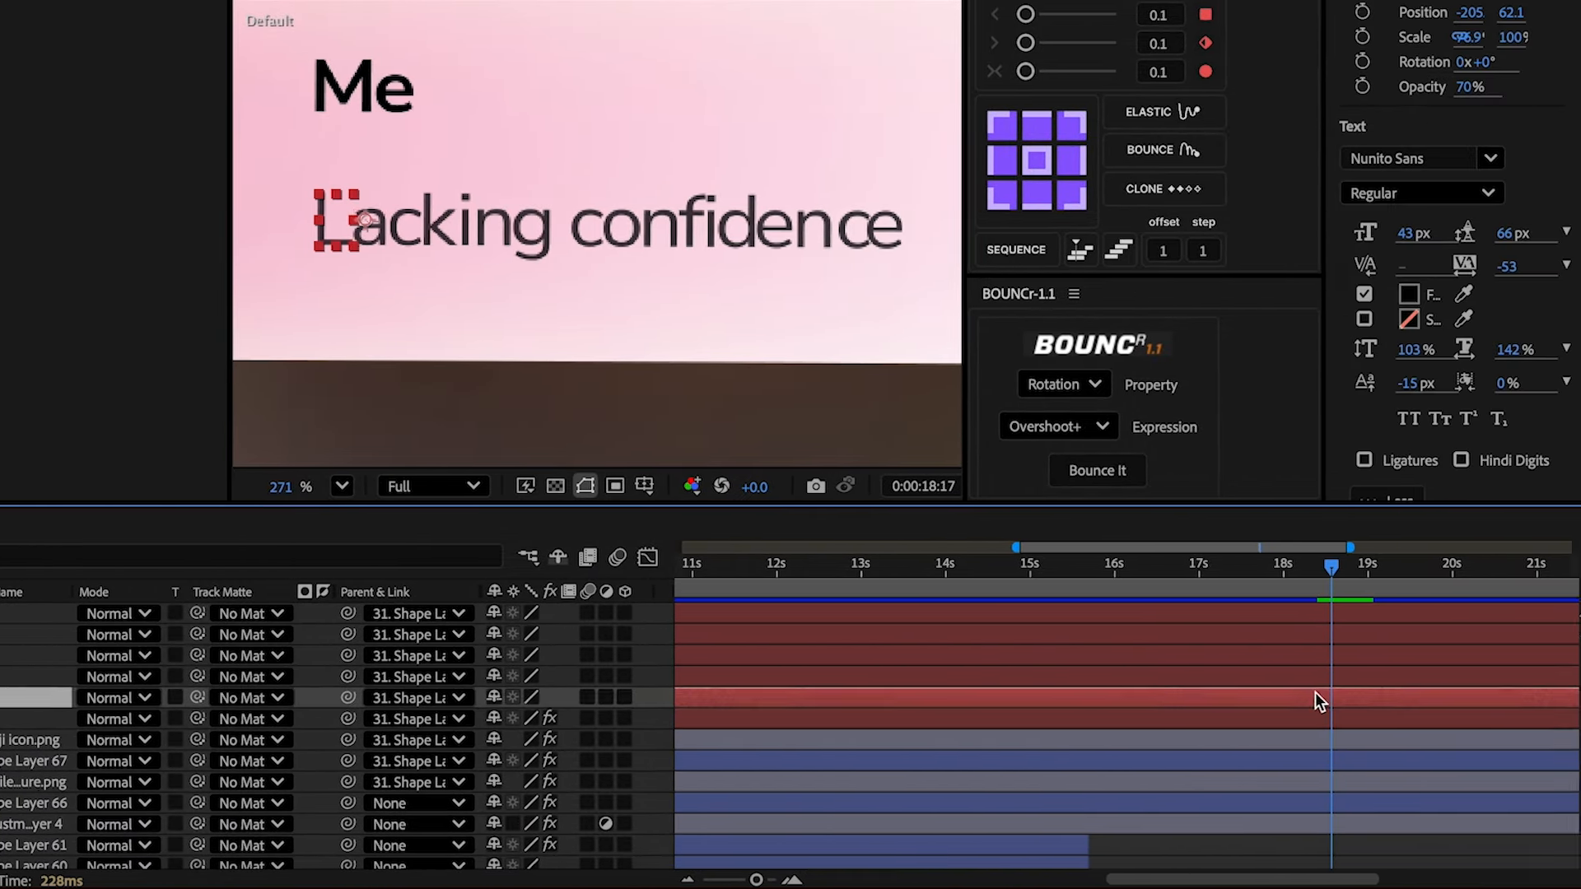
pyautogui.scroll(3, 1380, 684)
pyautogui.keyDown('shift'); pyautogui.click(1317, 684); pyautogui.keyUp('shift')
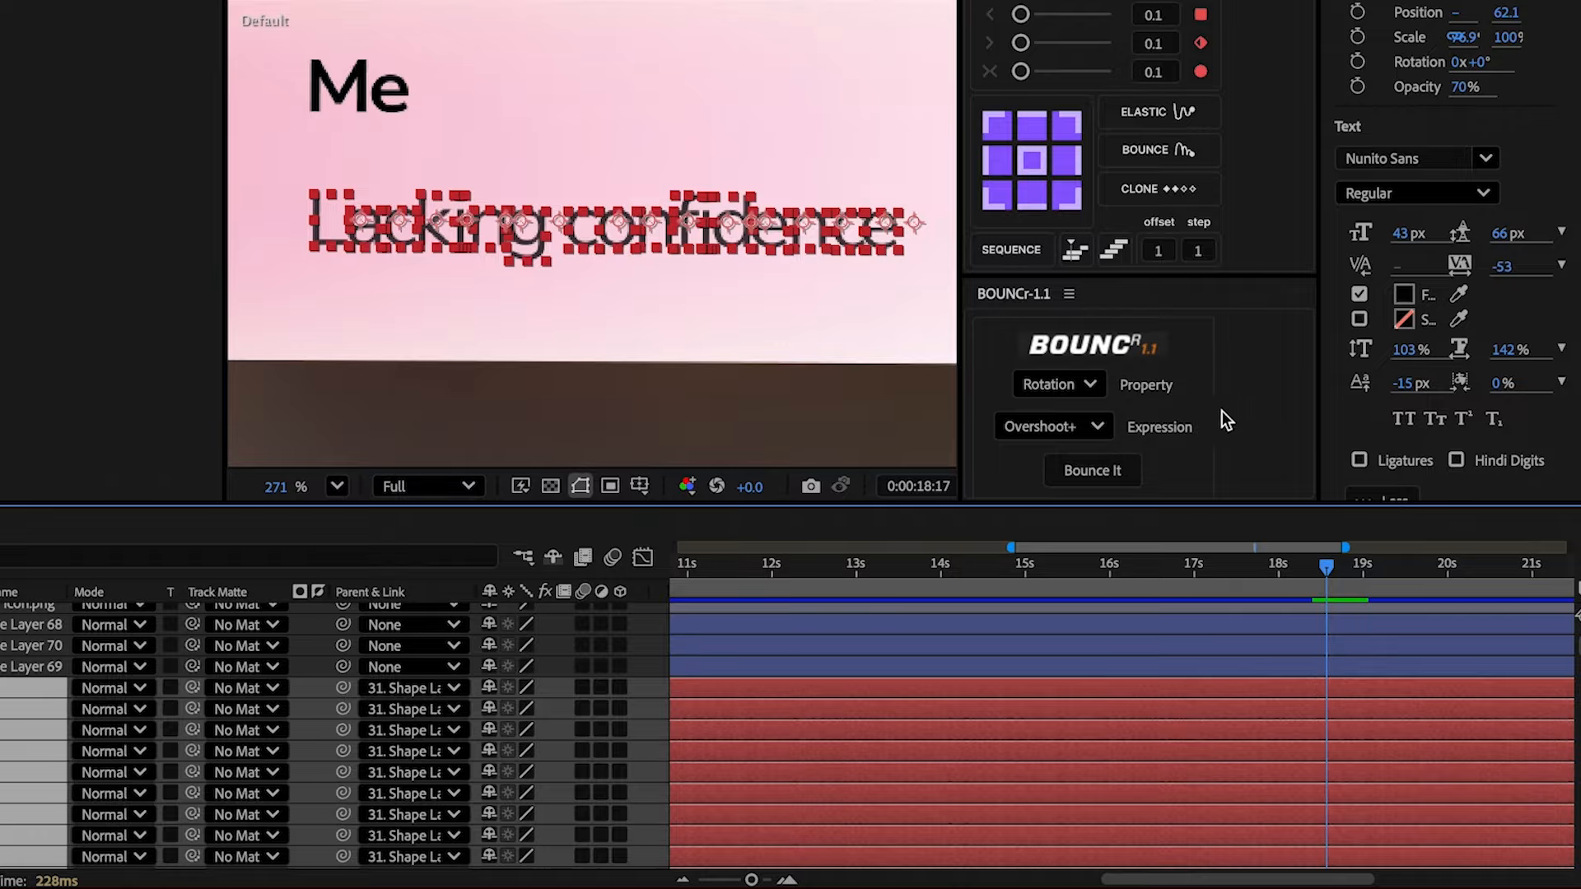
pyautogui.click(1090, 257)
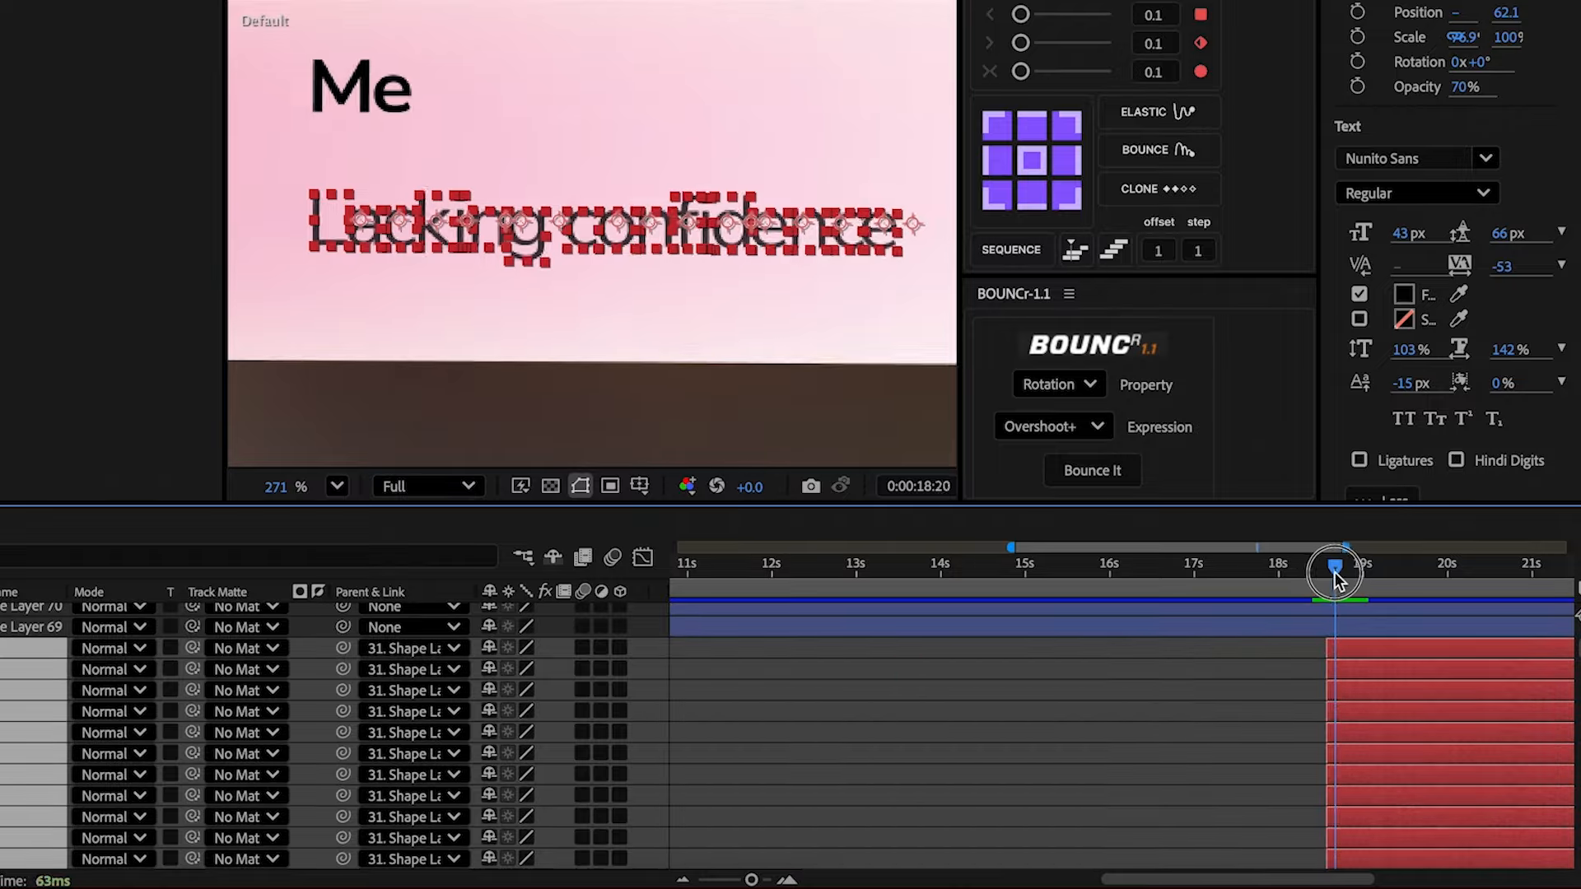
# - Add Position, Scale and Rotation keyframes to all the letter layers at 0:00:18:23
pyautogui.moveTo(1336, 571); pyautogui.dragTo(1343, 573)
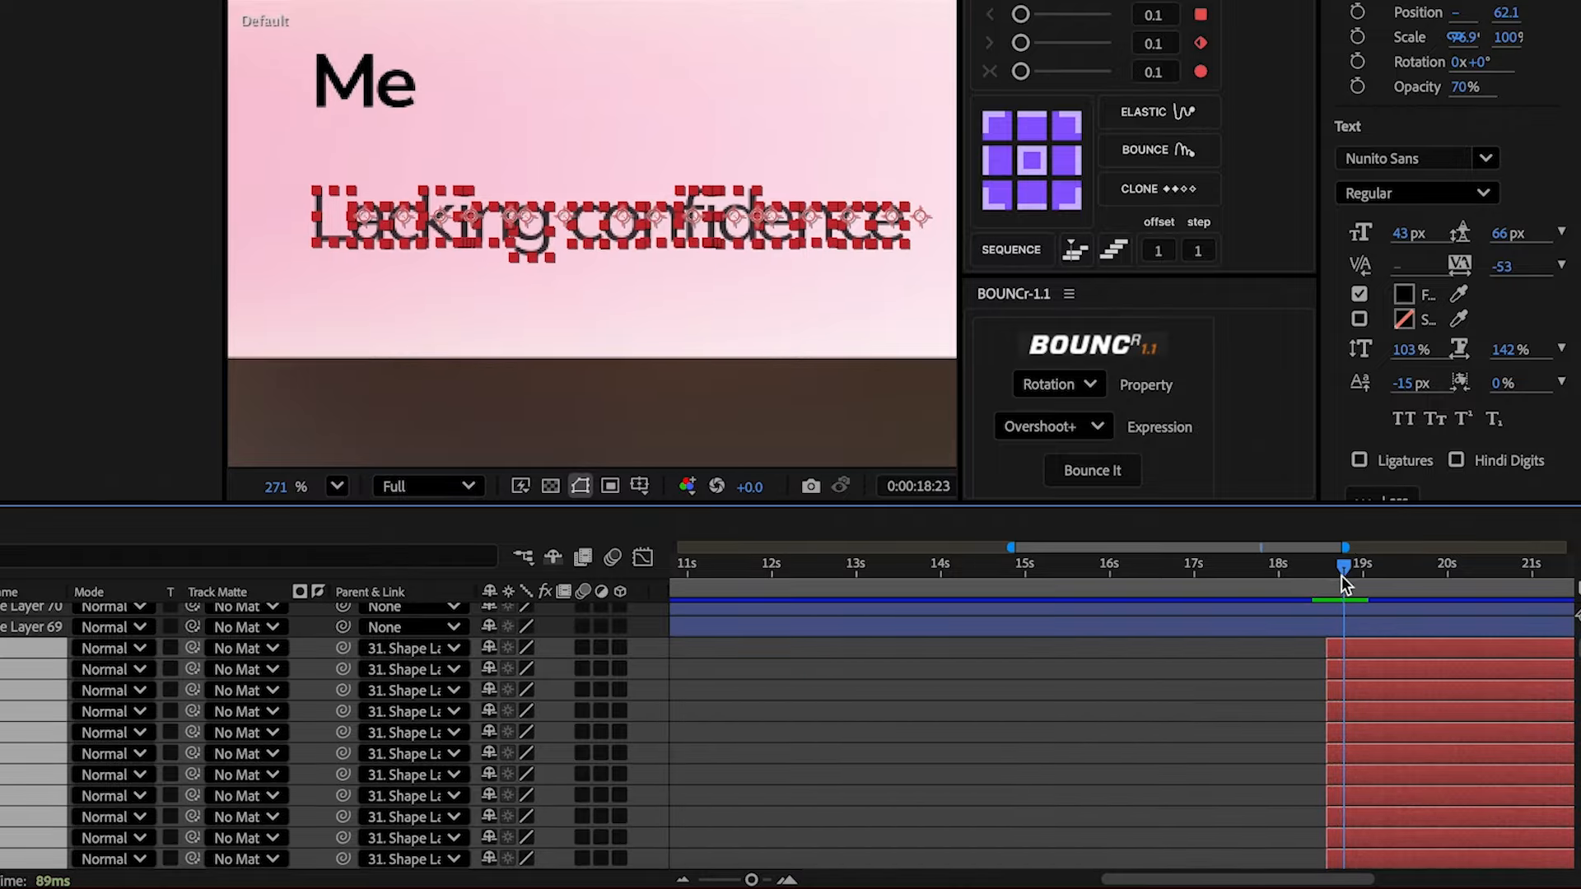
pyautogui.press('p')
pyautogui.click(136, 677)
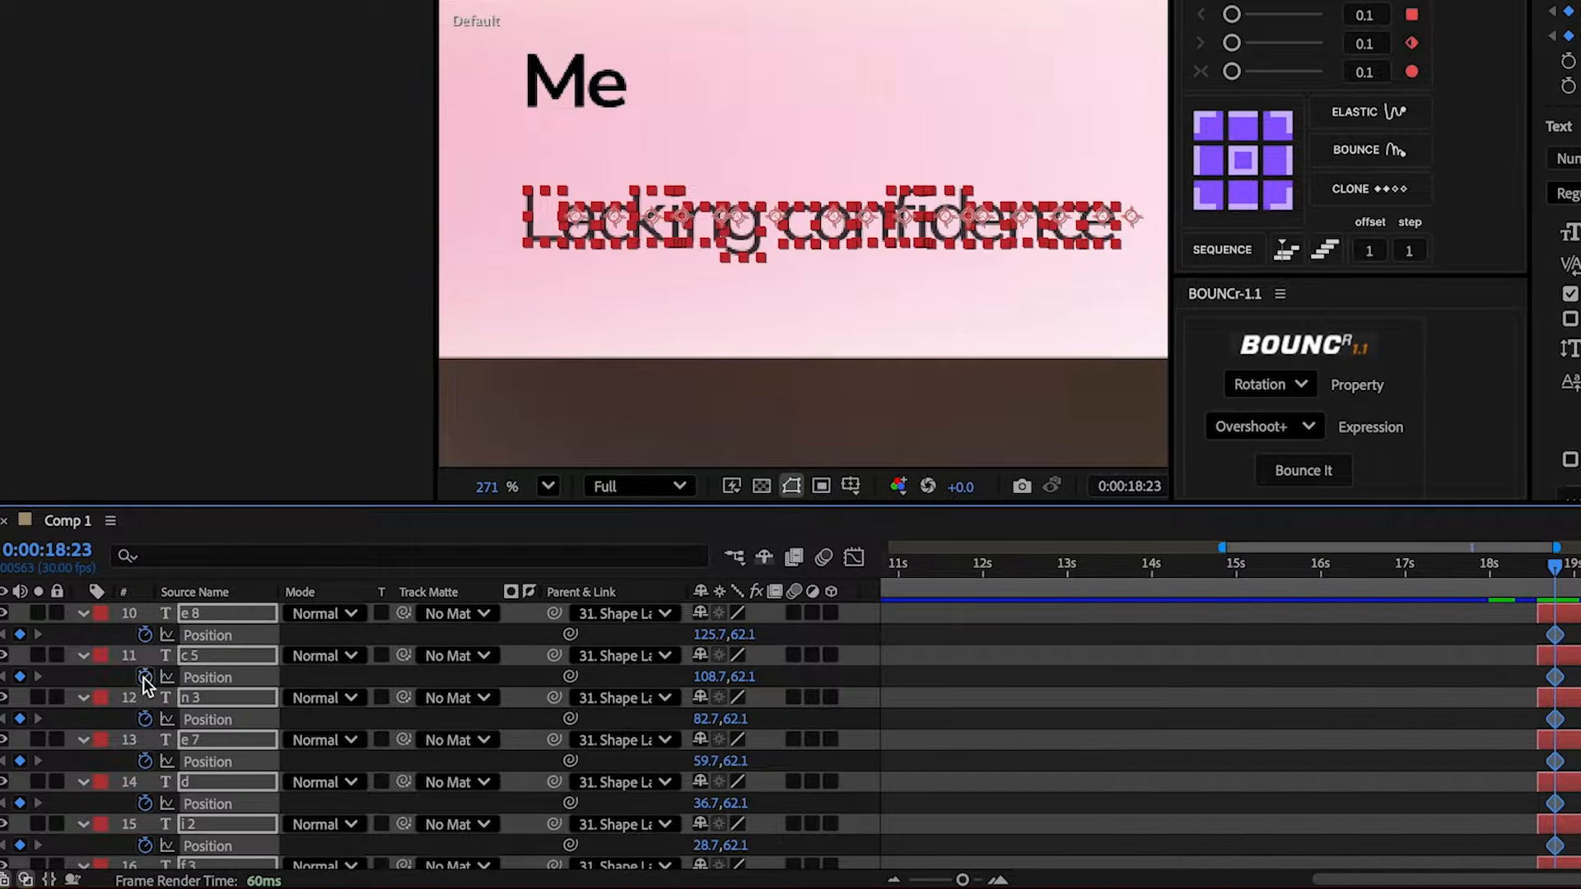
pyautogui.press('r')
pyautogui.click(136, 676)
pyautogui.press('u')
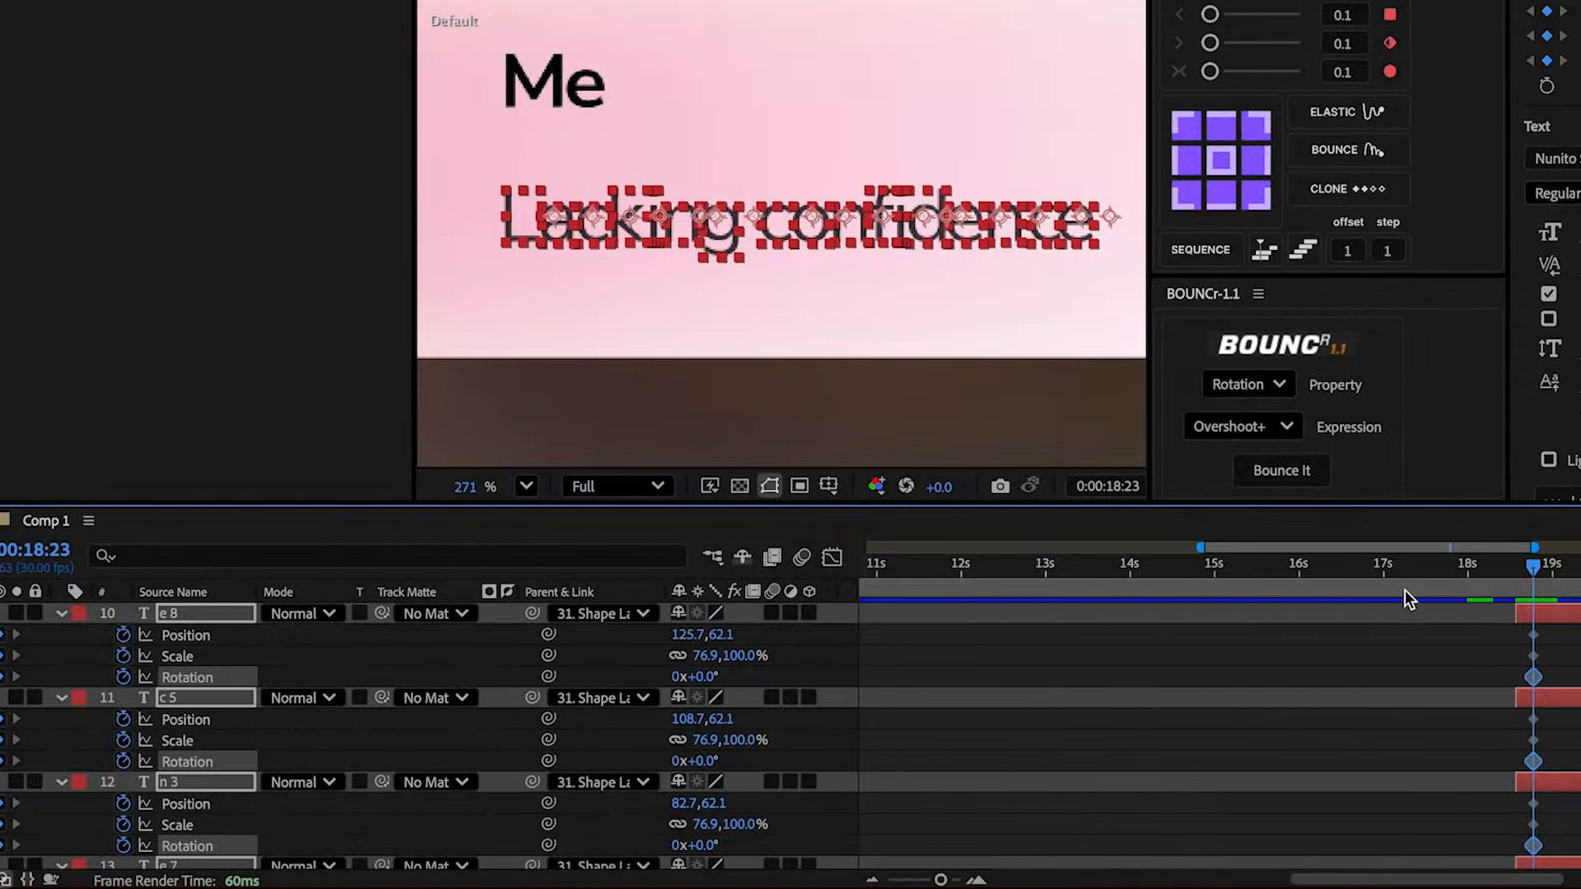
# - At 0:00:18:17, shift all the letters right and down together, putting the last "e" at position 259.7, 134.1
pyautogui.moveTo(1556, 568); pyautogui.dragTo(1543, 582)
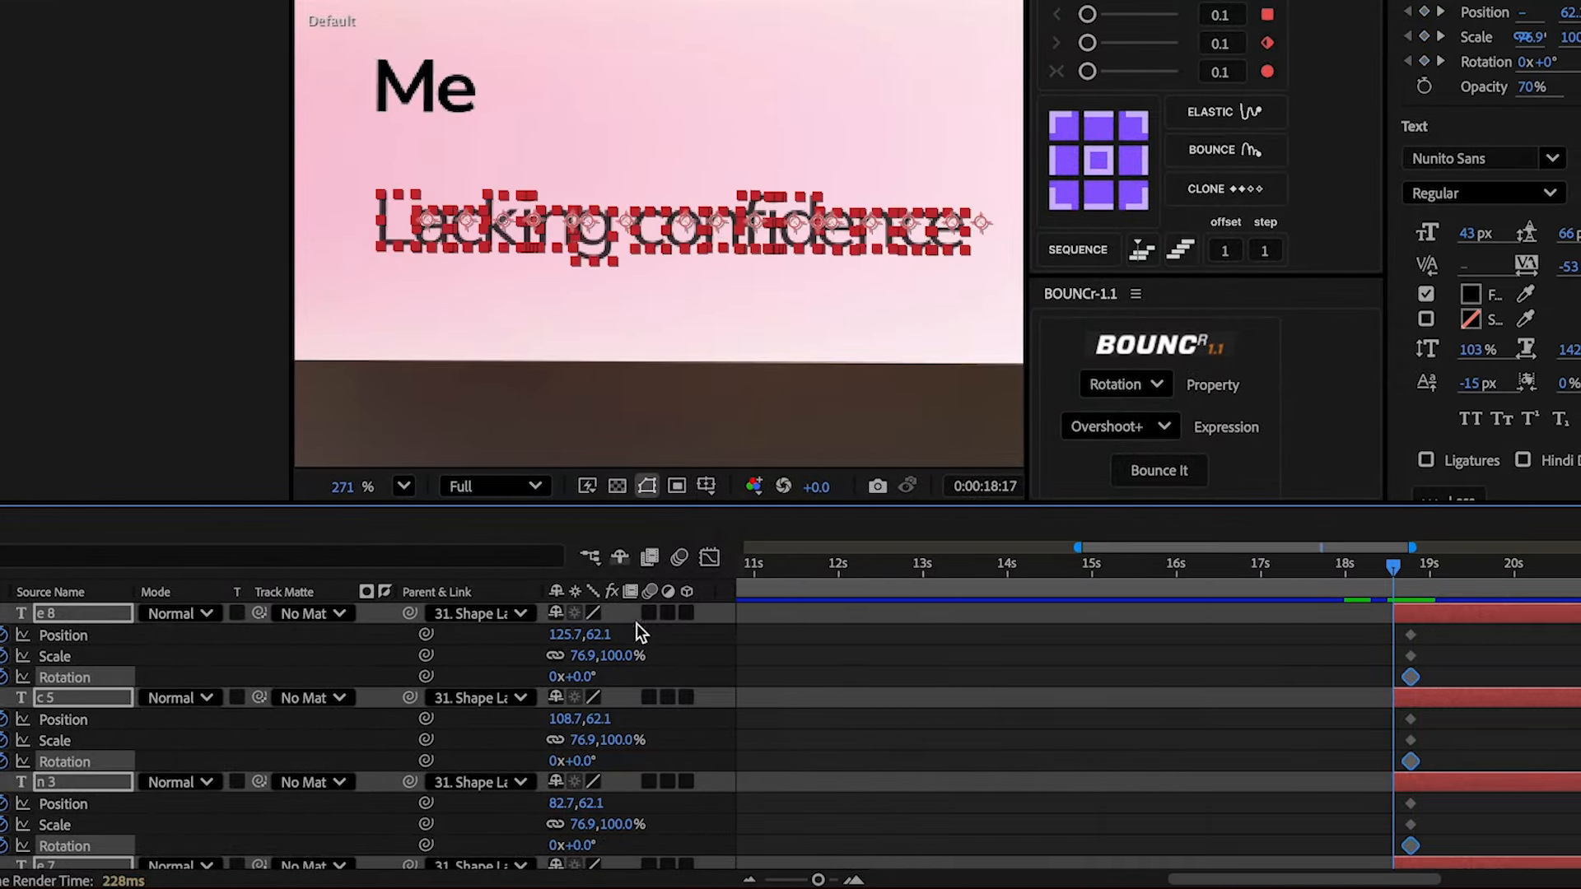
pyautogui.moveTo(575, 634); pyautogui.dragTo(745, 634)
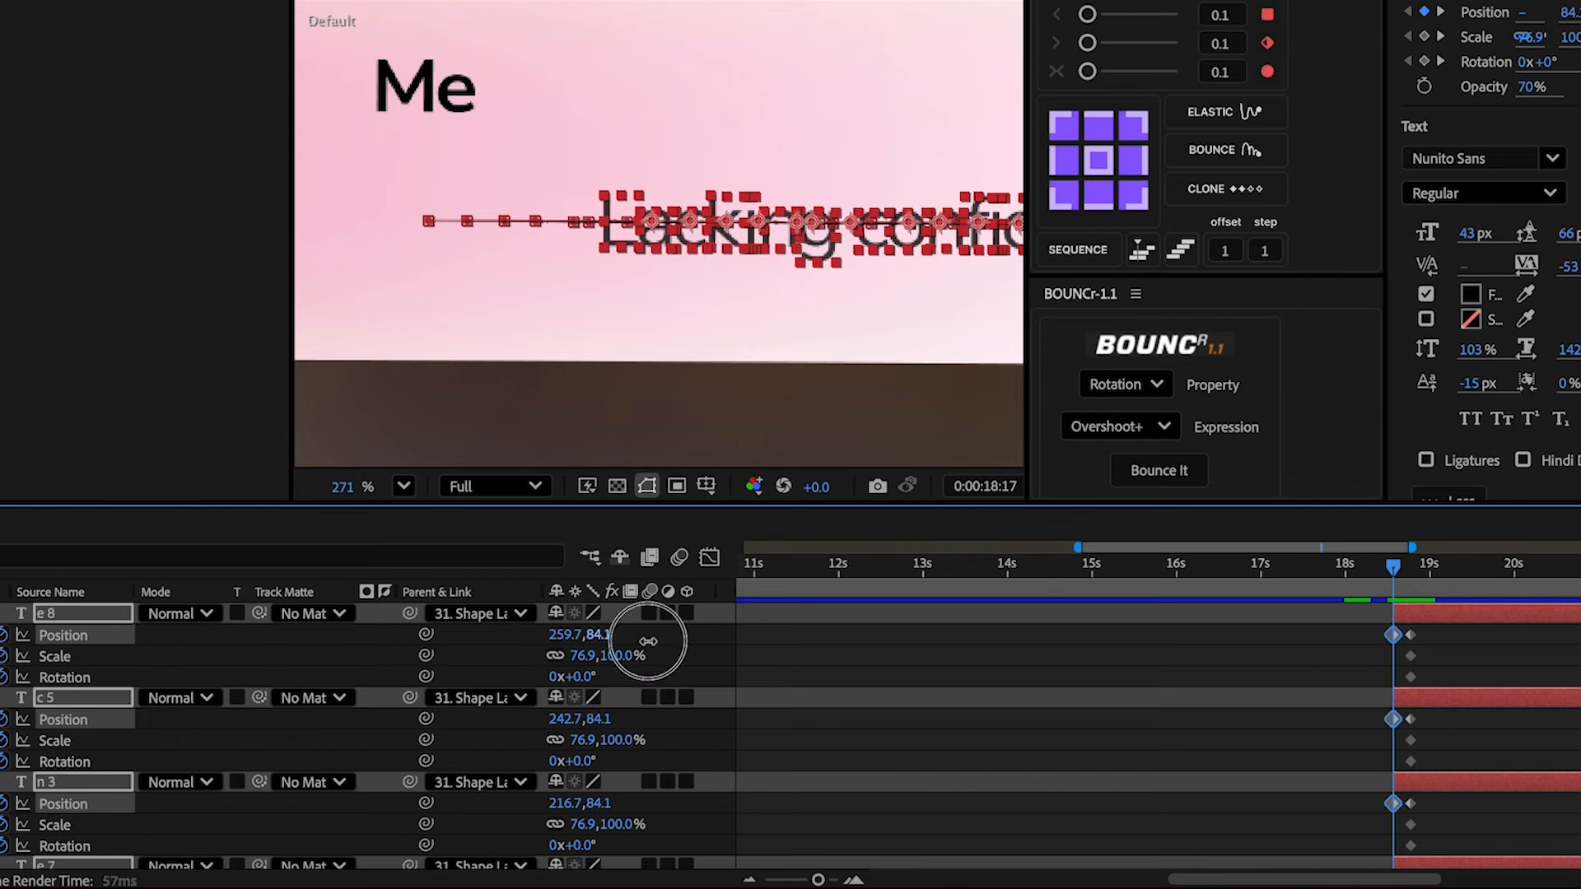
pyautogui.moveTo(648, 641); pyautogui.dragTo(681, 642)
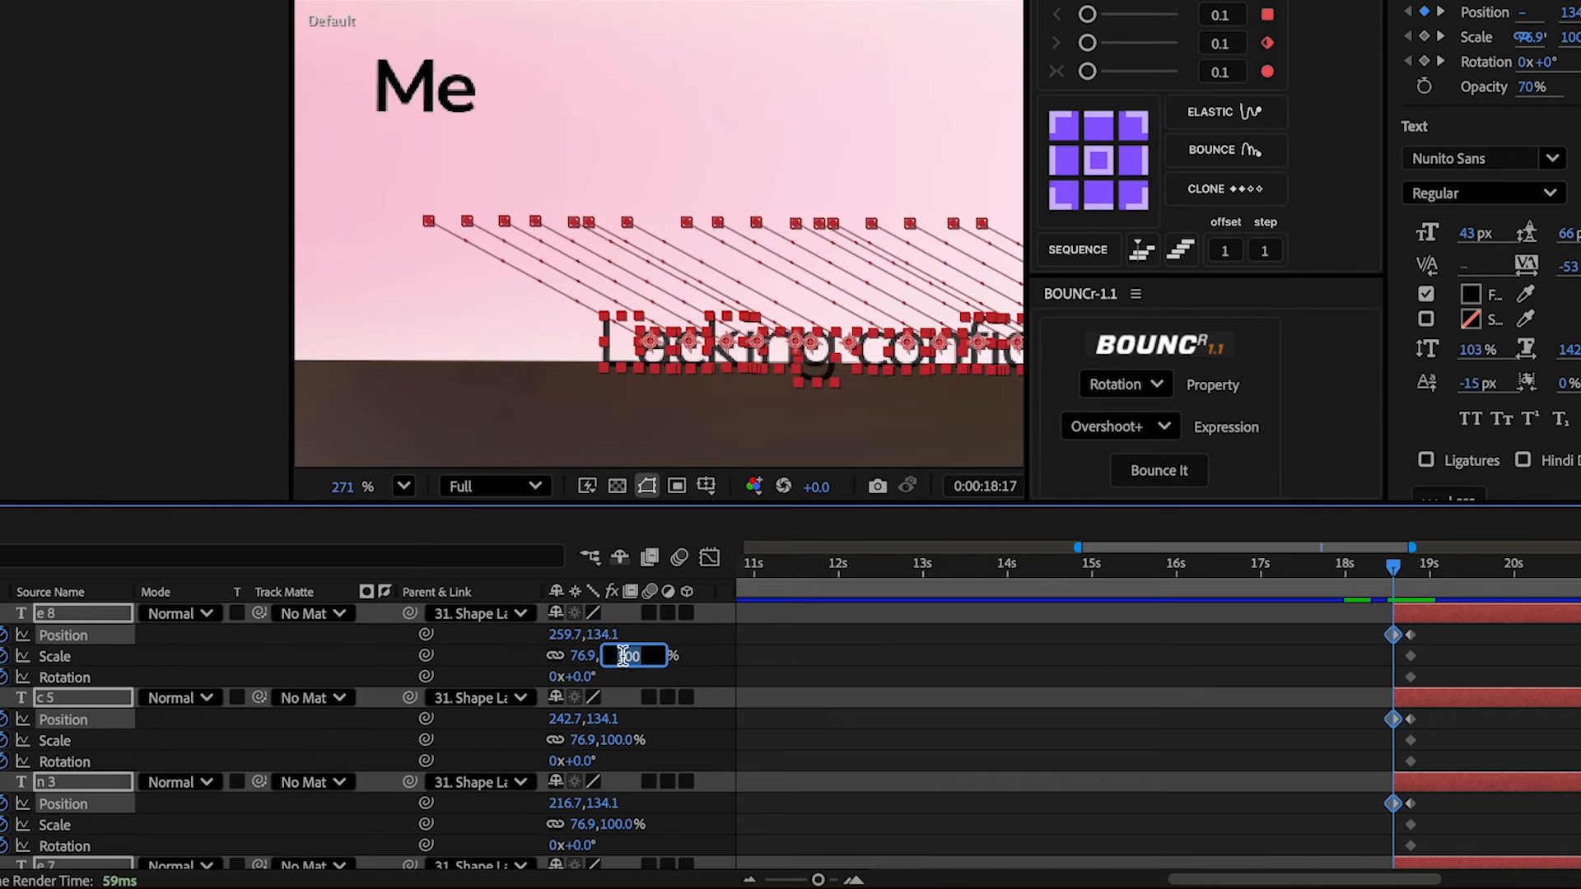
# - Set the Scale to 0% and the Rotation to 60° for all the letters at 0:00:18:17
pyautogui.write('0')
pyautogui.press('Return')
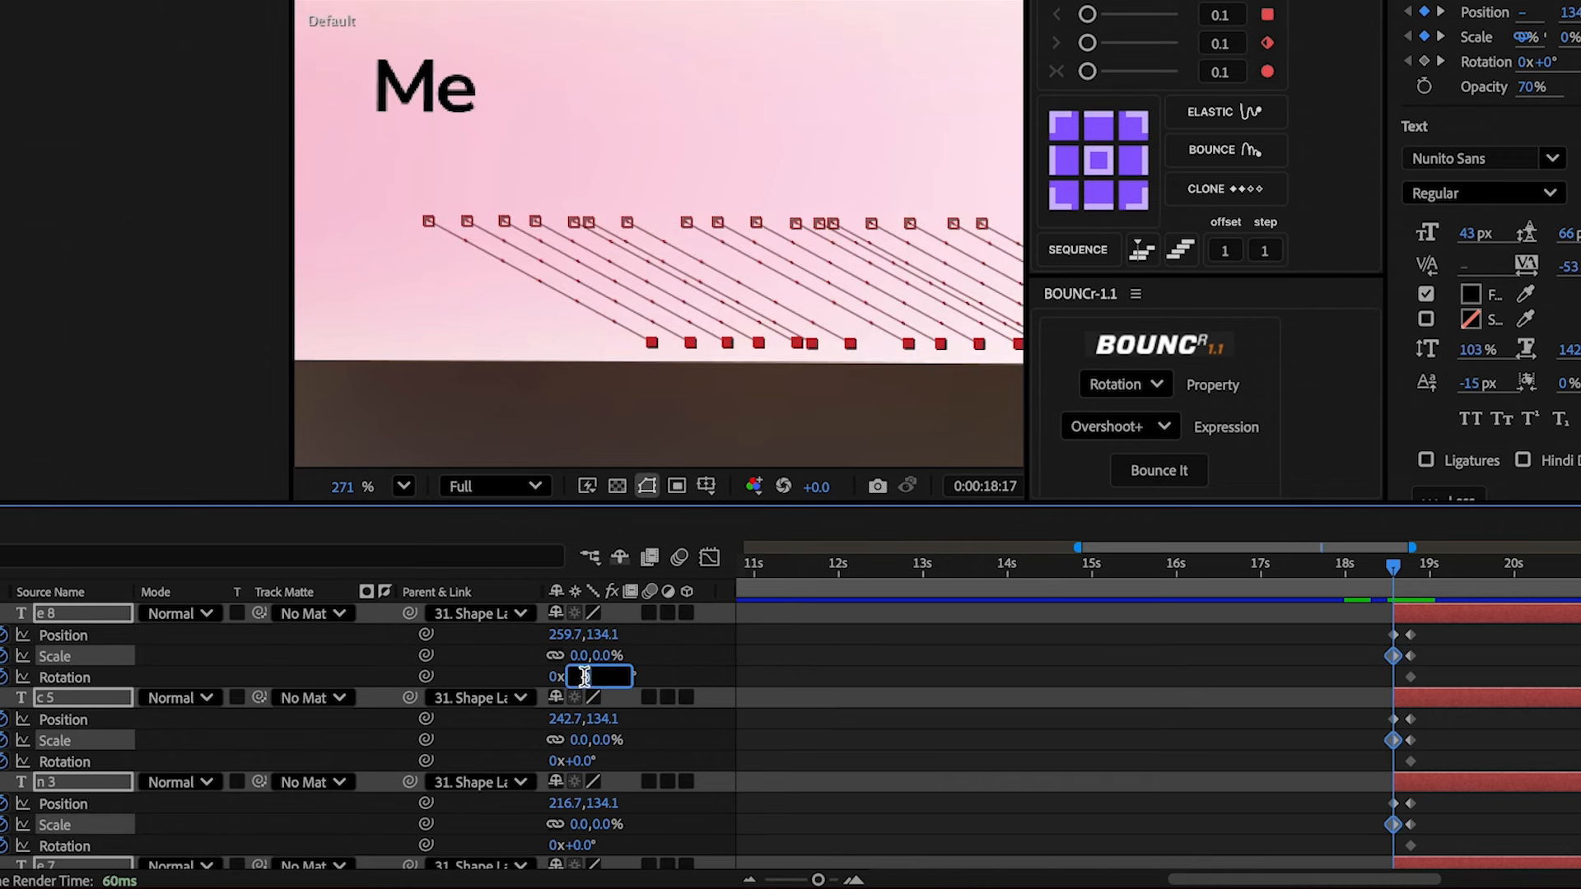
pyautogui.press('Return')
# - Apply the BOUNCr Overshoot+ expression to the Scale keyframes of all the letter layers
pyautogui.press('s')
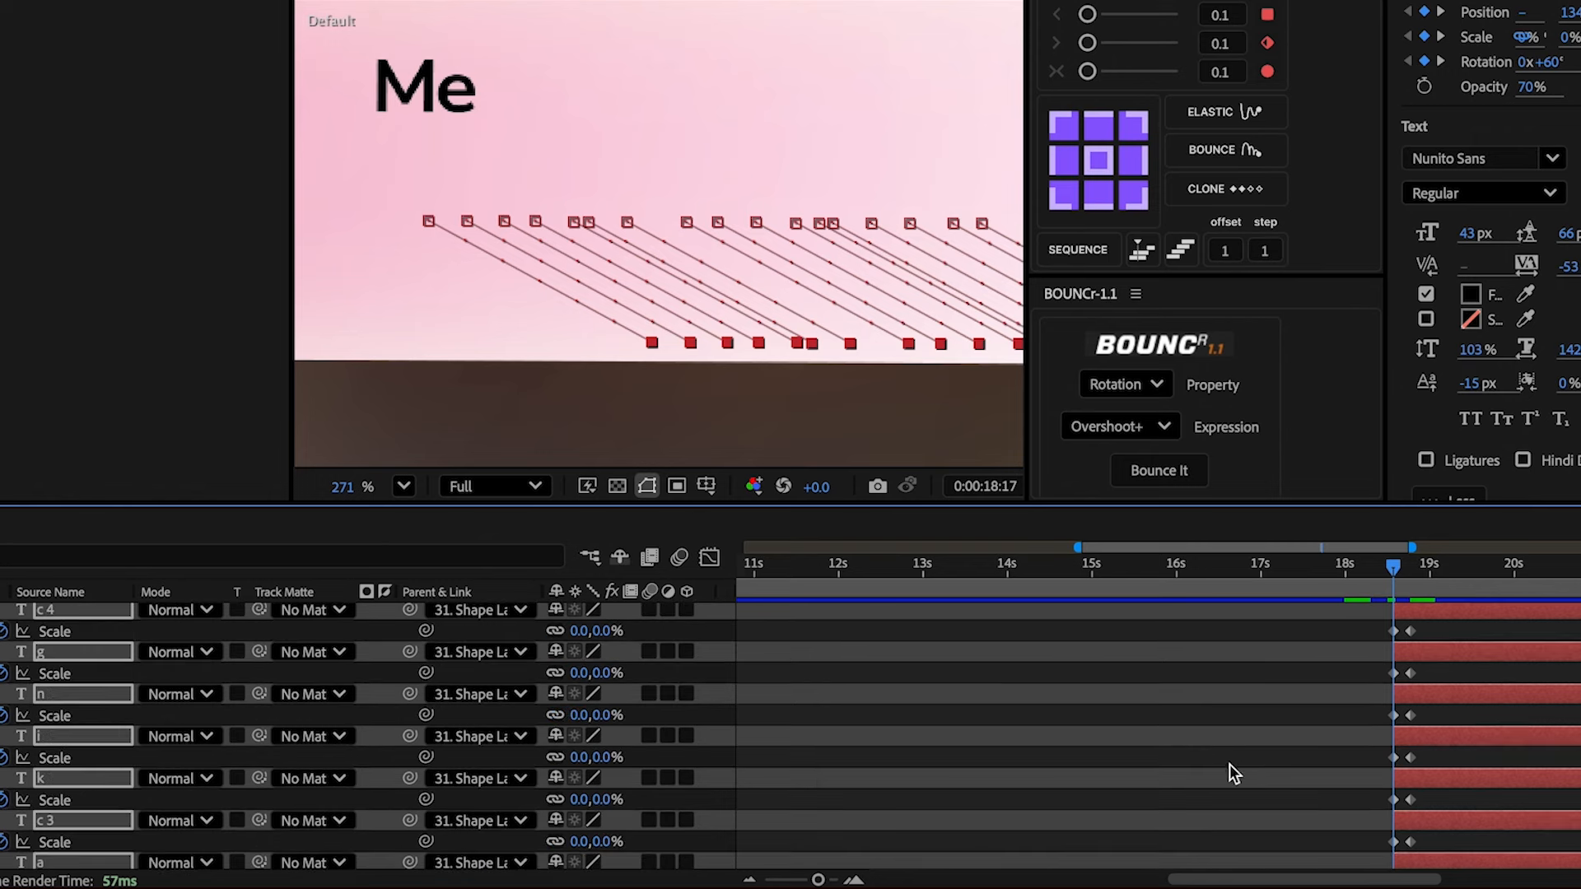
pyautogui.scroll(-10, 1229, 764)
pyautogui.moveTo(1328, 735); pyautogui.dragTo(1387, 550)
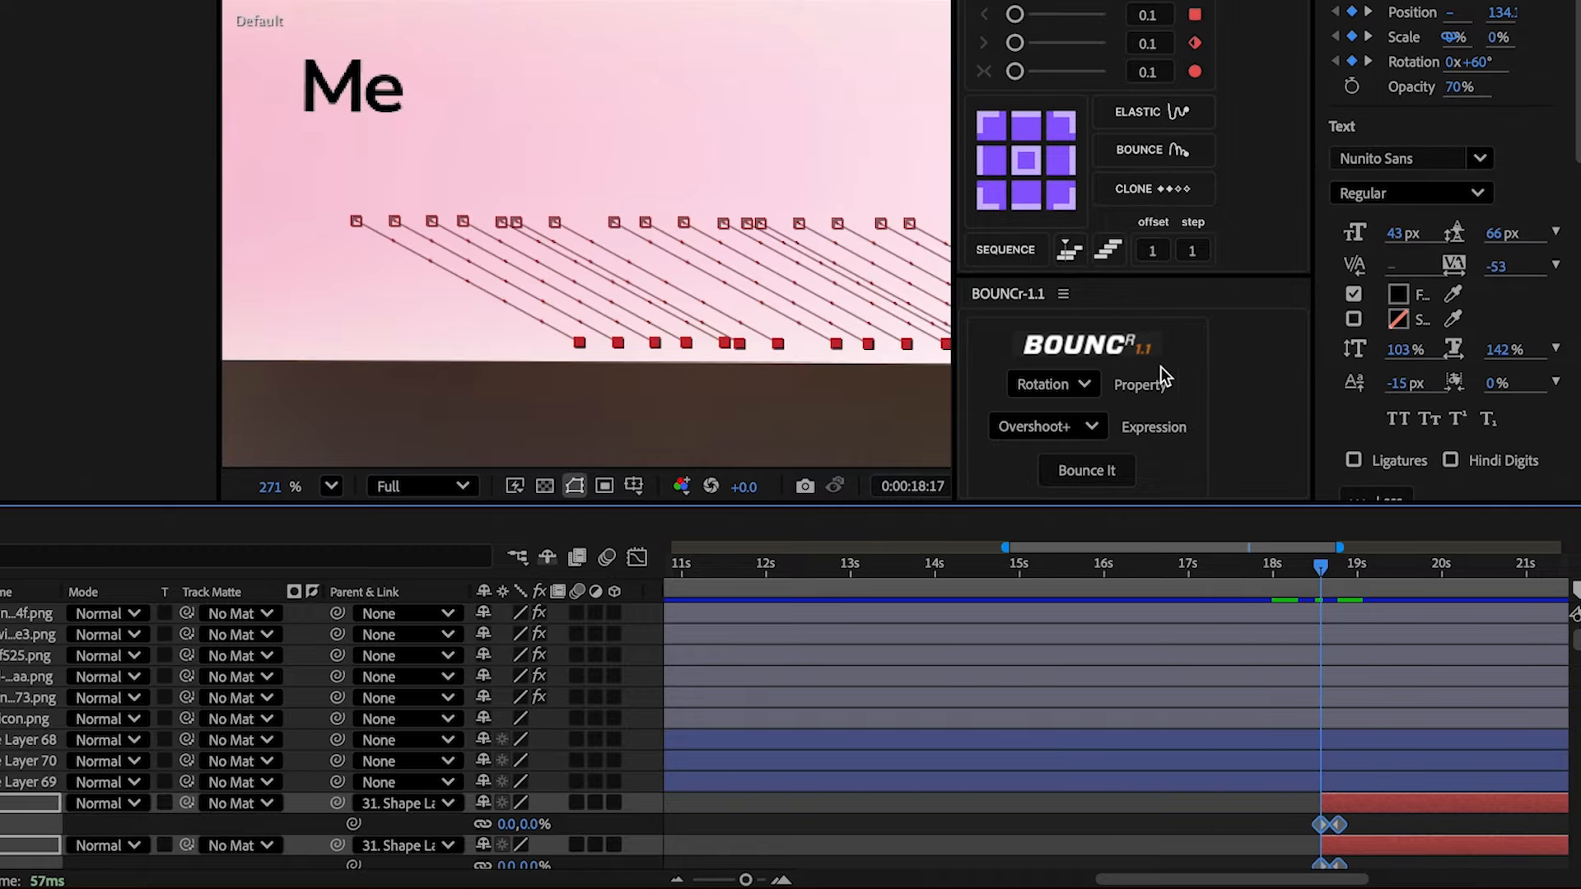
pyautogui.click(1081, 387)
pyautogui.click(1057, 441)
pyautogui.click(1076, 463)
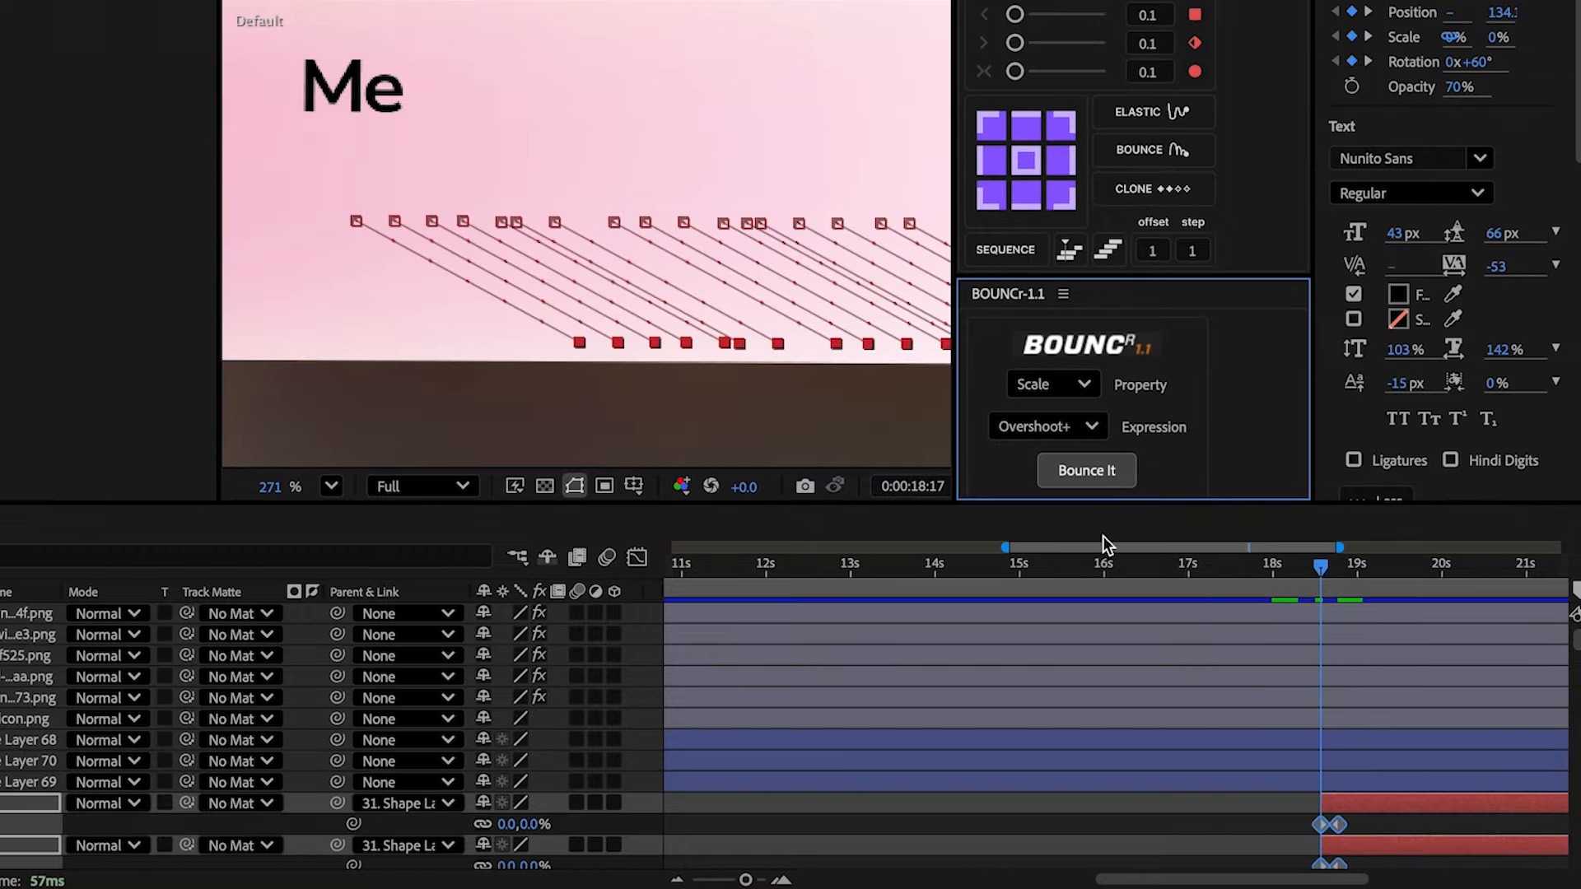
# - Apply the BOUNCr Overshoot+ expression to the Rotation and Position keyframes of all the letter layers
pyautogui.press('r')
pyautogui.scroll(-10, 1235, 782)
pyautogui.moveTo(1276, 819); pyautogui.dragTo(1367, 605)
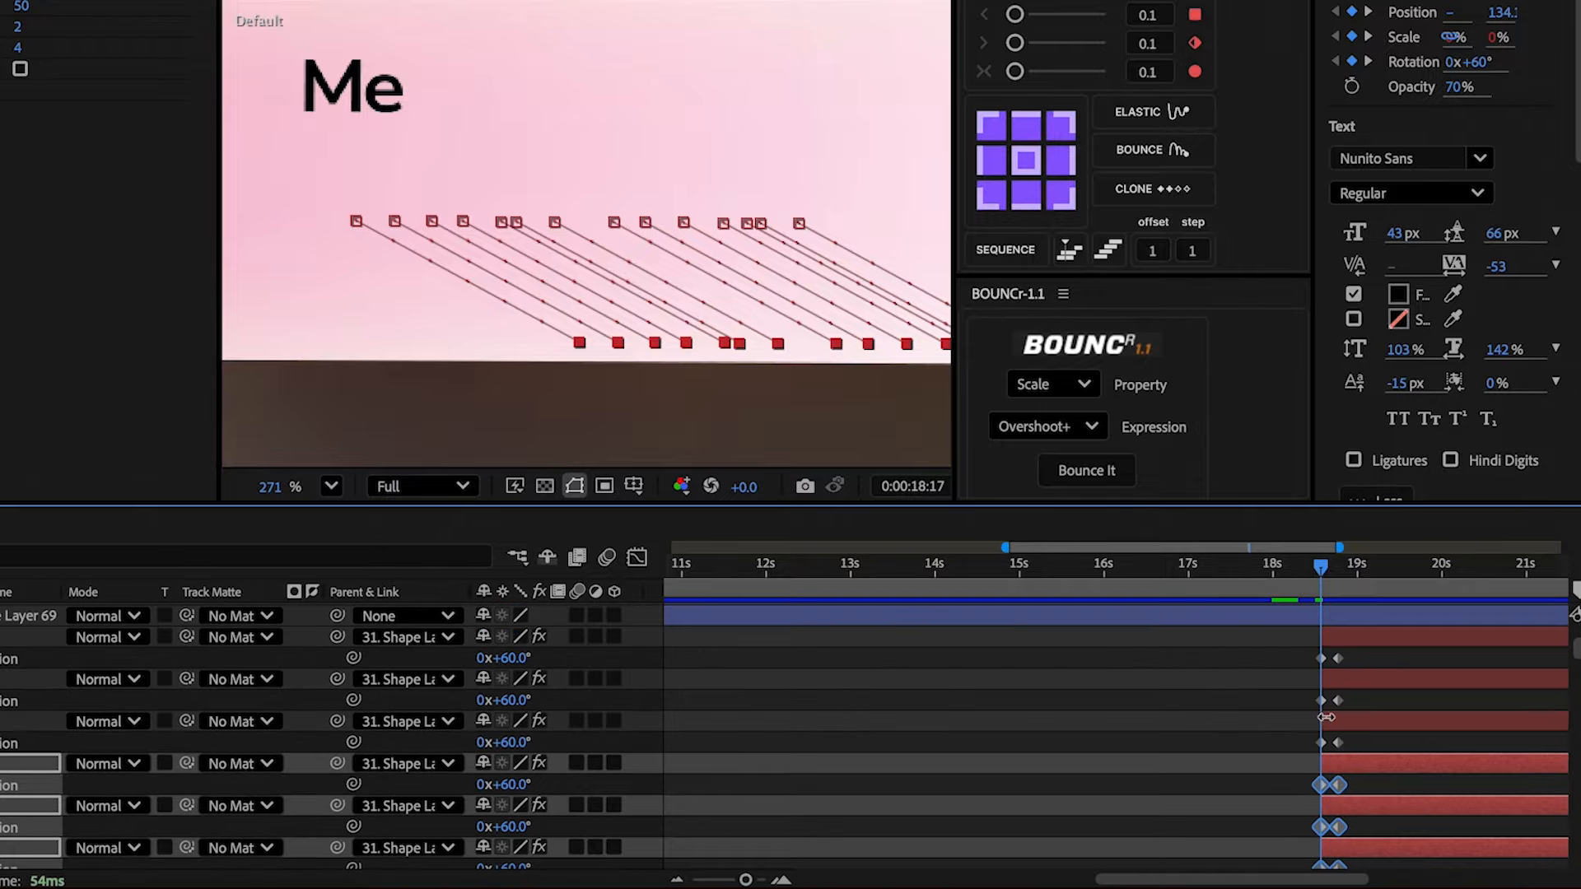
pyautogui.click(1034, 461)
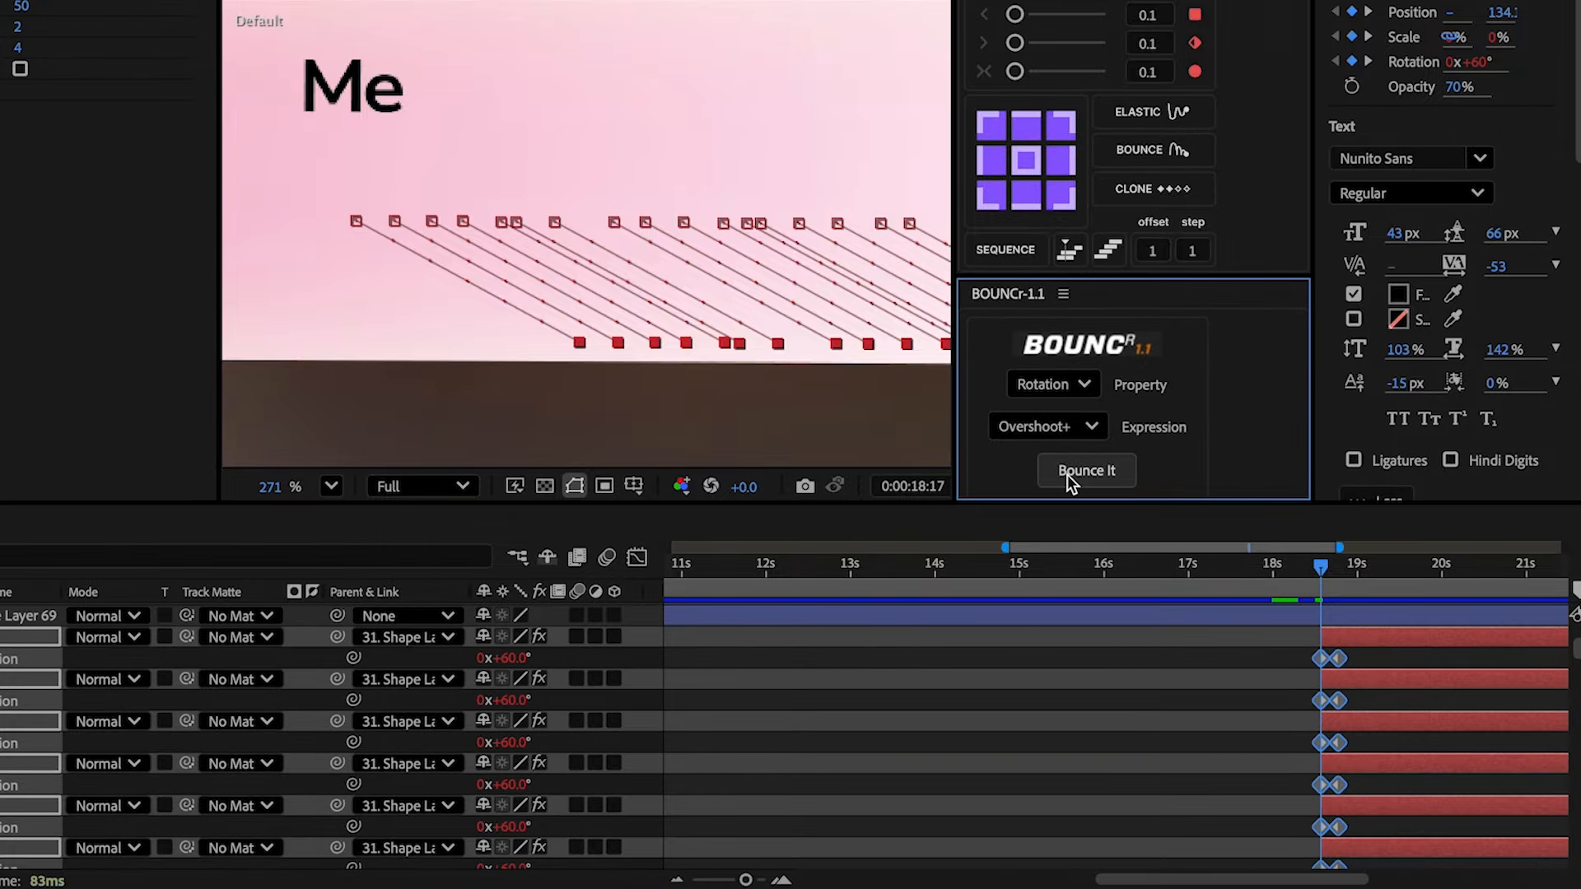
pyautogui.click(1071, 472)
pyautogui.moveTo(1275, 705)
pyautogui.mouseDown()
pyautogui.moveTo(1398, 563)
pyautogui.moveTo(1292, 703)
pyautogui.mouseUp()
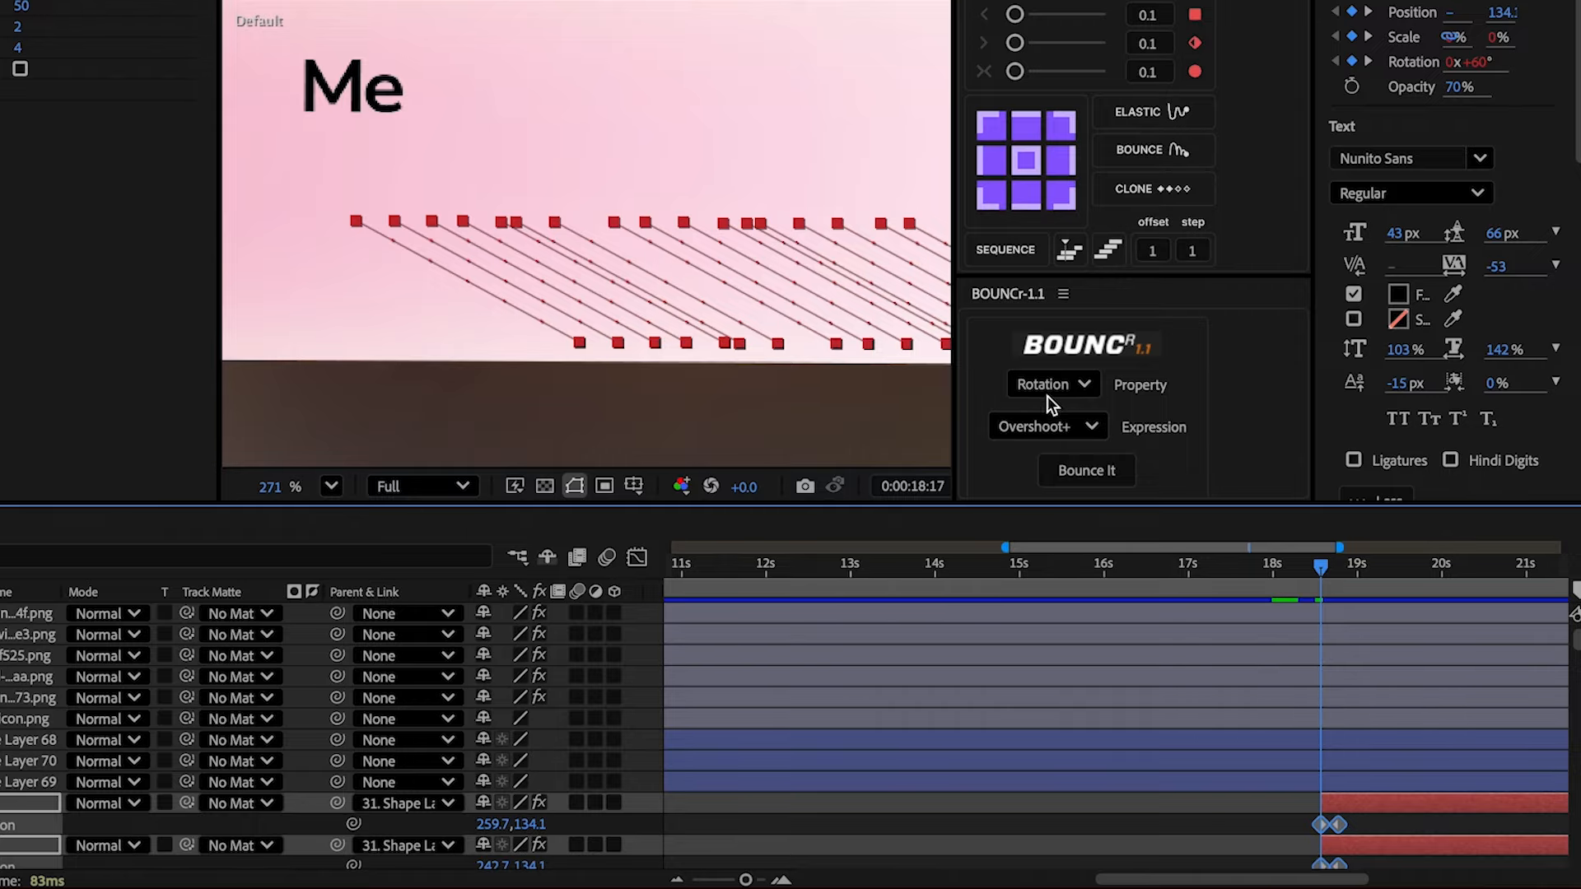
pyautogui.click(1099, 475)
# - Keyframe the Opacity of all the letters from 0% at 0:00:18:17 to 70% at 0:00:18:23
pyautogui.press('t')
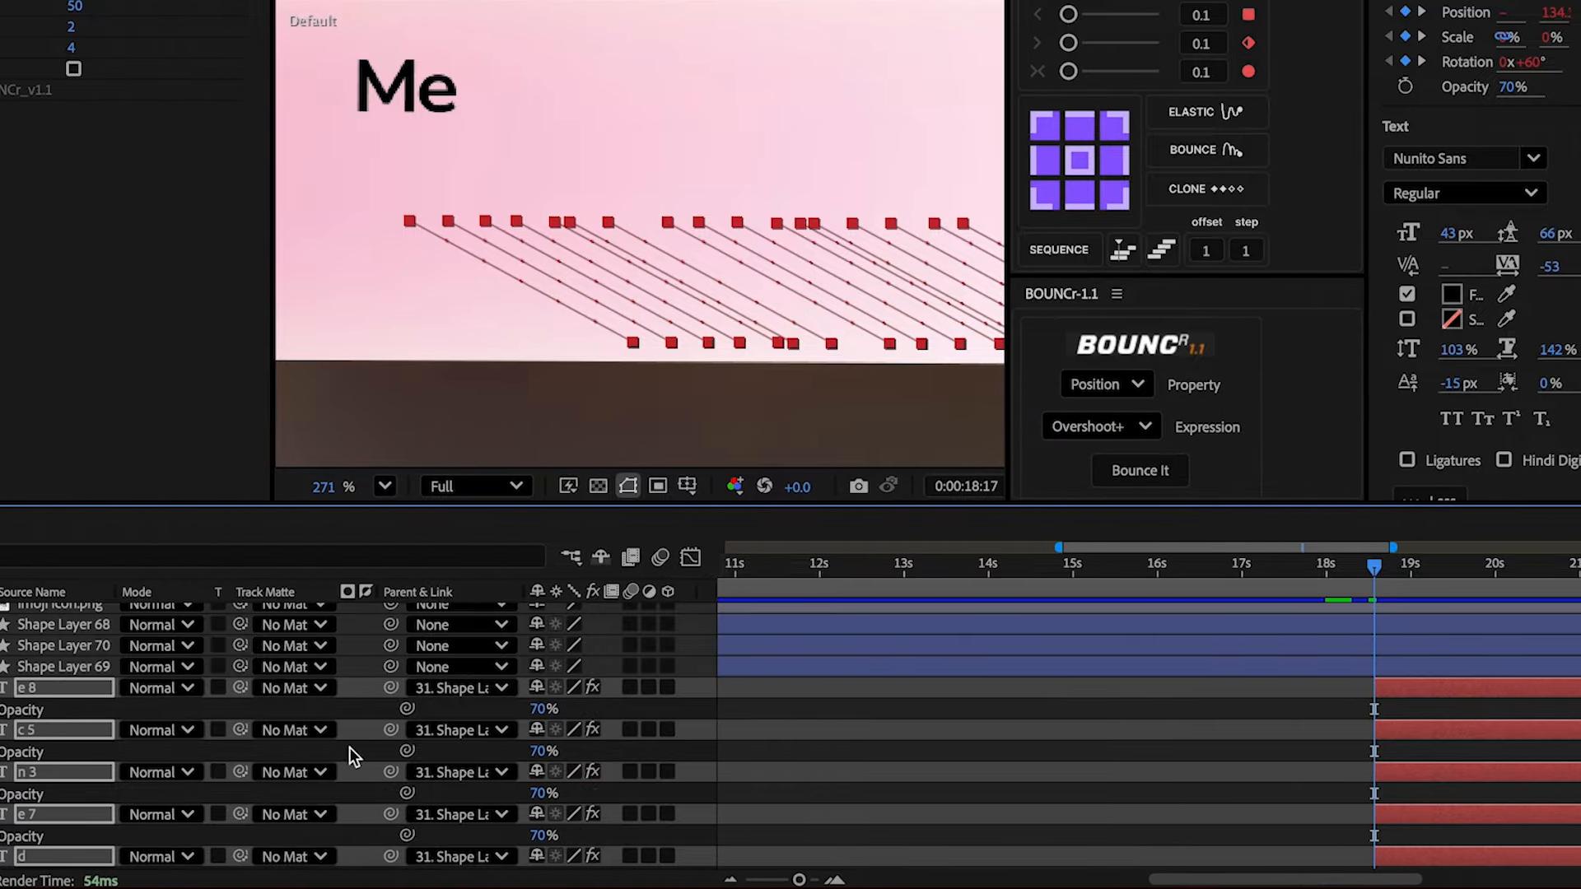
pyautogui.click(134, 709)
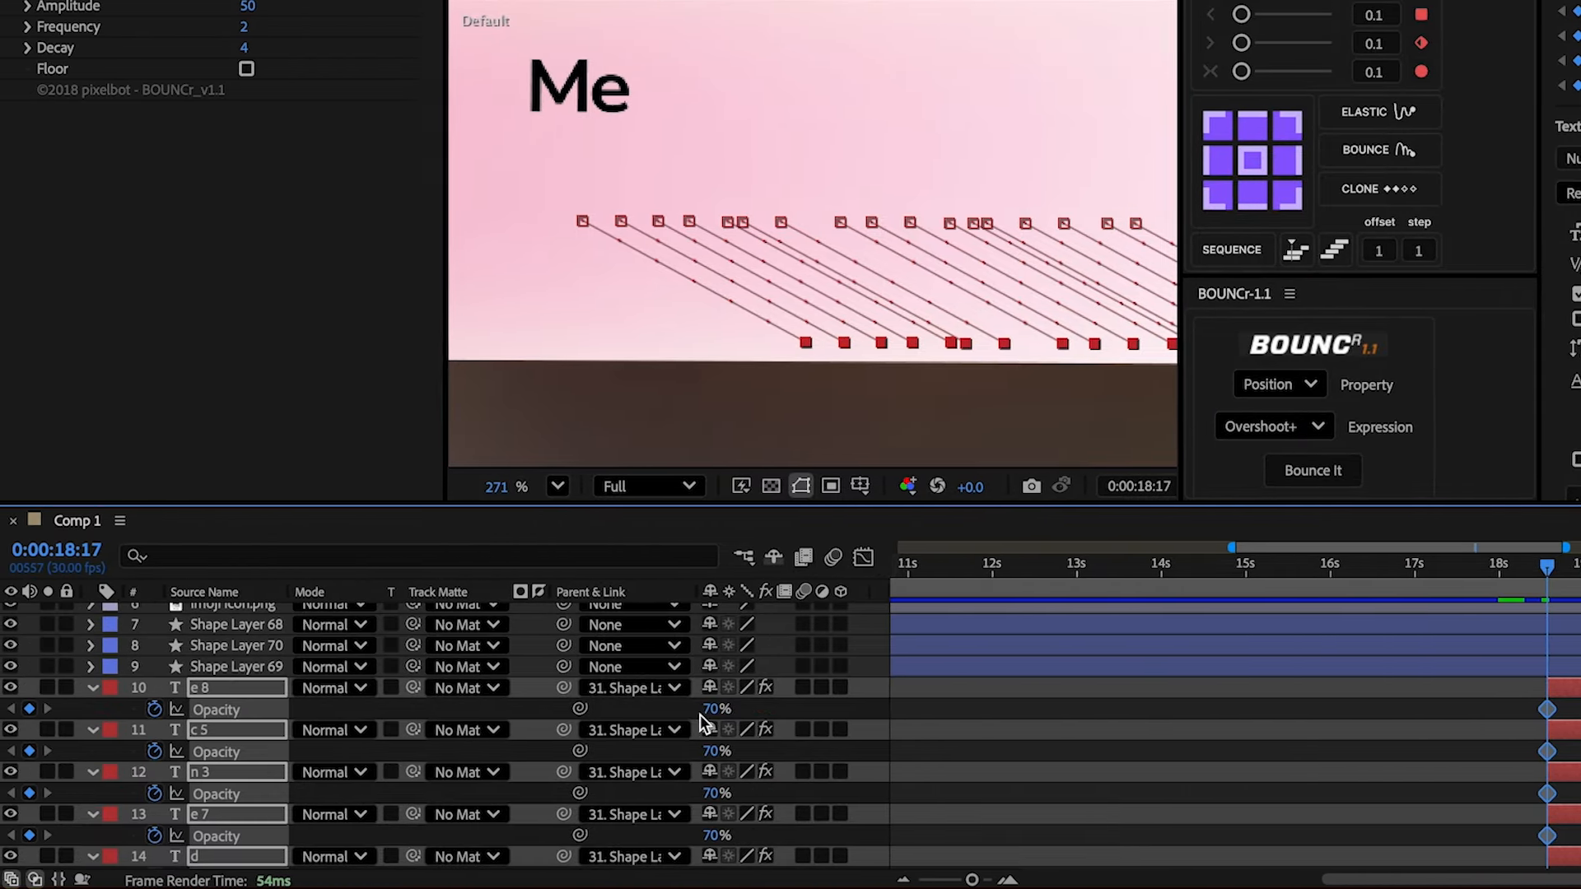
pyautogui.moveTo(687, 712); pyautogui.dragTo(484, 734)
pyautogui.press('u')
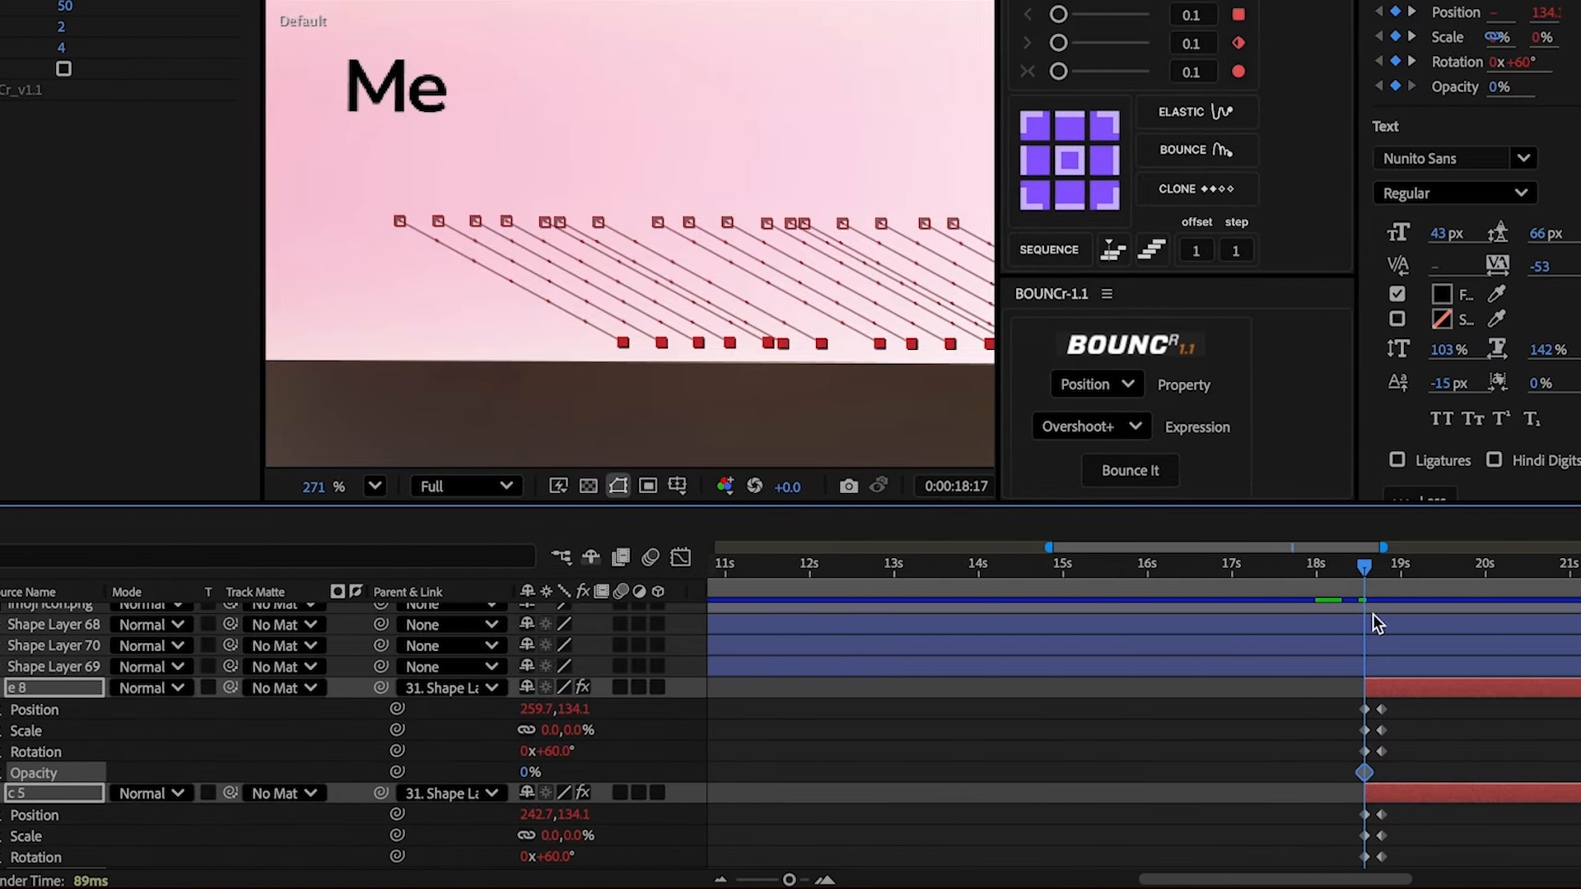
pyautogui.moveTo(1542, 566); pyautogui.dragTo(1557, 572)
pyautogui.moveTo(1350, 580); pyautogui.dragTo(1354, 576)
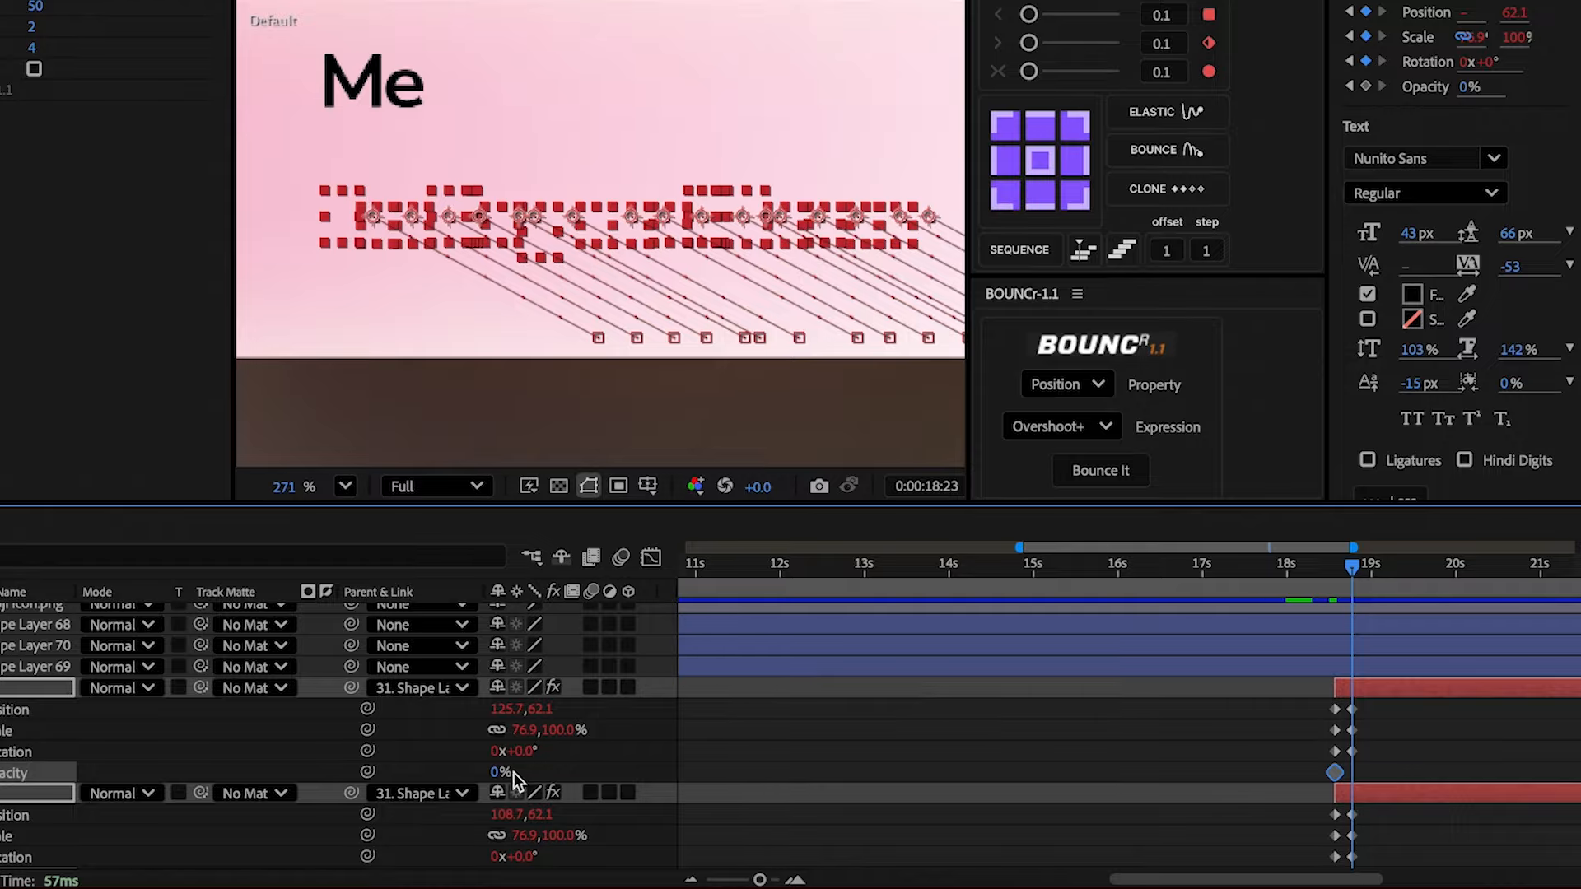
pyautogui.press('u')
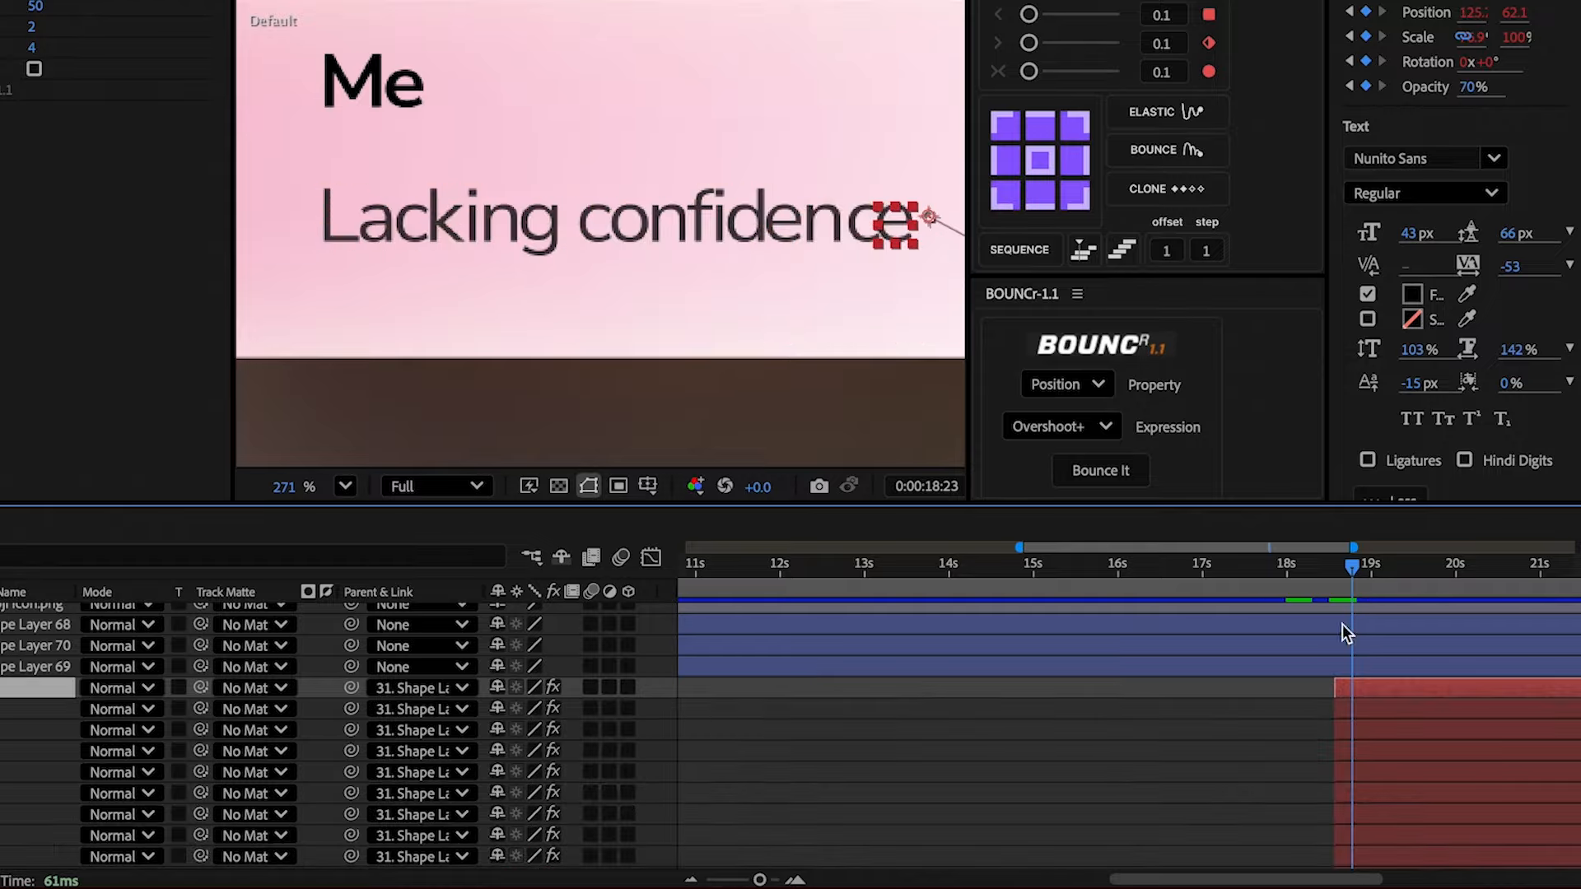
# - Add an RGB Fill Color text animator to the last "e" layer and set its fill color to blue
pyautogui.moveTo(1347, 574); pyautogui.dragTo(1340, 574)
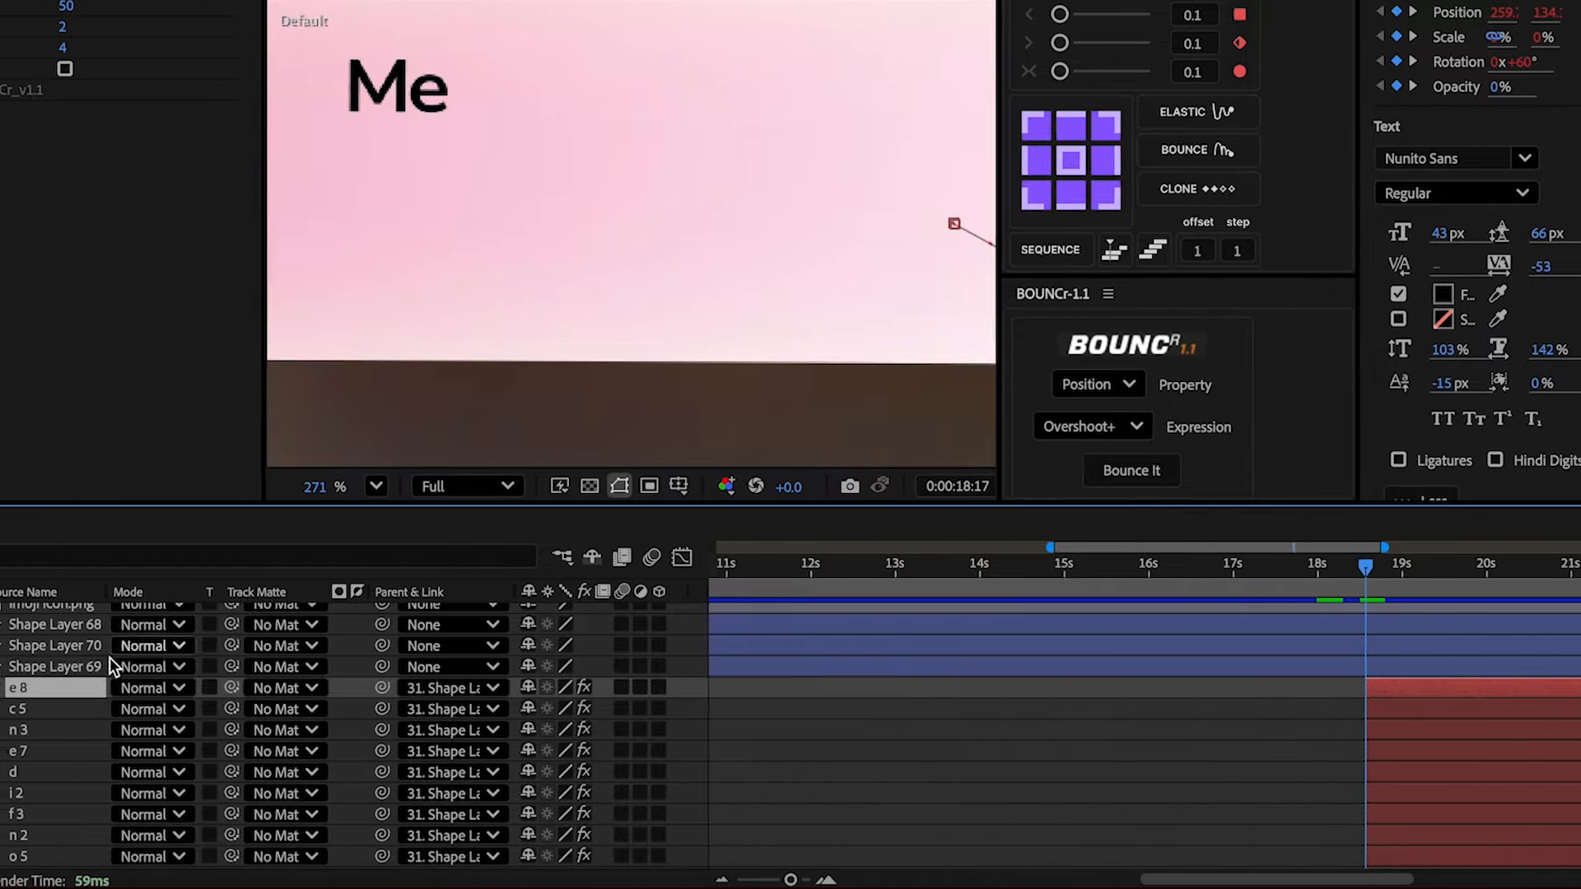
pyautogui.click(68, 689)
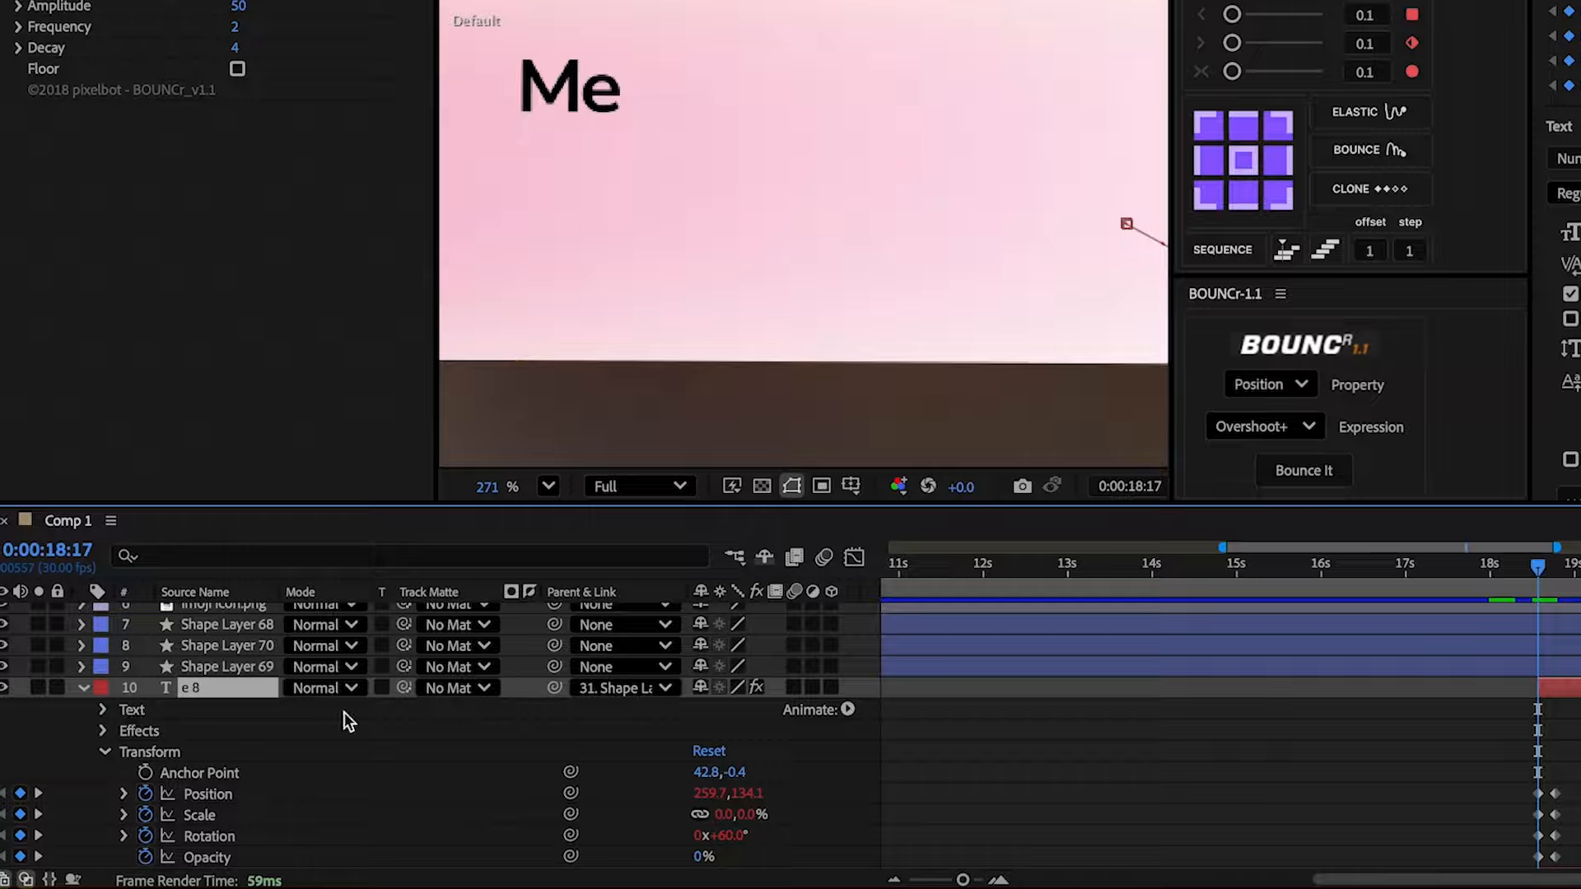
pyautogui.click(847, 709)
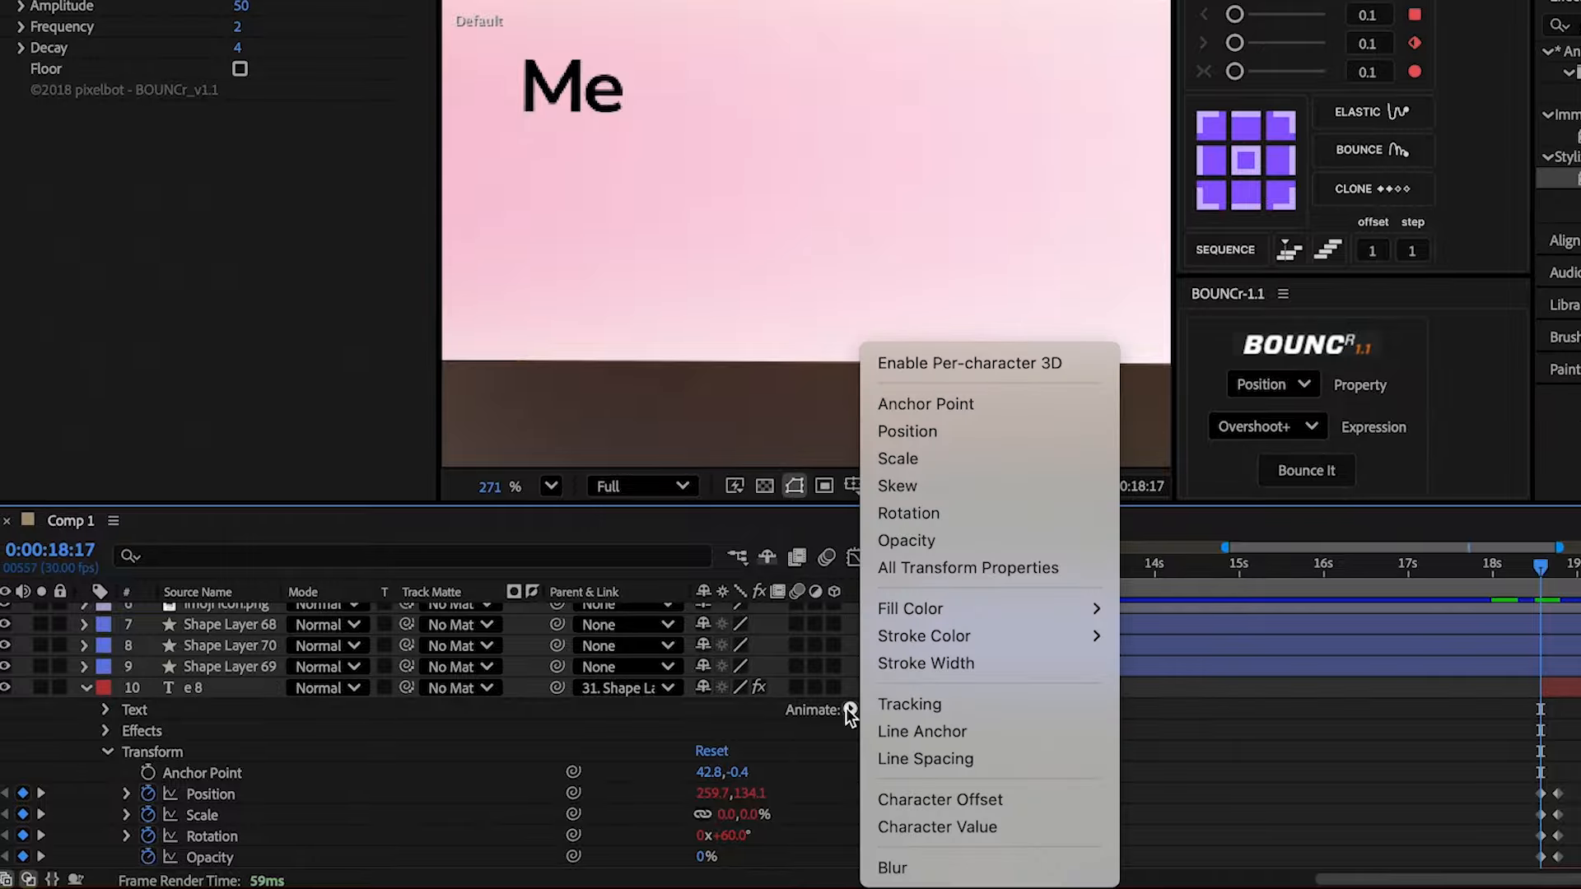
pyautogui.moveTo(927, 611)
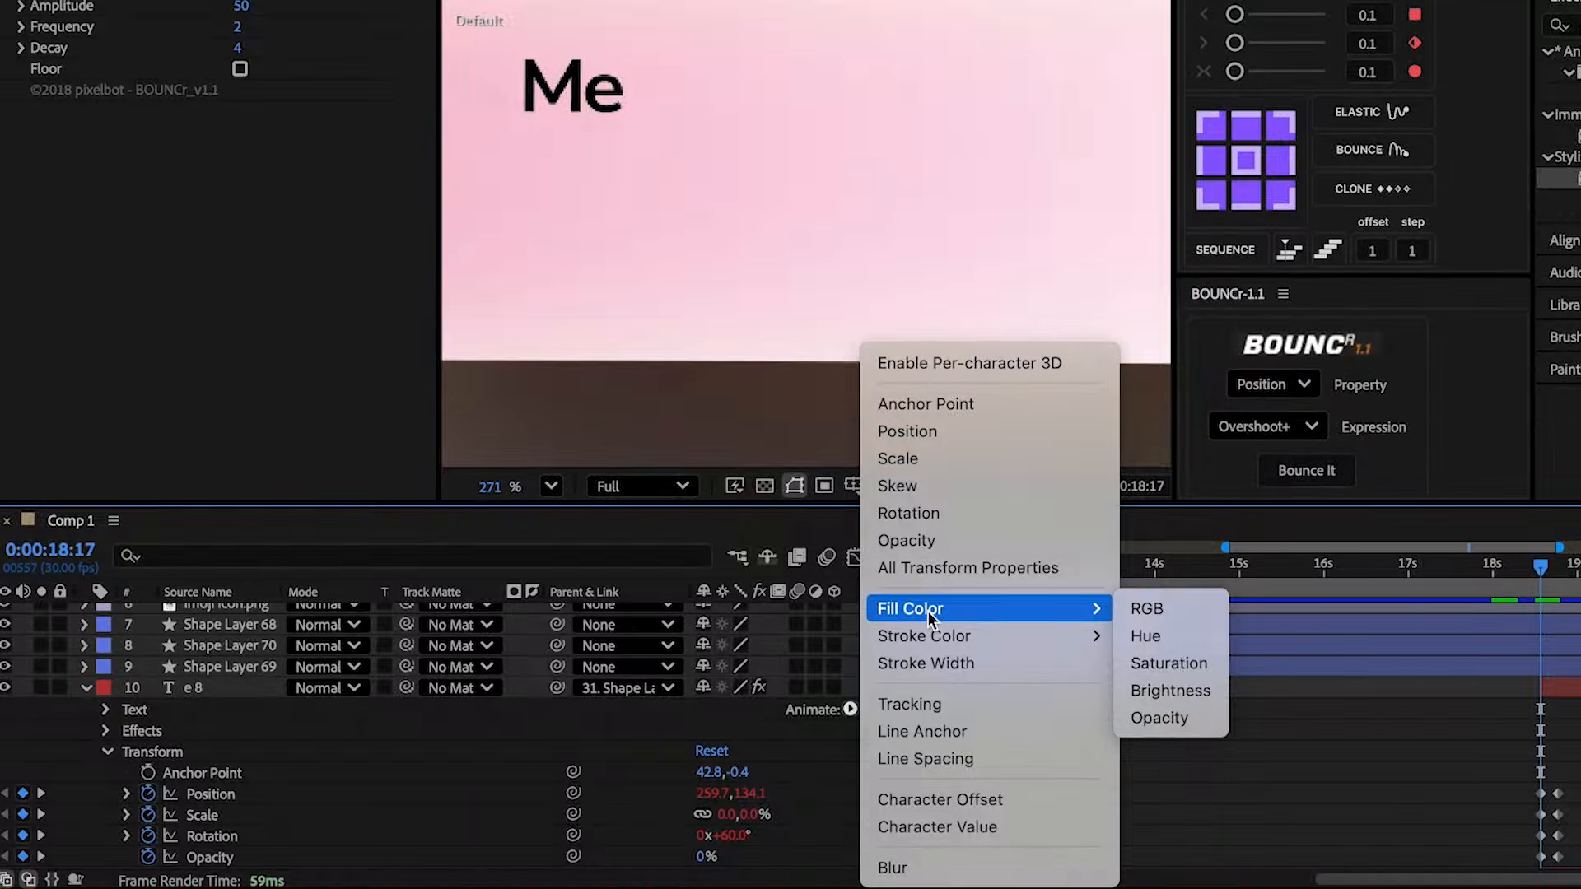
pyautogui.click(1173, 610)
pyautogui.scroll(-2, 704, 756)
pyautogui.click(709, 768)
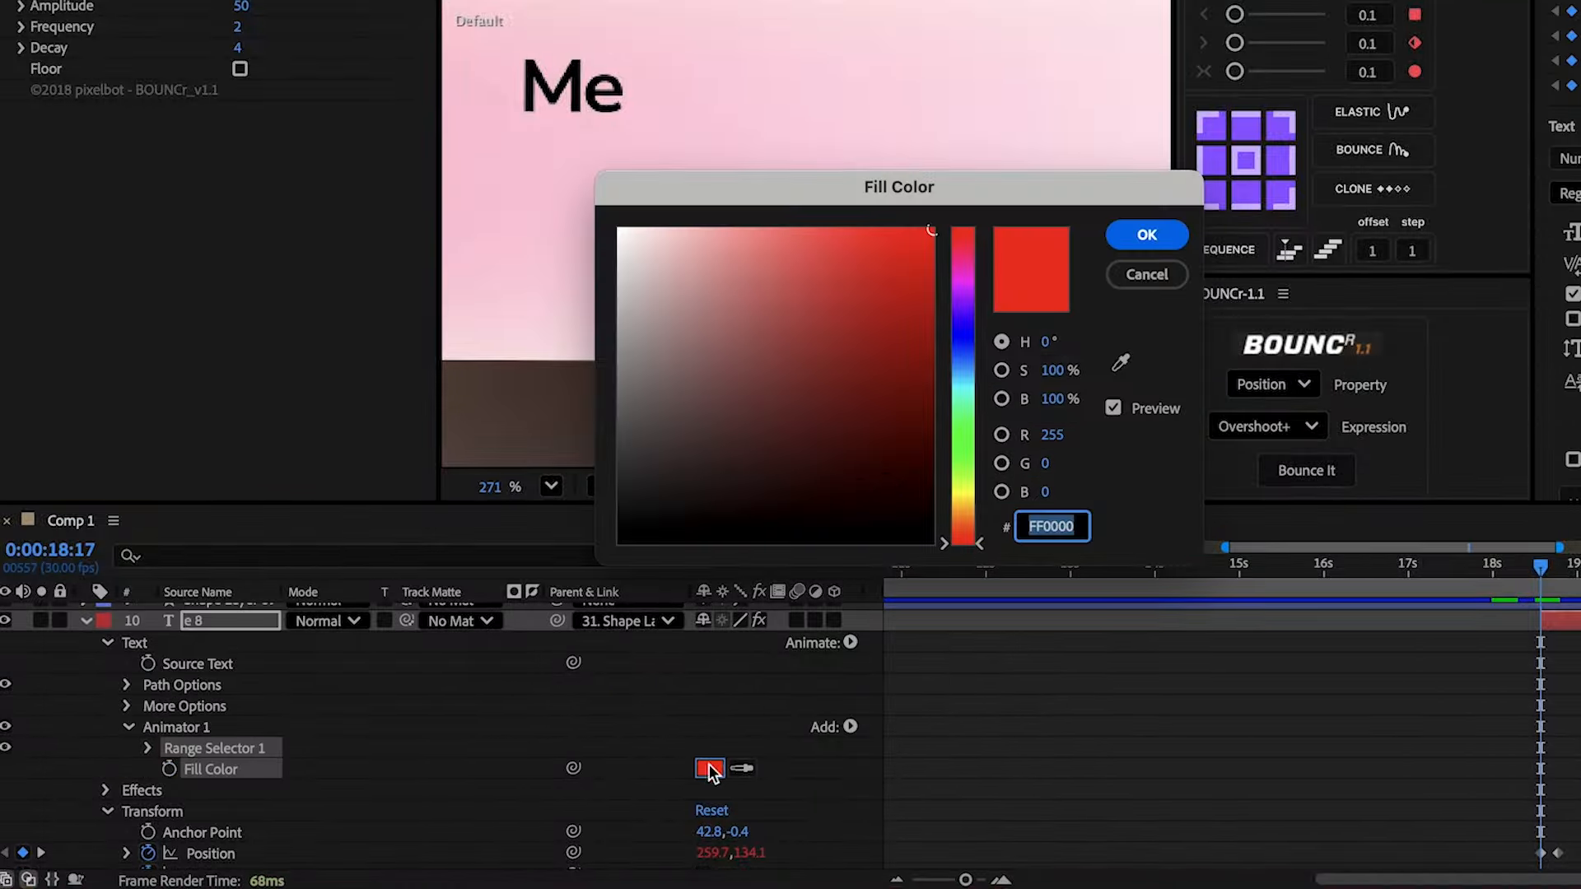
pyautogui.moveTo(955, 404); pyautogui.dragTo(965, 354)
pyautogui.click(1146, 237)
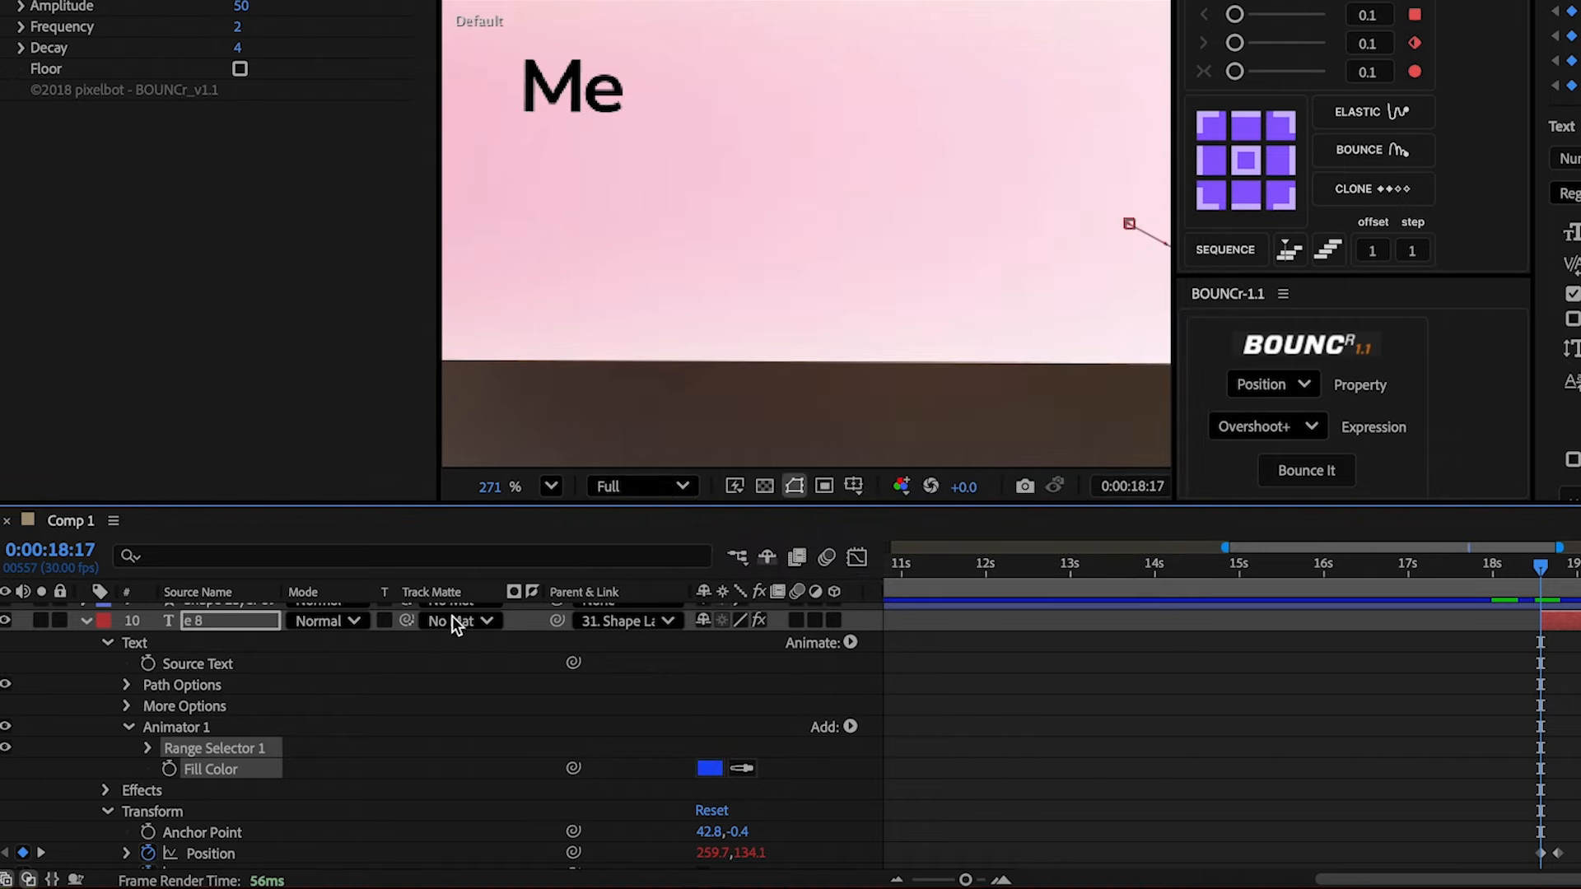
# - Keyframe the Start of the last "e" layer's Range Selector 1 at 0% at 0:00:18:17
pyautogui.click(149, 747)
pyautogui.click(189, 769)
pyautogui.scroll(1, 1445, 695)
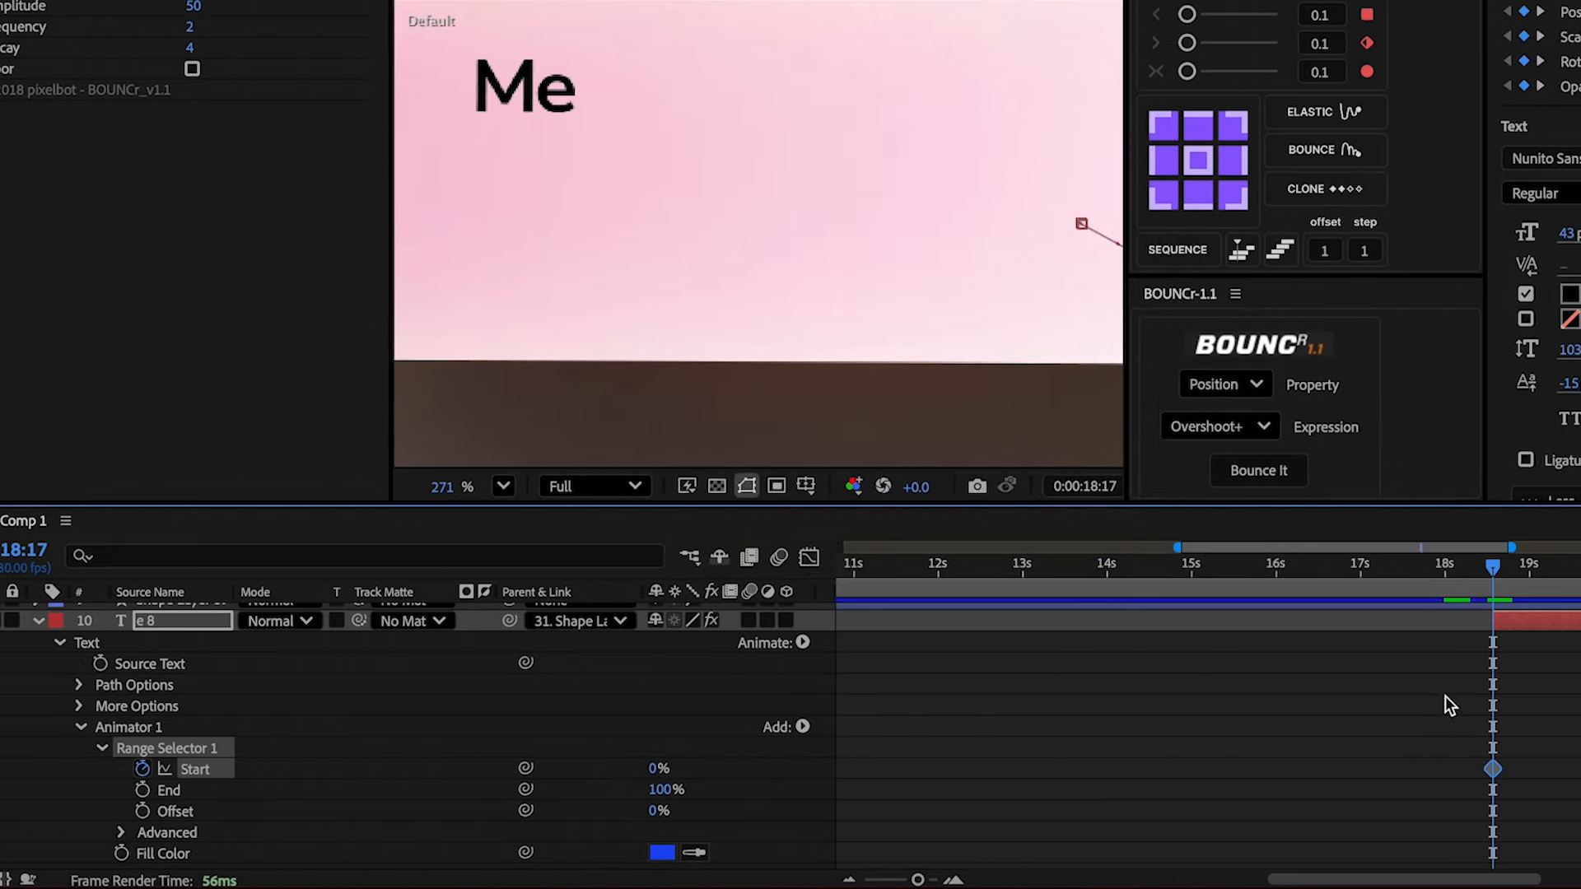
# - Keyframe the last "e" layer's Range Selector Start at 100% and move that keyframe to about 19.4 seconds
pyautogui.moveTo(1393, 569); pyautogui.dragTo(1431, 575)
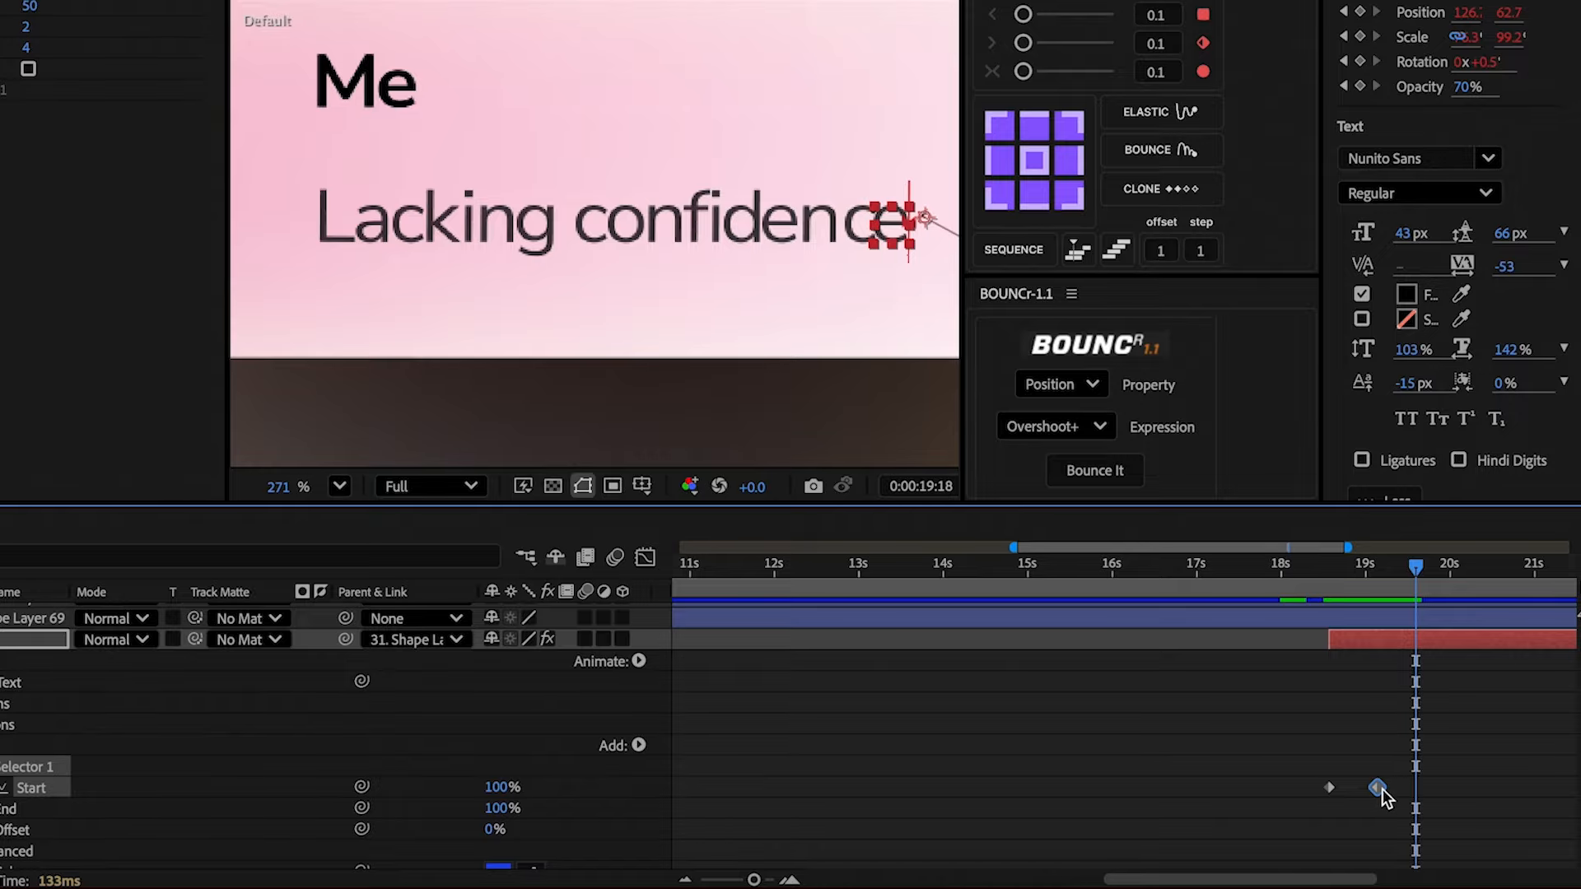
pyautogui.moveTo(1377, 787); pyautogui.dragTo(1404, 788)
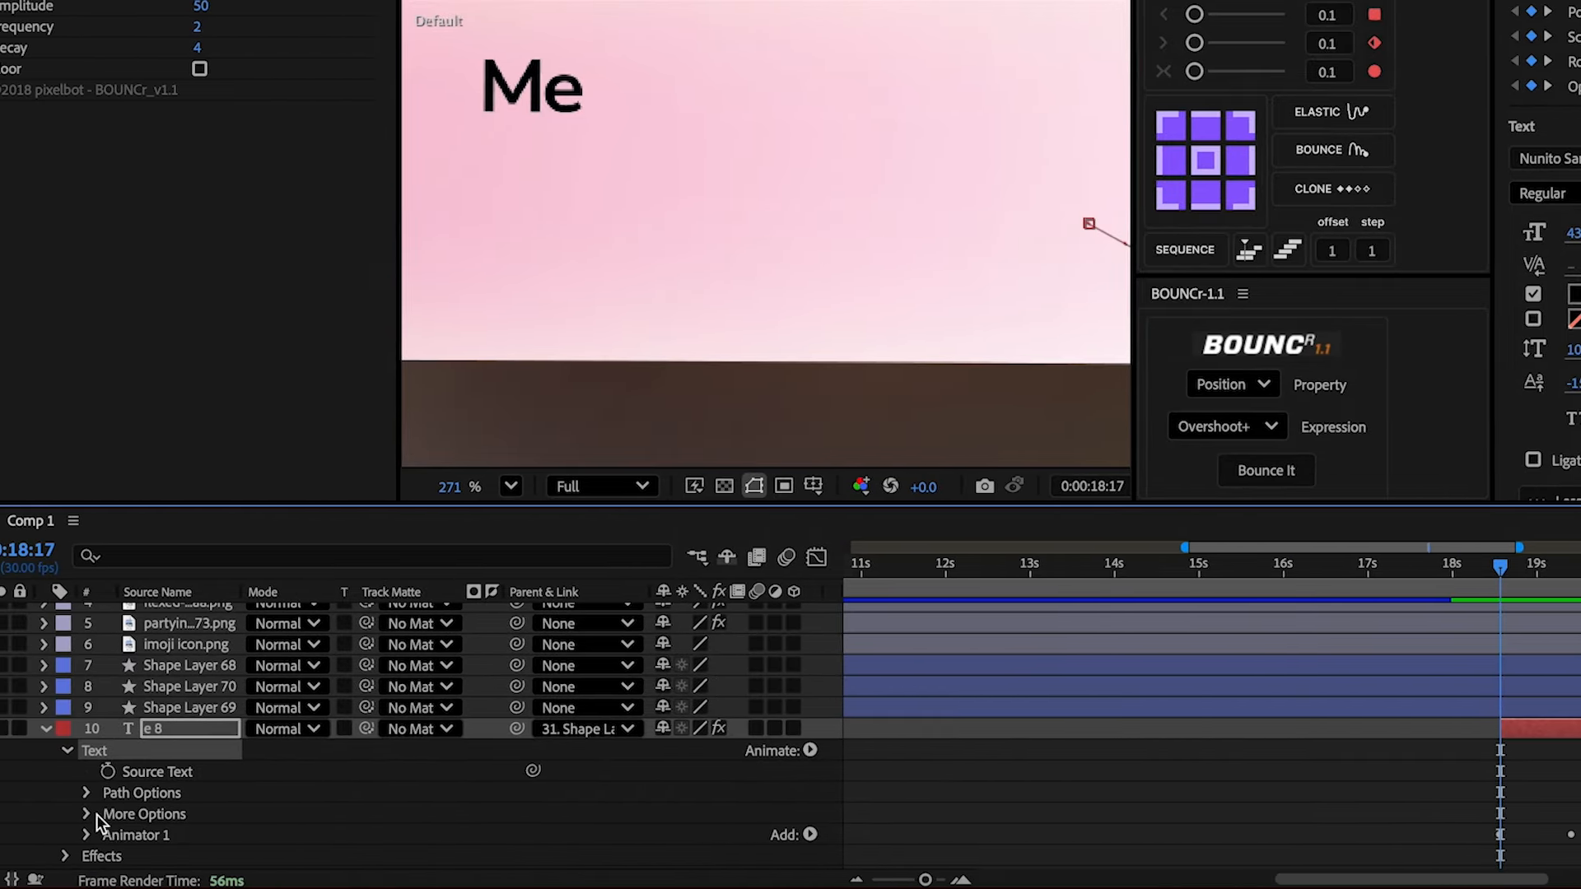
# - Copy the last "e" layer's text animator to the other letter layers and sequence all the letters with offset 1 and step 1
pyautogui.click(1549, 805)
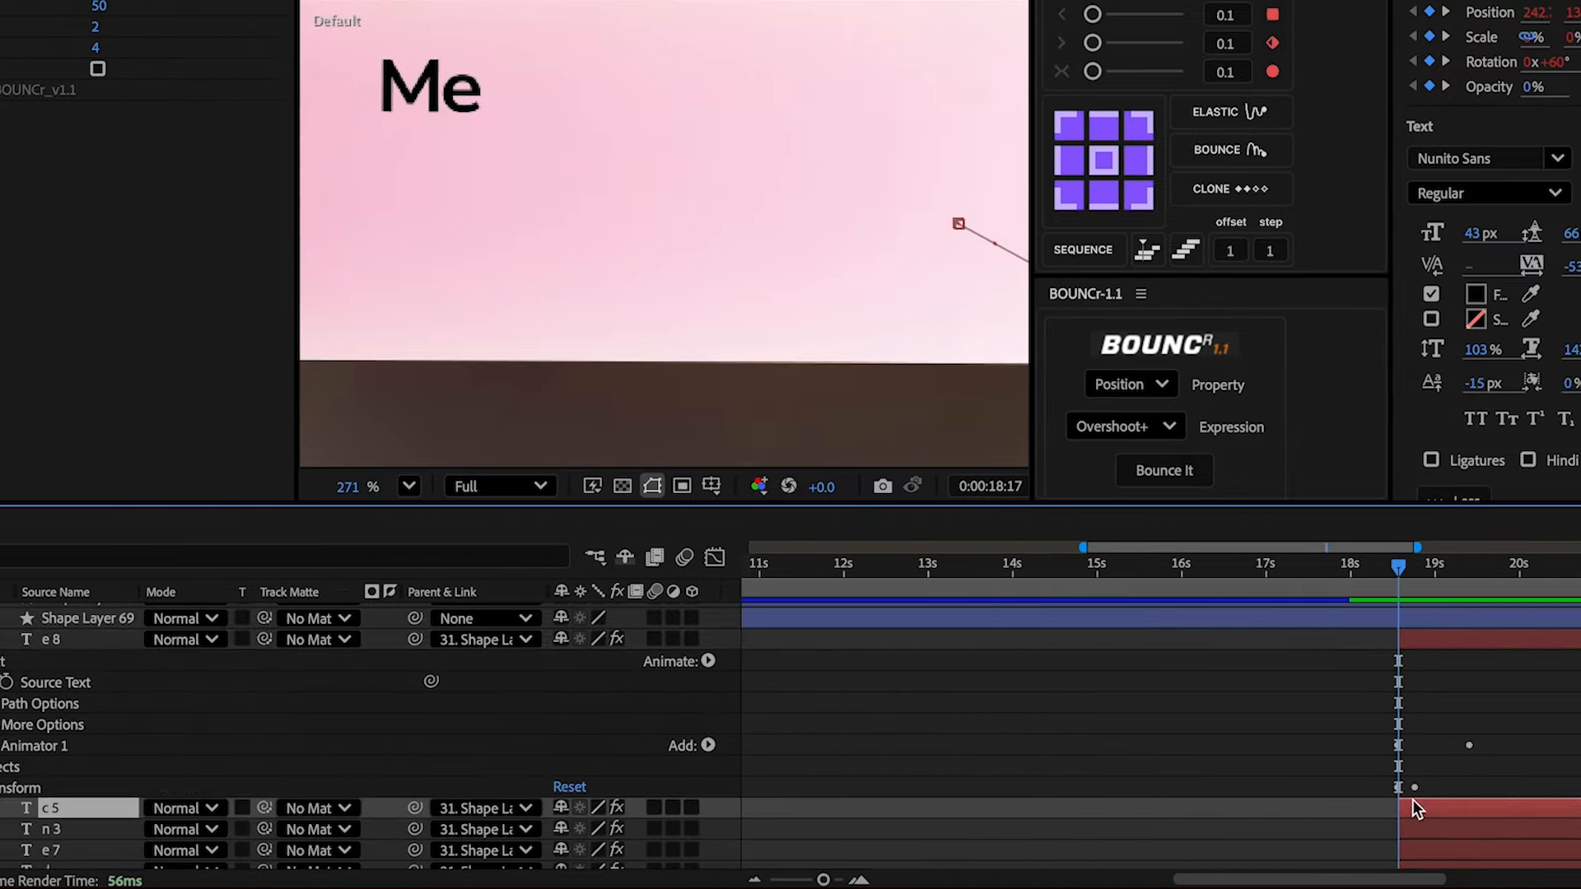
pyautogui.scroll(-6, 1552, 804)
pyautogui.keyDown('shift'); pyautogui.click(1554, 813); pyautogui.keyUp('shift')
pyautogui.keyDown('shift'); pyautogui.click(1381, 822); pyautogui.keyUp('shift')
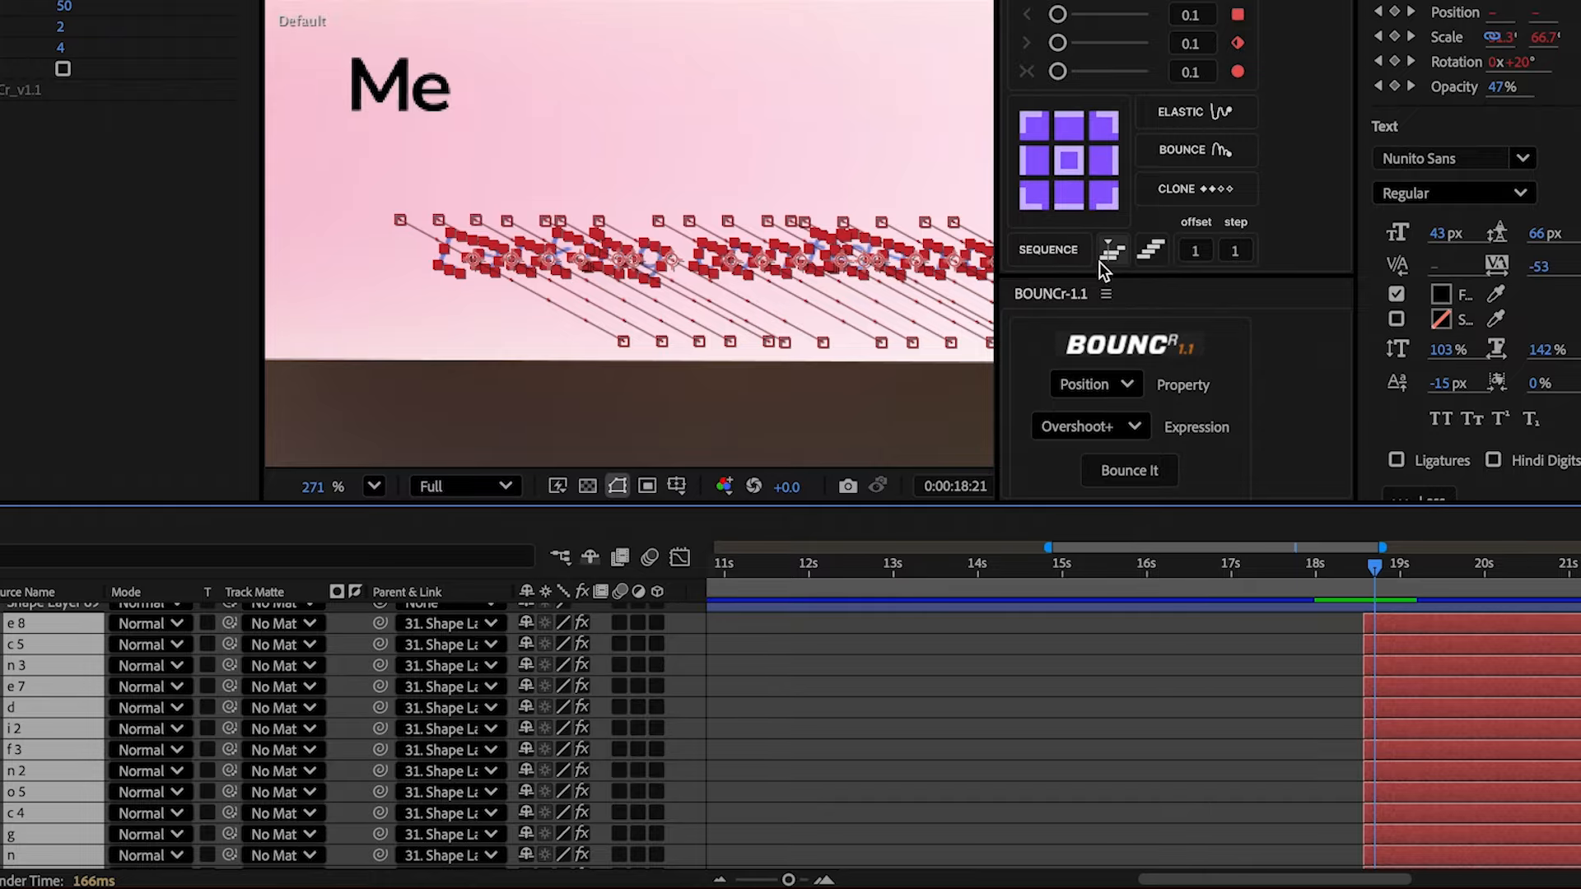
pyautogui.click(1104, 259)
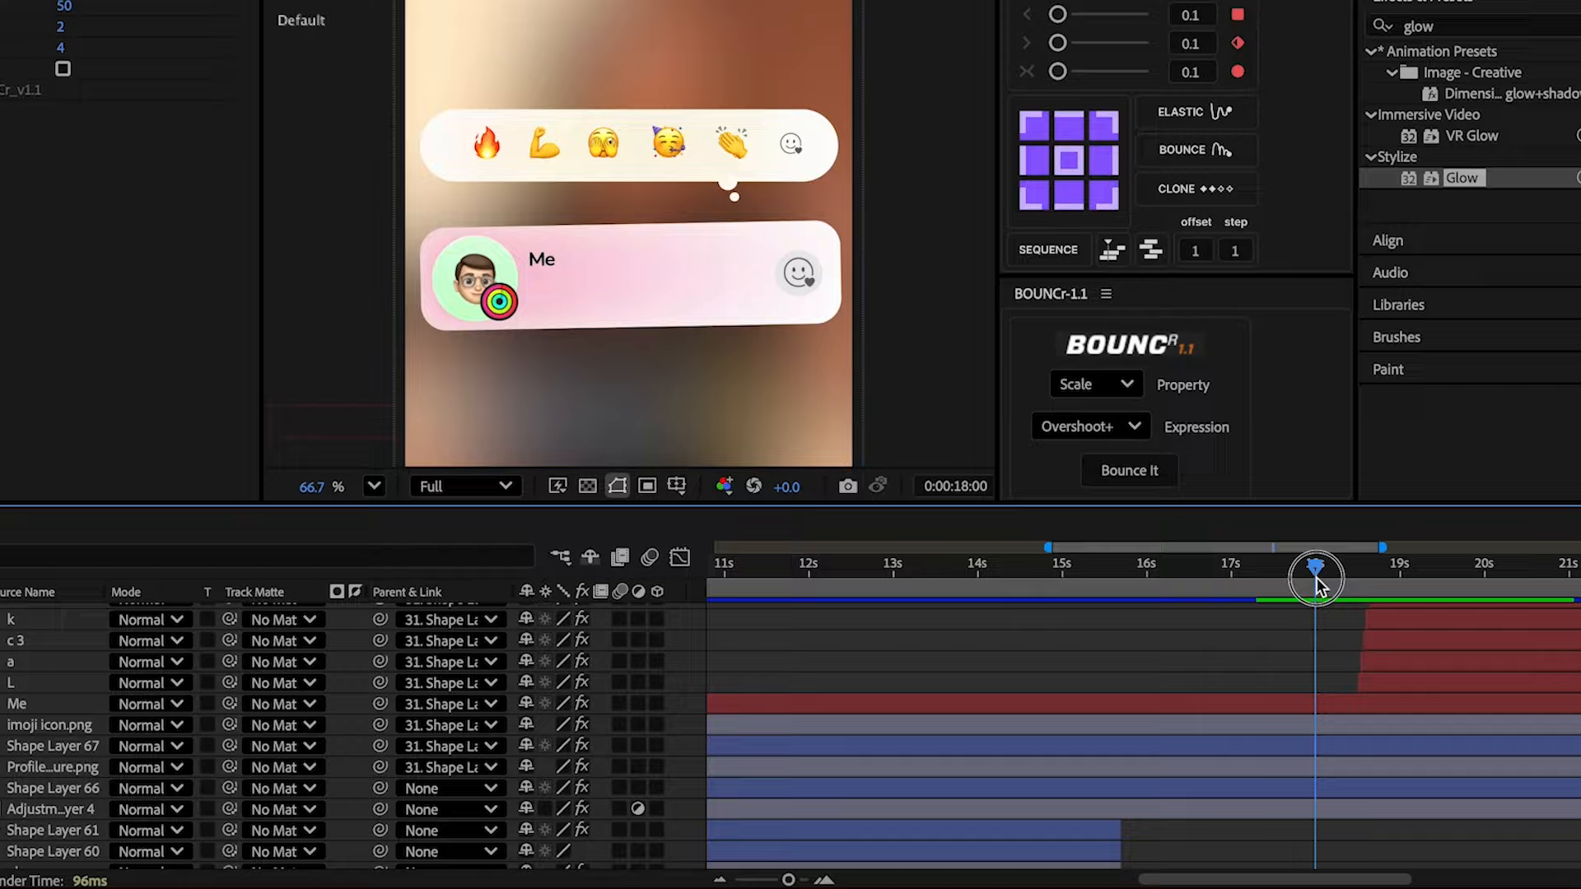
# - Add Scale keyframes at 0:00:18:02 to the six emoji layers and Shape Layers 68, 69 and 70
pyautogui.moveTo(1316, 577); pyautogui.dragTo(1322, 580)
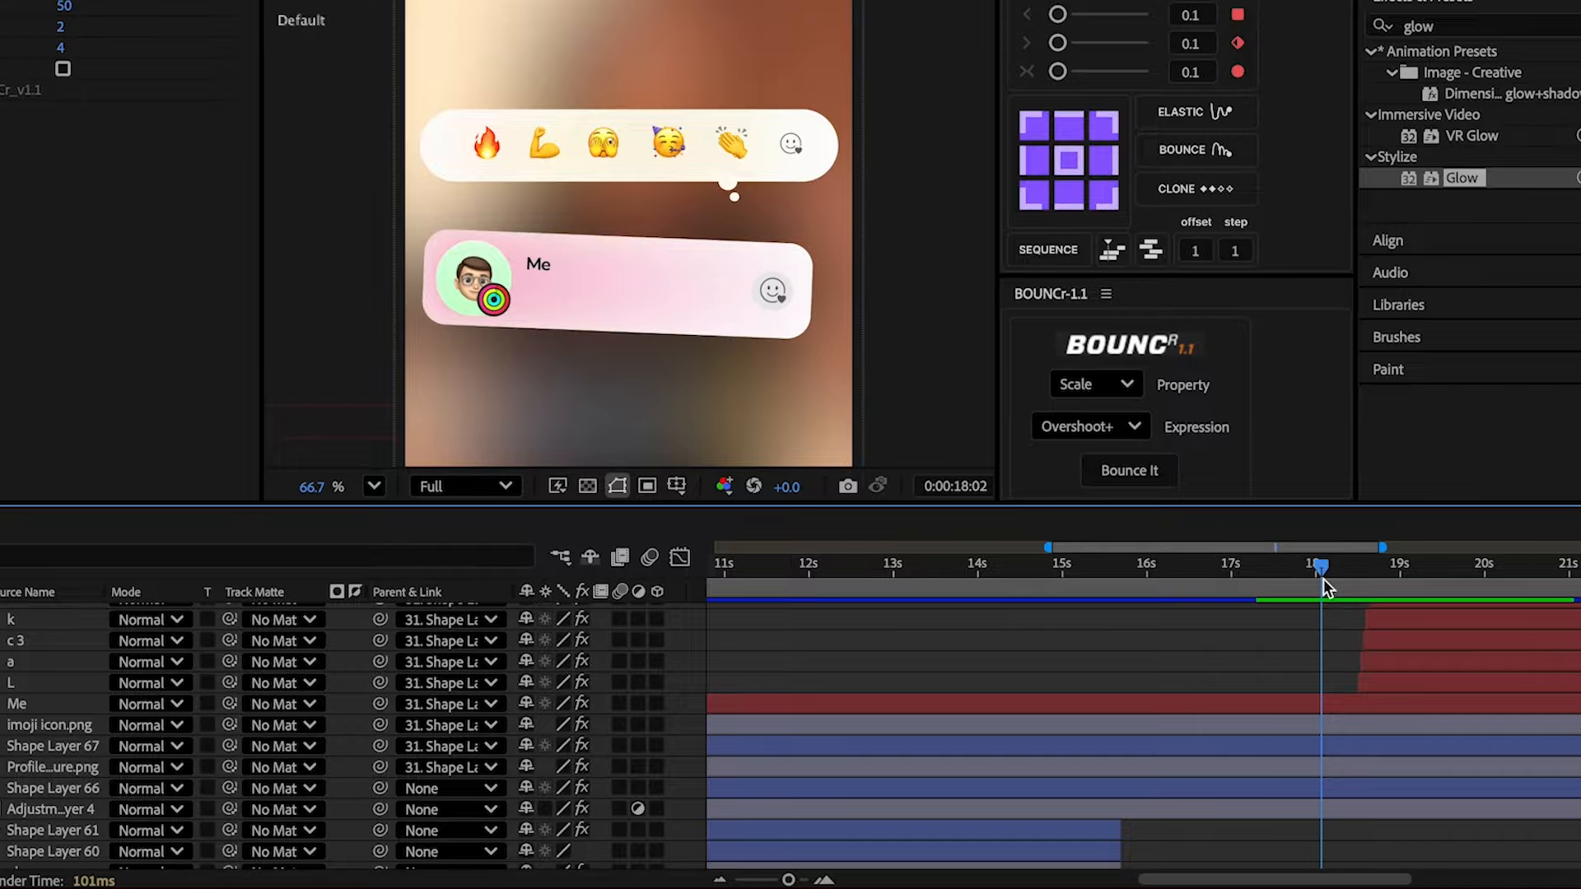
pyautogui.scroll(10, 1327, 690)
pyautogui.click(1304, 710)
pyautogui.scroll(3, 1298, 705)
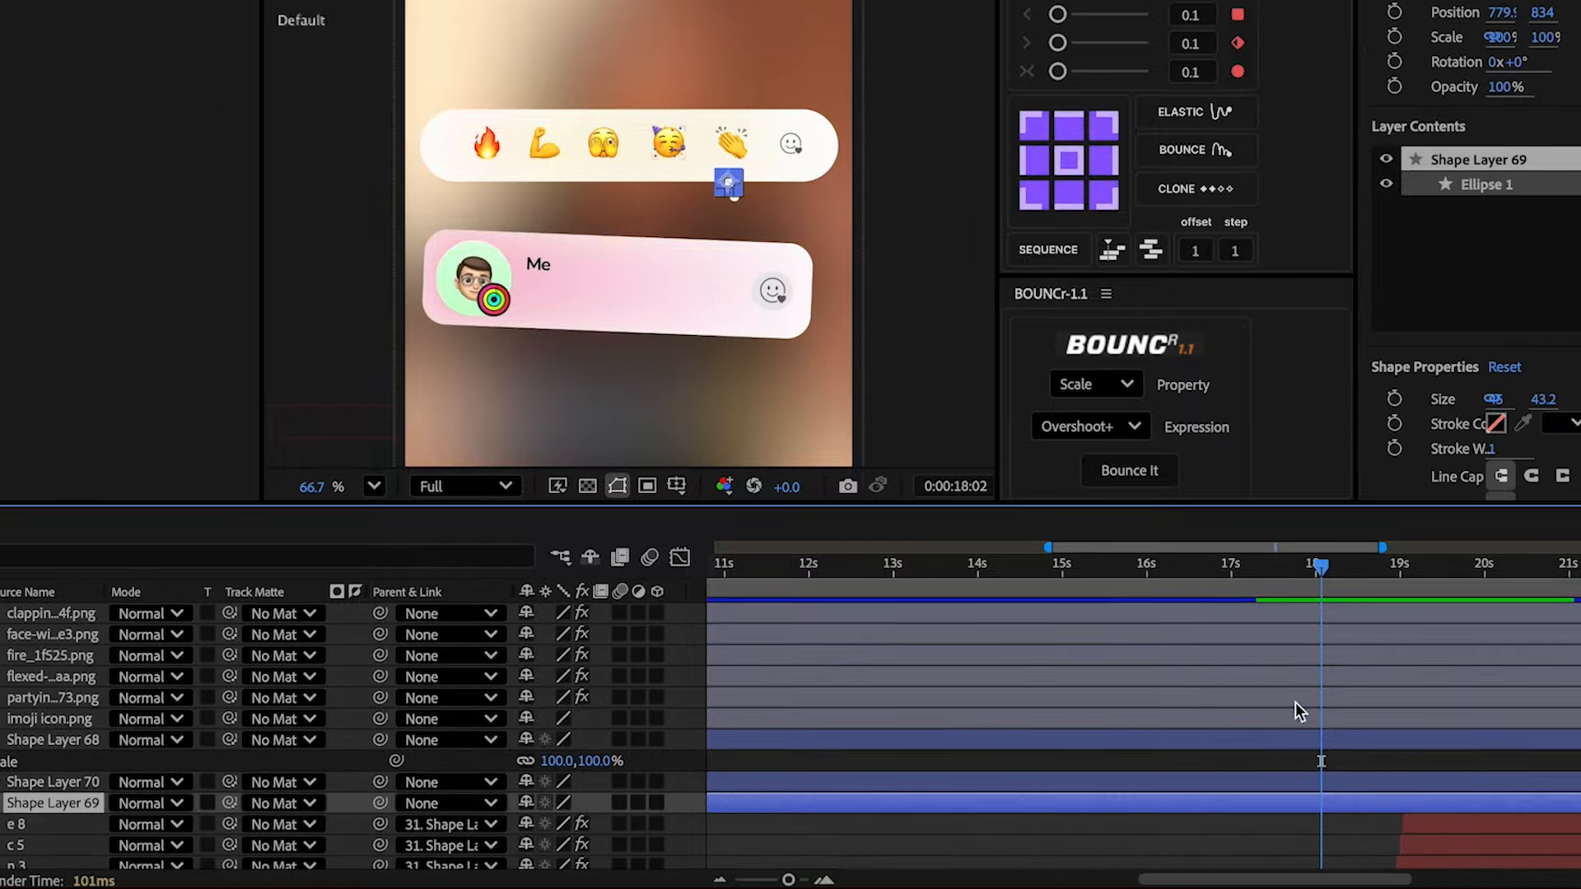
pyautogui.hotkey('ctrl', 'a')
pyautogui.press('s')
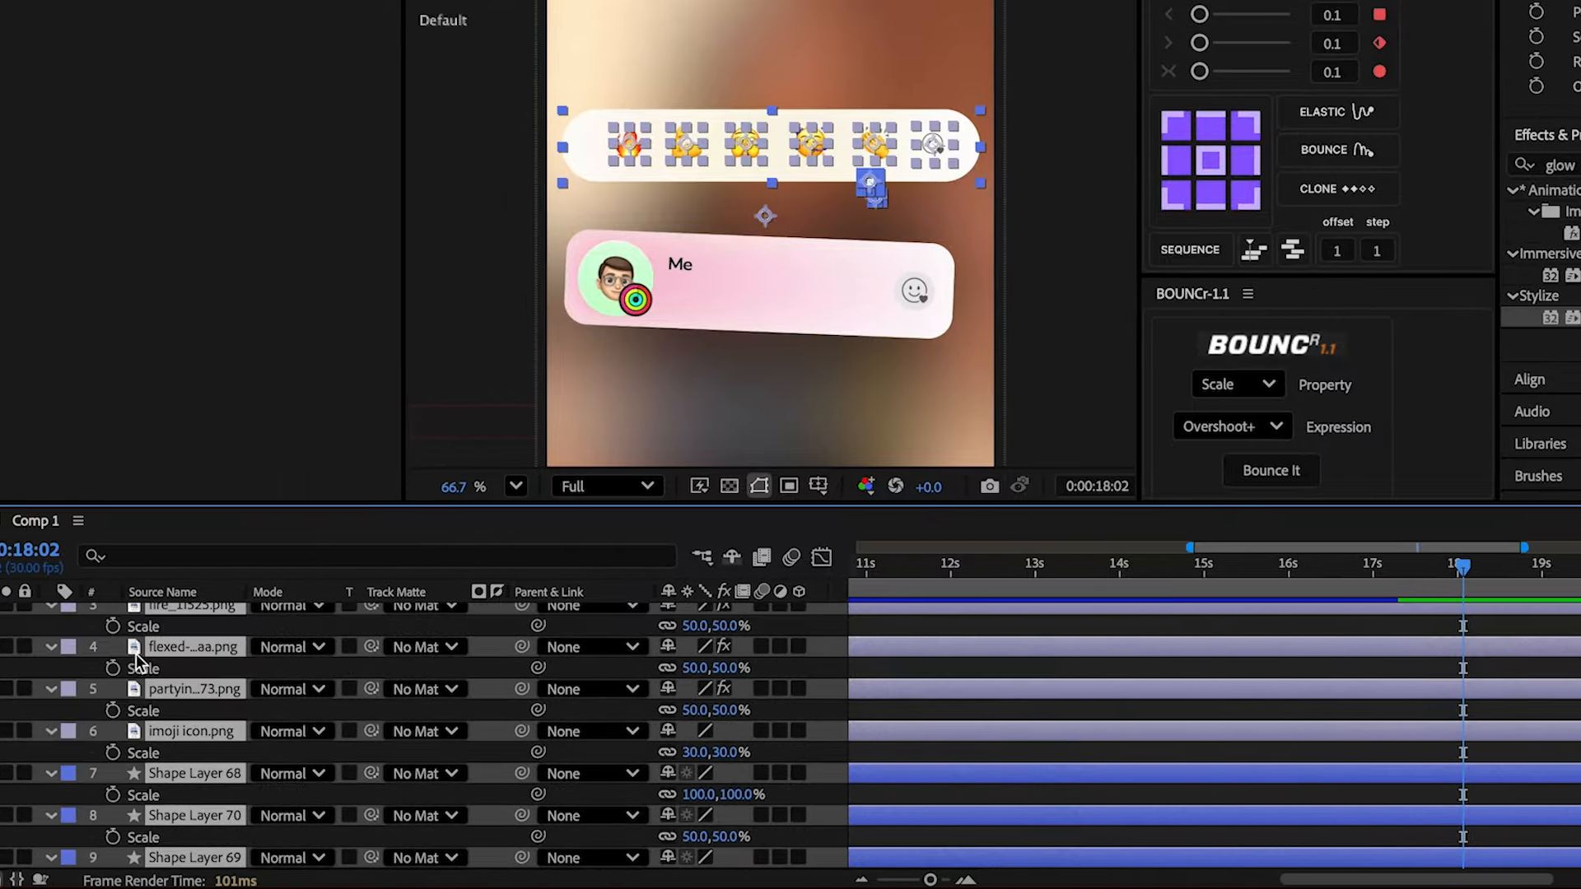
pyautogui.click(143, 629)
# - Set the Scale of the nine reaction bar layers to 0% at 0:00:17:27 and apply the BOUNCr Overshoot+ expression to it
pyautogui.moveTo(1496, 573); pyautogui.dragTo(1482, 573)
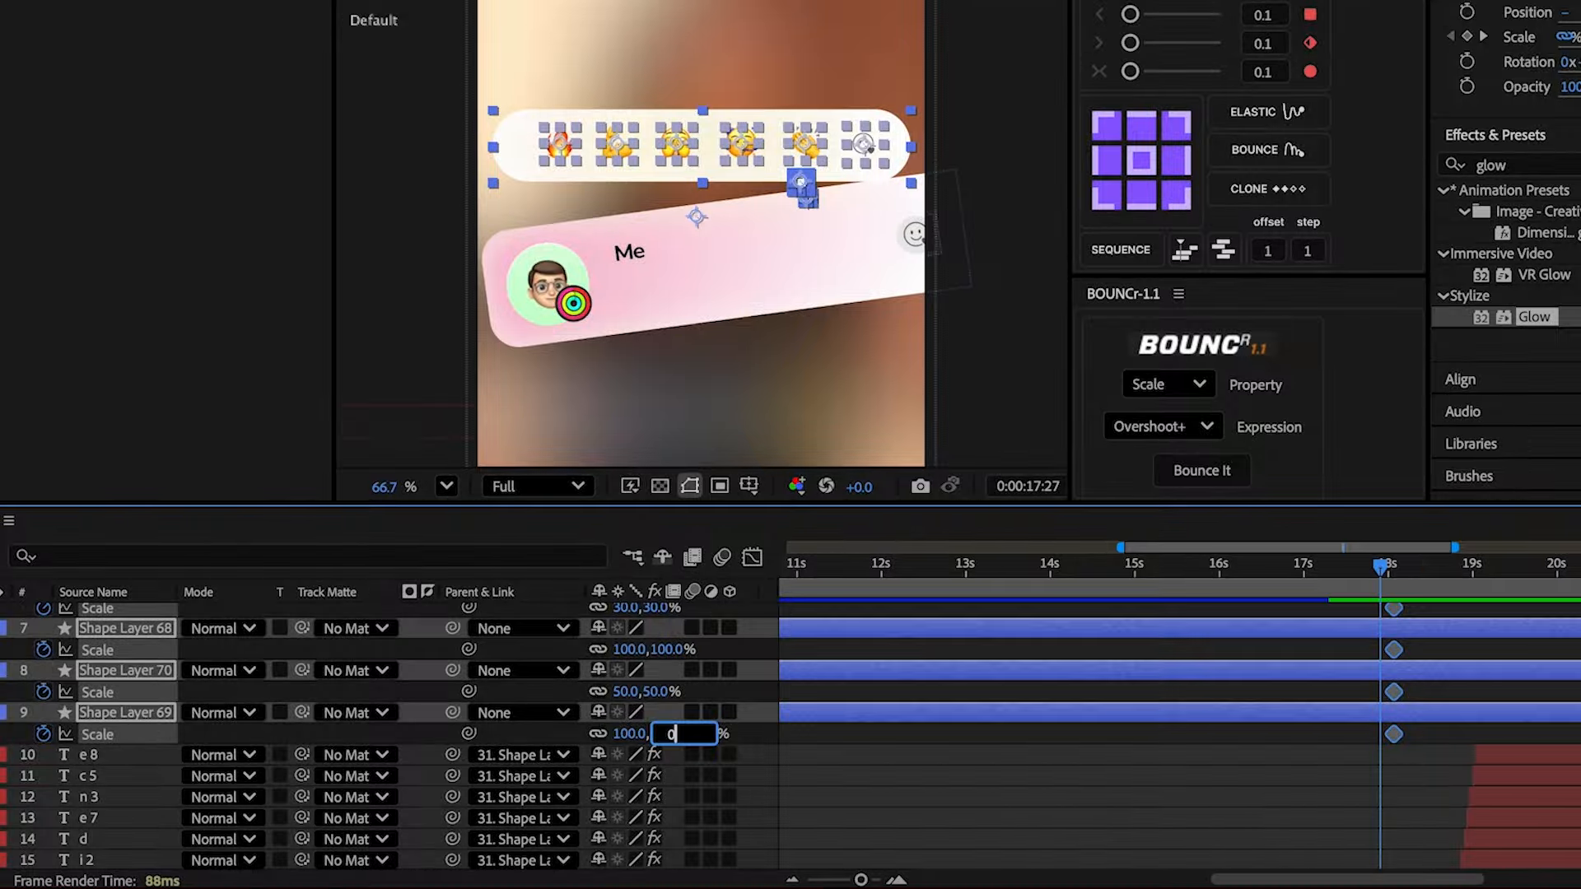
pyautogui.press('Return')
pyautogui.moveTo(1318, 807); pyautogui.dragTo(1415, 555)
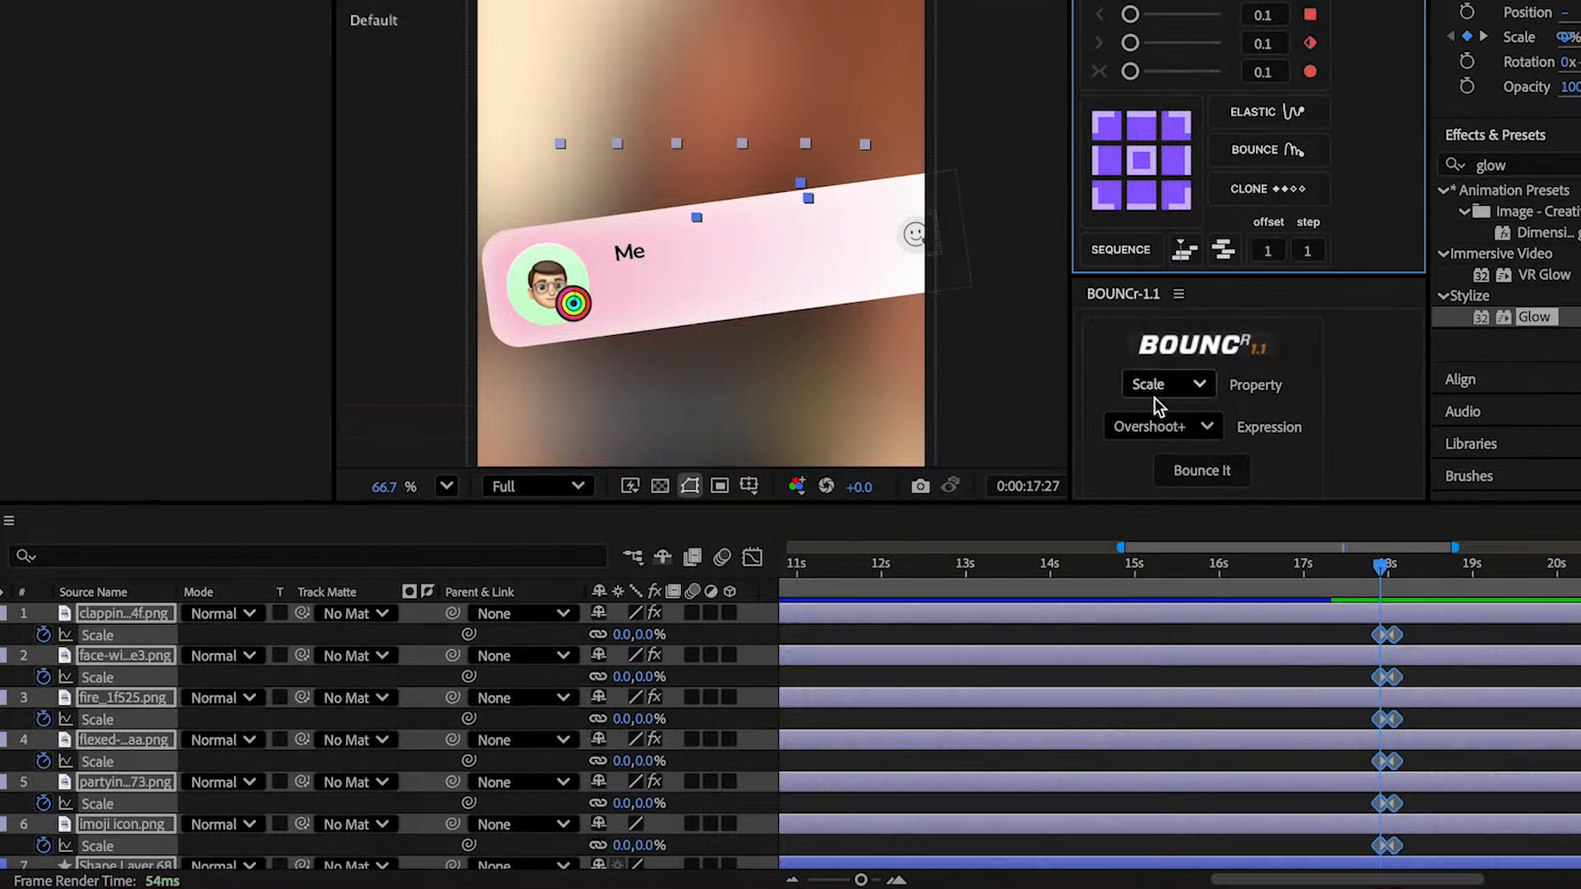
pyautogui.click(1215, 476)
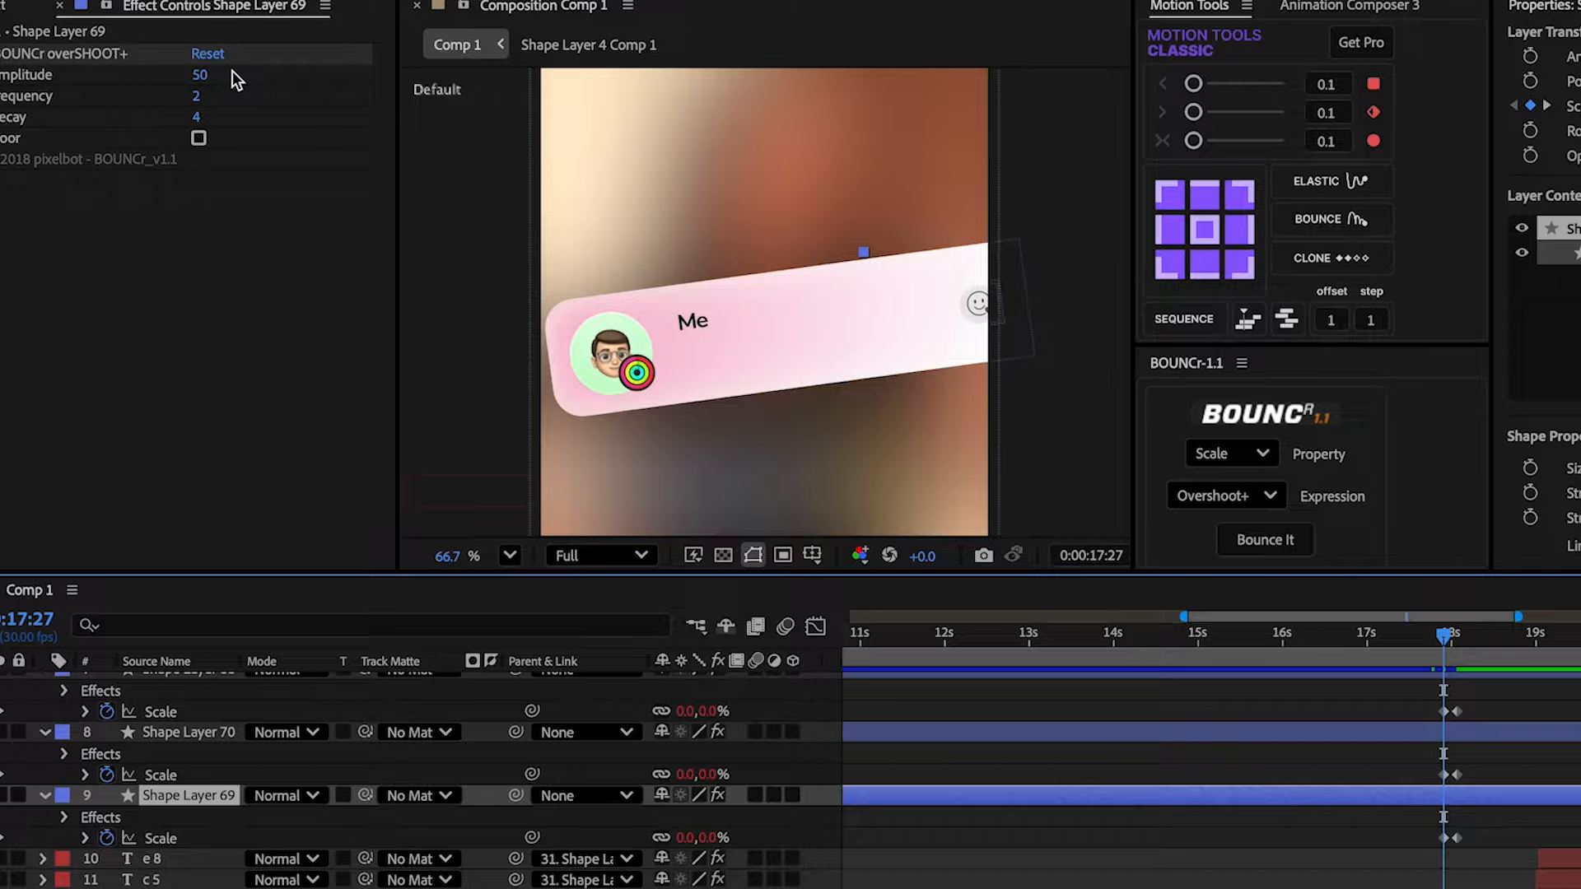
# - Set the BOUNCr overSHOOT+ Amplitude to 200 on Shape Layers 69 and 70 and scrub through the bounce
pyautogui.click(146, 15)
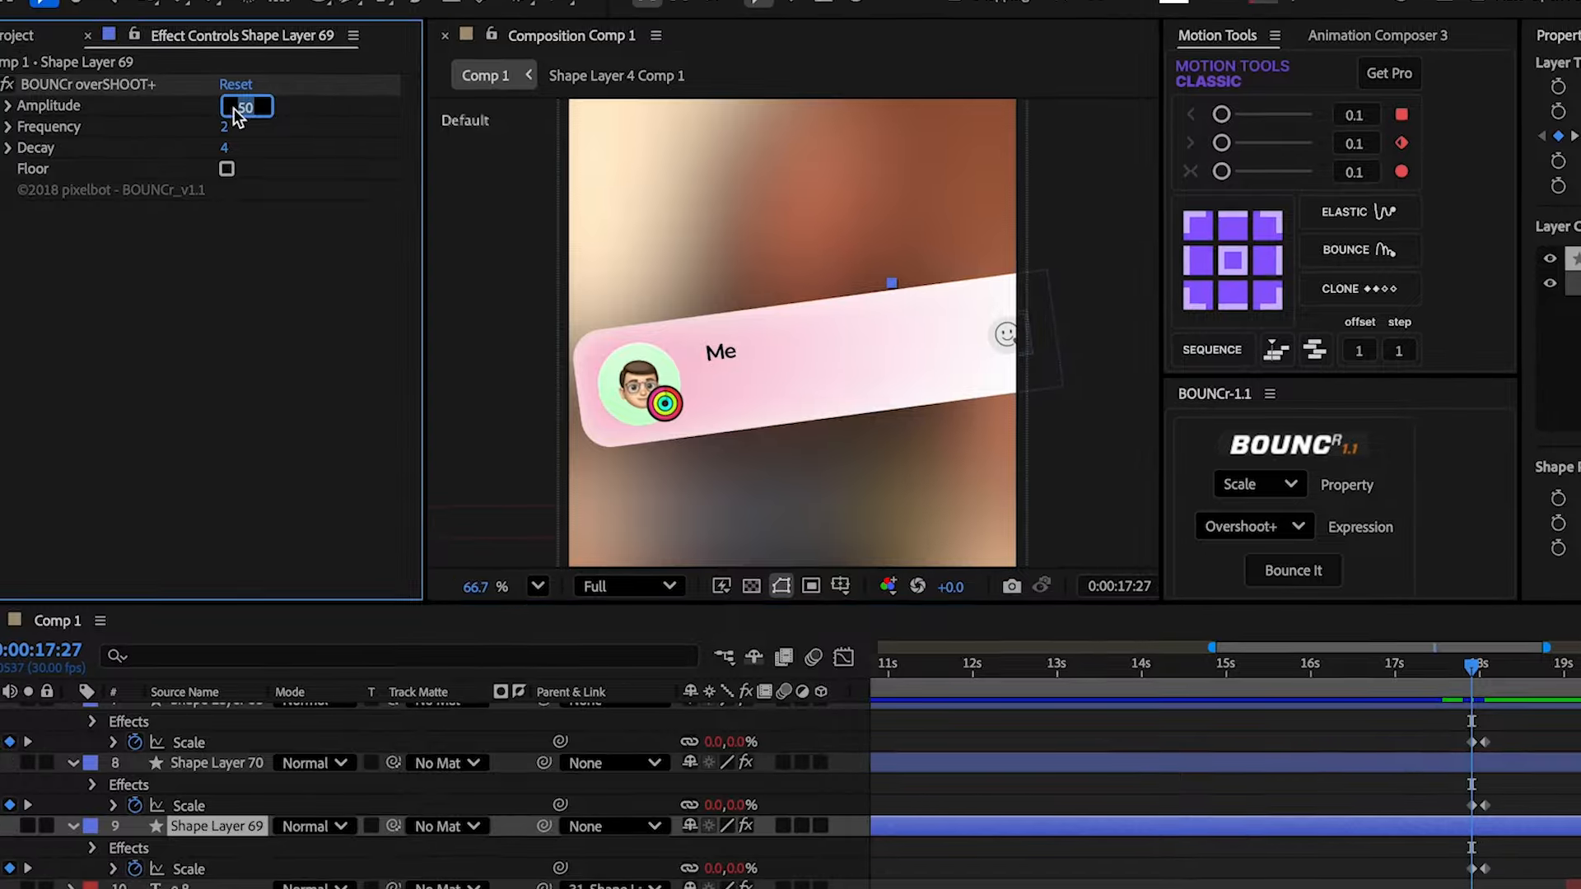
pyautogui.write('200')
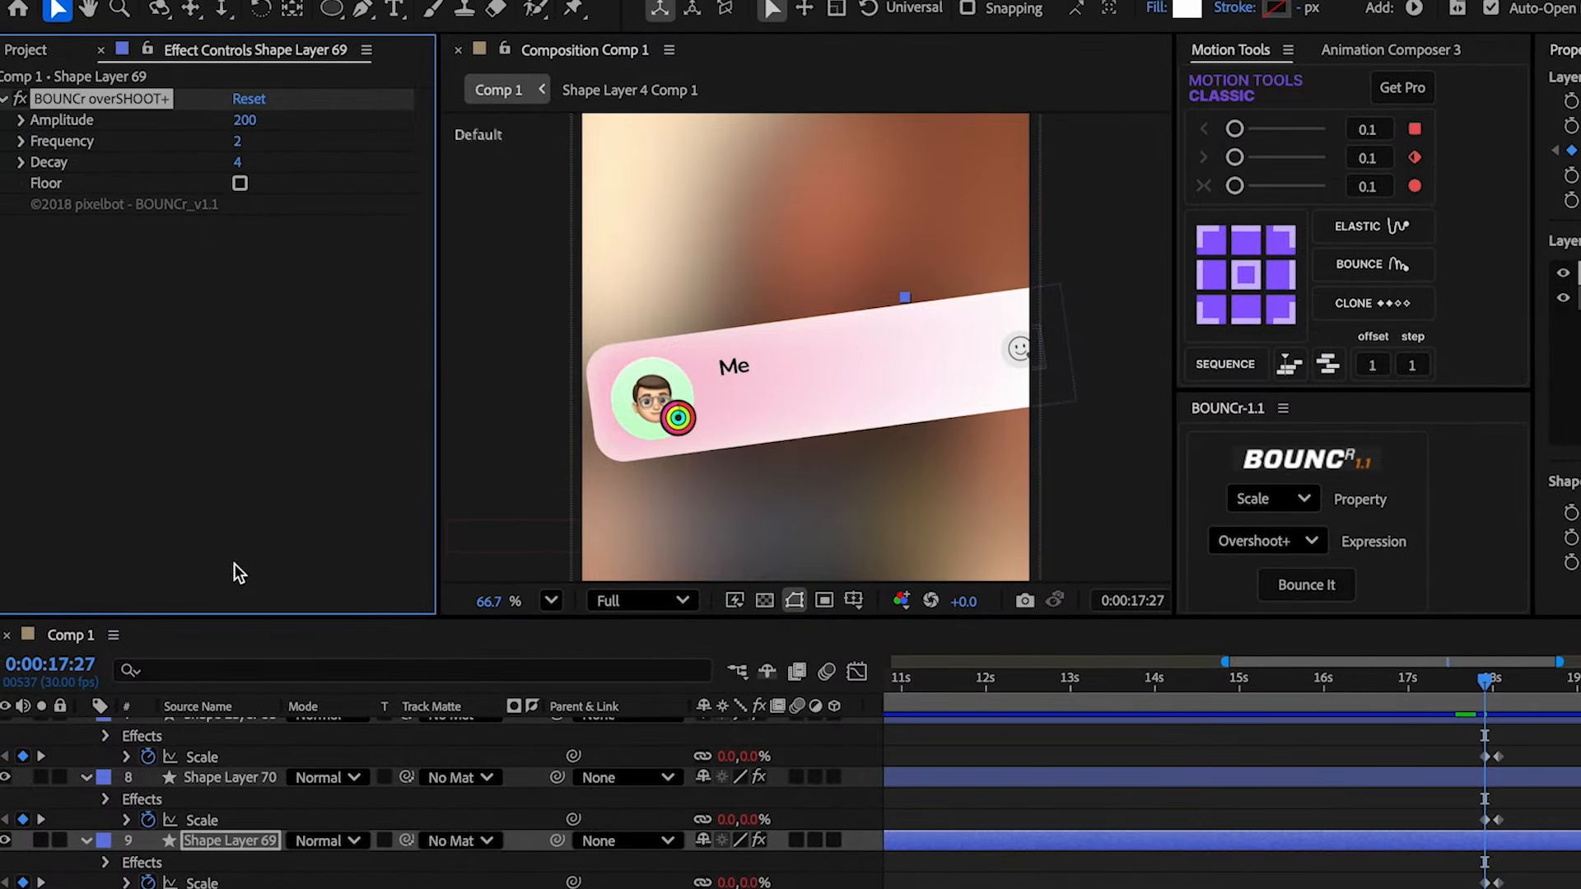
pyautogui.click(251, 779)
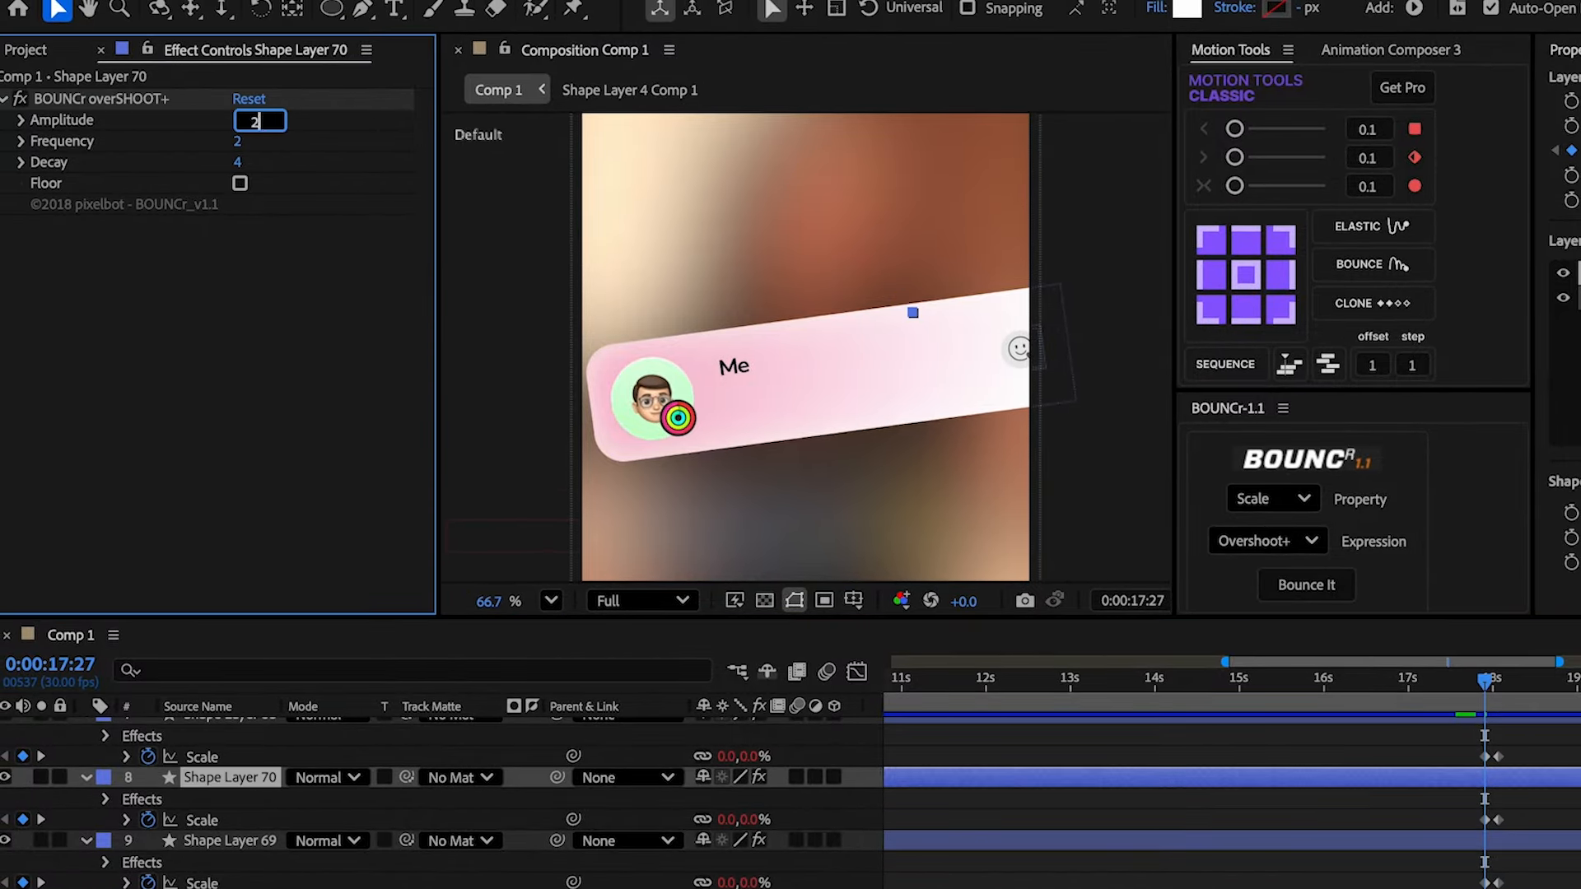
pyautogui.press('Return')
pyautogui.click(1465, 729)
pyautogui.moveTo(1484, 679); pyautogui.dragTo(1498, 682)
pyautogui.scroll(1, 1359, 806)
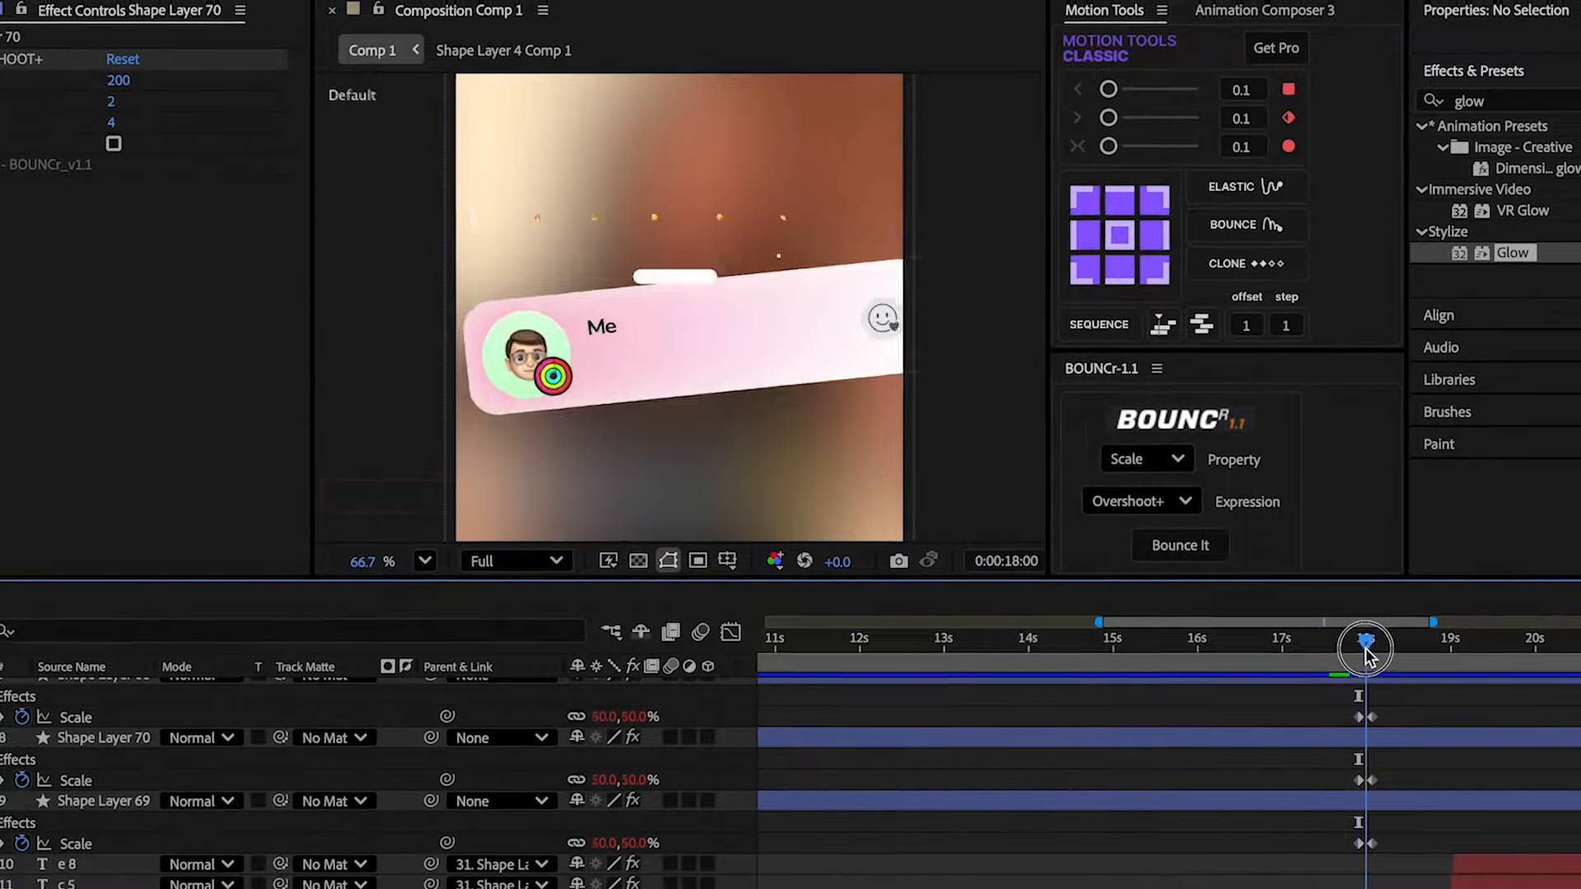
# - Use Shape Layer 68 as the track matte for all six emoji layers
pyautogui.click(1326, 682)
pyautogui.scroll(1, 1327, 694)
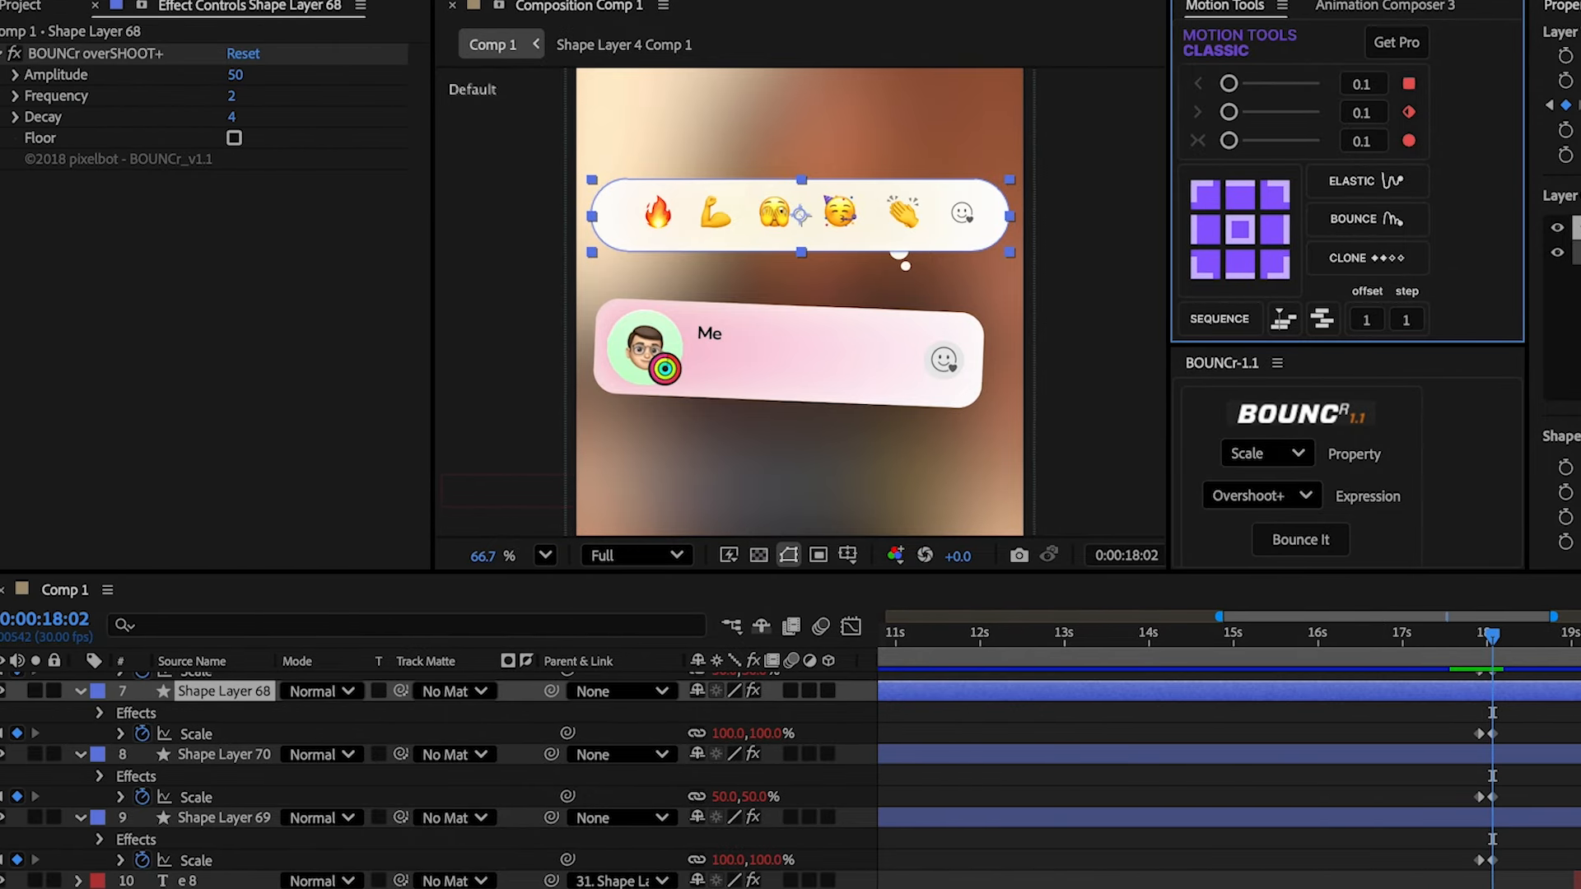
pyautogui.click(11, 733)
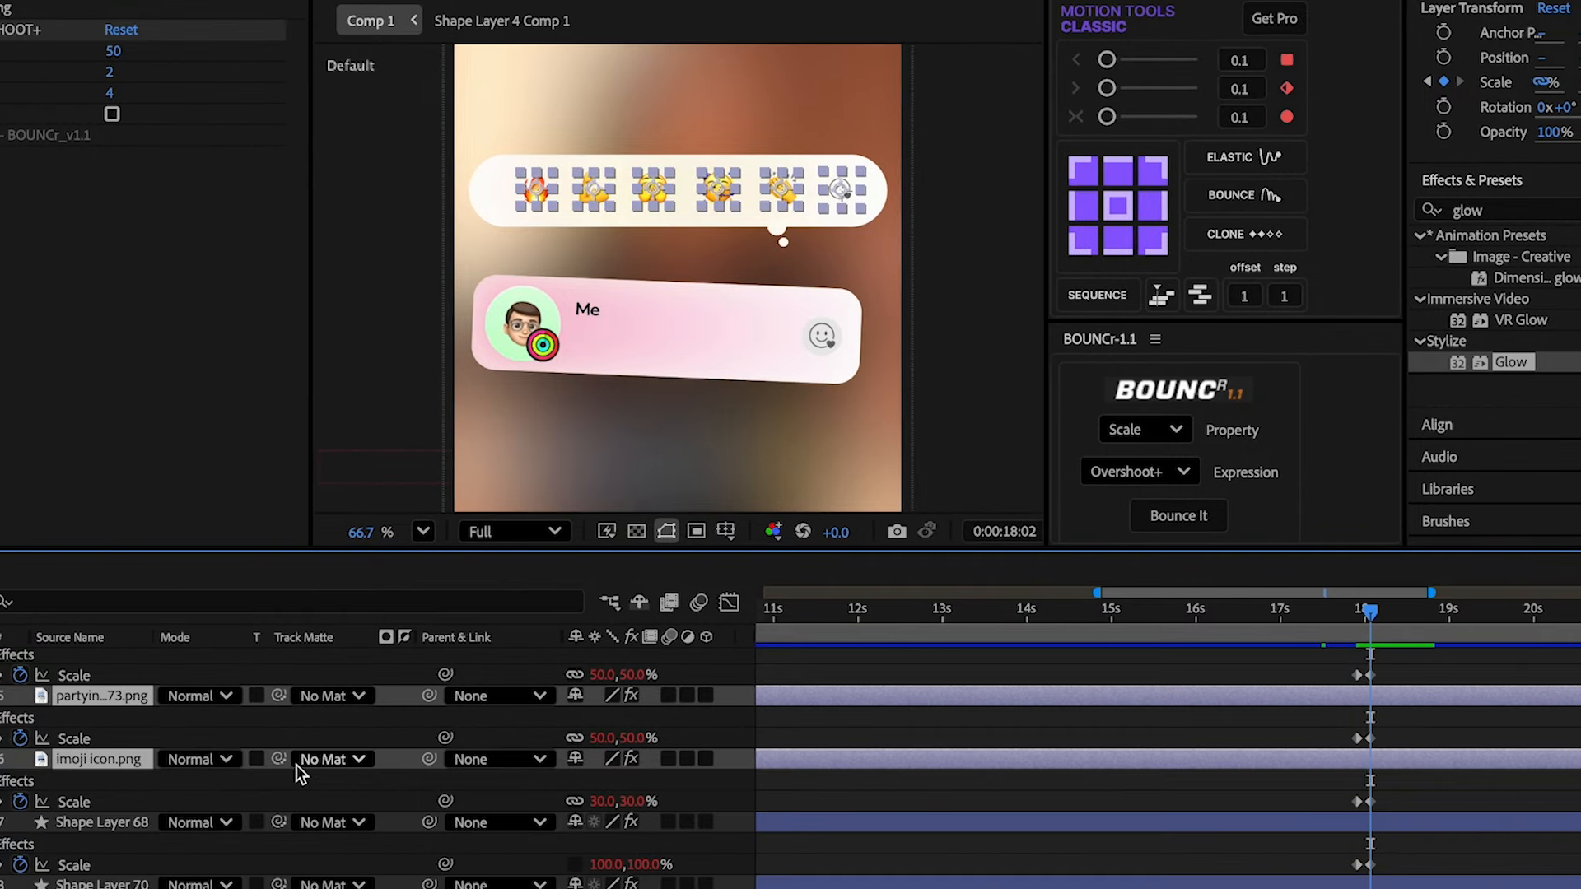
pyautogui.moveTo(277, 748); pyautogui.dragTo(148, 790)
pyautogui.moveTo(278, 792); pyautogui.dragTo(254, 814)
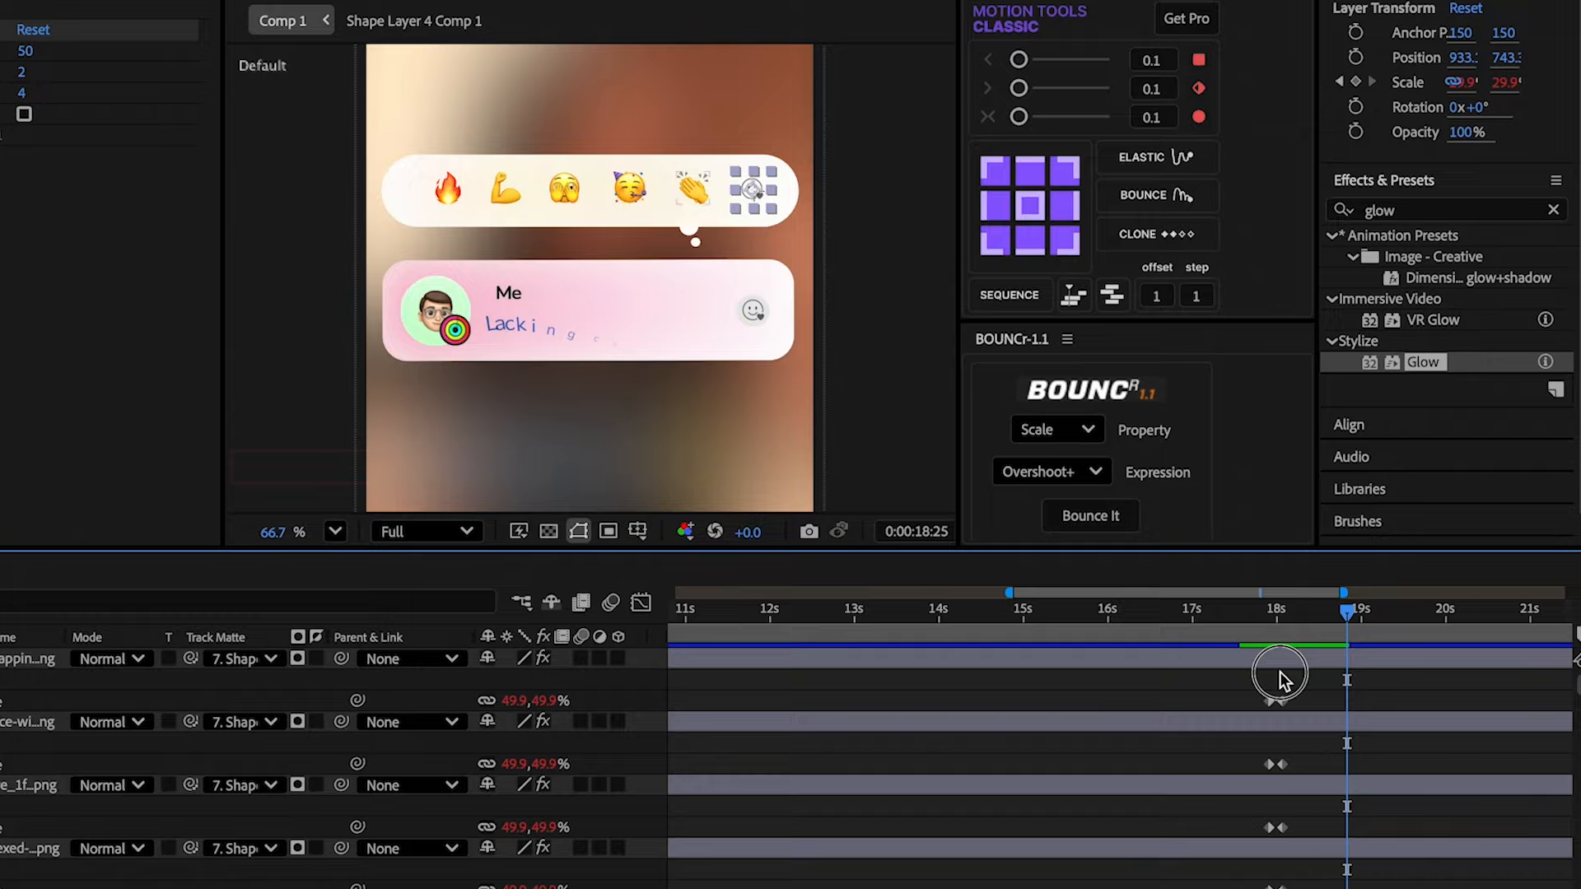
# - Sequence the six emoji layers in random order at 0:00:17:27 with offset 1 and step 1, reshuffling them once
pyautogui.keyDown('shift'); pyautogui.click(1280, 668); pyautogui.keyUp('shift')
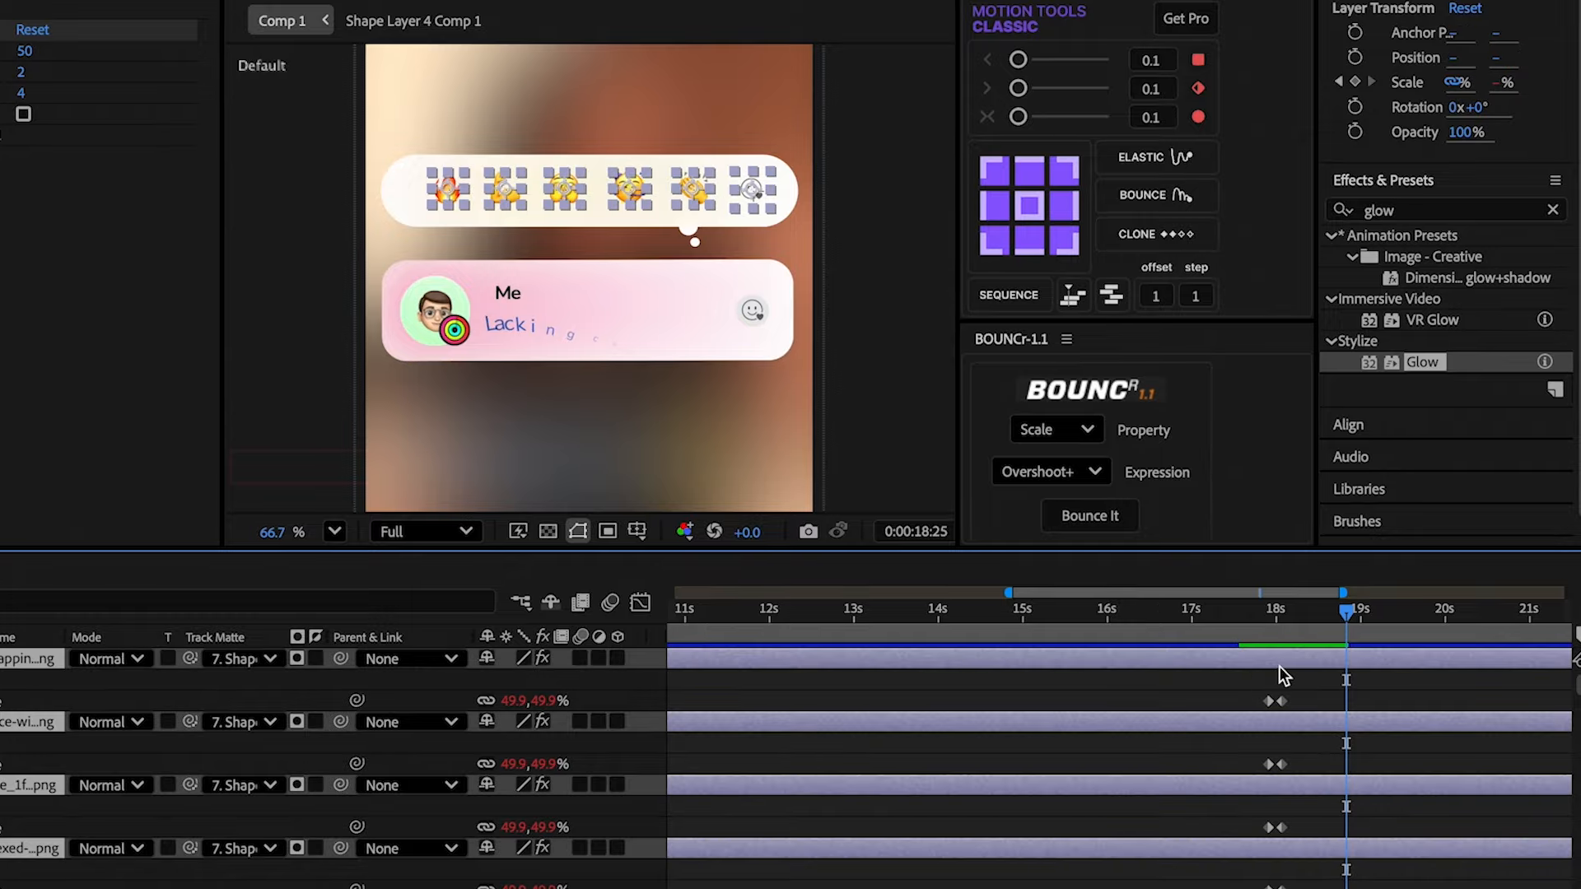
pyautogui.moveTo(1279, 621); pyautogui.dragTo(1268, 625)
pyautogui.click(1023, 303)
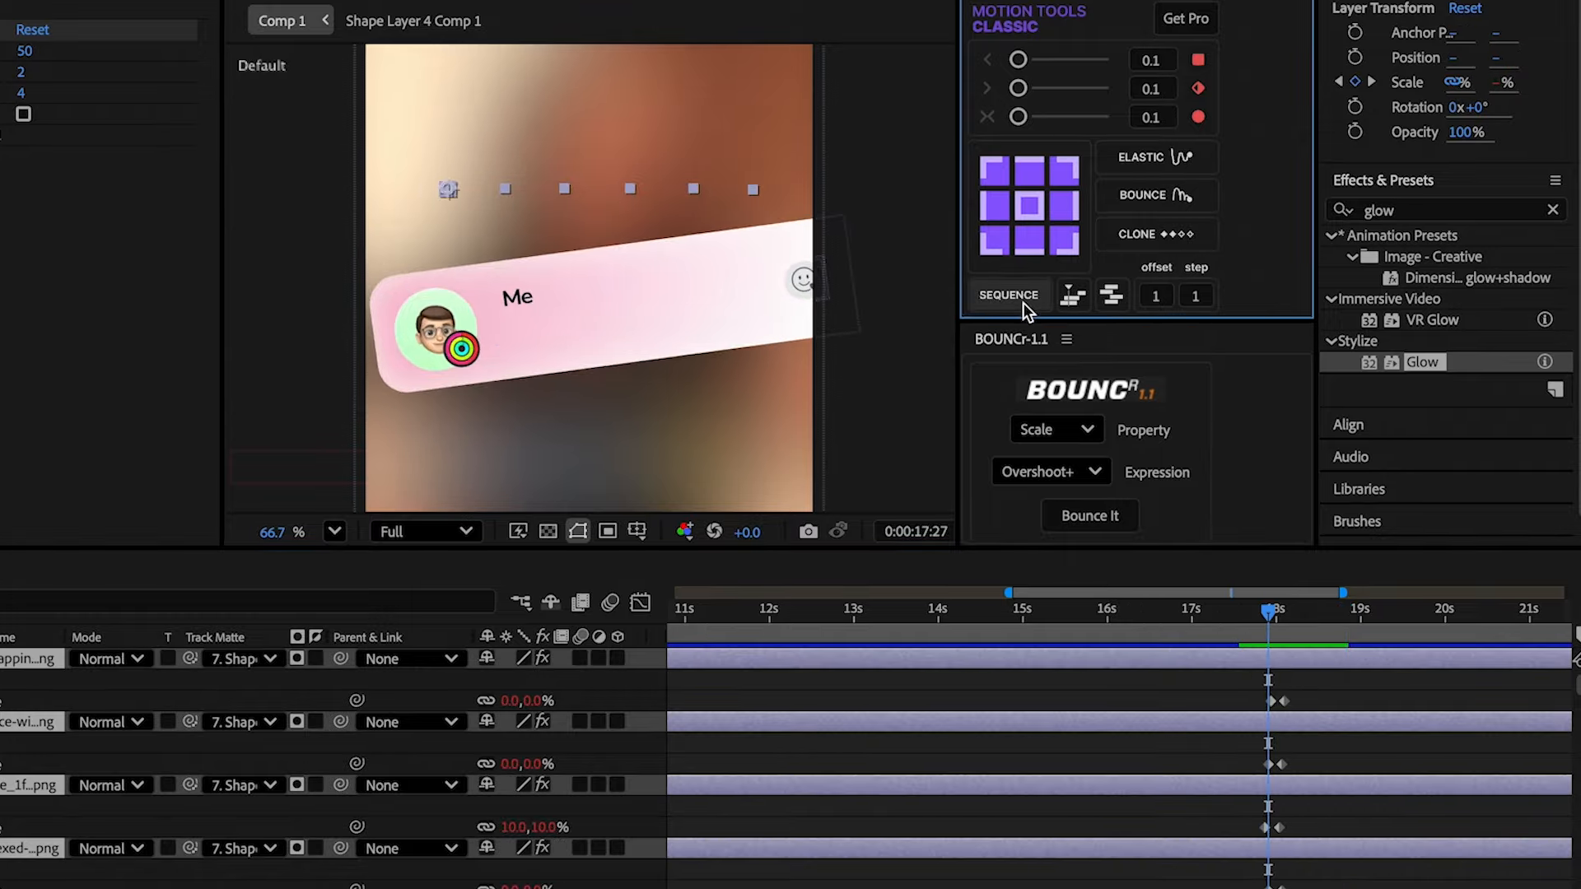
pyautogui.click(1025, 304)
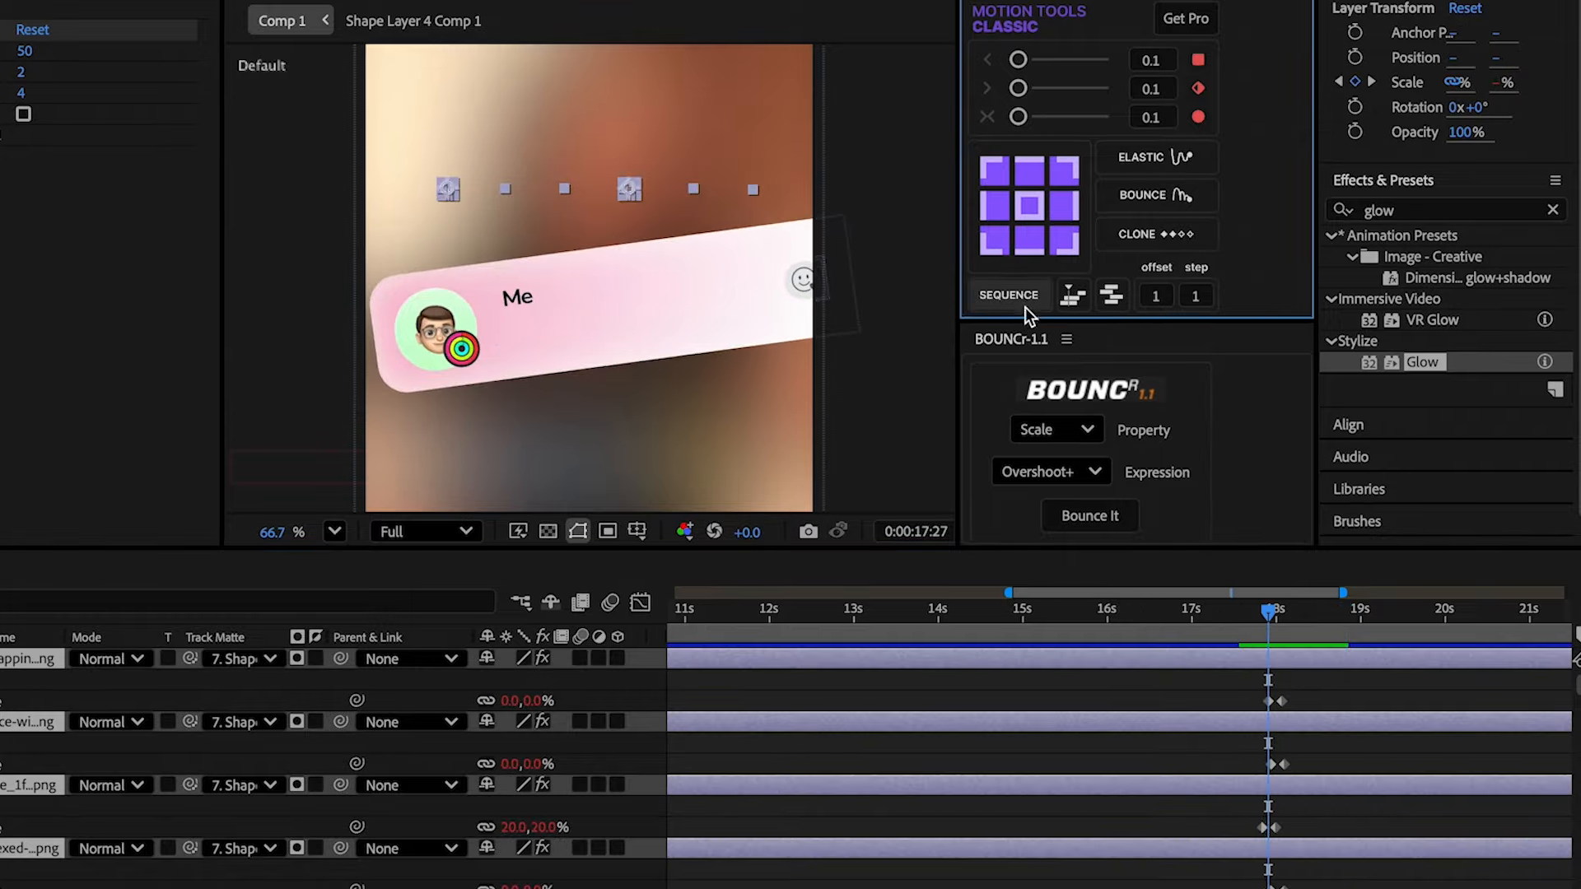
# - Shift the six sequenced emoji layers about four frames later and preview the pop-in animation before and after
pyautogui.click(1252, 626)
pyautogui.press('space')
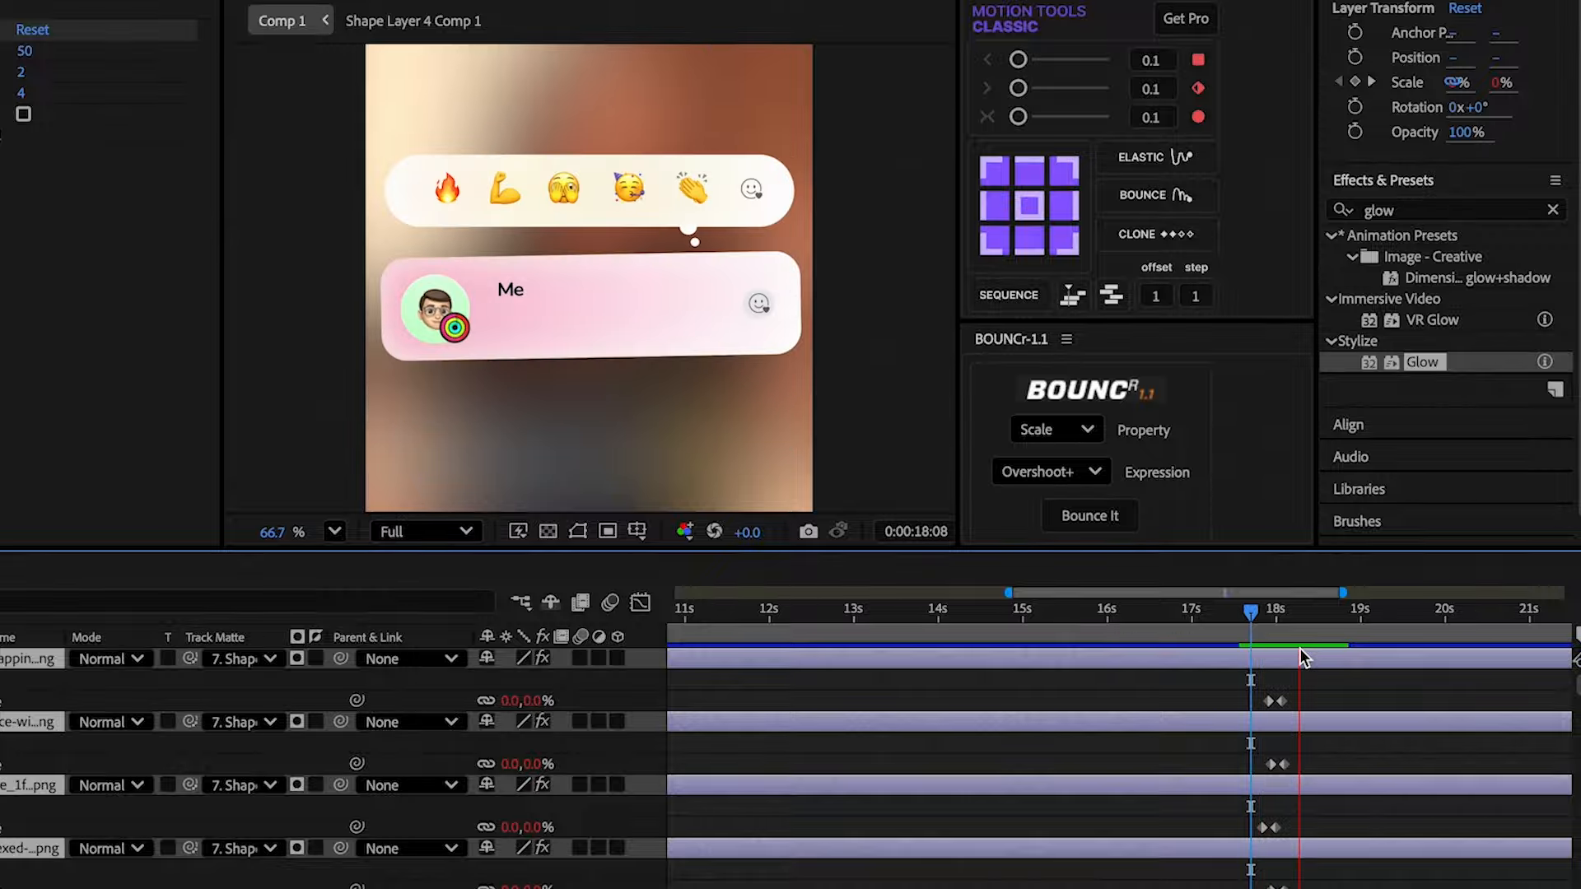
pyautogui.click(1240, 610)
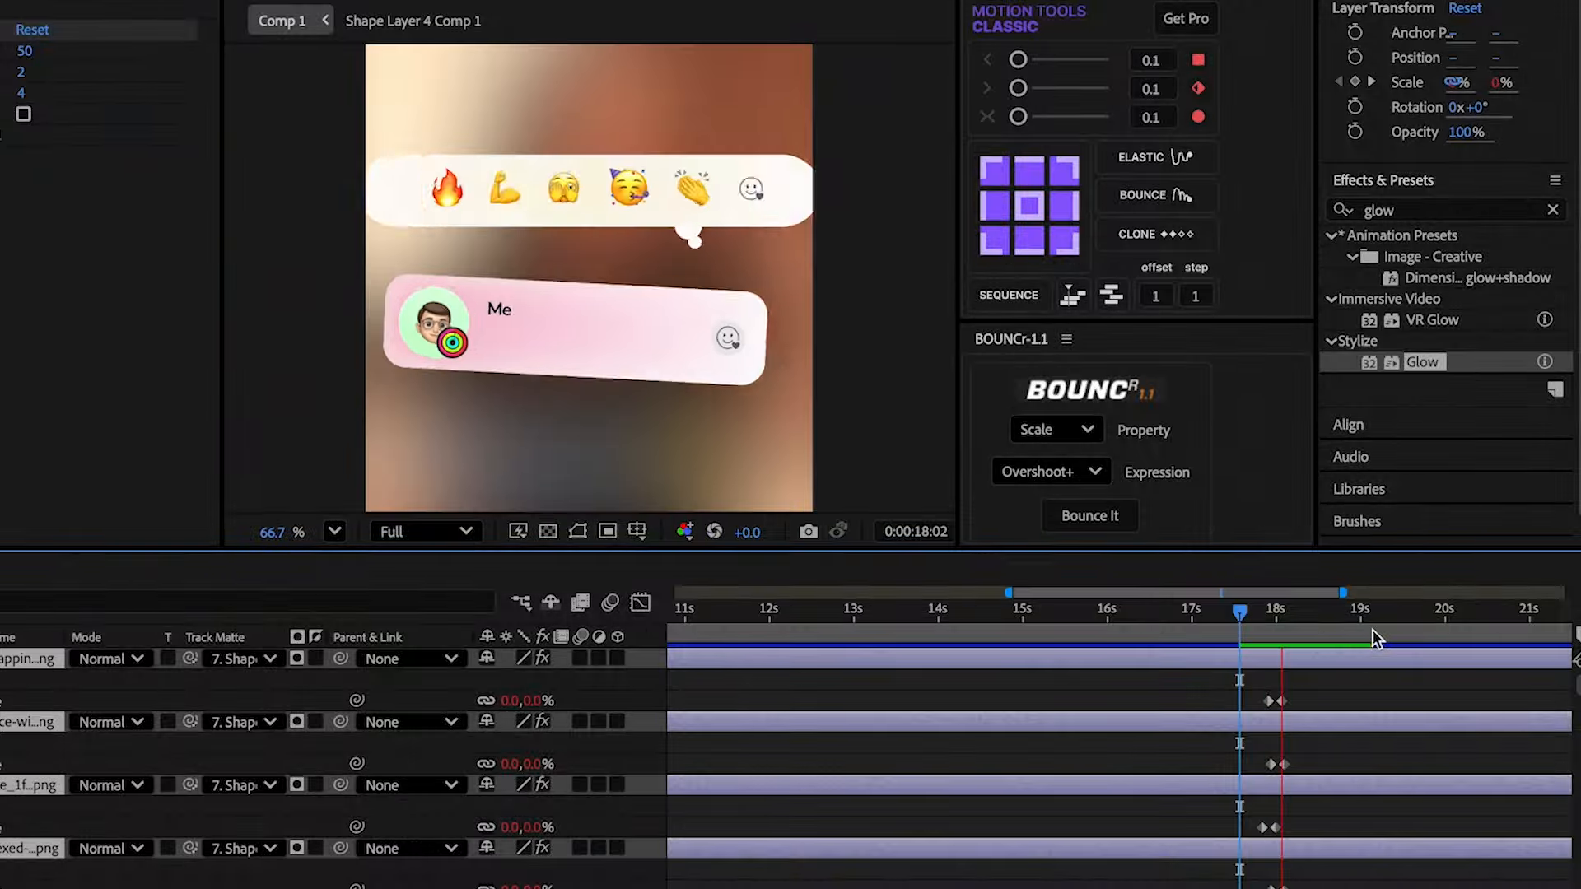
pyautogui.press('space')
pyautogui.moveTo(1294, 652); pyautogui.dragTo(1304, 654)
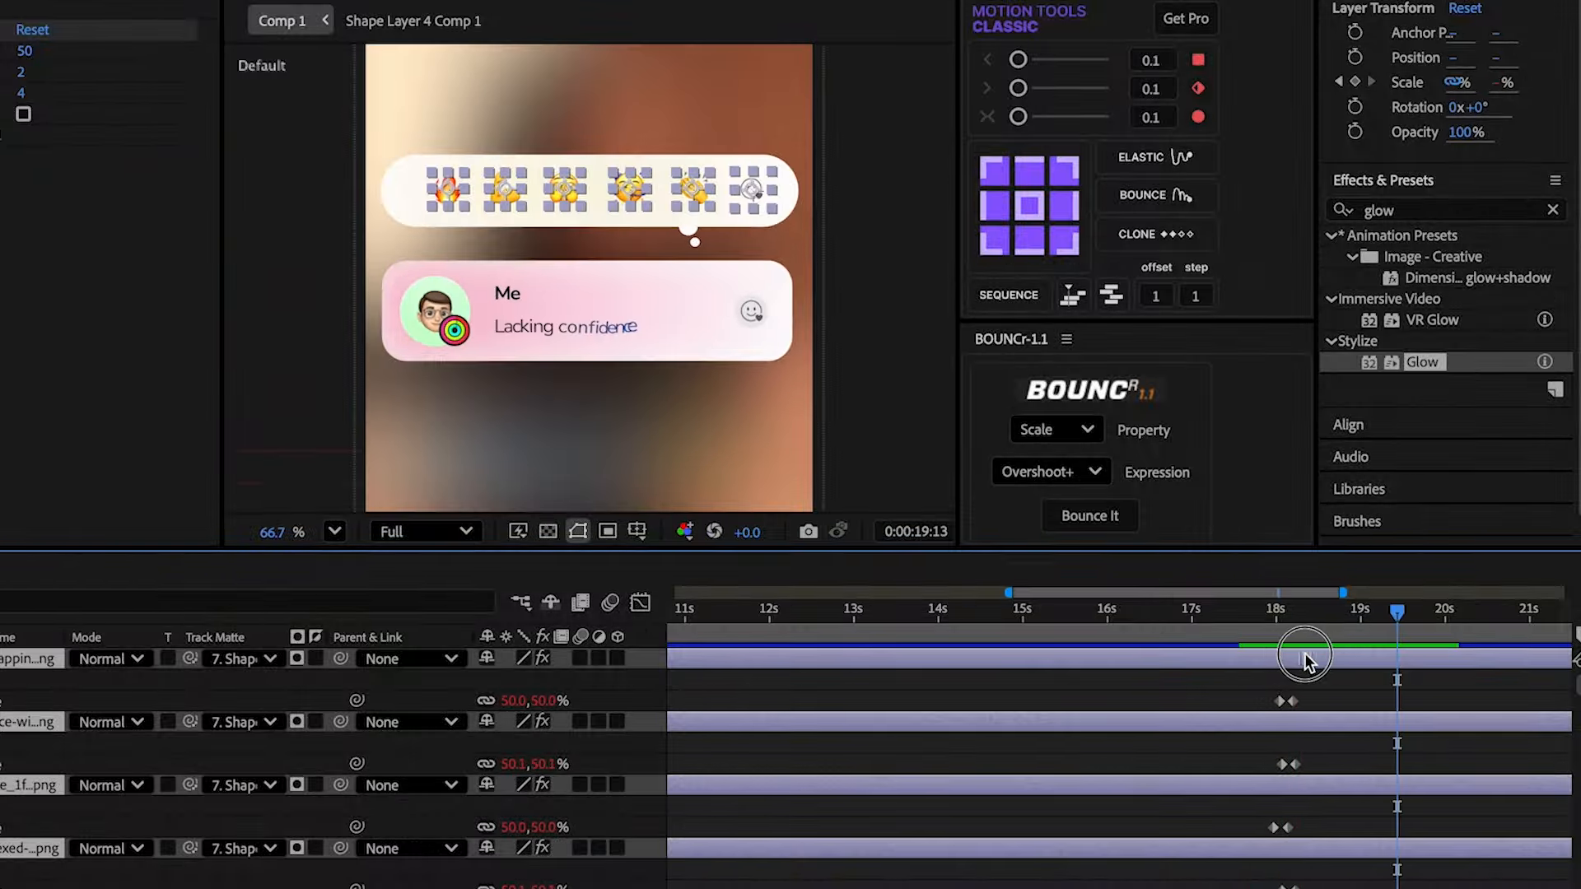
pyautogui.click(1267, 631)
pyautogui.press('space')
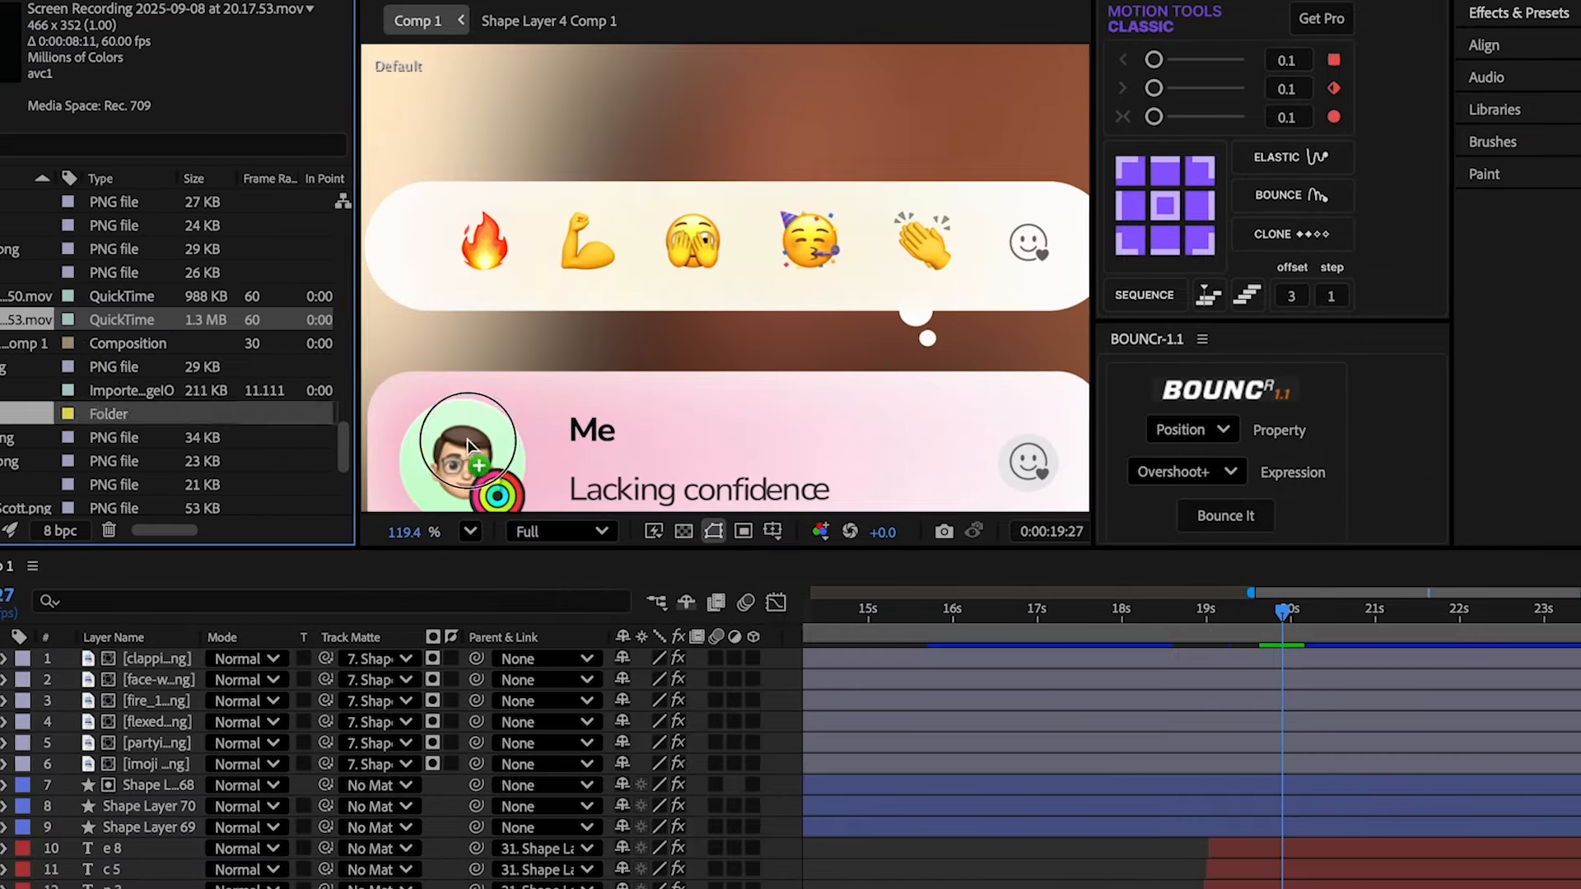
# - Add the emoji screen recording 20.17.53.mov as the top layer of Comp 1, starting at about 18.4 seconds
pyautogui.click(1218, 663)
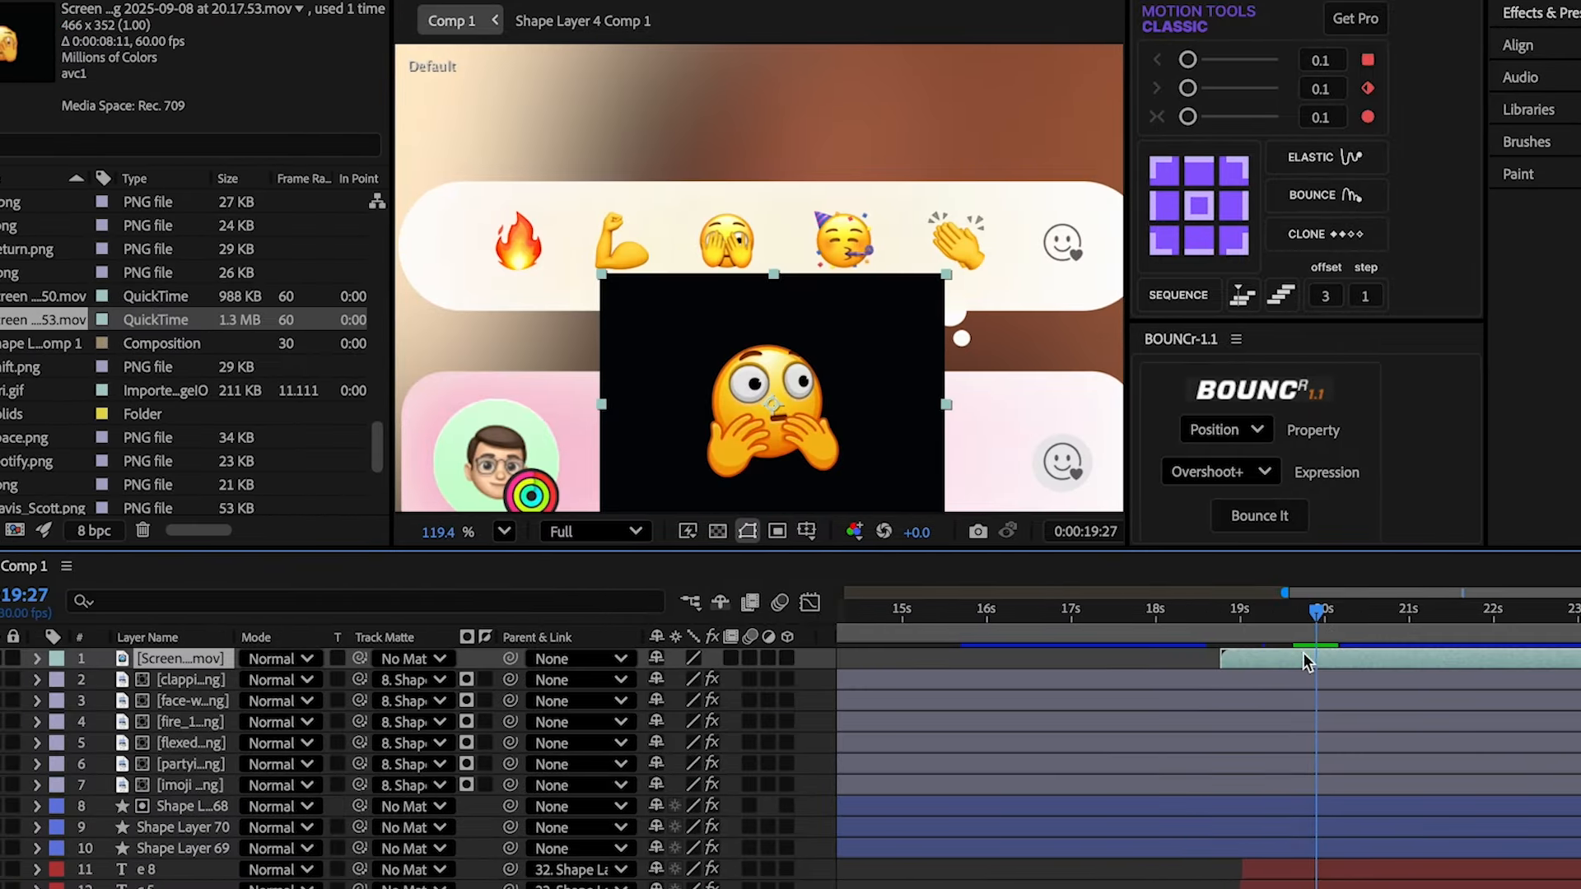
pyautogui.hscroll(5, 1368, 616)
# - Apply the Linear Color Key effect to the screen recording layer and key out its black background
pyautogui.click(1541, 13)
pyautogui.click(1556, 42)
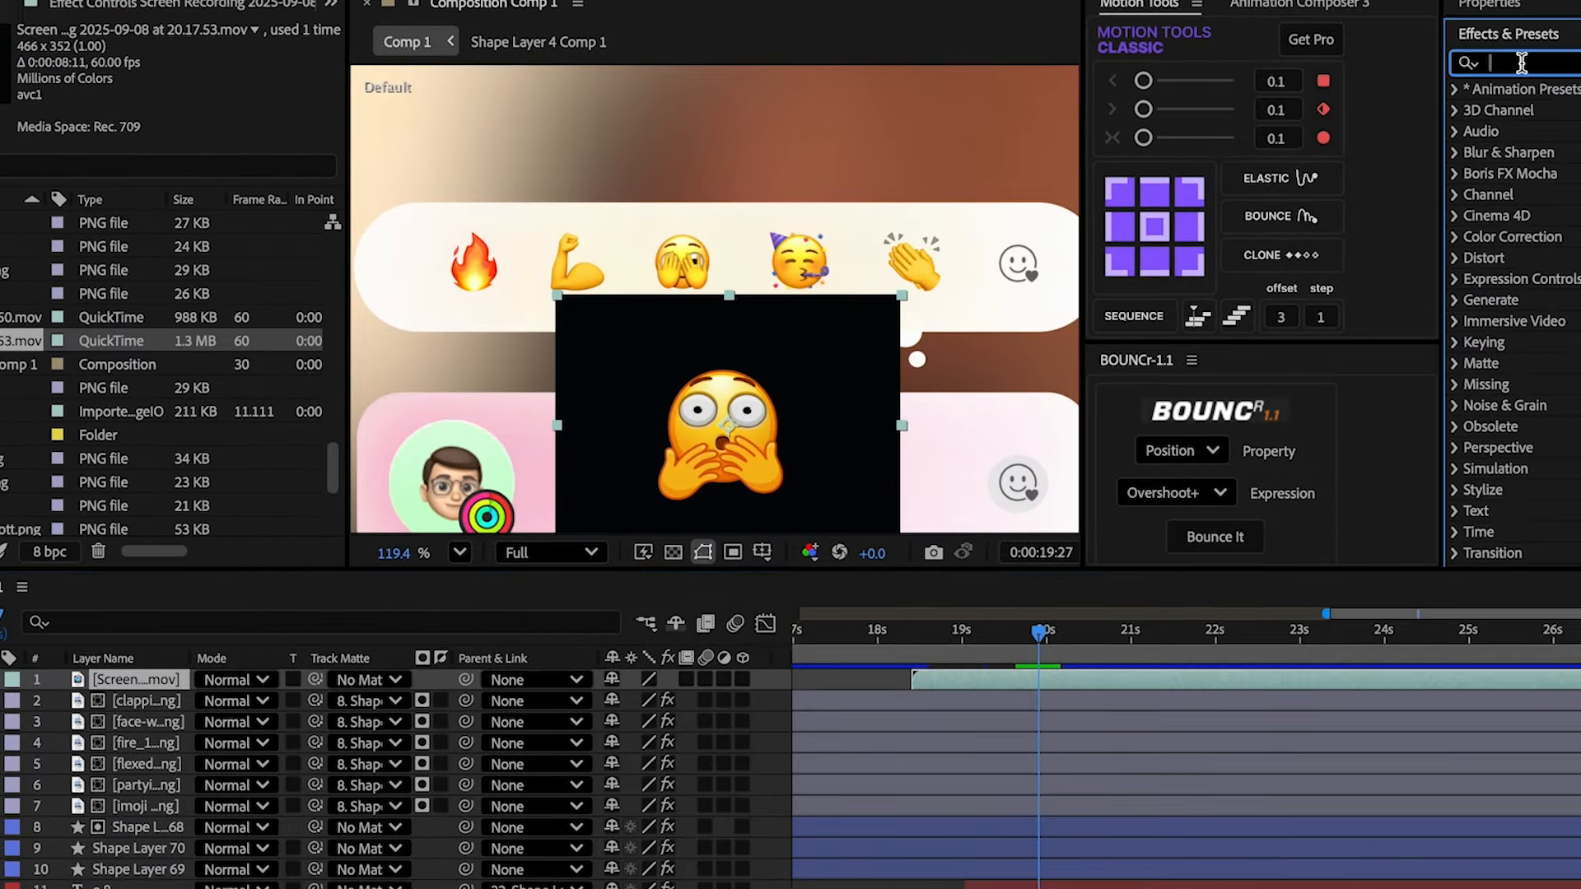
pyautogui.write('linear c')
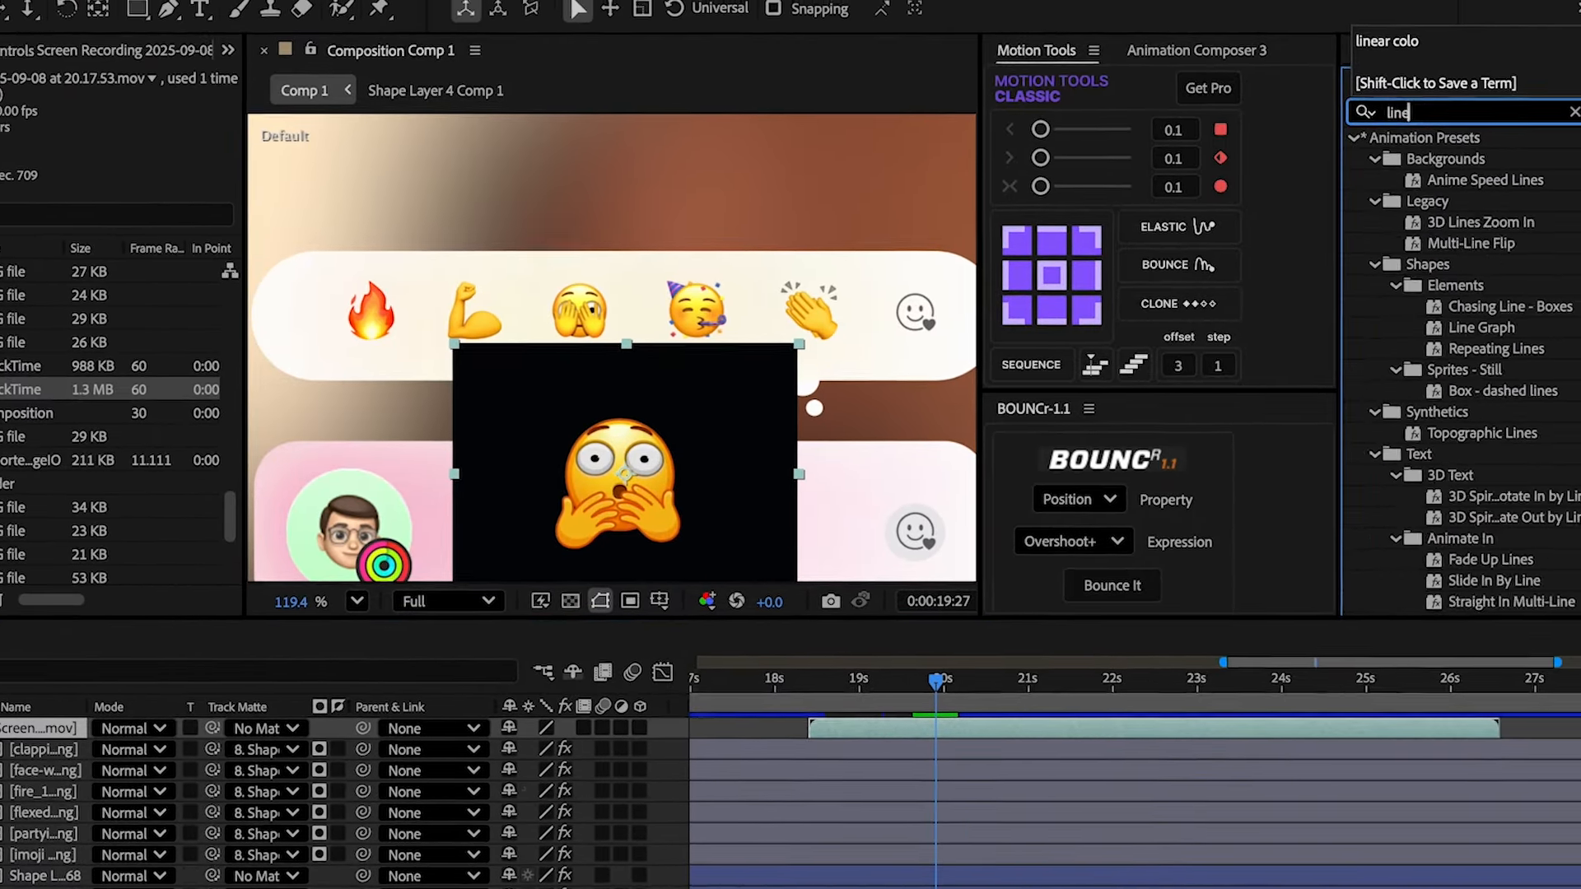
pyautogui.write('olor')
pyautogui.doubleClick(1449, 164)
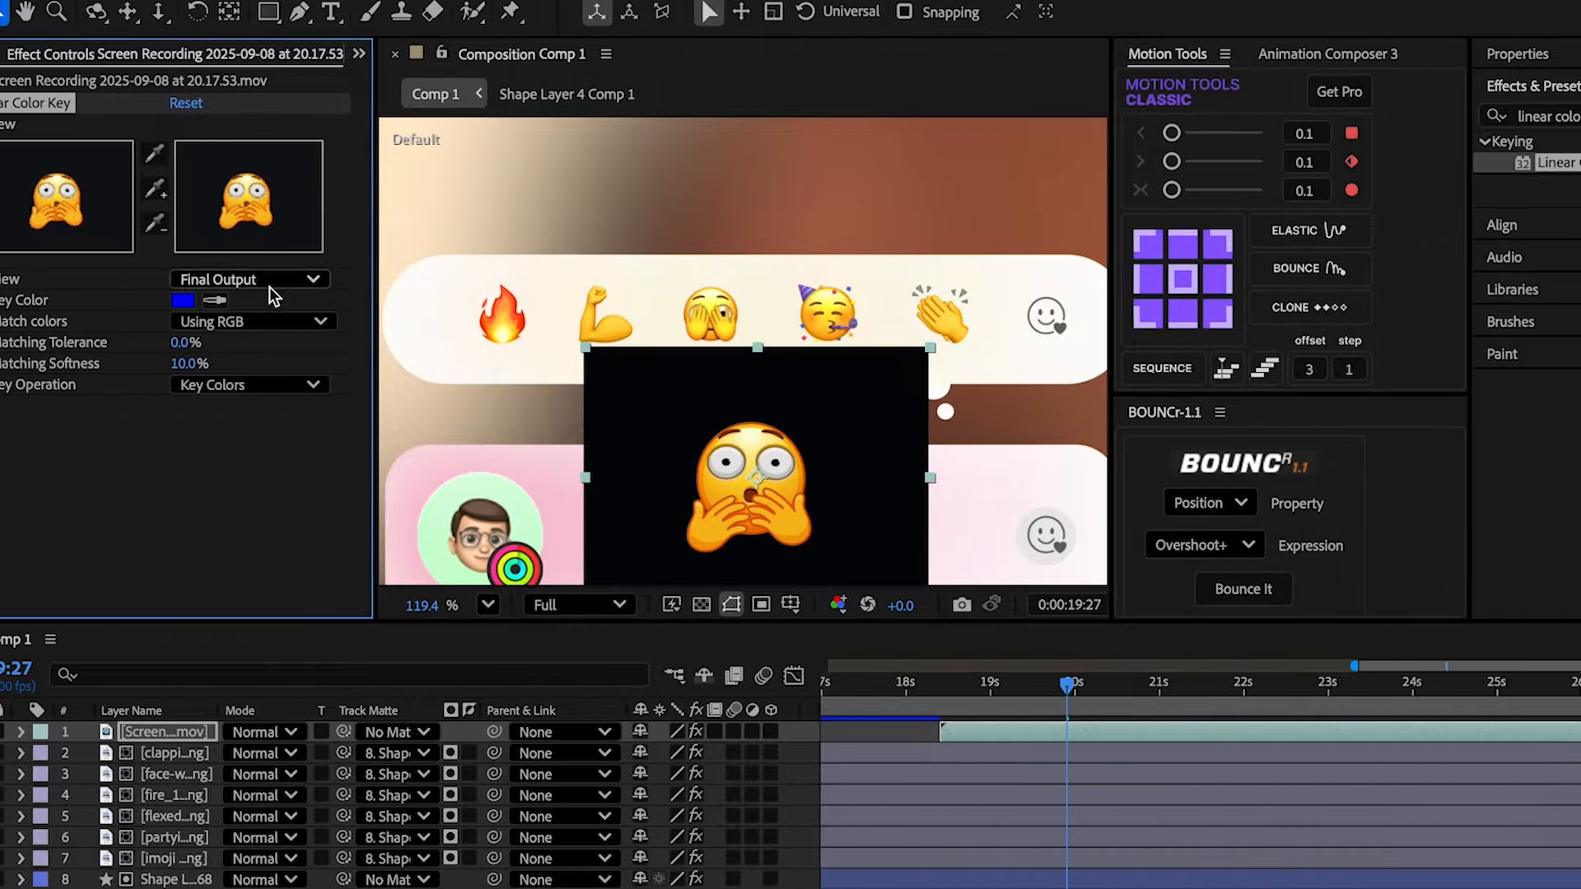
pyautogui.click(77, 299)
pyautogui.click(711, 383)
# - Scale the keyed emoji recording to 50% and place it above the reaction bar between the fire and flexed arm emojis
pyautogui.press('s')
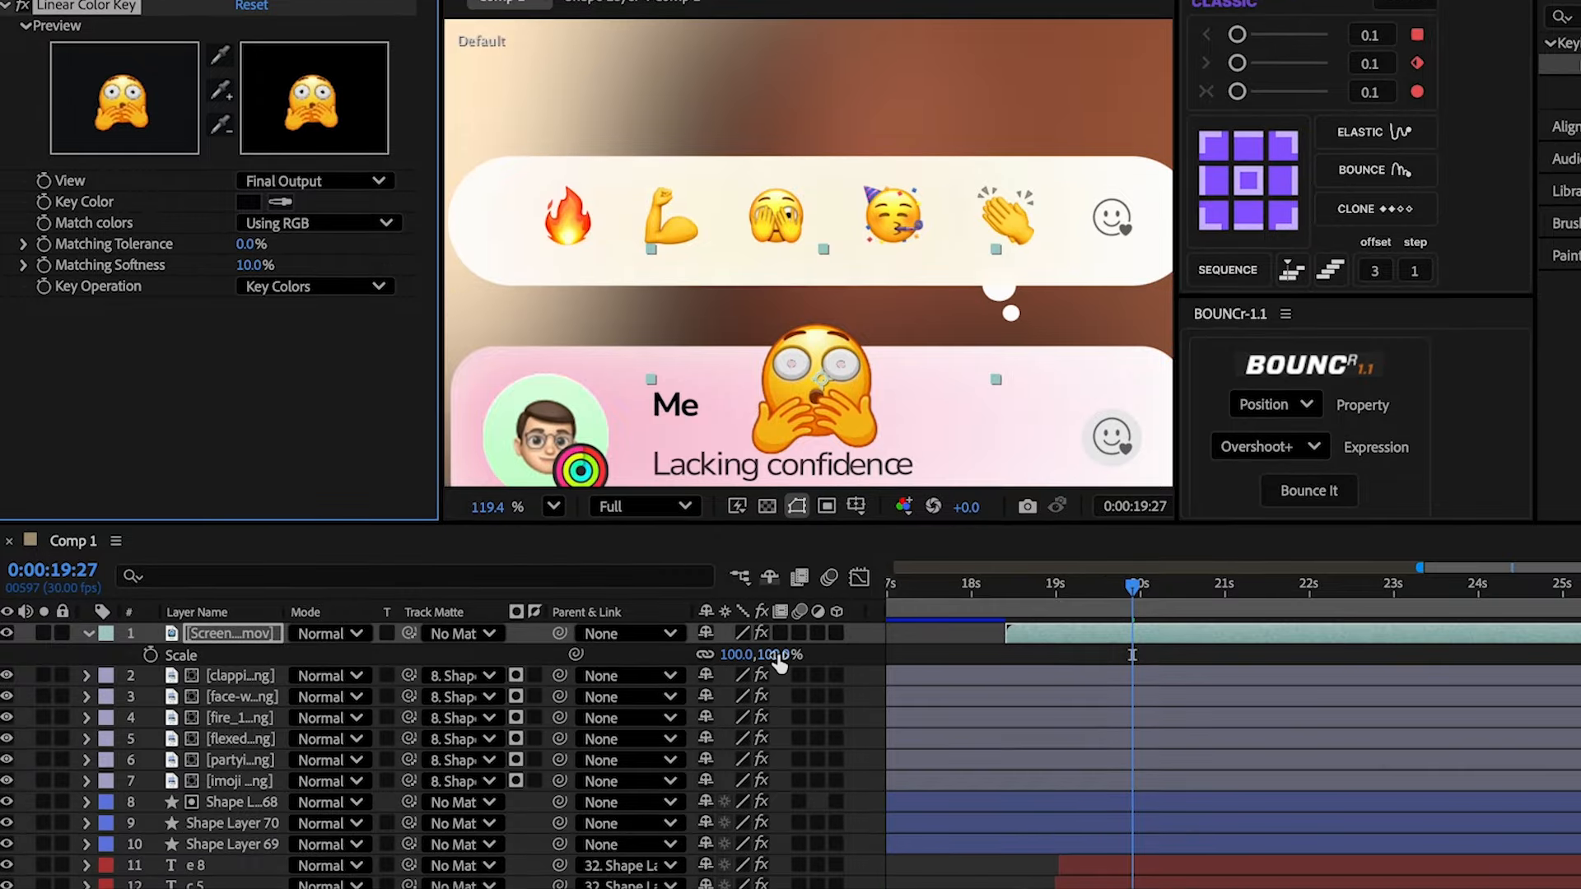
pyautogui.click(768, 753)
pyautogui.write('50')
pyautogui.press('Return')
pyautogui.moveTo(814, 367); pyautogui.dragTo(788, 302)
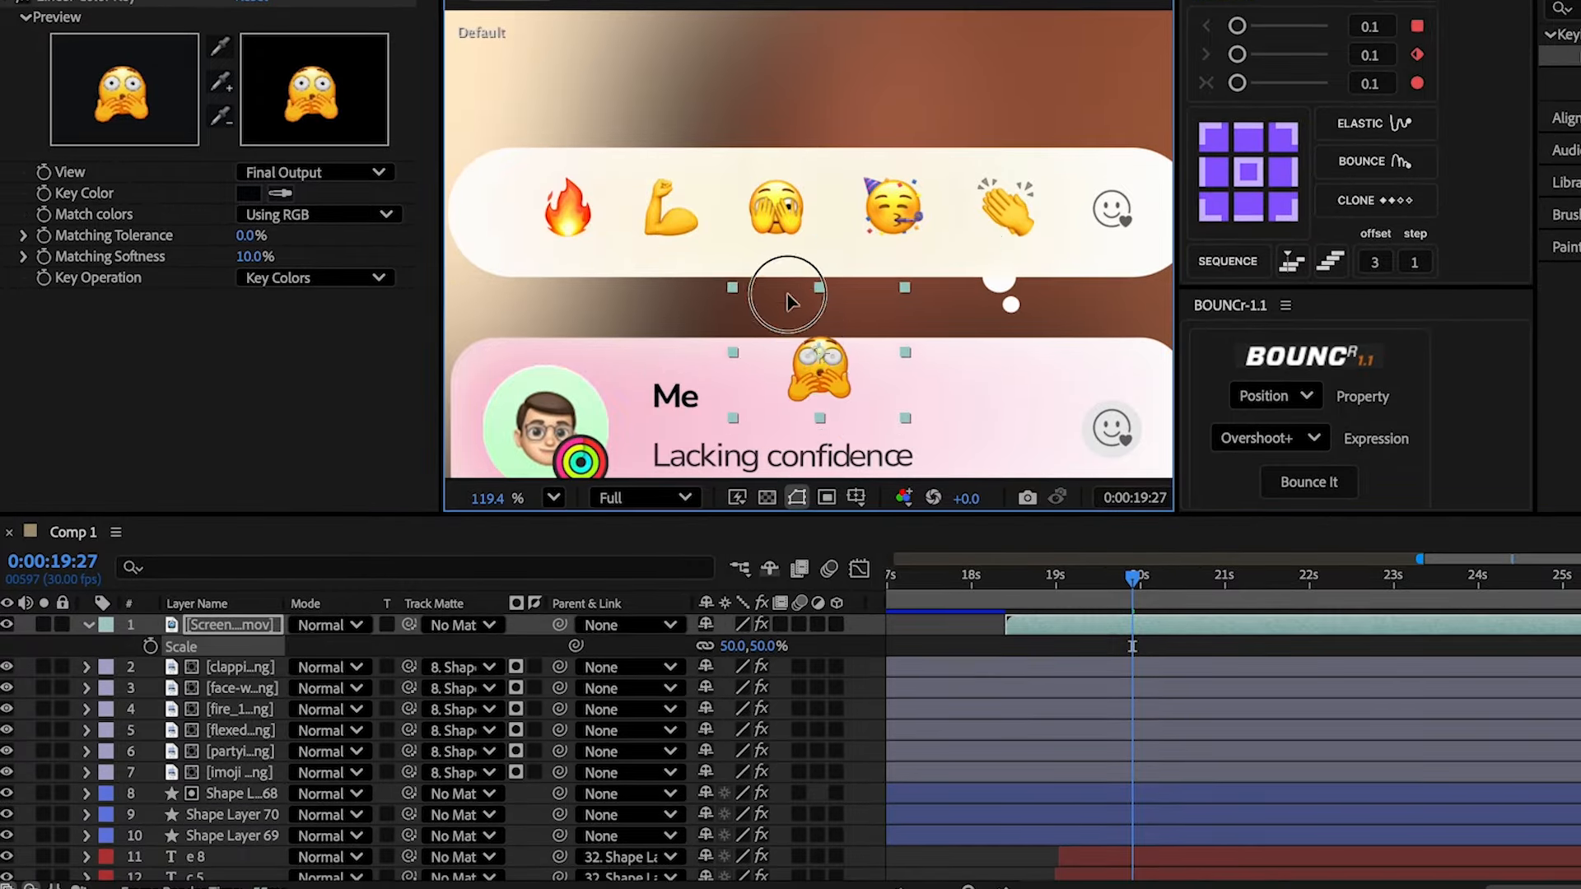
# - Duplicate the emoji recording layer and set the copy's Position to 823.8, 626.5, above the clapping hands
pyautogui.click(230, 629)
pyautogui.press('p')
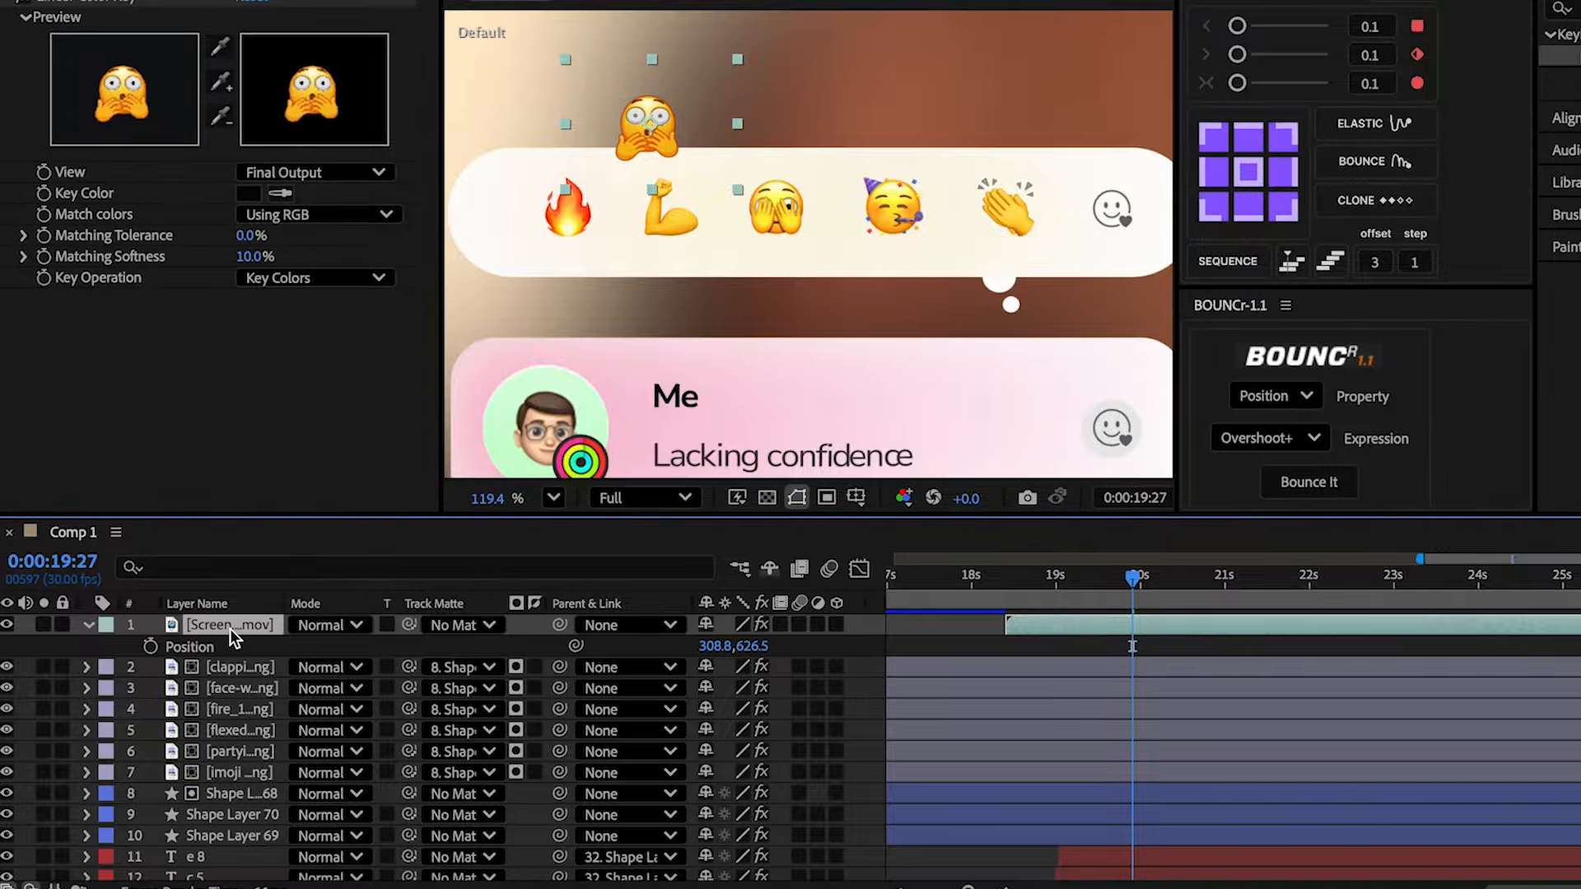
pyautogui.hotkey('ctrl', 'd')
pyautogui.moveTo(714, 646); pyautogui.dragTo(1106, 651)
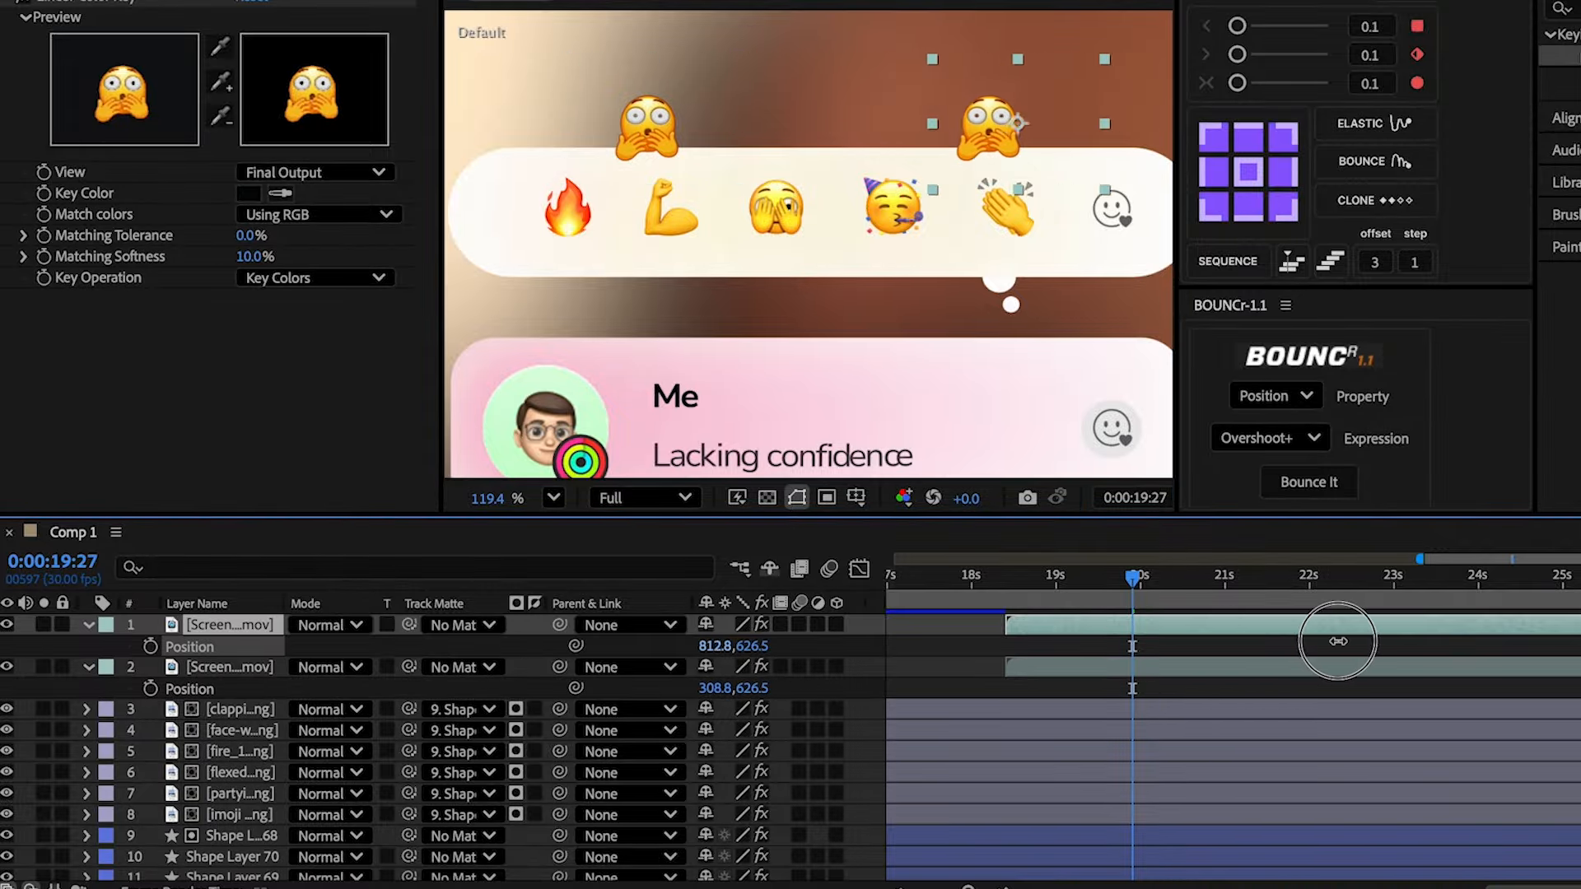
# - Create two more copies of the emoji recording and position them at 456.8, 521.0 and 667.8, 521.0
pyautogui.hotkey('ctrl', 'd')
pyautogui.moveTo(837, 82); pyautogui.dragTo(755, 49)
pyautogui.press('super+d')
pyautogui.press('p')
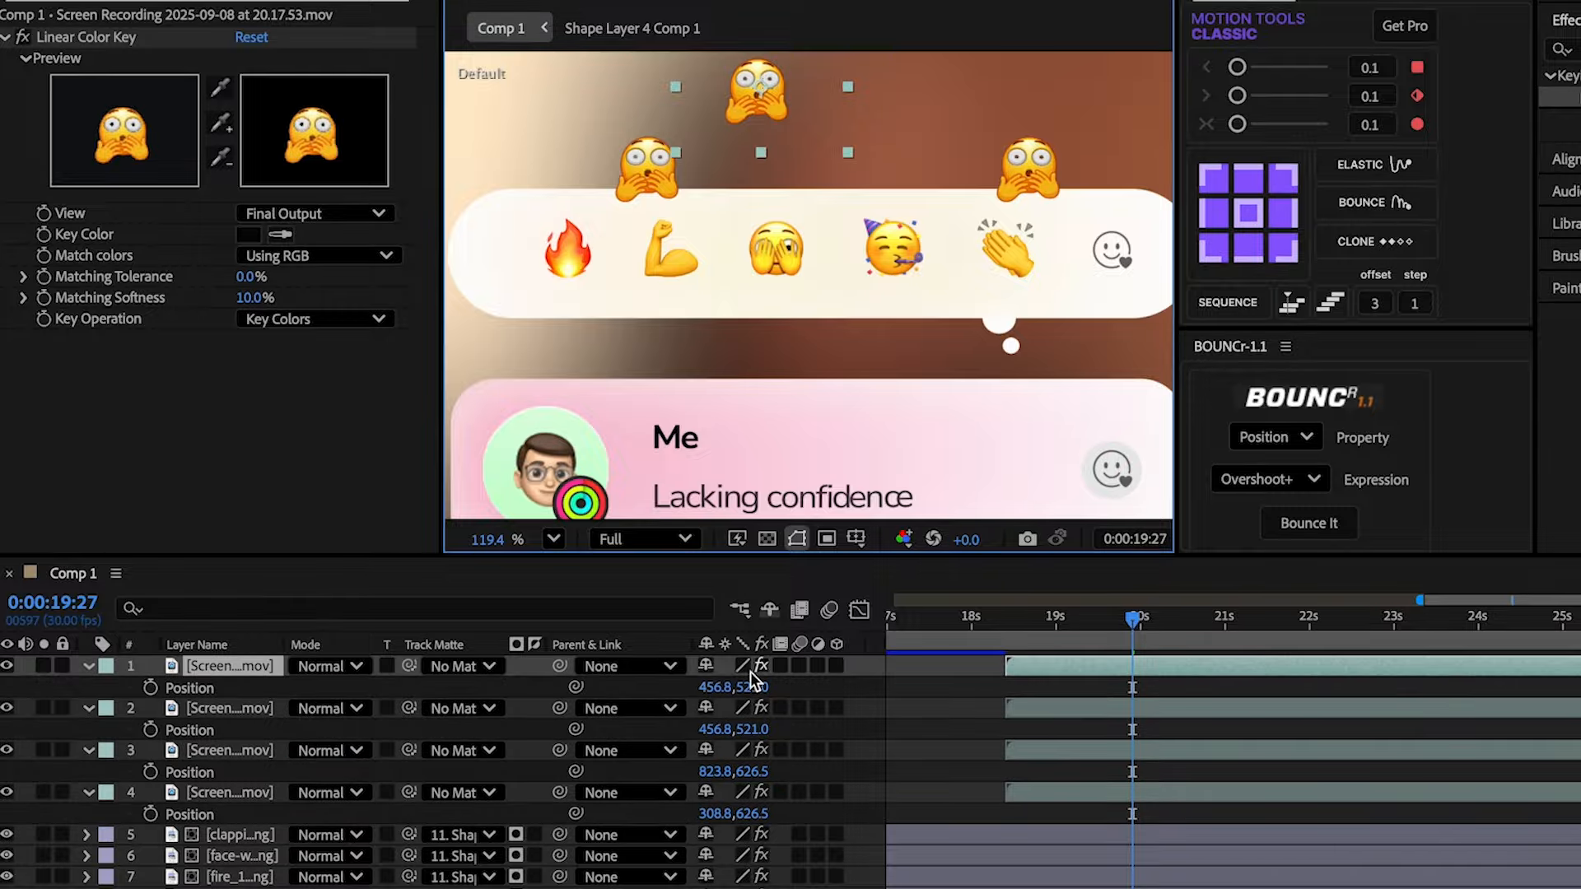
pyautogui.moveTo(745, 686); pyautogui.dragTo(766, 687)
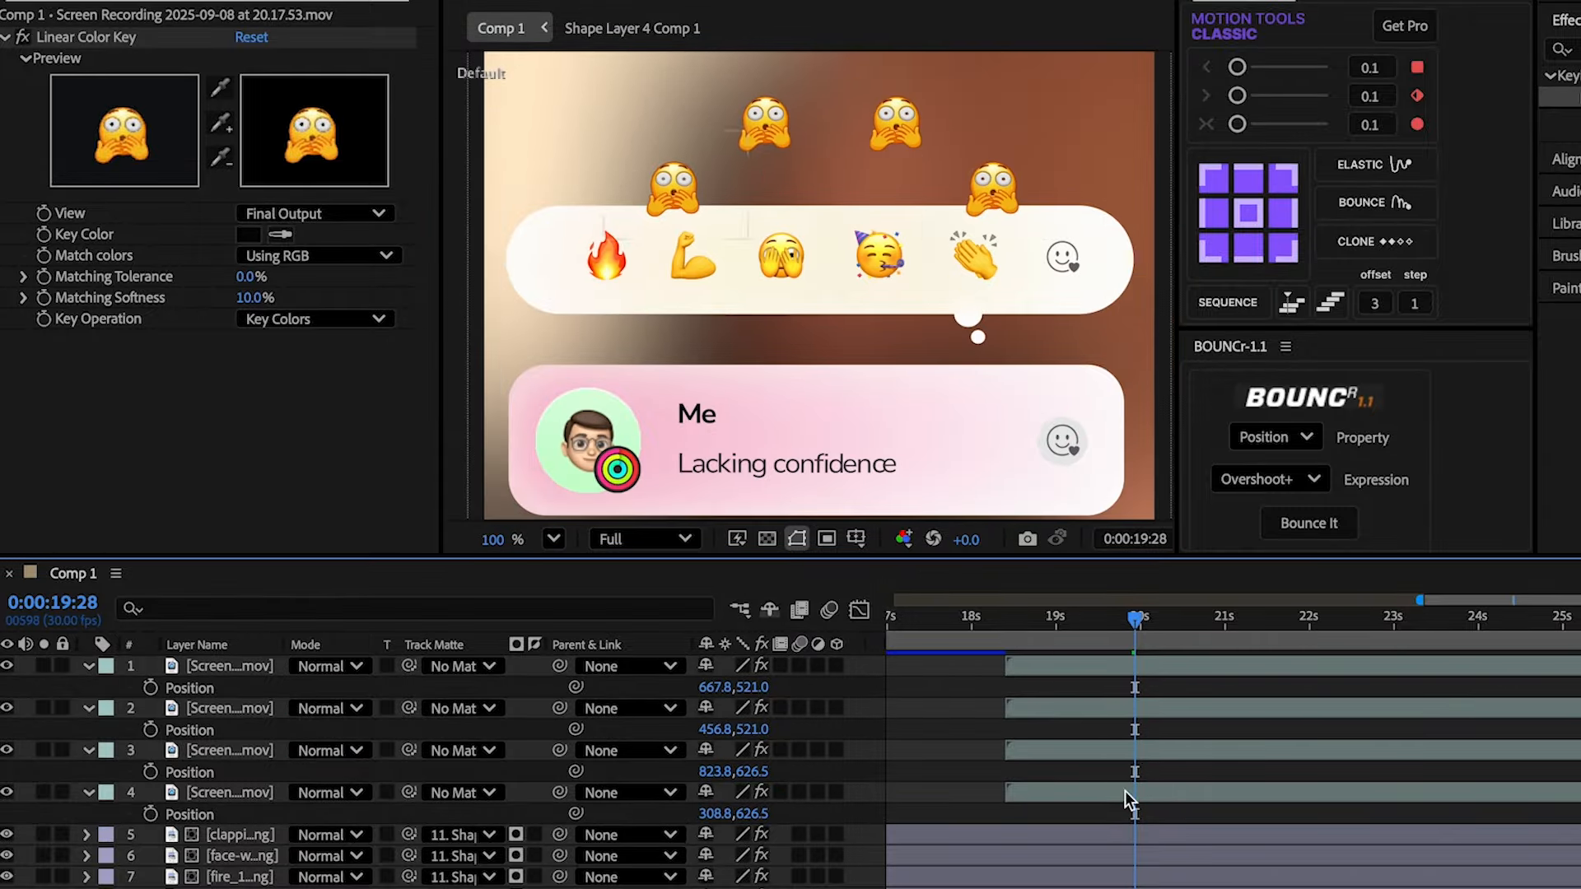
# - Keyframe the four emoji recordings' Position at 0:00:19:28, then lower them together to y 818.1 and 923.7 near 0:00:18:18
pyautogui.click(1125, 791)
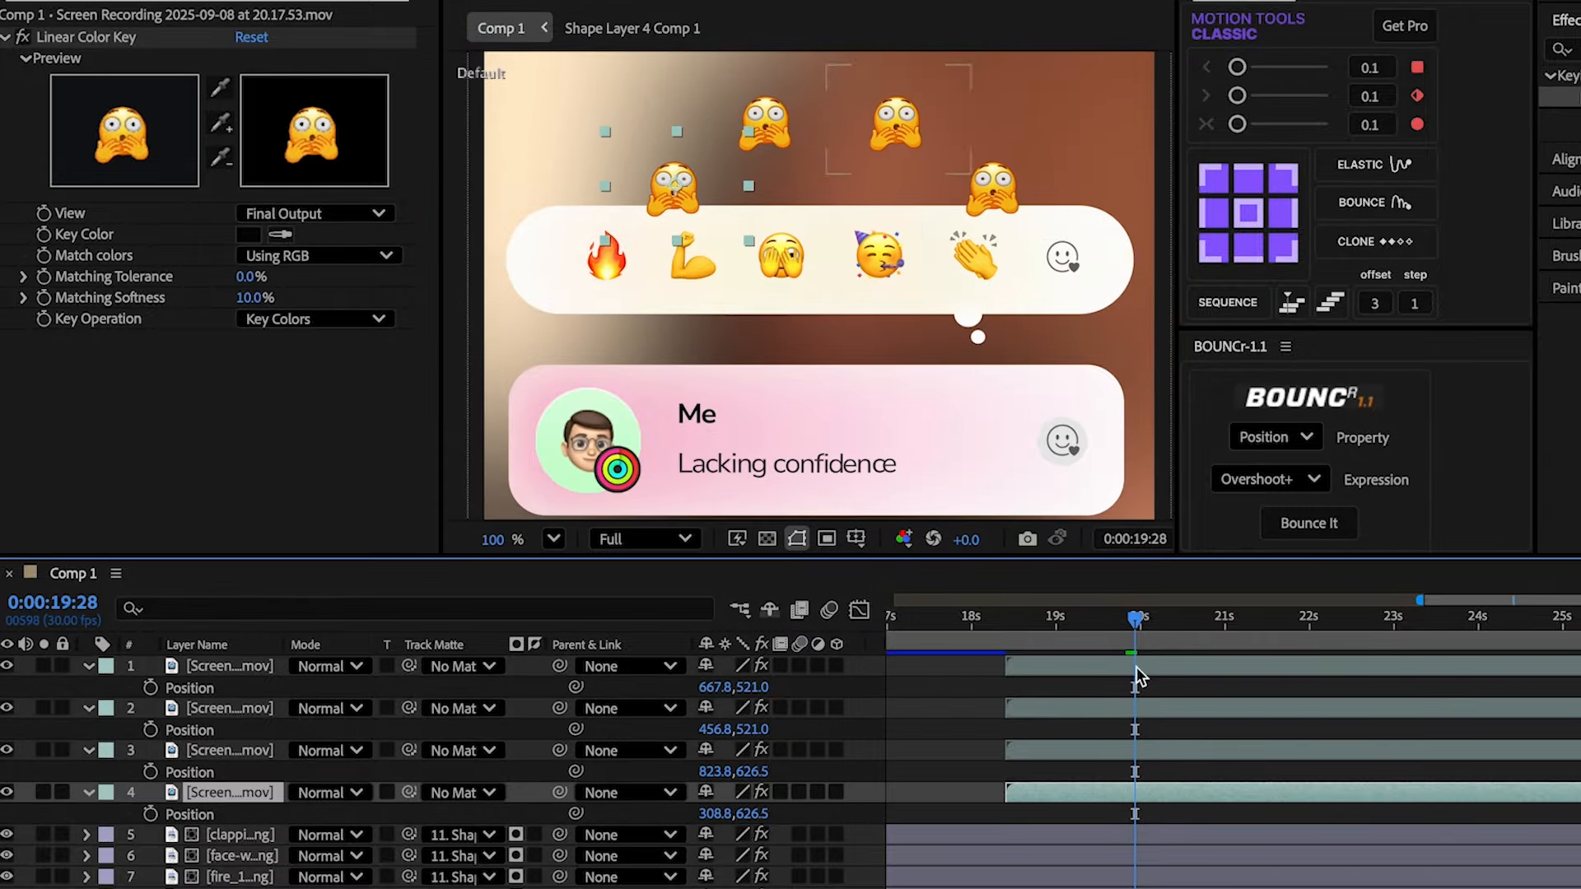
pyautogui.keyDown('shift'); pyautogui.click(1137, 668); pyautogui.keyUp('shift')
pyautogui.click(151, 687)
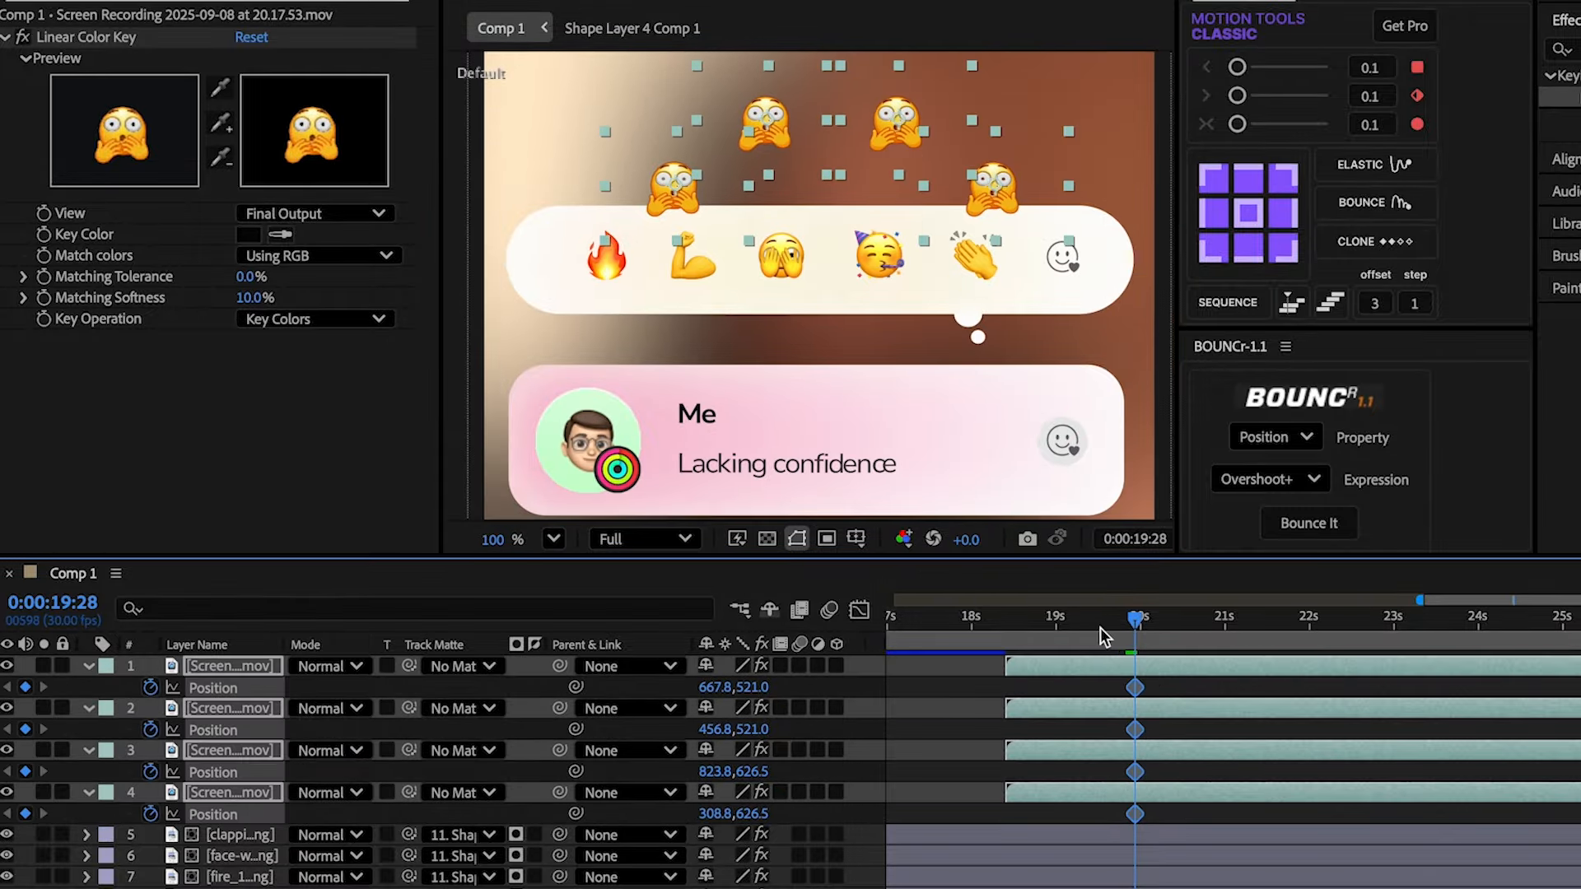
pyautogui.moveTo(1104, 638); pyautogui.dragTo(1018, 651)
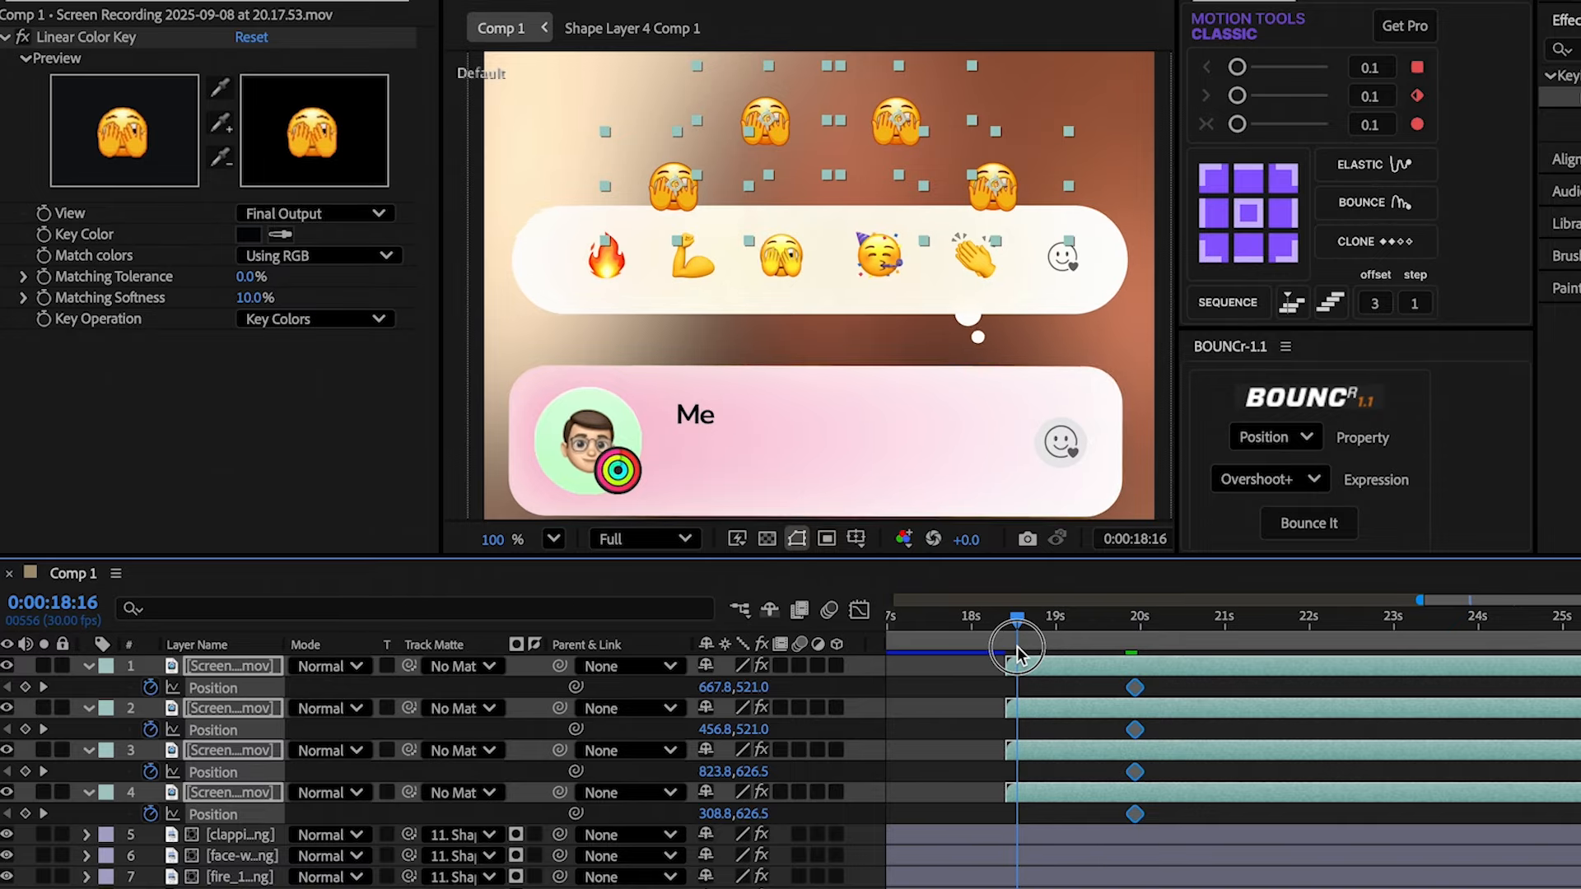
pyautogui.moveTo(800, 690); pyautogui.dragTo(995, 826)
# - Ease the Position keyframes of the four emoji recordings by reshaping their curve in the graph editor
pyautogui.click(860, 610)
pyautogui.moveTo(1109, 719); pyautogui.dragTo(848, 580)
pyautogui.click(1393, 846)
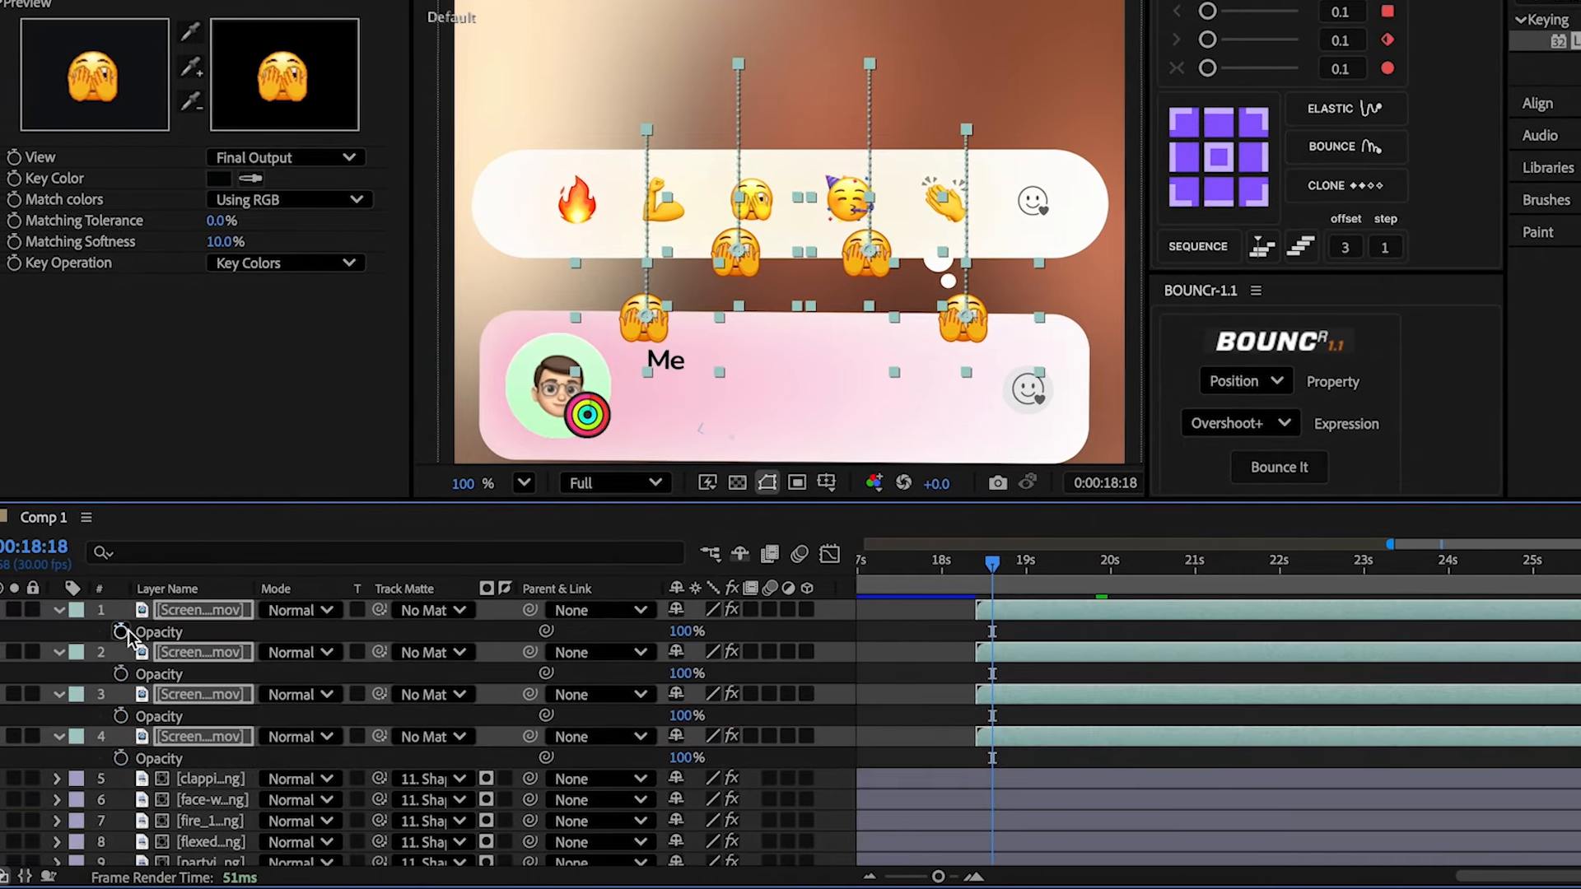
# - Keyframe the four emoji recordings' Opacity to fade in from 0% at 0:00:18:18 and fade out to 0% at 0:00:19:28
pyautogui.click(37, 631)
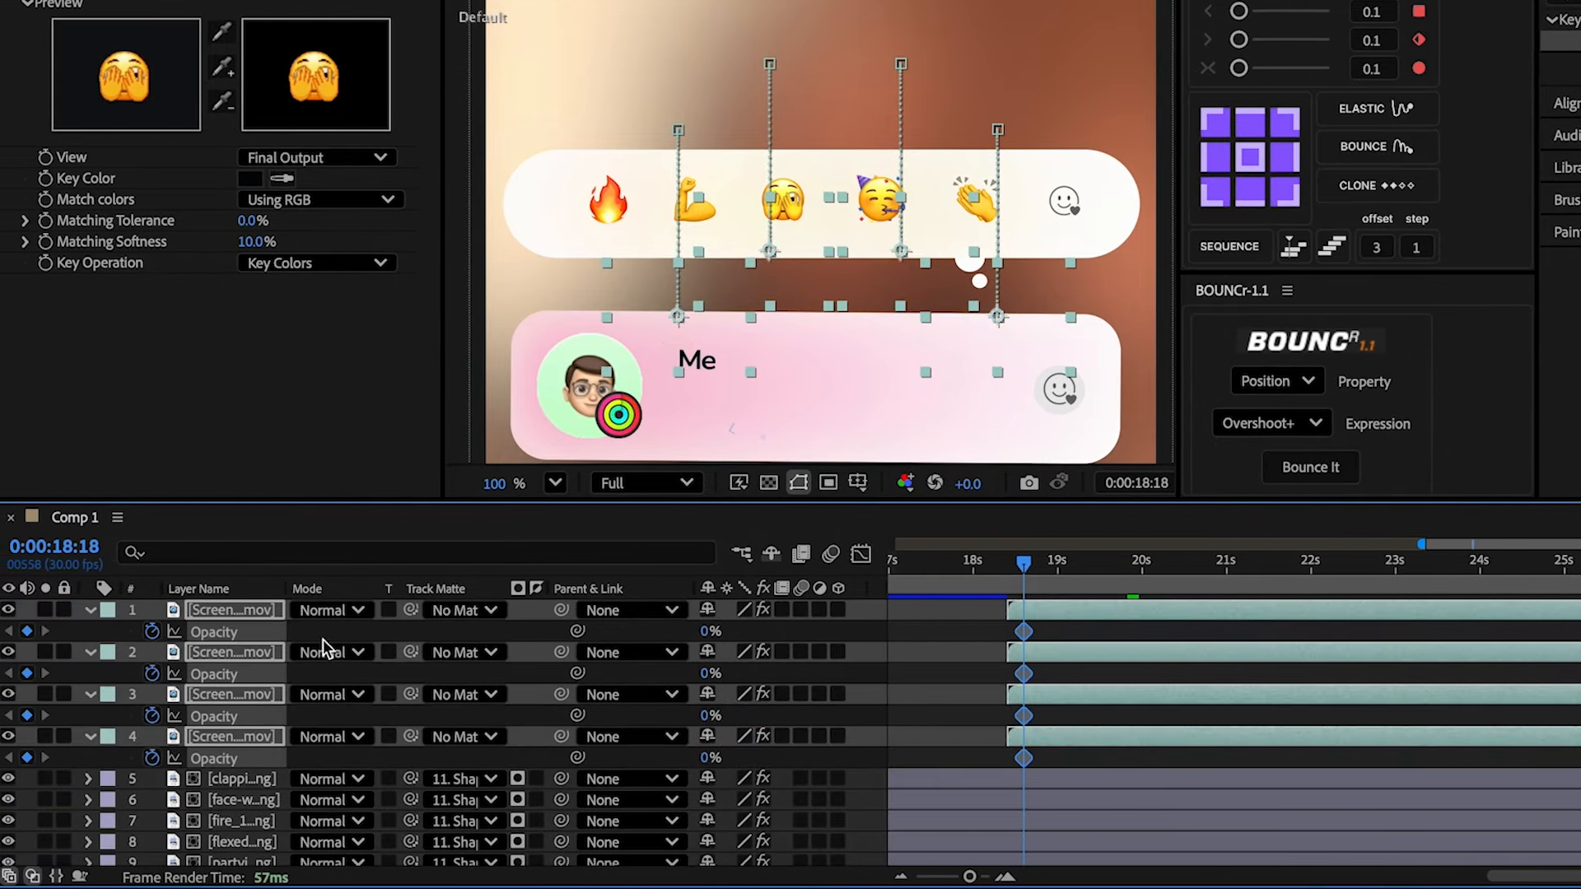
pyautogui.press('u')
pyautogui.moveTo(1024, 562); pyautogui.dragTo(1036, 567)
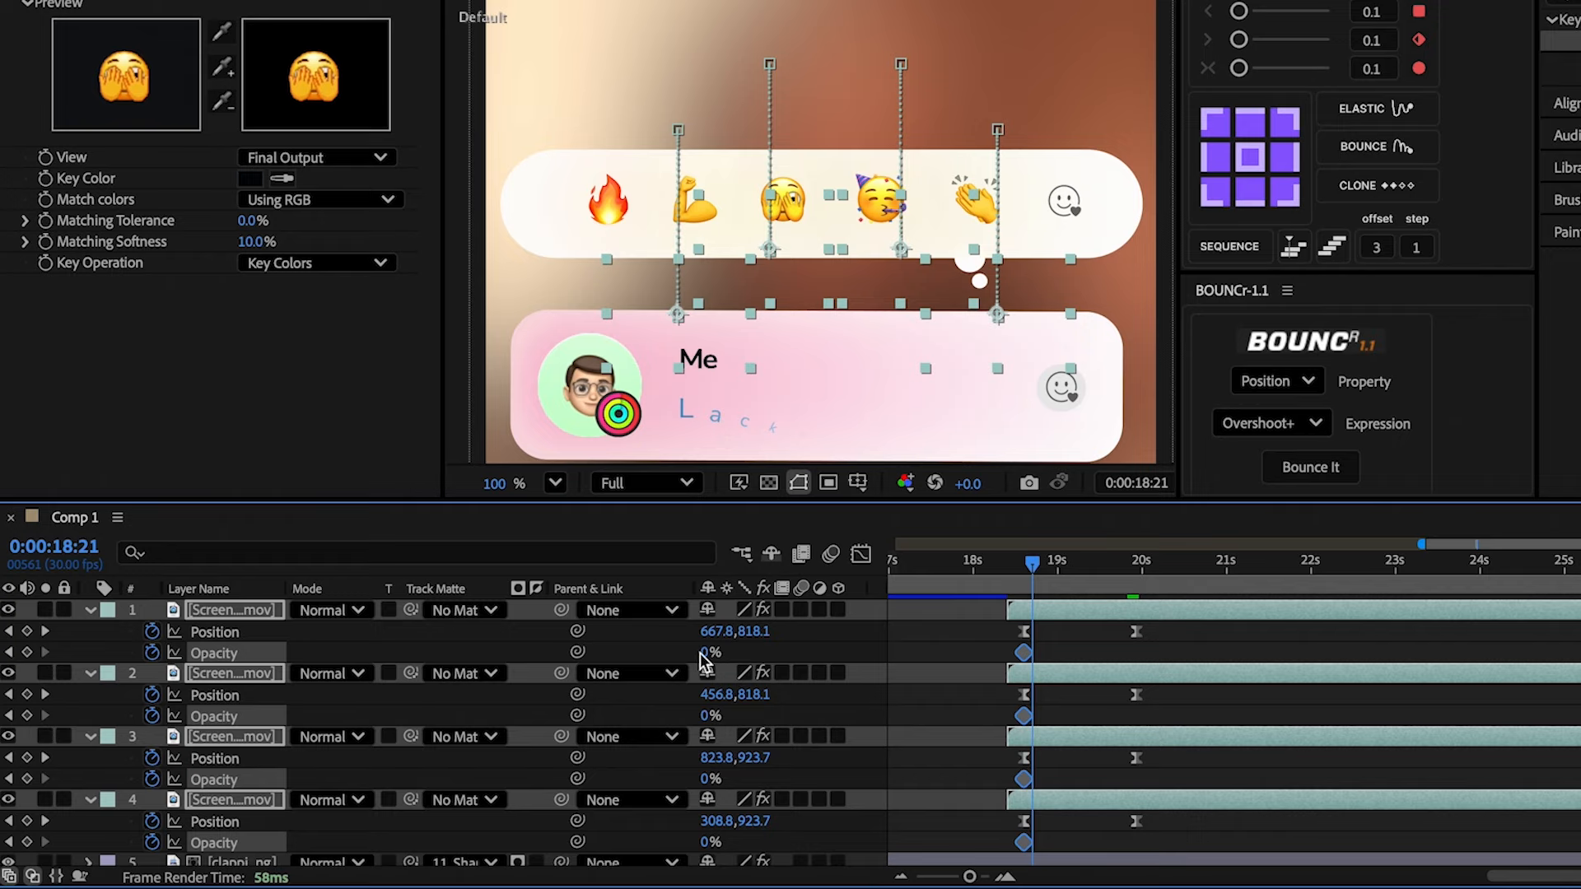
pyautogui.click(1134, 583)
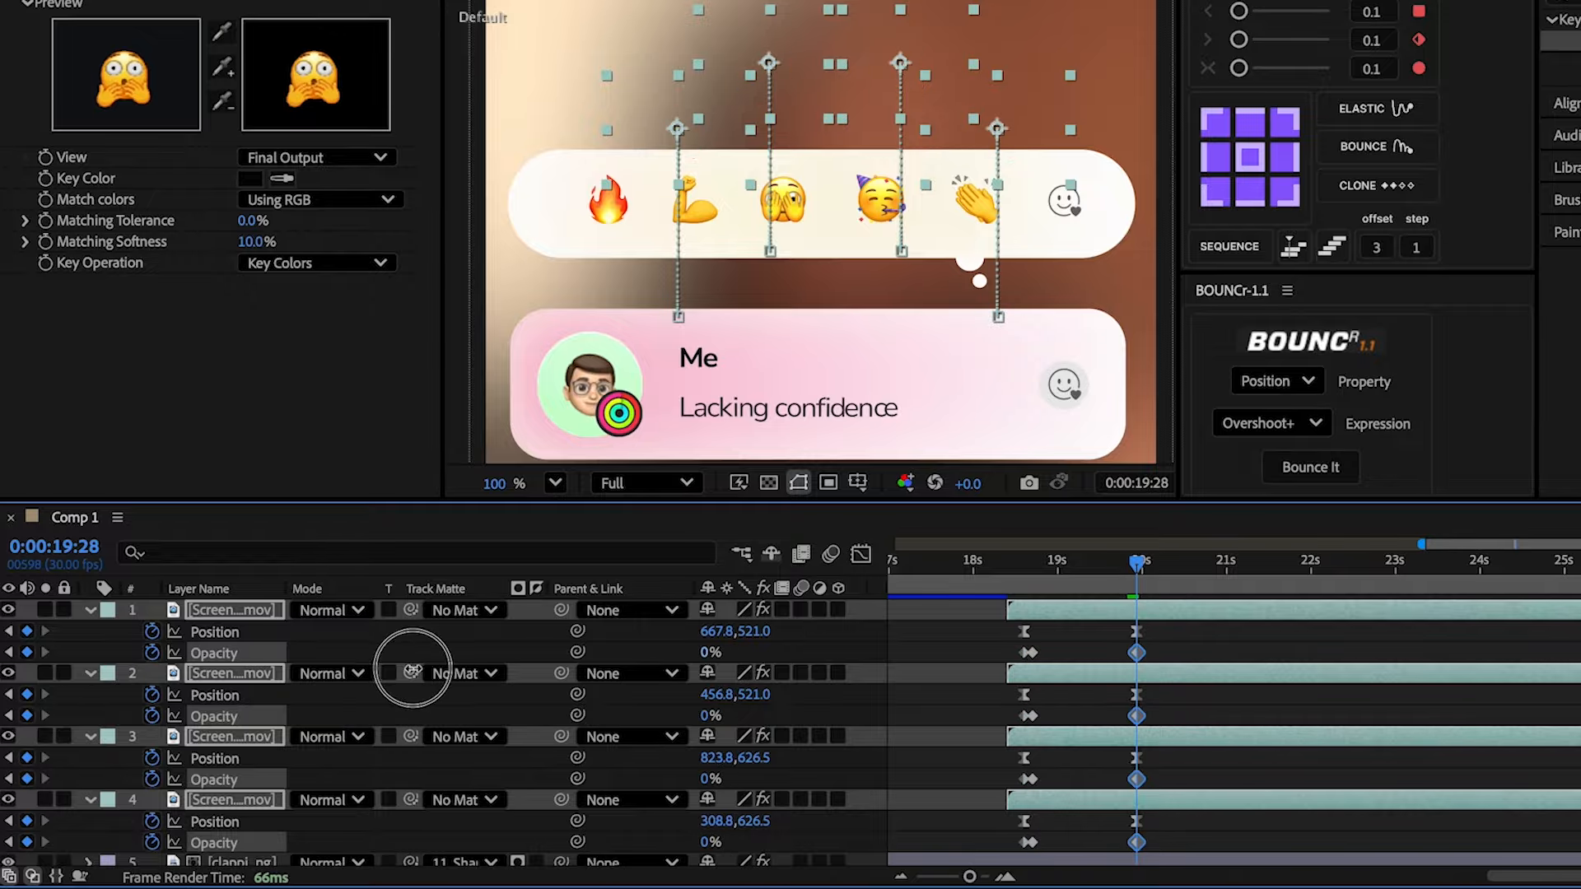
pyautogui.click(1128, 578)
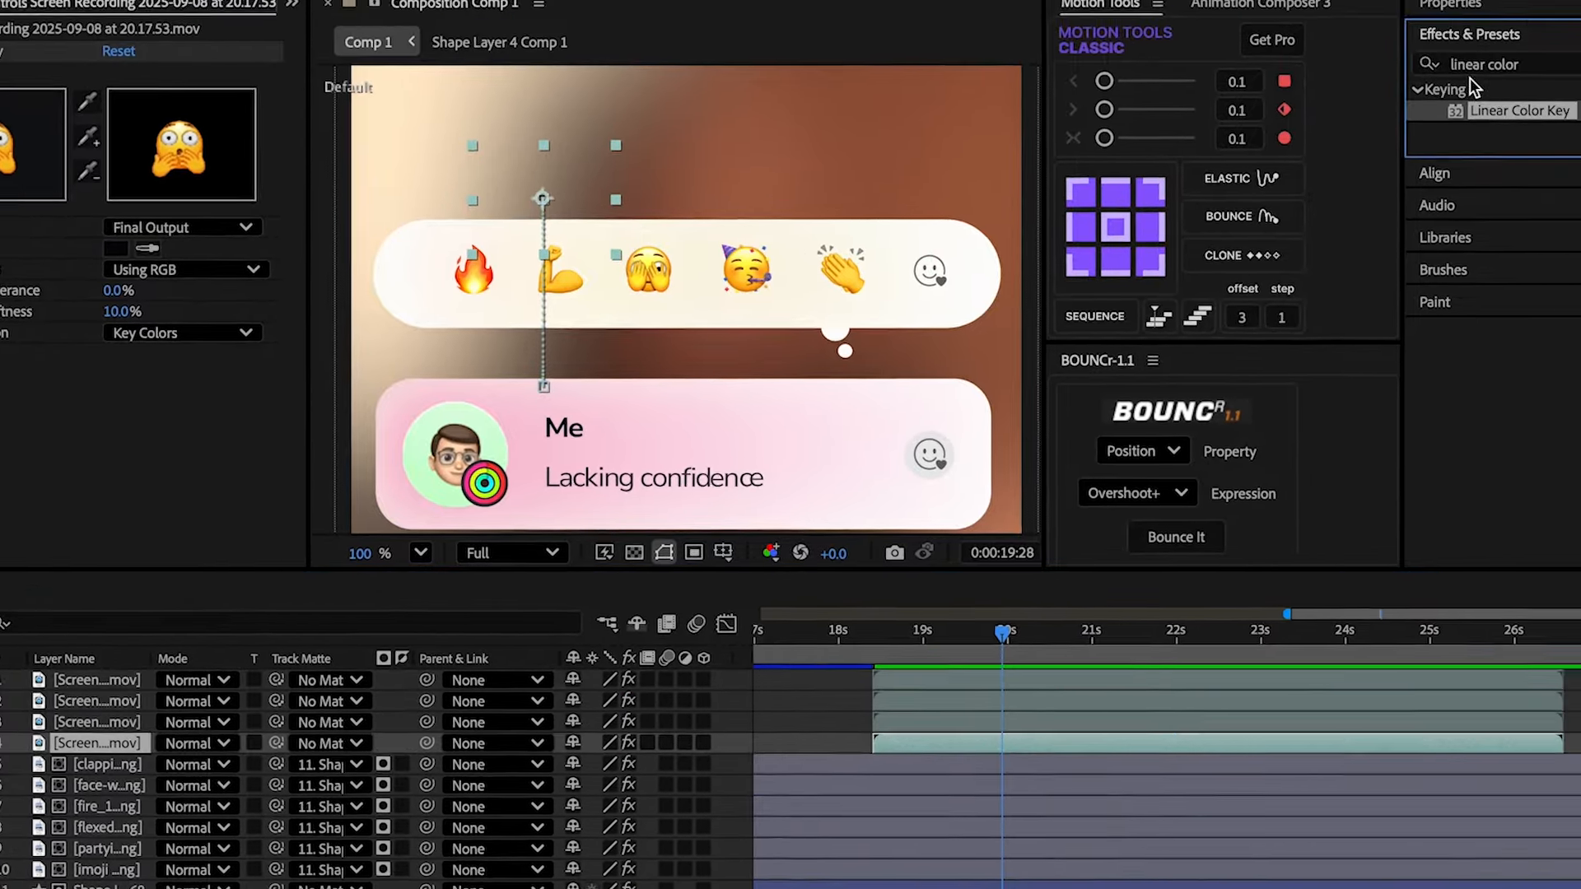
# - Apply the Glow effect to the lowest emoji recording layer and set its Glow Radius to 207
pyautogui.click(1487, 66)
pyautogui.write('g')
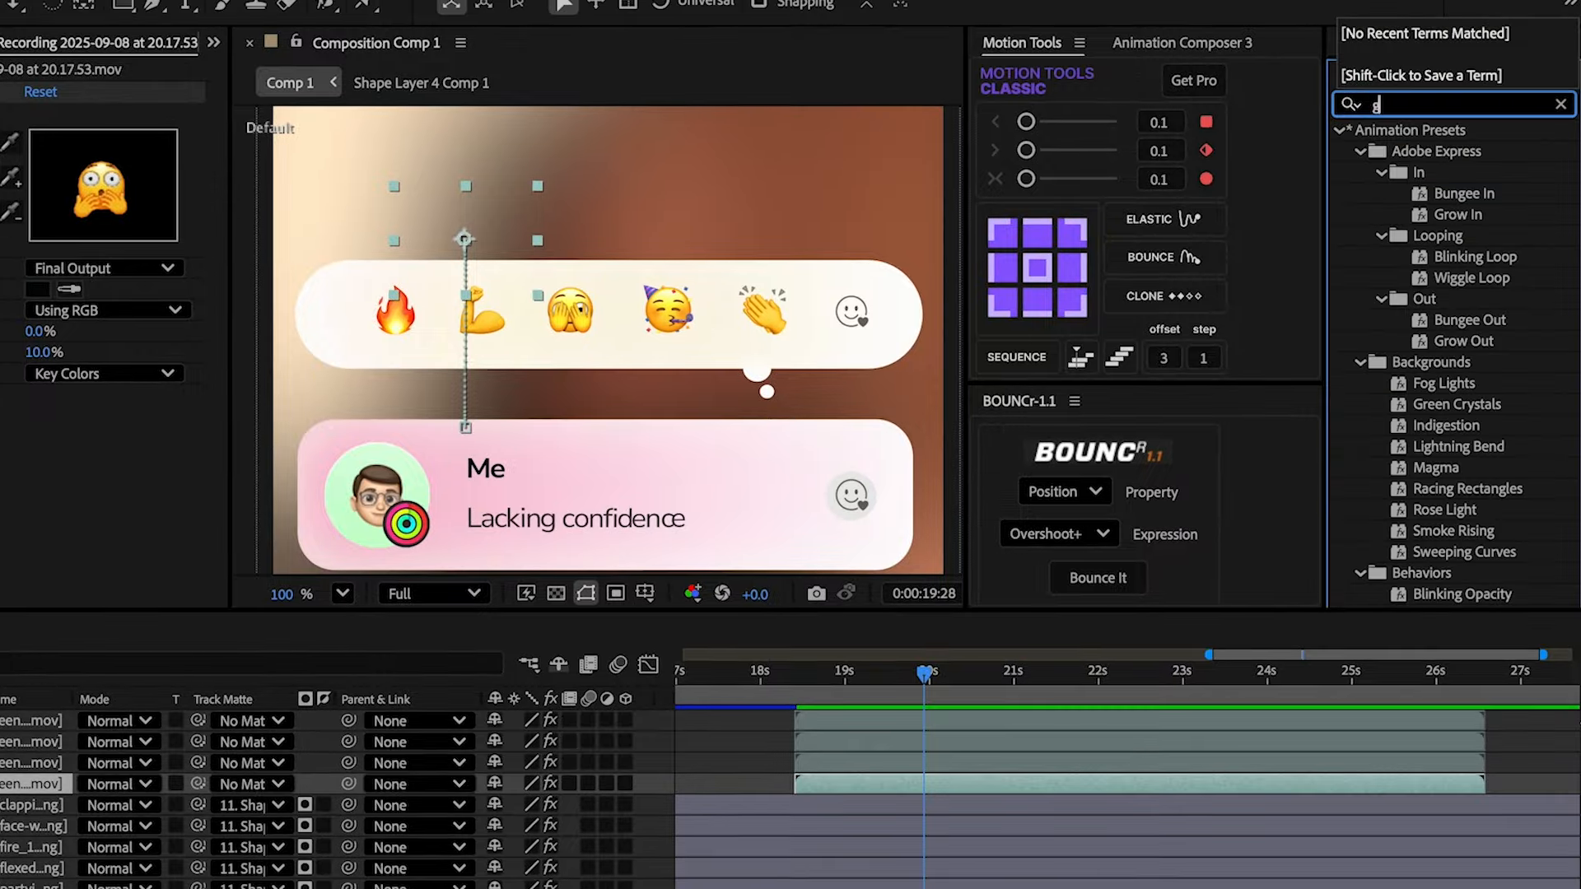
pyautogui.write('low')
pyautogui.doubleClick(1409, 261)
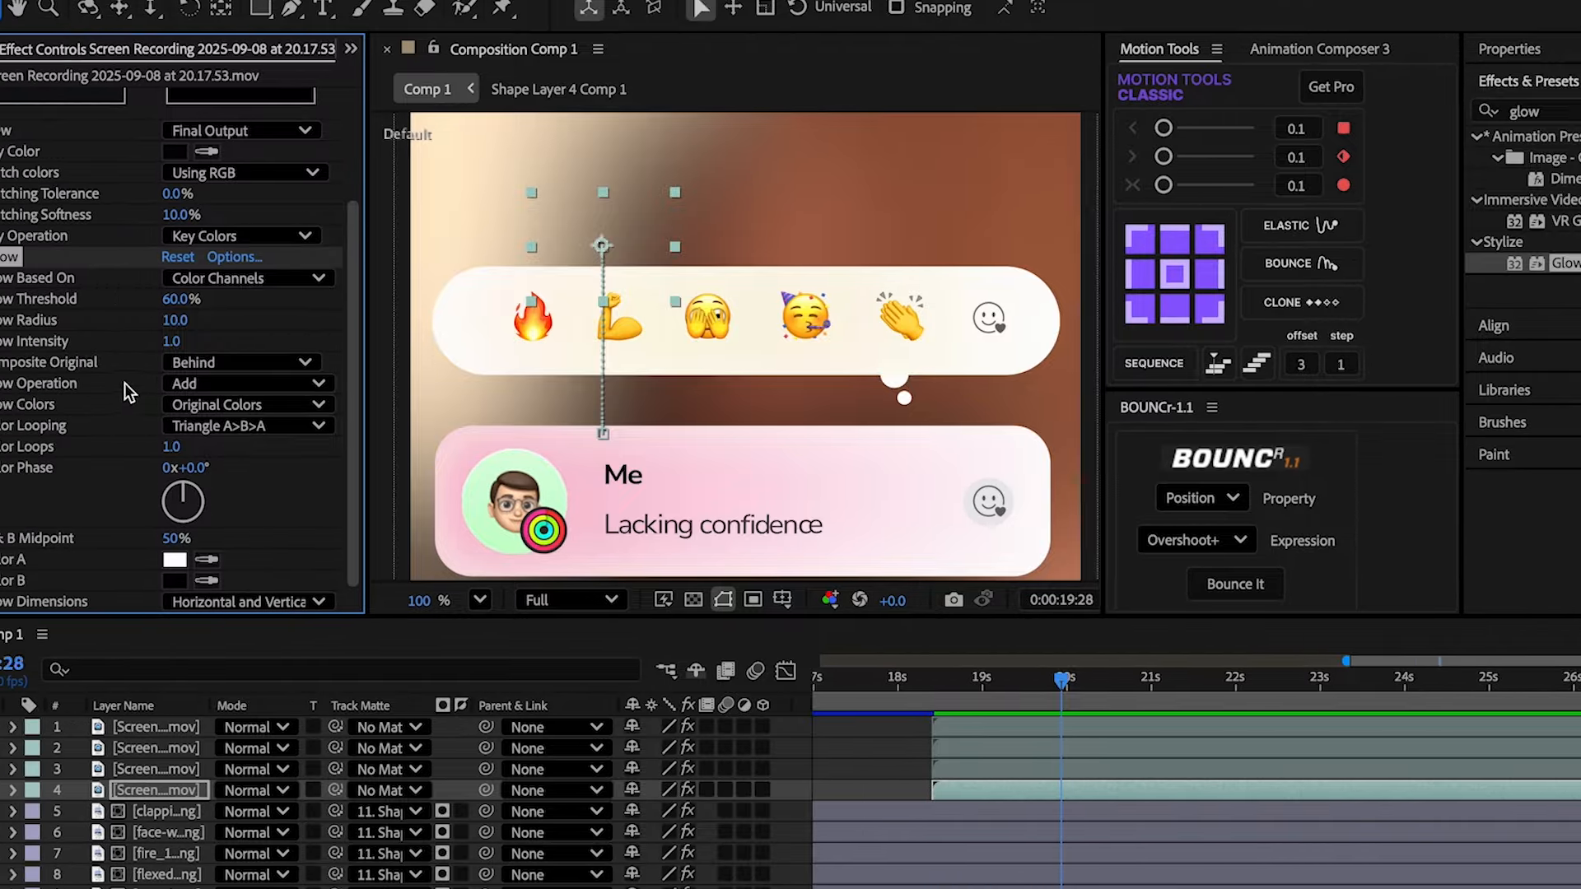
pyautogui.moveTo(175, 319); pyautogui.dragTo(350, 326)
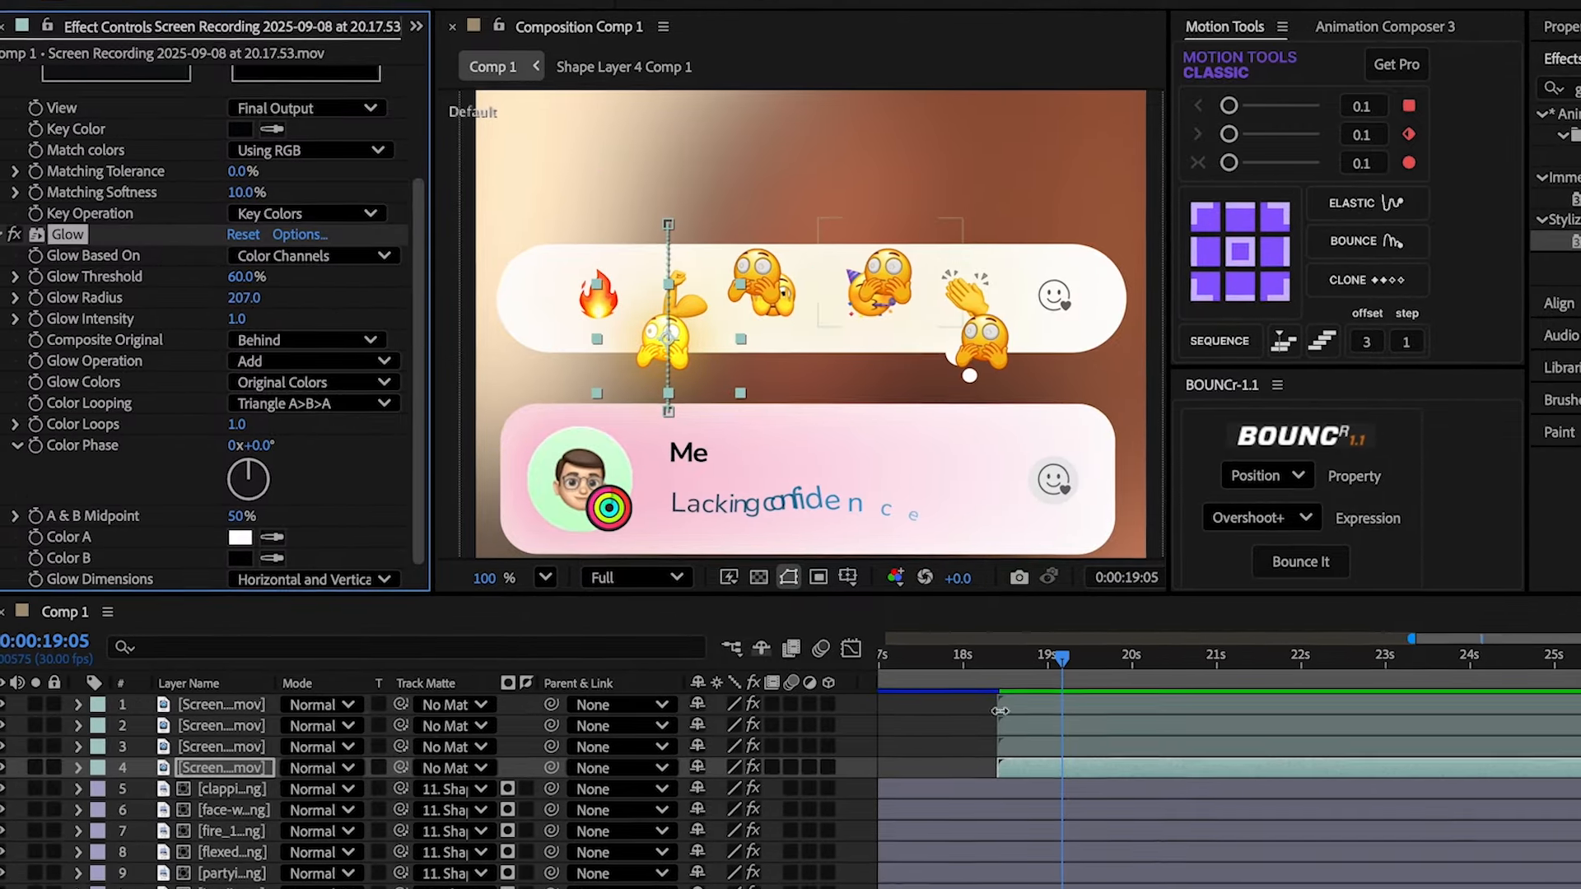
# - Paste the Glow effect onto the other three emoji recording layers
pyautogui.click(1026, 747)
pyautogui.keyDown('shift'); pyautogui.click(1027, 709); pyautogui.keyUp('shift')
pyautogui.press('super+v')
pyautogui.click(928, 719)
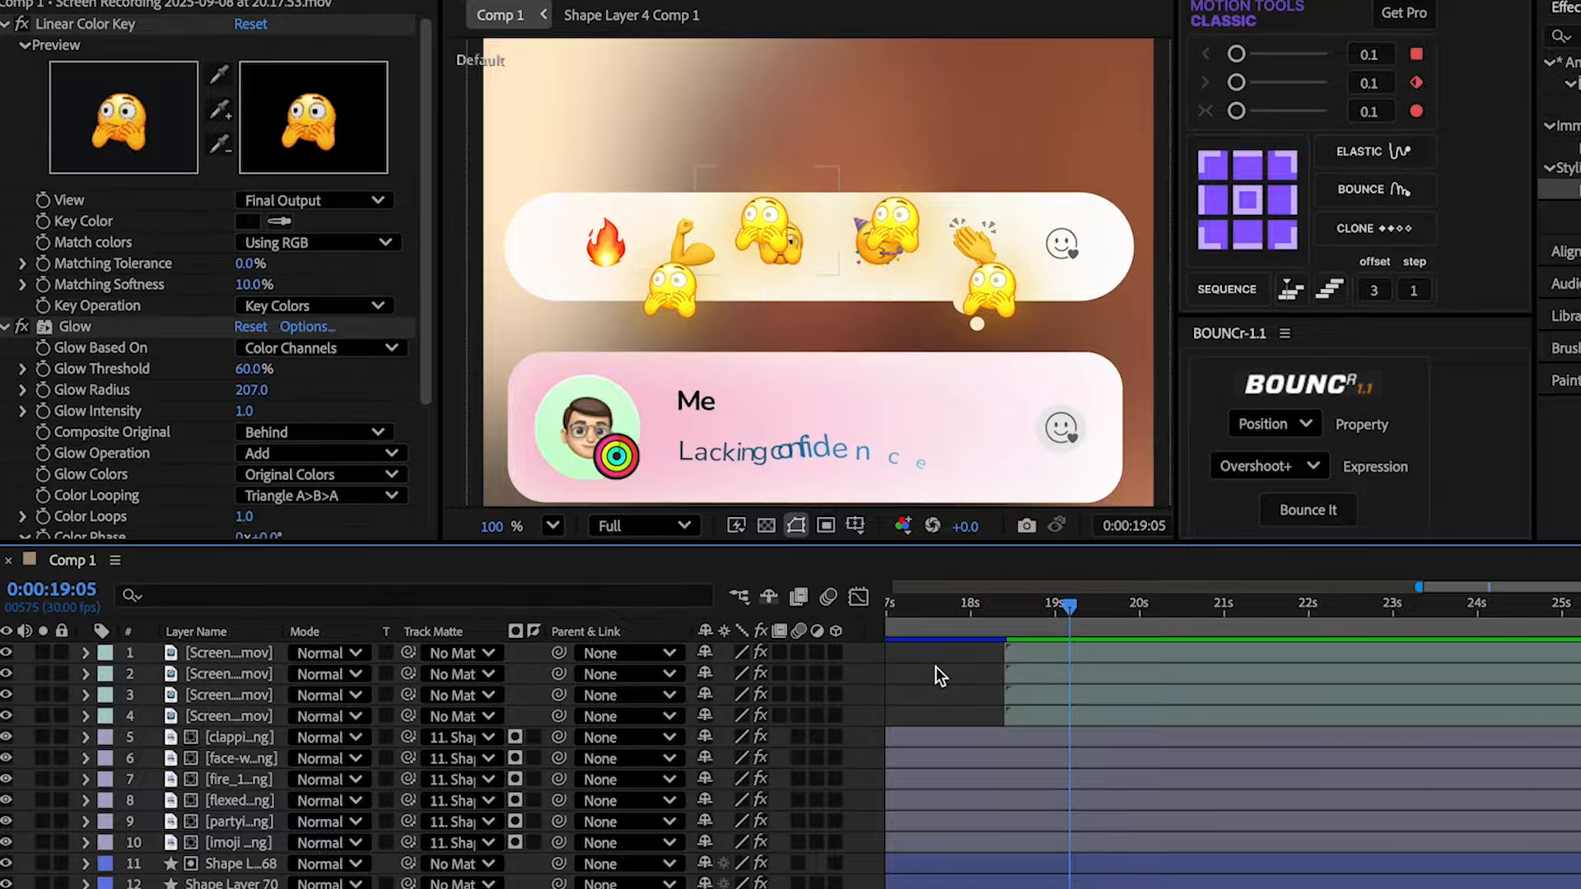
# - Stagger the start times of the four emoji recording layers with Motion Tools Sequence, using offset 3 and step 1
pyautogui.click(1026, 720)
pyautogui.keyDown('shift'); pyautogui.click(1049, 656); pyautogui.keyUp('shift')
pyautogui.press(',')
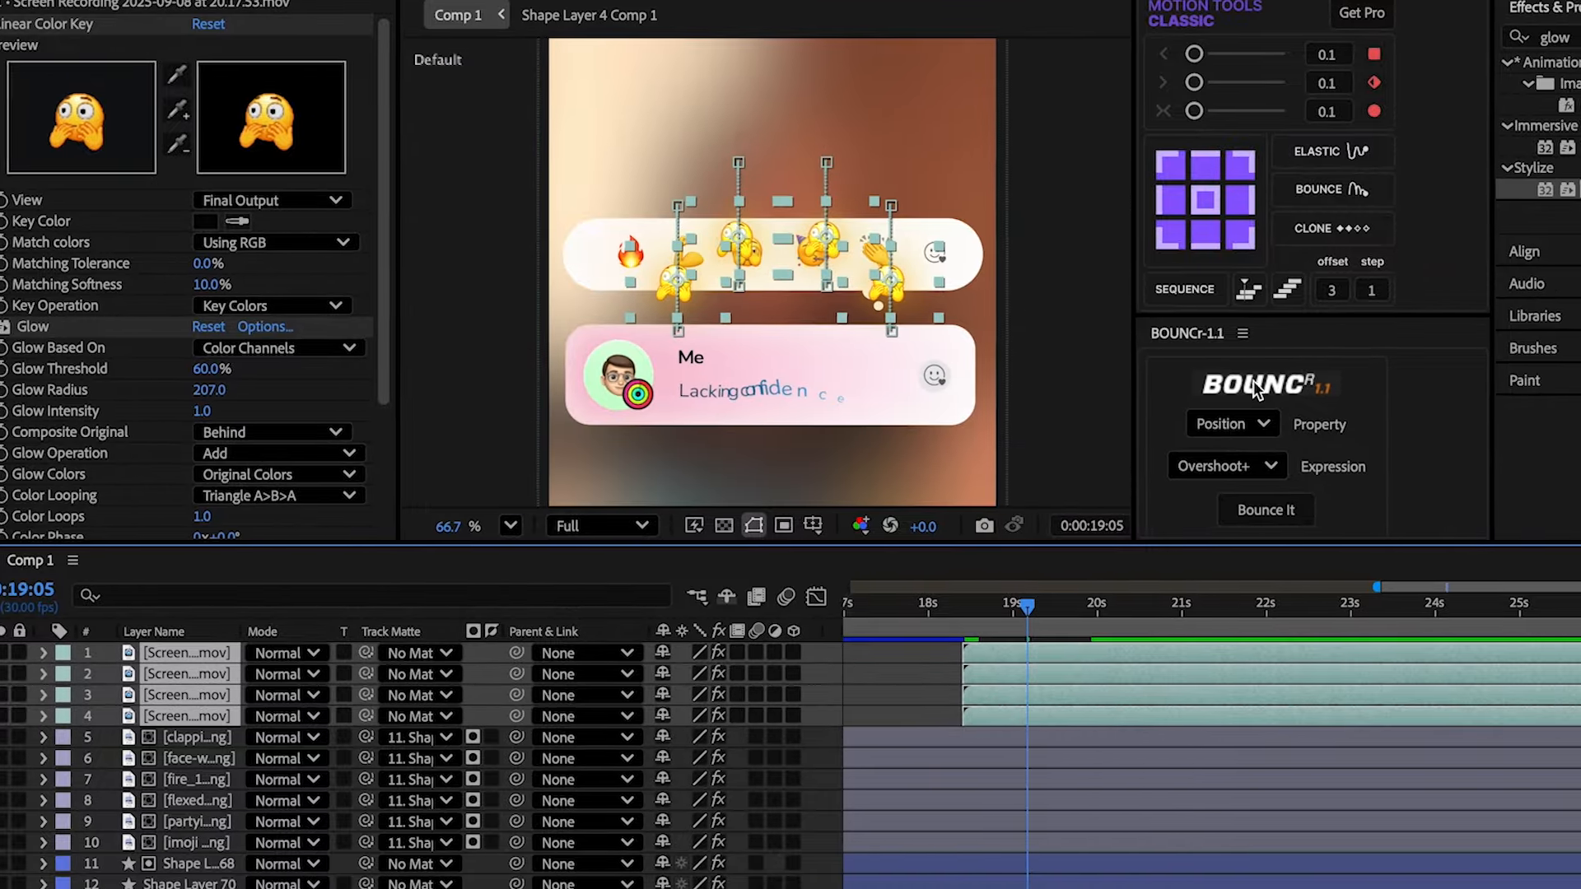
pyautogui.click(1198, 293)
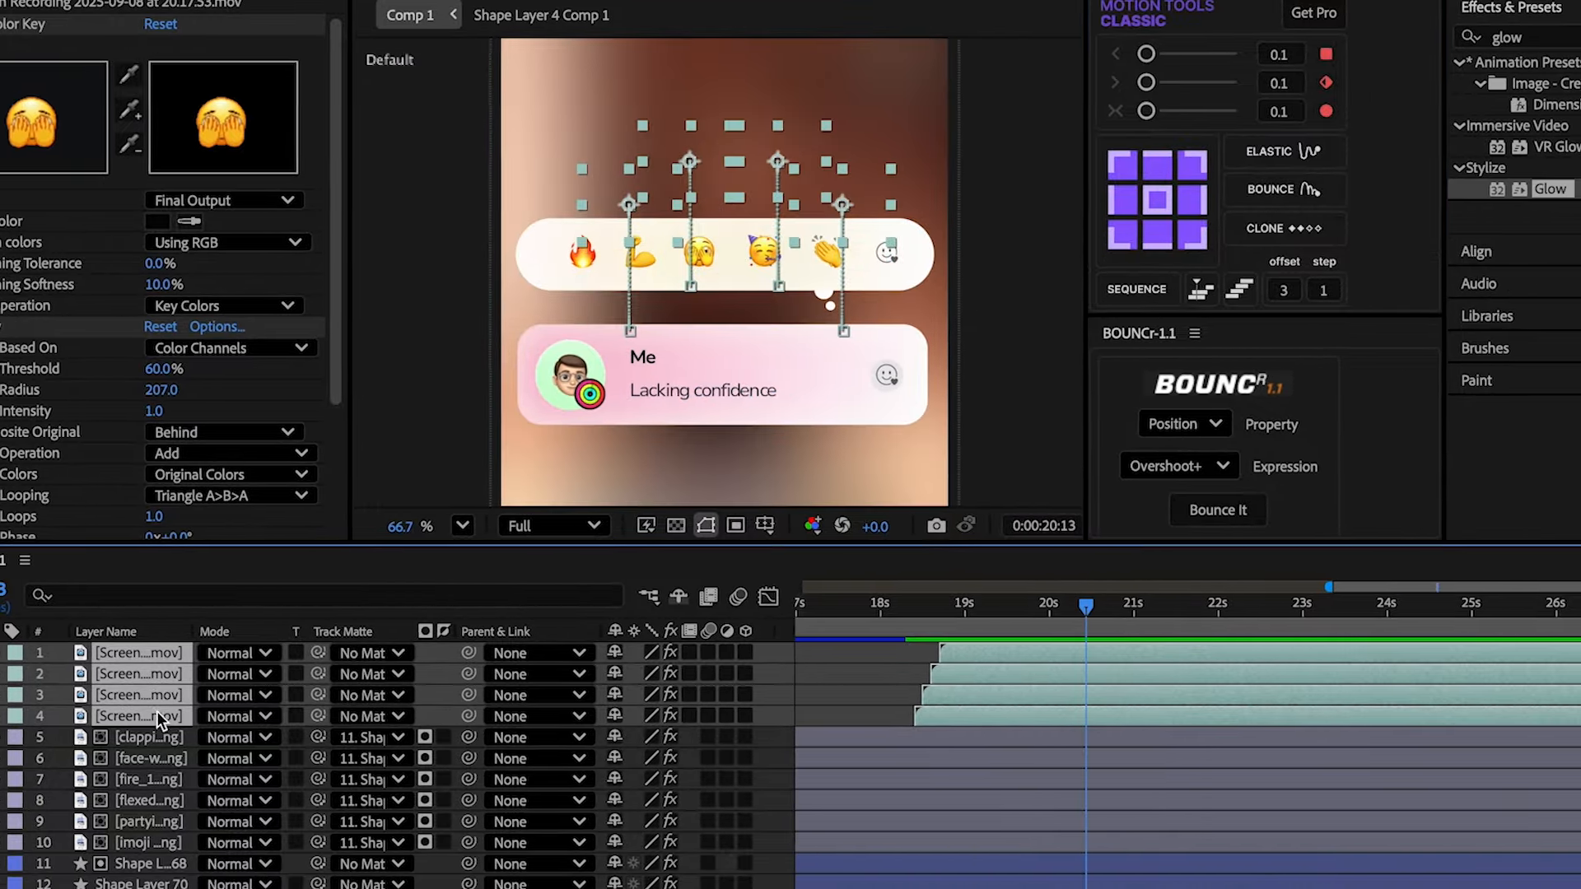
pyautogui.moveTo(158, 714); pyautogui.dragTo(244, 704)
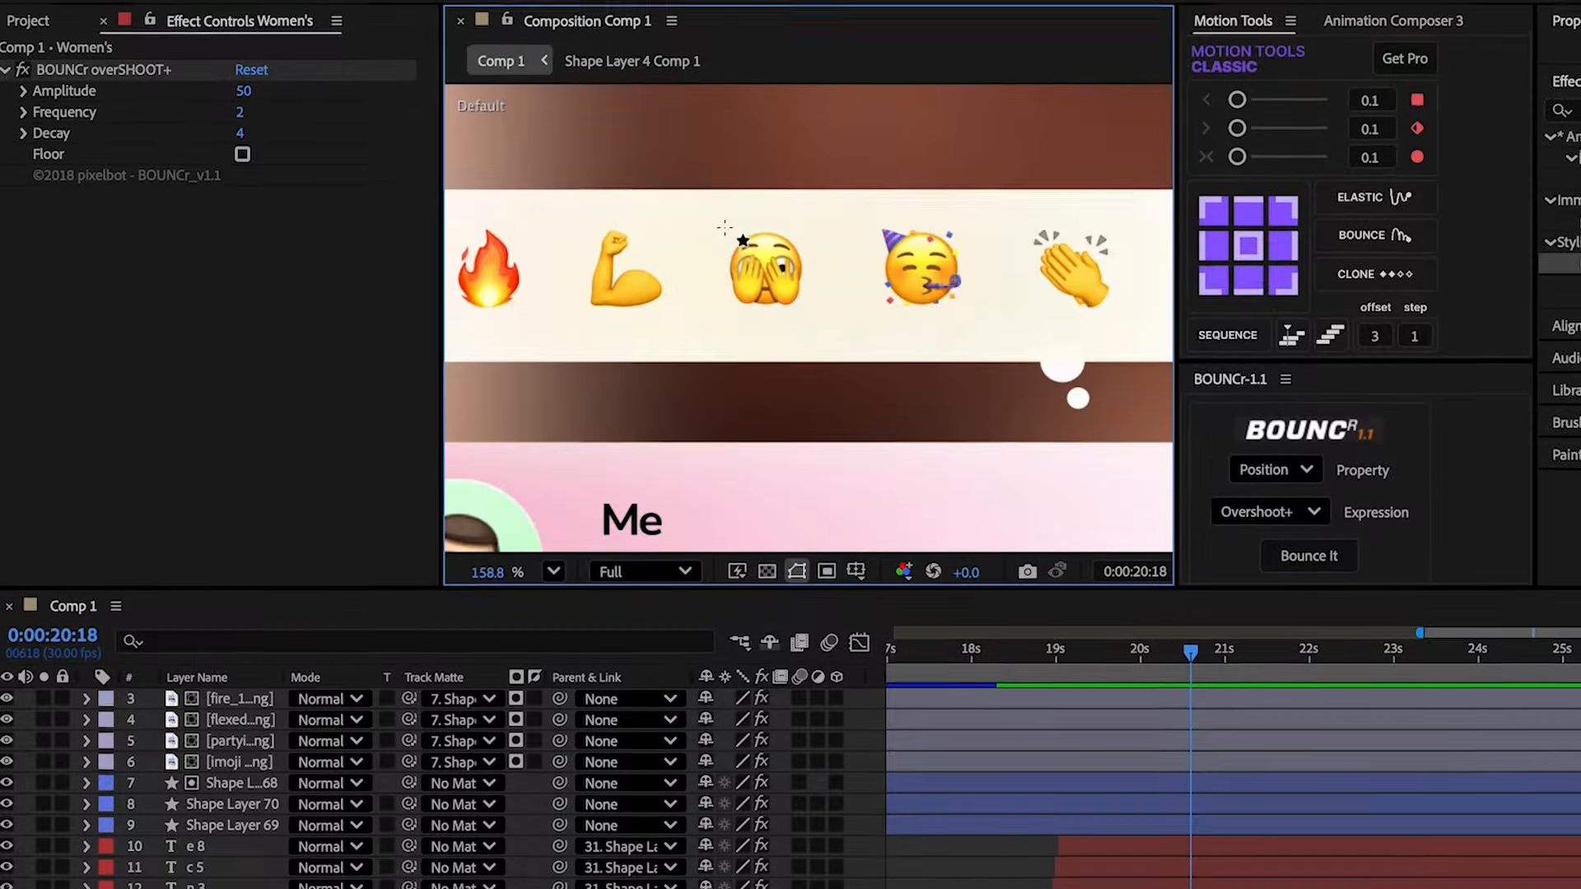
# - Draw a circular ring with a 5 px stroke and no fill around the peeking face emoji in the reaction bar
pyautogui.moveTo(720, 175); pyautogui.dragTo(770, 246)
pyautogui.moveTo(773, 341); pyautogui.dragTo(813, 367)
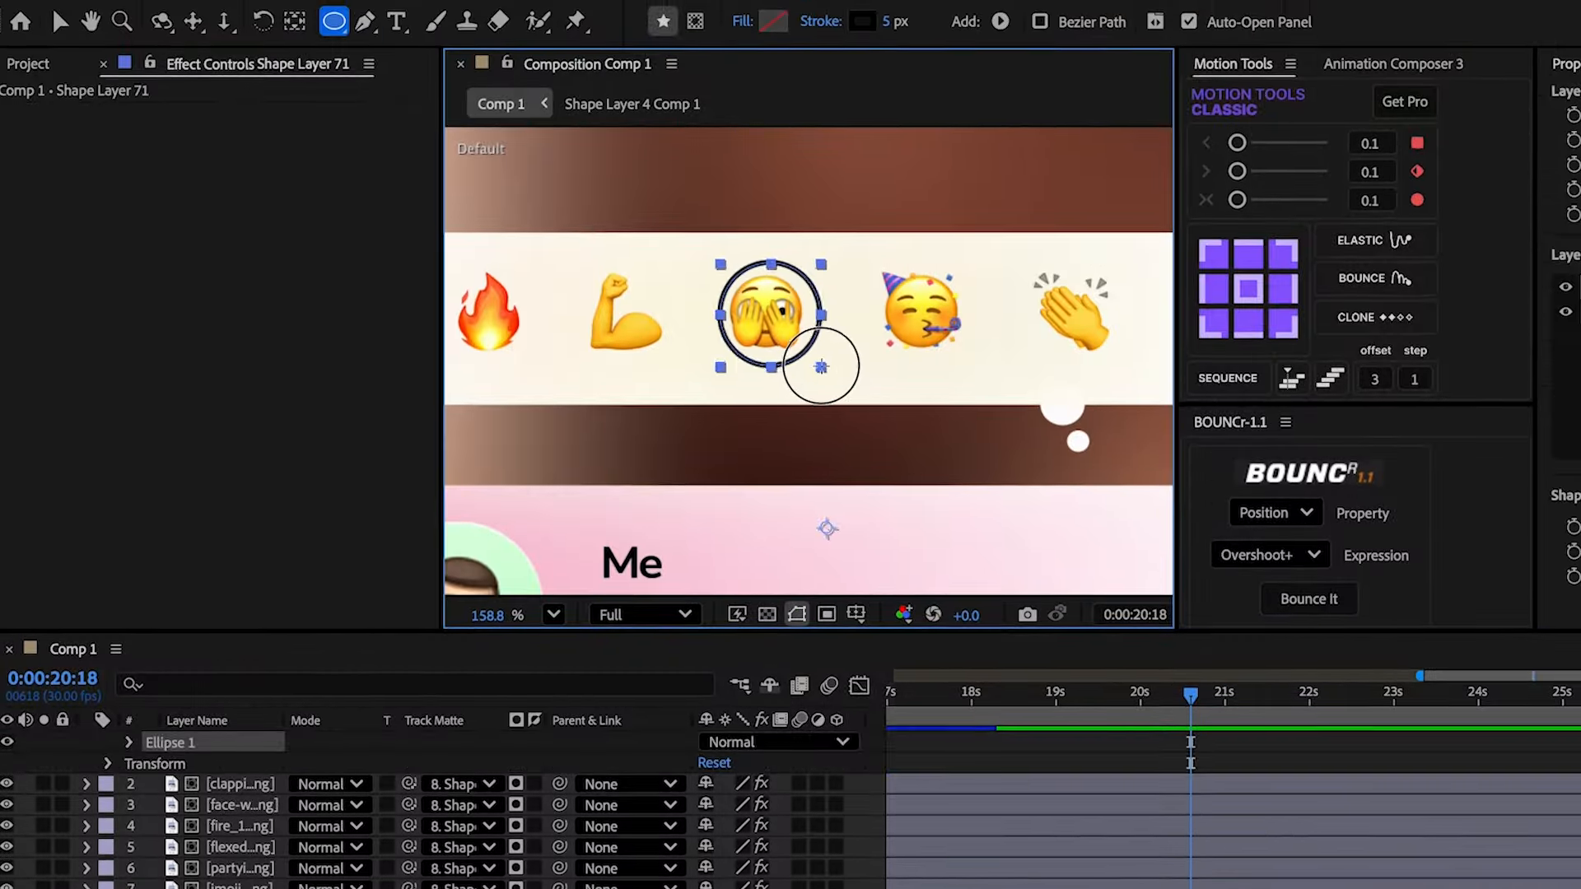
pyautogui.scroll(3, 209, 784)
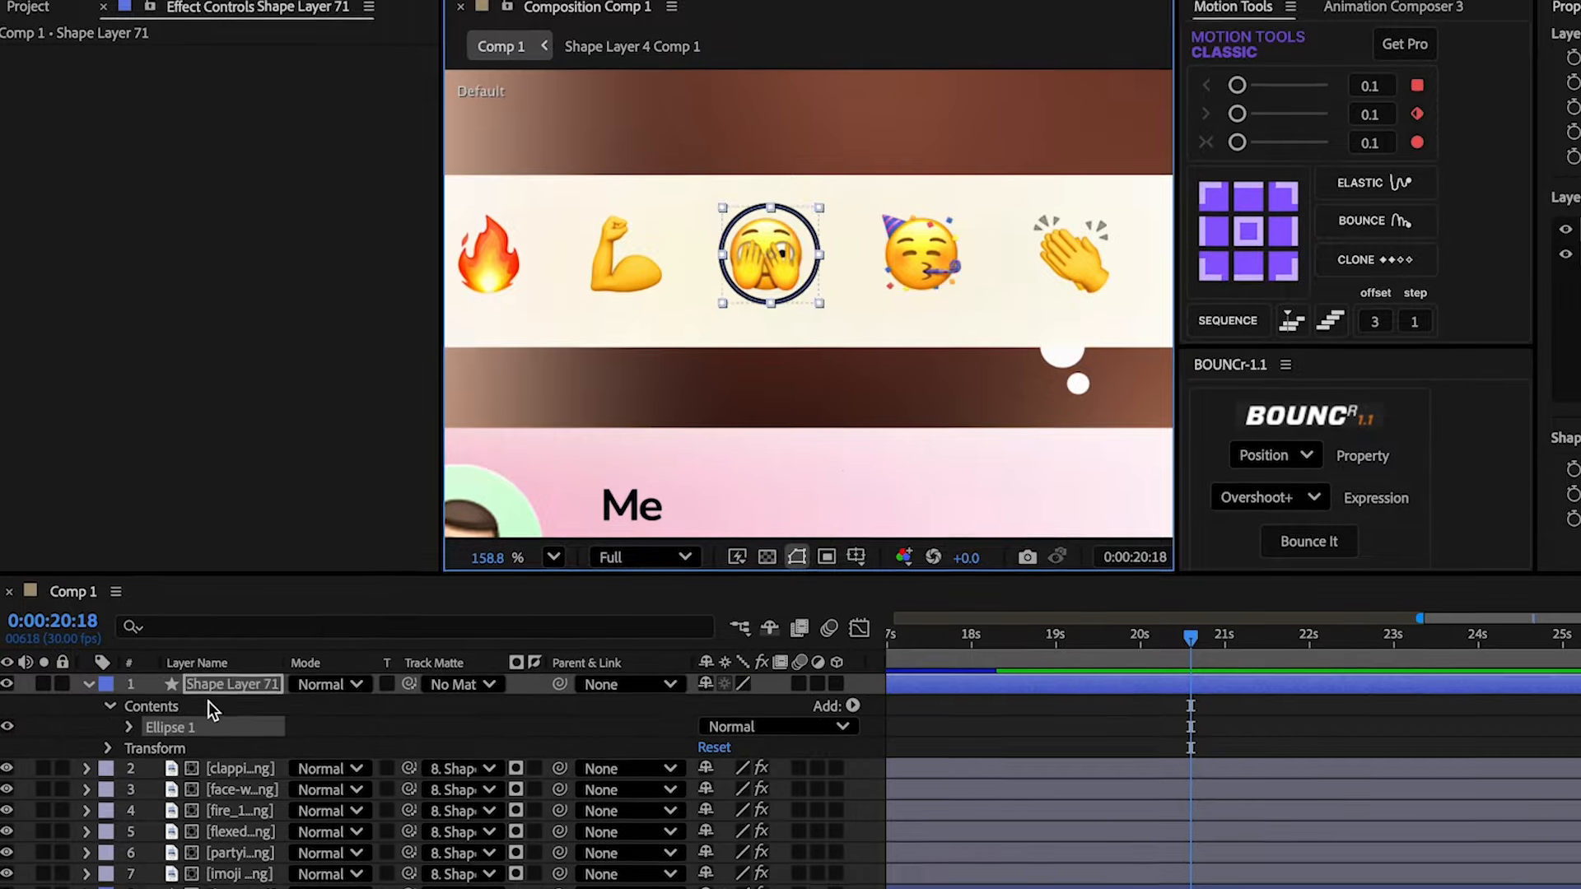
# - Duplicate the ring layer, remove the copy's stroke and give it a white fill
pyautogui.hotkey('ctrl', 'd')
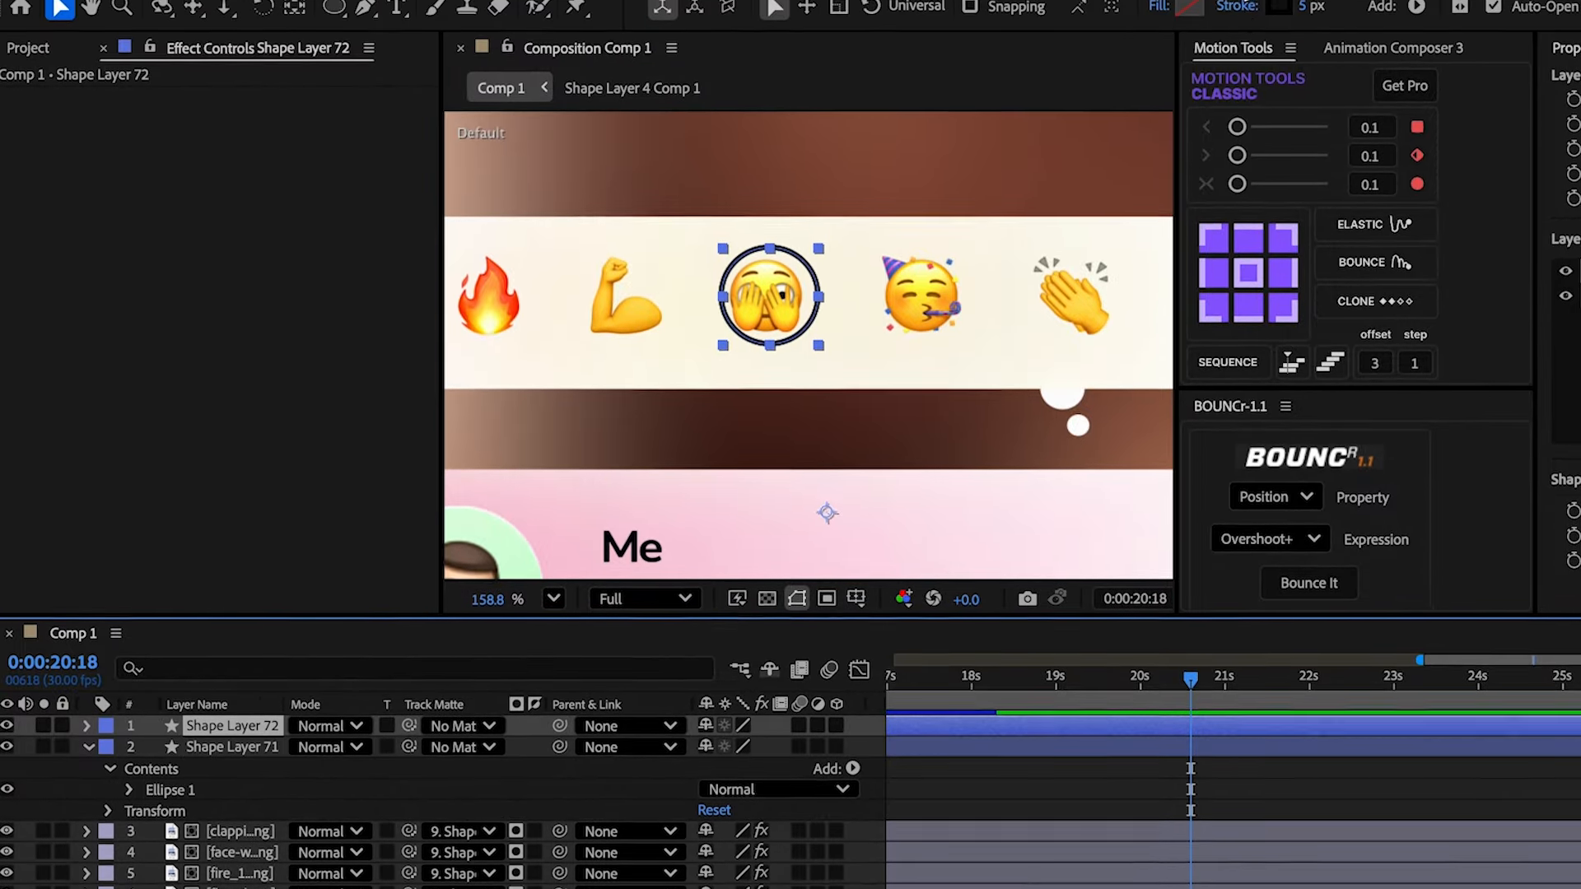
pyautogui.click(1238, 21)
pyautogui.click(1012, 579)
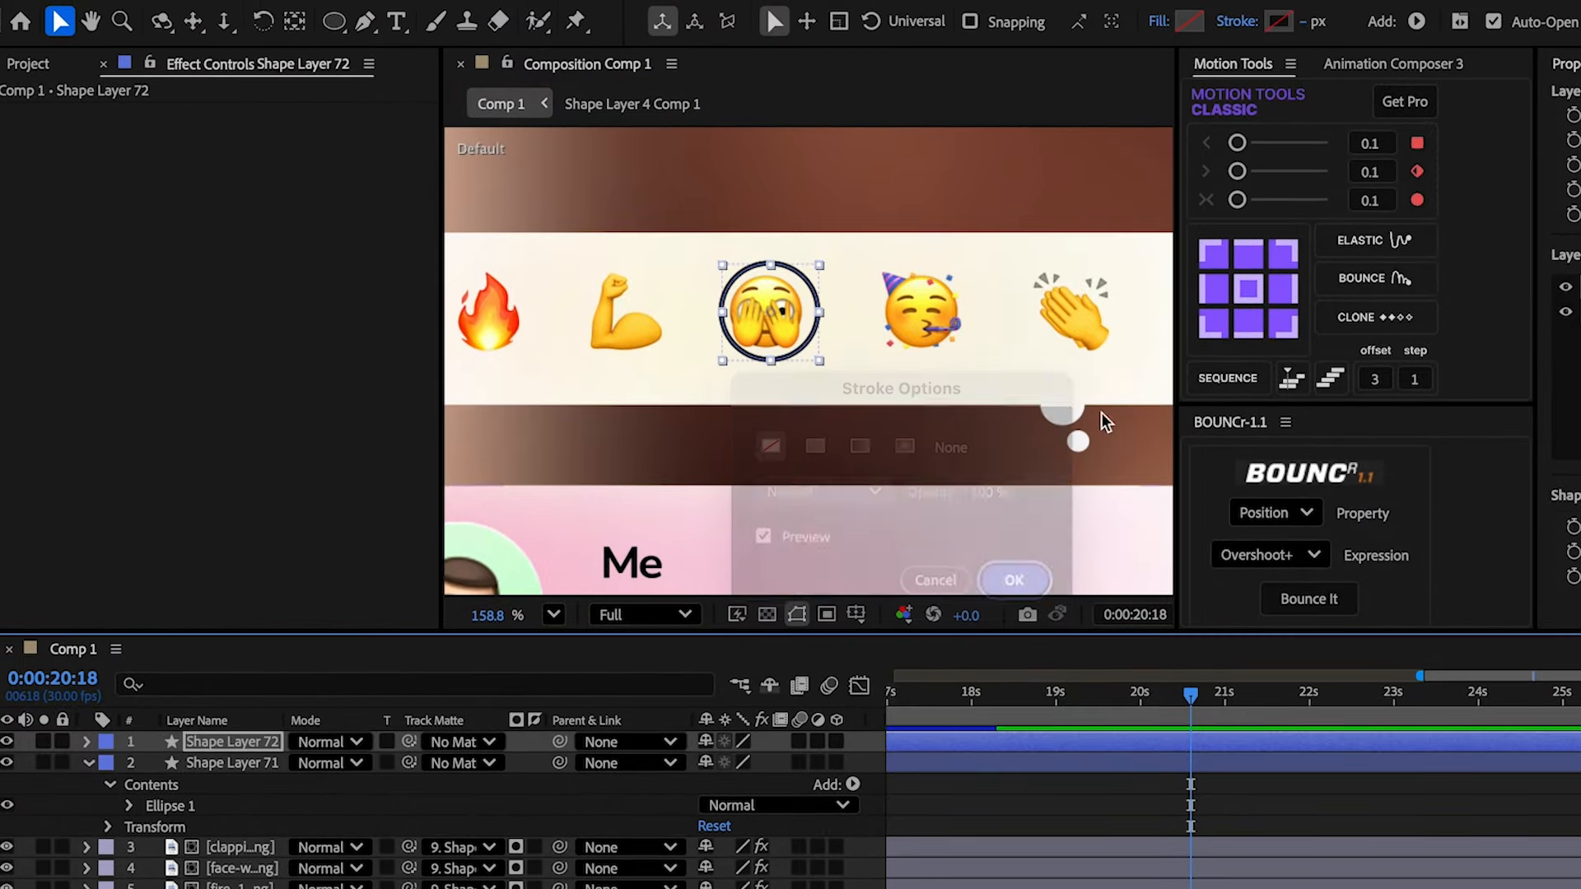
pyautogui.click(1189, 21)
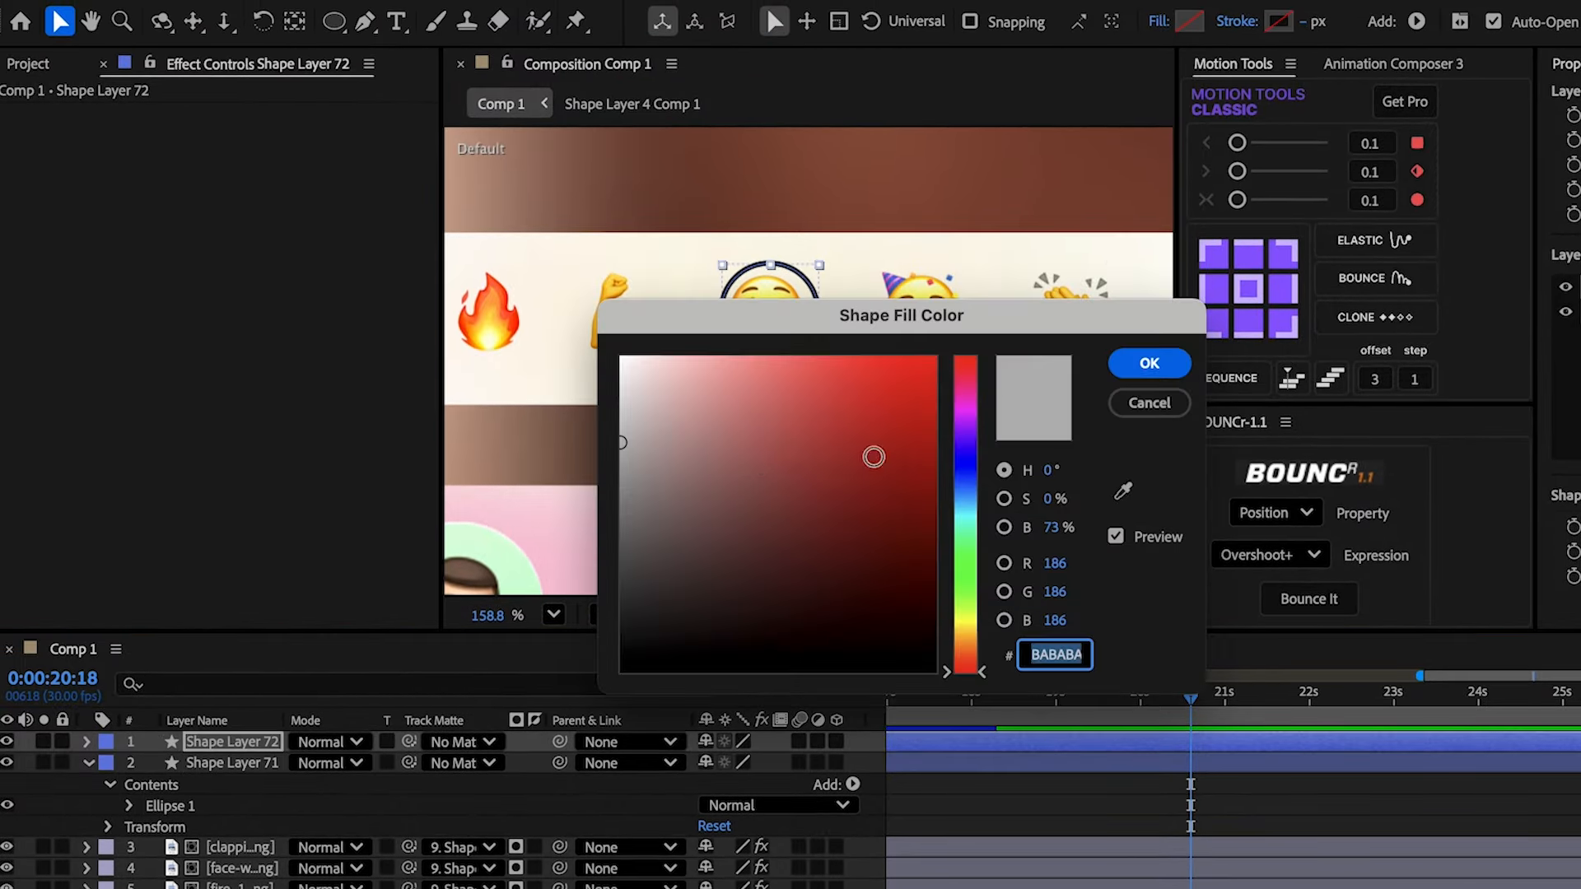
pyautogui.click(1149, 363)
# - Add the Bevel and Emboss layer style to the white circle and set its blending Fill Opacity to 0%
pyautogui.click(87, 741)
pyautogui.rightClick(215, 741)
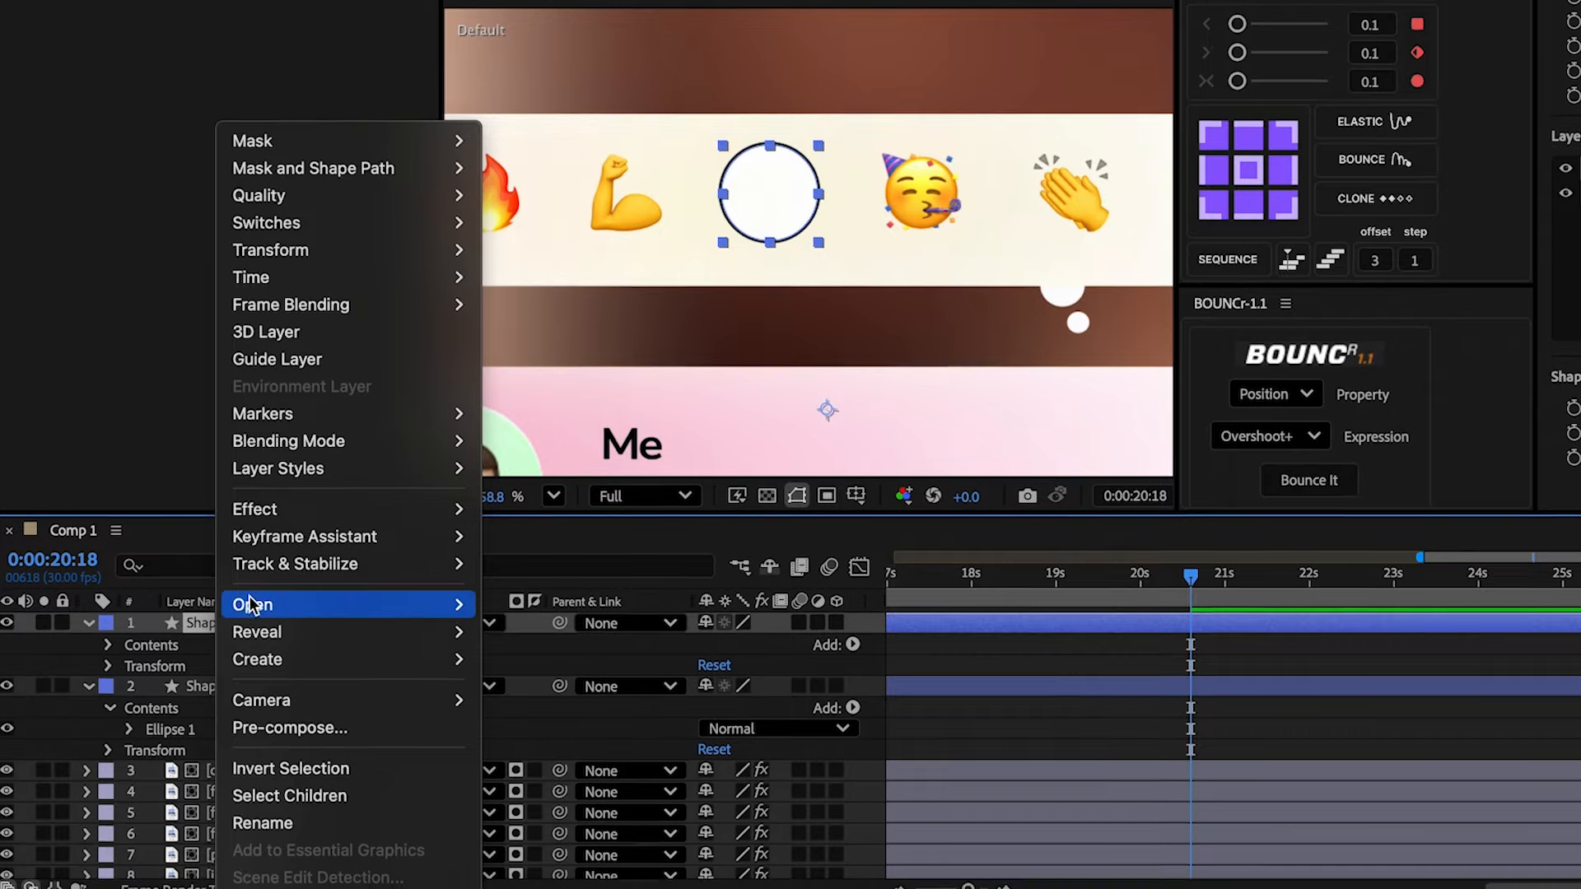
pyautogui.moveTo(327, 466)
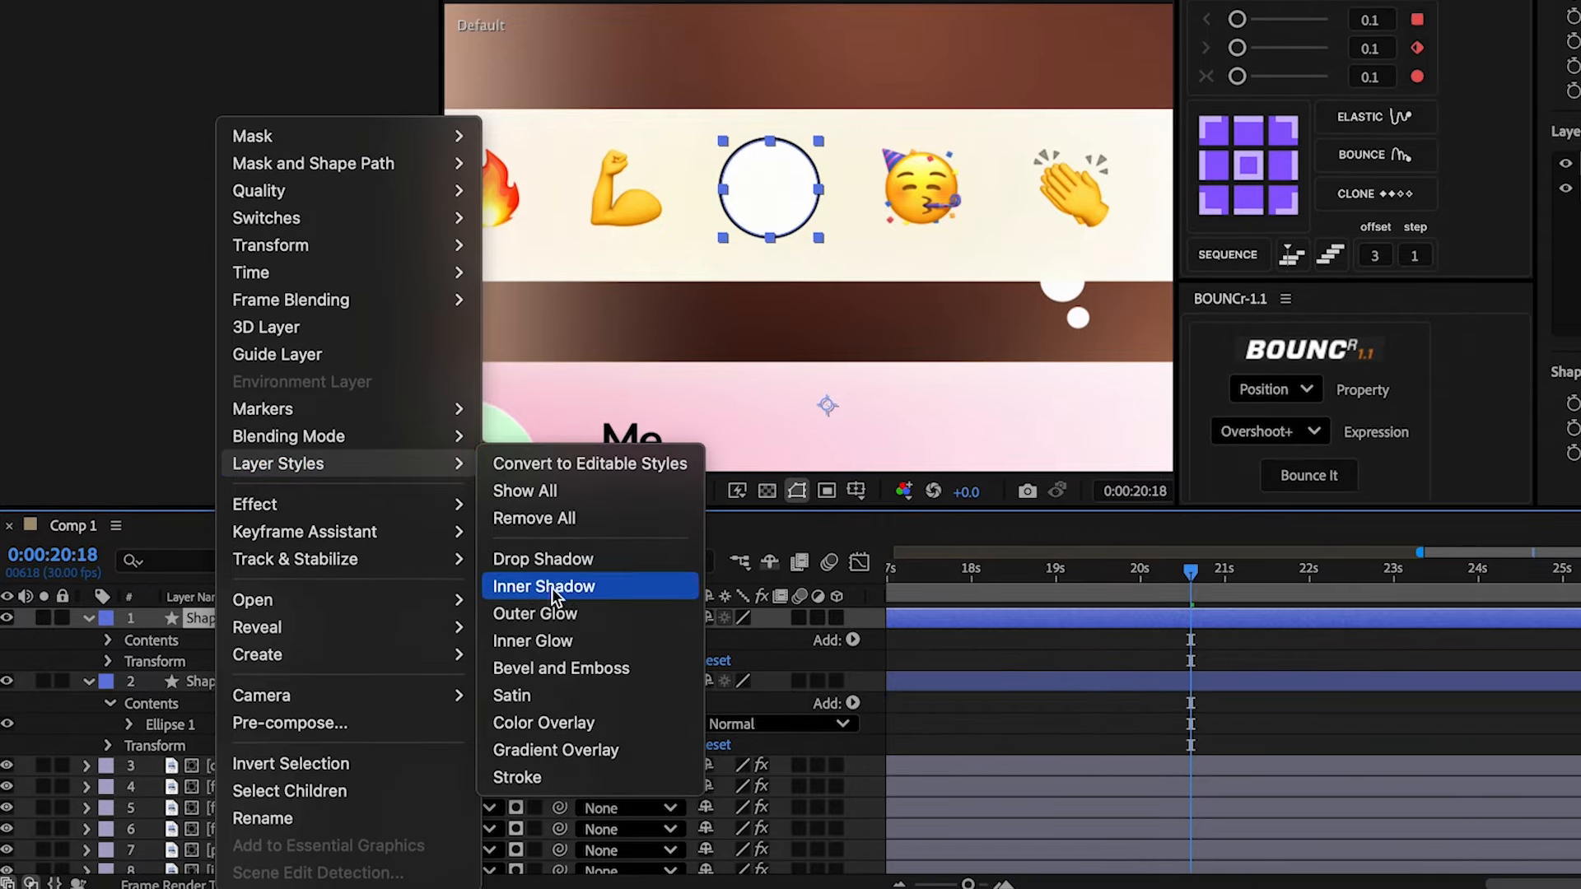
pyautogui.click(570, 667)
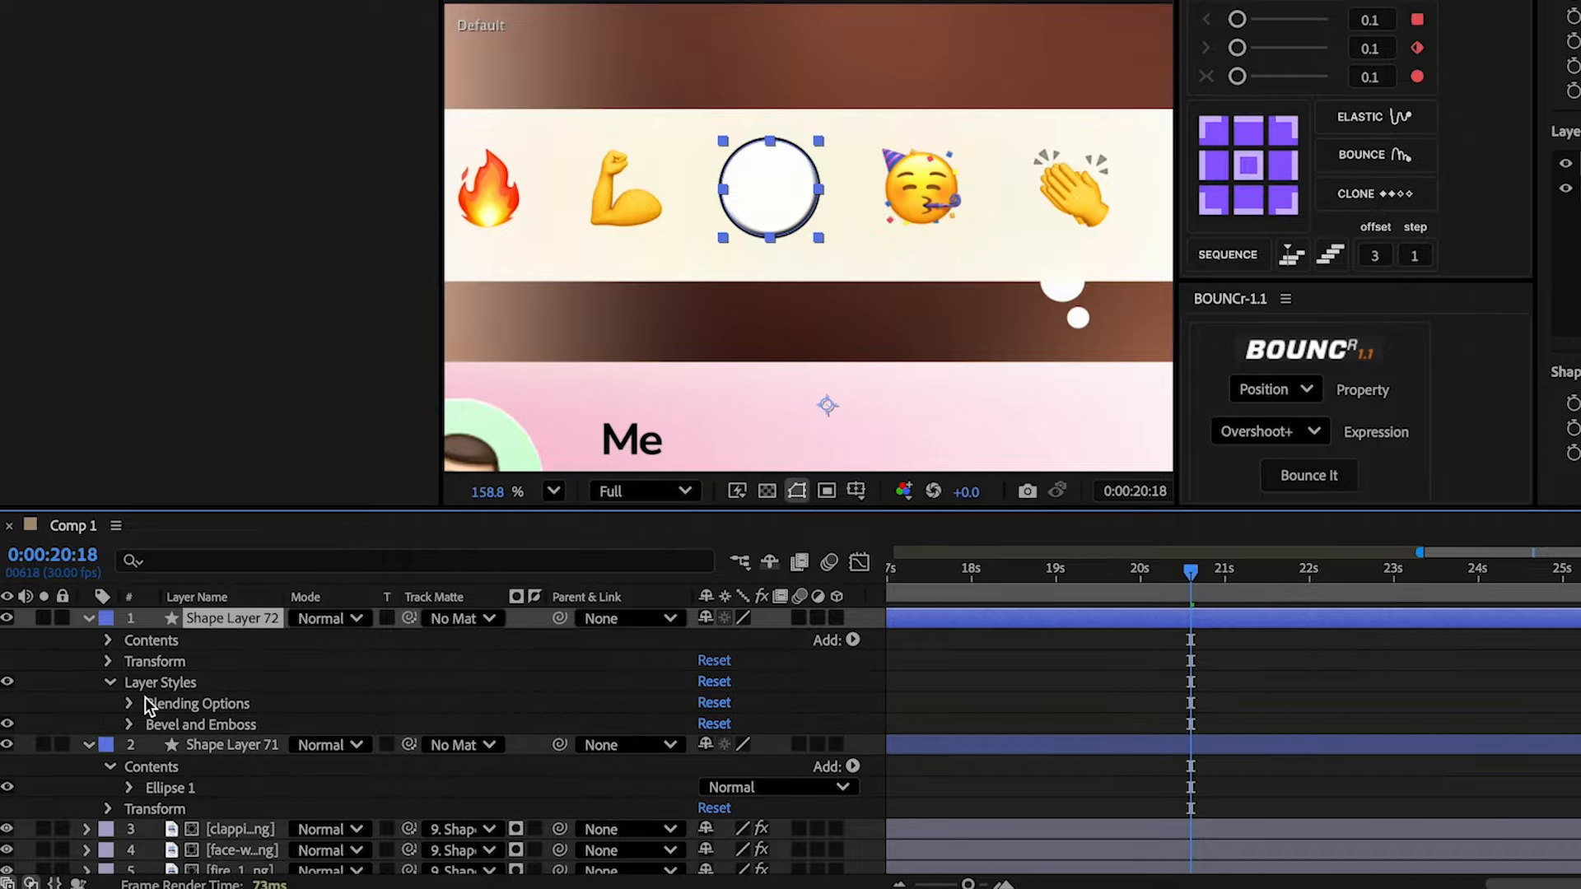
pyautogui.click(129, 703)
pyautogui.scroll(-1, 244, 711)
pyautogui.click(151, 747)
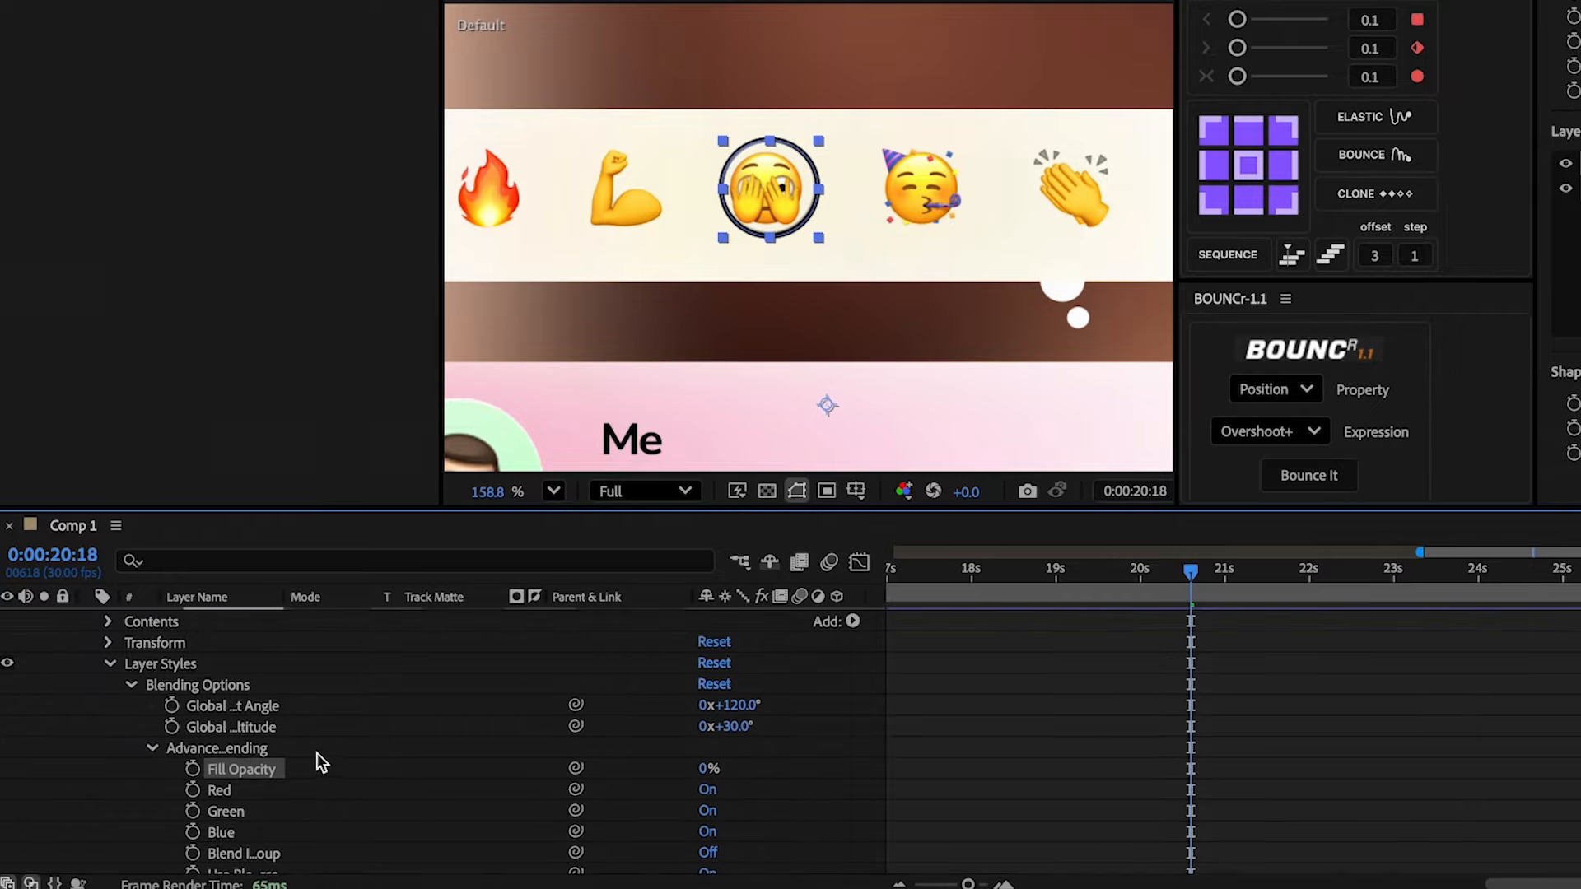
# - Set the Bevel and Emboss Highlight Opacity to 100% and Shadow Opacity to 50%
pyautogui.scroll(-3, 156, 798)
pyautogui.click(130, 821)
pyautogui.scroll(-8, 135, 812)
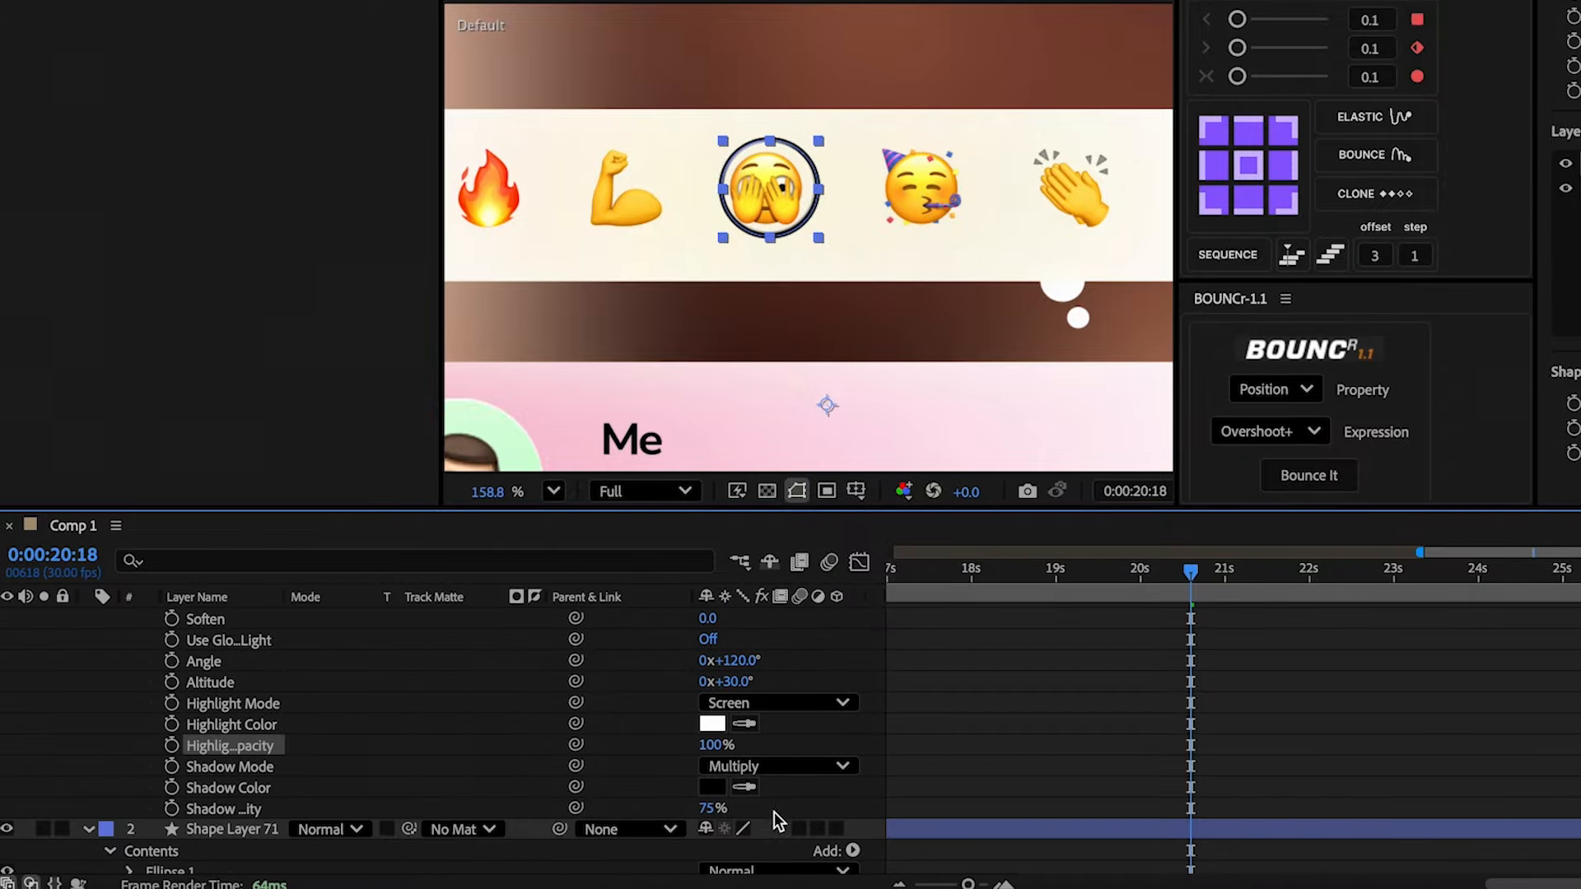
pyautogui.write('50')
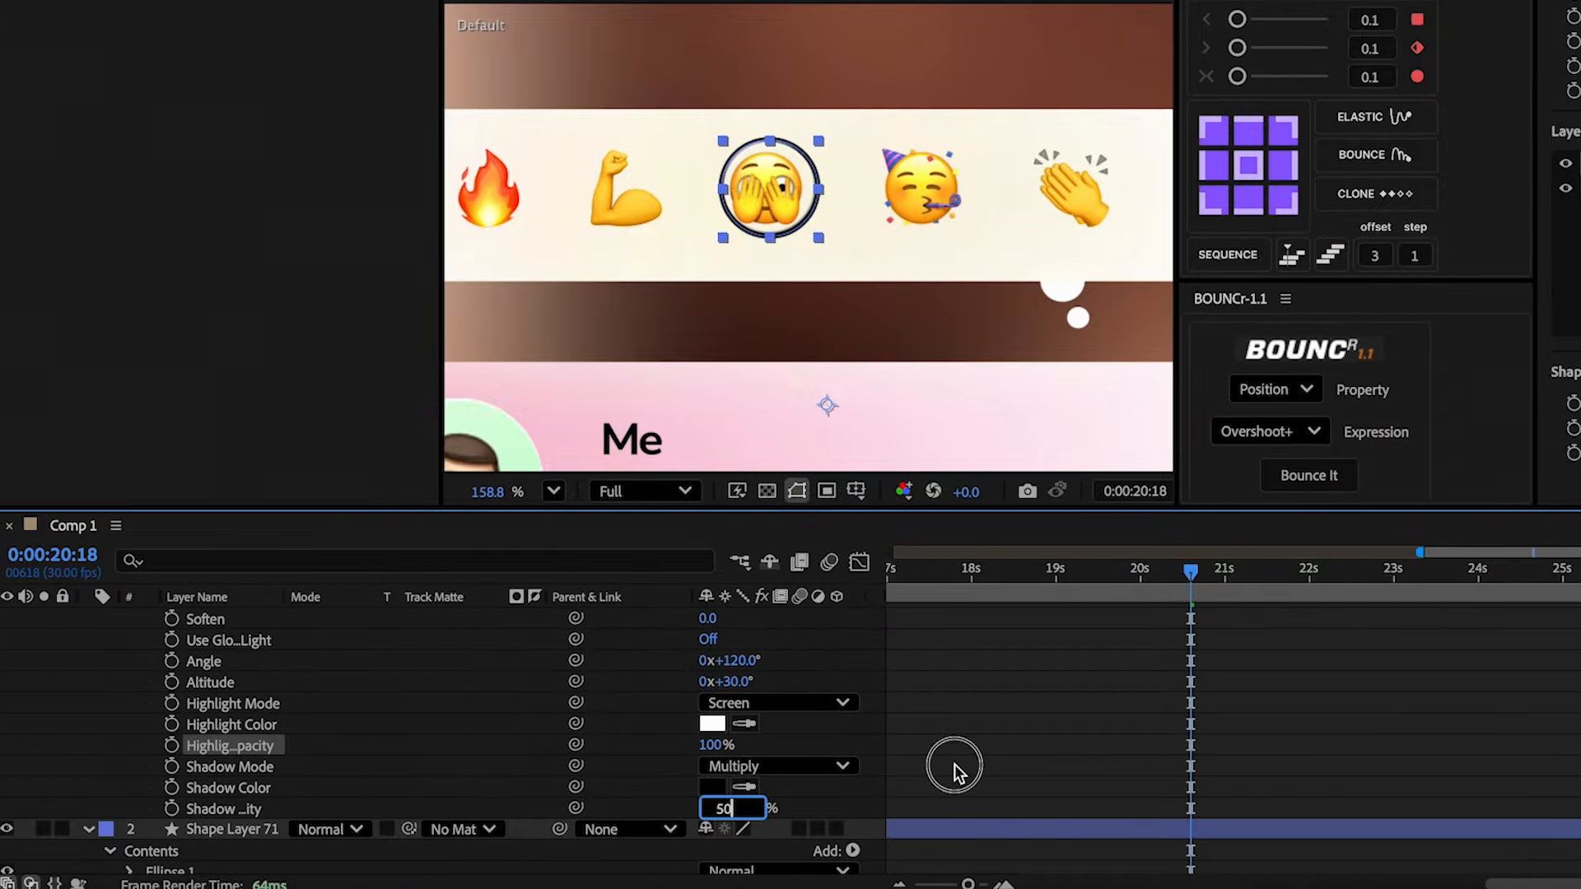
pyautogui.click(955, 764)
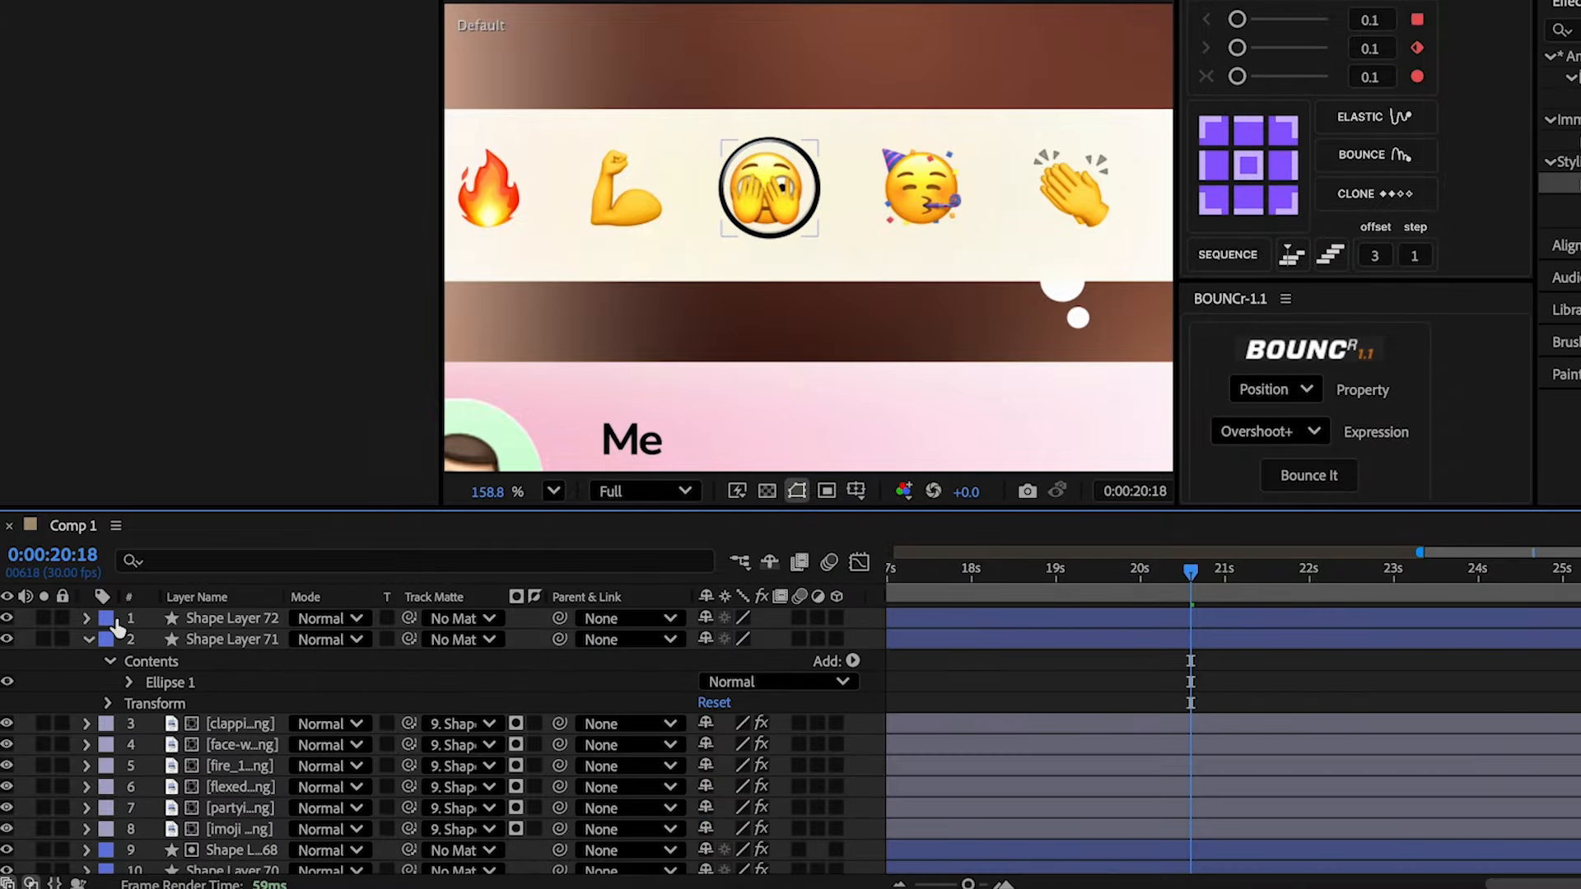
# - Apply the 4-Color Gradient effect to the stroked ring layer around the peeking face emoji
pyautogui.click(189, 644)
pyautogui.click(1410, 38)
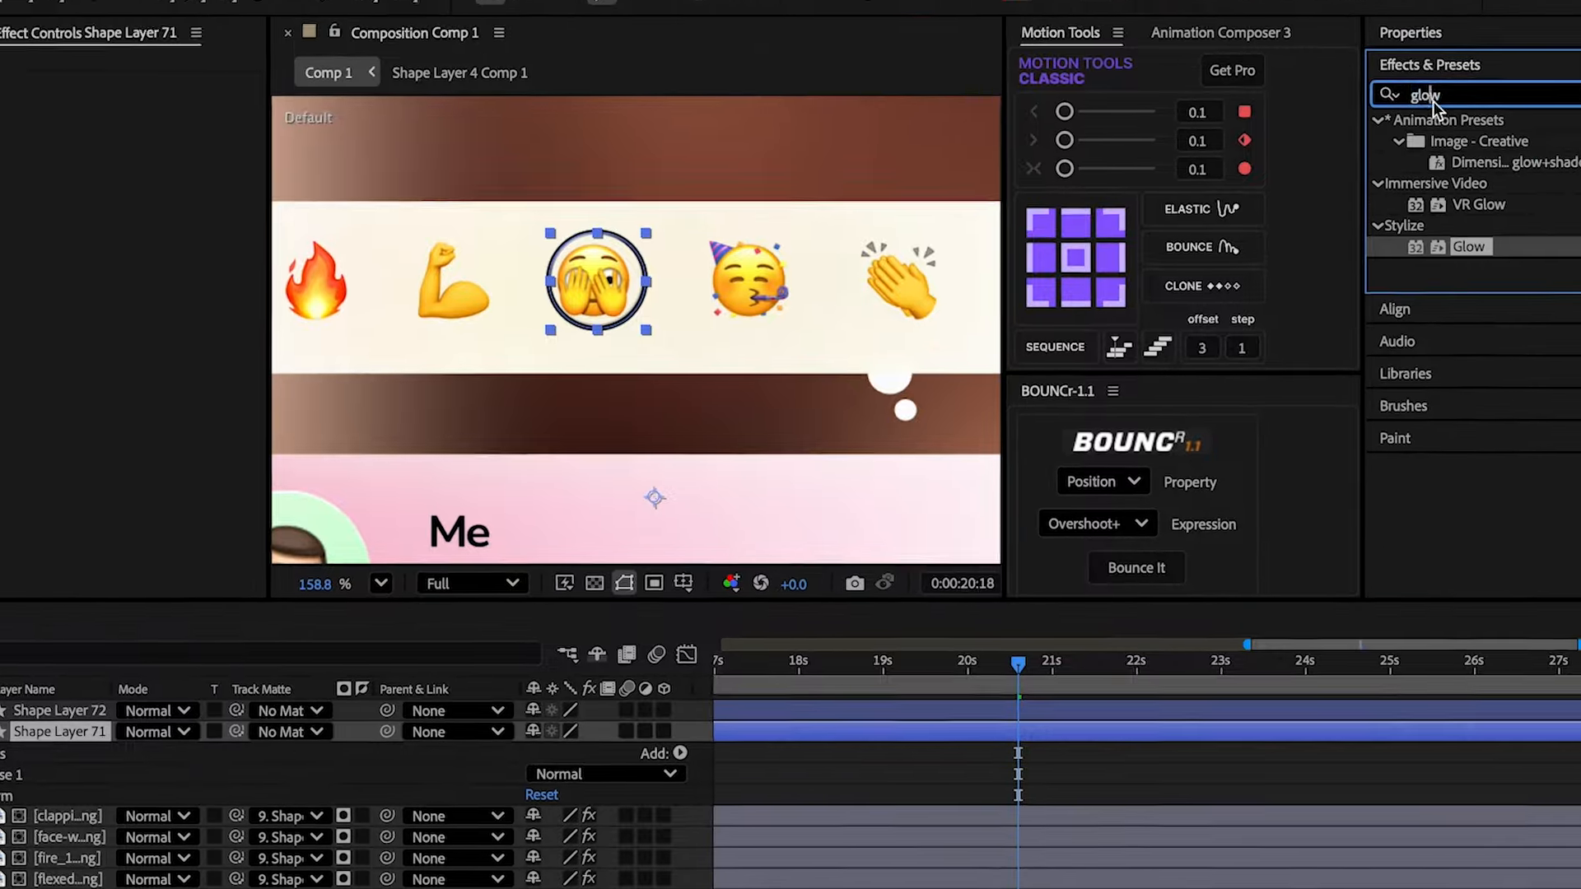
pyautogui.doubleClick(1433, 102)
pyautogui.write('4')
pyautogui.doubleClick(1469, 294)
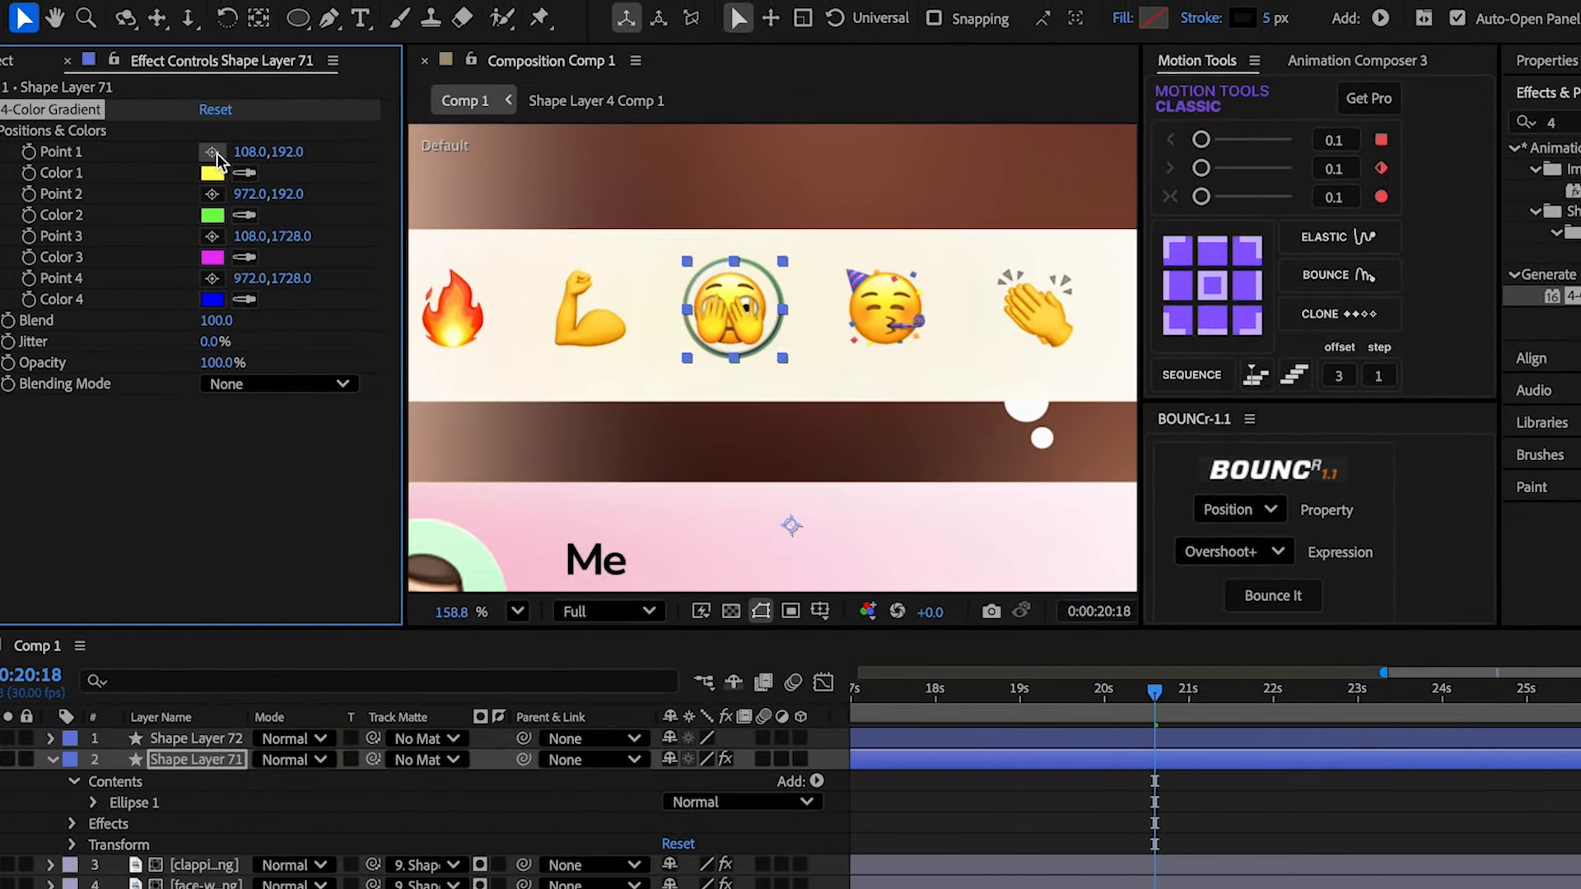
# - Place the gradient's four color points around the ring at 429.5, 736.9; 482.4, 687.8; 481.2, 789.8; and 530.3, 740.7
pyautogui.click(216, 154)
pyautogui.click(680, 305)
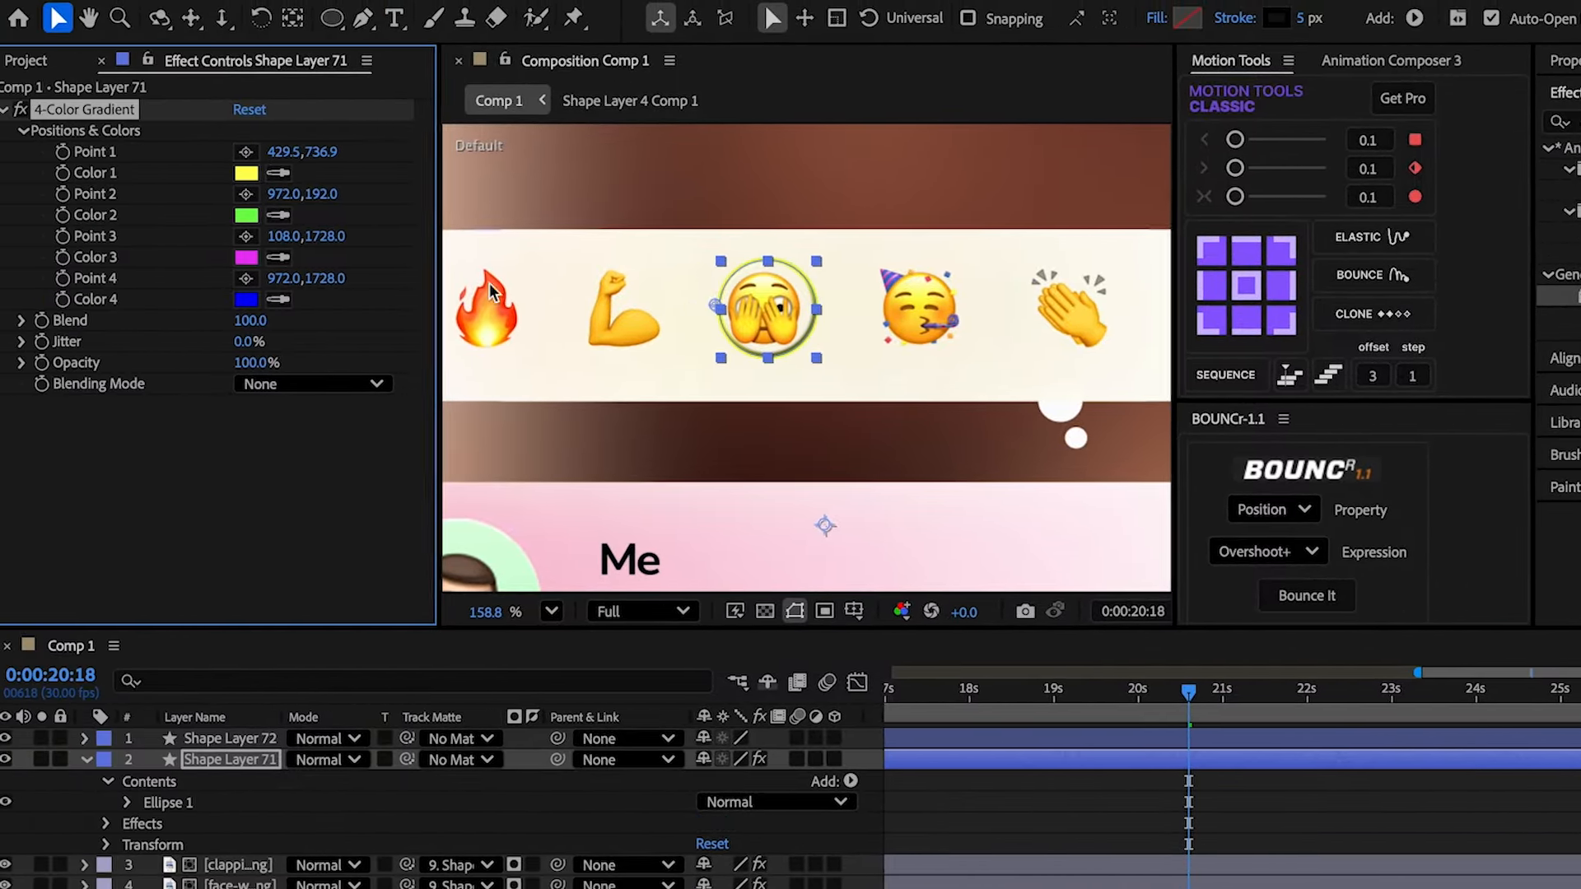
pyautogui.click(212, 279)
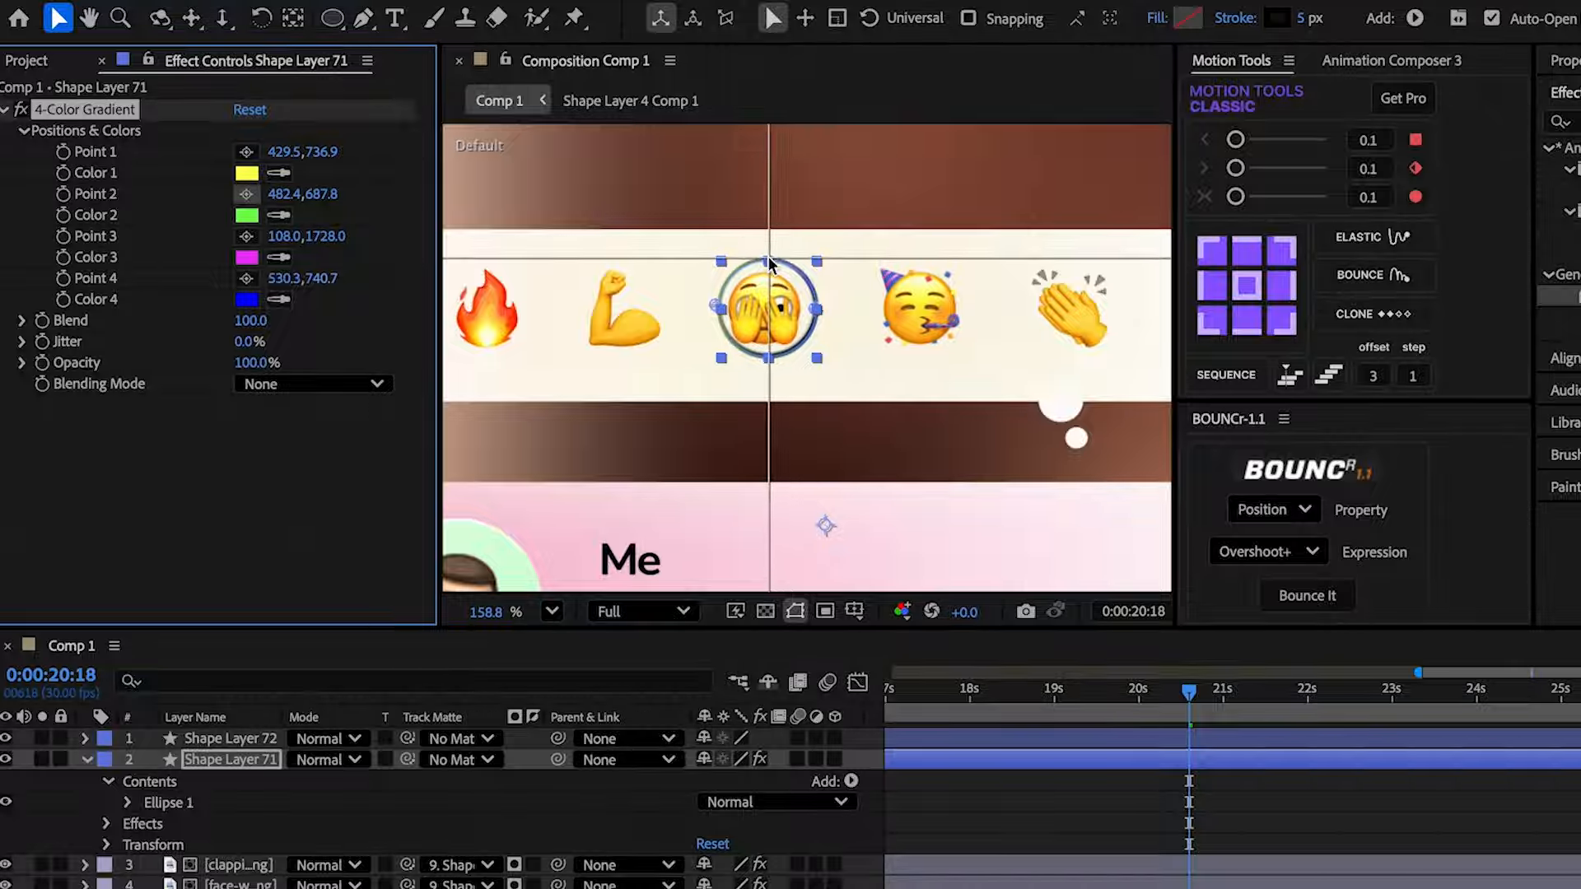
pyautogui.click(770, 359)
# - Apply the Glow effect to the gradient ring and set Glow Threshold to 40.4% and Glow Radius to 16
pyautogui.doubleClick(1464, 124)
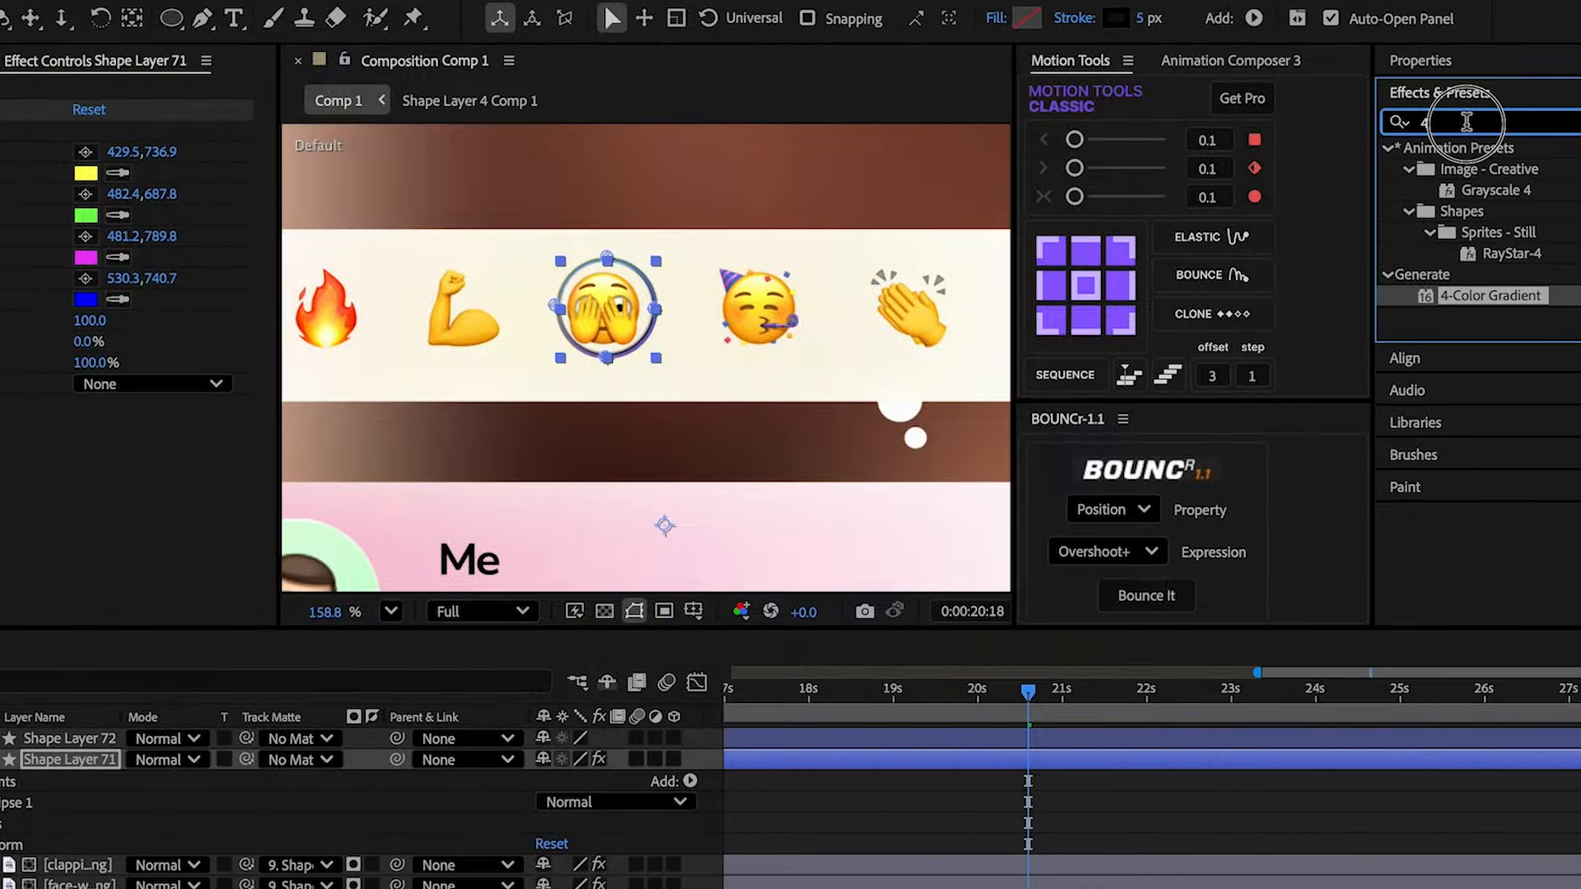
pyautogui.write('glow')
pyautogui.doubleClick(1422, 274)
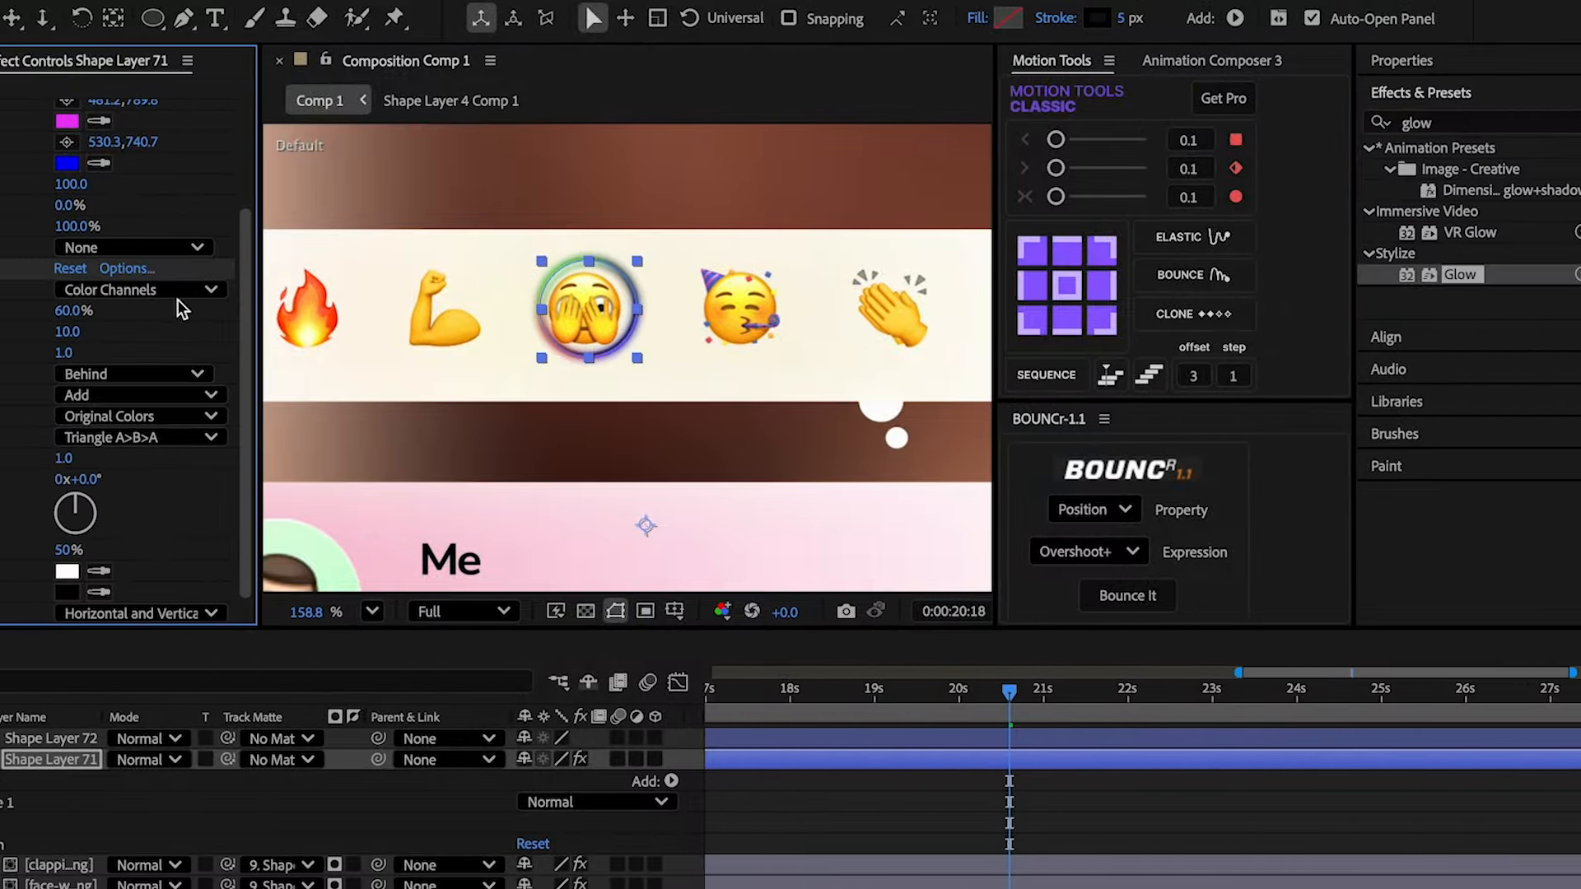
pyautogui.moveTo(199, 312); pyautogui.dragTo(183, 326)
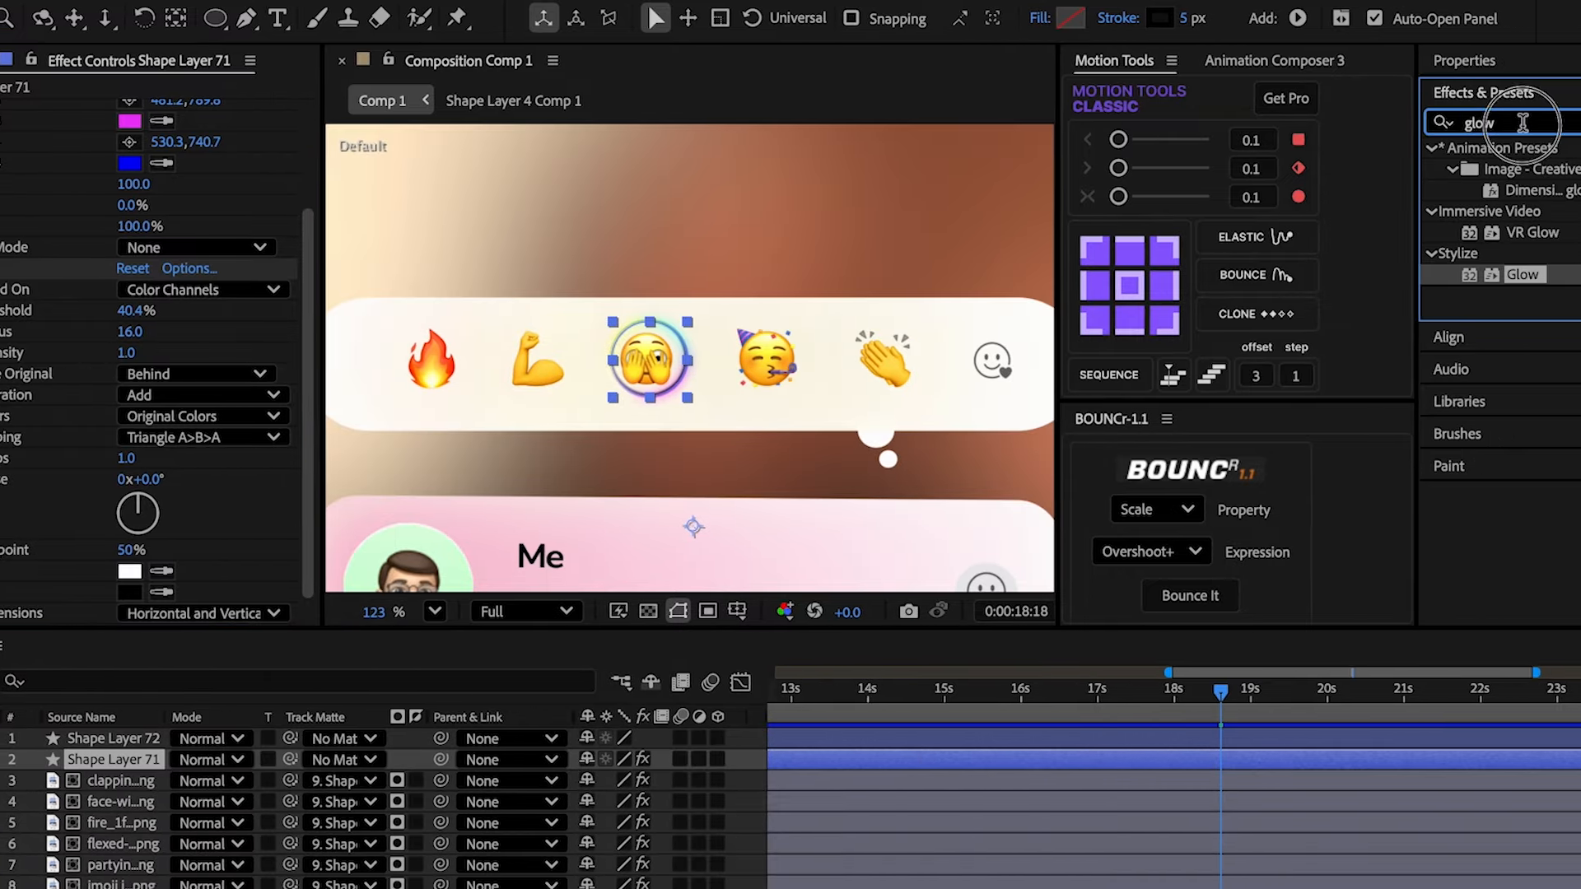
# - Apply the Fast Box Blur effect to the glowing gradient ring
pyautogui.doubleClick(1400, 121)
pyautogui.write('fast')
pyautogui.doubleClick(1454, 269)
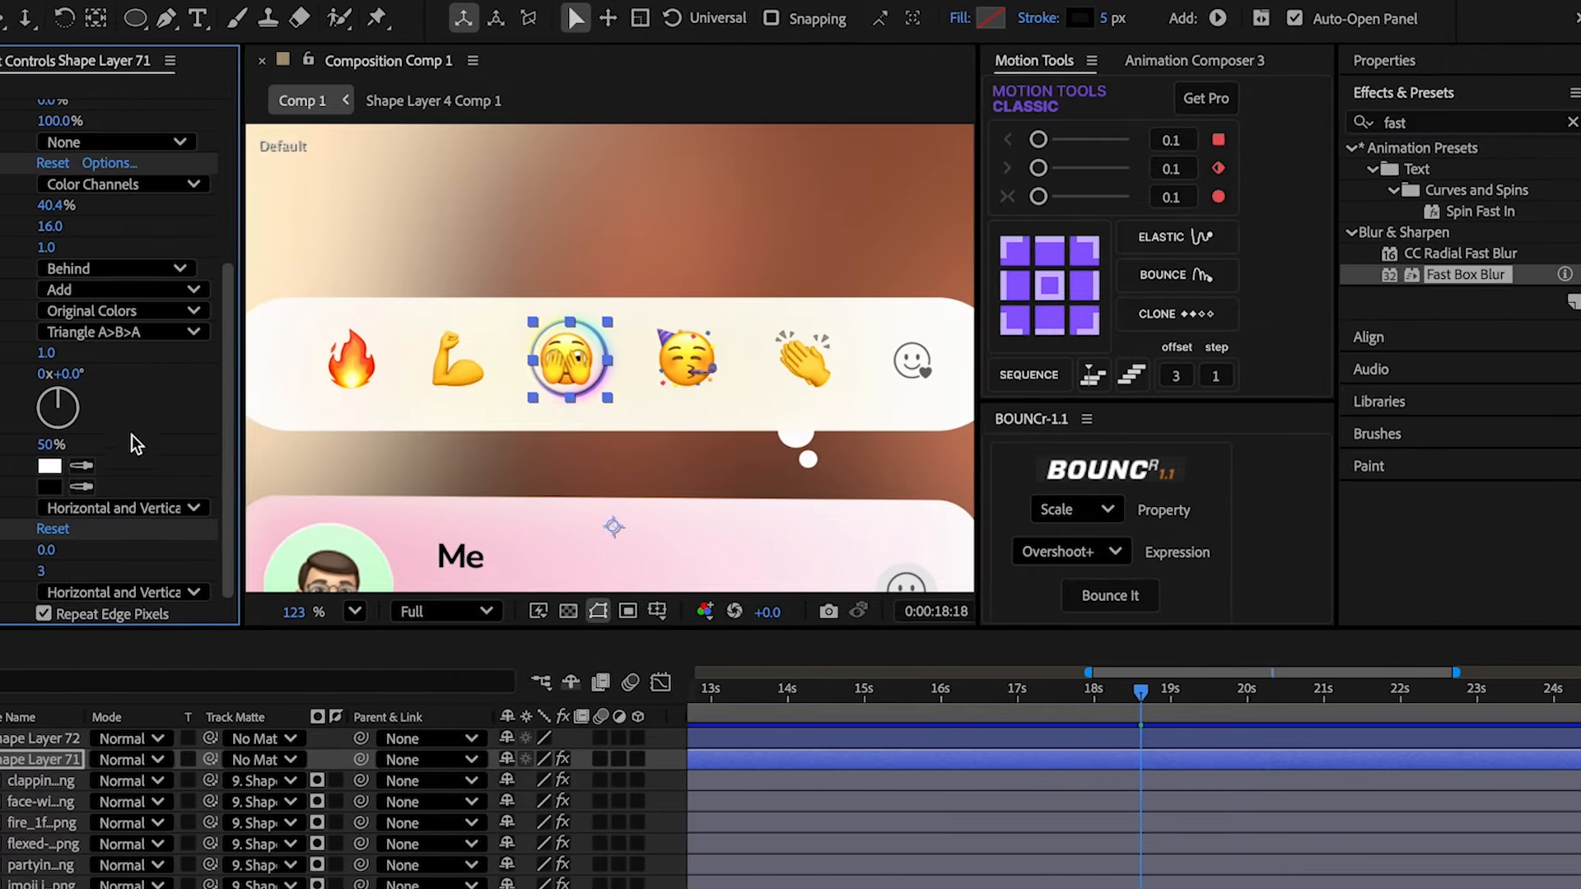
# - Set the gradient ring's Blur Radius to 5 and parent the ring layer to Shape Layer 72
pyautogui.click(51, 550)
pyautogui.write('5')
pyautogui.press('Return')
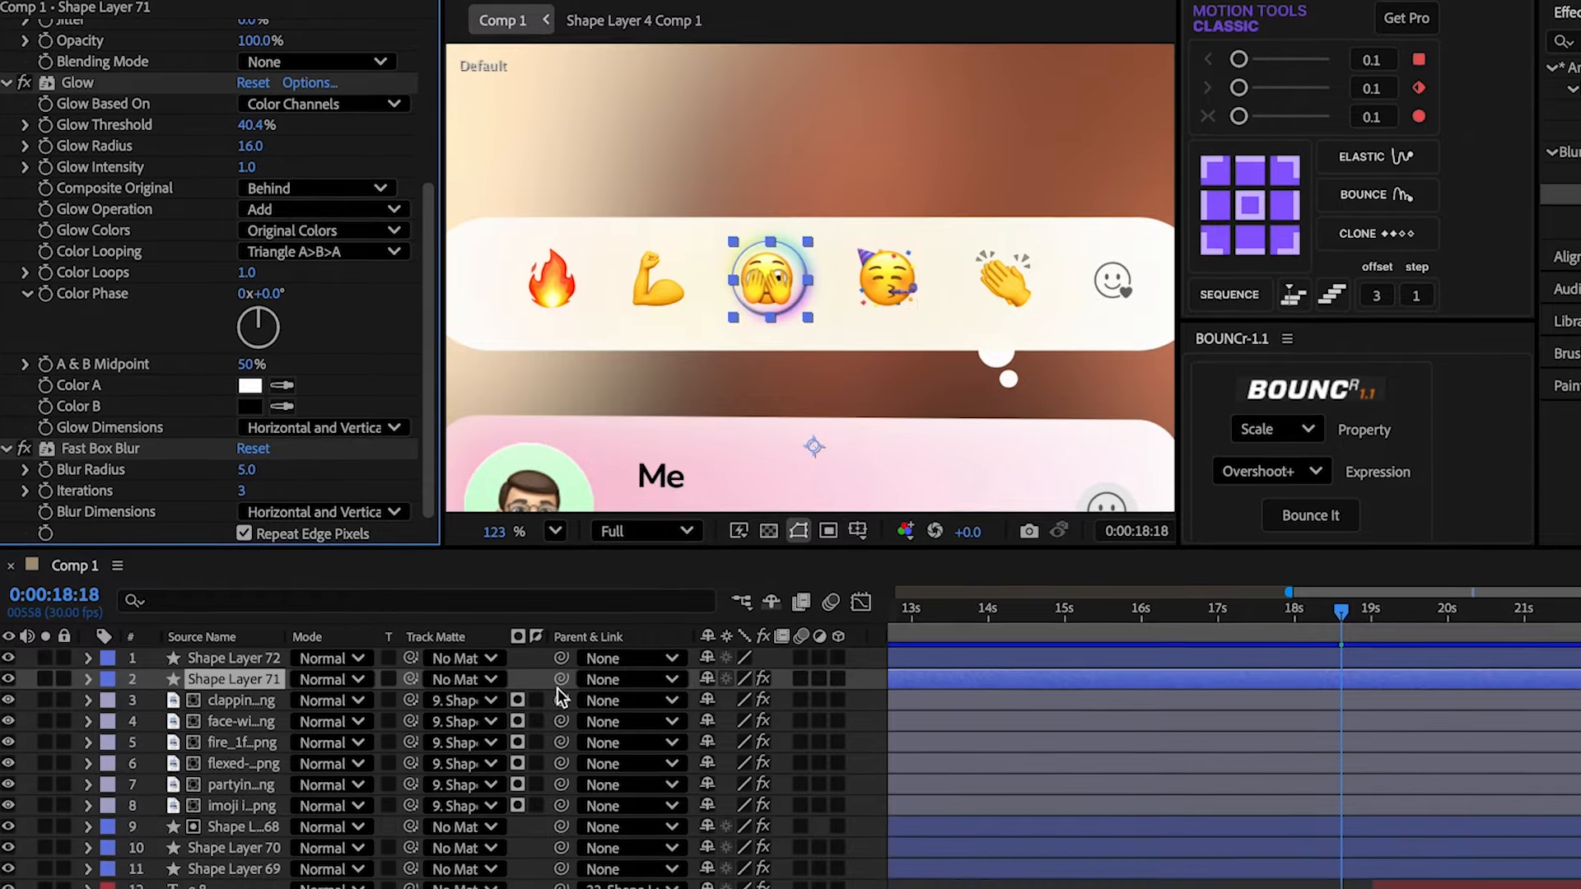
pyautogui.moveTo(560, 680); pyautogui.dragTo(220, 660)
# - Keyframe Shape Layer 72's scale at 100% at 0:00:18:18 and 0:00:18:24, dipping to 50% at 0:00:18:21
pyautogui.press('s')
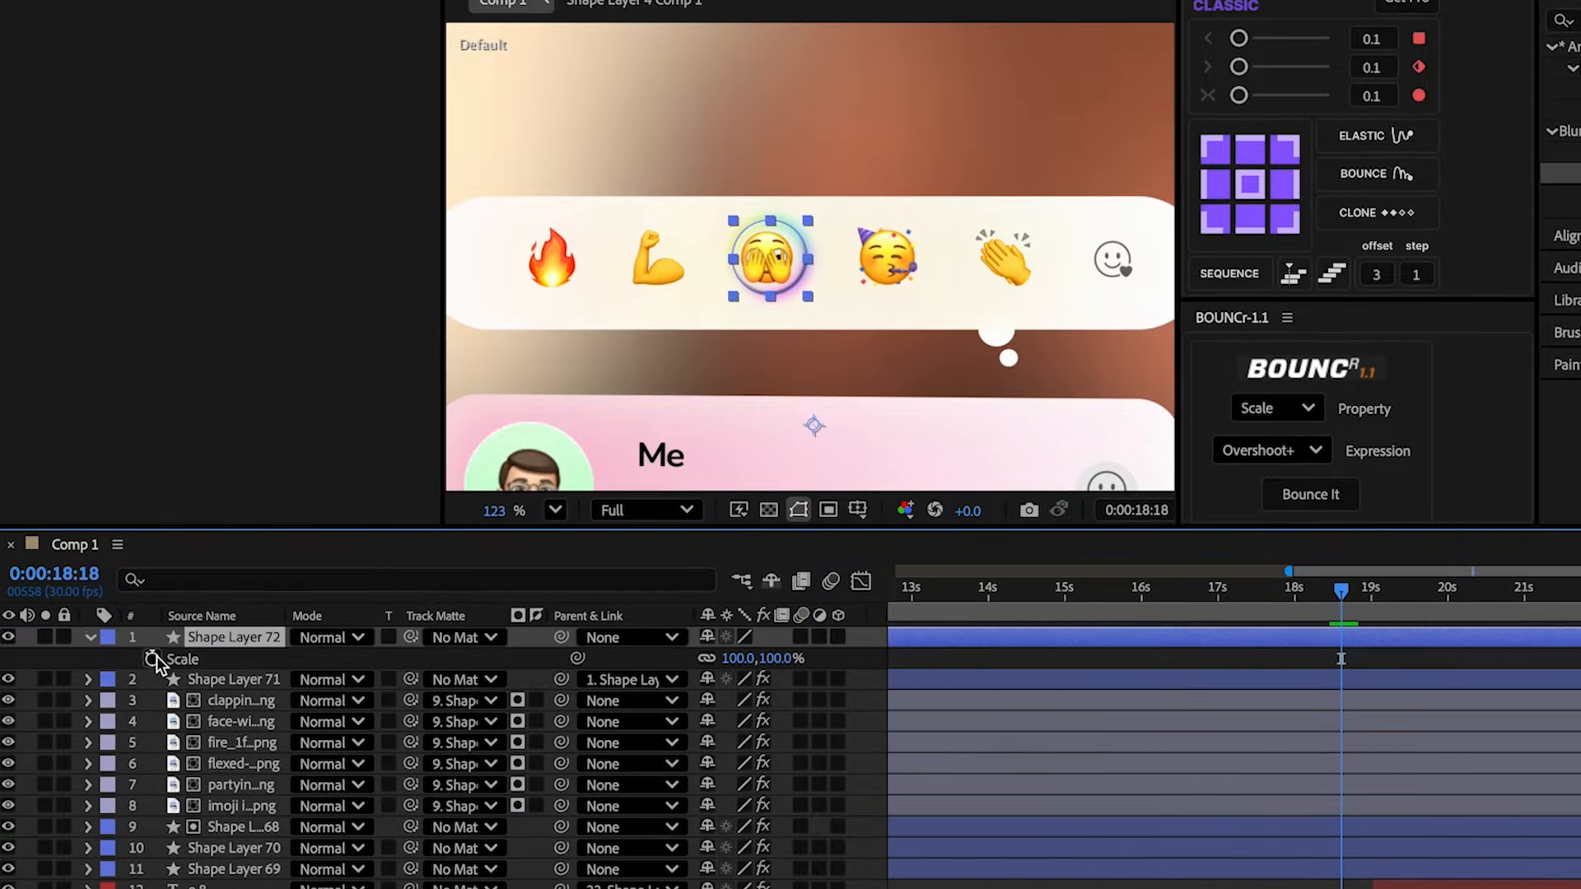
pyautogui.moveTo(1342, 591); pyautogui.dragTo(1357, 594)
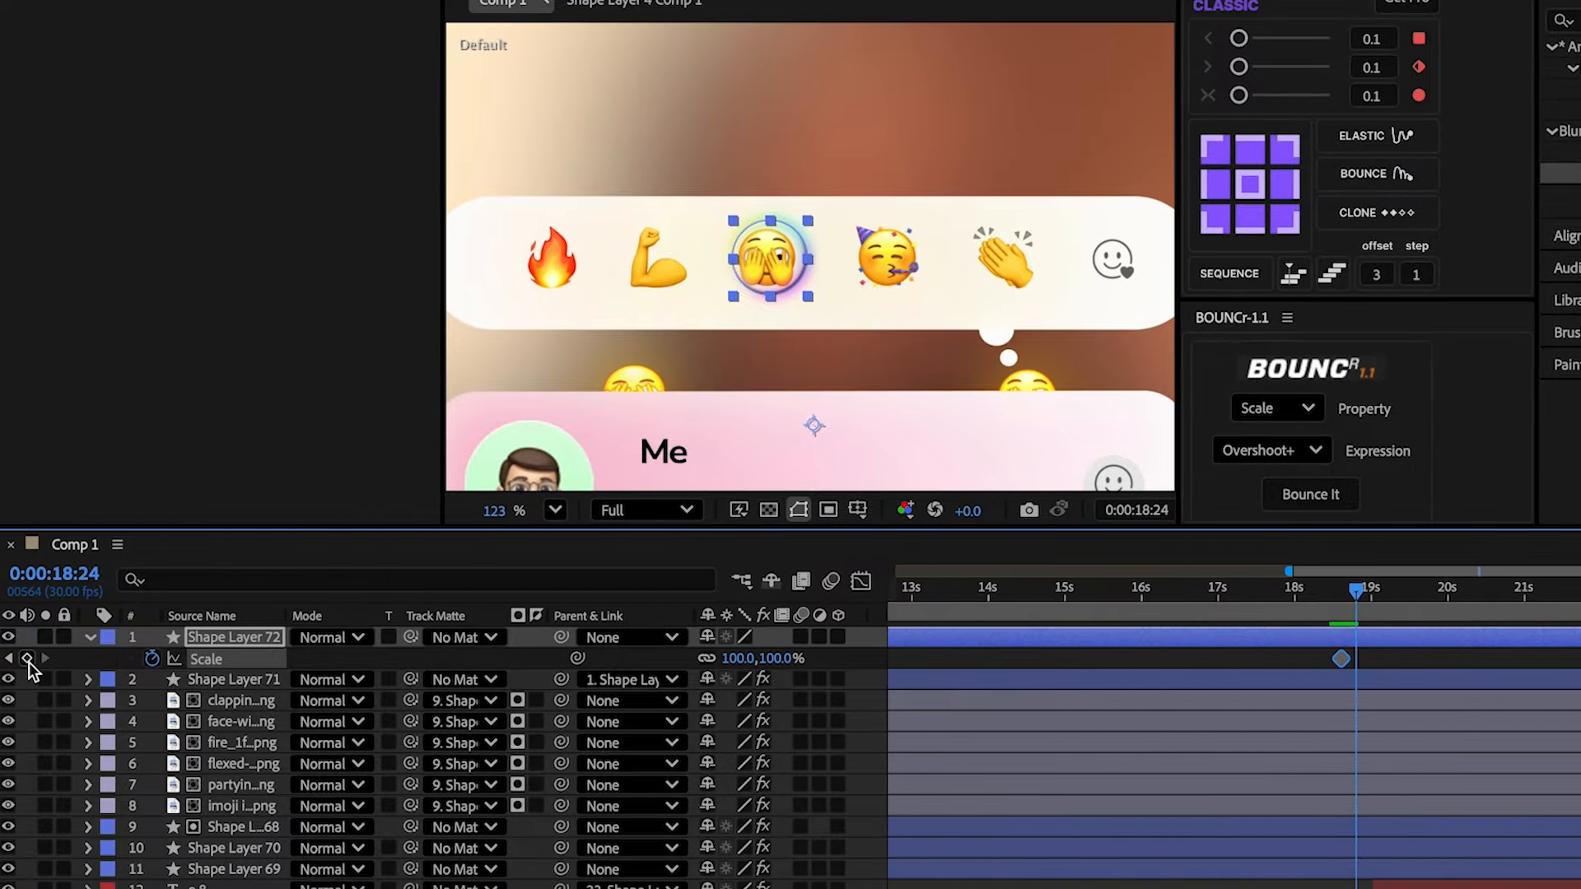
pyautogui.click(28, 662)
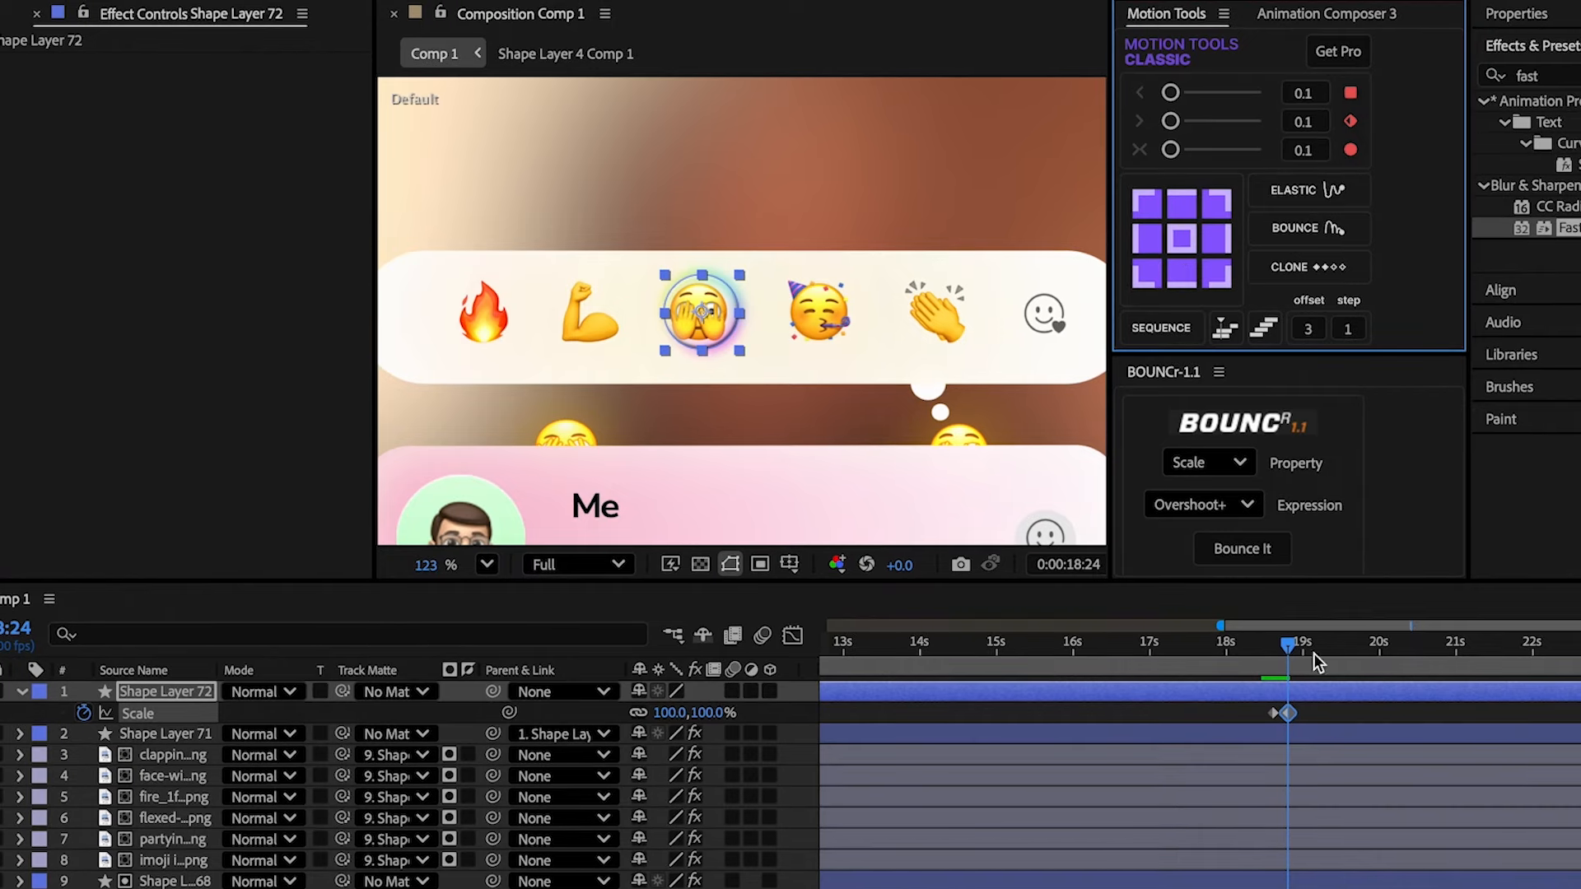
pyautogui.moveTo(1308, 649); pyautogui.dragTo(1299, 653)
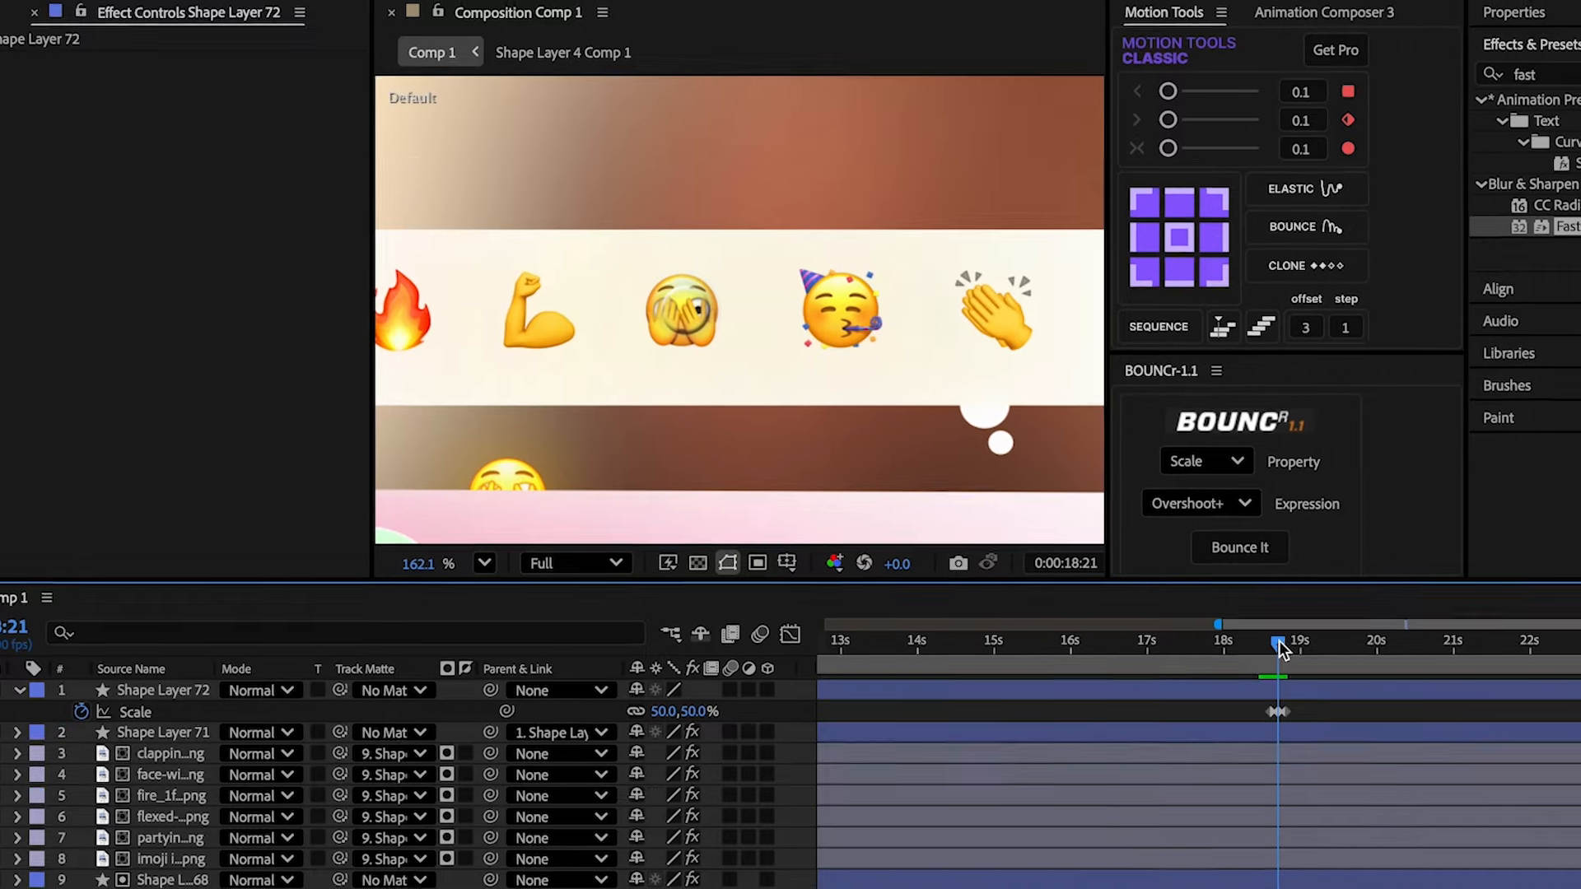
# - Keyframe the peeking face emoji's scale at 50% at 0:00:18:18 and shrink it to 20% at 0:00:18:22
pyautogui.moveTo(1278, 640); pyautogui.dragTo(1272, 641)
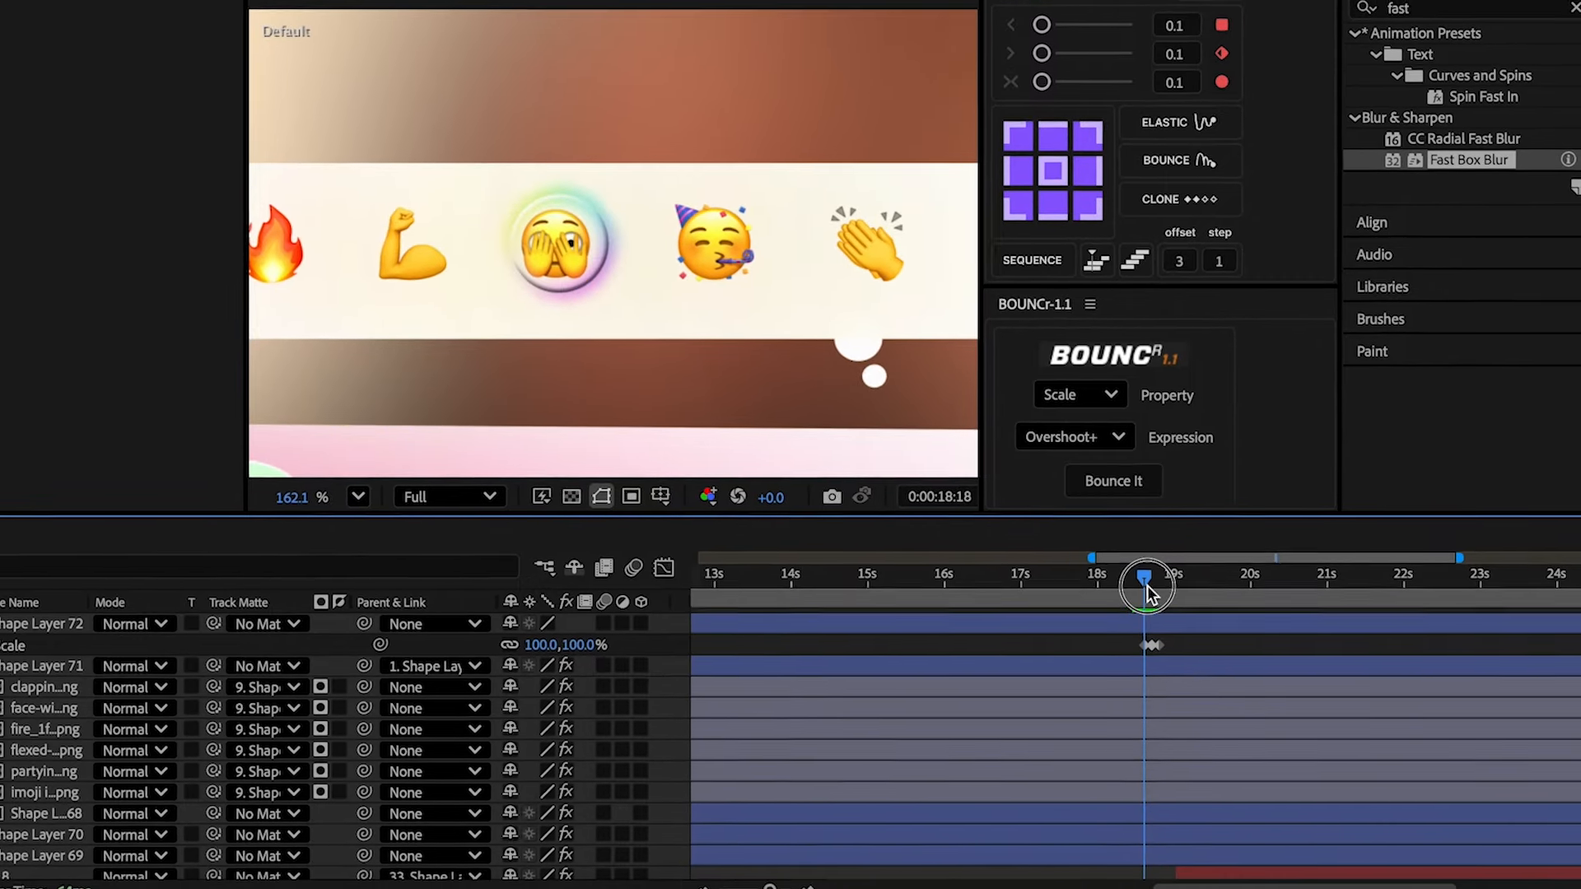
pyautogui.click(1123, 700)
pyautogui.press('u')
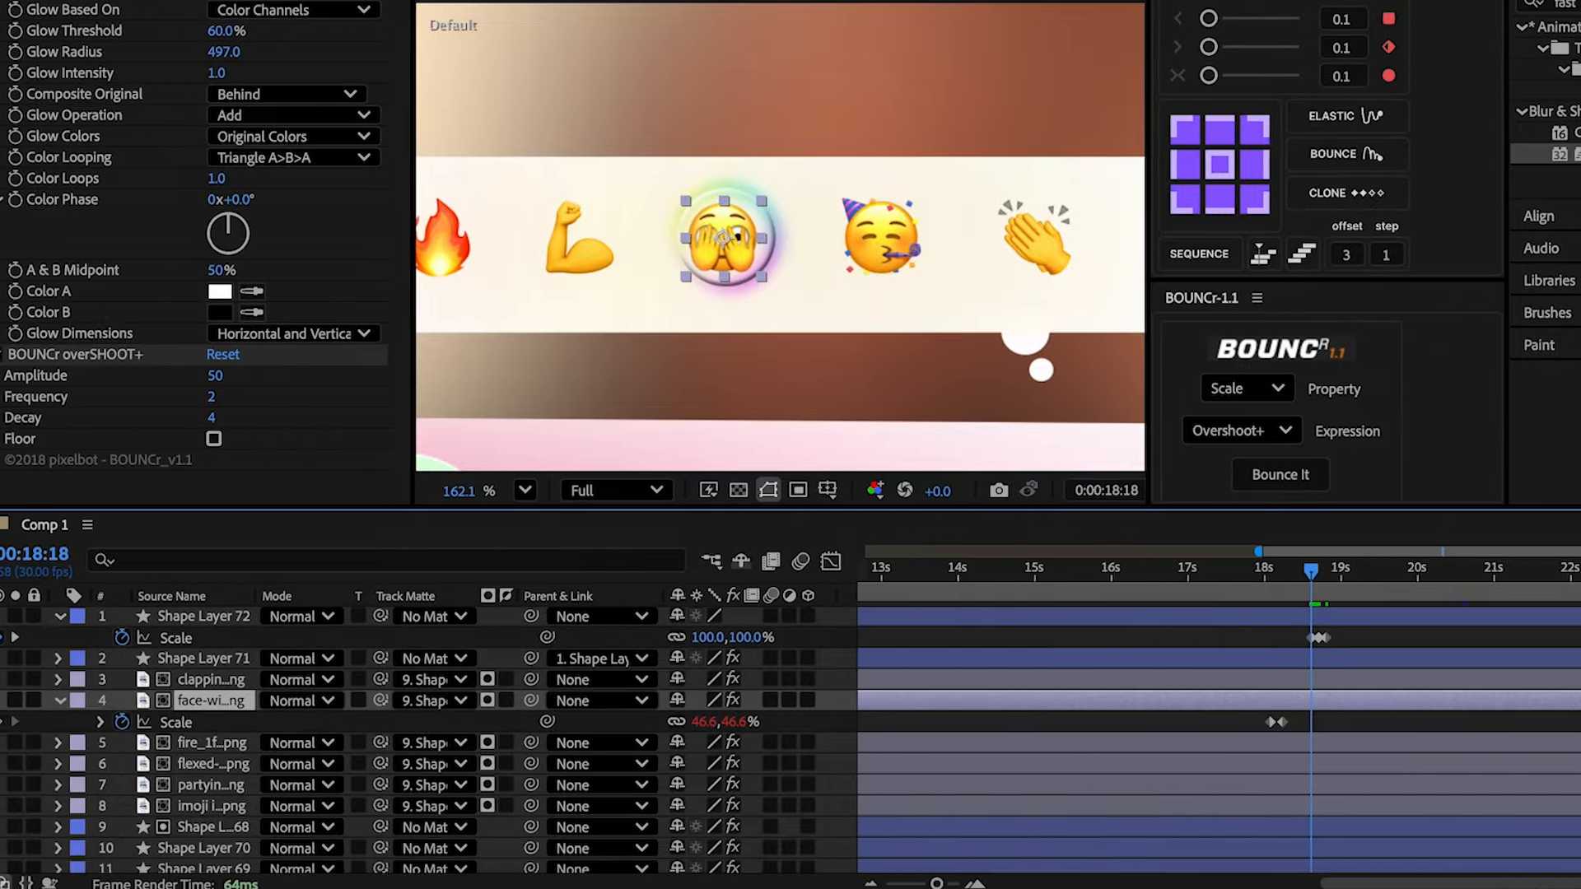
pyautogui.click(29, 722)
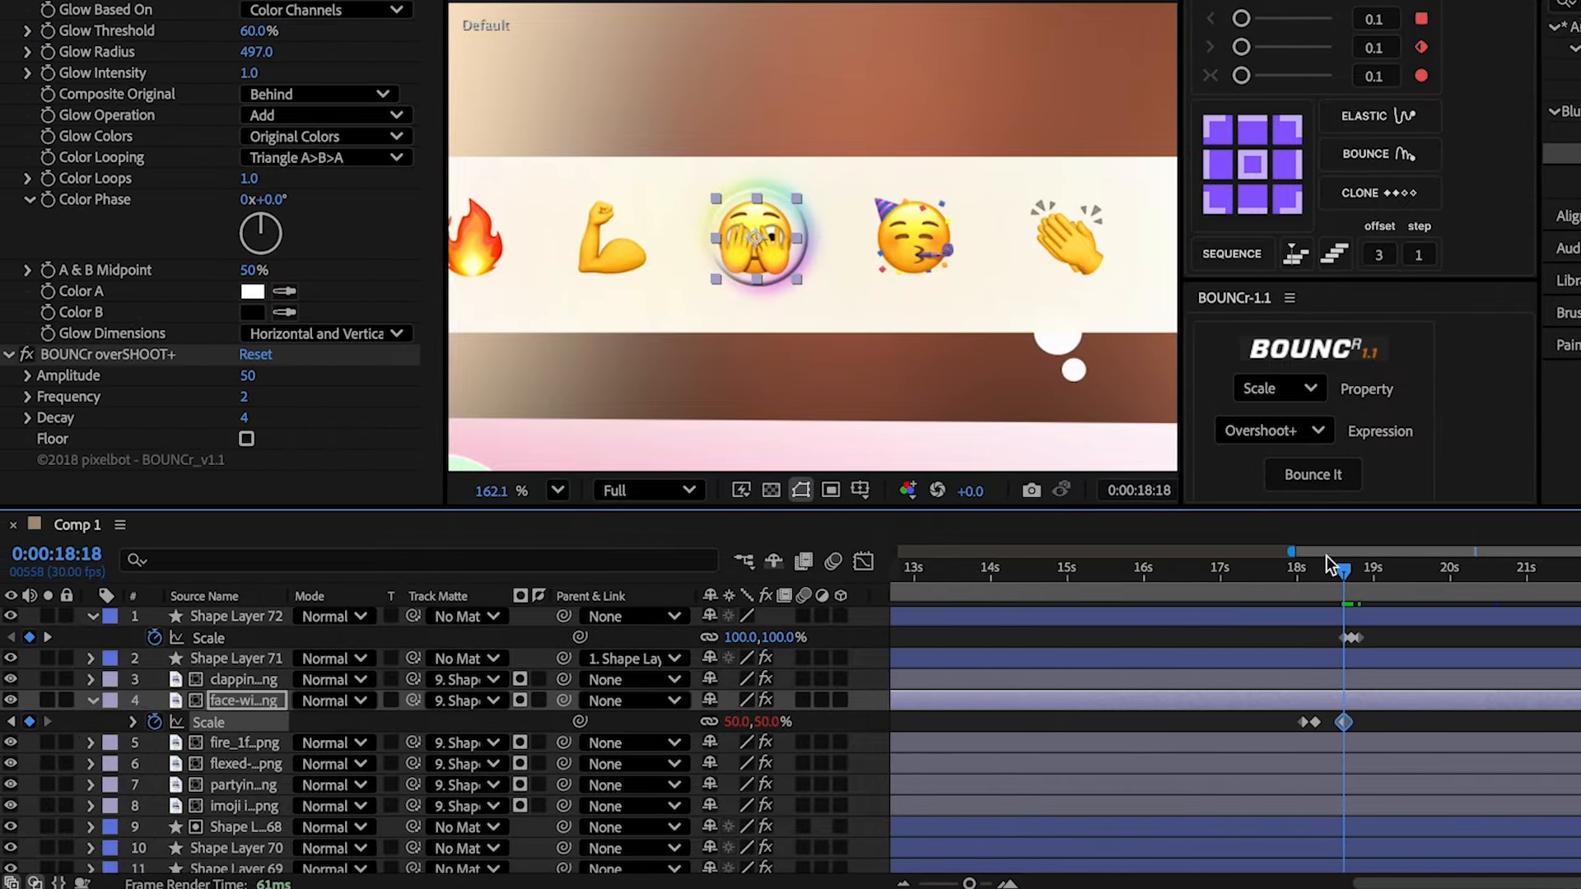
pyautogui.moveTo(1348, 581); pyautogui.dragTo(1353, 583)
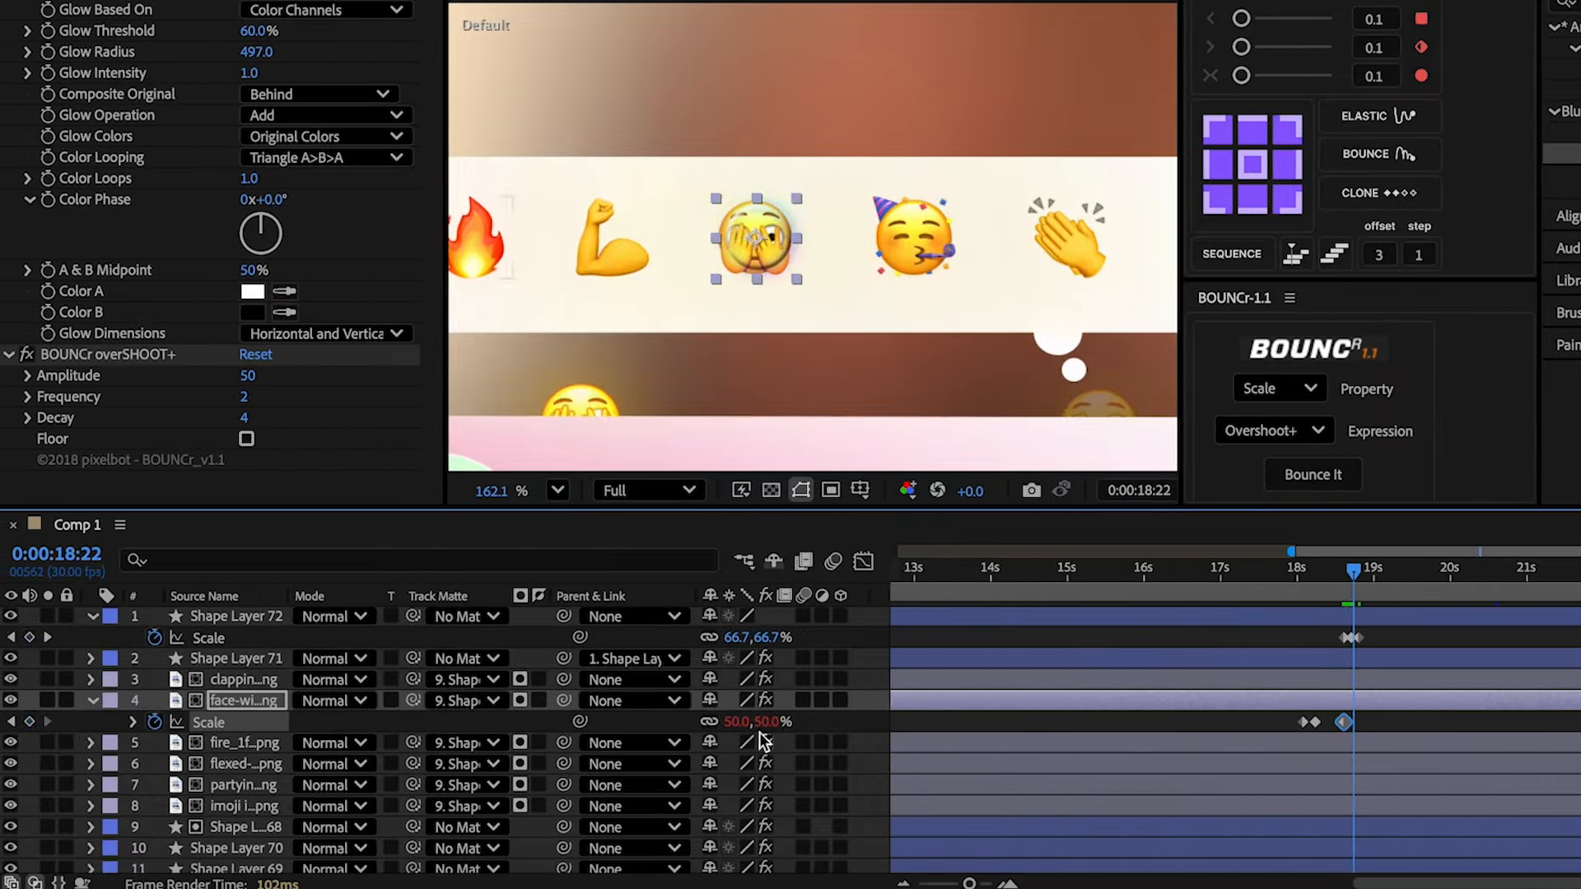
pyautogui.write('20')
pyautogui.press('Return')
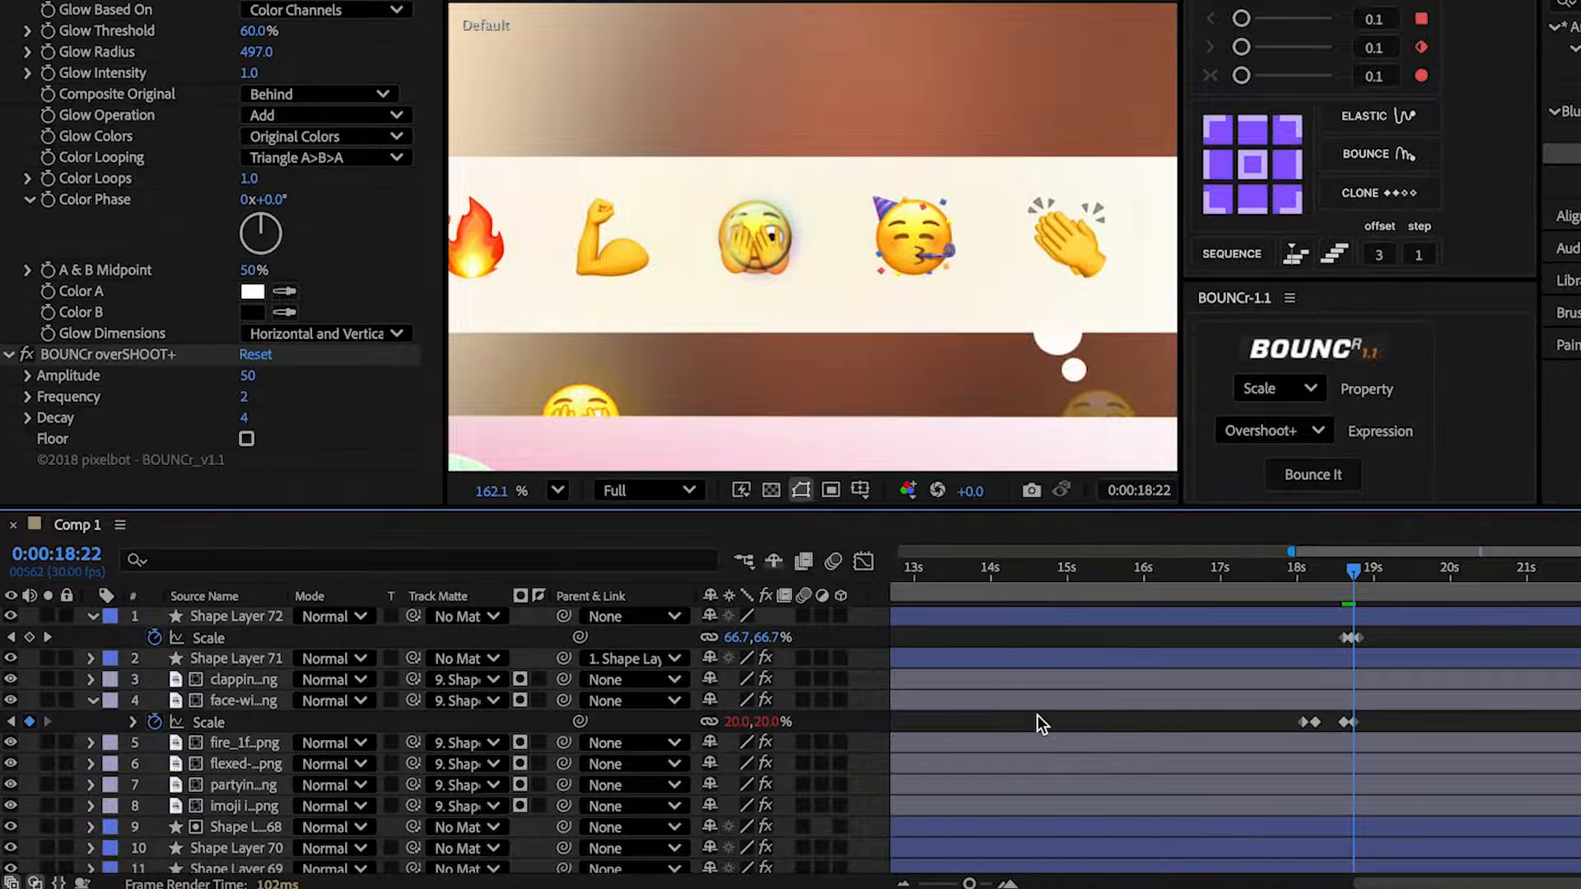
pyautogui.click(47, 637)
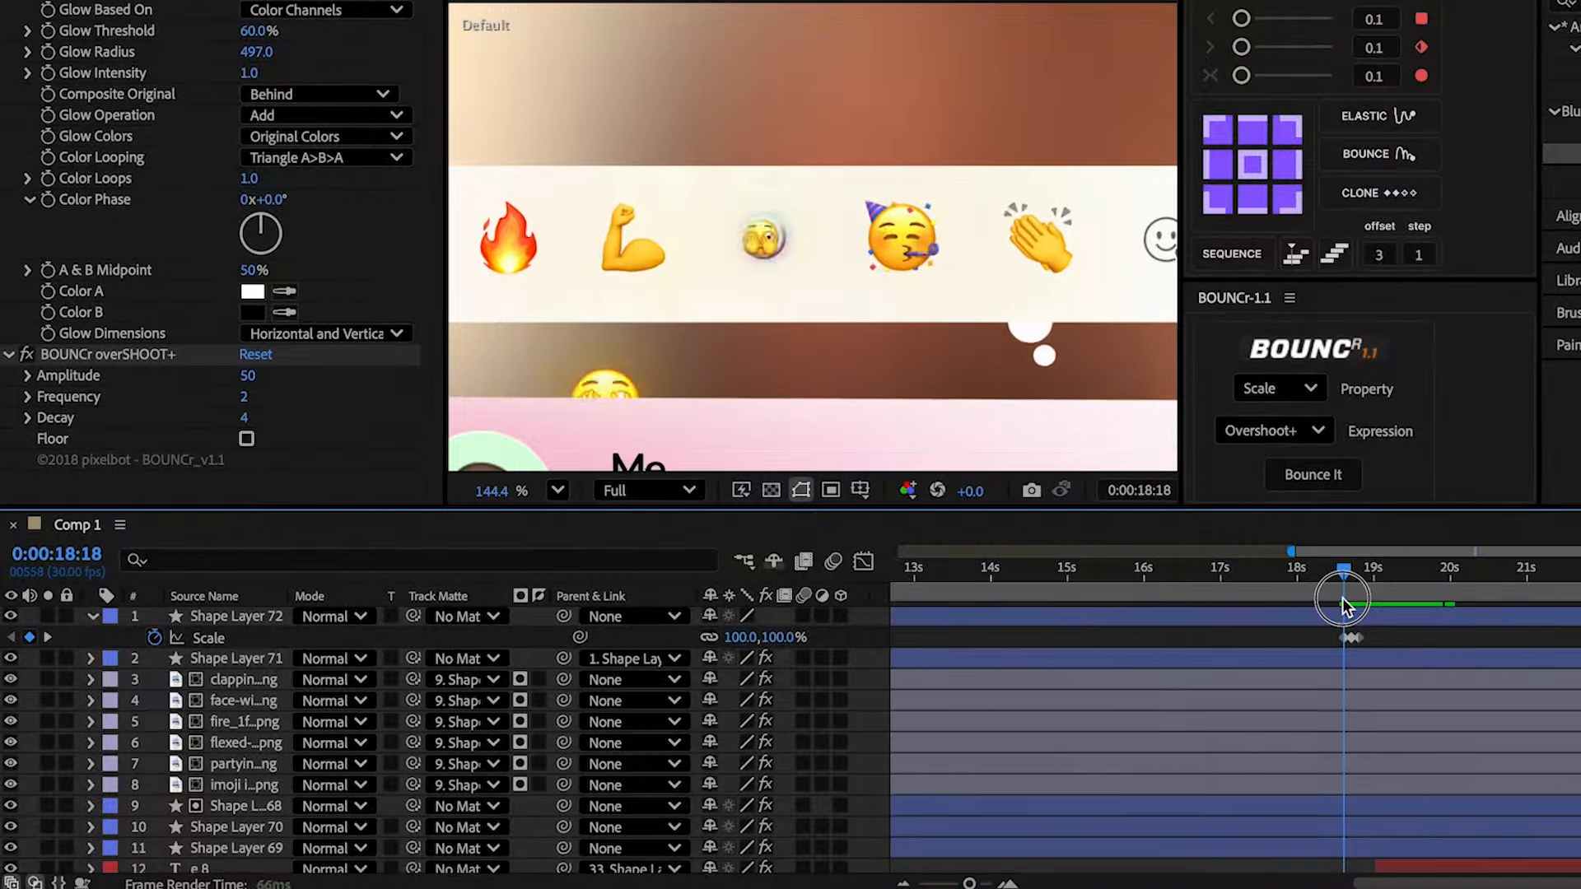
# - Animate Shape Layer 72's position from 629.2, 915.9 at 0:00:17:29 to 482.4, 740.0 at 0:00:18:18
pyautogui.click(1339, 601)
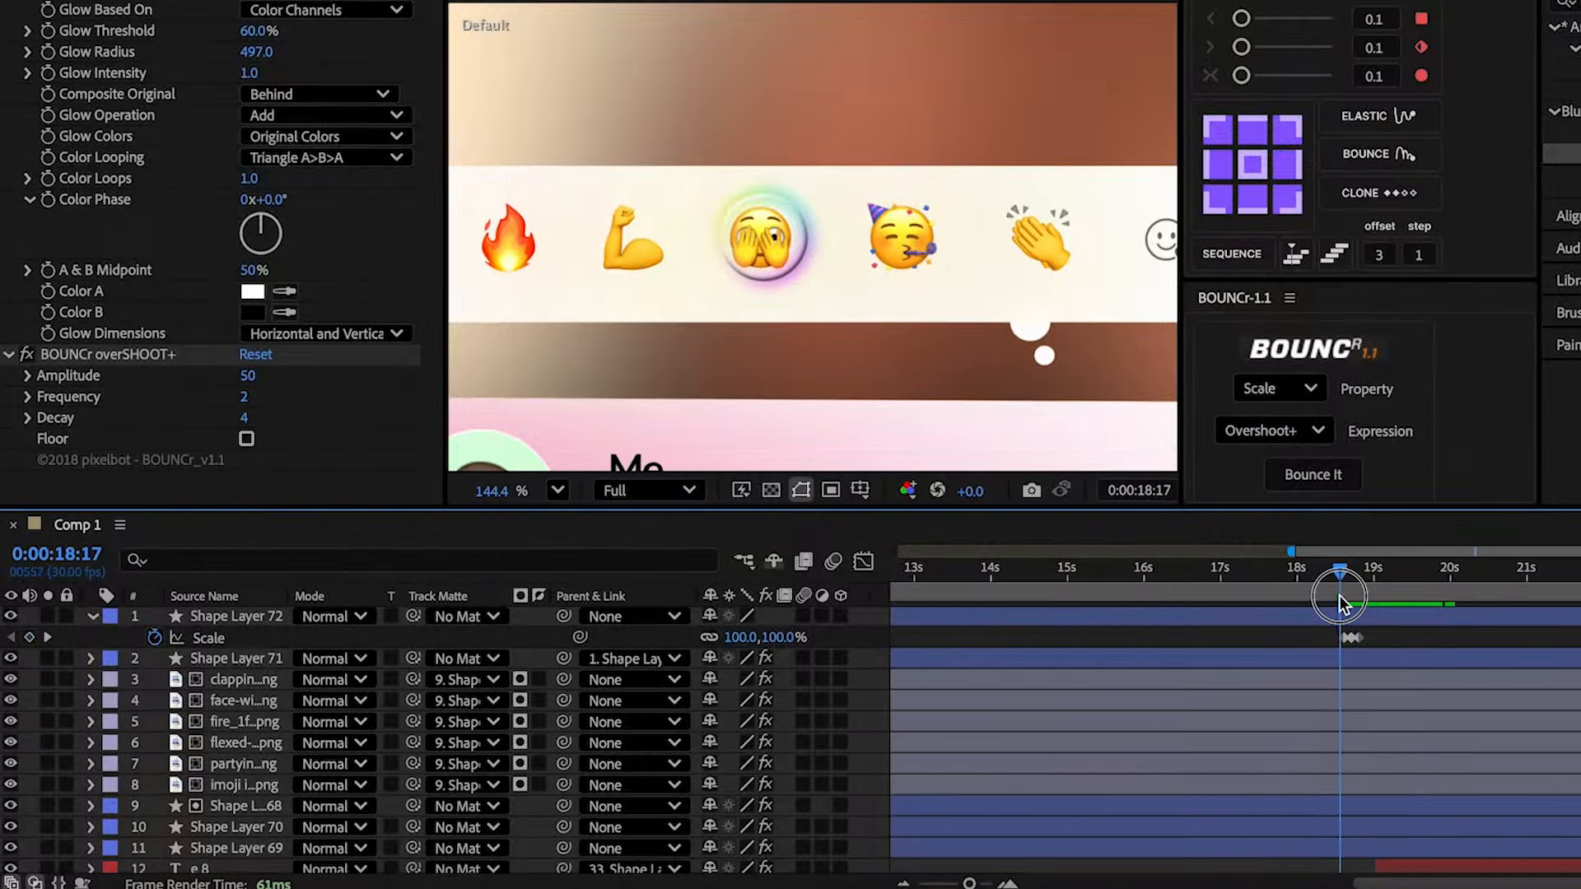
pyautogui.click(1336, 615)
pyautogui.press('p')
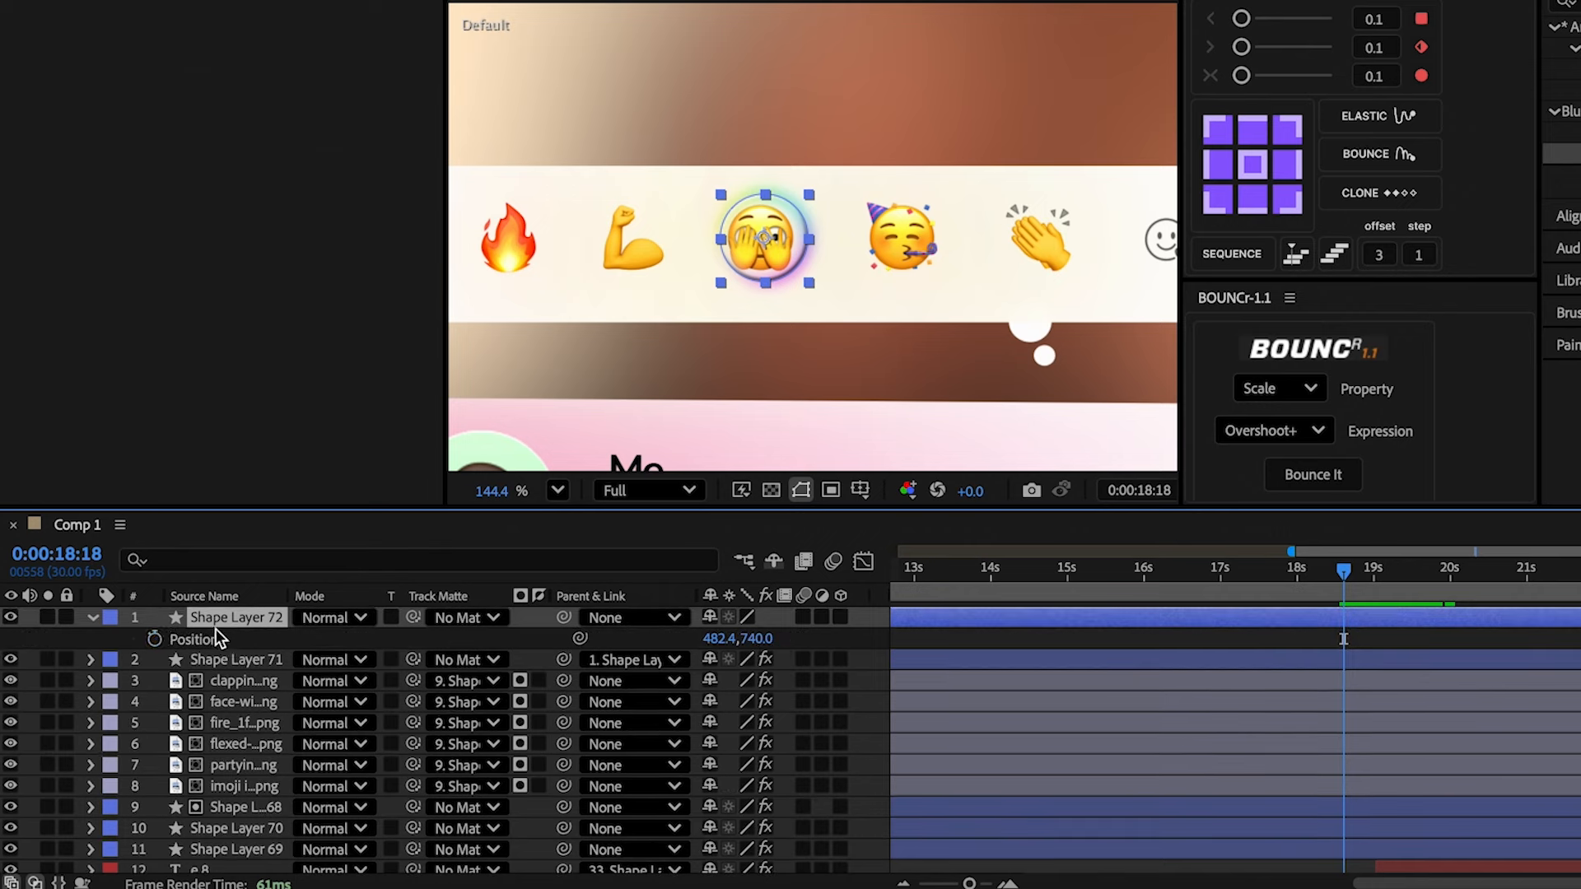
pyautogui.moveTo(1334, 590); pyautogui.dragTo(1297, 589)
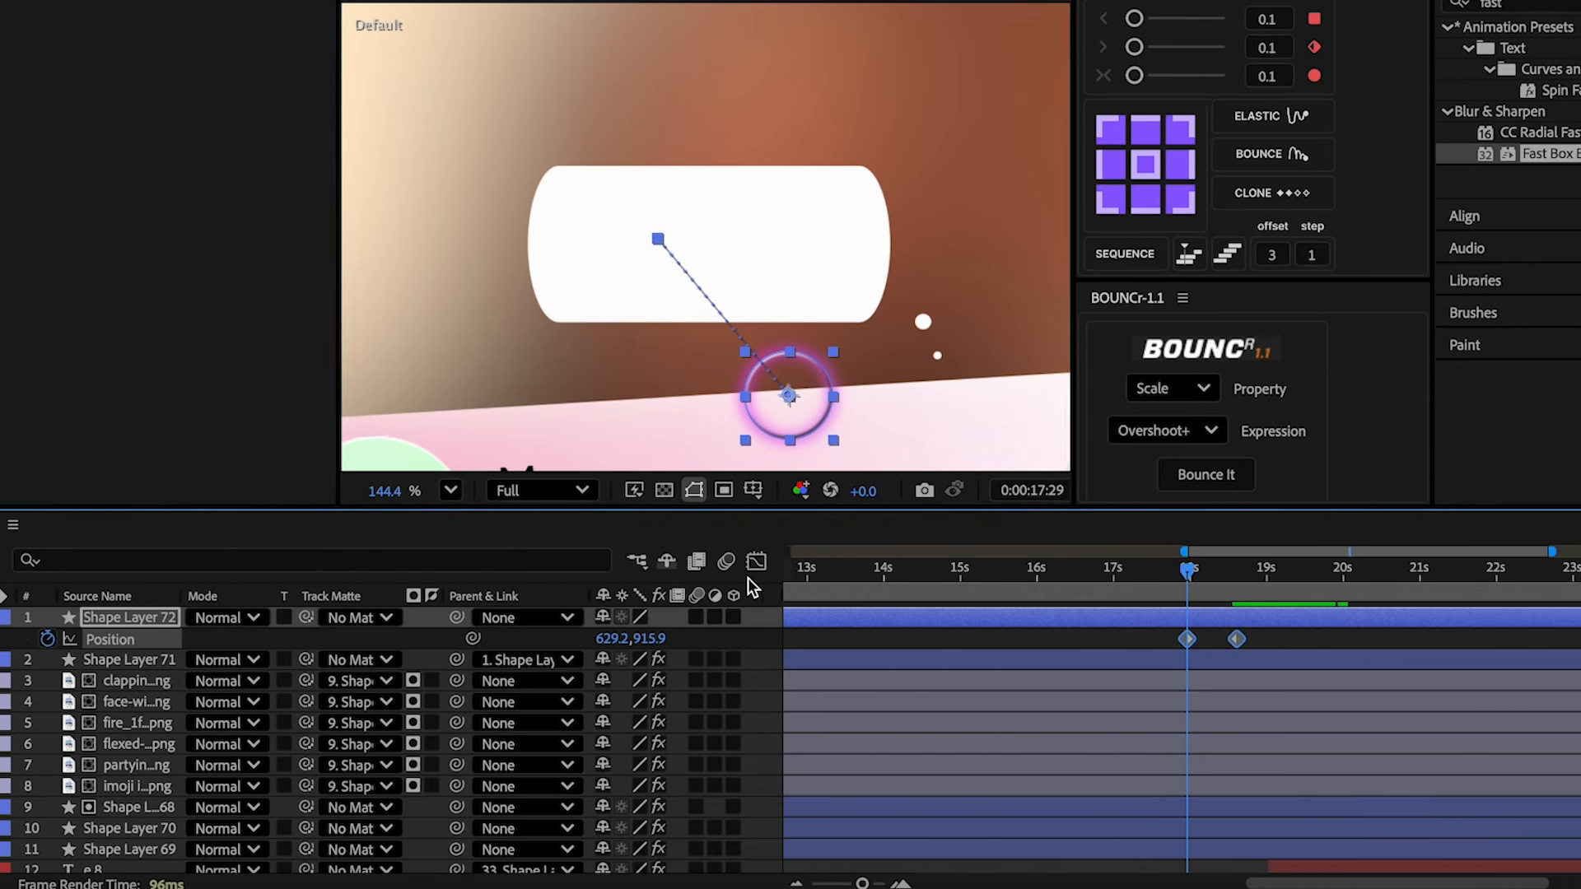
# - Apply Easy Ease to Shape Layer 72's two position keyframes and adjust their speed curve in the Graph Editor
pyautogui.click(863, 561)
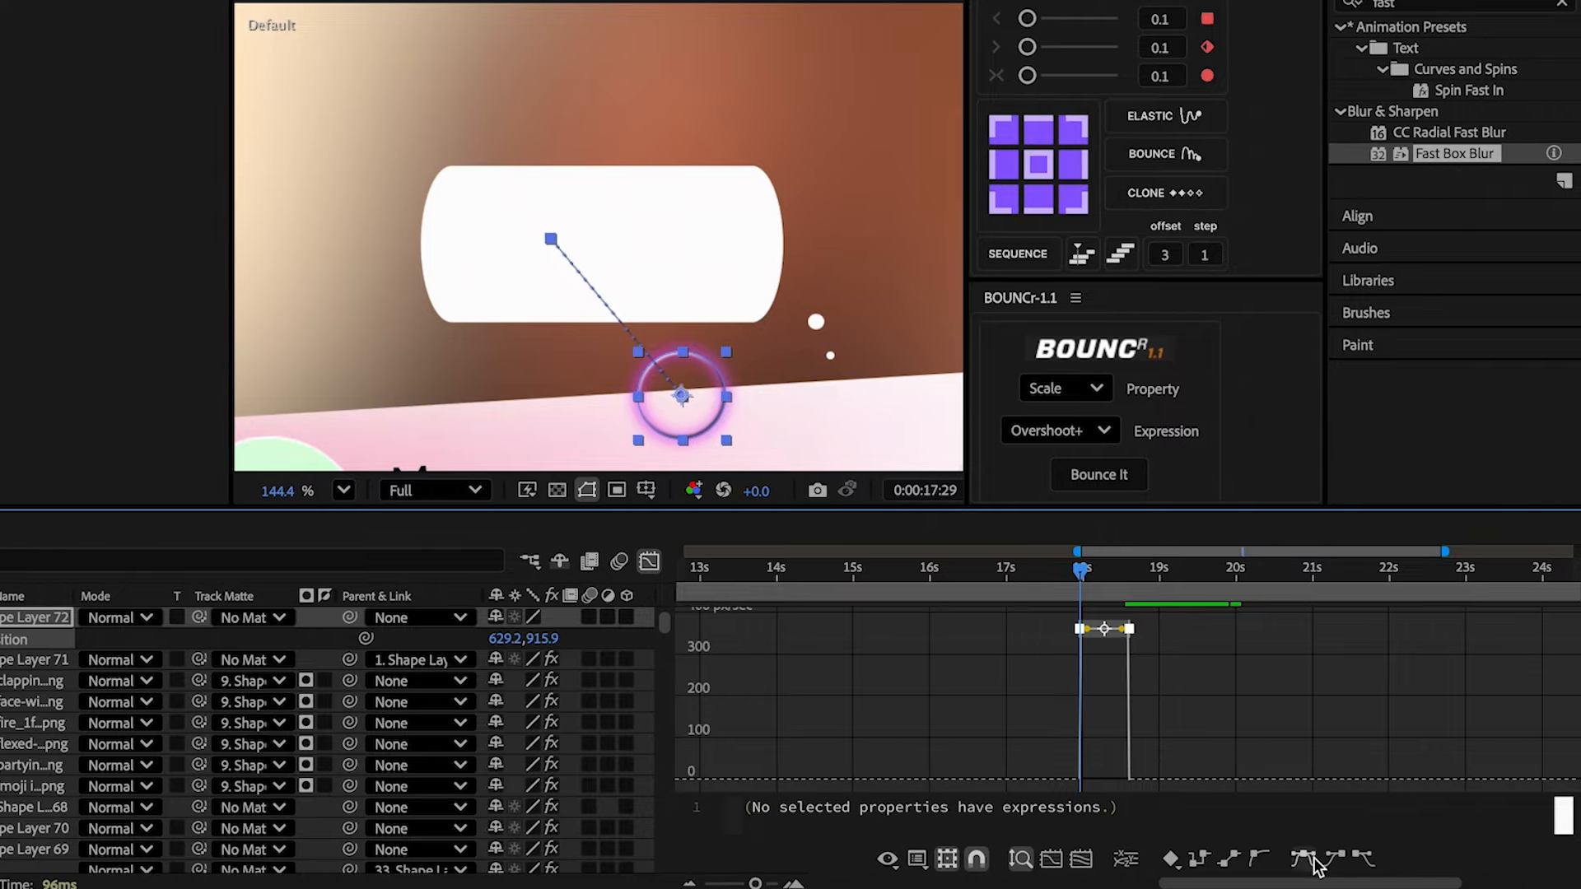
pyautogui.click(1307, 858)
pyautogui.moveTo(1116, 774); pyautogui.dragTo(1102, 775)
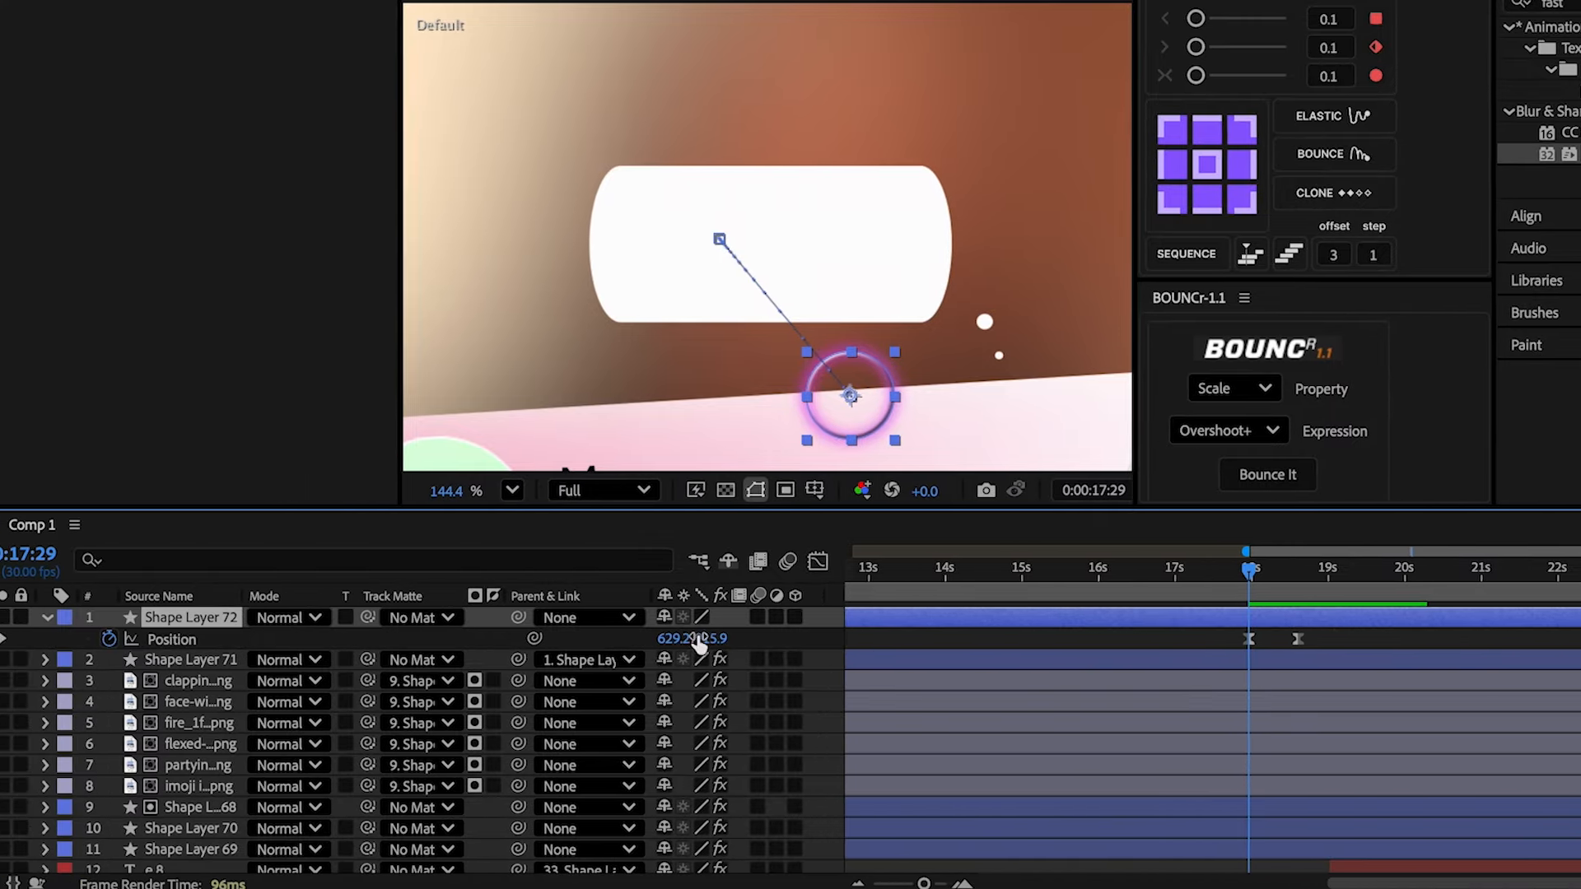
# - Fade in Shape Layer 72 with opacity keyframes of 0% at 0:00:17:29 and 100% at 0:00:18:02
pyautogui.press('t')
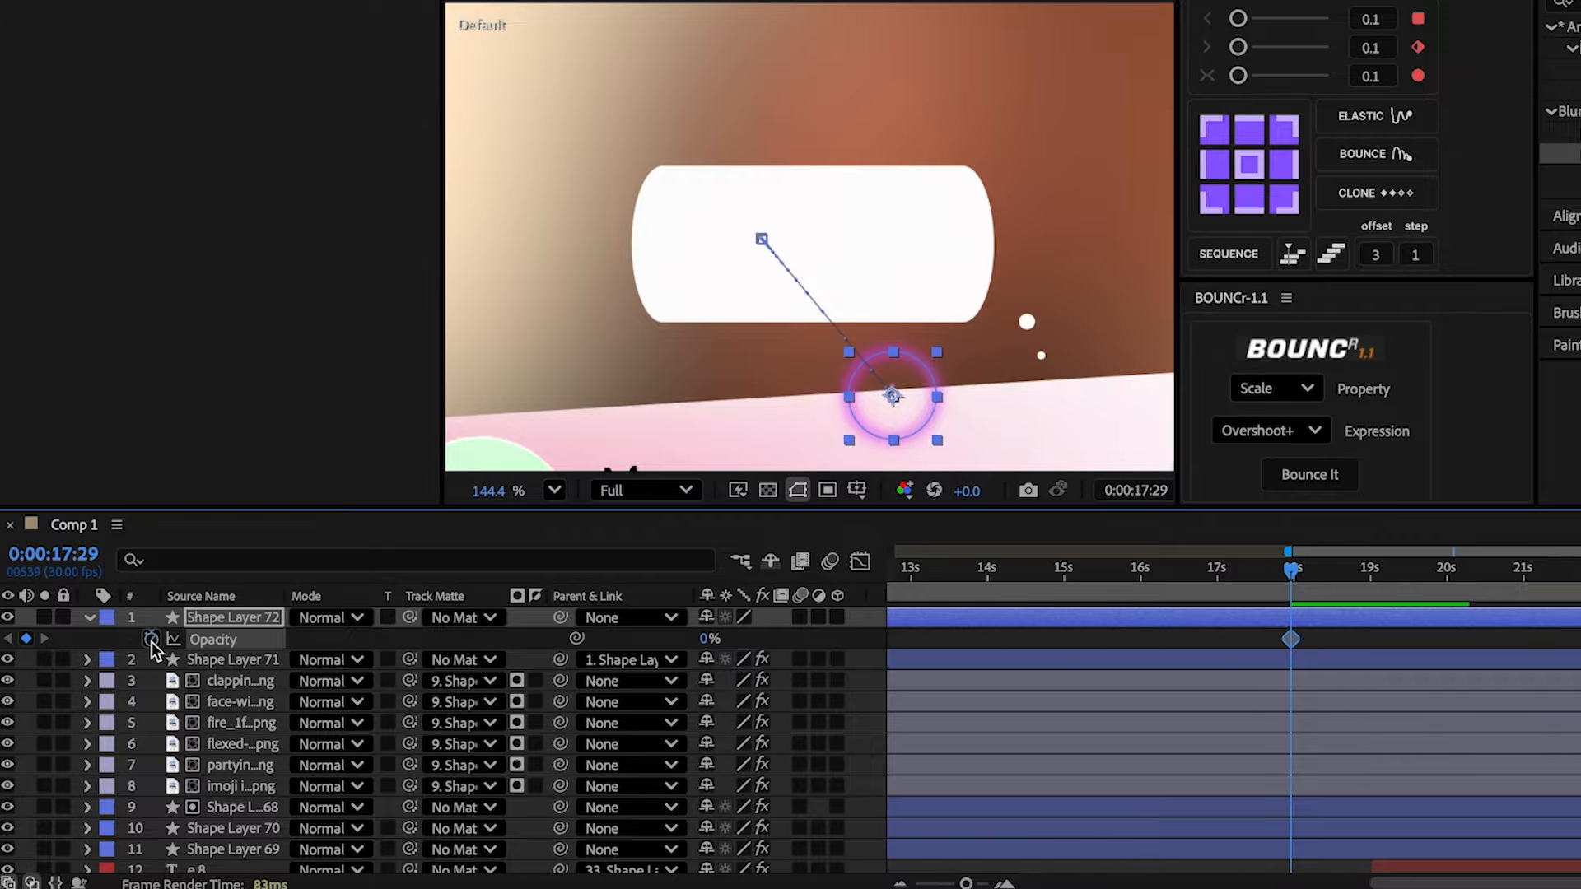
pyautogui.press('u')
pyautogui.moveTo(1297, 583); pyautogui.dragTo(1305, 583)
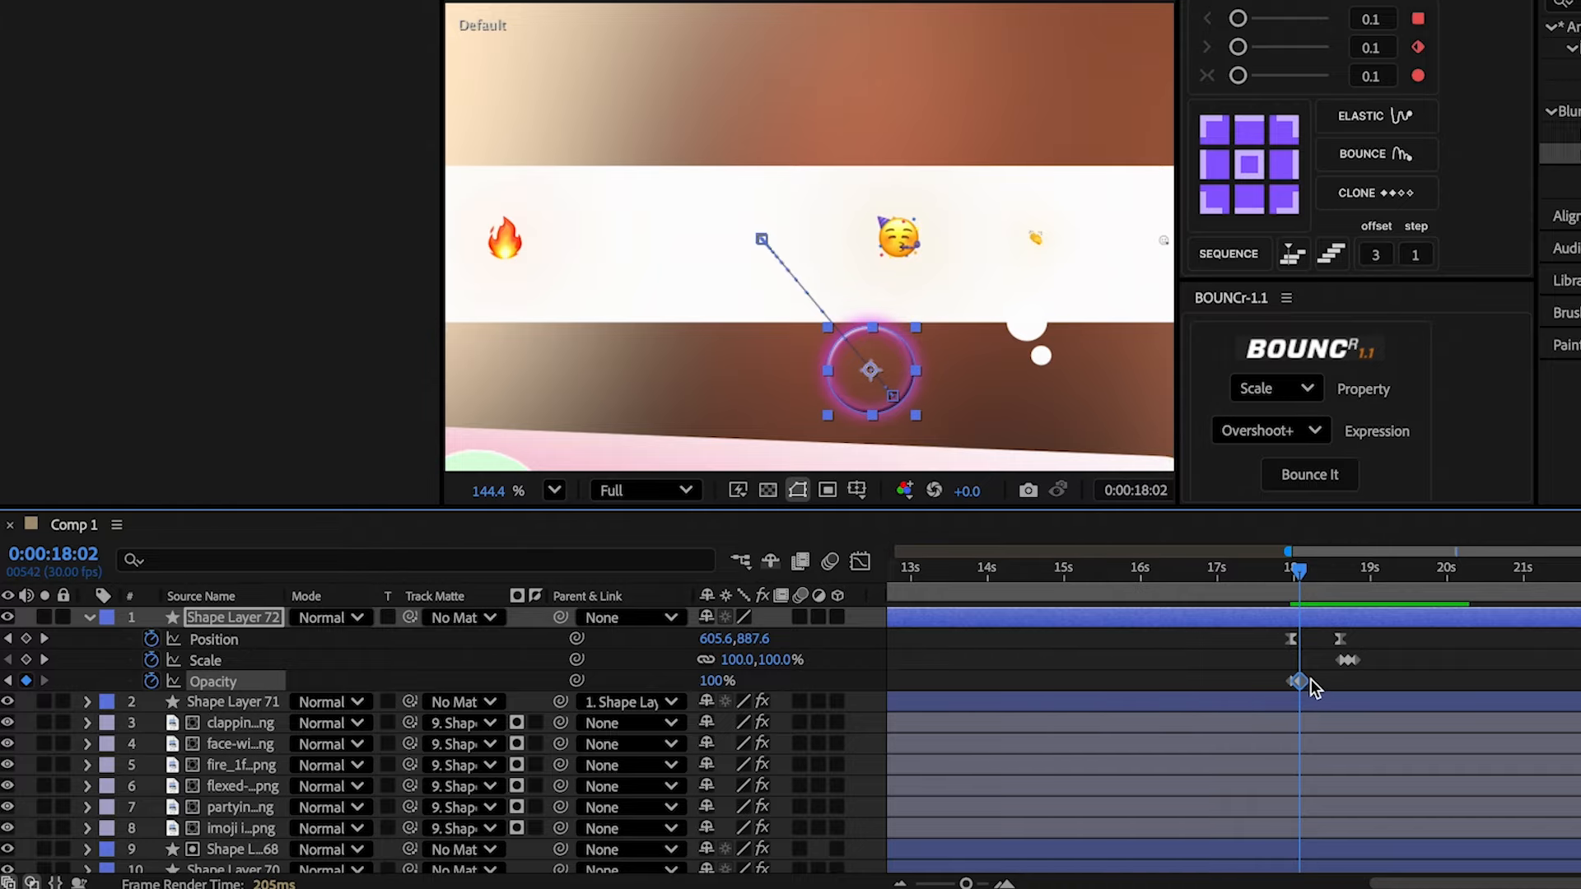
pyautogui.moveTo(1310, 681); pyautogui.dragTo(1251, 697)
pyautogui.moveTo(1304, 582); pyautogui.dragTo(1290, 576)
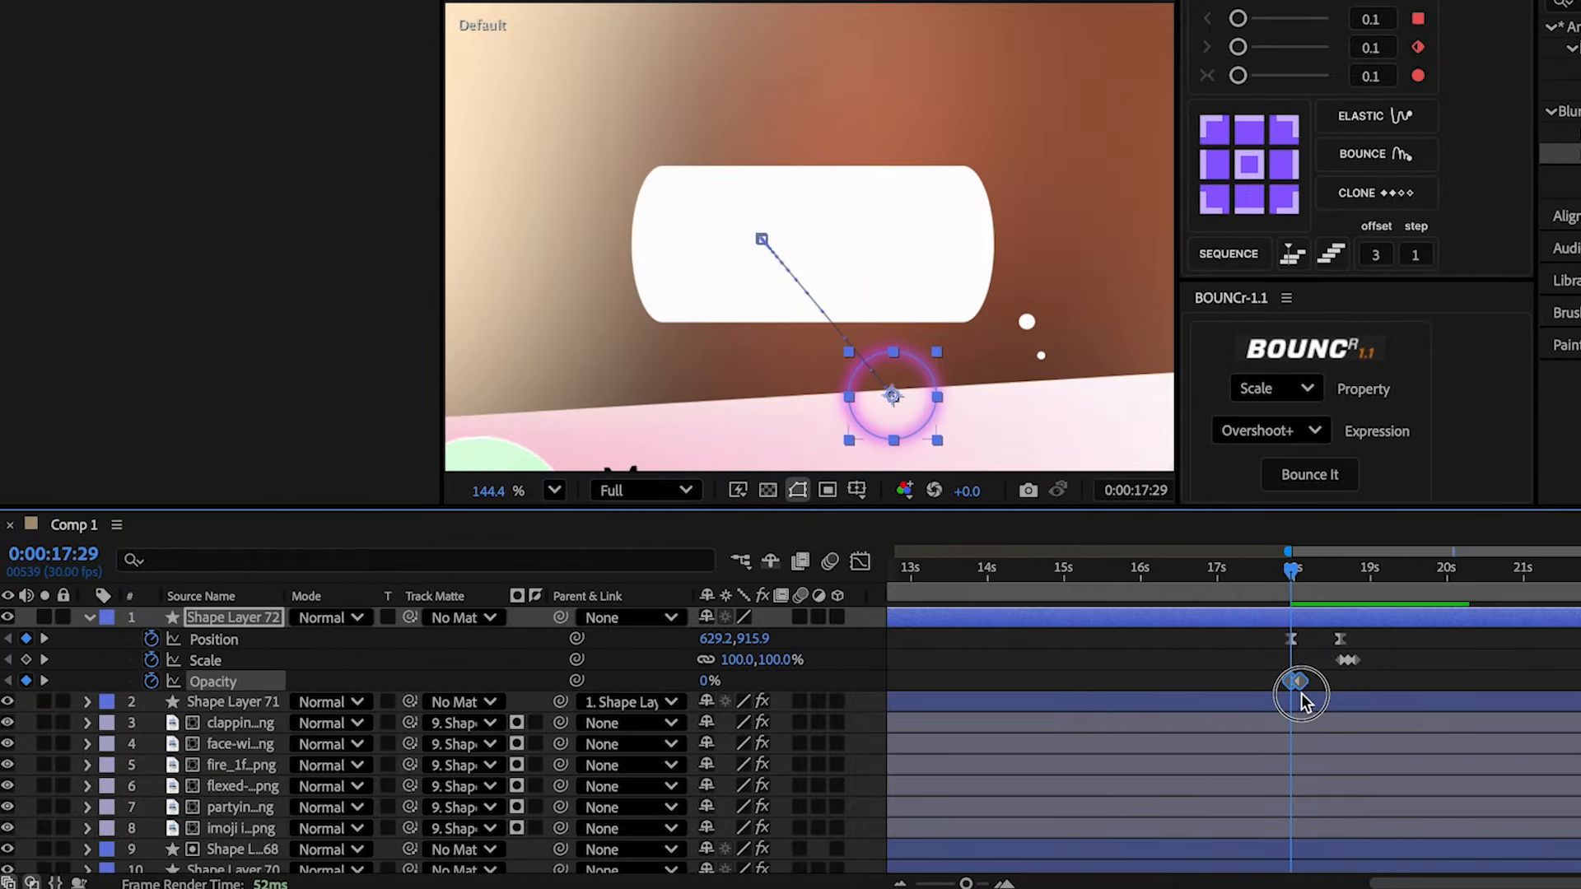
pyautogui.click(1302, 694)
# - Hold Shape Layer 72's position with a keyframe at 0:00:19:06 and move it down to 282.9, 870.2 at 0:00:20:00
pyautogui.click(1355, 585)
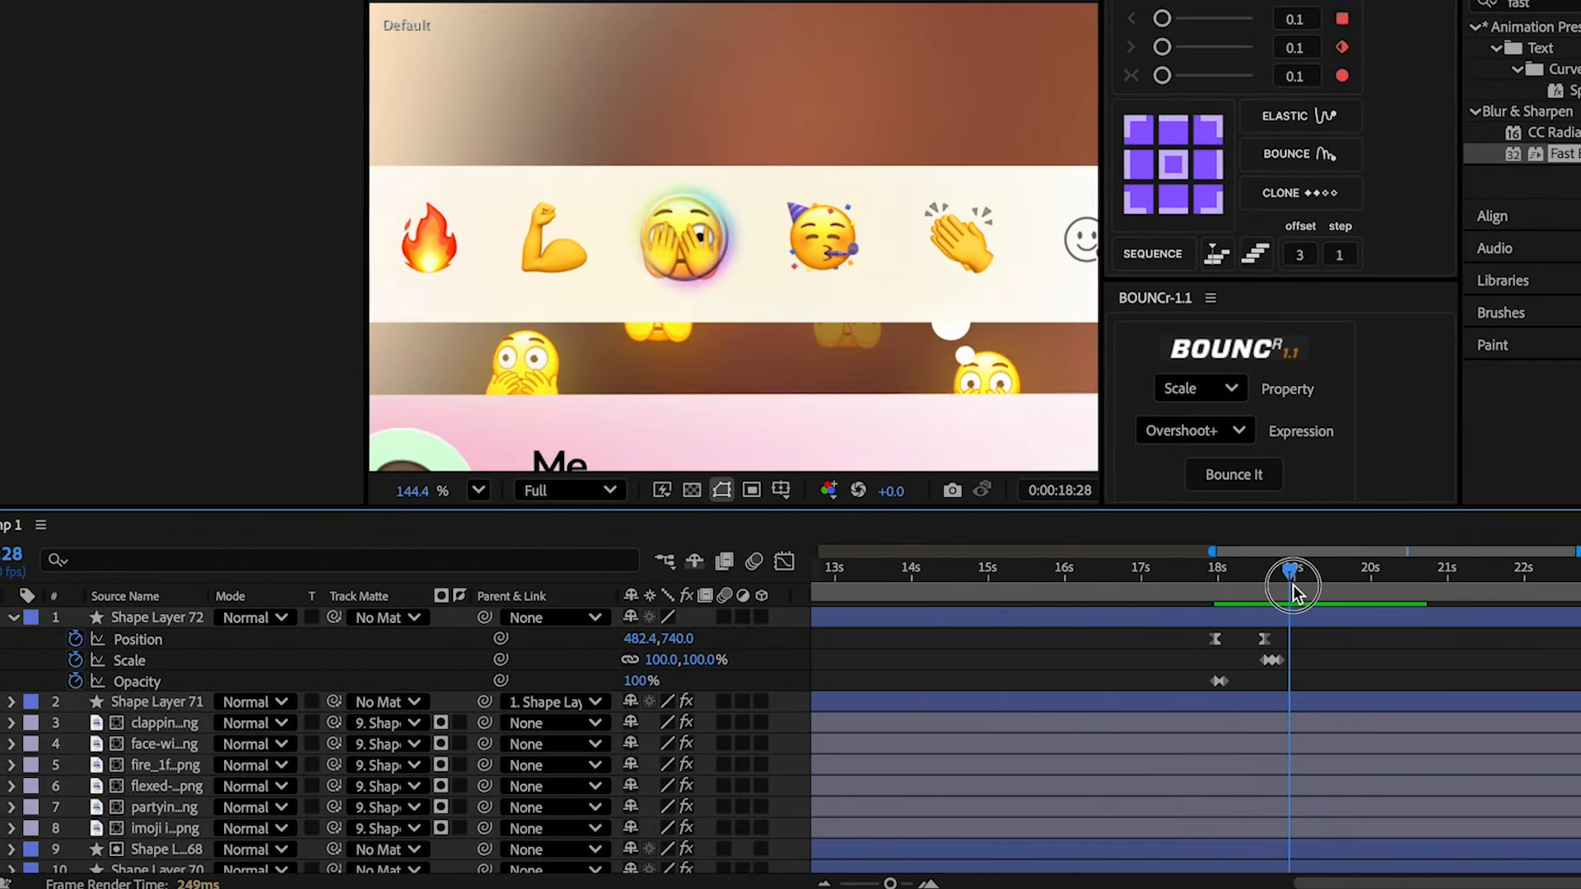
pyautogui.click(1384, 585)
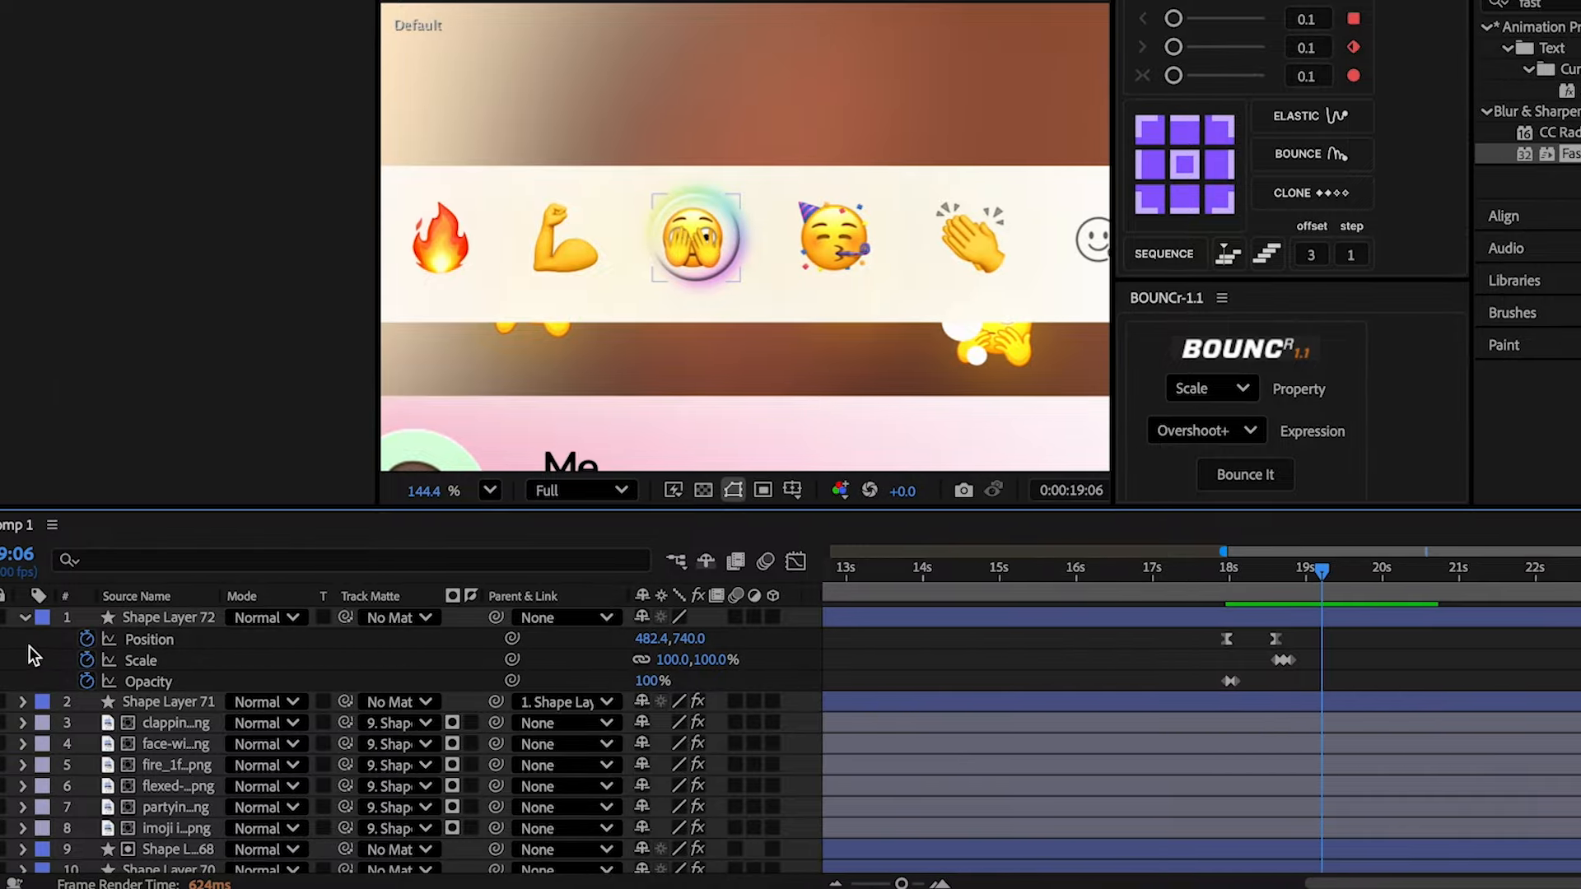
pyautogui.click(18, 639)
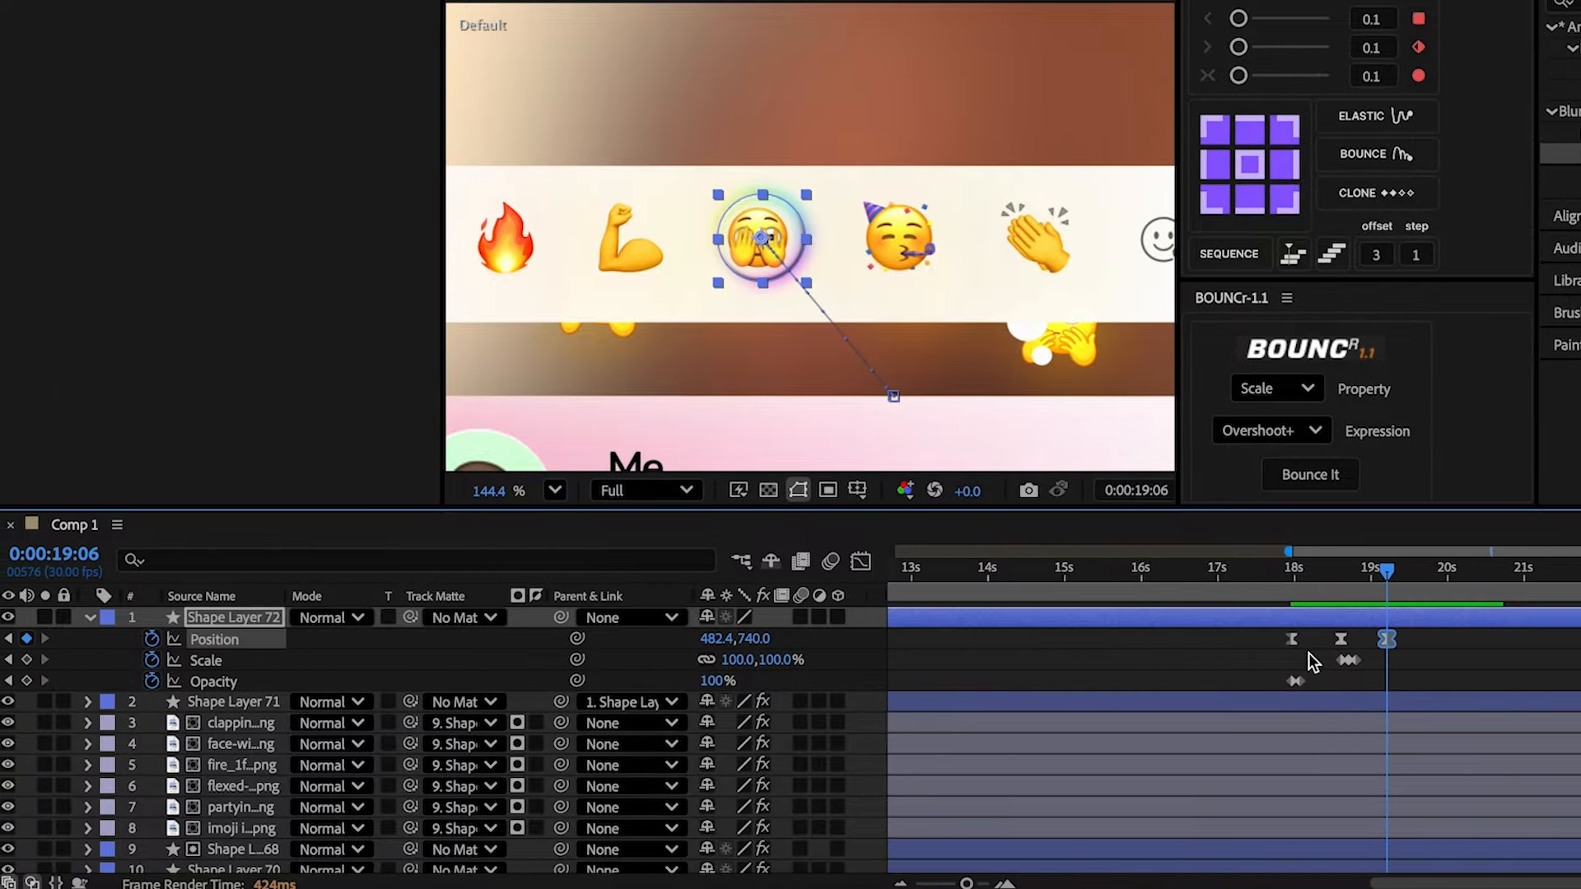
pyautogui.moveTo(1389, 581); pyautogui.dragTo(1447, 589)
pyautogui.moveTo(749, 253); pyautogui.dragTo(731, 267)
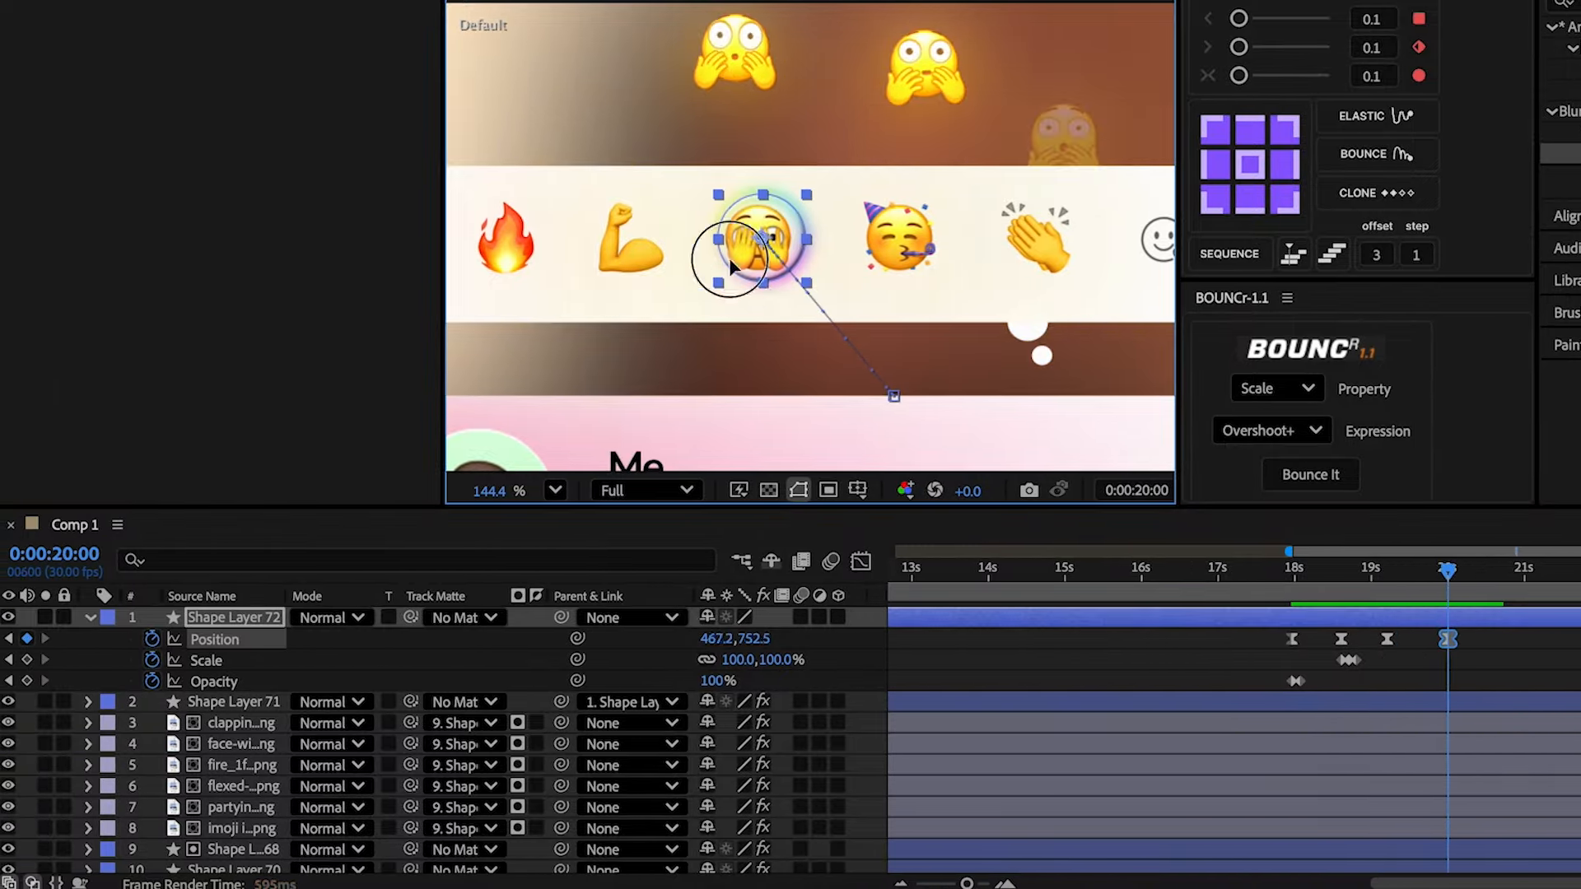
pyautogui.click(1089, 534)
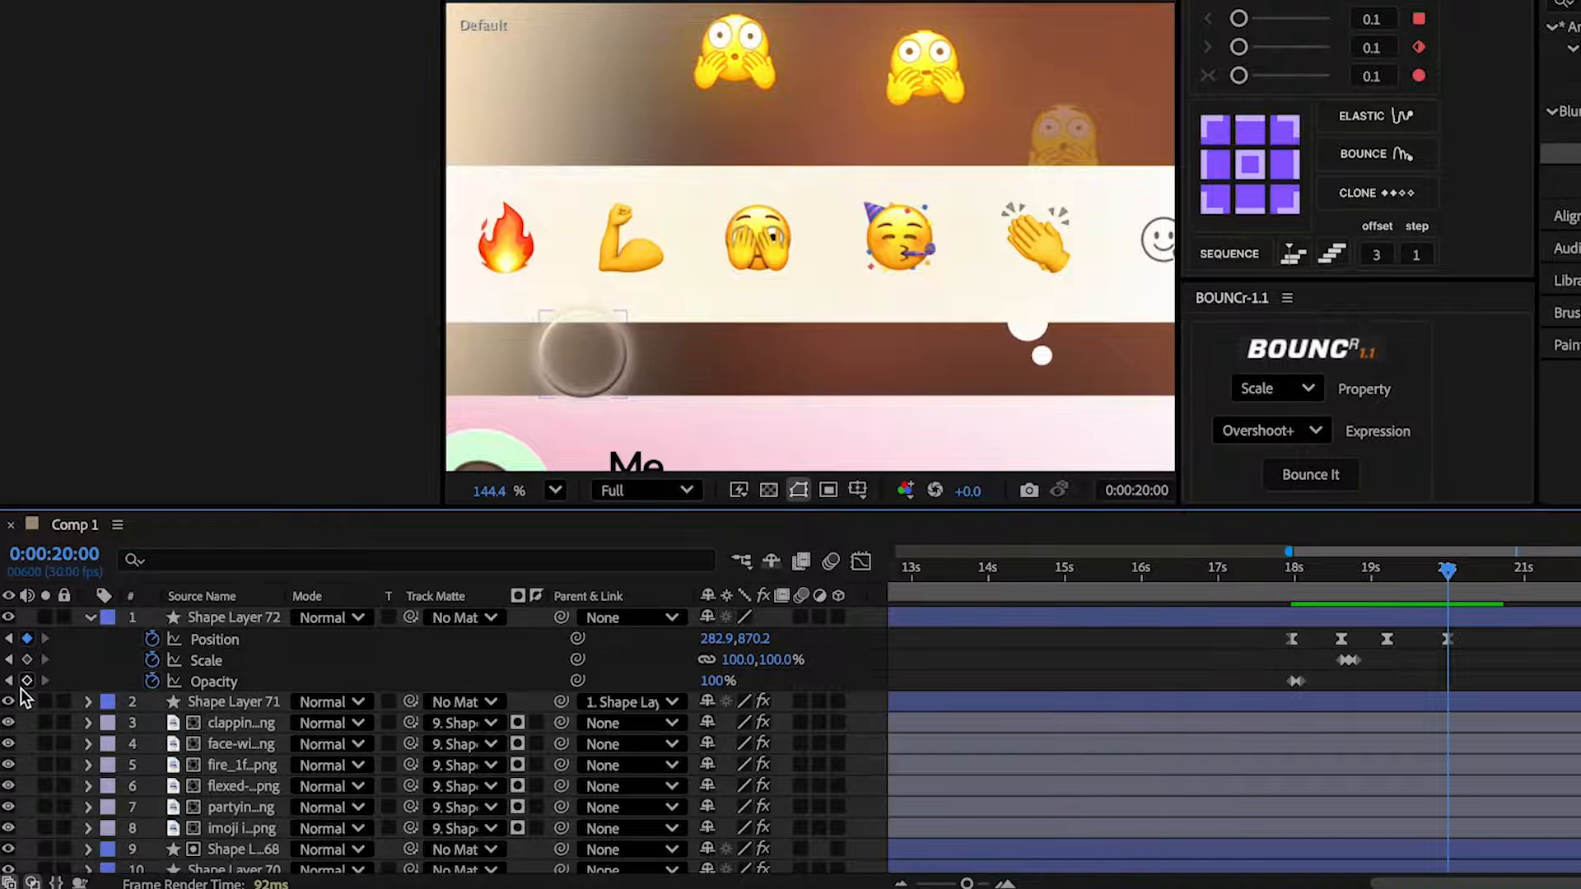
# - Fade out Shape Layer 72 with opacity keyframes of 100% at 0:00:19:26 and 0% at 0:00:20:00
pyautogui.click(26, 680)
pyautogui.moveTo(708, 680); pyautogui.dragTo(547, 705)
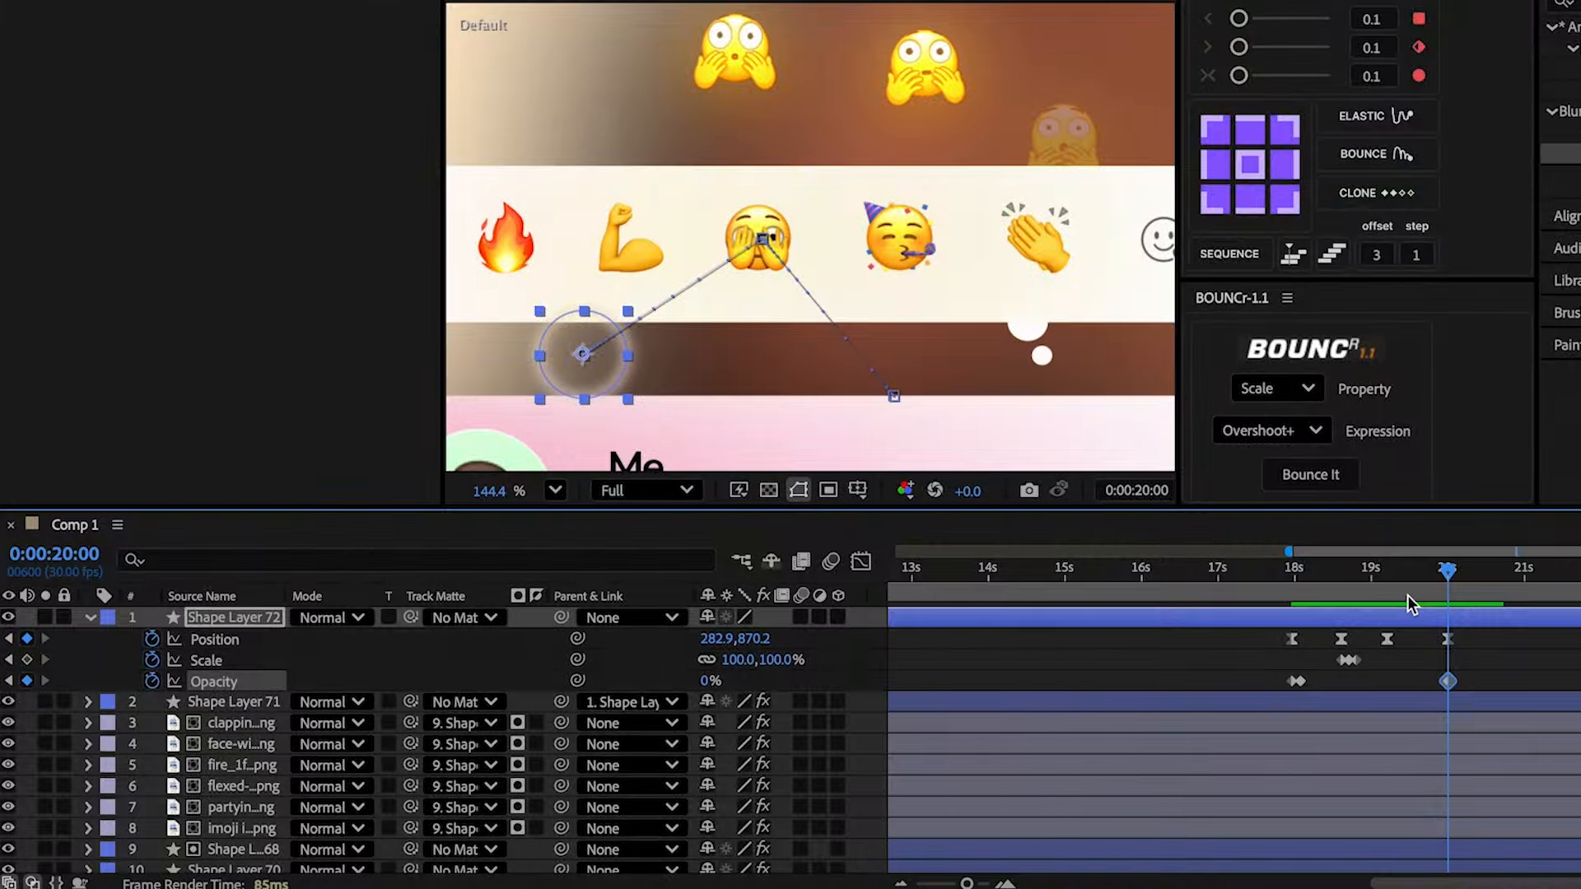
pyautogui.click(1441, 583)
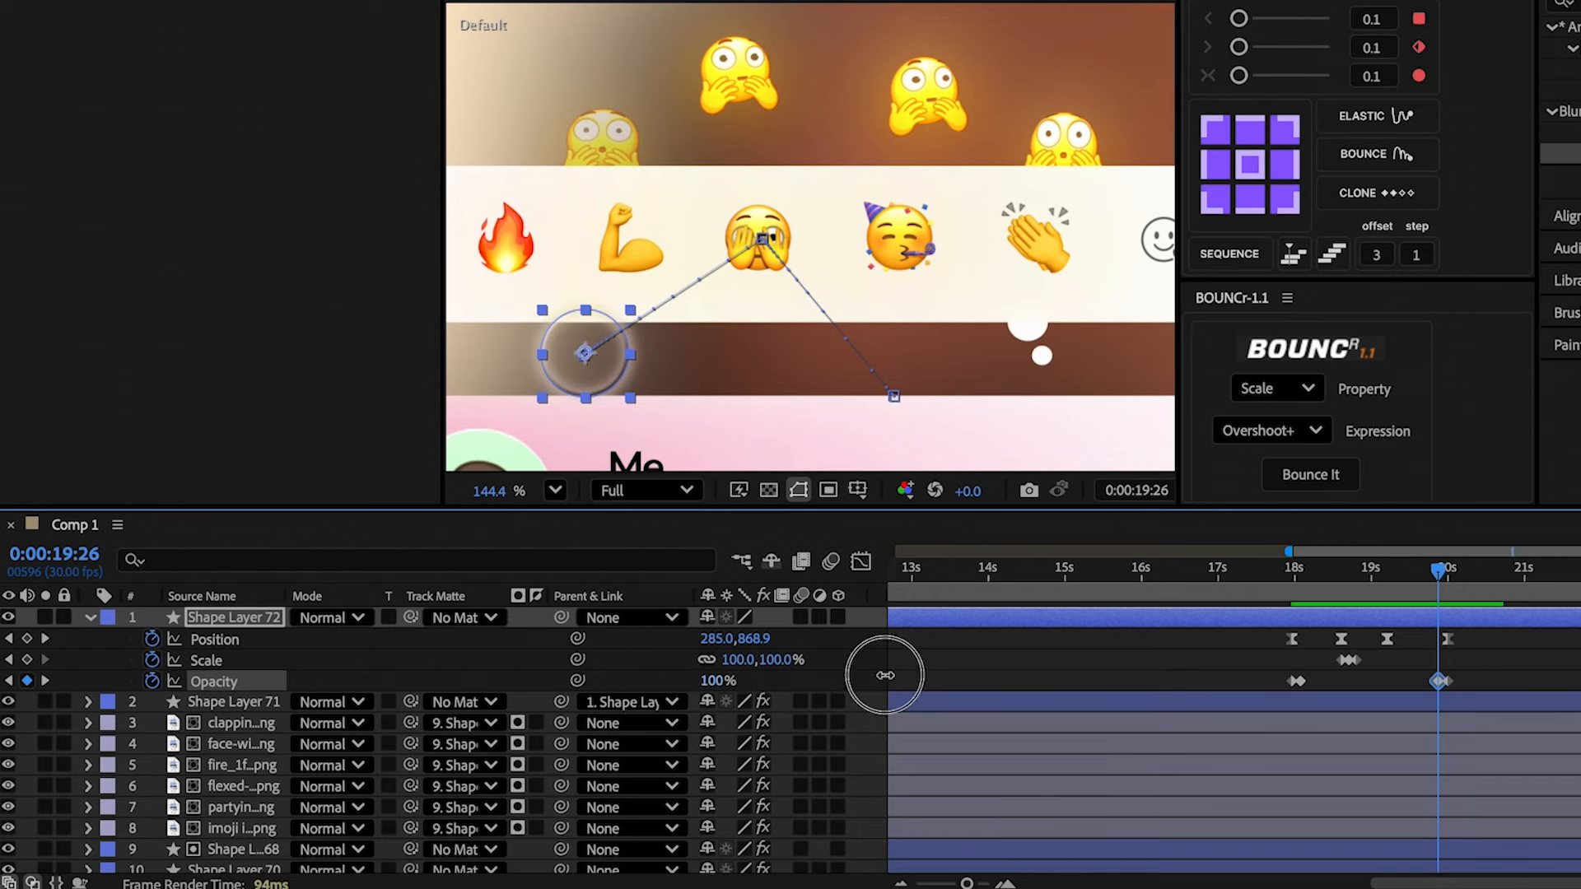
pyautogui.click(1448, 702)
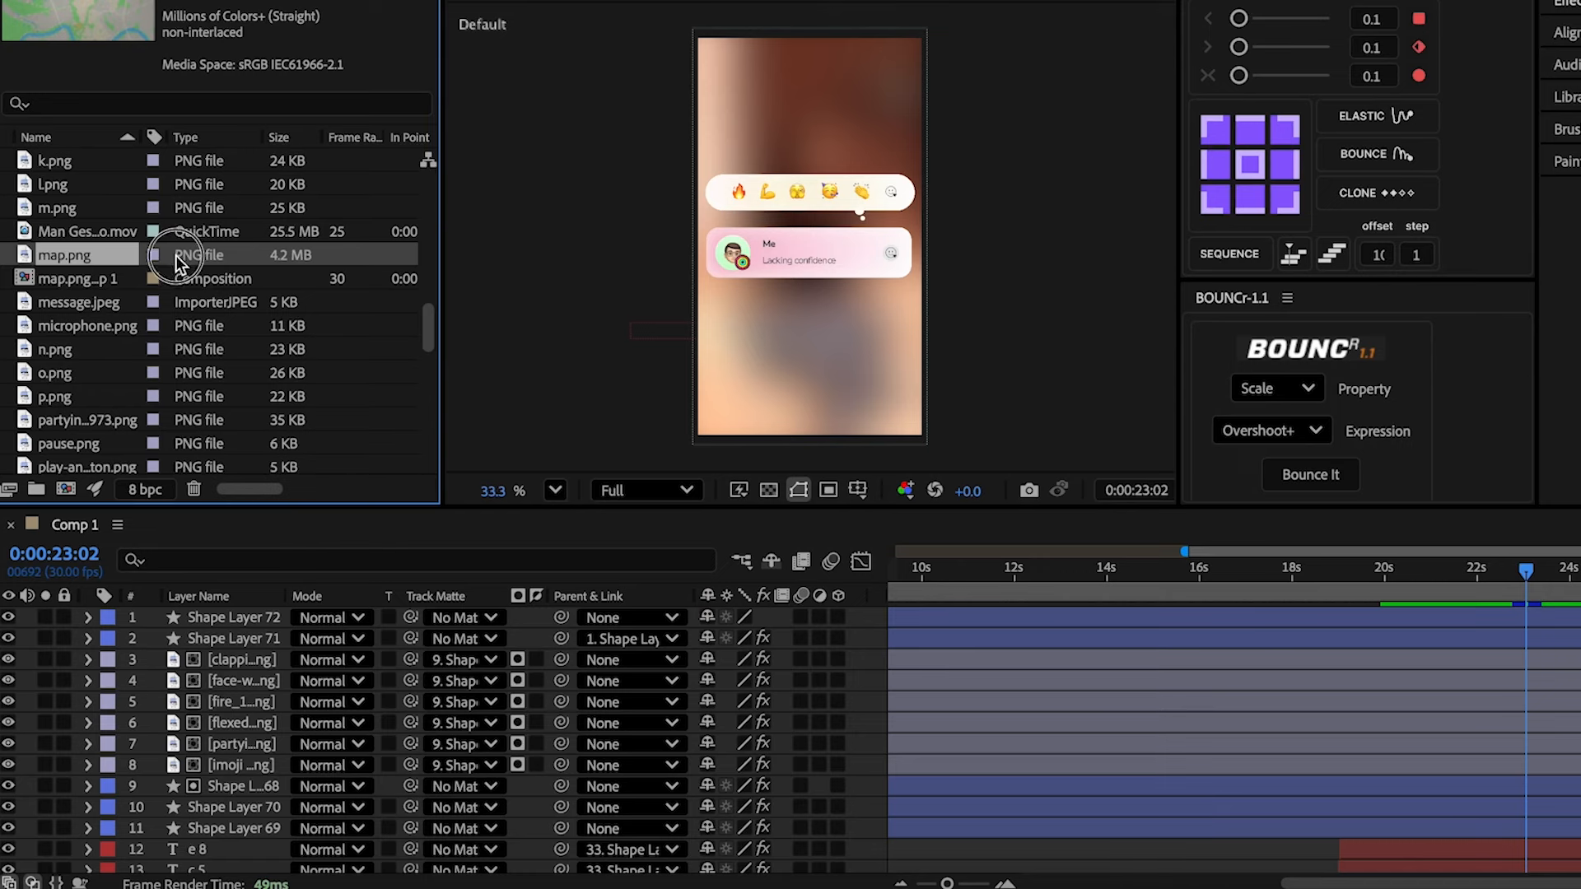
# - Add map.png as the topmost layer of Comp 1, rotate it 90° and set its position to 540, 1228
pyautogui.moveTo(326, 613); pyautogui.dragTo(329, 616)
pyautogui.scroll(2, 961, 263)
pyautogui.press('r')
pyautogui.click(739, 640)
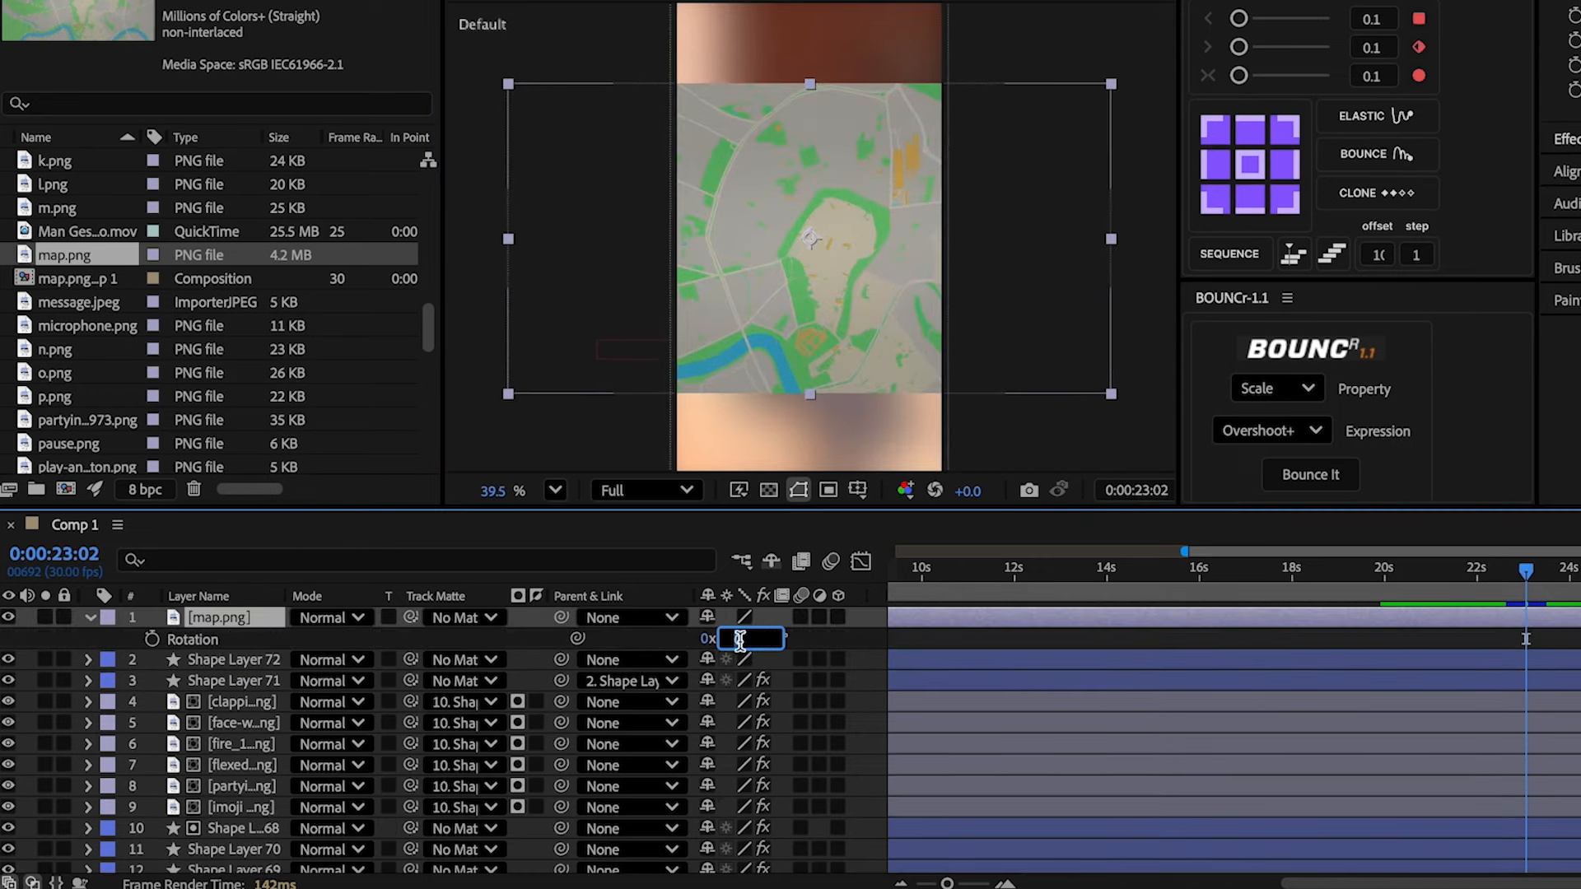
pyautogui.write('90')
pyautogui.press('Return')
pyautogui.press('p')
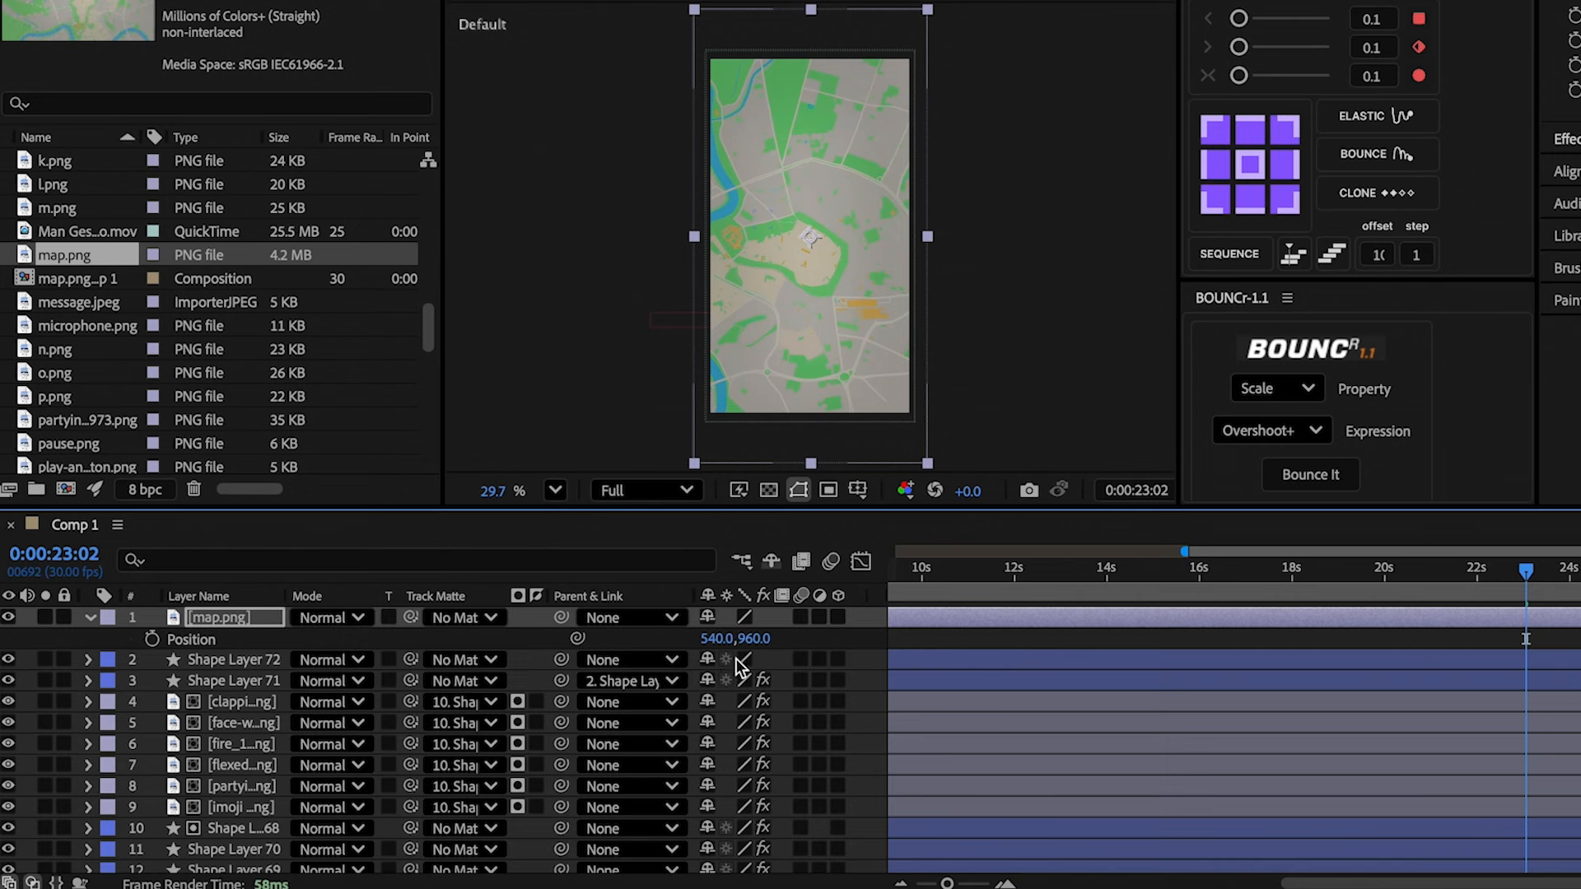
pyautogui.moveTo(750, 640); pyautogui.dragTo(930, 642)
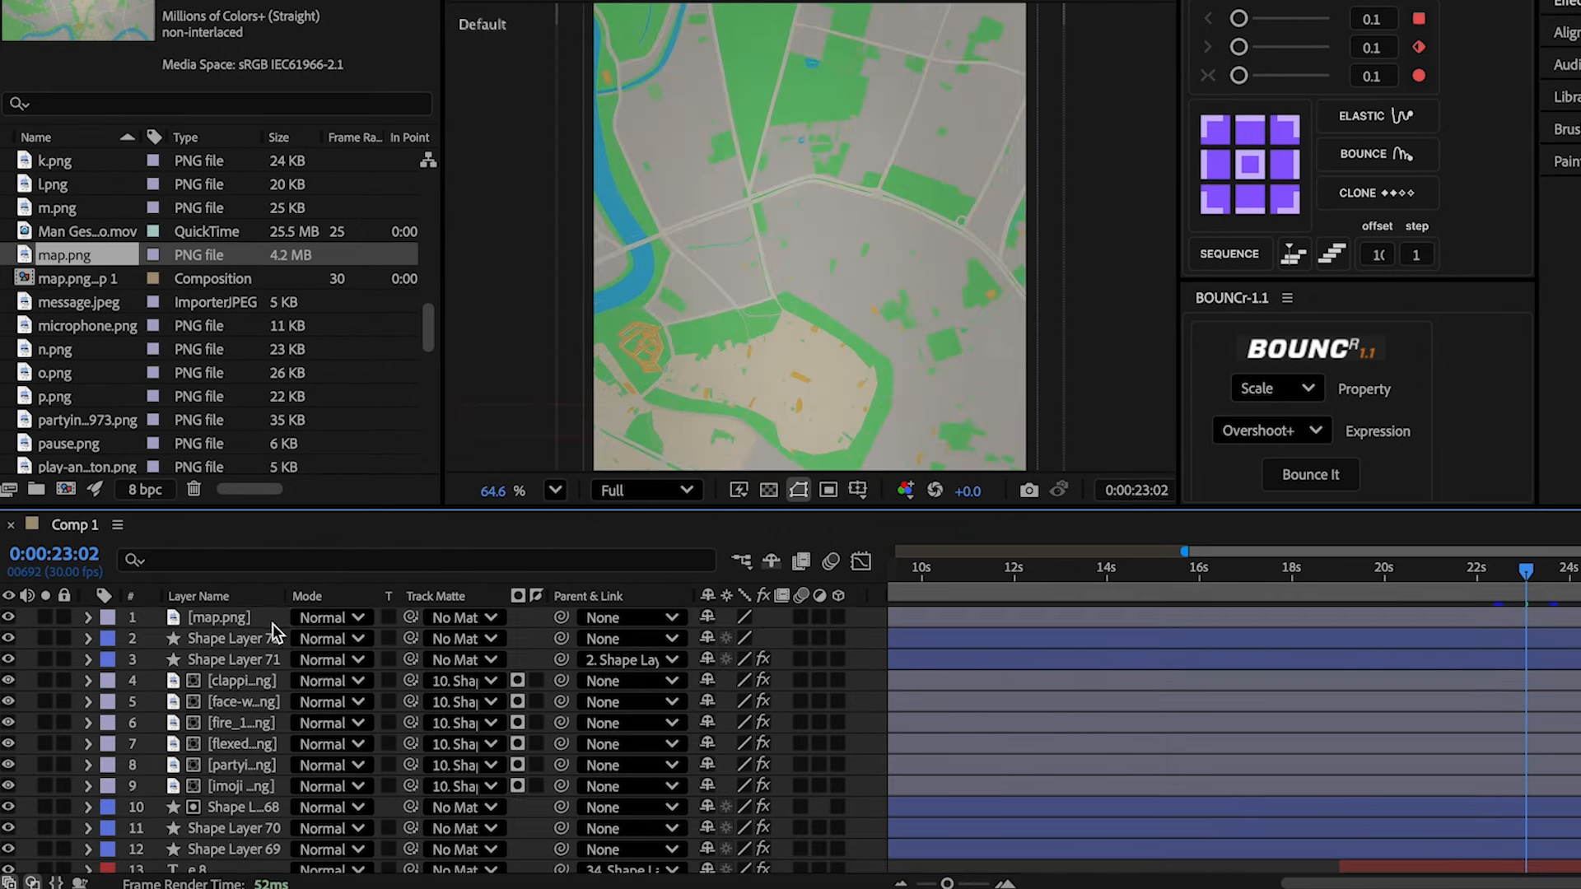
# - Apply CC Vignette to the map layer with its center at 905.3, 639.6 and Angle of View set to 100
pyautogui.click(273, 624)
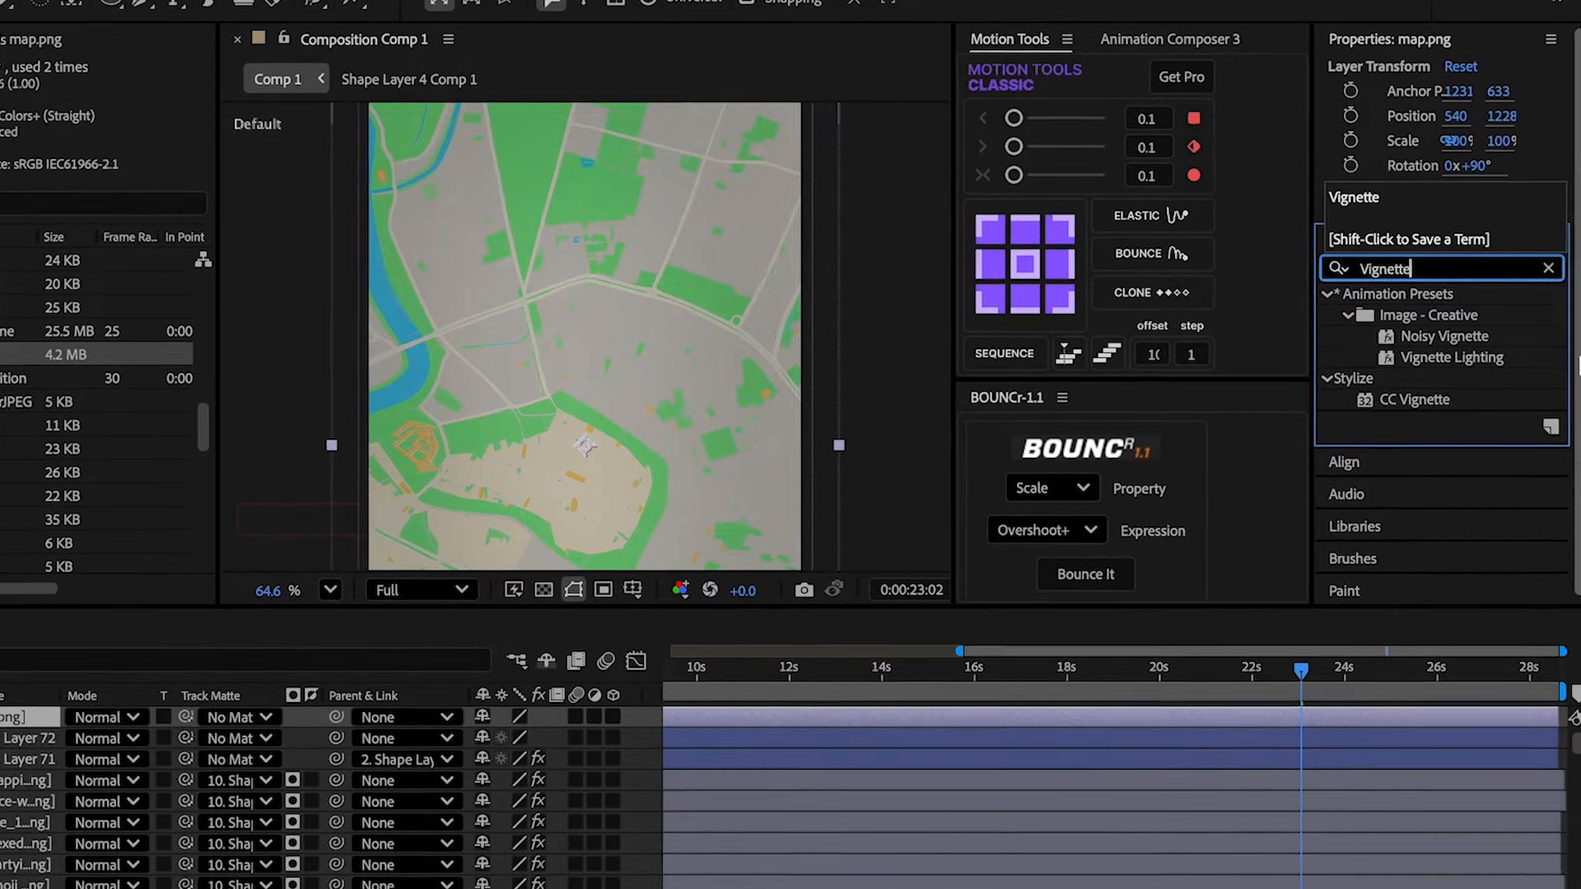
pyautogui.doubleClick(1437, 389)
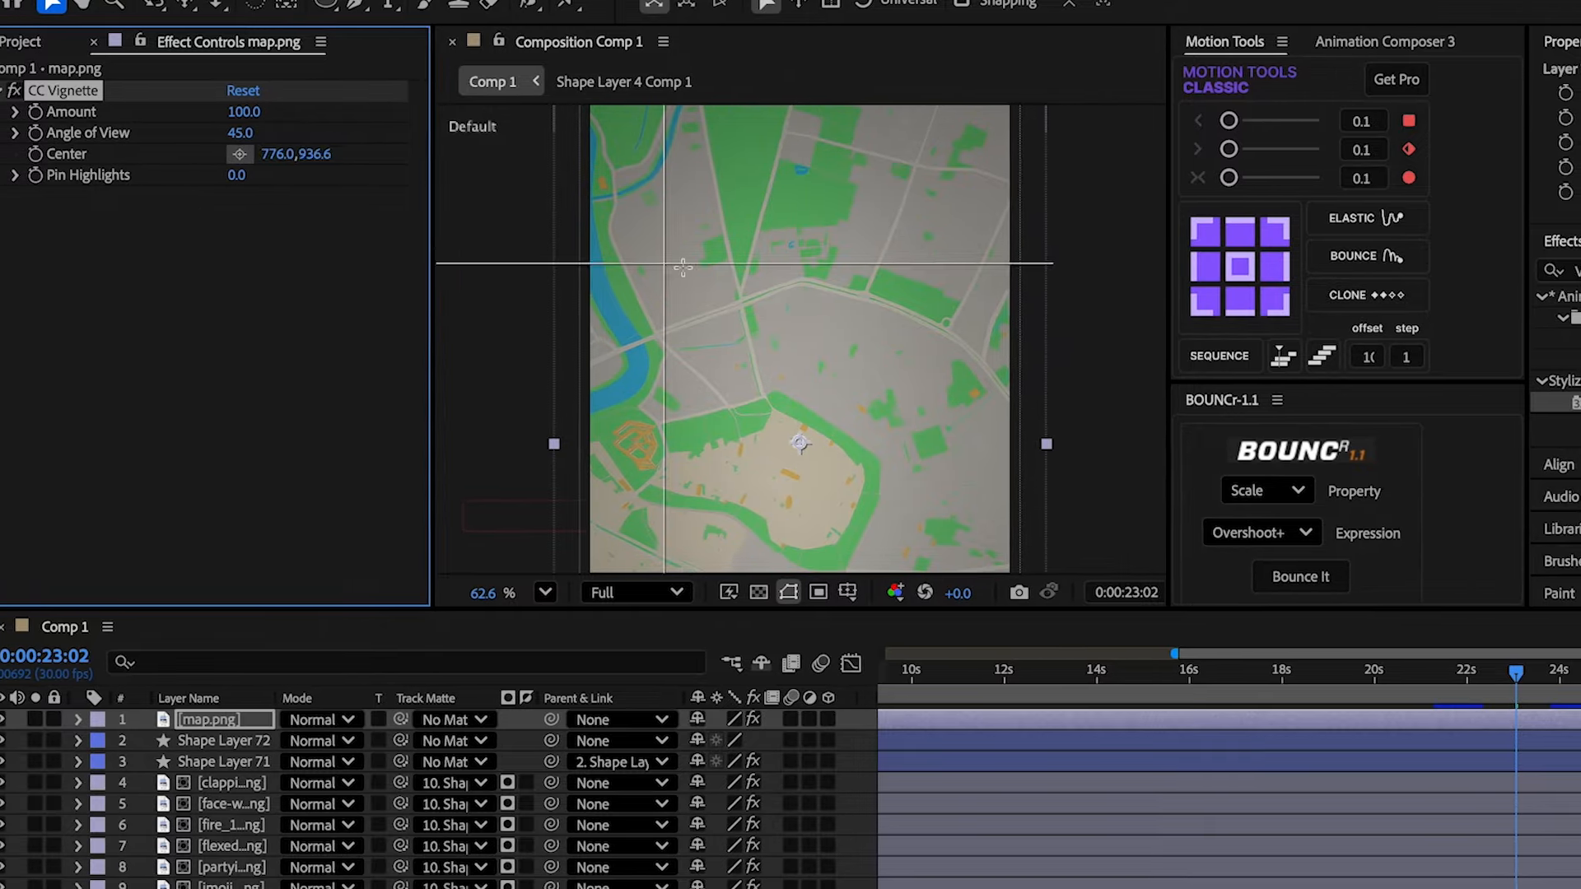
pyautogui.click(804, 315)
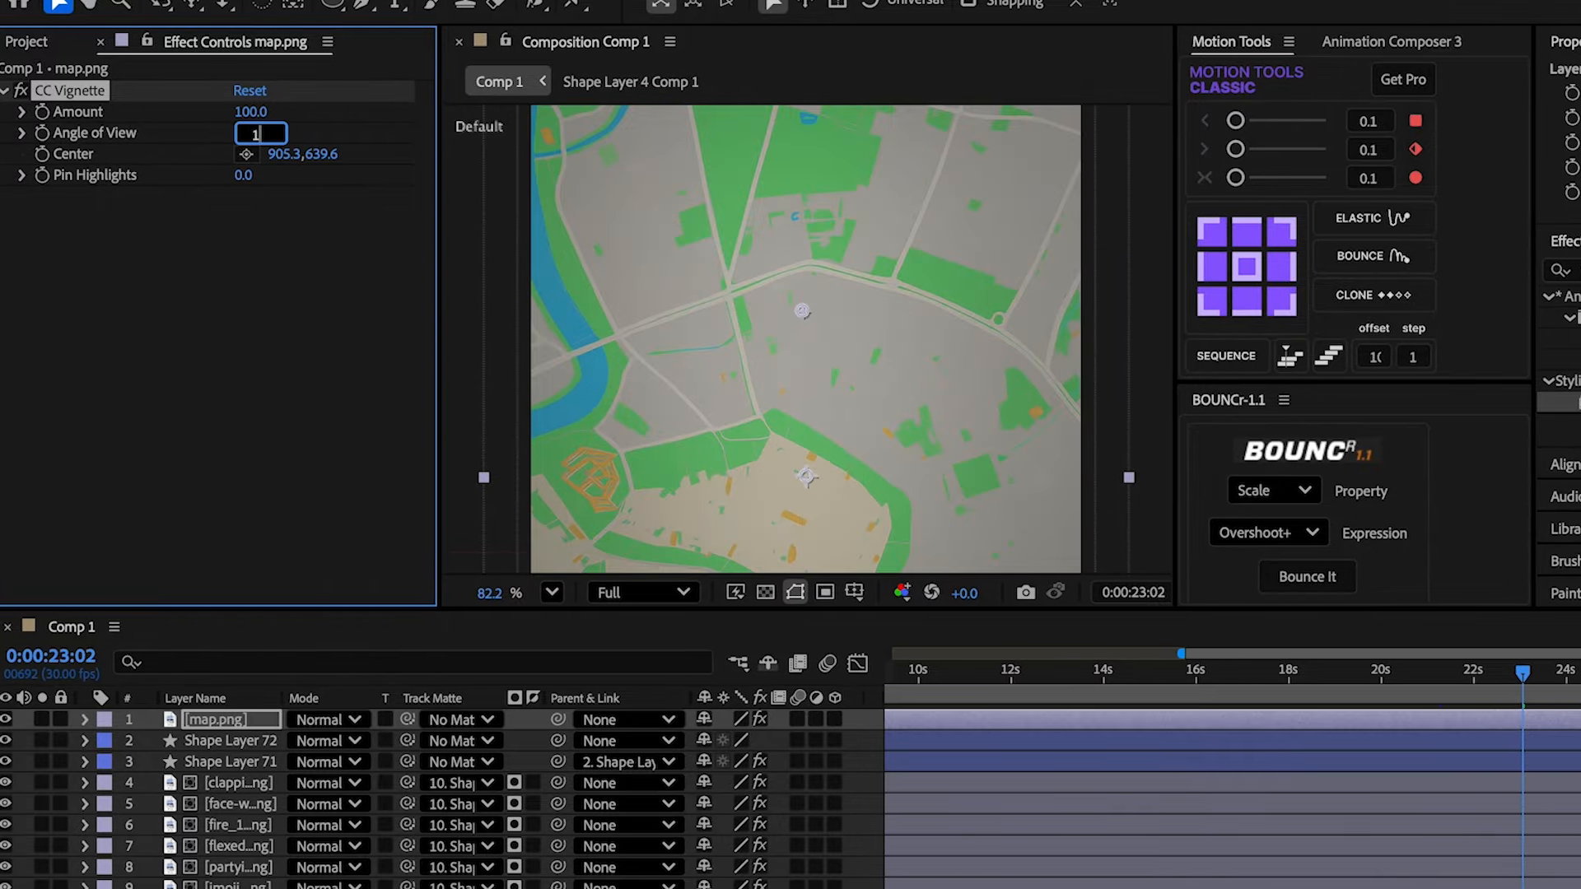
pyautogui.write('100')
pyautogui.press('Return')
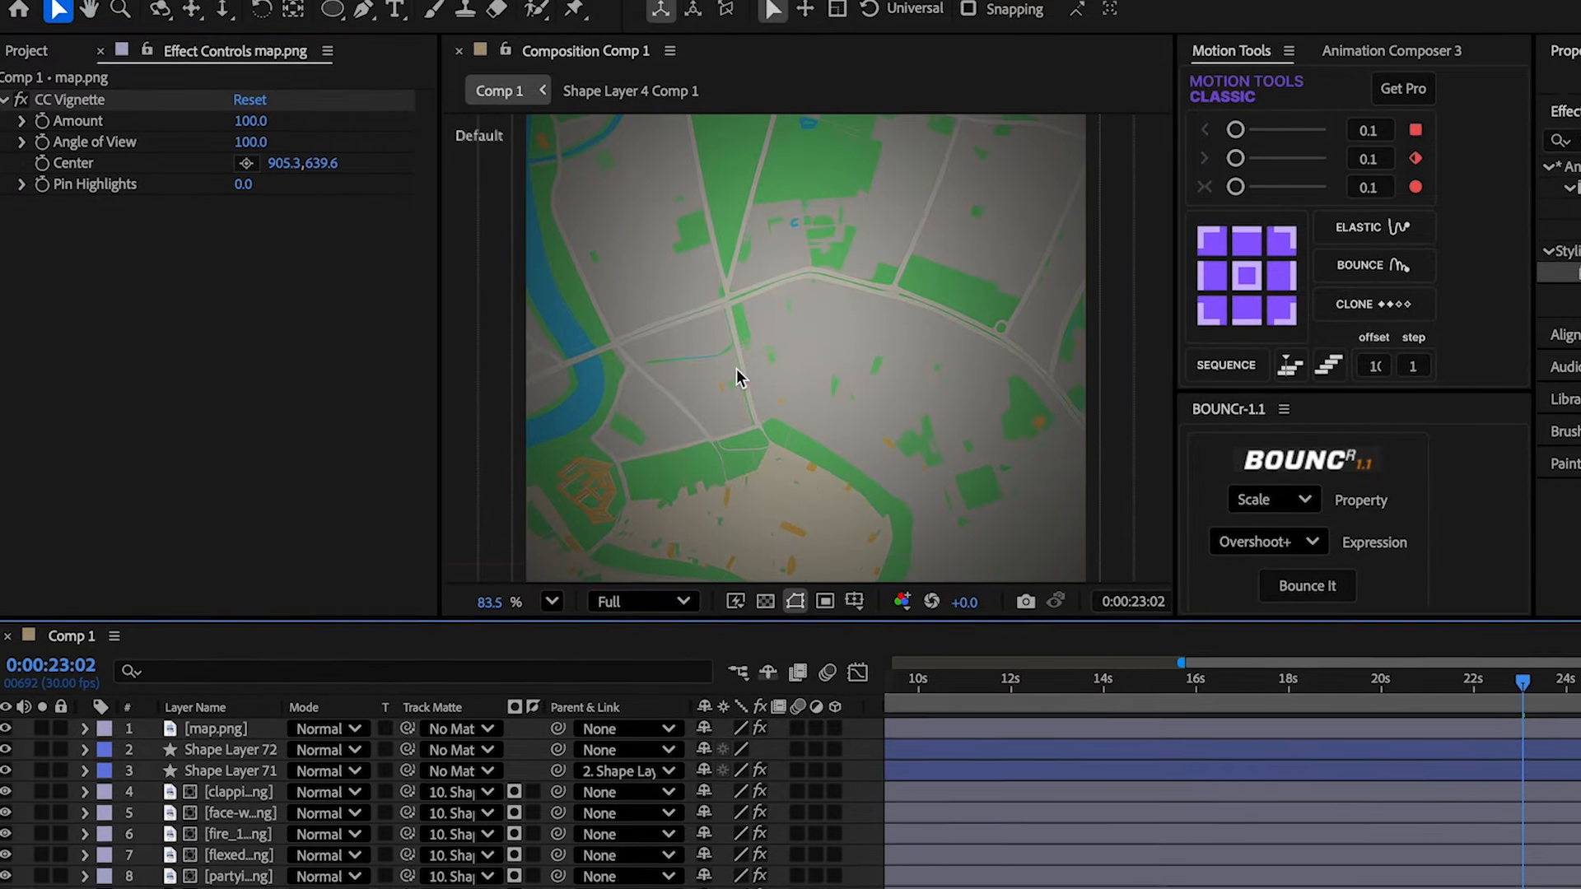
# - Draw a small blue circle with an 8 px white stroke near the middle of the map as a new shape layer
pyautogui.moveTo(774, 360); pyautogui.dragTo(807, 382)
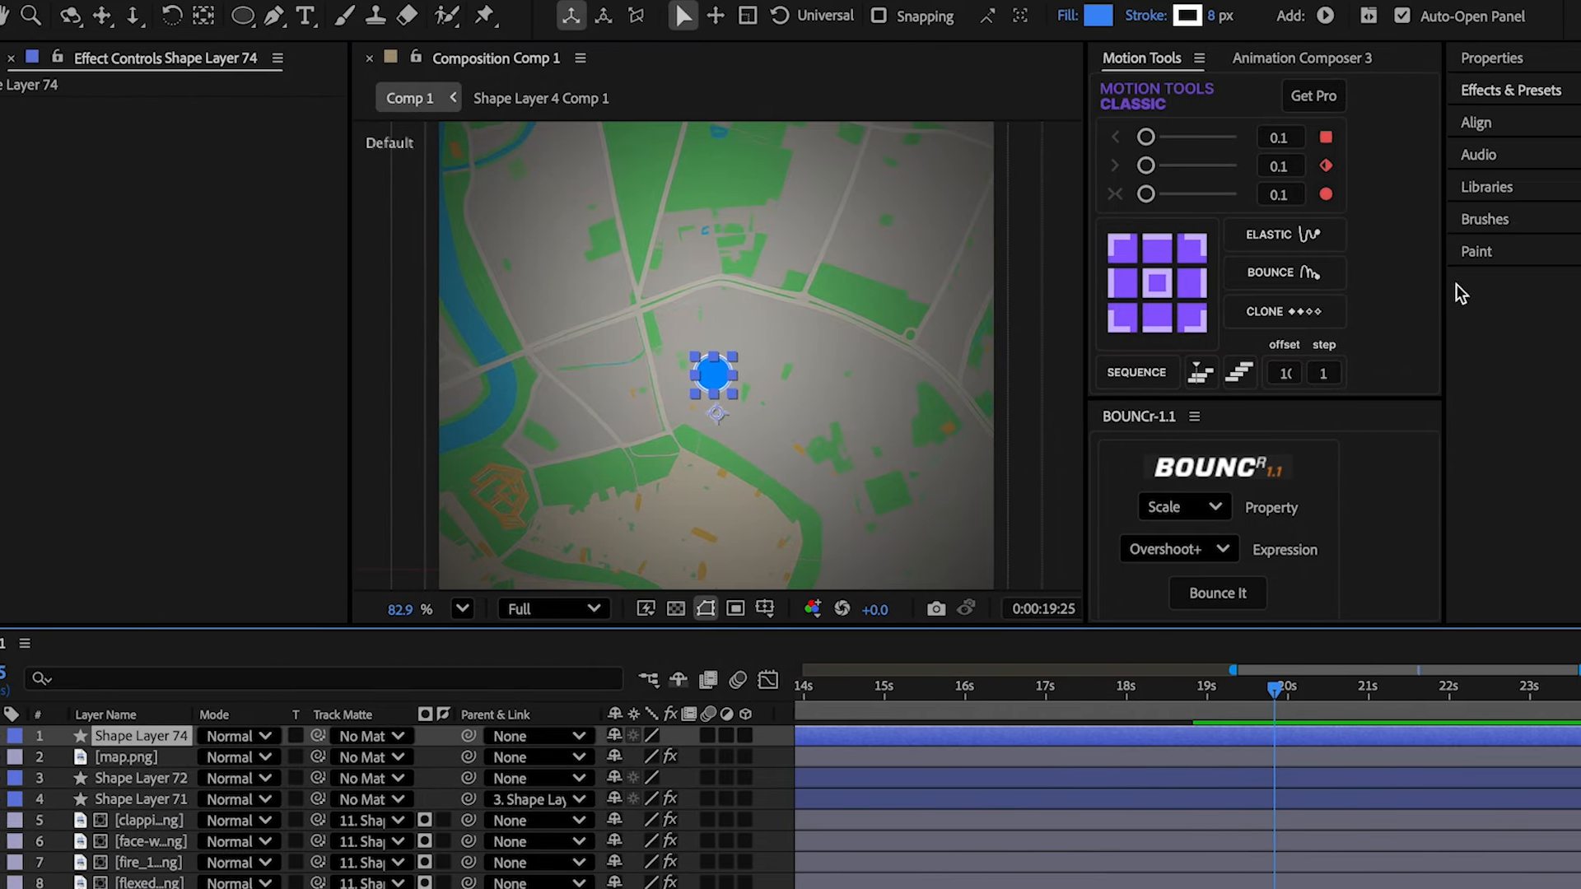
# - Apply the Glow effect to the blue location dot layer and set its Glow Radius to 117
pyautogui.click(1456, 121)
pyautogui.write('glow')
pyautogui.doubleClick(1413, 269)
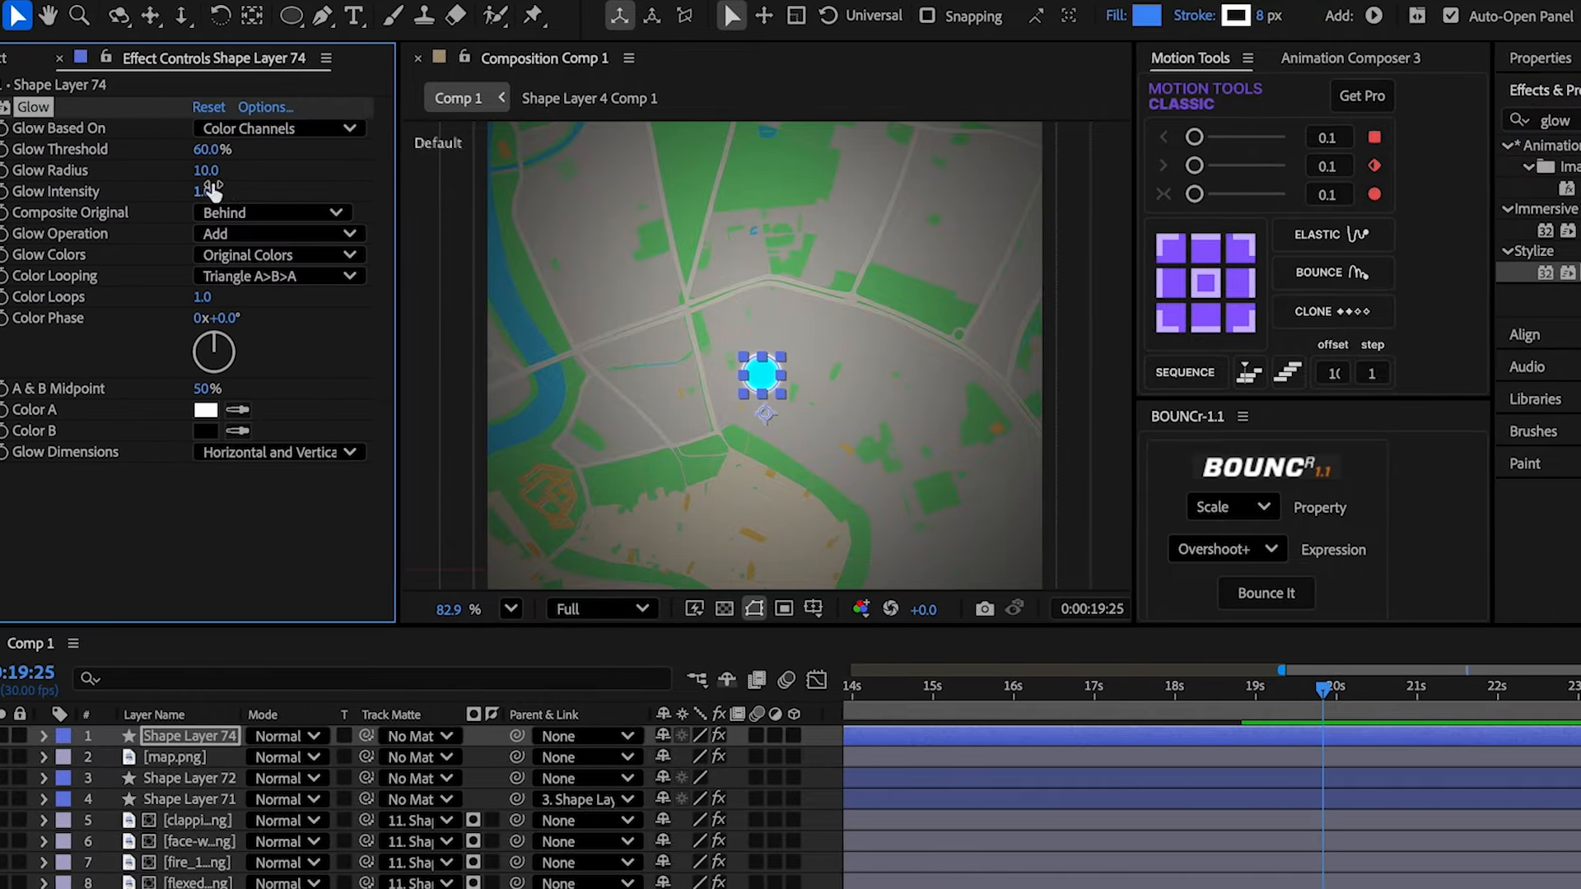
pyautogui.moveTo(90, 171); pyautogui.dragTo(198, 164)
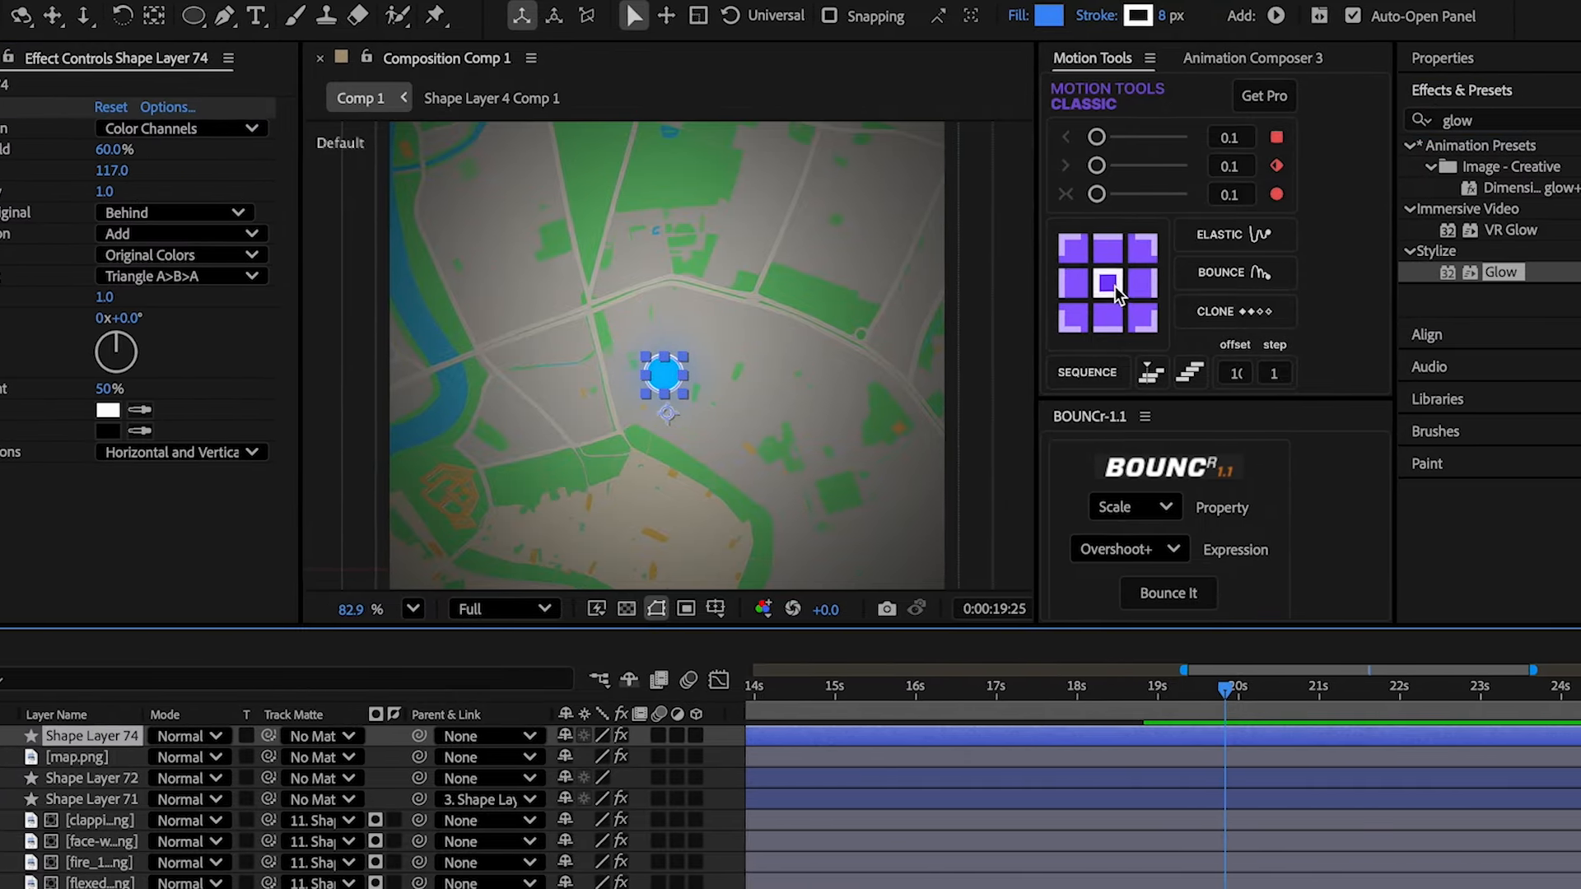
# - Move the map beneath the card layers and split the profile picture at 0:00:19:15, placing its second part on top of the stack
pyautogui.click(249, 759)
pyautogui.moveTo(136, 729); pyautogui.dragTo(333, 710)
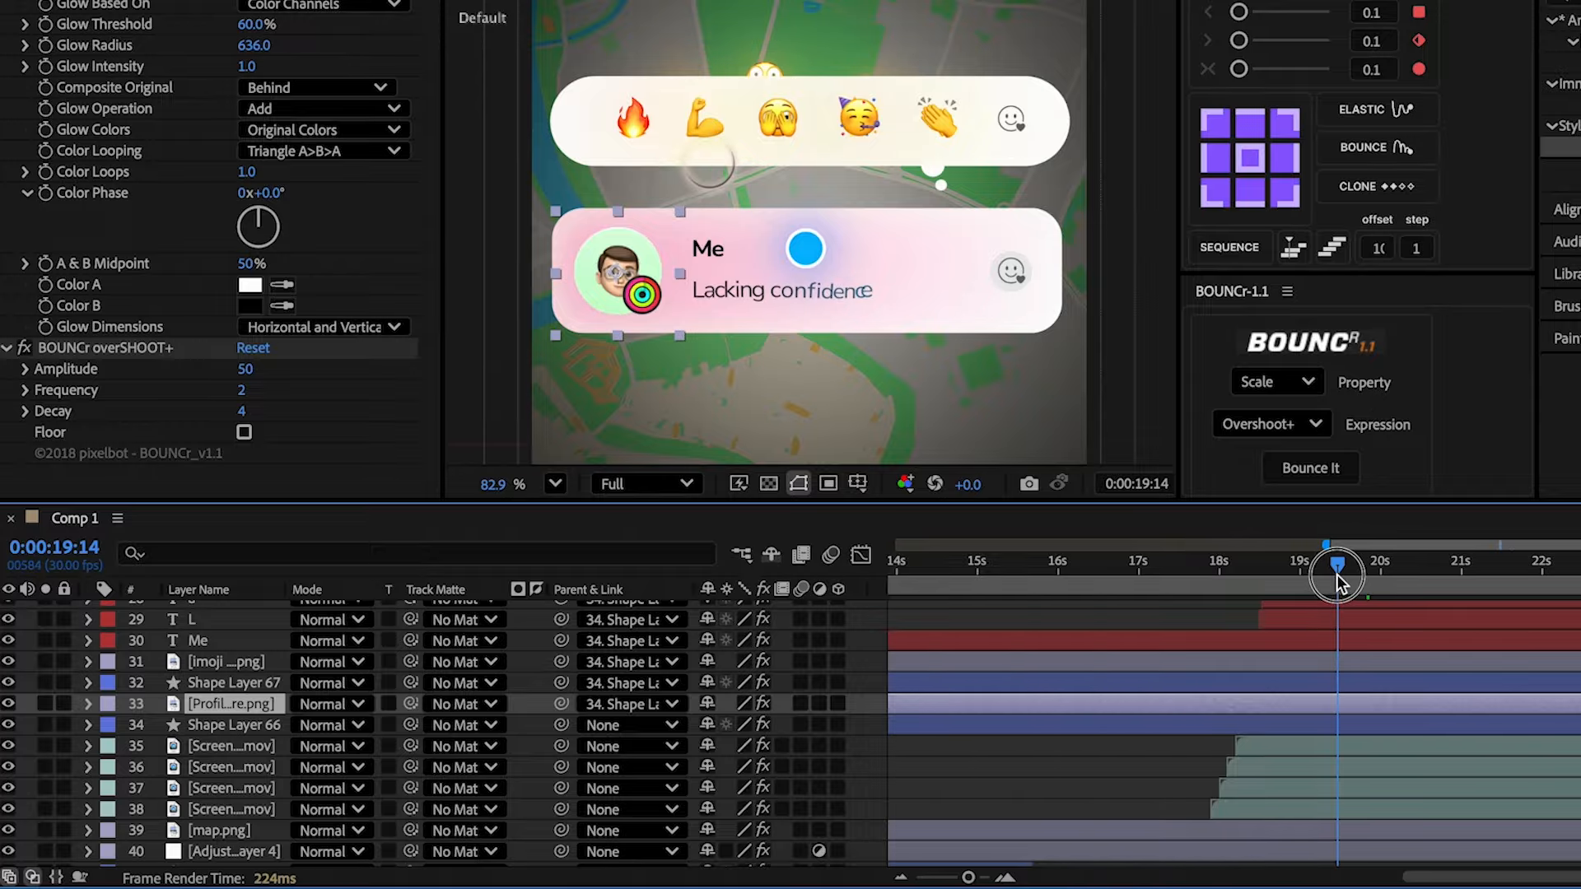
pyautogui.hotkey('ctrl', 'shift', 'd')
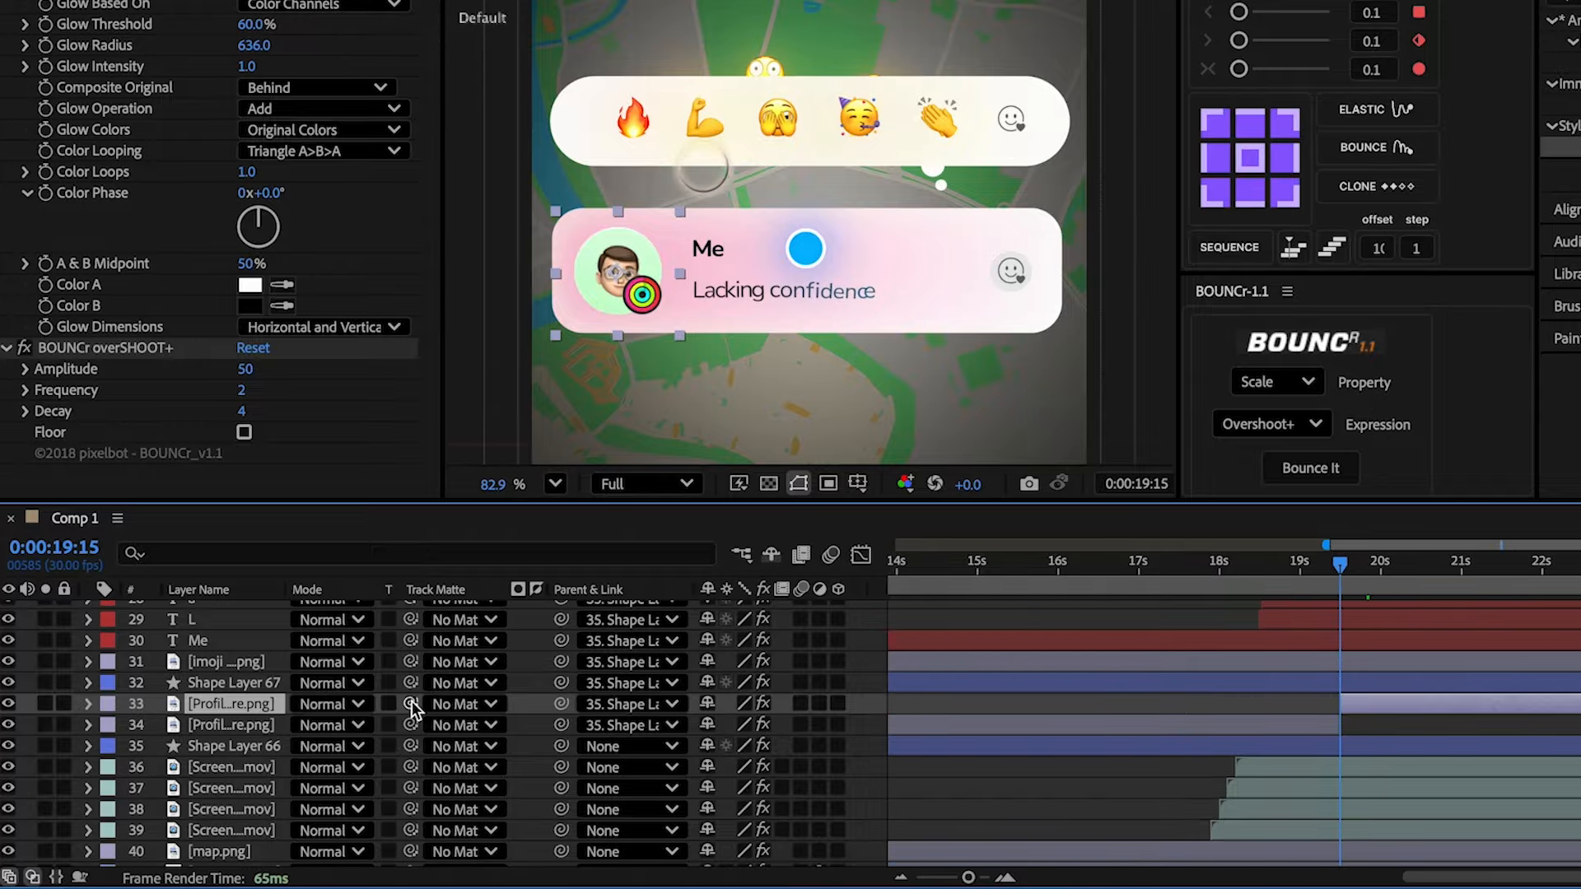
pyautogui.moveTo(237, 682); pyautogui.dragTo(233, 616)
# - Add Scale and Position keyframes to the topmost profile picture layer at 0:00:19:15
pyautogui.press('s')
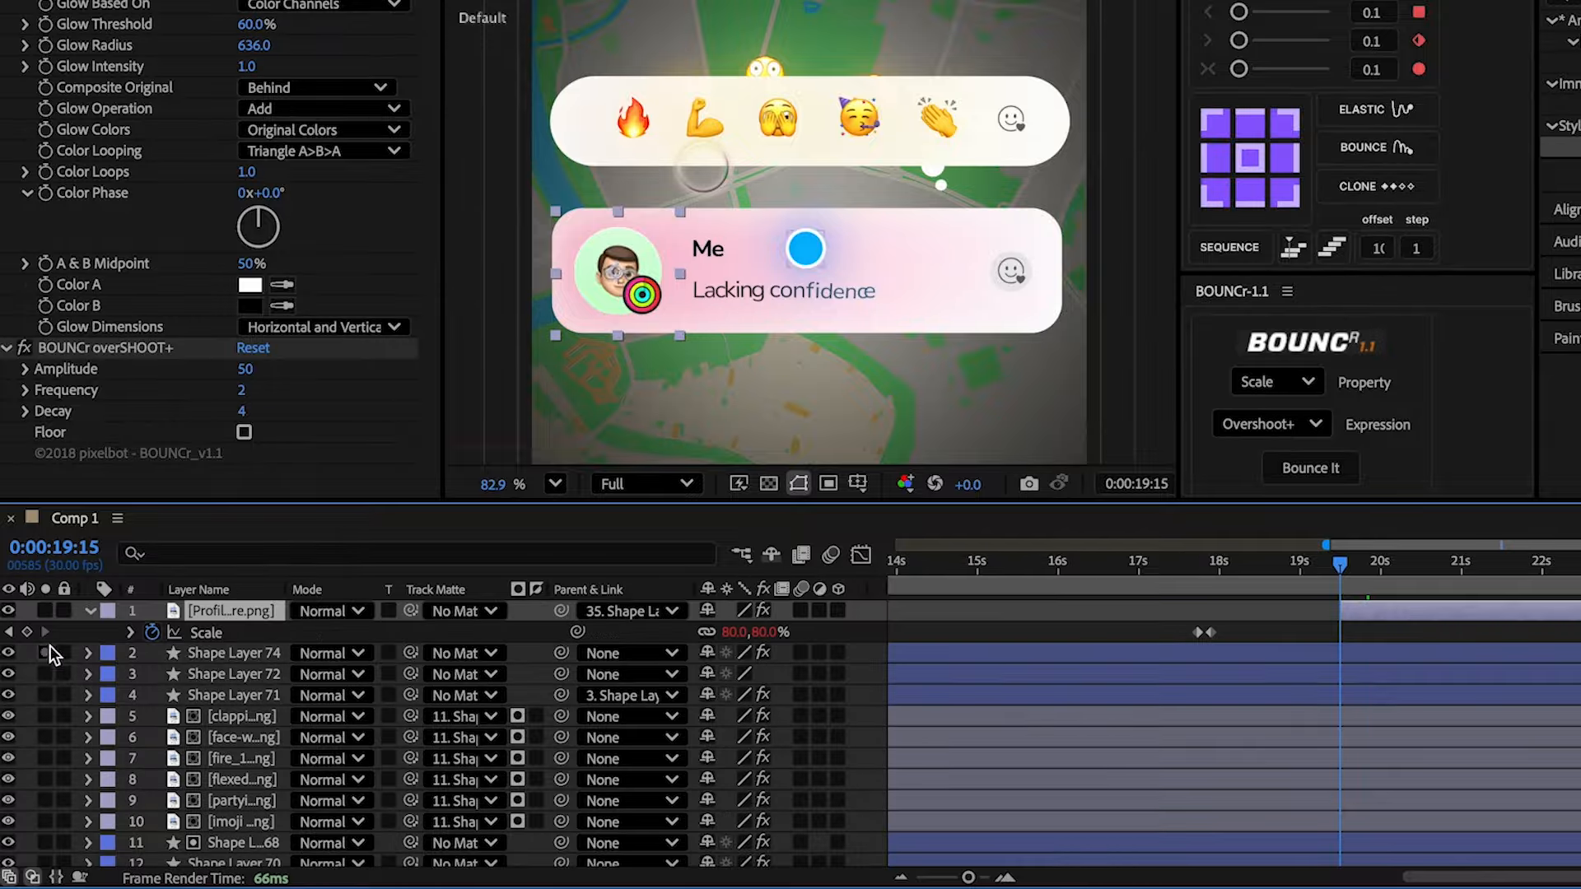
pyautogui.click(32, 632)
pyautogui.press('p')
pyautogui.click(153, 632)
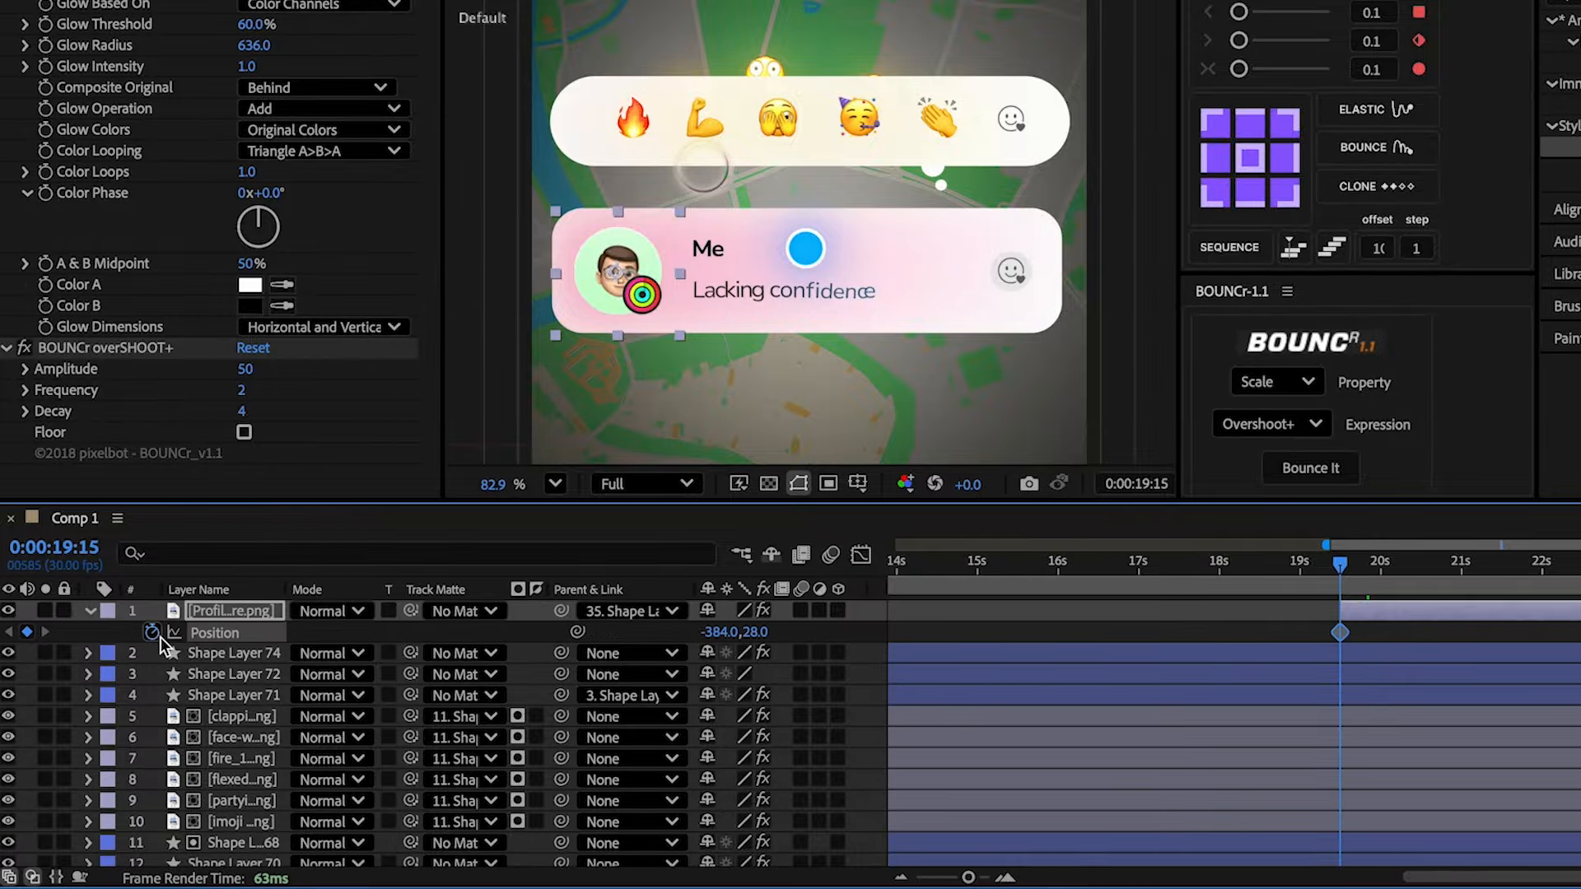
pyautogui.press('u')
pyautogui.press('u')
# - At 0:00:20:15, move the profile picture onto the dot at -18.6, -19 with 39% scale, and ease its new Position and Scale keyframes
pyautogui.click(1418, 570)
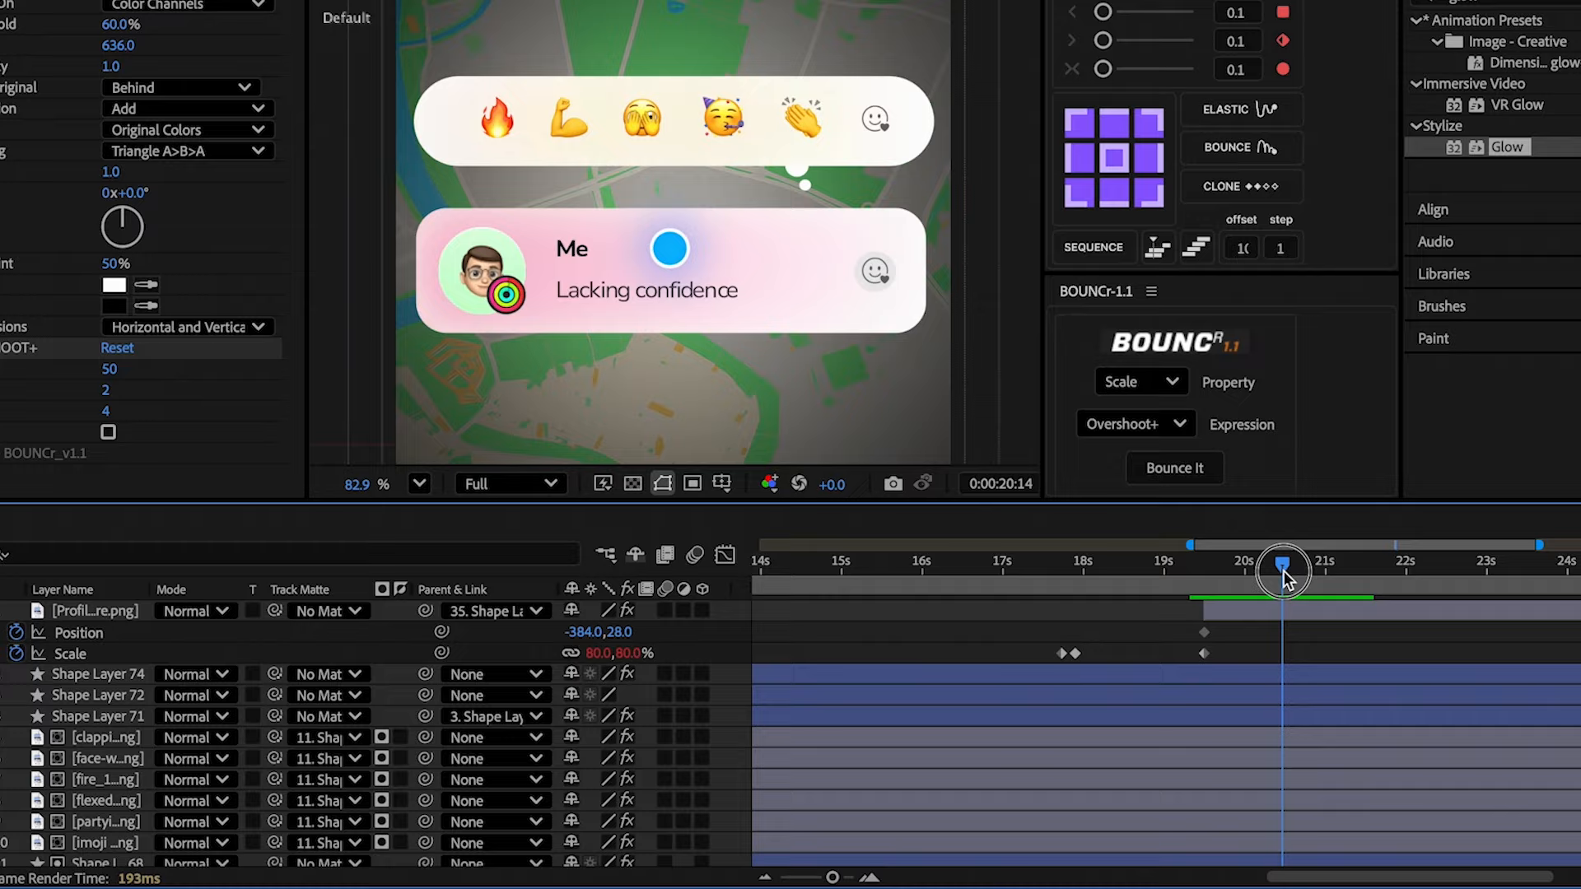
pyautogui.moveTo(1284, 576); pyautogui.dragTo(1290, 575)
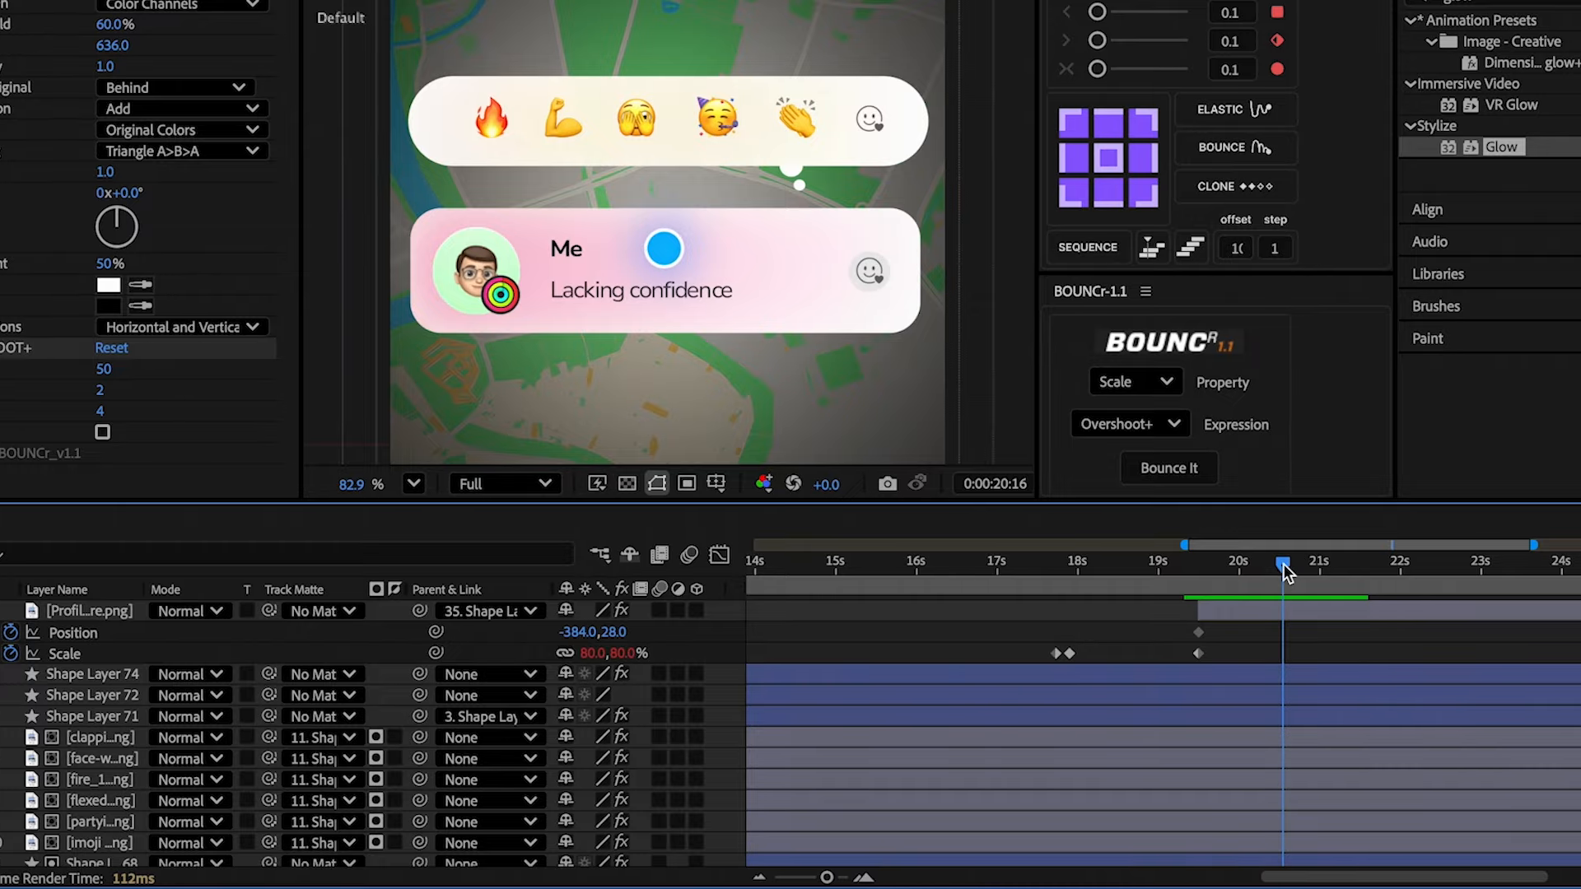
pyautogui.moveTo(470, 285); pyautogui.dragTo(682, 261)
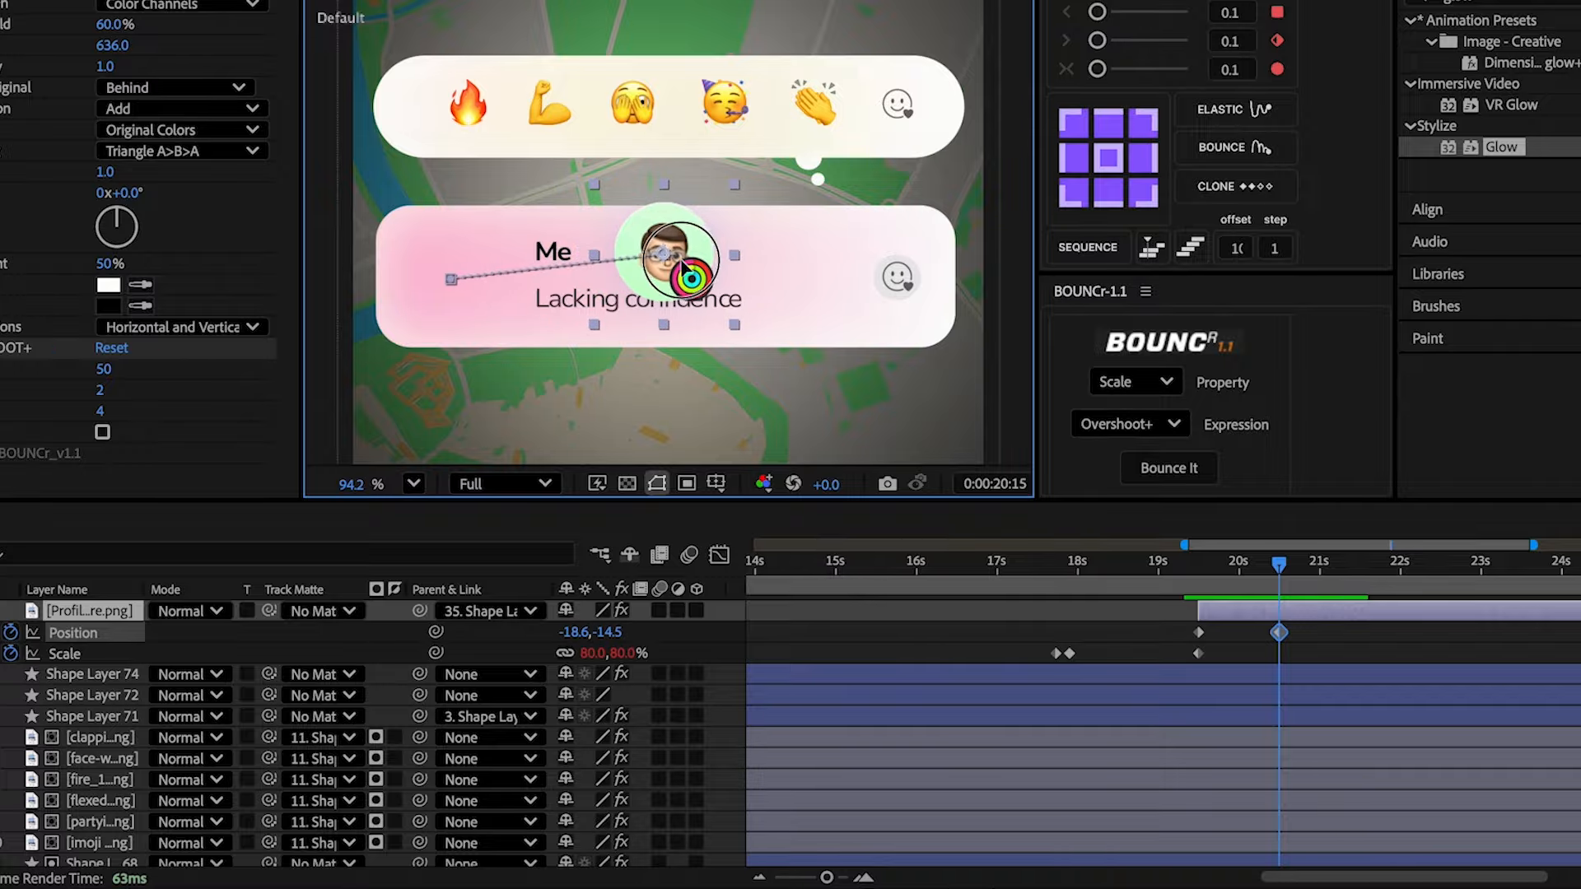
pyautogui.moveTo(607, 653); pyautogui.dragTo(581, 656)
pyautogui.scroll(5, 622, 344)
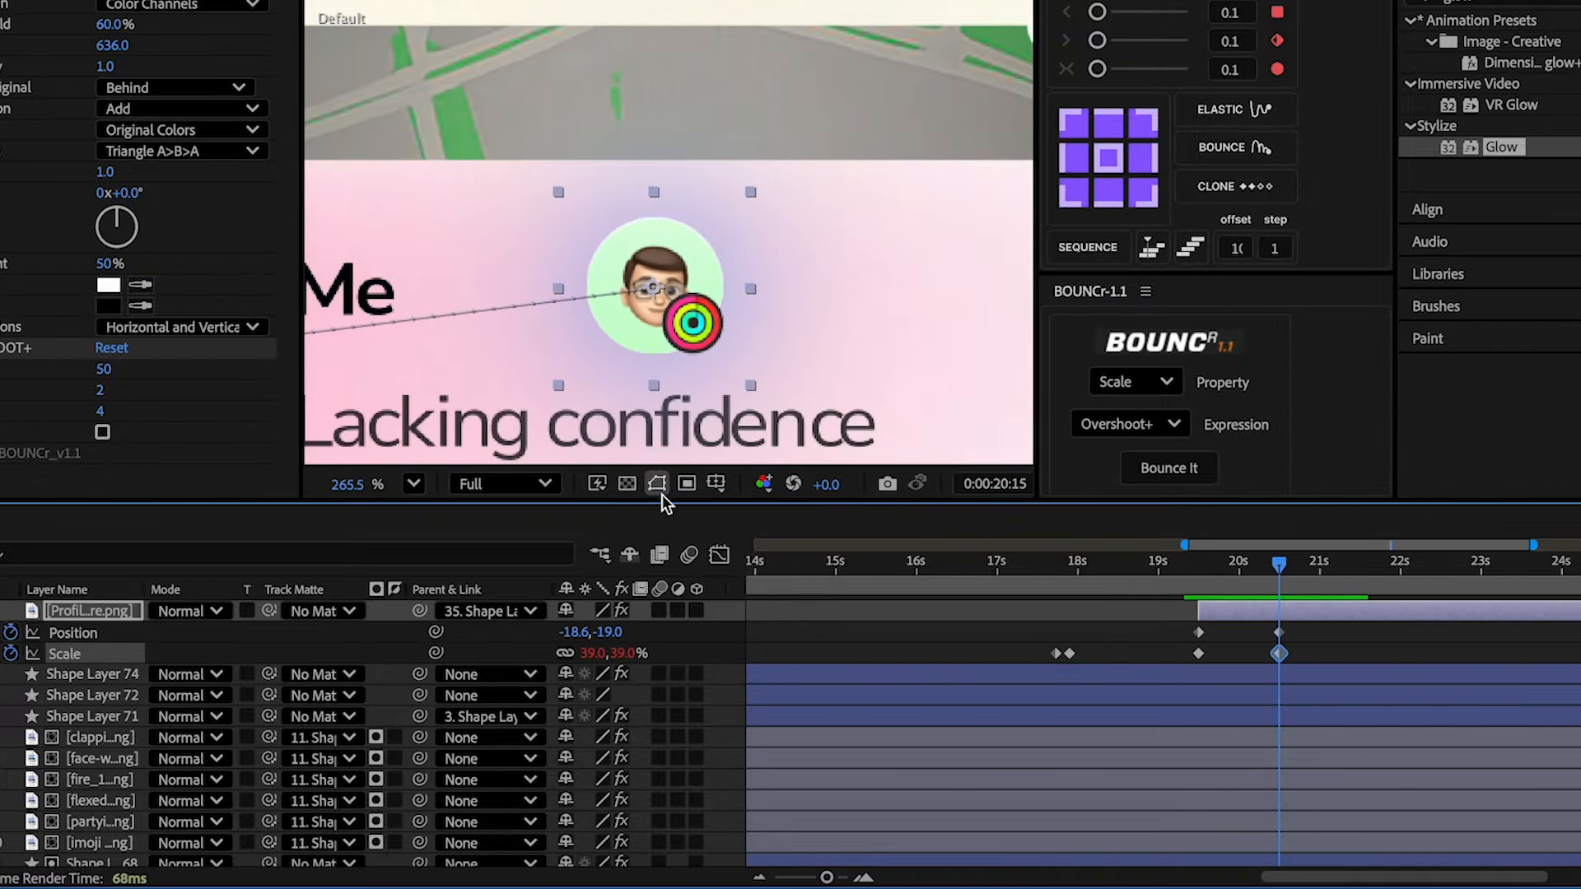
pyautogui.moveTo(1302, 646); pyautogui.dragTo(1100, 630)
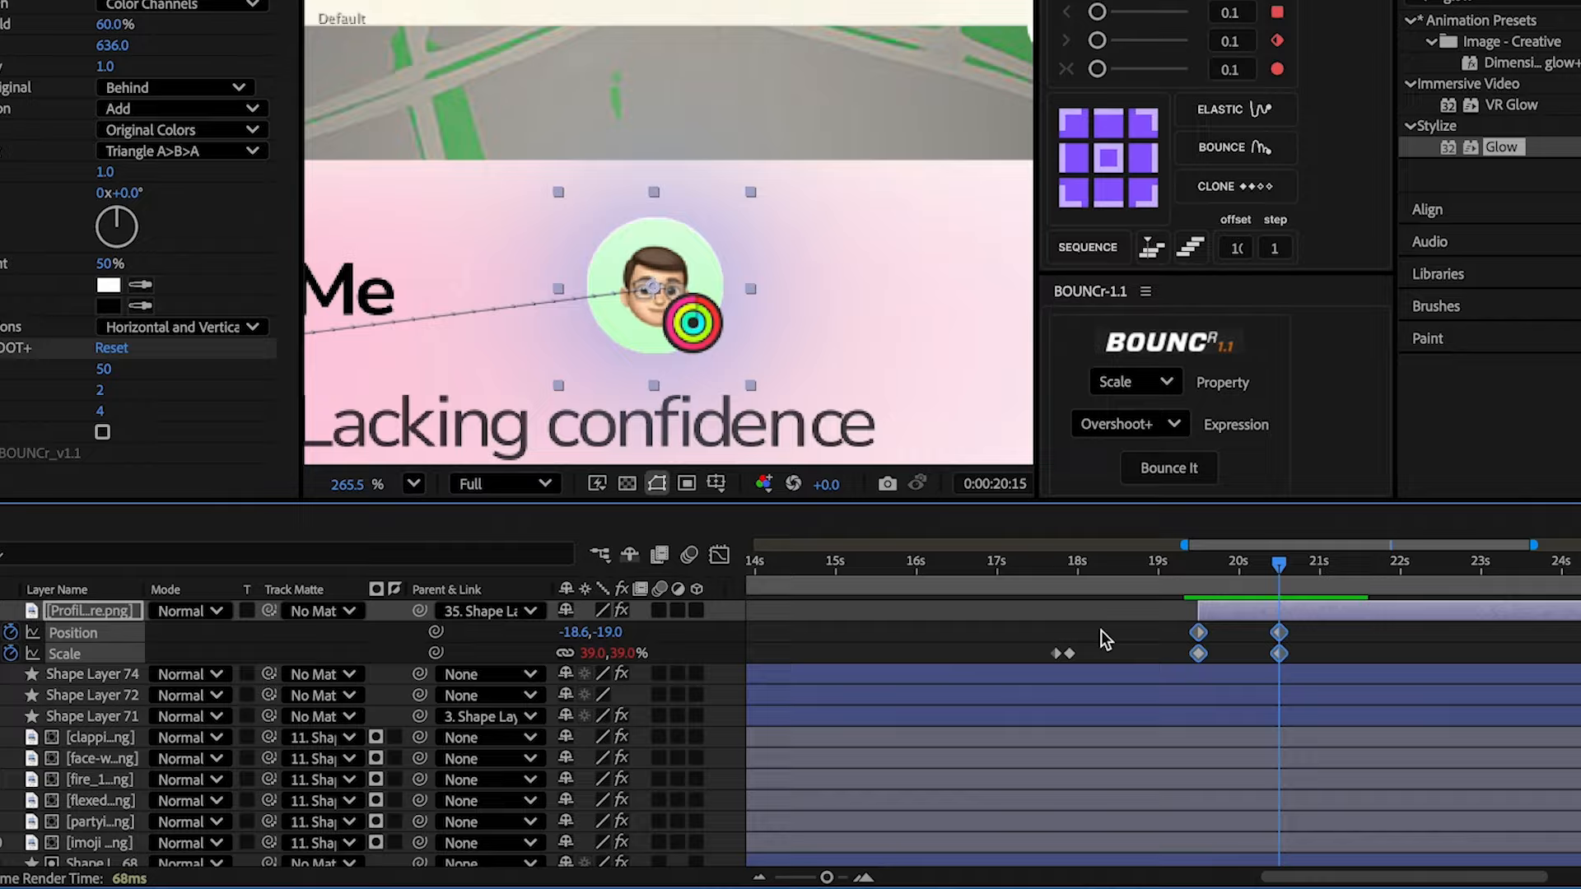
pyautogui.click(733, 555)
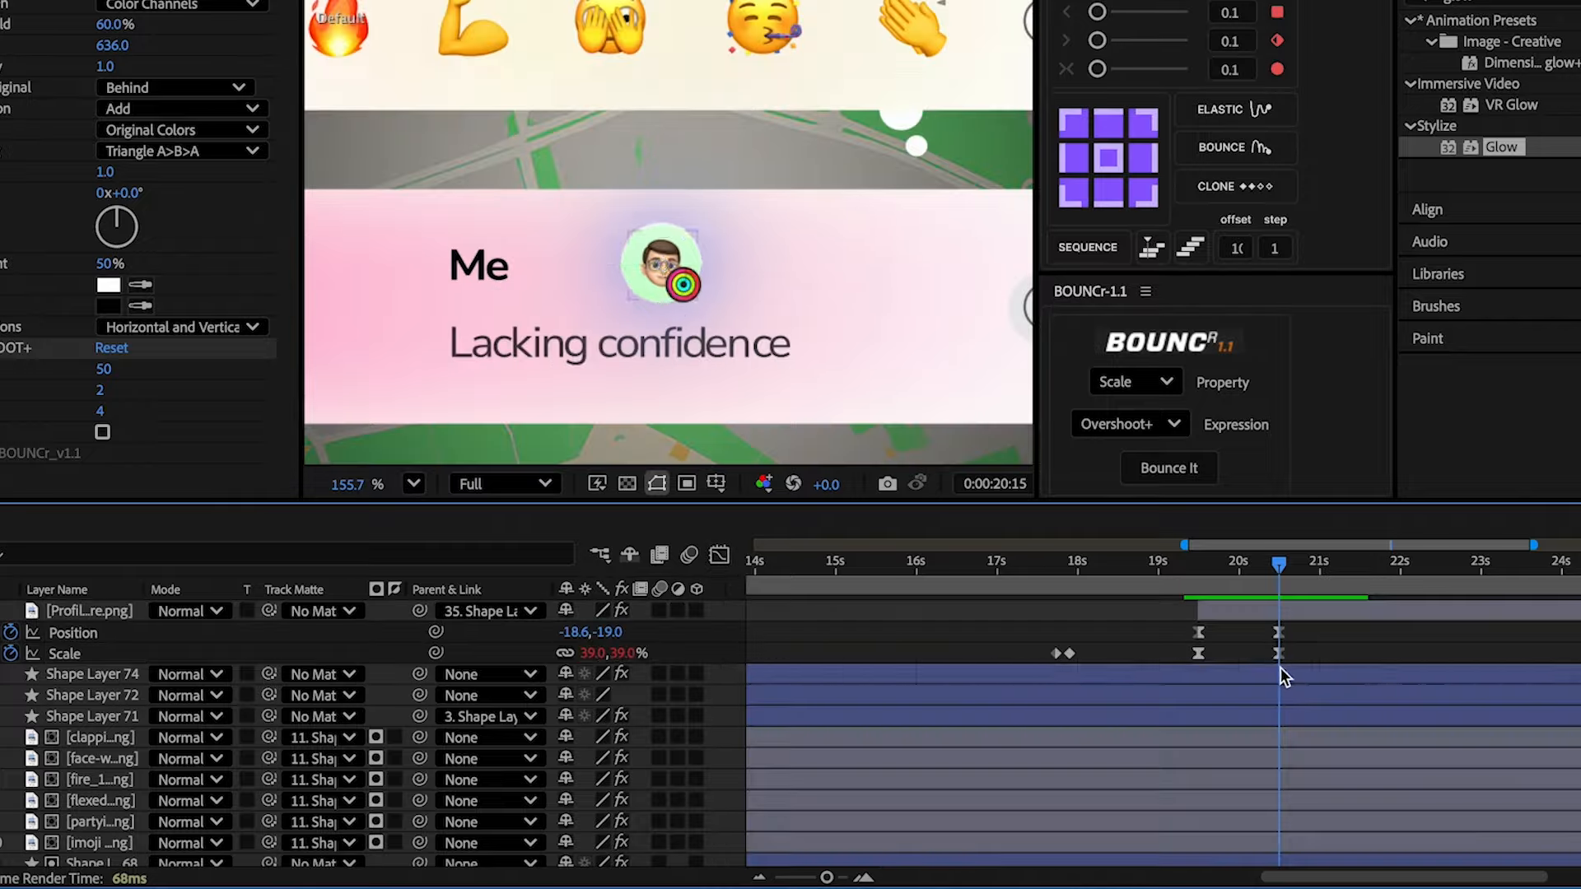
# - Keyframe the dot layer's scale at 100% at 0:00:20:15 and 76% at 0:00:20:19
pyautogui.click(1273, 667)
pyautogui.press('s')
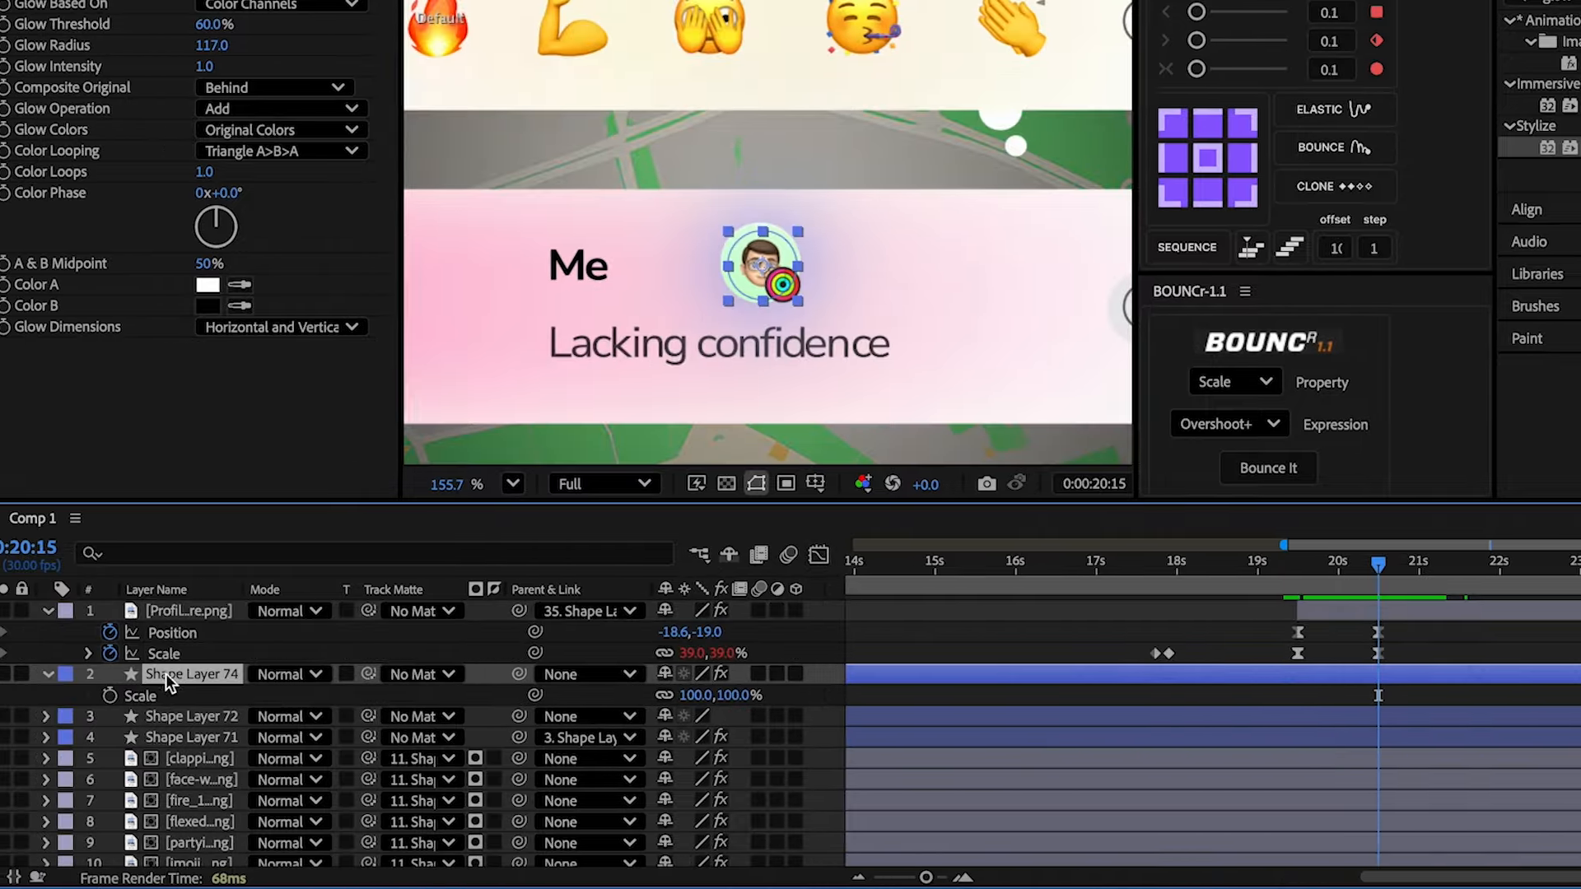
pyautogui.click(110, 696)
pyautogui.click(1383, 567)
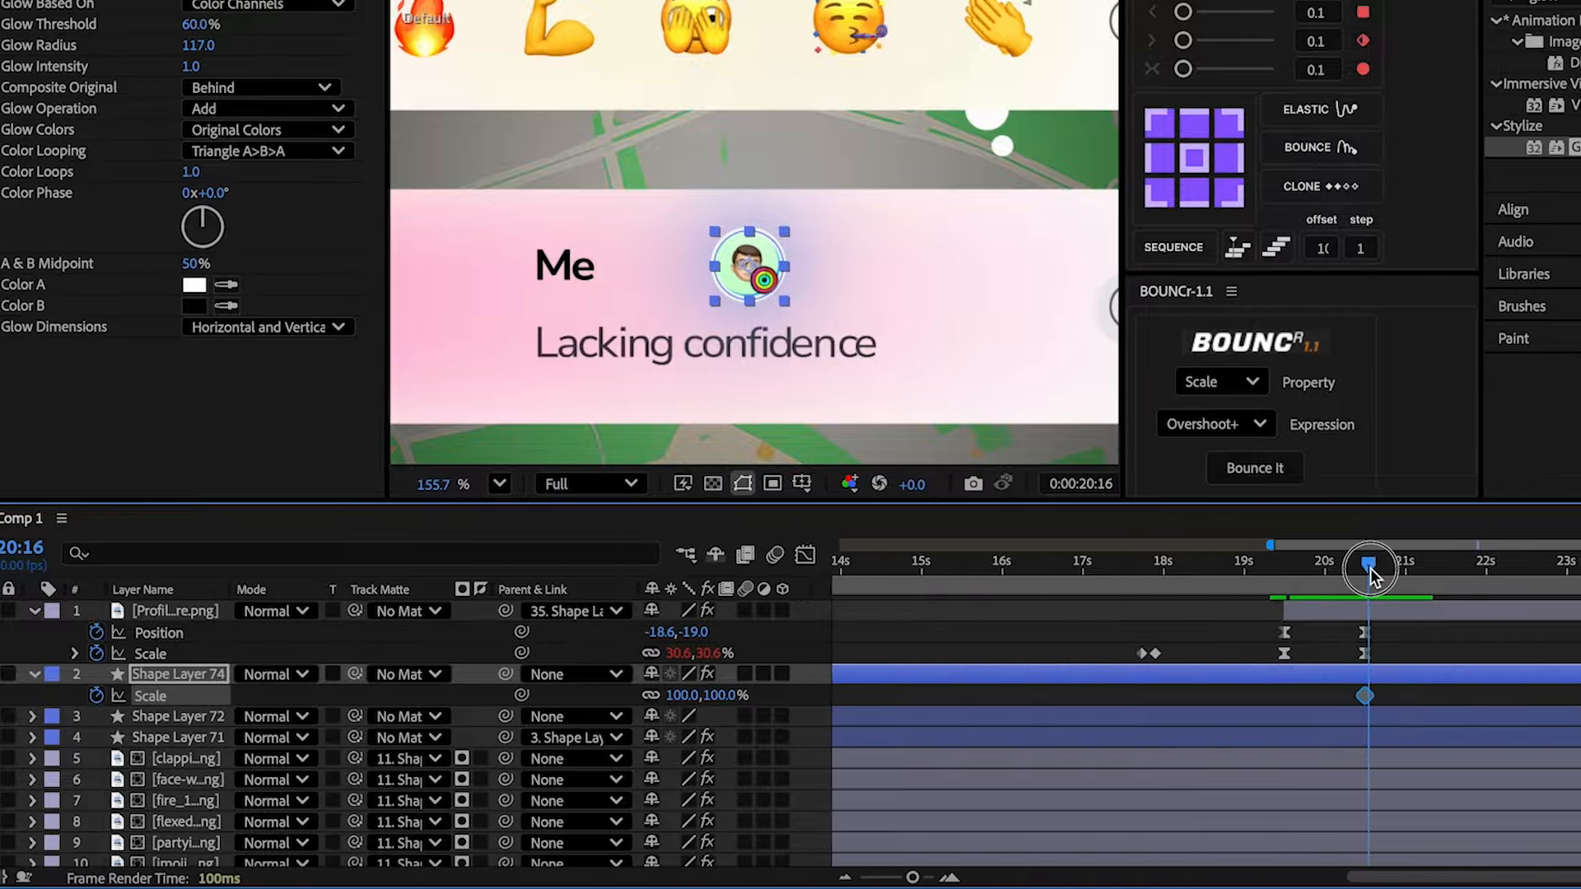
pyautogui.moveTo(1370, 568); pyautogui.dragTo(1375, 571)
pyautogui.scroll(5, 746, 234)
pyautogui.moveTo(710, 696); pyautogui.dragTo(700, 699)
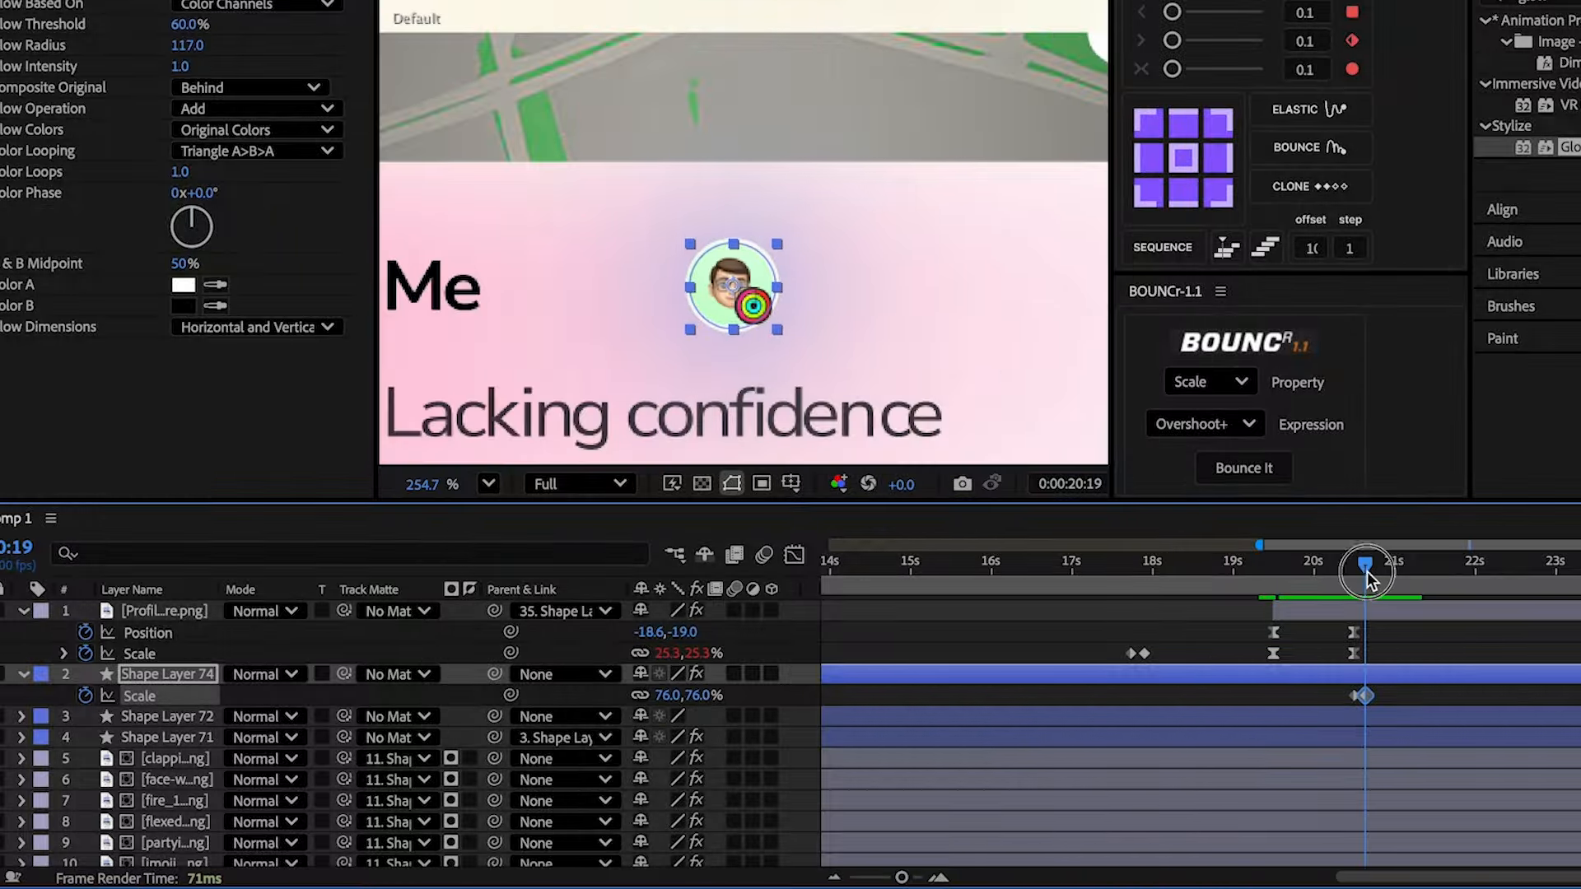
# - Set the dot's scale to 100% at 0:00:20:22 and apply BOUNCr's Overshoot+ expression to its scale keyframes
pyautogui.moveTo(1367, 577); pyautogui.dragTo(1374, 579)
pyautogui.click(701, 696)
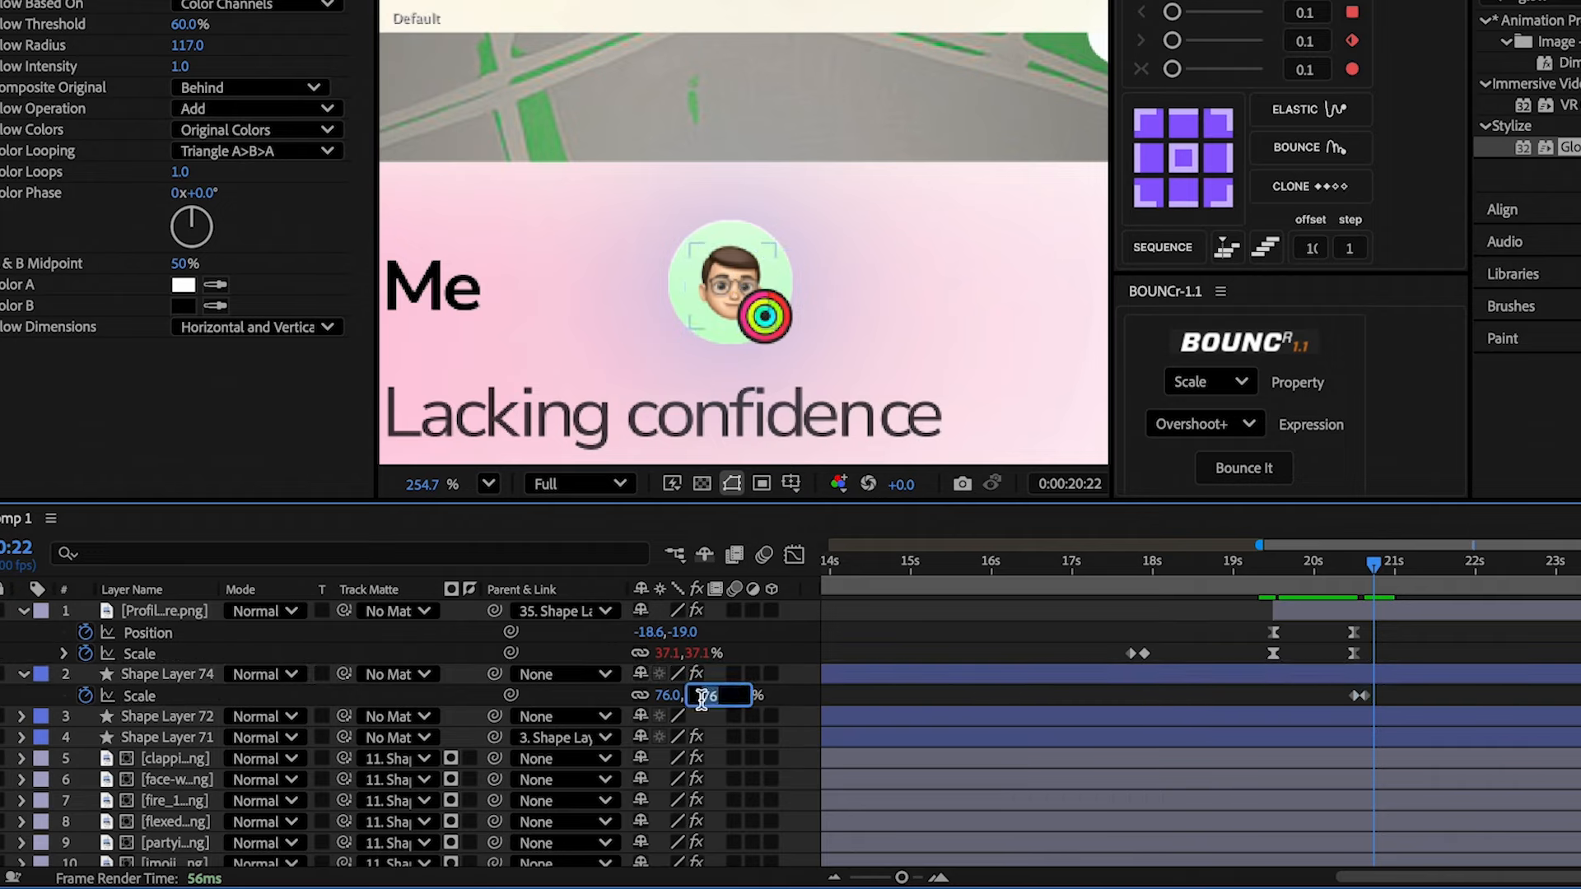
pyautogui.press('Return')
pyautogui.moveTo(1404, 688); pyautogui.dragTo(1324, 701)
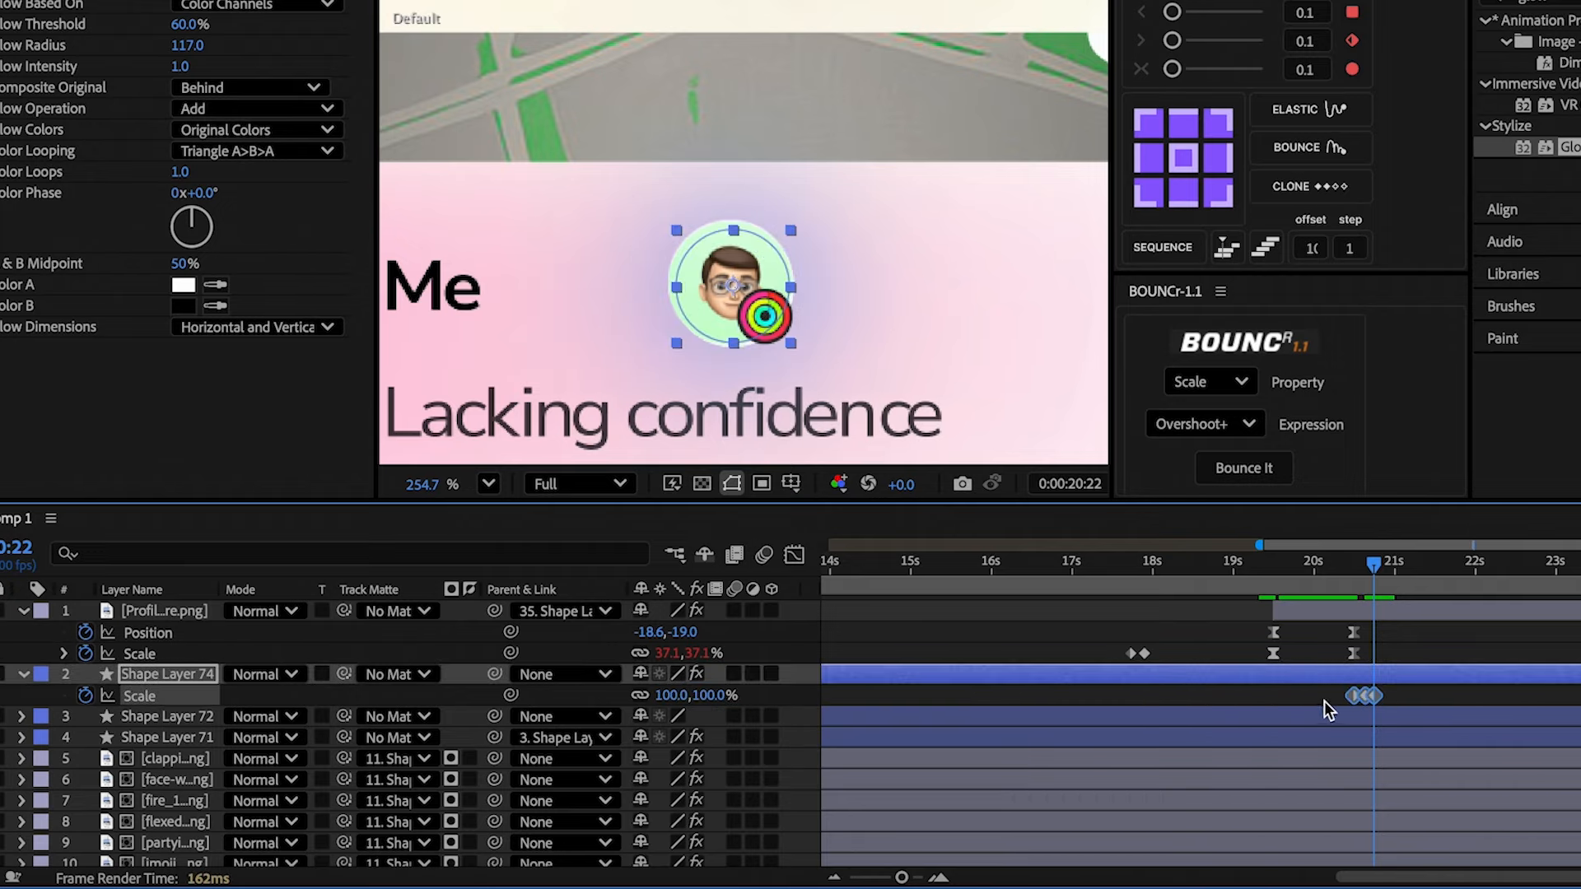
pyautogui.click(1243, 467)
# - Add opacity keyframes at 0:00:20:15, with the top profile picture at 100% and the blue dot at 0%
pyautogui.keyDown('shift'); pyautogui.click(1359, 619); pyautogui.keyUp('shift')
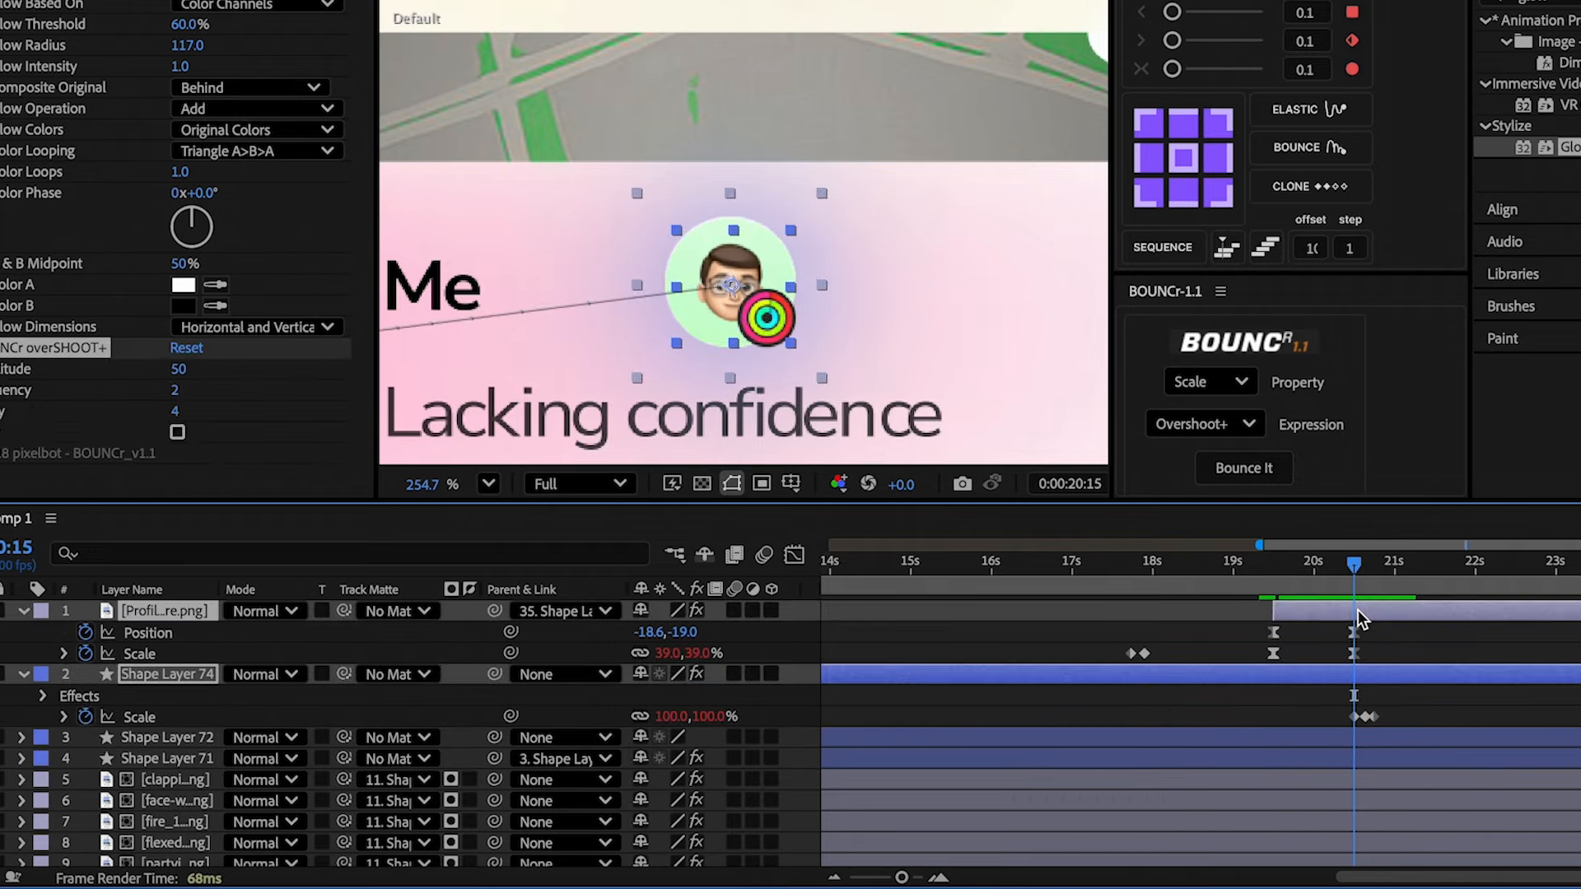
pyautogui.press('t')
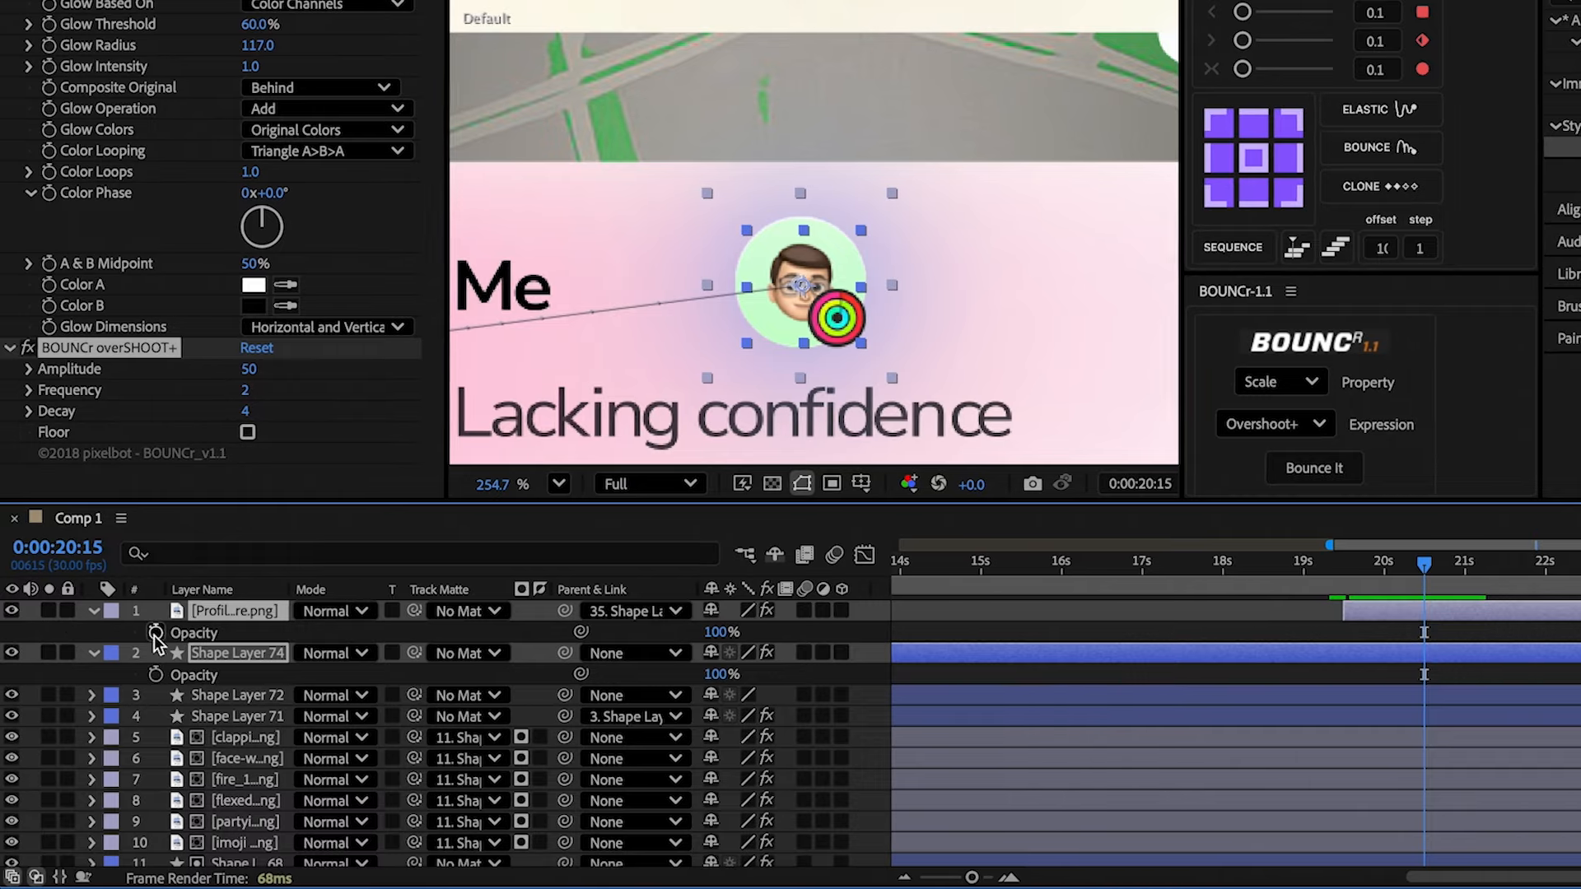
pyautogui.click(85, 632)
pyautogui.click(1119, 617)
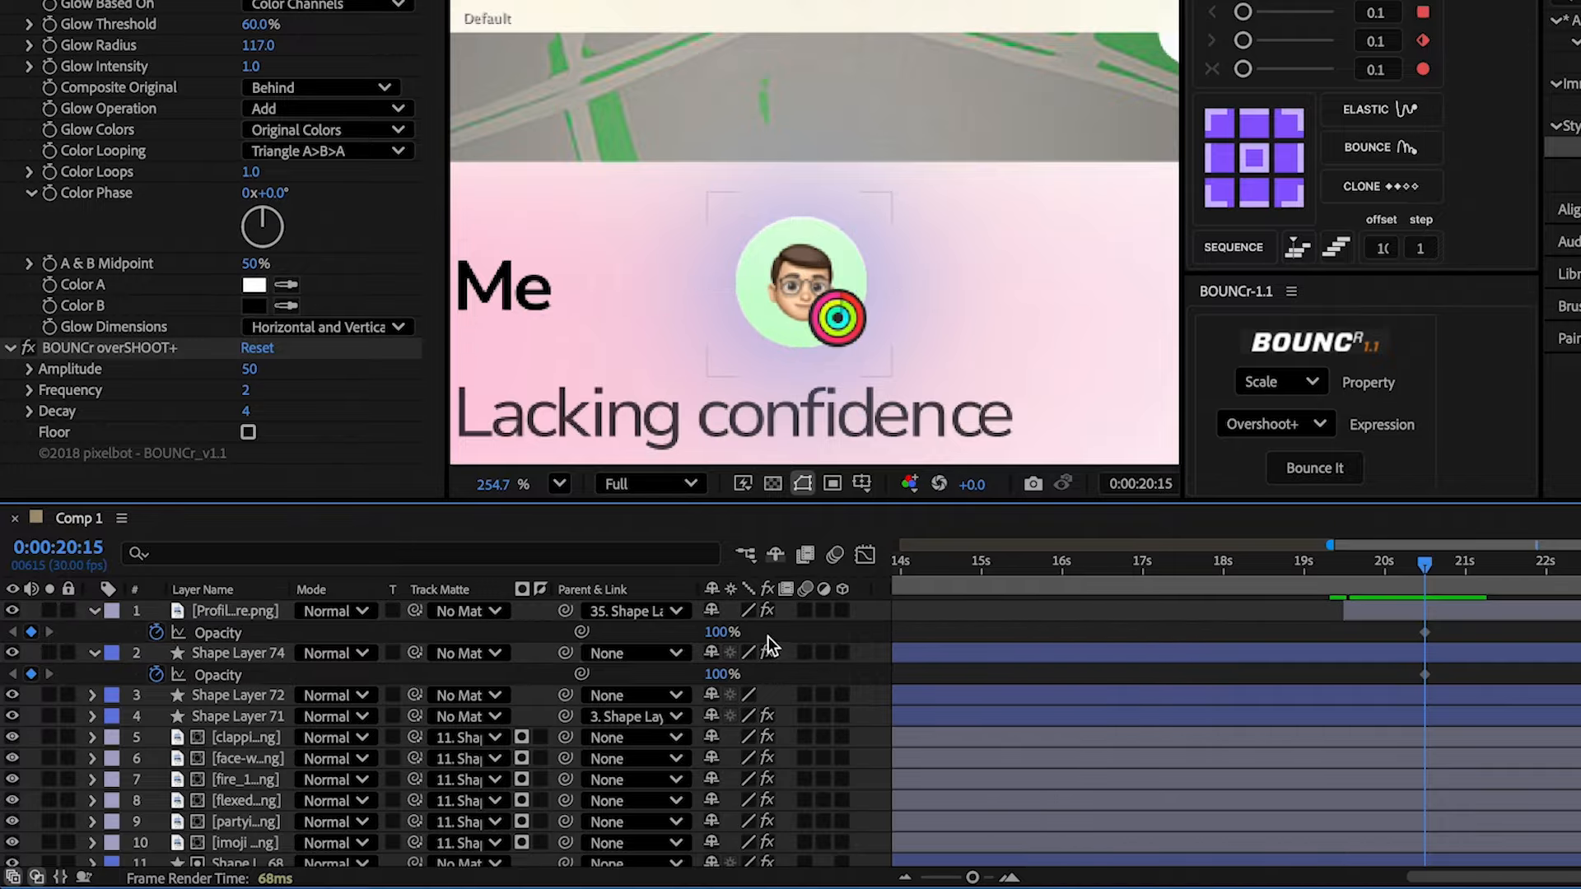
pyautogui.moveTo(719, 673); pyautogui.dragTo(544, 689)
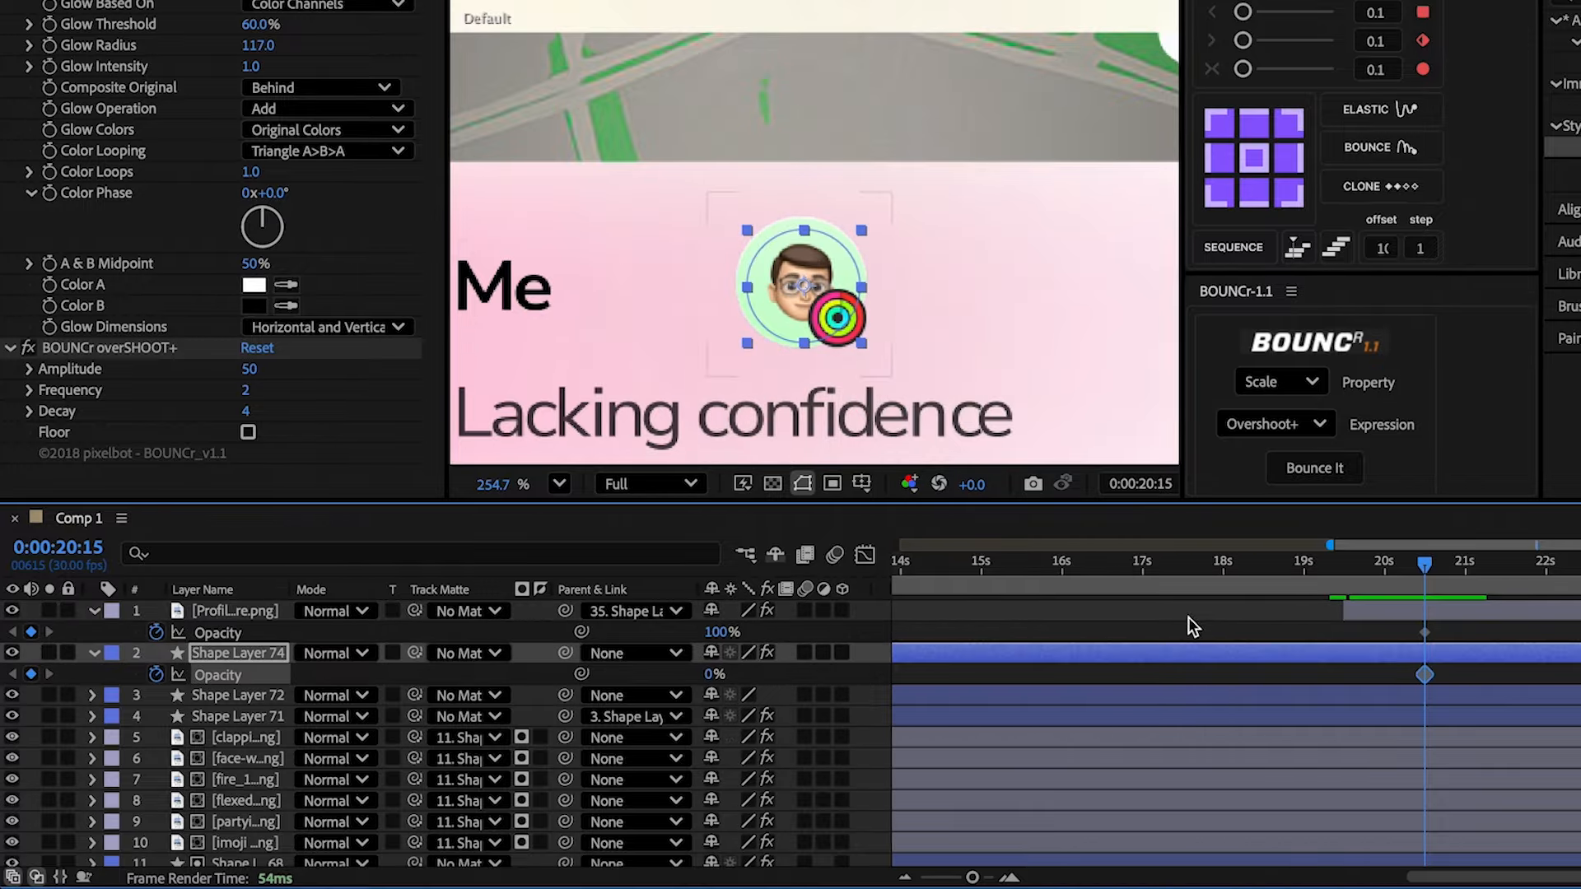
# - At 0:00:20:19, raise the blue dot's opacity to 100% and fade out the profile picture
pyautogui.press('u')
pyautogui.moveTo(1426, 570); pyautogui.dragTo(1439, 570)
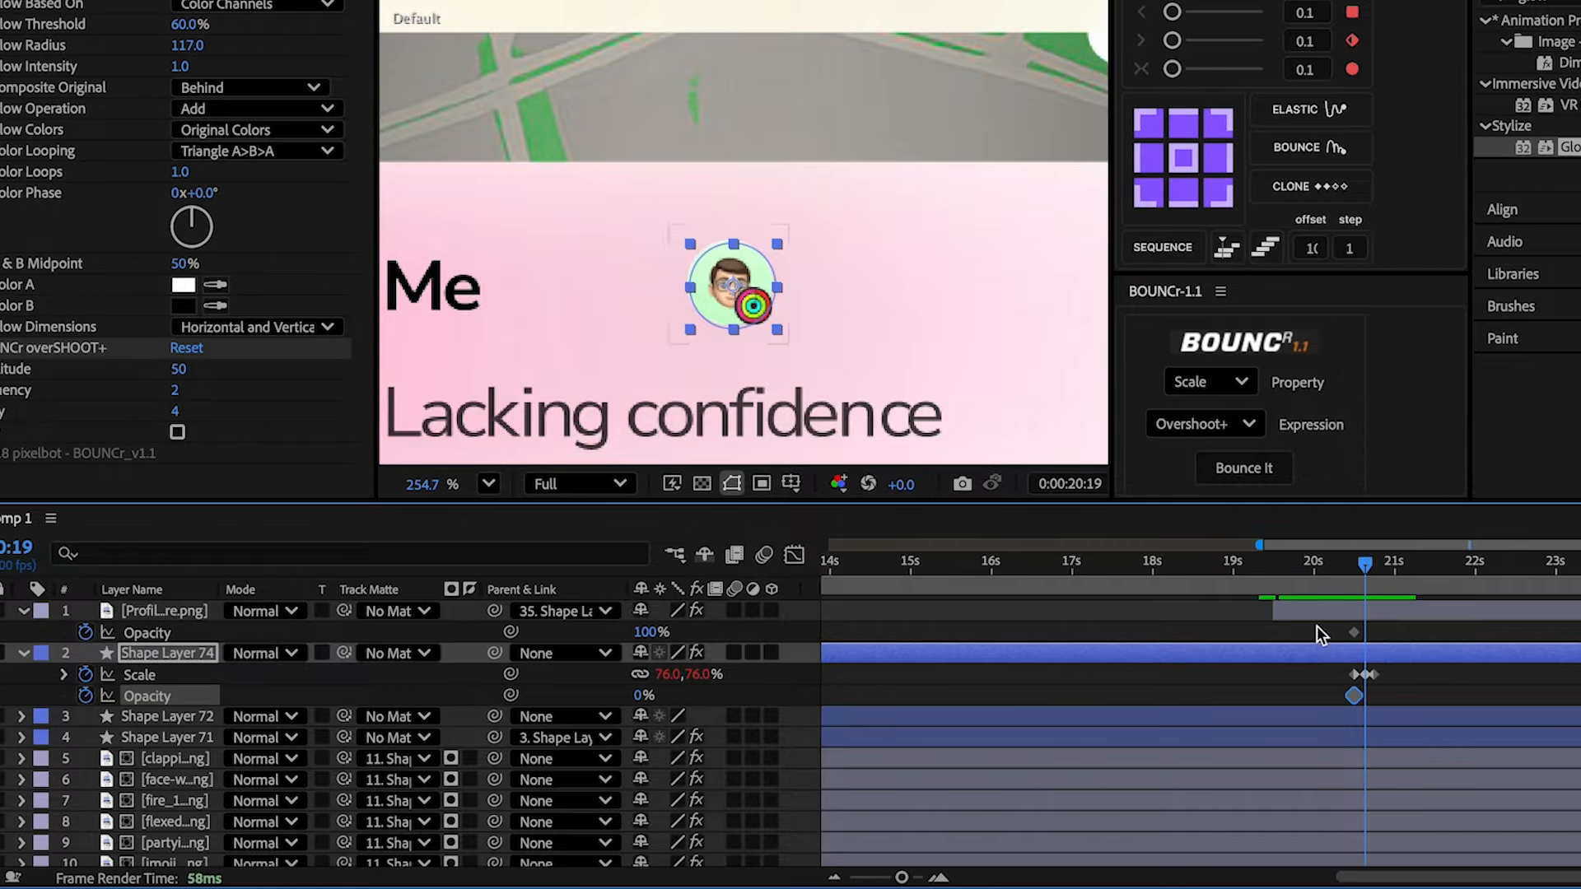
pyautogui.moveTo(643, 696); pyautogui.dragTo(826, 689)
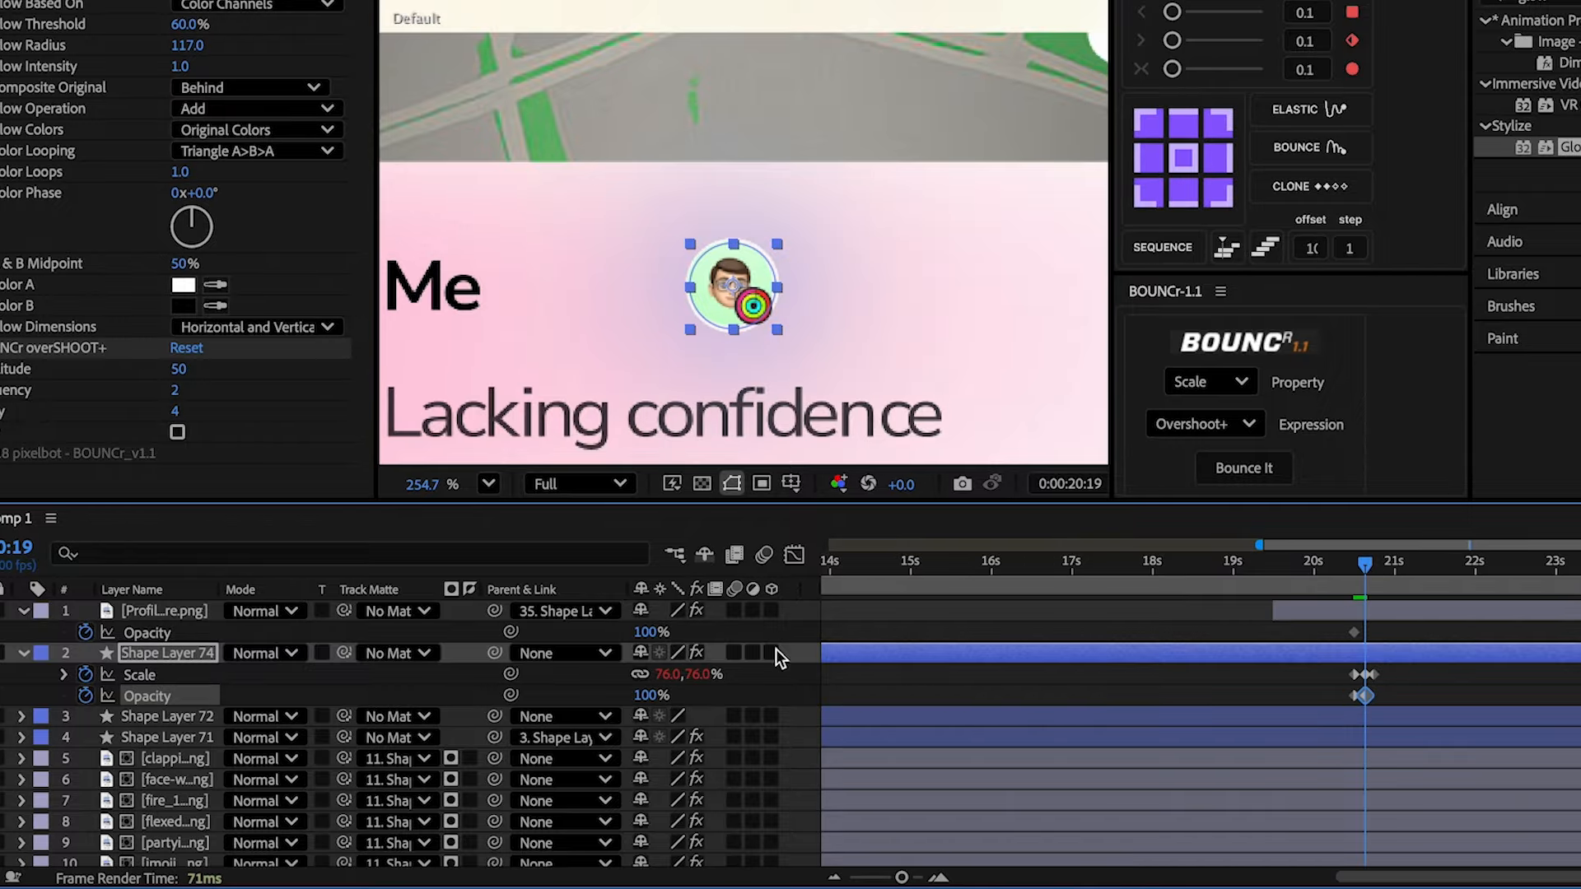
pyautogui.moveTo(650, 634); pyautogui.dragTo(496, 649)
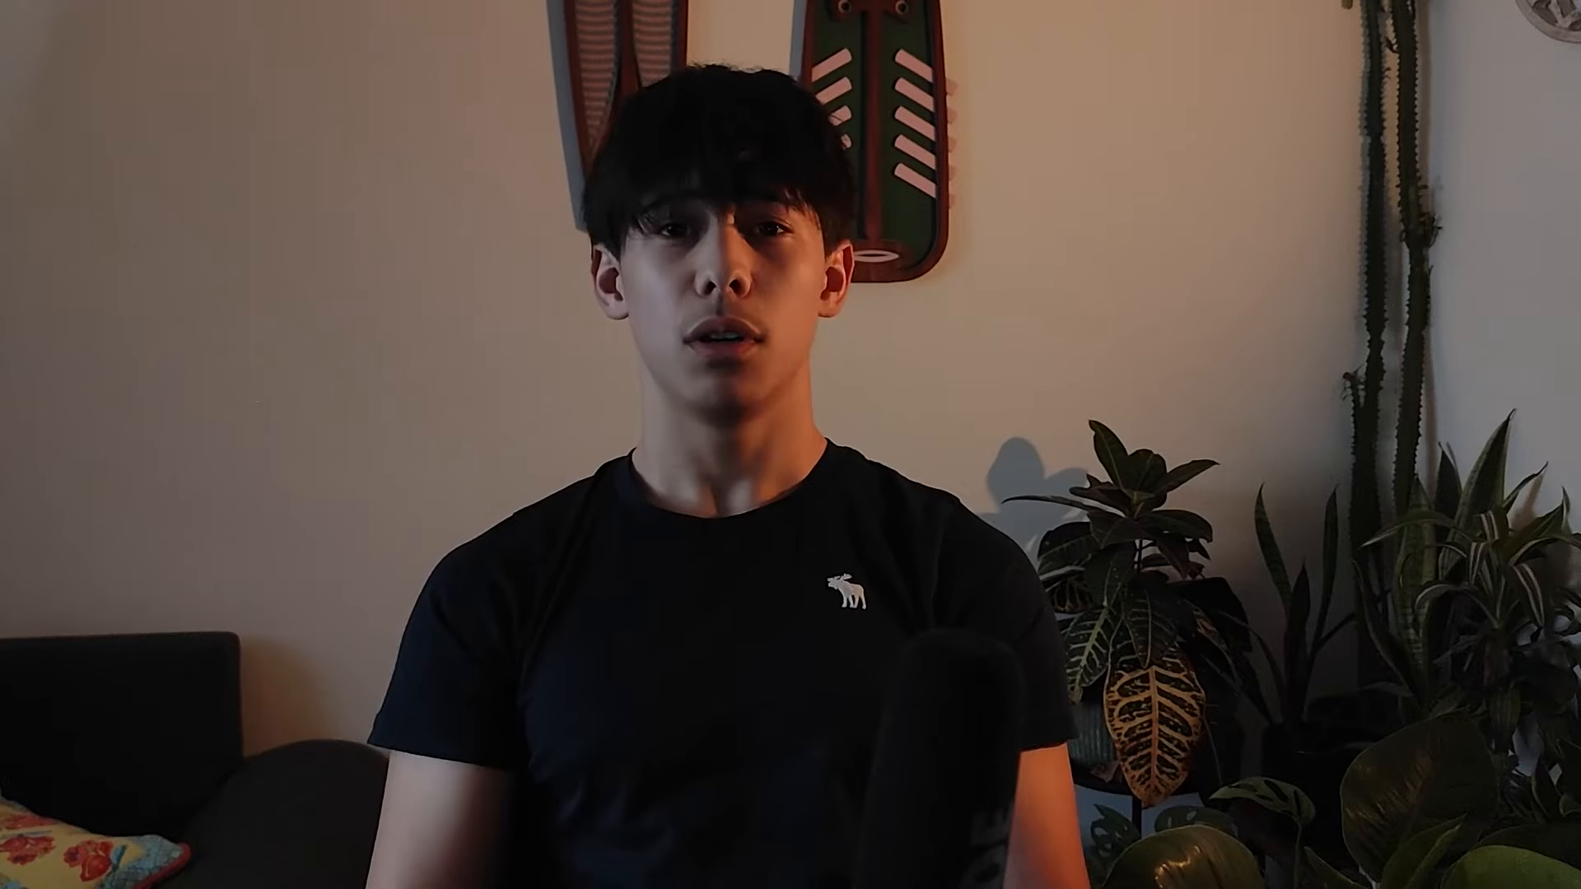
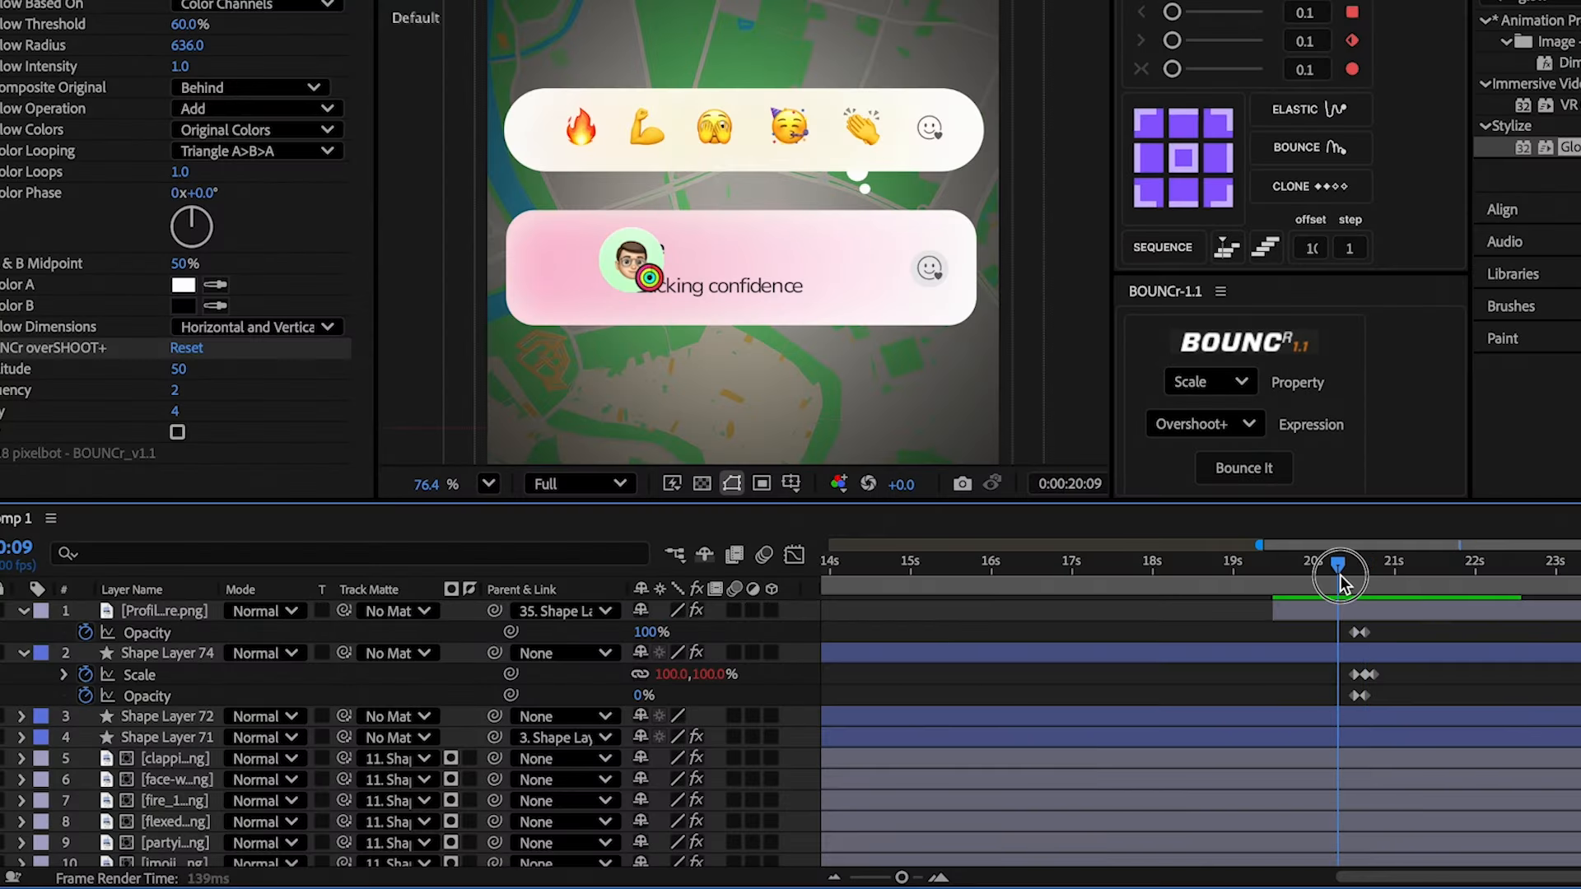
# - Add opacity keyframes at 0:00:20:07 to all layers from Shape Layer 72 down to the last screen recording above the map
pyautogui.moveTo(1340, 575); pyautogui.dragTo(1334, 578)
pyautogui.click(1315, 654)
pyautogui.click(1304, 717)
pyautogui.scroll(-10, 1307, 719)
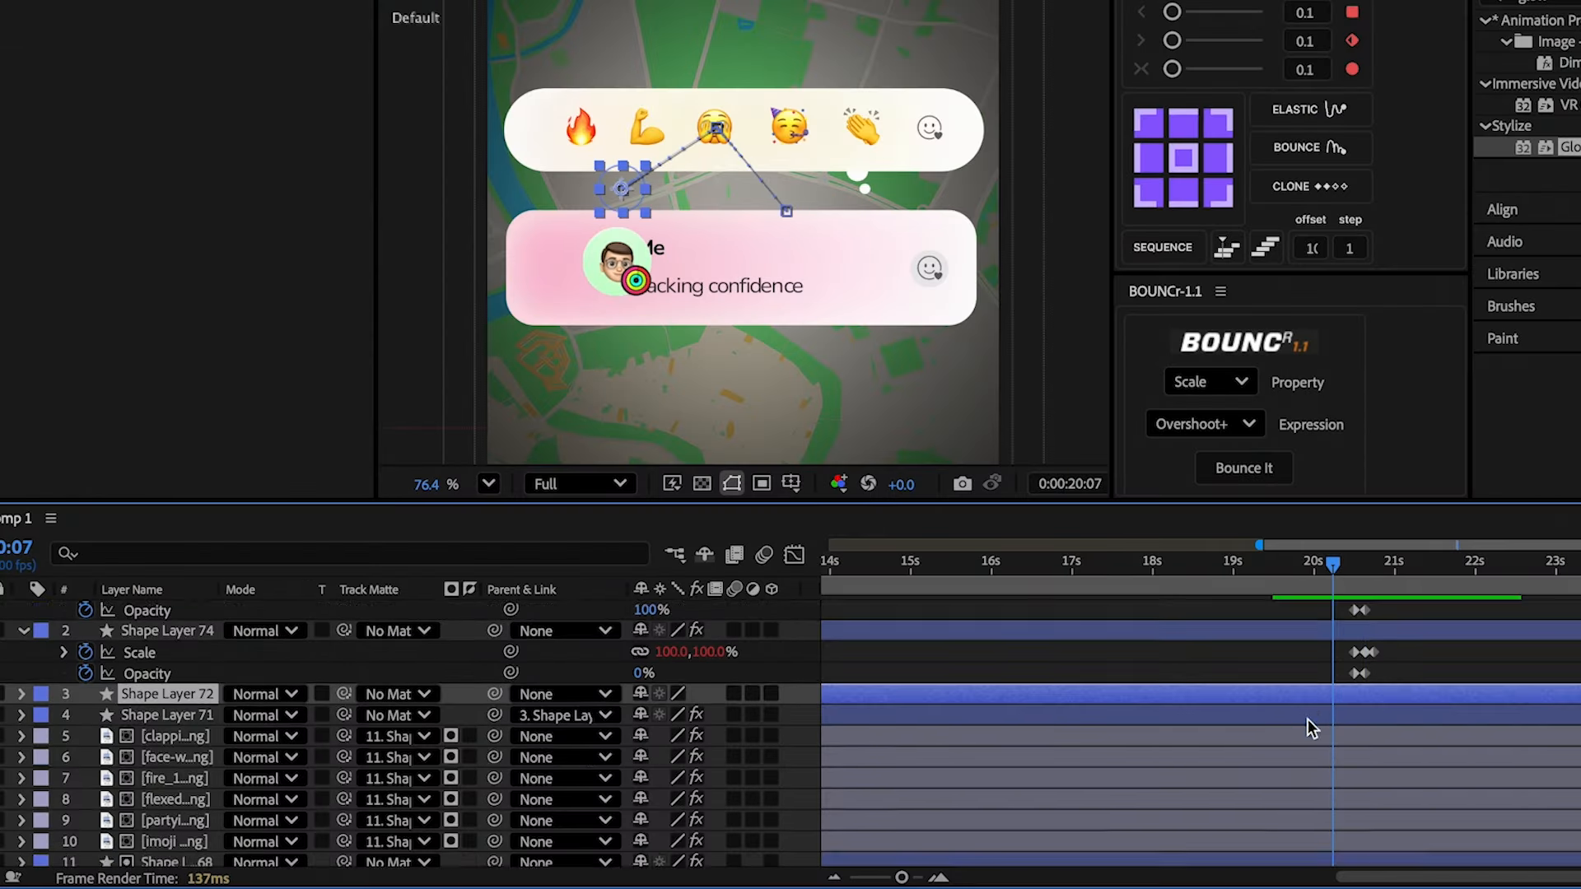
pyautogui.keyDown('shift'); pyautogui.click(1266, 688); pyautogui.keyUp('shift')
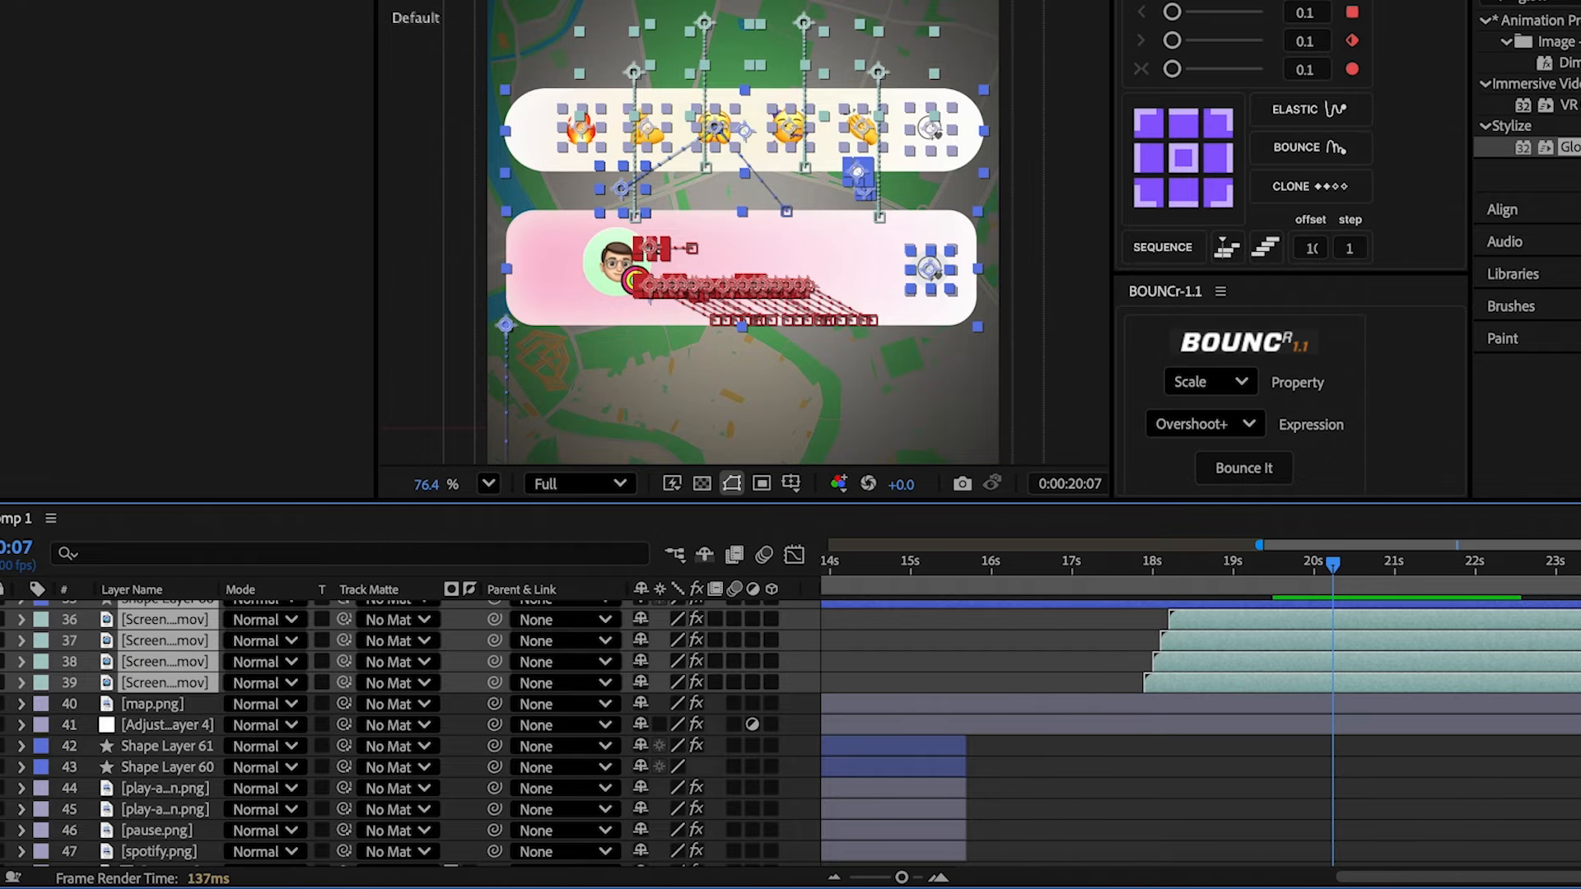
pyautogui.press('t')
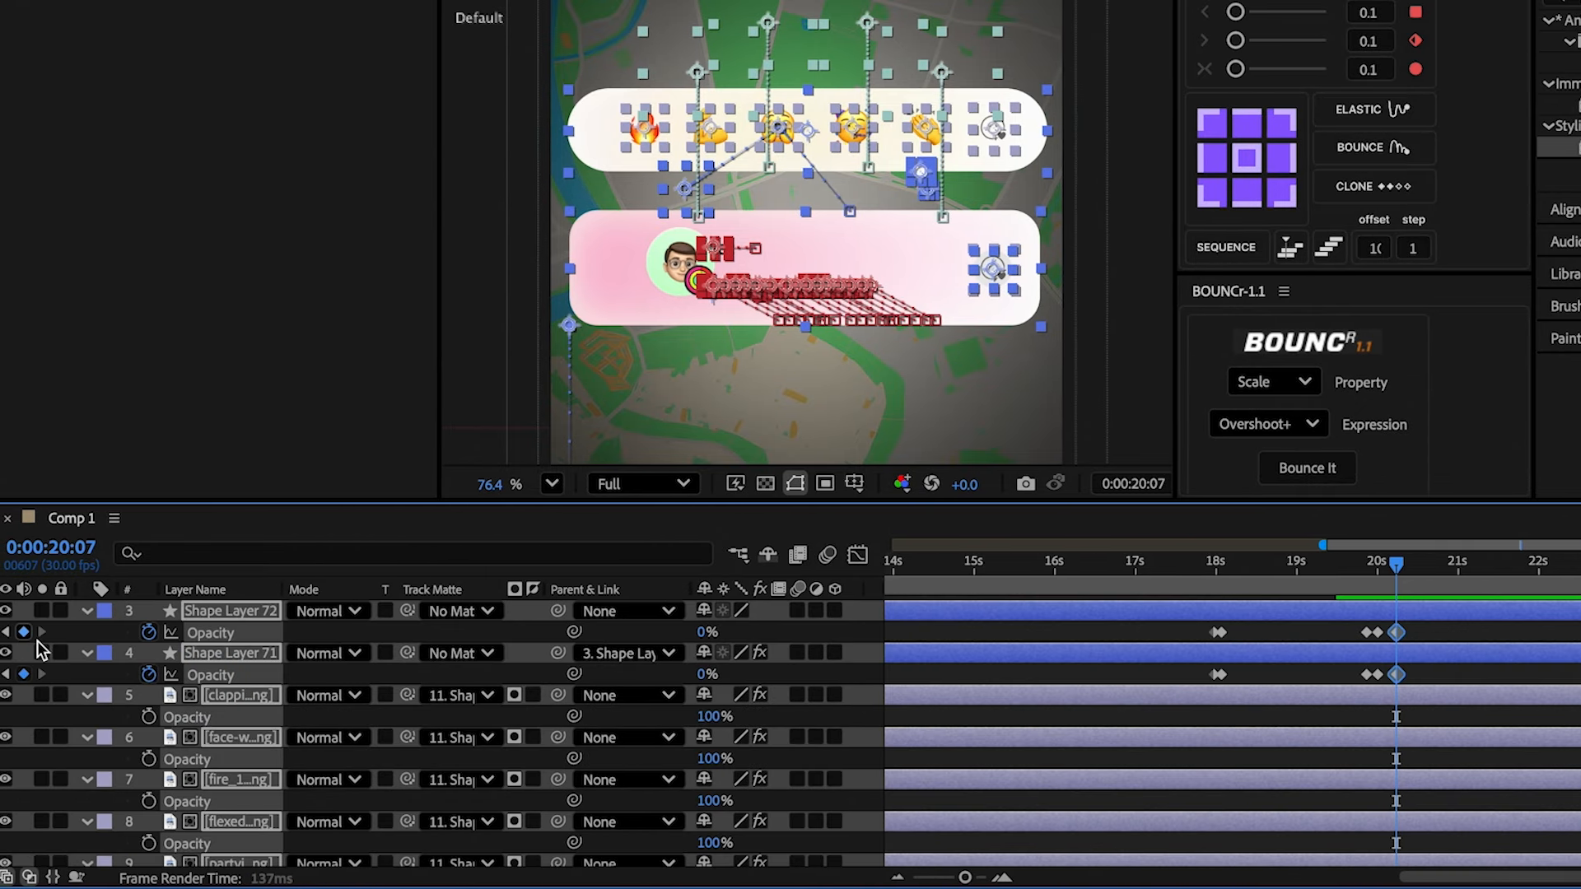
pyautogui.scroll(-3, 191, 713)
pyautogui.click(150, 690)
pyautogui.scroll(-20, 237, 737)
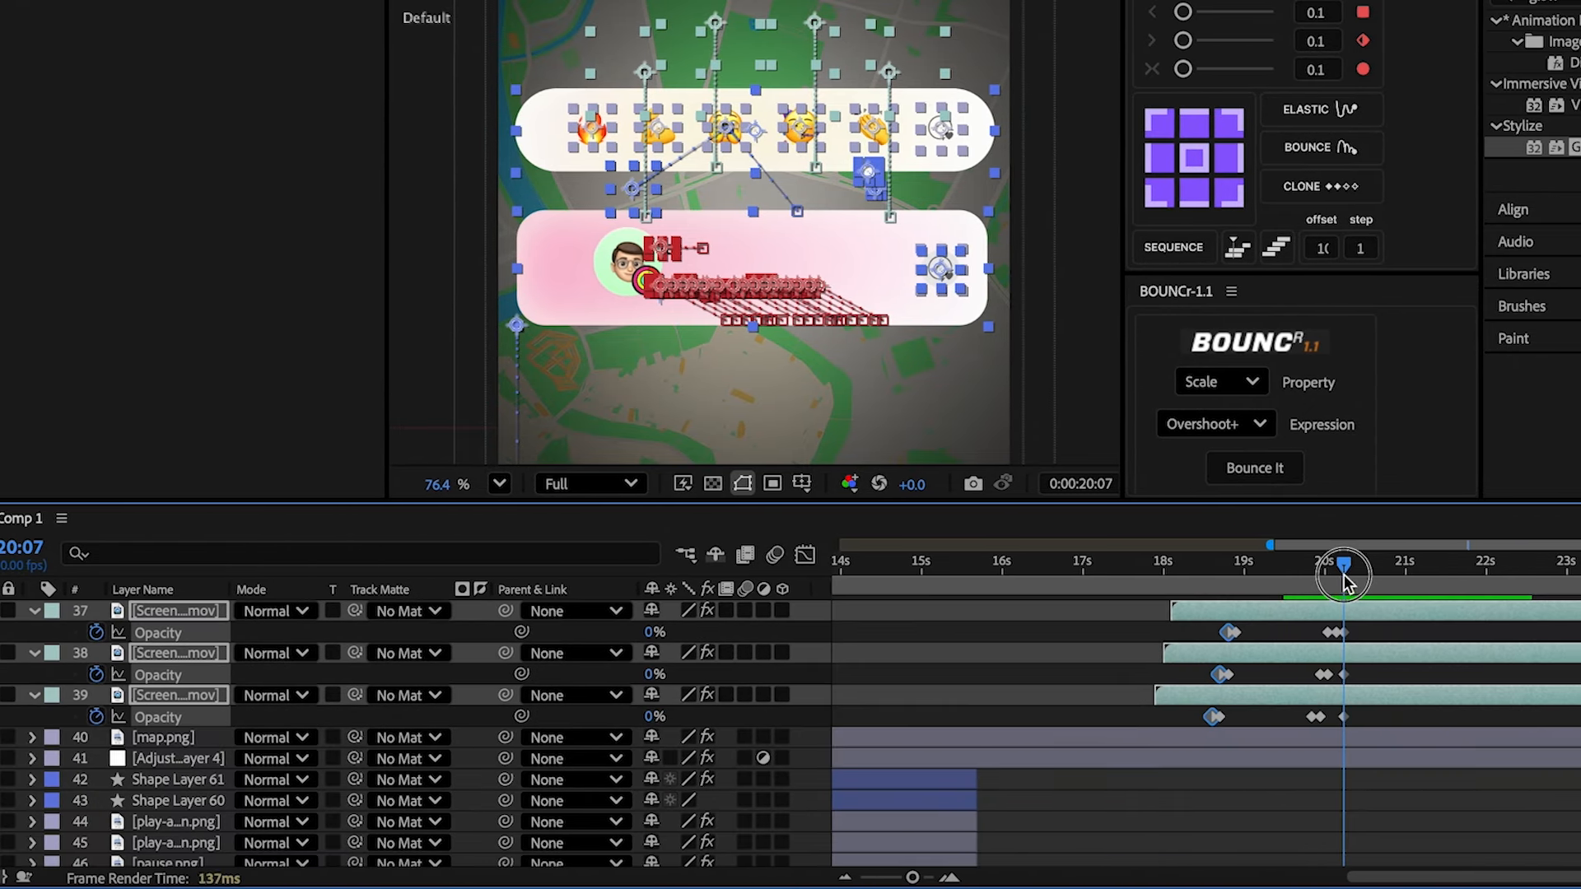
# - Fade the selected card, emoji and screen recording layers to 0% opacity at 0:00:20:10
pyautogui.moveTo(1396, 566); pyautogui.dragTo(1405, 567)
pyautogui.scroll(3, 647, 642)
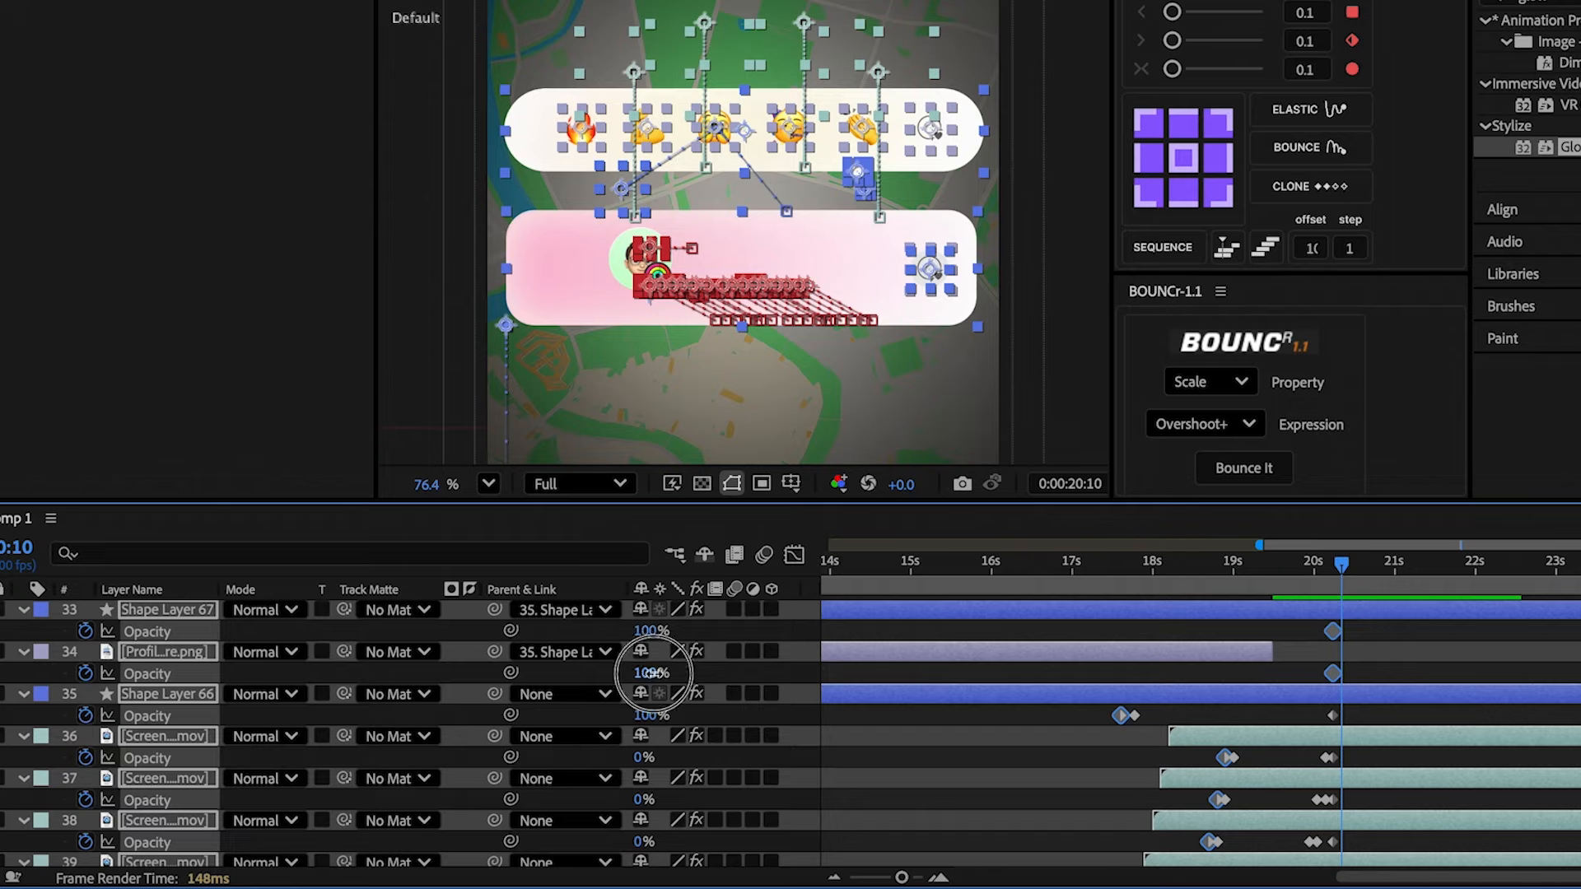
pyautogui.scroll(-5, 387, 725)
# - Add a 100% opacity keyframe to the map layer at 0:00:20:10 and go to the preceding keyframe
pyautogui.click(1320, 667)
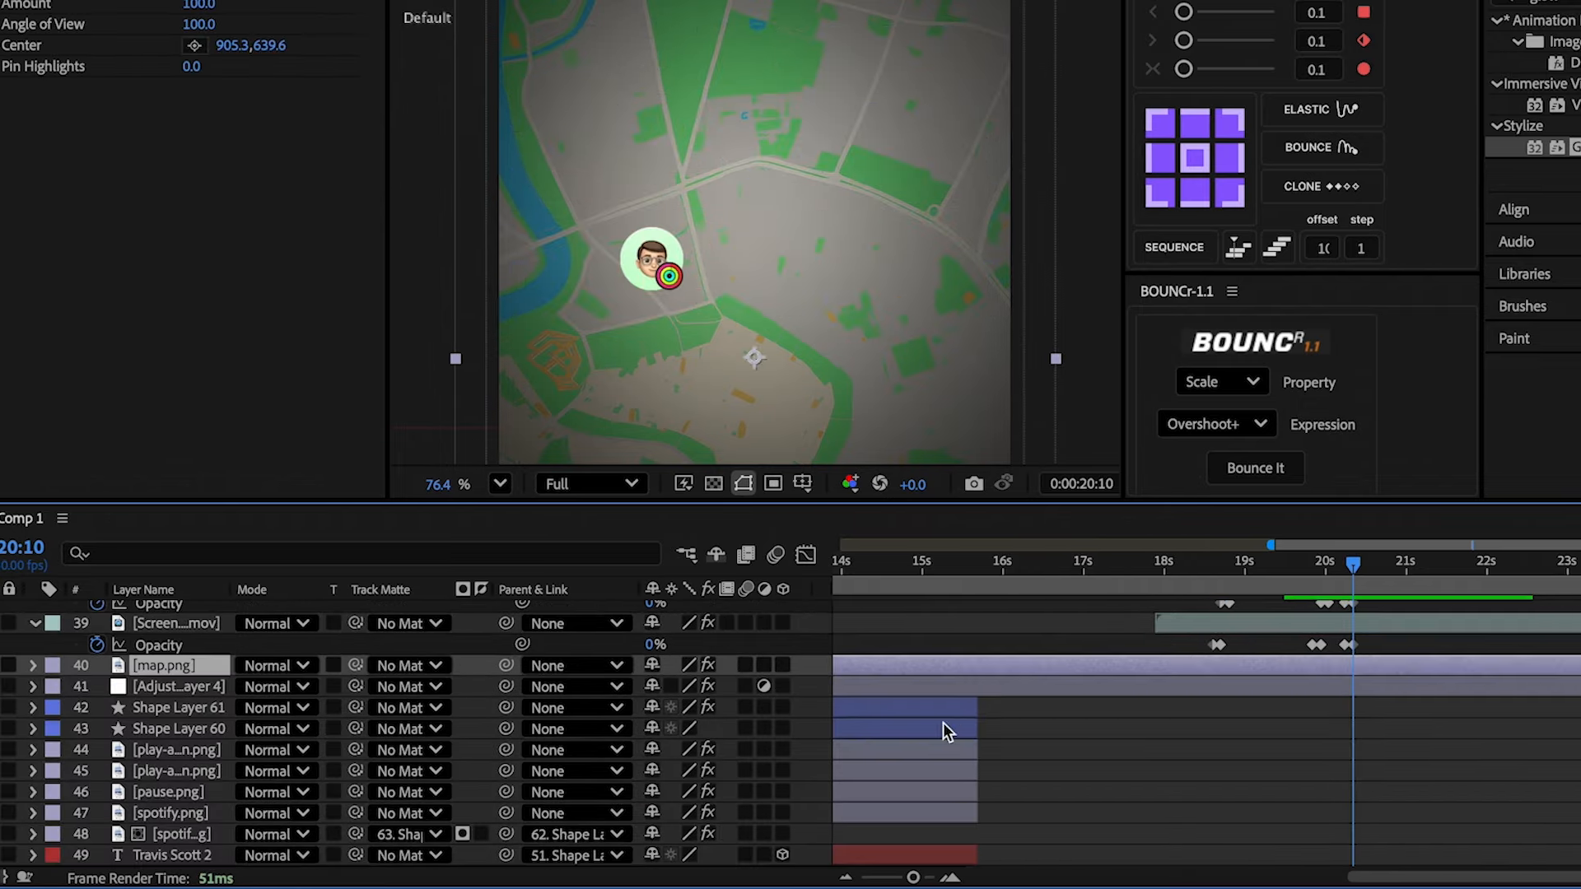
pyautogui.press('t')
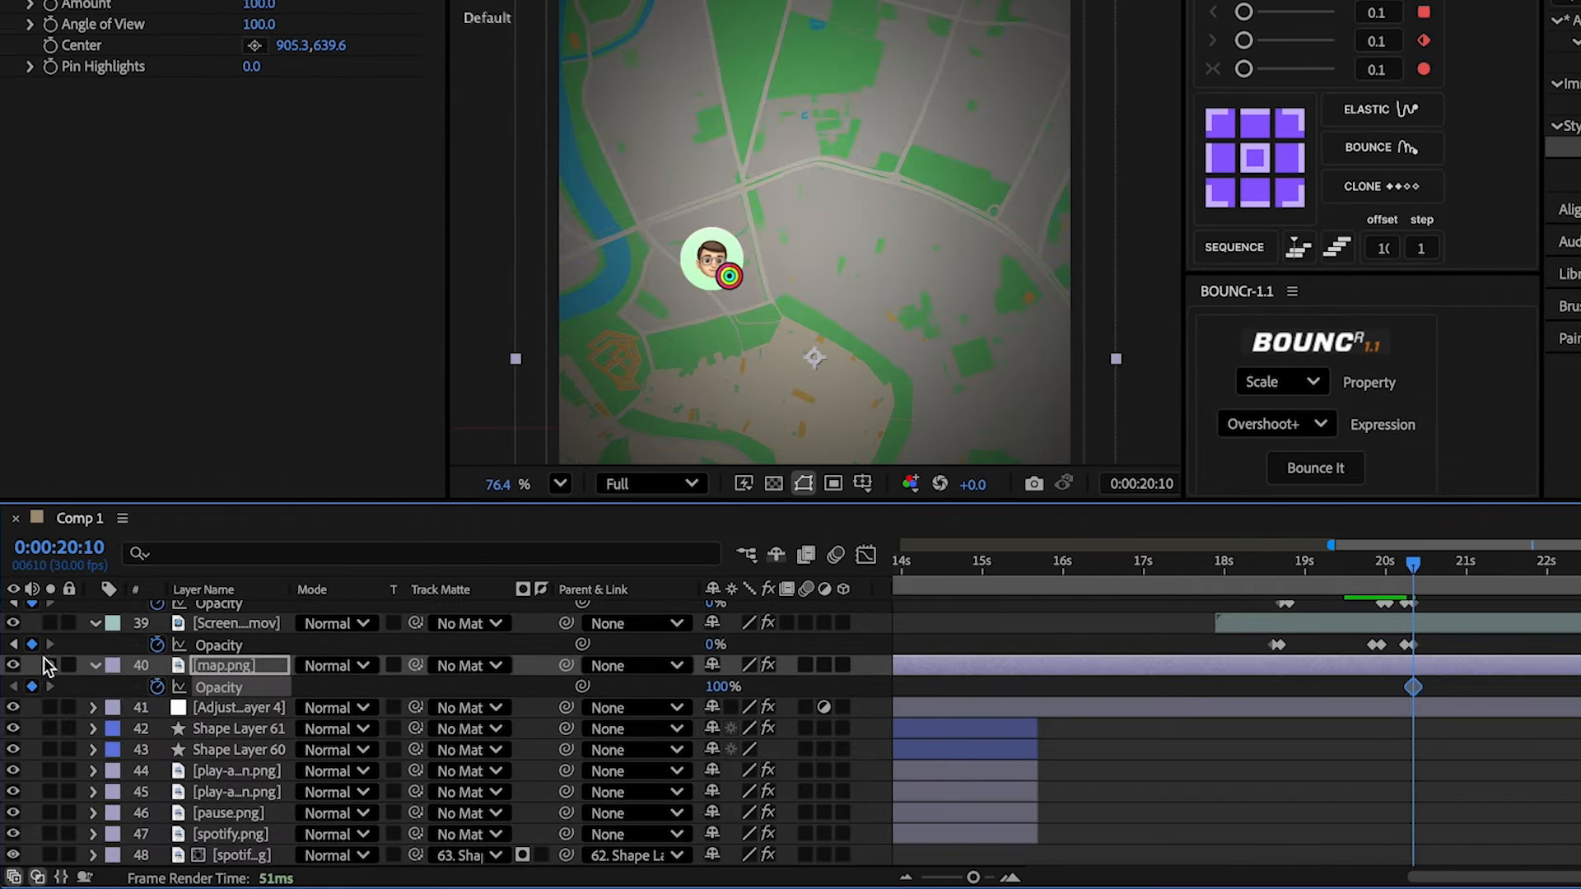
pyautogui.click(14, 645)
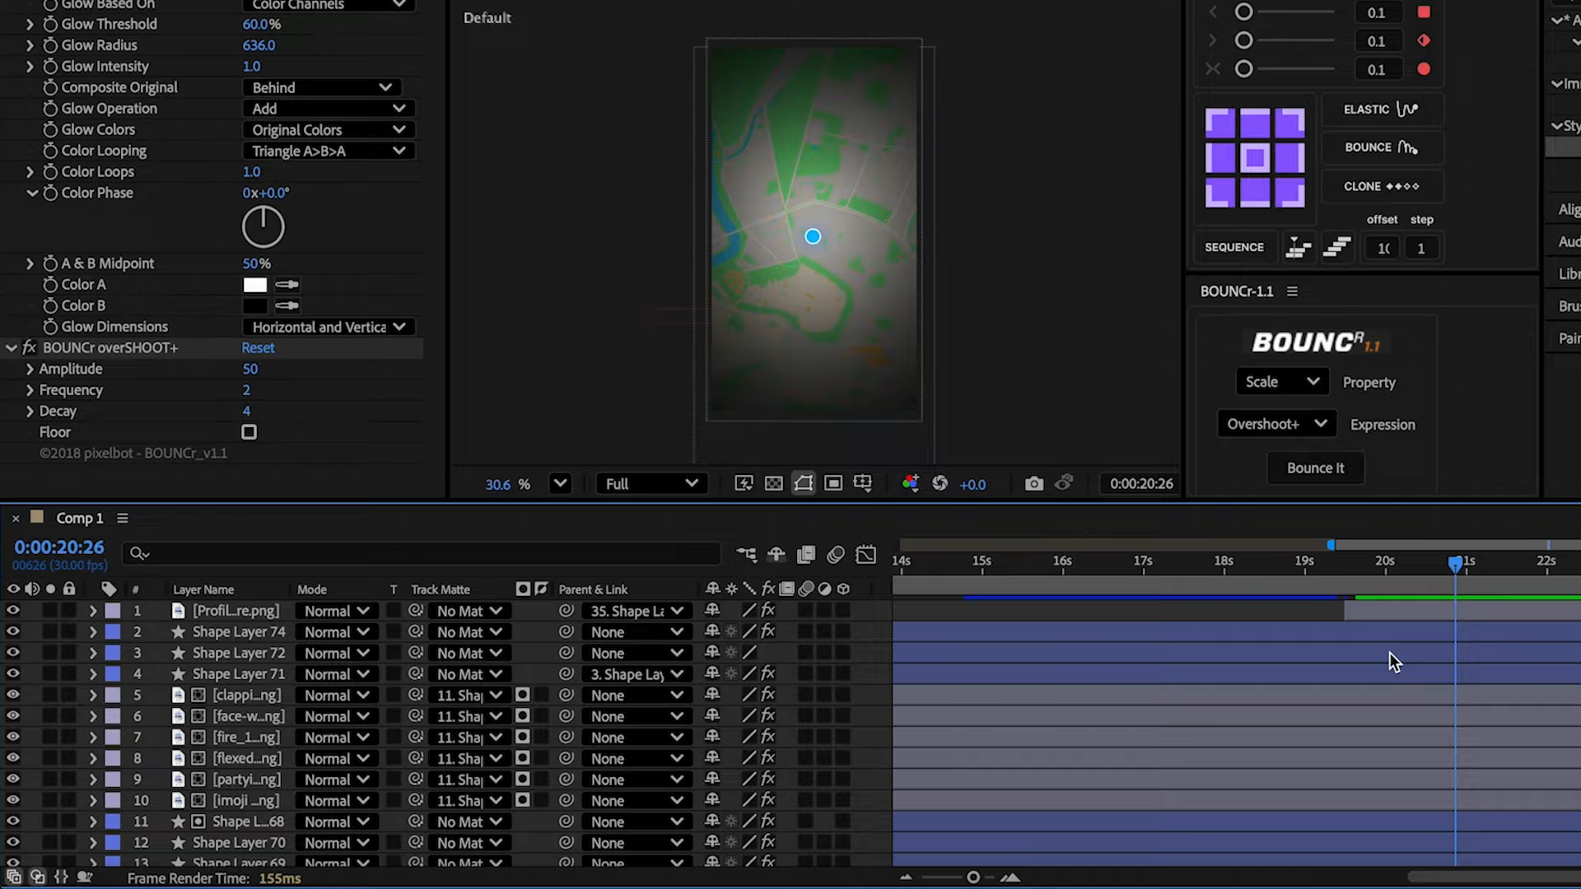
# - Apply the Tint effect to the profile picture layer, working at 0:00:19:15
pyautogui.click(1392, 577)
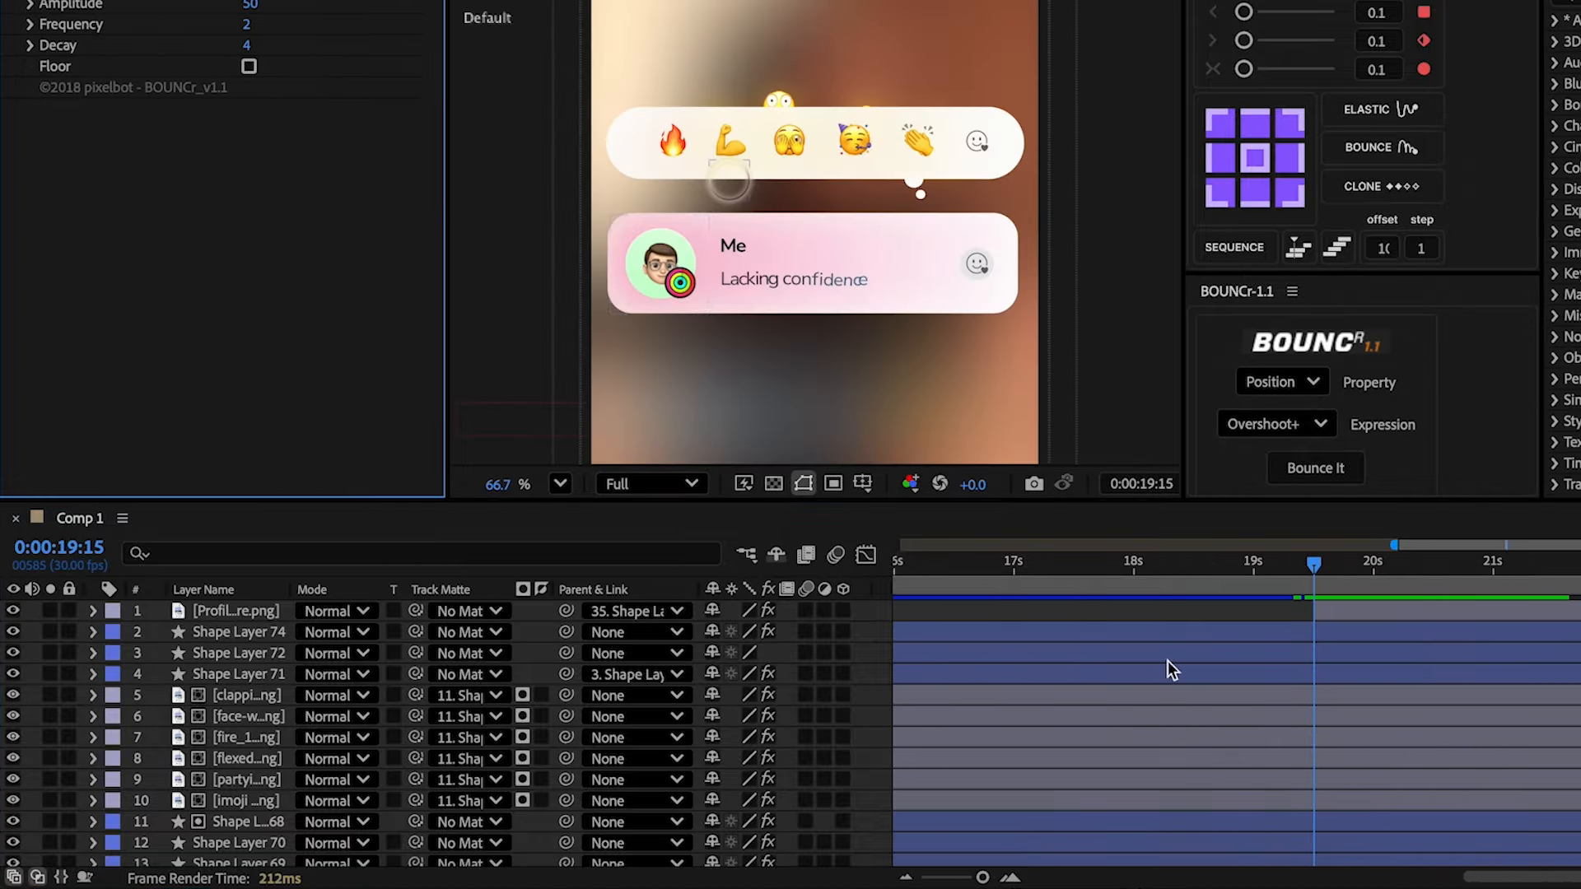
pyautogui.click(1332, 611)
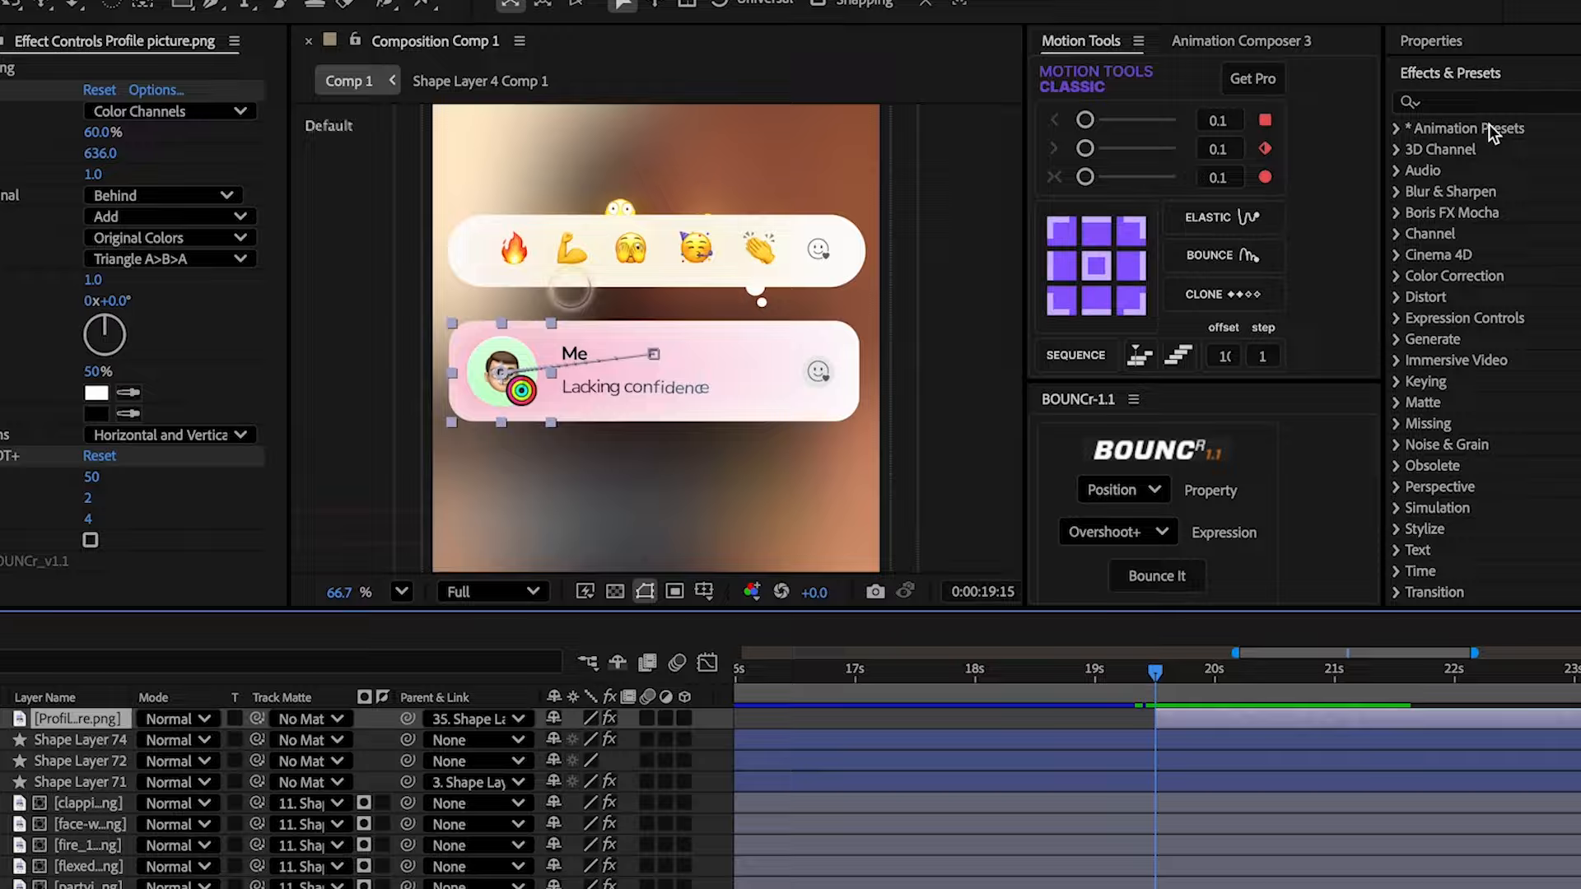
pyautogui.click(1489, 125)
pyautogui.write('tint')
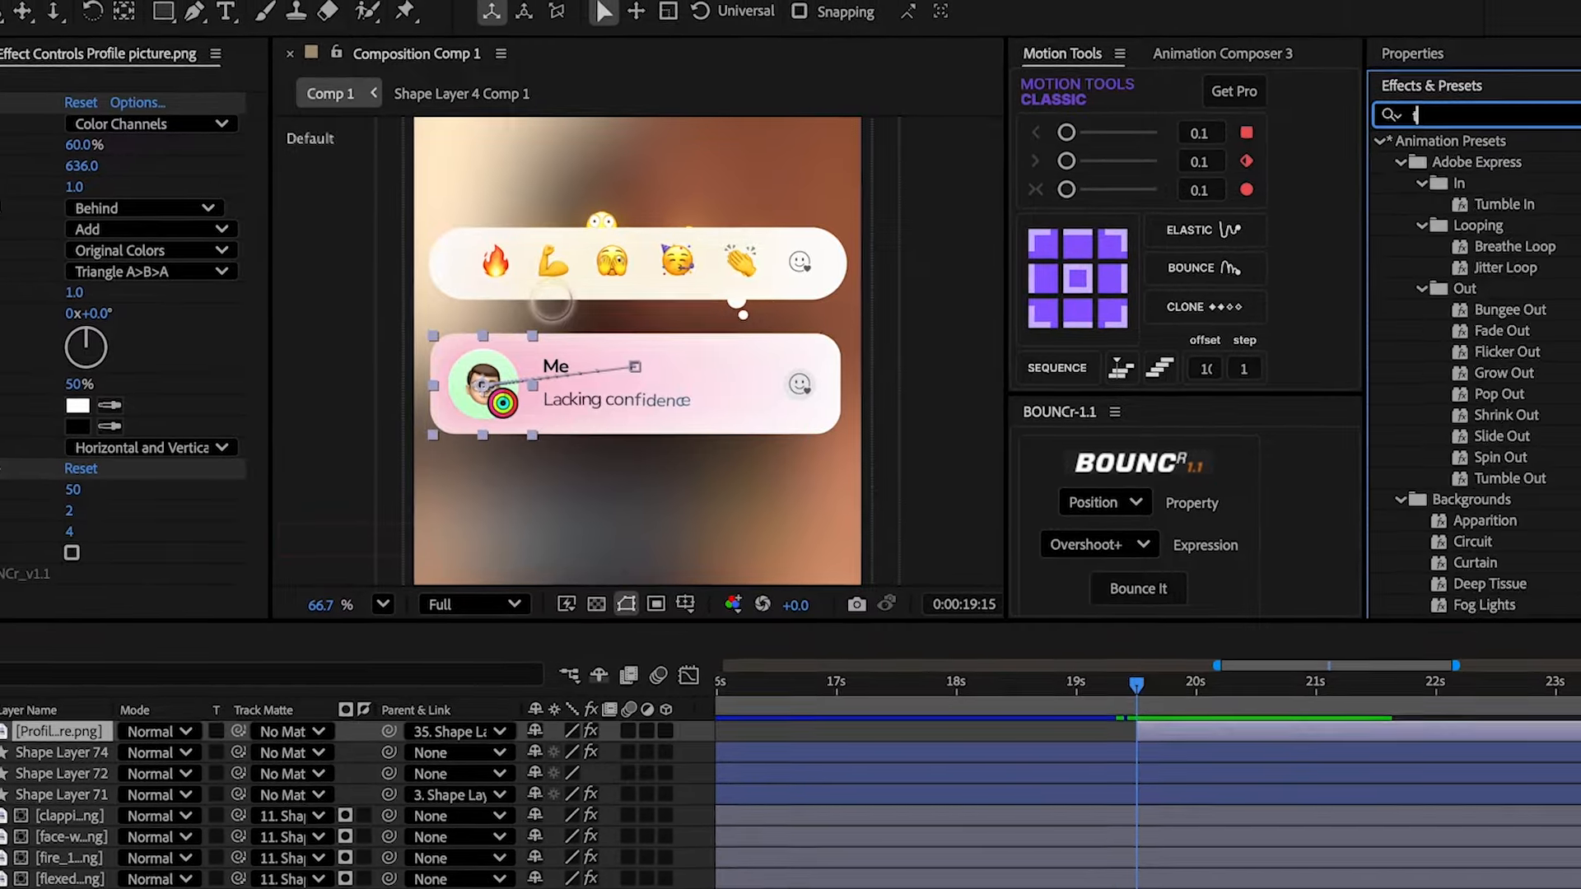
pyautogui.doubleClick(1458, 230)
# - Set both Tint mapping colours, black and white, to the same mint green
pyautogui.click(120, 514)
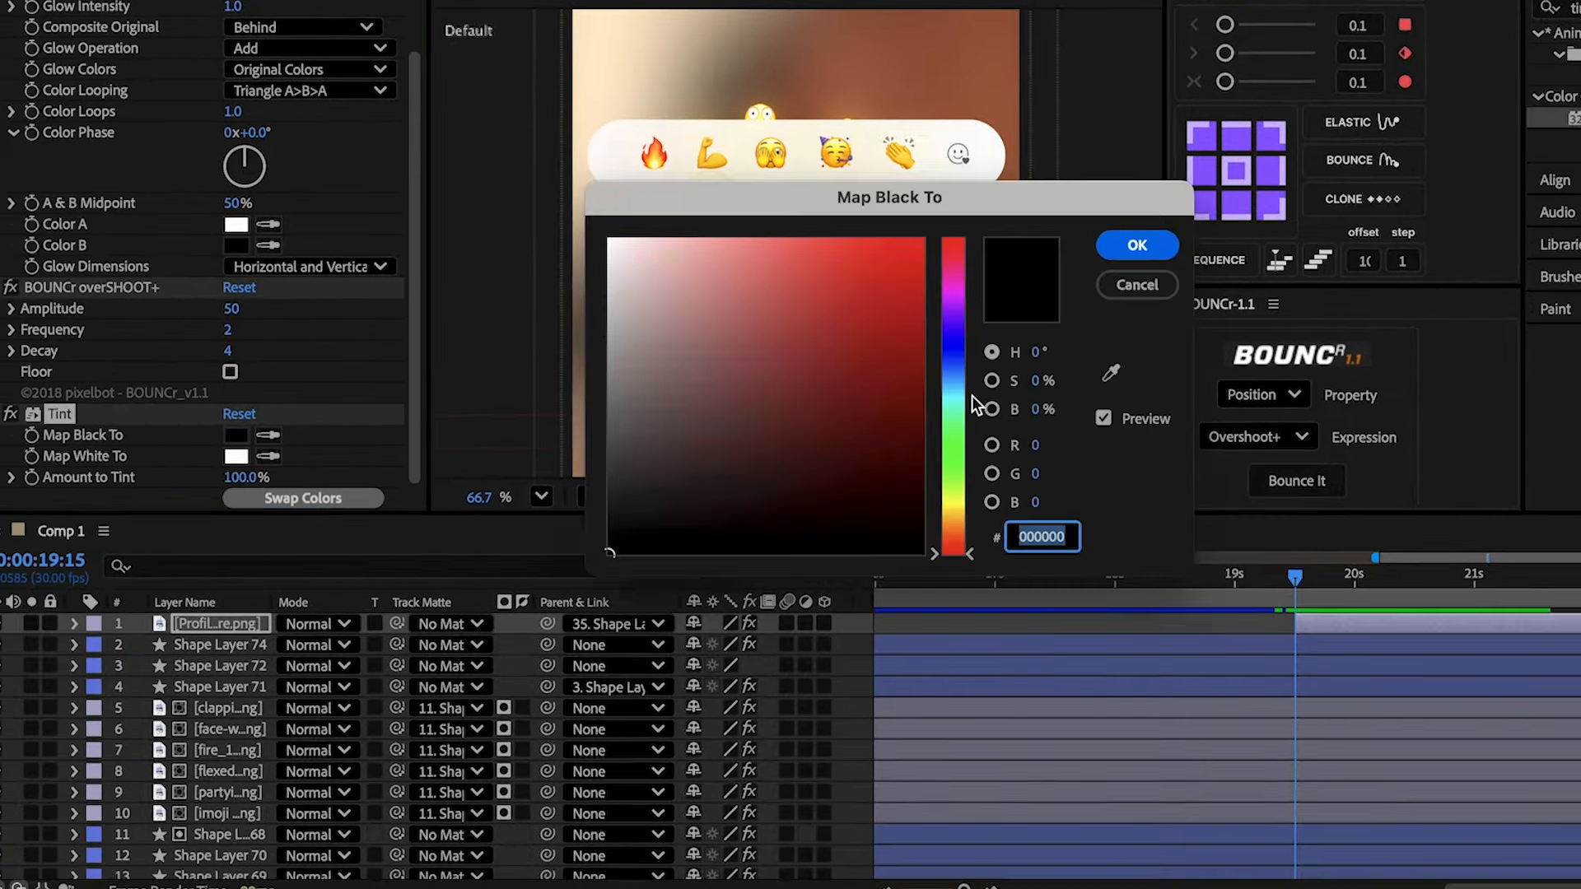
pyautogui.moveTo(974, 395); pyautogui.dragTo(985, 397)
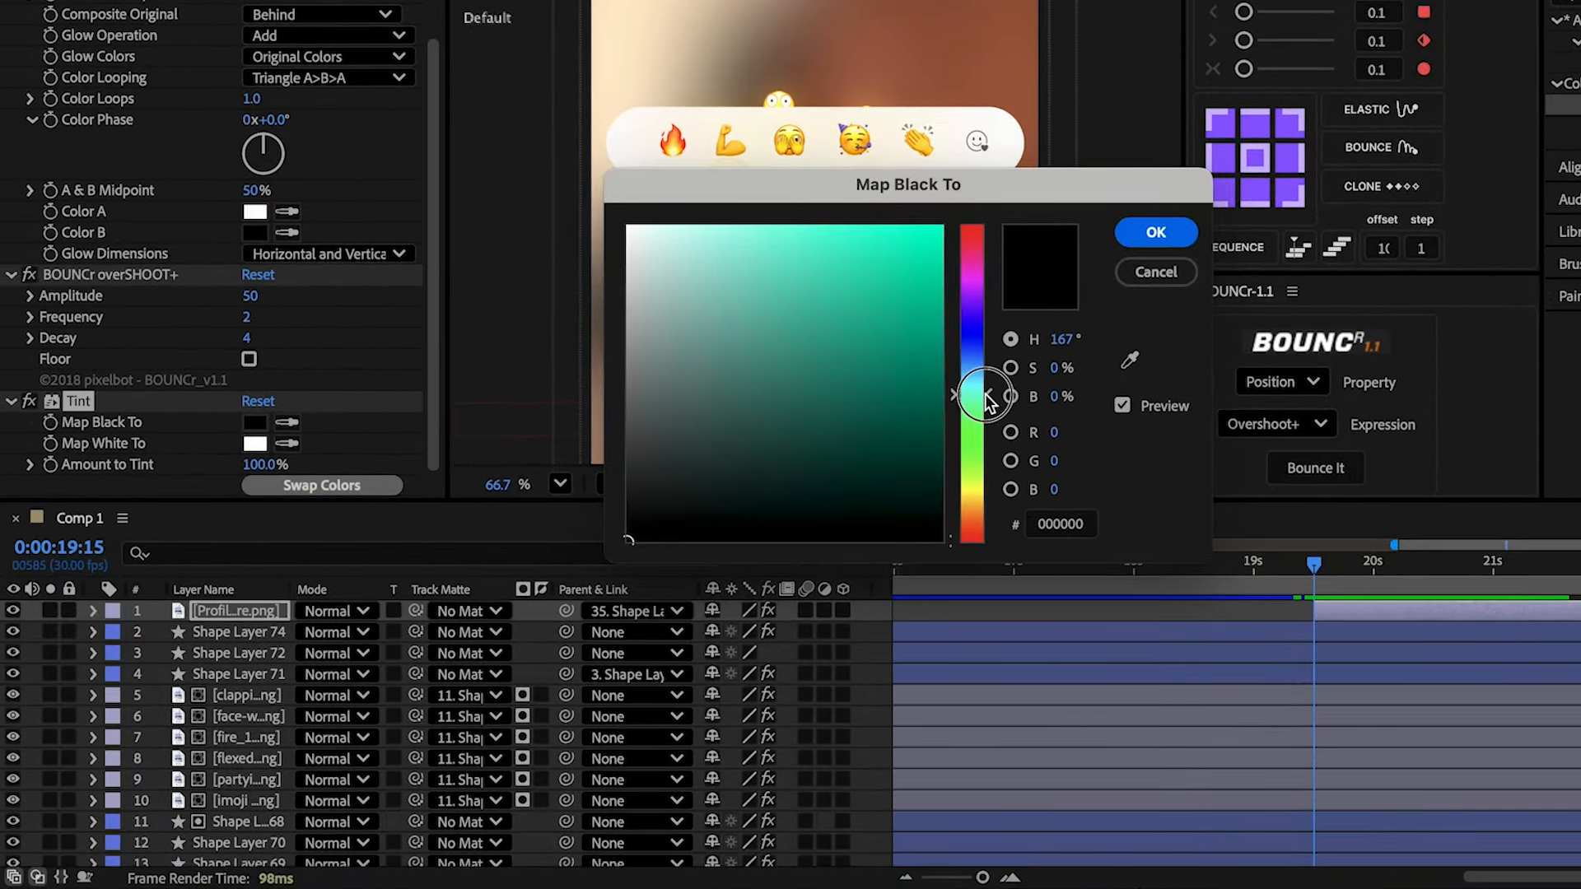
pyautogui.click(1155, 235)
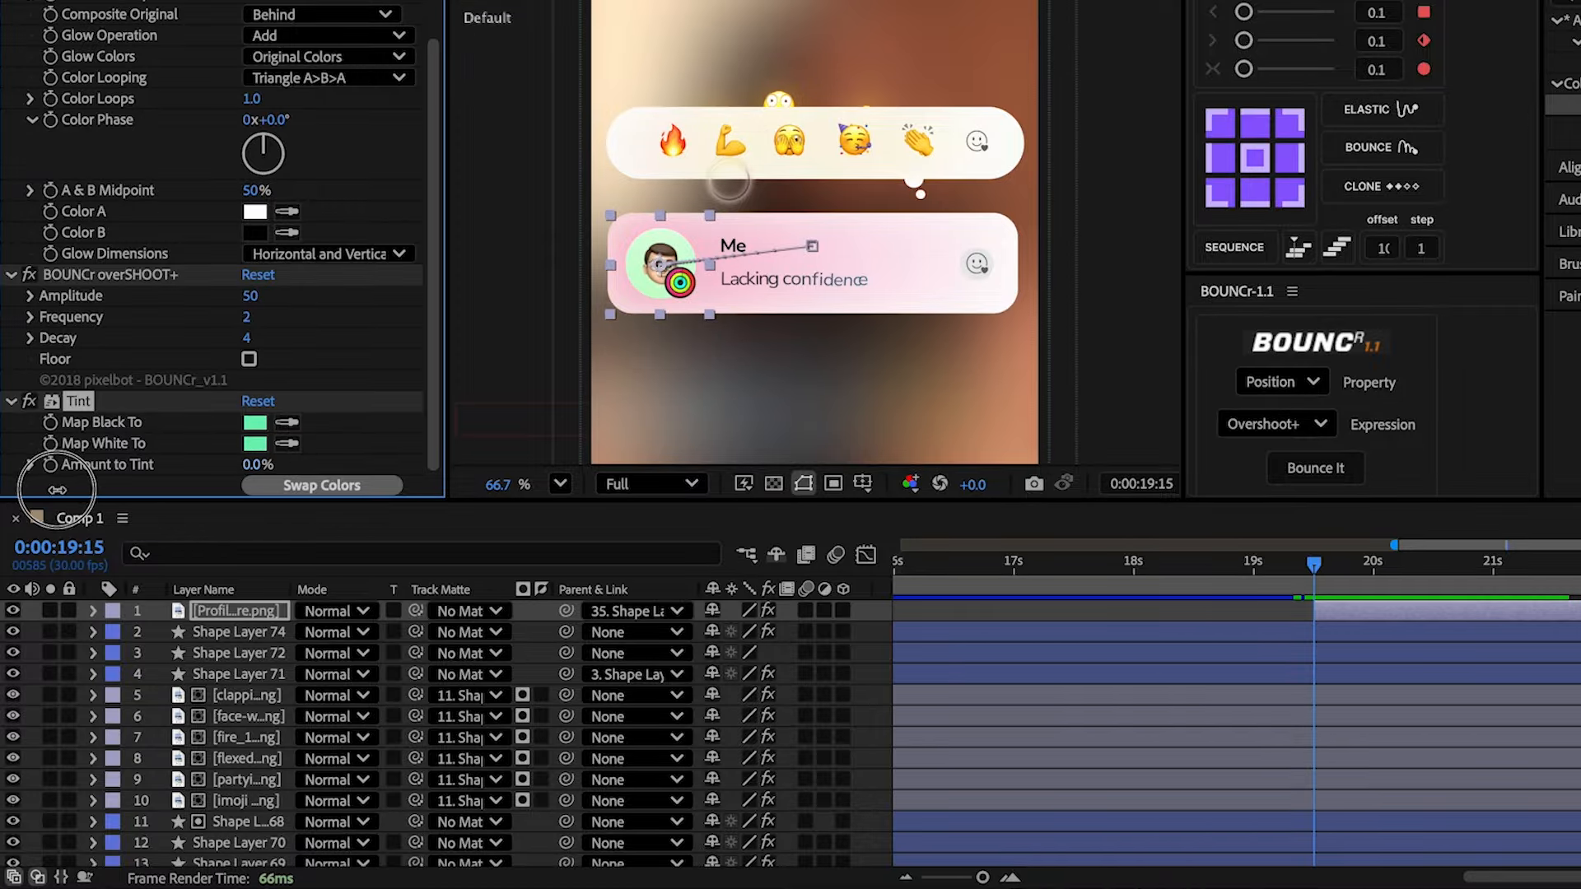
# - Keyframe the profile picture's Amount to Tint from 0% at 0:00:19:15 to 100% at 0:00:20:15
pyautogui.press('u')
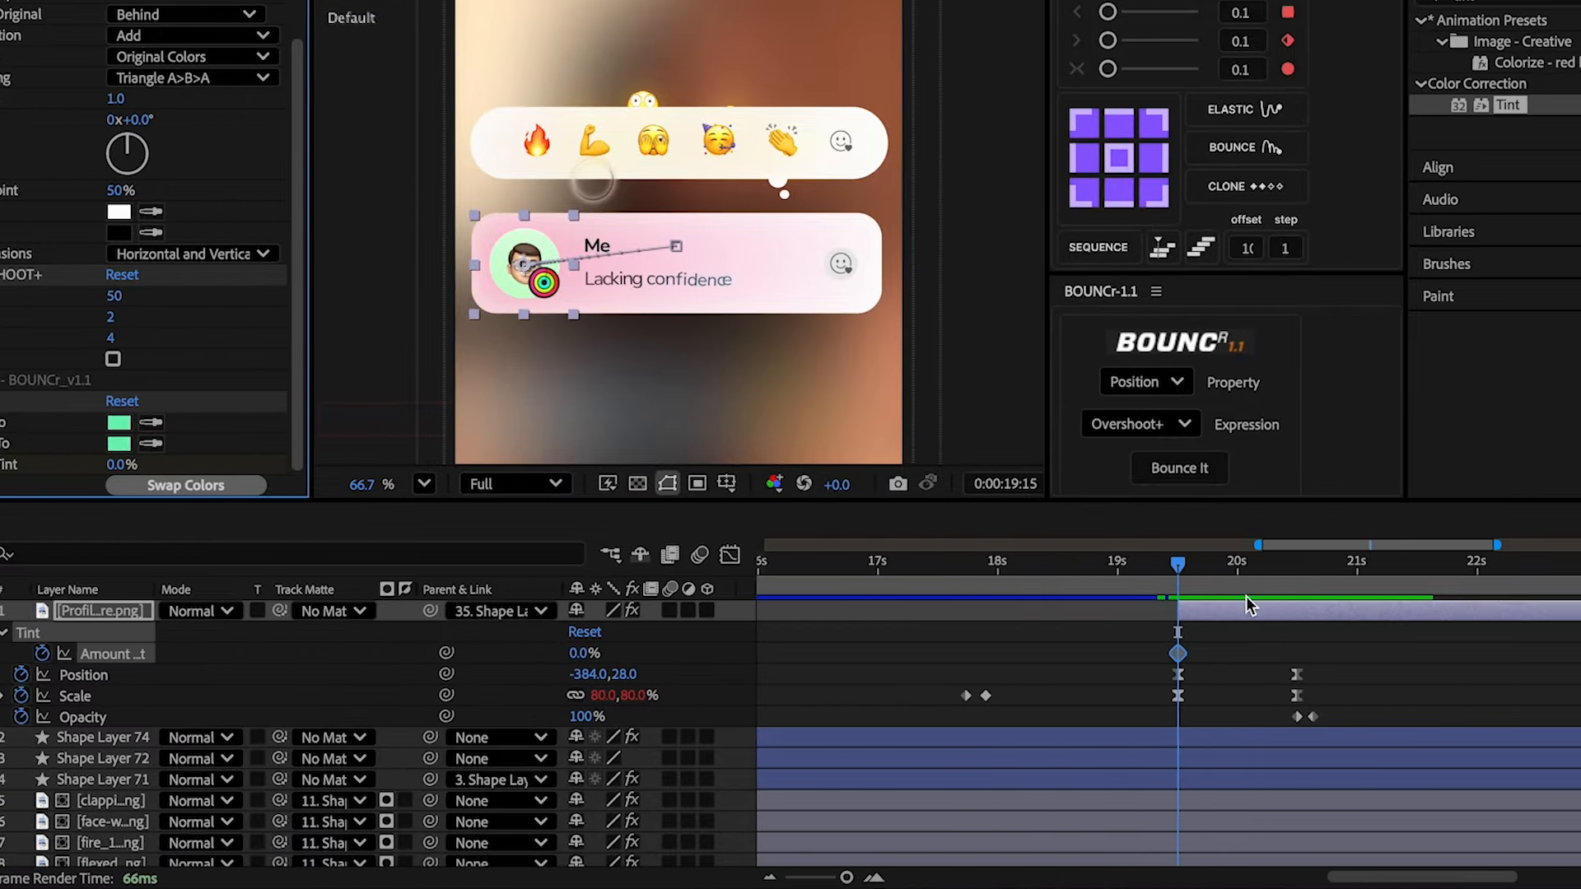
pyautogui.moveTo(1388, 582); pyautogui.dragTo(1432, 582)
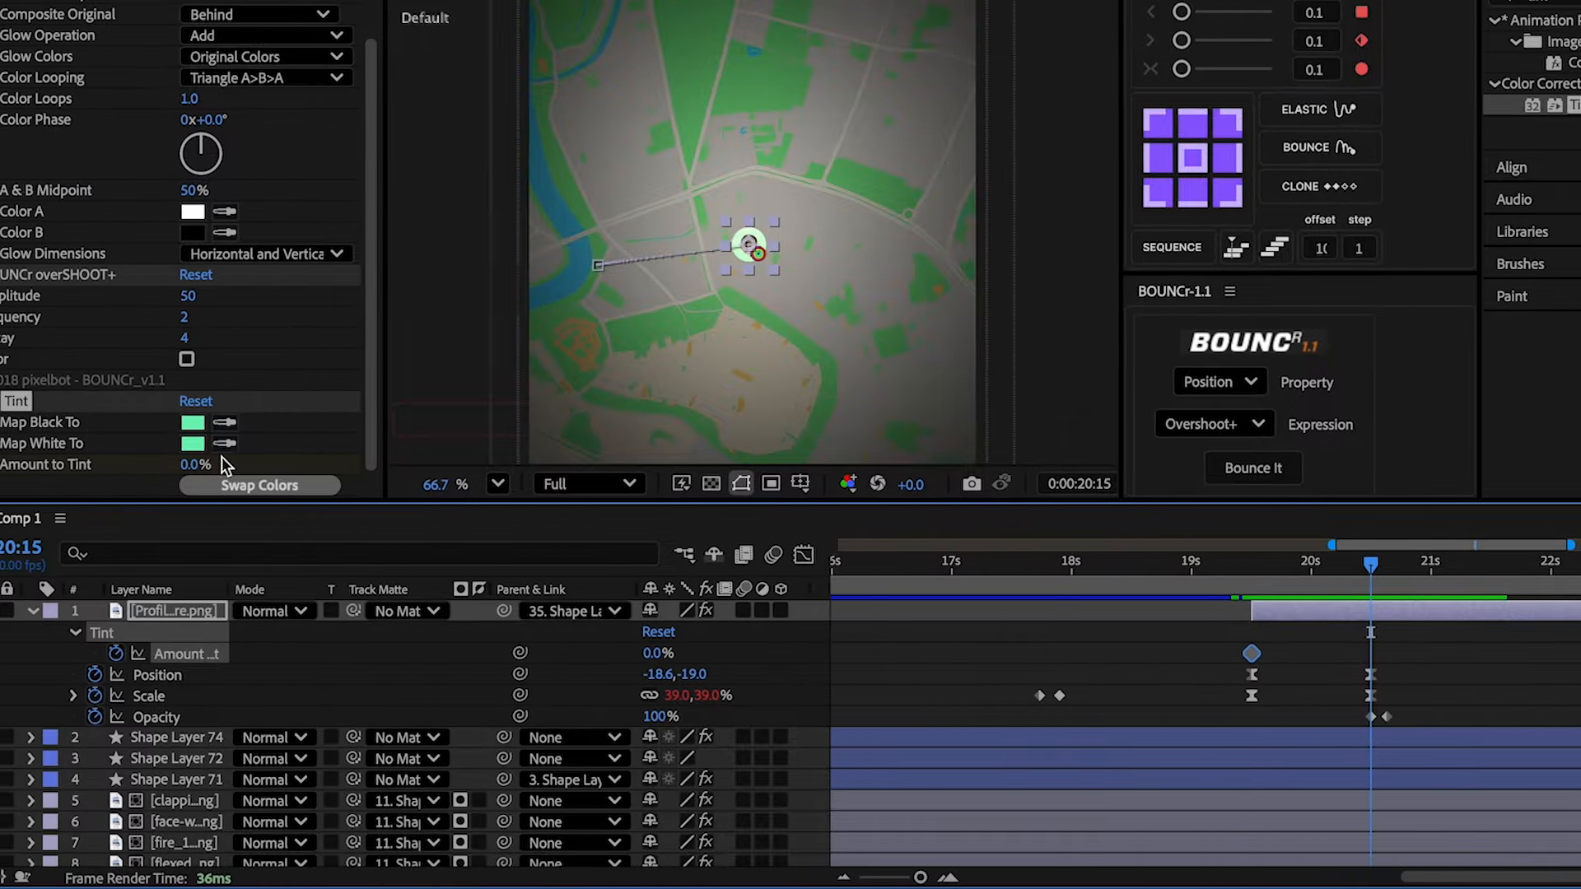
pyautogui.moveTo(45, 465); pyautogui.dragTo(695, 490)
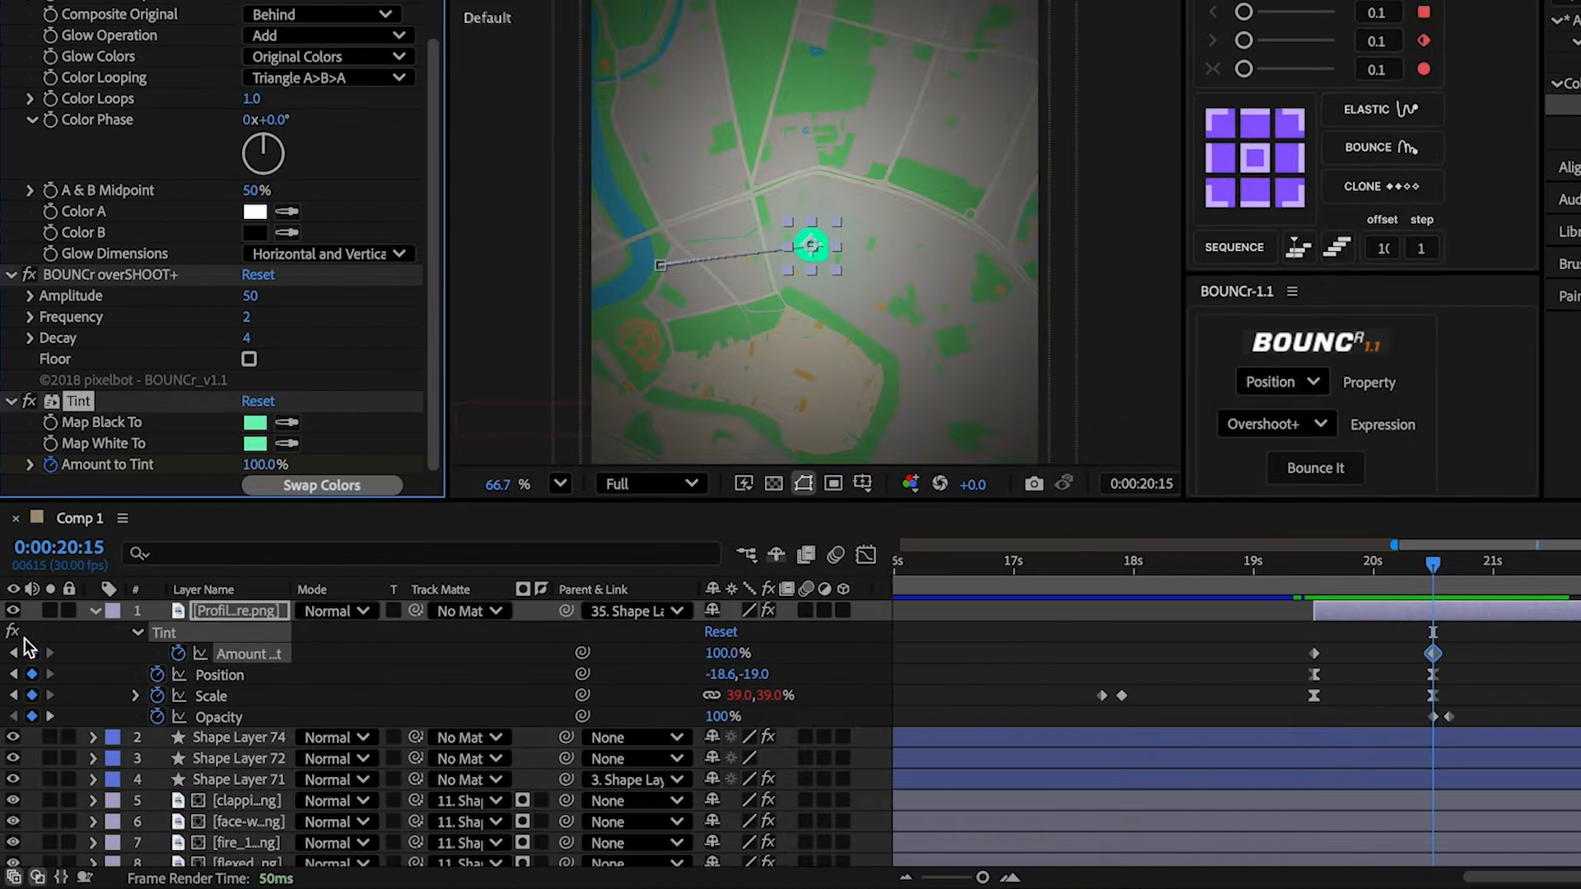
# - Start keyframes for the profile picture's Glow Threshold and Glow Radius at 0:00:19:15
pyautogui.click(14, 653)
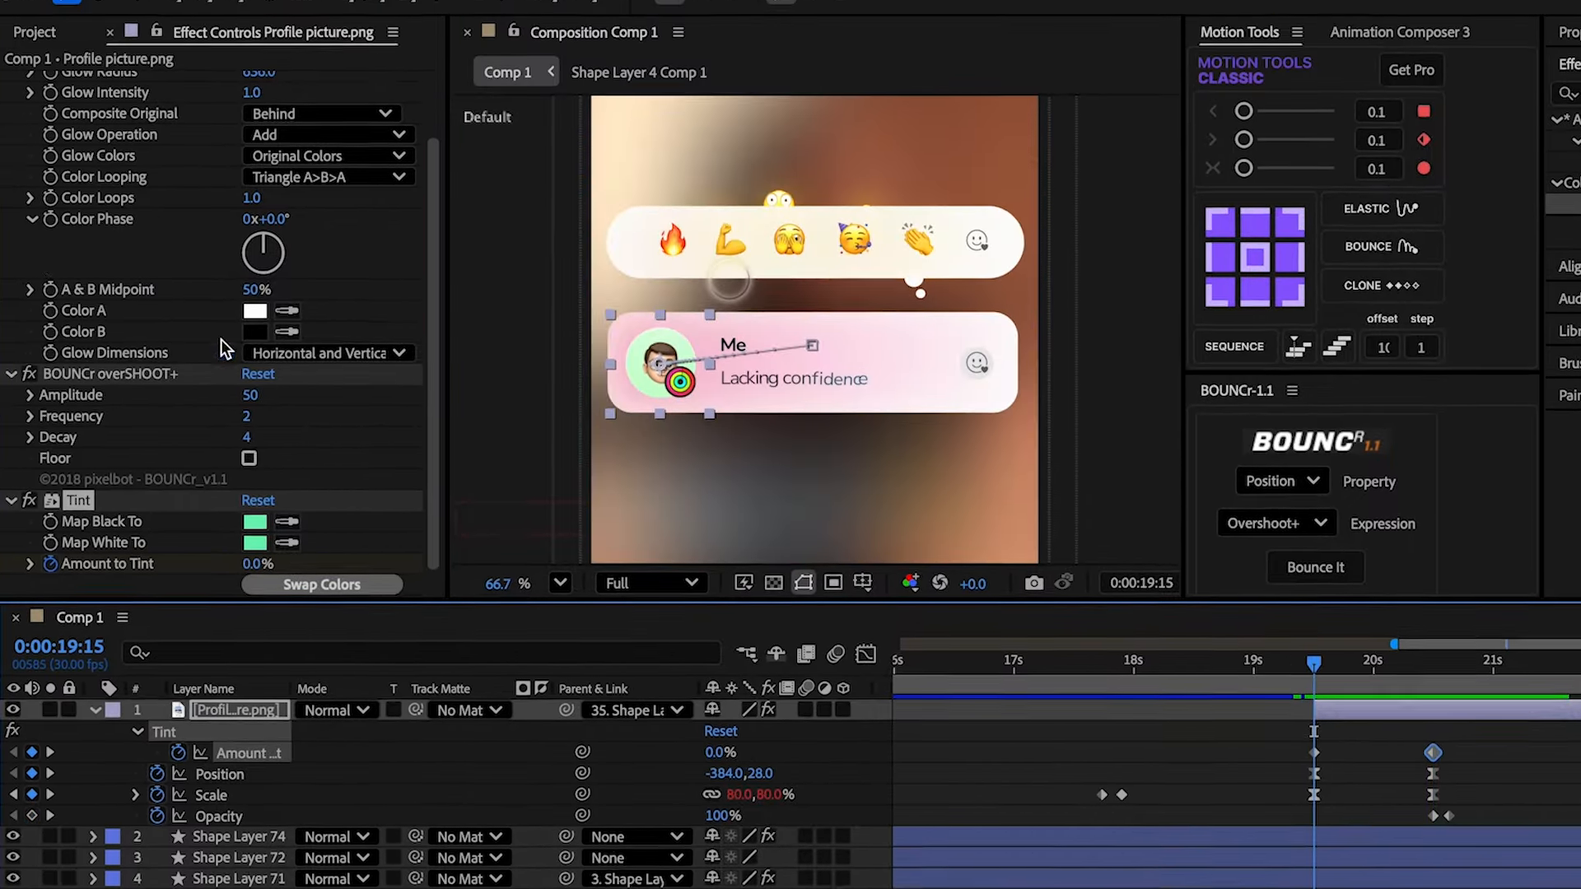
pyautogui.scroll(2, 58, 33)
pyautogui.click(55, 150)
pyautogui.click(55, 171)
# - At 0:00:20:15, set the Glow Threshold to 0% and the Glow Radius to 173
pyautogui.click(50, 799)
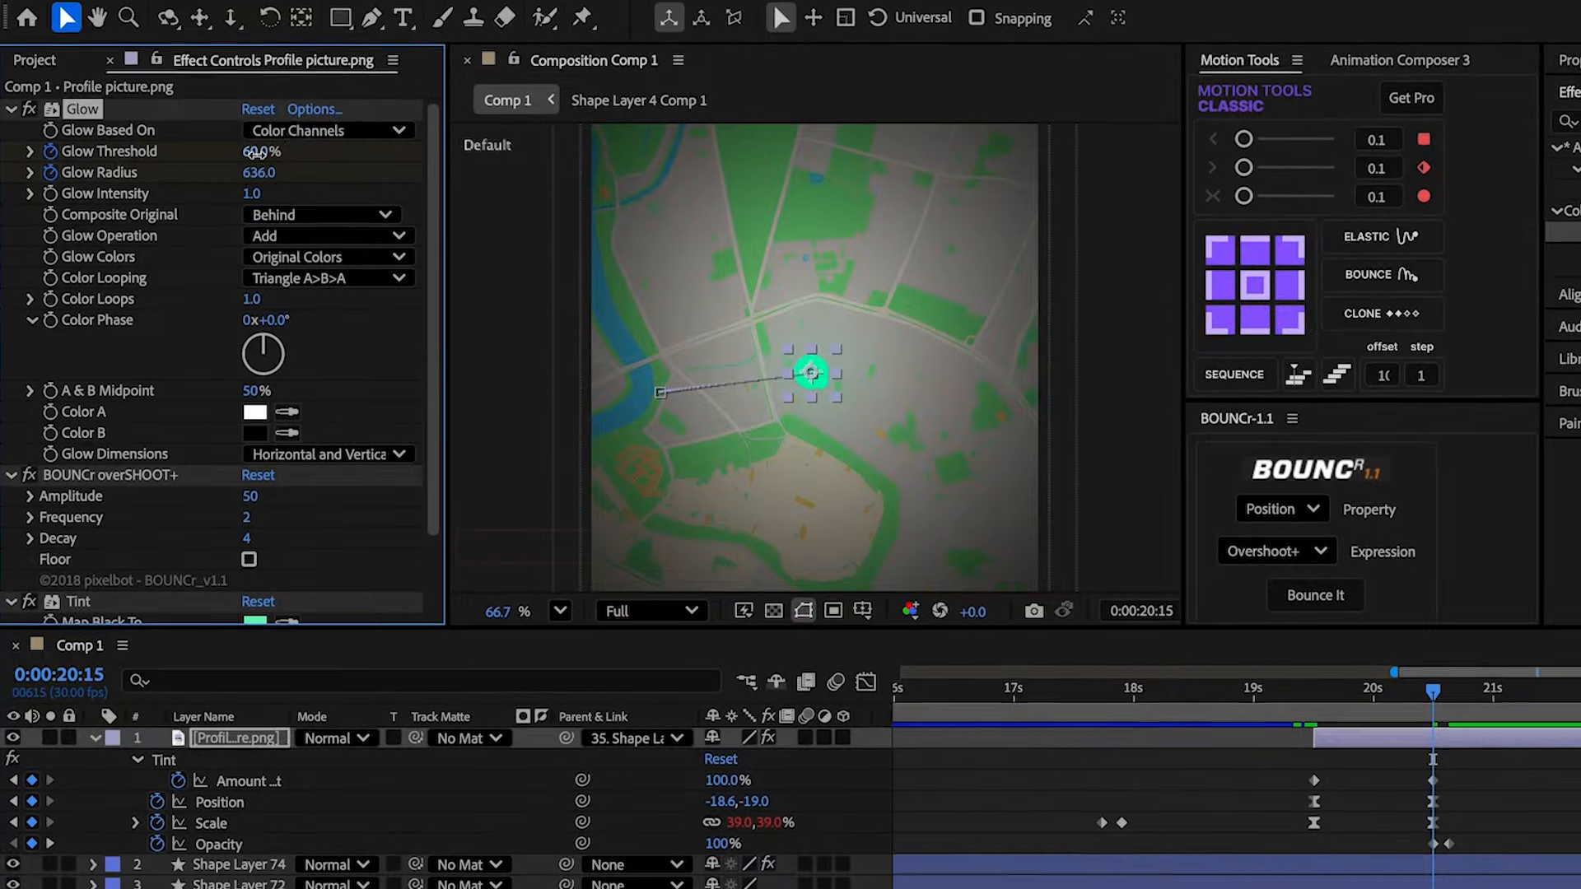
pyautogui.click(262, 55)
pyautogui.write('0')
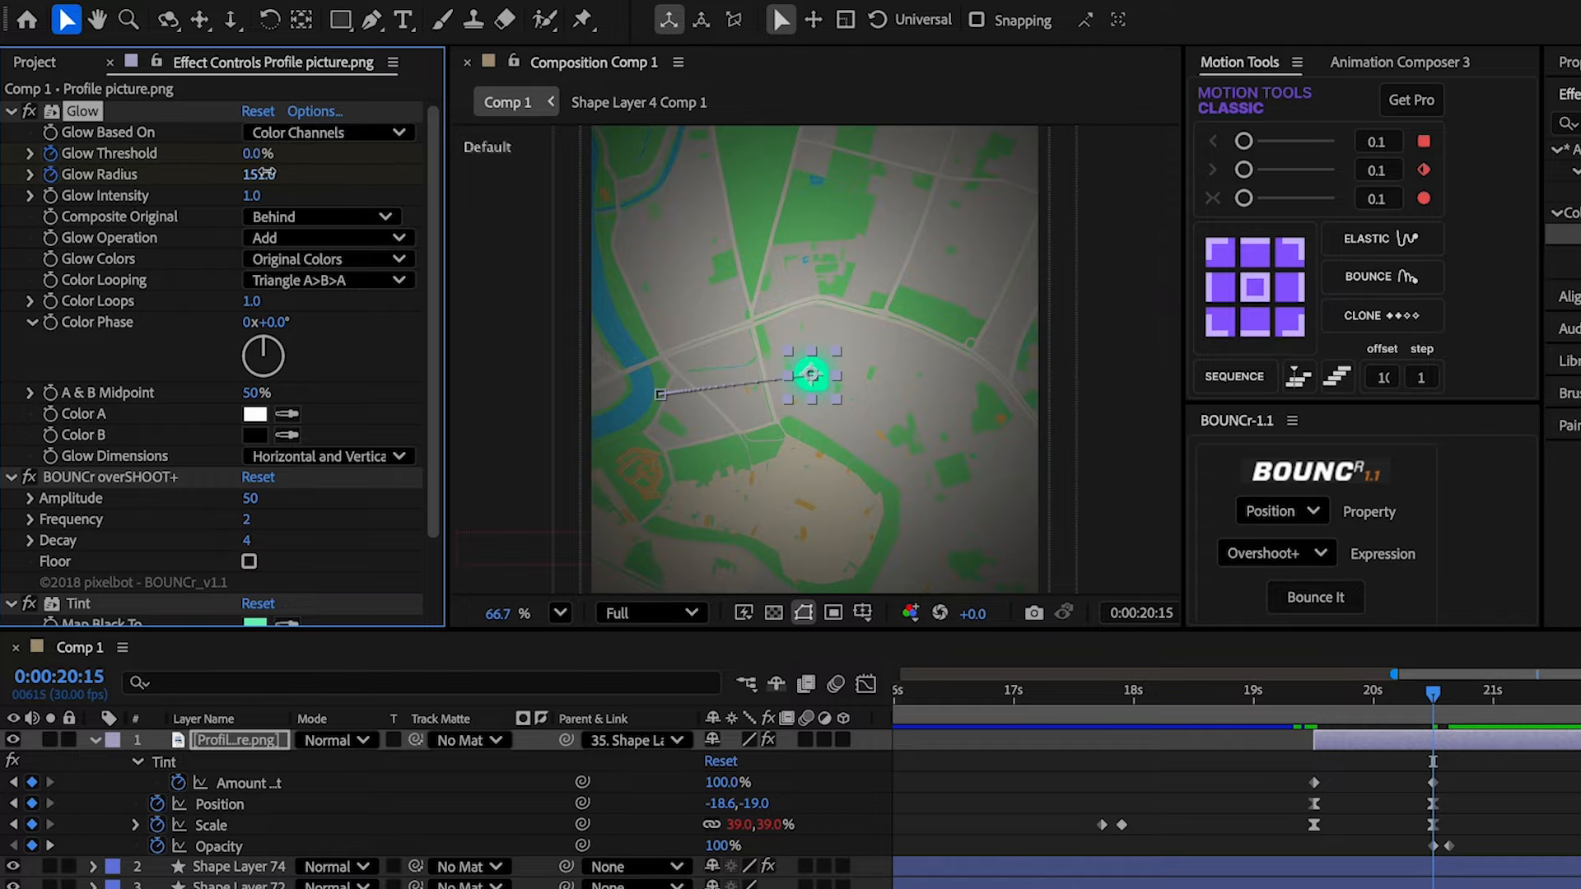
# - Select the profile picture's glow and tint keyframes and shape their easing curves in the Graph Editor
pyautogui.write('u')
pyautogui.moveTo(1470, 770); pyautogui.dragTo(1297, 850)
pyautogui.click(693, 570)
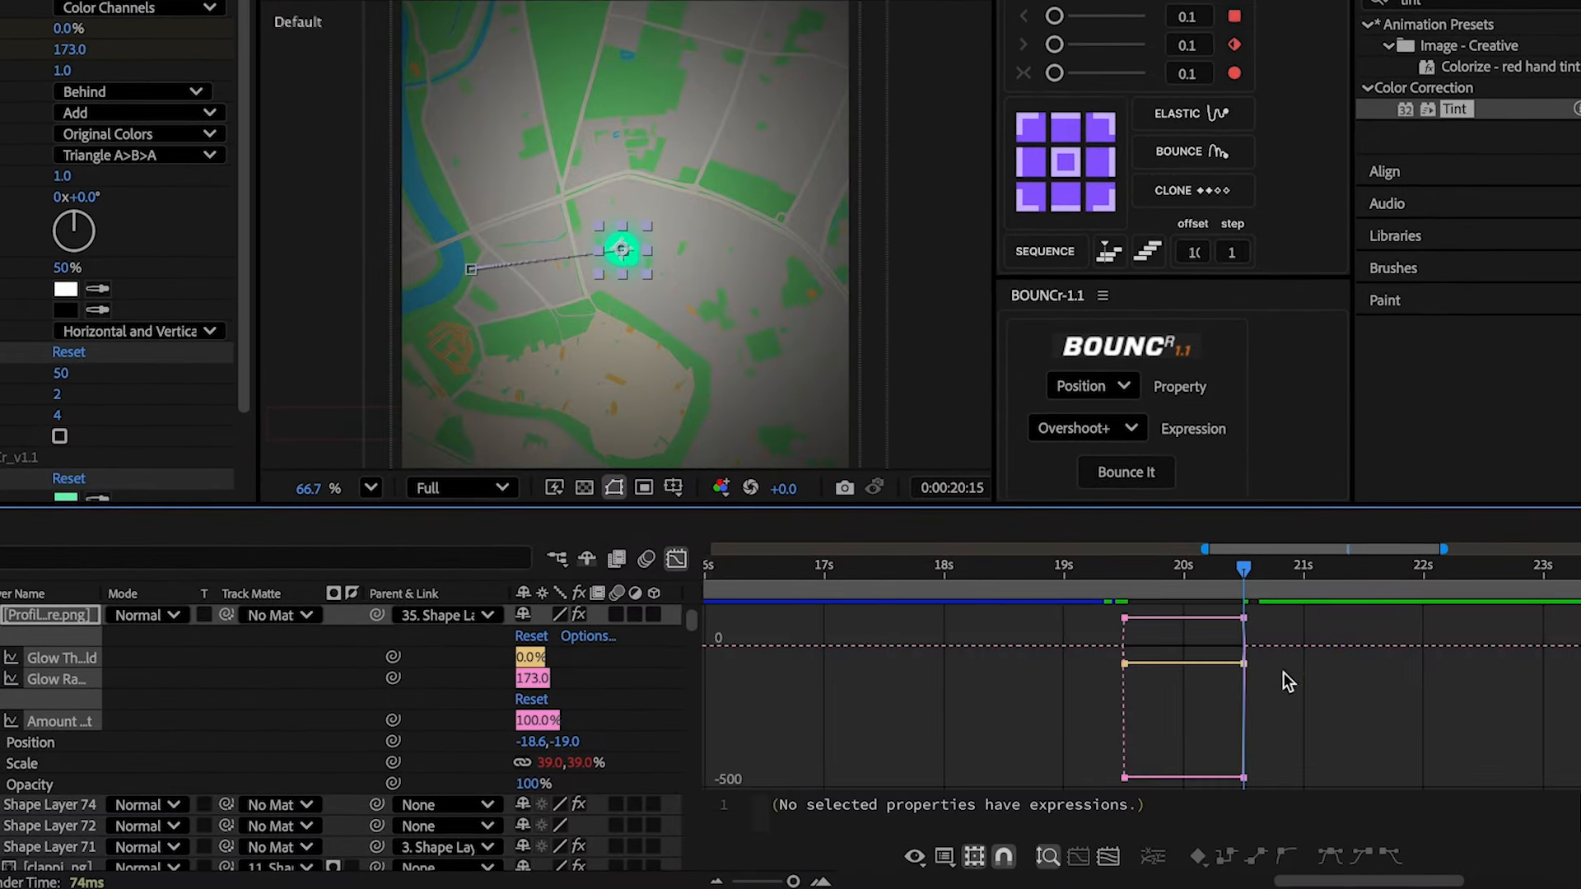
pyautogui.click(1134, 780)
pyautogui.moveTo(1117, 772); pyautogui.dragTo(1256, 607)
pyautogui.moveTo(1126, 616); pyautogui.dragTo(1198, 700)
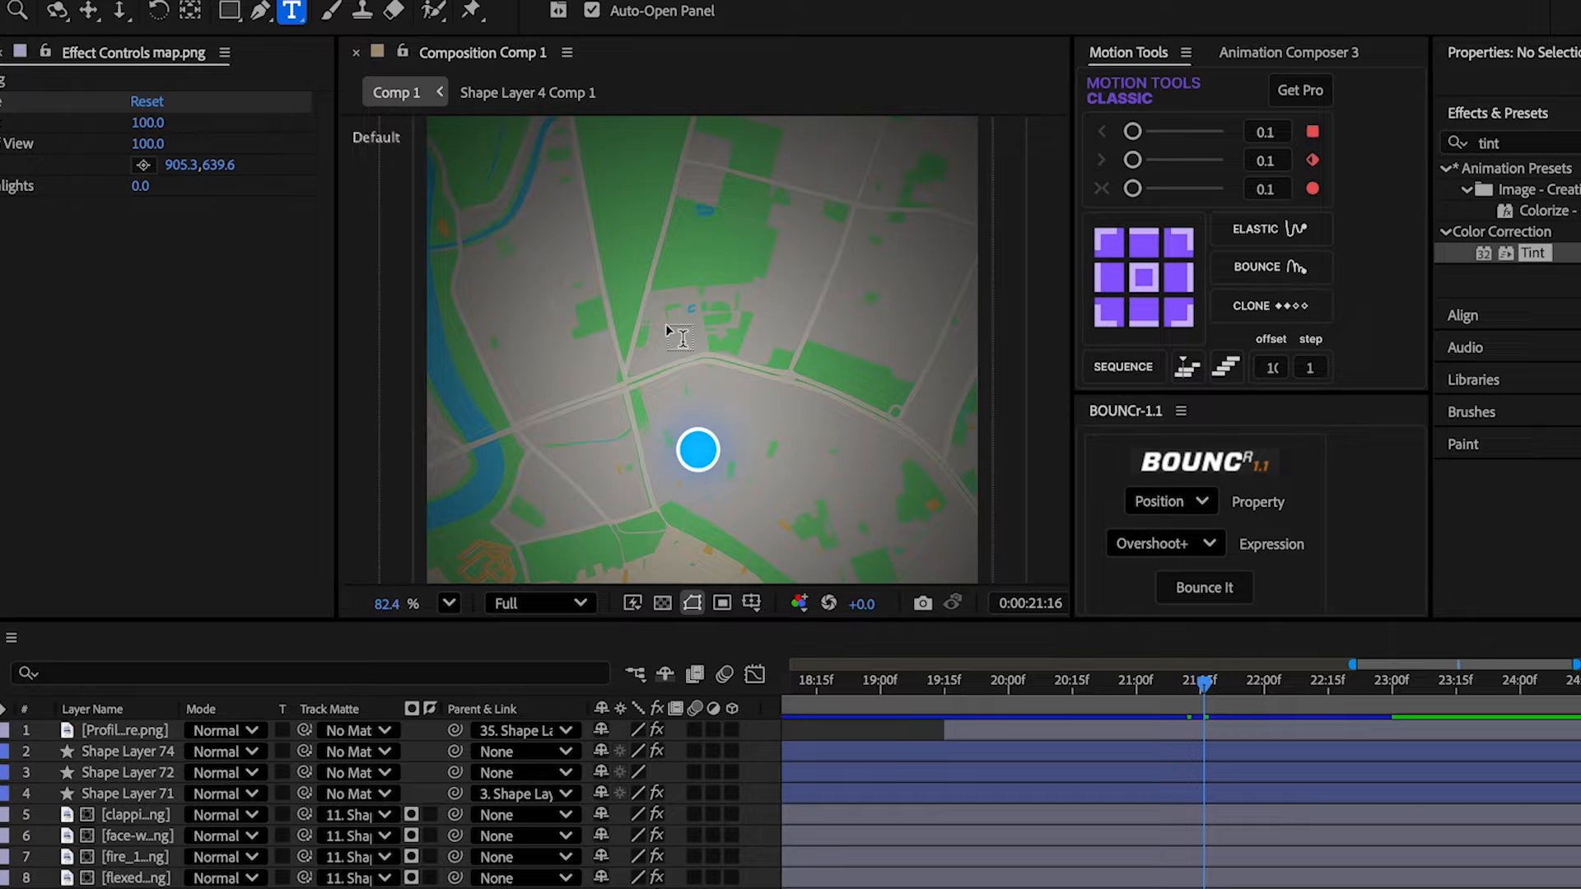
# - Add a white text layer reading "Set" above the blue dot and centre its anchor point
pyautogui.click(578, 217)
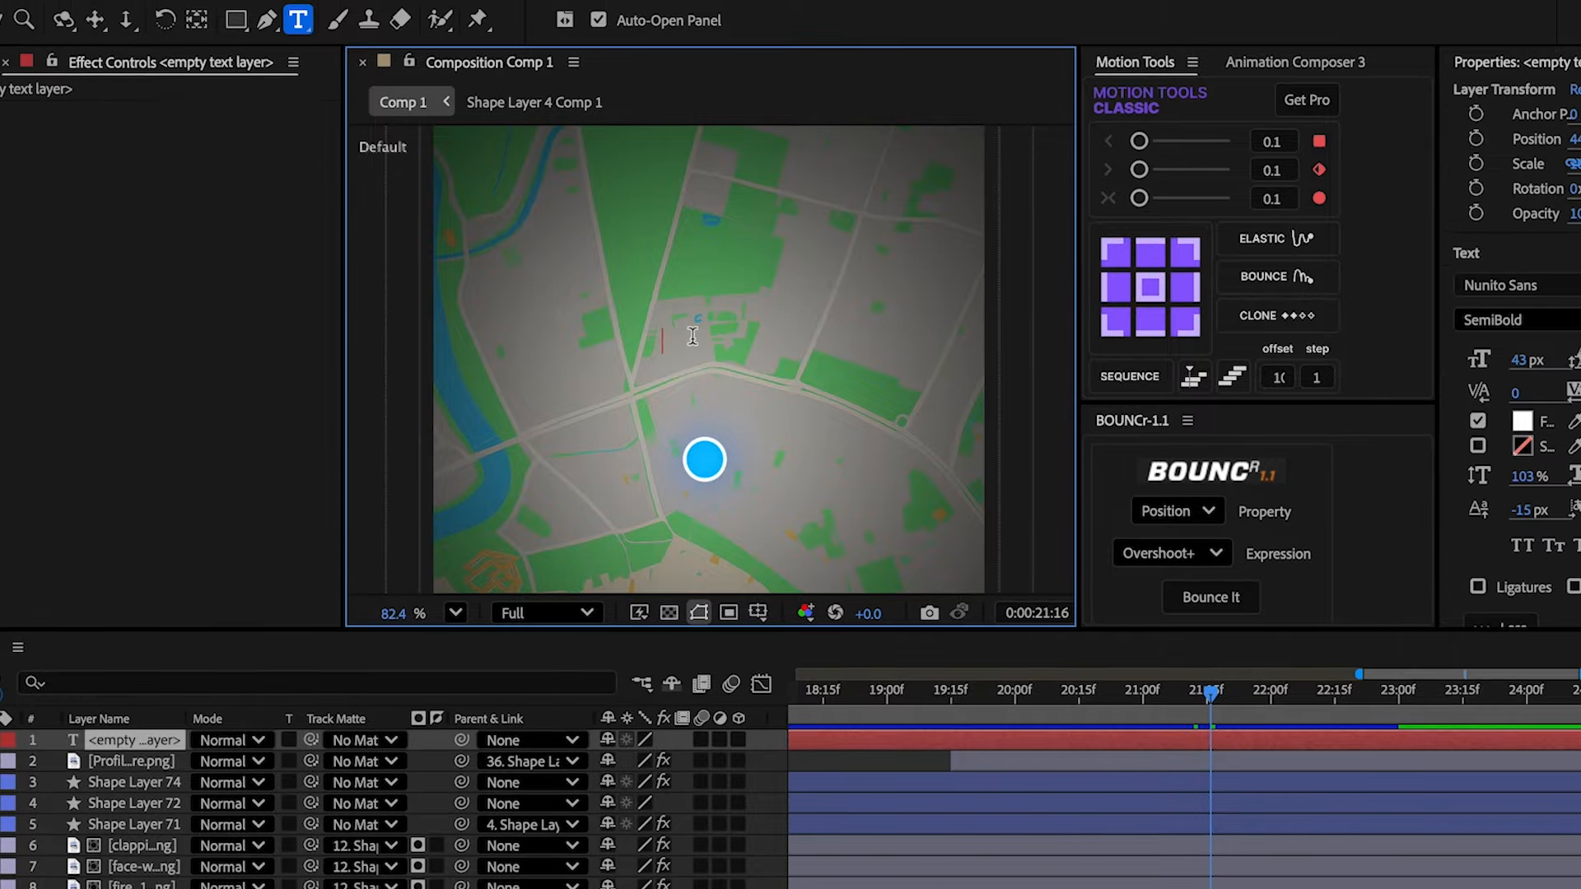
pyautogui.write('Set')
pyautogui.press('Escape')
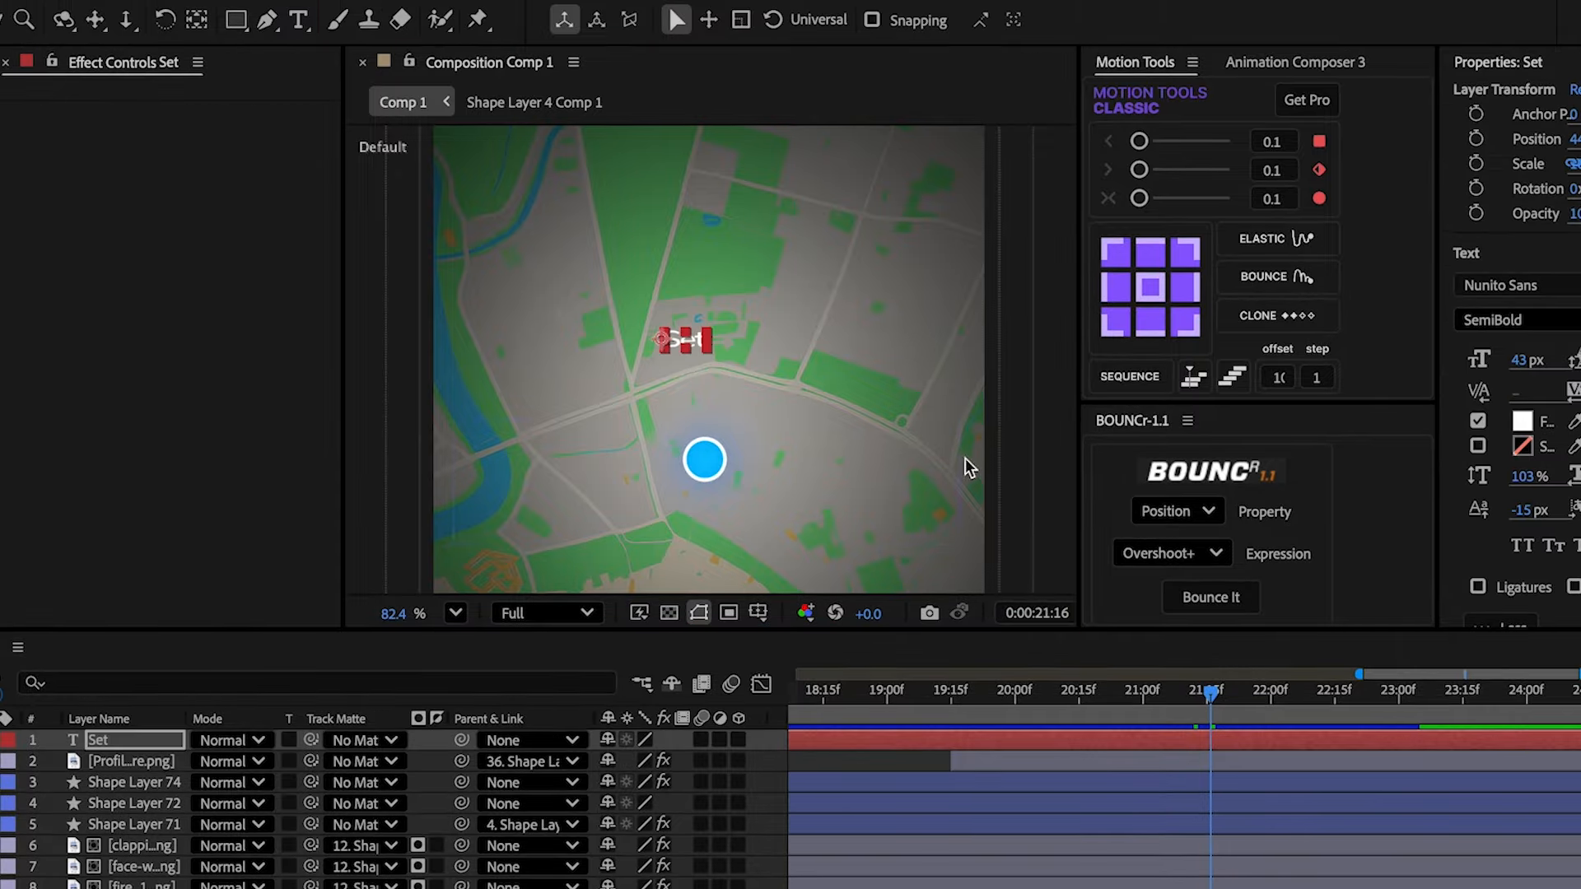
pyautogui.click(1149, 290)
# - Stretch the Set text's height to 130%, then relink its proportions and enlarge it to a scale of 339.2, 441%
pyautogui.press('s')
pyautogui.click(688, 762)
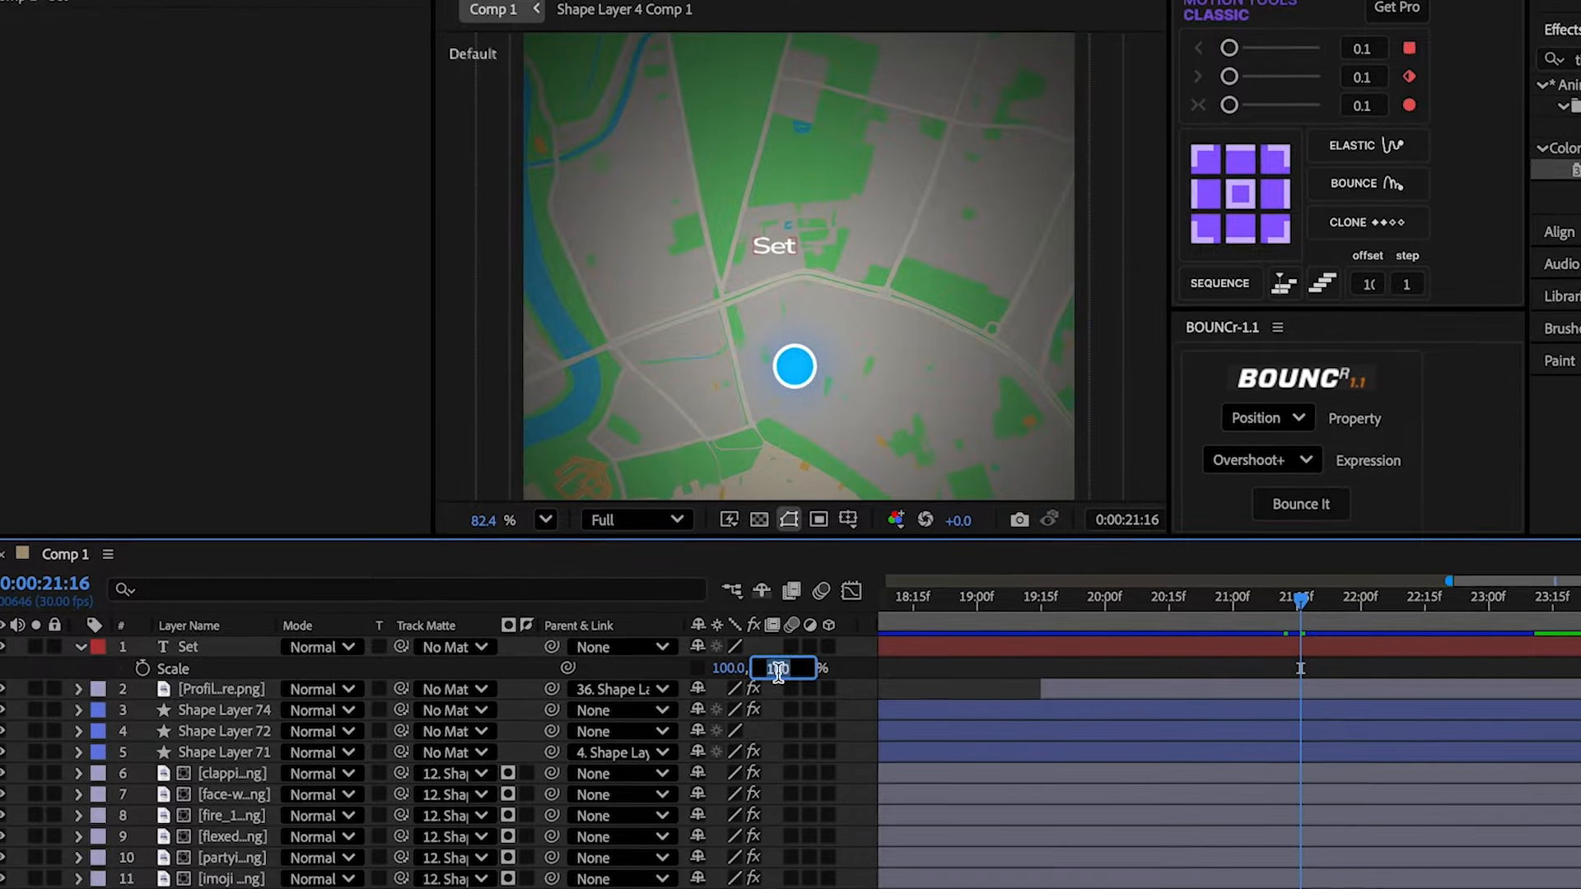
pyautogui.write('130')
pyautogui.press('Return')
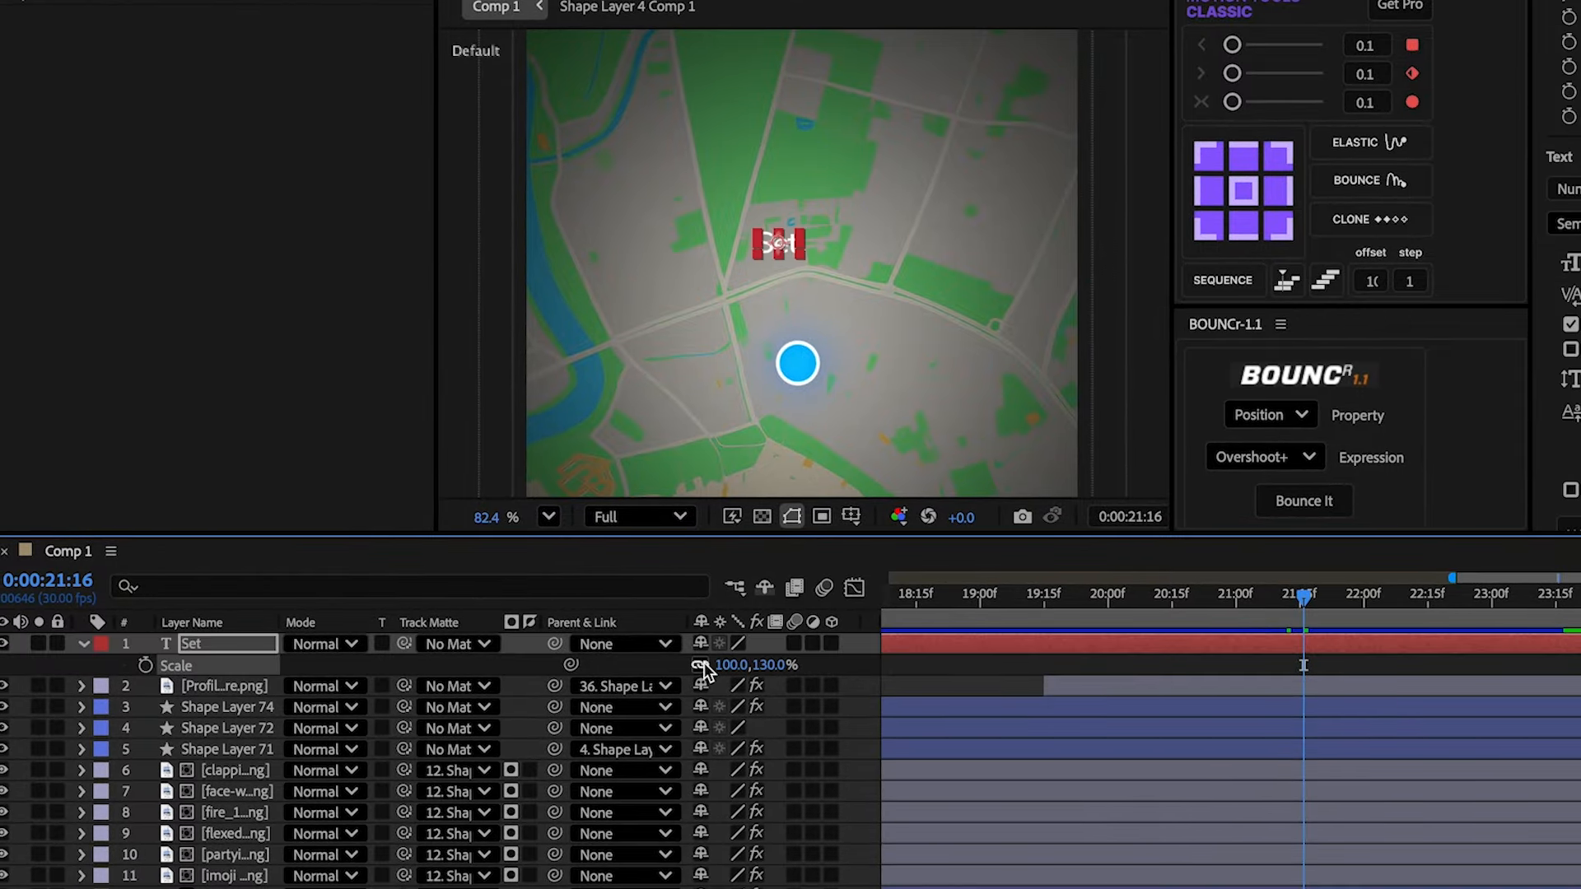
pyautogui.click(701, 665)
pyautogui.moveTo(737, 664); pyautogui.dragTo(1221, 657)
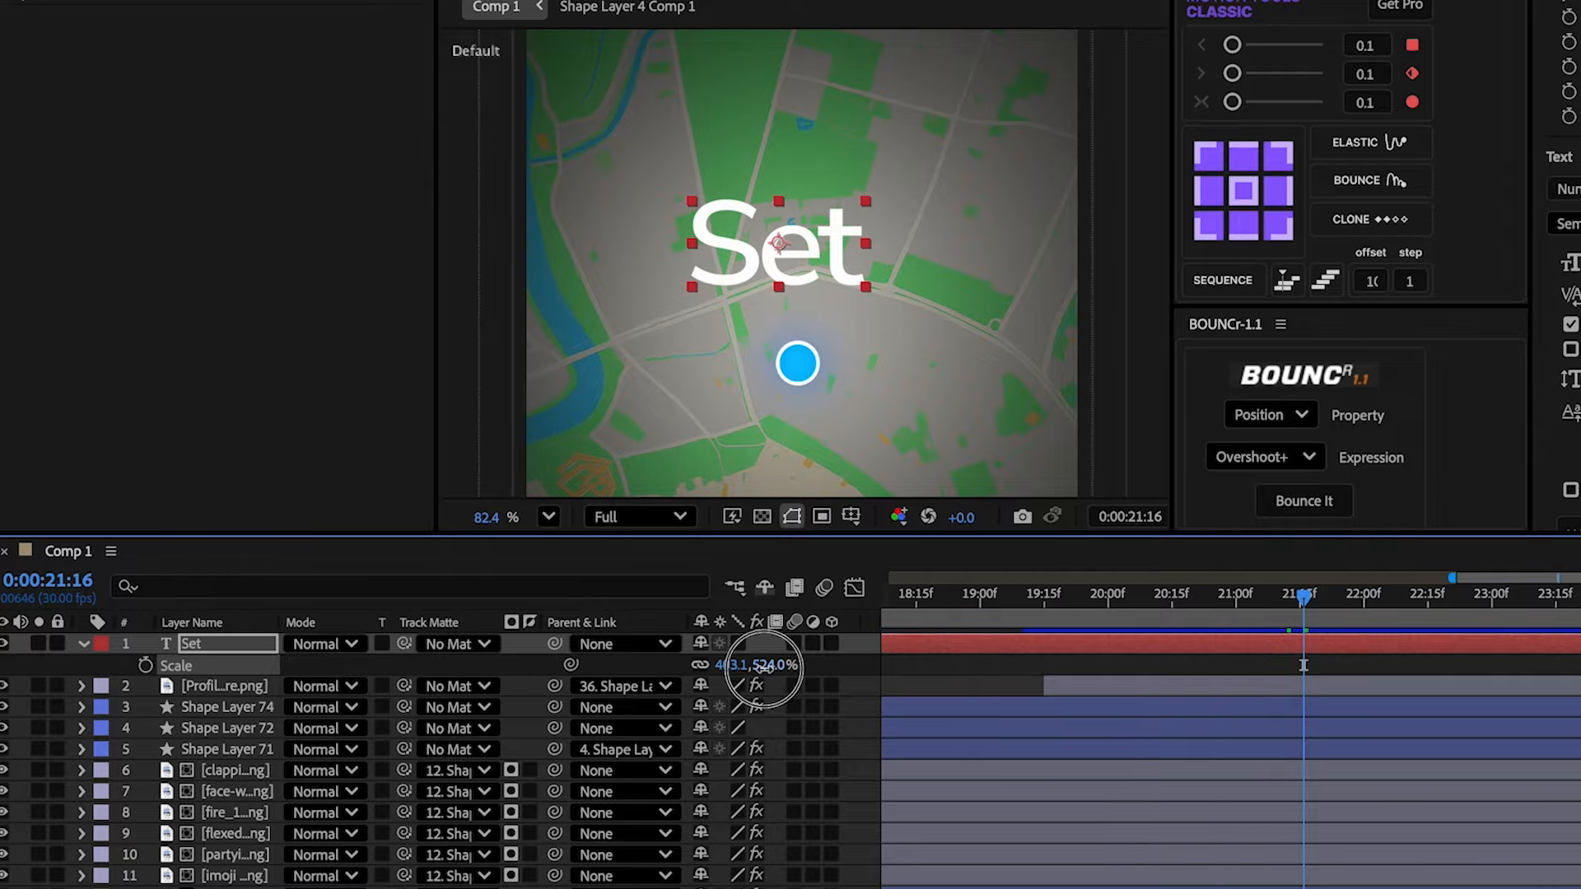
pyautogui.moveTo(764, 669); pyautogui.dragTo(713, 684)
# - Duplicate the Set text layer and change the copy's text to "boundaries"
pyautogui.press('super+d')
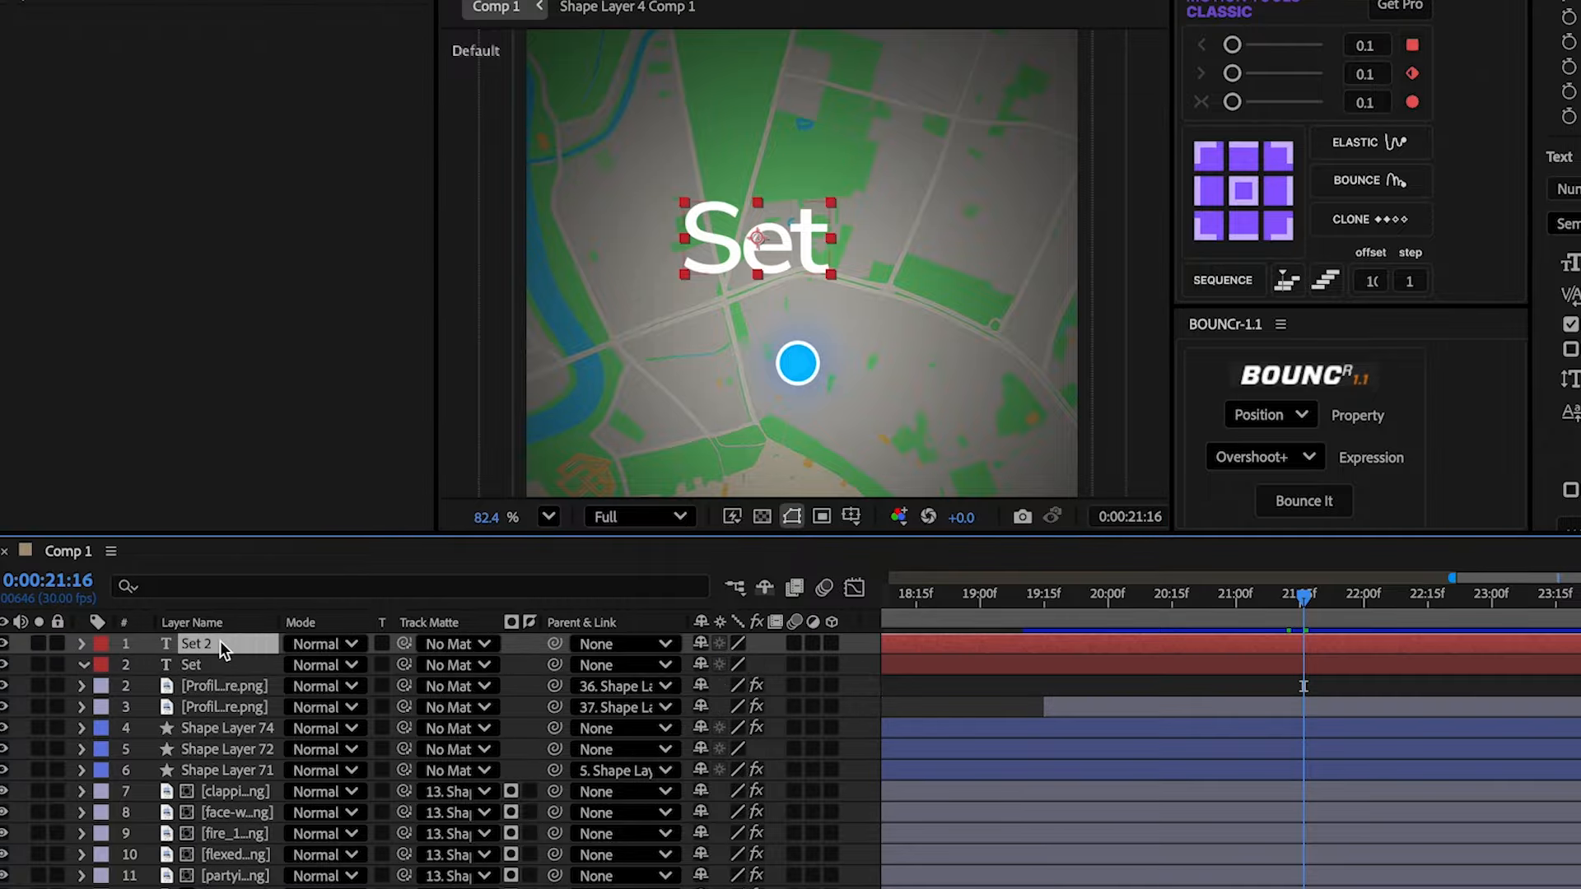
pyautogui.doubleClick(218, 641)
pyautogui.write('boundaries')
pyautogui.press('Return')
# - Move the boundaries text just beneath Set and reduce its scale to 257.7, 335%
pyautogui.press('p')
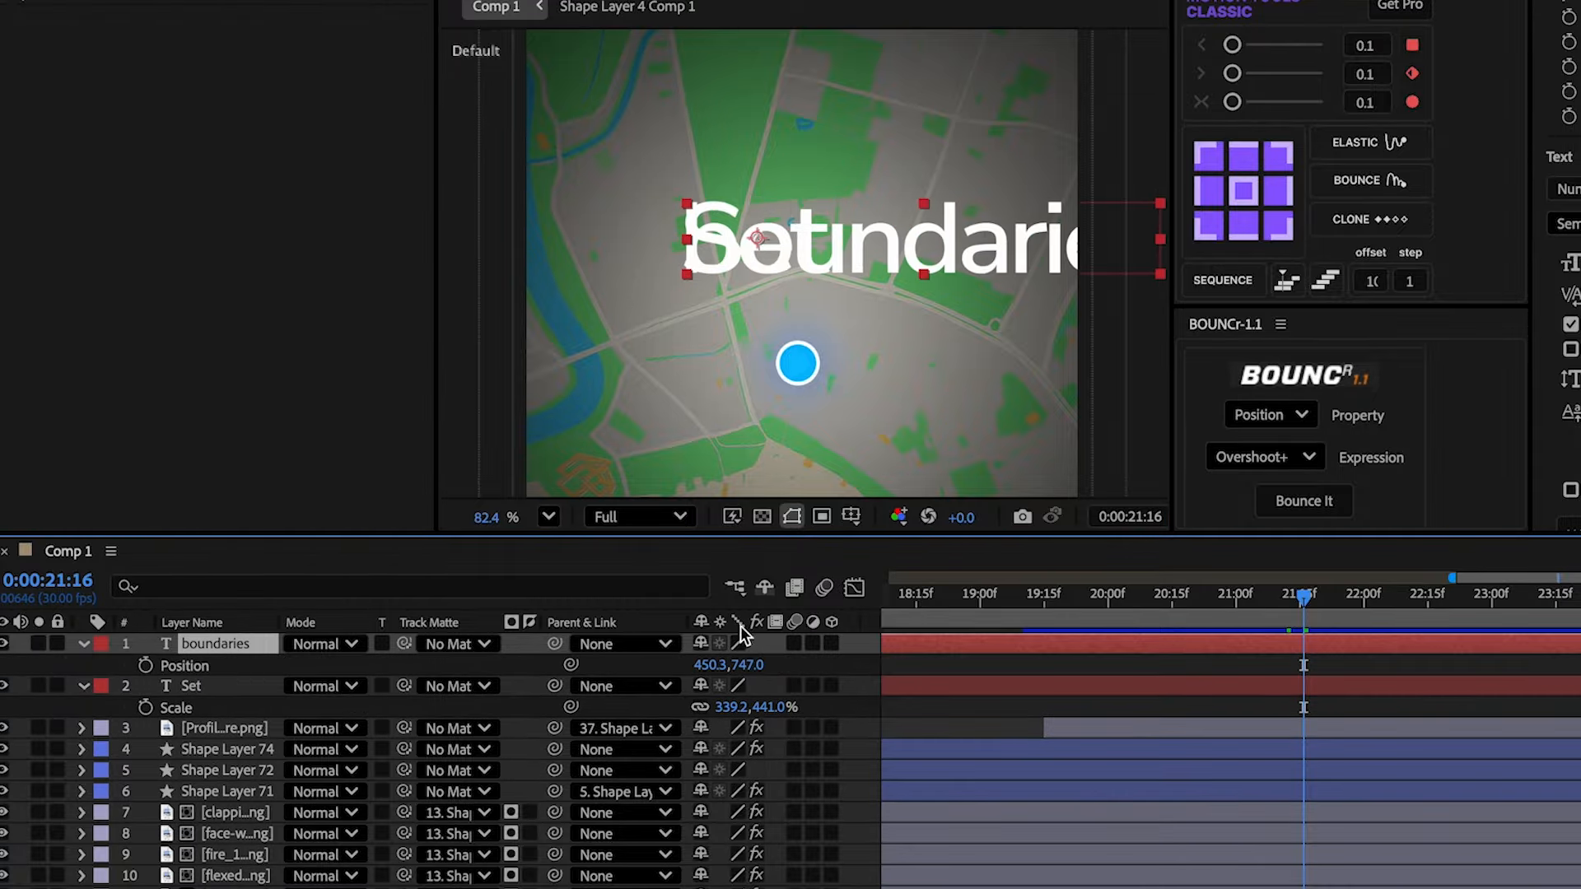
pyautogui.moveTo(807, 275); pyautogui.dragTo(737, 313)
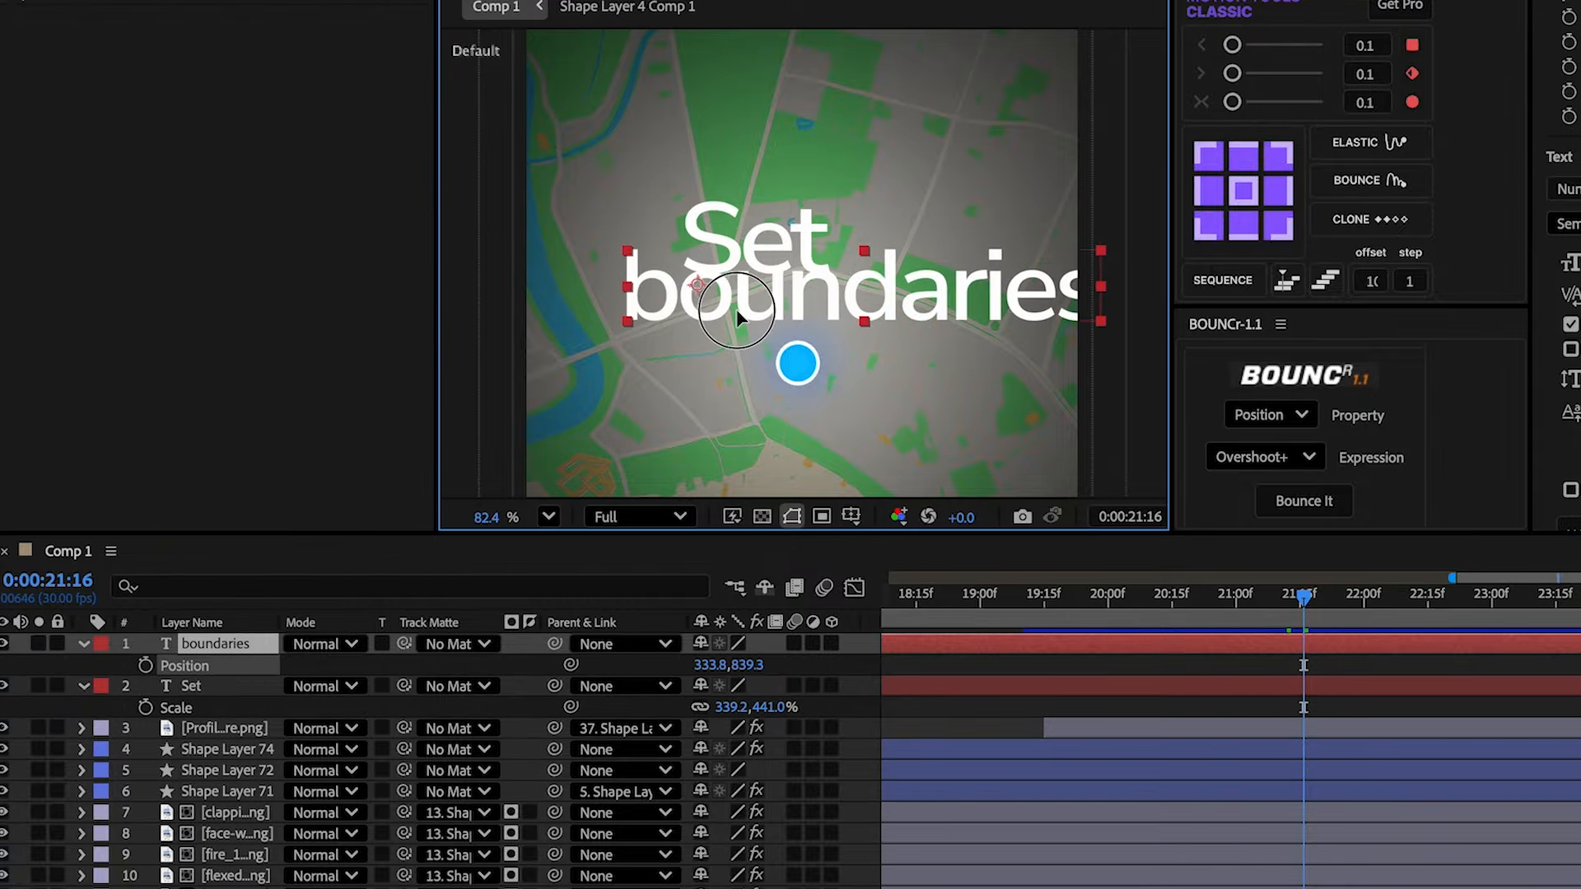
pyautogui.press('s')
pyautogui.moveTo(758, 668); pyautogui.dragTo(650, 675)
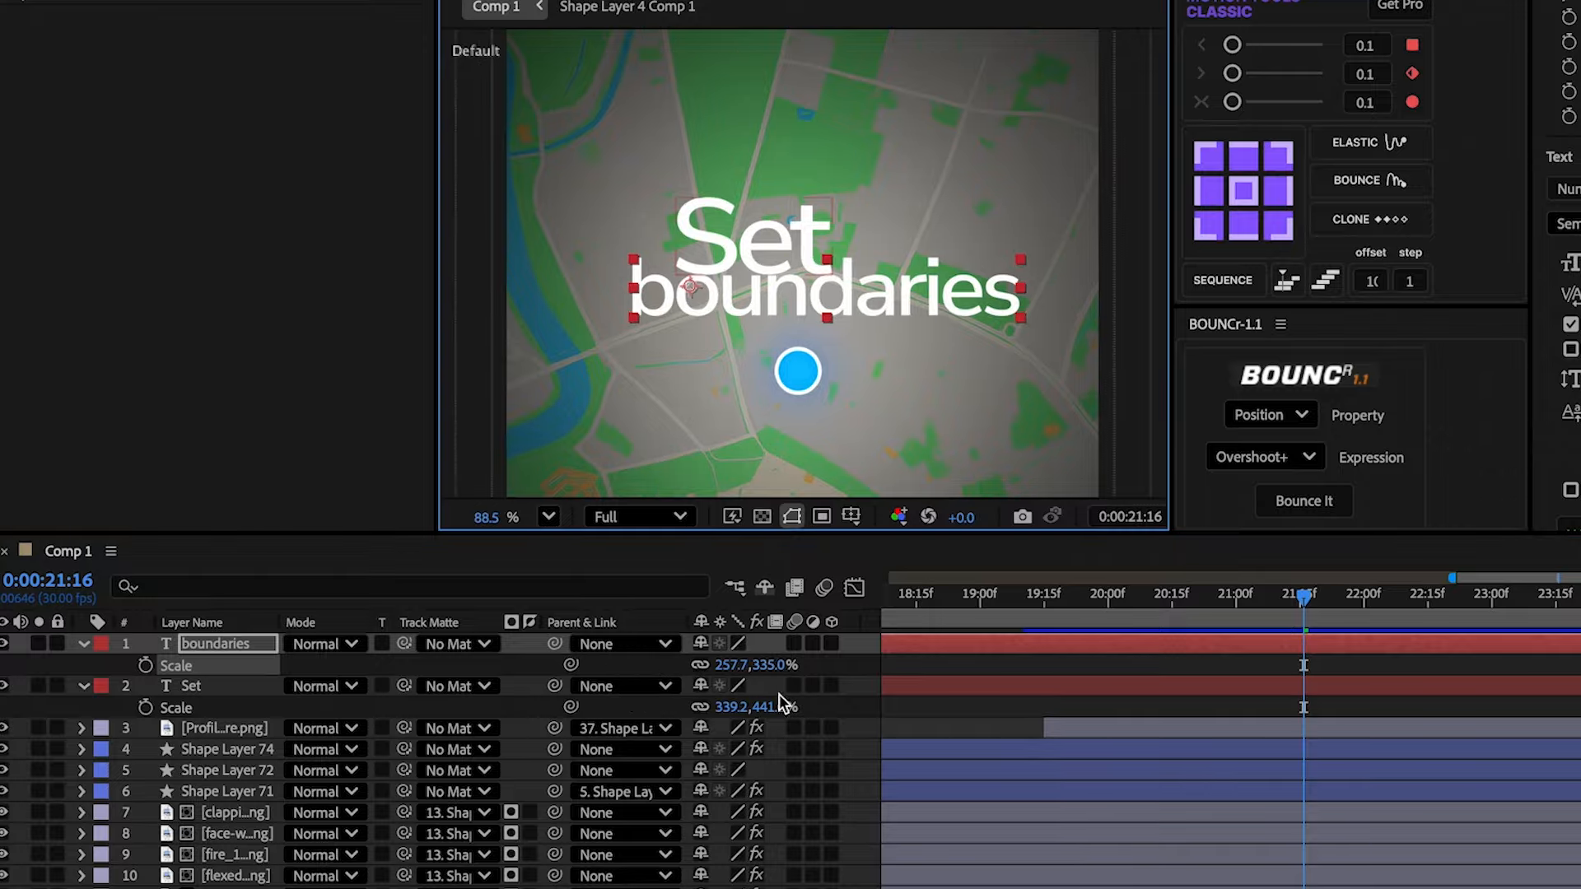
# - Enlarge the Set text to a scale of 388.5, 505% and place it above the start of boundaries
pyautogui.moveTo(778, 706); pyautogui.dragTo(800, 705)
pyautogui.click(837, 690)
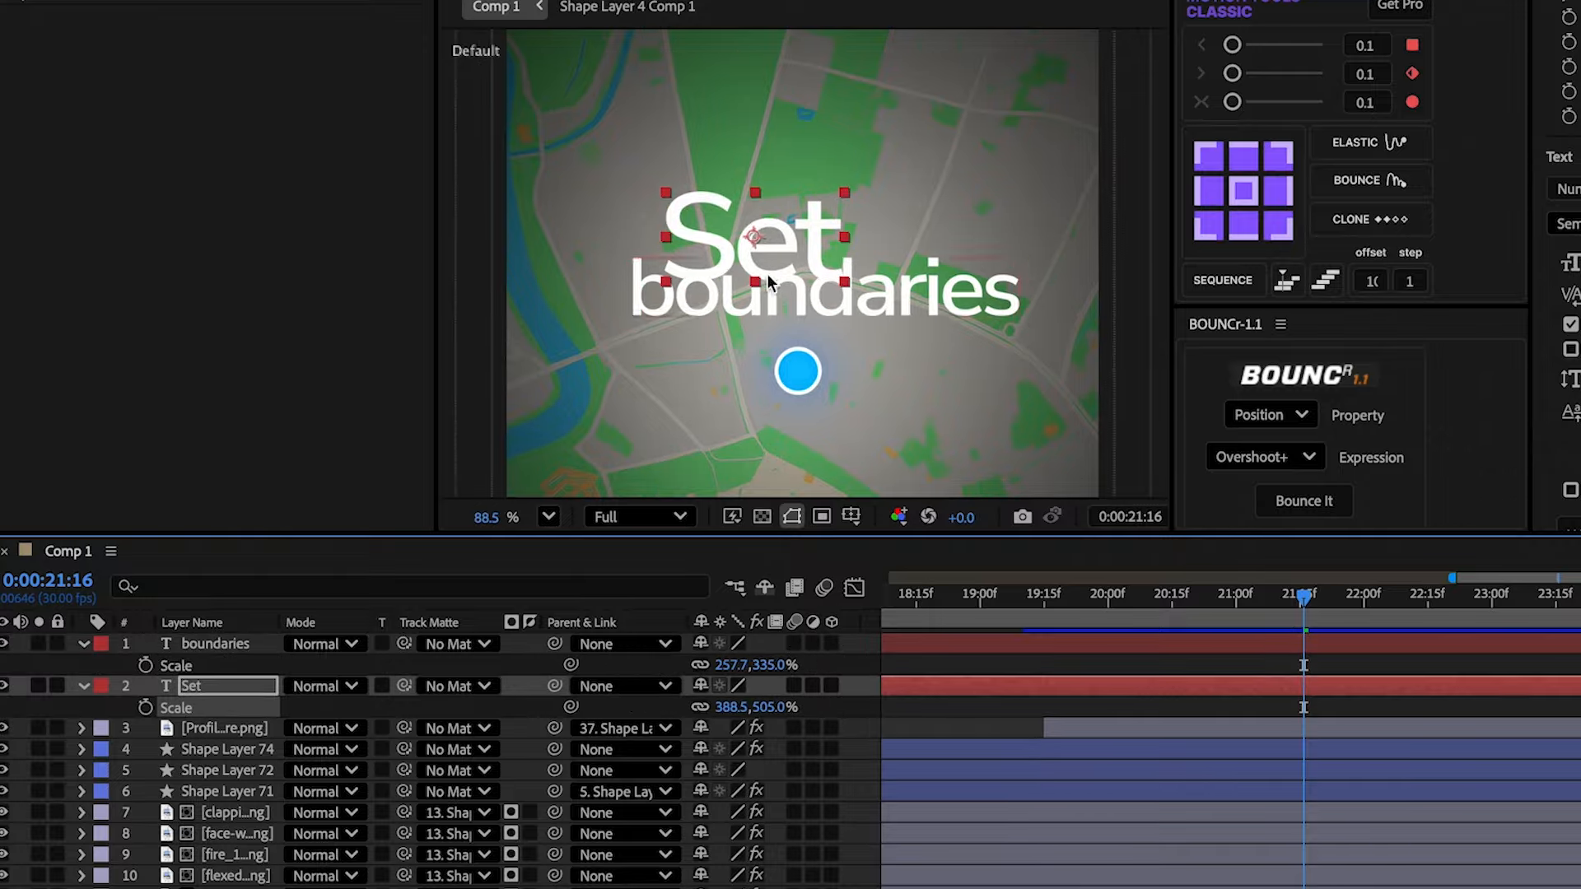
pyautogui.moveTo(746, 257); pyautogui.dragTo(735, 247)
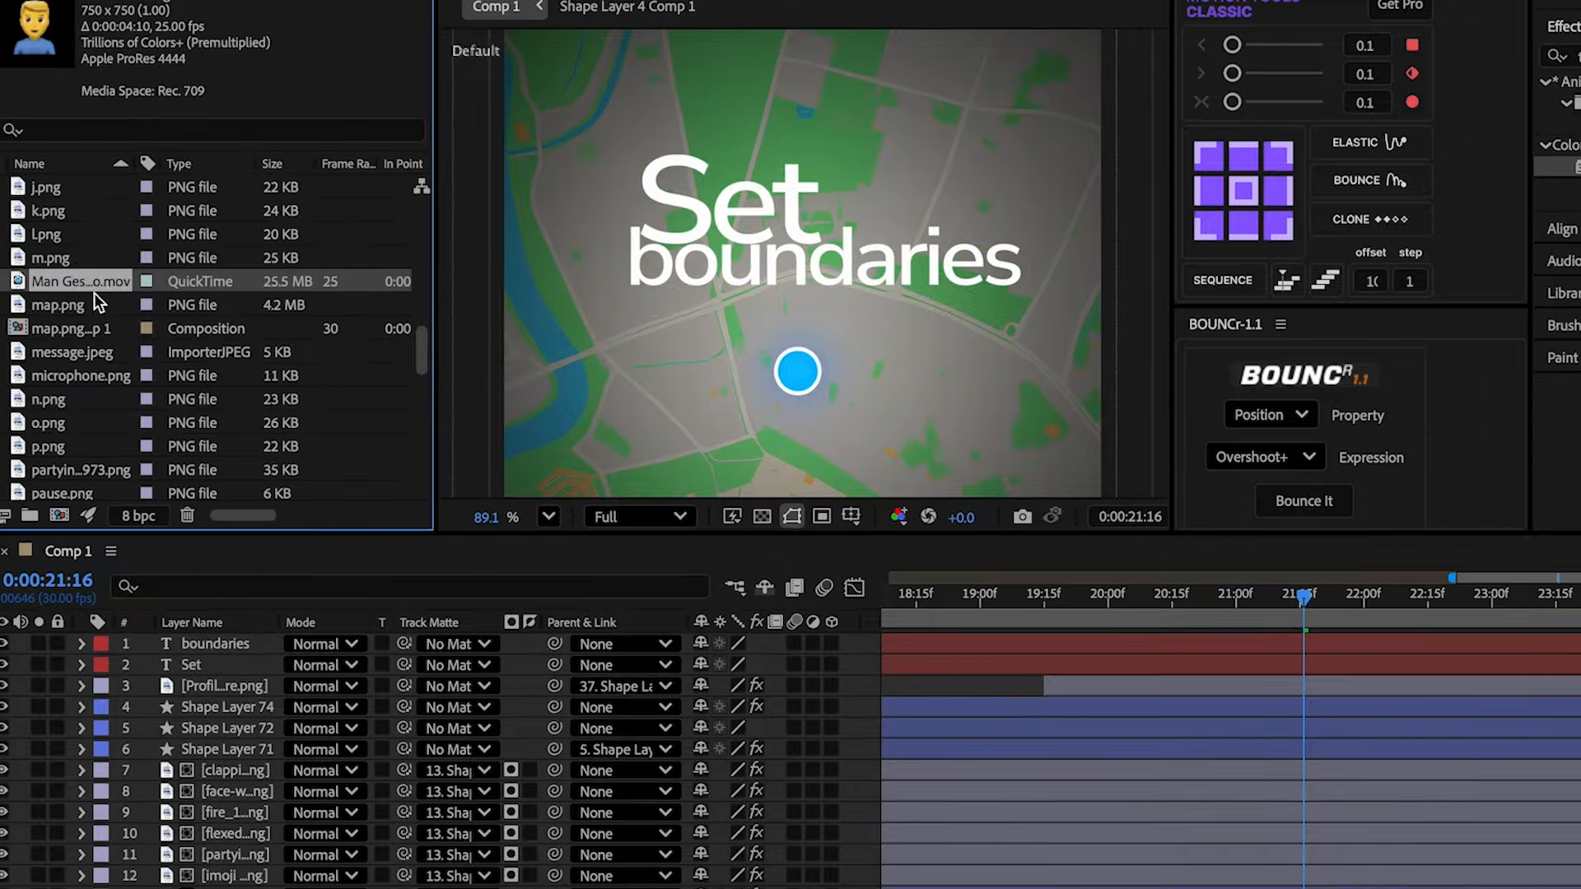
# - Add the man gesture emoji video to the composition beneath the text layers, starting near 0:00:21:00, and scale it to 50%
pyautogui.moveTo(124, 328); pyautogui.dragTo(1051, 629)
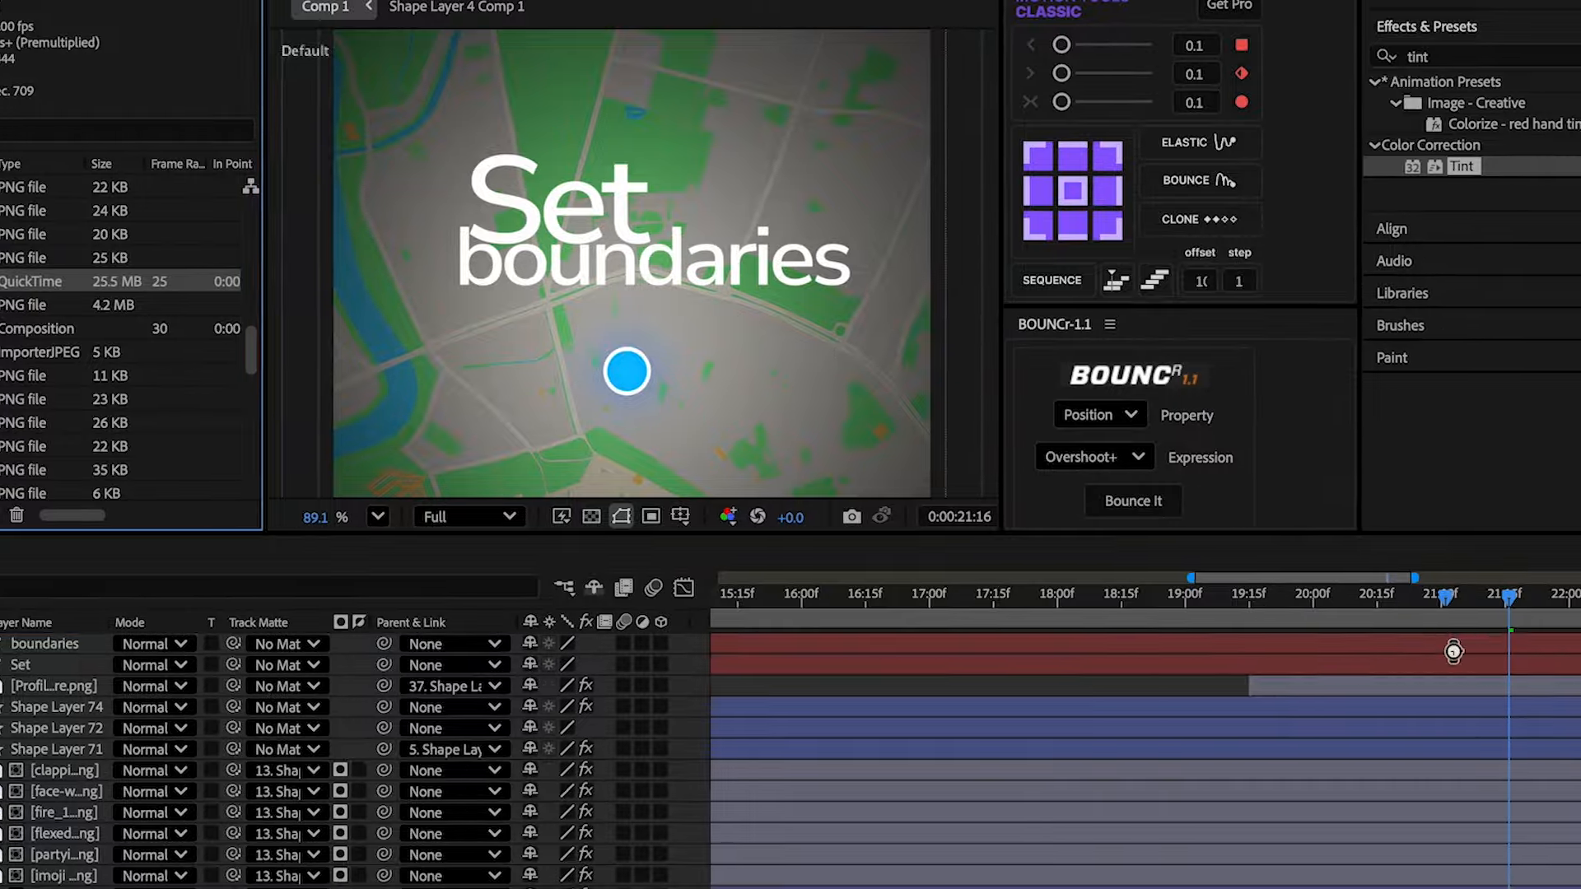
pyautogui.press('s')
pyautogui.click(614, 667)
pyautogui.write('50')
pyautogui.press('Return')
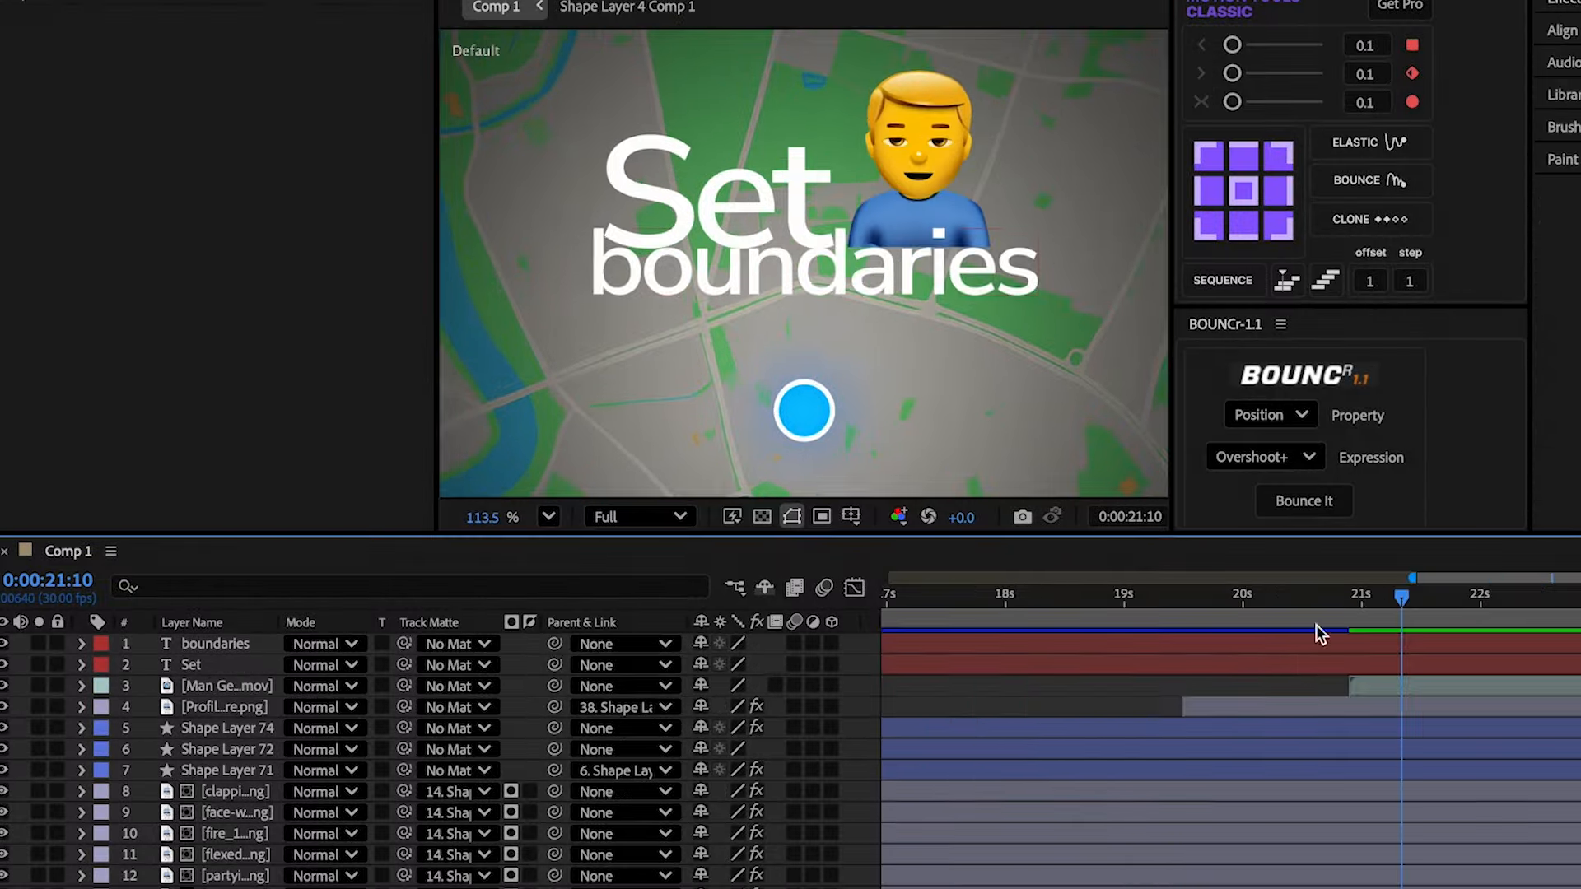
# - Duplicate the Set text twice and edit the copies to read "S" and "et"
pyautogui.click(1298, 662)
pyautogui.scroll(1, 803, 263)
pyautogui.hotkey('ctrl', 'd')
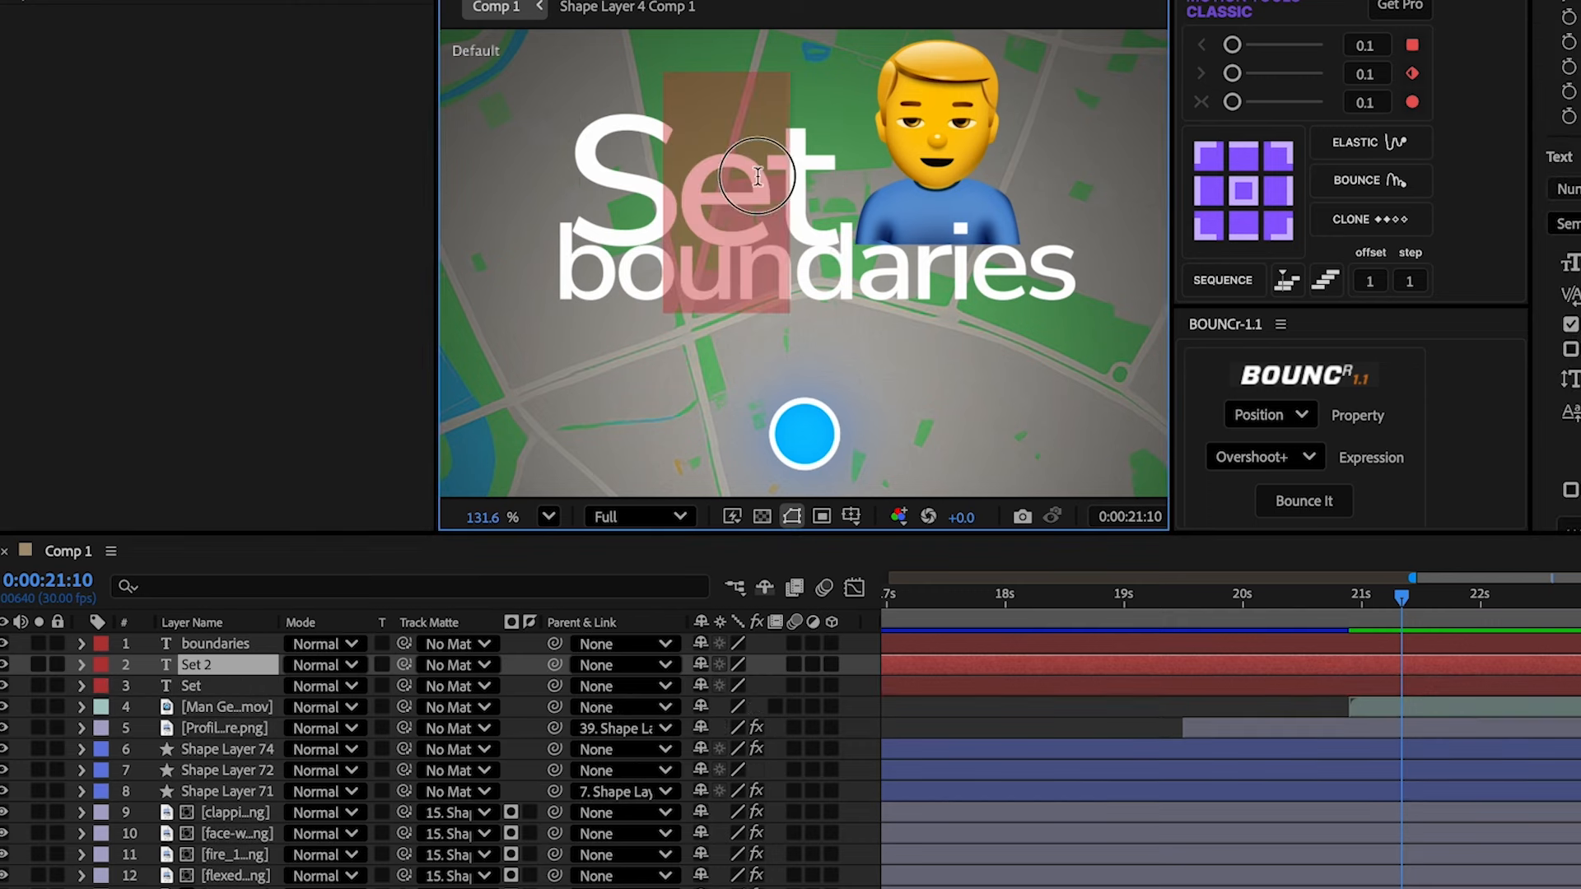
pyautogui.click(231, 662)
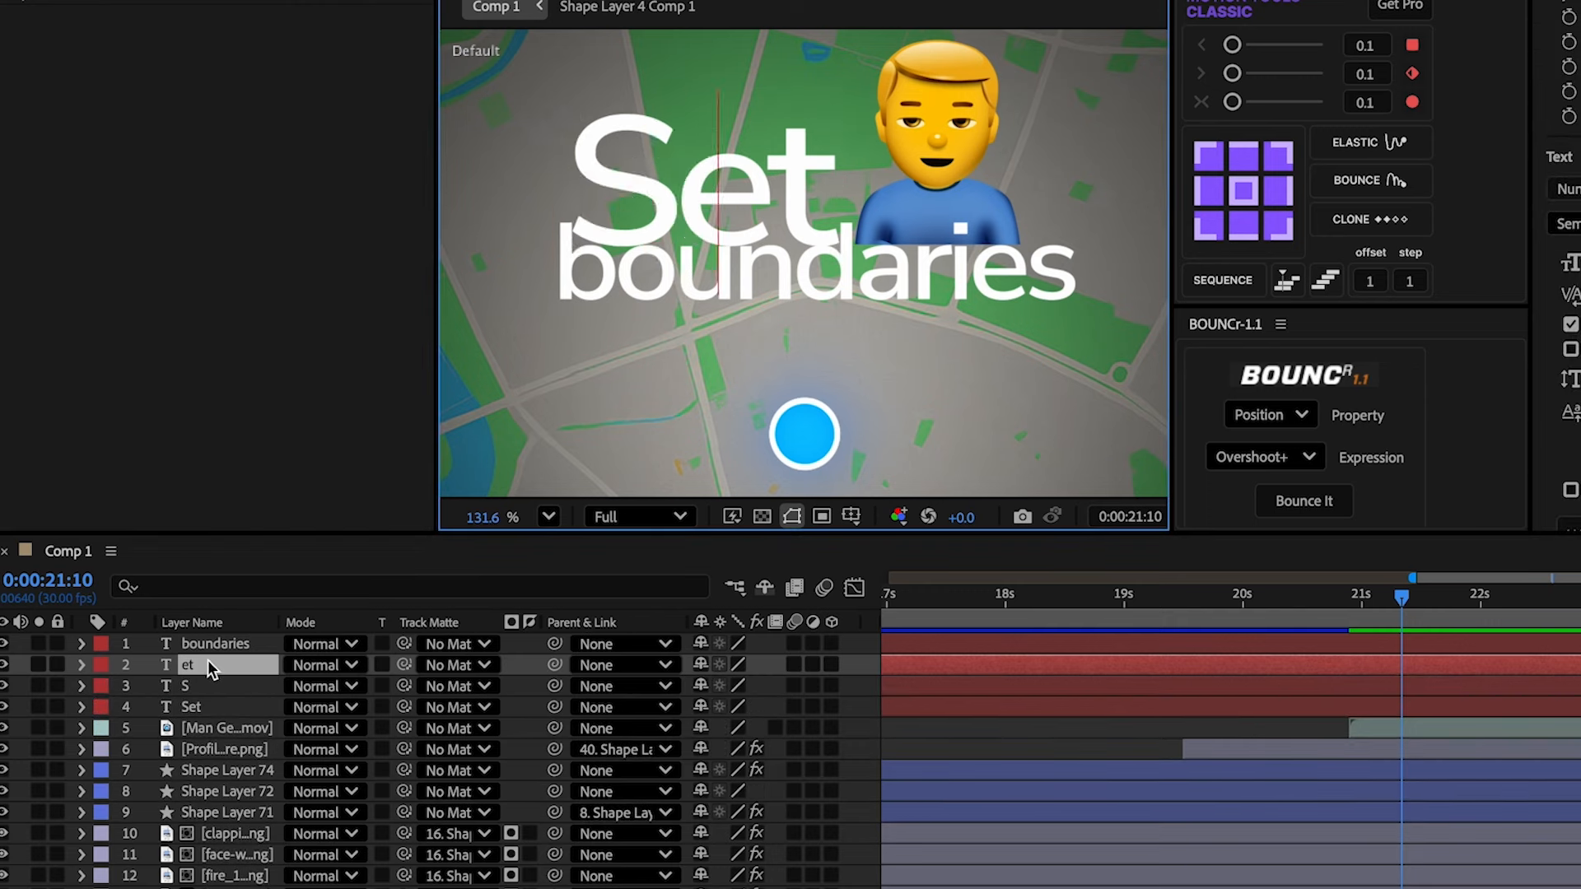
# - Align the et layer over the original word, then split it into separate, aligned e and t layers
pyautogui.click(207, 660)
pyautogui.press('p')
pyautogui.moveTo(710, 686); pyautogui.dragTo(897, 695)
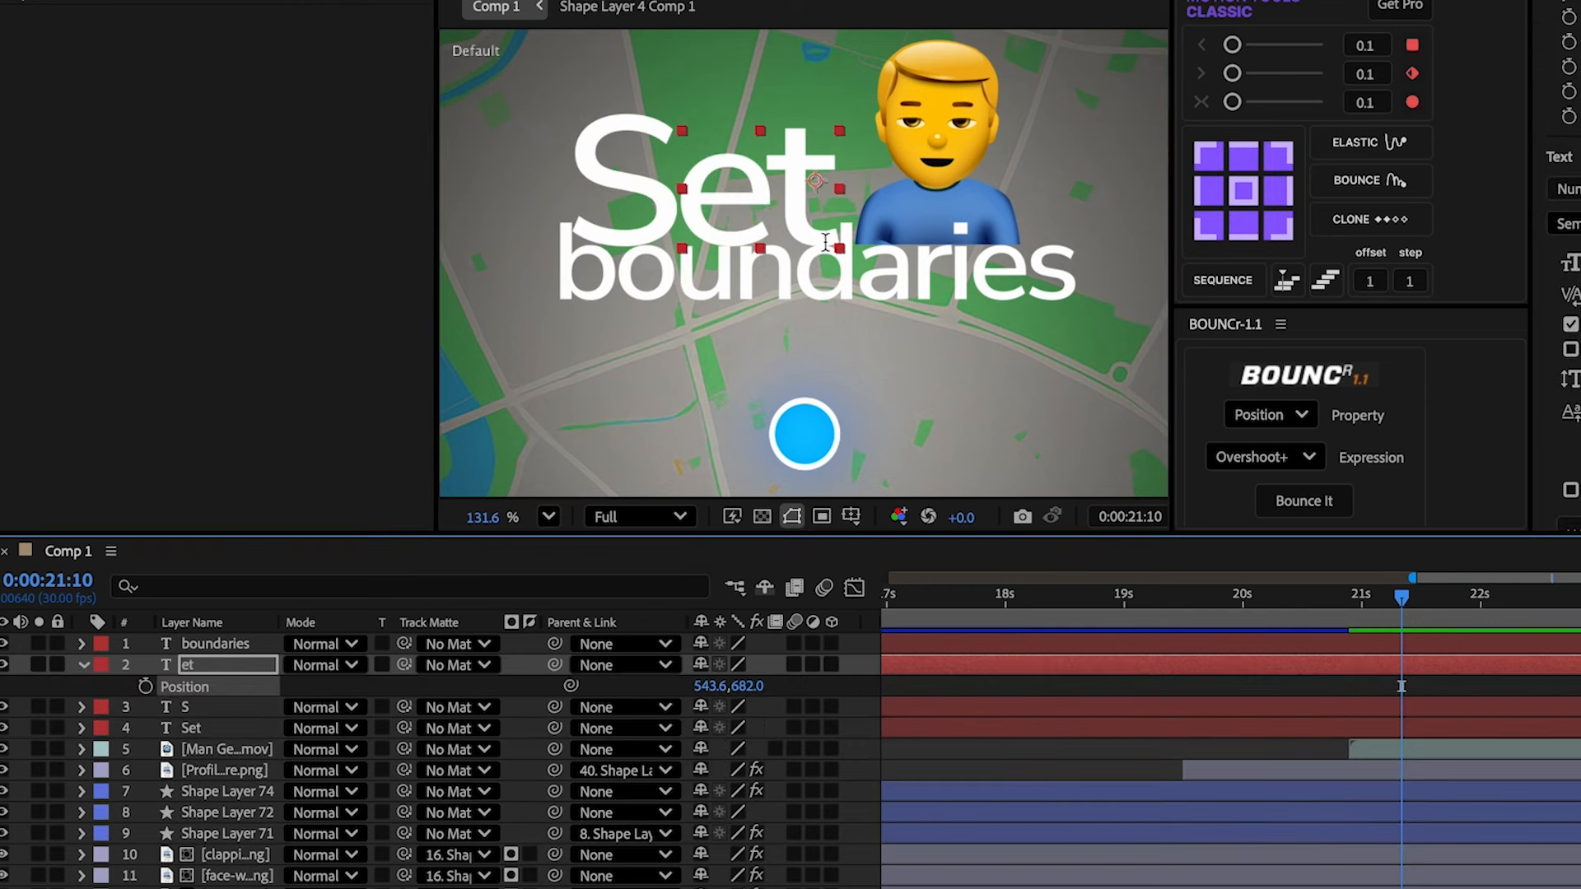
pyautogui.click(212, 662)
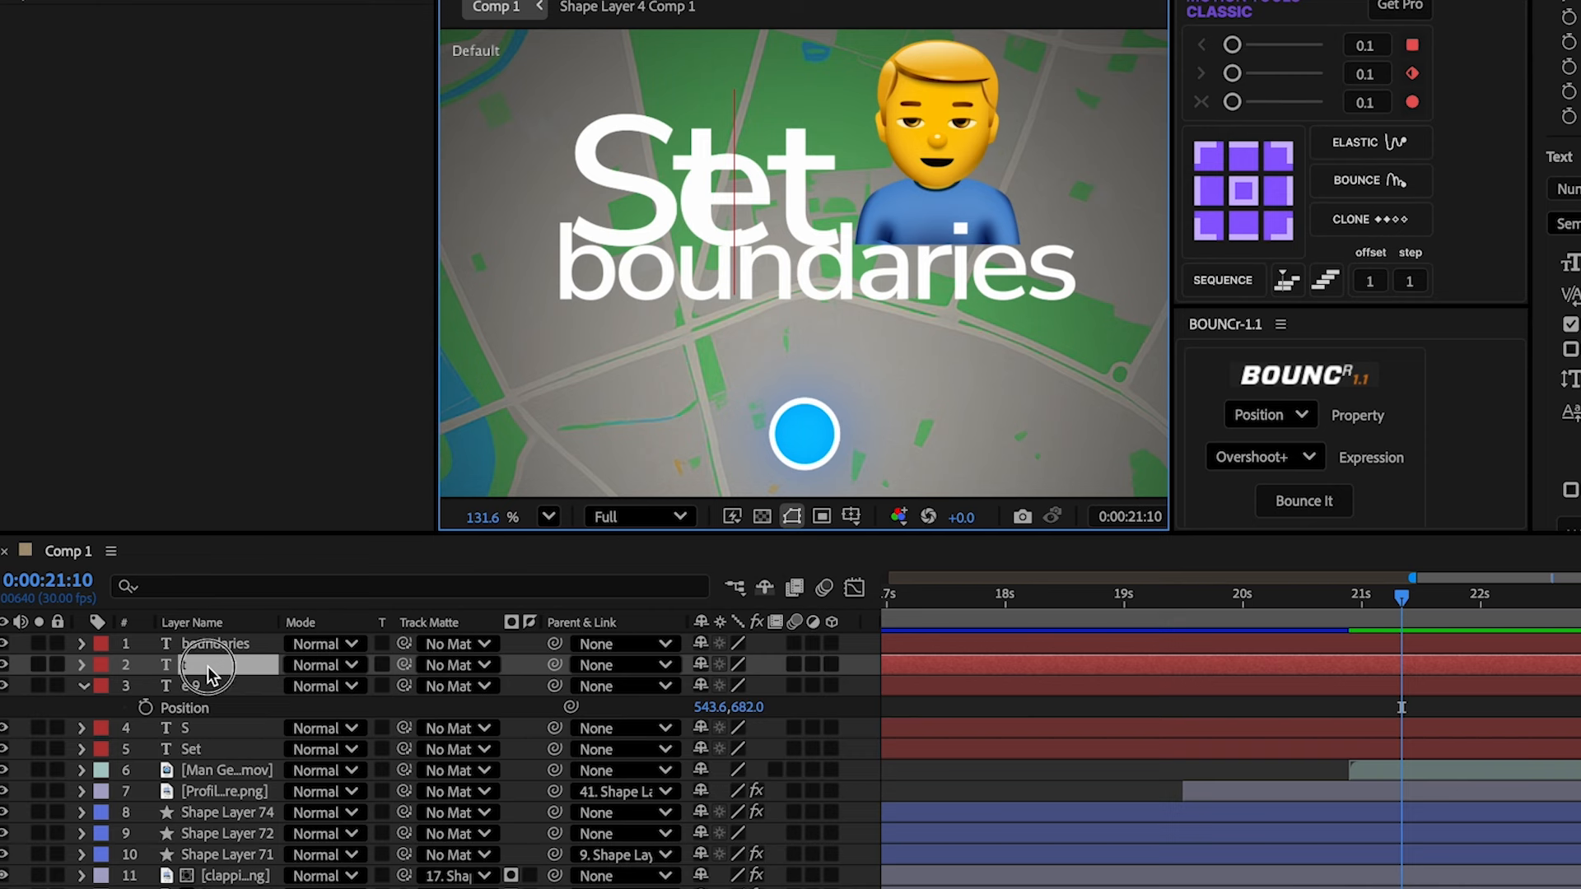
pyautogui.moveTo(715, 686); pyautogui.dragTo(735, 684)
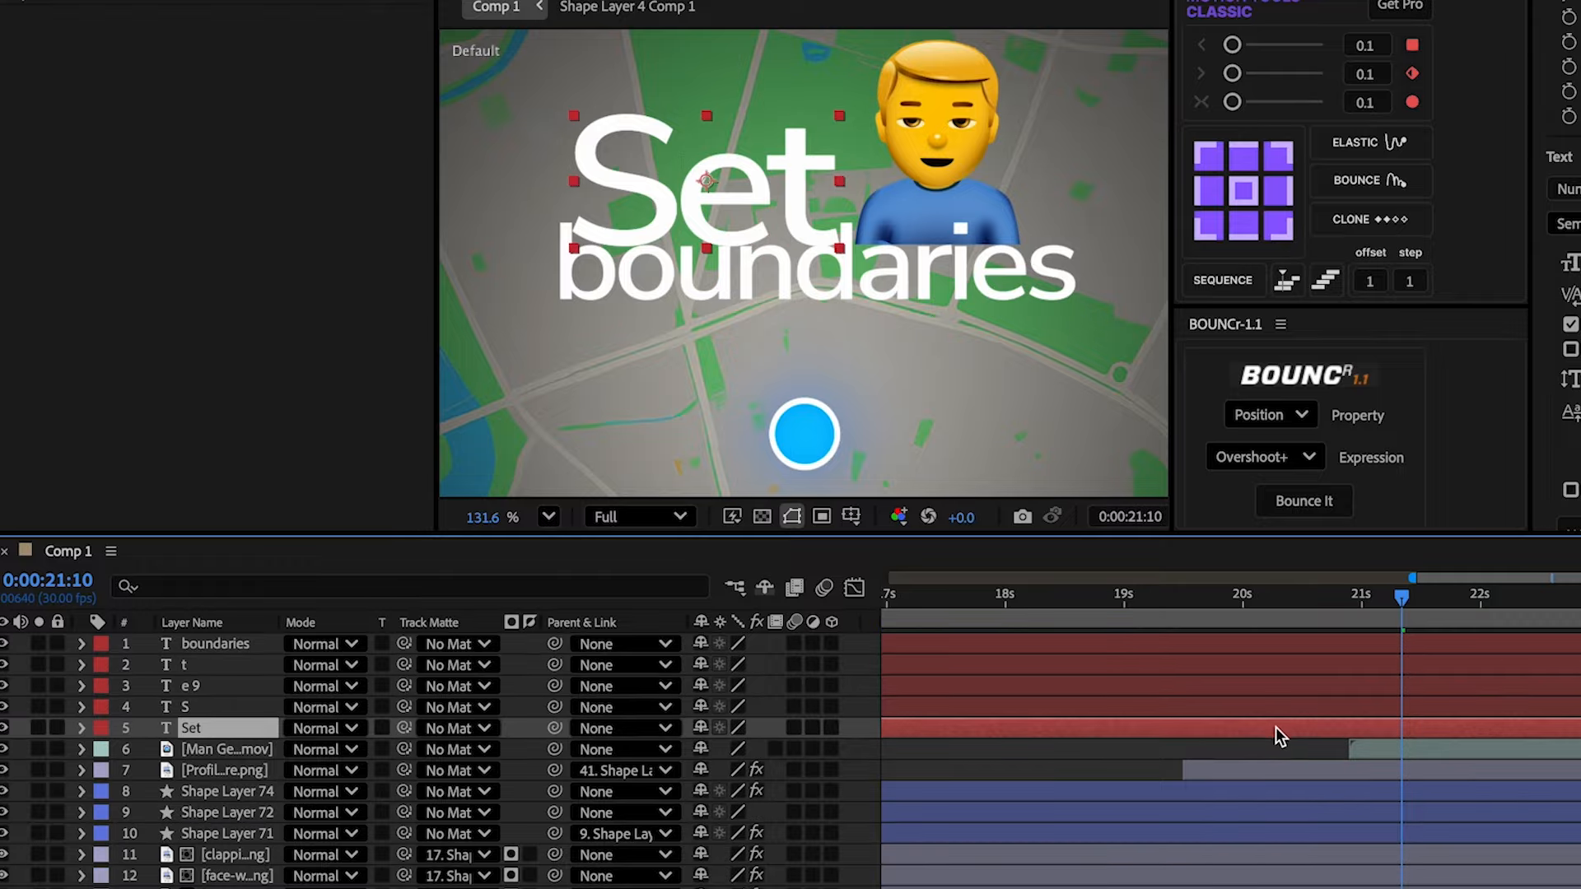
# - Delete the original Set layer and move the anchor points of the S, e and t layers to their bottom-left corners
pyautogui.press('Delete')
pyautogui.click(1271, 709)
pyautogui.keyDown('shift'); pyautogui.click(1268, 687); pyautogui.keyUp('shift')
pyautogui.keyDown('shift'); pyautogui.click(1265, 665); pyautogui.keyUp('shift')
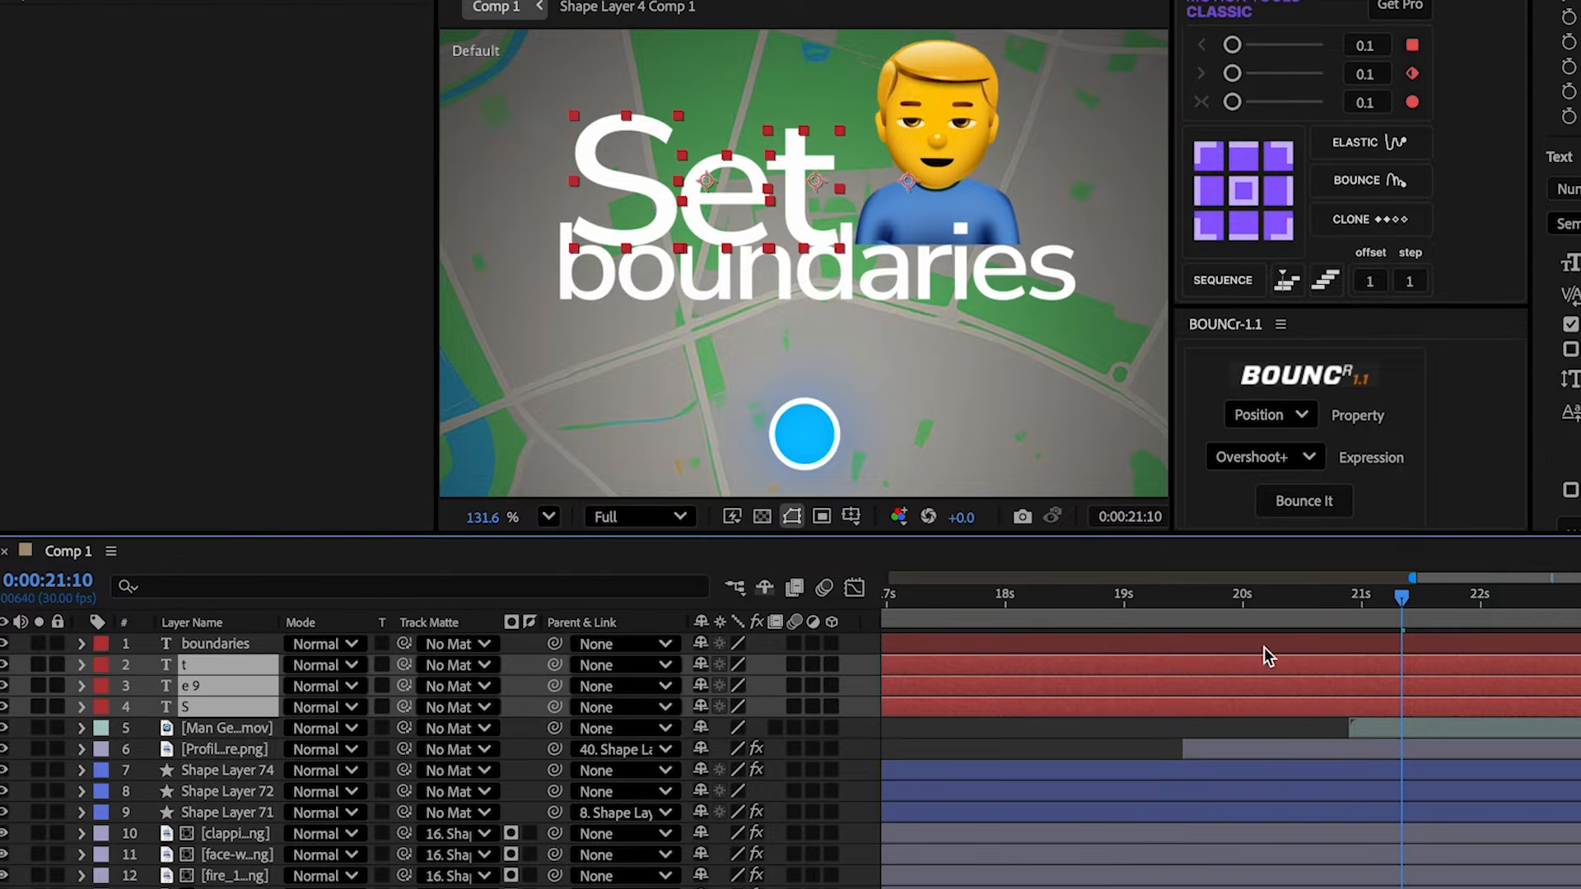
pyautogui.click(1208, 225)
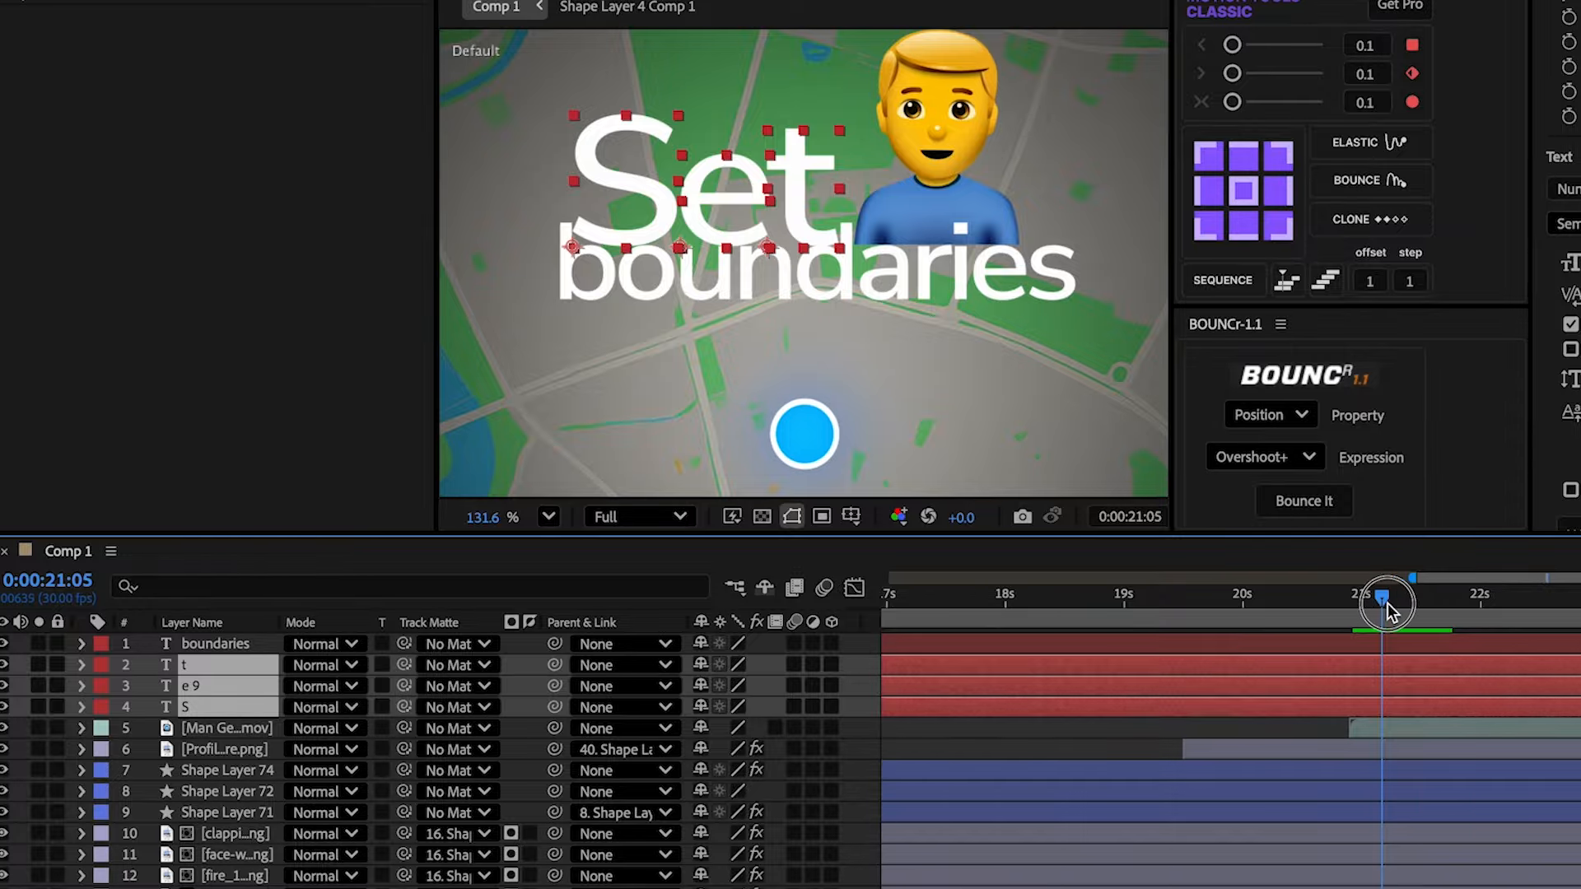
# - Set position, scale, rotation and opacity keyframes on the S, e and t layers at 0:00:21:08
pyautogui.moveTo(1387, 609); pyautogui.dragTo(1398, 606)
pyautogui.press('s')
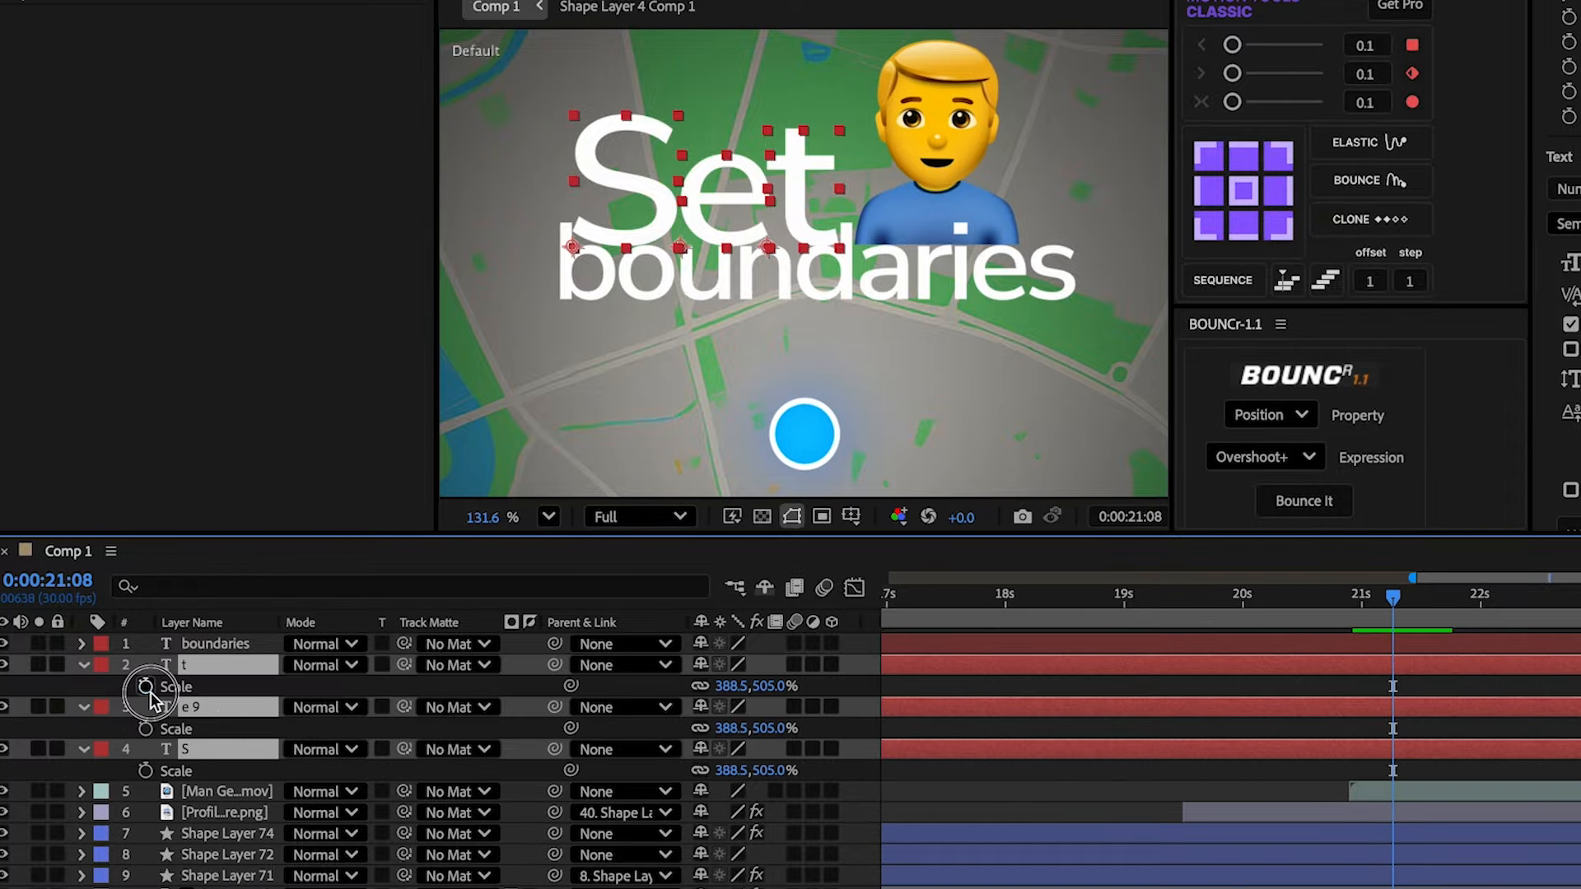
pyautogui.hotkey('alt', 'shift', 'p')
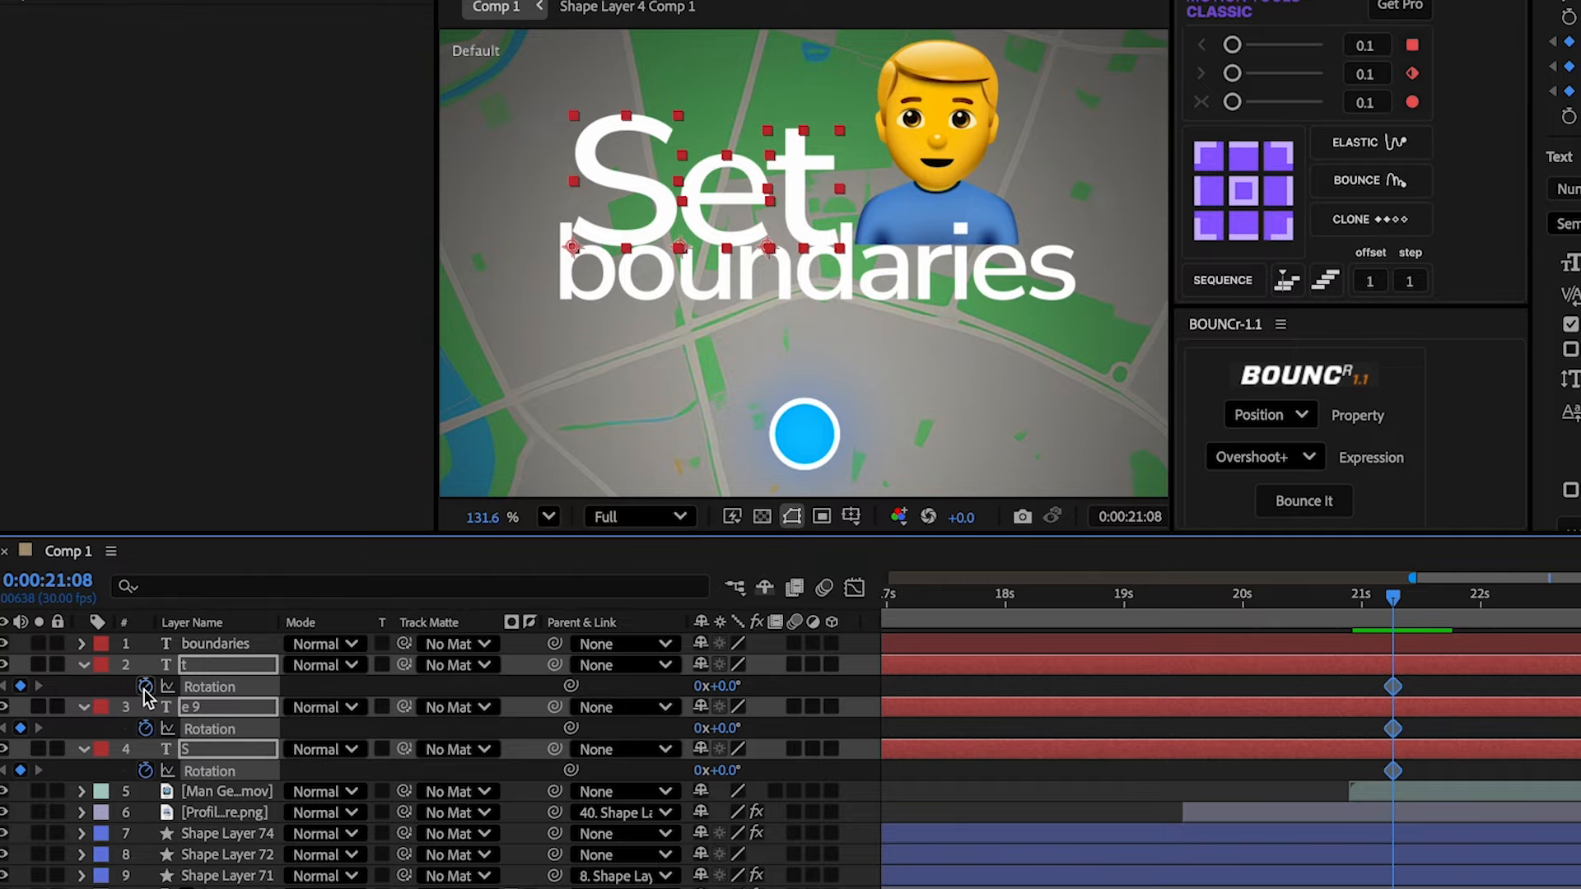
pyautogui.press('u')
# - At 0:00:21:03, shift the S, e and t layers down to Y 899.8 and rightward, with scale 153.8, 200%, rotation 54° and opacity 0%
pyautogui.moveTo(1393, 613); pyautogui.dragTo(1374, 611)
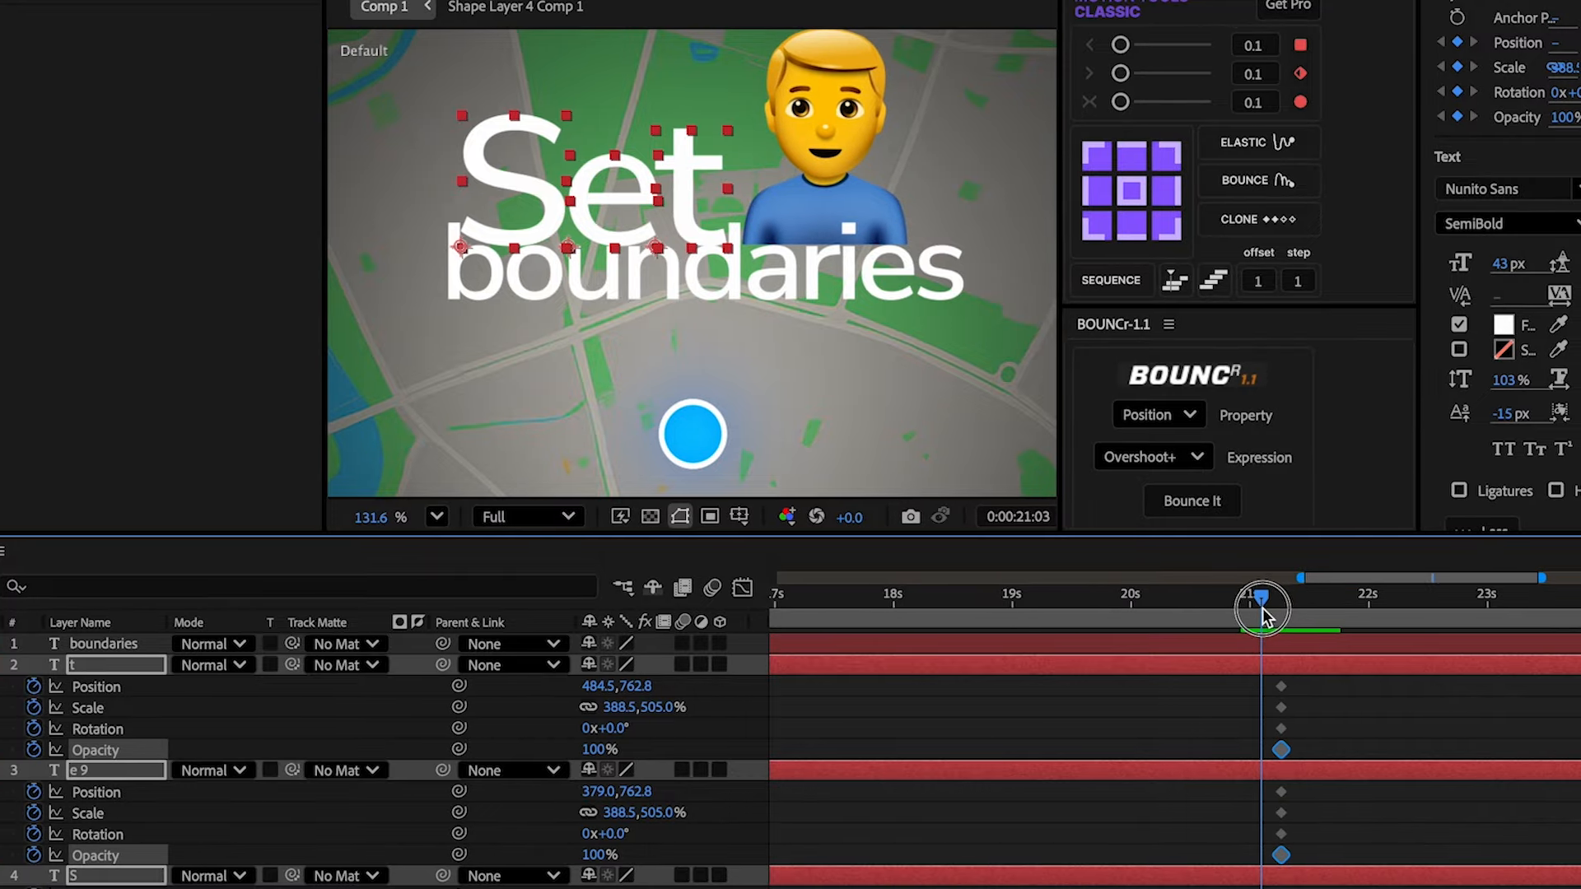
pyautogui.moveTo(634, 686); pyautogui.dragTo(783, 684)
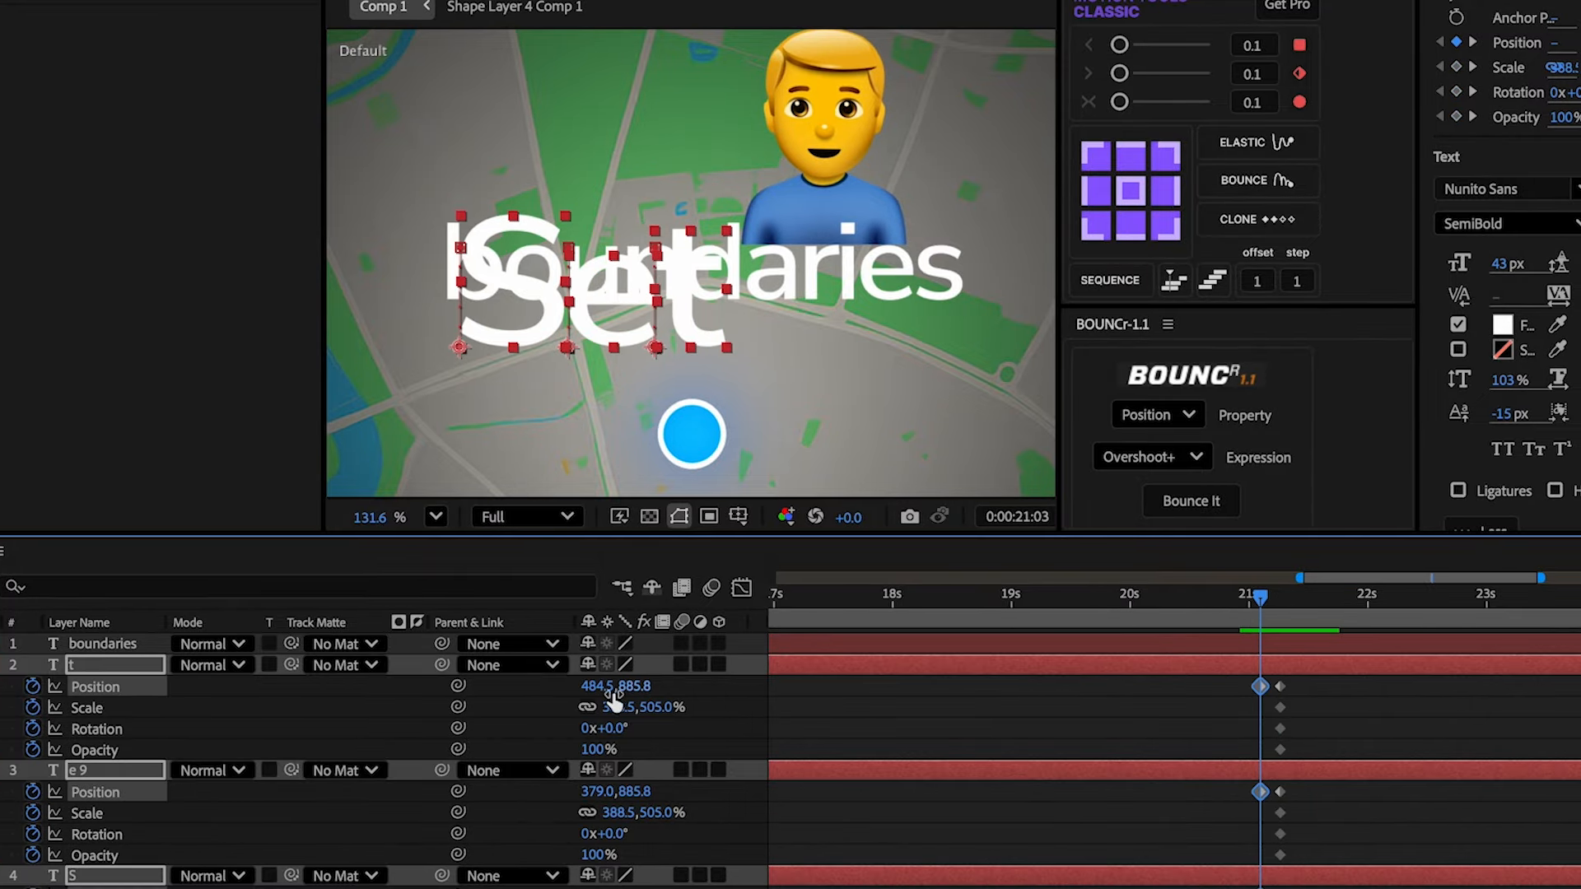
pyautogui.moveTo(612, 694)
pyautogui.mouseDown()
pyautogui.moveTo(720, 685)
pyautogui.moveTo(637, 690)
pyautogui.mouseUp()
pyautogui.moveTo(643, 686); pyautogui.dragTo(326, 752)
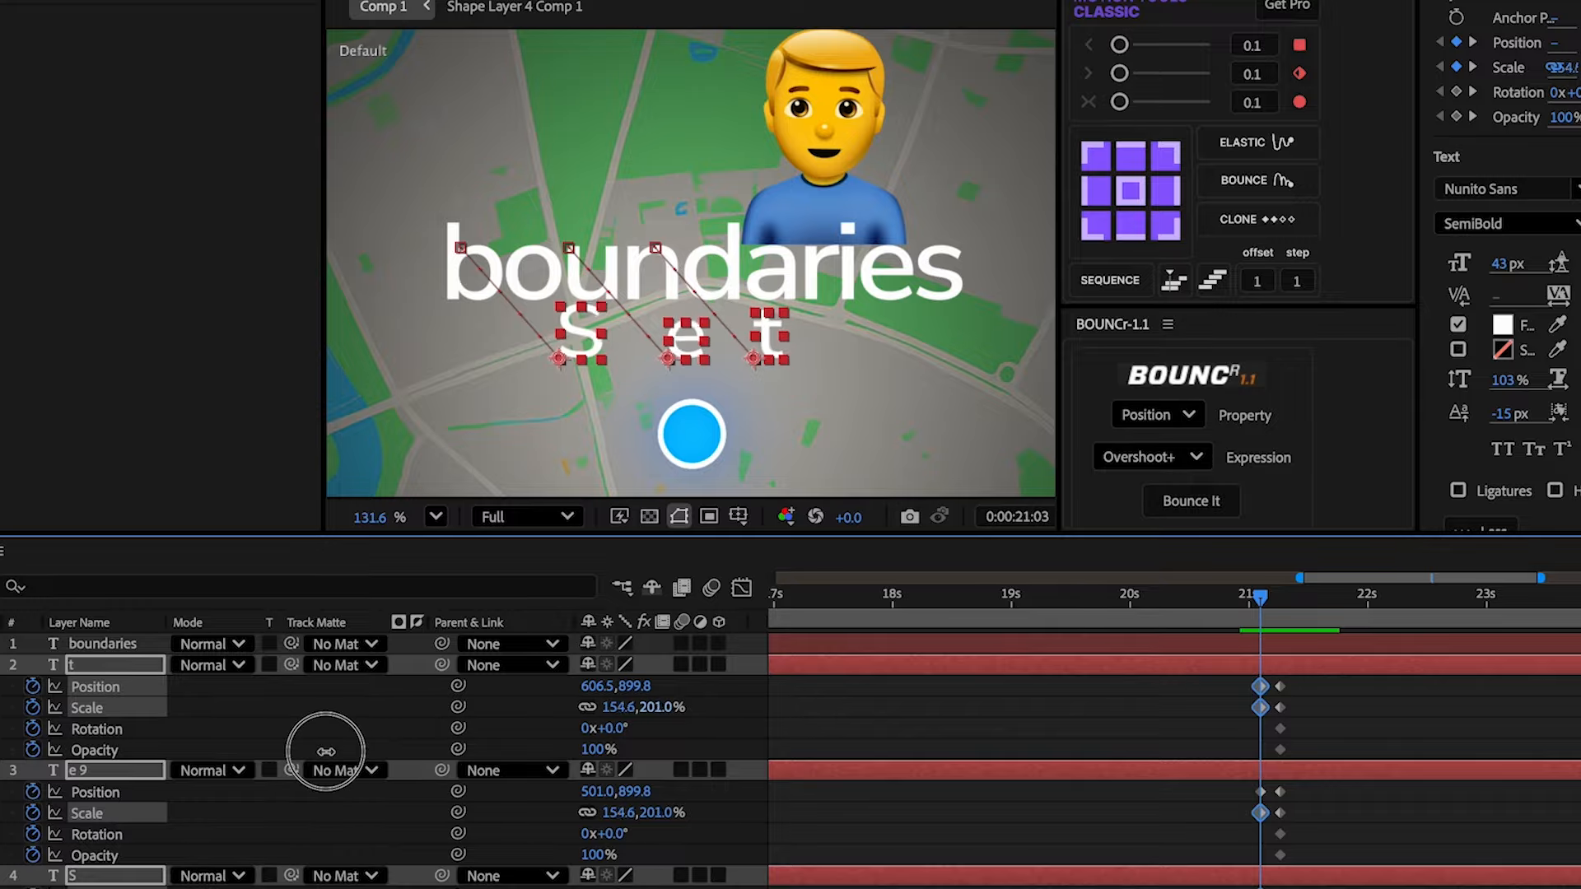
pyautogui.moveTo(614, 729); pyautogui.dragTo(326, 771)
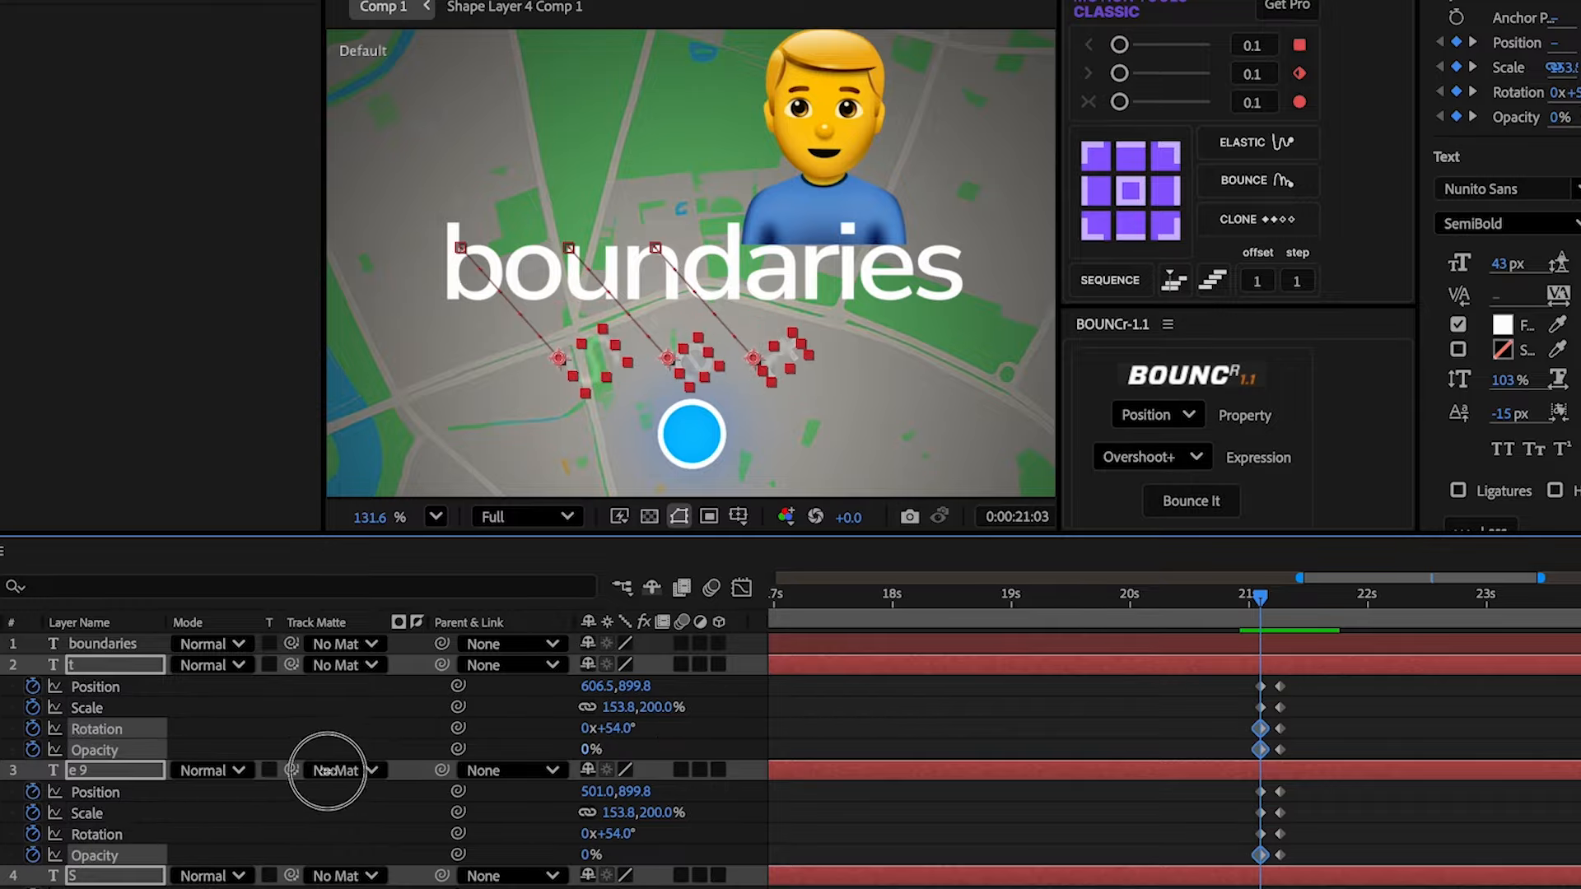
# - Apply BOUNCr's Overshoot+ expression to the scale, position and rotation keyframes of the S, e and t layers
pyautogui.press('s')
pyautogui.moveTo(1227, 782); pyautogui.dragTo(1308, 674)
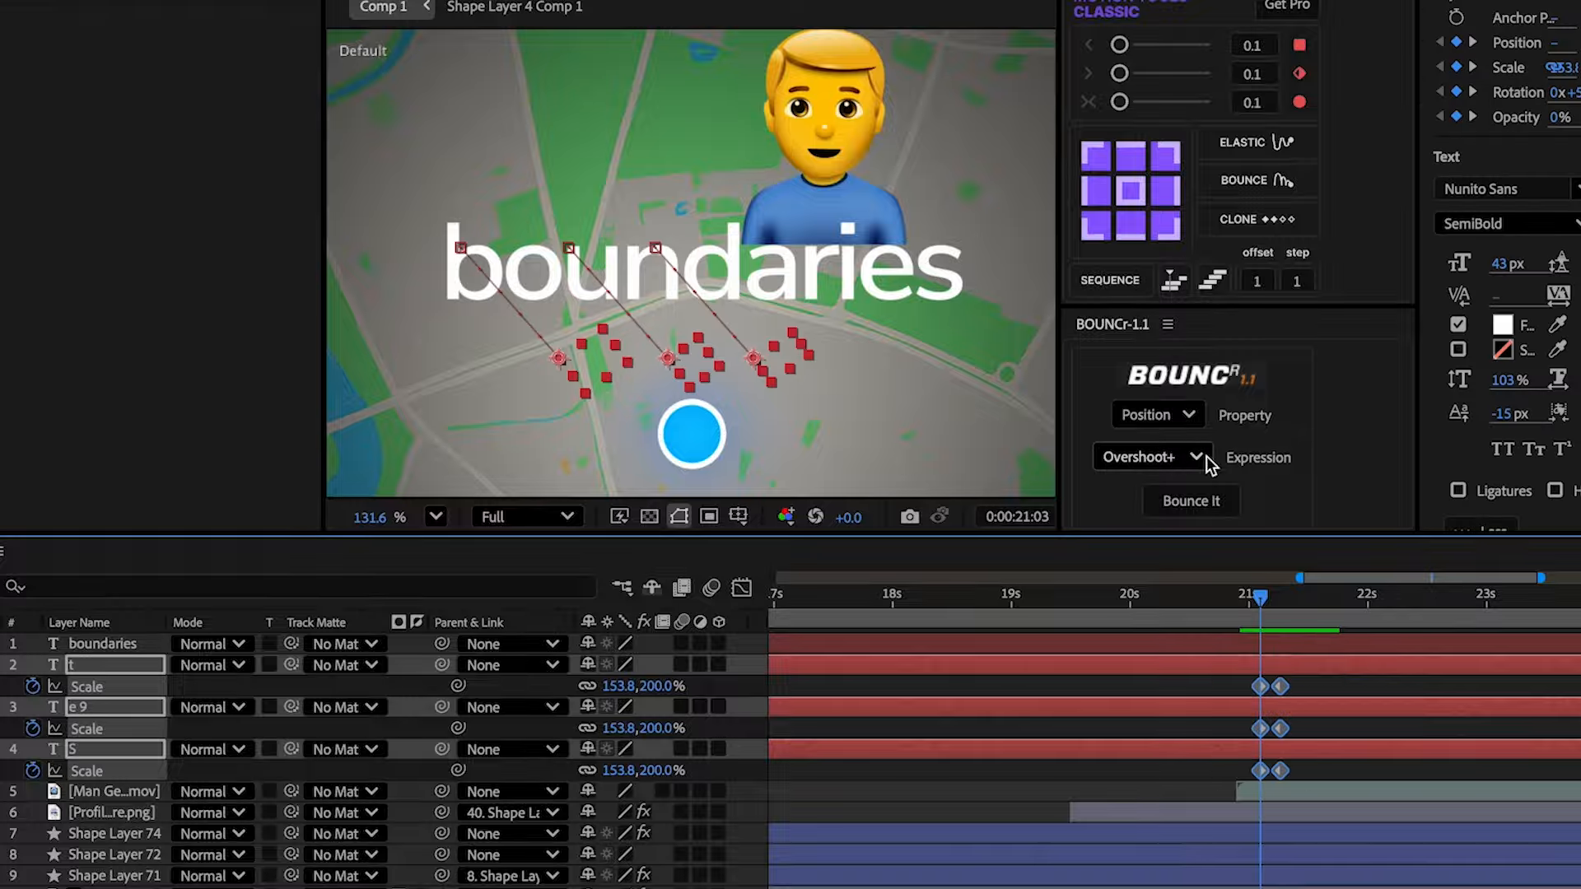
pyautogui.click(1157, 414)
pyautogui.click(1198, 494)
pyautogui.press('p')
pyautogui.moveTo(1180, 779); pyautogui.dragTo(1351, 675)
pyautogui.click(1189, 414)
pyautogui.click(1162, 442)
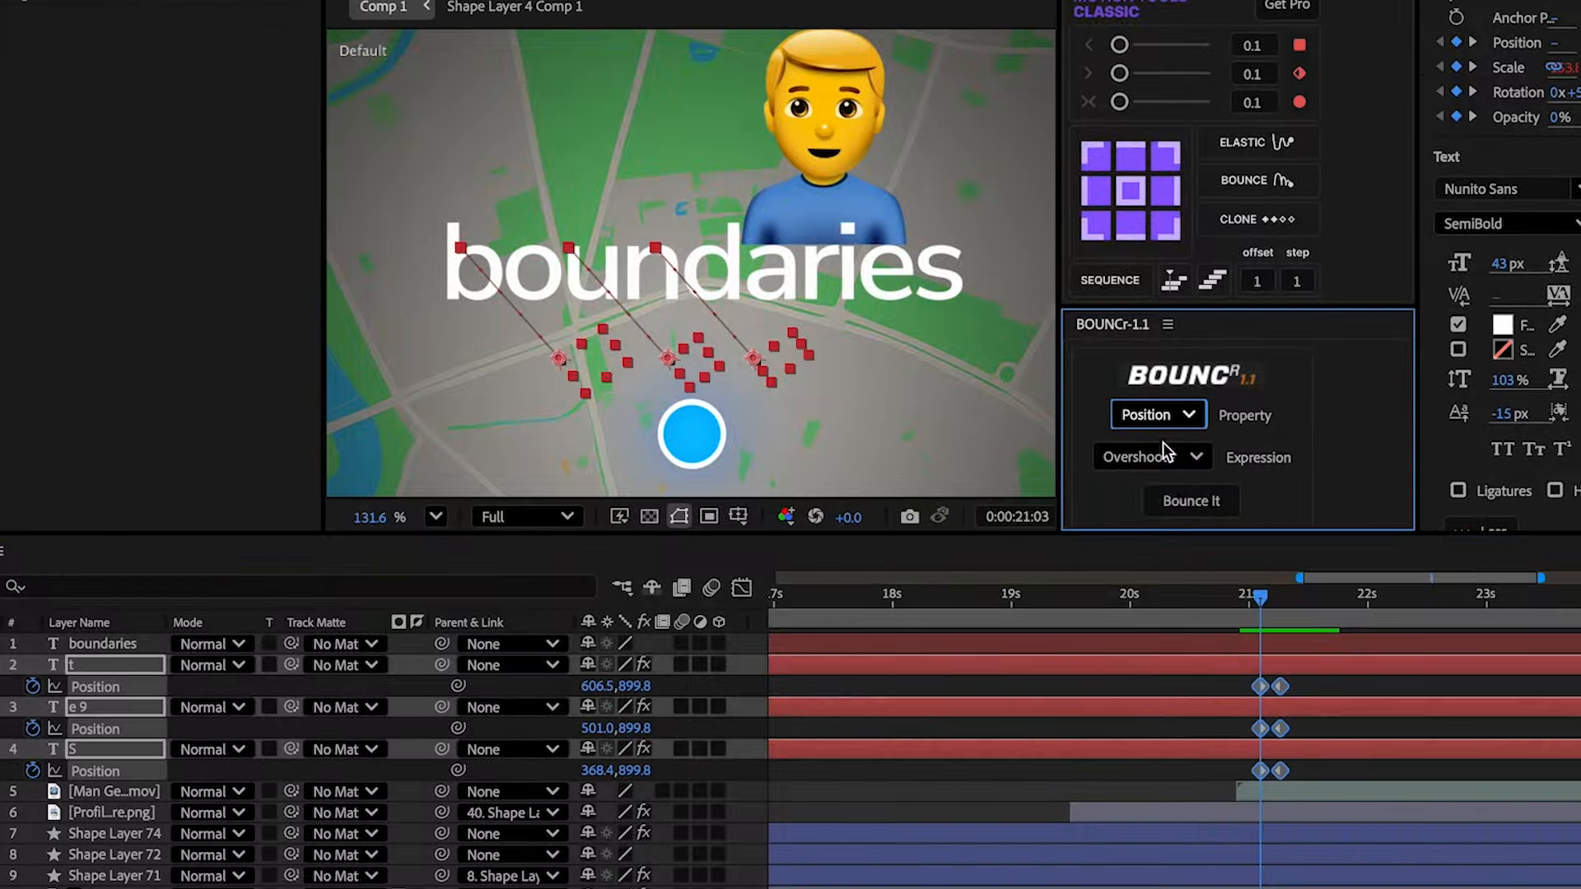
pyautogui.click(1195, 504)
pyautogui.press('r')
pyautogui.moveTo(1222, 782); pyautogui.dragTo(1284, 625)
pyautogui.click(1161, 414)
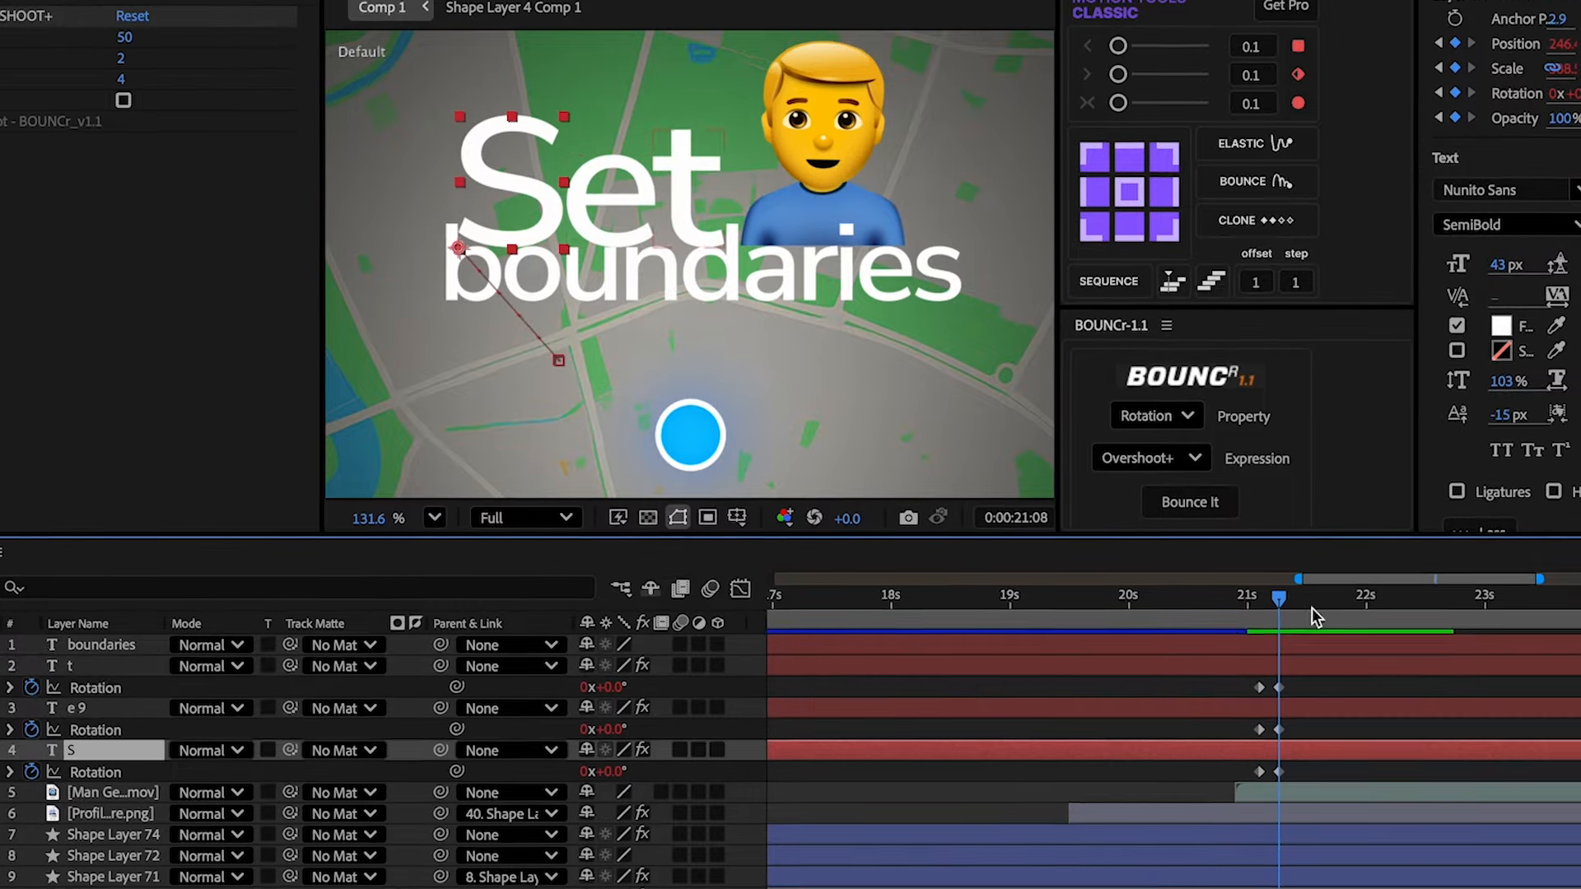
# - Add a Tint effect to the S layer and map white to the location dot's blue
pyautogui.click(1426, 78)
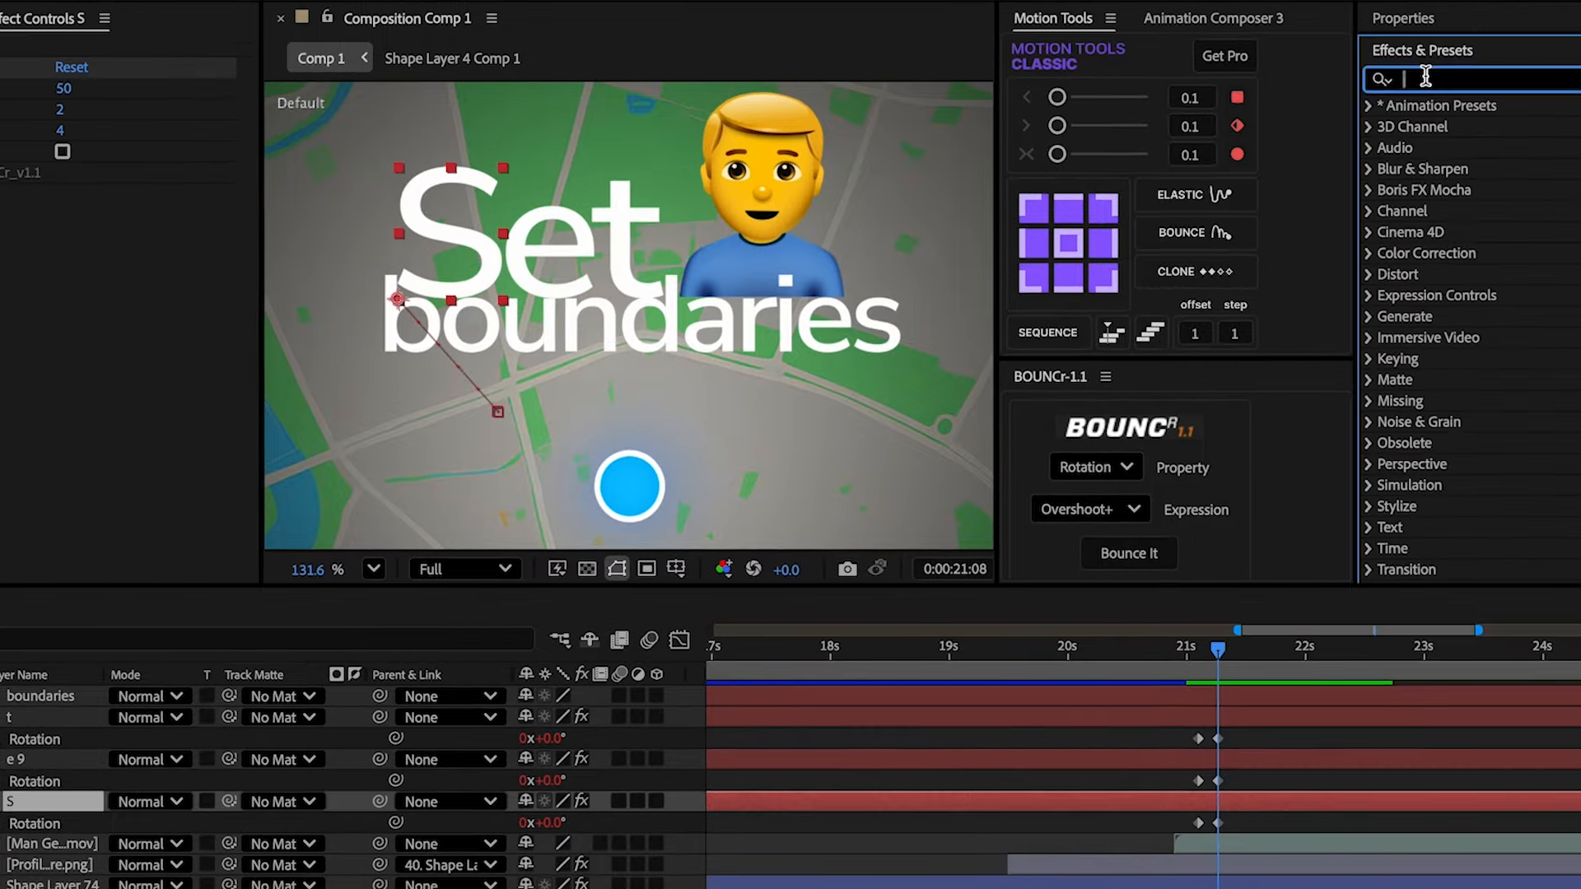
pyautogui.write('tint')
pyautogui.doubleClick(1402, 220)
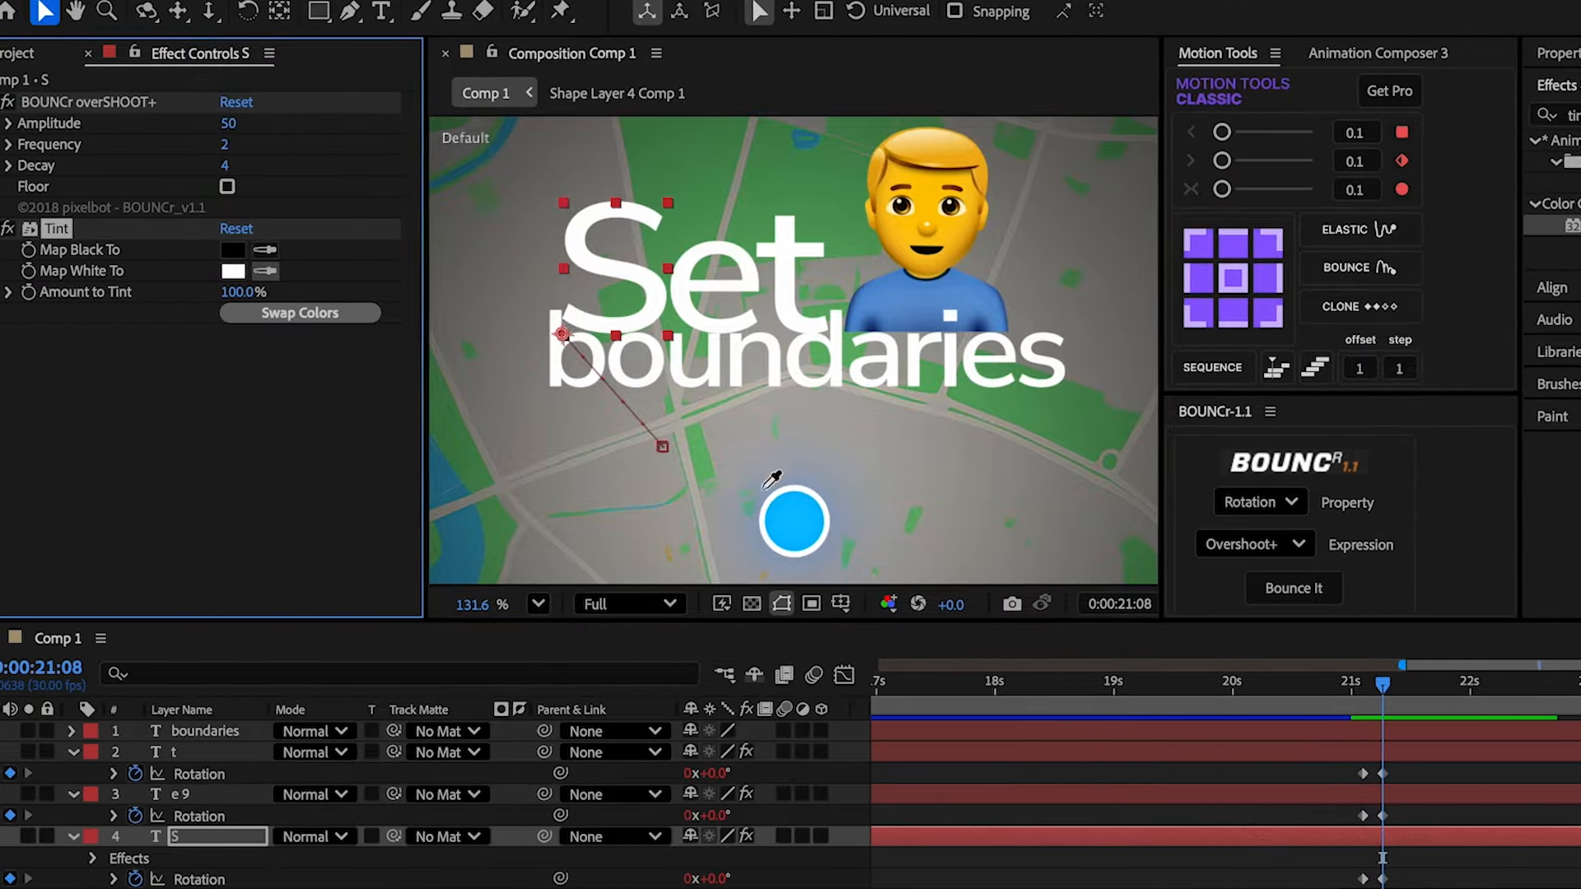
pyautogui.click(782, 534)
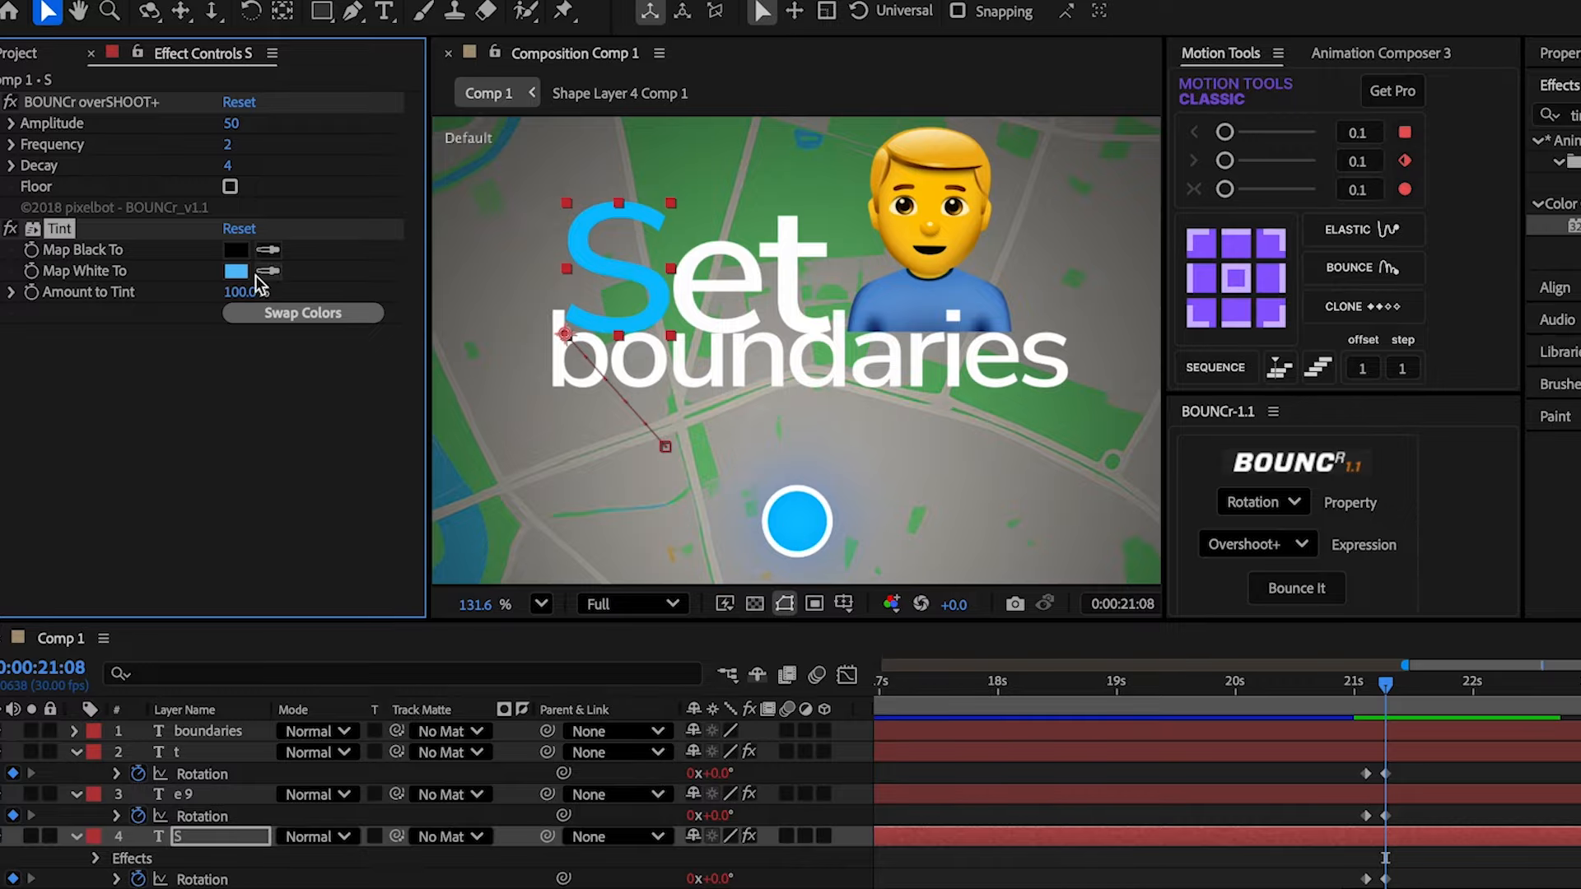
pyautogui.click(237, 271)
pyautogui.click(1137, 353)
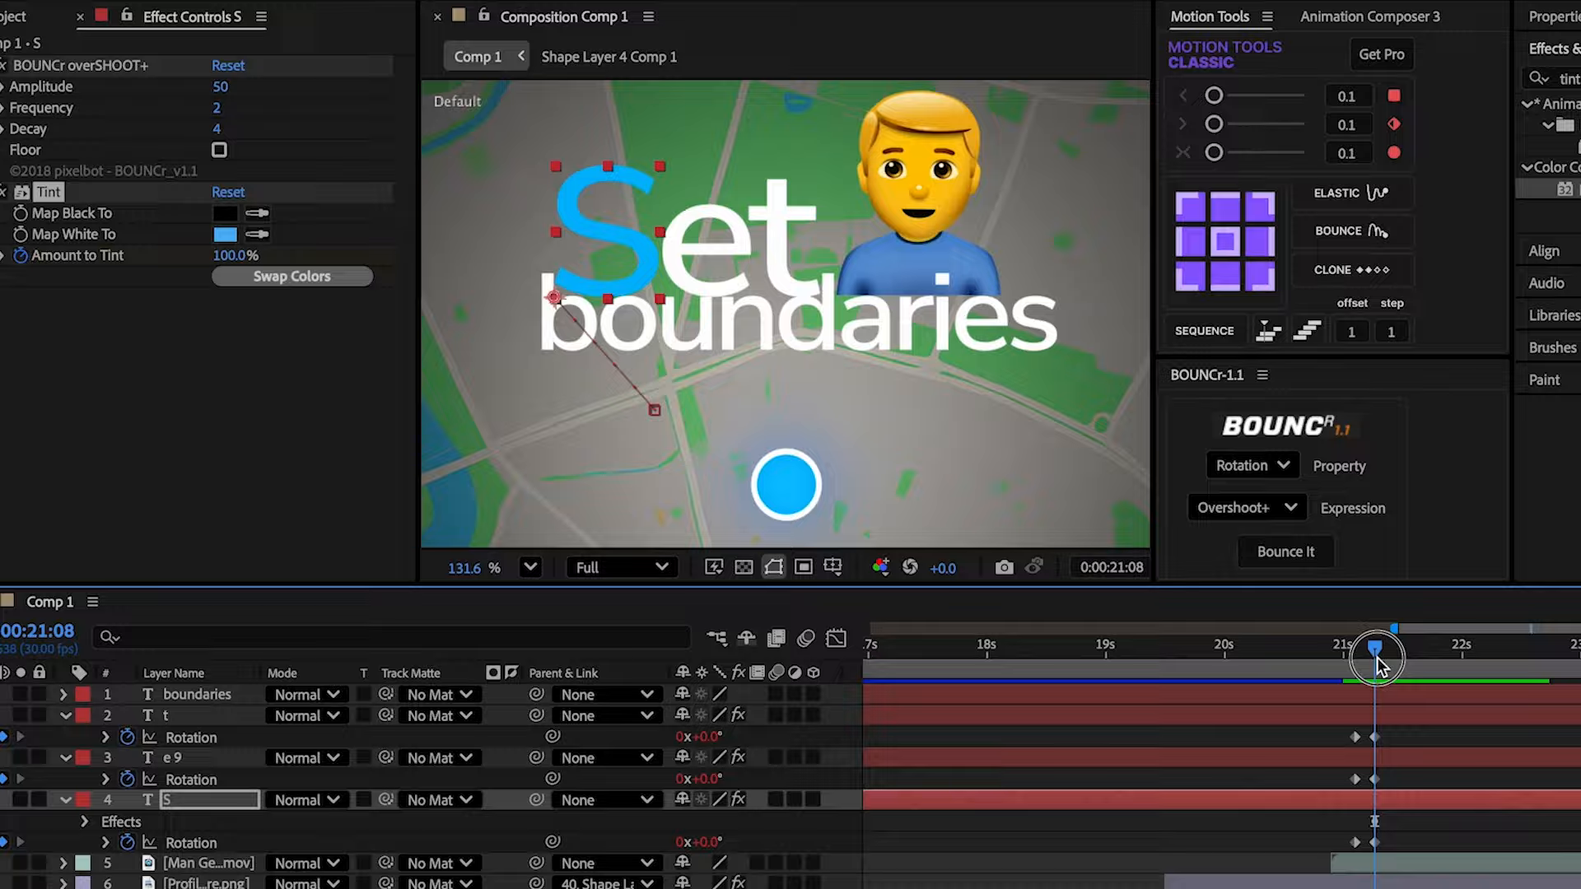
# - Animate the S layer's Amount to Tint from 100% at 0:00:21:08 to 0% at 0:00:21:13
pyautogui.moveTo(1386, 687); pyautogui.dragTo(1406, 689)
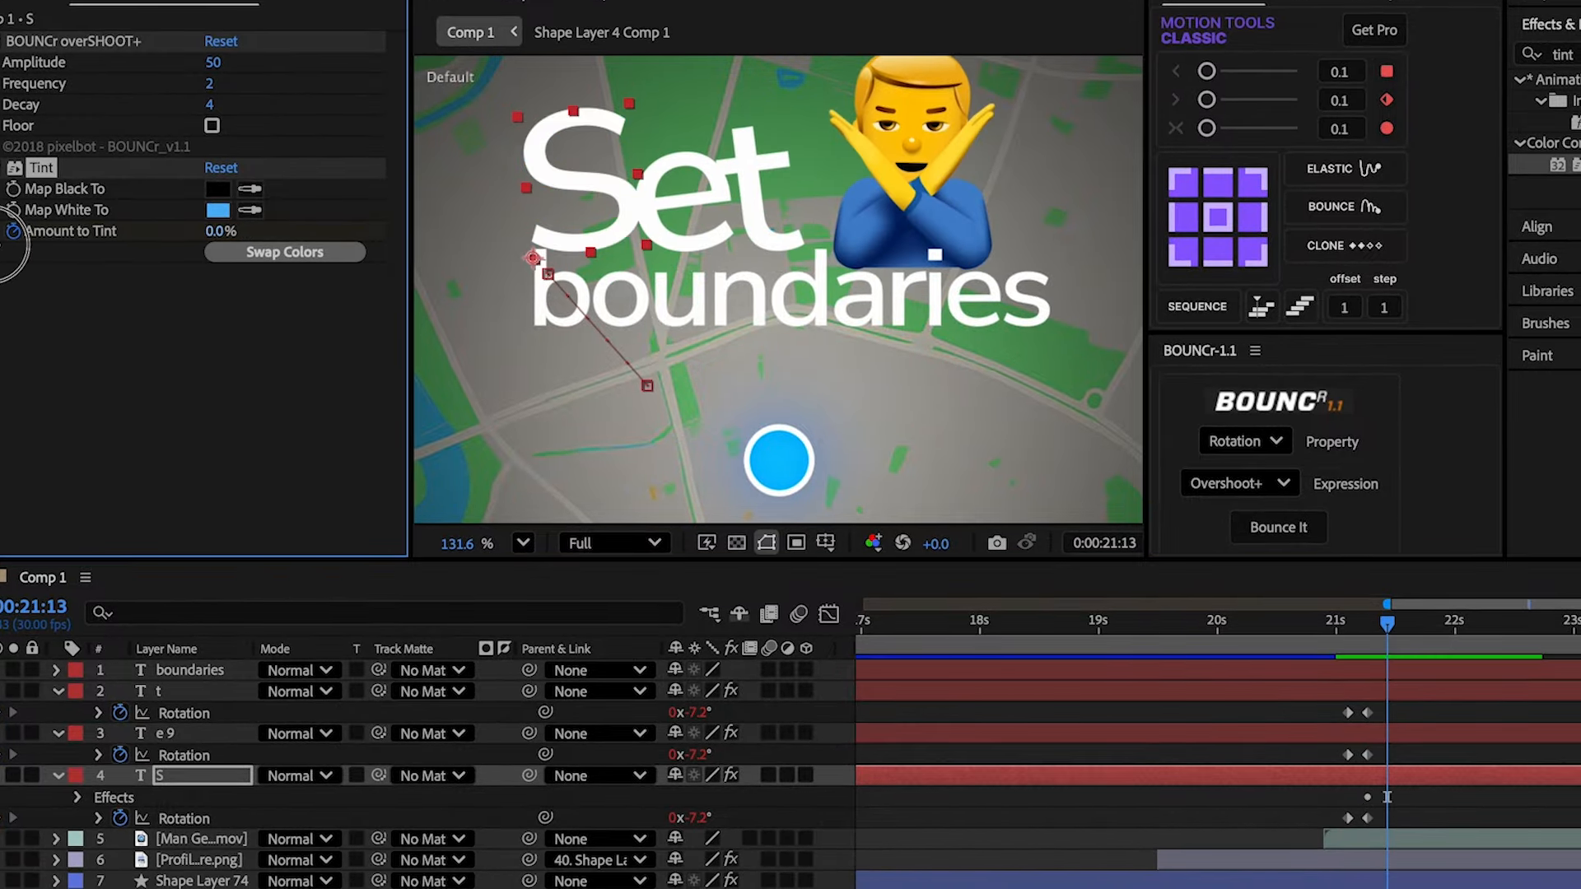
pyautogui.press('u')
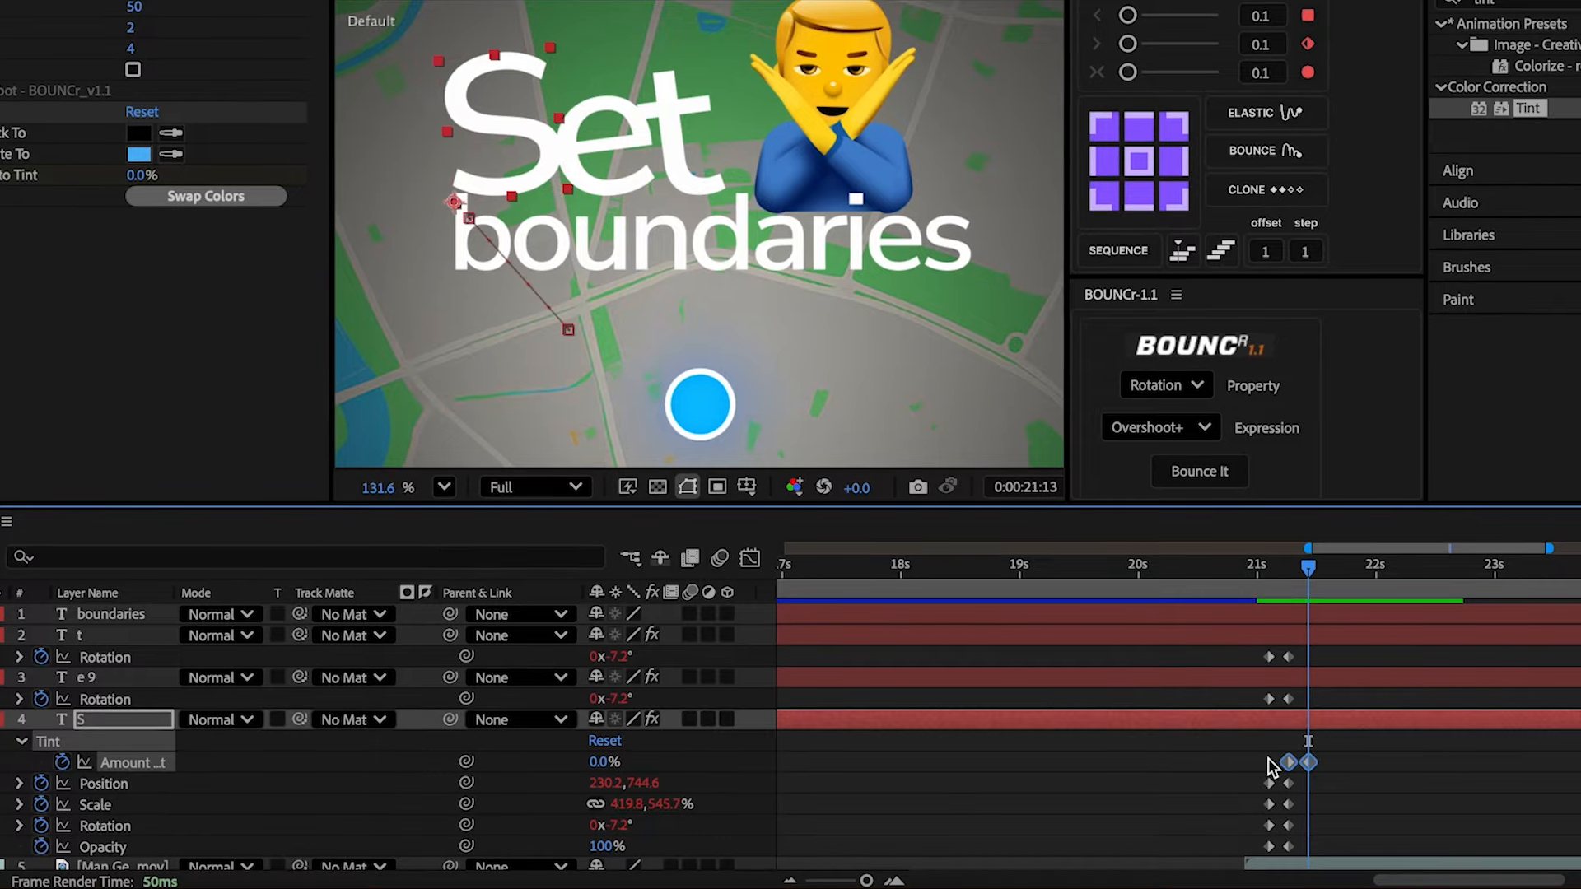
pyautogui.click(1291, 557)
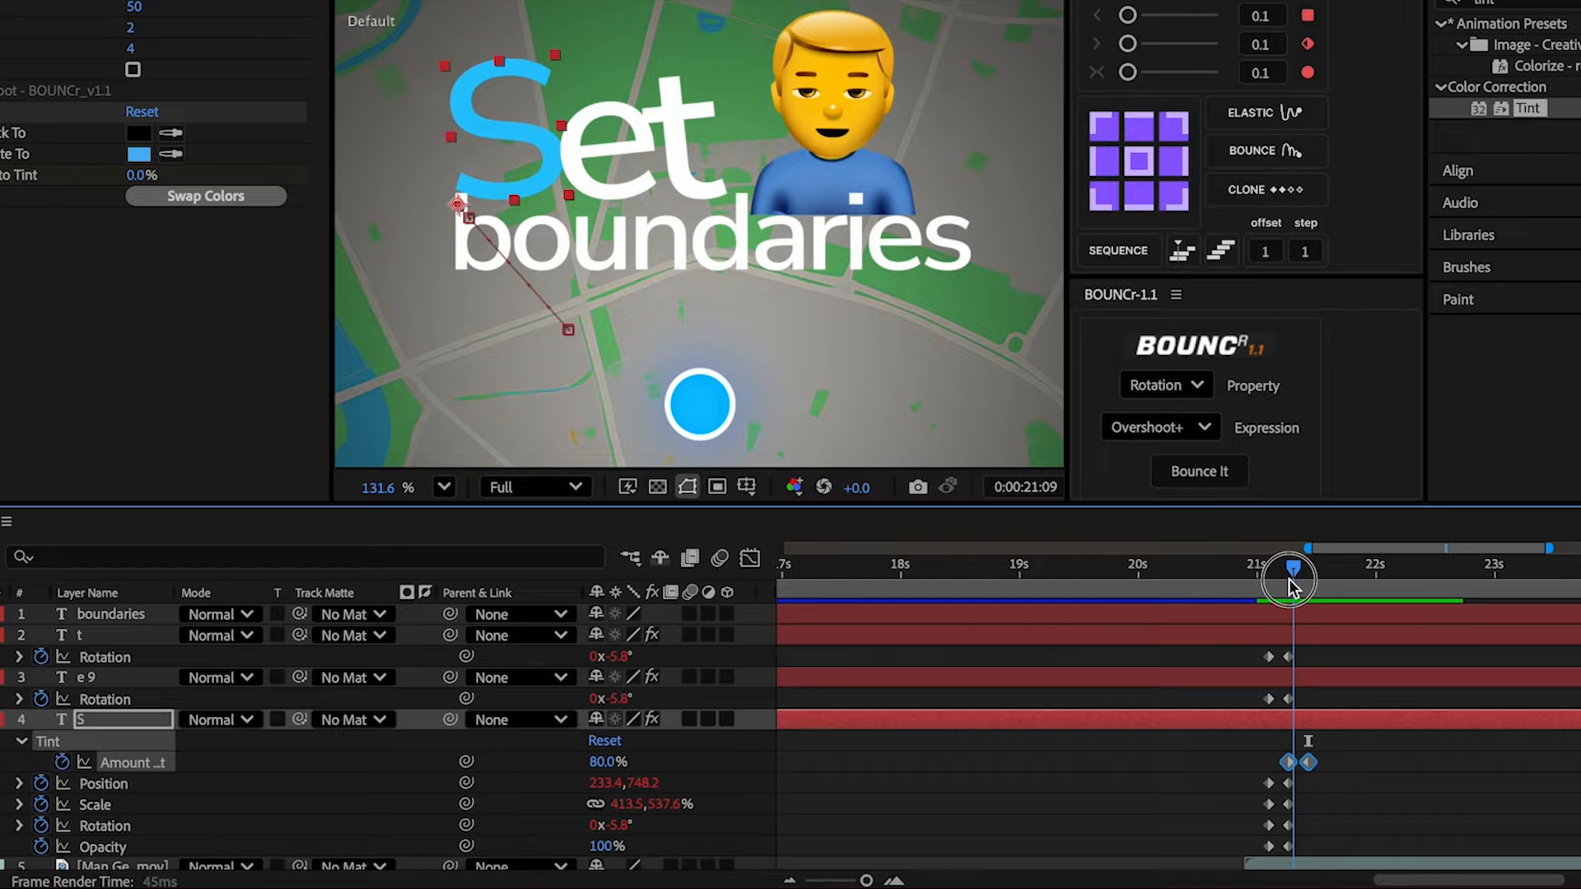
# - Copy the animated Tint effect to the e and t layers, with its keyframes starting at 0:00:21:08
pyautogui.click(1313, 675)
pyautogui.keyDown('shift'); pyautogui.click(1306, 640); pyautogui.keyUp('shift')
pyautogui.press('u')
pyautogui.press('u')
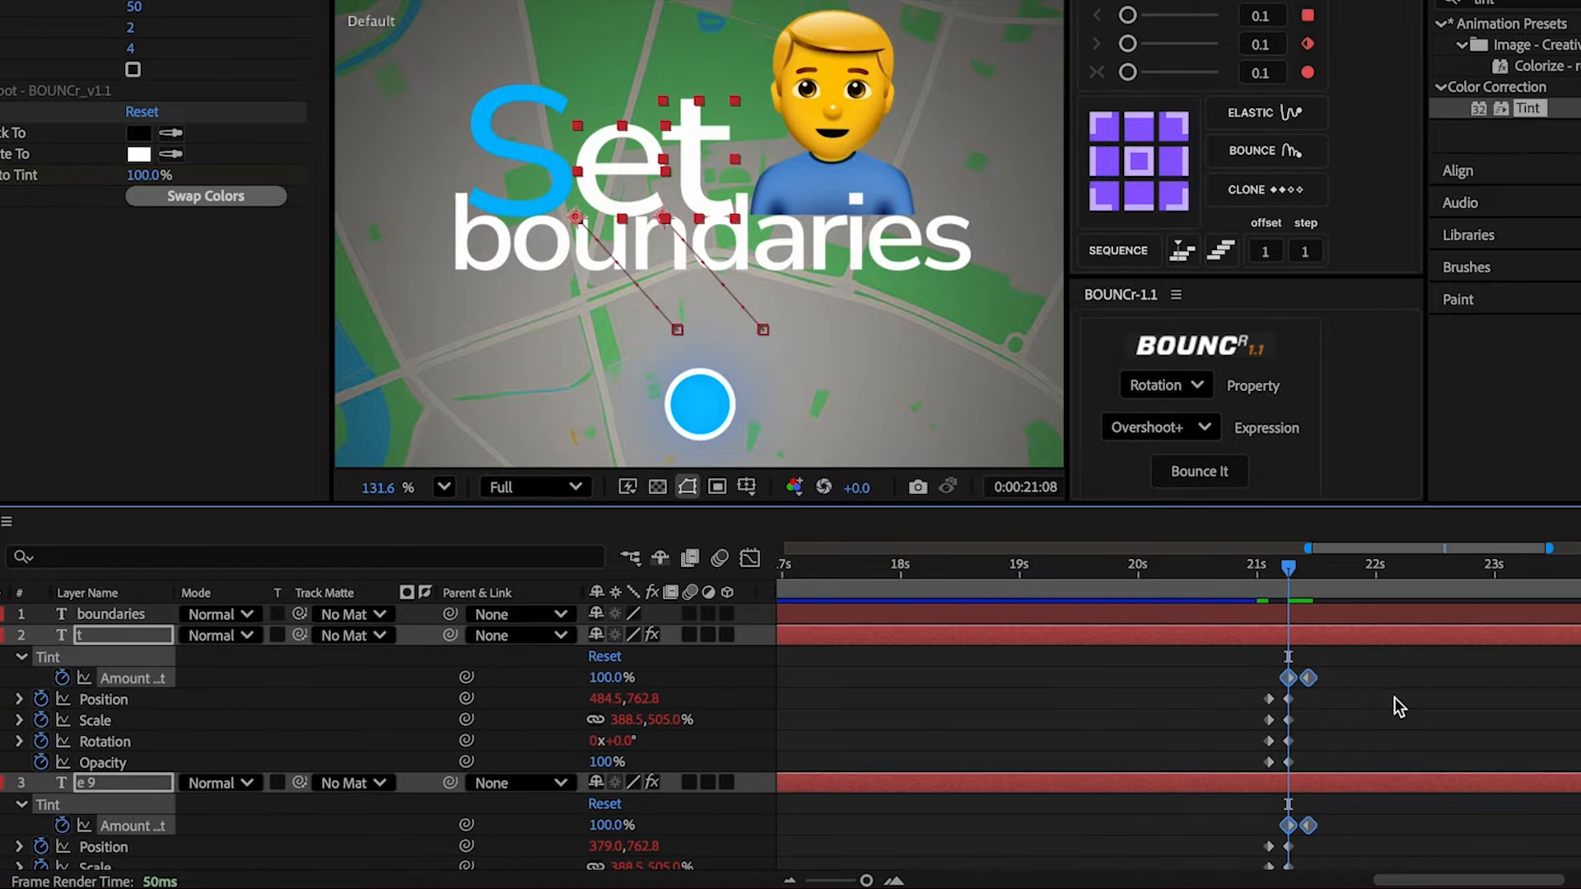
pyautogui.press('u')
# - Sequence the S, e and t layers in Motion Tools with offset 1 and step 1
pyautogui.click(1351, 680)
pyautogui.press('u')
pyautogui.keyDown('shift'); pyautogui.click(1196, 634); pyautogui.keyUp('shift')
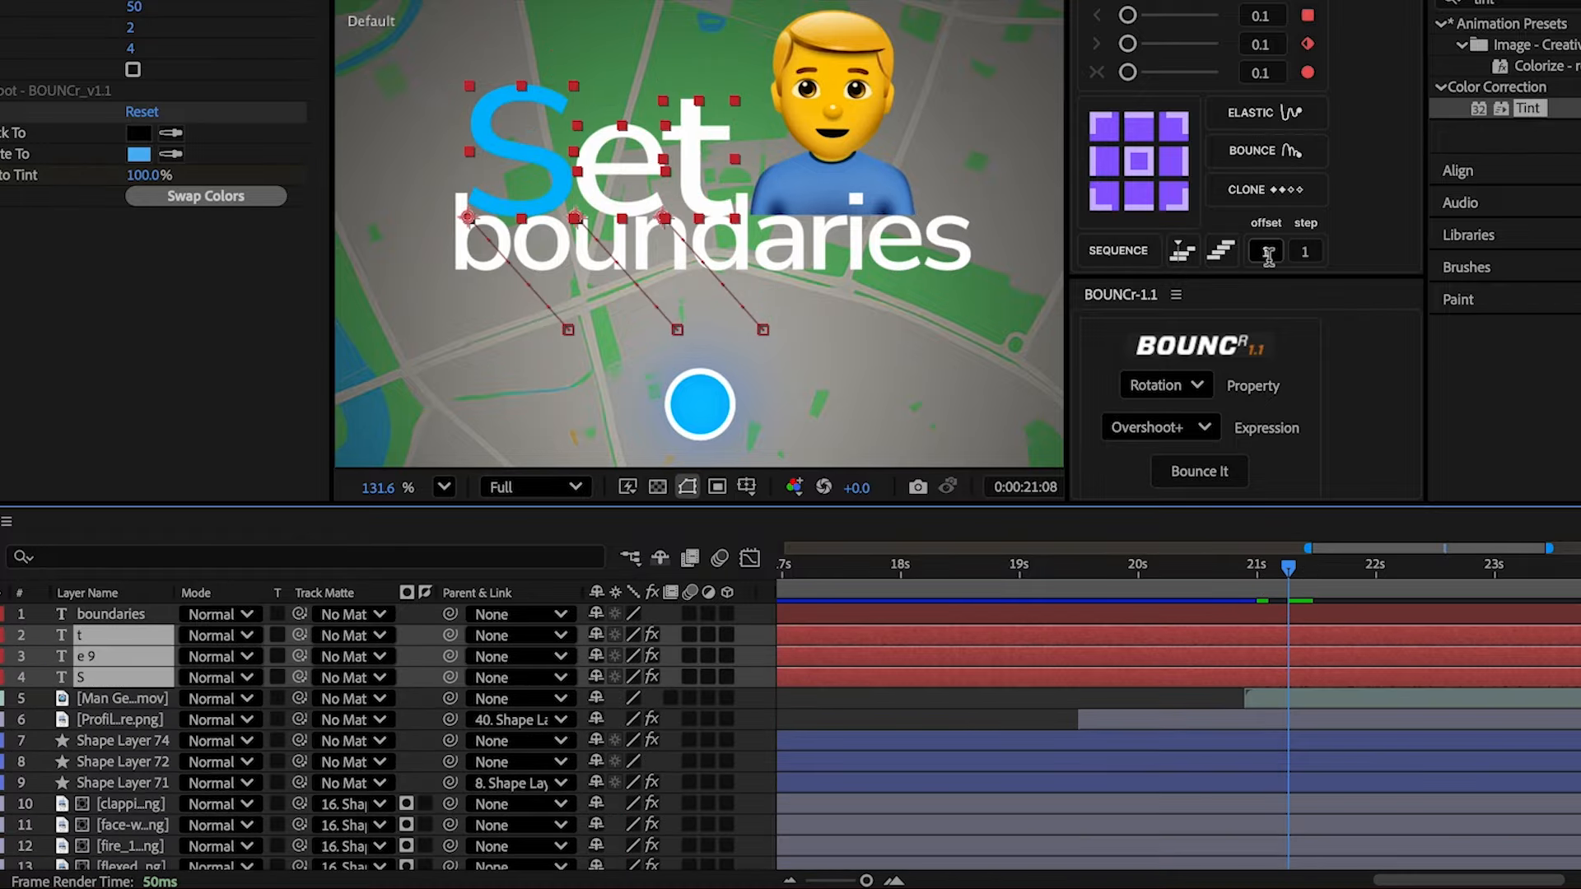
pyautogui.click(1148, 261)
# - Set the Map White To color of the e layer's Tint effect to 00BCFD
pyautogui.click(1245, 658)
pyautogui.press('u')
pyautogui.click(1293, 572)
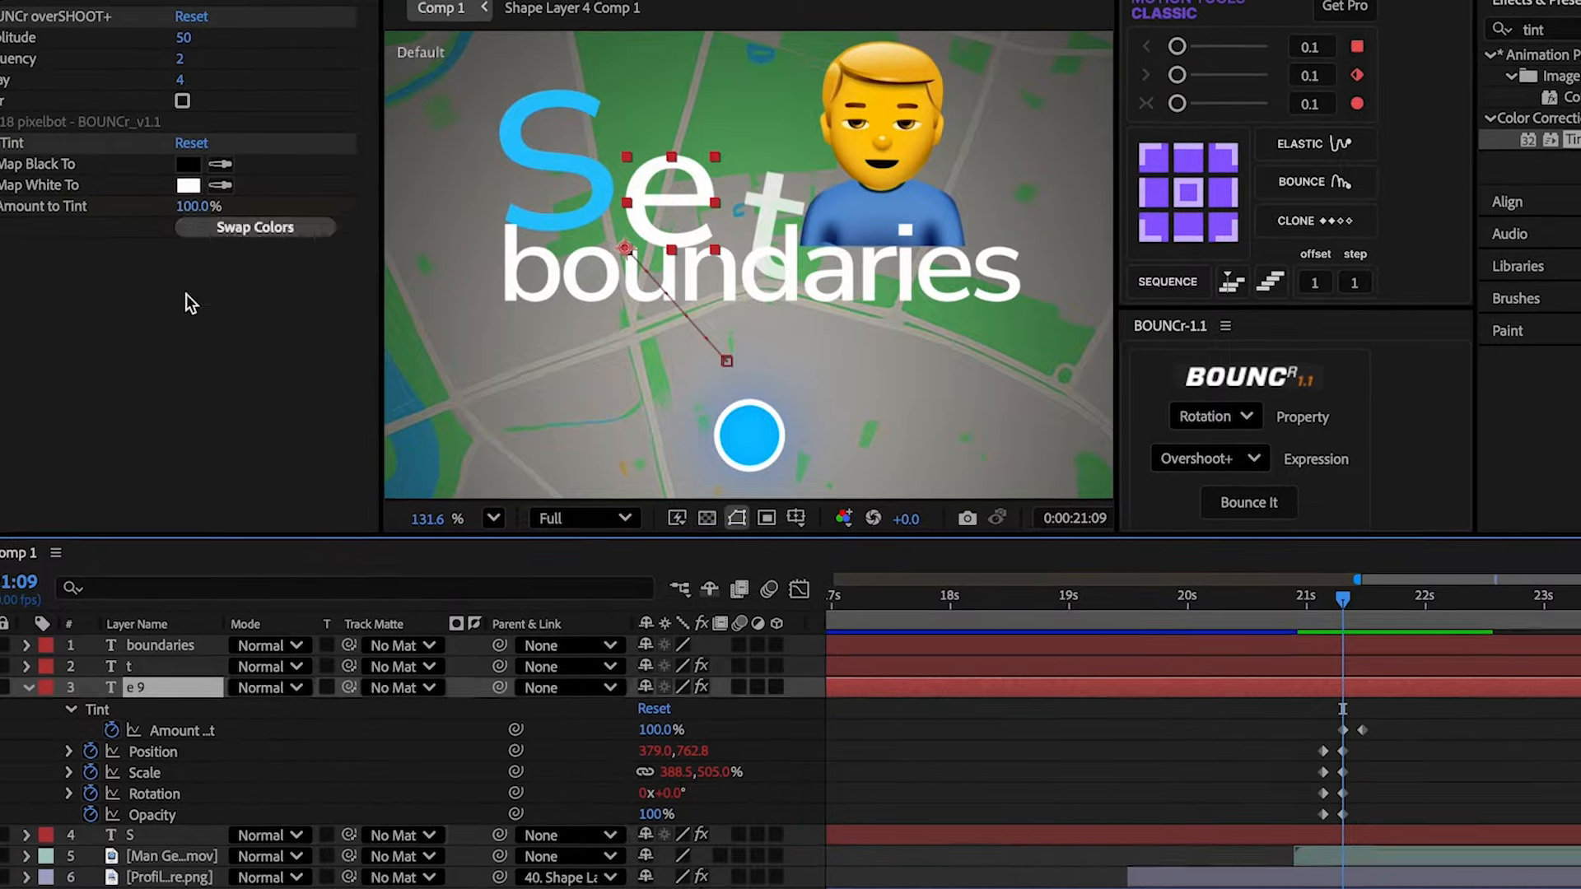
pyautogui.click(94, 804)
pyautogui.click(159, 703)
pyautogui.click(210, 199)
pyautogui.write('00BCFD')
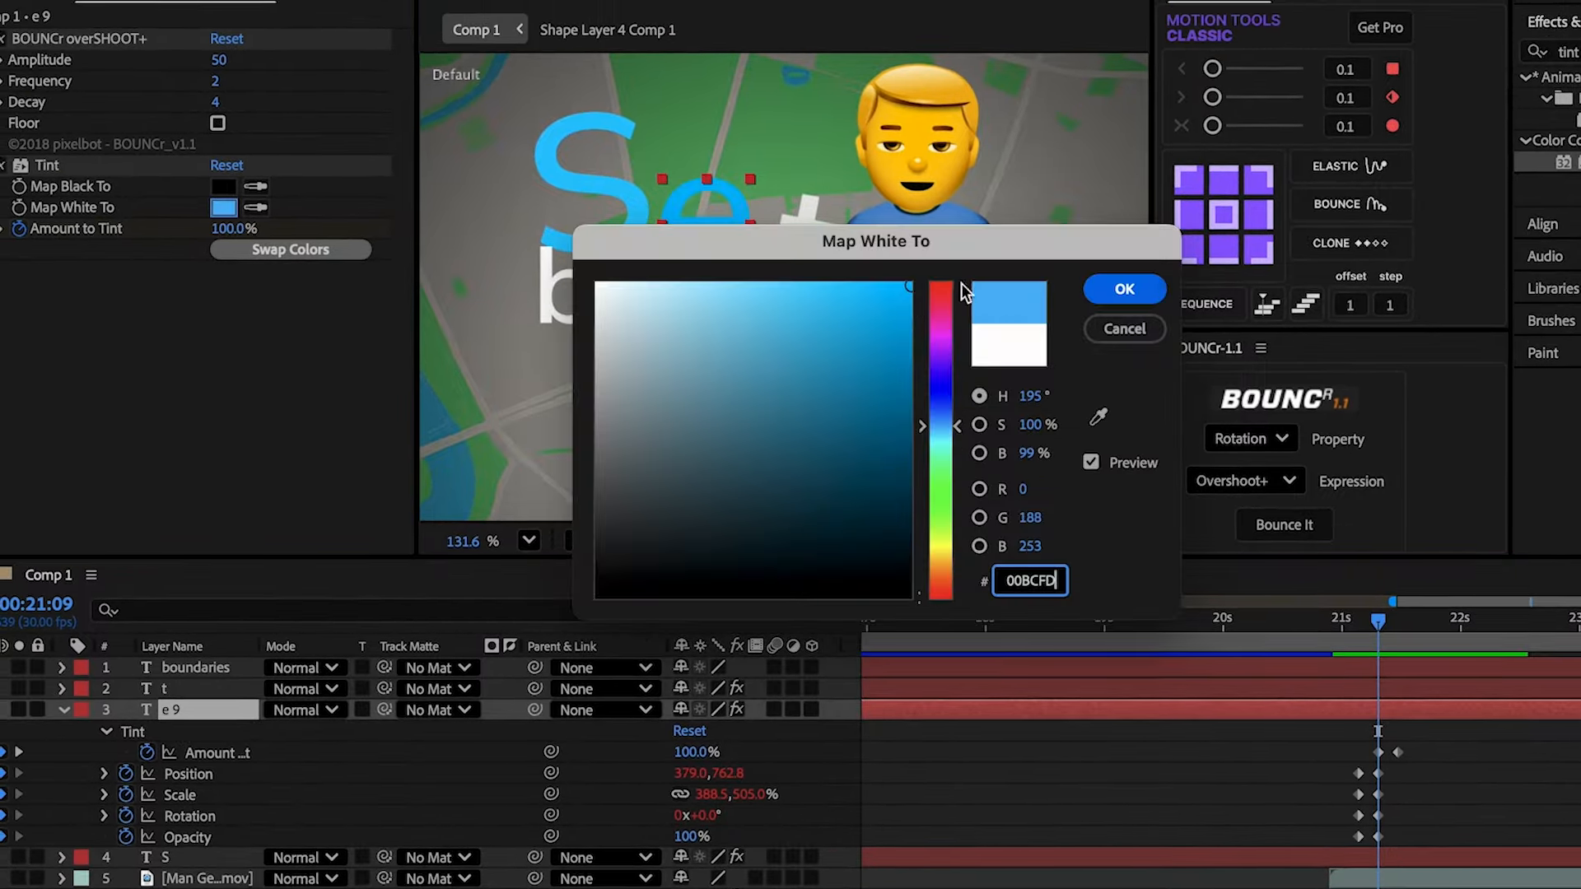
pyautogui.click(1123, 291)
# - Give the t layer's Tint effect the Map White To color 00BCFD
pyautogui.click(228, 689)
pyautogui.click(222, 207)
pyautogui.write('00BCFD')
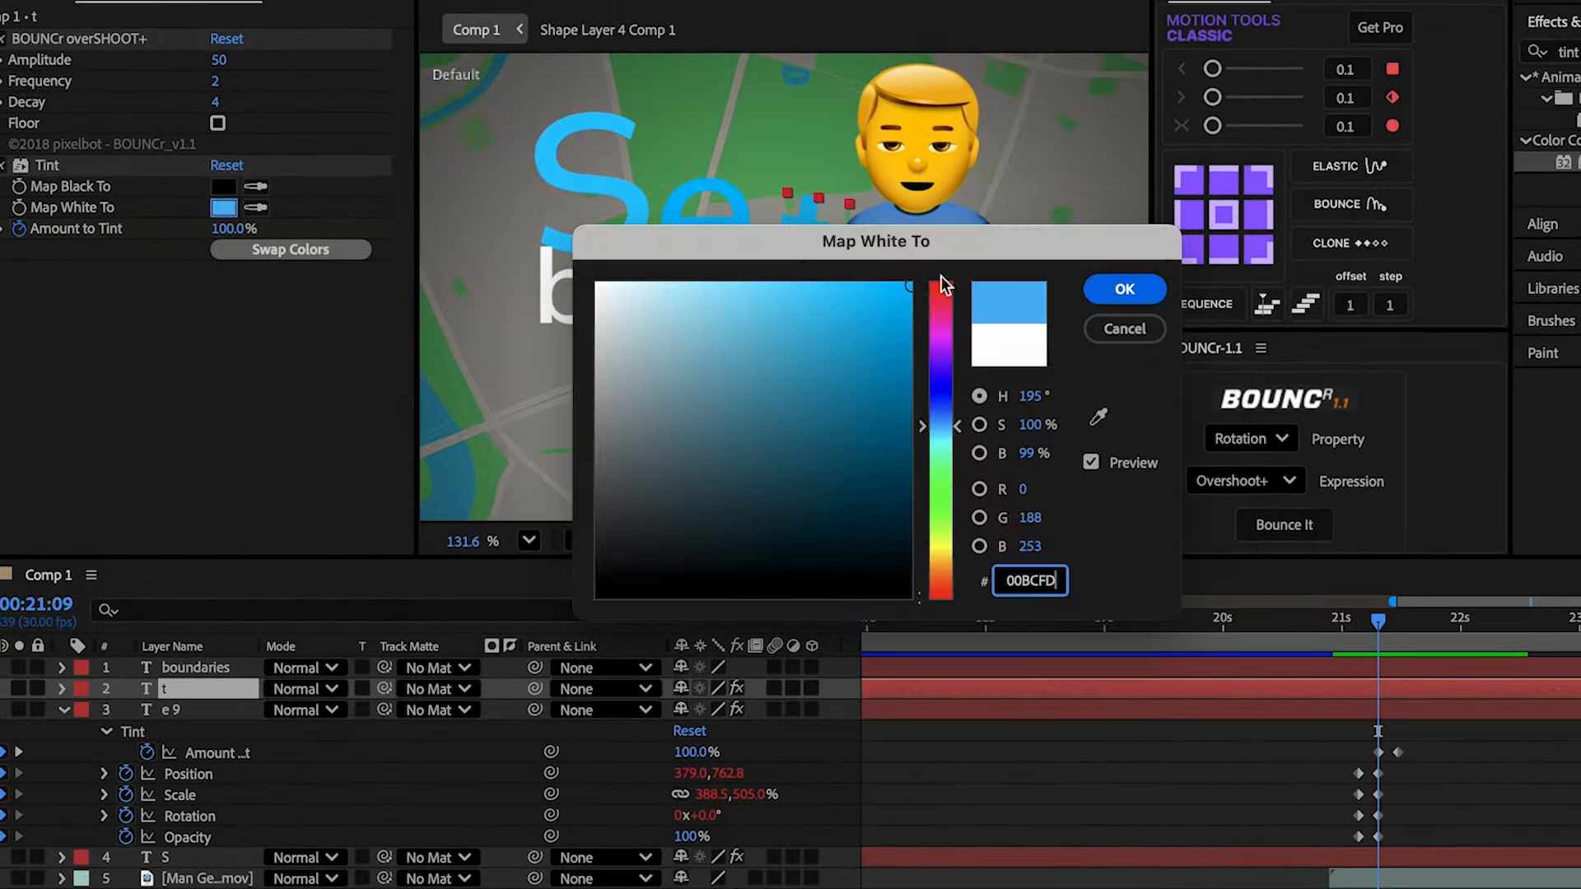
pyautogui.click(1123, 291)
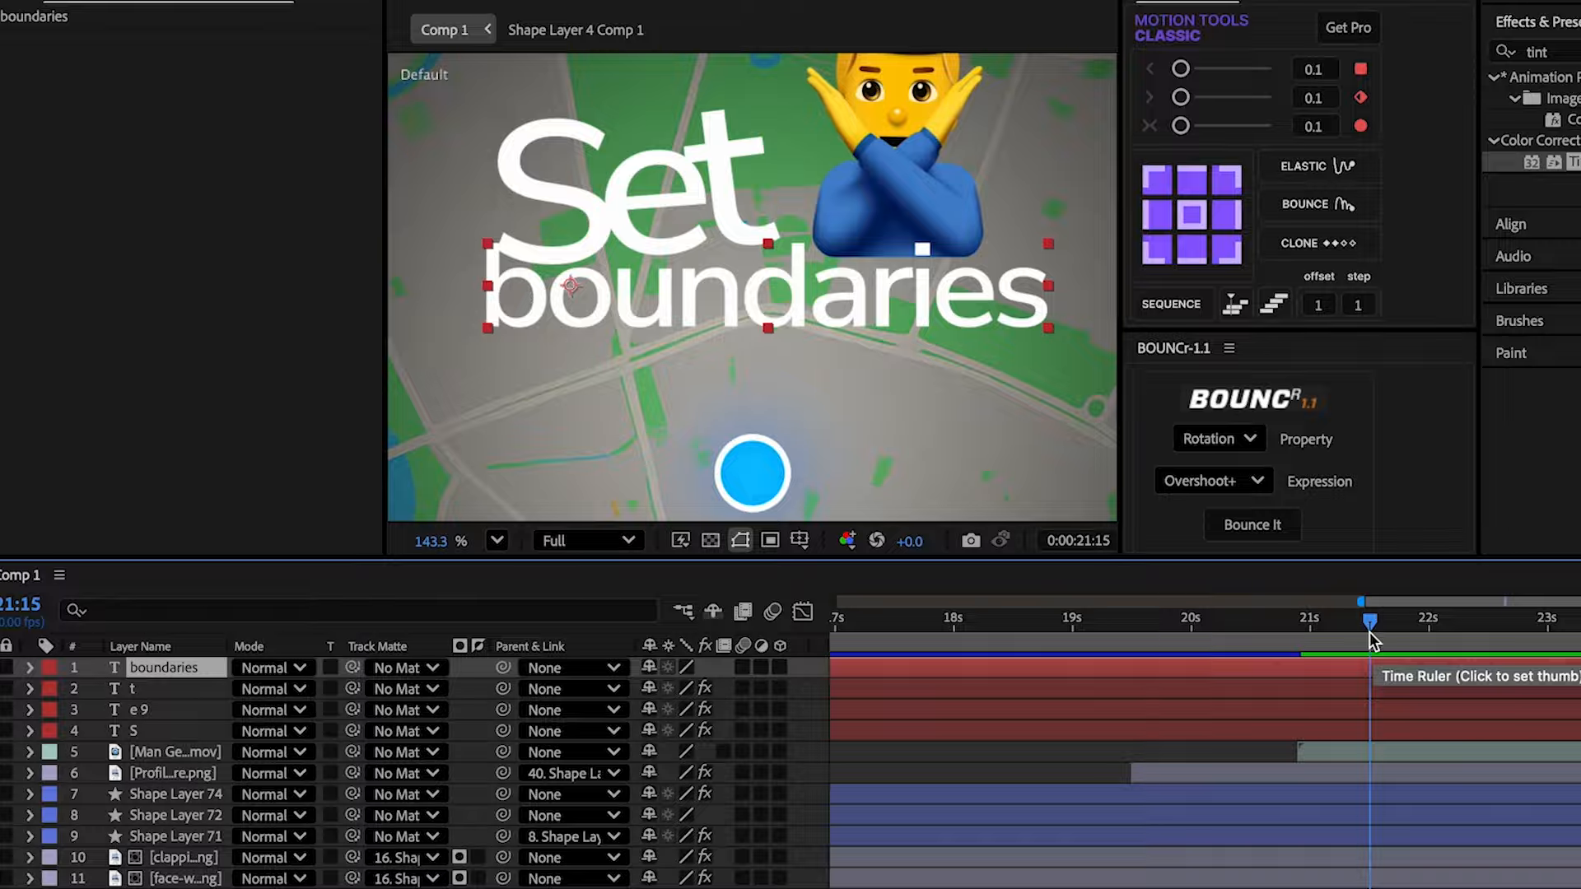
# - Keyframe the boundaries layer's position at 0:00:21:20, and lower it to 325.0, 973.9 at 0:00:21:15
pyautogui.moveTo(1413, 632); pyautogui.dragTo(1417, 640)
pyautogui.moveTo(1317, 634); pyautogui.dragTo(1322, 634)
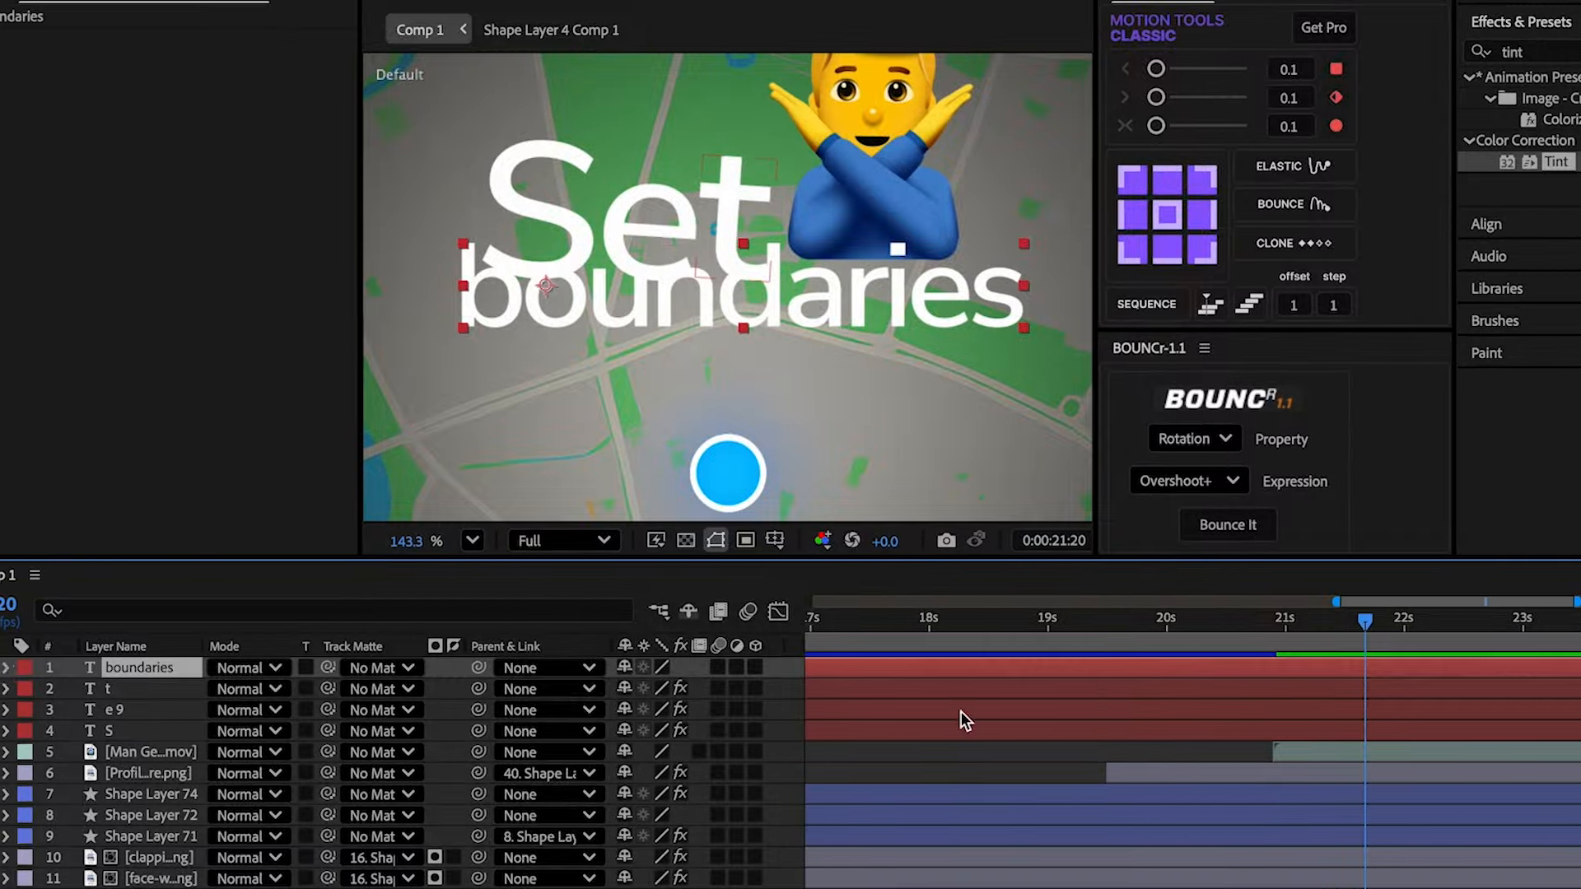
pyautogui.press('p')
pyautogui.click(150, 689)
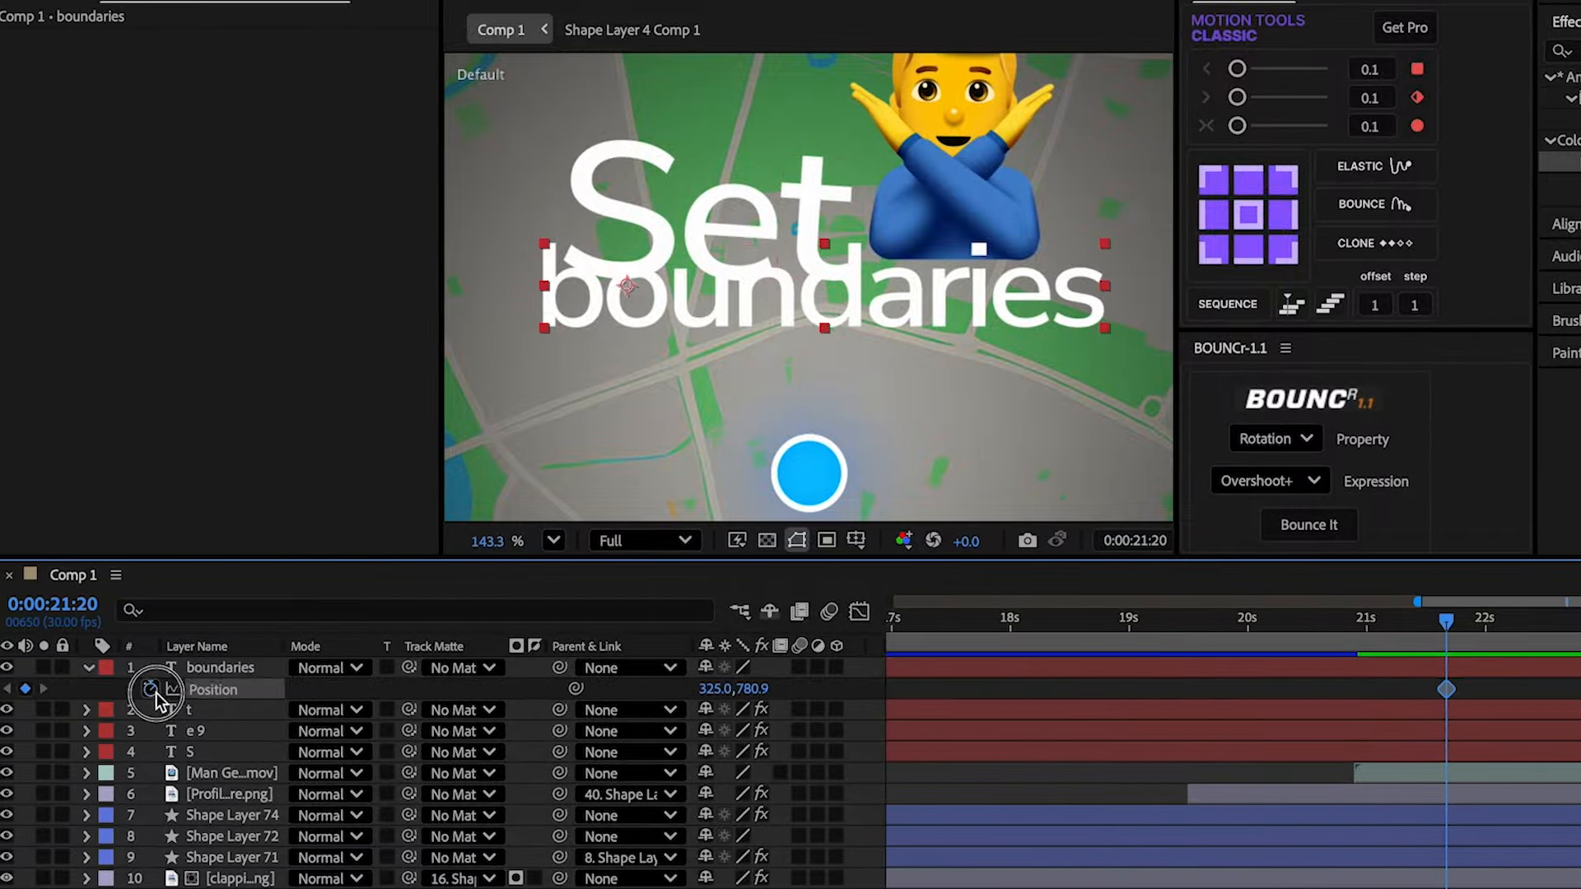
pyautogui.click(1437, 634)
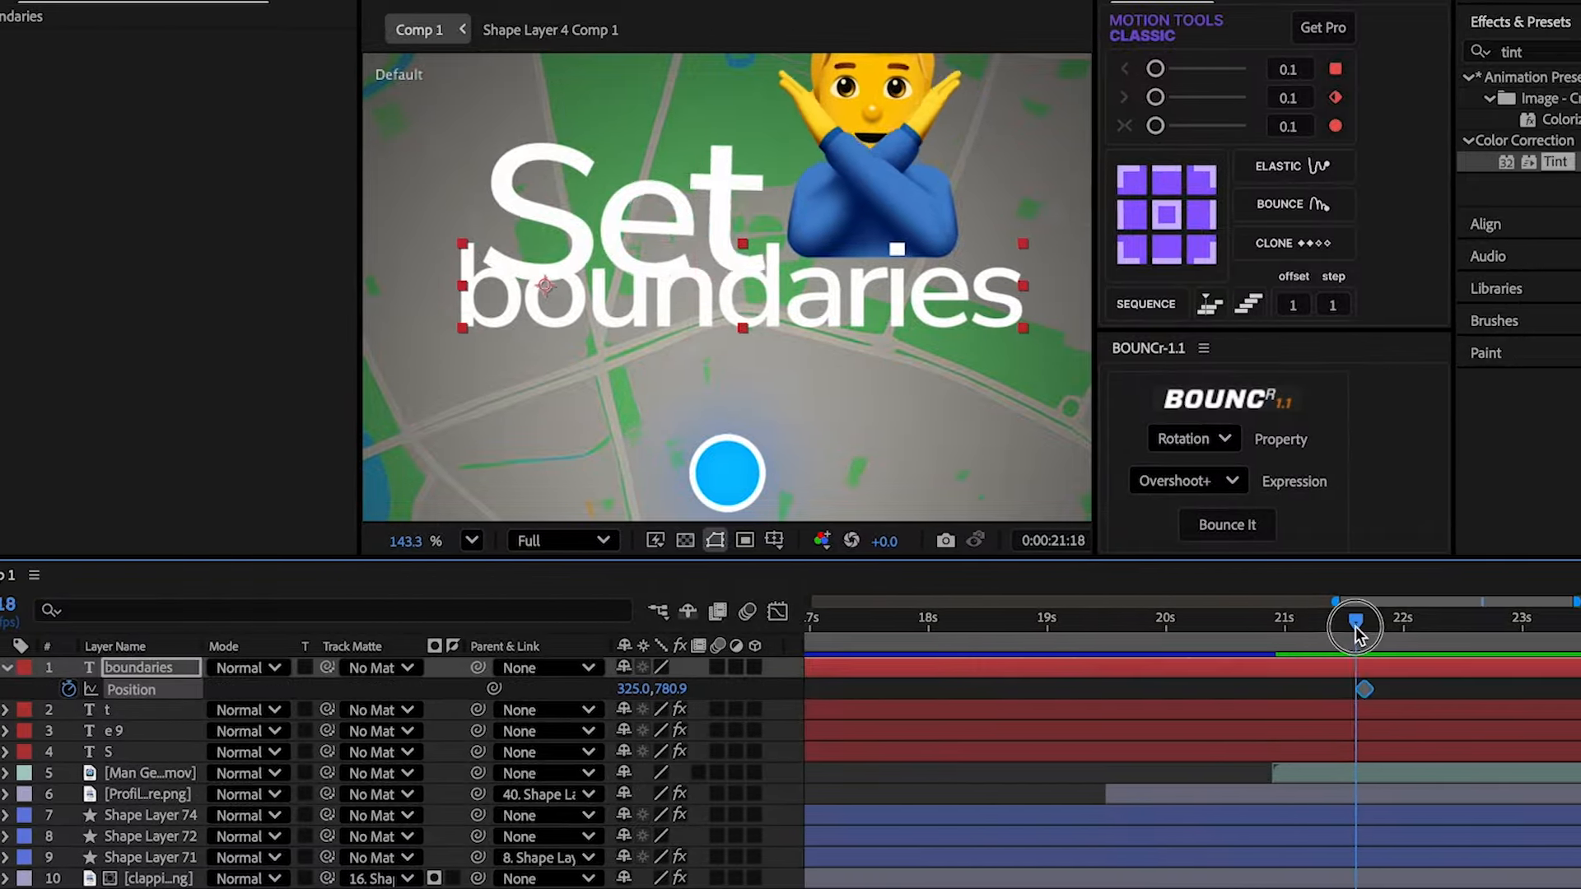
pyautogui.moveTo(1356, 634); pyautogui.dragTo(1346, 633)
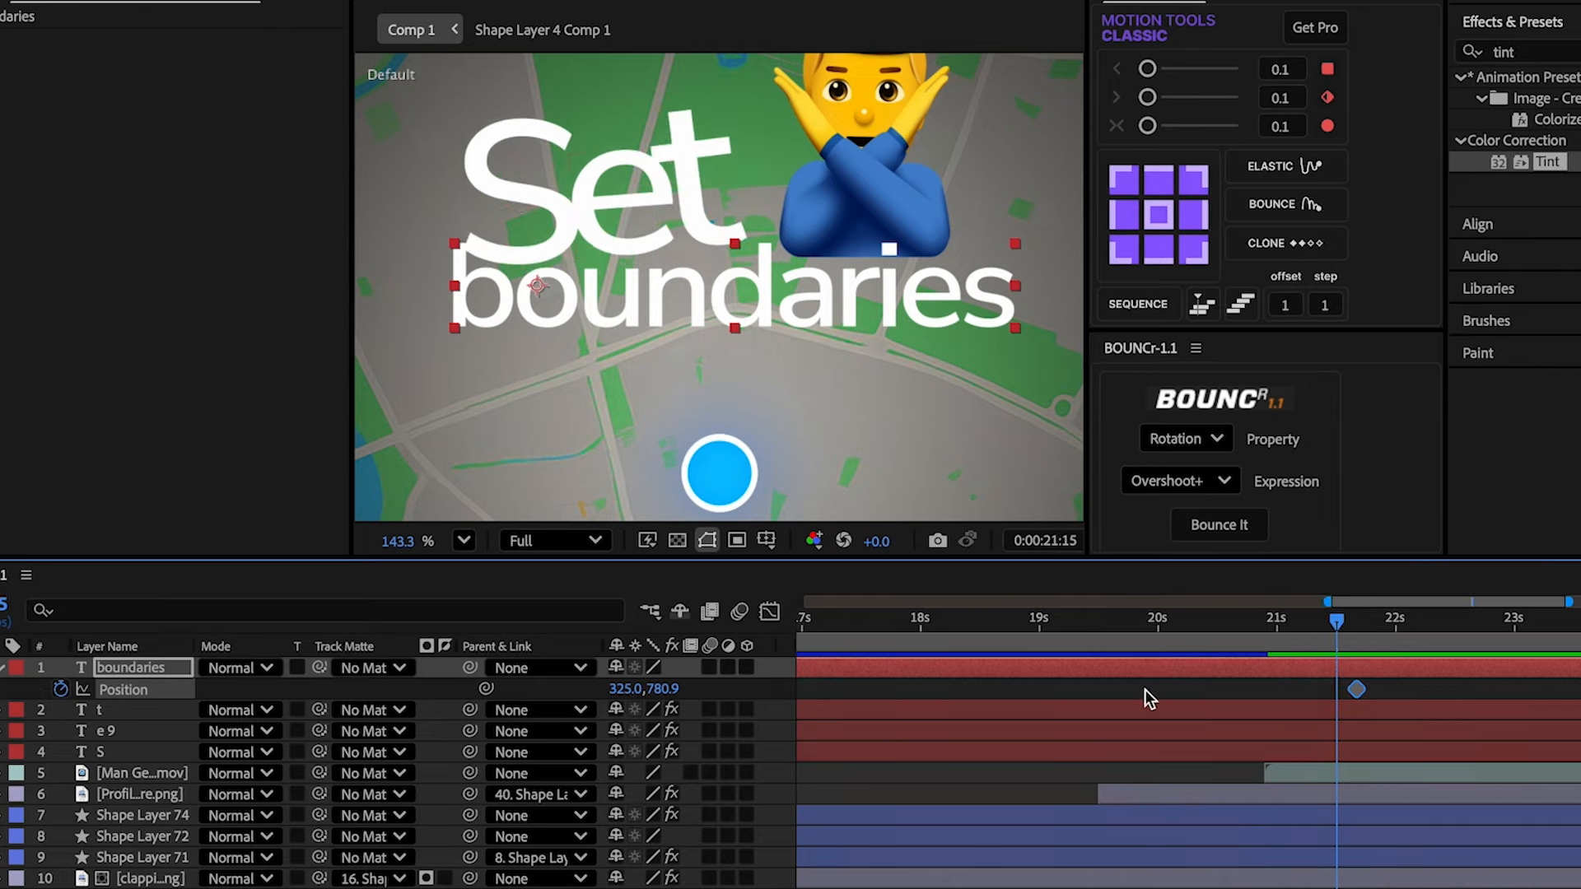
pyautogui.moveTo(661, 689); pyautogui.dragTo(880, 697)
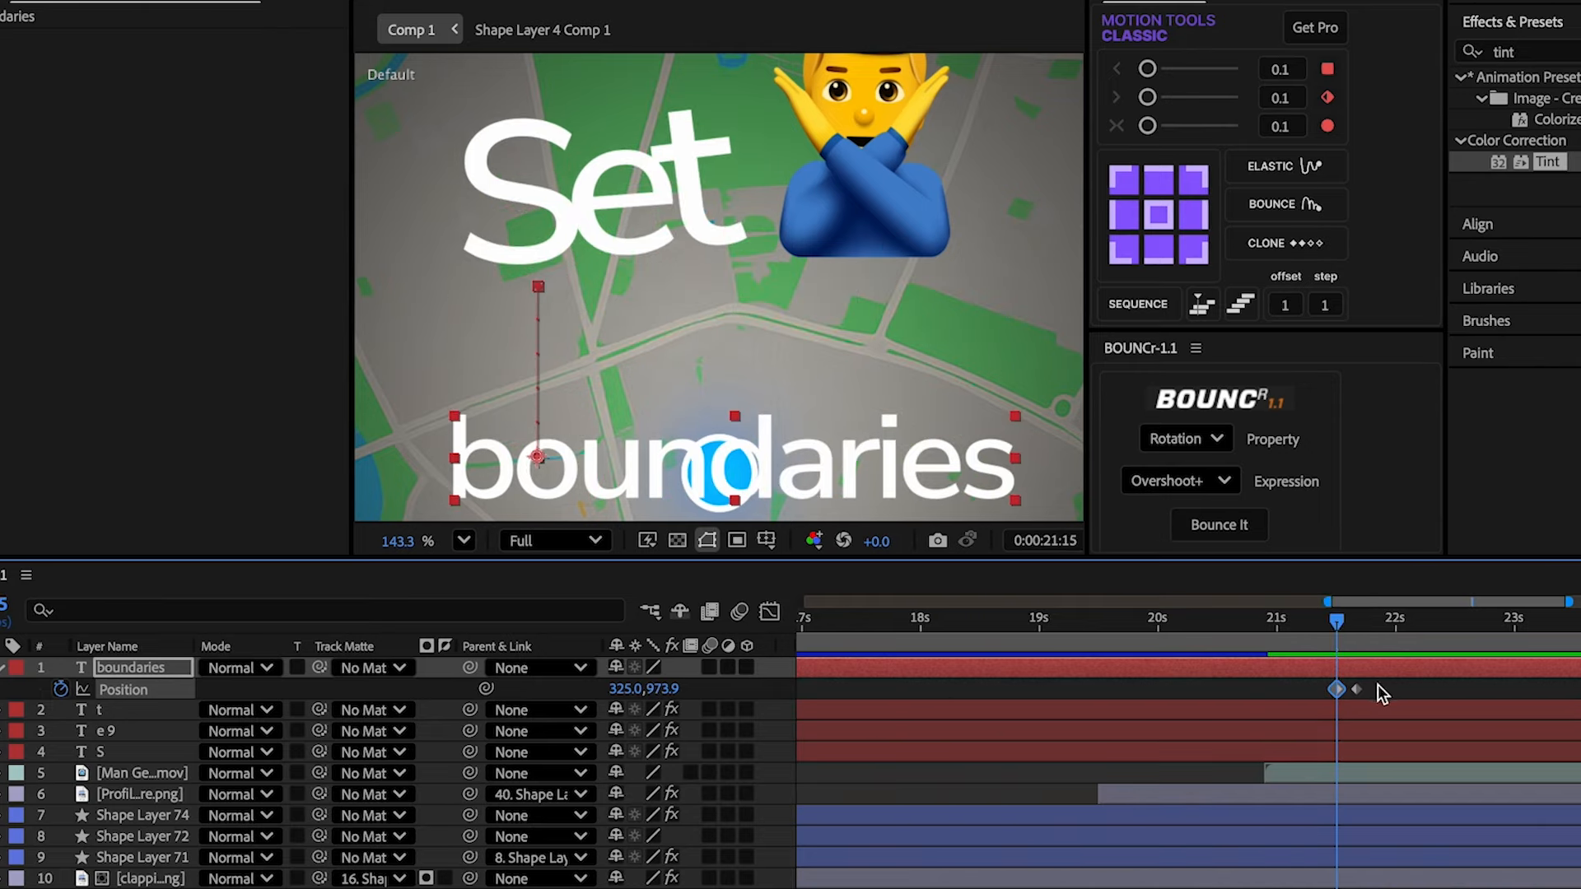
# - Apply BOUNCr's Overshoot+ expression to the boundaries layer's position
pyautogui.click(1185, 439)
pyautogui.click(1184, 465)
pyautogui.click(1230, 526)
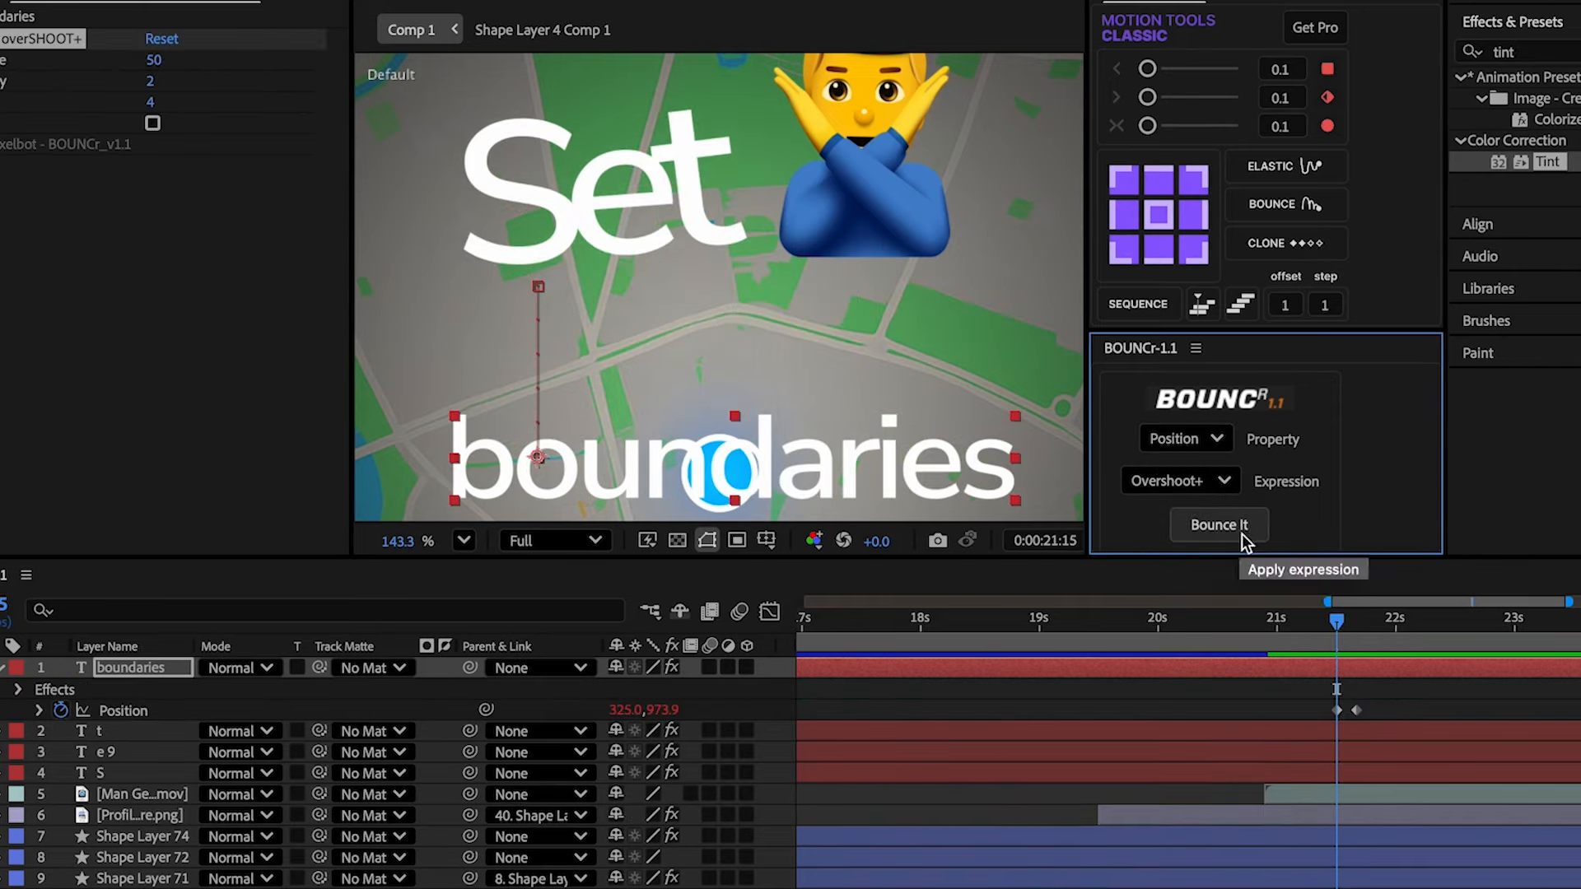
# - Add a text animator with a red fill color to the boundaries layer and expand its Range Selector 1
pyautogui.click(2, 667)
pyautogui.click(2, 667)
pyautogui.click(857, 690)
pyautogui.click(1095, 700)
pyautogui.scroll(-1, 329, 741)
pyautogui.click(154, 713)
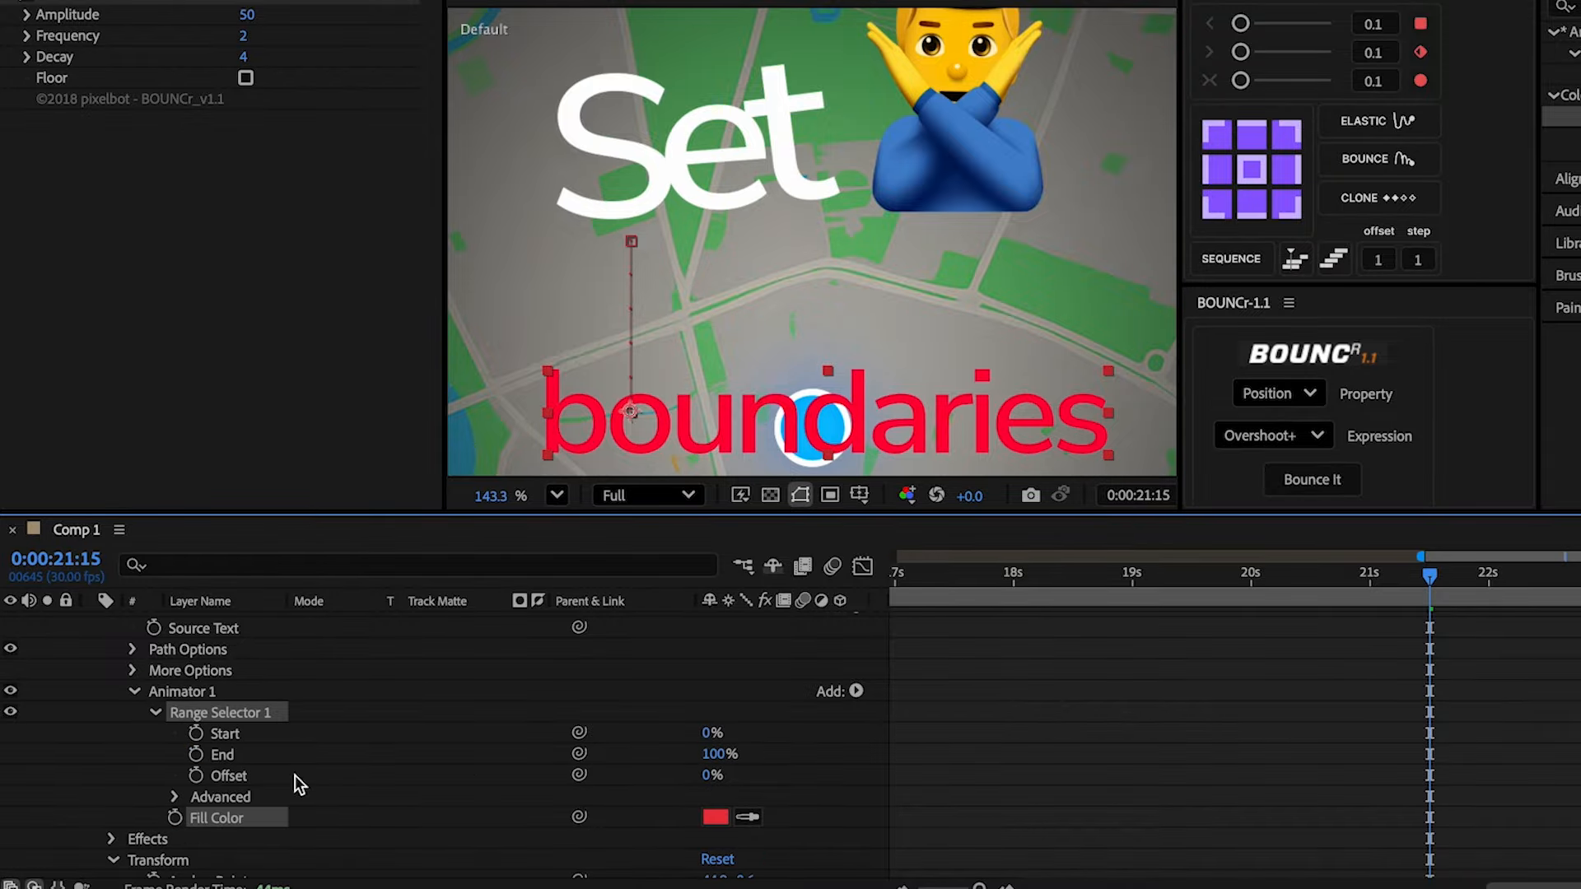
# - Set the range selector's End to 0% and keyframe both Start and End at 0:00:21:15
pyautogui.moveTo(722, 757); pyautogui.dragTo(491, 790)
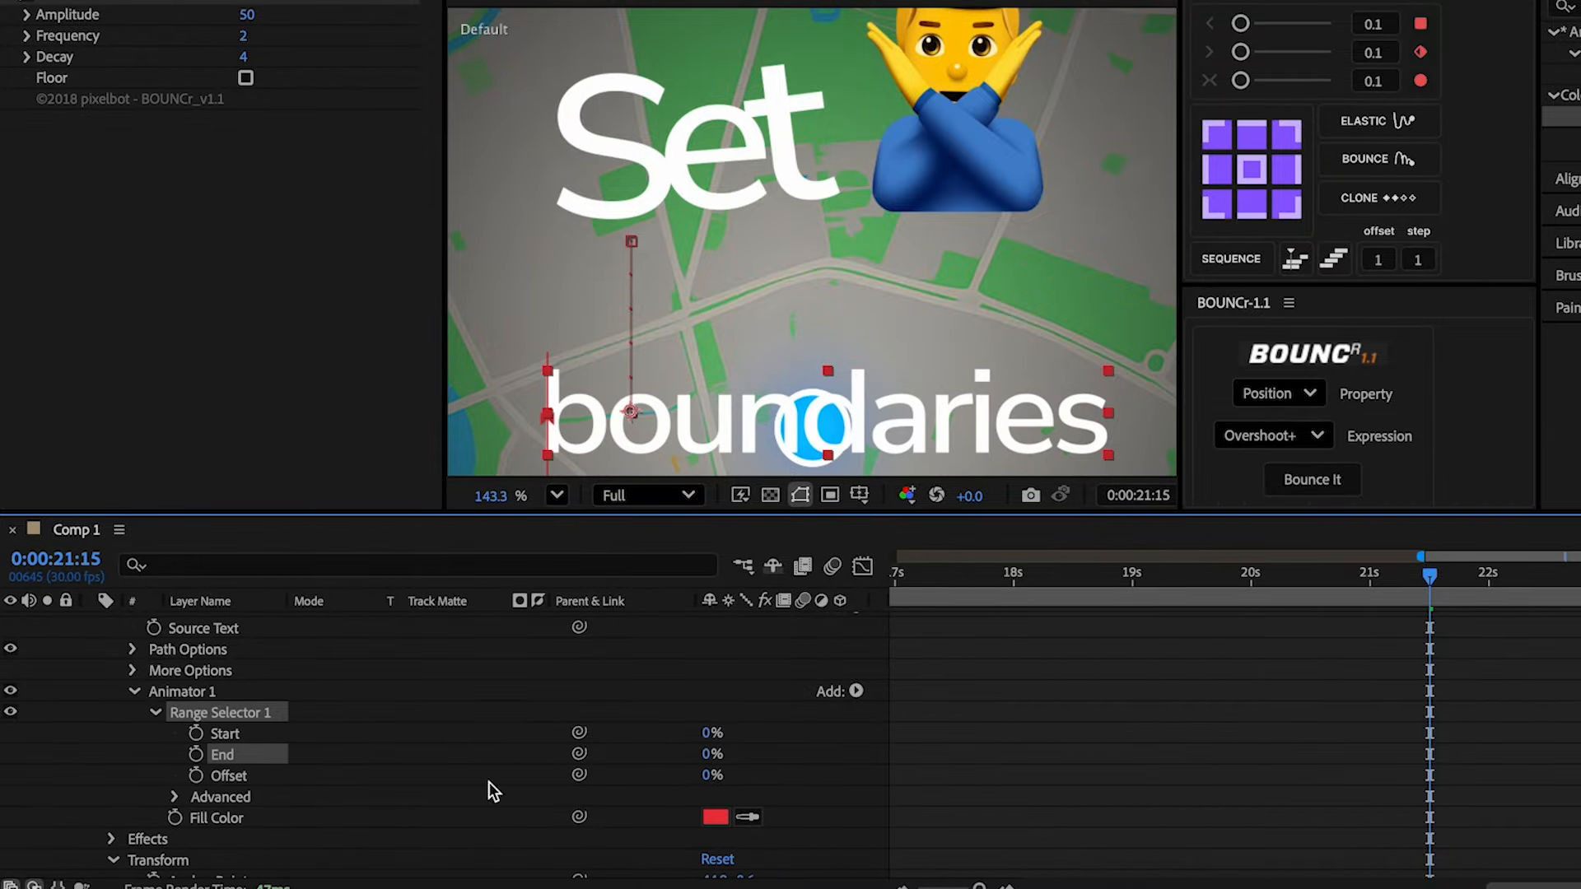
pyautogui.click(196, 734)
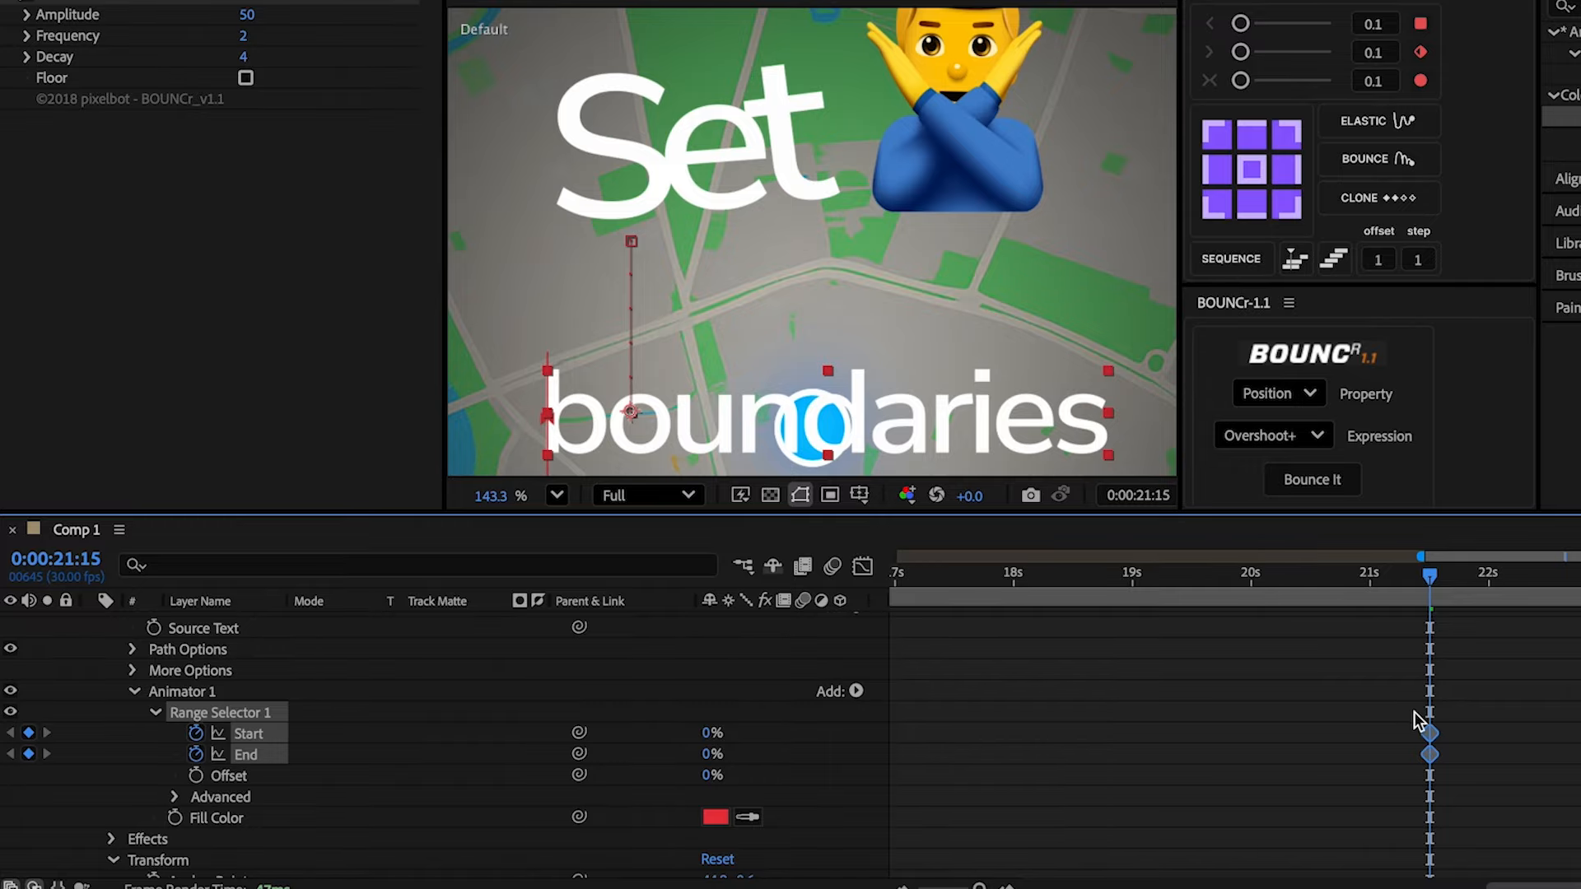
pyautogui.press('u')
# - Set the range selector's Start and End to 100% at 0:00:21:29, and shift the End keyframes about eight frames later
pyautogui.moveTo(1431, 580); pyautogui.dragTo(1484, 594)
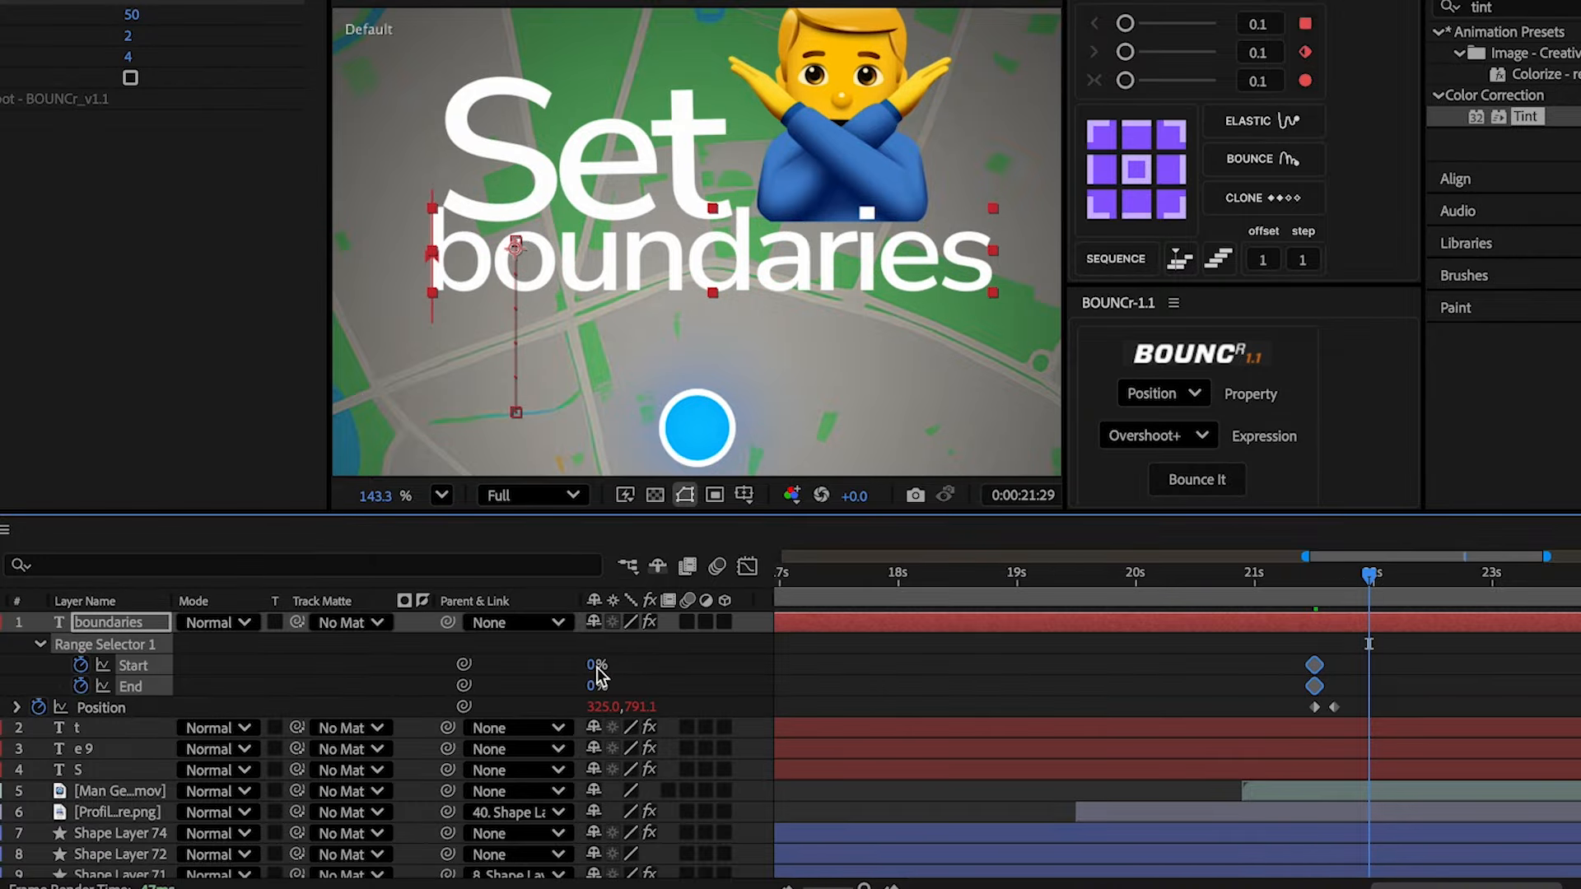
pyautogui.moveTo(593, 666); pyautogui.dragTo(725, 674)
pyautogui.moveTo(1395, 692); pyautogui.dragTo(1347, 688)
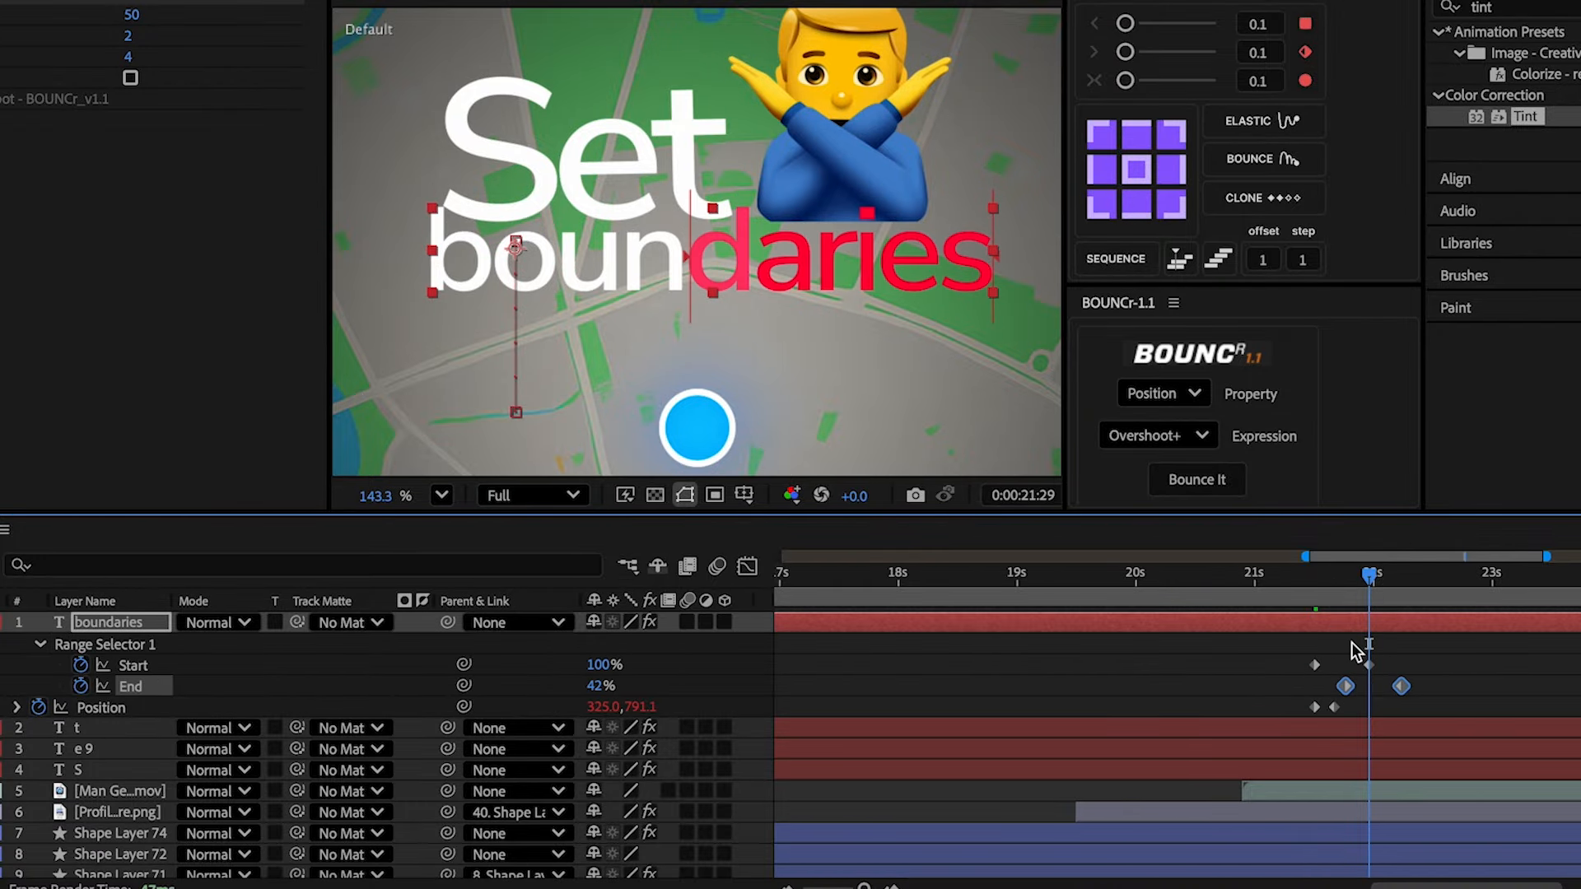
# - Keyframe the boundaries layer's opacity at 0% at 0:00:21:15 and 100% at 0:00:21:18
pyautogui.click(1359, 629)
pyautogui.moveTo(1266, 588); pyautogui.dragTo(1317, 593)
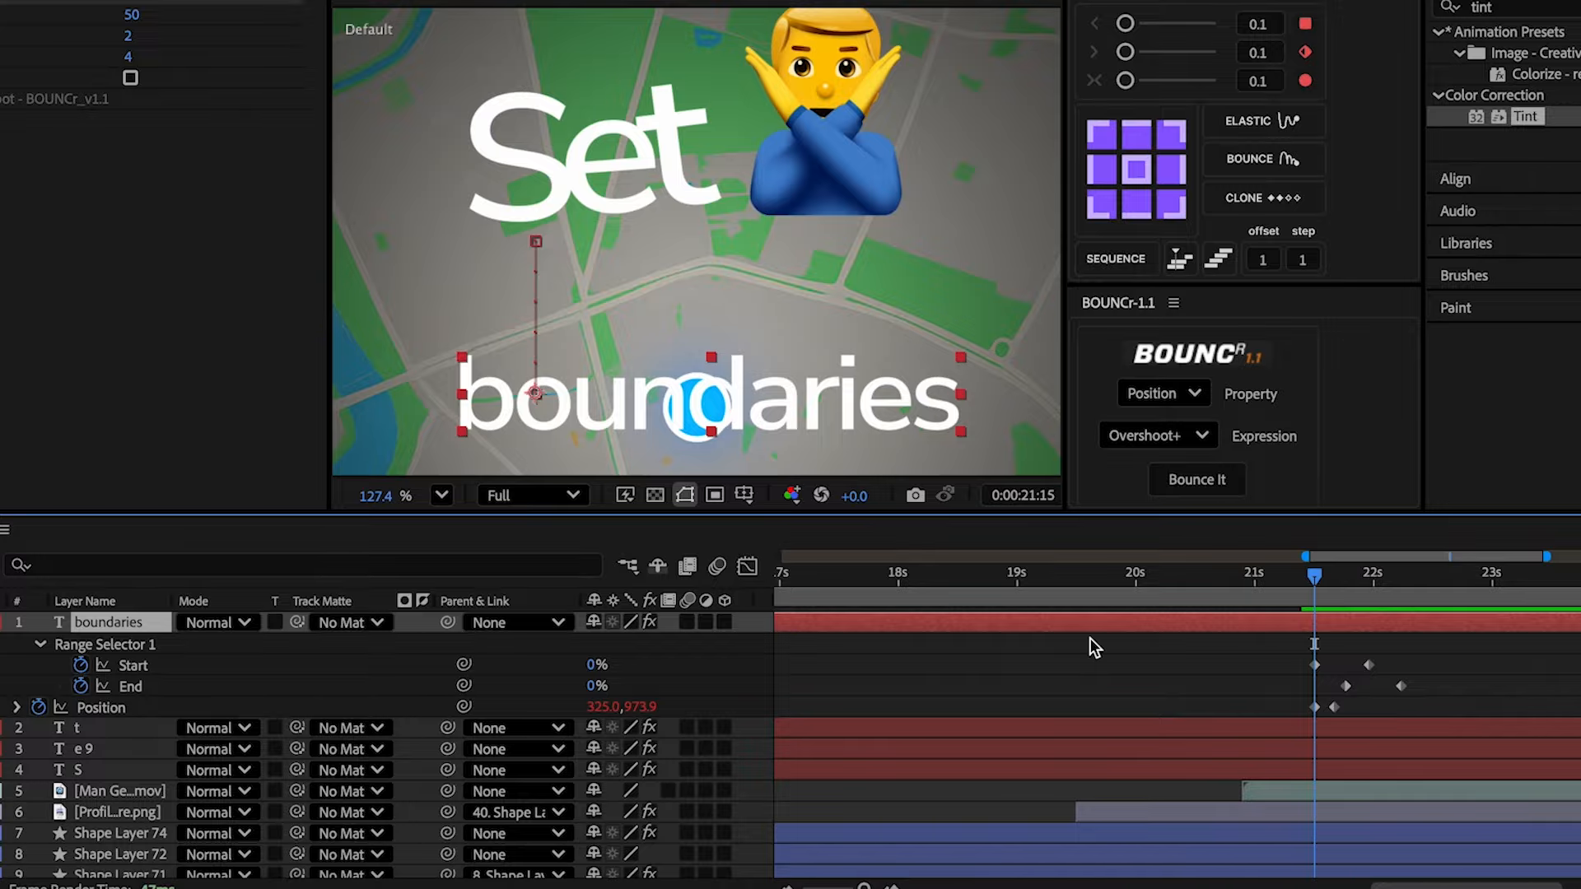
pyautogui.press('t')
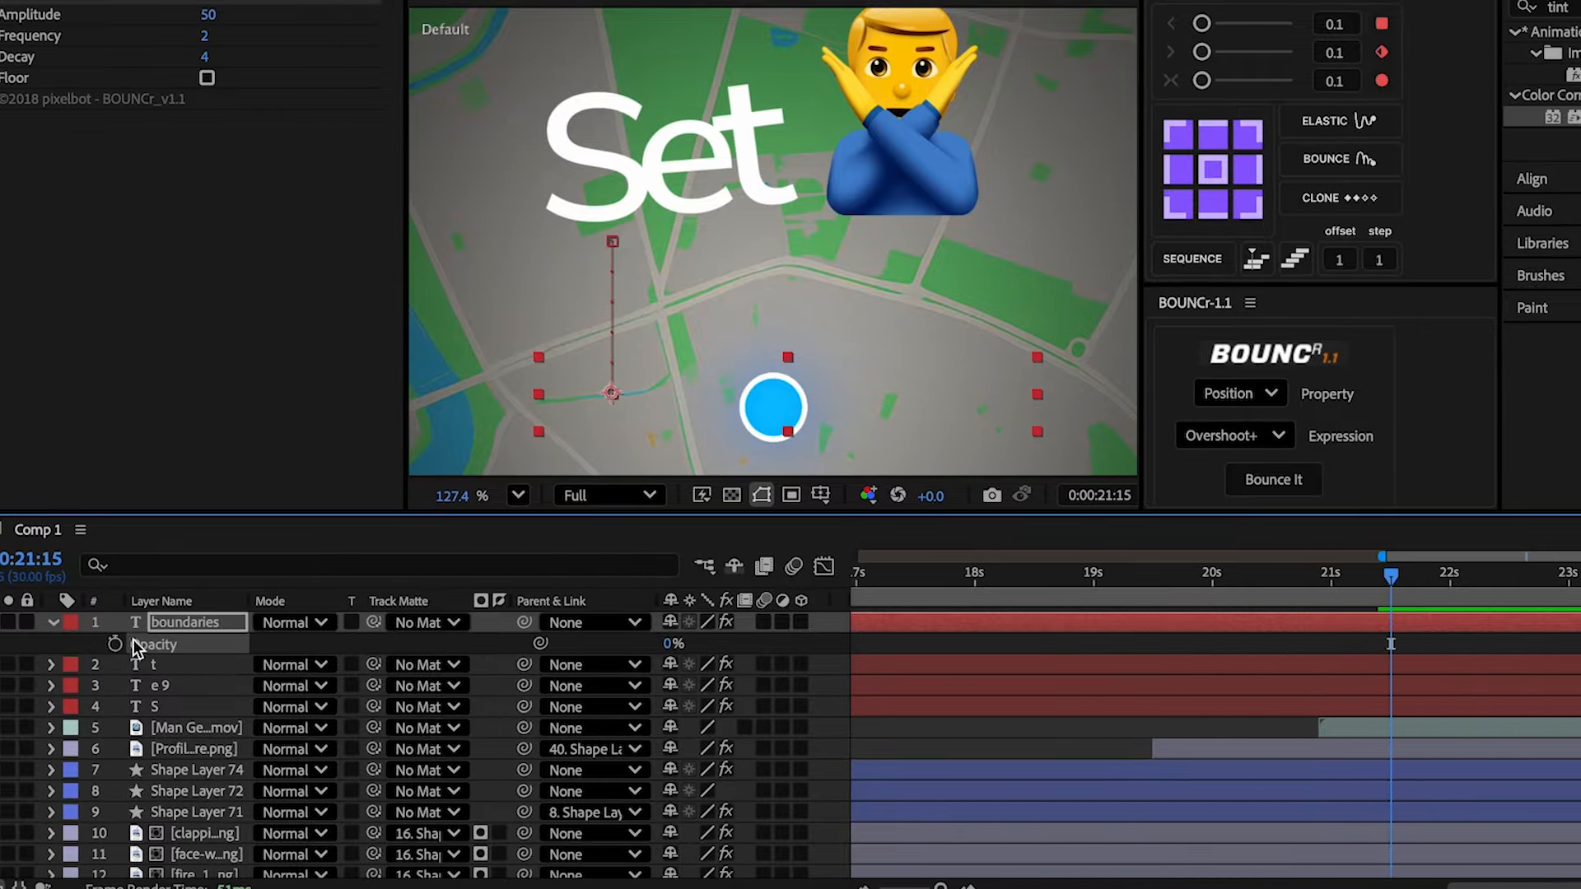
pyautogui.press('u')
pyautogui.moveTo(1397, 580); pyautogui.dragTo(1405, 587)
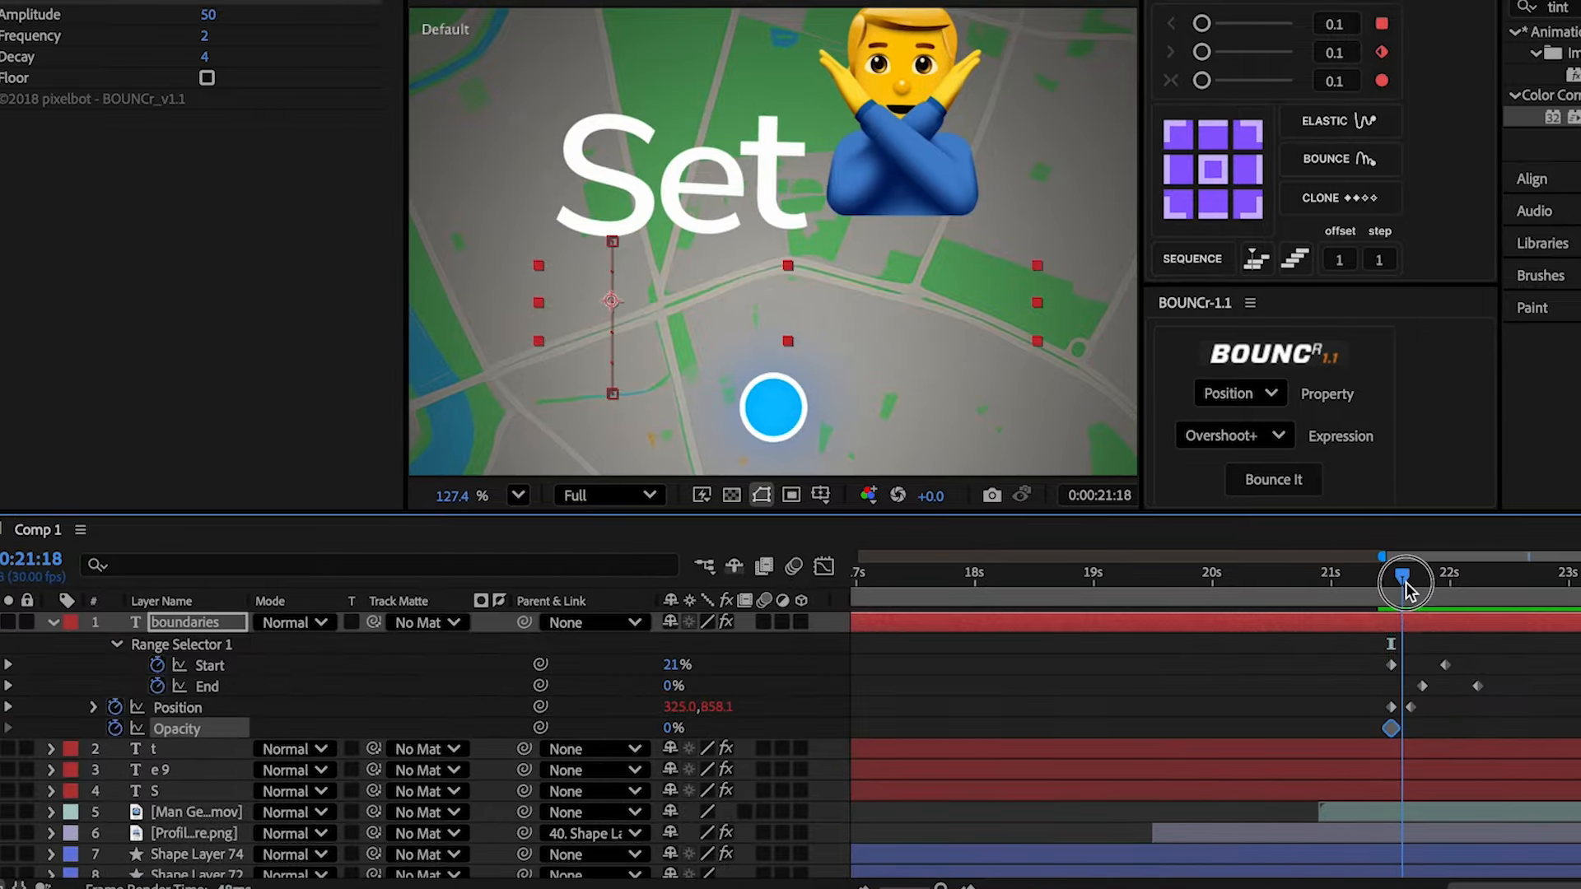
pyautogui.moveTo(667, 728); pyautogui.dragTo(1149, 709)
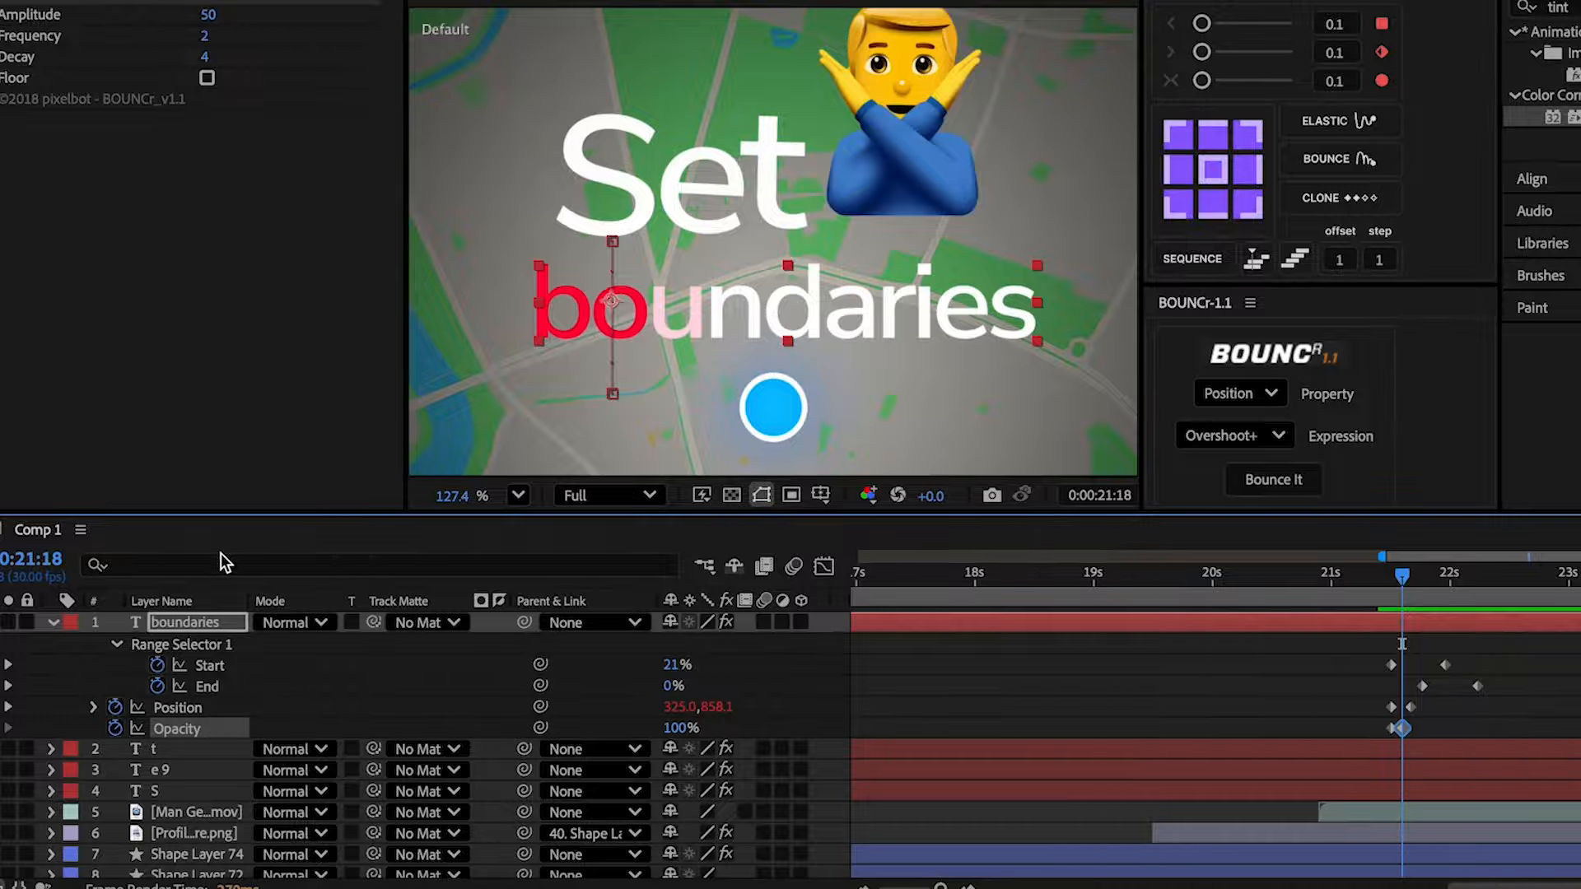
pyautogui.click(51, 623)
# - Keyframe the man emoji layer's Position and Scale at 0:00:21:25
pyautogui.click(1383, 707)
pyautogui.press('p')
pyautogui.click(1409, 586)
pyautogui.moveTo(1410, 585); pyautogui.dragTo(1357, 582)
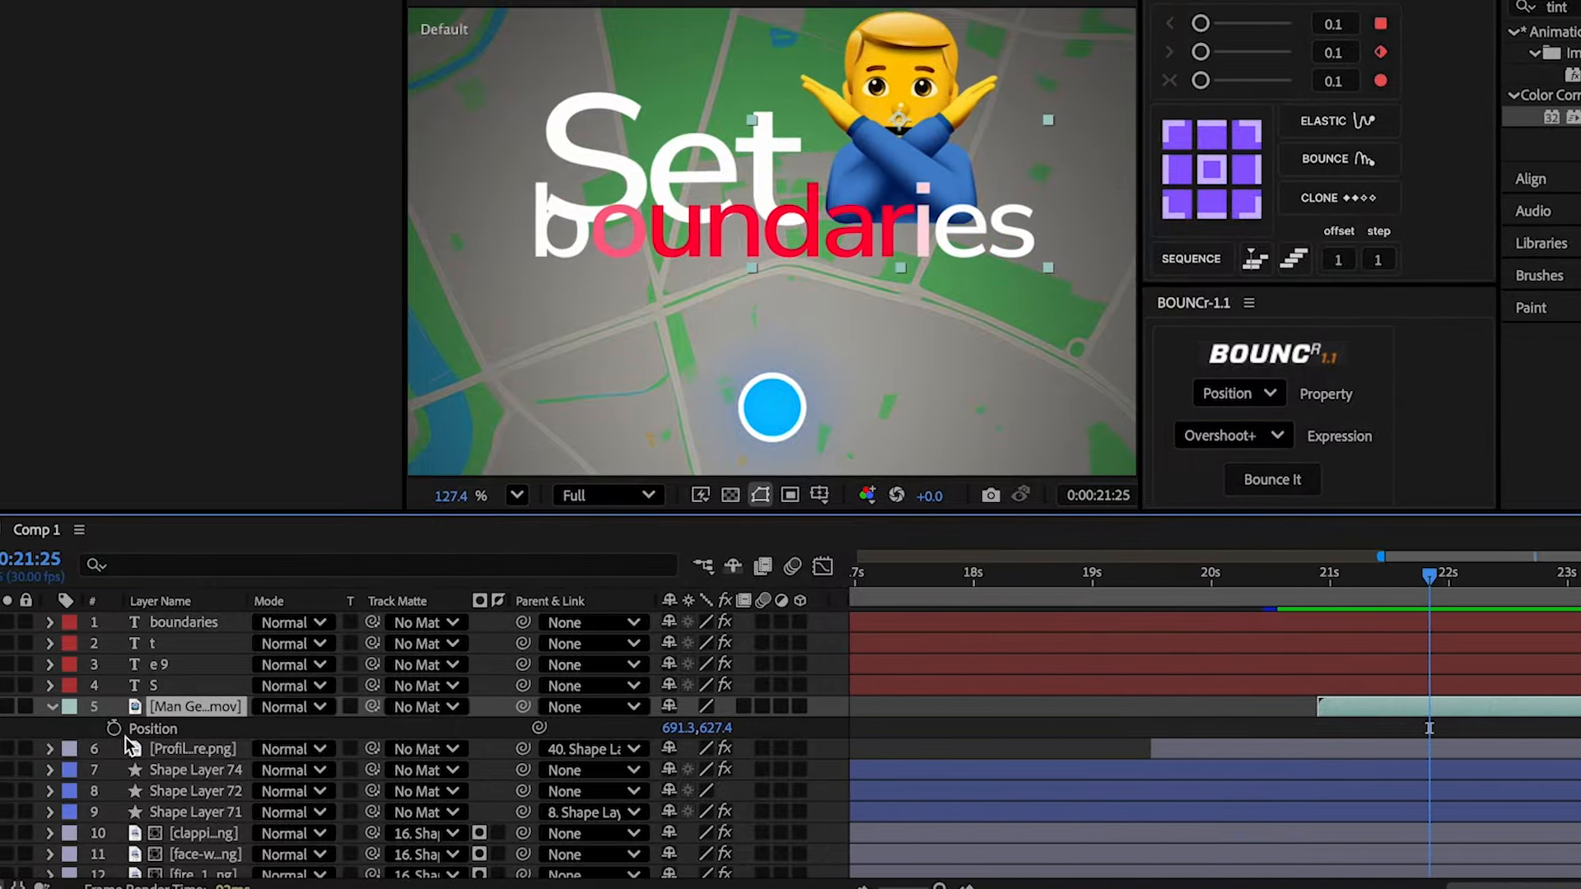
pyautogui.click(114, 728)
pyautogui.click(120, 728)
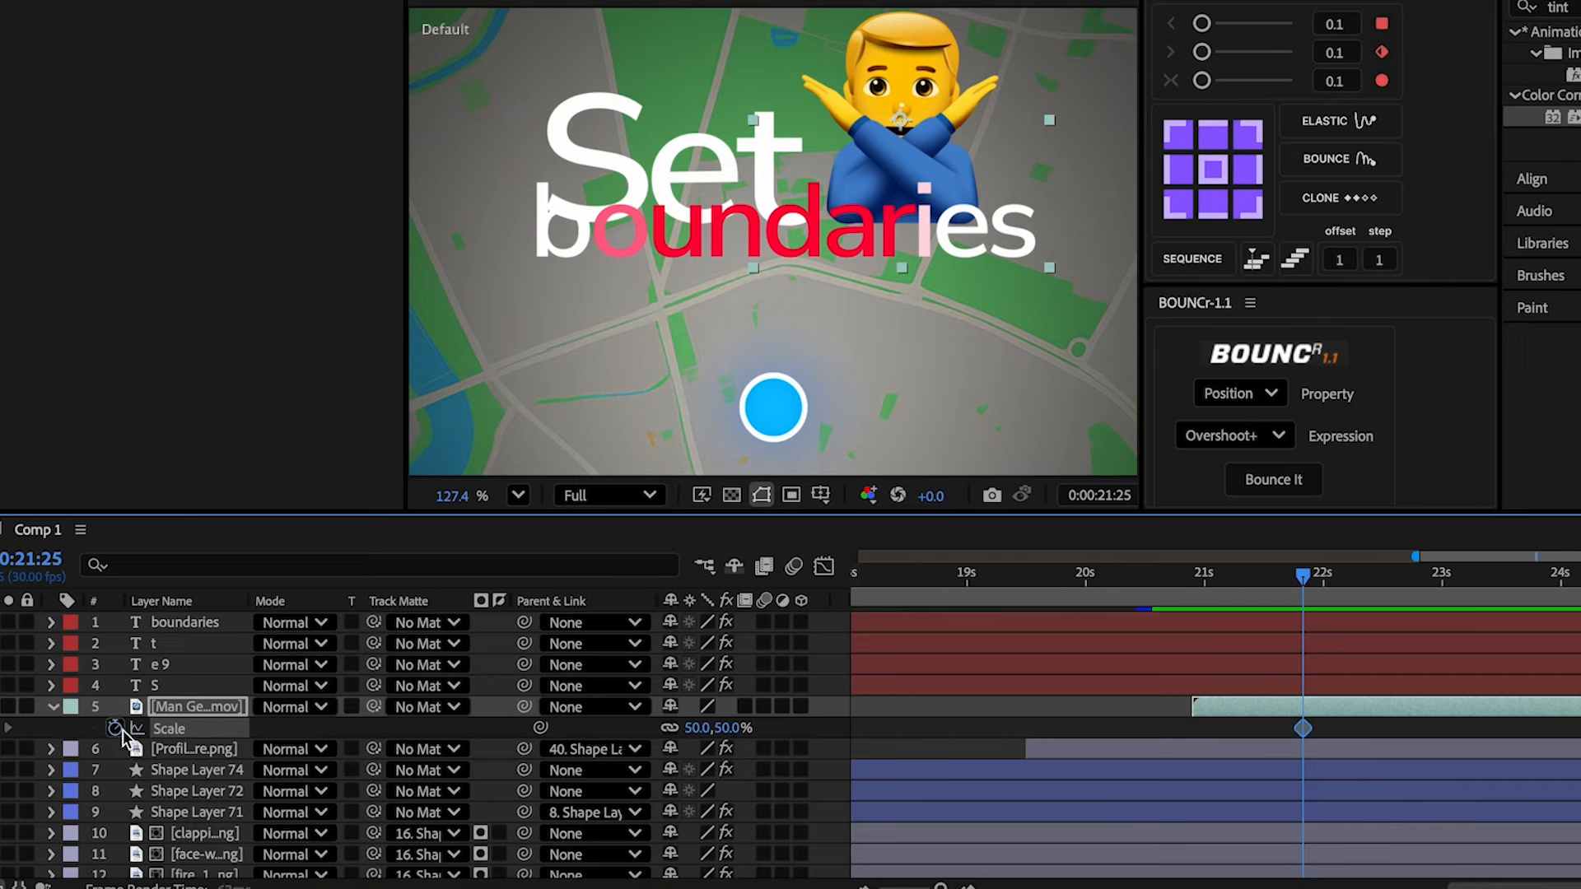
pyautogui.press('u')
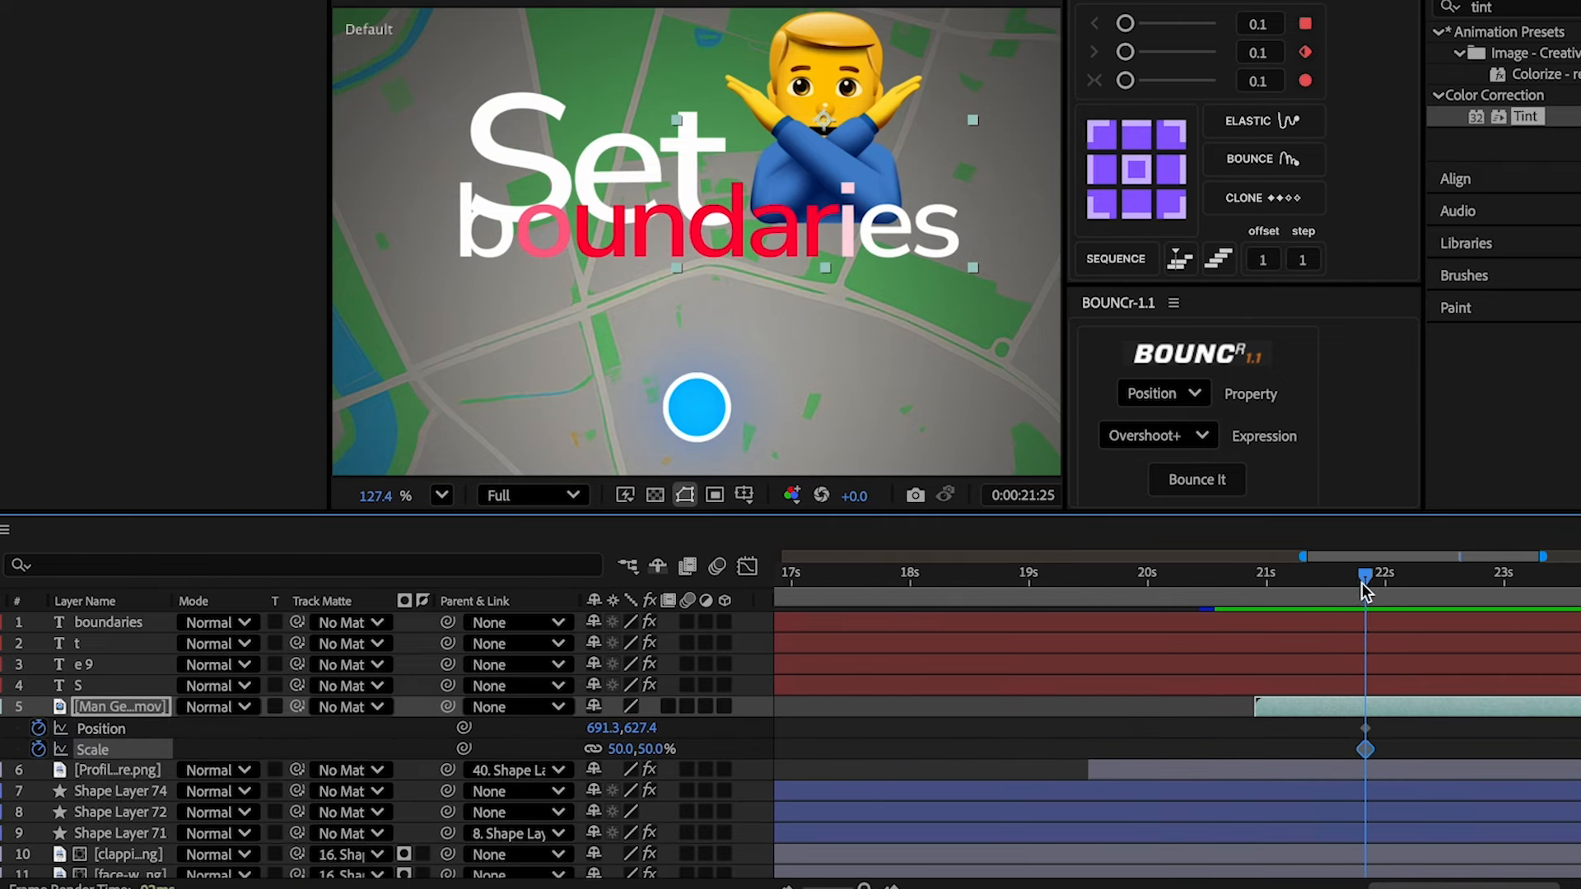
# - At 0:00:21:20, lower the man emoji to Y position 770.4 and set its scale to 0%
pyautogui.moveTo(1362, 583); pyautogui.dragTo(1345, 584)
pyautogui.moveTo(639, 728); pyautogui.dragTo(788, 728)
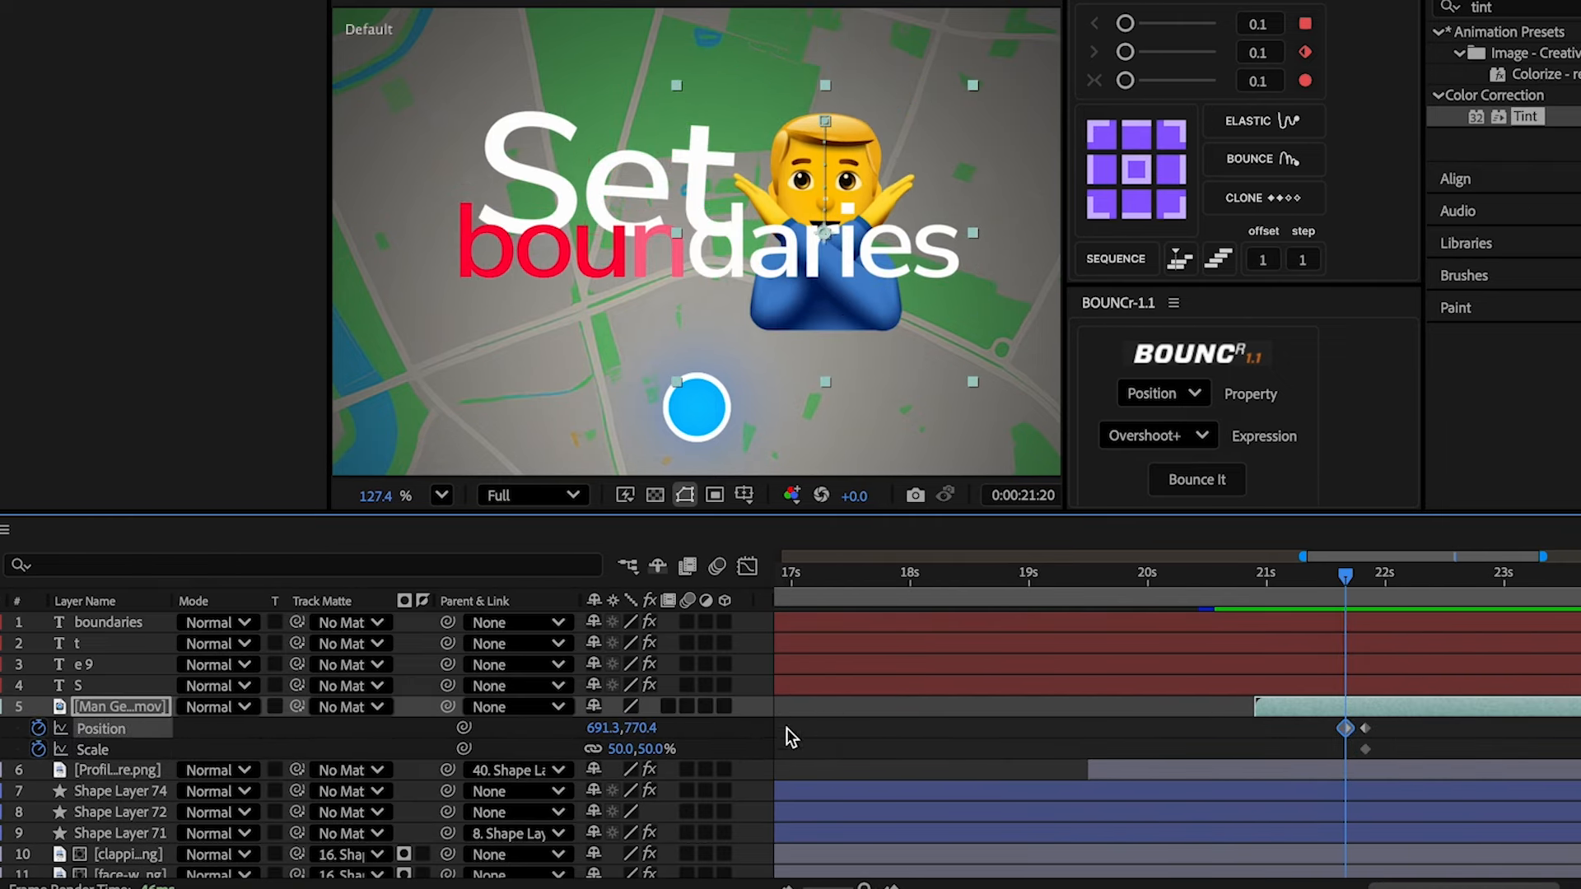
pyautogui.write('0')
pyautogui.click(779, 730)
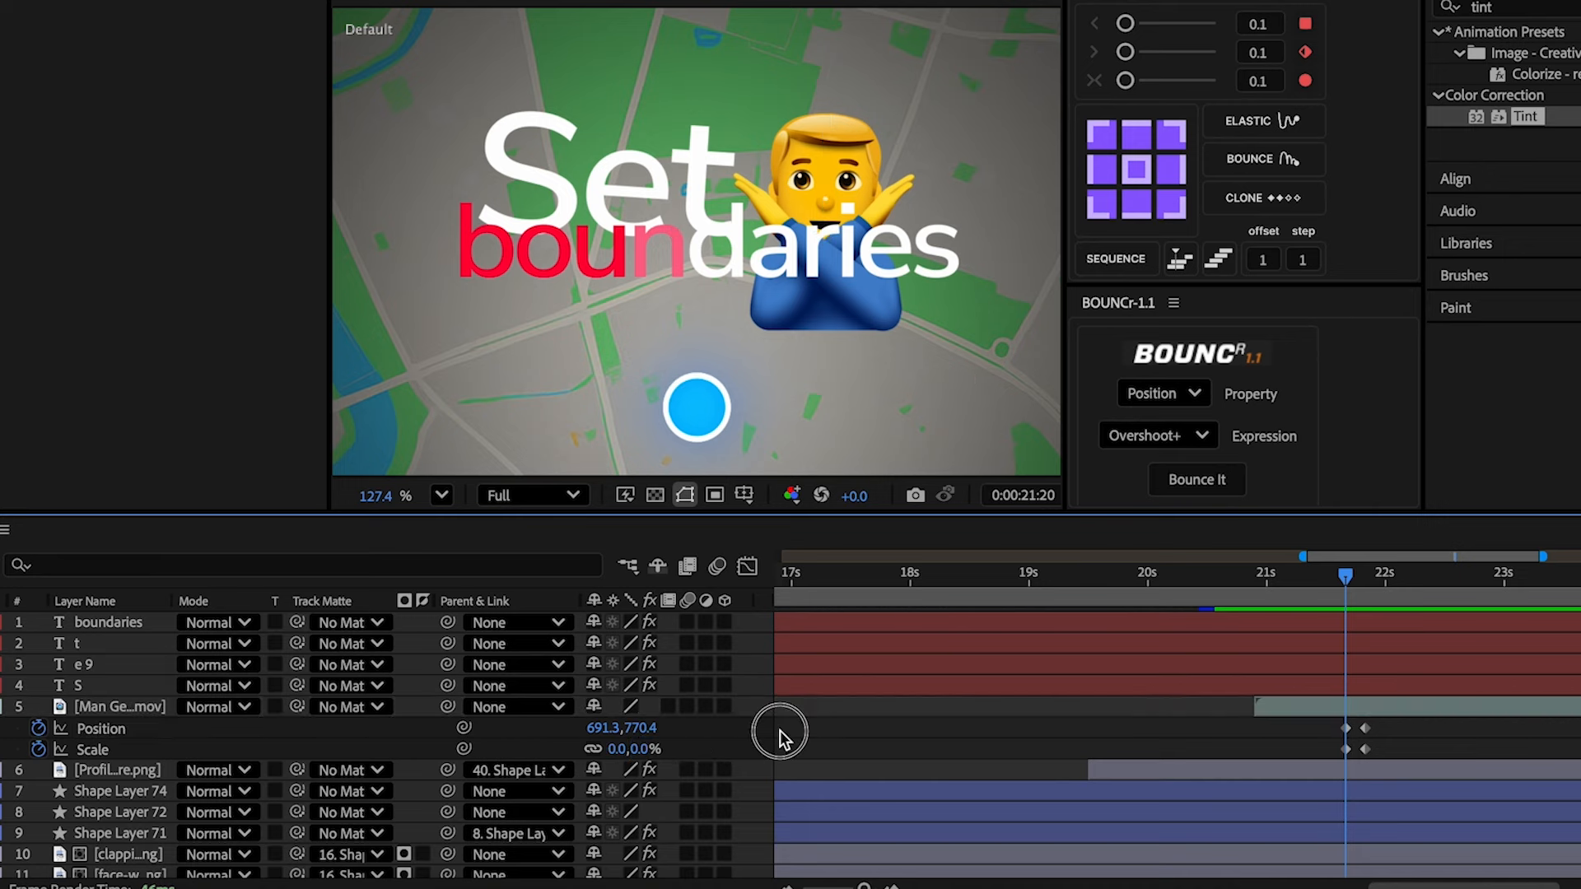
# - Apply BOUNCr's Overshoot+ expression to both the scale and the position of the man emoji layer
pyautogui.click(1145, 401)
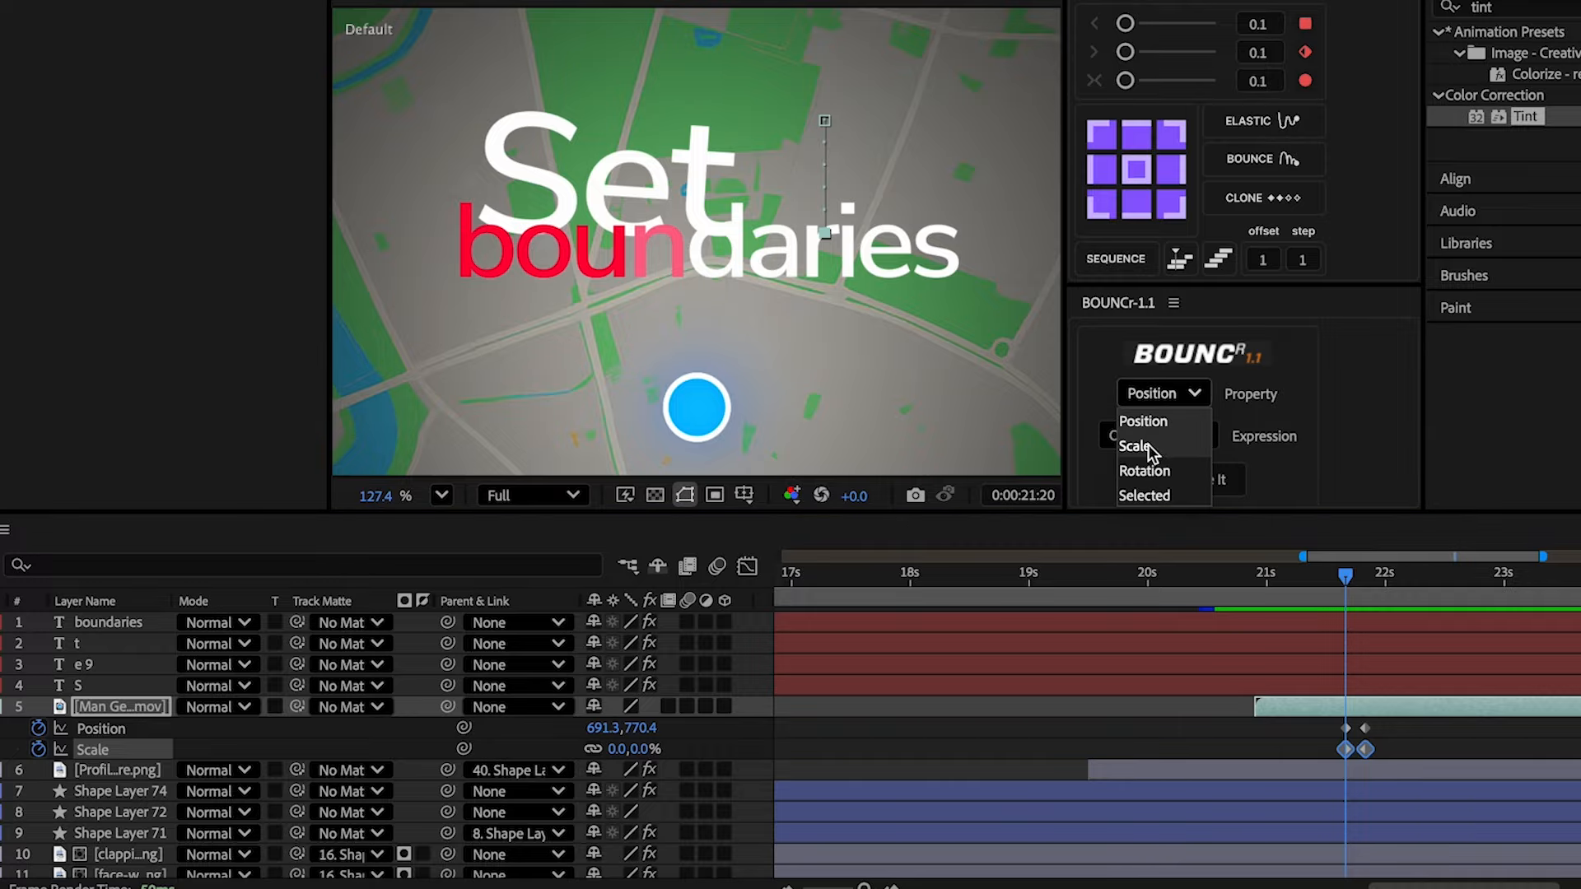
pyautogui.click(1148, 446)
pyautogui.click(1168, 481)
pyautogui.click(1157, 395)
pyautogui.click(1144, 421)
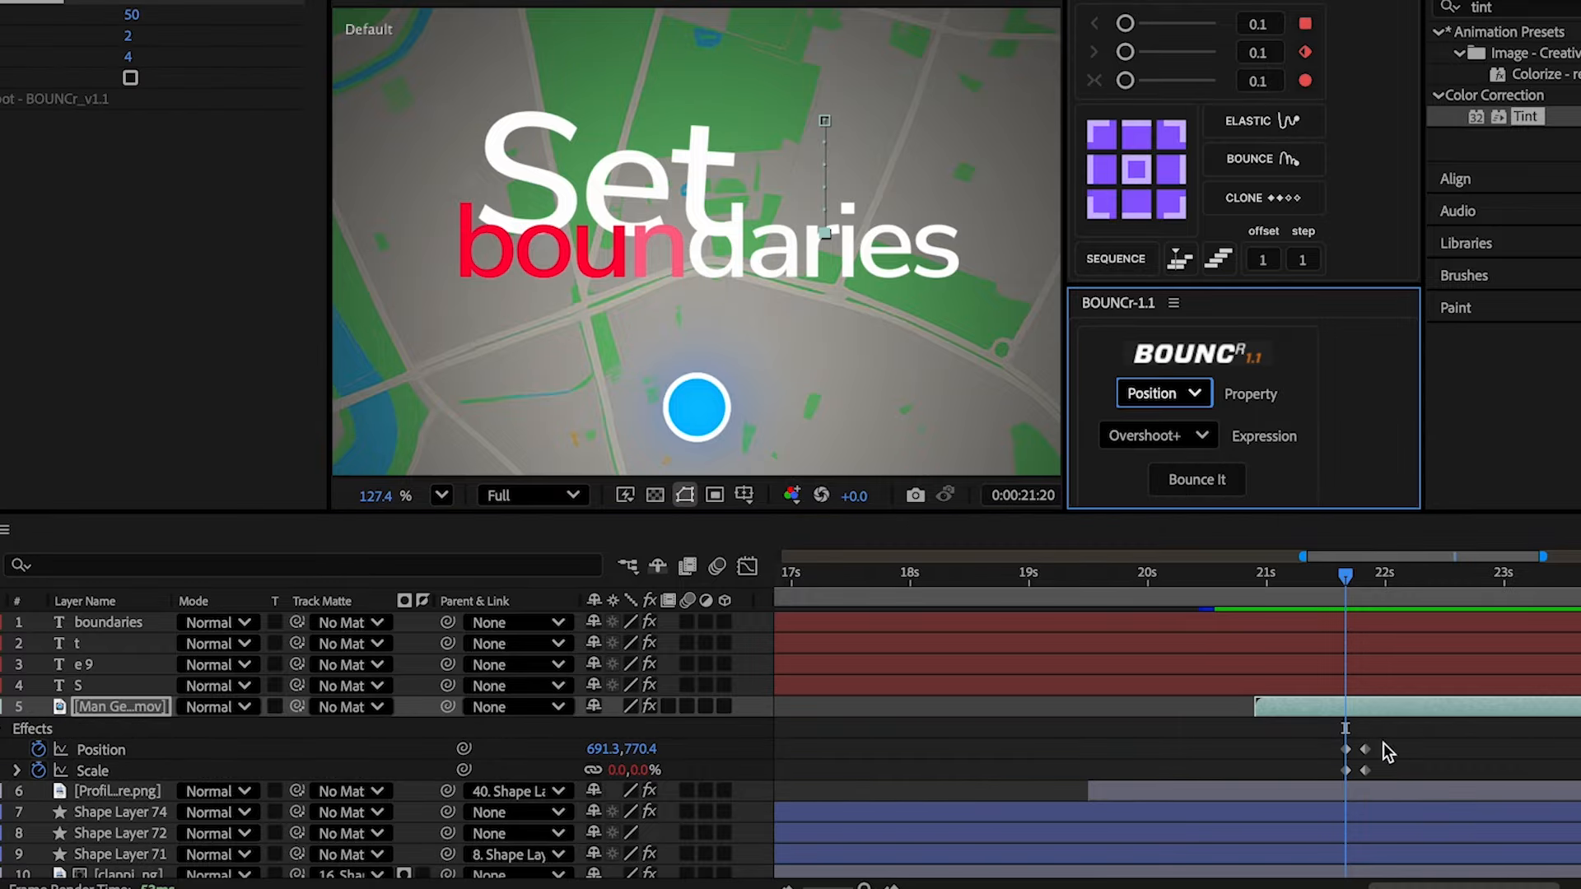
pyautogui.moveTo(1383, 743); pyautogui.dragTo(1330, 759)
pyautogui.click(1190, 473)
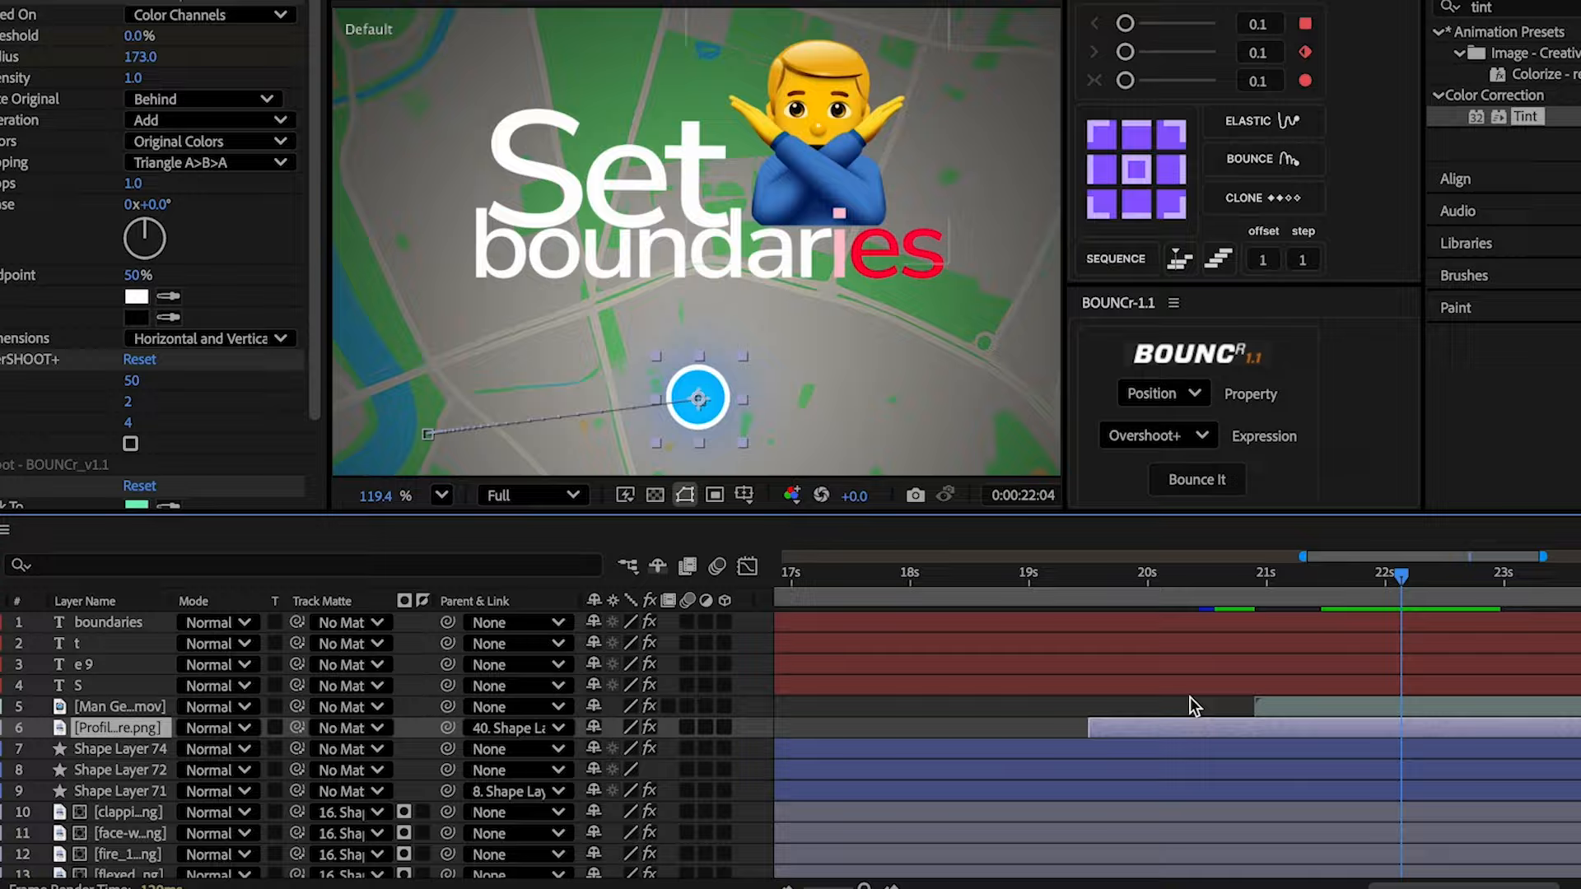
# - Add a Glow effect to the S text layer and set its Glow Radius to 198
pyautogui.click(1189, 688)
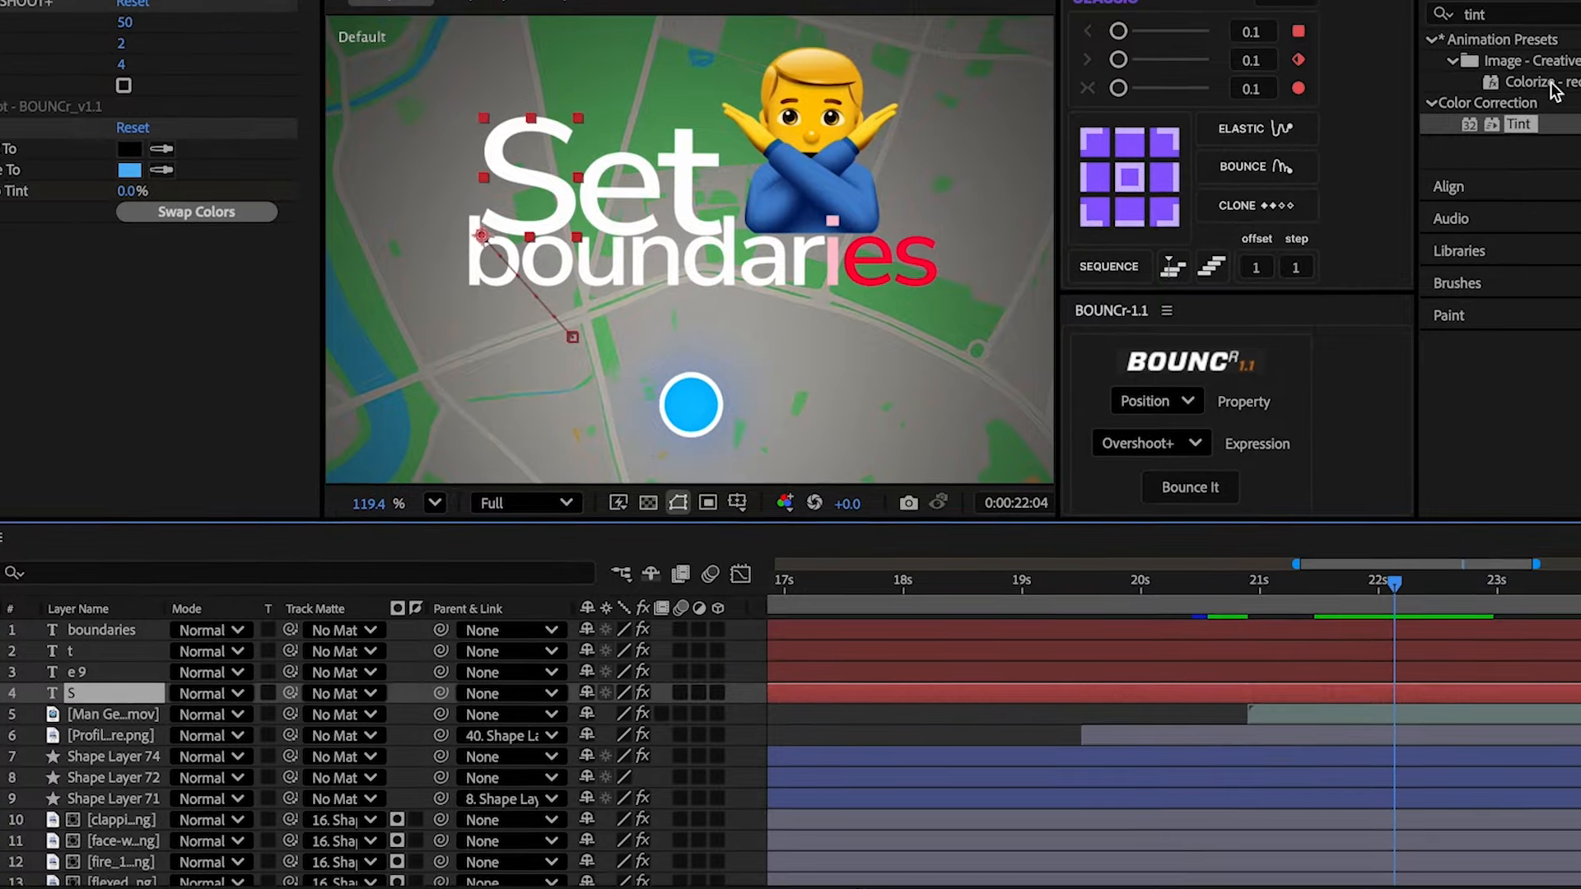
pyautogui.click(1535, 7)
pyautogui.write('glo')
pyautogui.doubleClick(1434, 265)
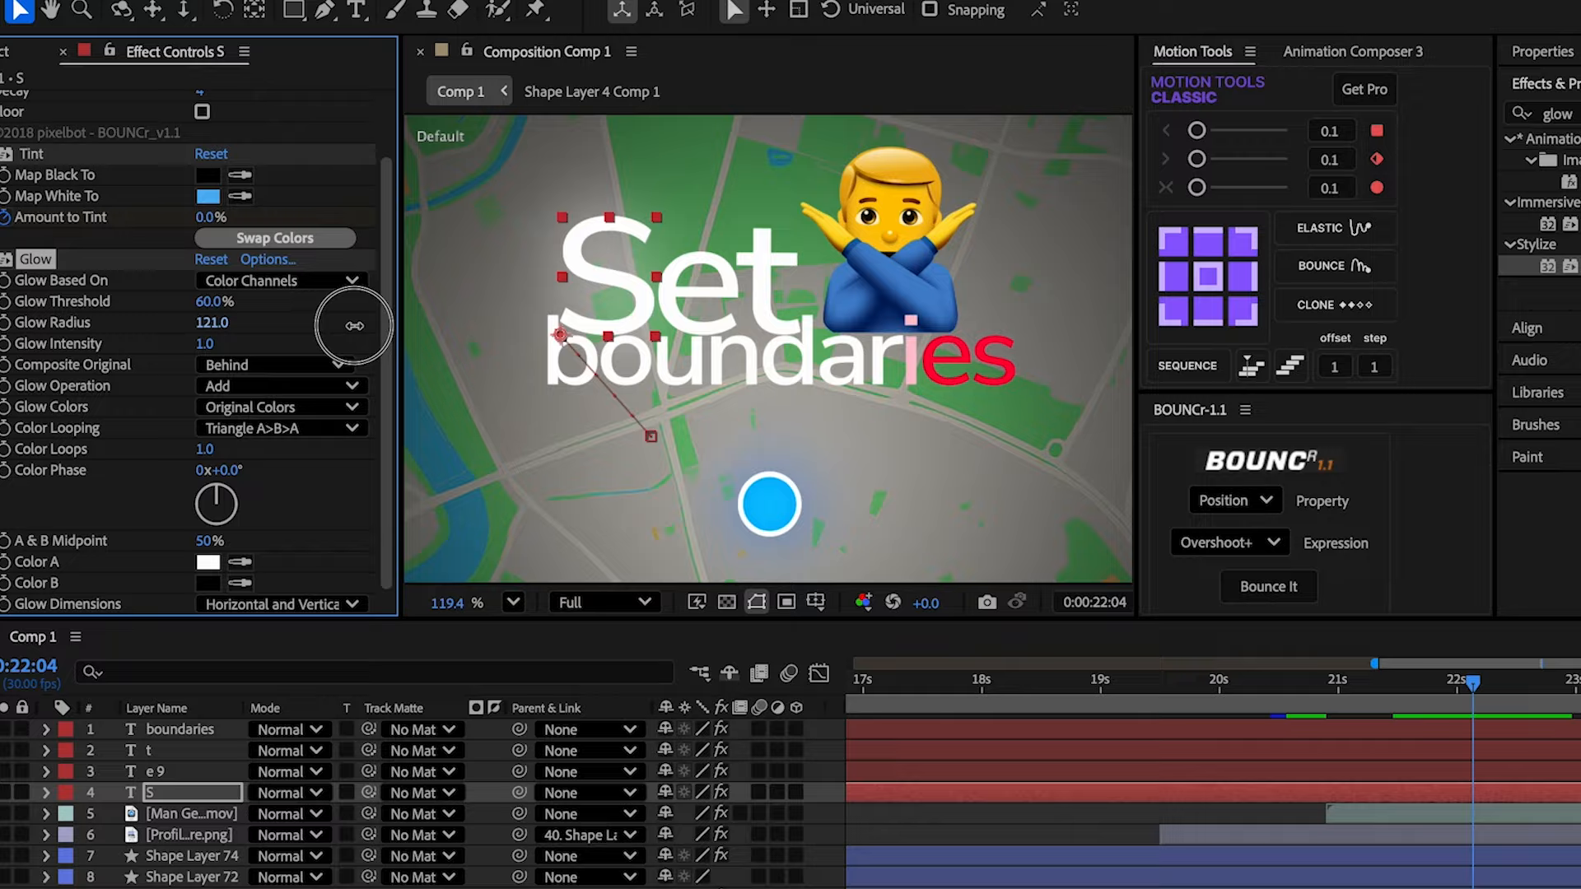
pyautogui.moveTo(354, 325); pyautogui.dragTo(399, 340)
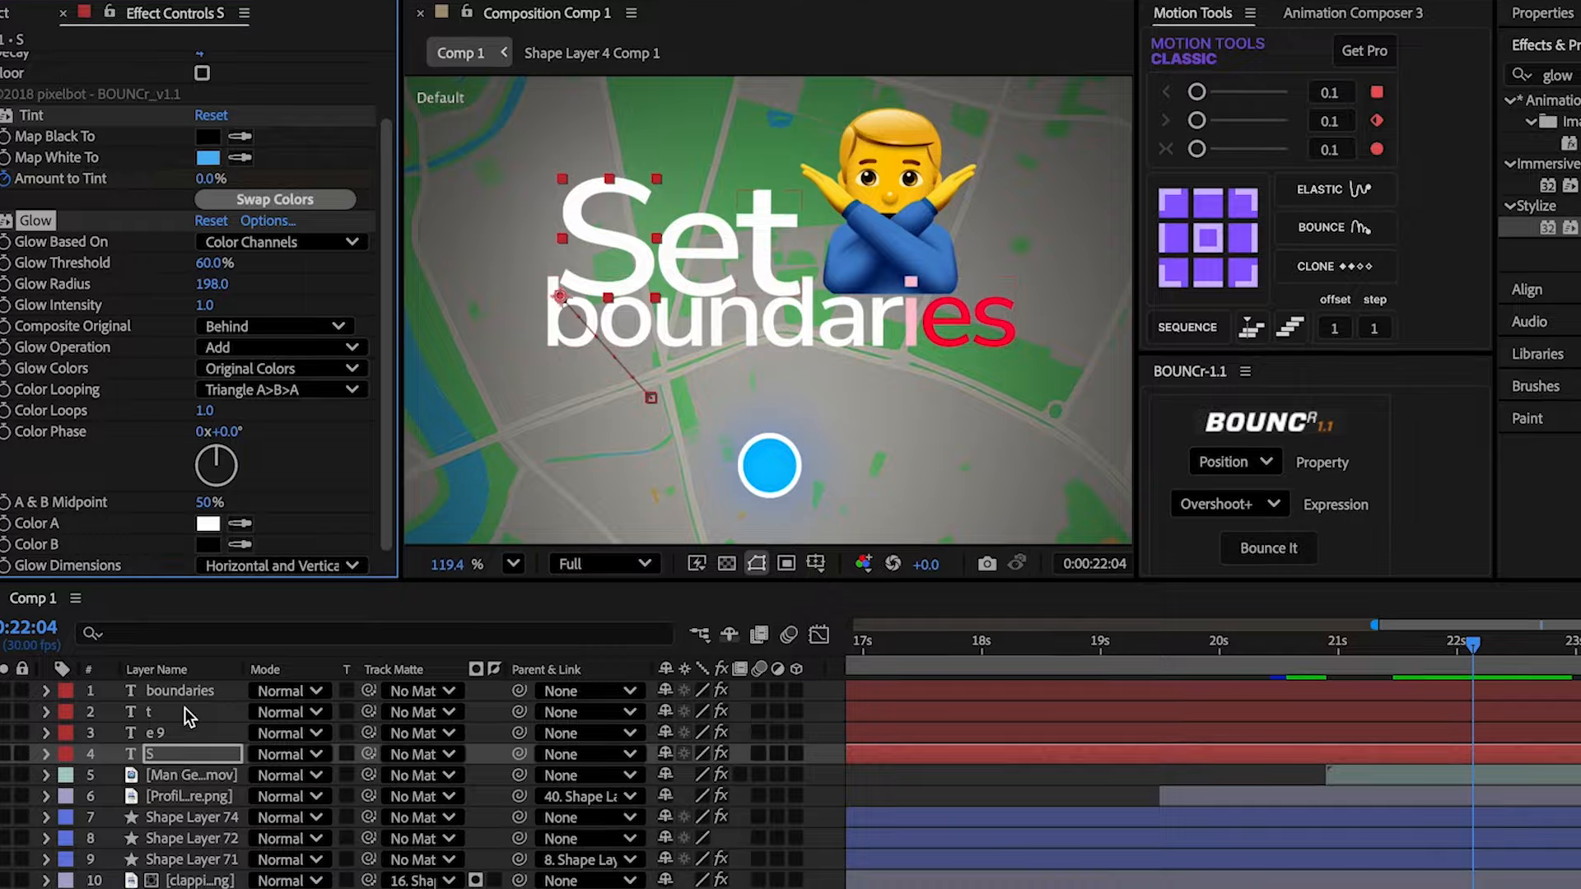
# - Paste the Glow effect from the S layer onto the e and t text layers
pyautogui.click(178, 772)
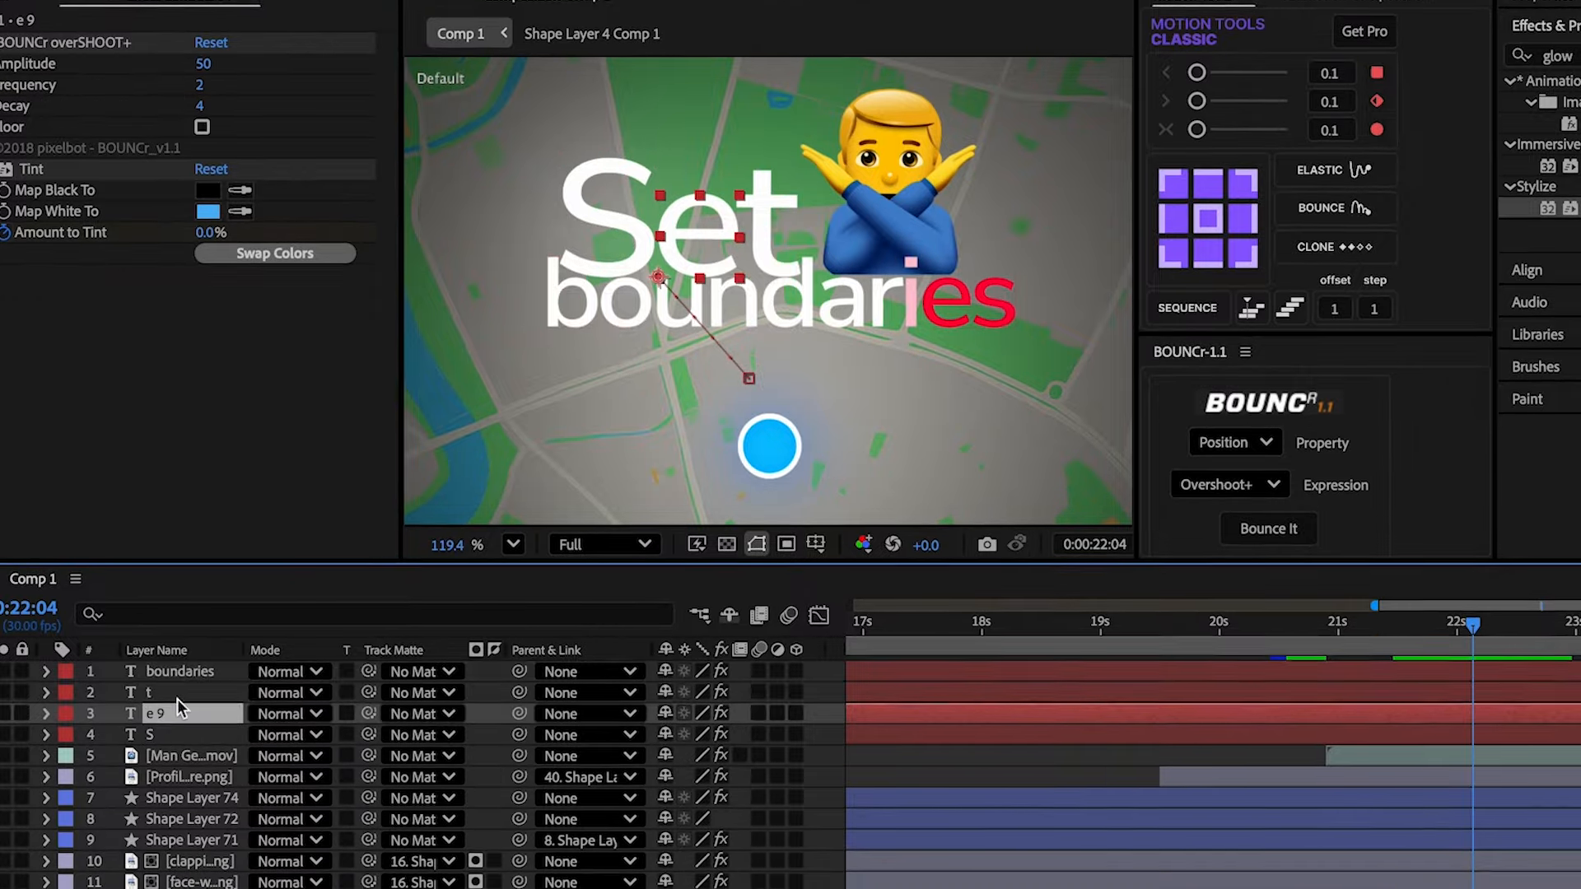
pyautogui.keyDown('shift'); pyautogui.click(180, 729); pyautogui.keyUp('shift')
pyautogui.press('super+v')
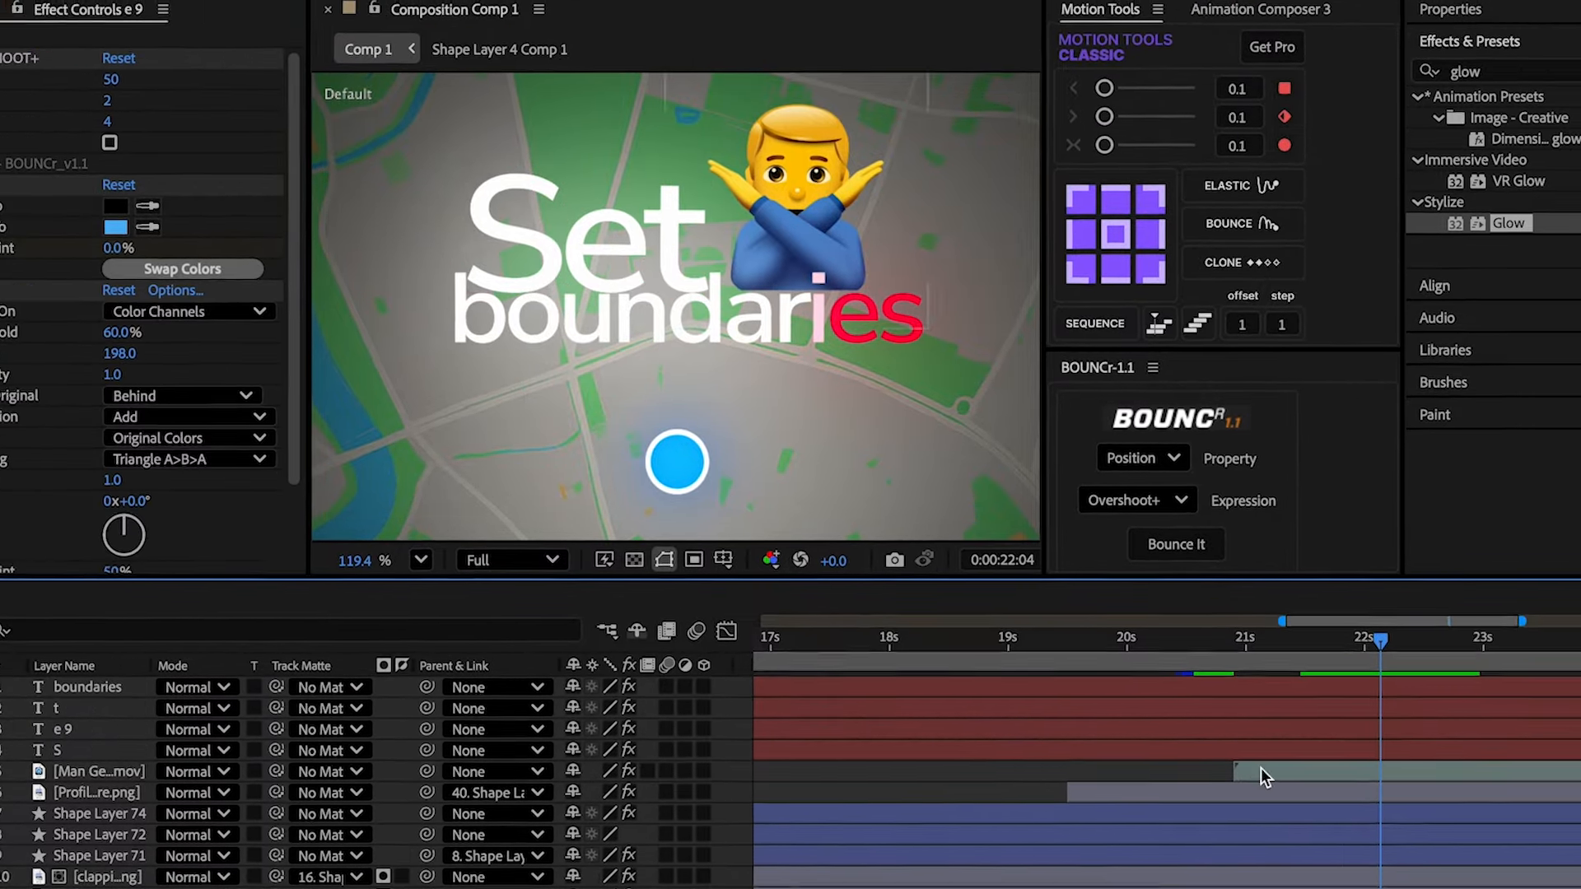
# - Add Glow with a radius of 673 to the man emoji layer and preview the animation from 0:00:20:25
pyautogui.click(1352, 750)
pyautogui.doubleClick(1474, 233)
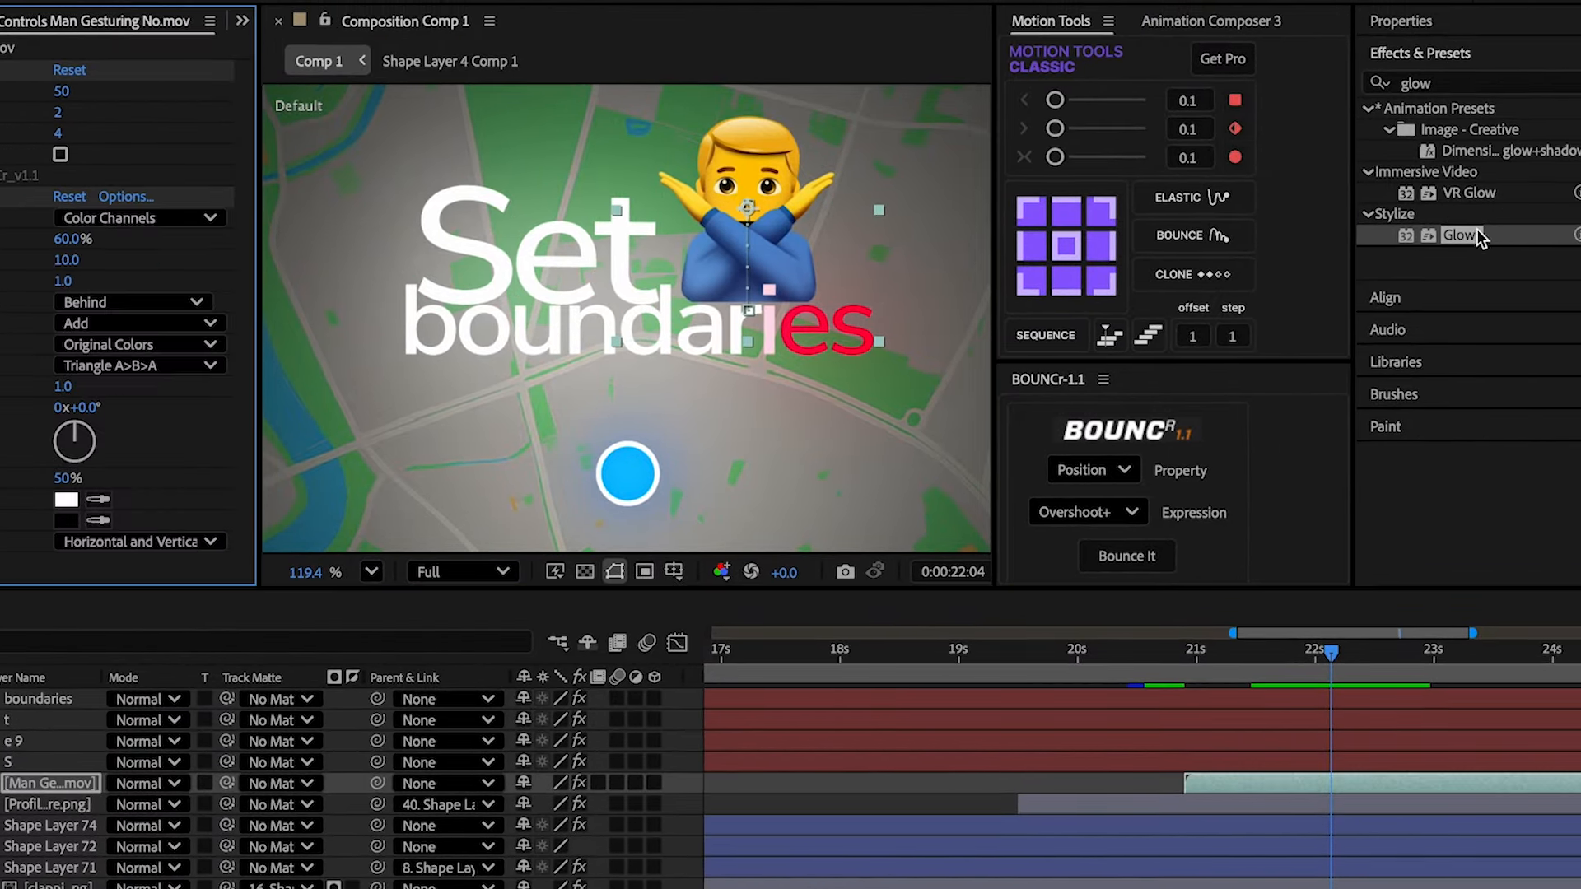
pyautogui.moveTo(65, 261); pyautogui.dragTo(862, 241)
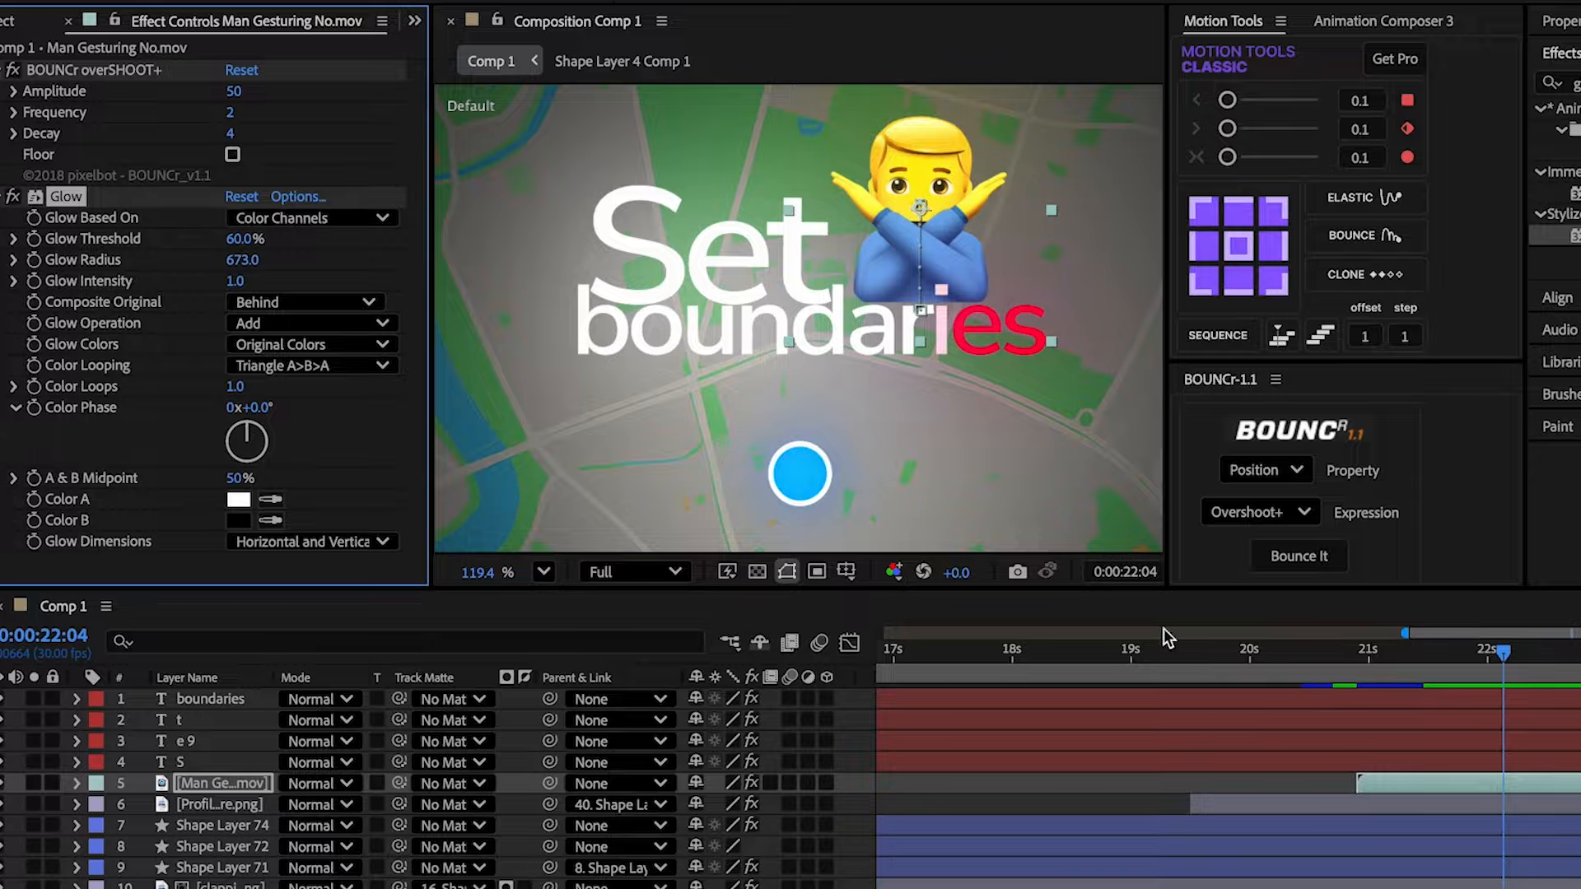
pyautogui.click(1139, 779)
pyautogui.moveTo(1434, 654); pyautogui.dragTo(1349, 652)
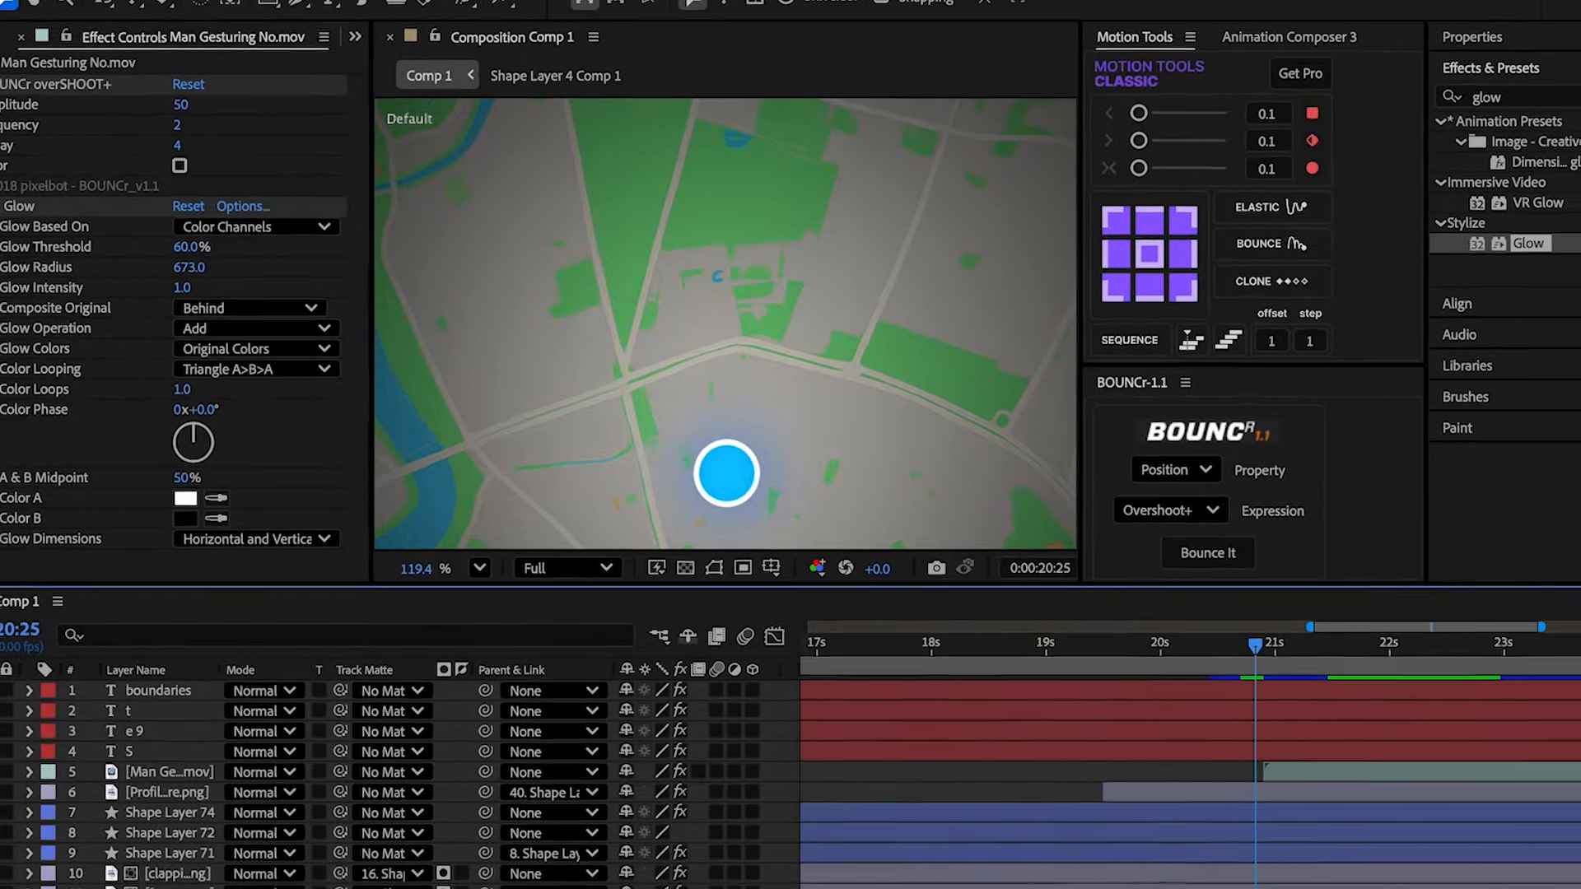
pyautogui.press('space')
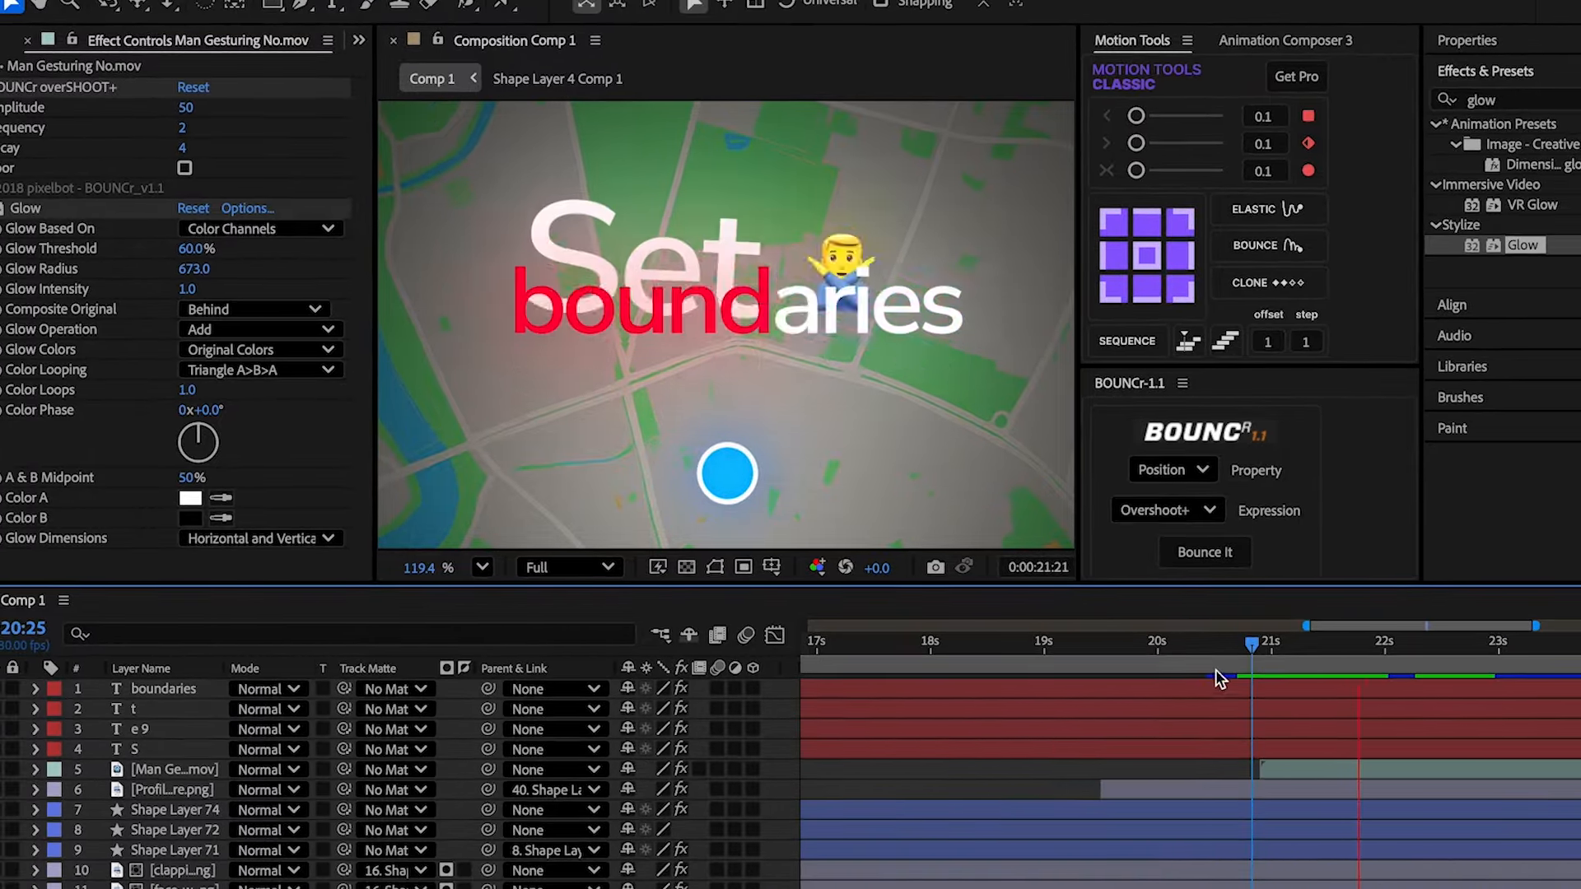
pyautogui.click(1268, 657)
pyautogui.press('space')
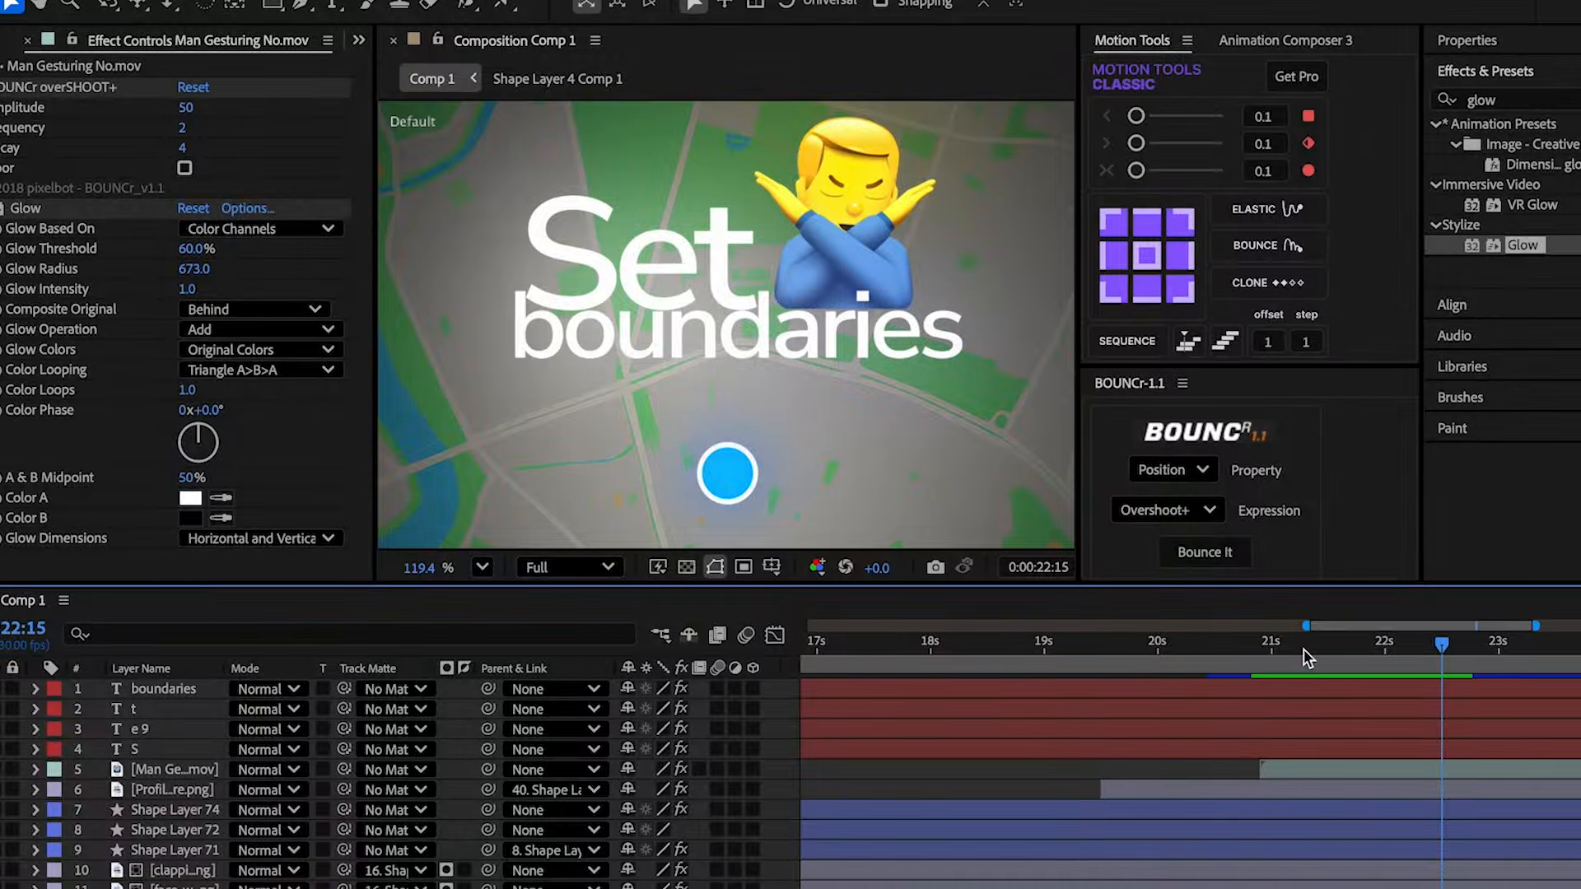
# - Duplicate the location dot's Shape Layer 76 and set the stroke of the lower copy to None
pyautogui.click(1088, 811)
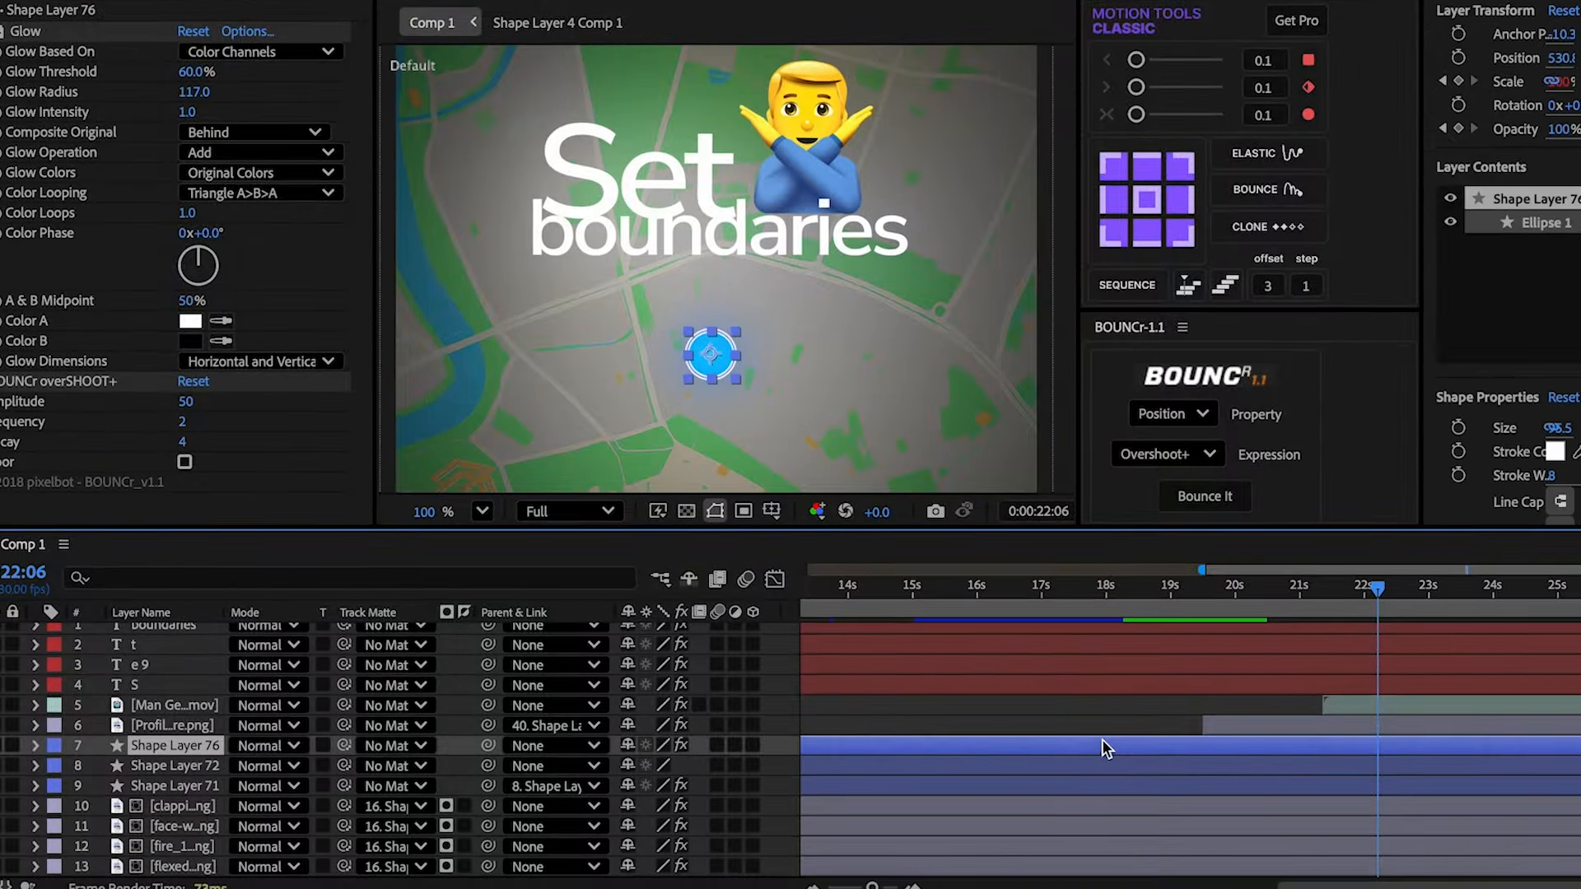
pyautogui.hotkey('ctrl', 'd')
pyautogui.click(1089, 762)
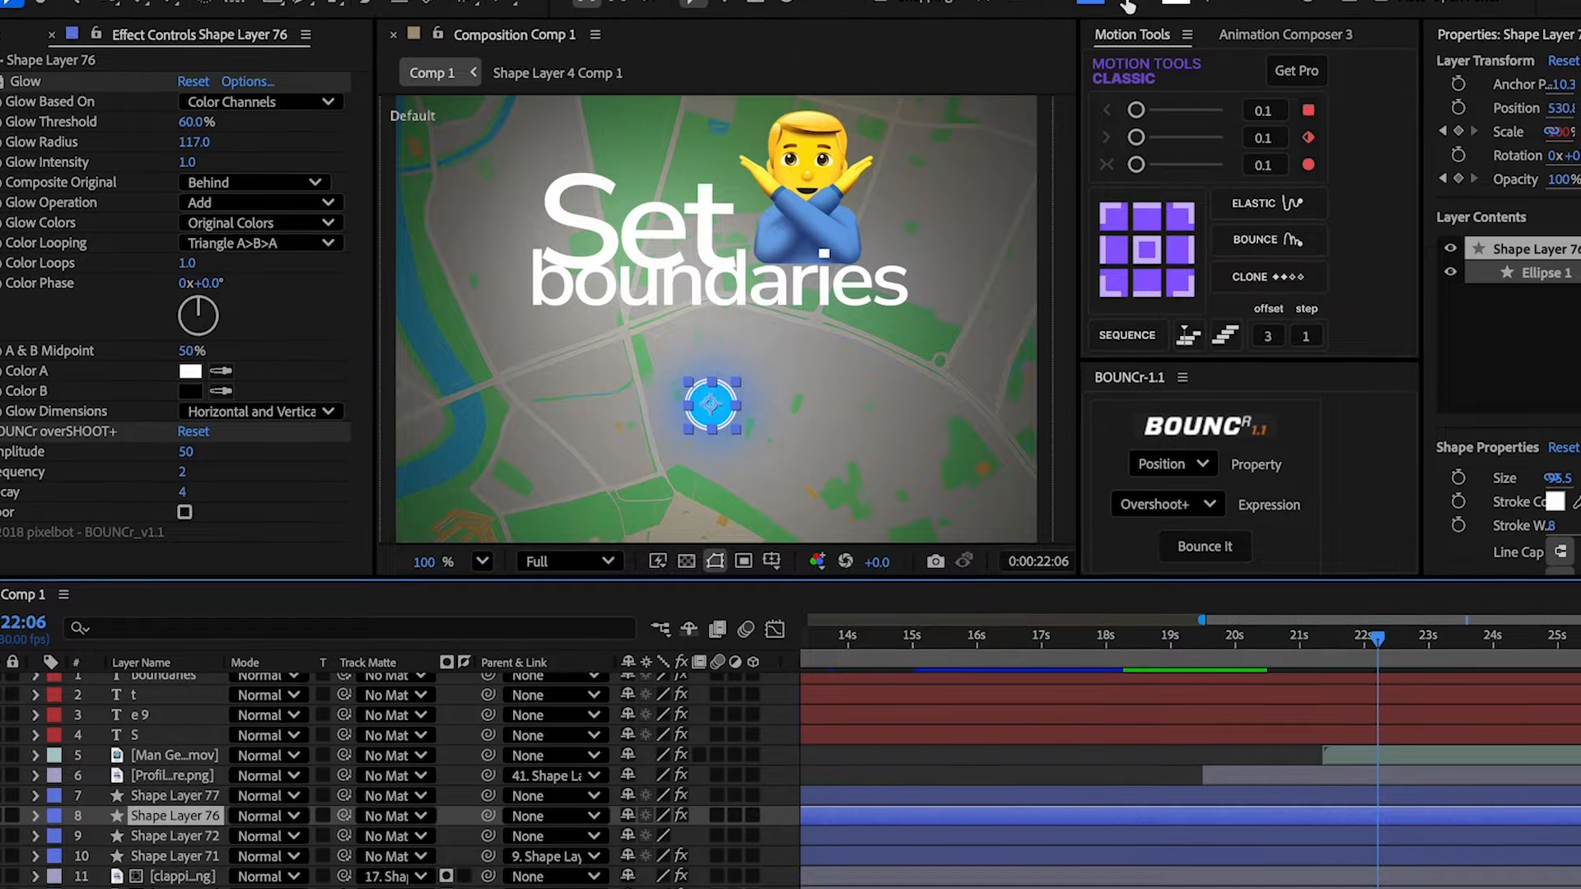
pyautogui.click(1129, 3)
pyautogui.click(693, 424)
pyautogui.click(922, 552)
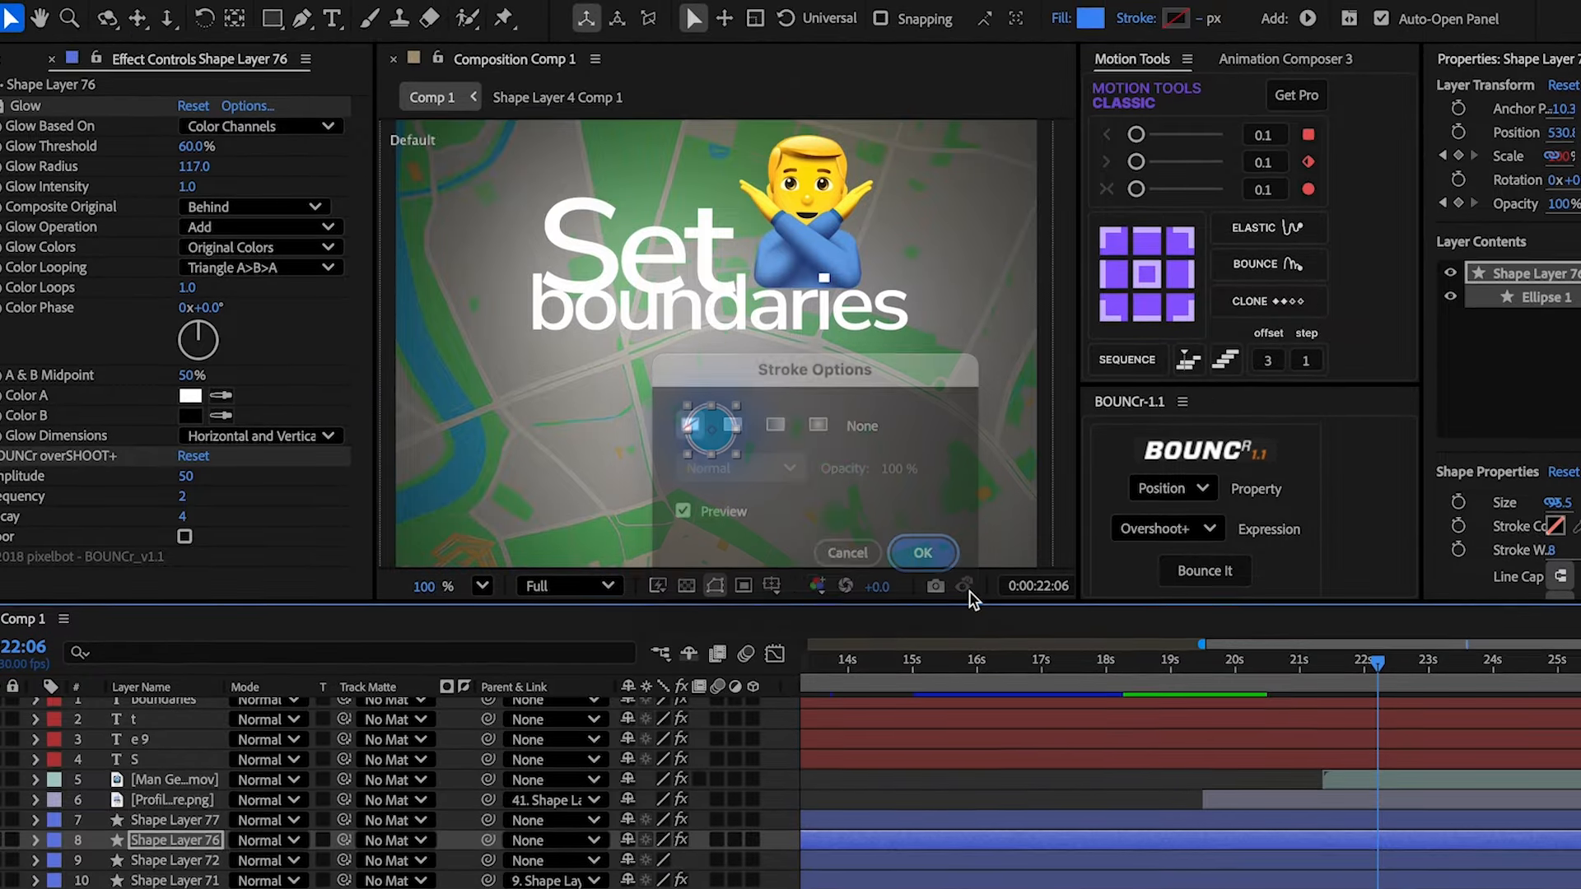
# - Scale the strokeless circle to 461% without scale keyframes and apply the Gradient Ramp effect to it
pyautogui.press('s')
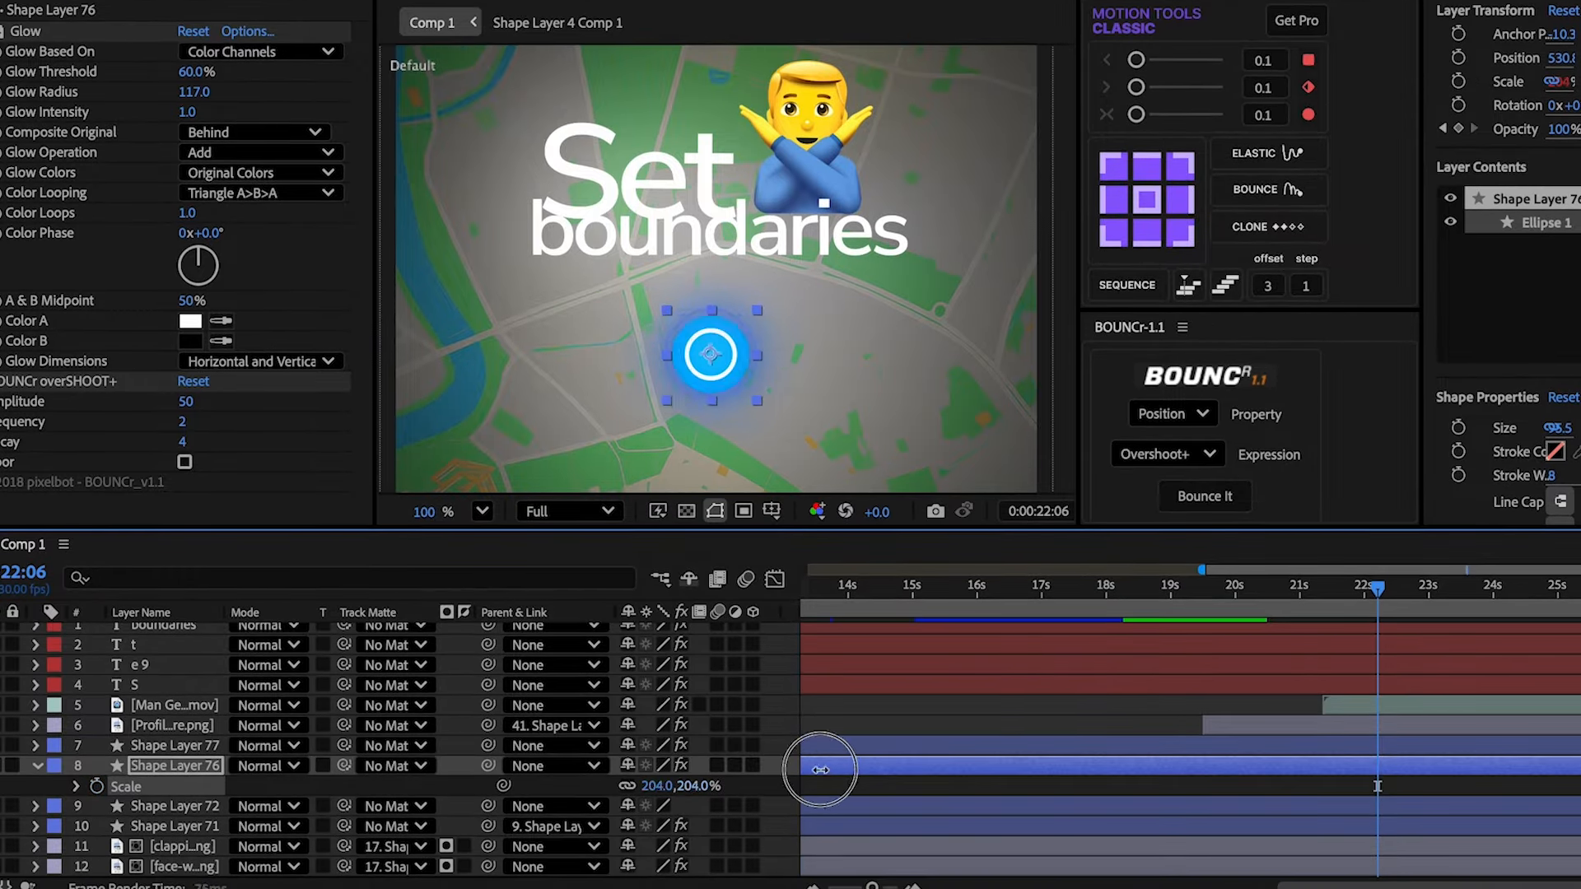
pyautogui.moveTo(821, 770); pyautogui.dragTo(1093, 750)
pyautogui.click(1426, 120)
pyautogui.write('ra')
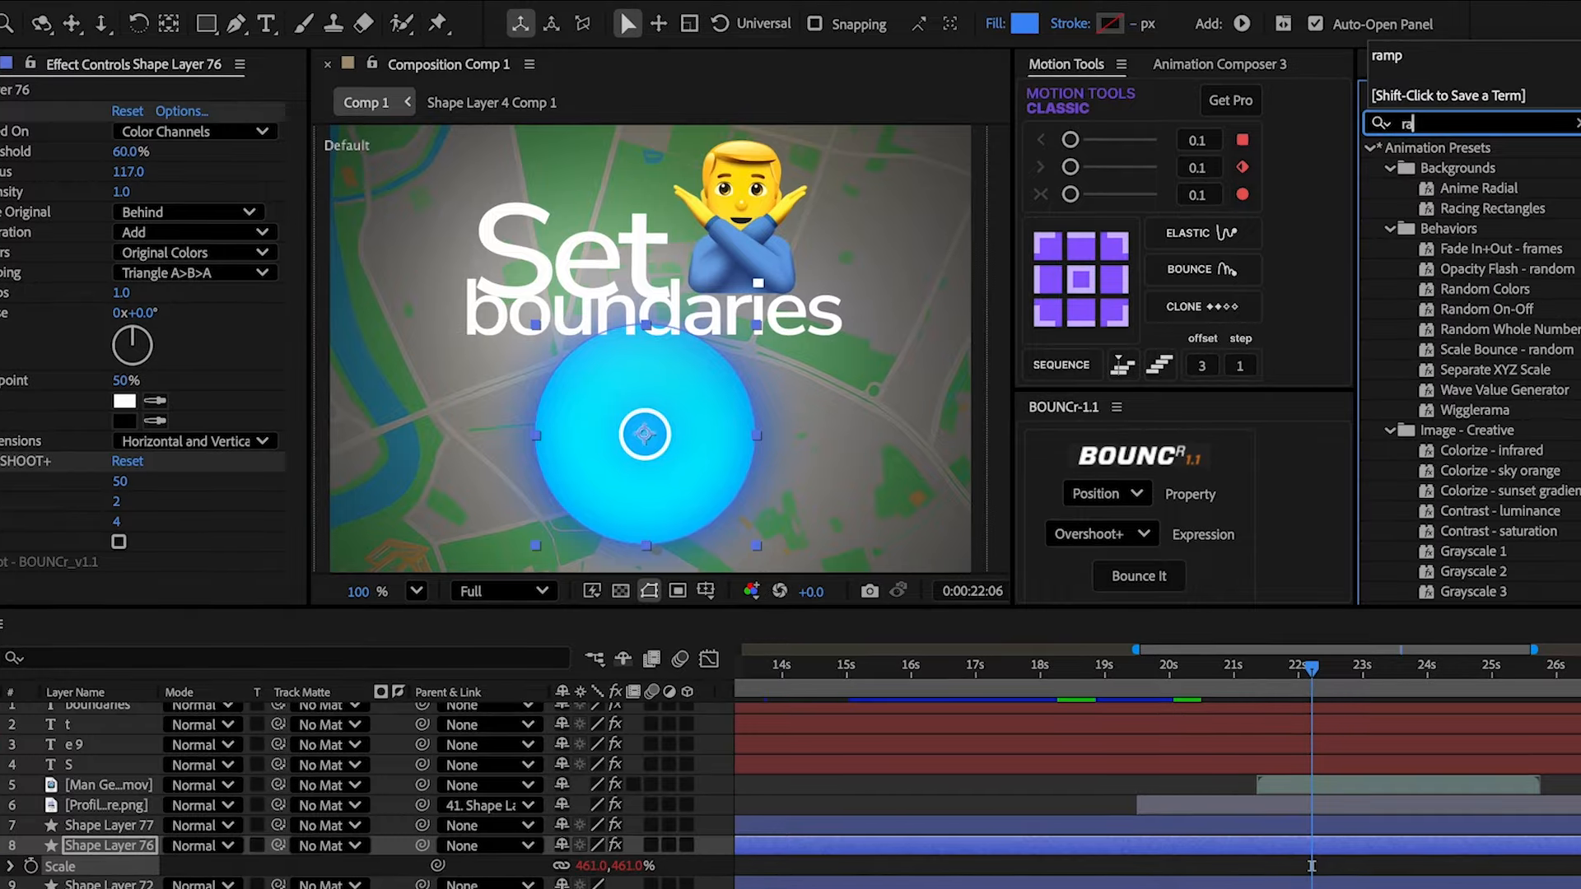
pyautogui.write('mp')
pyautogui.doubleClick(1482, 162)
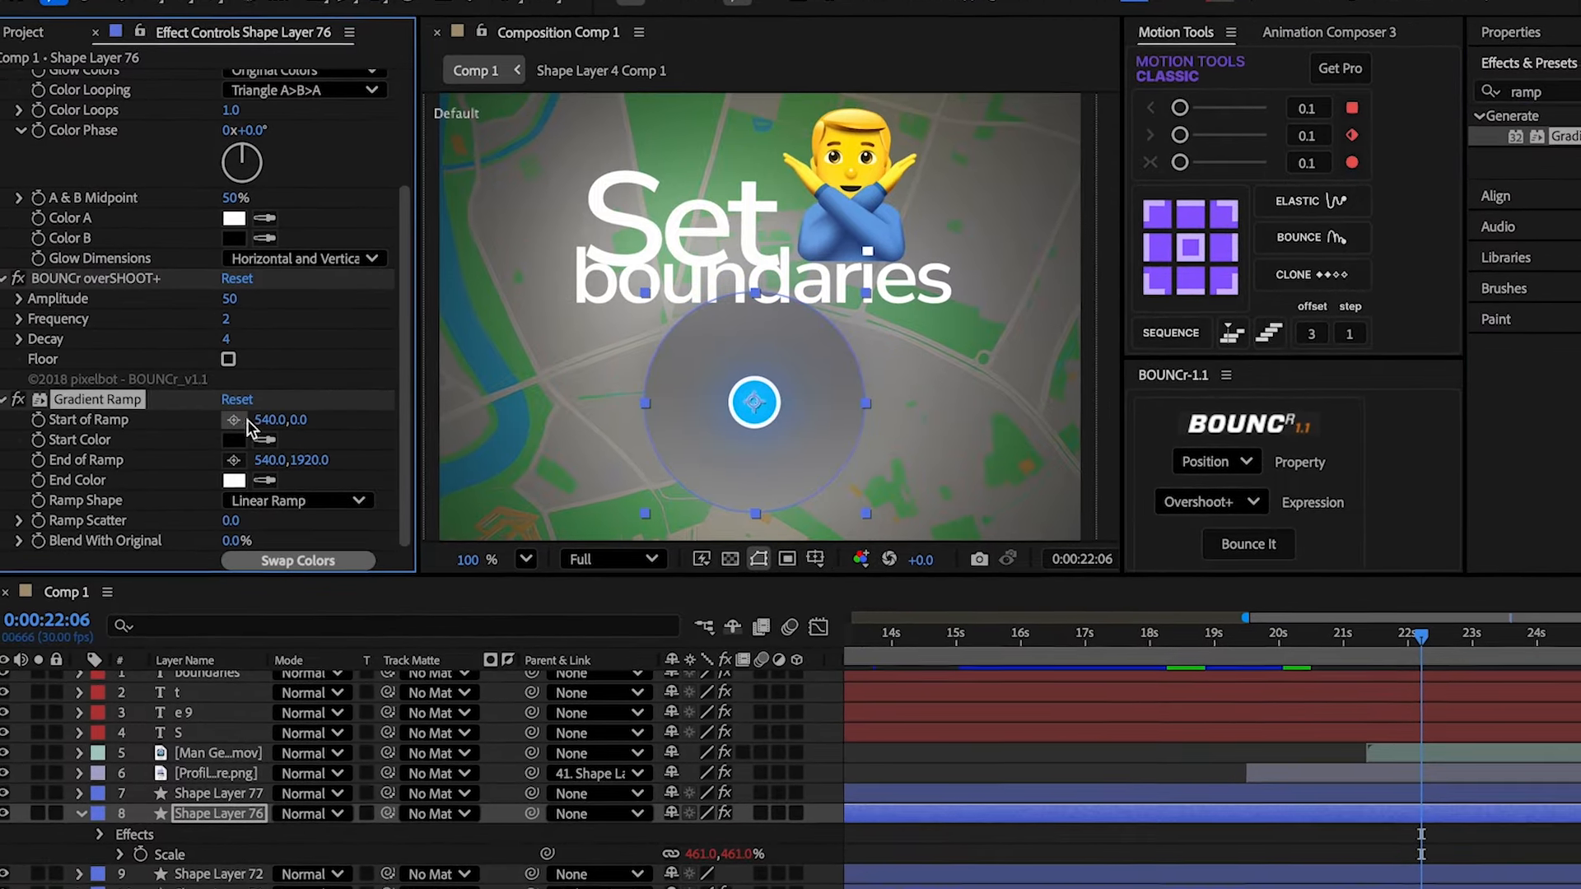
# - Make the circle's Gradient Ramp a Radial Ramp starting at its centre (532, 996) and ending near its lower-left edge (334, 1182)
pyautogui.click(235, 420)
pyautogui.click(710, 437)
pyautogui.click(237, 459)
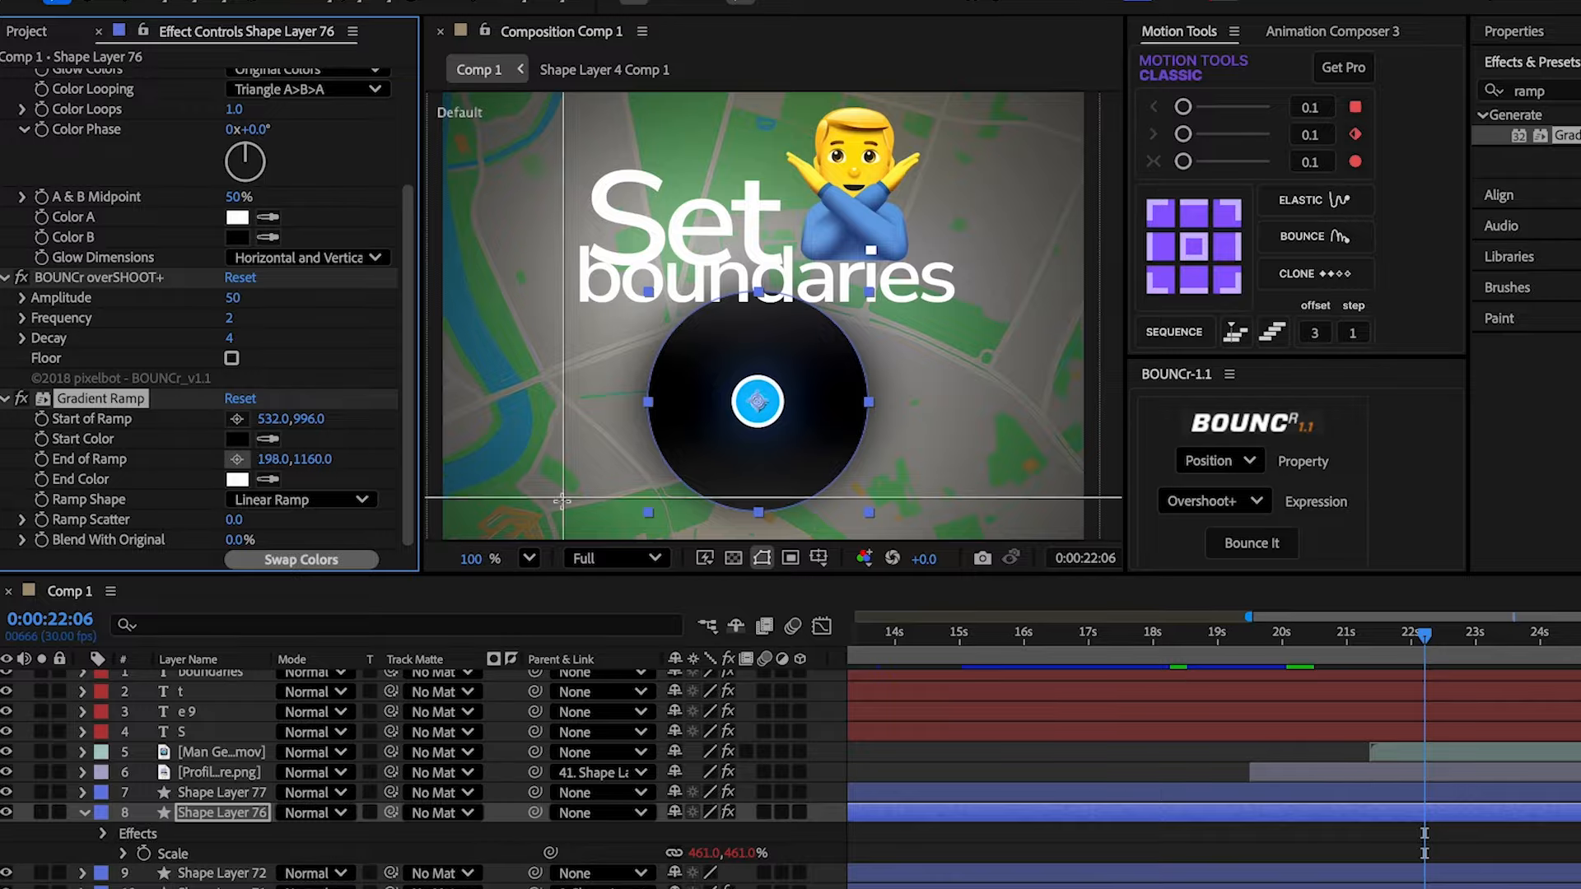
pyautogui.click(642, 512)
pyautogui.click(299, 500)
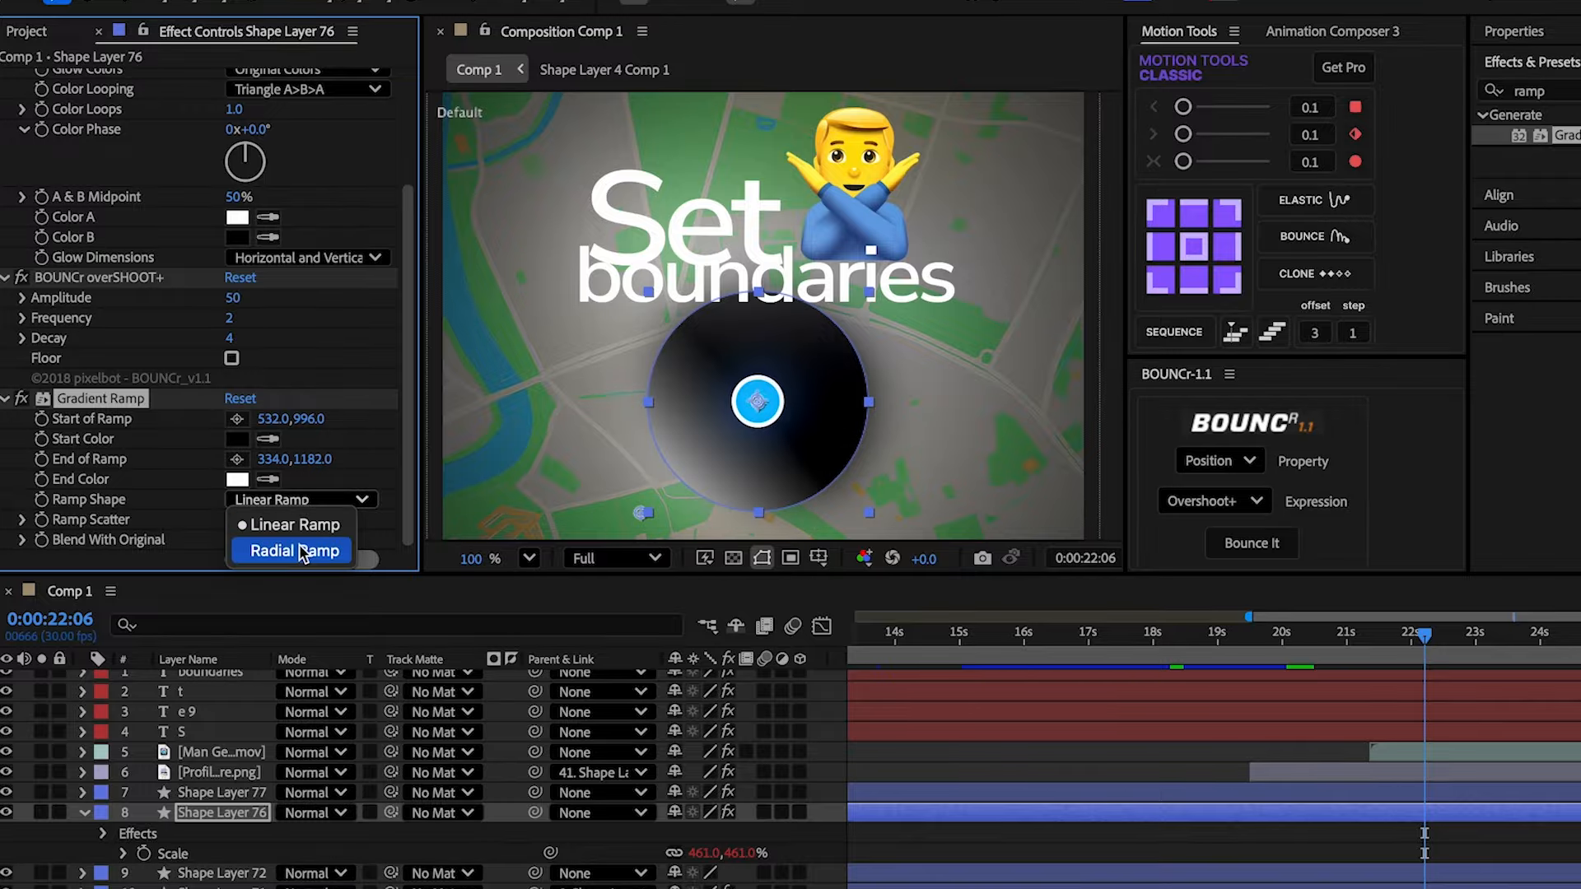
pyautogui.click(298, 546)
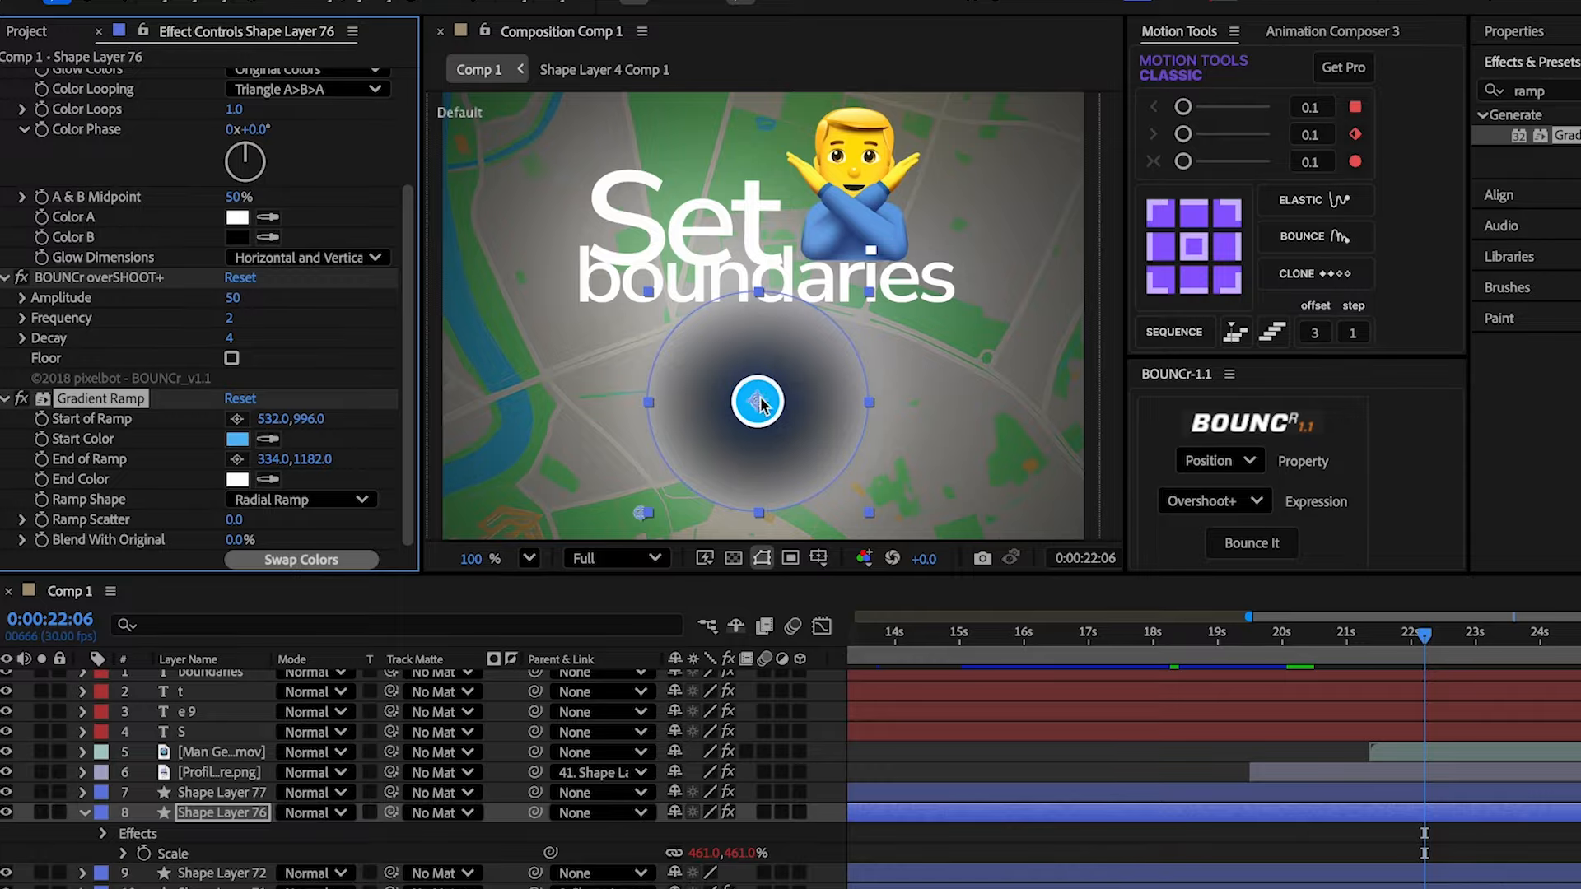
# - Set the Gradient Ramp's start colour to light blue A4E8FF and its end colour to a darker blue
pyautogui.click(237, 438)
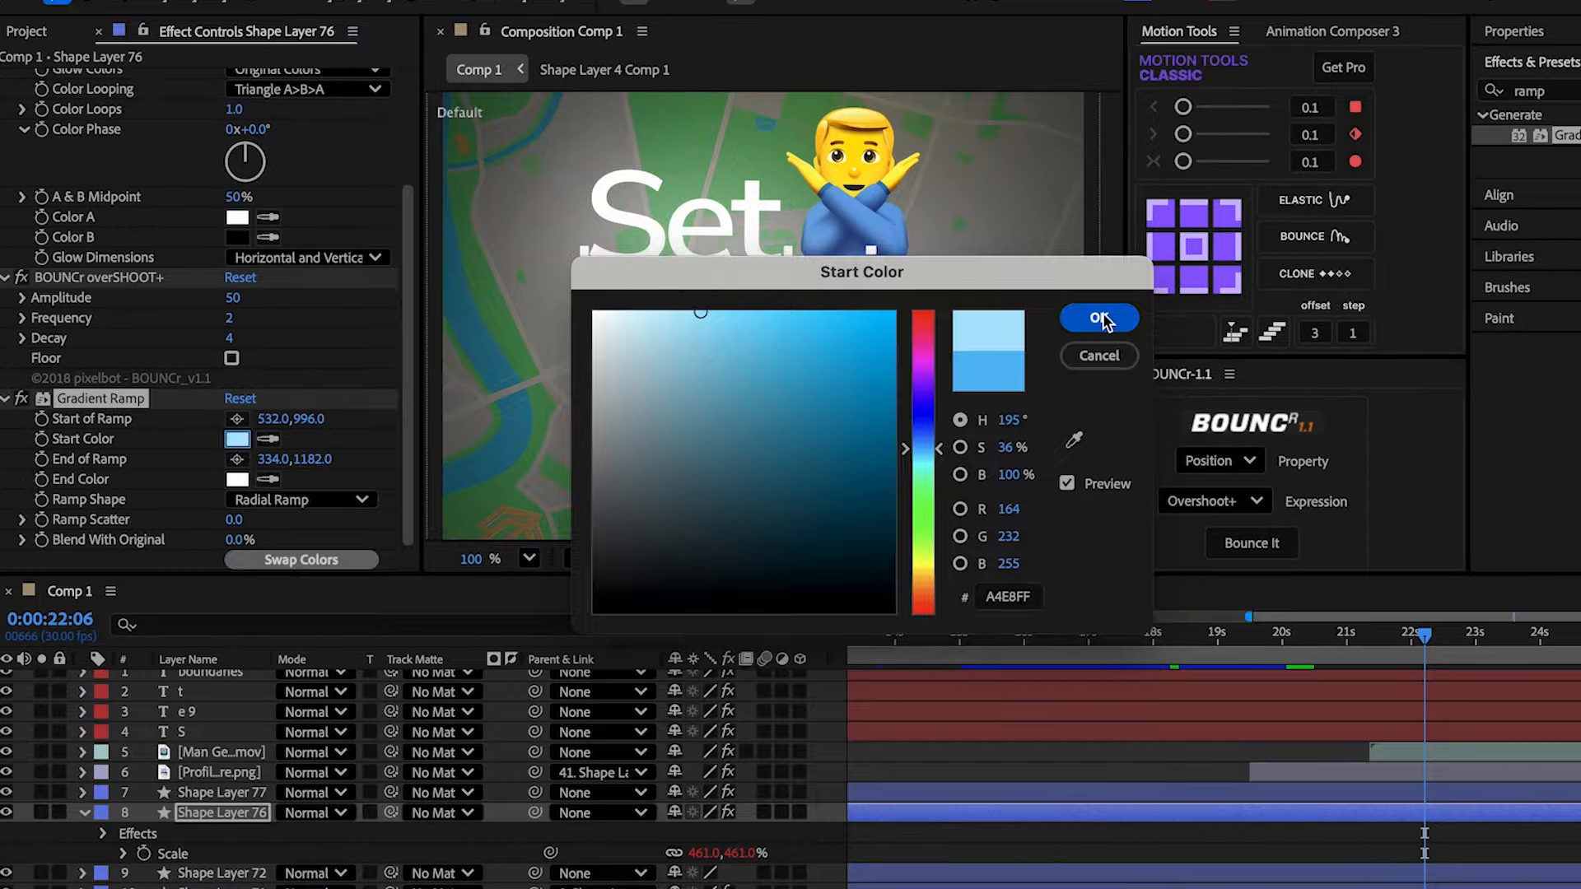
pyautogui.click(1100, 319)
pyautogui.click(237, 479)
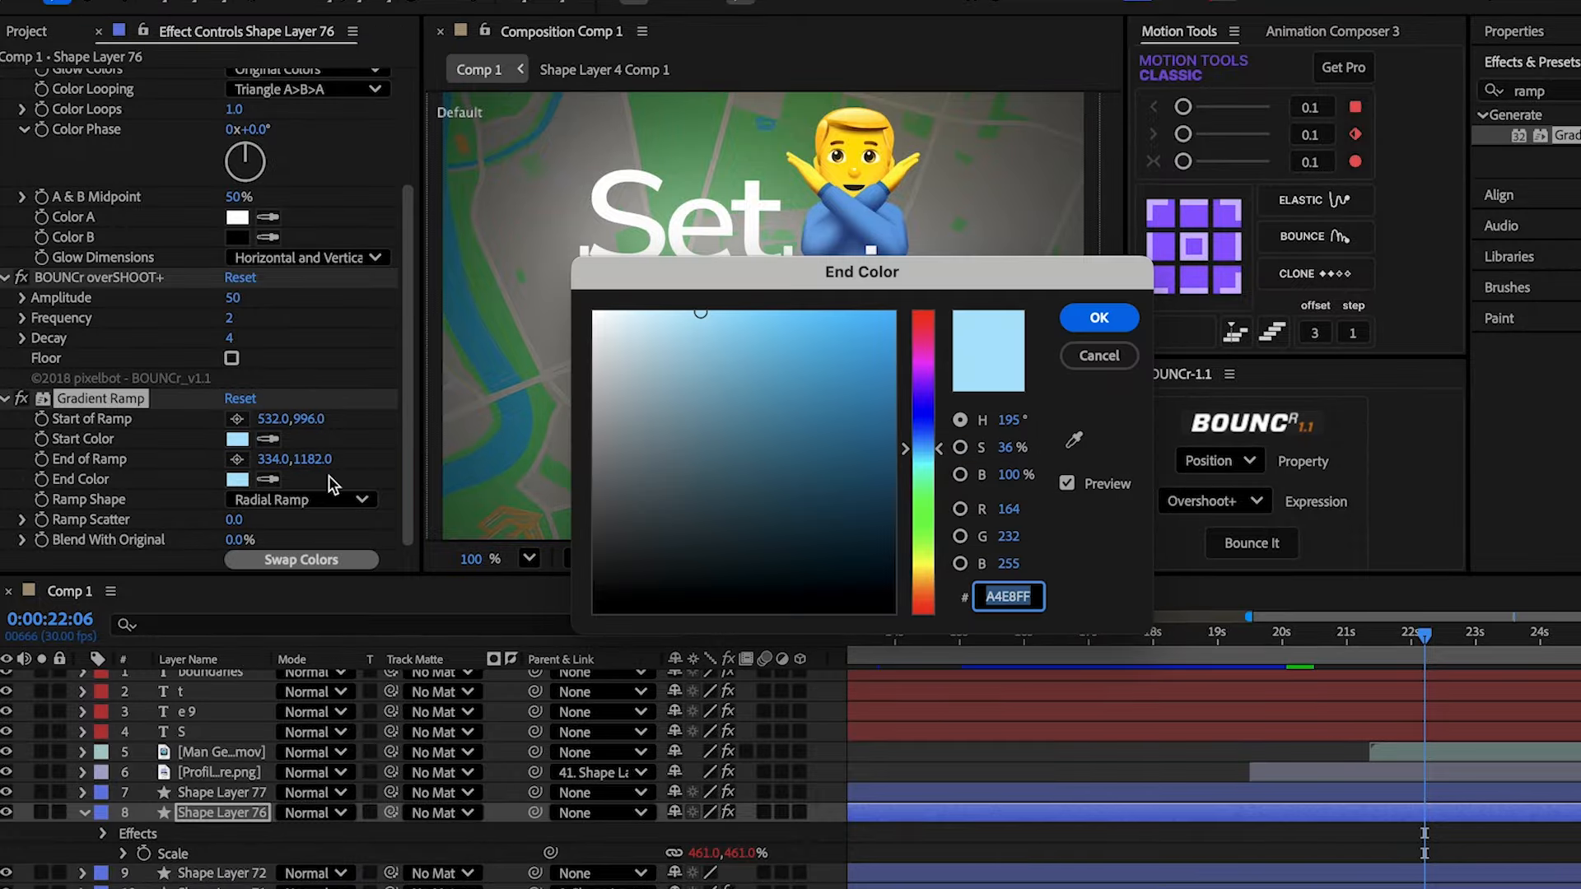
pyautogui.moveTo(871, 468); pyautogui.dragTo(941, 416)
pyautogui.click(1097, 330)
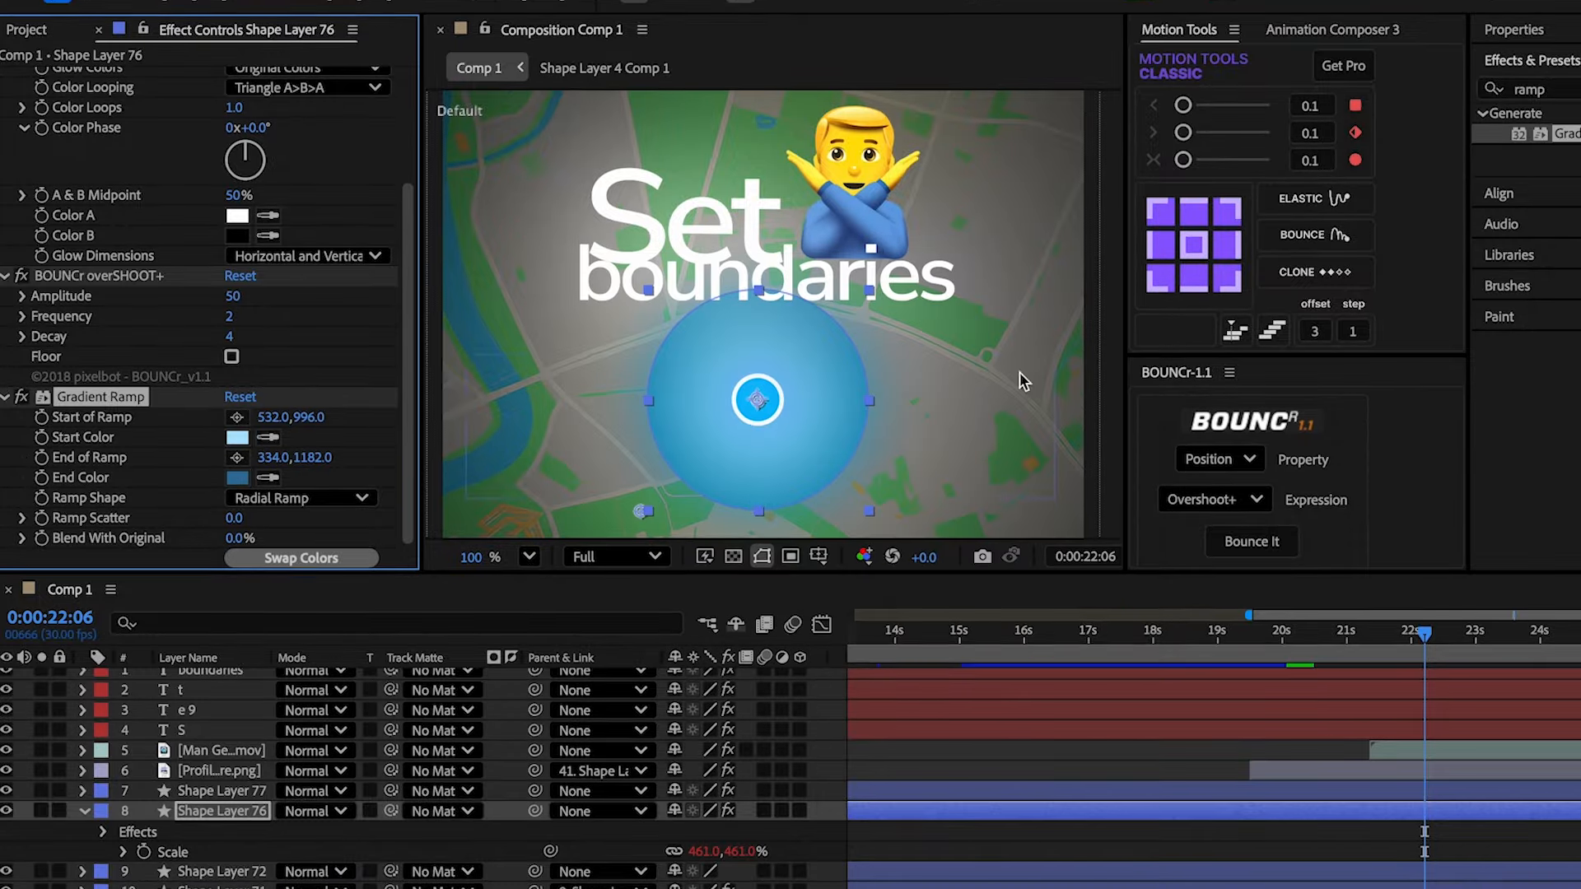
# - Set Shape Layer 76's blend mode to Overlay and lower its opacity to 70%
pyautogui.click(330, 813)
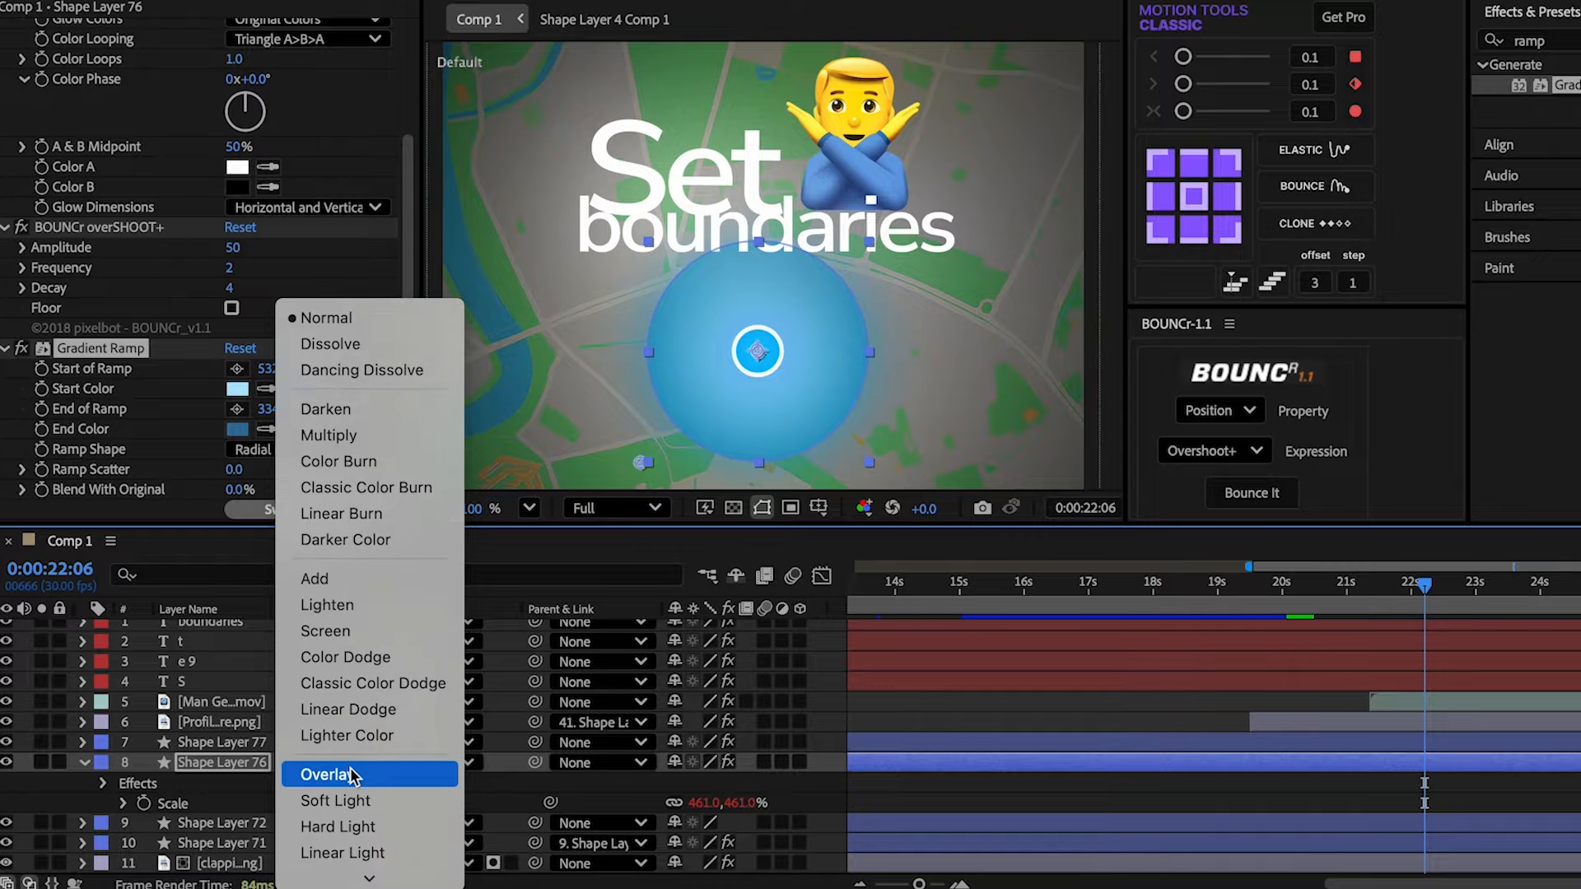
pyautogui.click(349, 771)
pyautogui.click(1027, 770)
pyautogui.press('t')
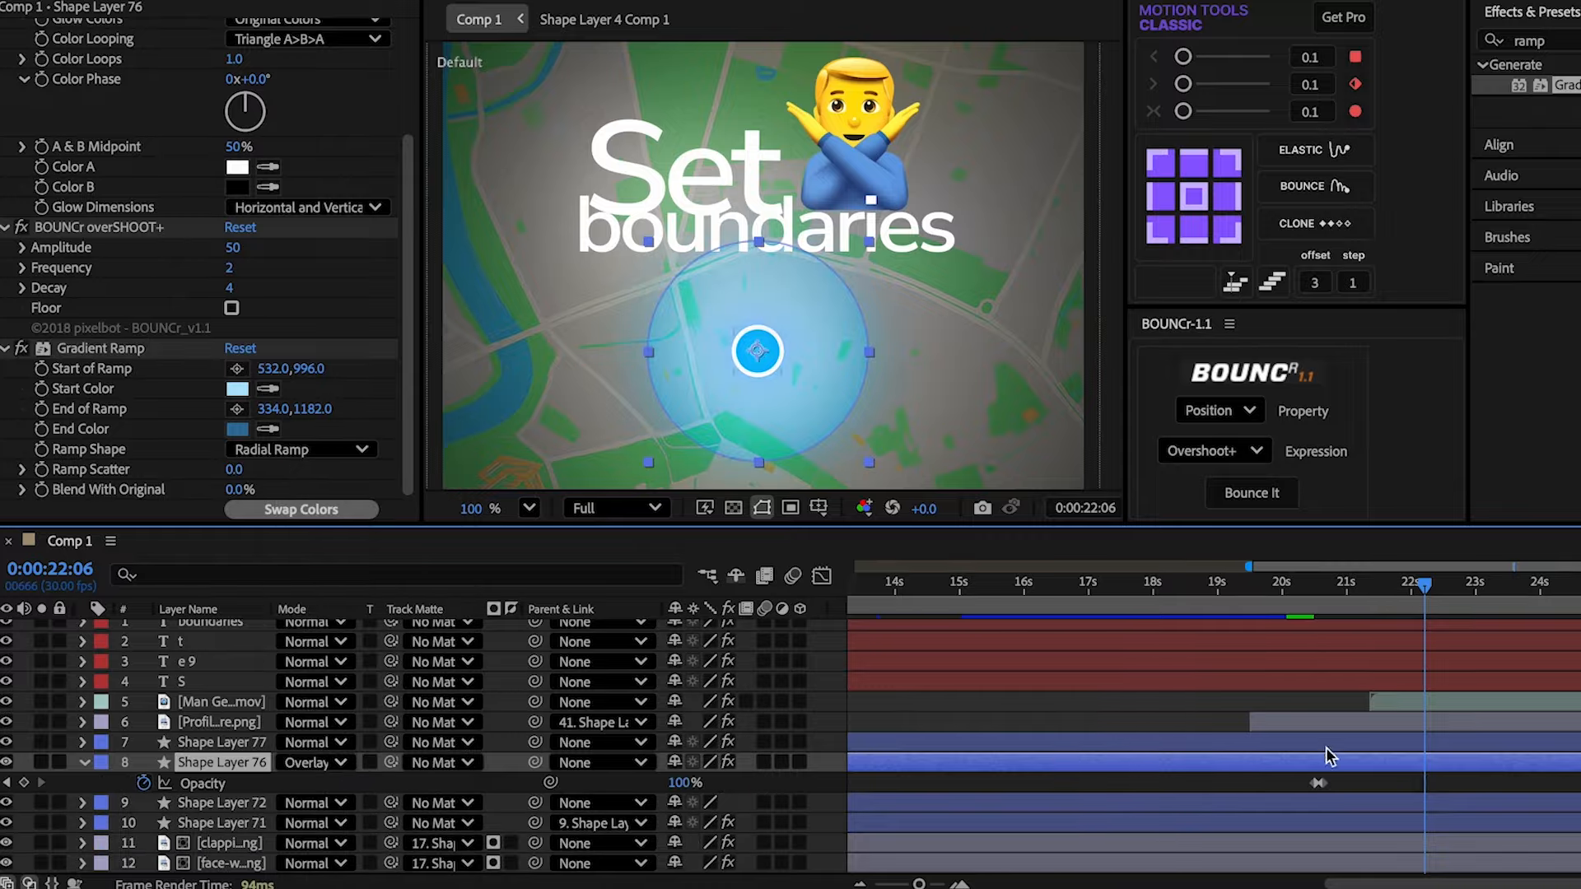
pyautogui.press(',')
pyautogui.click(698, 784)
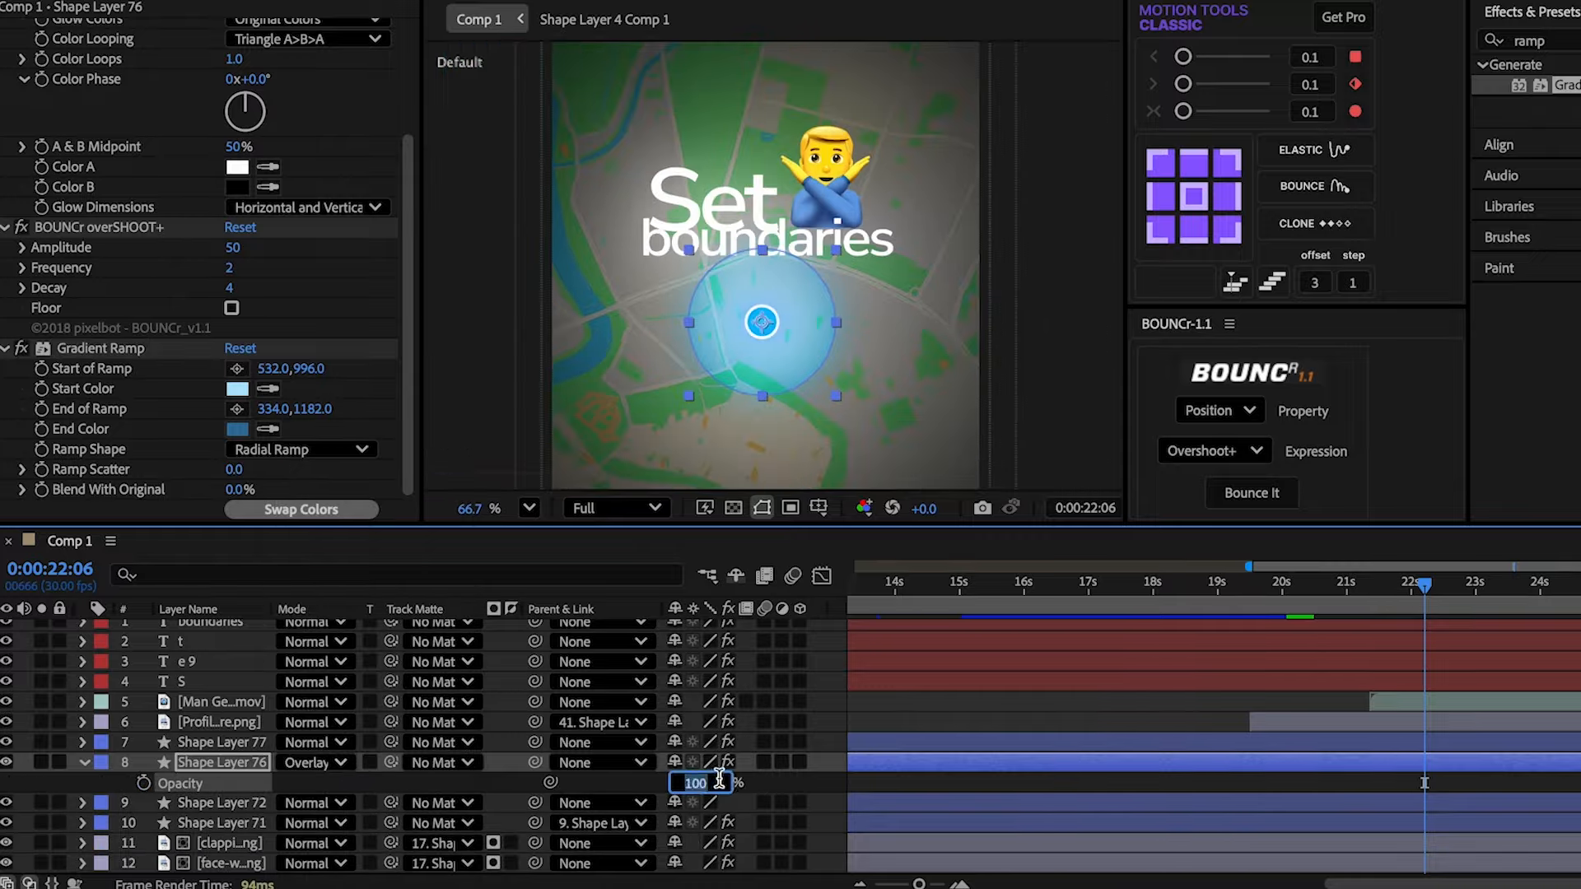
pyautogui.click(985, 698)
# - Add a Scale keyframe to Shape Layer 76 at 0:00:20:19
pyautogui.moveTo(1424, 586); pyautogui.dragTo(1324, 607)
pyautogui.click(1321, 763)
pyautogui.press('a')
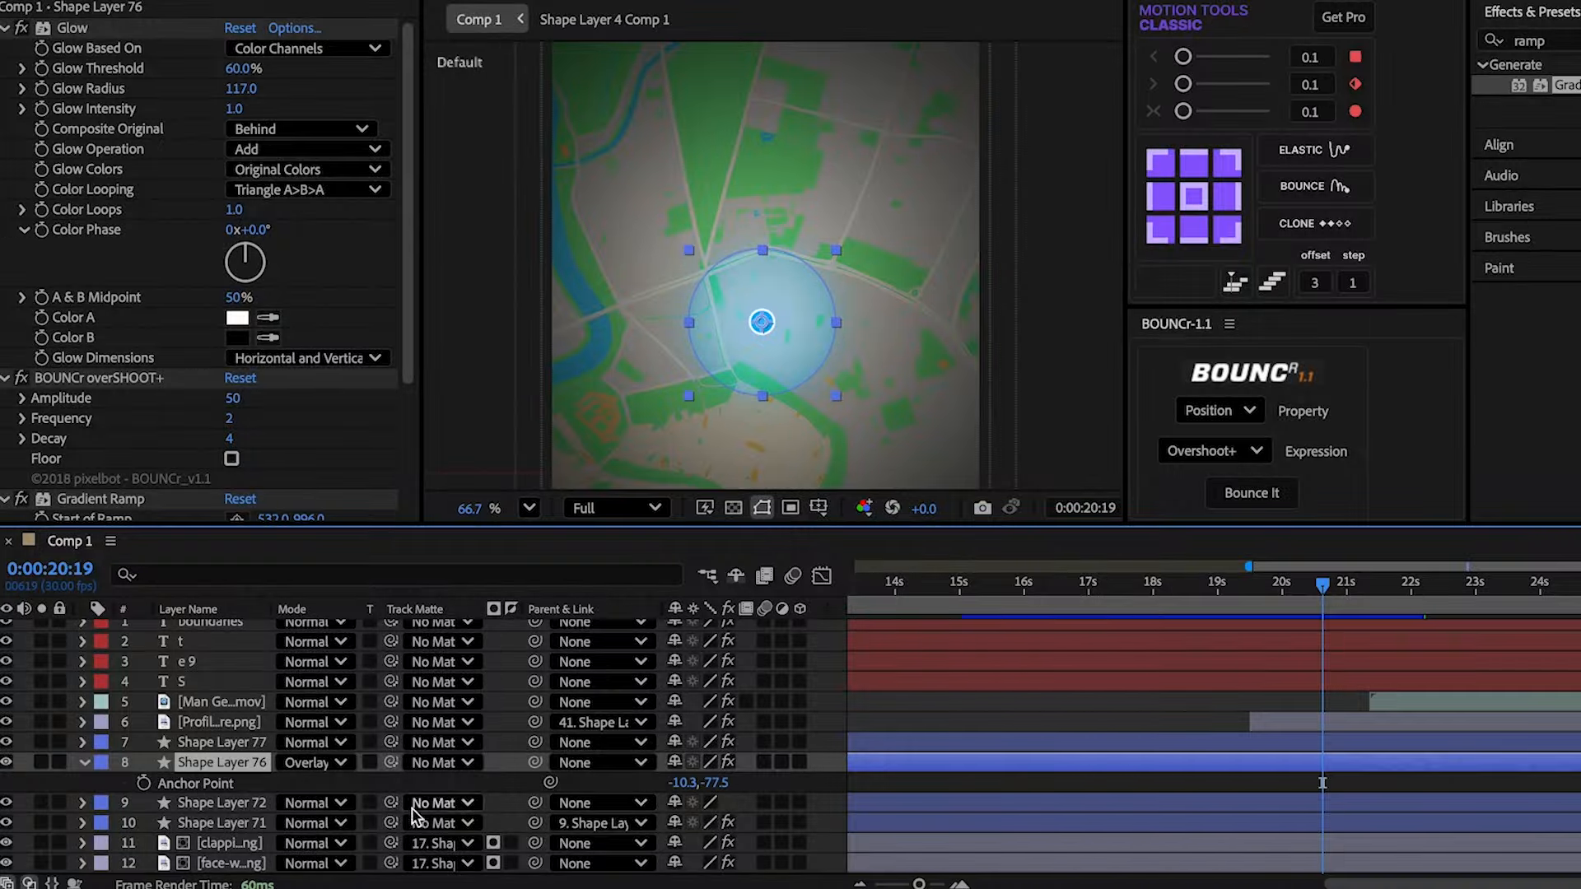
pyautogui.click(143, 783)
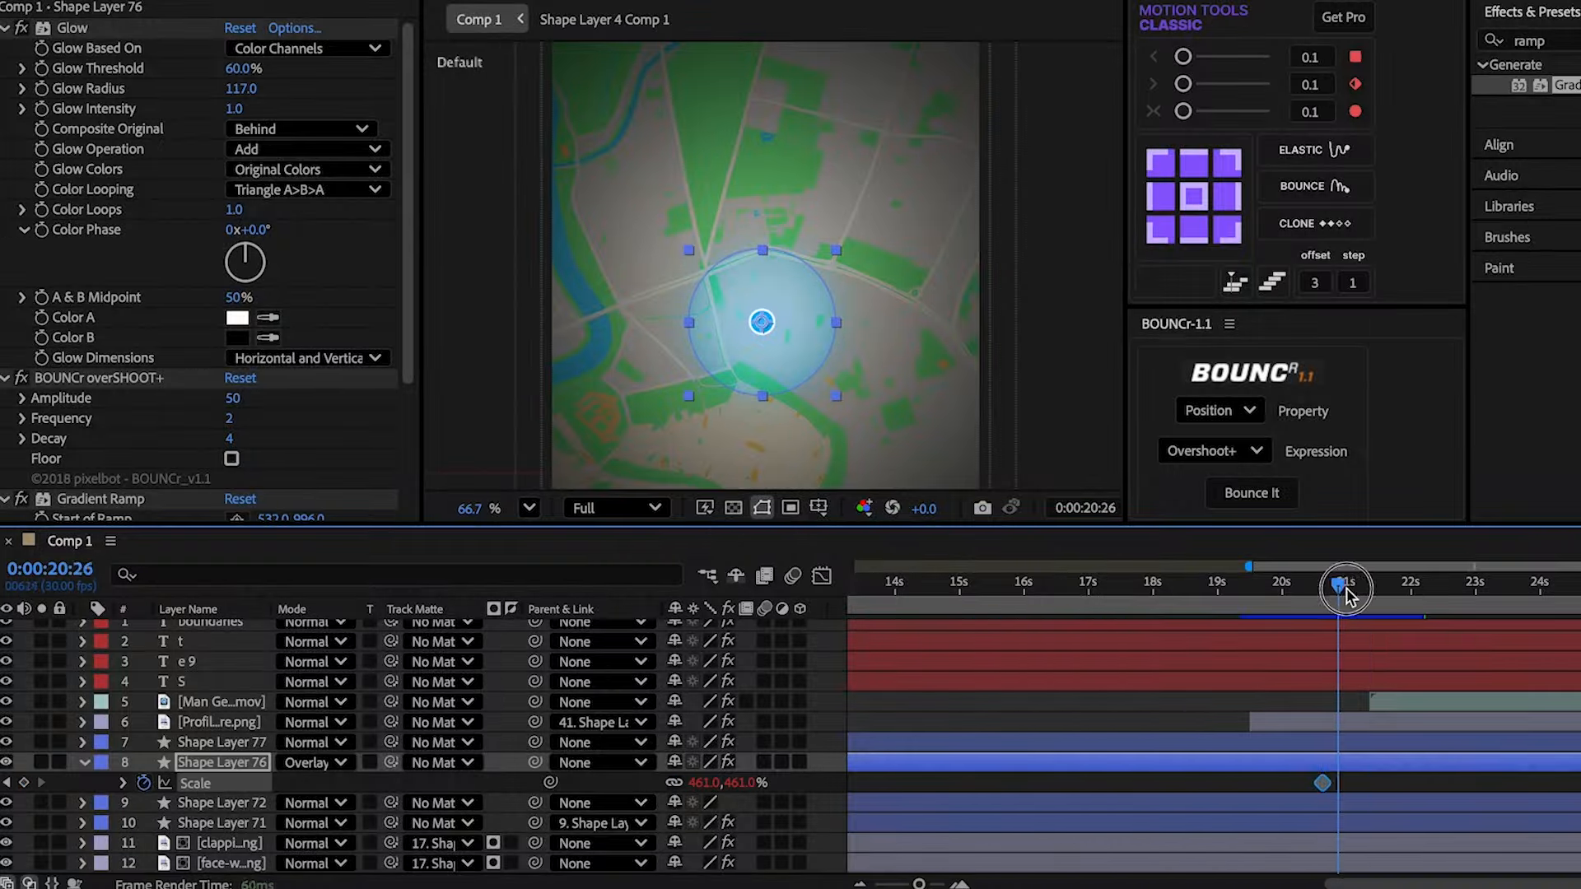
# - Add a 461% Scale keyframe at 0:00:21:19 and set the one at 0:00:20:19 to 0%, with eased keyframes
pyautogui.moveTo(1345, 591); pyautogui.dragTo(1389, 594)
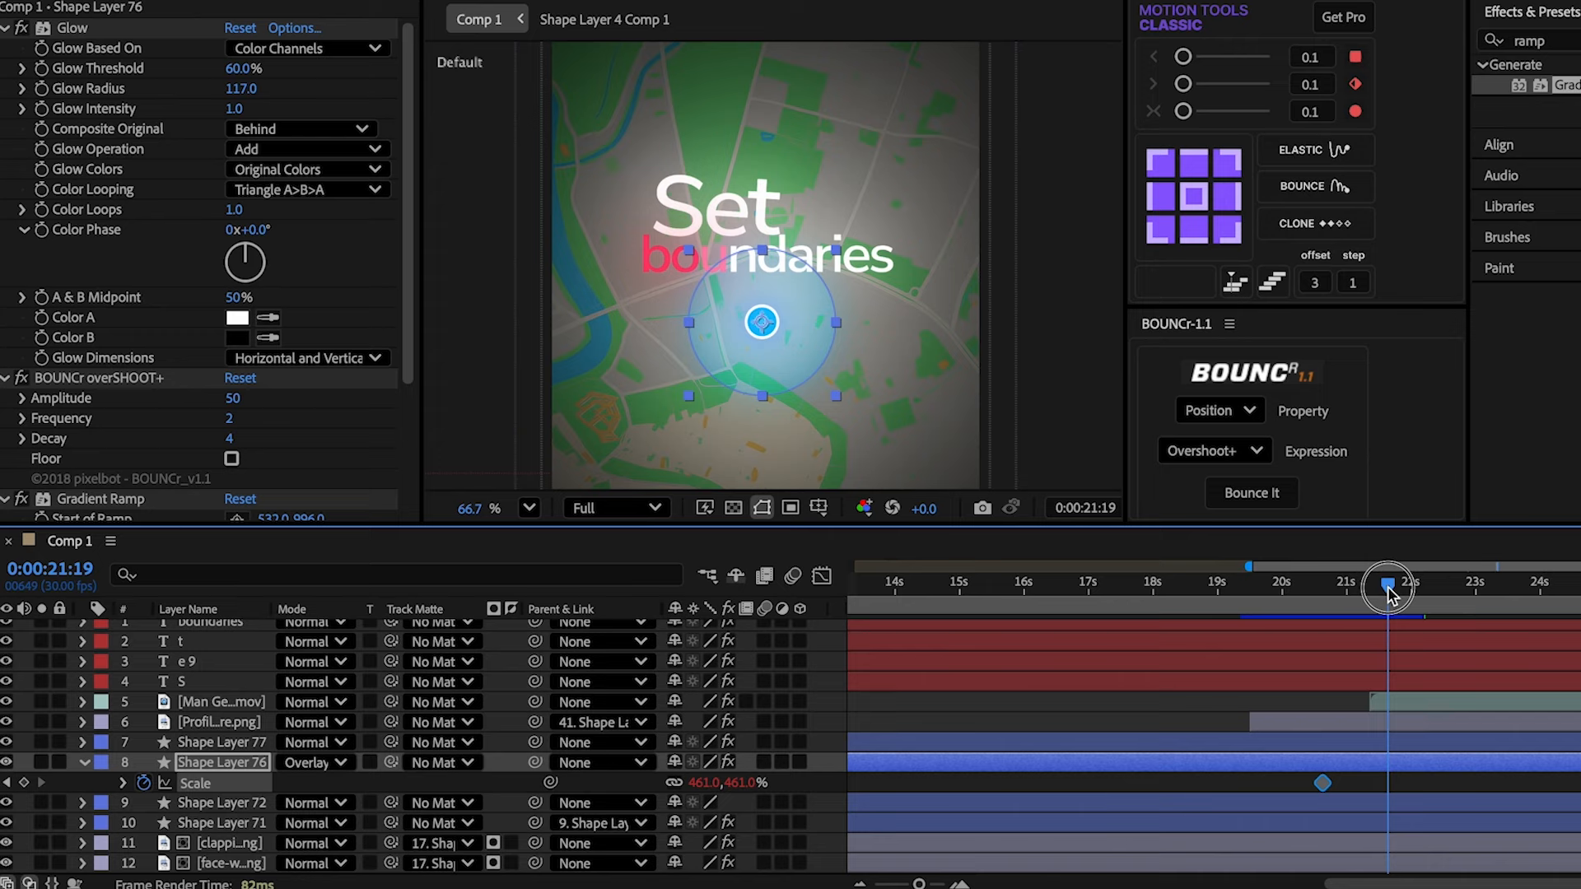
pyautogui.click(1209, 786)
pyautogui.click(24, 782)
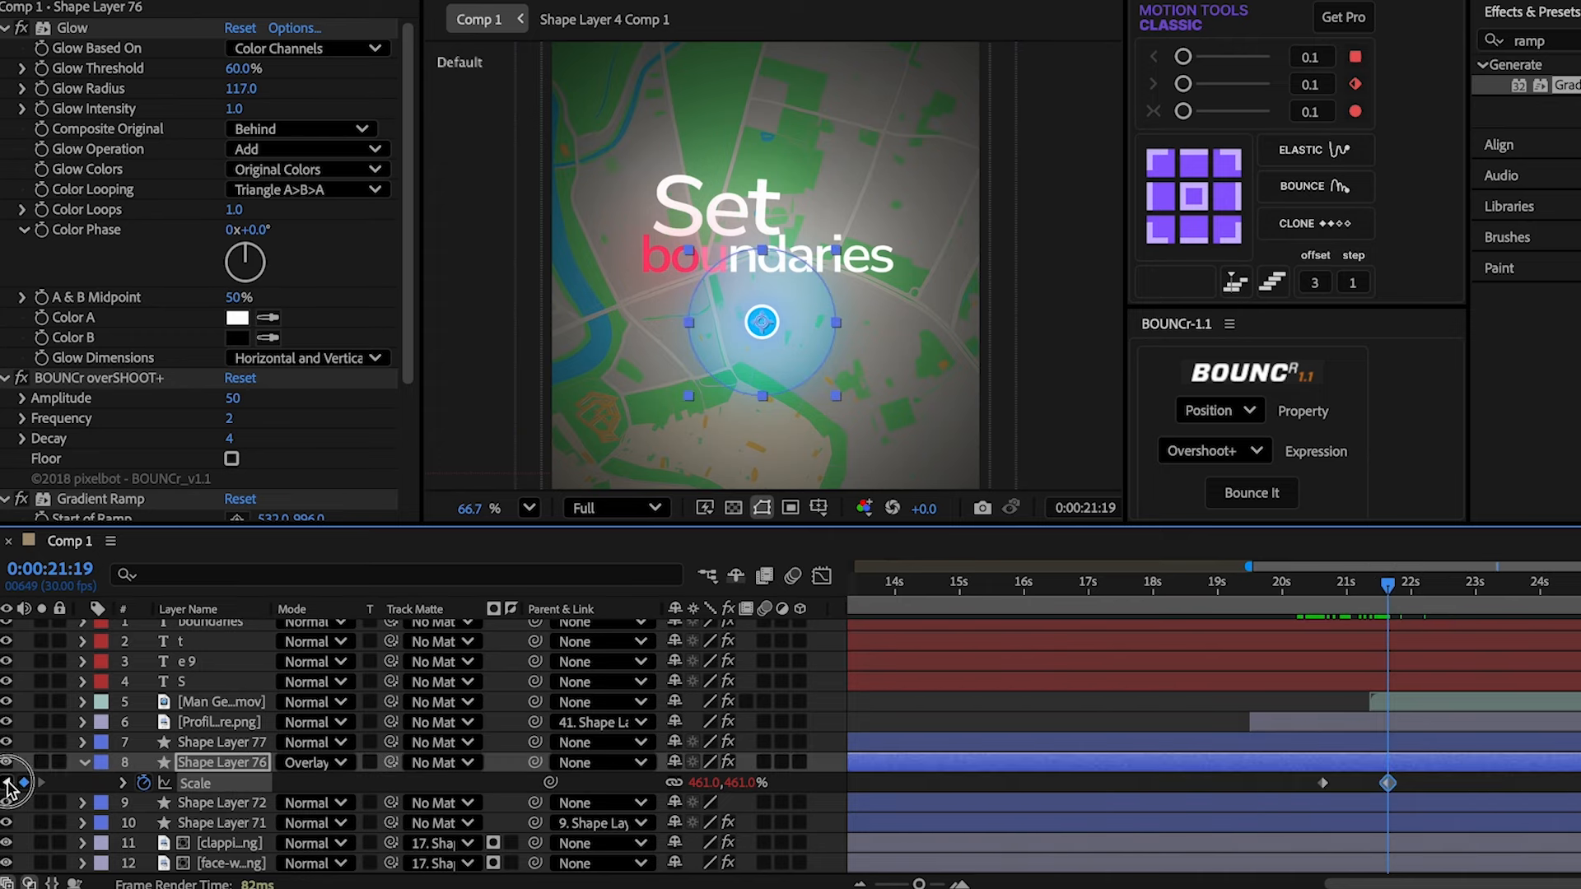
pyautogui.click(7, 783)
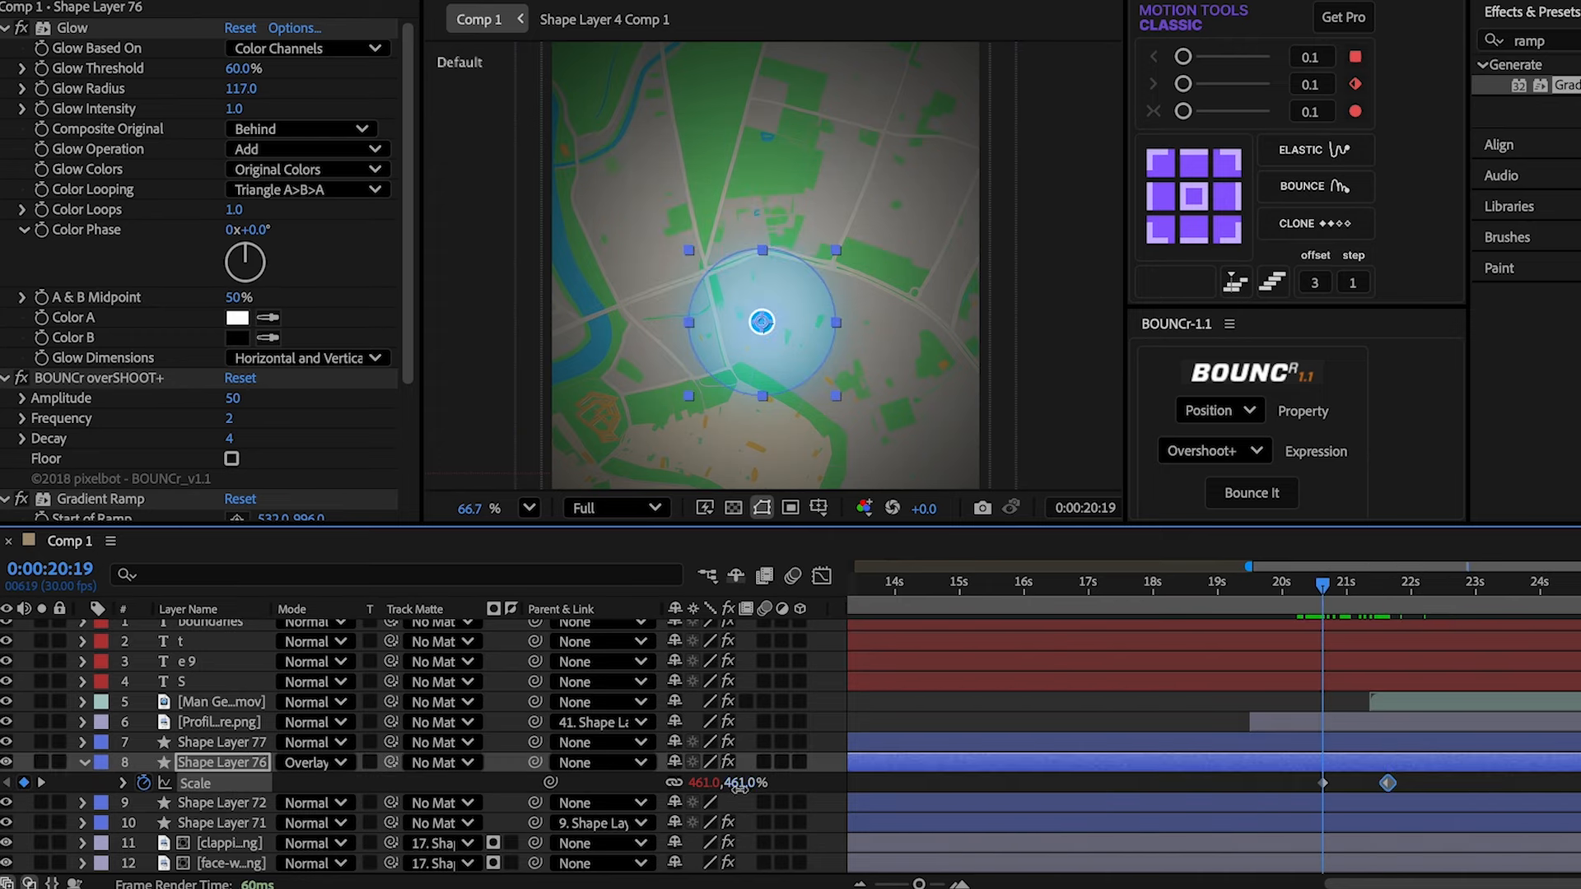
pyautogui.press('Return')
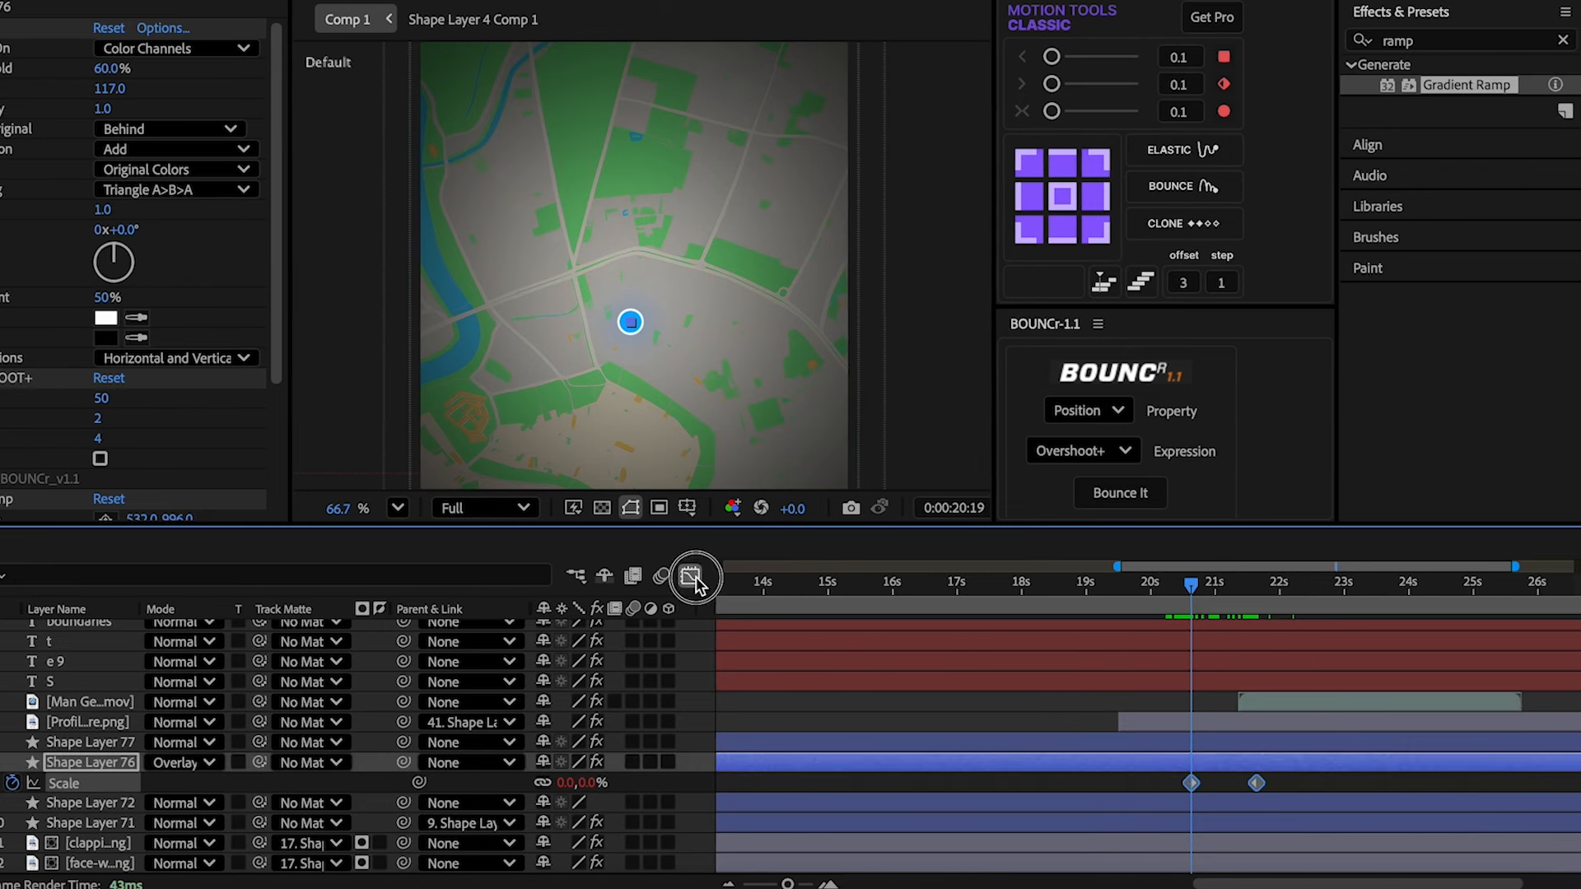
pyautogui.click(690, 577)
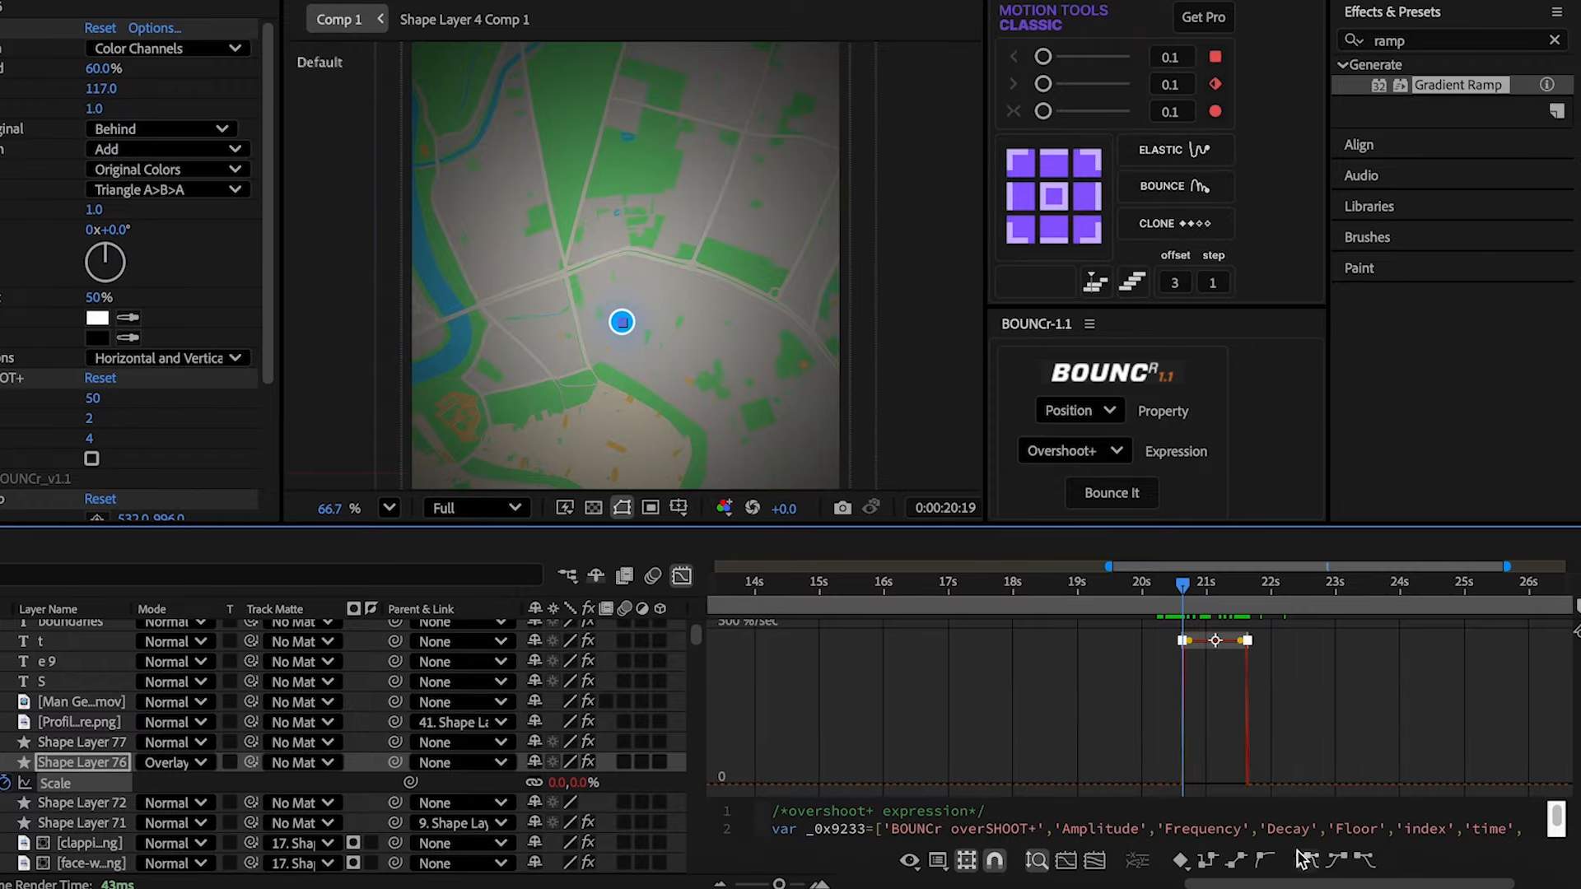
pyautogui.click(681, 576)
# - Fade Shape Layer 76 in with Opacity keyframes of 0% at 0:00:20:19 and 70% at 0:00:20:23
pyautogui.click(1211, 761)
pyautogui.press('t')
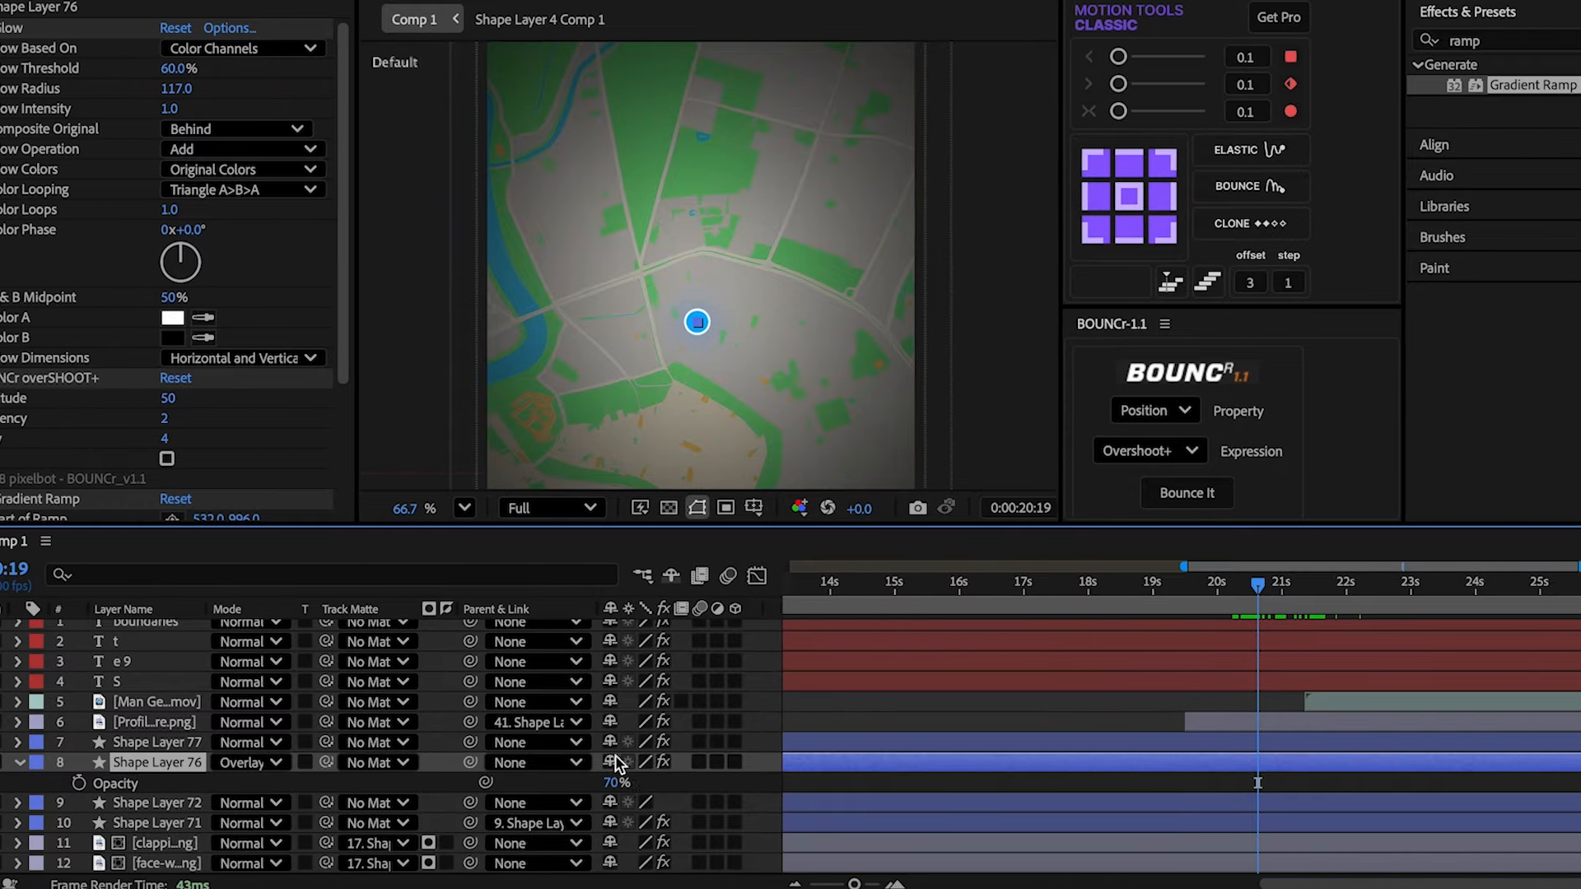
pyautogui.moveTo(537, 783); pyautogui.dragTo(62, 782)
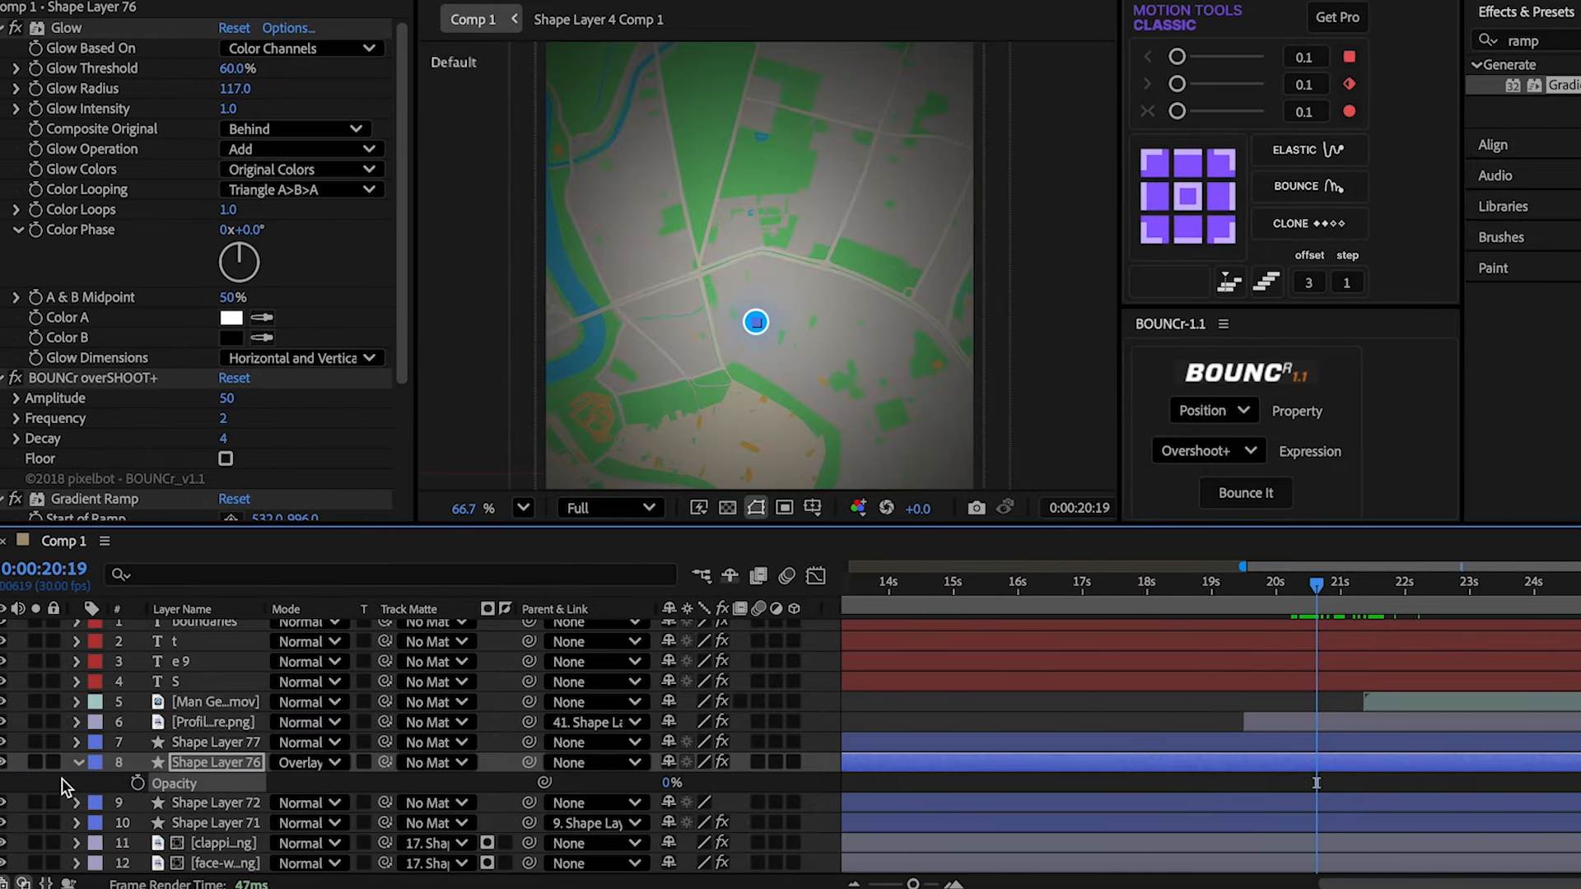
pyautogui.click(137, 783)
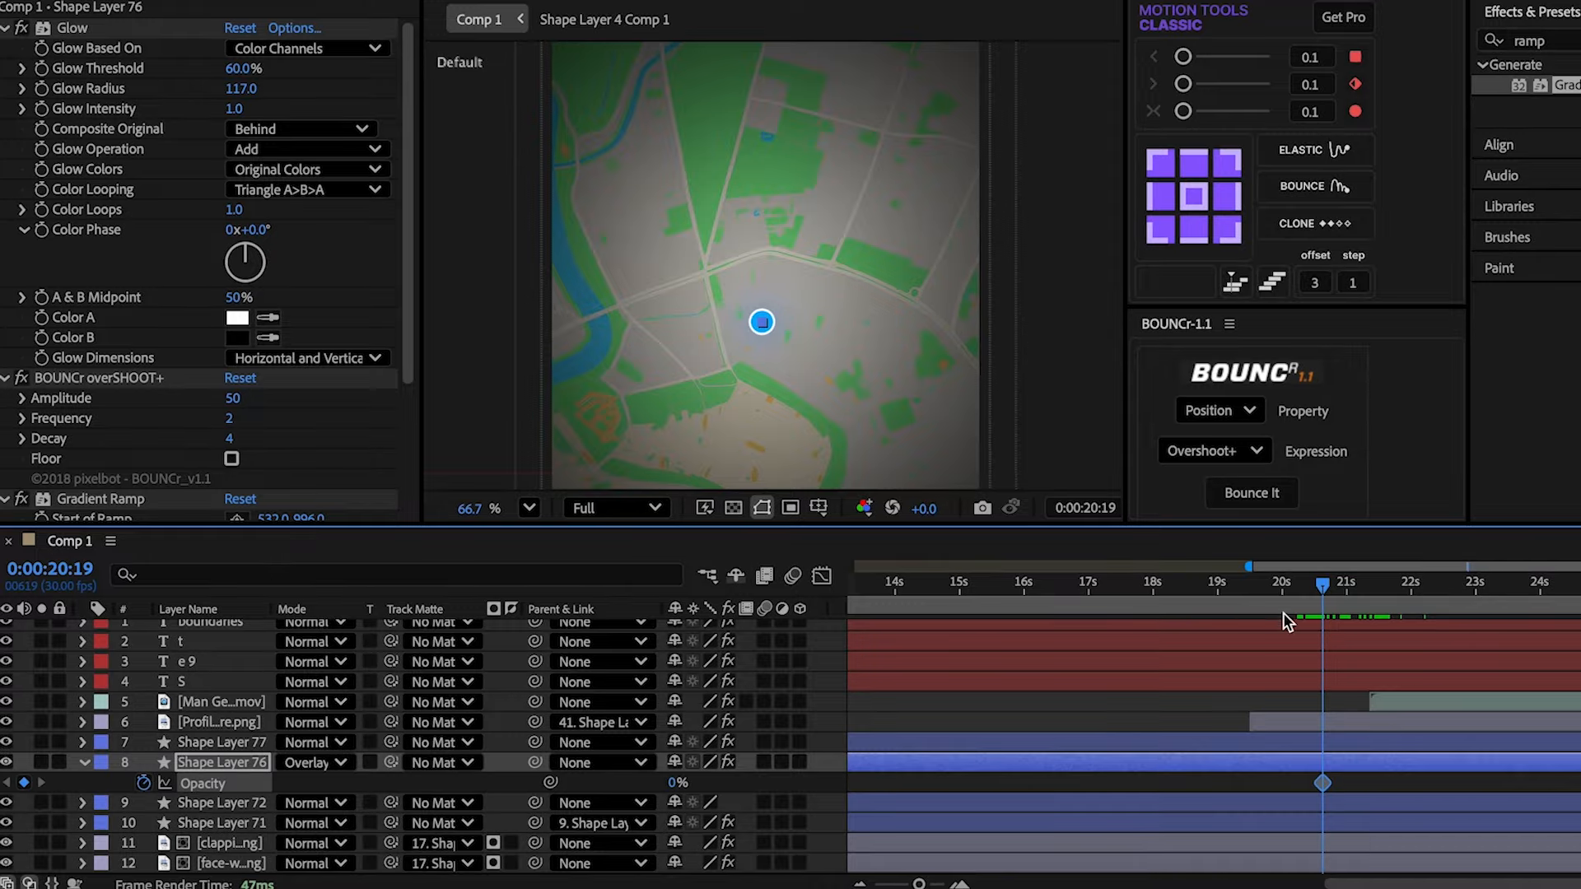
pyautogui.click(1333, 590)
pyautogui.press('u')
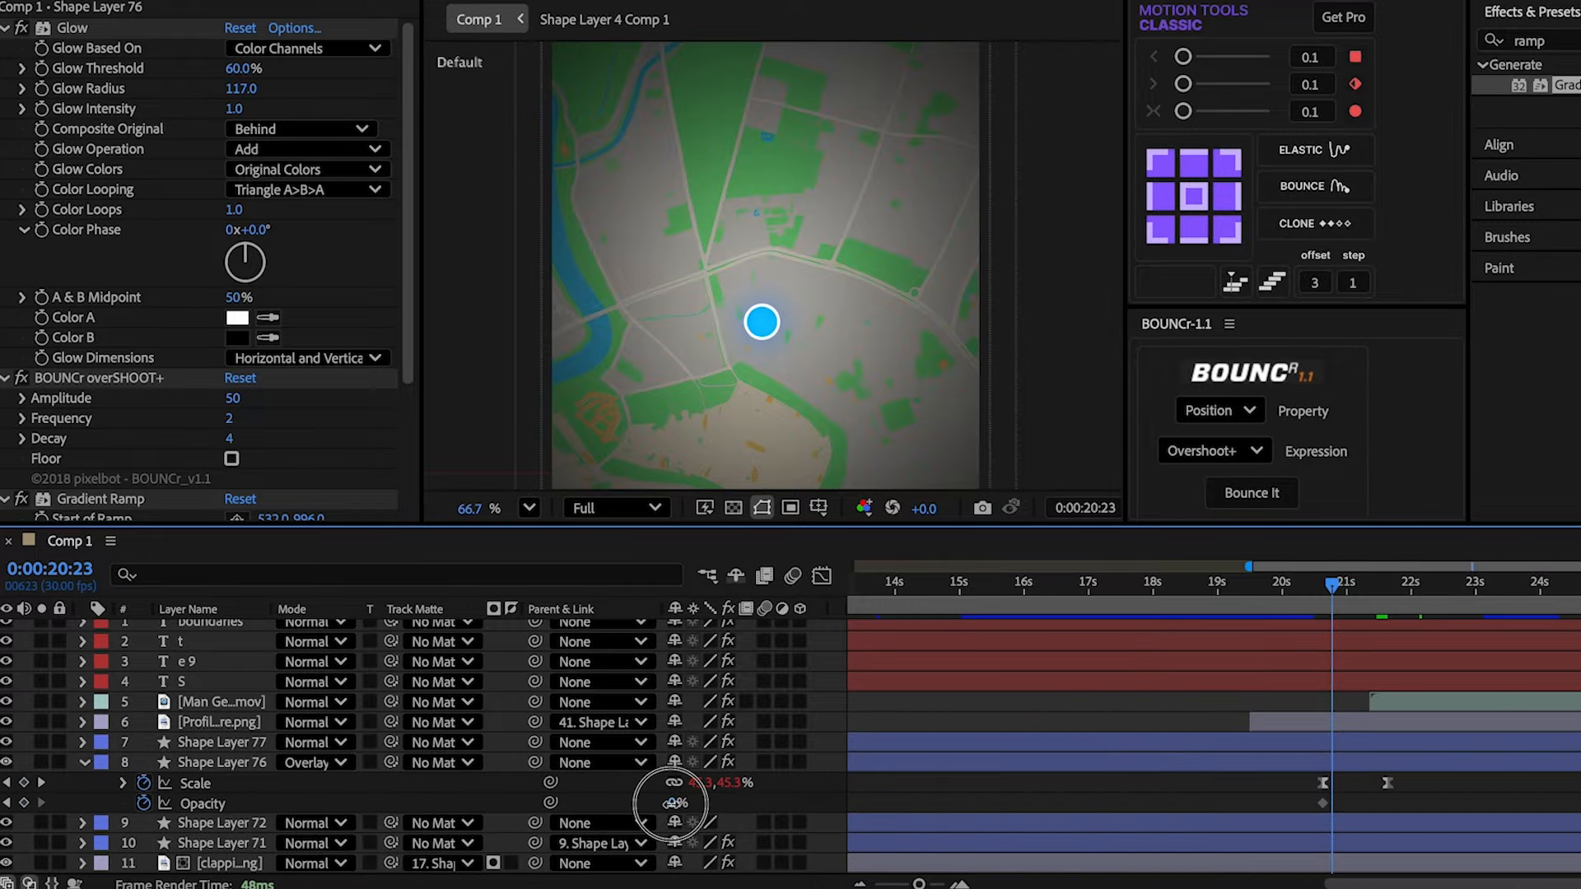
pyautogui.click(673, 803)
# - Fade the circle out with Opacity keyframes of 70% at 0:00:21:15 and 0% at 0:00:21:19
pyautogui.moveTo(1357, 611); pyautogui.dragTo(1376, 605)
pyautogui.click(25, 804)
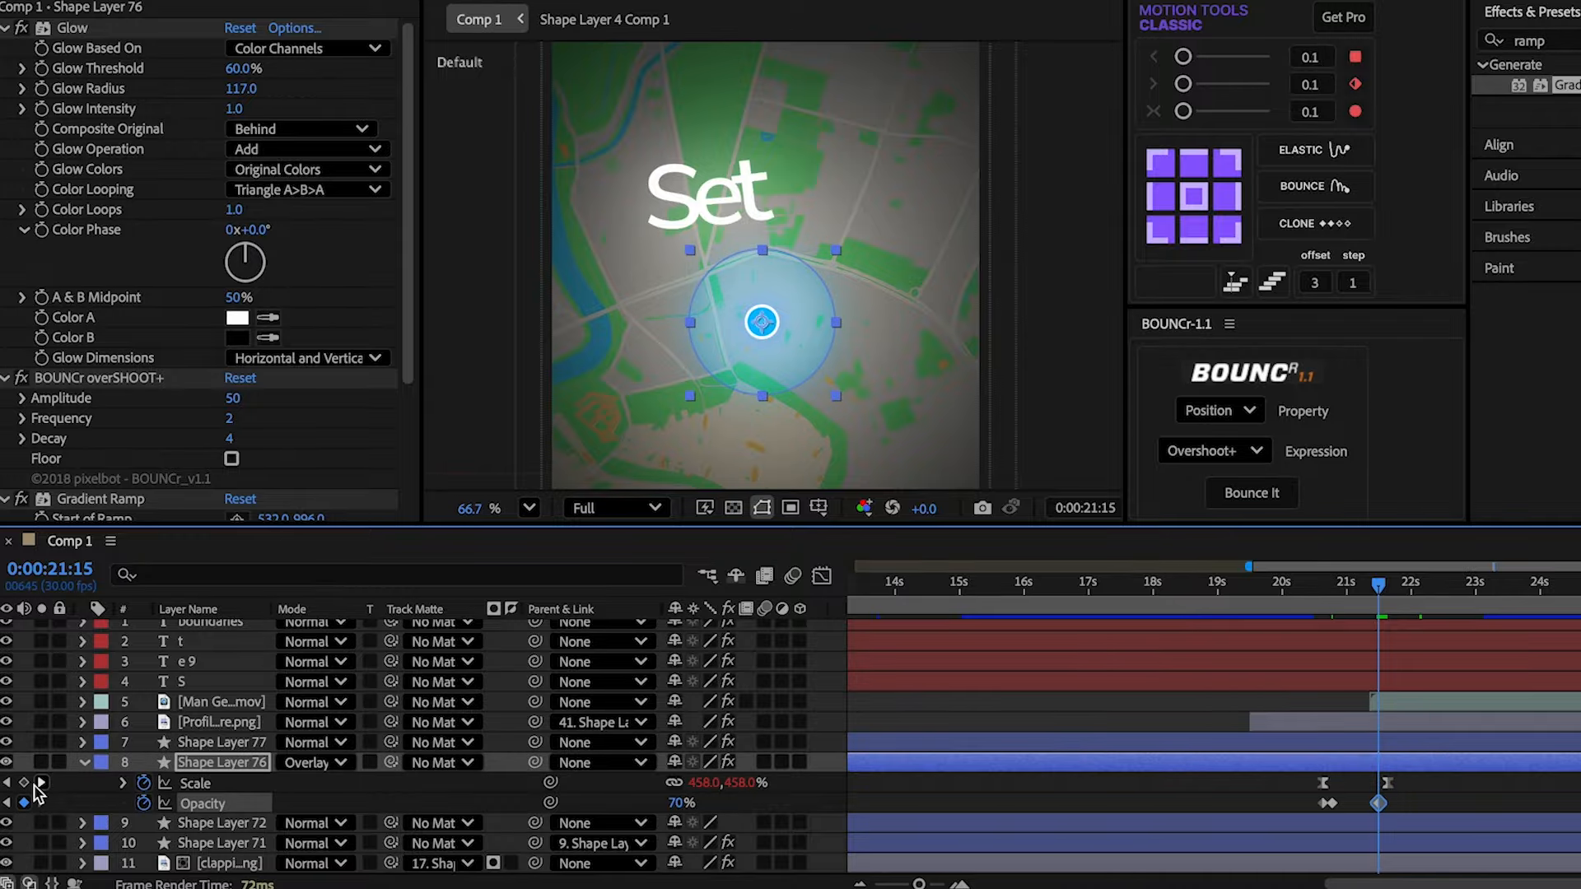
pyautogui.press('k')
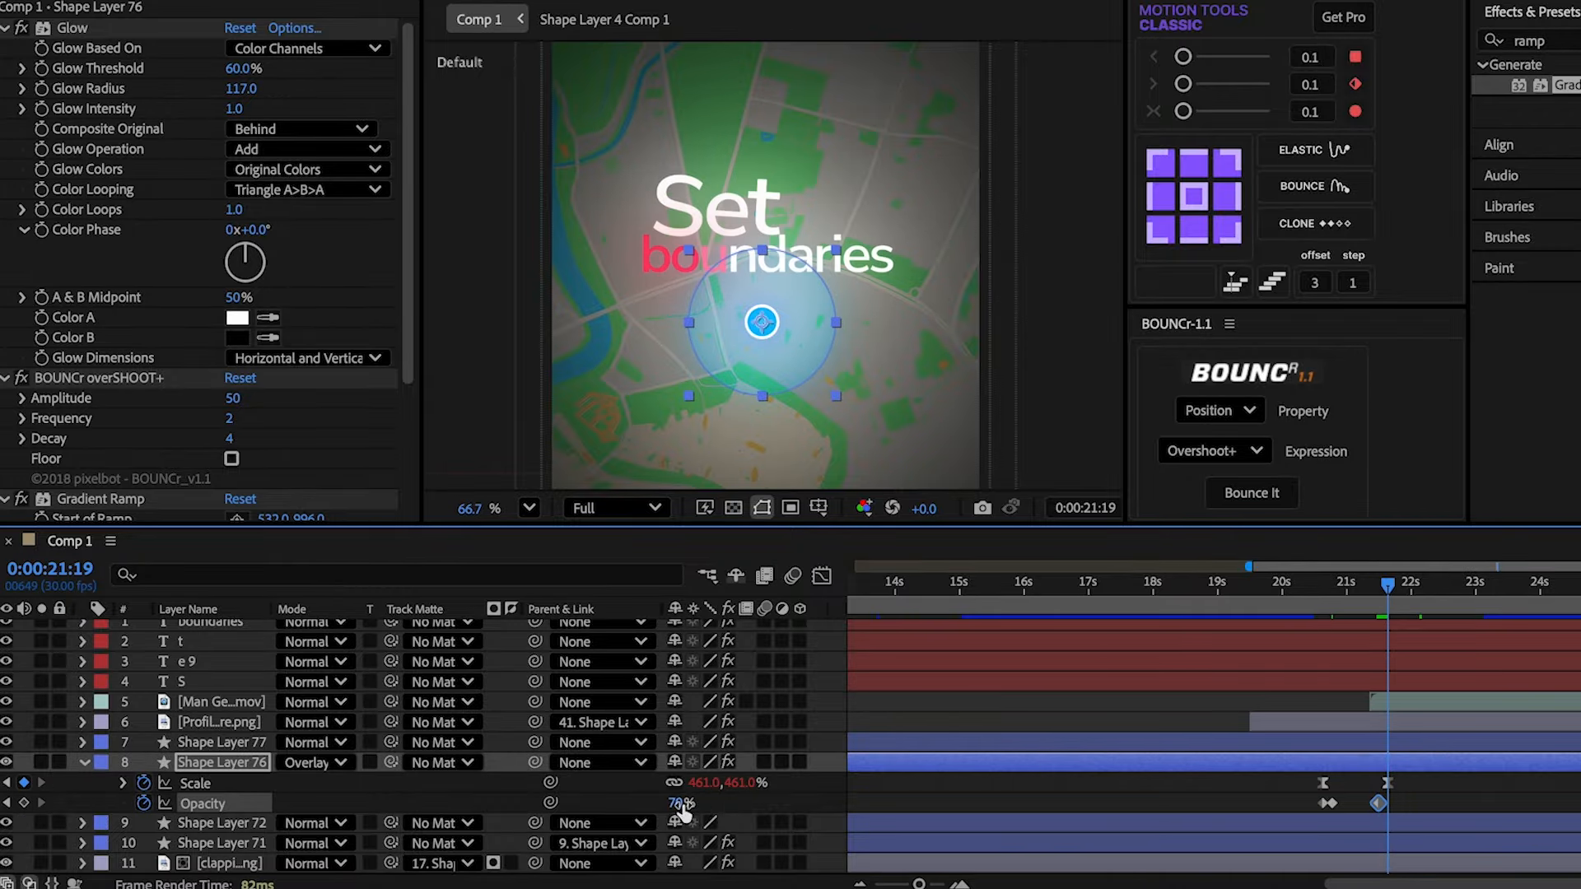
pyautogui.moveTo(682, 811); pyautogui.dragTo(568, 831)
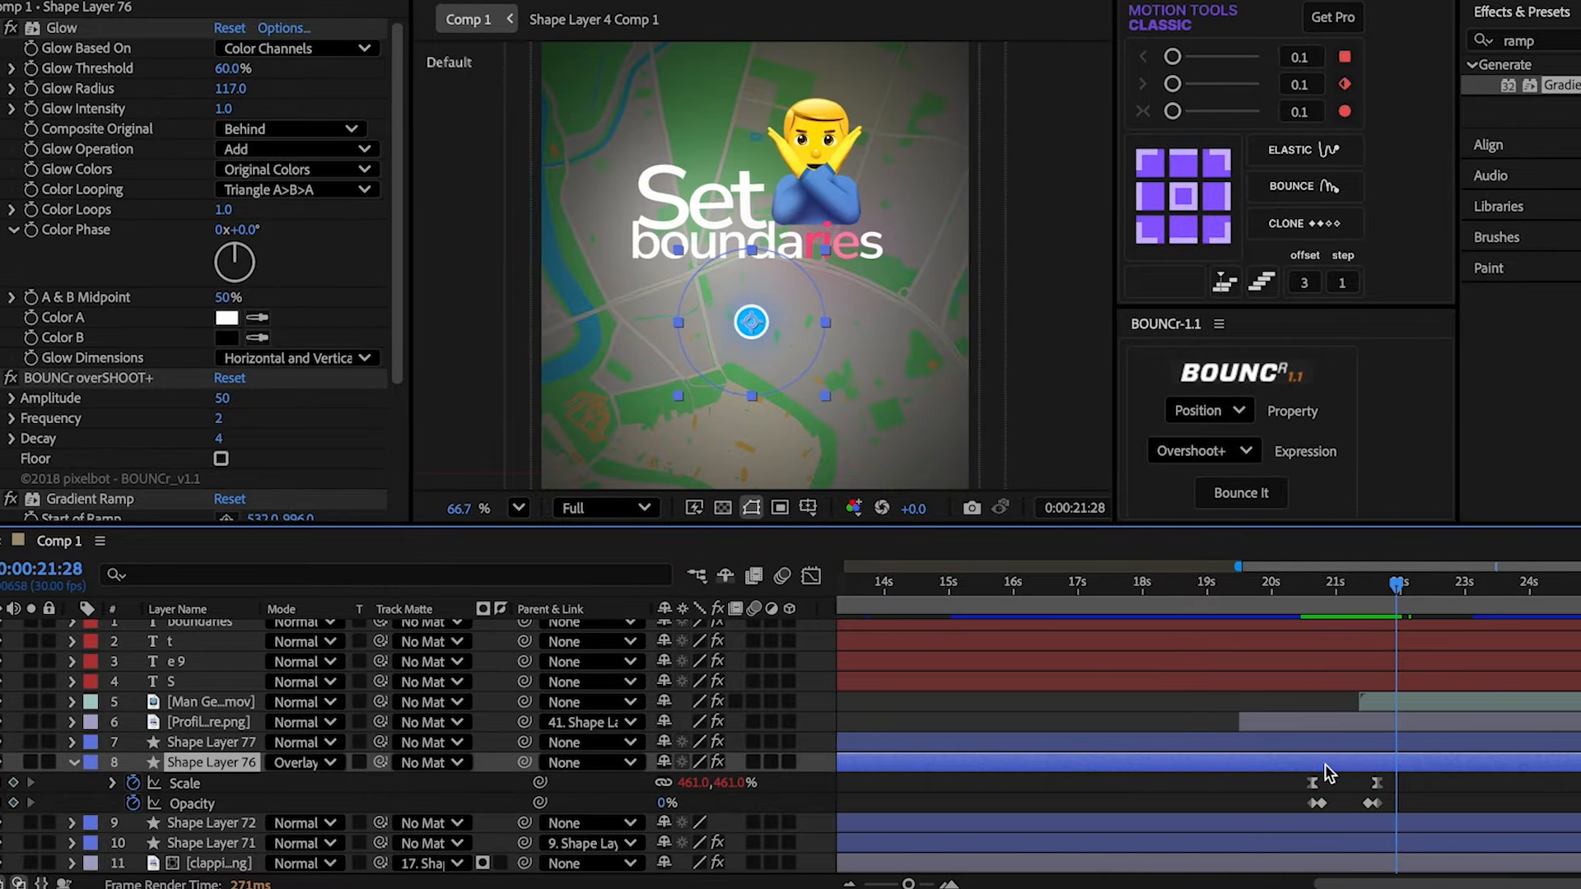
# - Duplicate Shape Layer 76 three times and sequence the four circle layers with an offset of 15
pyautogui.hotkey('ctrl', 'd')
pyautogui.hotkey('ctrl', 'd')
pyautogui.hotkey('ctrl', 'd')
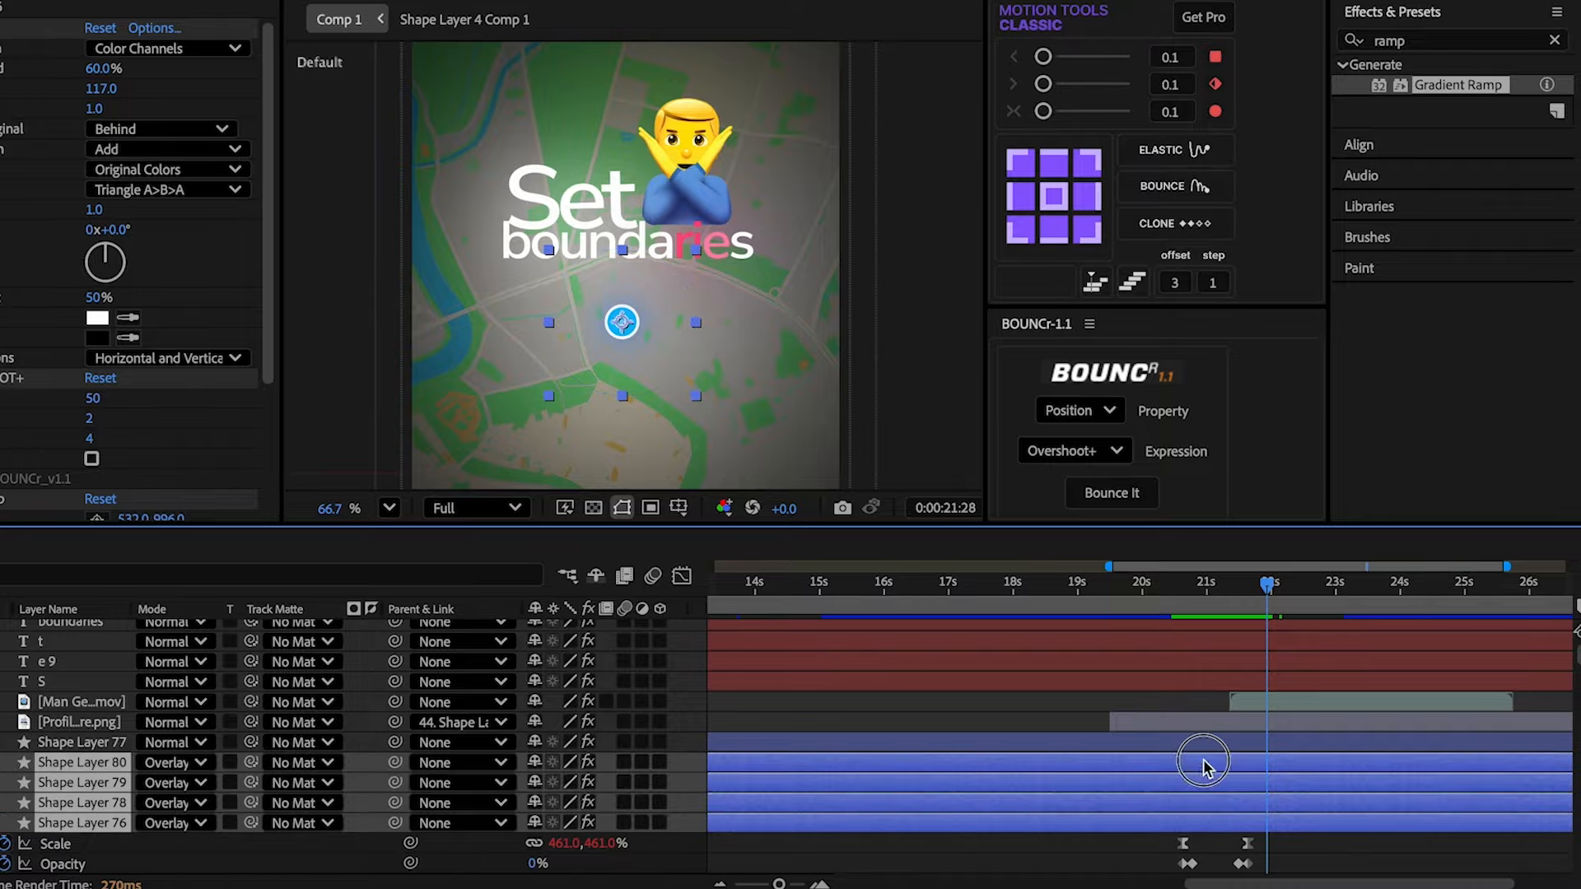
pyautogui.click(1175, 282)
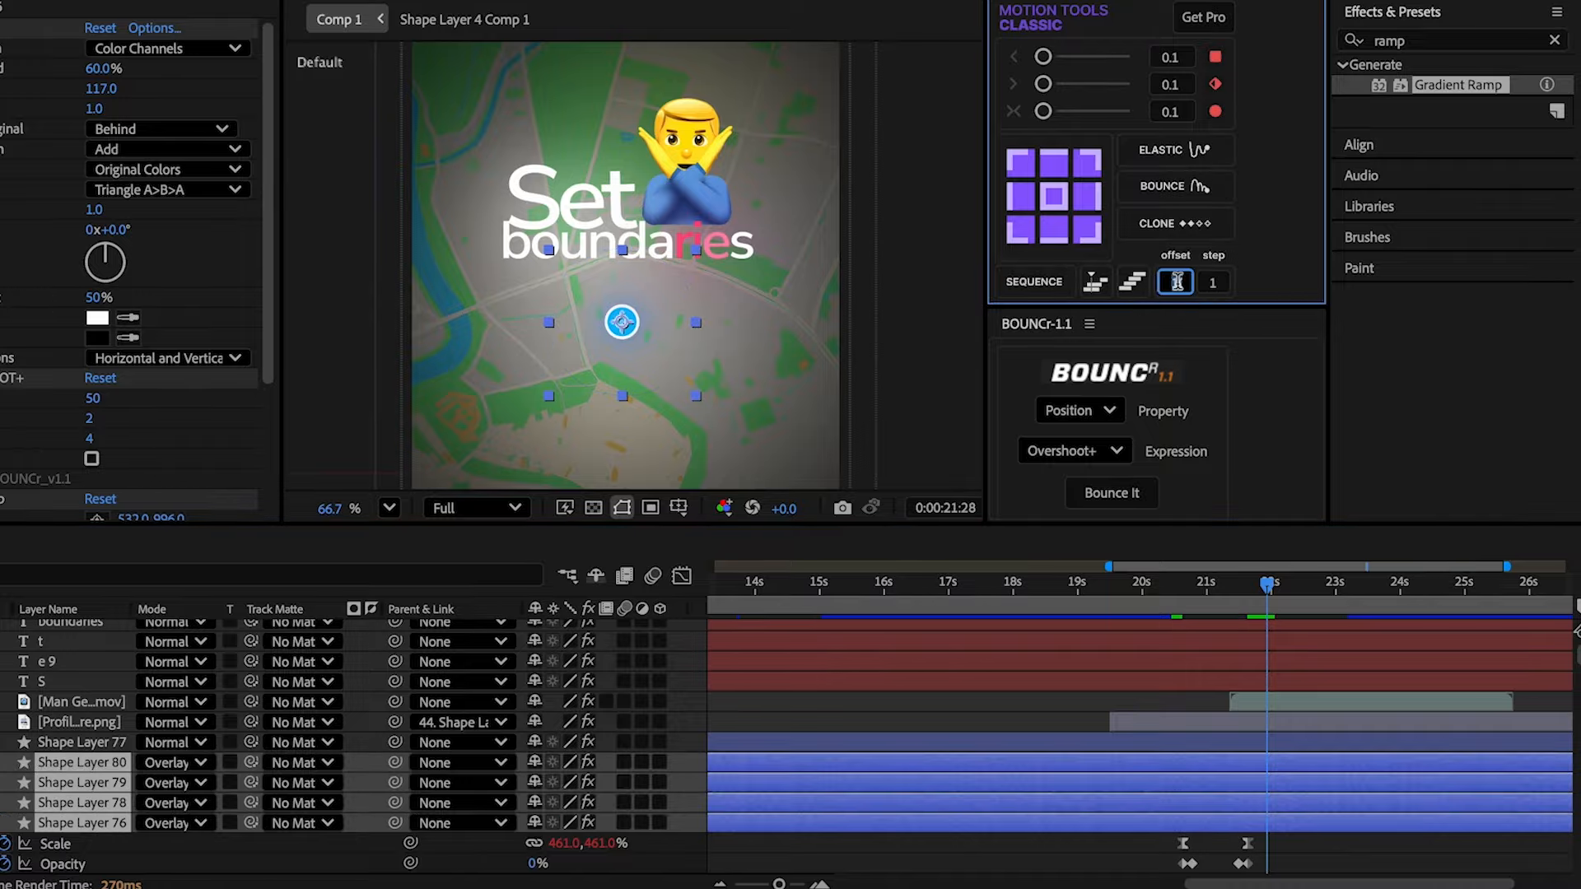
pyautogui.click(1049, 288)
pyautogui.moveTo(1264, 605); pyautogui.dragTo(1112, 604)
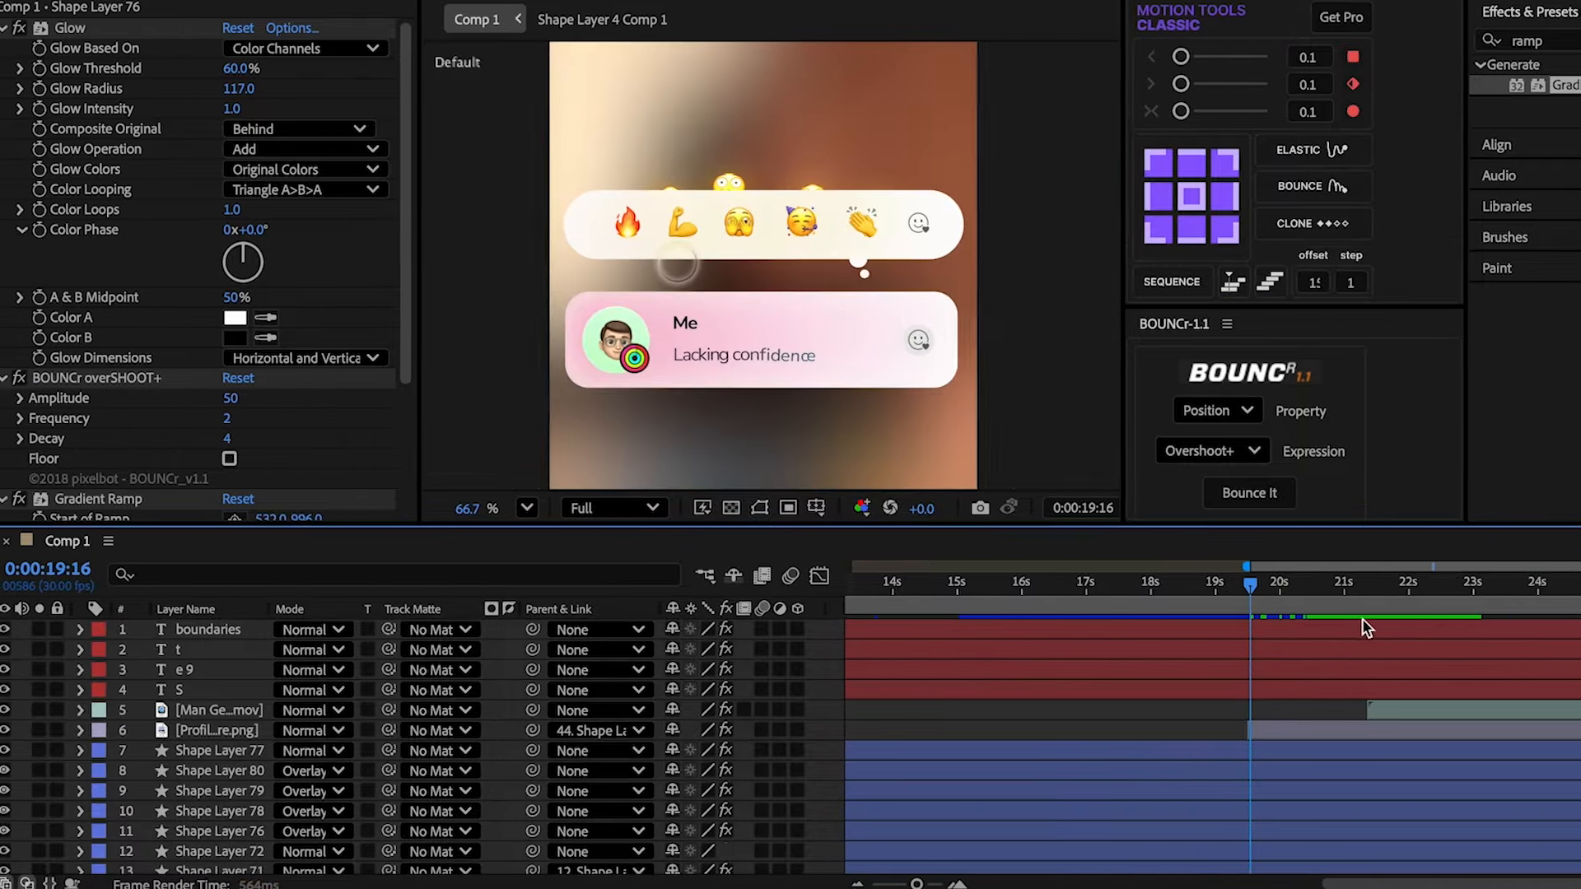
pyautogui.press('space')
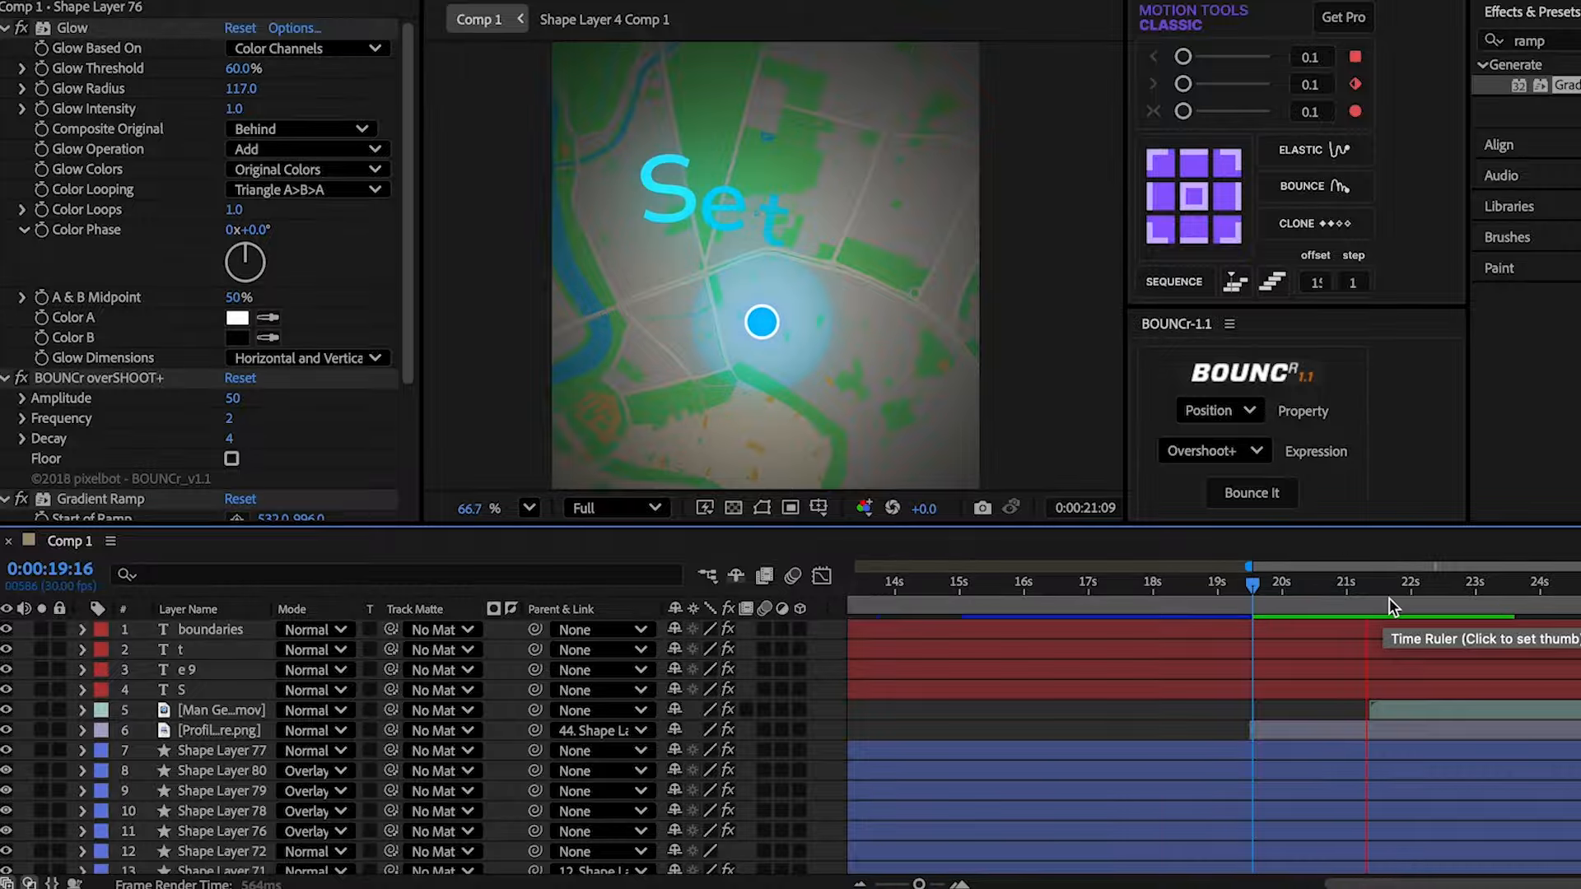
# - Turn on 3D for layers 1 to 11 and for the map.png layer
pyautogui.click(799, 762)
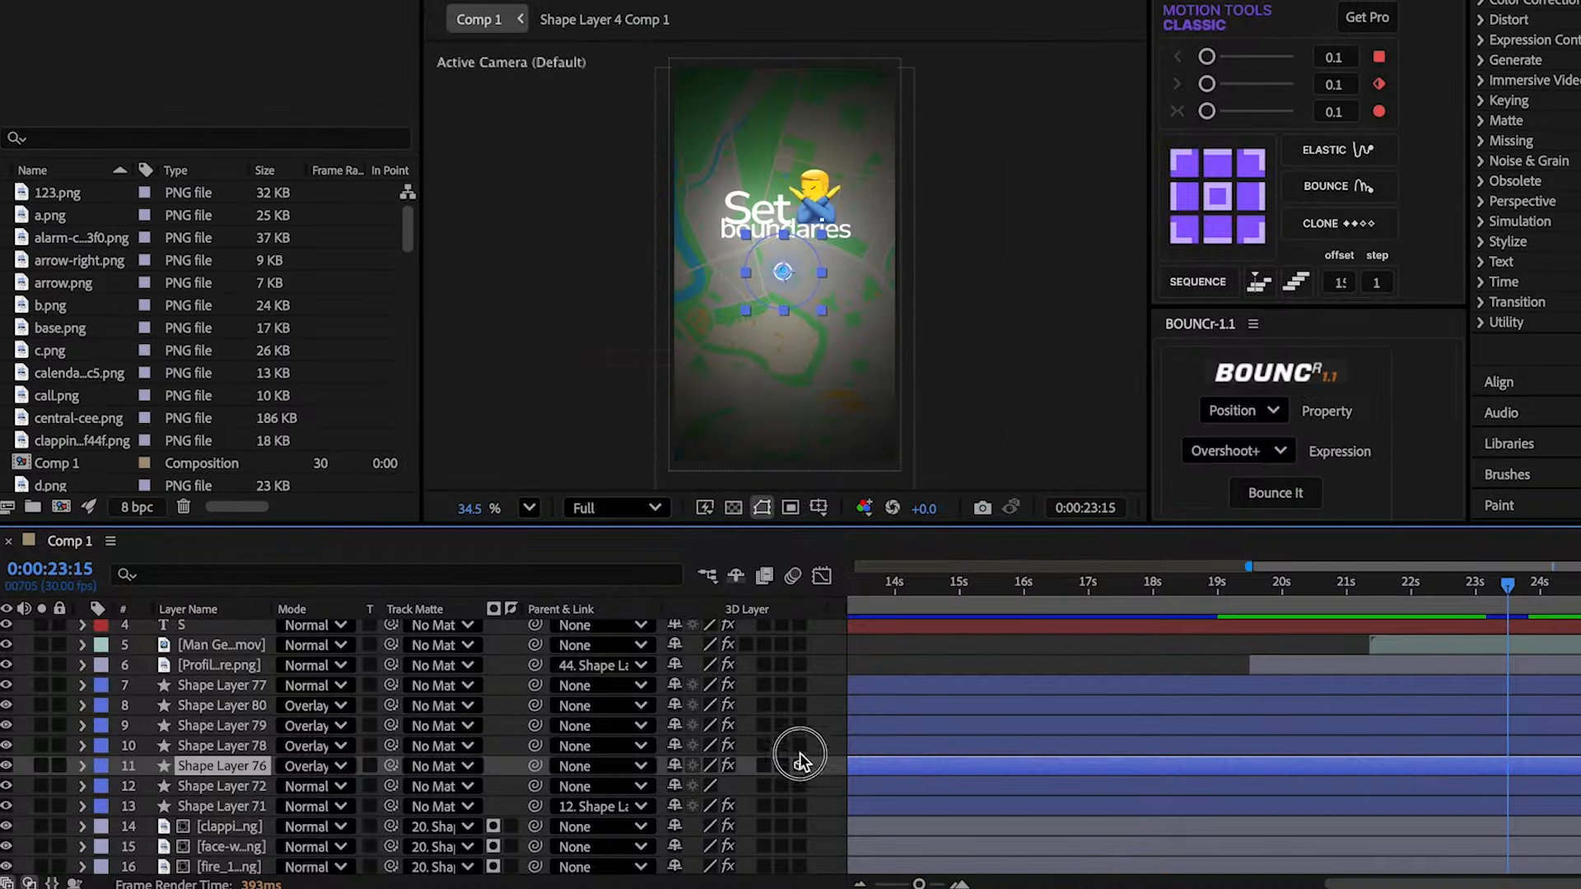
pyautogui.moveTo(798, 759); pyautogui.dragTo(805, 626)
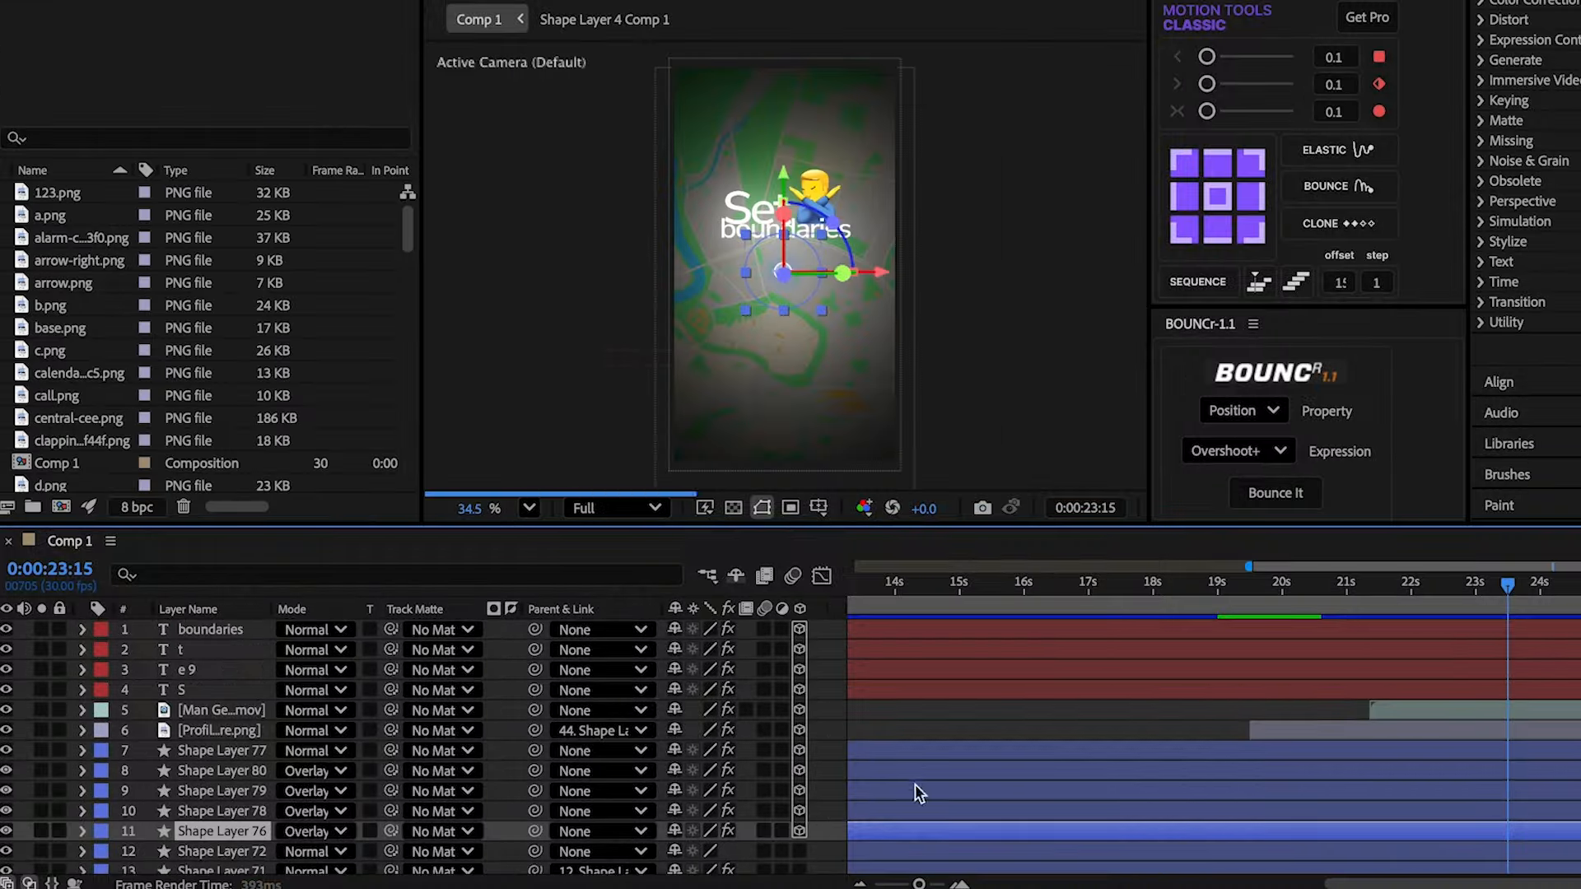
pyautogui.scroll(-15, 915, 783)
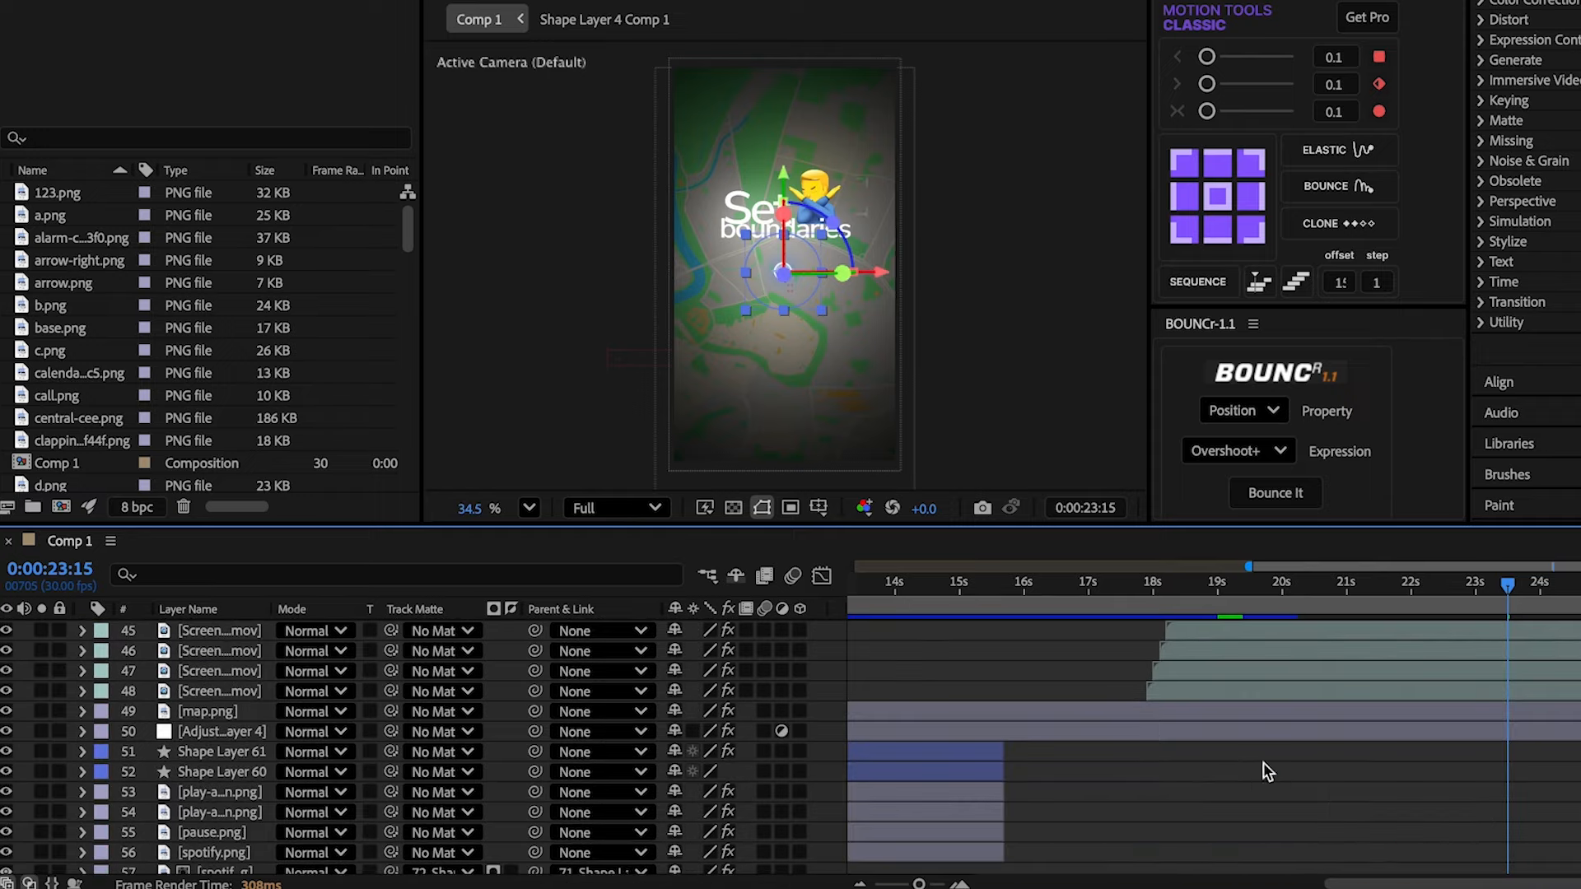
pyautogui.click(980, 710)
pyautogui.click(799, 712)
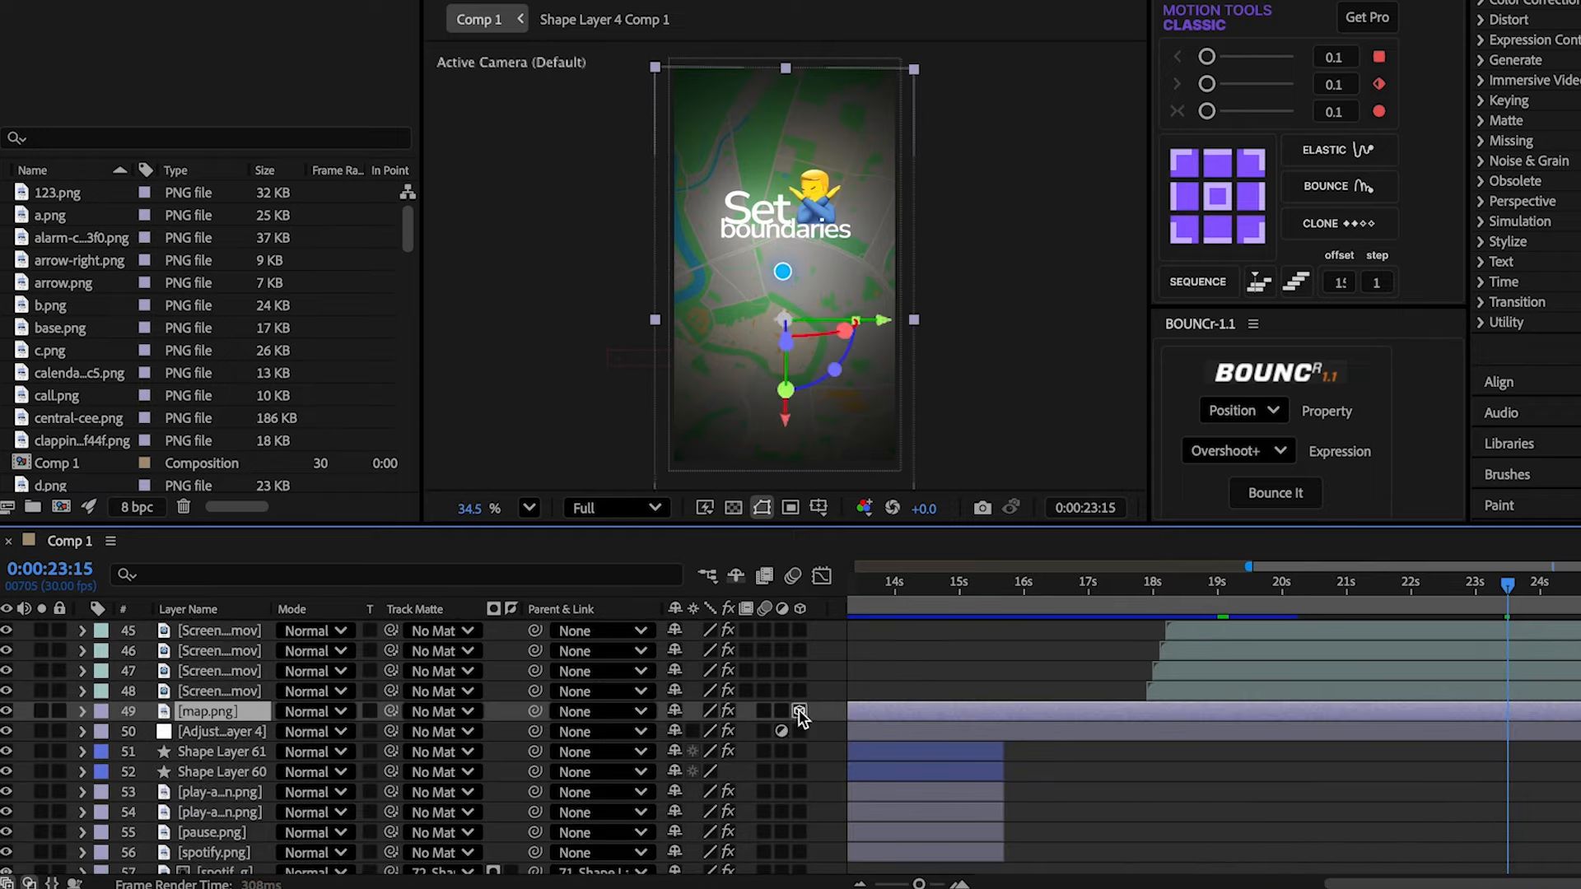
# - Create a one-node camera named Camera 1 with the existing custom settings
pyautogui.scroll(15, 943, 707)
pyautogui.rightClick(25, 586)
pyautogui.moveTo(164, 580)
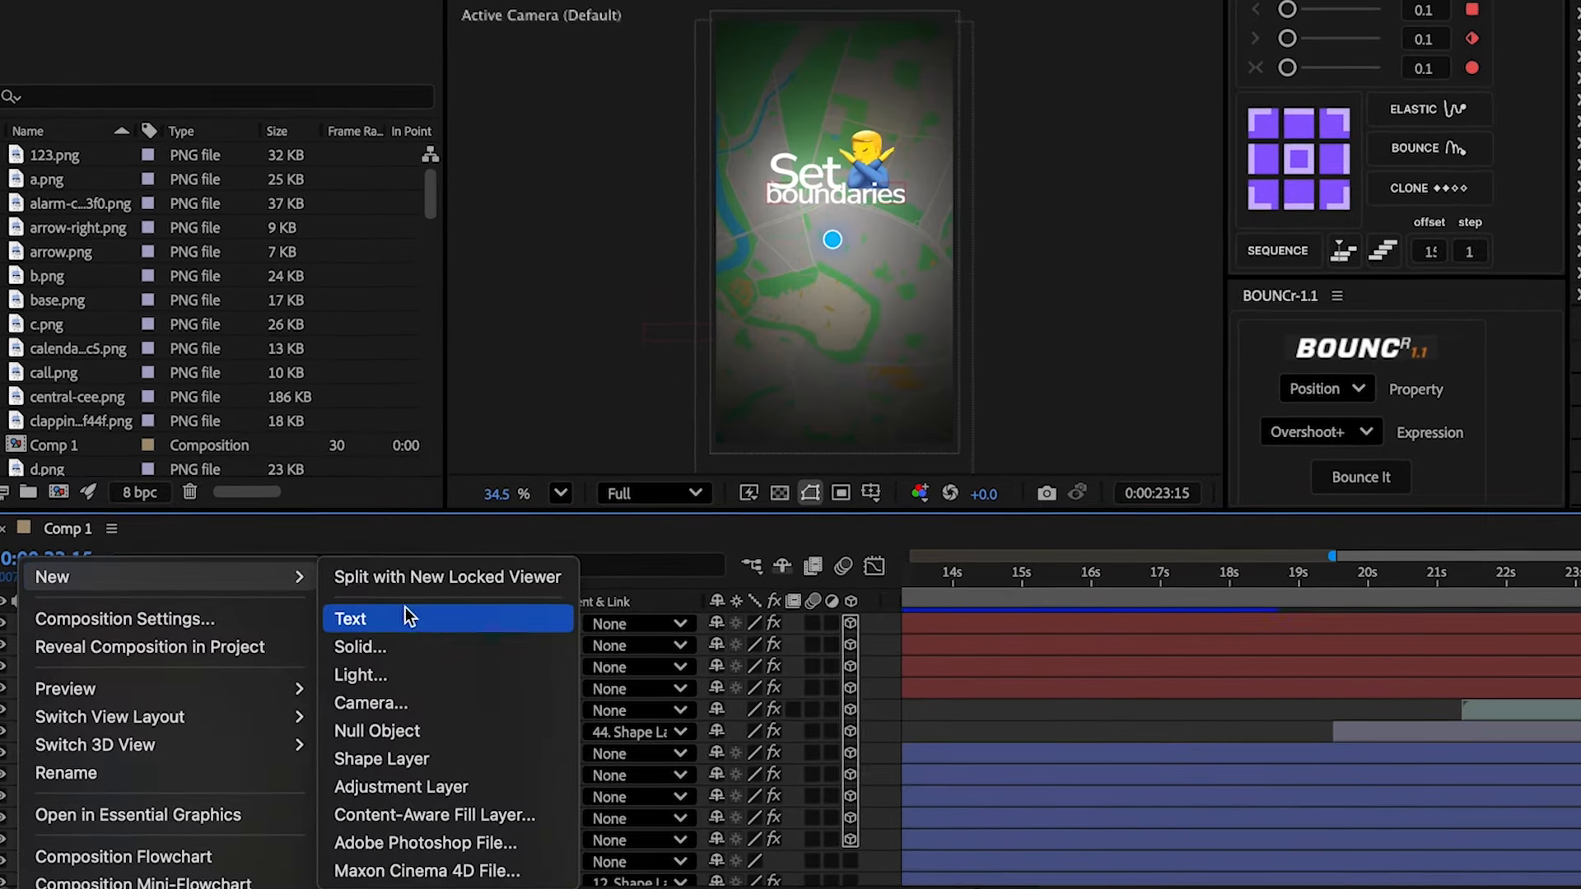
pyautogui.click(411, 700)
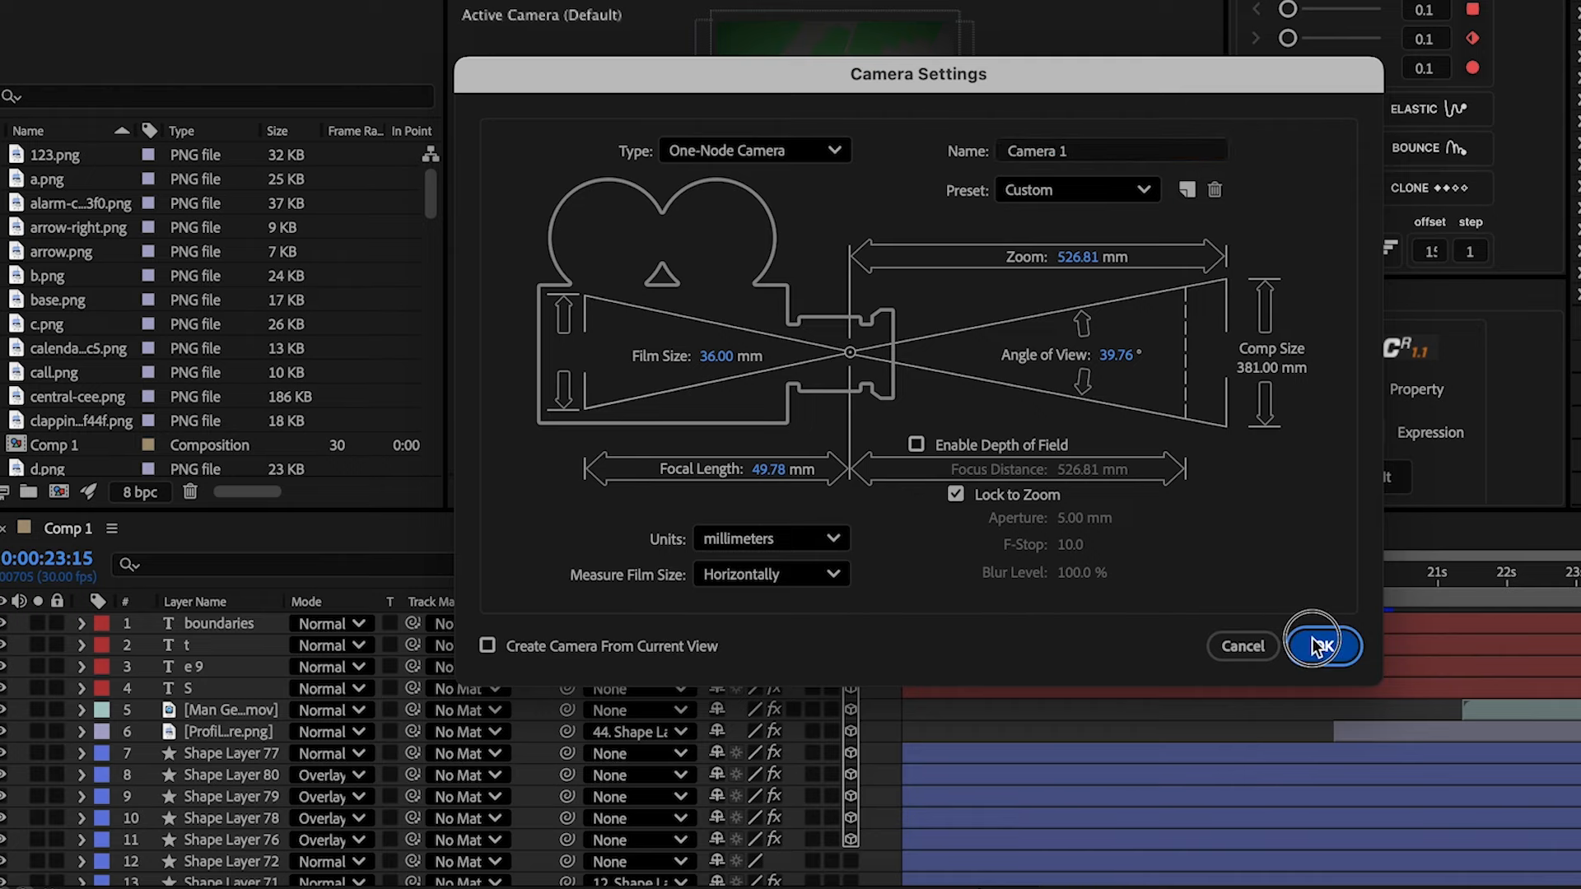
pyautogui.click(1317, 644)
# - Keyframe Camera 1's position at around 20.5 seconds, and at 0:00:22:27 move it closer to a Z of about -1146
pyautogui.moveTo(1525, 550)
pyautogui.mouseDown()
pyautogui.moveTo(1310, 596)
pyautogui.moveTo(1198, 599)
pyautogui.moveTo(1198, 583)
pyautogui.moveTo(1223, 581)
pyautogui.moveTo(1197, 584)
pyautogui.moveTo(1366, 585)
pyautogui.mouseUp()
pyautogui.click(1202, 622)
pyautogui.hotkey('alt', 'shift', 'p')
pyautogui.moveTo(1341, 583); pyautogui.dragTo(1323, 582)
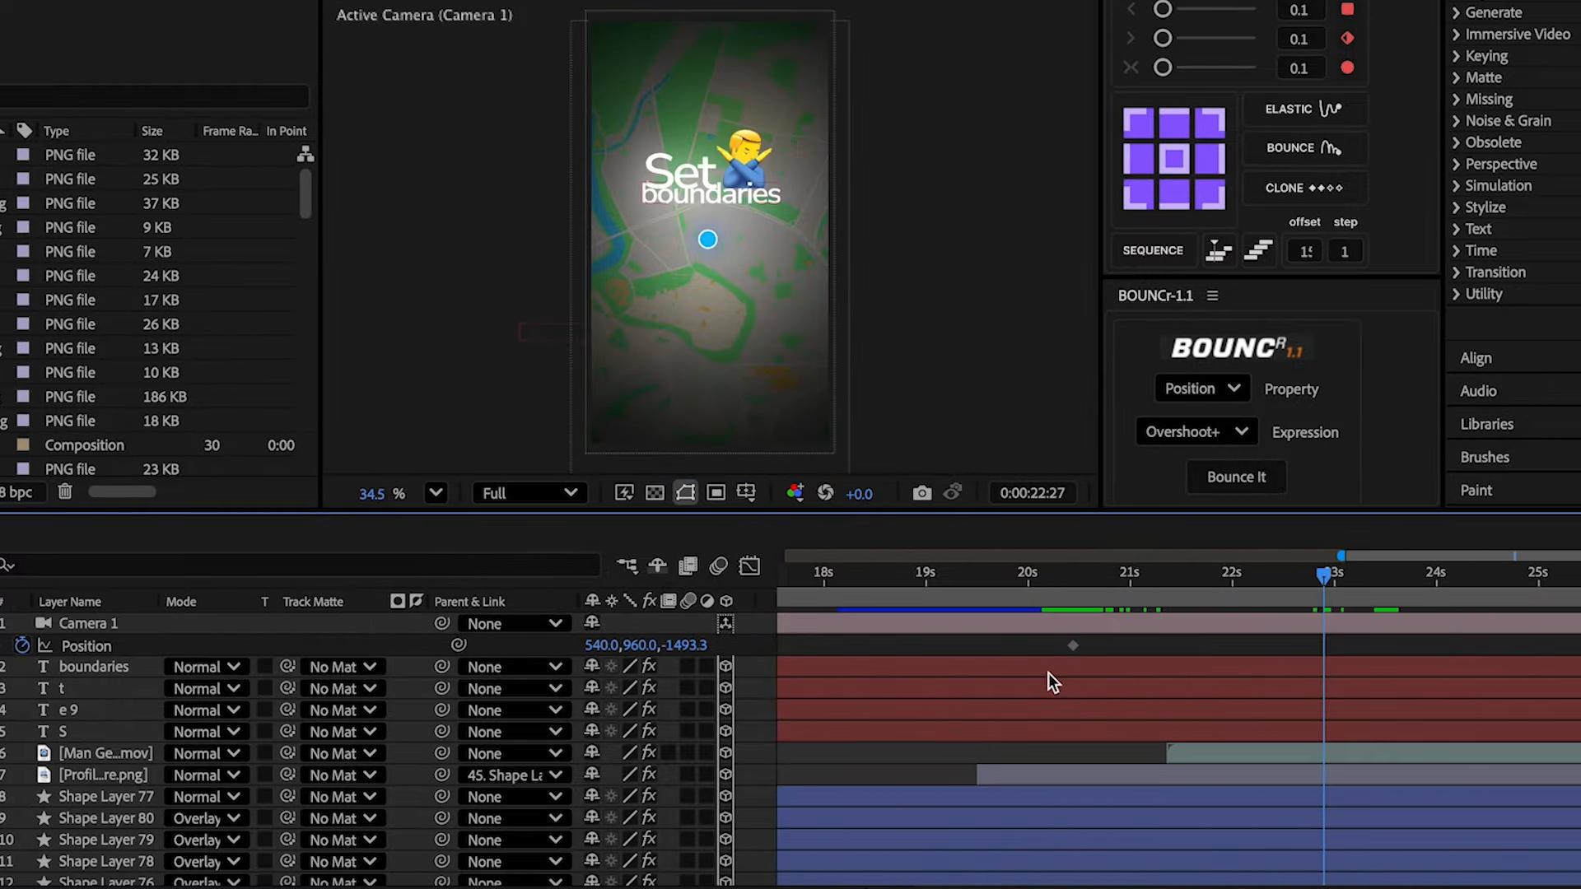
pyautogui.moveTo(700, 651); pyautogui.dragTo(847, 650)
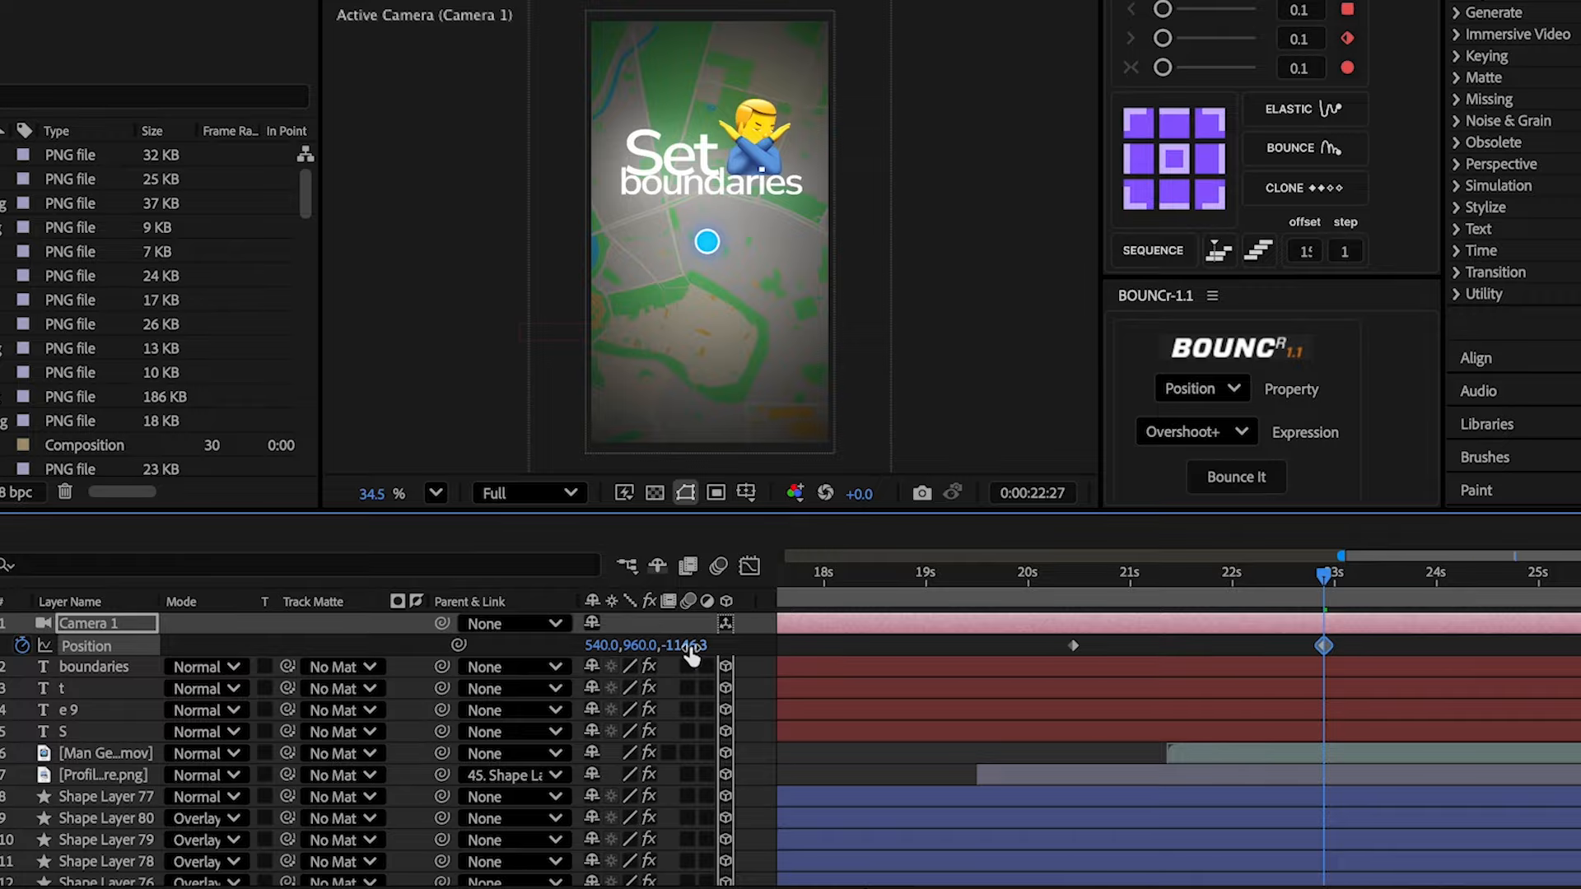
# - Adjust Camera 1's position keyframe at 0:00:22:27 to about 540, 837, -1105
pyautogui.moveTo(692, 654); pyautogui.dragTo(776, 635)
pyautogui.moveTo(634, 646); pyautogui.dragTo(494, 639)
pyautogui.click(1390, 645)
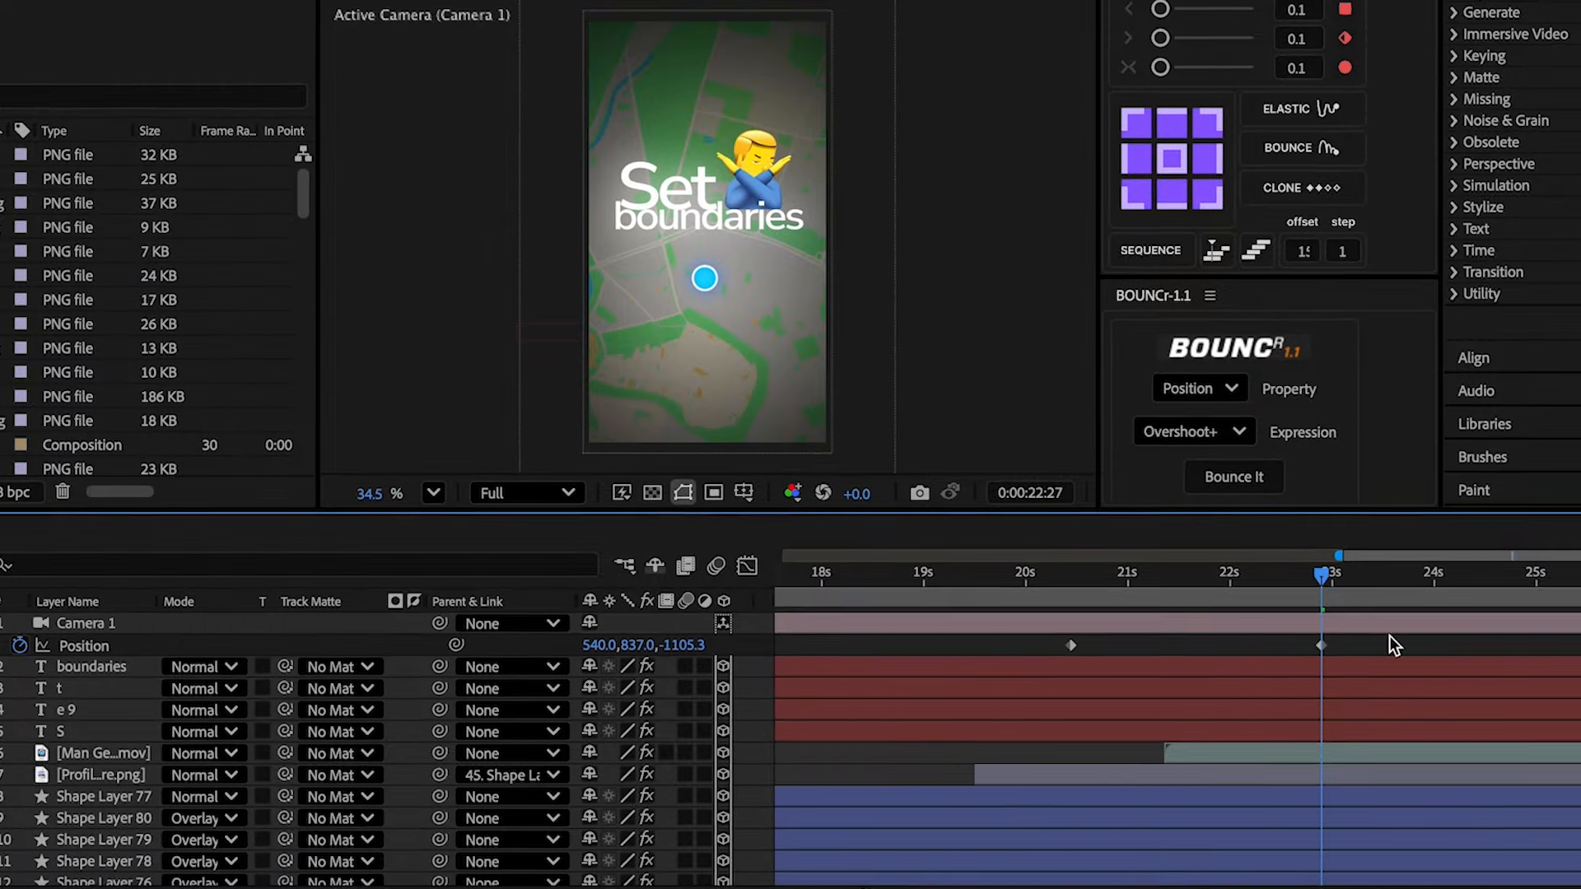
# - Ease both Camera 1 position keyframes, lengthen the ending deceleration in the speed graph, and preview the move
pyautogui.moveTo(1389, 646); pyautogui.dragTo(968, 654)
pyautogui.click(747, 566)
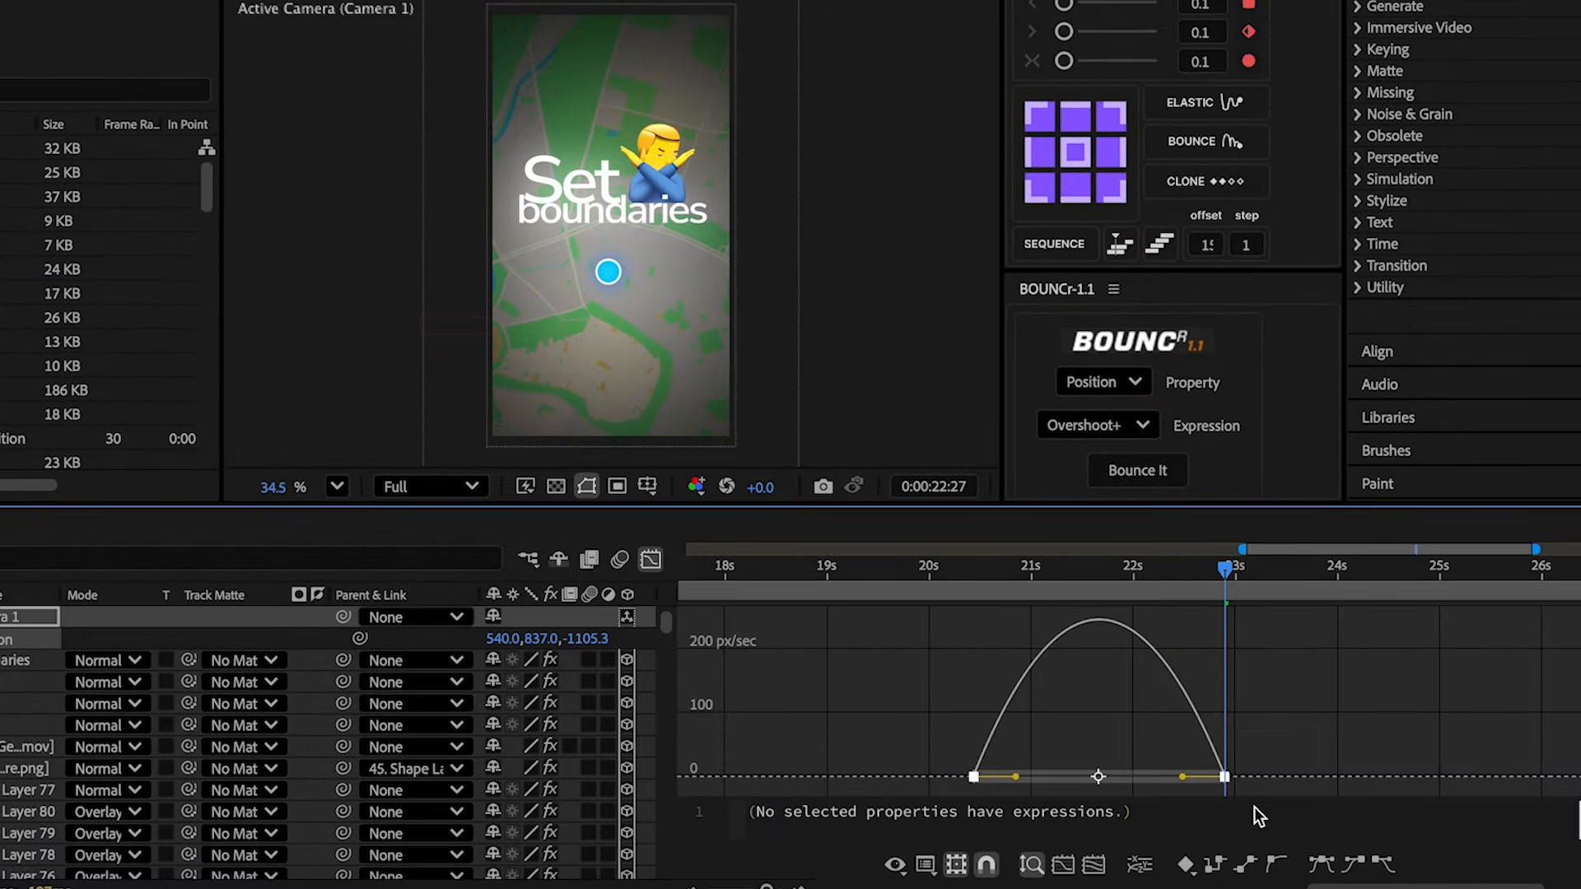
pyautogui.moveTo(1183, 777); pyautogui.dragTo(1076, 773)
pyautogui.click(650, 560)
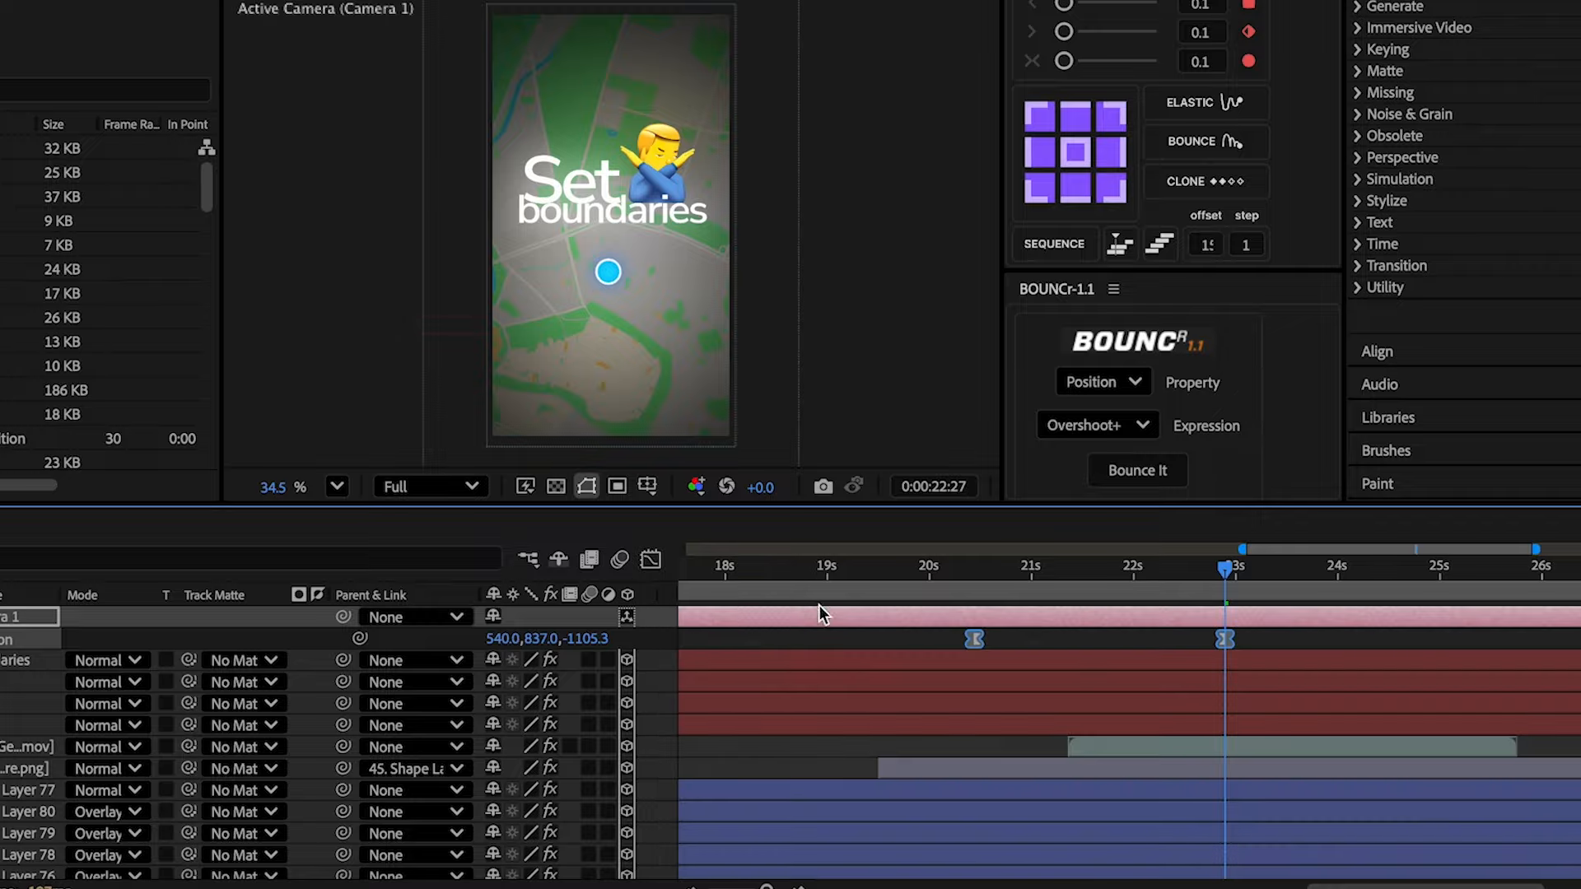
pyautogui.click(978, 591)
pyautogui.press('space')
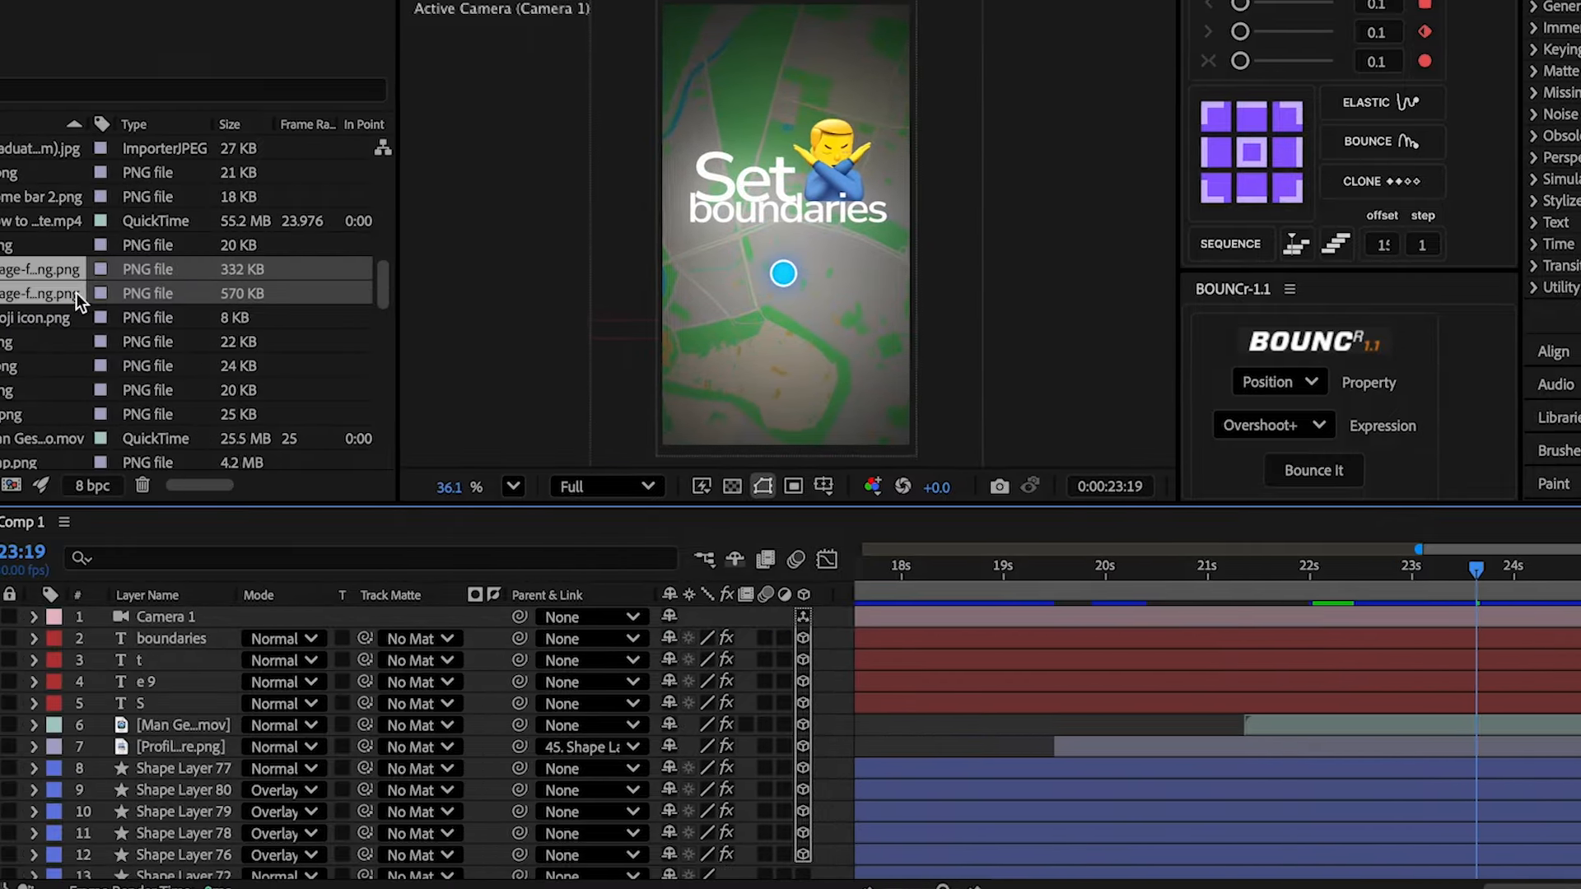
# - Add the two cloud PNG images below Camera 1, make both layers 3D, and scale them to 300%
pyautogui.moveTo(76, 293); pyautogui.dragTo(153, 630)
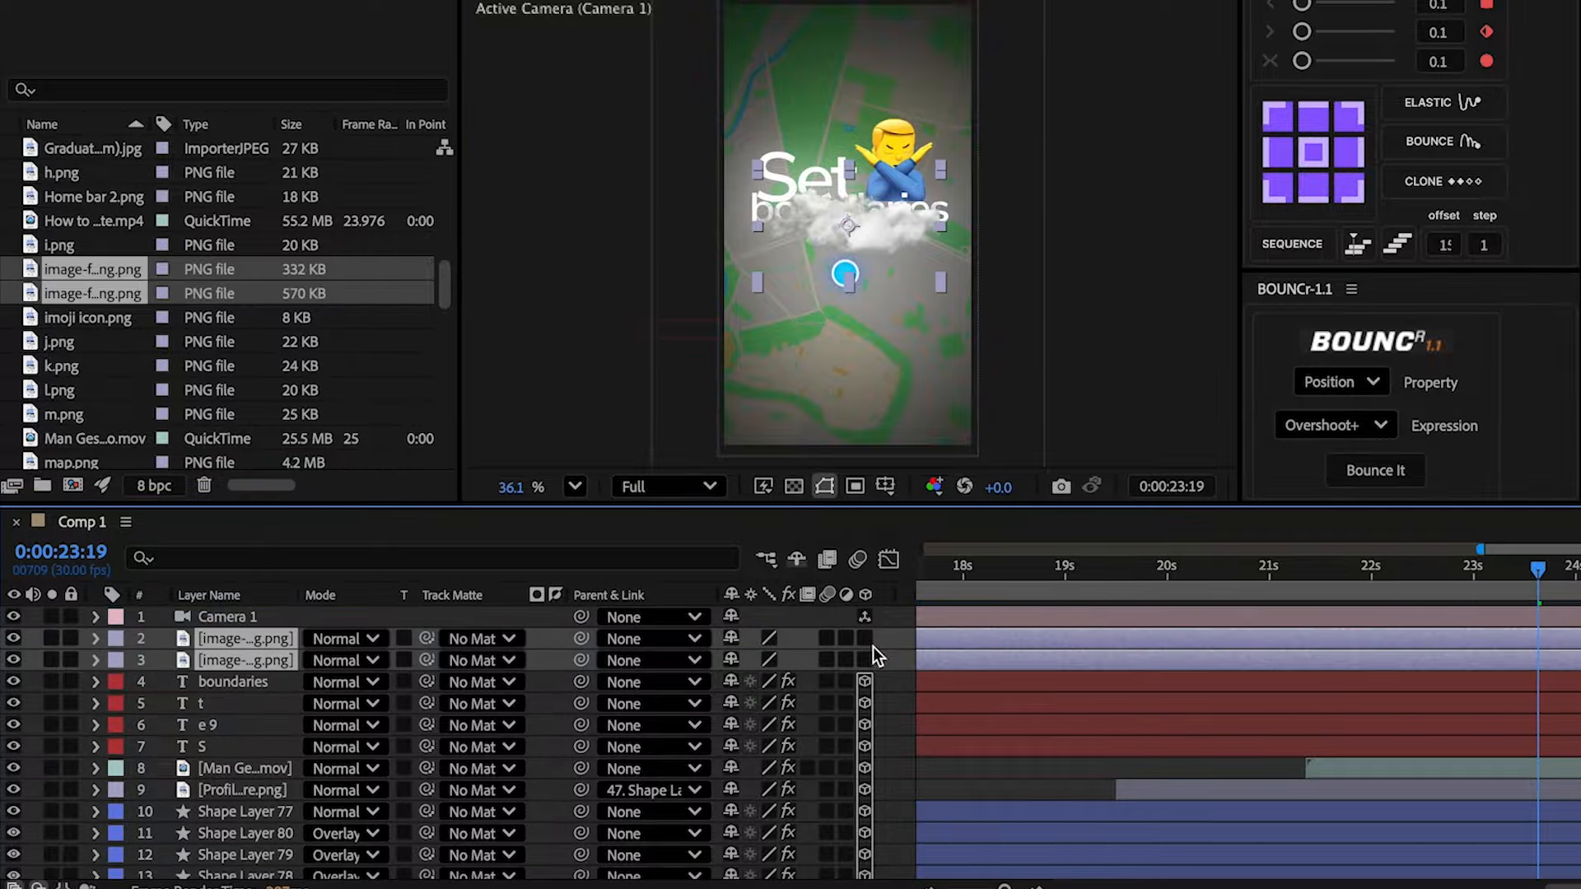
pyautogui.click(864, 660)
pyautogui.press('s')
pyautogui.click(848, 660)
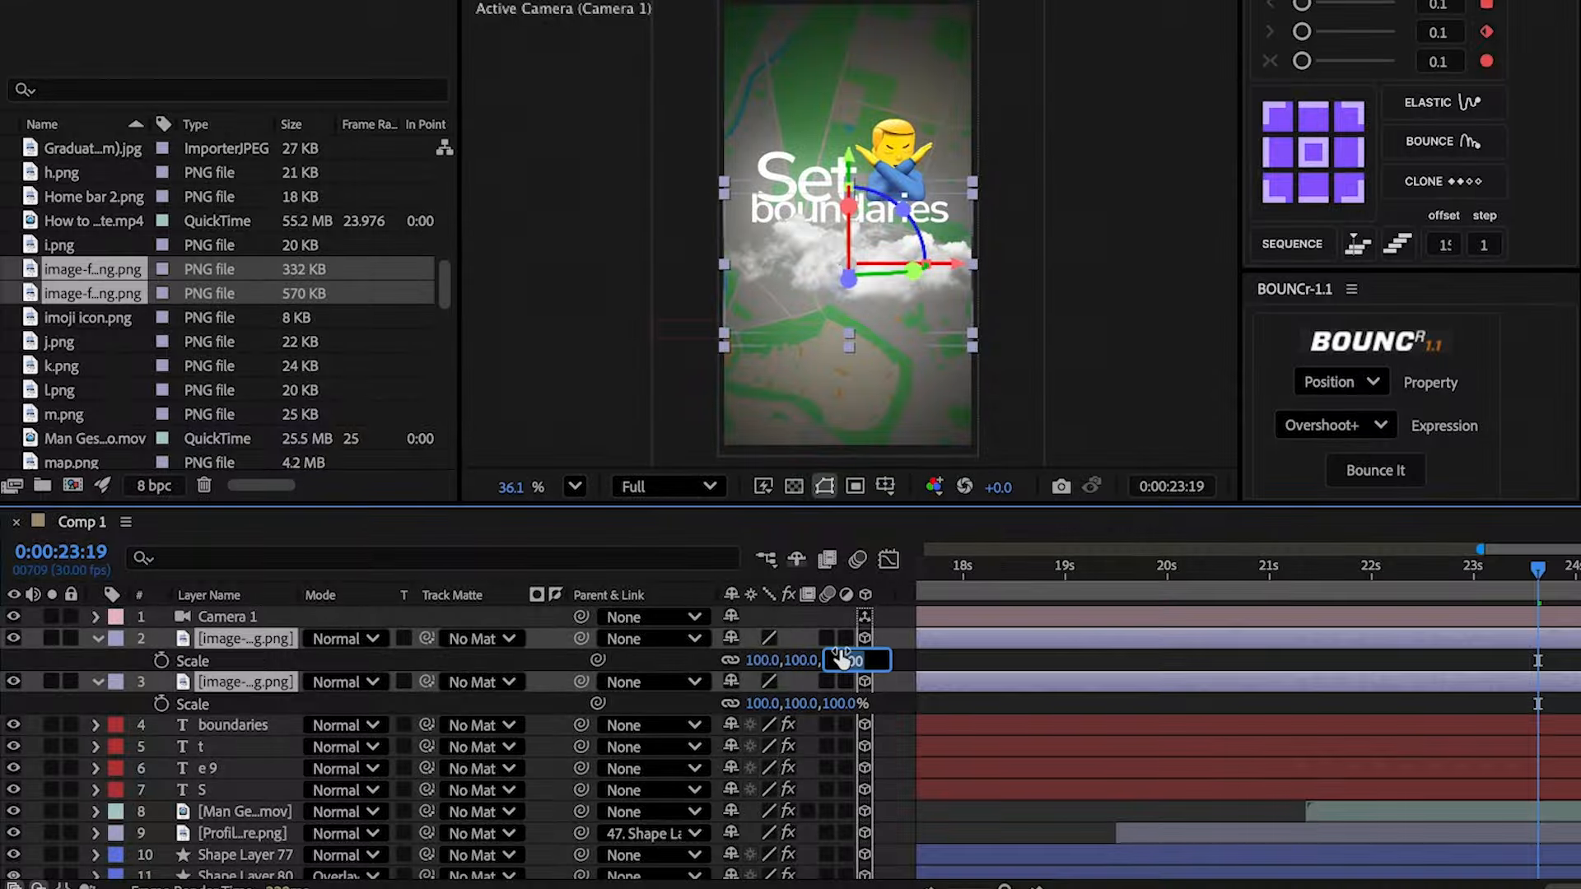
pyautogui.press('Return')
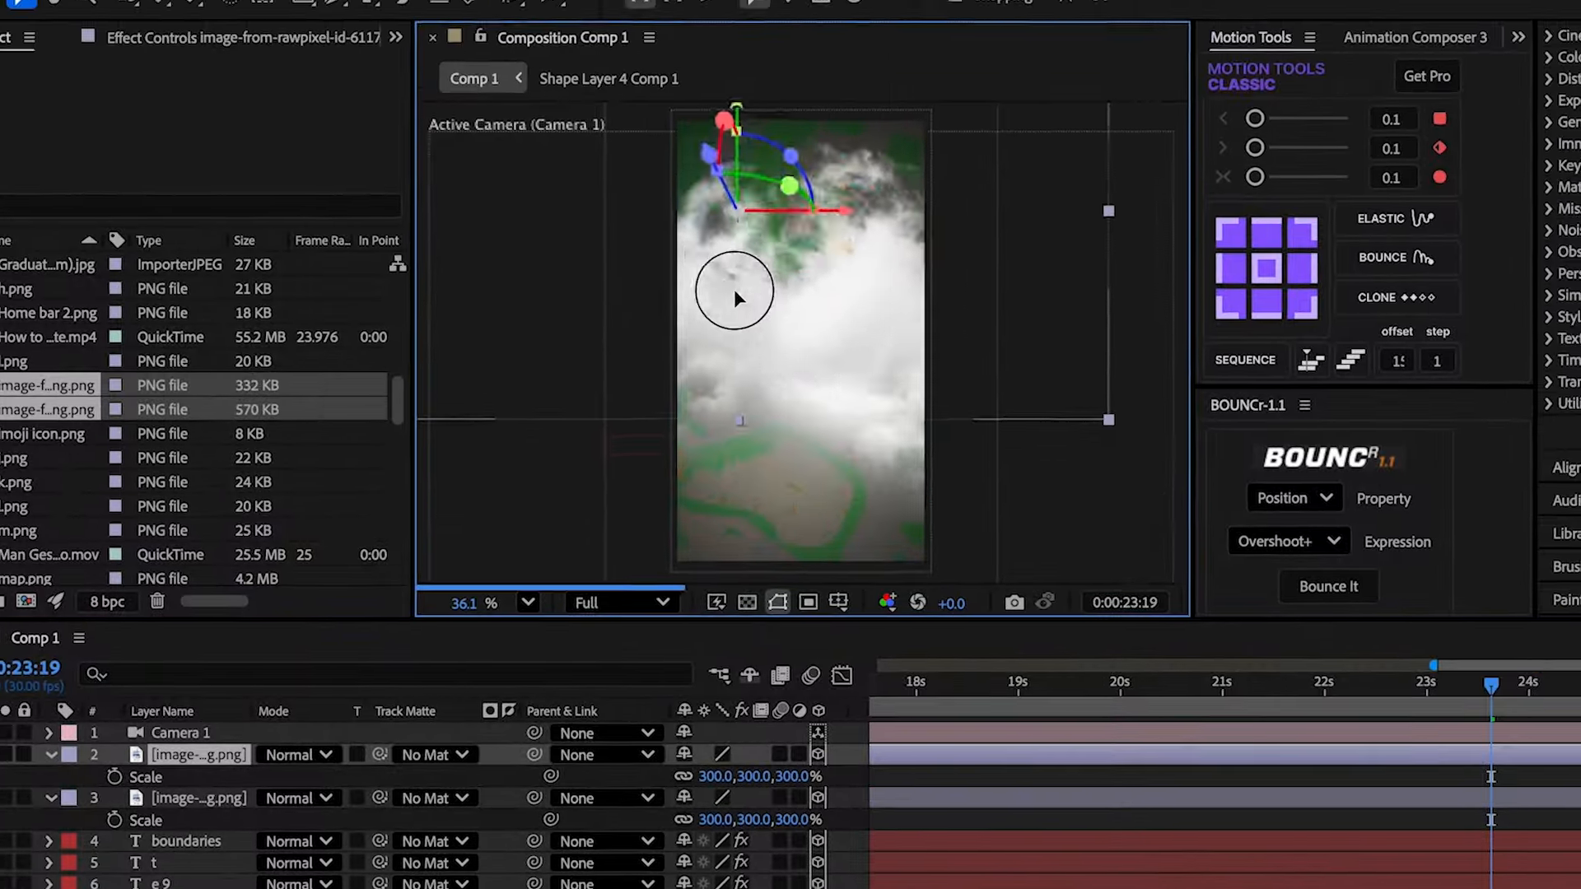
# - Move the first cloud to about 199, 266 and the second cloud to about 1336, 1485 in the composition
pyautogui.moveTo(733, 290); pyautogui.dragTo(706, 265)
pyautogui.click(202, 798)
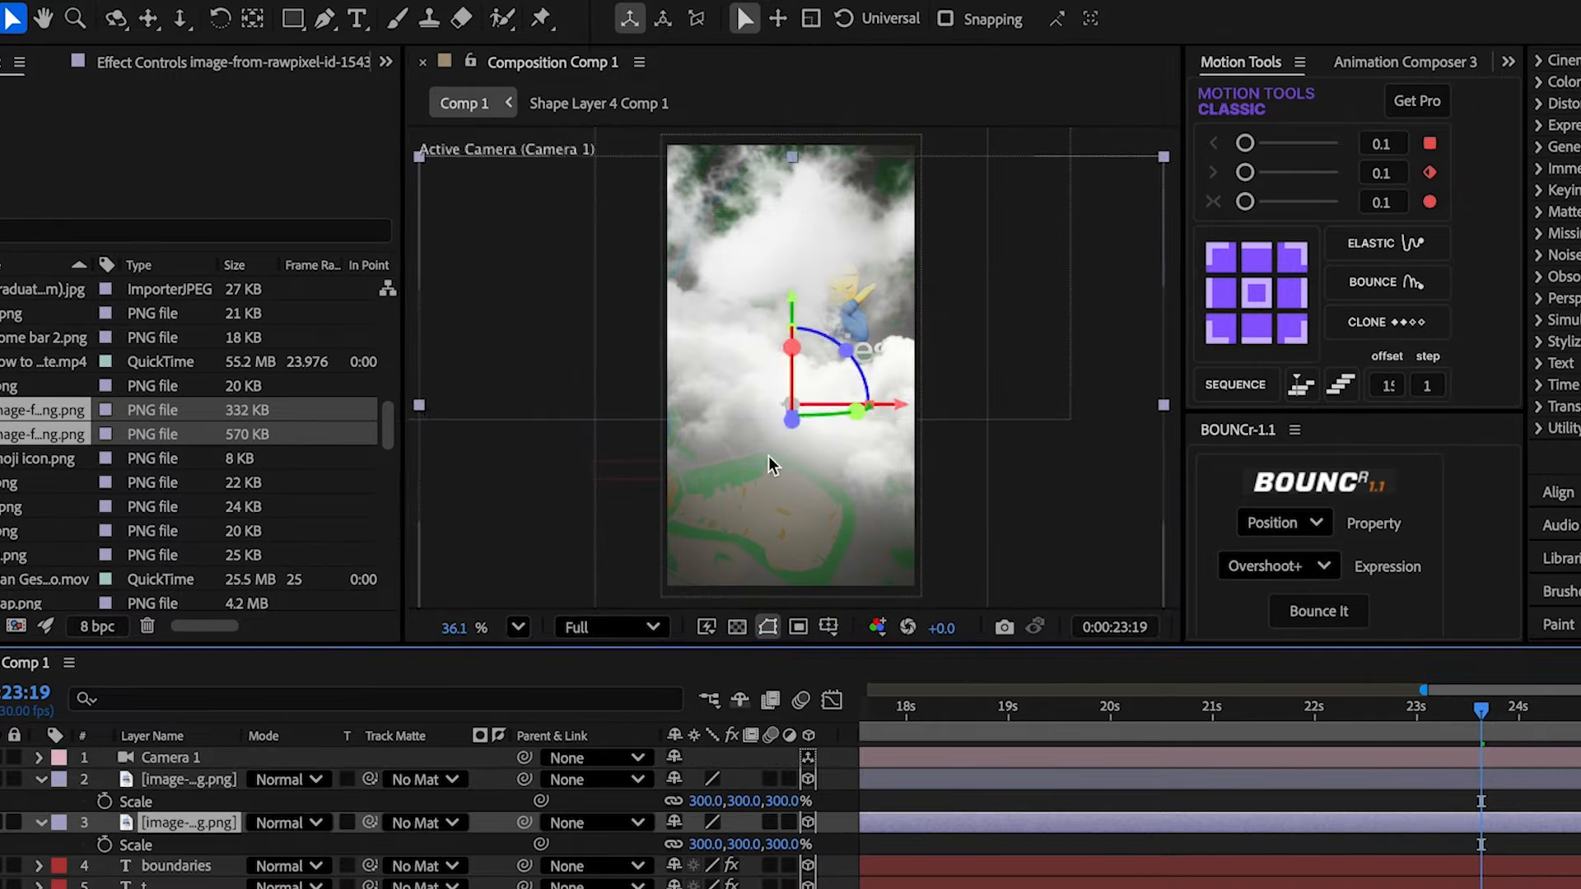
pyautogui.moveTo(802, 431); pyautogui.dragTo(953, 541)
# - At 0:00:20:07, keyframe position, scale and opacity on both cloud layers, with the opacity at 0%
pyautogui.moveTo(1289, 712); pyautogui.dragTo(956, 734)
pyautogui.click(997, 846)
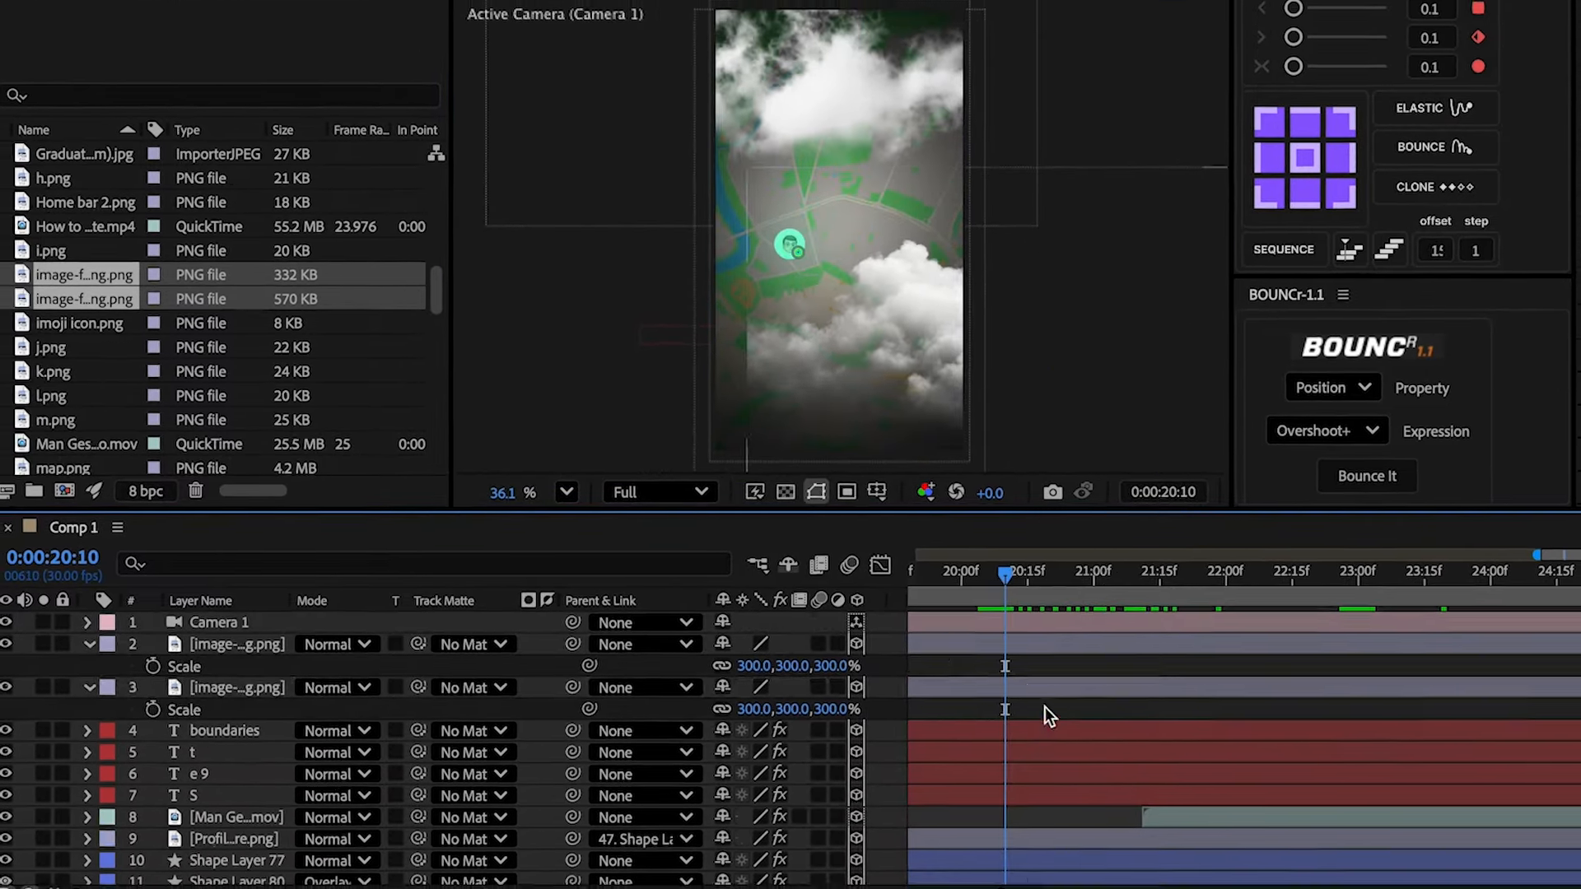
pyautogui.scroll(-5, 992, 857)
pyautogui.scroll(-3, 1023, 778)
pyautogui.click(1028, 725)
pyautogui.press('s')
pyautogui.hotkey('shift', 't')
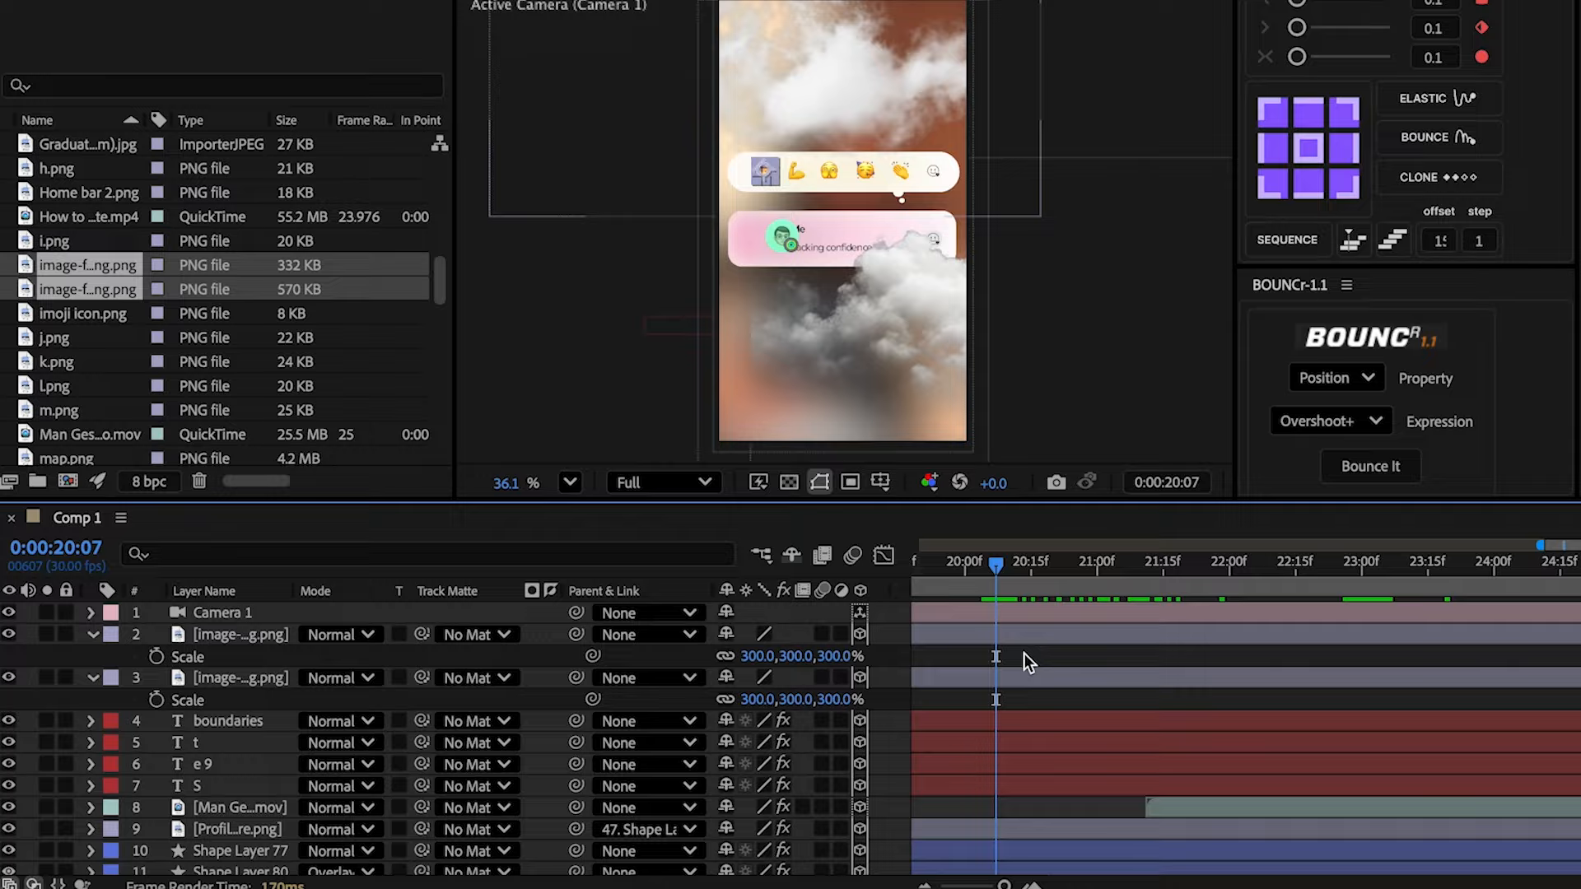
pyautogui.click(1024, 653)
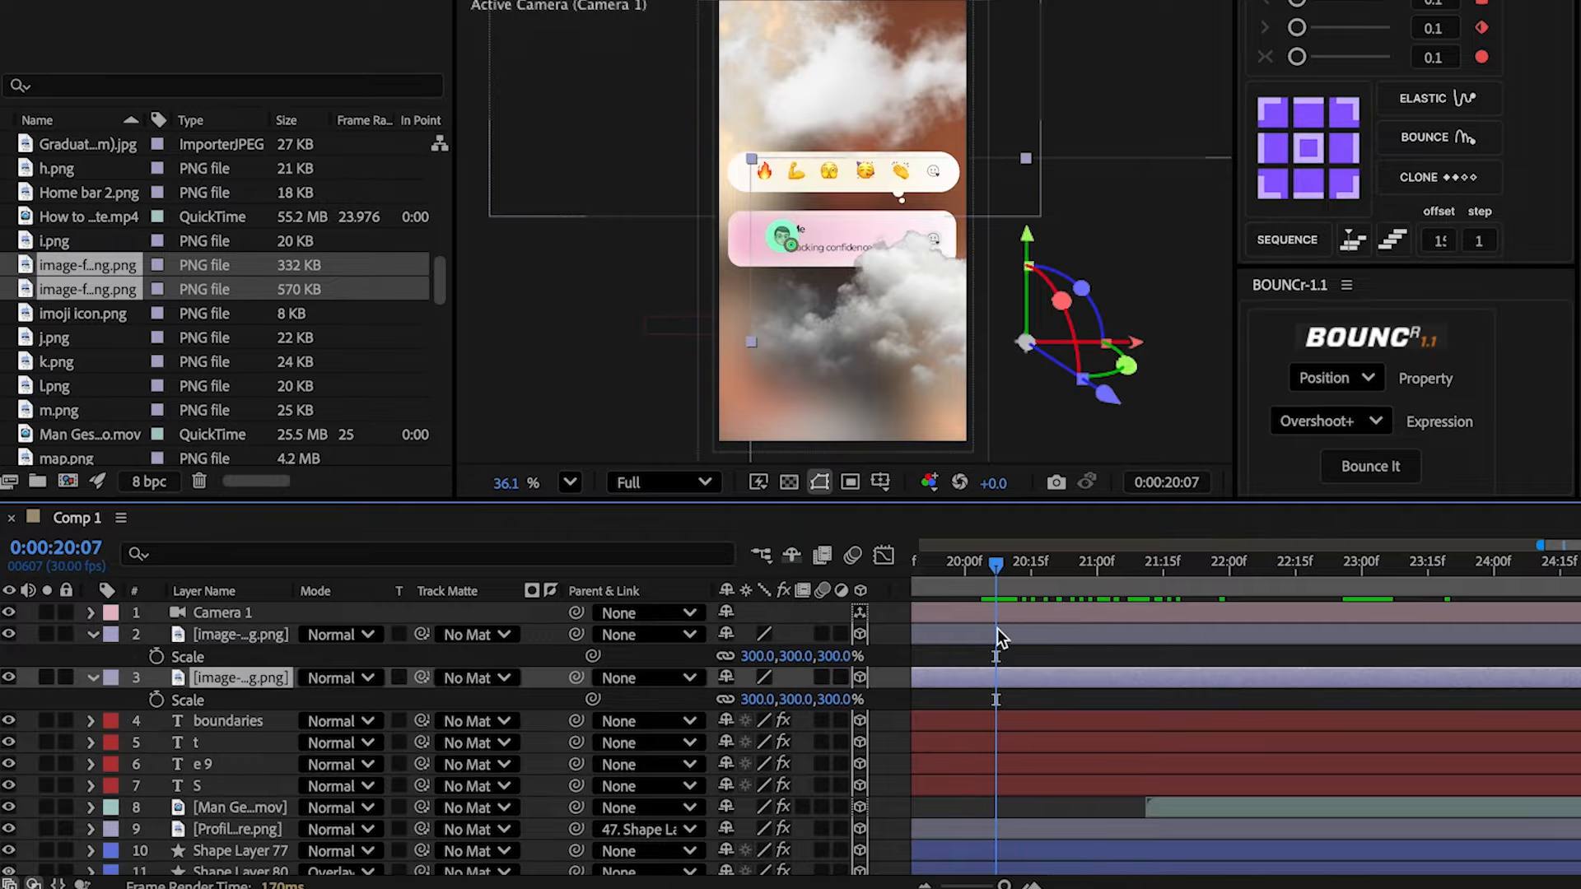
pyautogui.keyDown('shift'); pyautogui.click(997, 629); pyautogui.keyUp('shift')
pyautogui.press('p')
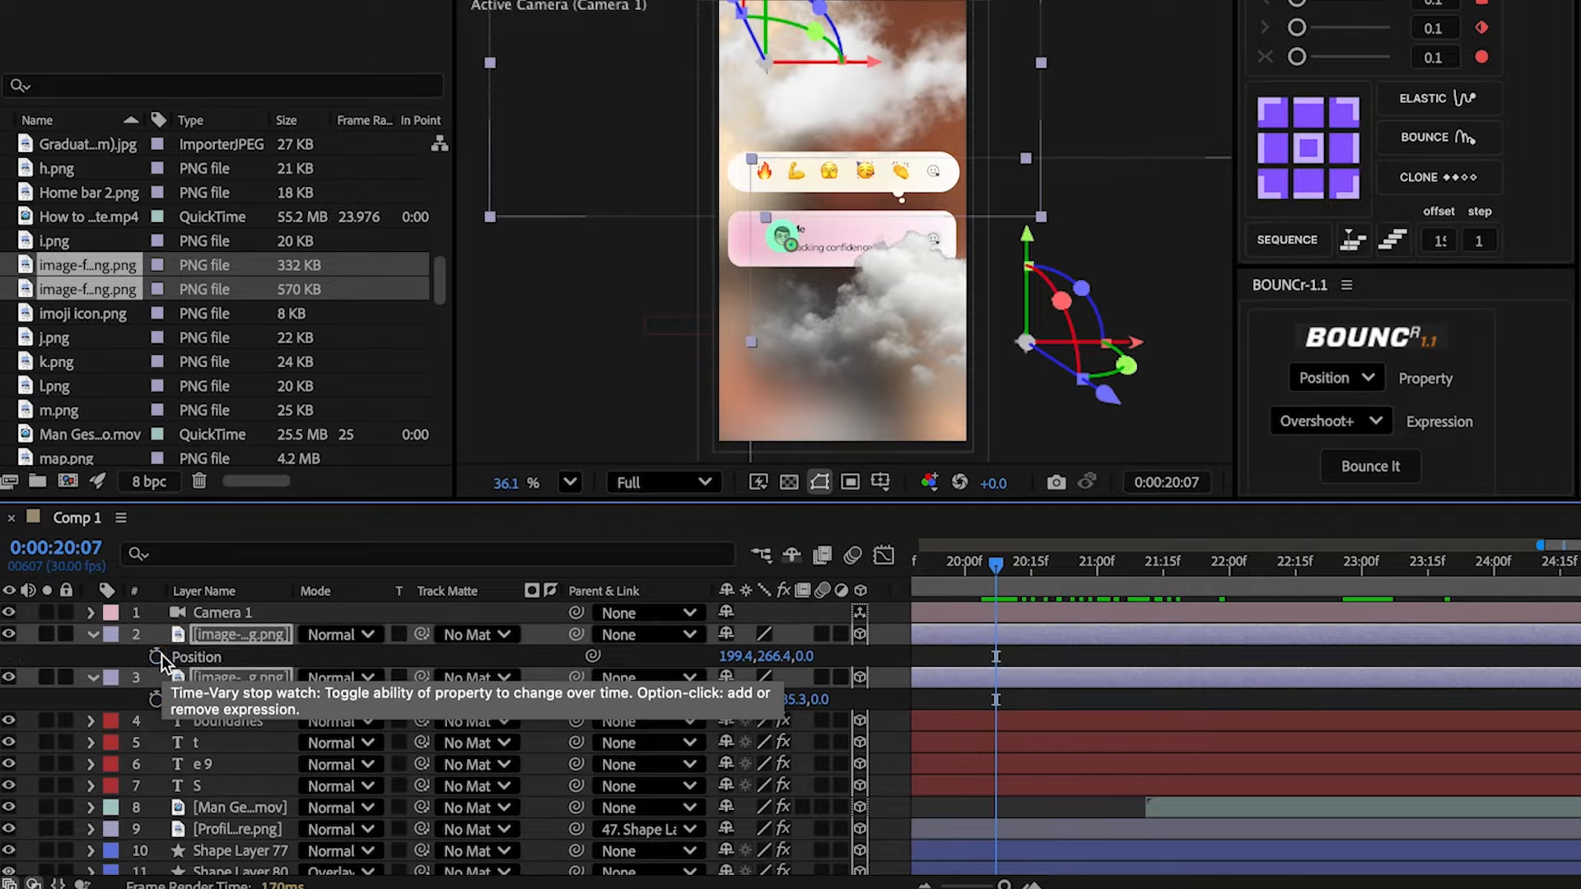
pyautogui.press('t')
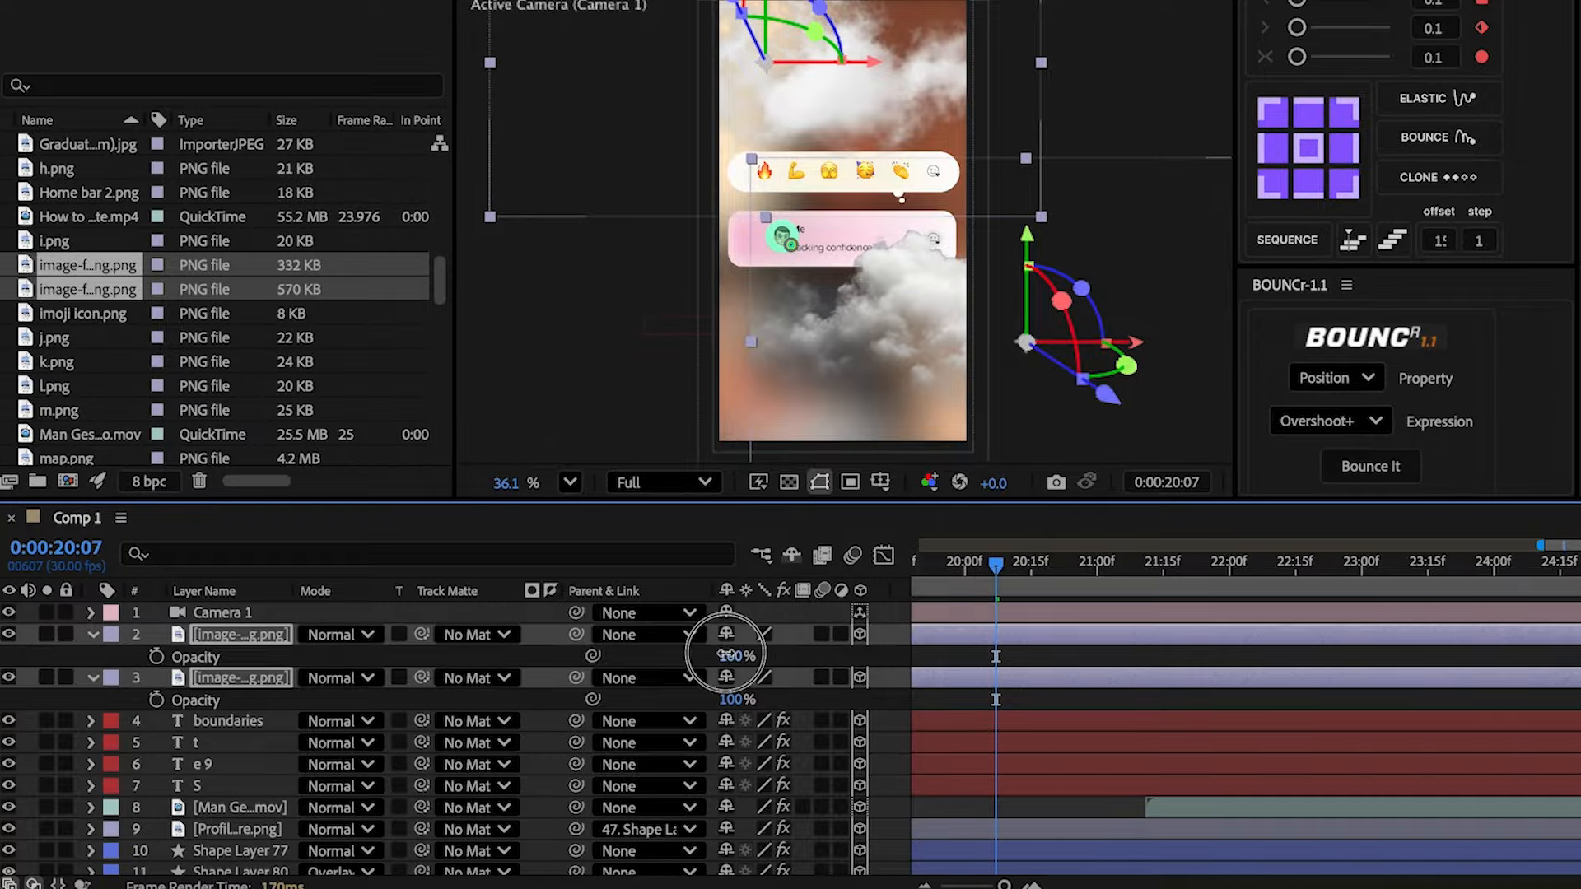
pyautogui.moveTo(724, 655); pyautogui.dragTo(225, 663)
pyautogui.click(156, 656)
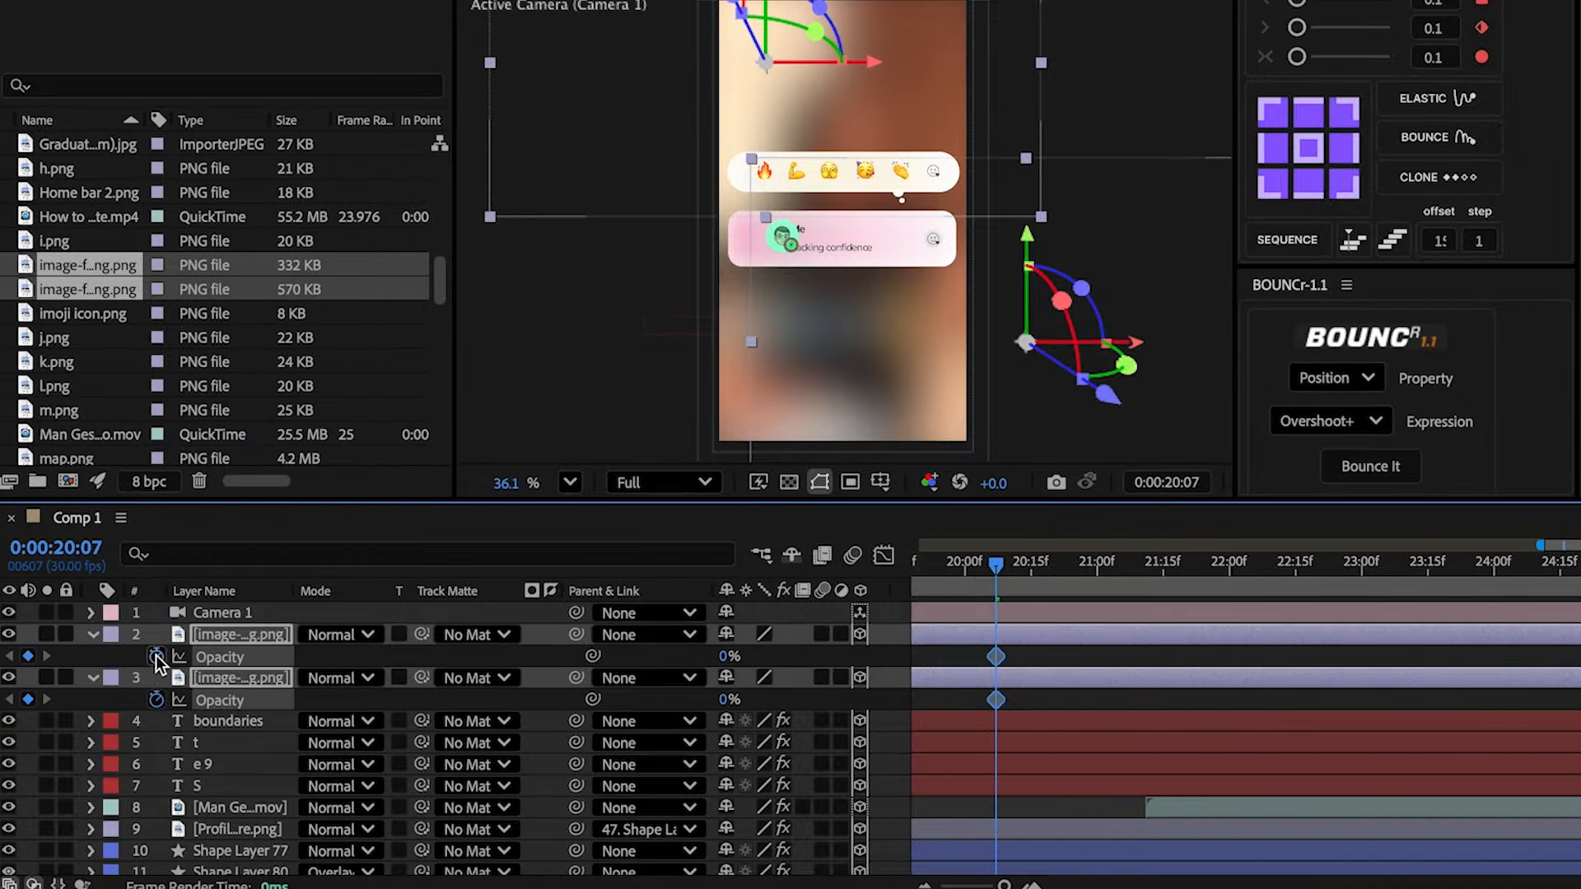
# - At 0:00:20:11, raise the opacity of both cloud layers to 100%
pyautogui.press('u')
pyautogui.moveTo(995, 564); pyautogui.dragTo(1013, 572)
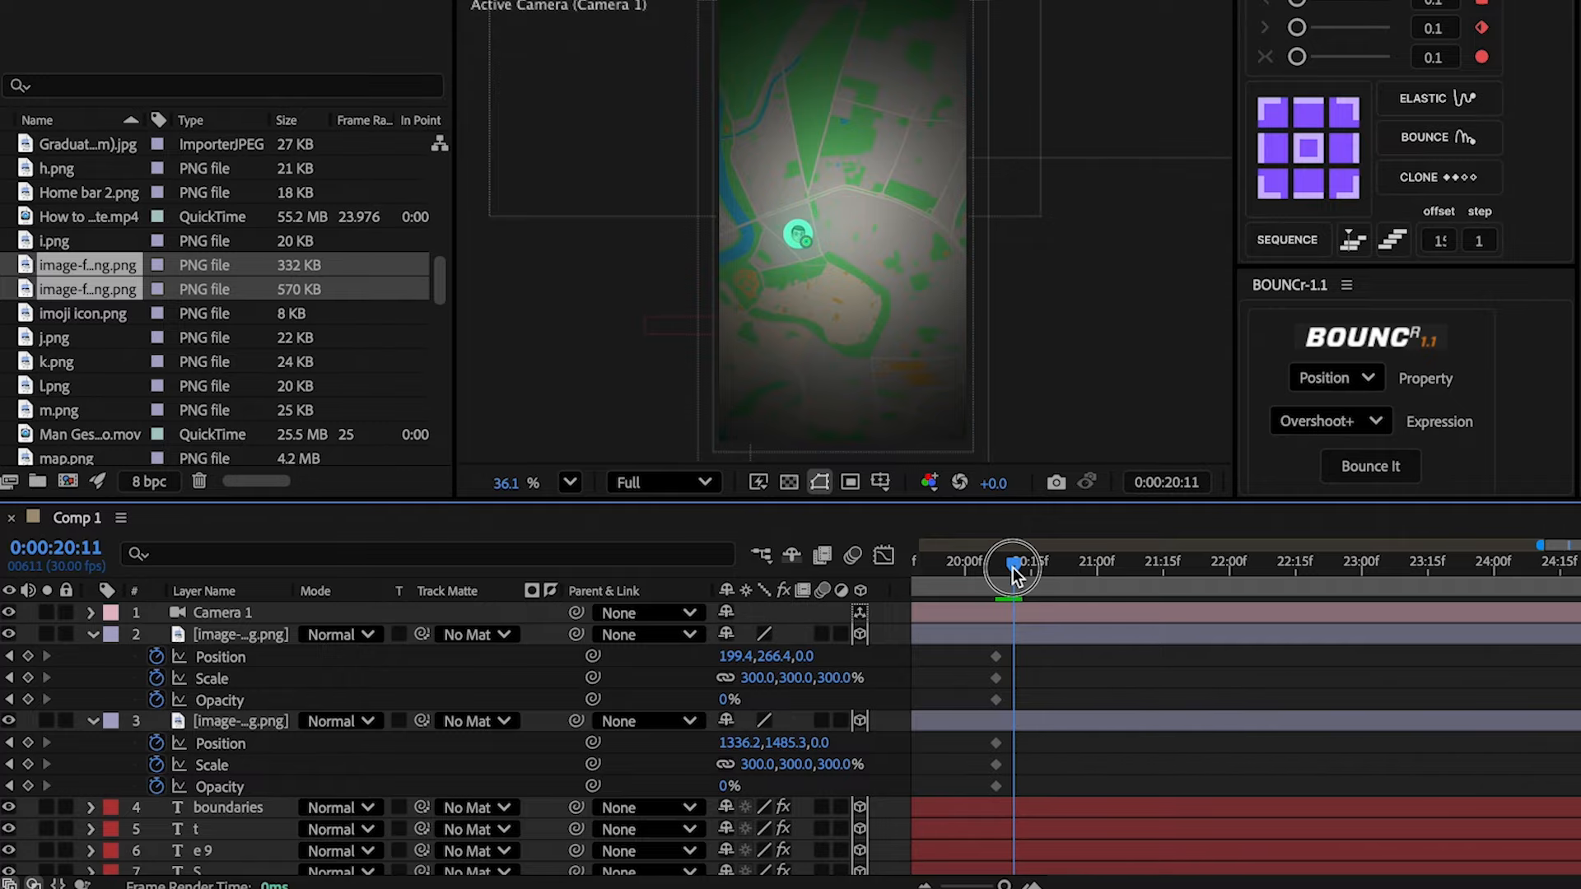
pyautogui.moveTo(730, 702); pyautogui.dragTo(1006, 695)
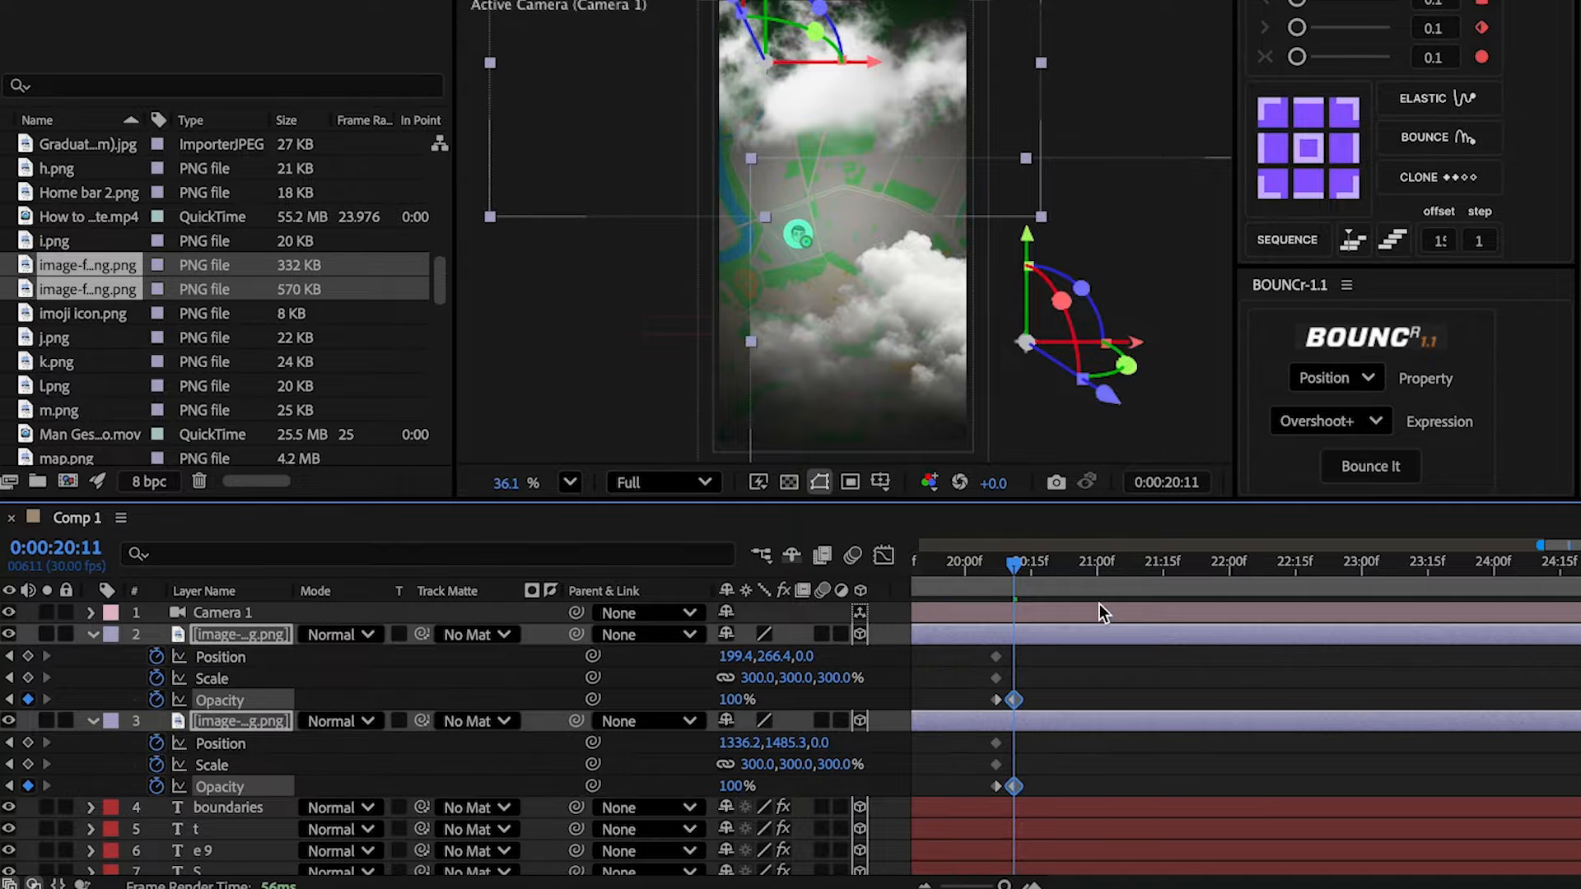
# - At 0:00:21:19, set the Z position of both cloud layers to -876
pyautogui.moveTo(1050, 581); pyautogui.dragTo(1183, 579)
pyautogui.moveTo(460, 680); pyautogui.dragTo(423, 684)
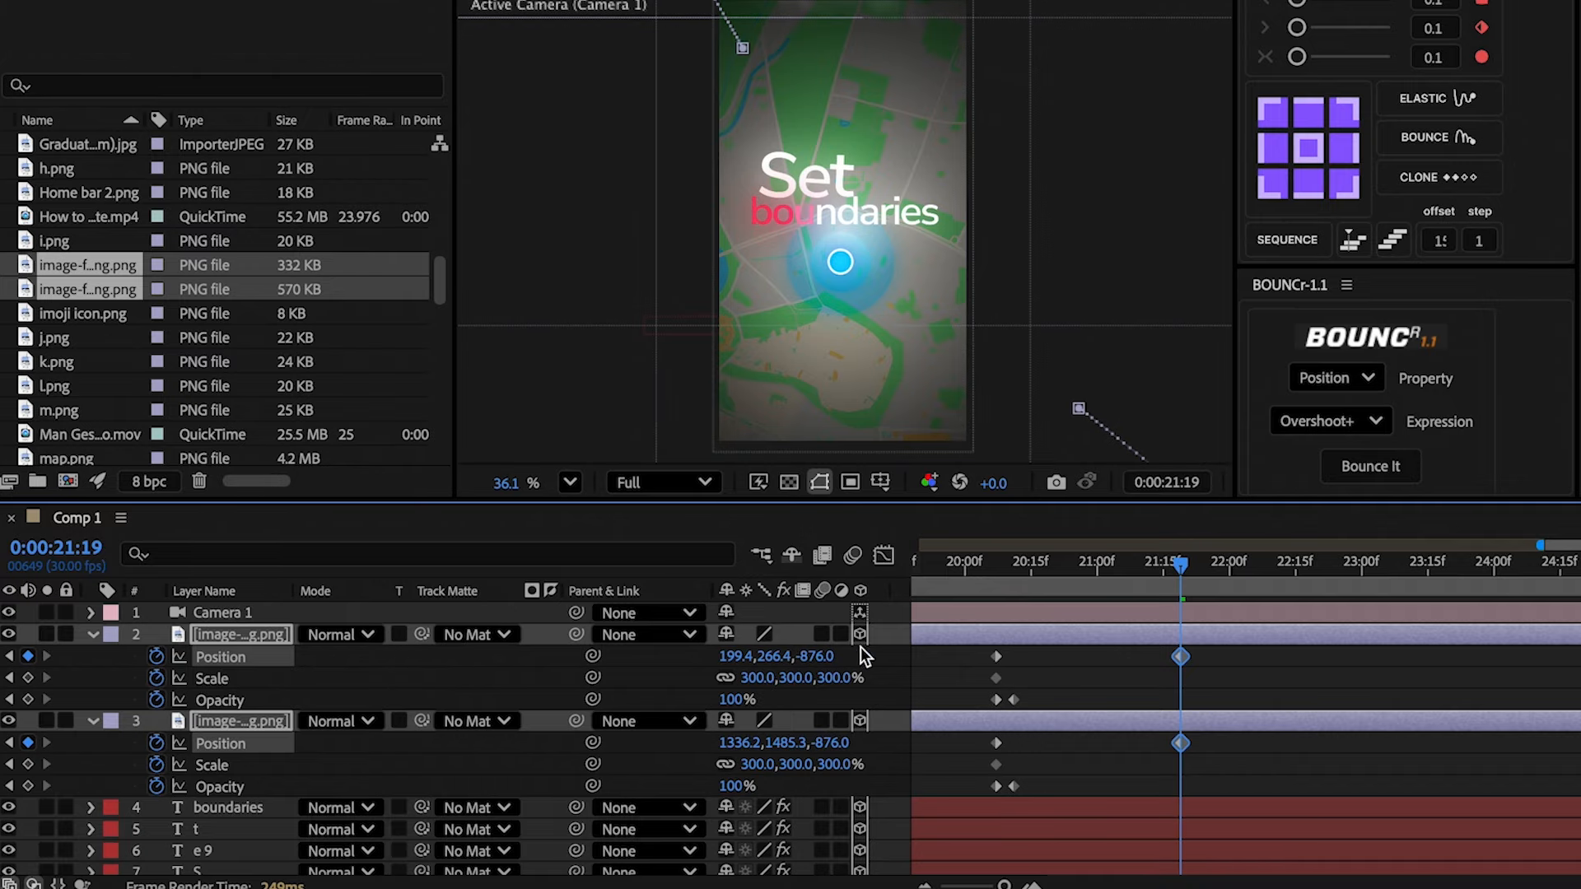
pyautogui.click(1205, 657)
# - Ease the position keyframes of both clouds and shape the speed curve to peak early and slow down gradually
pyautogui.moveTo(1517, 731); pyautogui.dragTo(1260, 741)
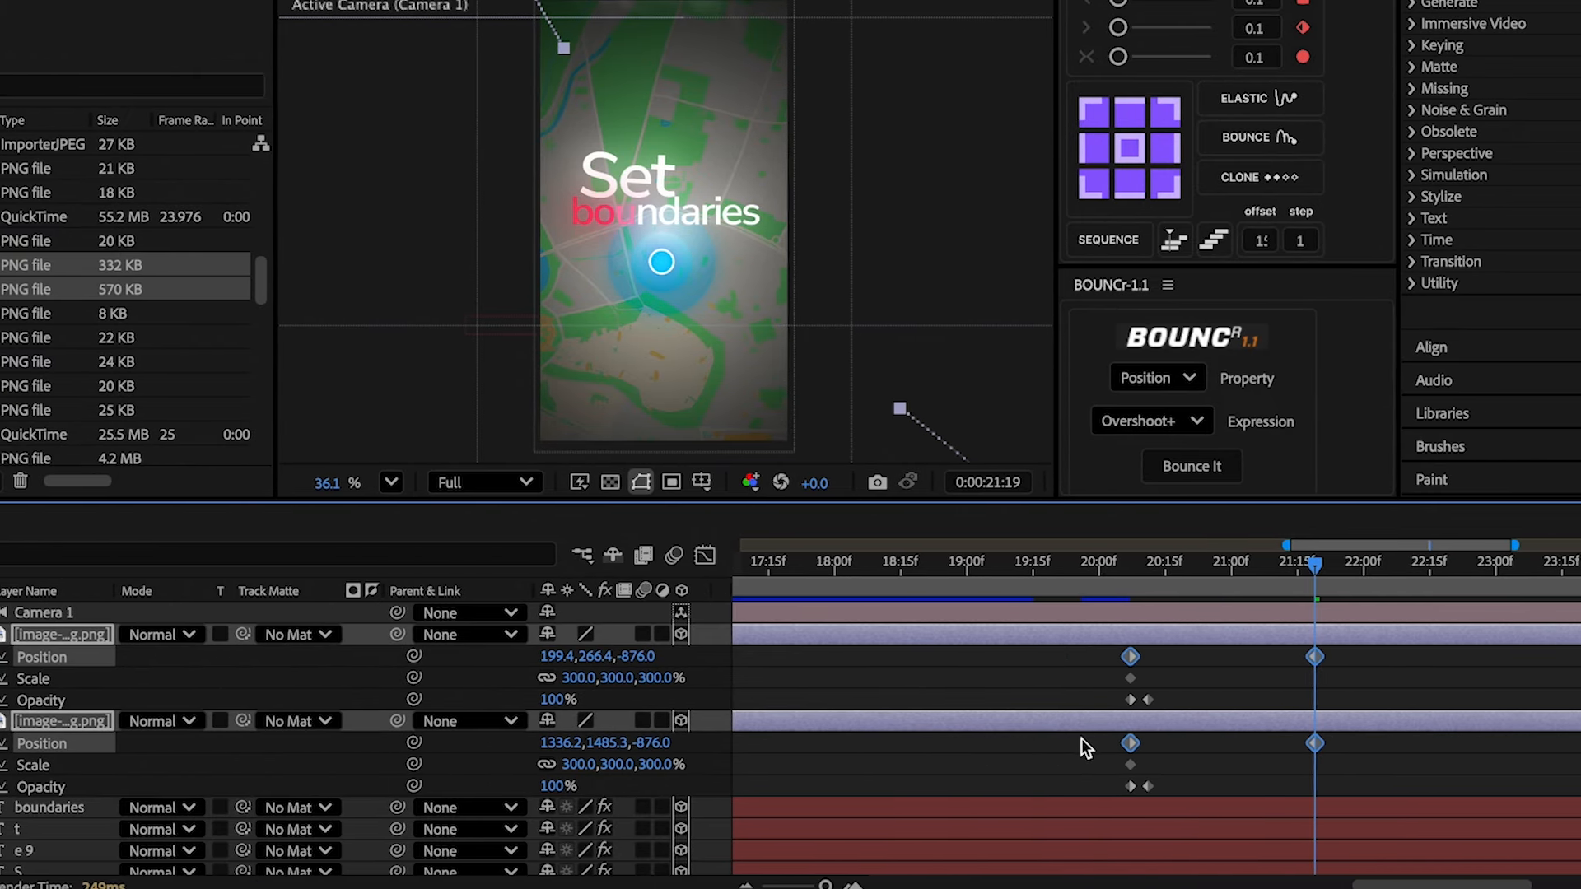
pyautogui.click(661, 555)
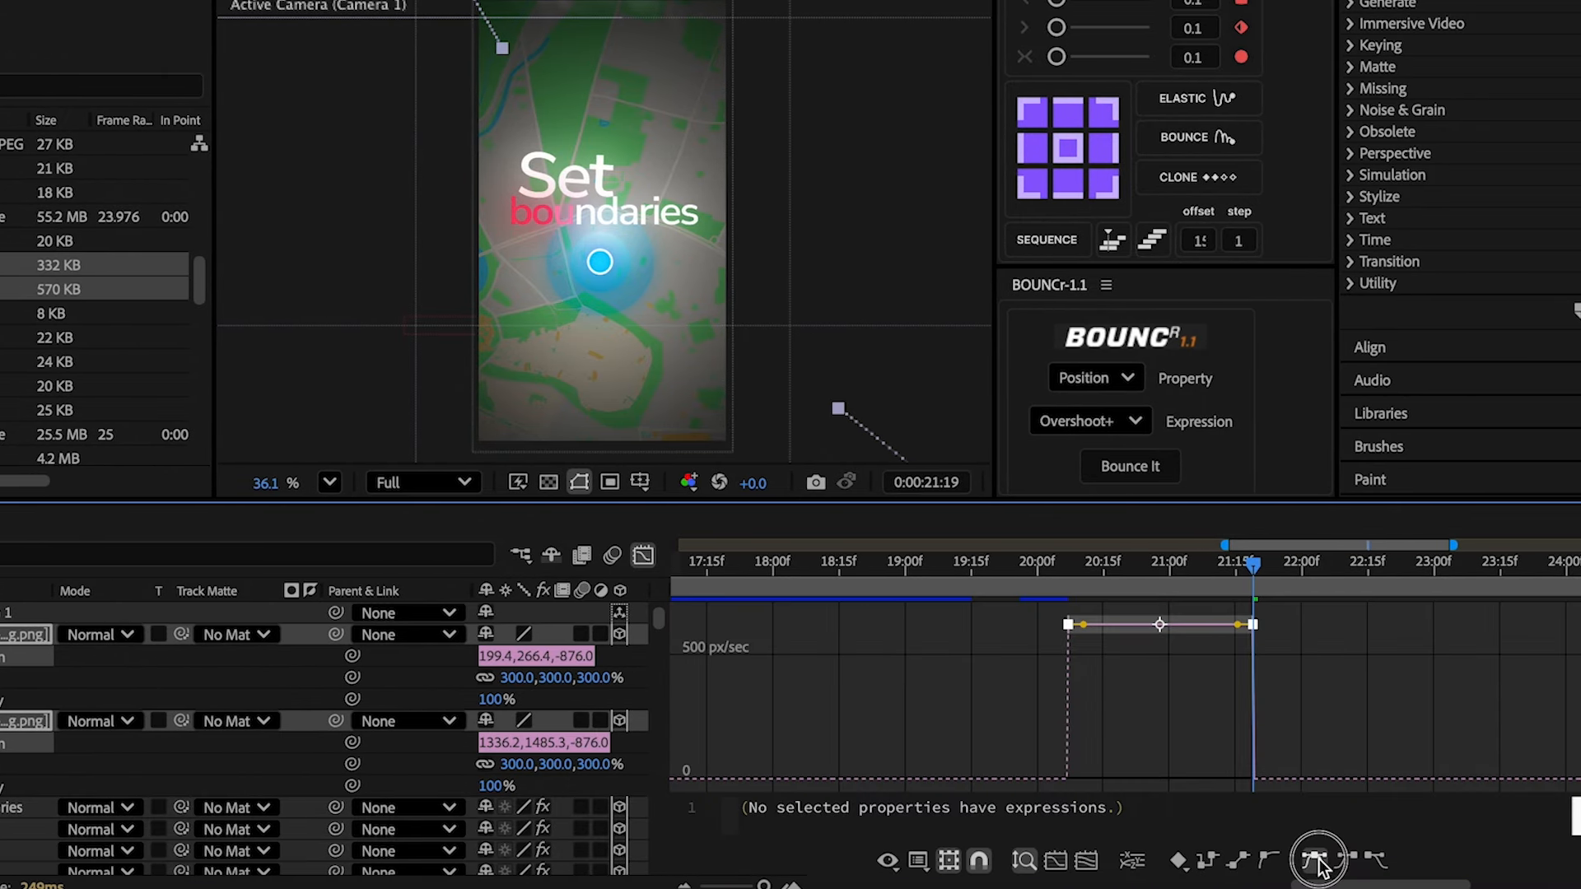
pyautogui.moveTo(1133, 770); pyautogui.dragTo(1135, 769)
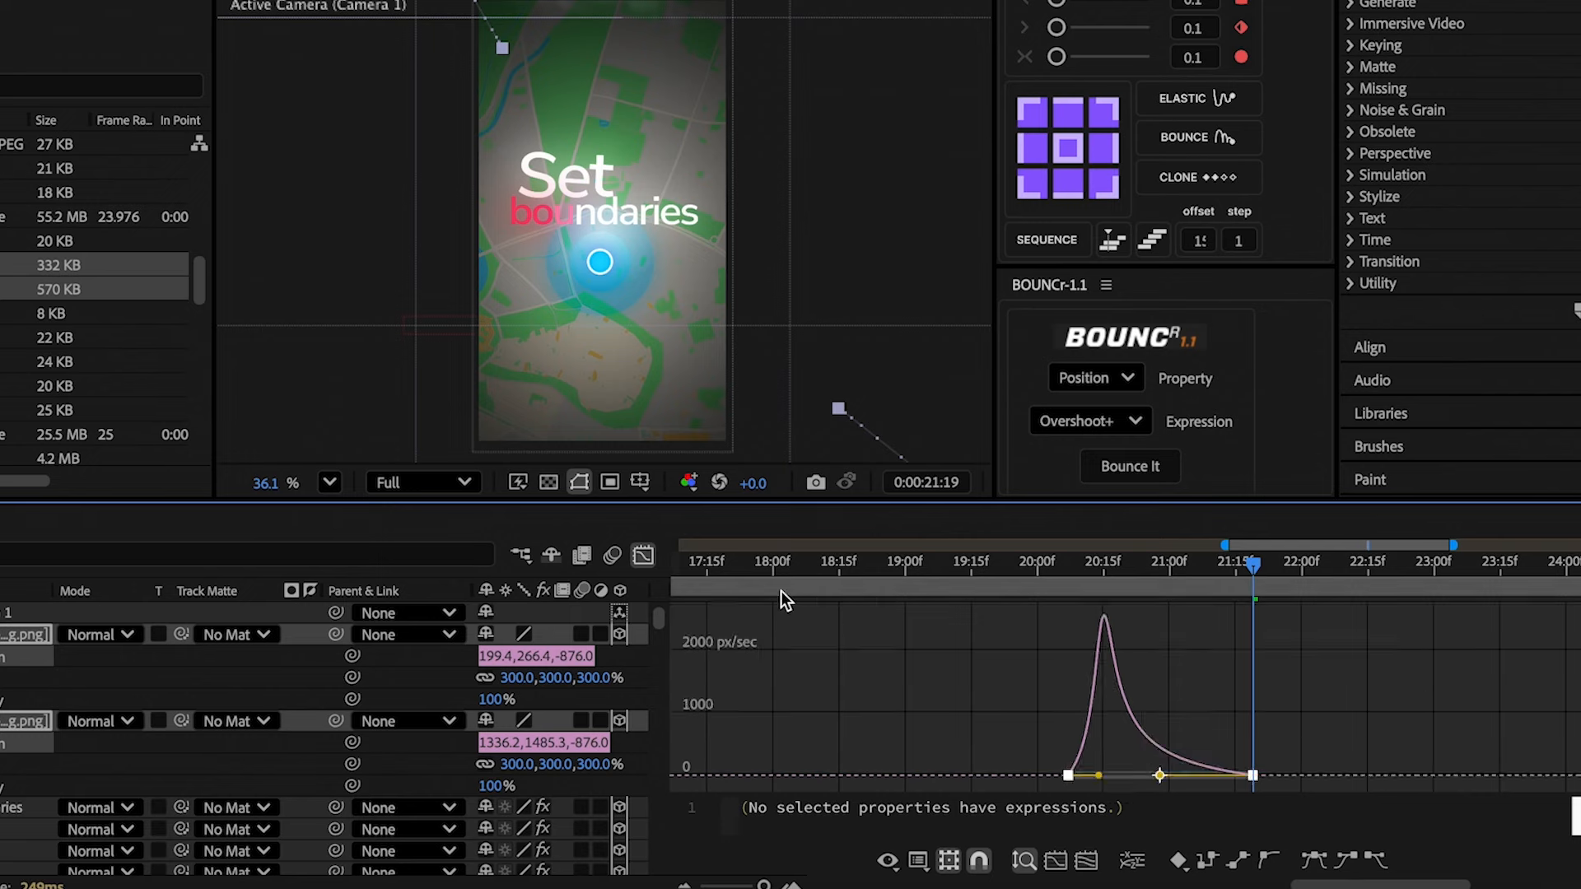
pyautogui.hotkey('shift', 'F3')
# - Delete the scale keyframes of both clouds, set the second cloud's starting X position to about 843, and preview from about 0:00:20:07
pyautogui.click(1069, 678)
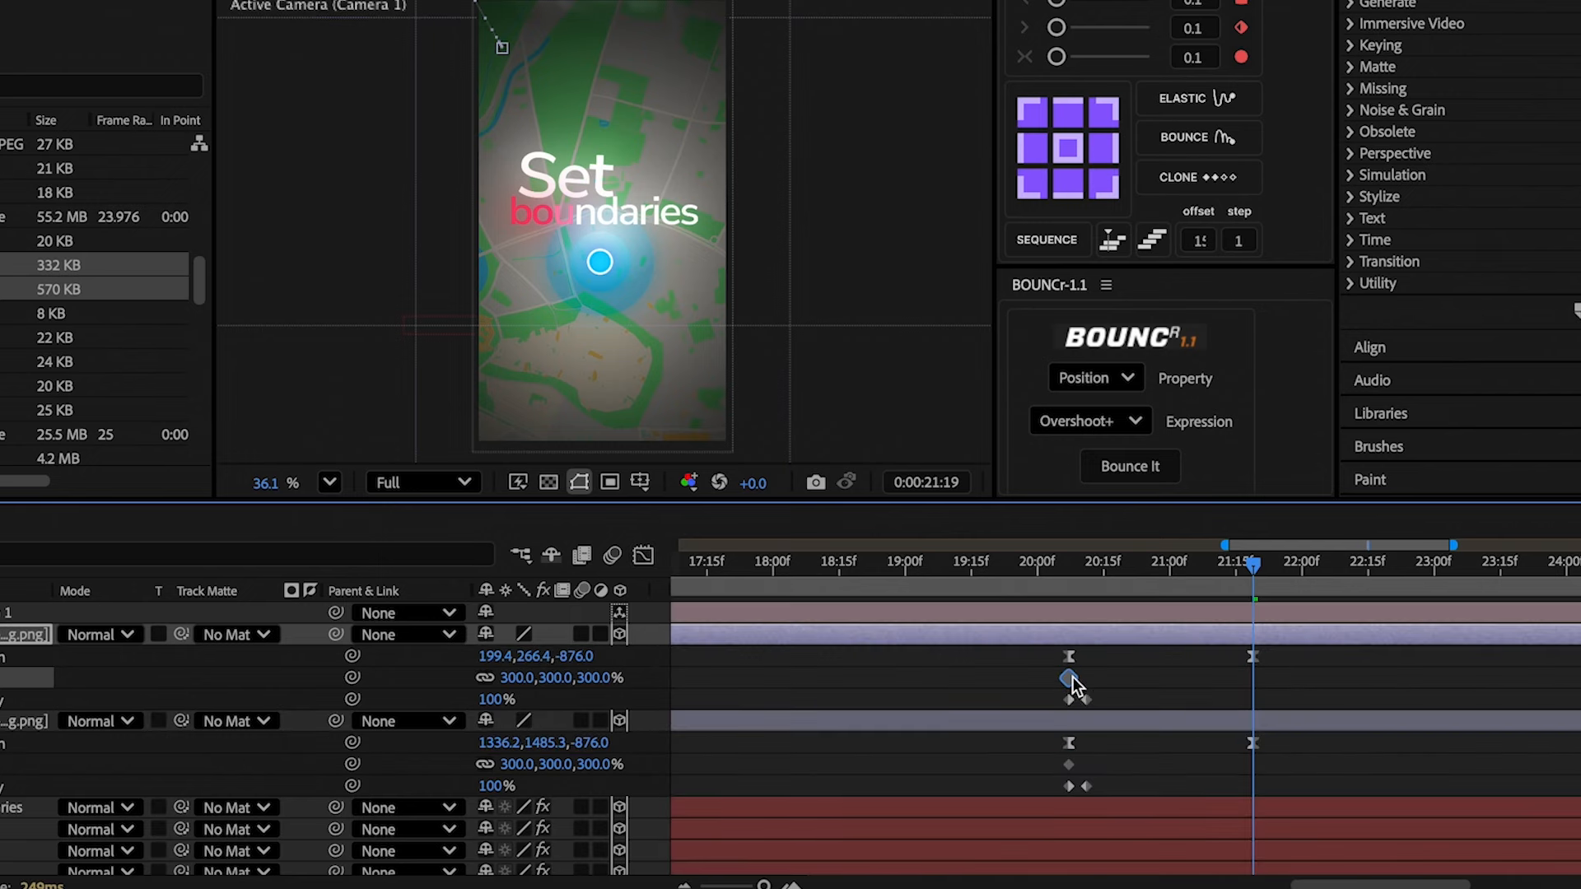
pyautogui.click(1068, 761)
pyautogui.click(1134, 705)
pyautogui.moveTo(1102, 570); pyautogui.dragTo(1064, 593)
pyautogui.press('space')
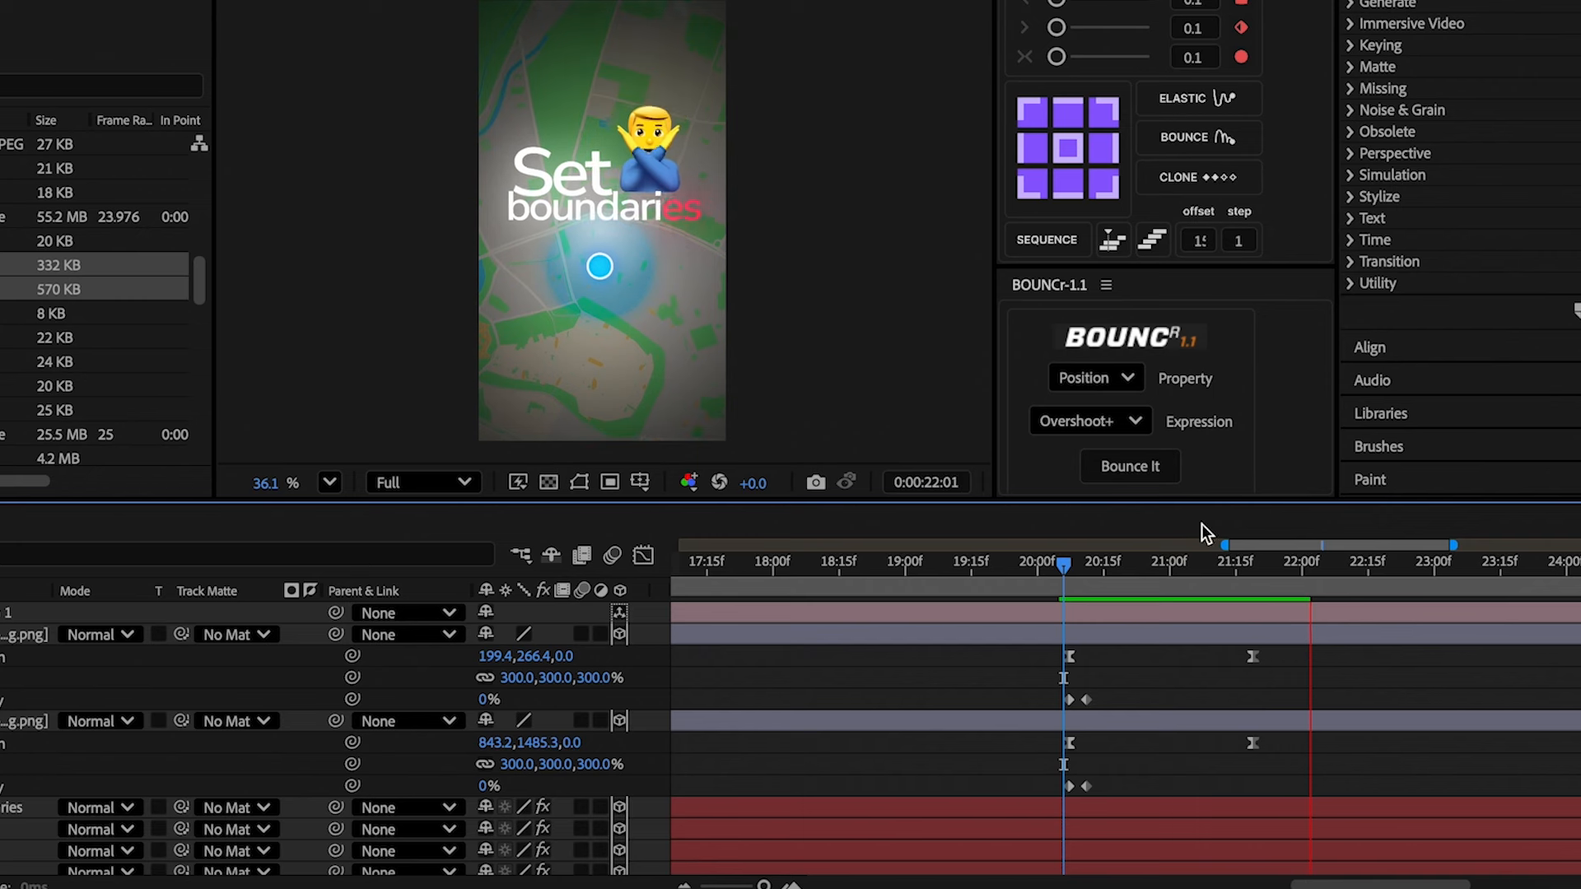
# - At 0:00:22:23, move the second cloud to about 578, 854, -668 so that it covers the frame
pyautogui.click(1416, 565)
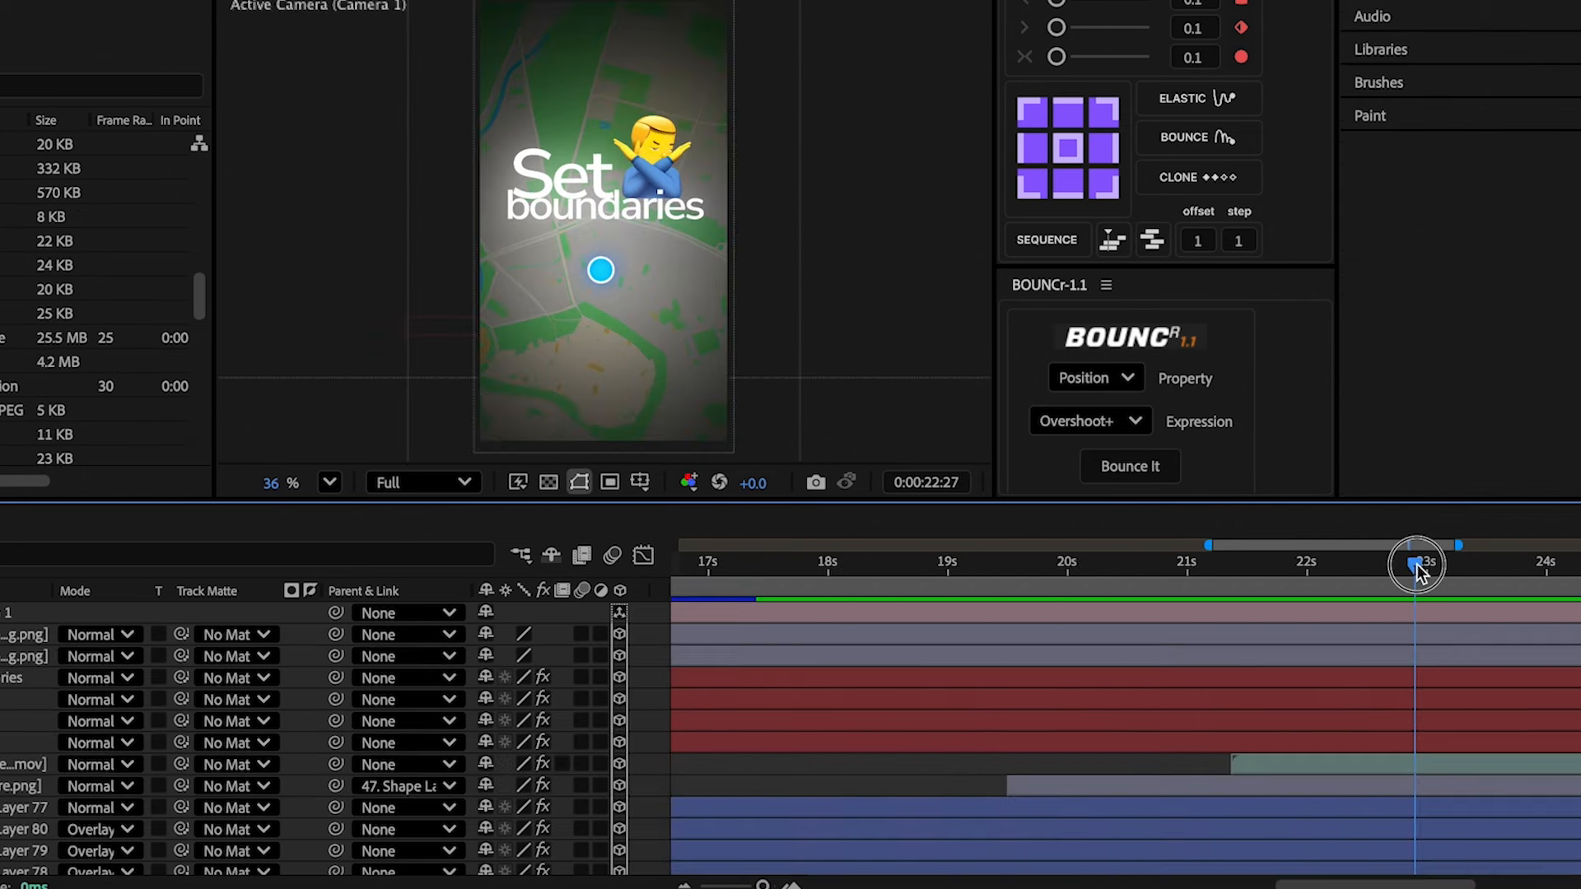
pyautogui.click(1378, 658)
pyautogui.press('p')
pyautogui.moveTo(583, 678); pyautogui.dragTo(1029, 626)
pyautogui.moveTo(548, 677); pyautogui.dragTo(531, 641)
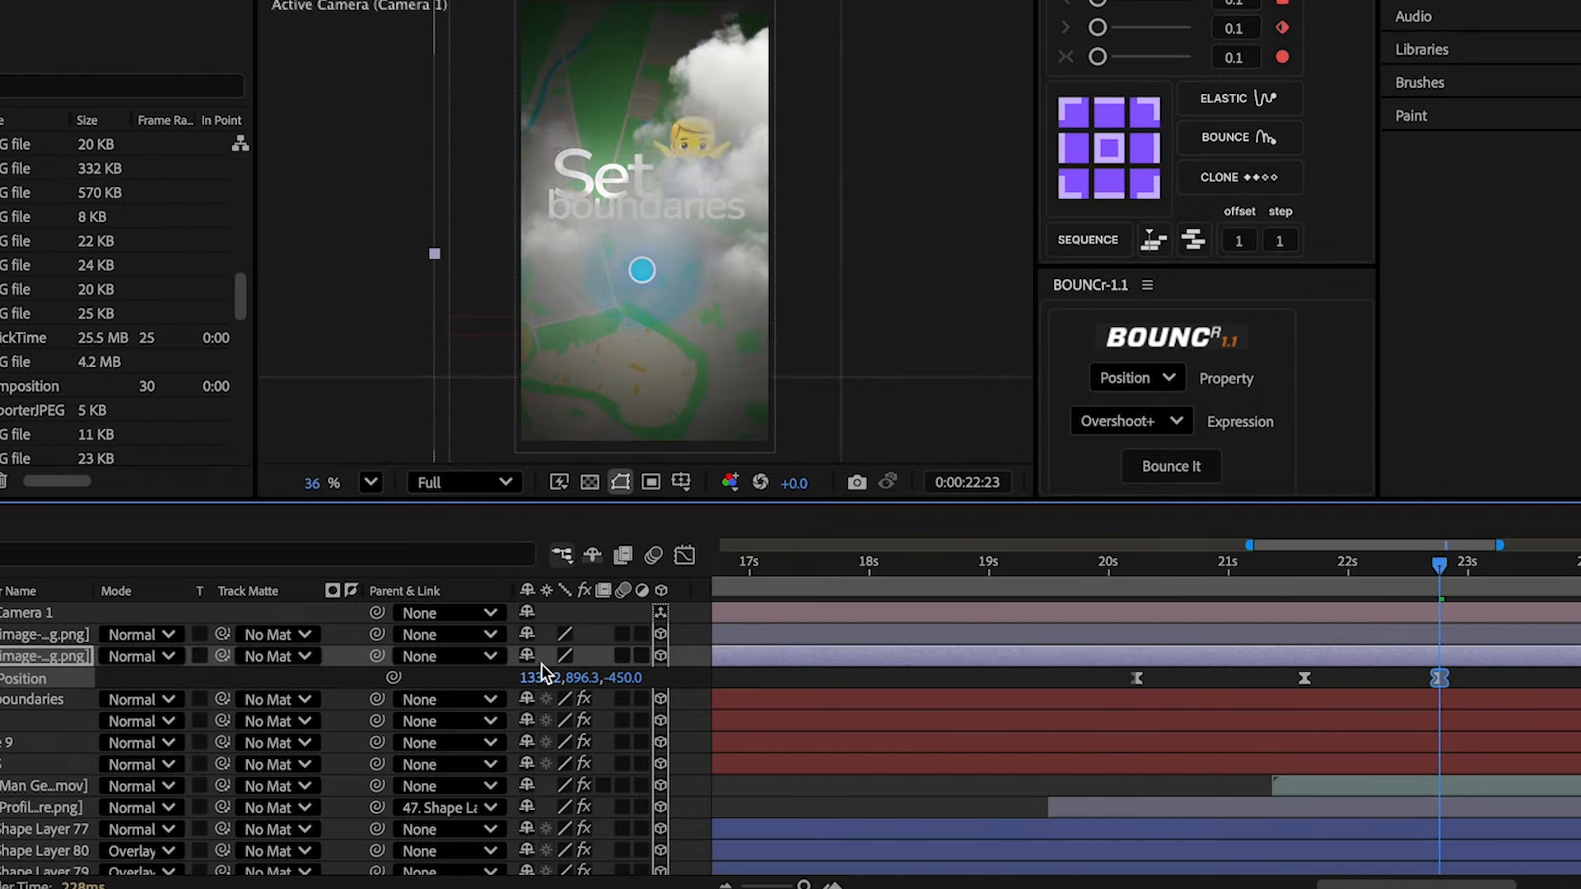
pyautogui.moveTo(627, 679); pyautogui.dragTo(364, 689)
# - Select the second cloud's position keyframes and show their speed curve in the Graph Editor
pyautogui.click(1370, 678)
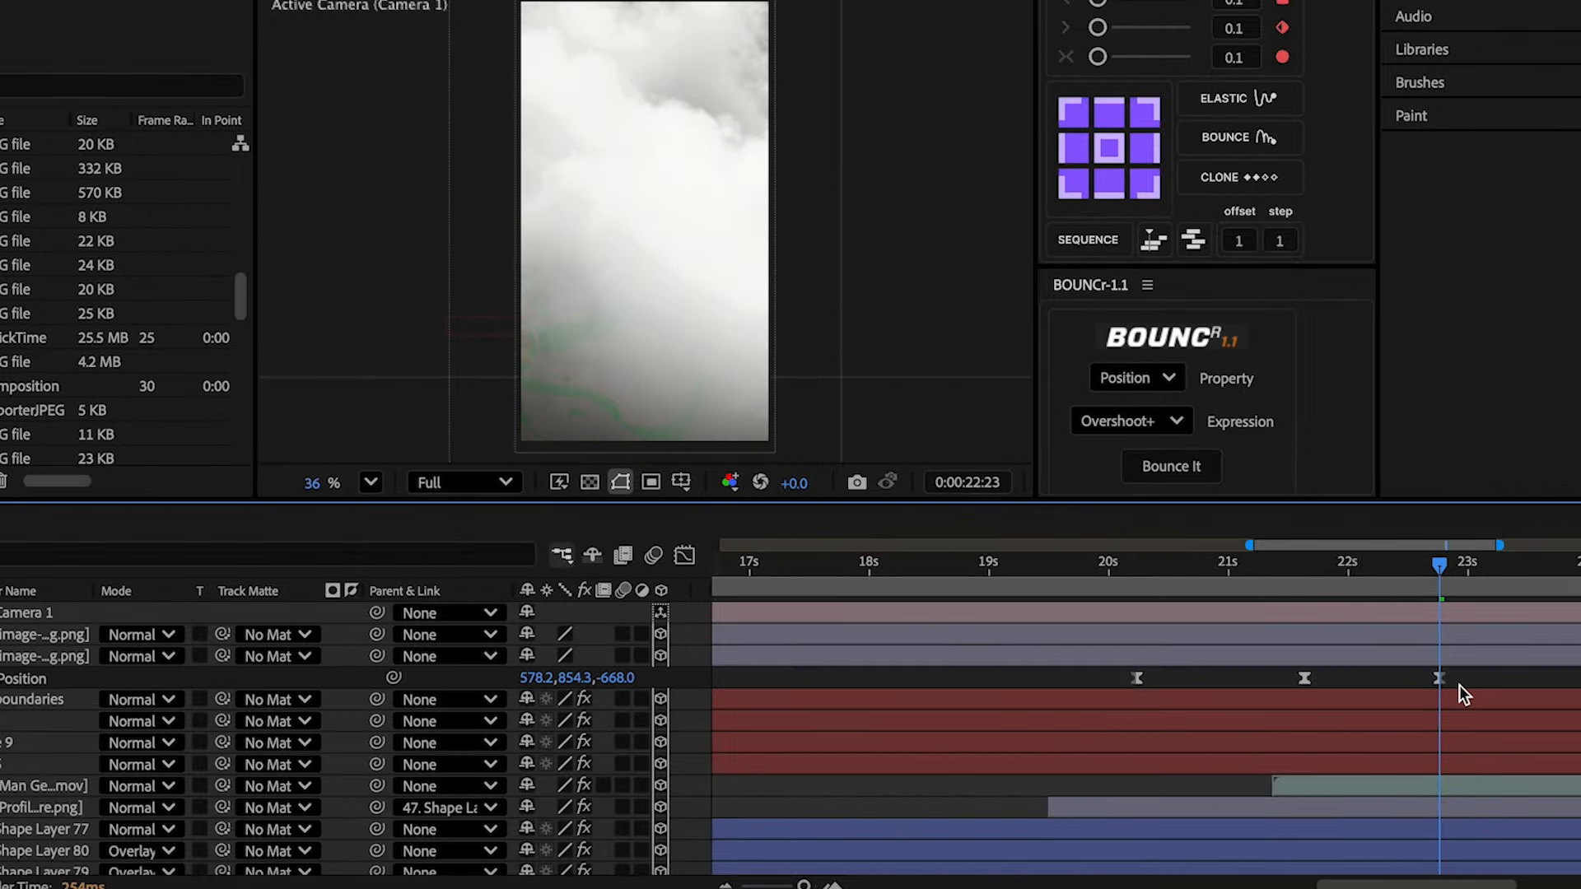
pyautogui.moveTo(1458, 685); pyautogui.dragTo(1154, 644)
pyautogui.click(686, 556)
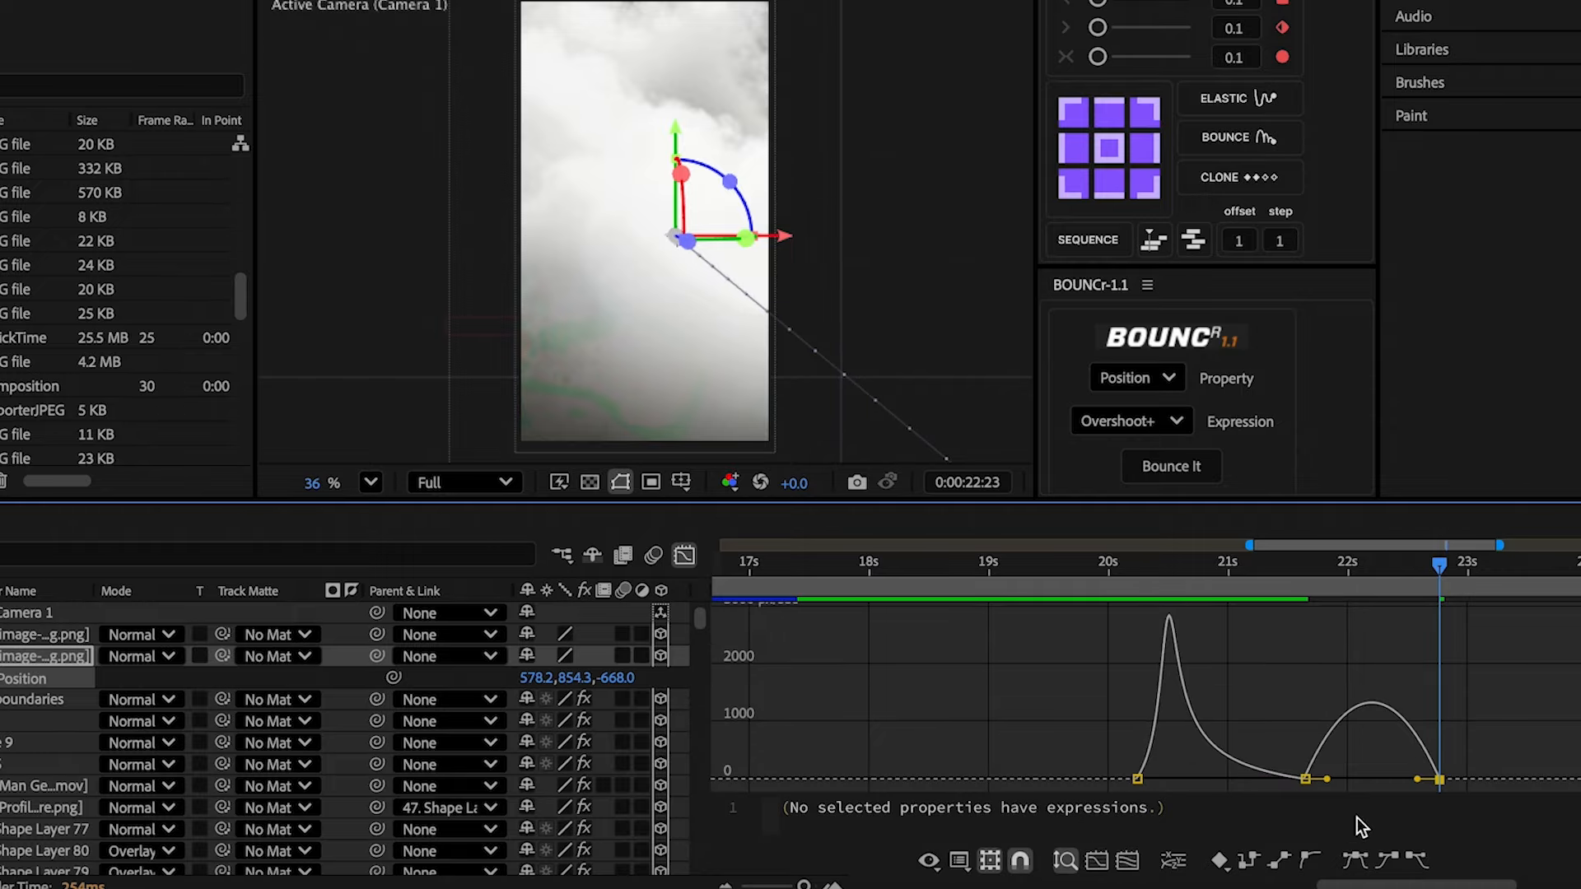
# - Add a null object above the camera and parent Camera 1 to it
pyautogui.rightClick(254, 611)
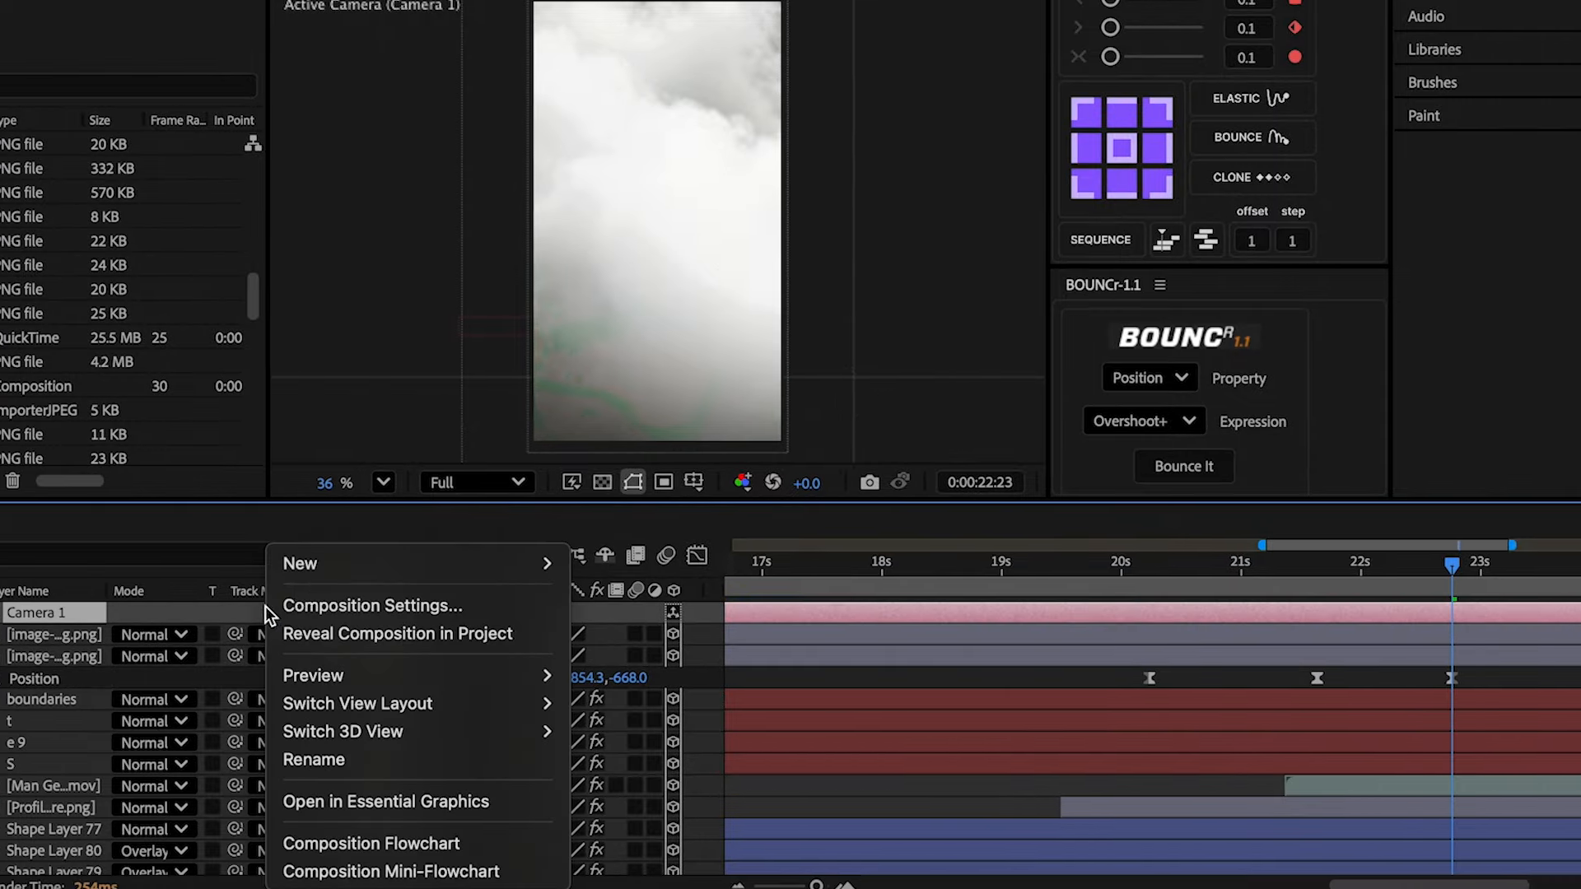
pyautogui.moveTo(297, 562)
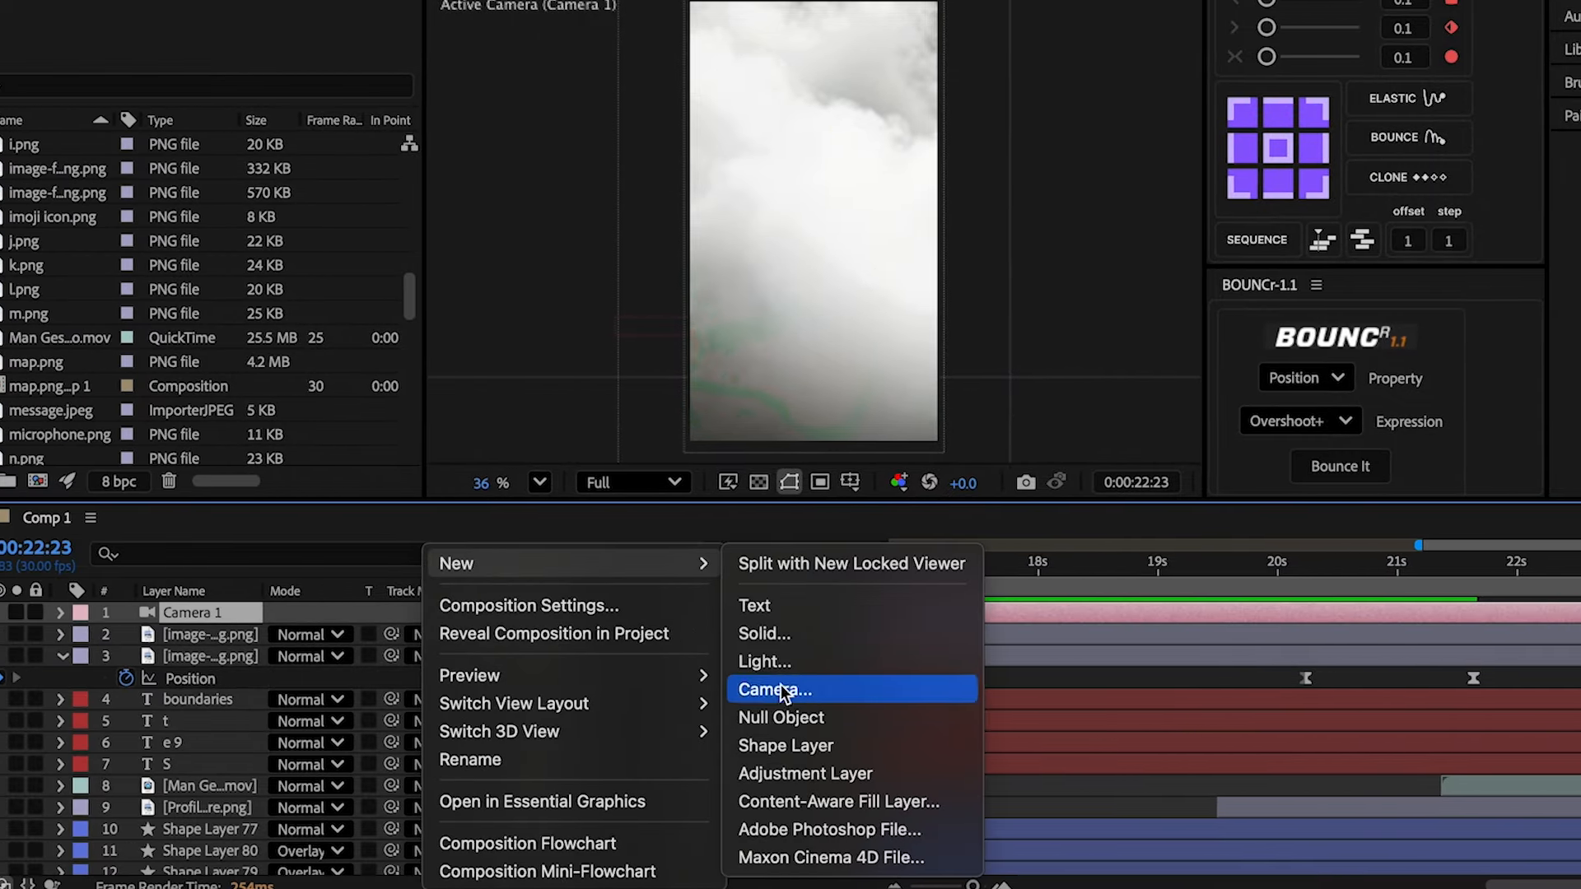
pyautogui.click(753, 714)
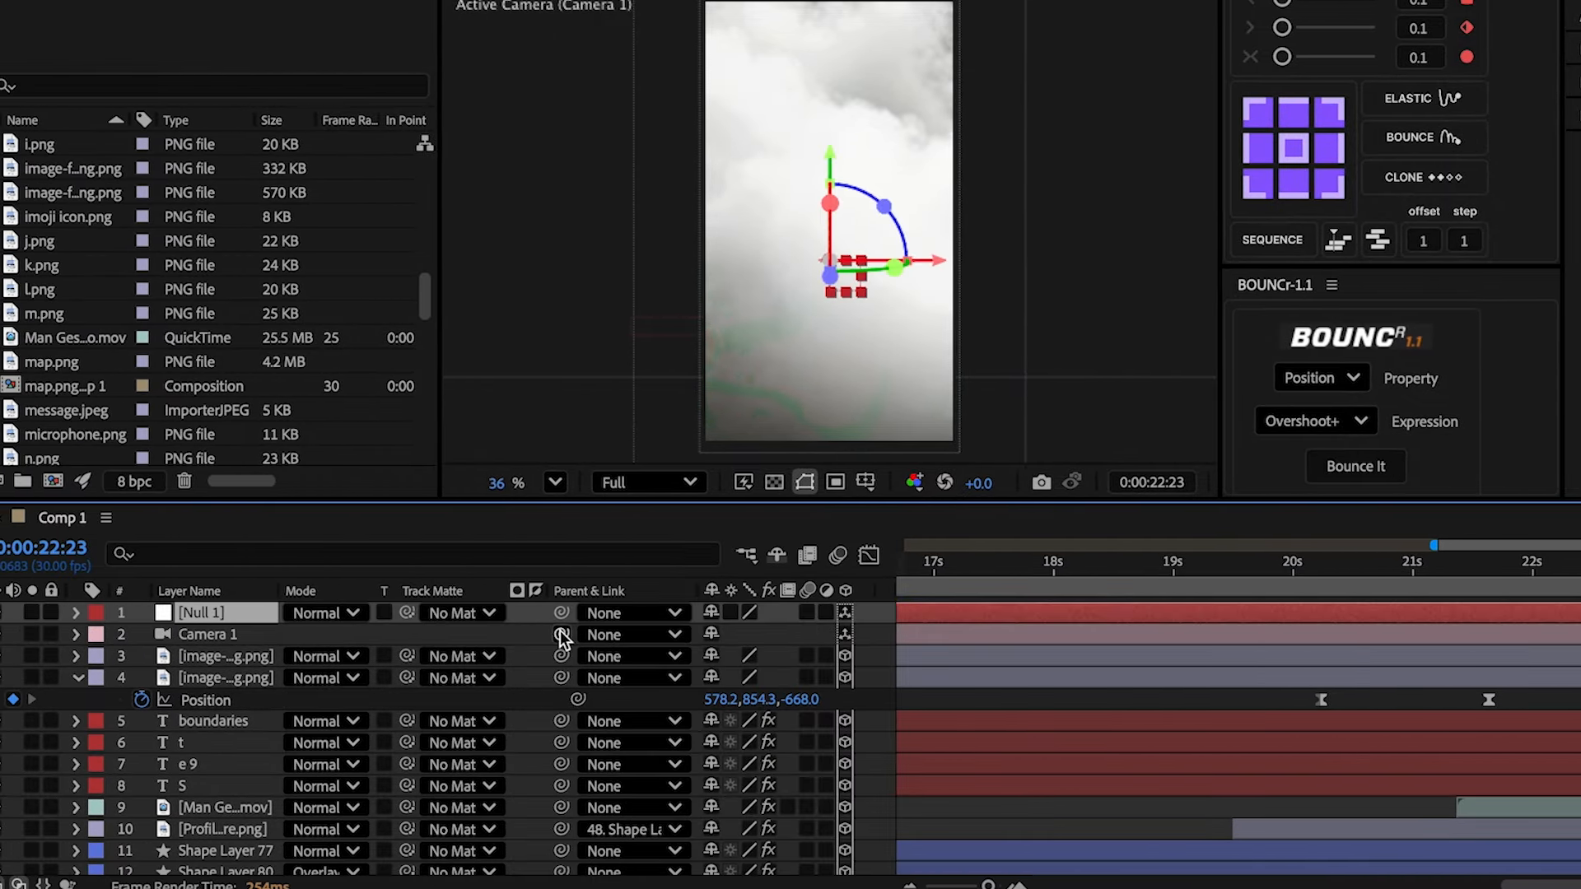
# - Keyframe the null's position at 0:00:21:19 and set its Y position to 1106 at 0:00:22:23
pyautogui.press('p')
pyautogui.moveTo(1508, 591); pyautogui.dragTo(1489, 587)
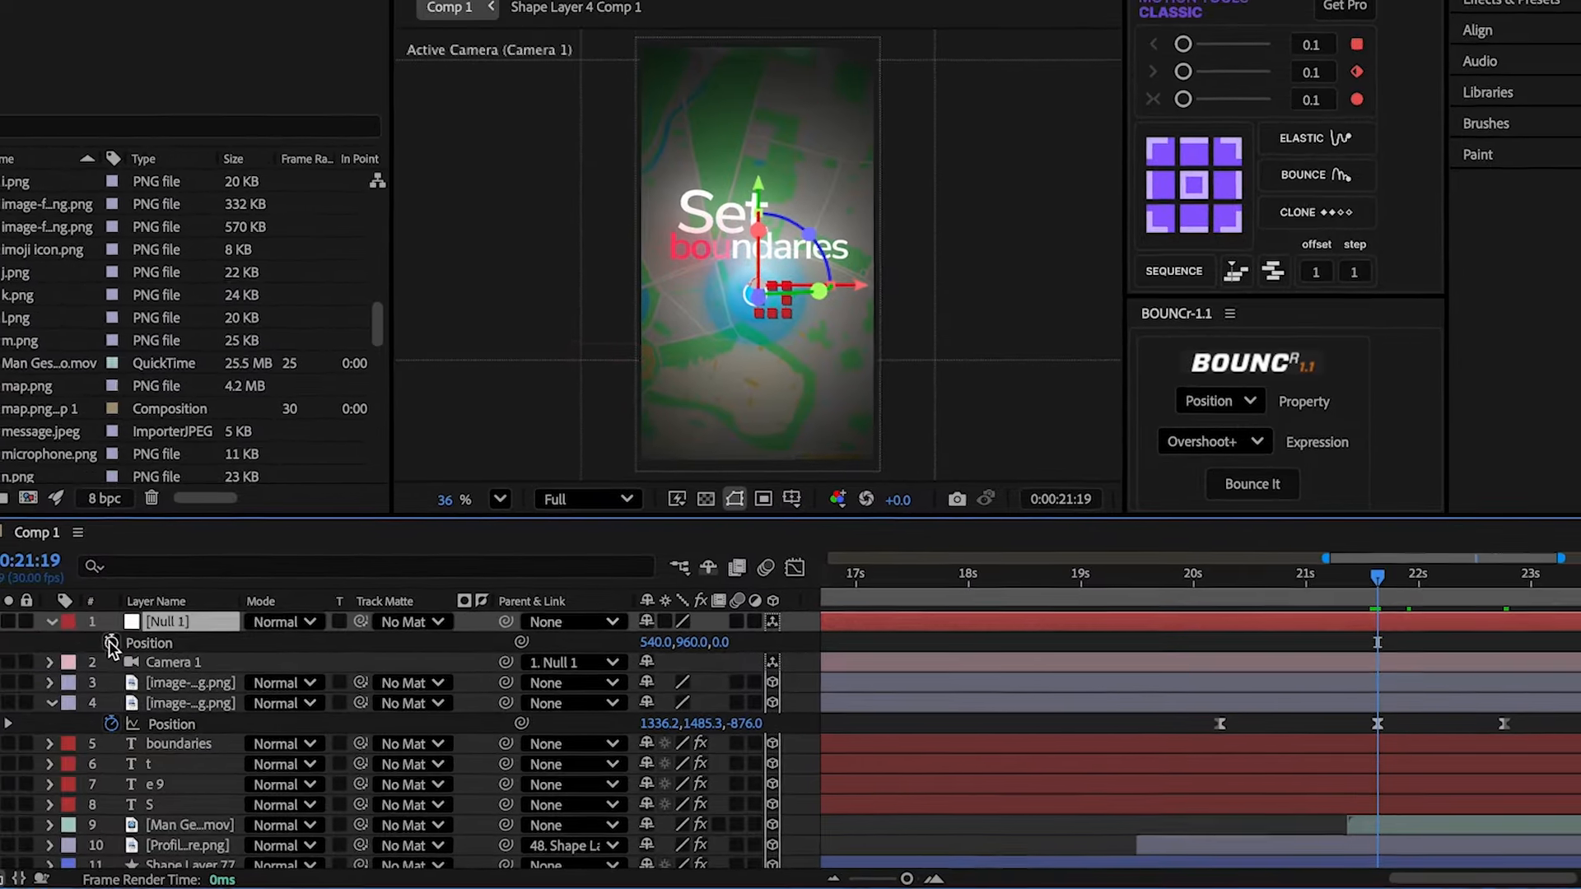
pyautogui.click(34, 635)
pyautogui.click(1449, 587)
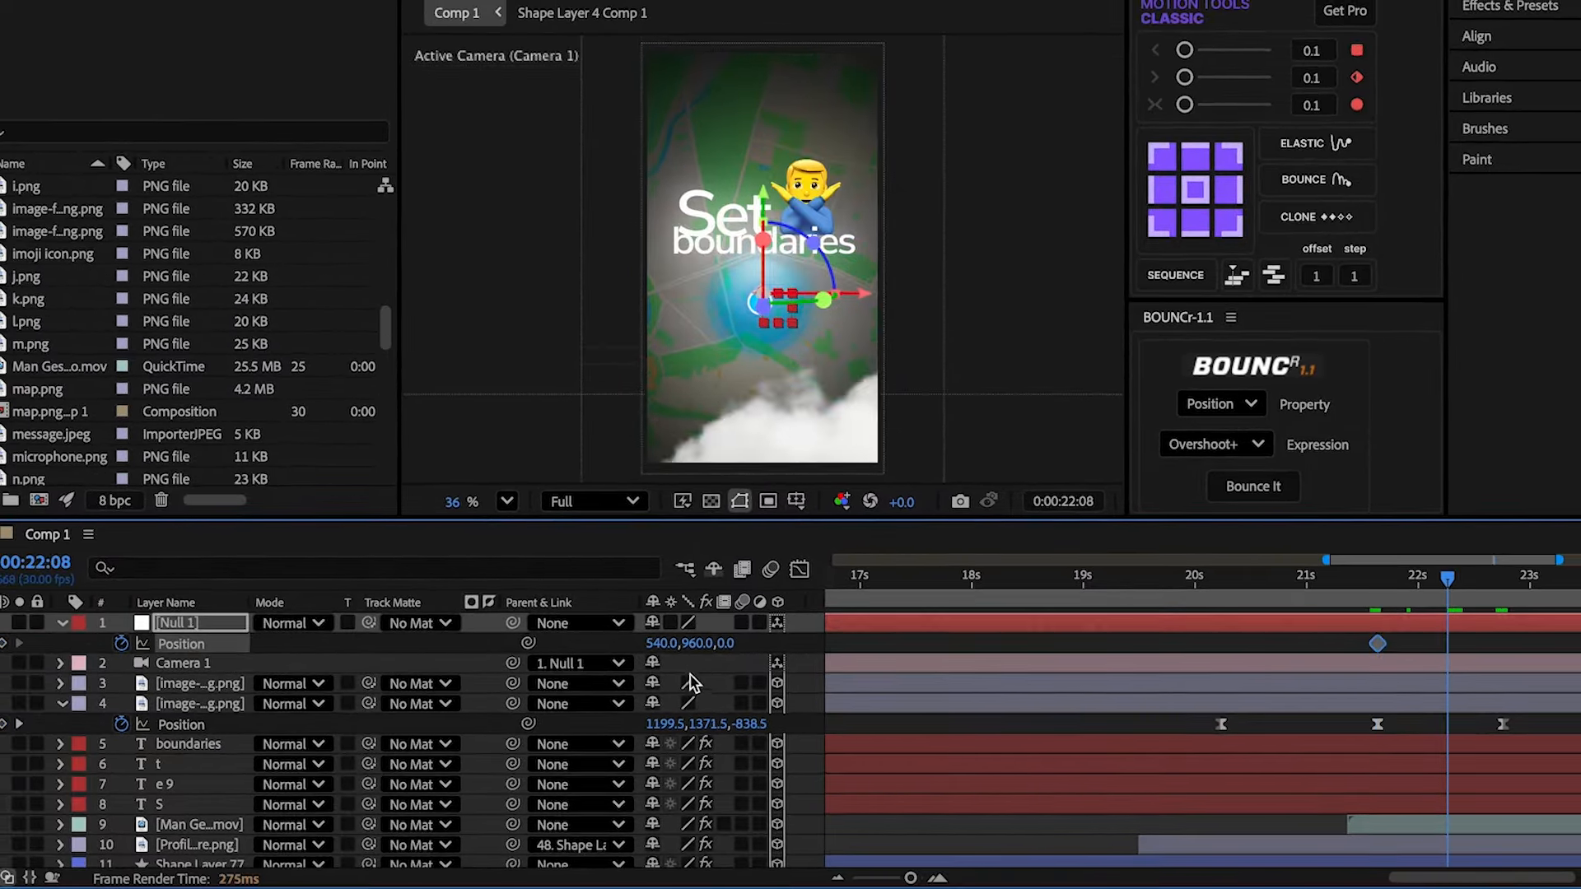
pyautogui.moveTo(696, 653); pyautogui.dragTo(938, 585)
pyautogui.moveTo(1447, 643); pyautogui.dragTo(1505, 642)
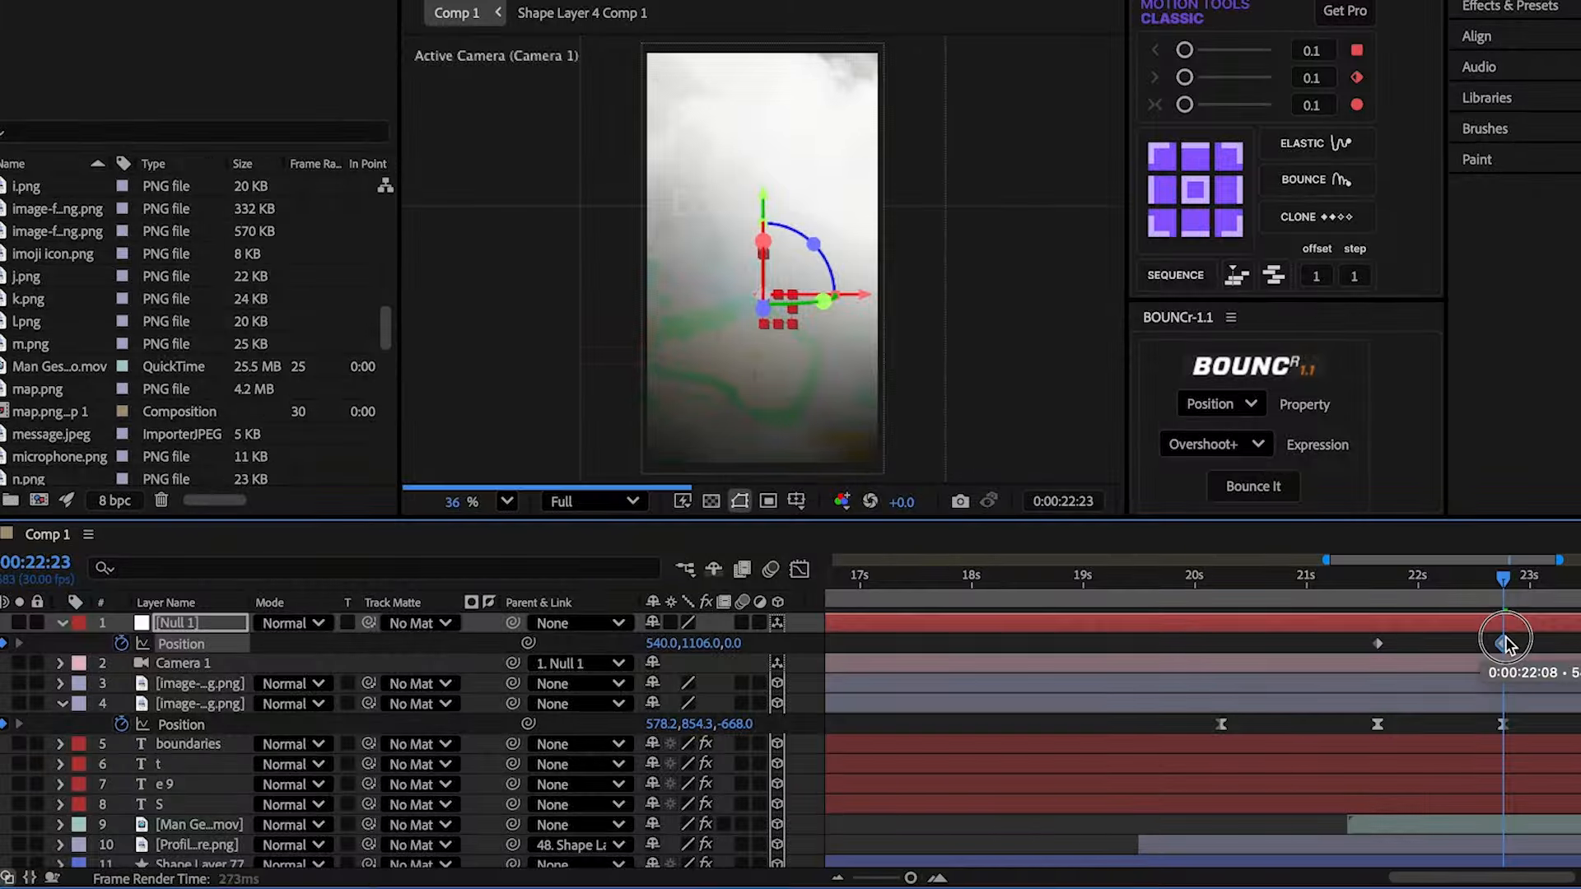
# - Ease the null's position keyframes and shape the speed curve to peak just before the end, with 100% influence
pyautogui.click(807, 574)
pyautogui.click(1398, 757)
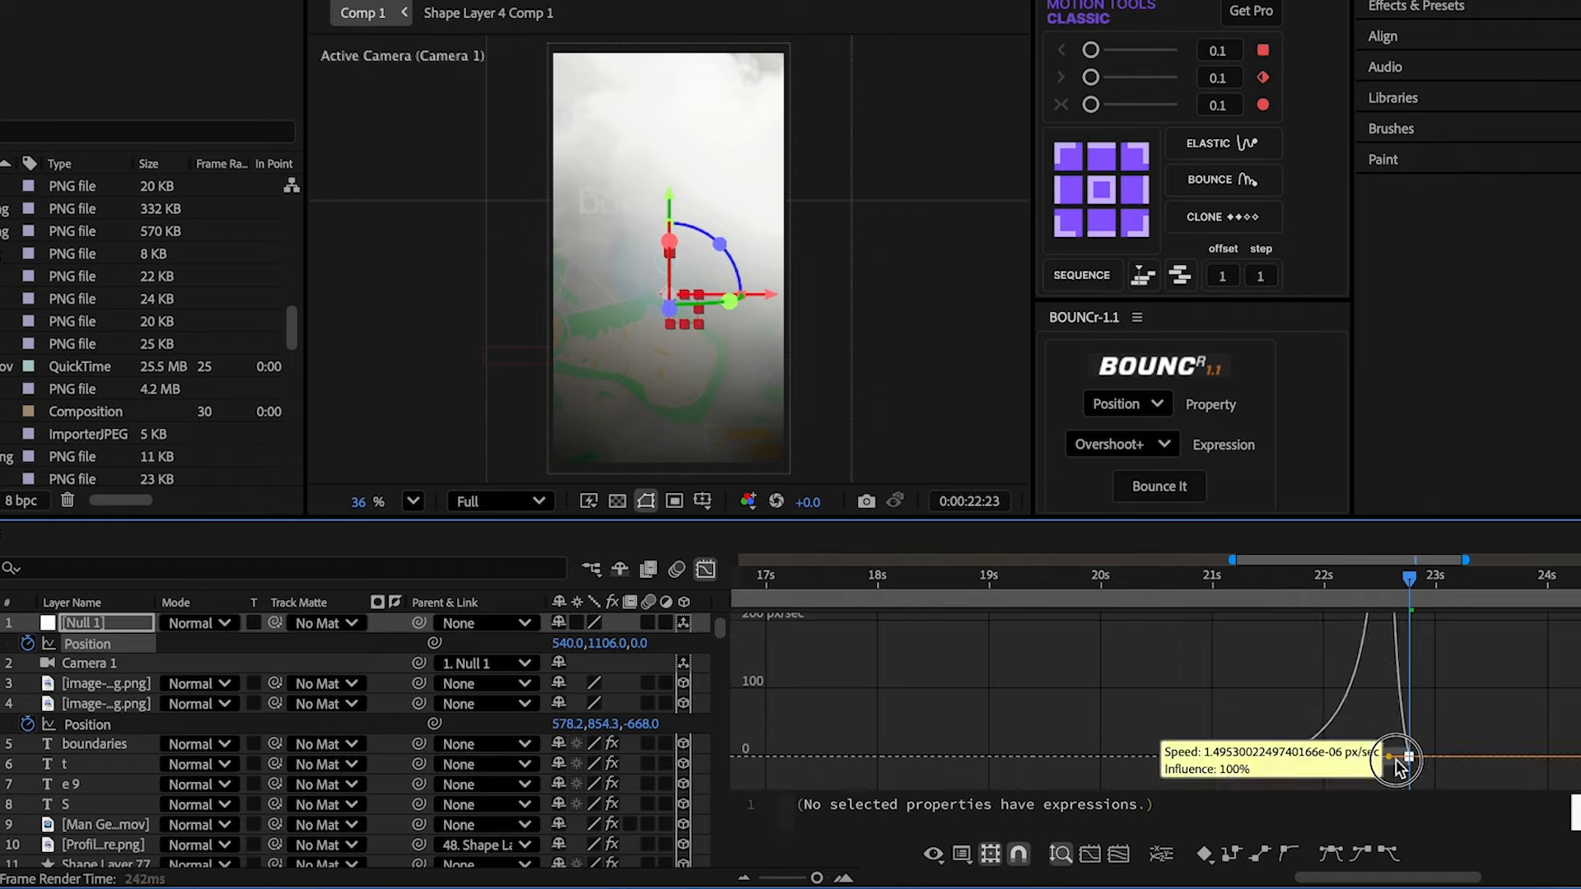
pyautogui.click(706, 569)
# - Keyframe the opacity of the scene layers from "boundaries" down to the last screen recording, fading from 0:00:22:14 to 0% at 0:00:22:17
pyautogui.moveTo(1354, 581); pyautogui.dragTo(1378, 588)
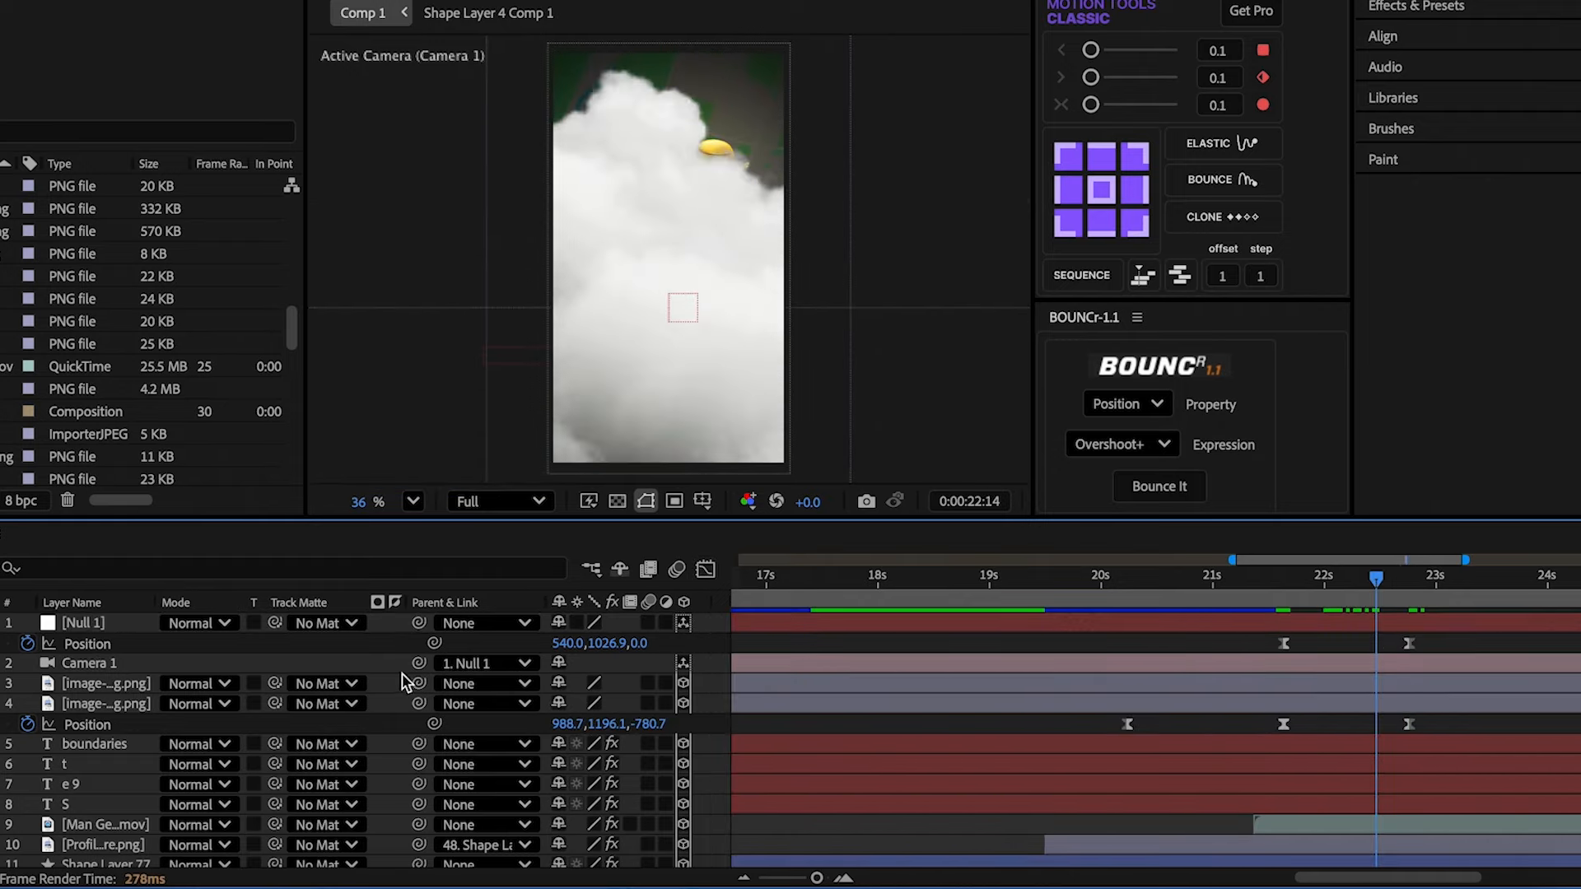
pyautogui.press('u')
pyautogui.click(1291, 701)
pyautogui.scroll(-8, 1291, 702)
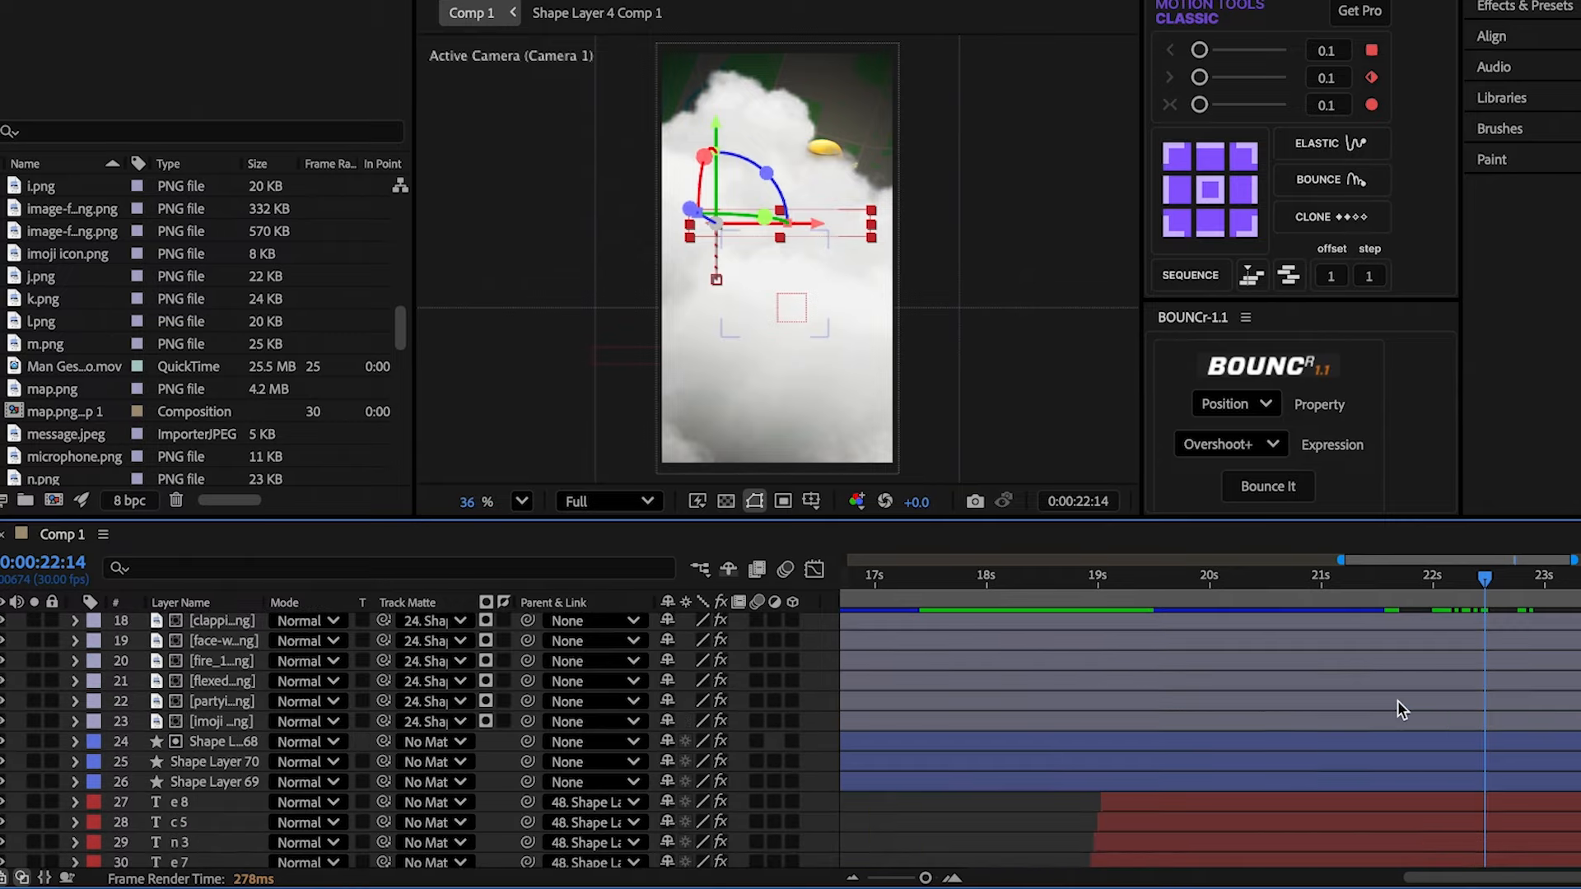
pyautogui.scroll(-10, 1397, 701)
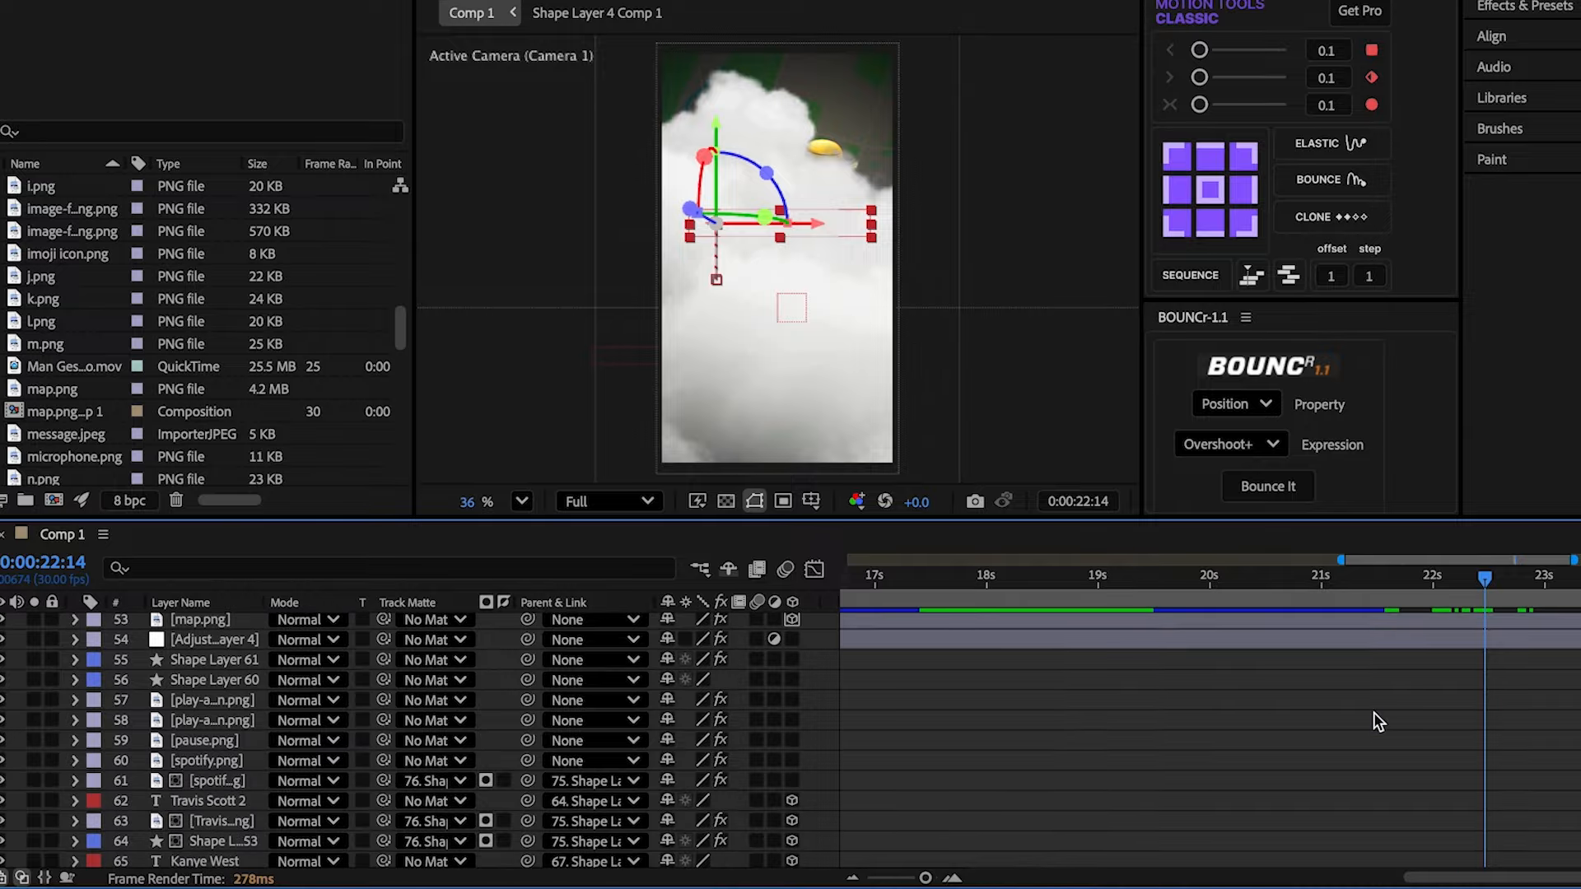
pyautogui.scroll(2, 1373, 713)
pyautogui.keyDown('shift'); pyautogui.click(1197, 688); pyautogui.keyUp('shift')
pyautogui.press('t')
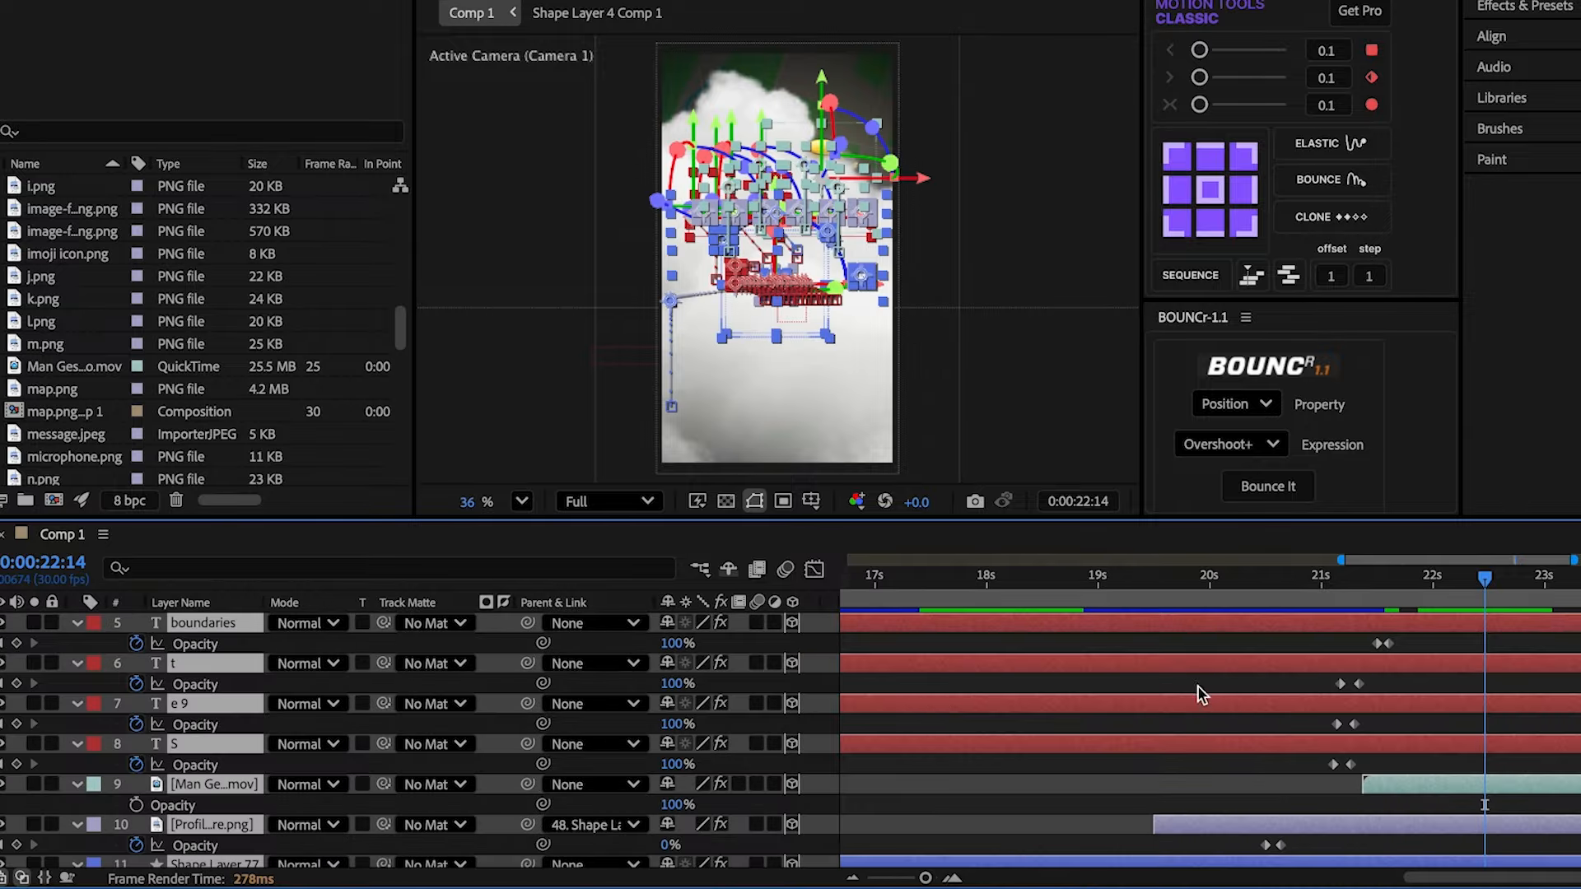
pyautogui.click(17, 683)
pyautogui.click(136, 806)
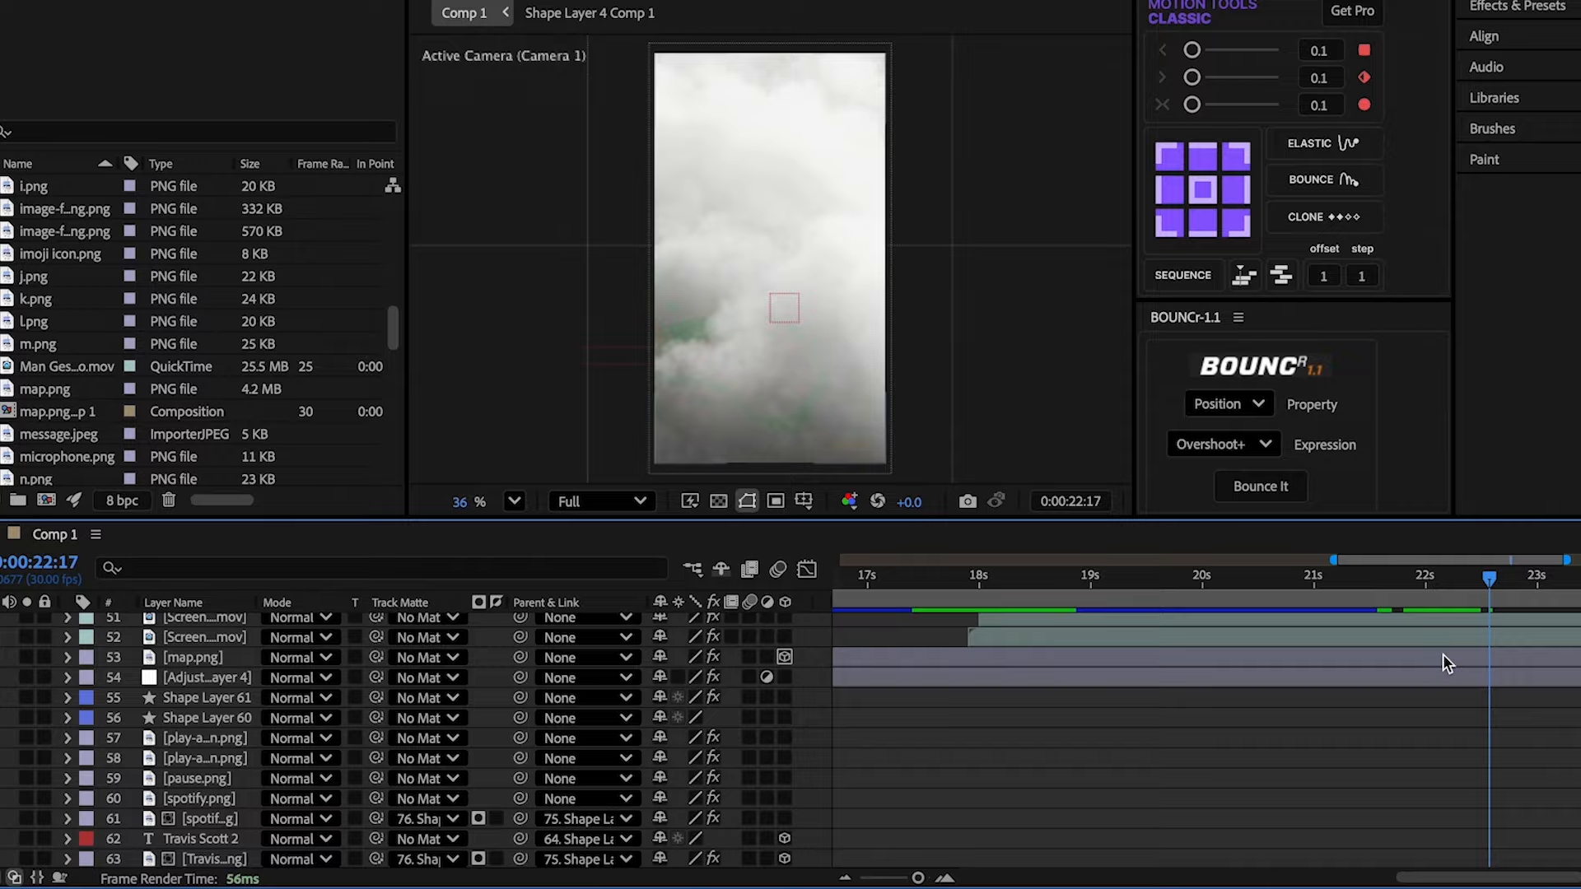
# - With the playhead at 0:00:22:14, add a 1080 × 1920 px black solid directly above the map.png layer
pyautogui.click(1359, 636)
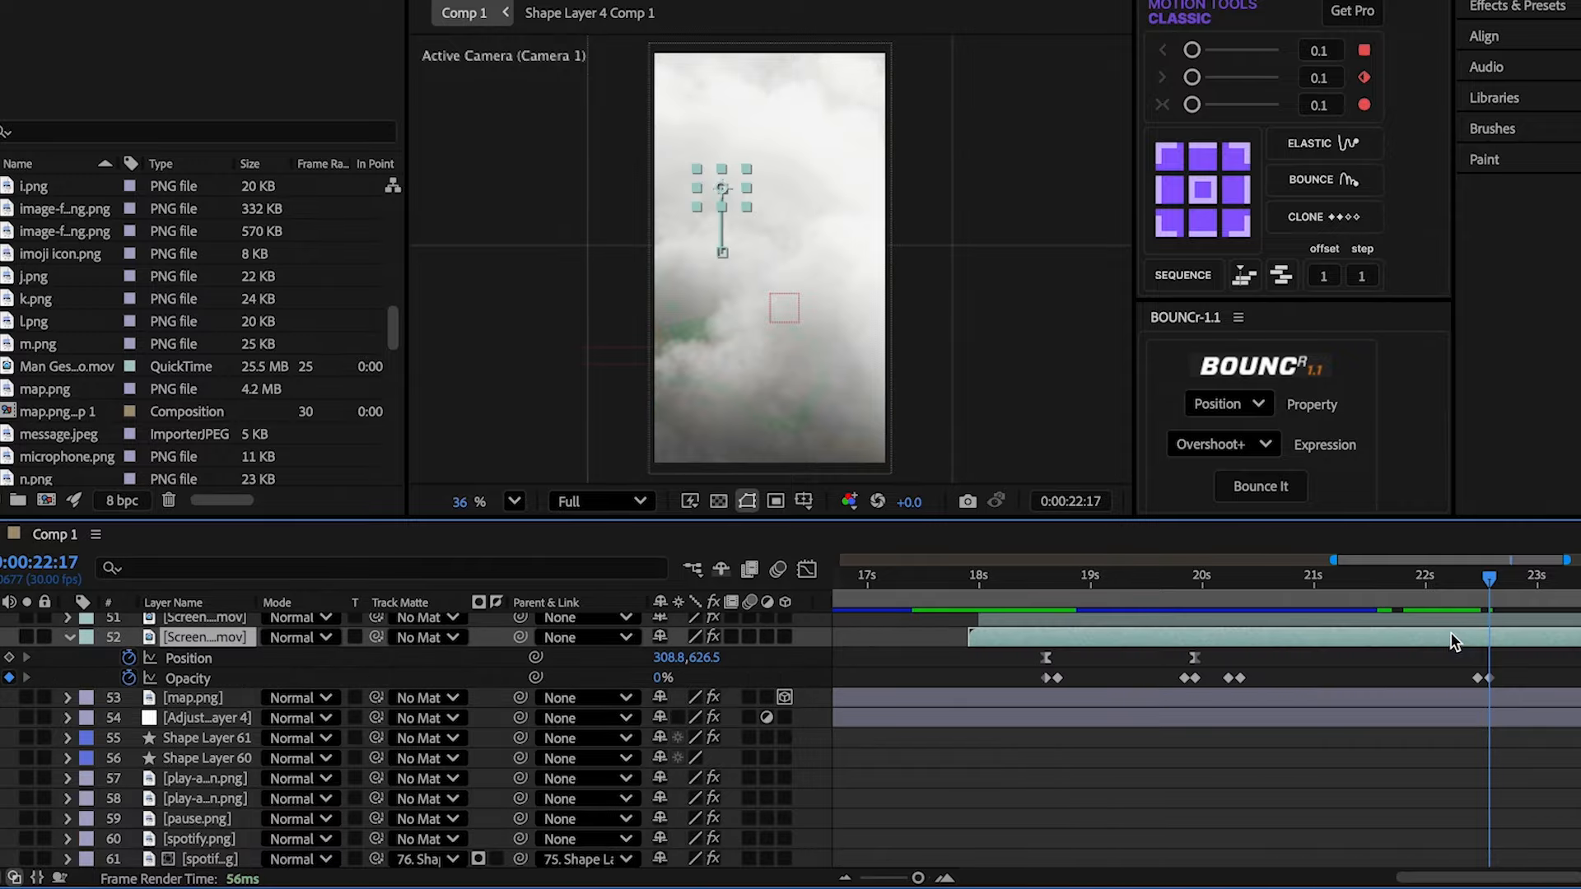
pyautogui.rightClick(235, 763)
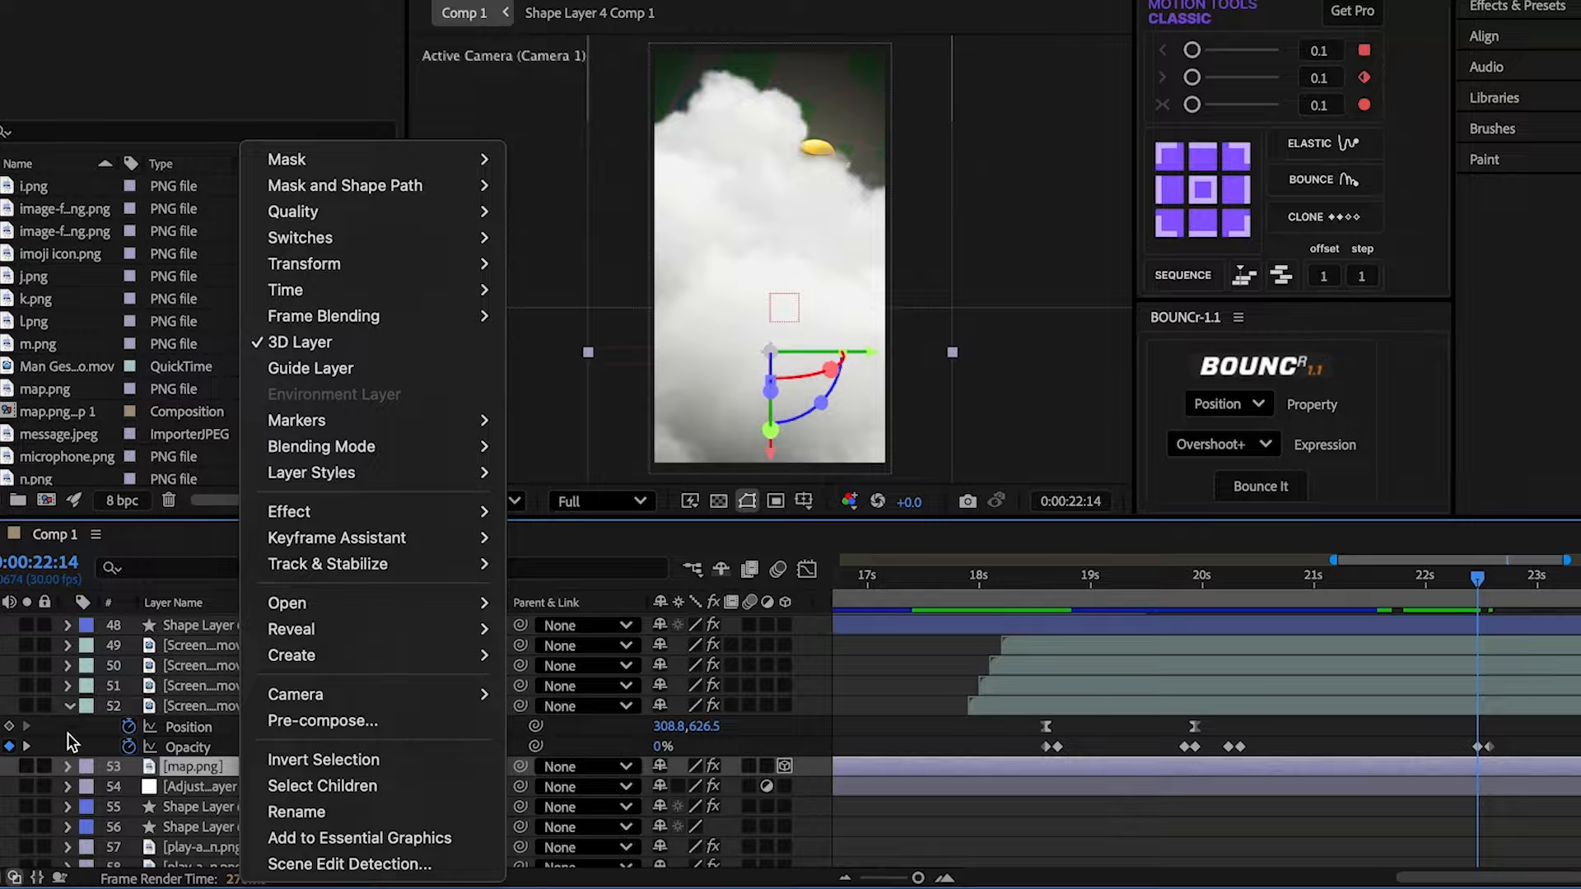
pyautogui.click(15, 766)
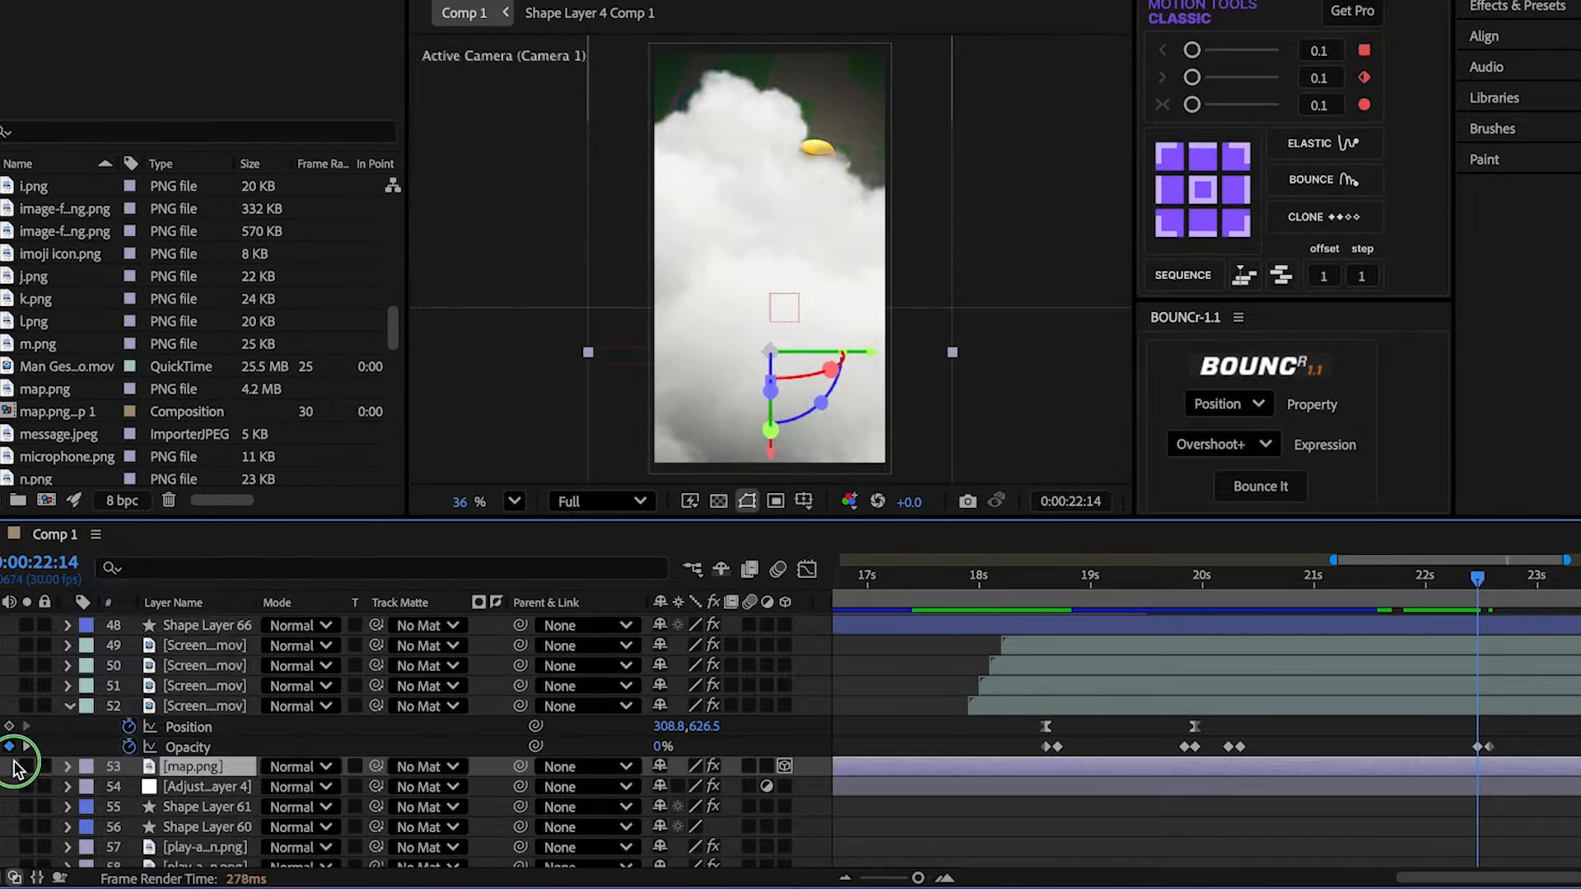
pyautogui.rightClick(14, 767)
pyautogui.moveTo(82, 589)
pyautogui.click(307, 642)
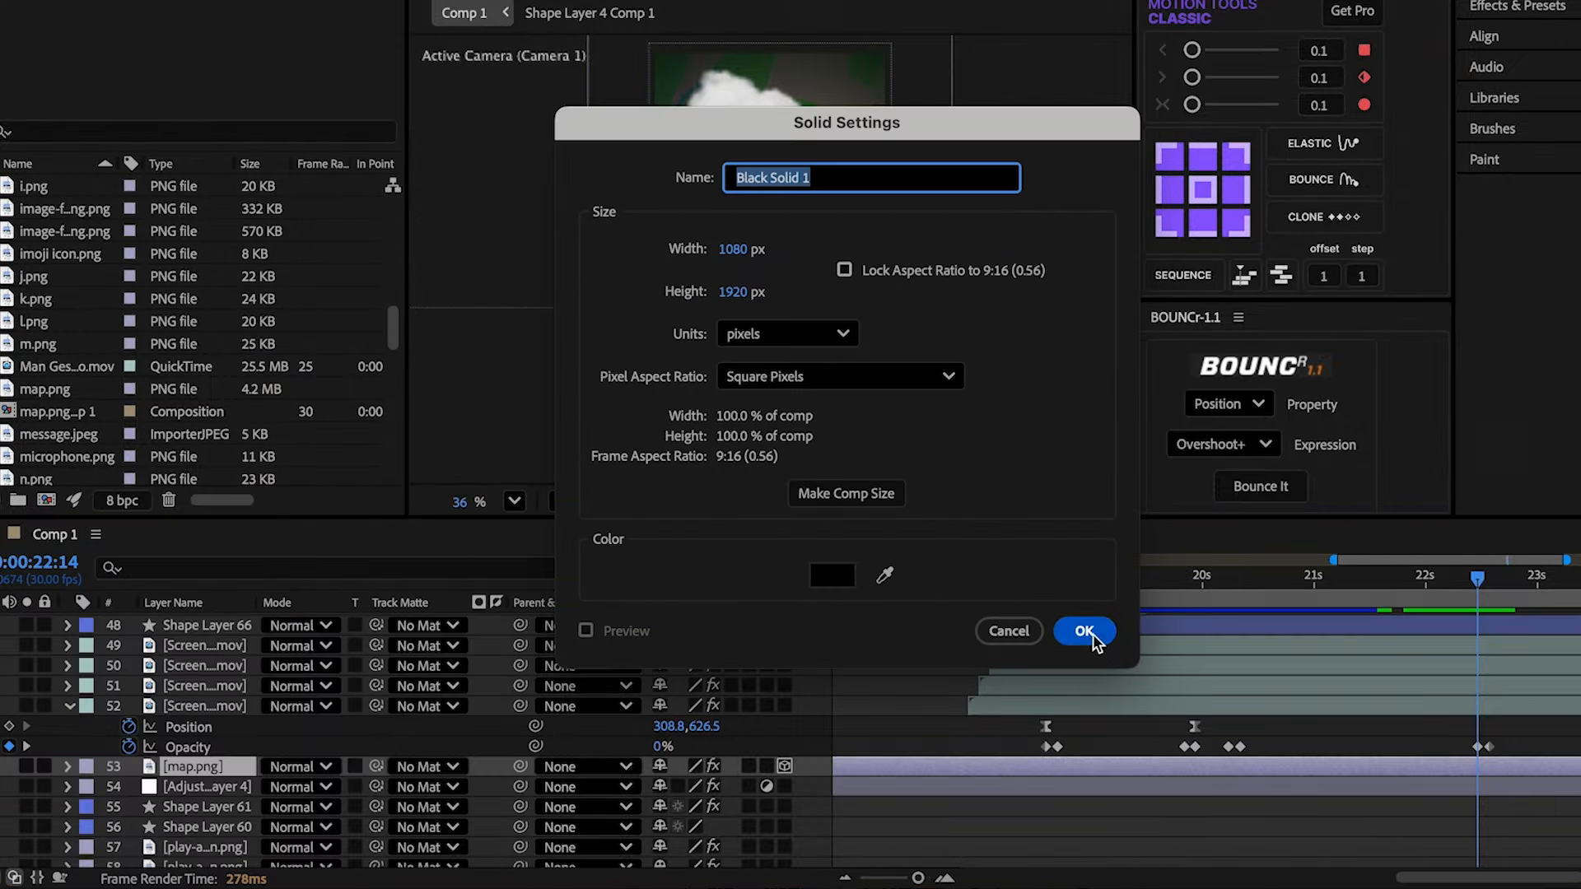
pyautogui.click(1093, 634)
# - Apply the 4-Color Gradient effect to the black solid
pyautogui.click(1517, 6)
pyautogui.click(1520, 36)
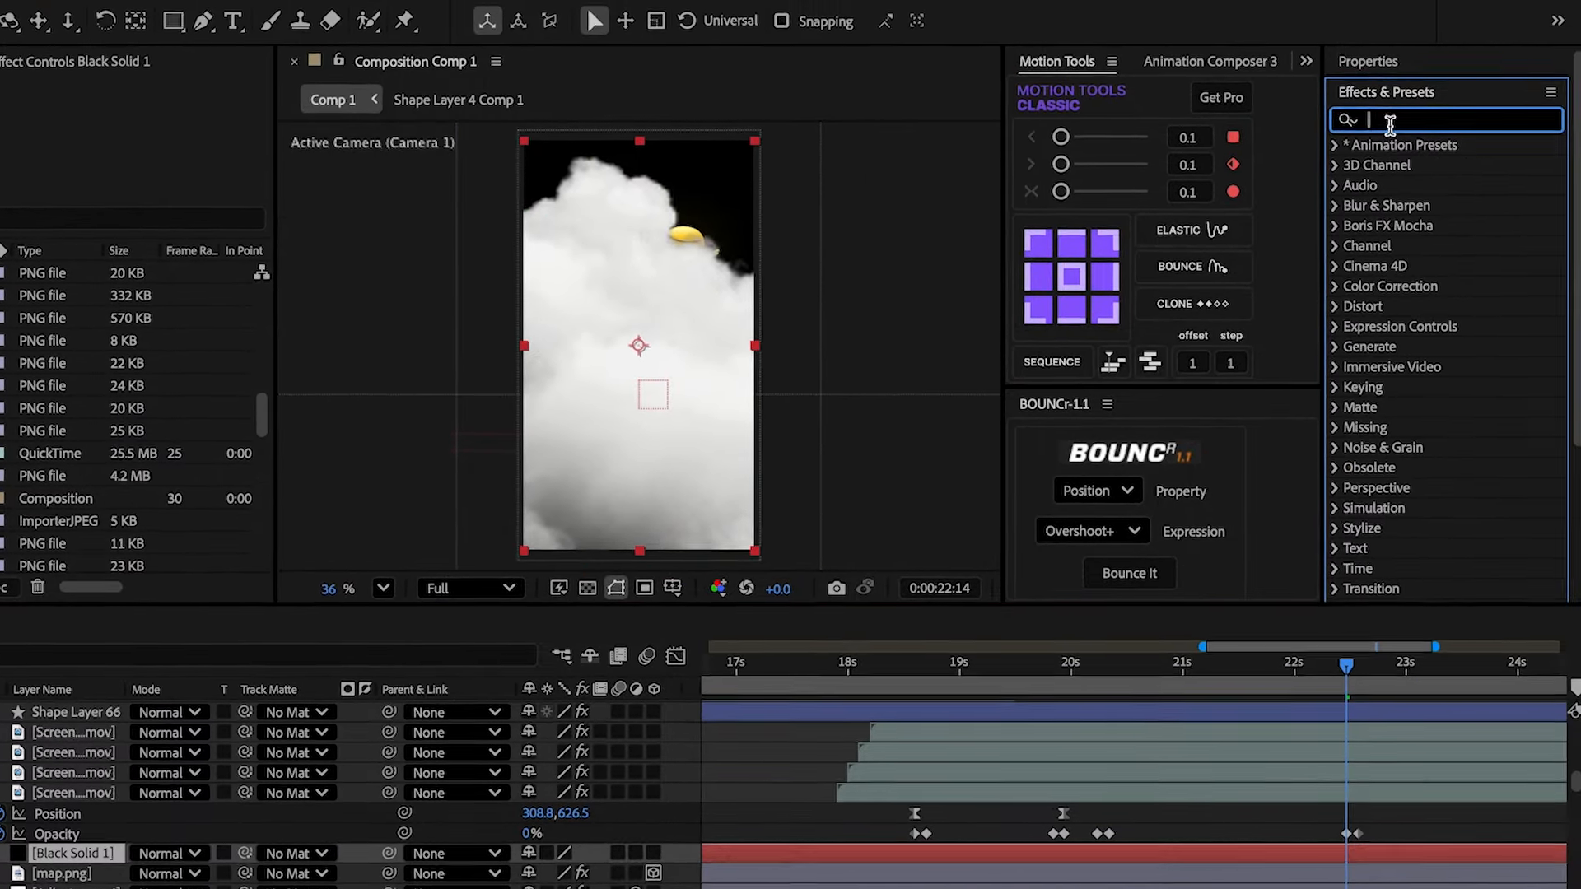
pyautogui.write('4')
pyautogui.doubleClick(1430, 280)
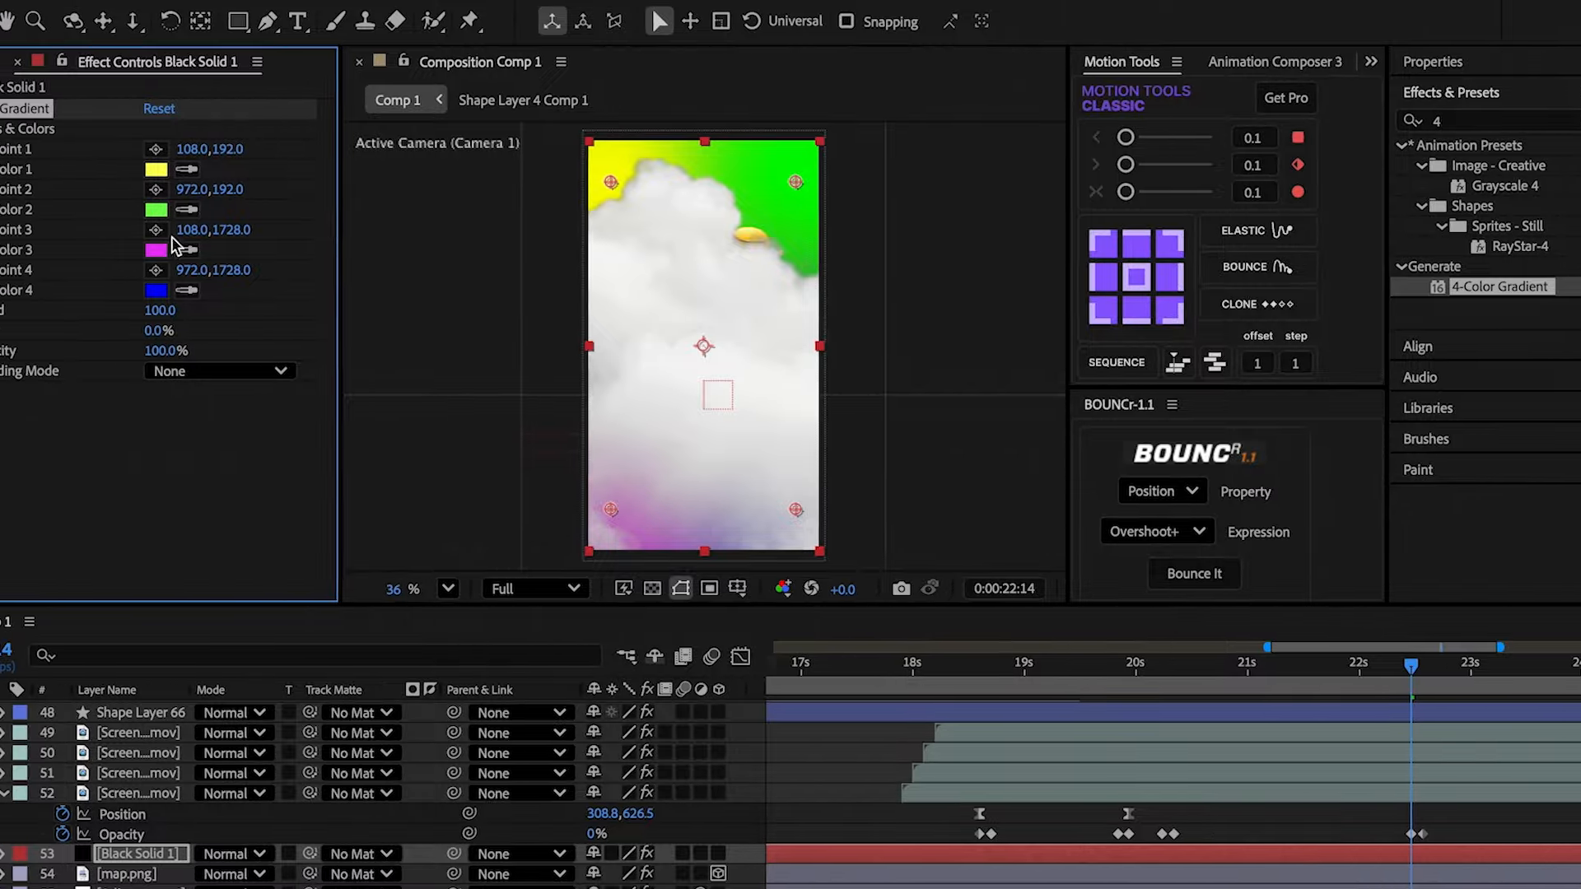
# - Set the gradient's Color 2 and Color 3 to light pink, and Color 1 and Color 4 to white (FFFFFF)
pyautogui.click(91, 250)
pyautogui.click(531, 342)
pyautogui.click(1109, 346)
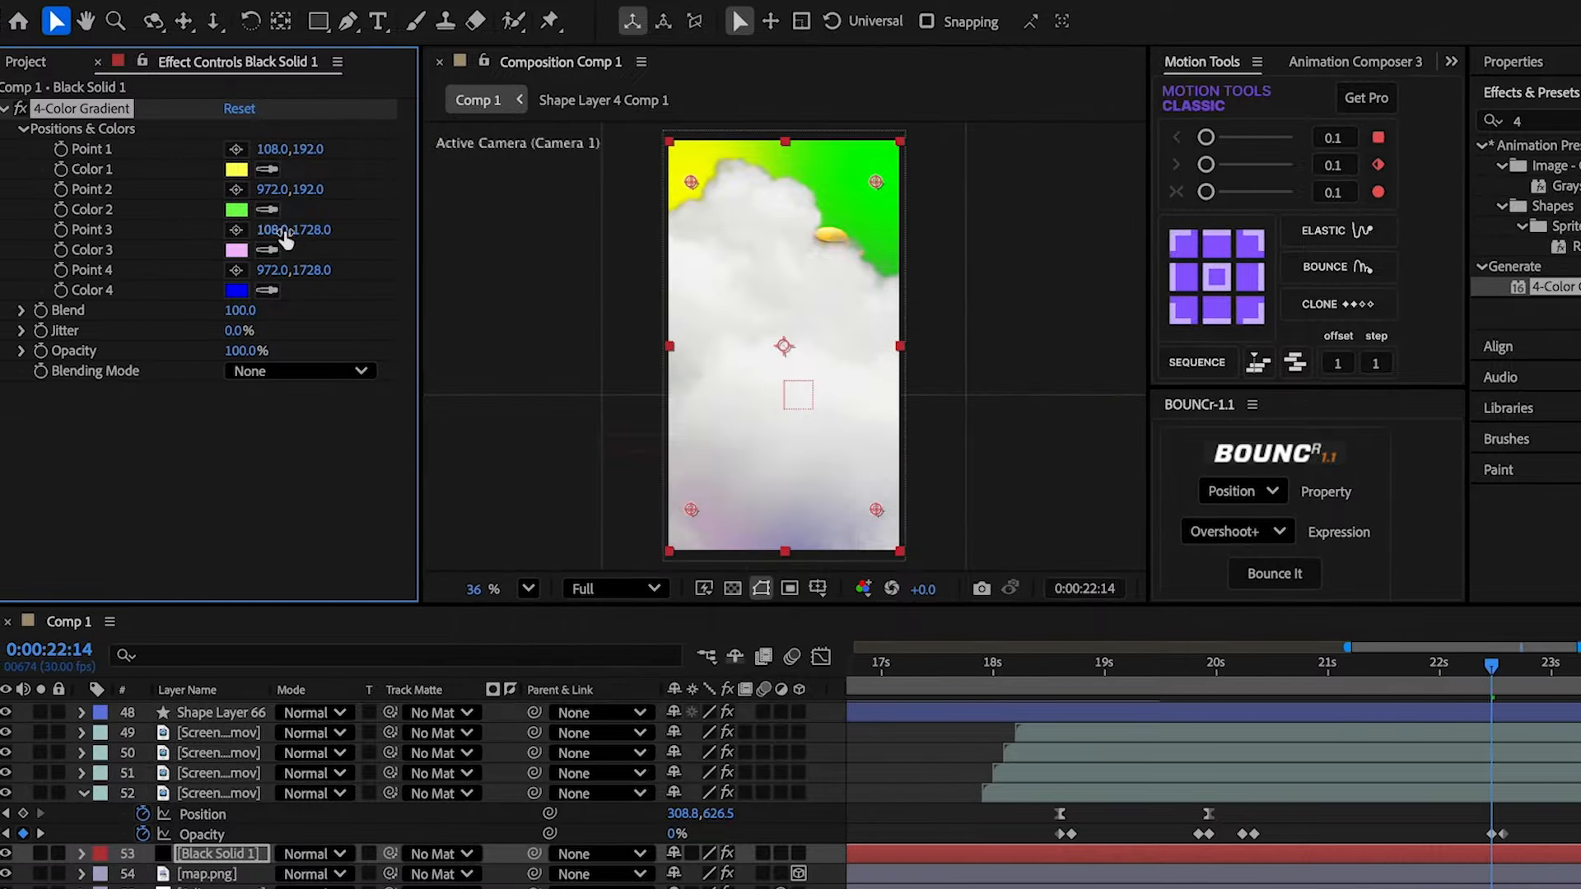
pyautogui.click(237, 169)
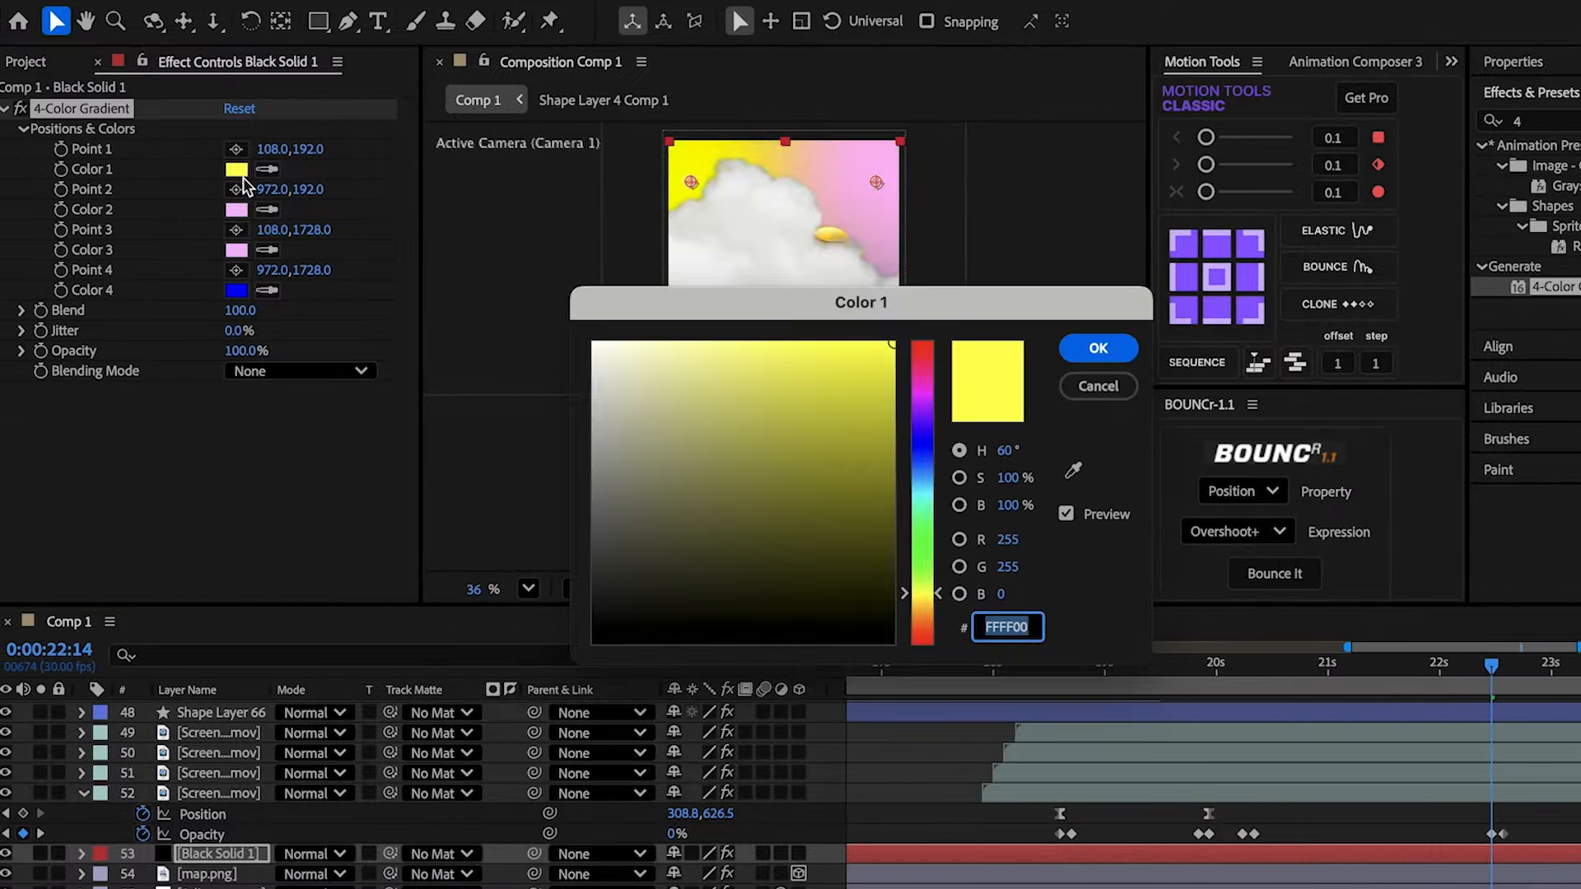
pyautogui.write('FFFFFF')
pyautogui.click(1104, 346)
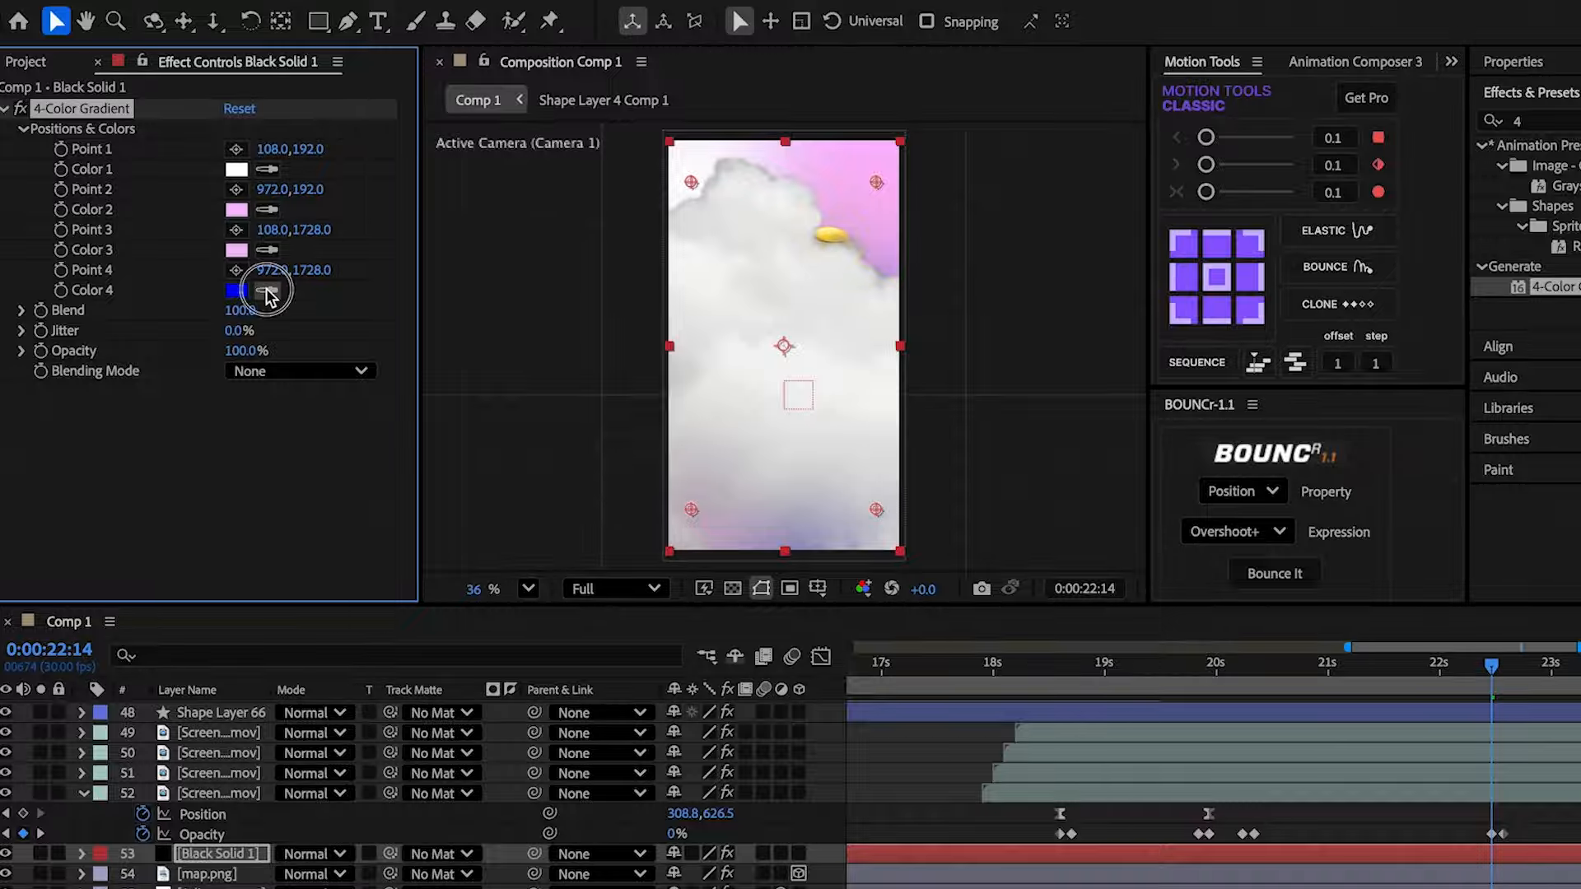
pyautogui.click(242, 171)
# - Keyframe the gradient solid's opacity at 0% at 0:00:22:14 and raise it to fully opaque at 0:00:22:17
pyautogui.click(1485, 855)
pyautogui.press('t')
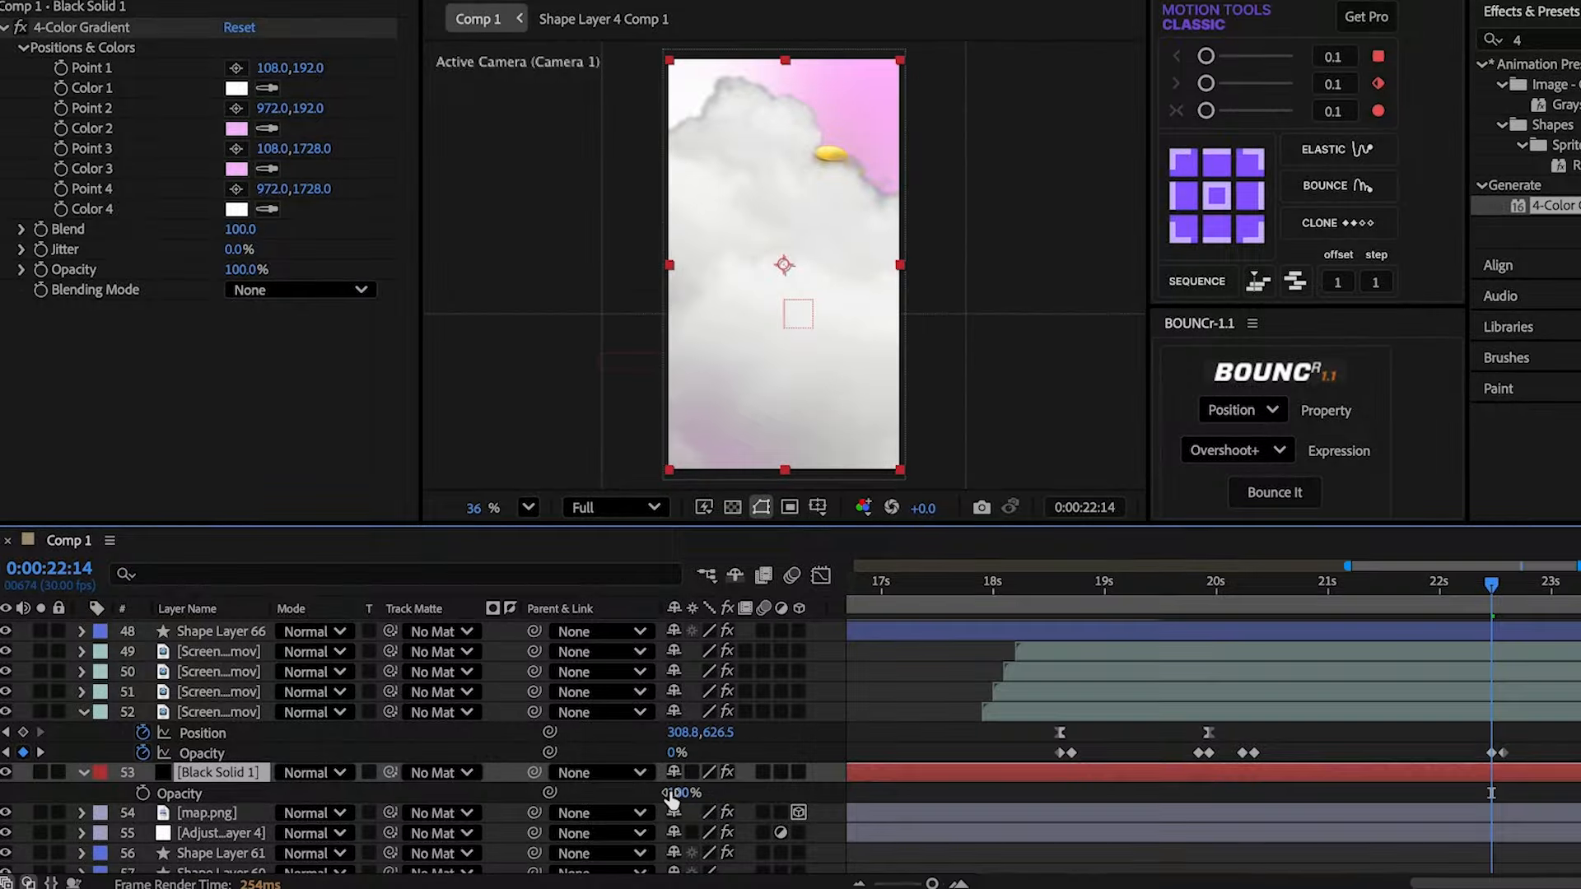
pyautogui.moveTo(677, 794); pyautogui.dragTo(346, 793)
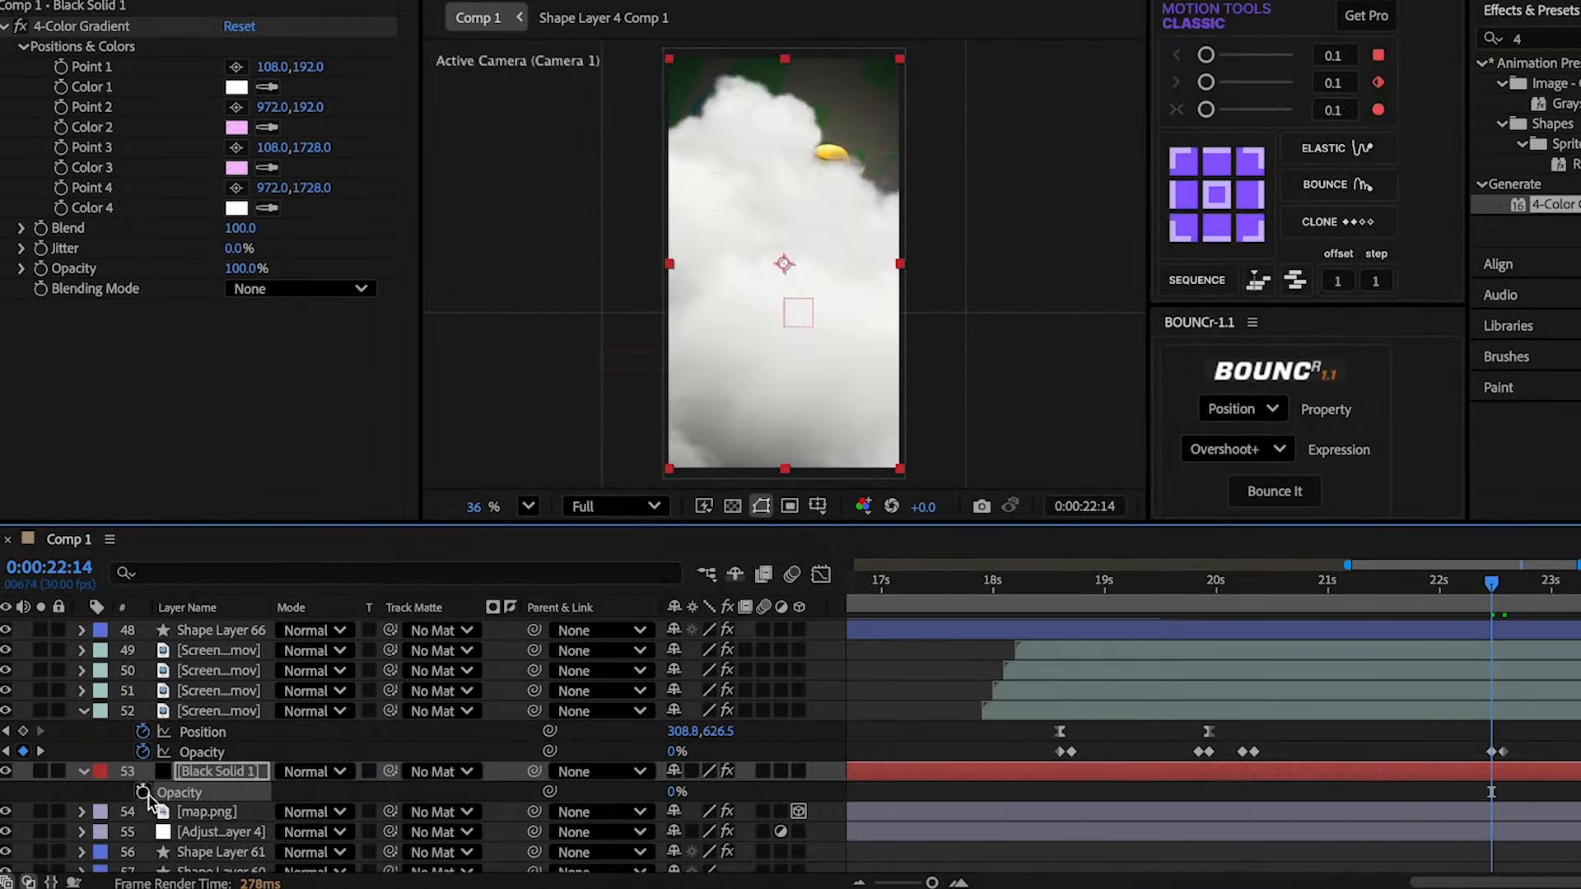
pyautogui.click(40, 751)
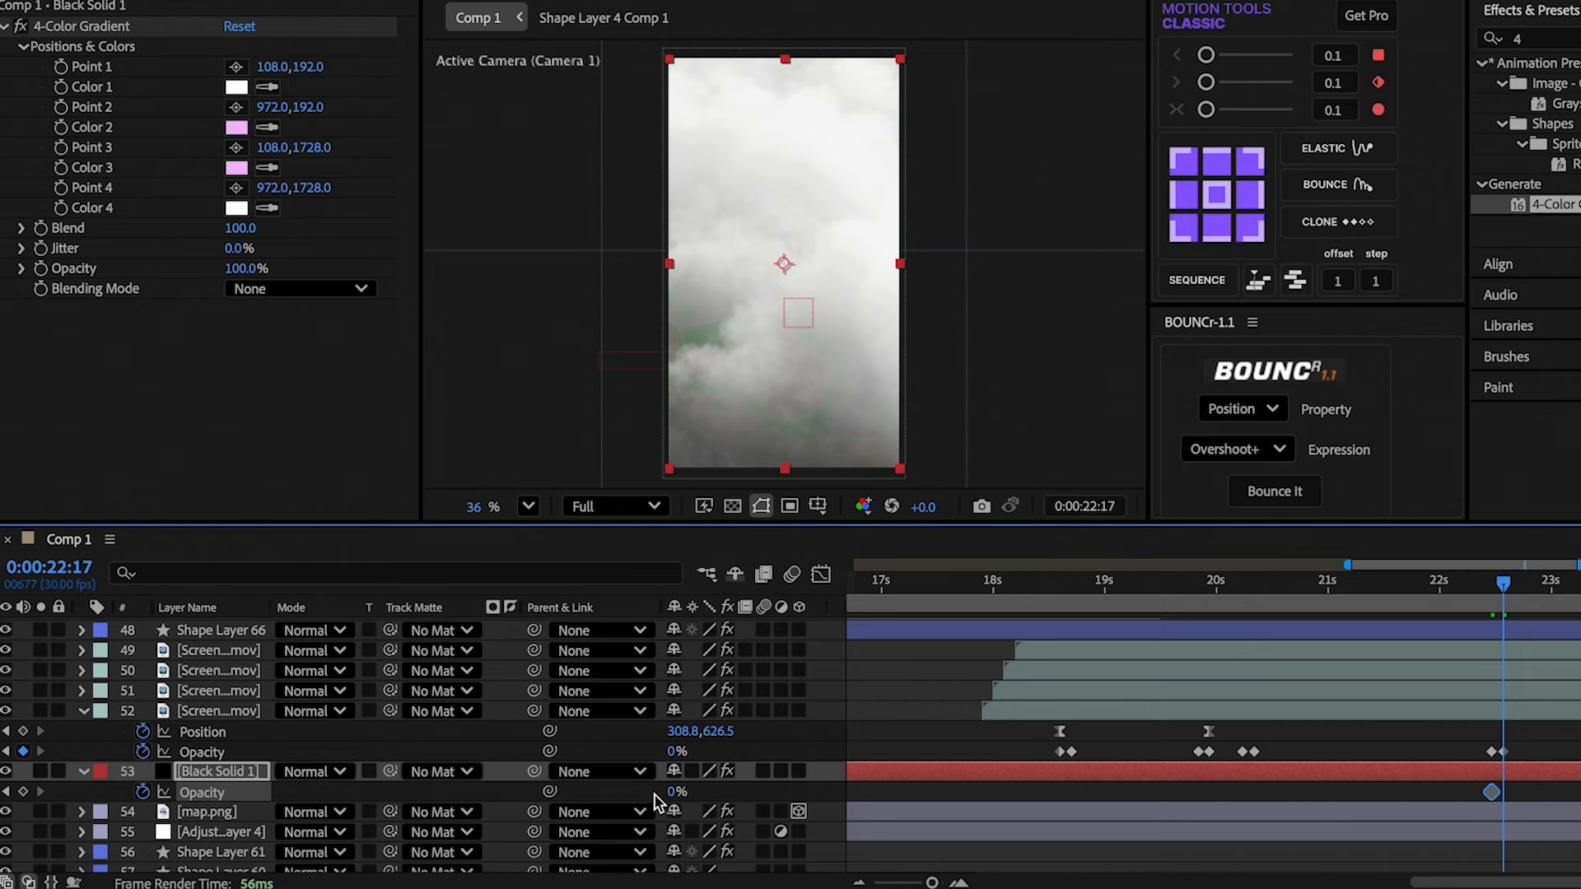
pyautogui.moveTo(773, 794); pyautogui.dragTo(1156, 776)
# - Keyframe the lower cloud image's opacity at 100% at 0:00:22:17 and fade it out completely at 0:00:22:21
pyautogui.scroll(16, 1503, 649)
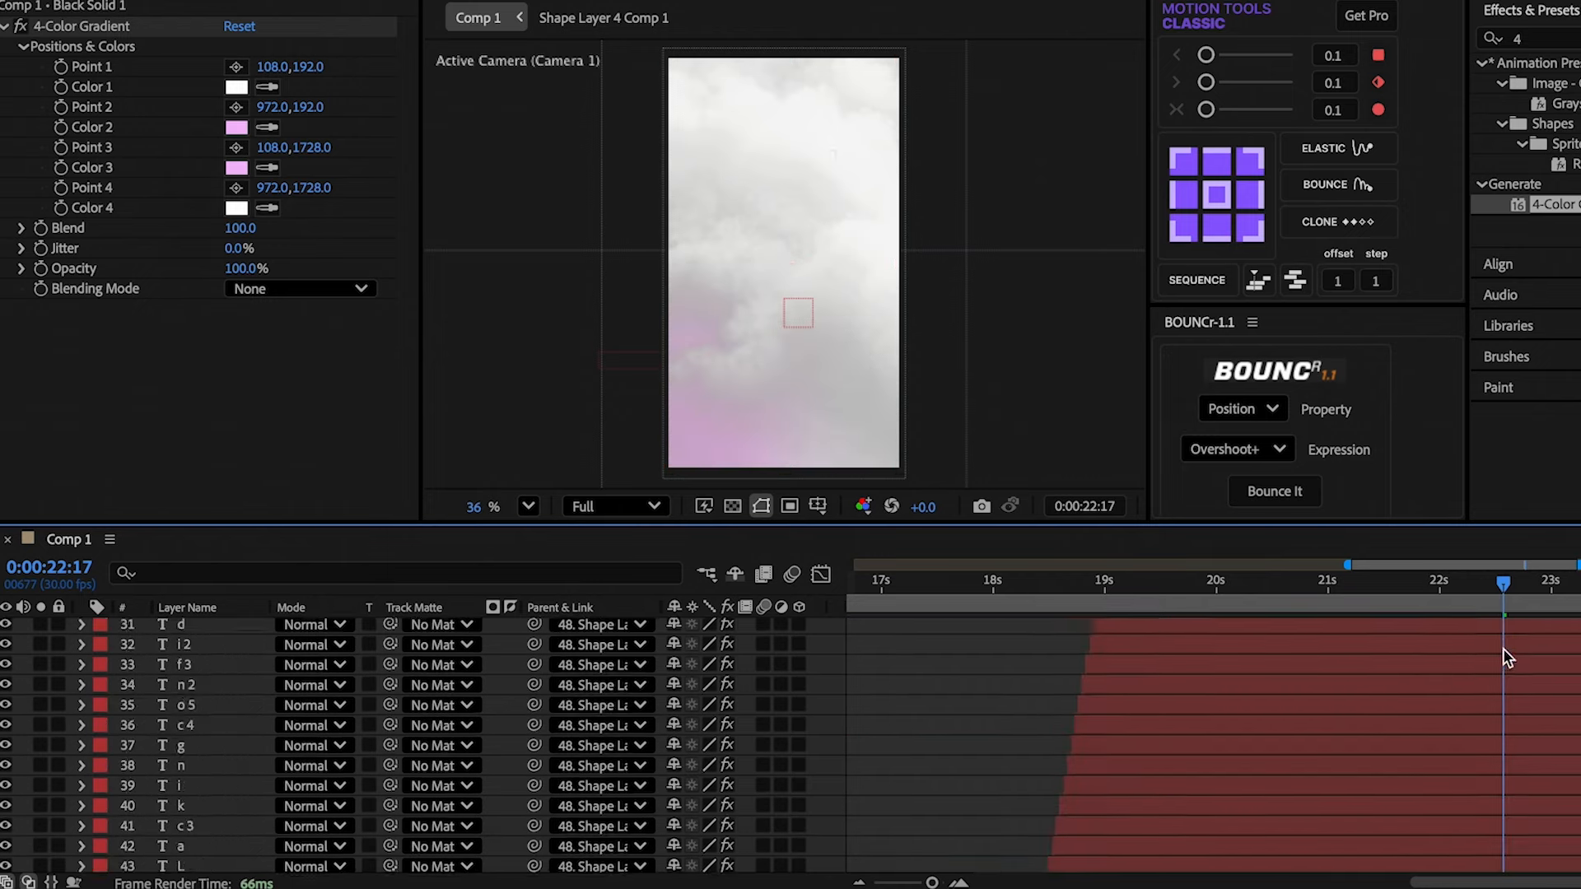
pyautogui.click(1427, 683)
pyautogui.press('t')
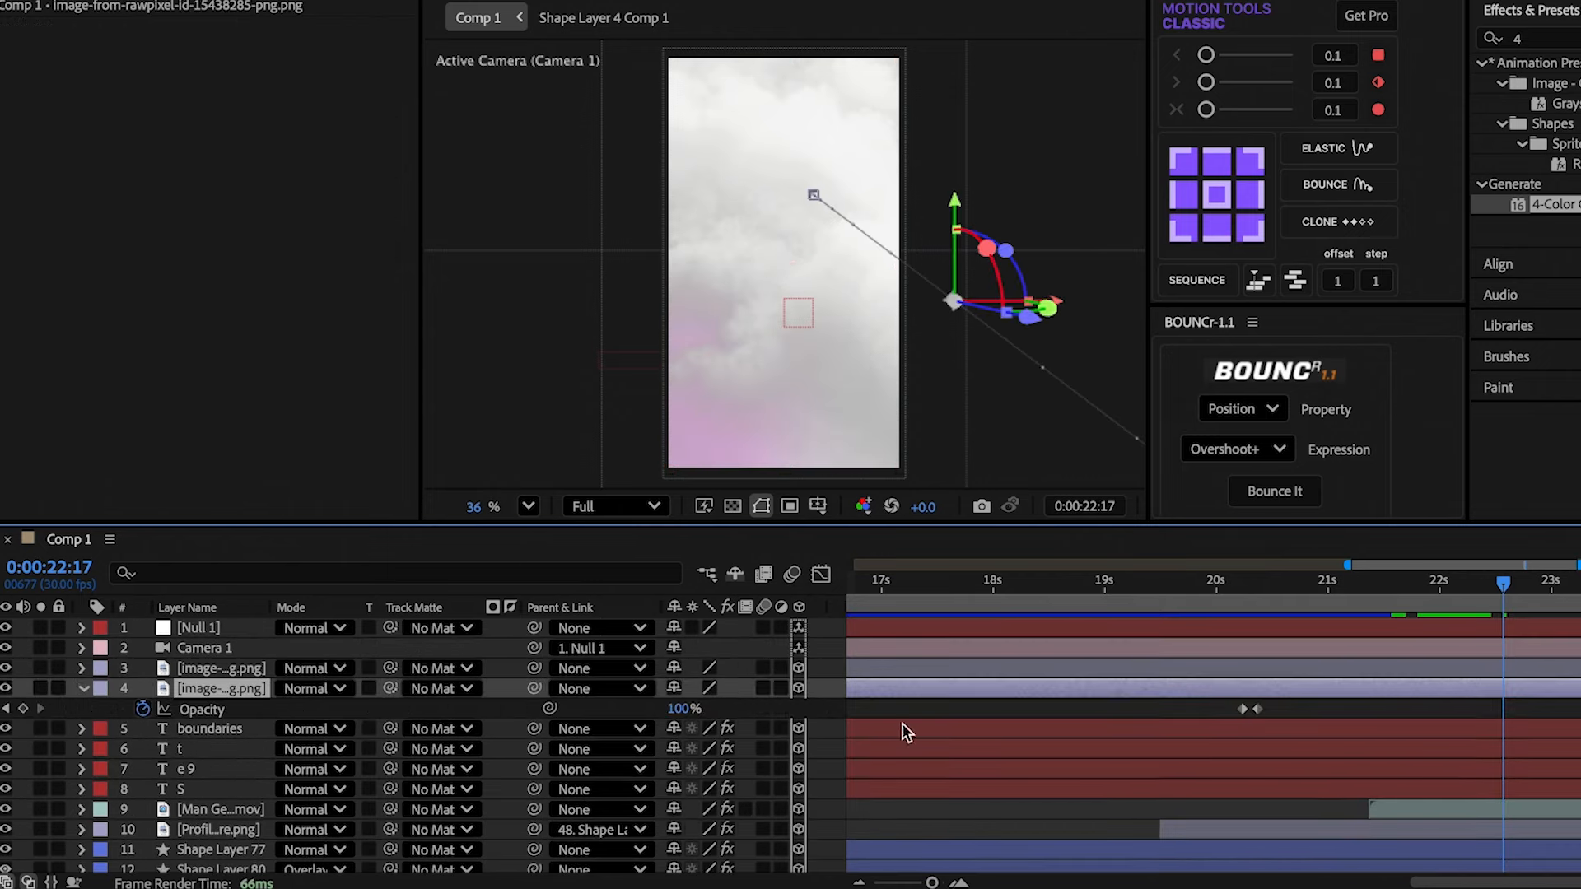
pyautogui.click(24, 708)
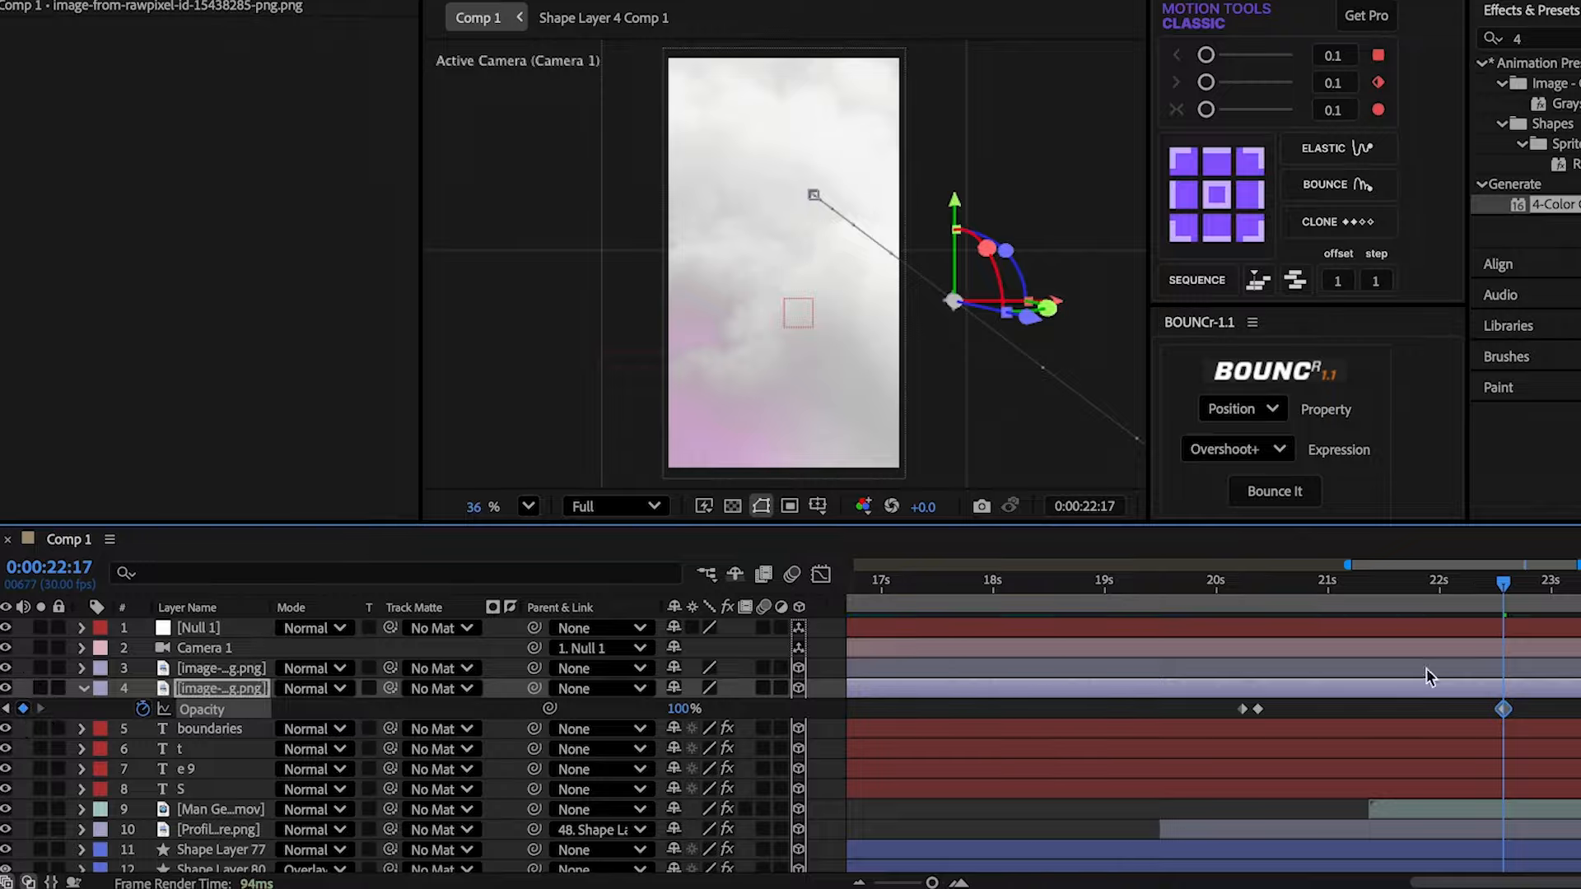
pyautogui.moveTo(1505, 594); pyautogui.dragTo(1518, 596)
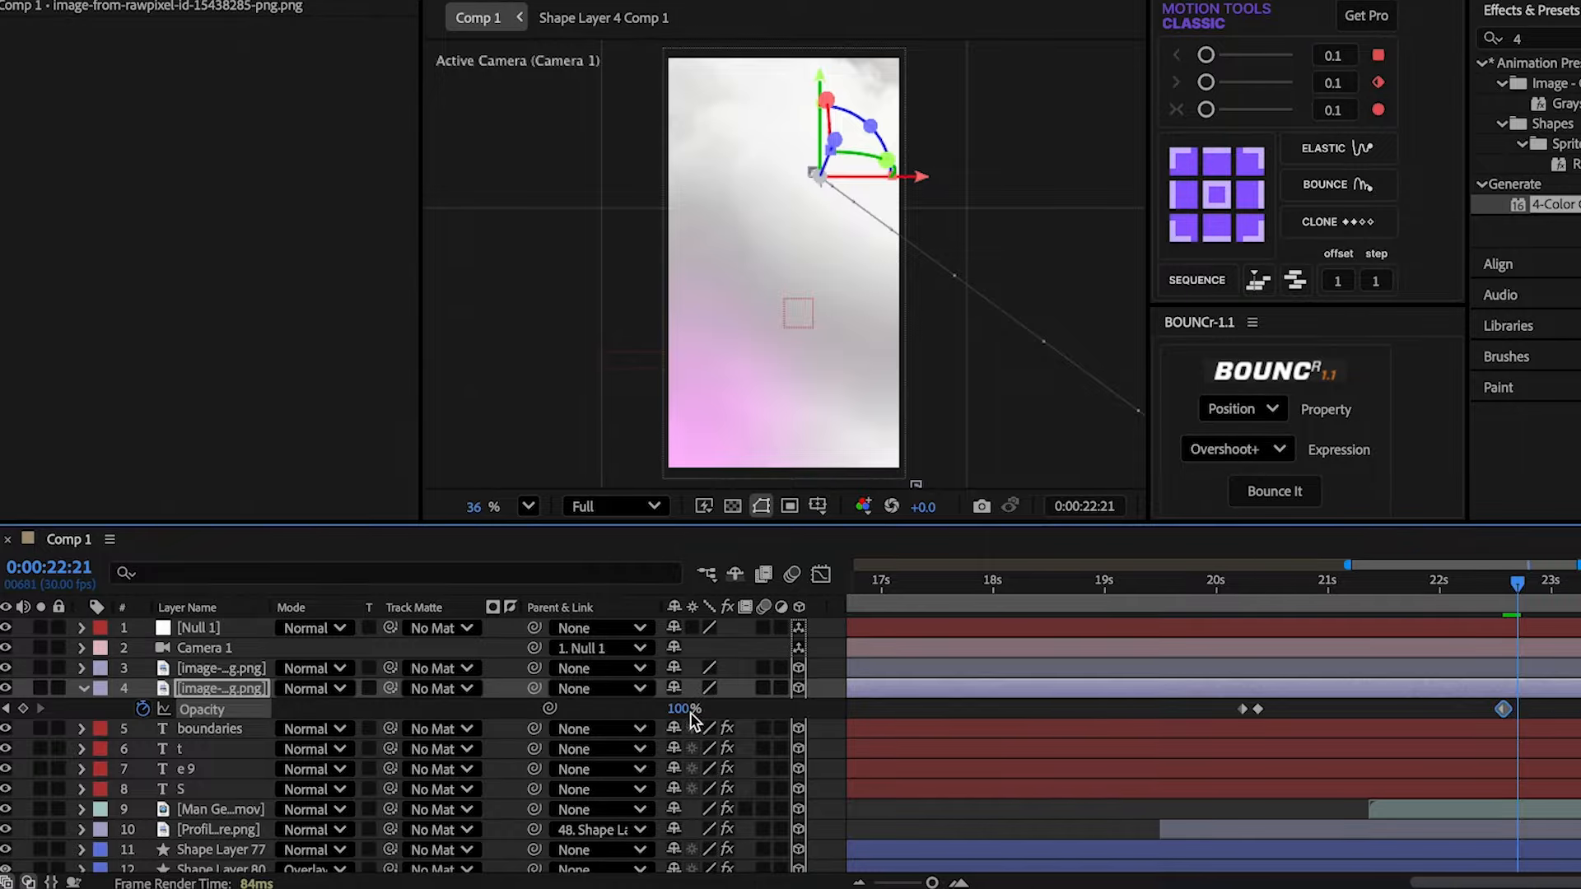
pyautogui.moveTo(691, 718); pyautogui.dragTo(210, 718)
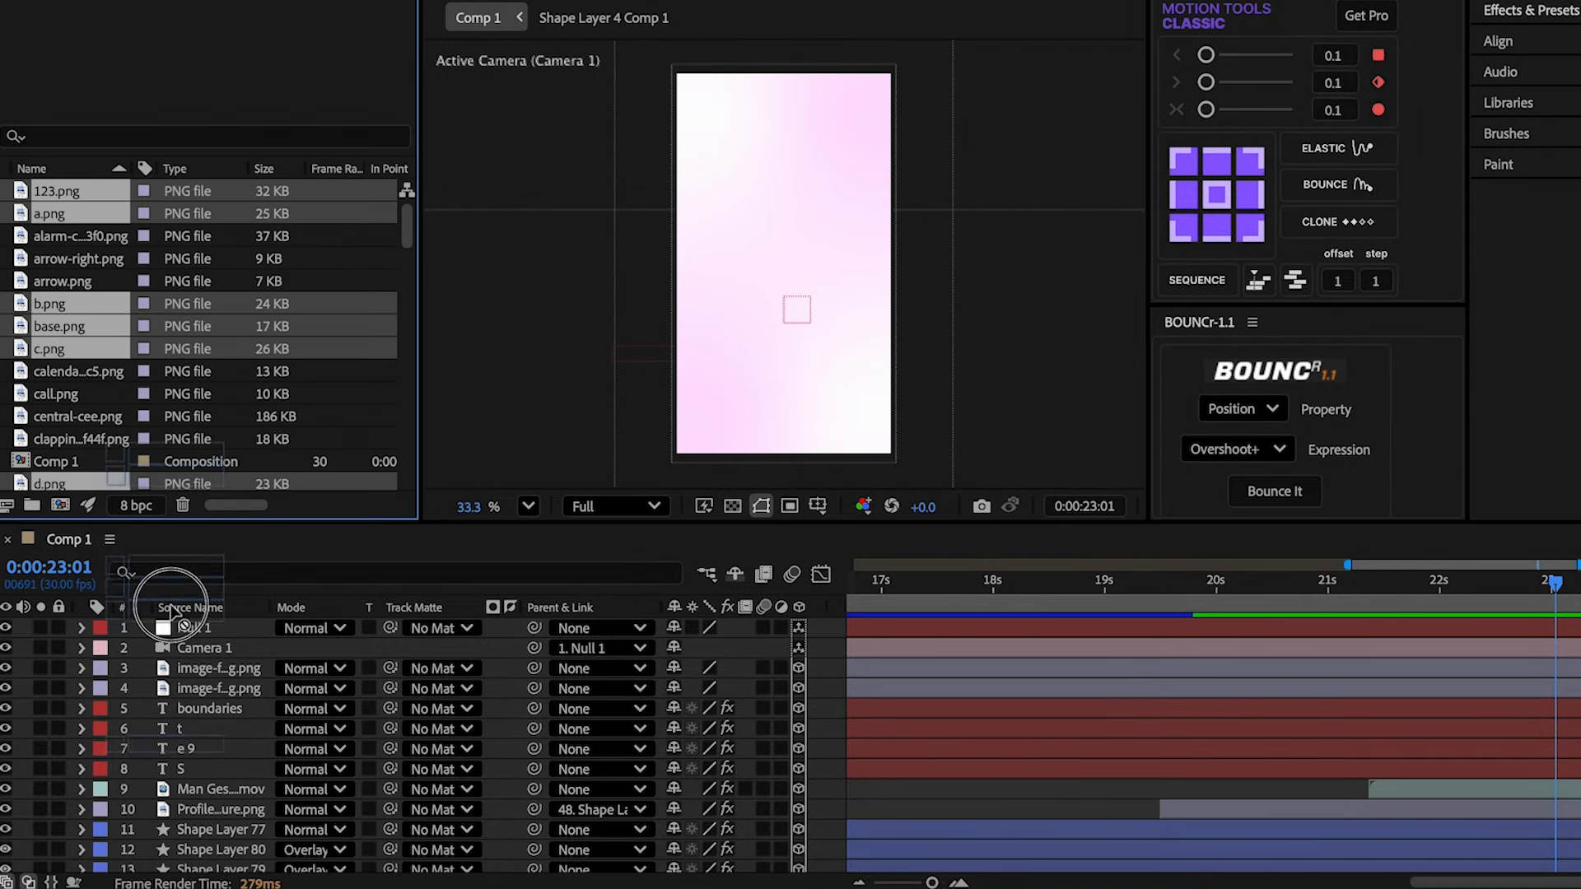
# - Add the keyboard PNG files above the null in the composition and place base.png beneath all the key layers
pyautogui.moveTo(171, 622); pyautogui.dragTo(171, 622)
pyautogui.press('super+shift+a')
pyautogui.moveTo(205, 692); pyautogui.dragTo(228, 748)
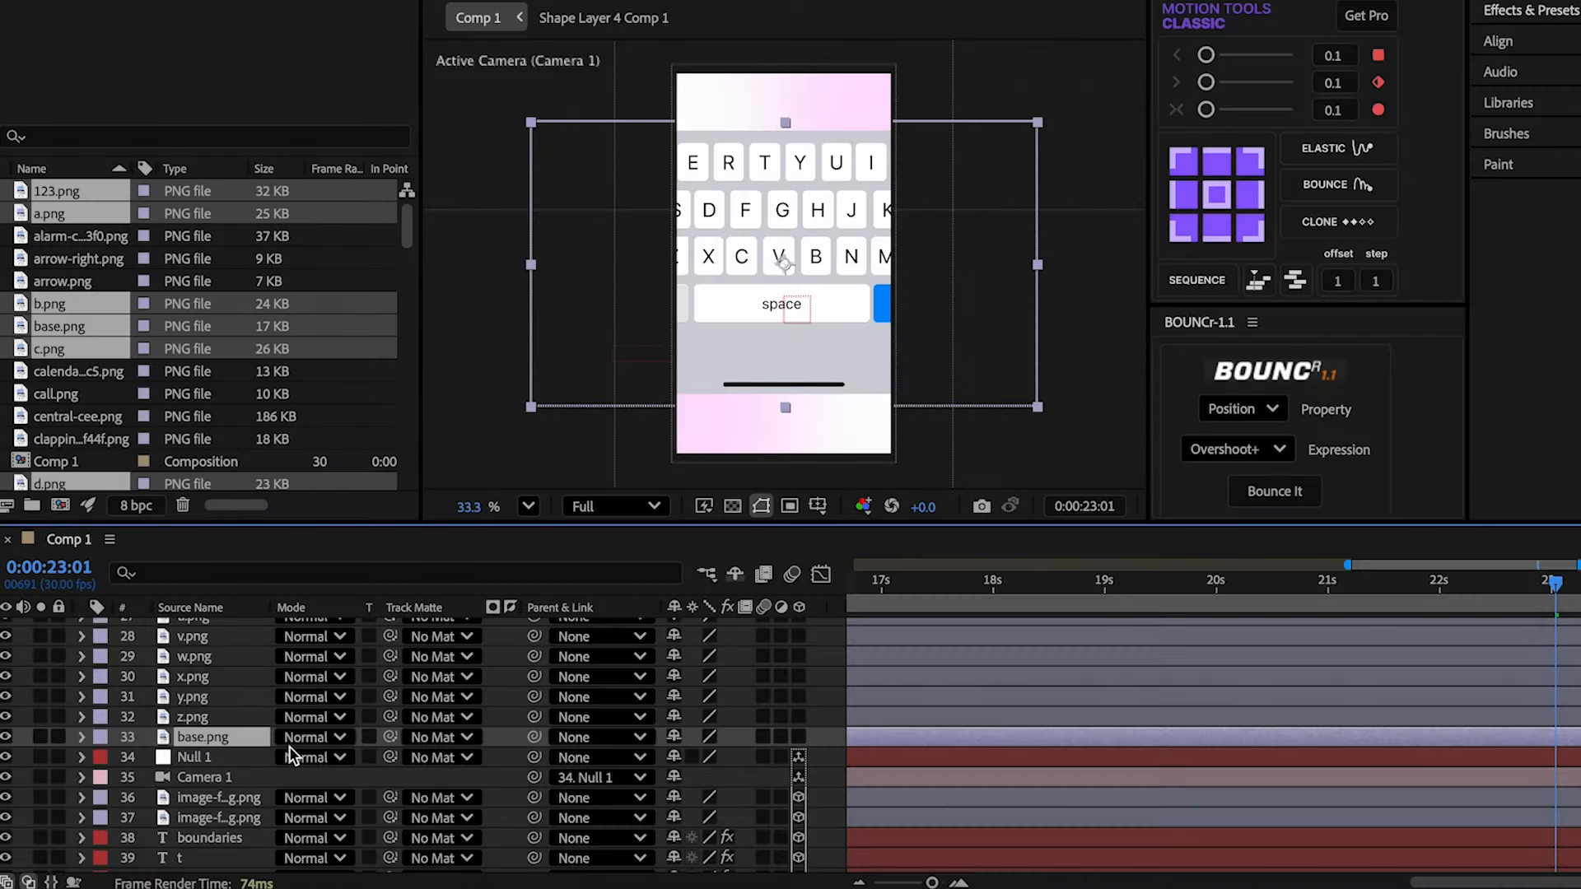
pyautogui.press('super+shift+a')
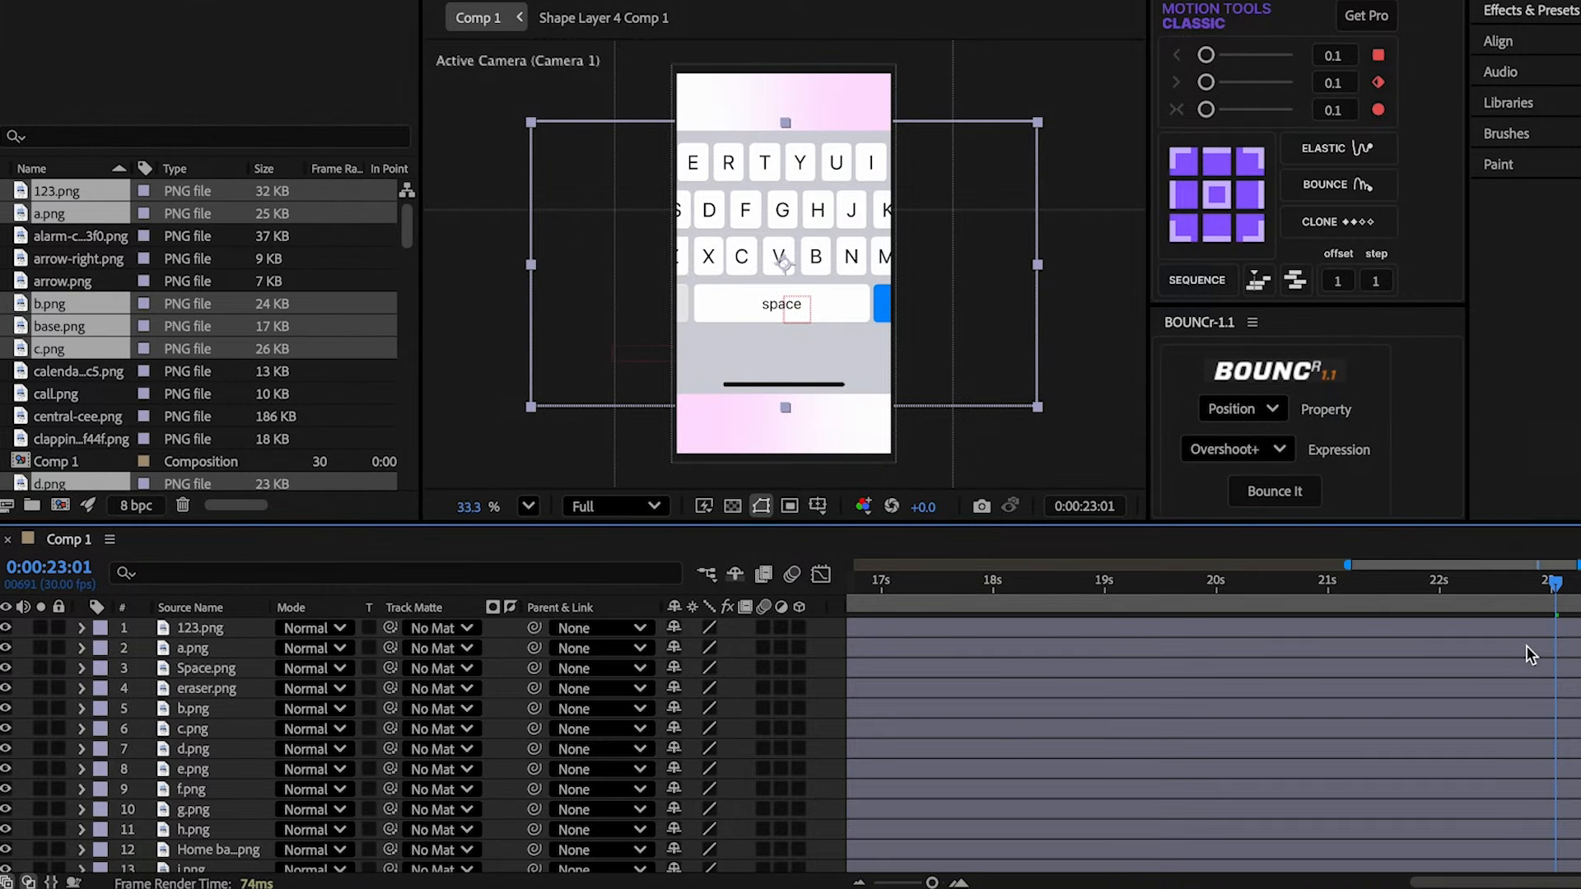
# - Fit all keyboard layers to the lower part of the frame at full frame width, and start them at 0:00:22:21
pyautogui.press('super+a')
pyautogui.write('s')
pyautogui.write('0')
pyautogui.press('Return')
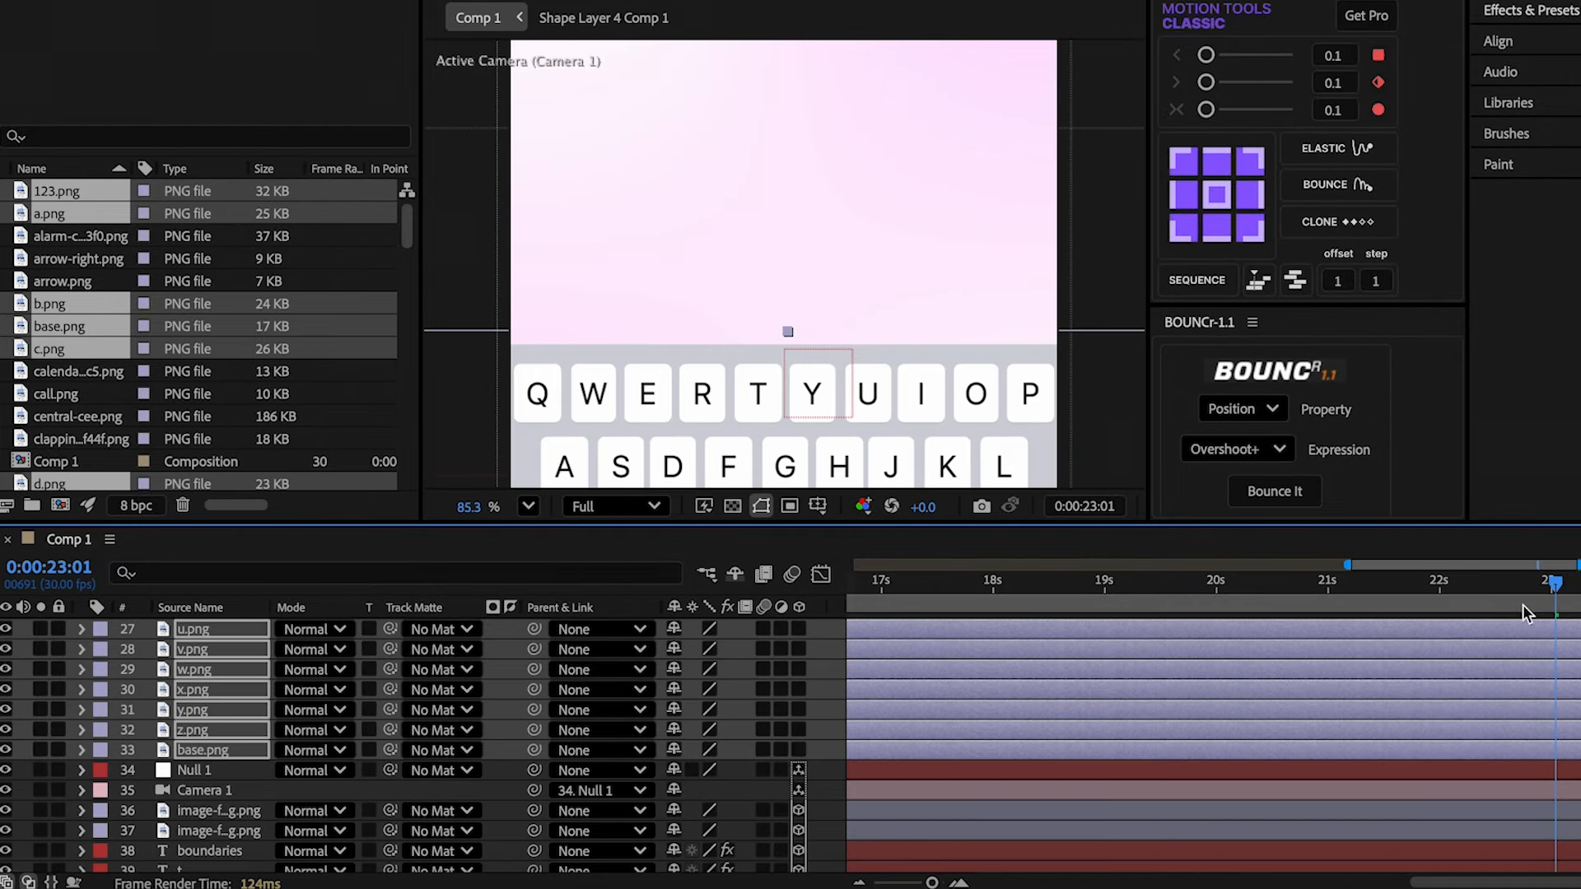
pyautogui.moveTo(1556, 588); pyautogui.dragTo(1519, 592)
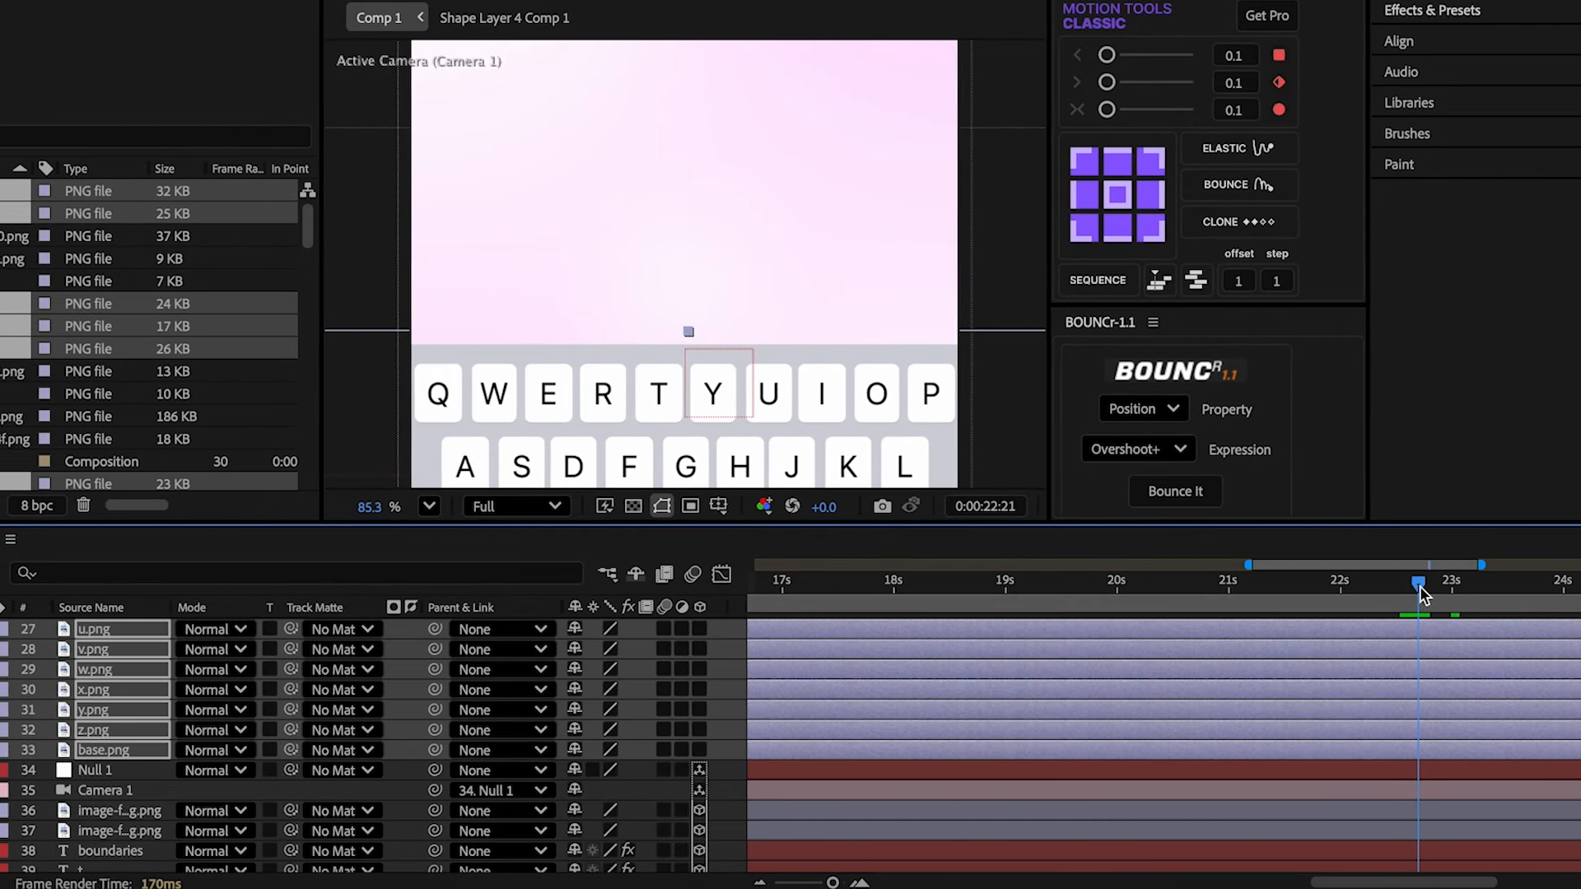
pyautogui.click(1149, 281)
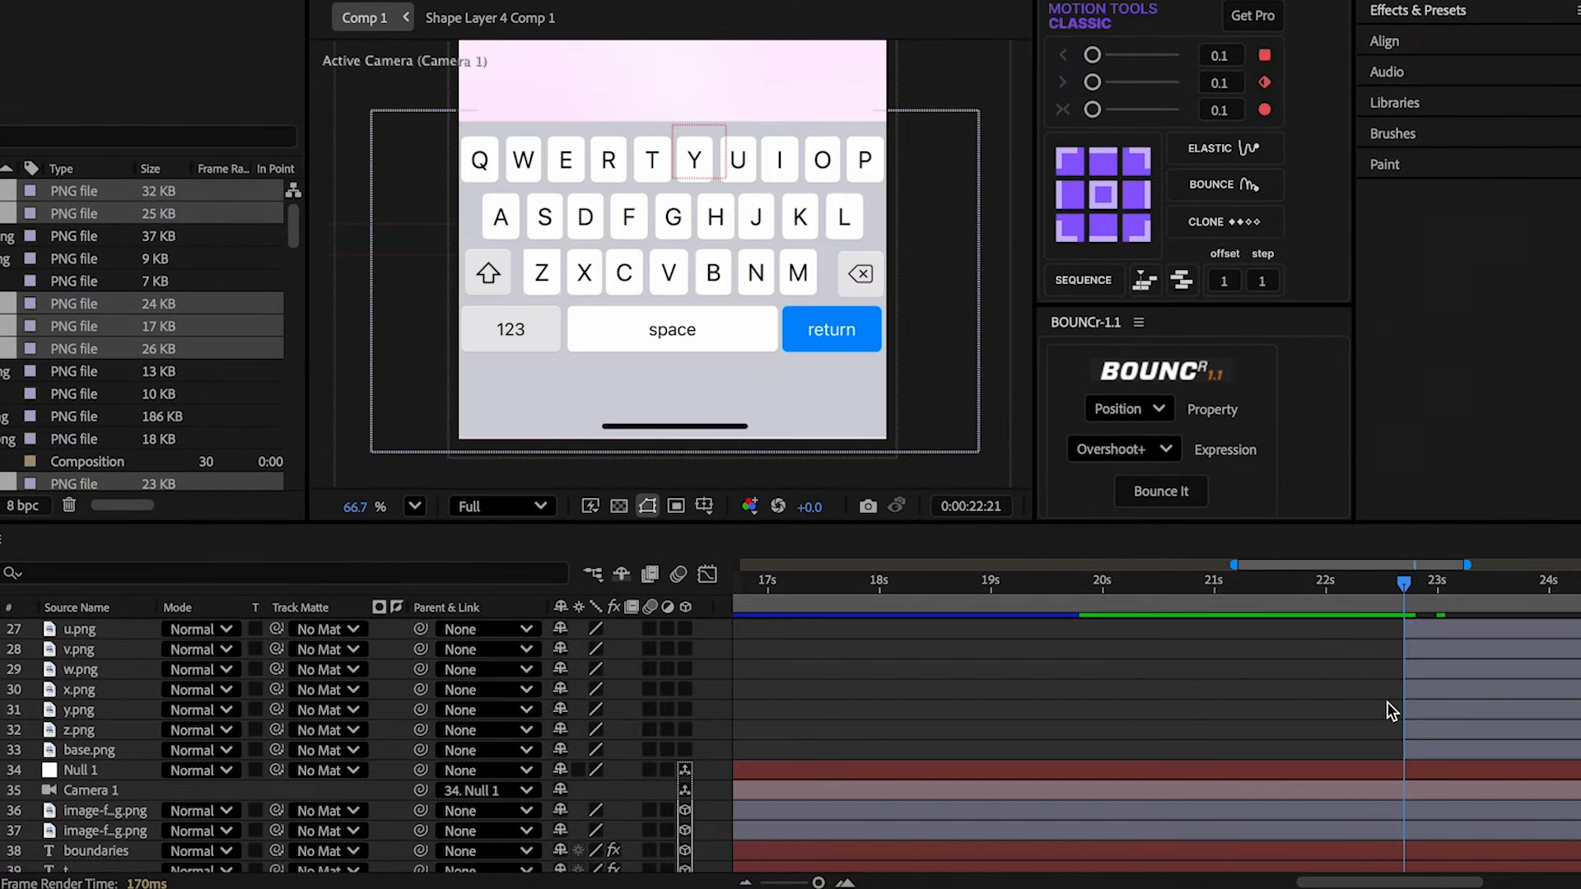
# - Apply Gradient Ramp to base.png, running diagonally from the keyboard's top-left corner (340, 60) to its bottom-right corner (2180, 1375)
pyautogui.click(1435, 751)
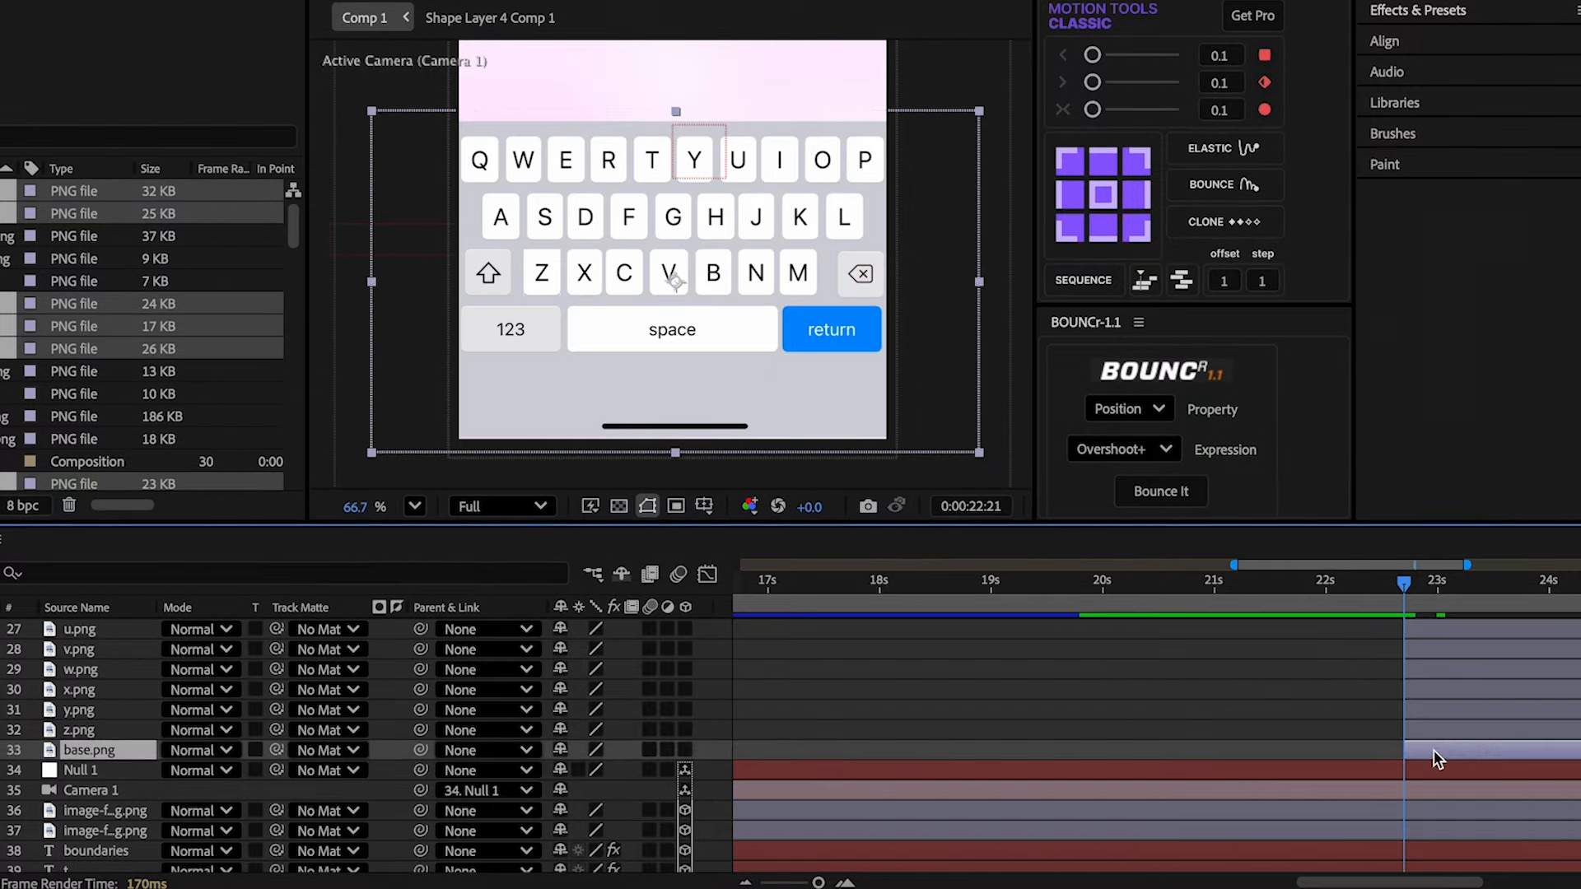
pyautogui.click(1414, 12)
pyautogui.click(1414, 37)
pyautogui.write('ramp')
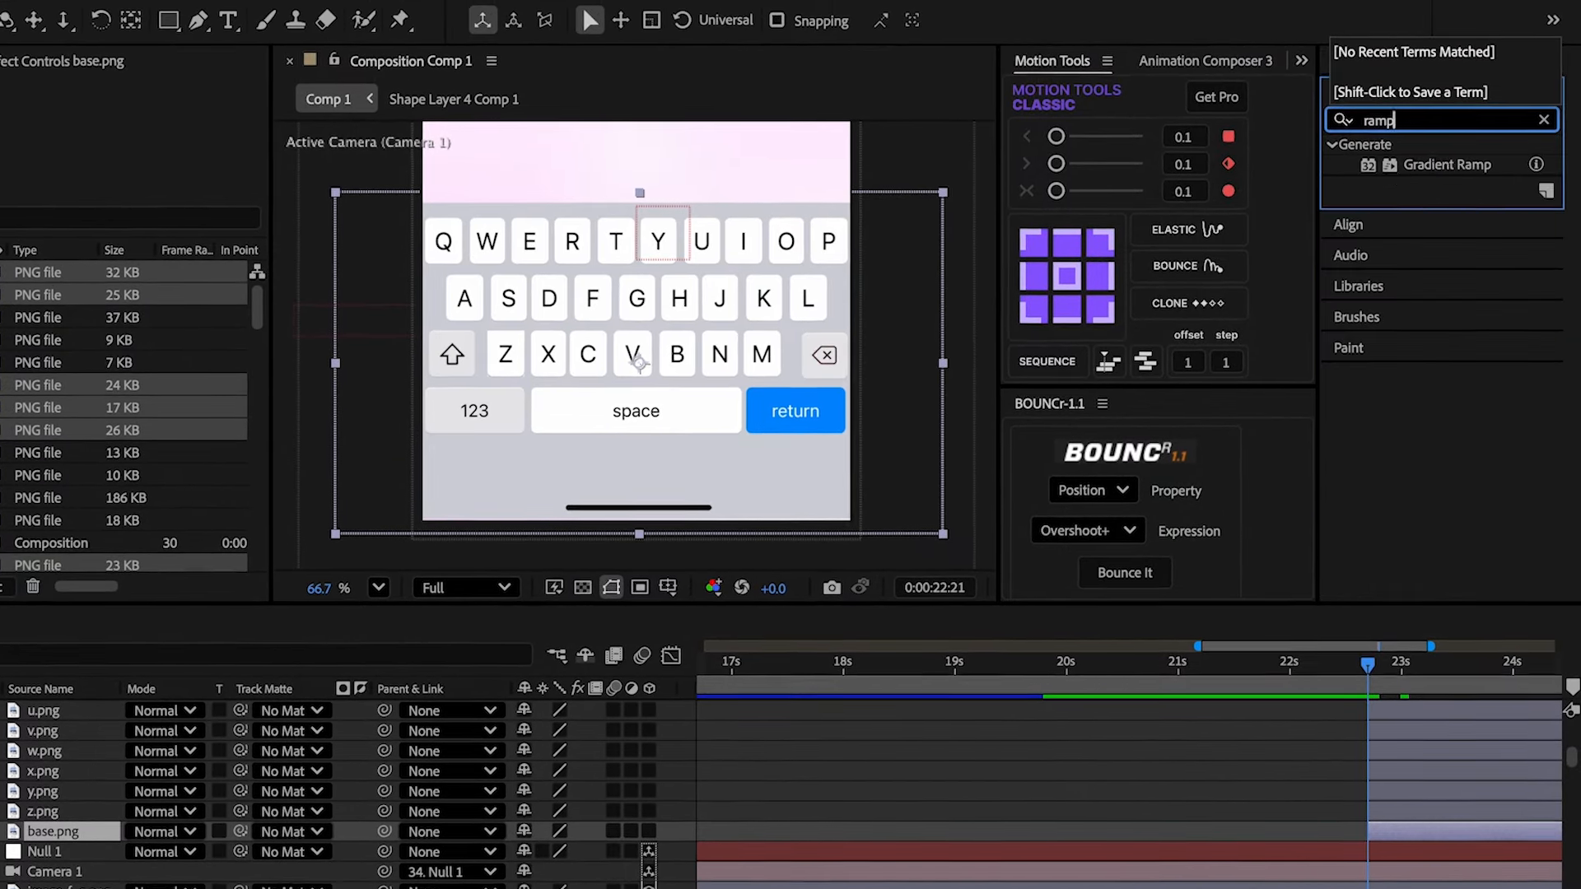
pyautogui.doubleClick(1449, 83)
pyautogui.click(87, 128)
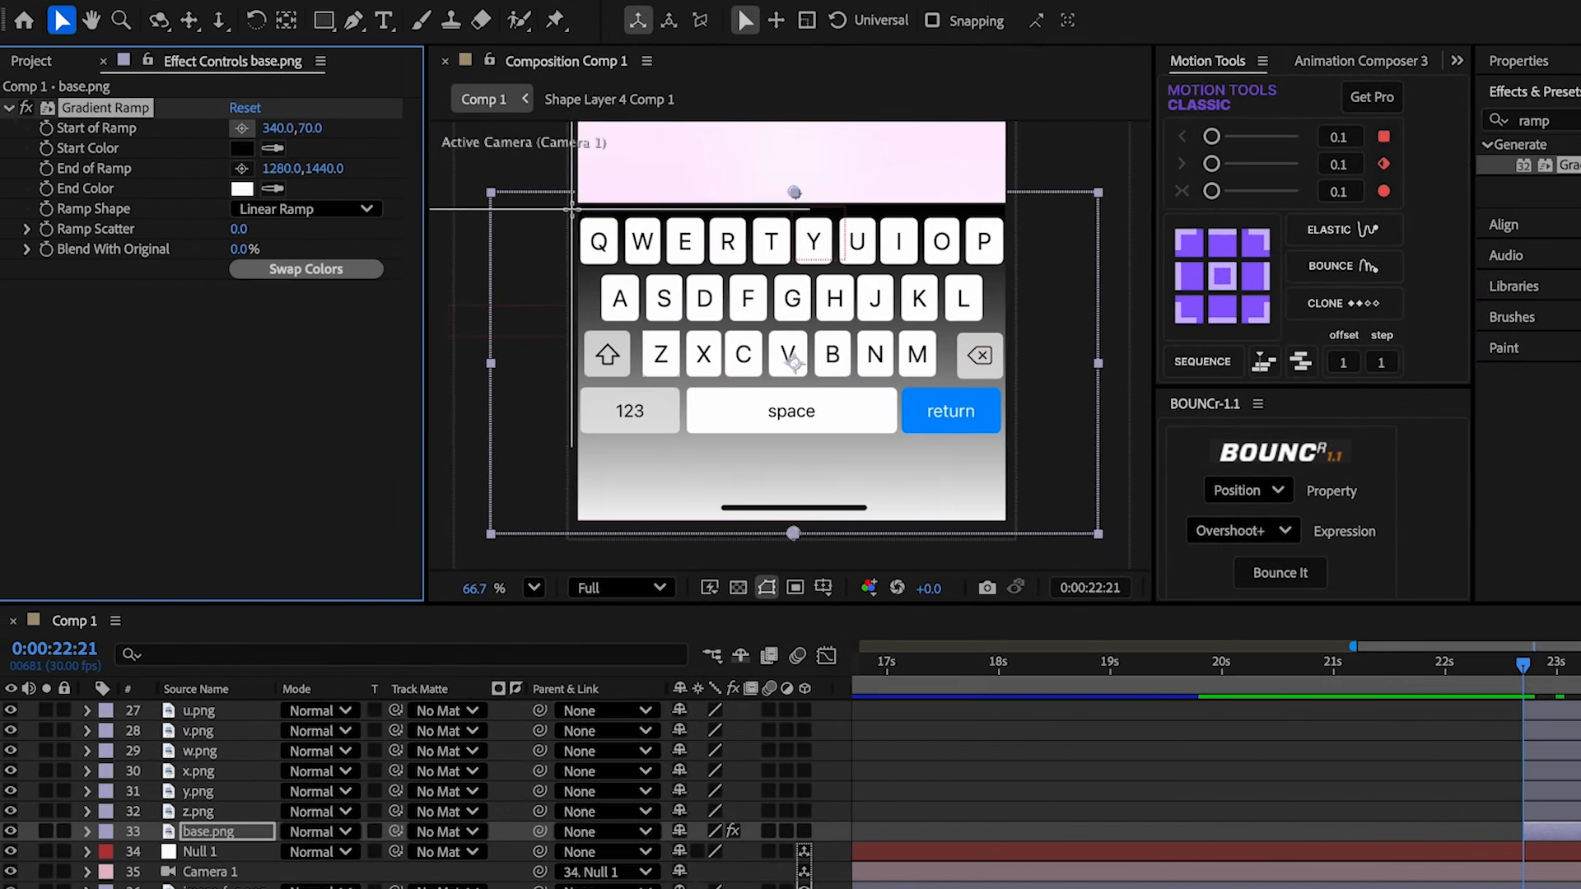
pyautogui.click(415, 205)
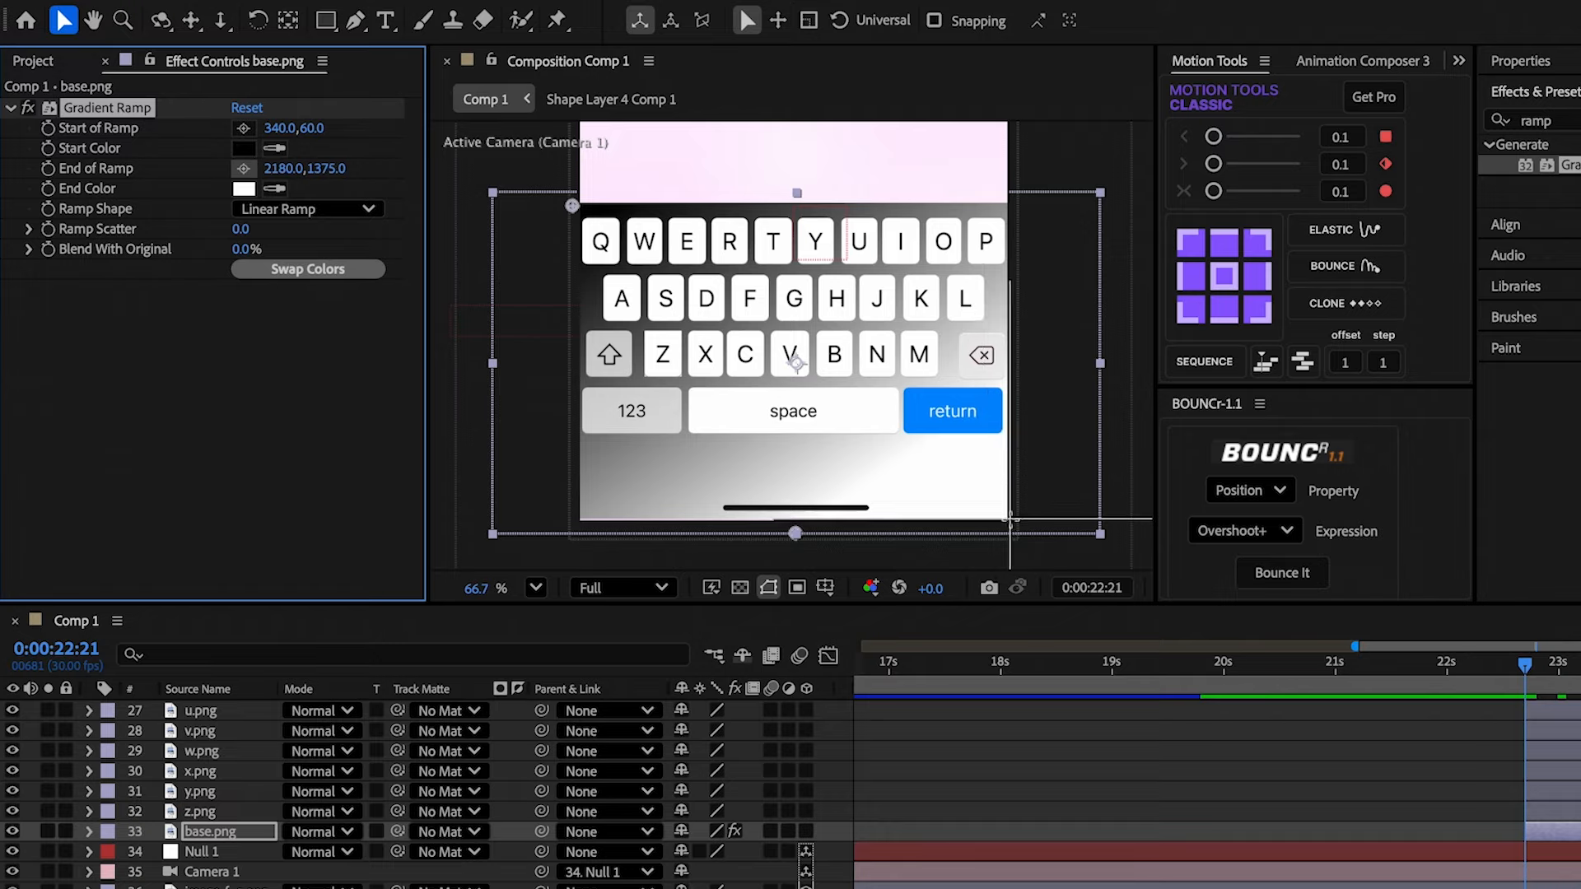
# - Change the ramp's black start color to light pink and swap the start and end colors
pyautogui.click(244, 149)
pyautogui.click(692, 318)
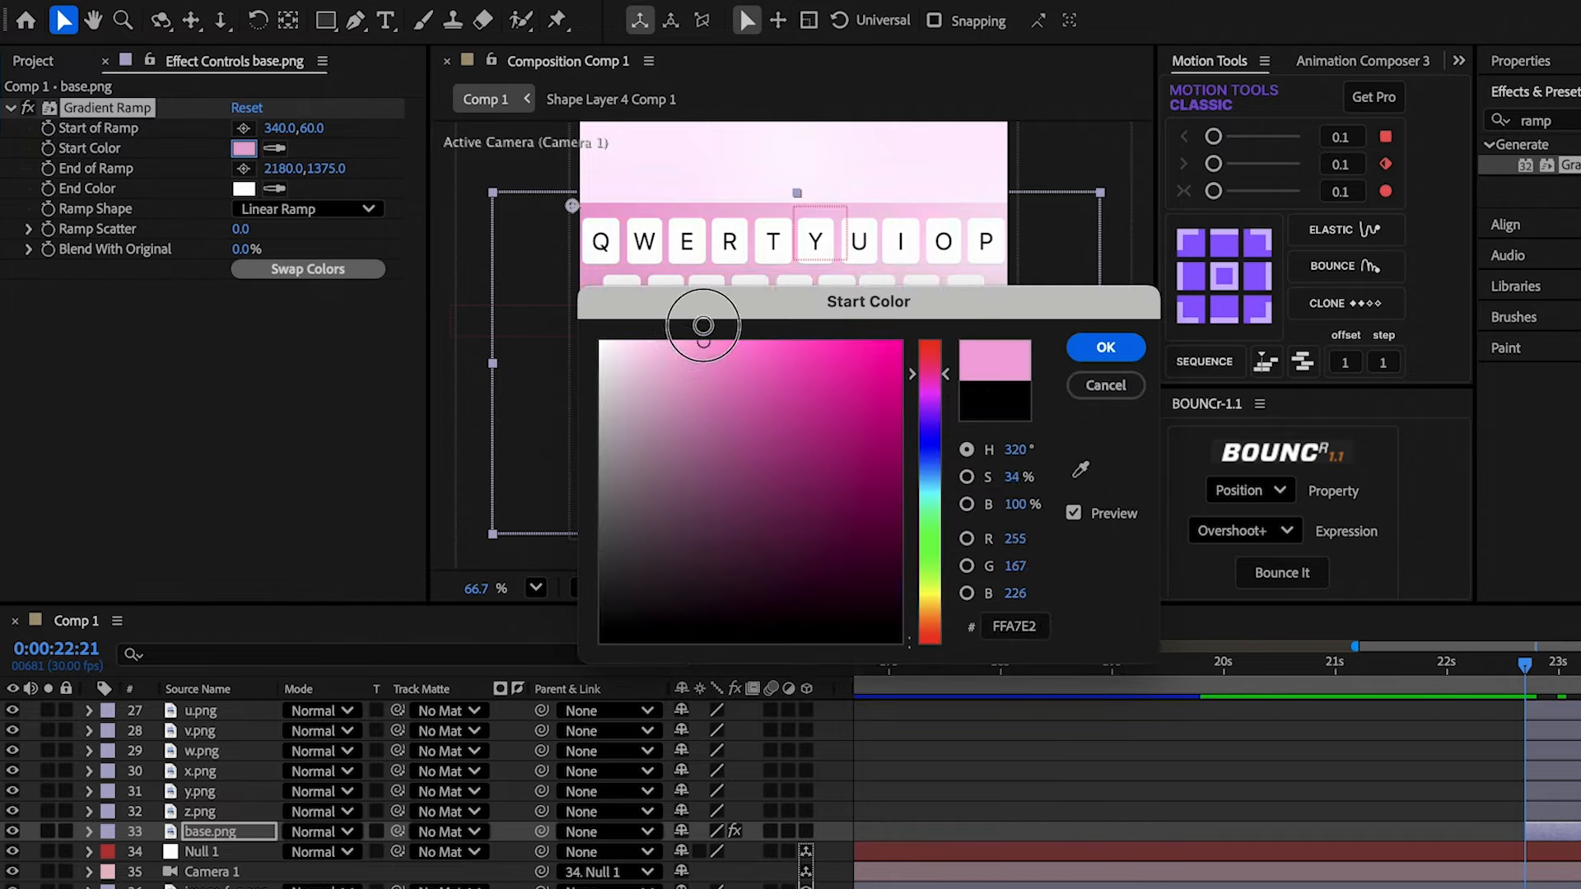
pyautogui.press('Return')
pyautogui.click(332, 283)
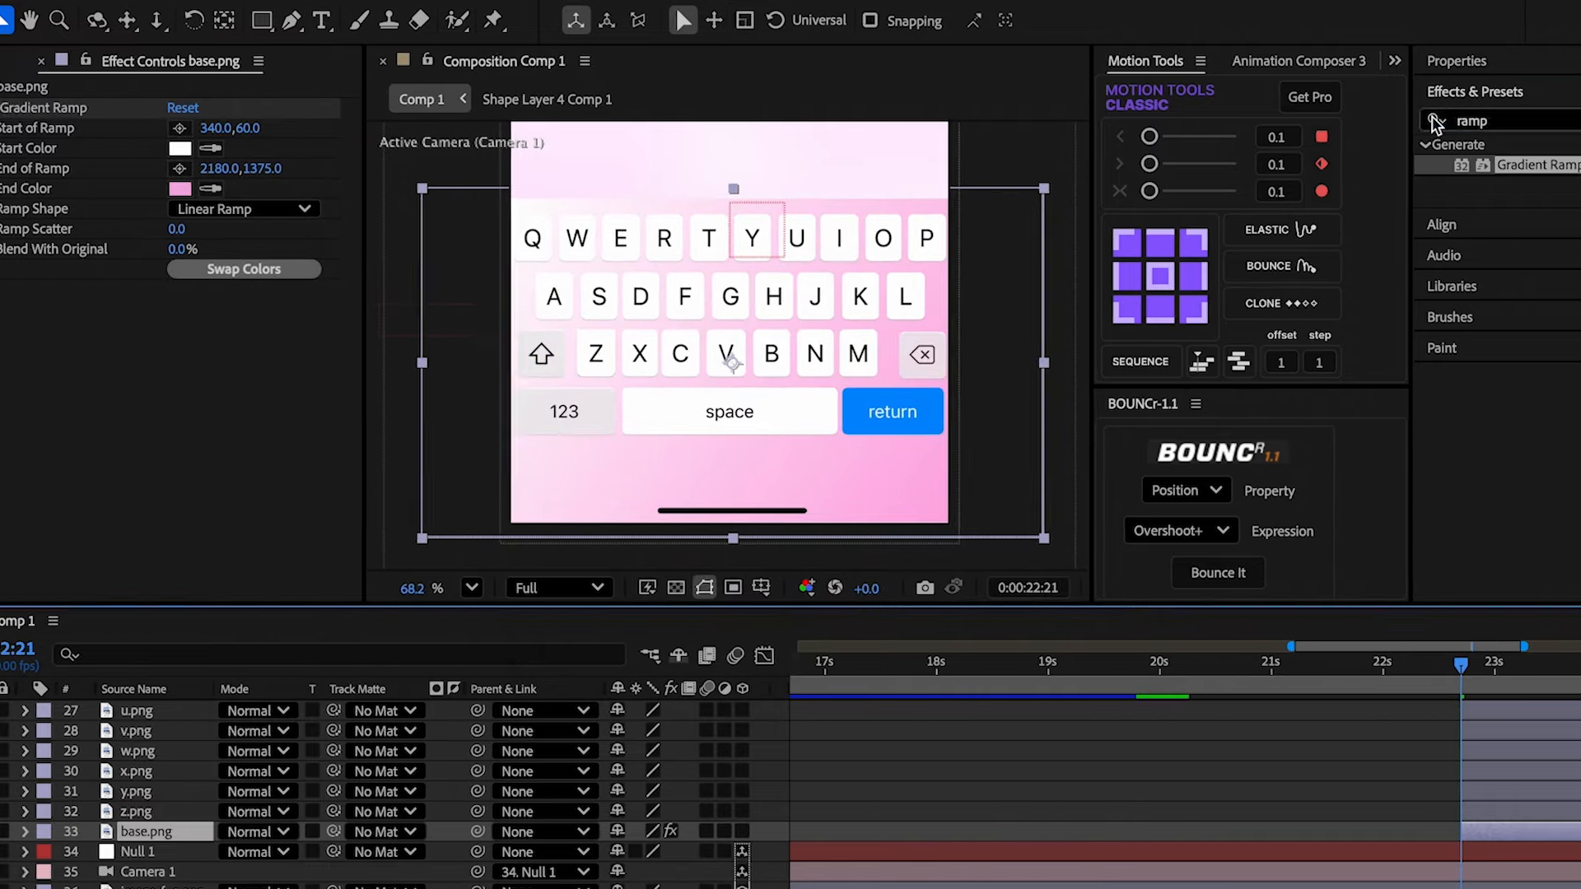
# - Apply Roughen Edges to base.png and set its Border to 100
pyautogui.click(1536, 120)
pyautogui.write('rough')
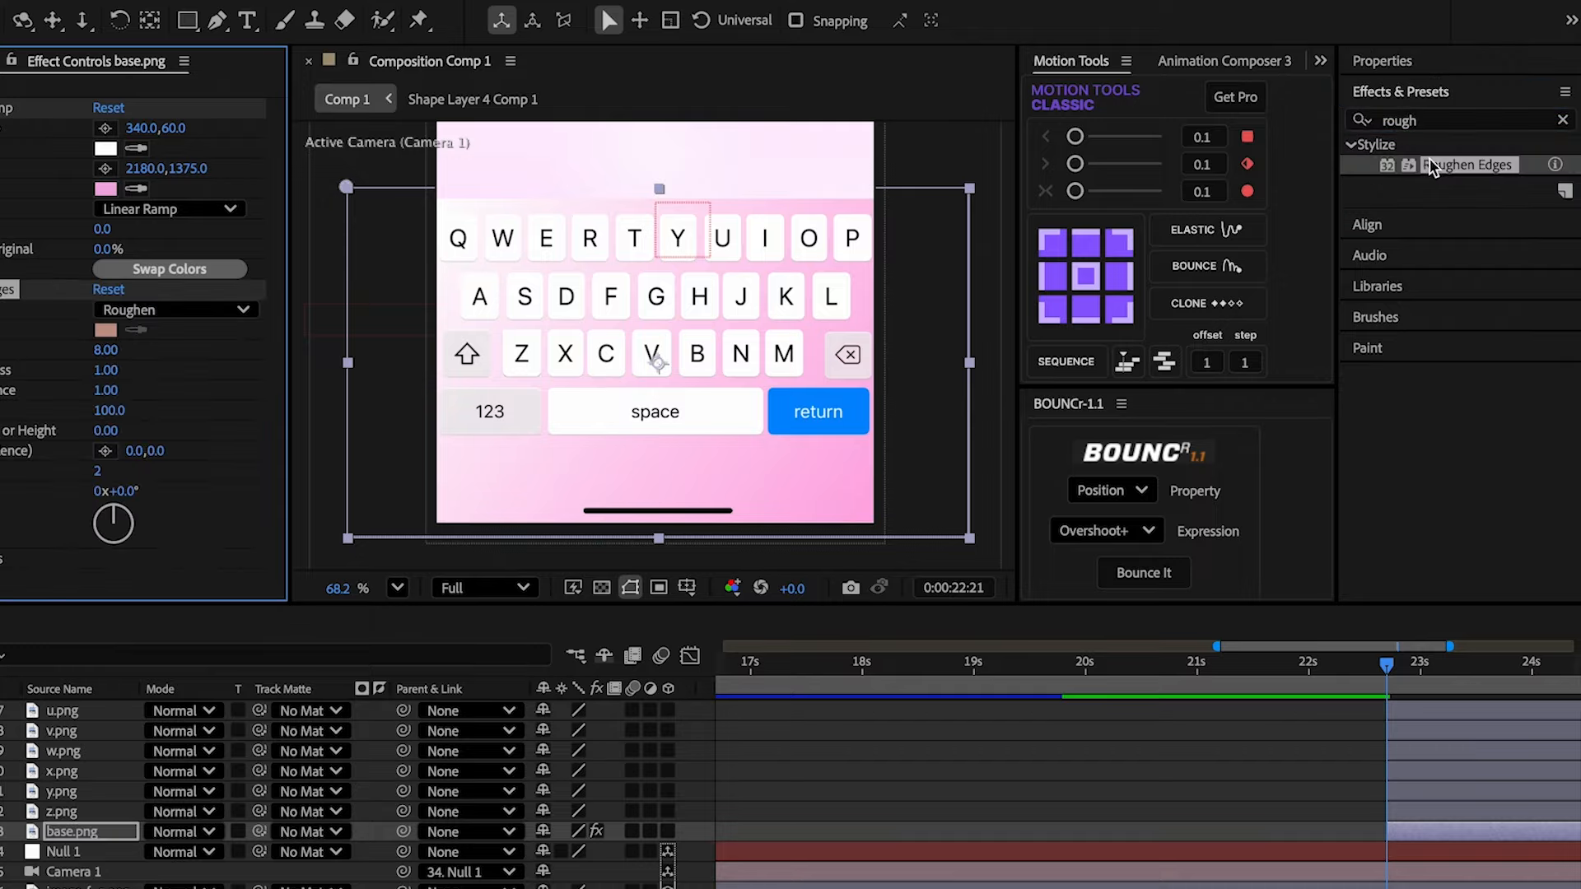
pyautogui.click(105, 350)
pyautogui.write('100')
pyautogui.press('Return')
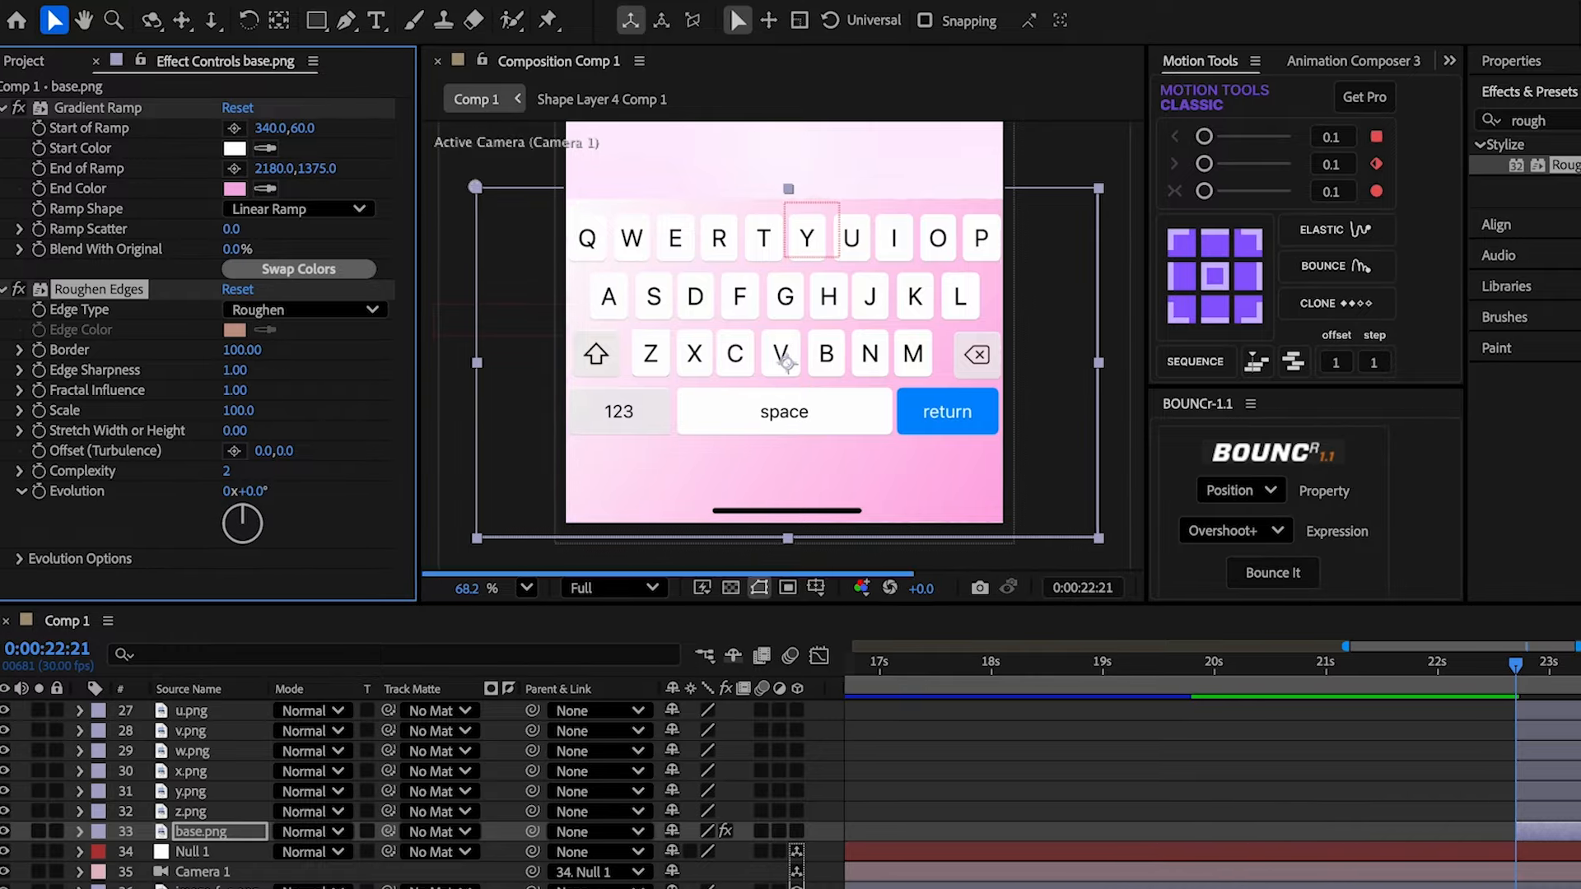
# - Sharpen the Roughen Edges result on base.png and give the layer a soft, wide Drop Shadow layer style
pyautogui.click(252, 373)
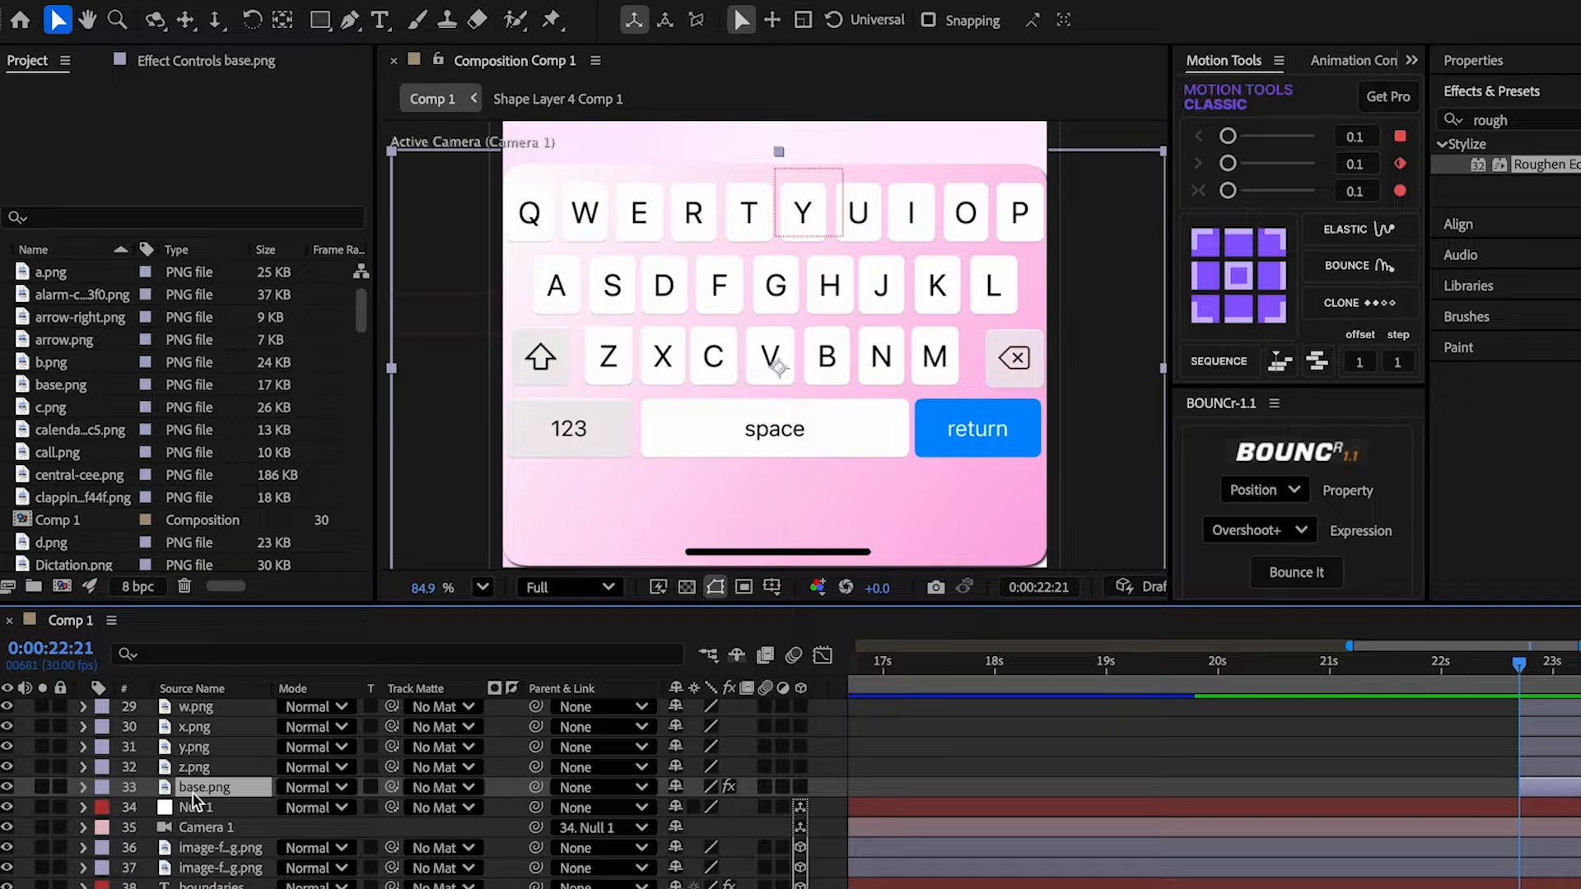
pyautogui.rightClick(192, 790)
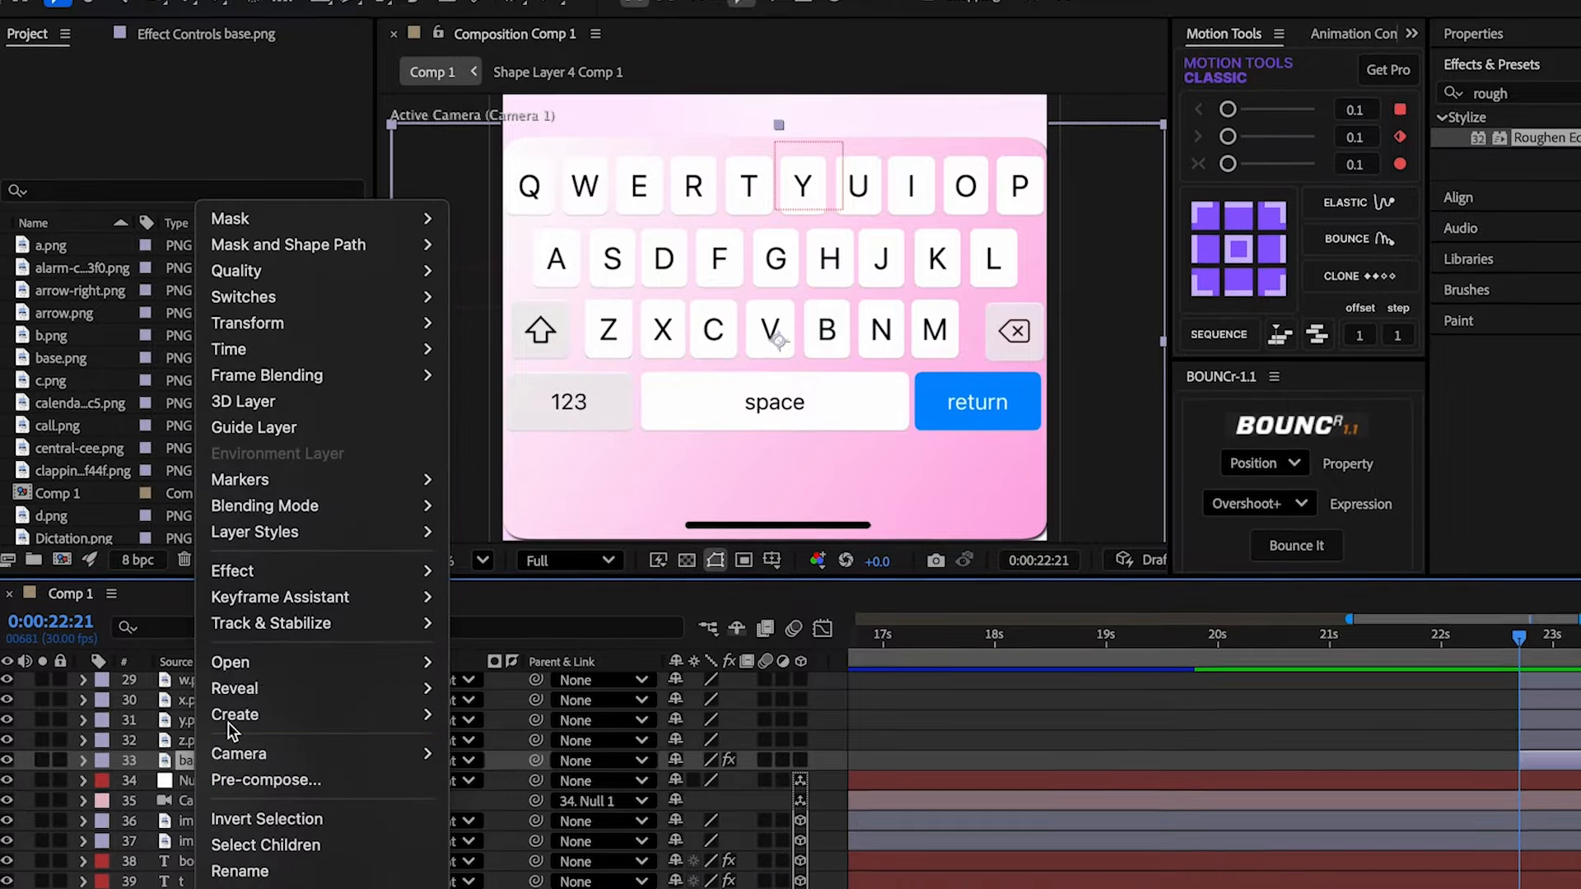
pyautogui.moveTo(303, 558)
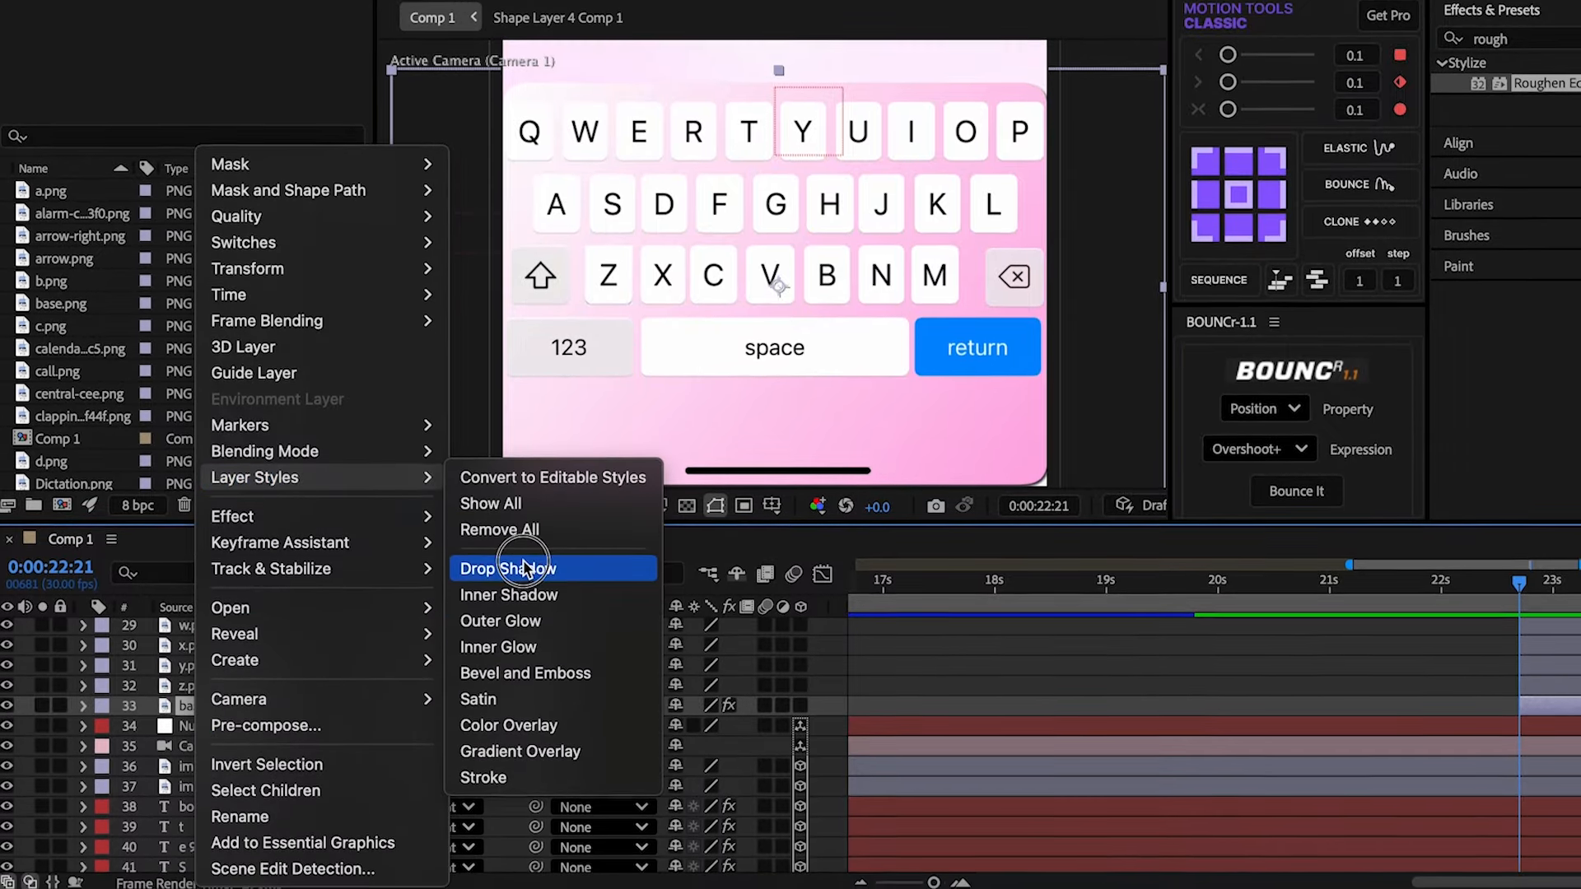
pyautogui.click(509, 578)
pyautogui.click(83, 706)
pyautogui.click(105, 767)
pyautogui.scroll(-2, 111, 761)
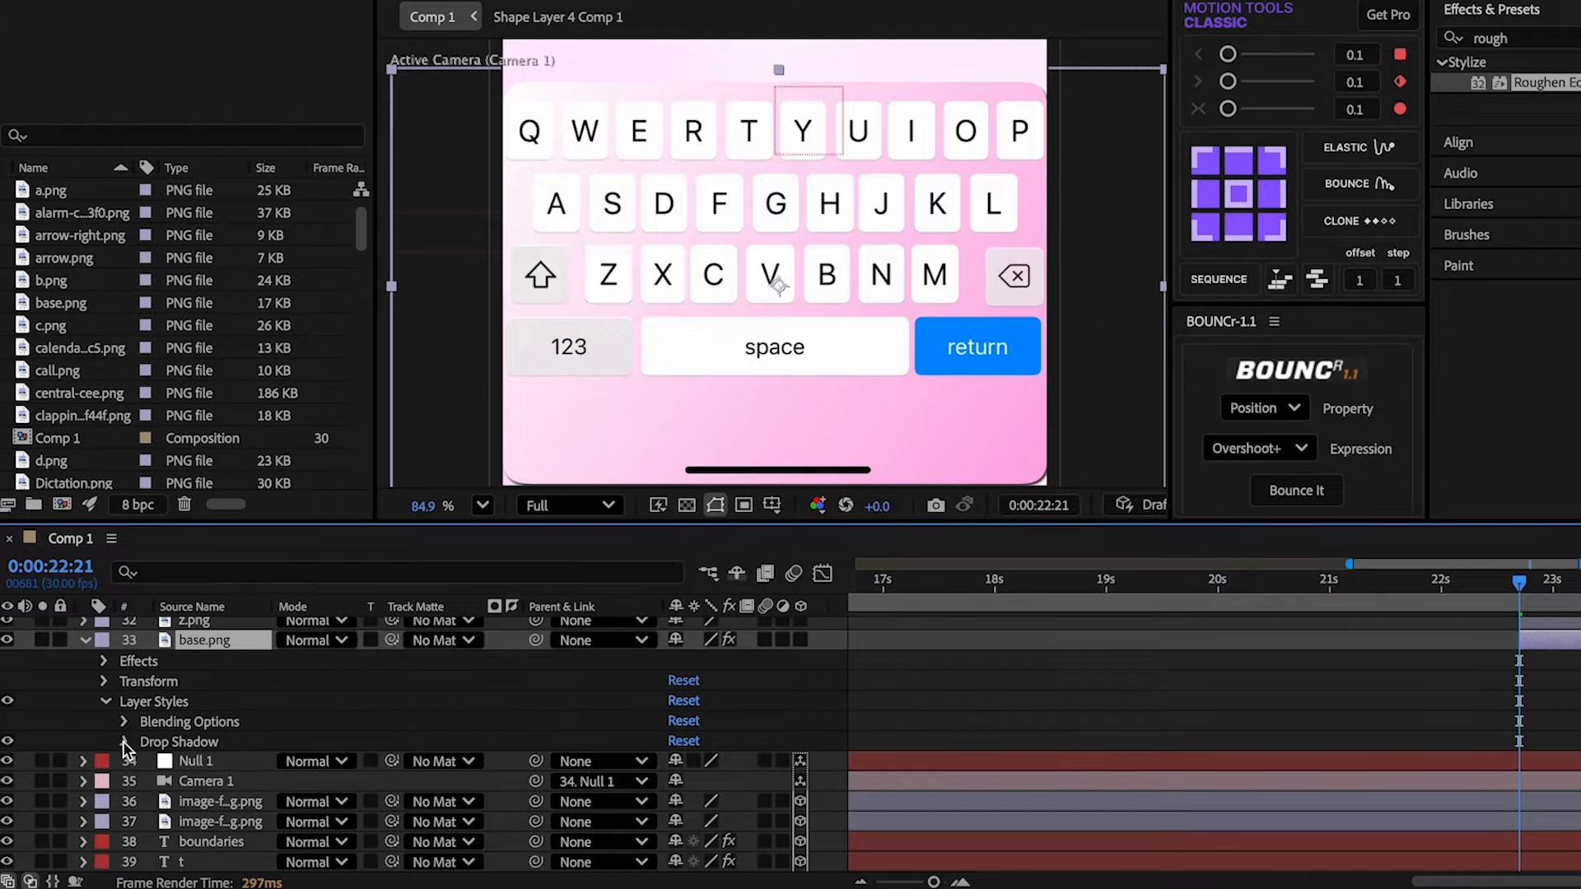
pyautogui.click(125, 743)
pyautogui.scroll(-3, 140, 745)
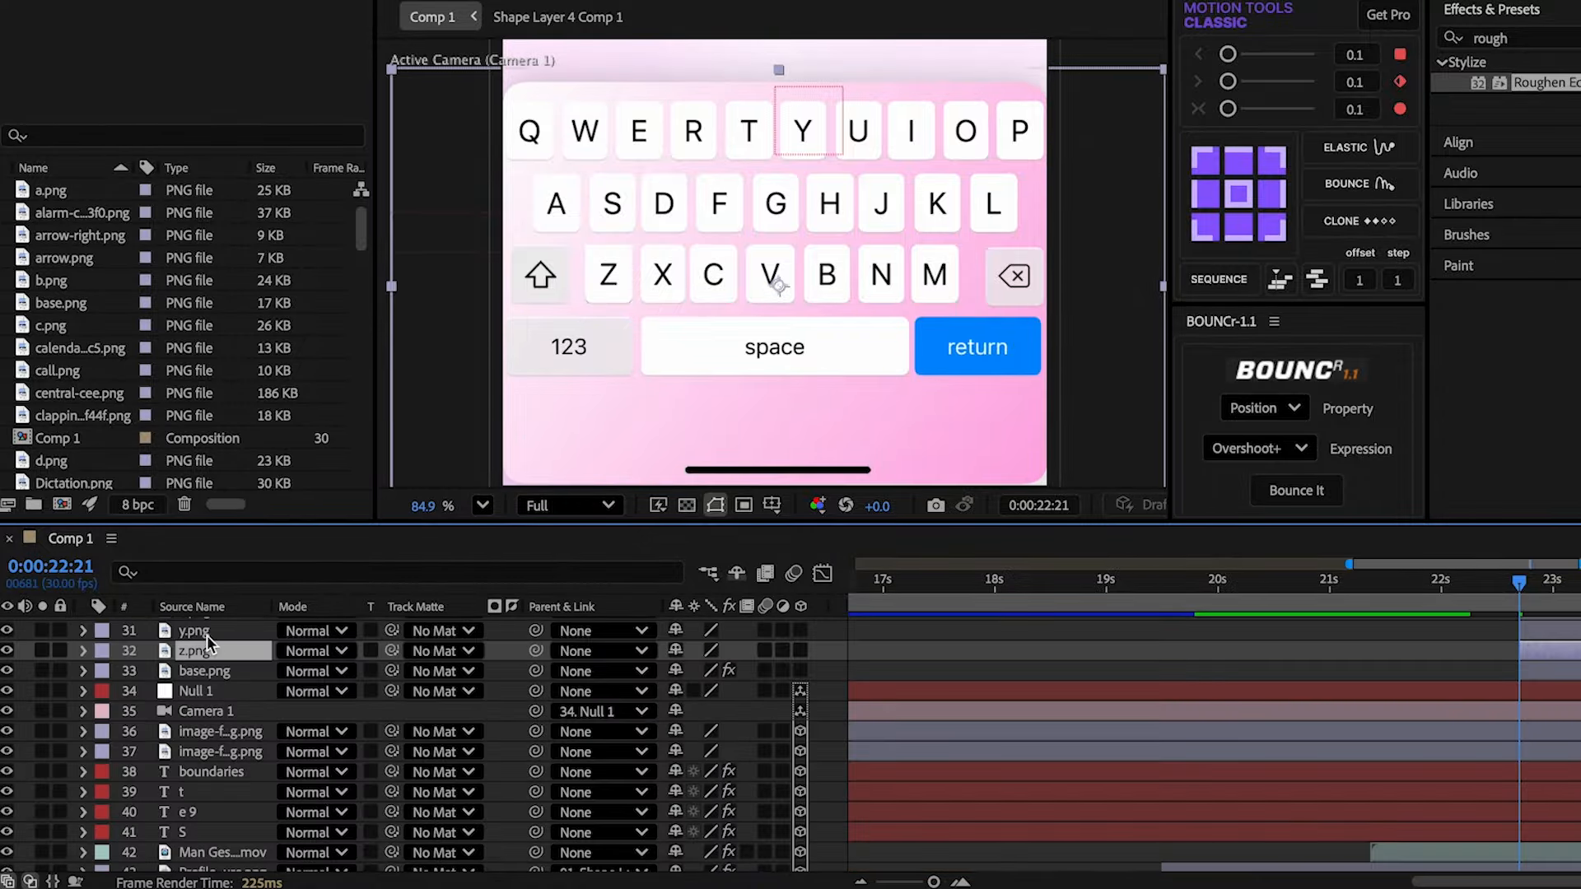
# - Add a Drop Shadow layer style to z.png with size 17 and opacity 20%
pyautogui.rightClick(205, 652)
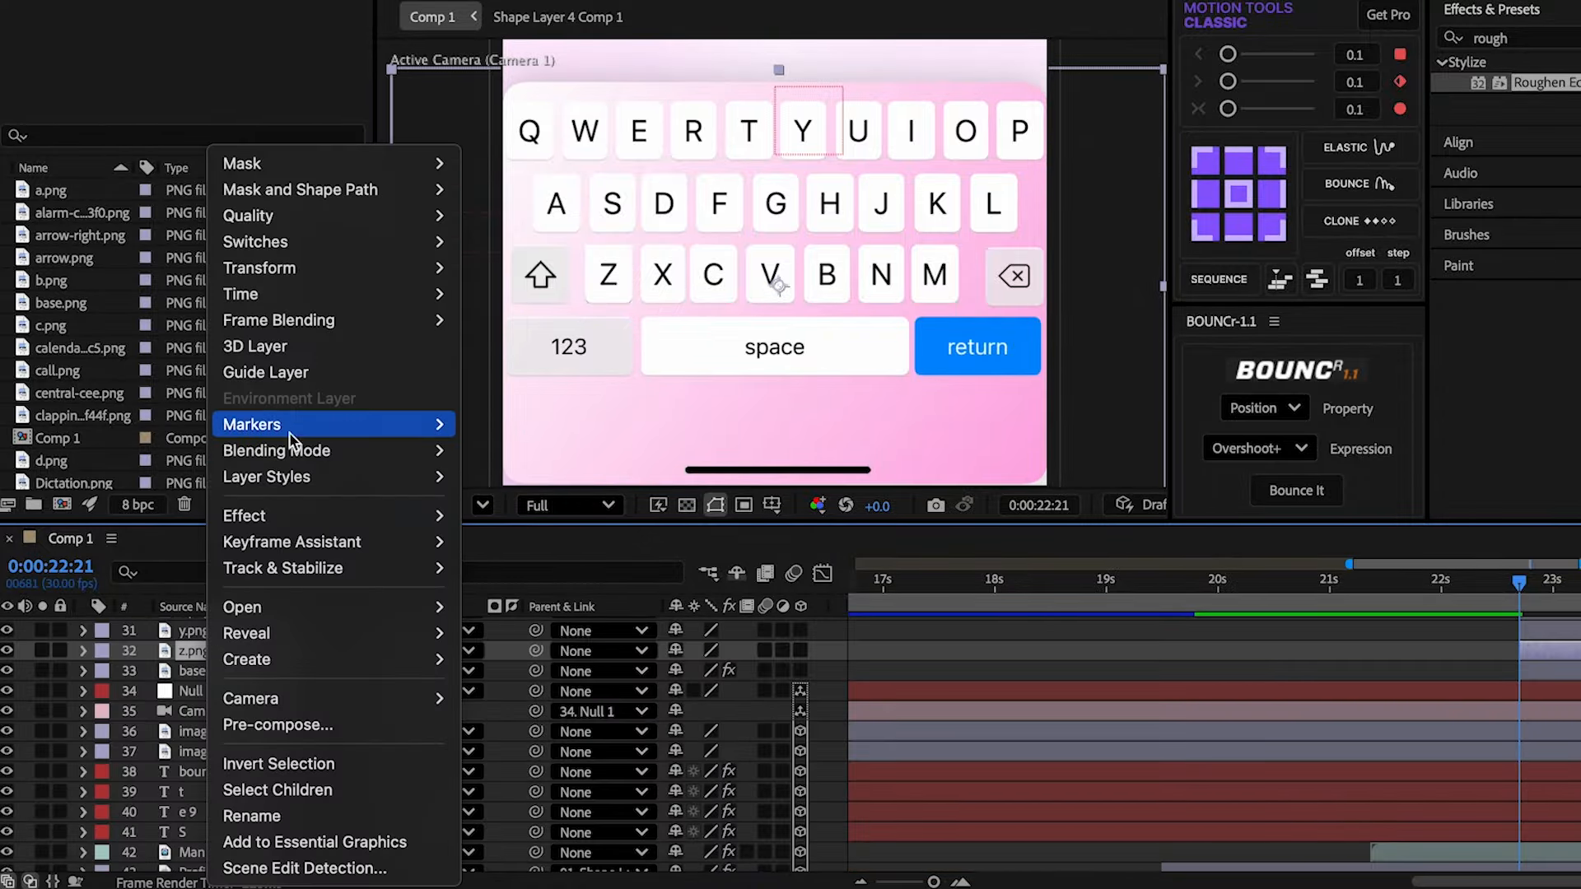
pyautogui.moveTo(298, 479)
pyautogui.click(575, 567)
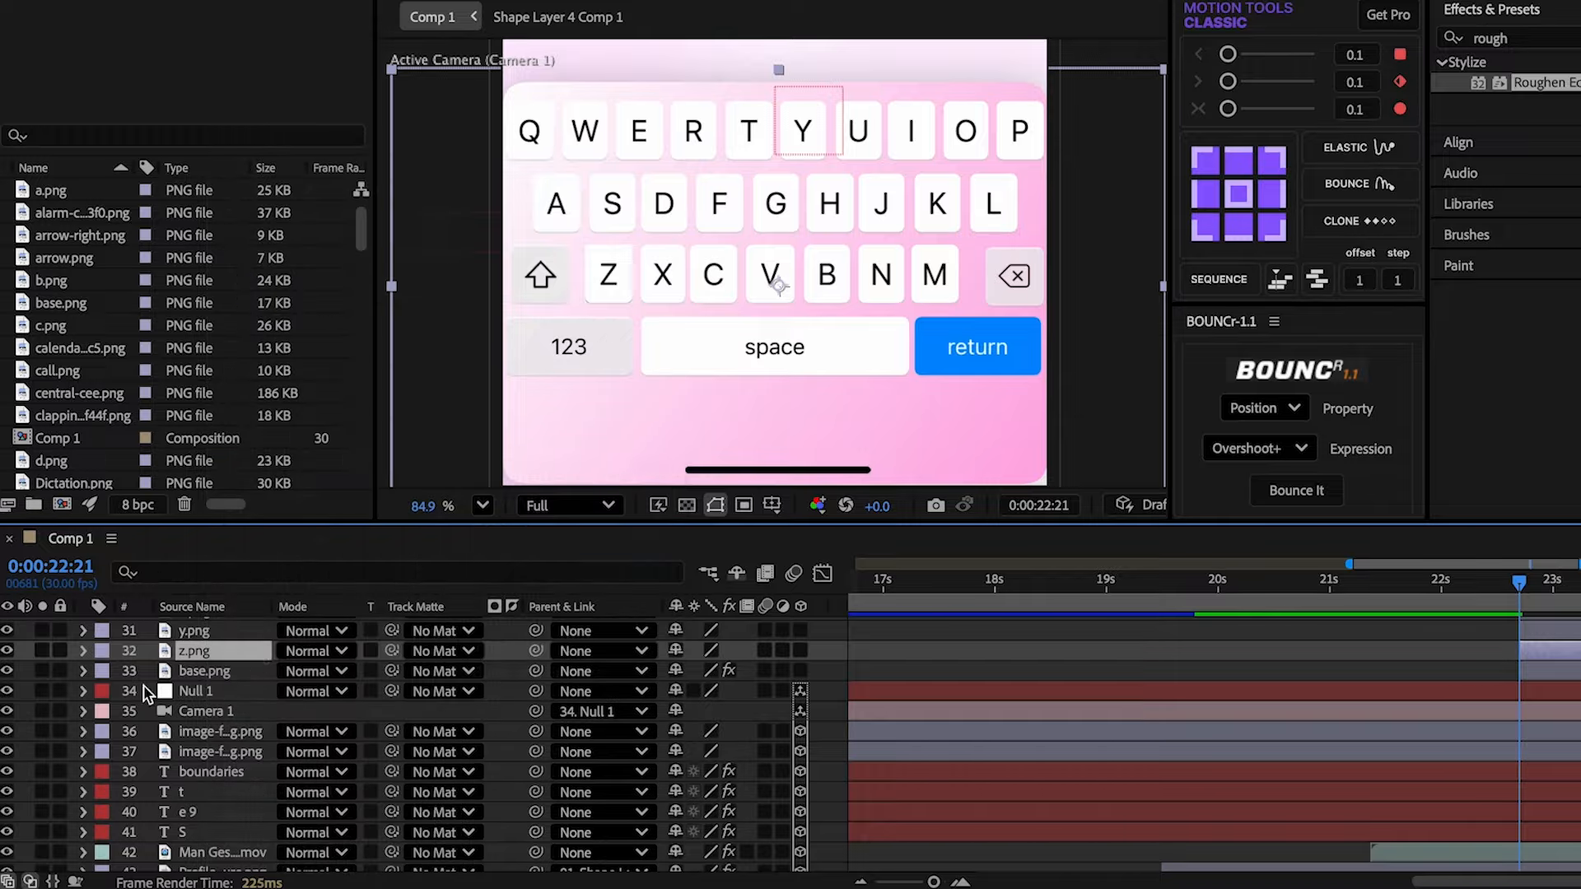
pyautogui.click(126, 733)
pyautogui.scroll(-3, 147, 739)
pyautogui.moveTo(678, 776); pyautogui.dragTo(701, 779)
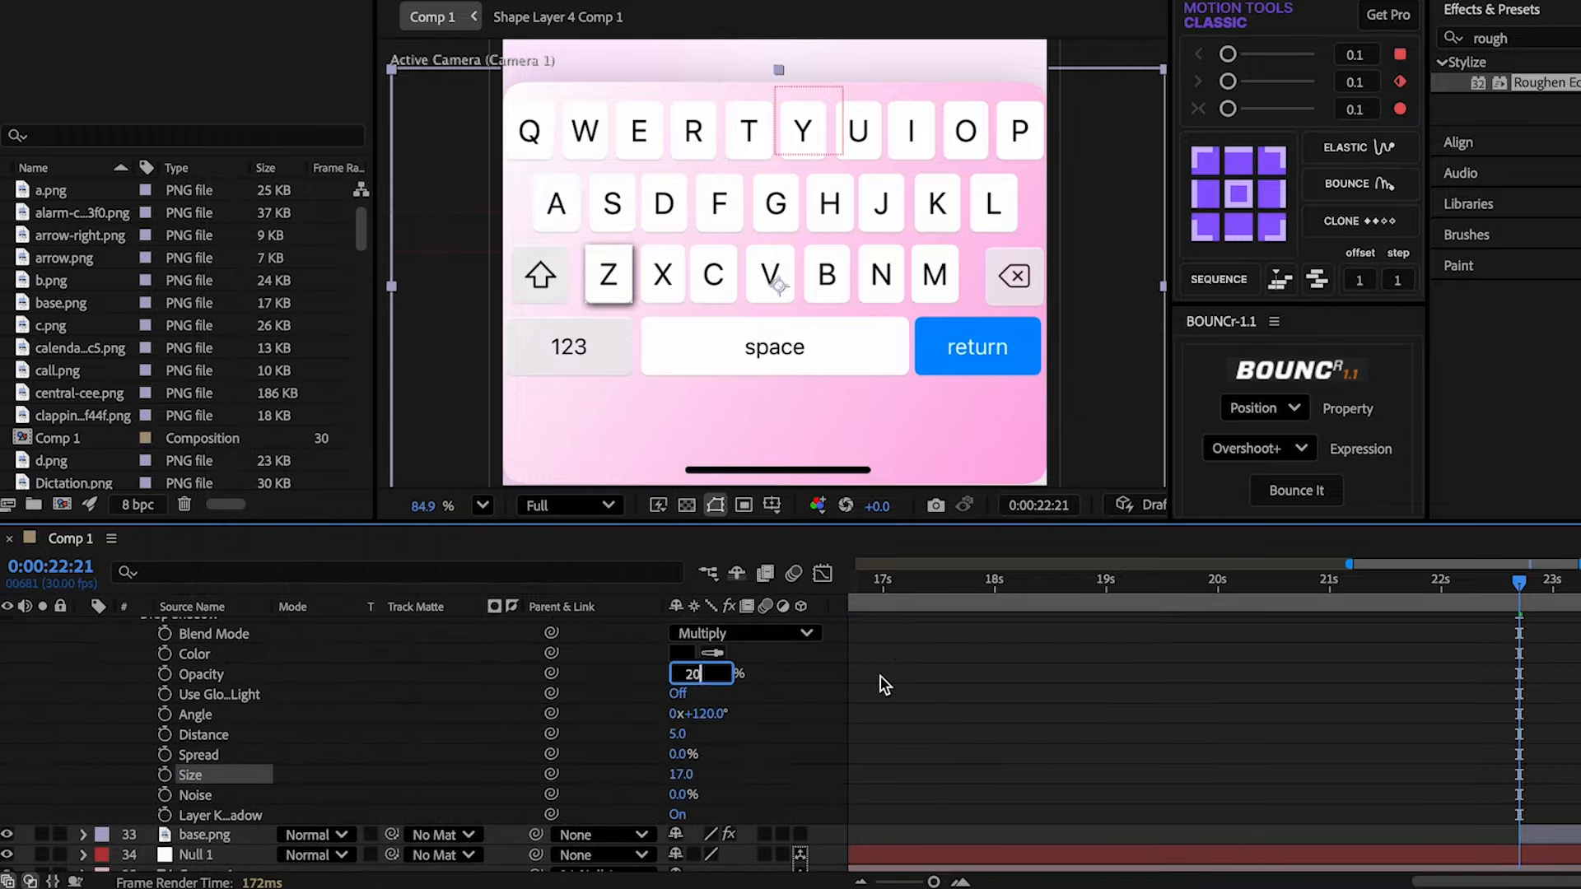
pyautogui.write('20')
pyautogui.press('Return')
# - Apply z.png's drop shadow style to all the other keyboard key layers, from y.png up to the first layer
pyautogui.scroll(1, 146, 670)
pyautogui.scroll(3, 181, 679)
pyautogui.click(212, 708)
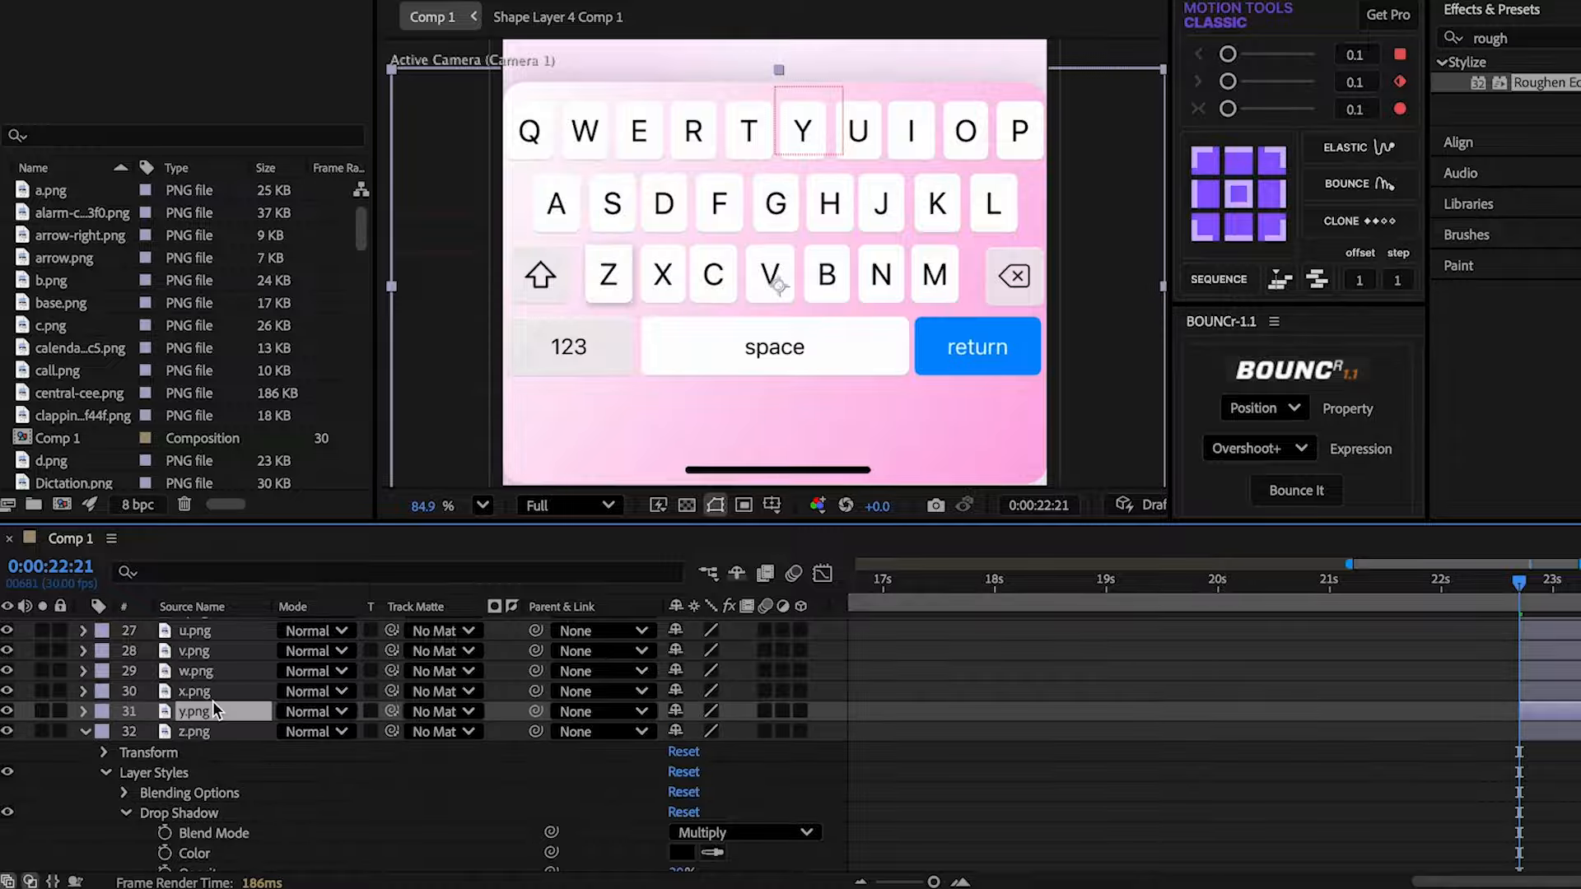
pyautogui.scroll(10, 214, 705)
pyautogui.keyDown('shift'); pyautogui.click(234, 629); pyautogui.keyUp('shift')
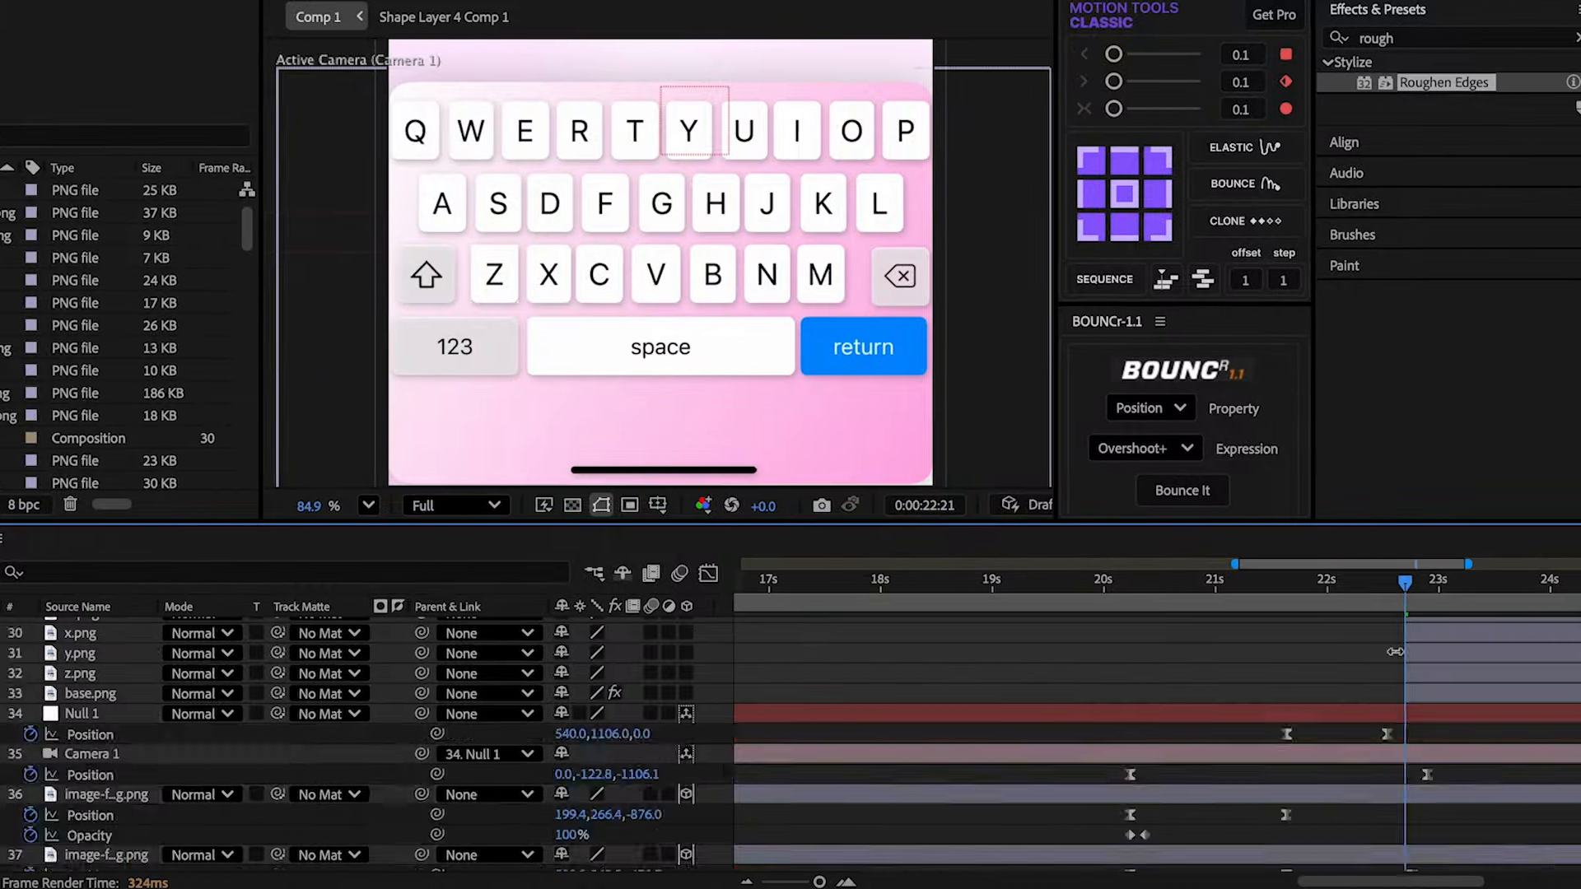
# - Draw a rectangular mask around the matching key on each of z.png, y.png and x.png
pyautogui.click(1414, 674)
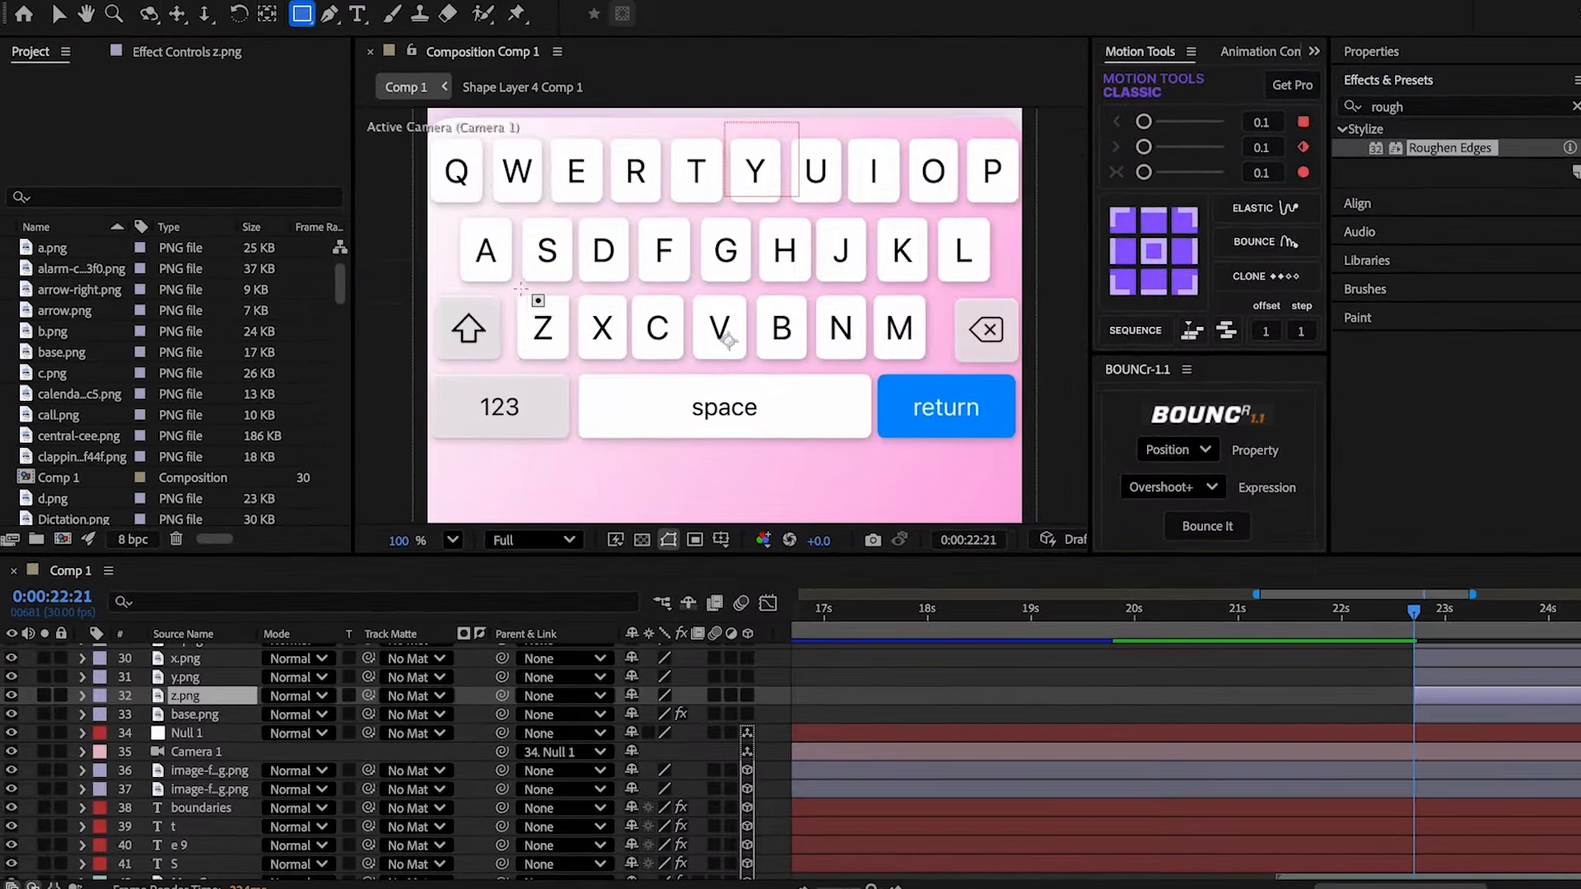
pyautogui.moveTo(505, 289); pyautogui.dragTo(555, 341)
pyautogui.click(1469, 677)
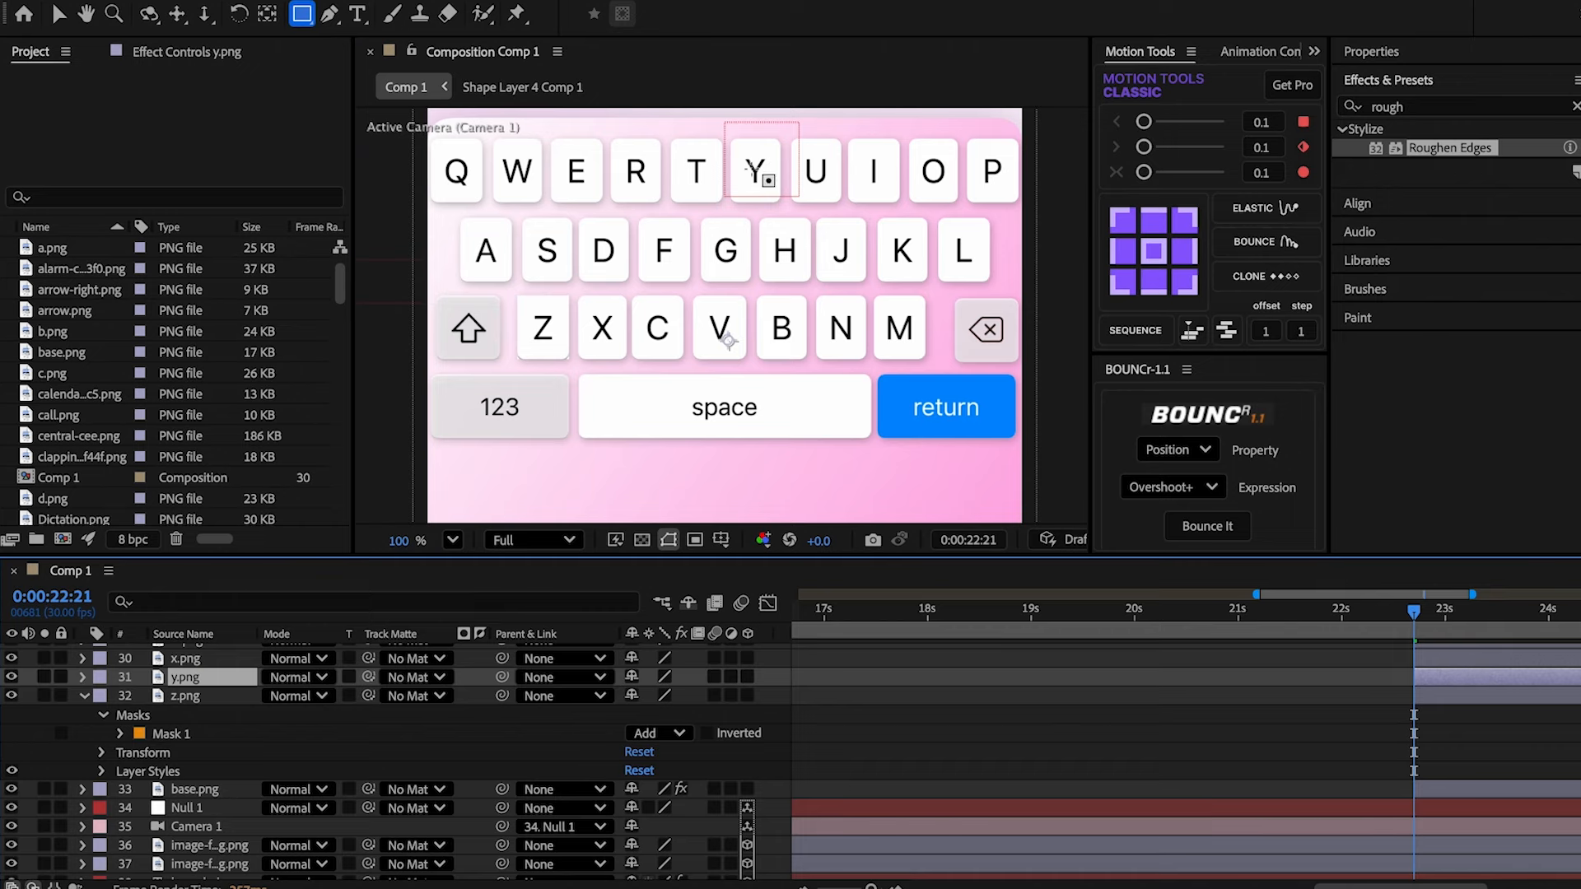
pyautogui.moveTo(707, 123); pyautogui.dragTo(801, 219)
pyautogui.click(1427, 658)
pyautogui.scroll(-1, 710, 303)
pyautogui.moveTo(571, 284); pyautogui.dragTo(639, 367)
# - Mask w.png, v.png, u.png and t.png with rectangles around their respective keys
pyautogui.click(1423, 658)
pyautogui.moveTo(491, 135); pyautogui.dragTo(557, 202)
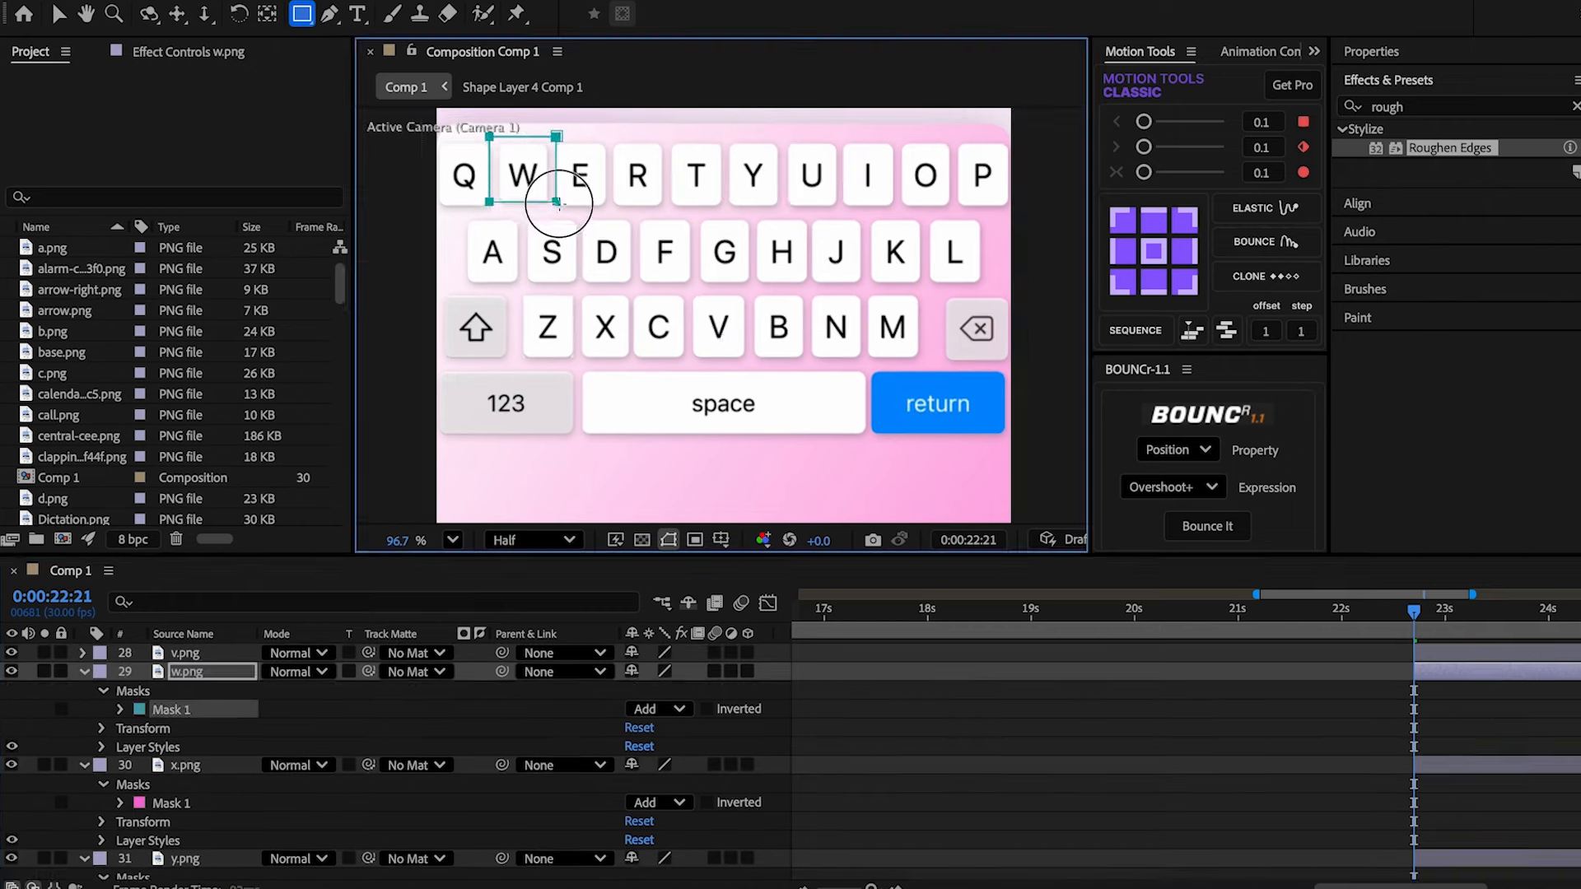
pyautogui.click(1426, 657)
pyautogui.moveTo(685, 289); pyautogui.dragTo(750, 365)
pyautogui.scroll(3, 1433, 684)
pyautogui.click(1437, 721)
pyautogui.moveTo(784, 131); pyautogui.dragTo(841, 214)
pyautogui.click(1447, 703)
pyautogui.moveTo(668, 136); pyautogui.dragTo(726, 213)
# - Mask Shift.png, s.png, Return.png and r.png with rectangles around their respective keys
pyautogui.click(1441, 685)
pyautogui.moveTo(440, 290); pyautogui.dragTo(513, 365)
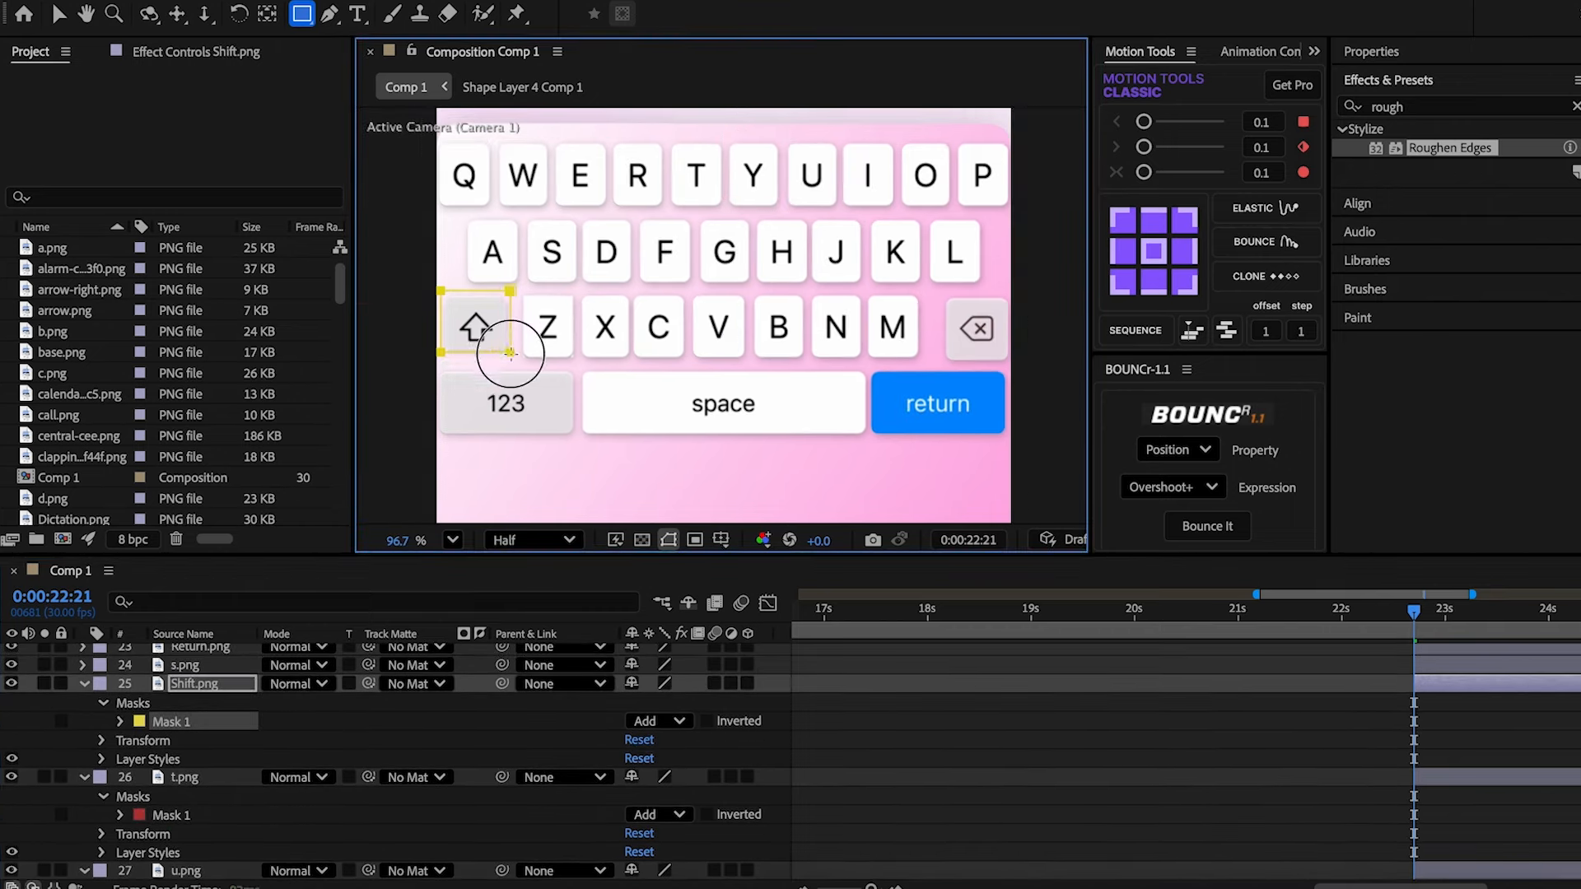
pyautogui.moveTo(519, 213); pyautogui.dragTo(580, 289)
pyautogui.click(1453, 660)
pyautogui.moveTo(869, 369); pyautogui.dragTo(1009, 440)
pyautogui.click(1453, 671)
pyautogui.moveTo(609, 137); pyautogui.dragTo(667, 214)
# - Mask q.png, p.png and o.png with rectangles around their respective keys
pyautogui.scroll(2, 1461, 692)
pyautogui.click(1457, 721)
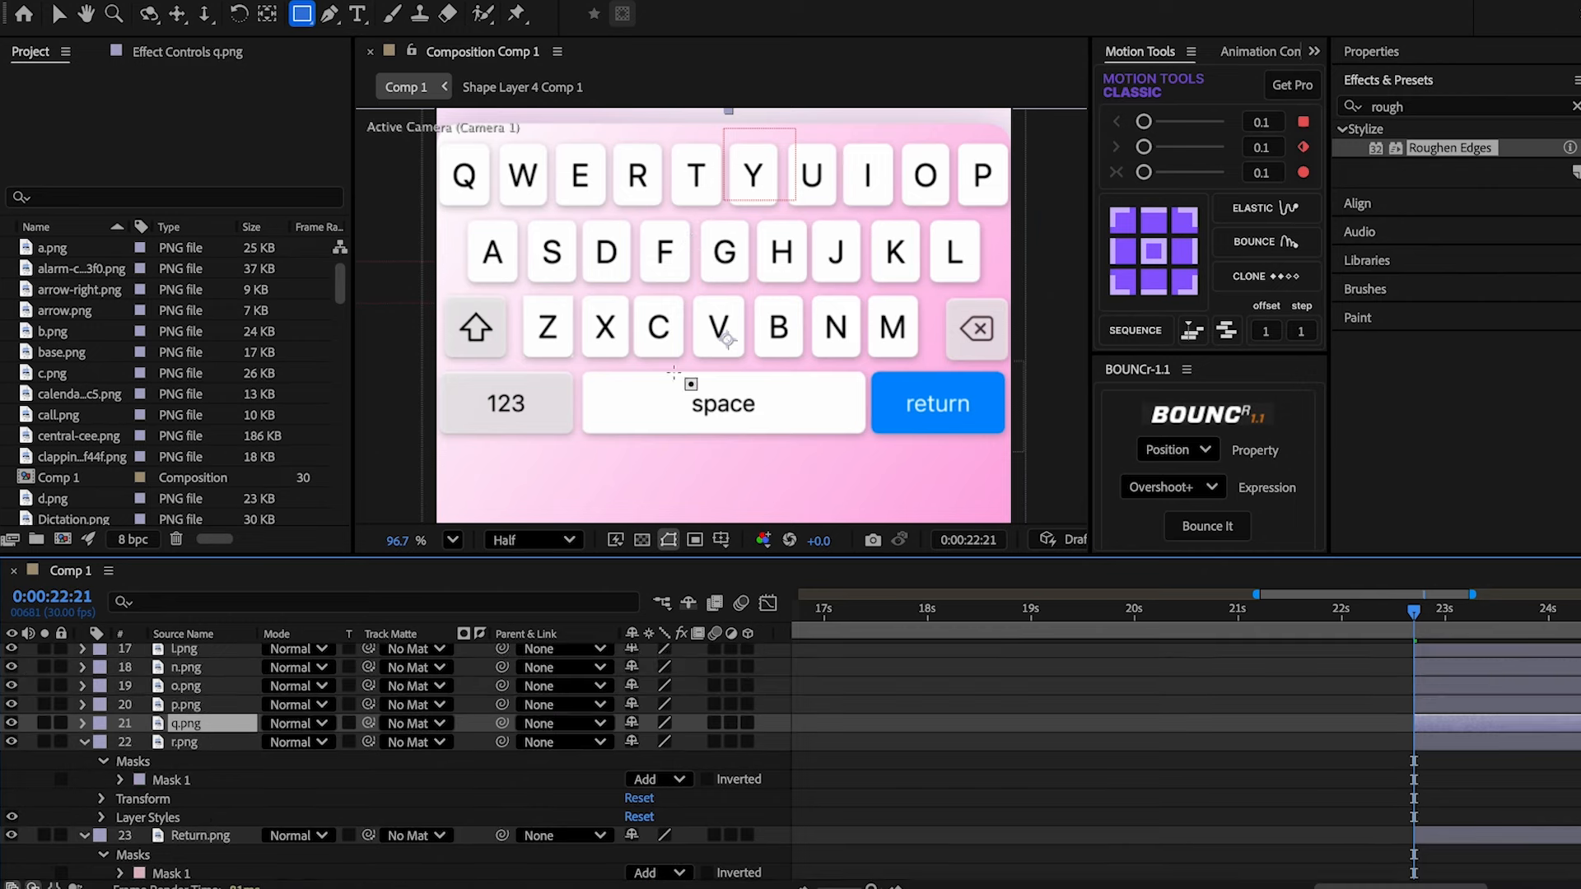
pyautogui.moveTo(430, 138); pyautogui.dragTo(498, 214)
pyautogui.click(1478, 705)
pyautogui.moveTo(954, 137); pyautogui.dragTo(1015, 214)
pyautogui.click(1469, 686)
pyautogui.moveTo(897, 137); pyautogui.dragTo(956, 213)
# - Mask the layers from n.png through i.png with a rectangle around each matching key
pyautogui.click(1462, 668)
pyautogui.scroll(3, 1458, 709)
pyautogui.click(1458, 751)
pyautogui.moveTo(807, 289)
pyautogui.mouseDown()
pyautogui.moveTo(864, 366)
pyautogui.moveTo(951, 390)
pyautogui.mouseUp()
pyautogui.click(1448, 714)
pyautogui.moveTo(867, 217); pyautogui.dragTo(926, 289)
pyautogui.click(1445, 696)
pyautogui.moveTo(808, 216); pyautogui.dragTo(867, 289)
pyautogui.click(1437, 679)
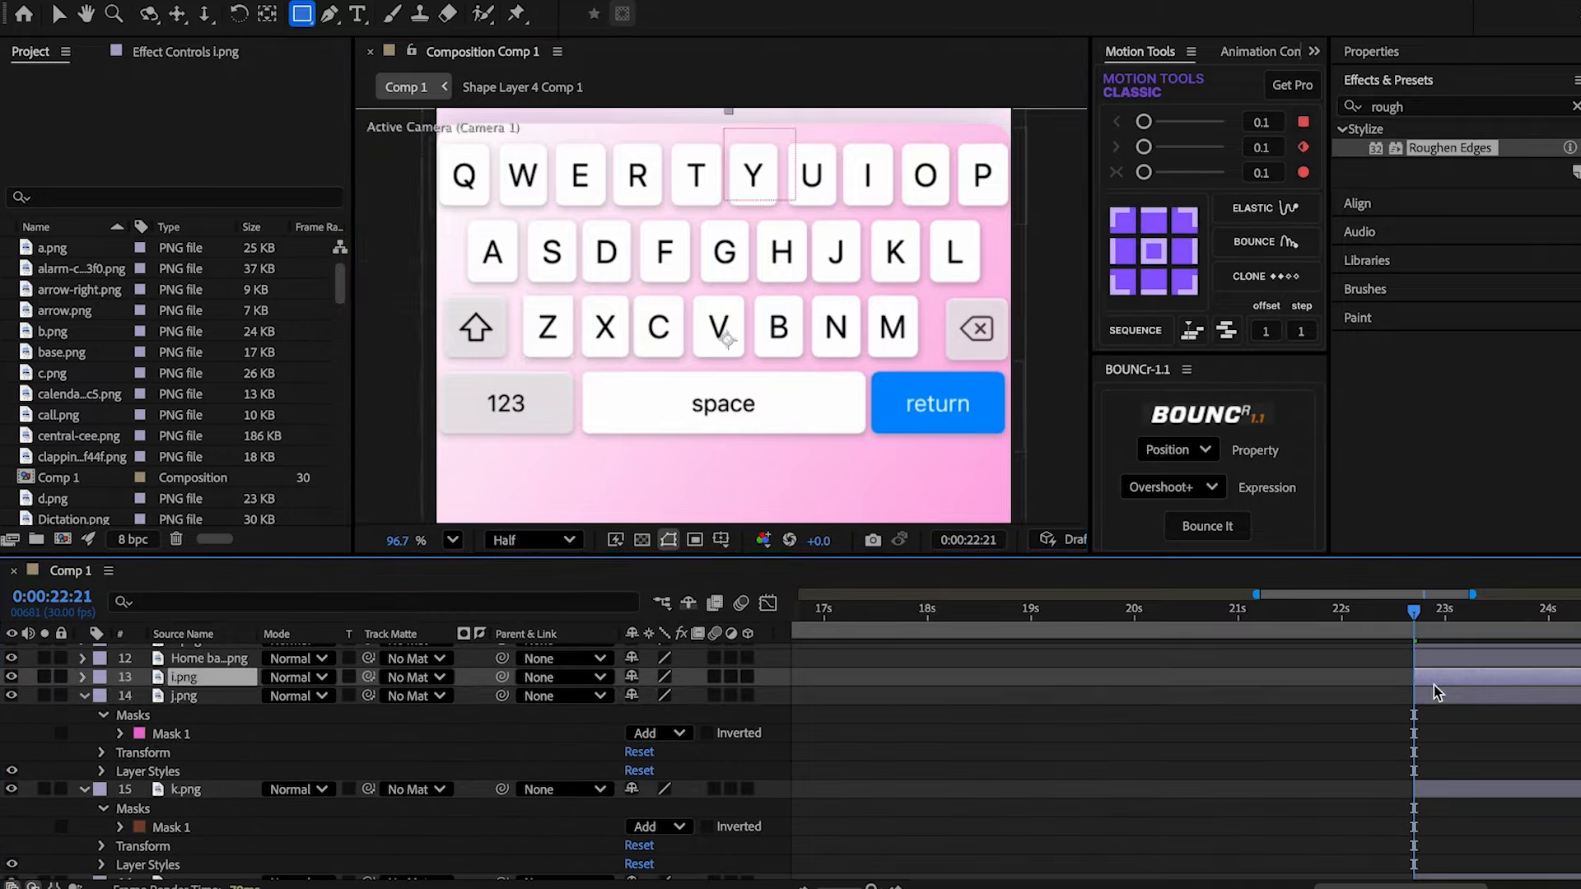
pyautogui.moveTo(839, 138); pyautogui.dragTo(898, 214)
# - Draw rectangular masks around the home bar on its layer and around the H key on h.png
pyautogui.click(1447, 660)
pyautogui.scroll(-3, 729, 412)
pyautogui.moveTo(652, 452); pyautogui.dragTo(803, 472)
pyautogui.scroll(3, 1424, 733)
pyautogui.click(1429, 803)
pyautogui.scroll(2, 766, 329)
pyautogui.moveTo(746, 233); pyautogui.dragTo(798, 293)
# - Mask the layers from g.png through b.png and eraser.png with a rectangle around each matching key
pyautogui.click(1433, 785)
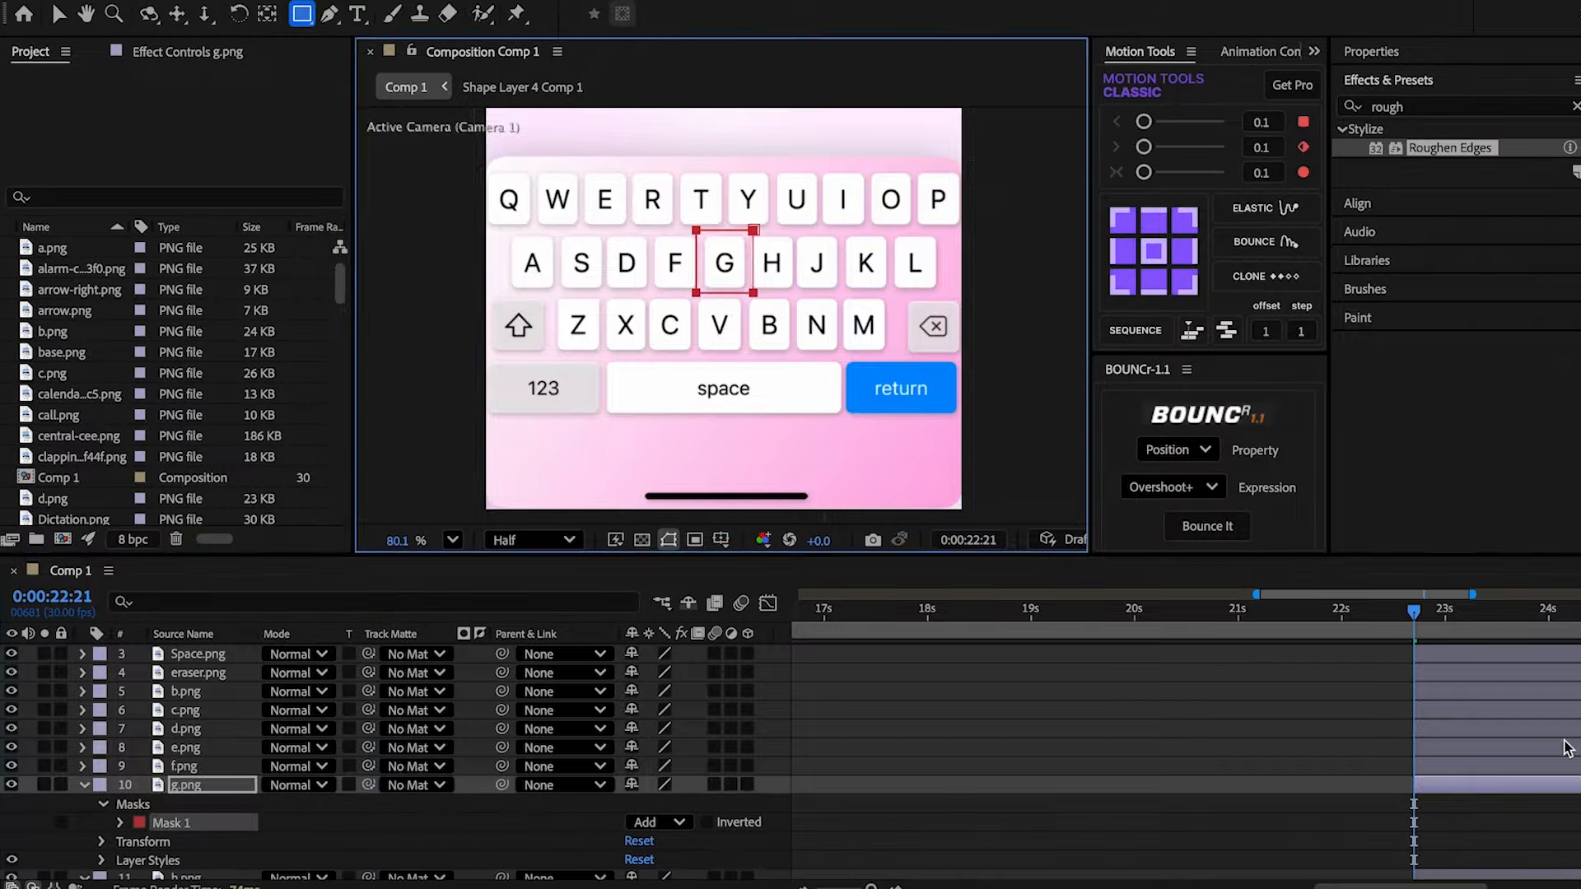
pyautogui.click(1441, 747)
pyautogui.moveTo(580, 167); pyautogui.dragTo(641, 212)
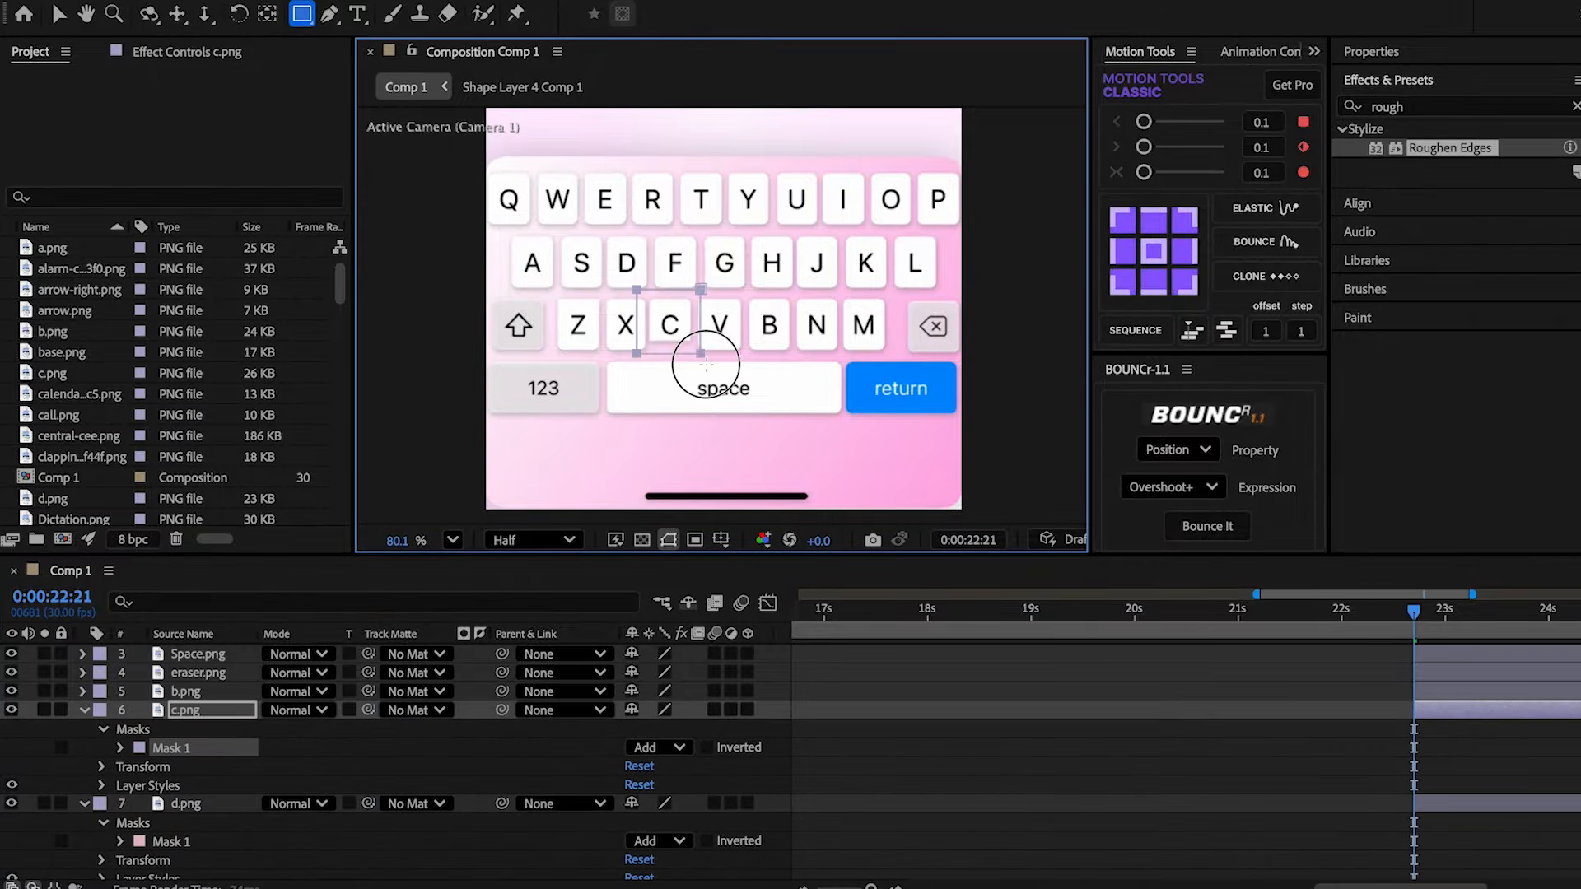
pyautogui.click(1432, 691)
pyautogui.moveTo(735, 292); pyautogui.dragTo(805, 367)
pyautogui.click(1431, 673)
pyautogui.moveTo(903, 290); pyautogui.dragTo(980, 367)
# - Mask Space.png and a.png with rectangles around the space bar and the A key
pyautogui.scroll(3, 1431, 692)
pyautogui.click(1431, 692)
pyautogui.moveTo(602, 358); pyautogui.dragTo(847, 421)
pyautogui.click(1431, 672)
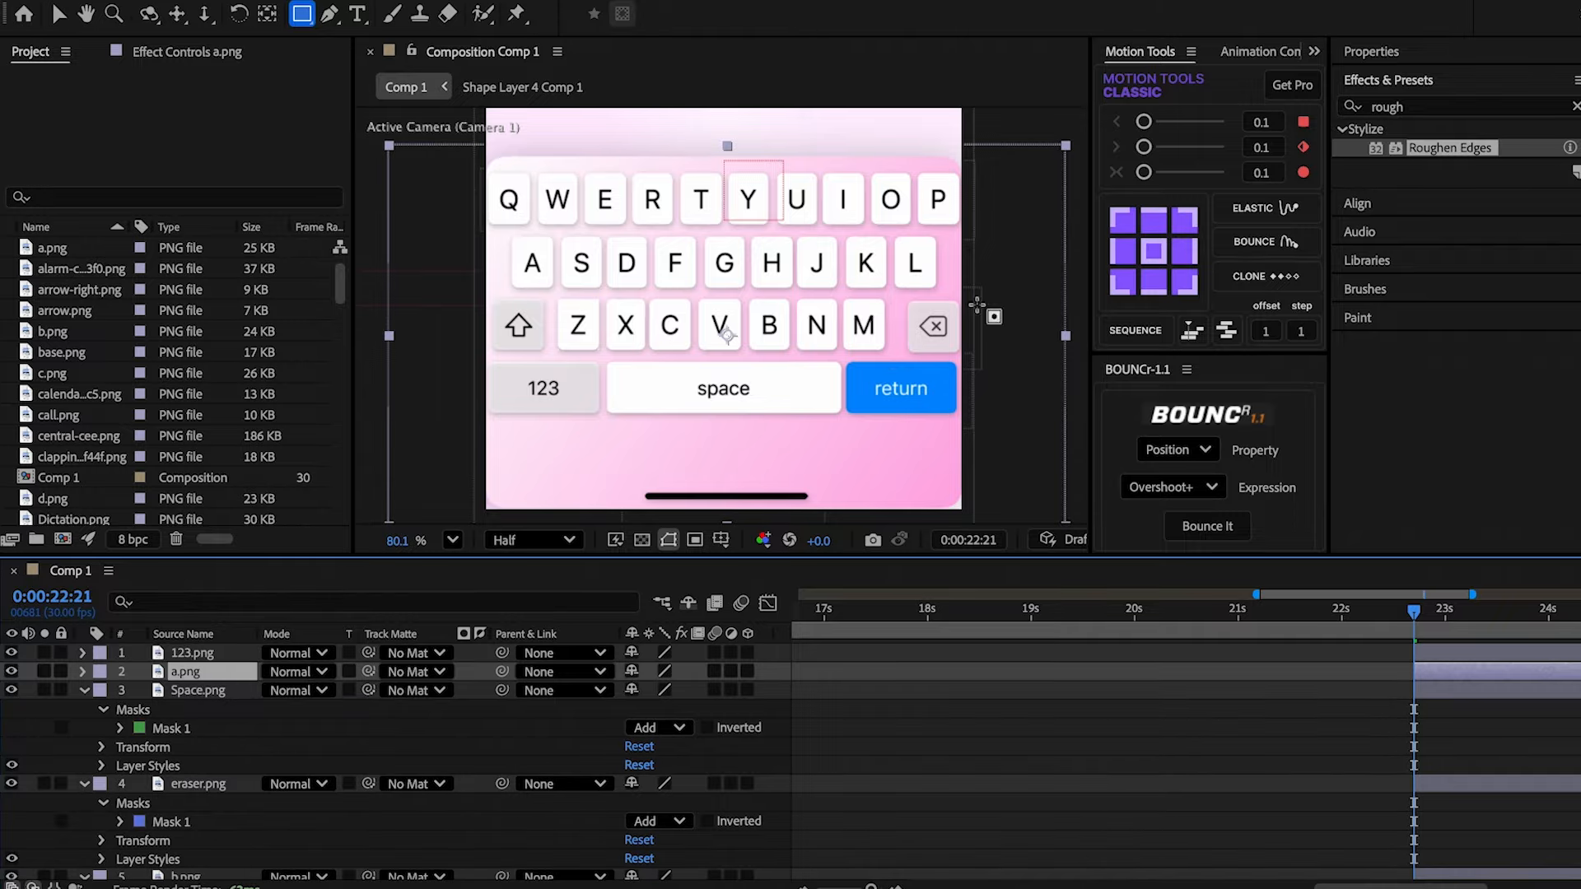
pyautogui.moveTo(507, 233); pyautogui.dragTo(583, 306)
# - Extend the start of base.png back to 0:00:22:12, ahead of the key layers
pyautogui.scroll(-5, 975, 689)
pyautogui.click(1435, 842)
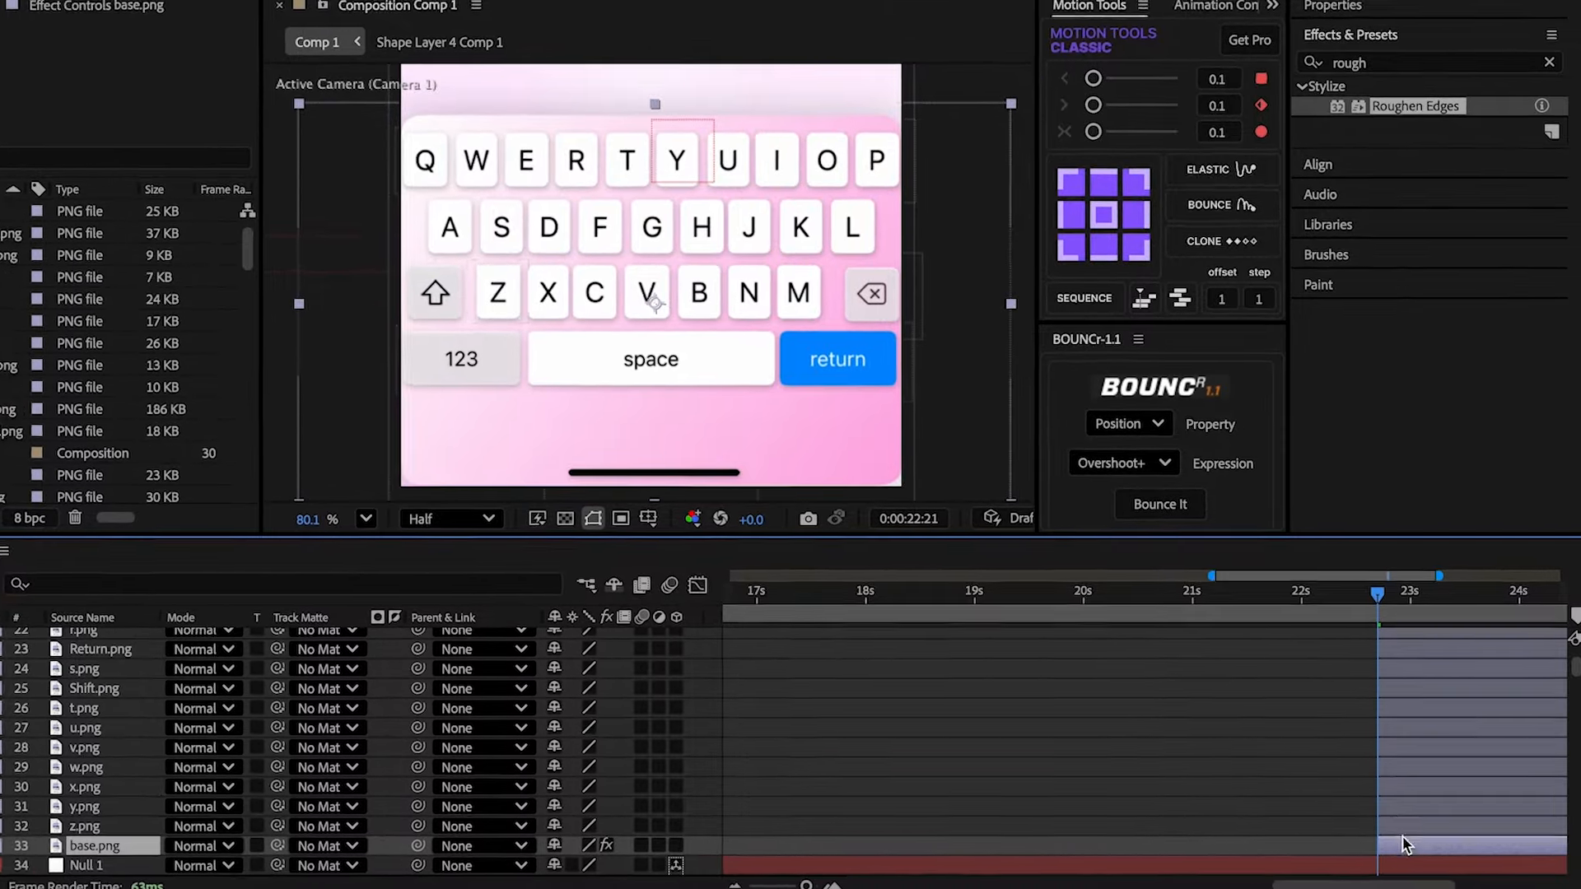
pyautogui.scroll(8, 1395, 803)
pyautogui.keyDown('shift'); pyautogui.click(1415, 642); pyautogui.keyUp('shift')
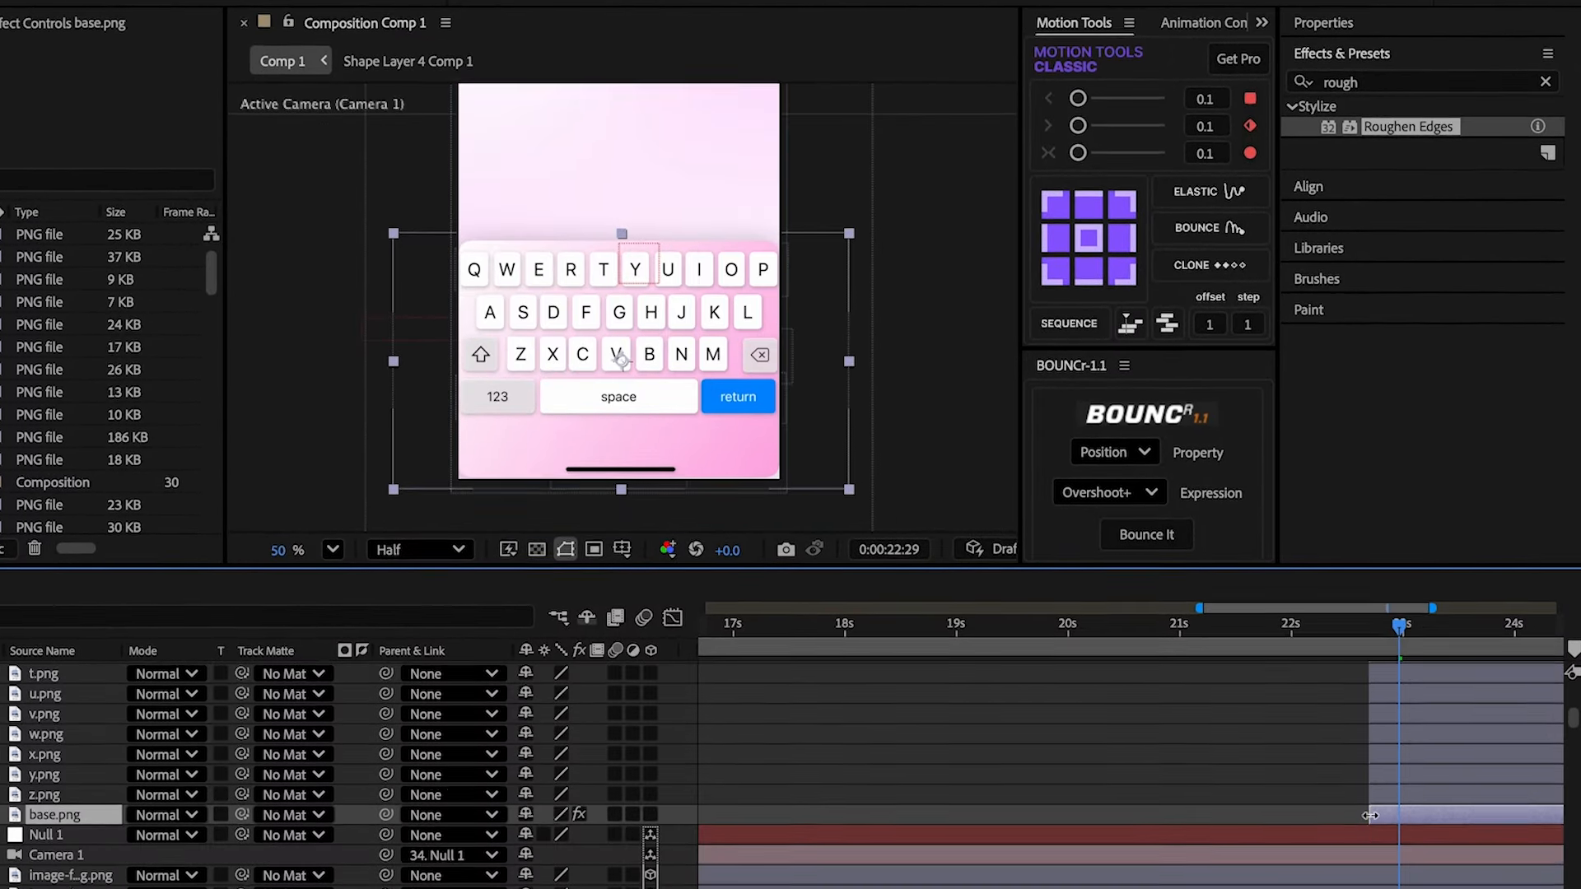
pyautogui.moveTo(1370, 815); pyautogui.dragTo(1335, 815)
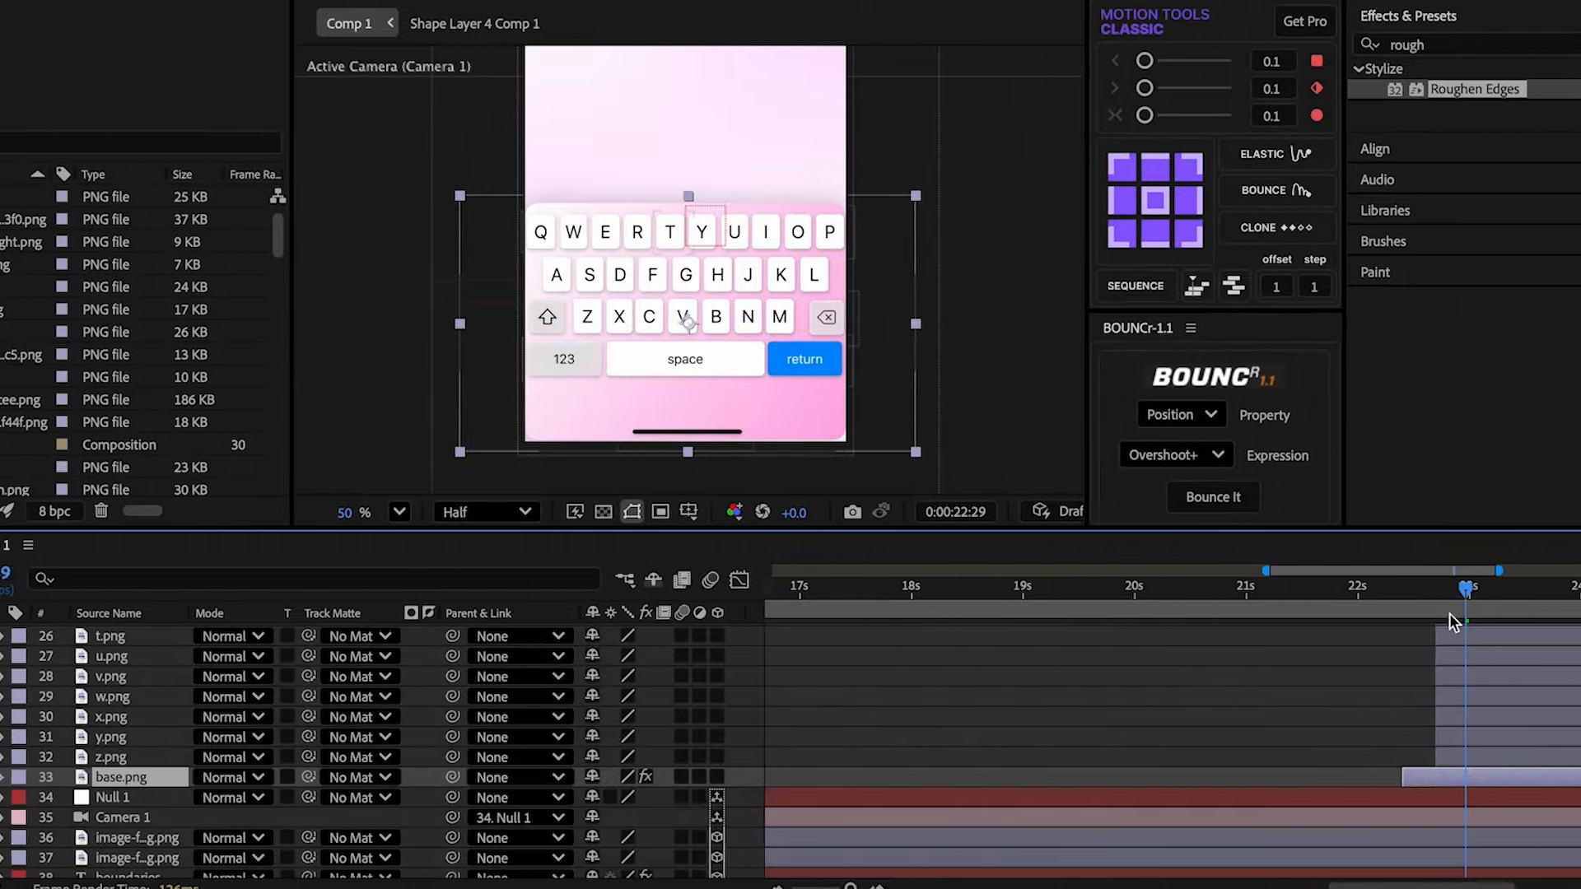
# - Keyframe base.png's Position from 546, 2341 at 0:00:22:12 to 546, 1521 at 0:00:23:01 and ease it in the speed graph
pyautogui.press('p')
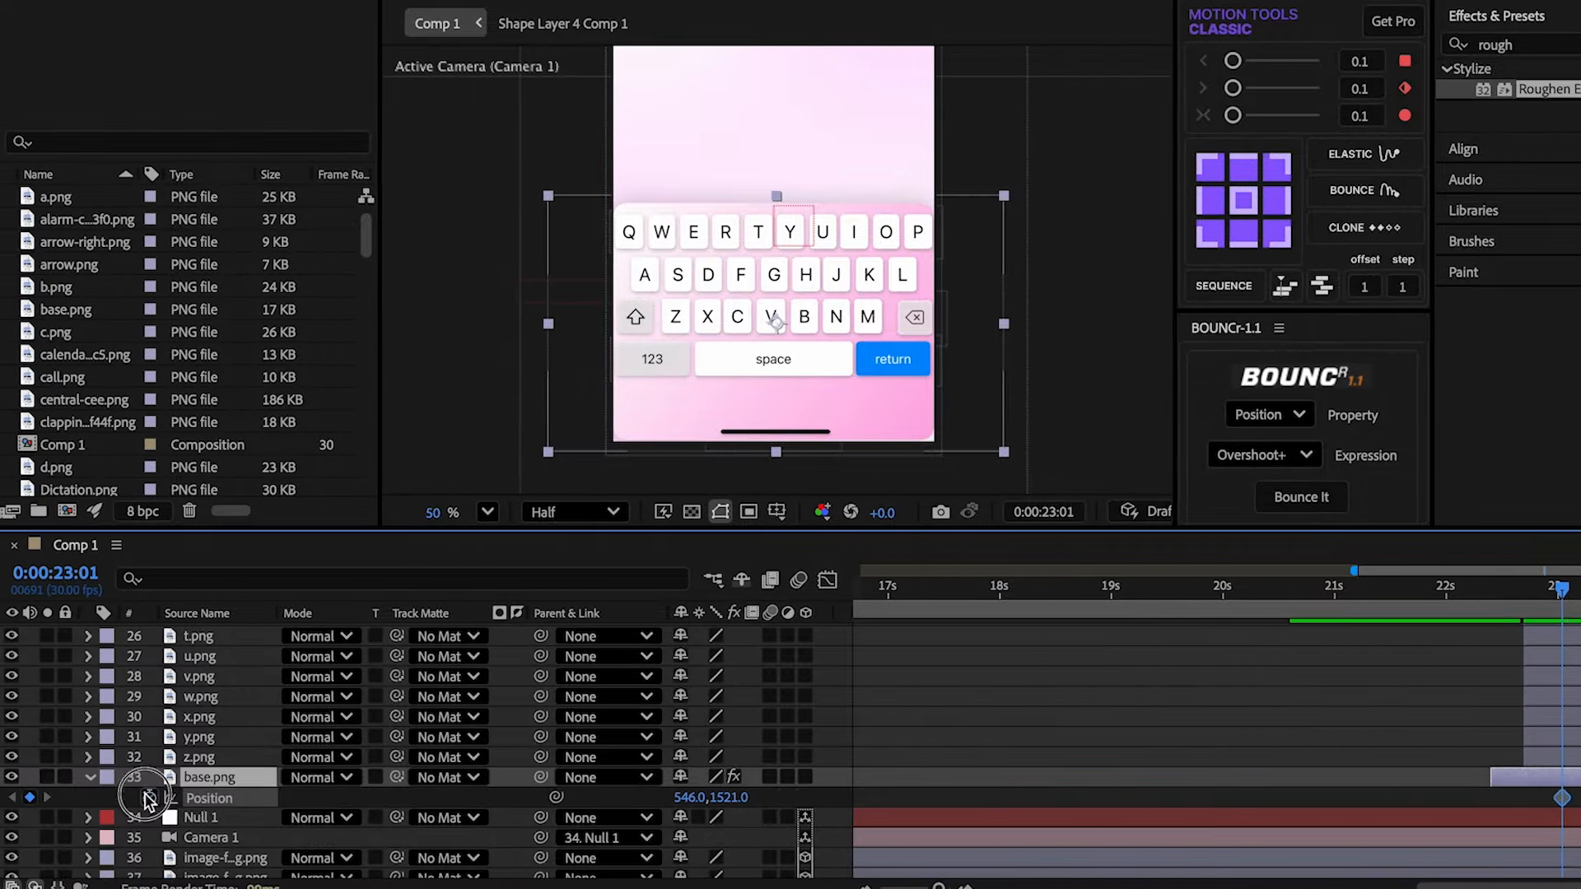
pyautogui.moveTo(1548, 587); pyautogui.dragTo(1490, 587)
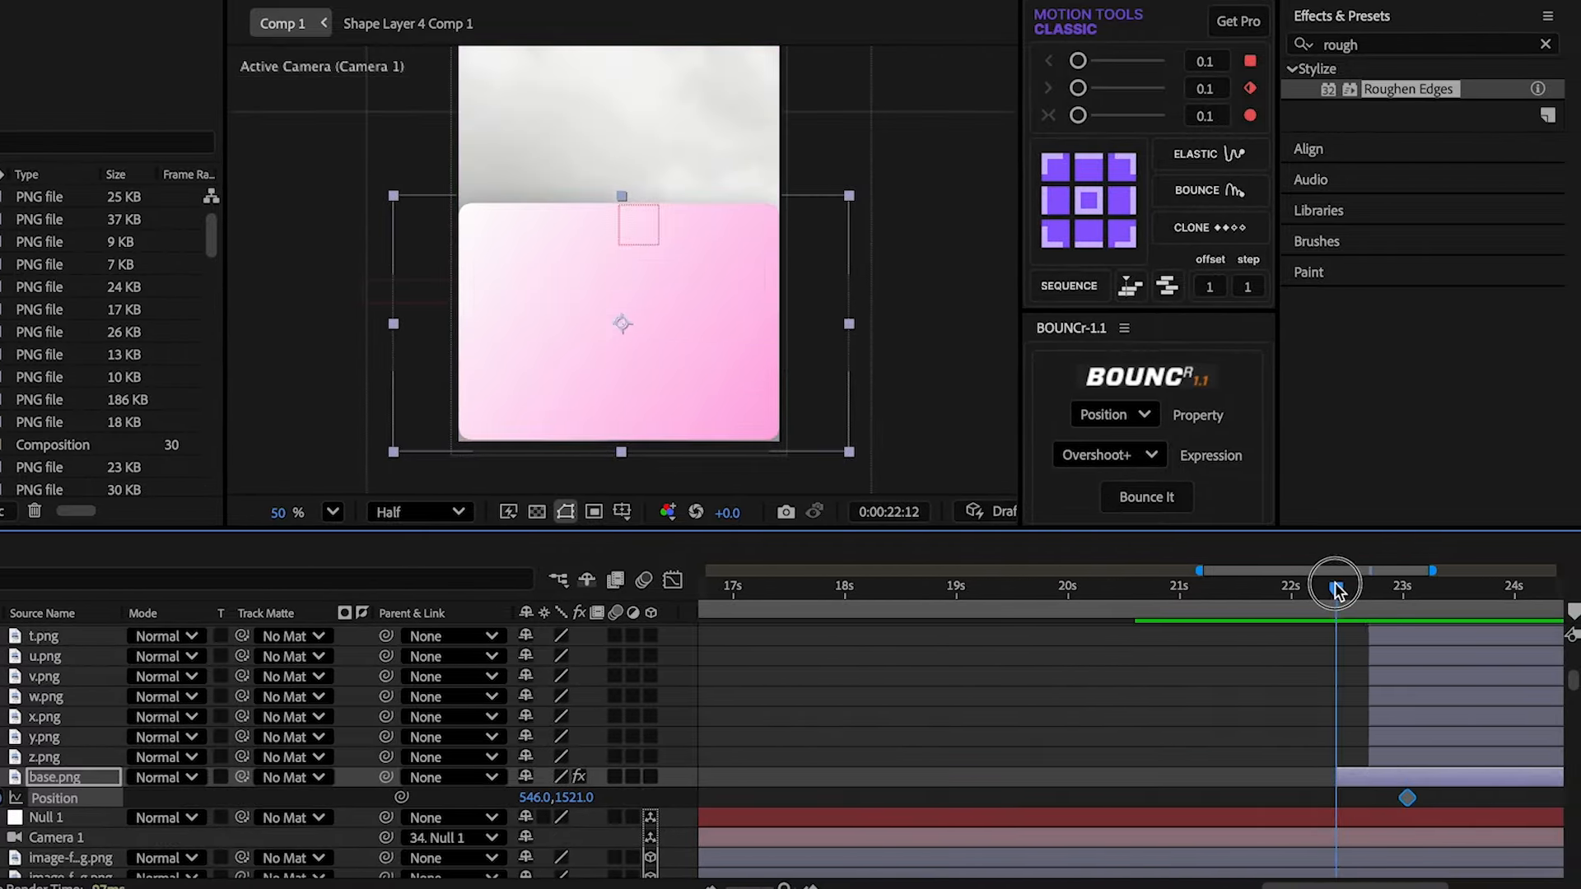
pyautogui.moveTo(577, 803); pyautogui.dragTo(1515, 785)
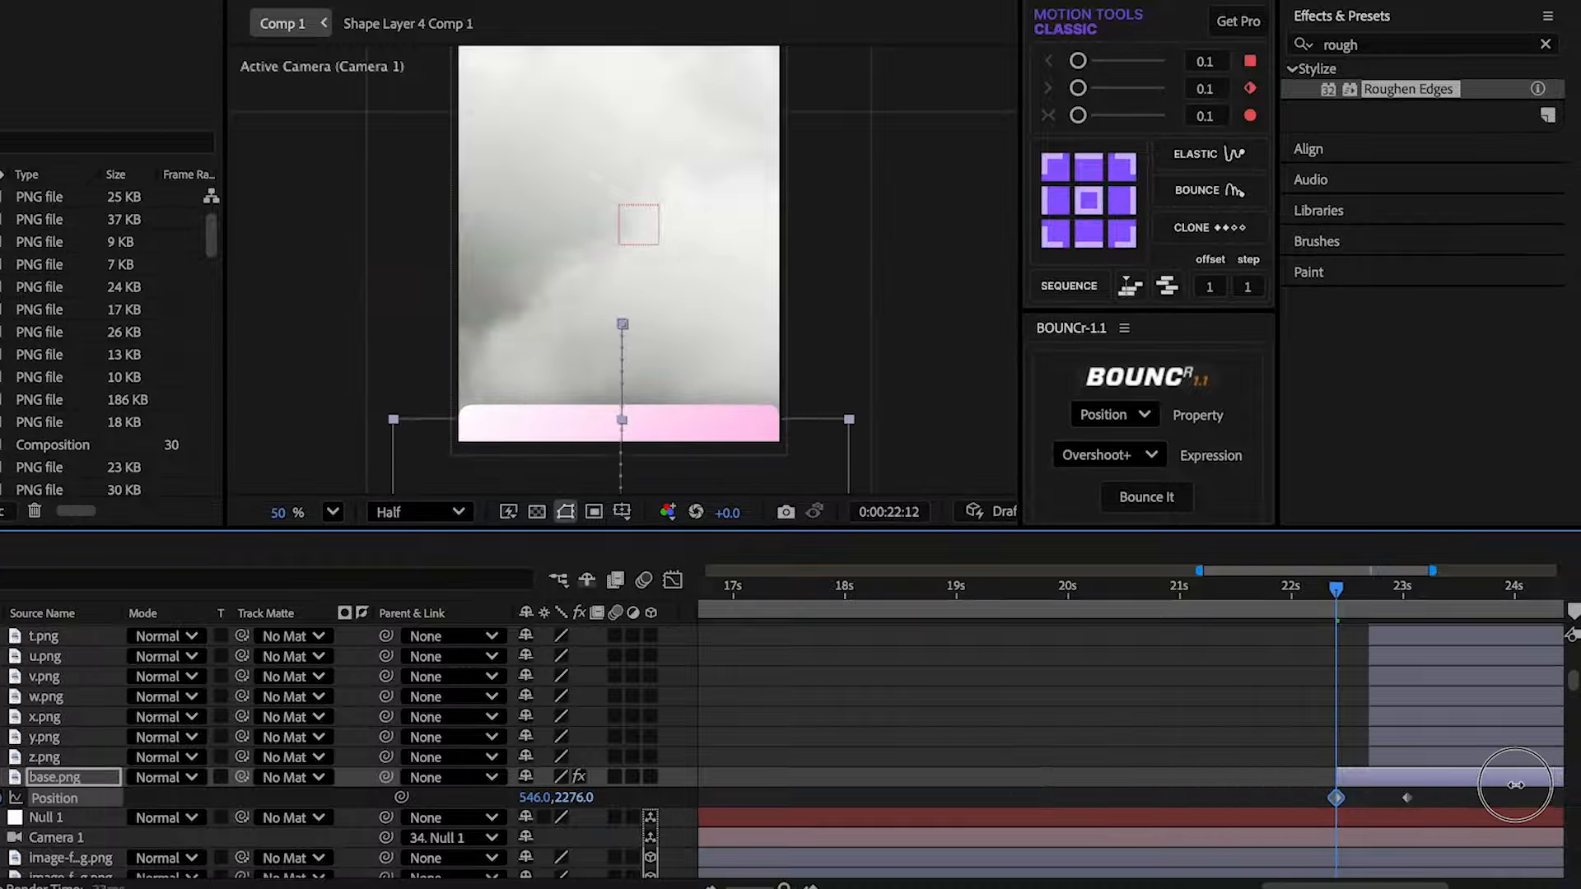
pyautogui.click(673, 581)
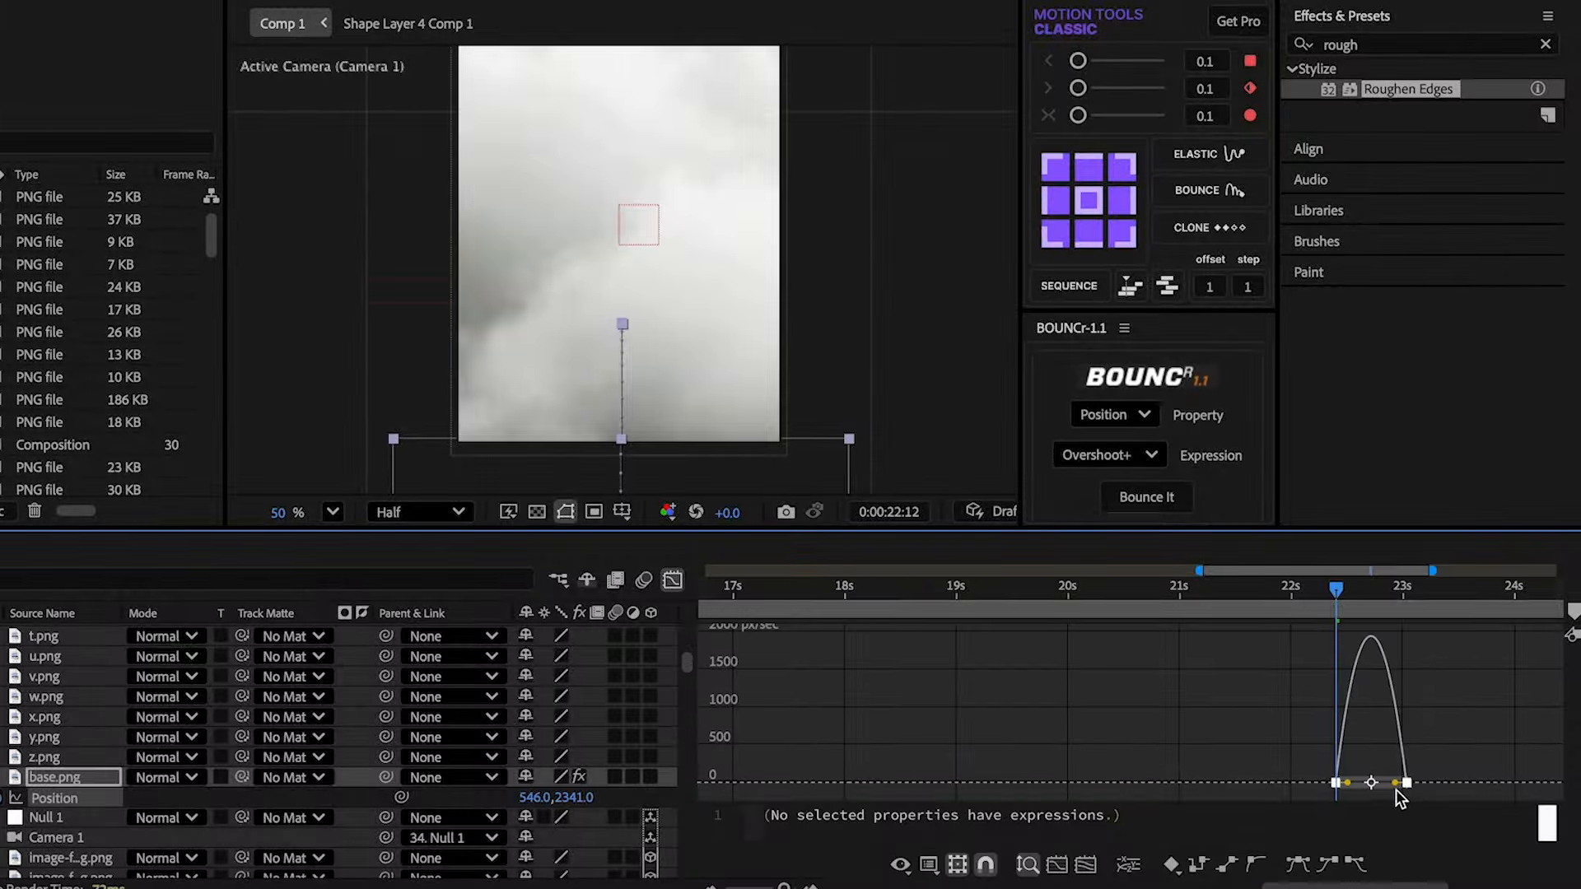
pyautogui.moveTo(1363, 792); pyautogui.dragTo(1363, 792)
pyautogui.press('space')
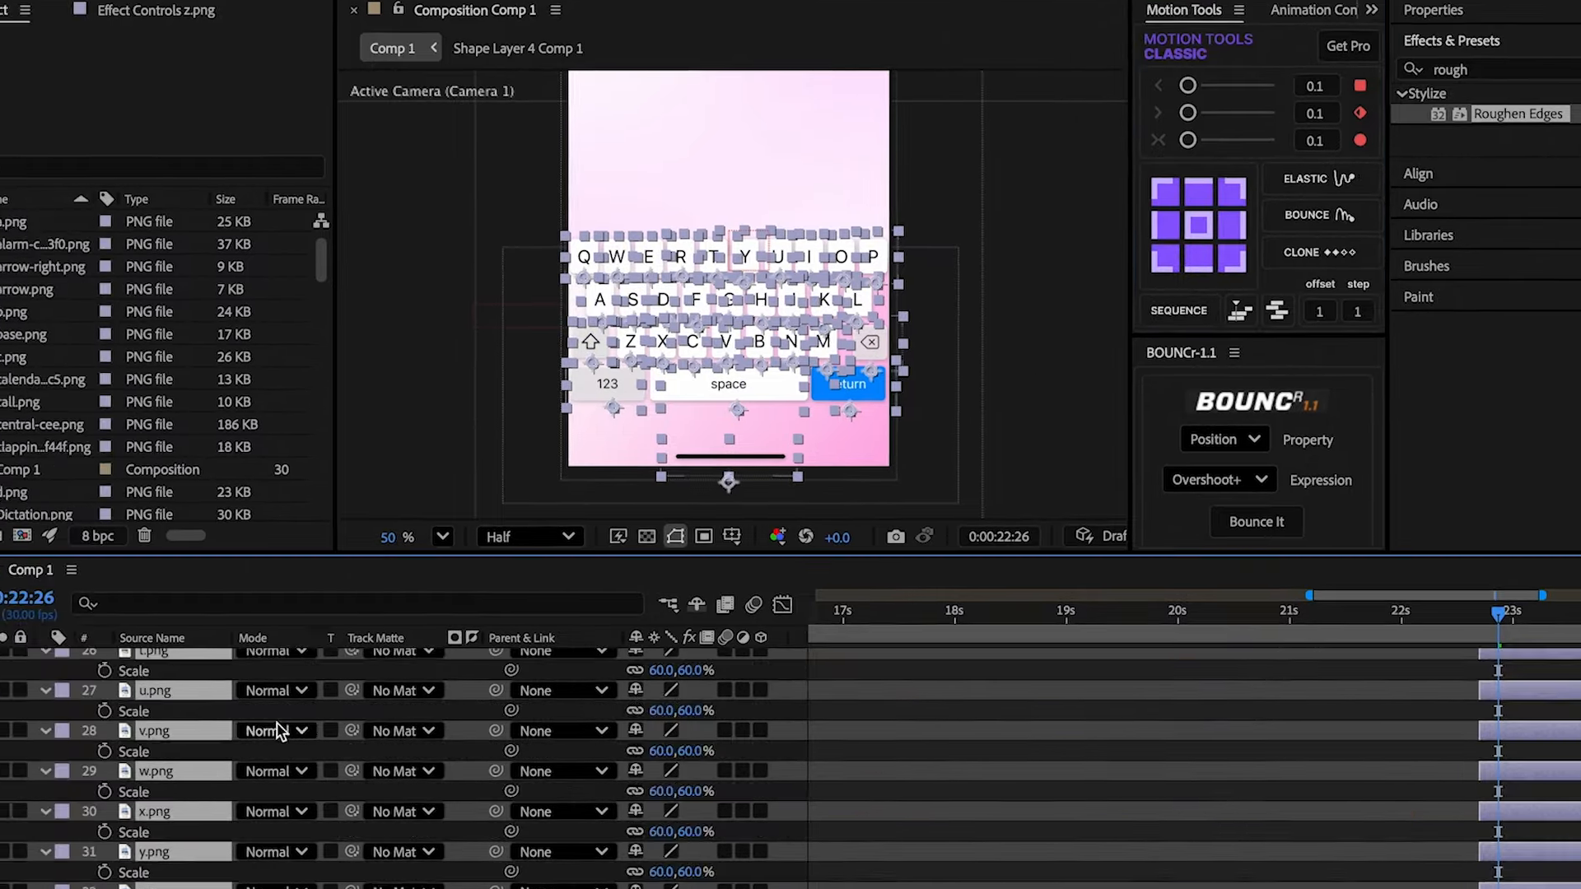
# - Keyframe the Scale of all key layers from 0% at 0:00:22:21 to 60% at 0:00:22:26
pyautogui.click(105, 751)
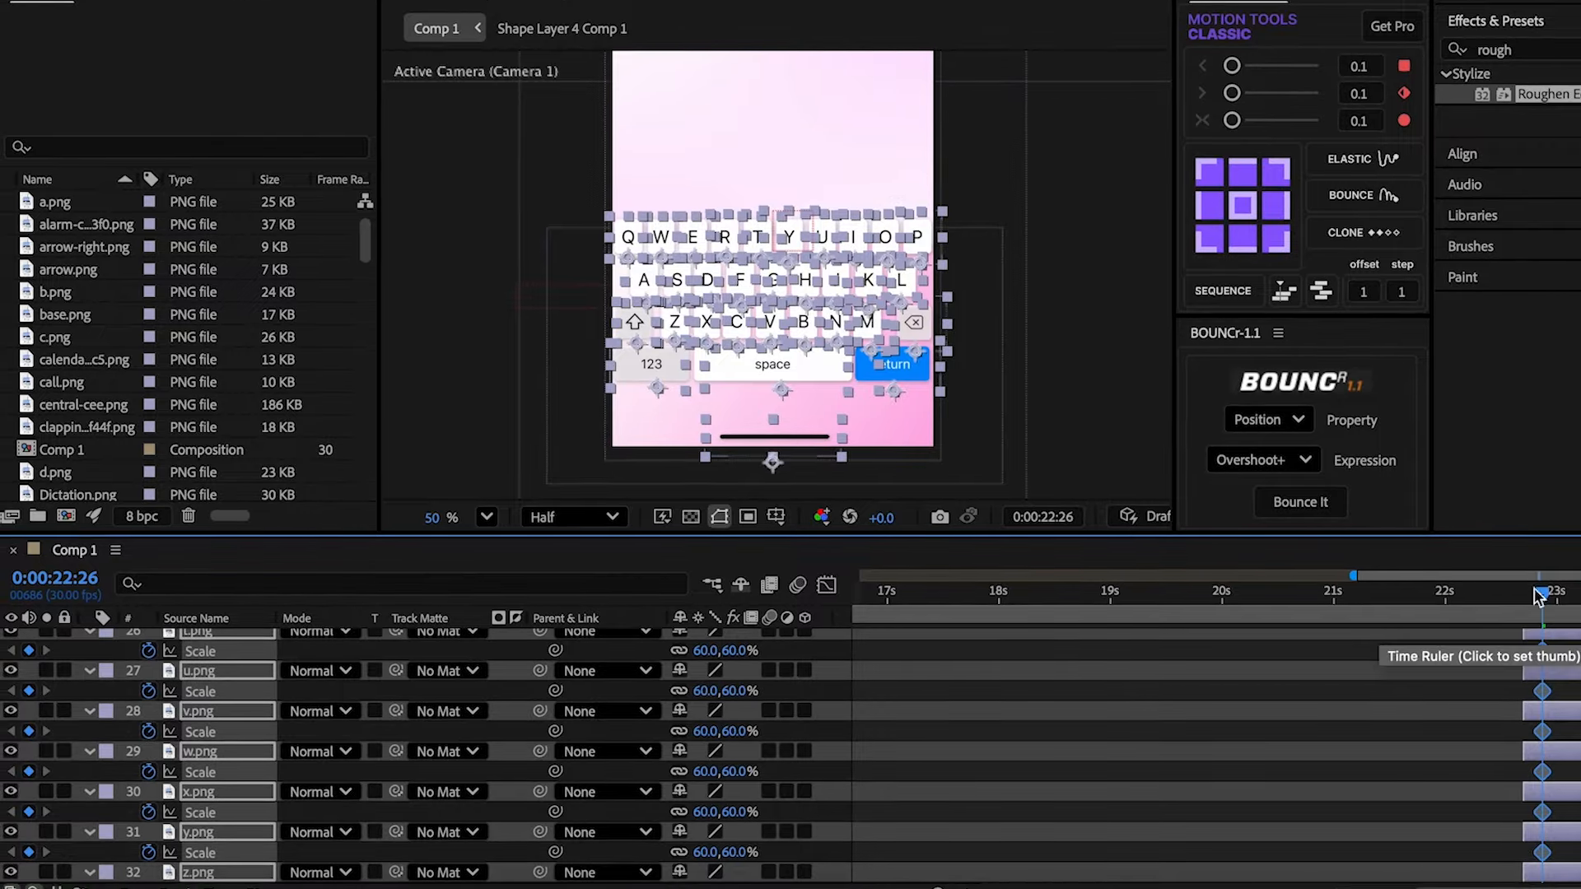
pyautogui.moveTo(1499, 614); pyautogui.dragTo(1396, 601)
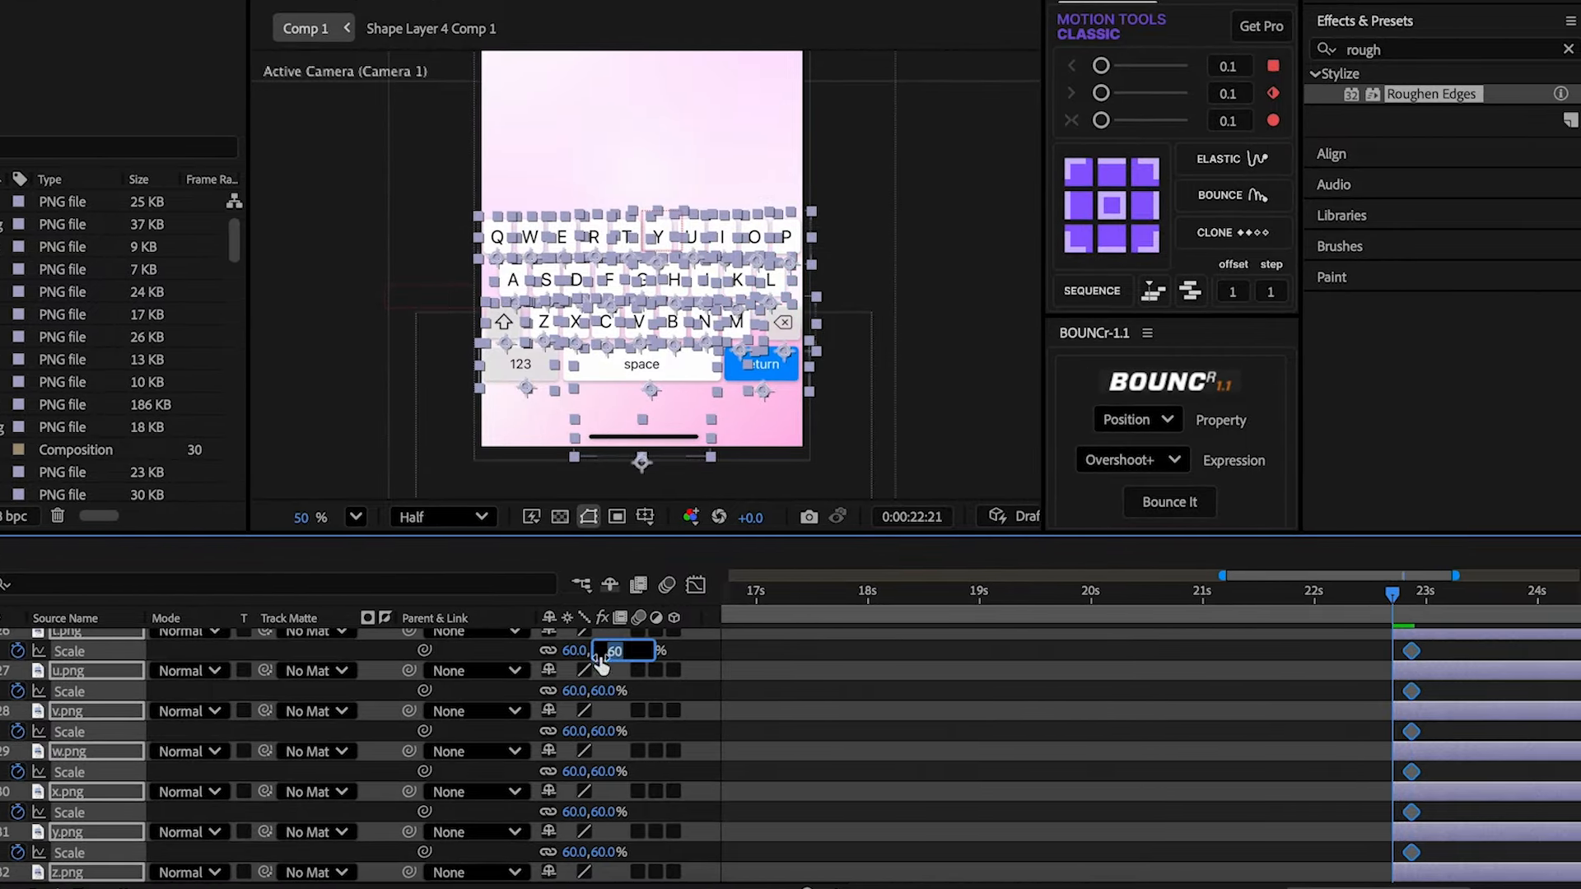
pyautogui.press('Return')
pyautogui.scroll(-5, 1317, 725)
# - Apply BOUNCr's Overshoot+ expression to the key layers' Scale and stagger the layers with Motion Tools' Sequence at offset 1 and step 1
pyautogui.moveTo(1332, 726); pyautogui.dragTo(1417, 577)
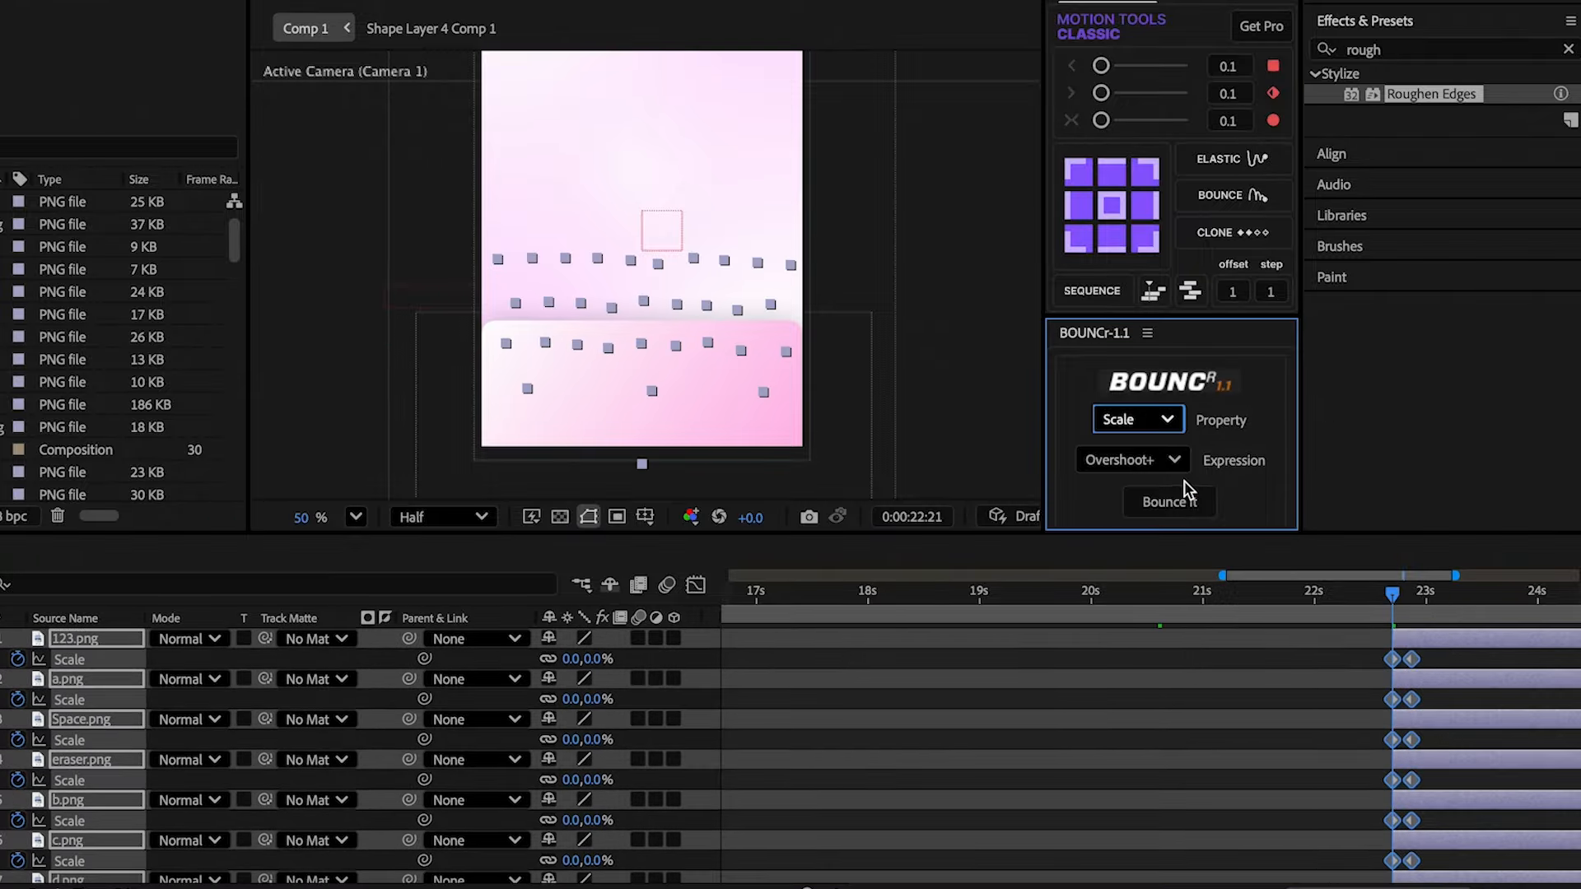
pyautogui.click(1170, 500)
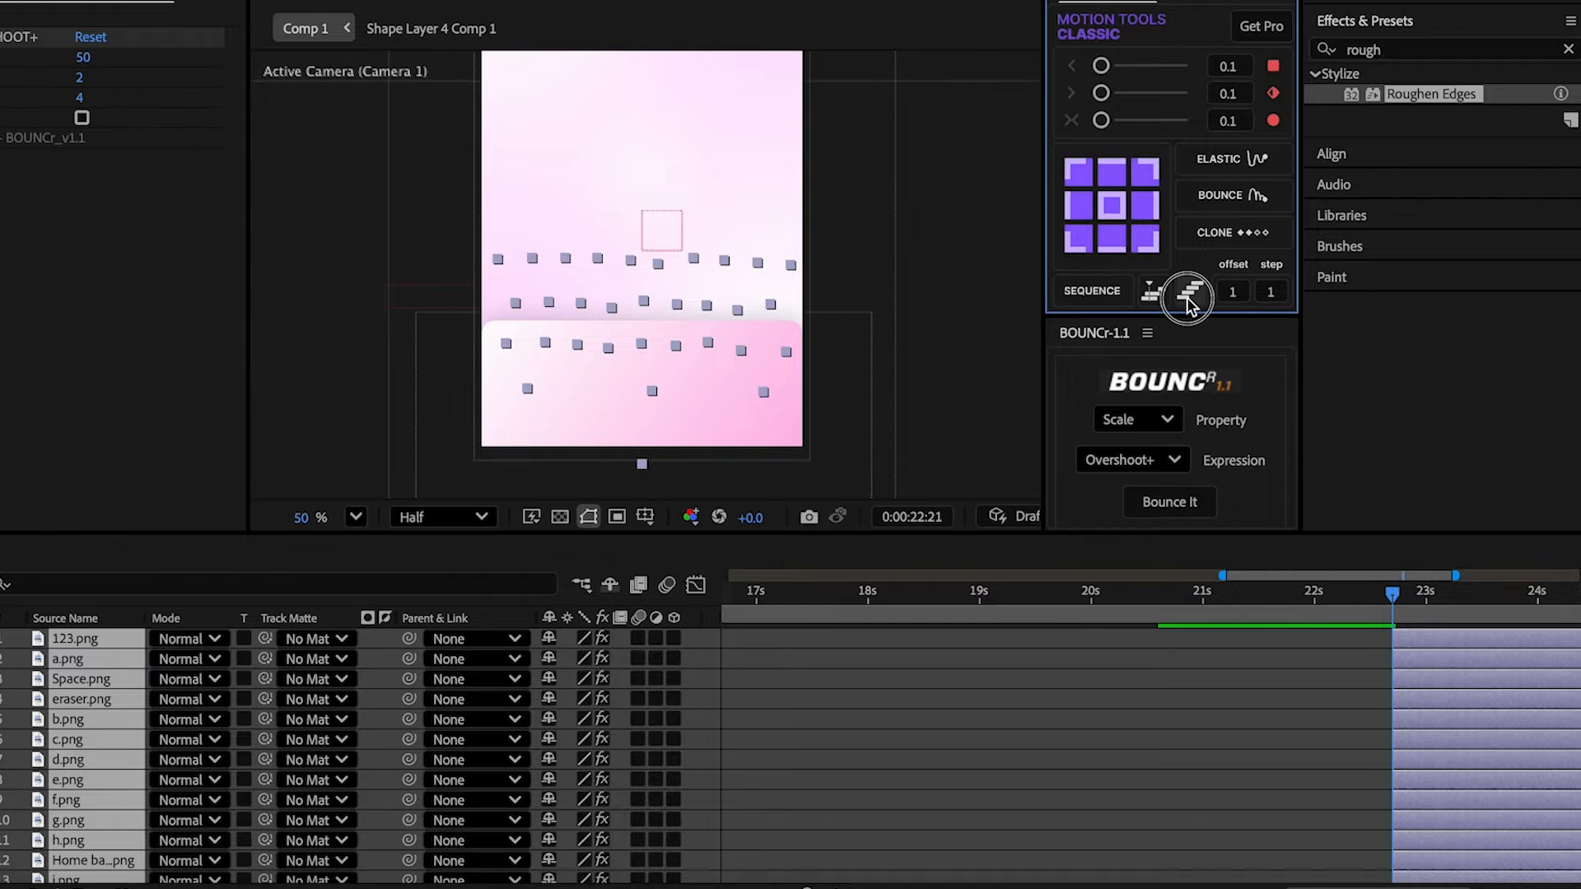
pyautogui.click(1347, 630)
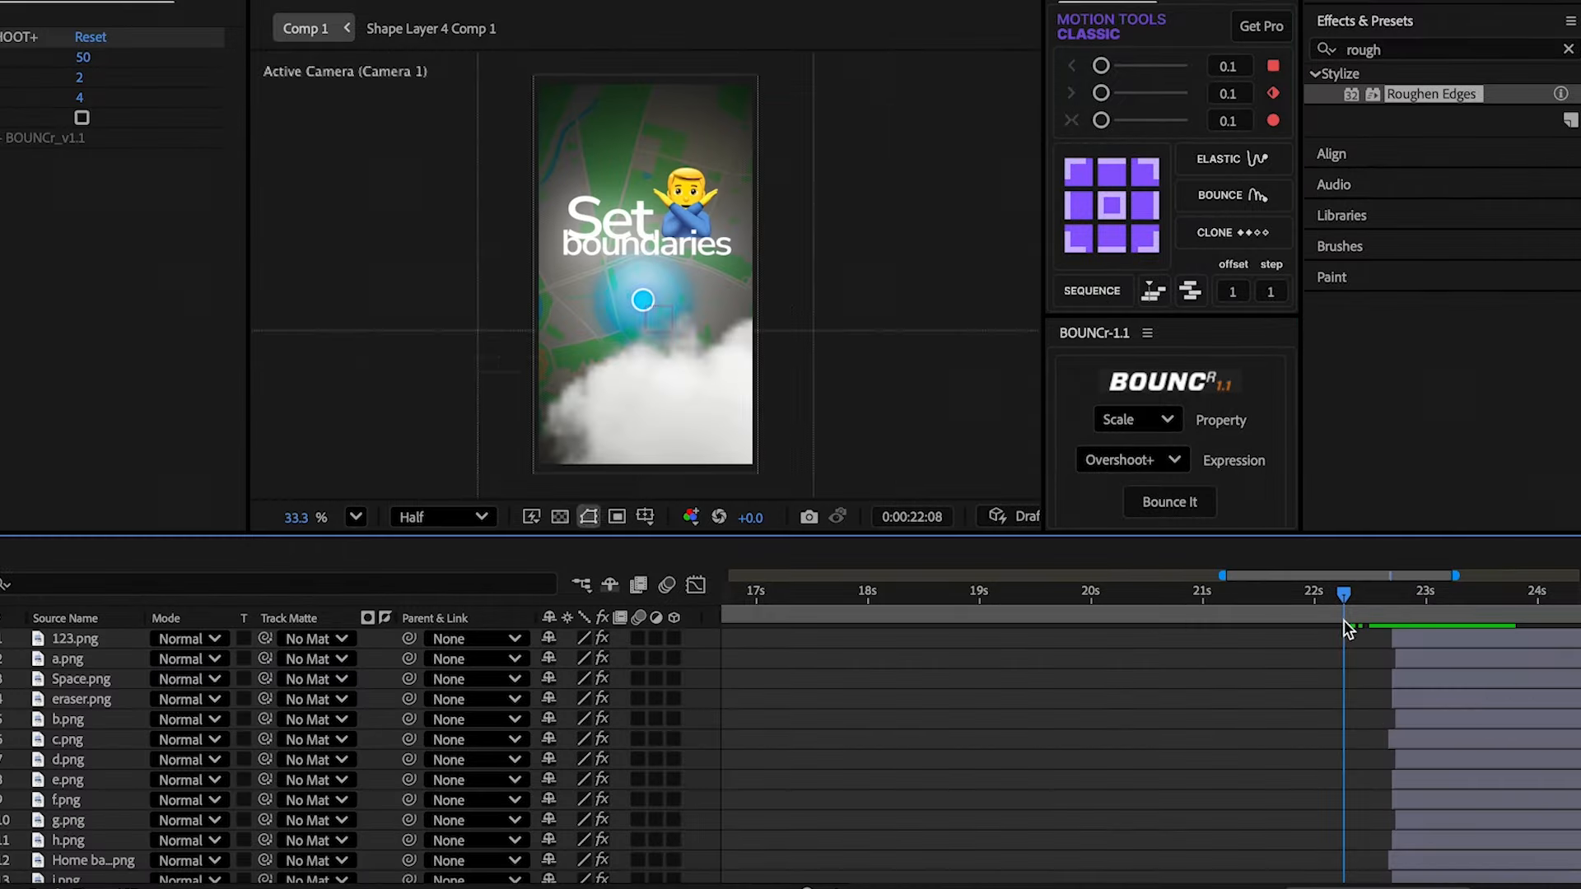
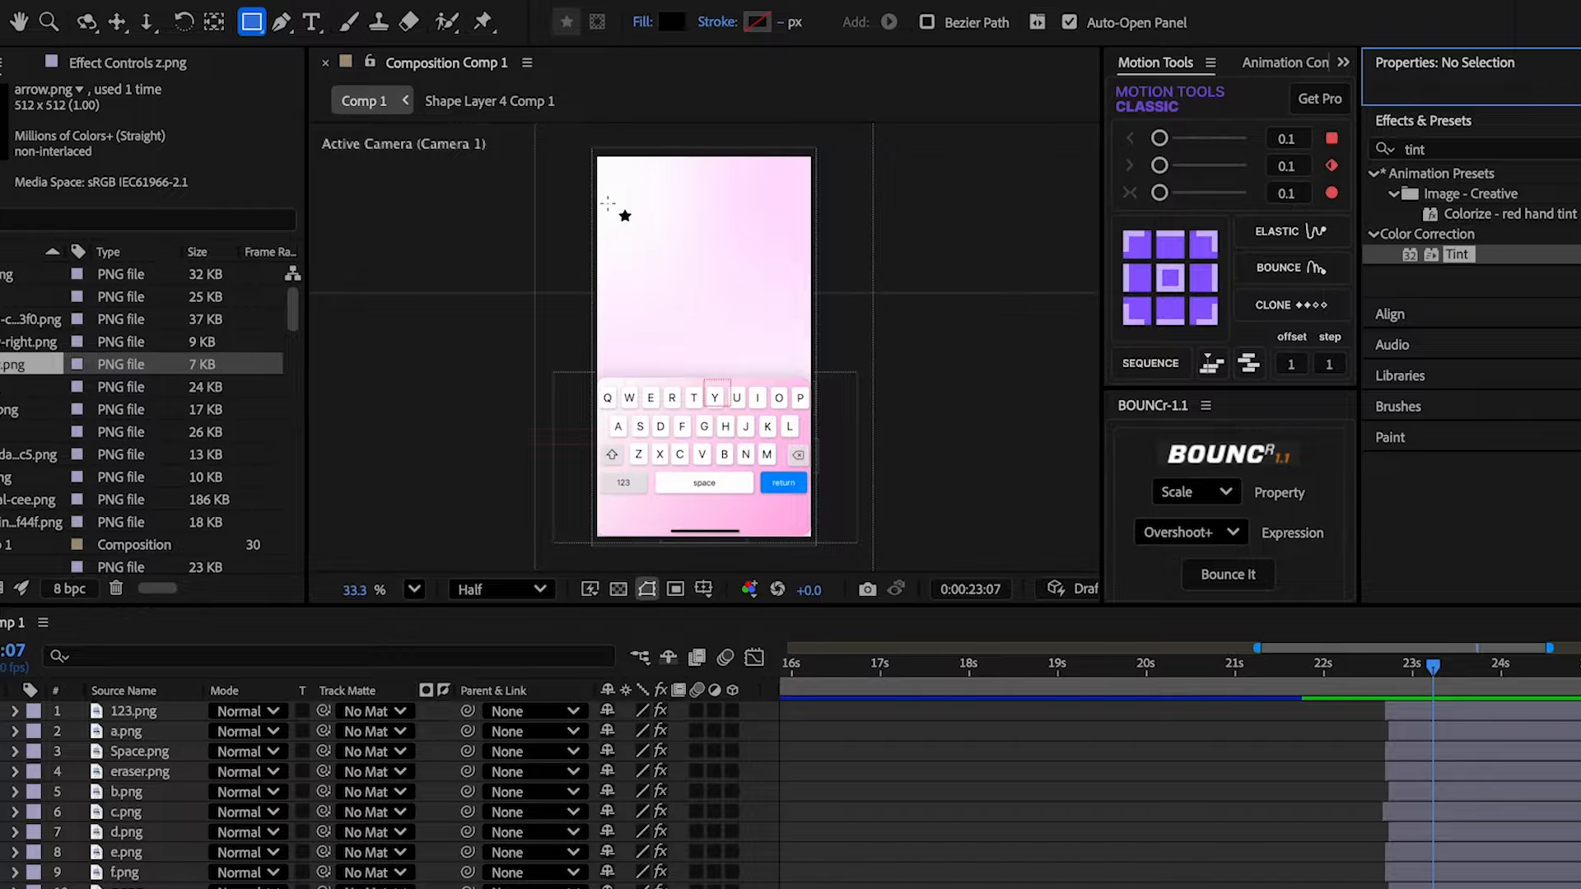
# - Draw a black rectangle about 1017 × 588 px in the area above the keyboard and round its corners
pyautogui.moveTo(607, 201); pyautogui.dragTo(808, 317)
pyautogui.click(60, 746)
pyautogui.click(149, 691)
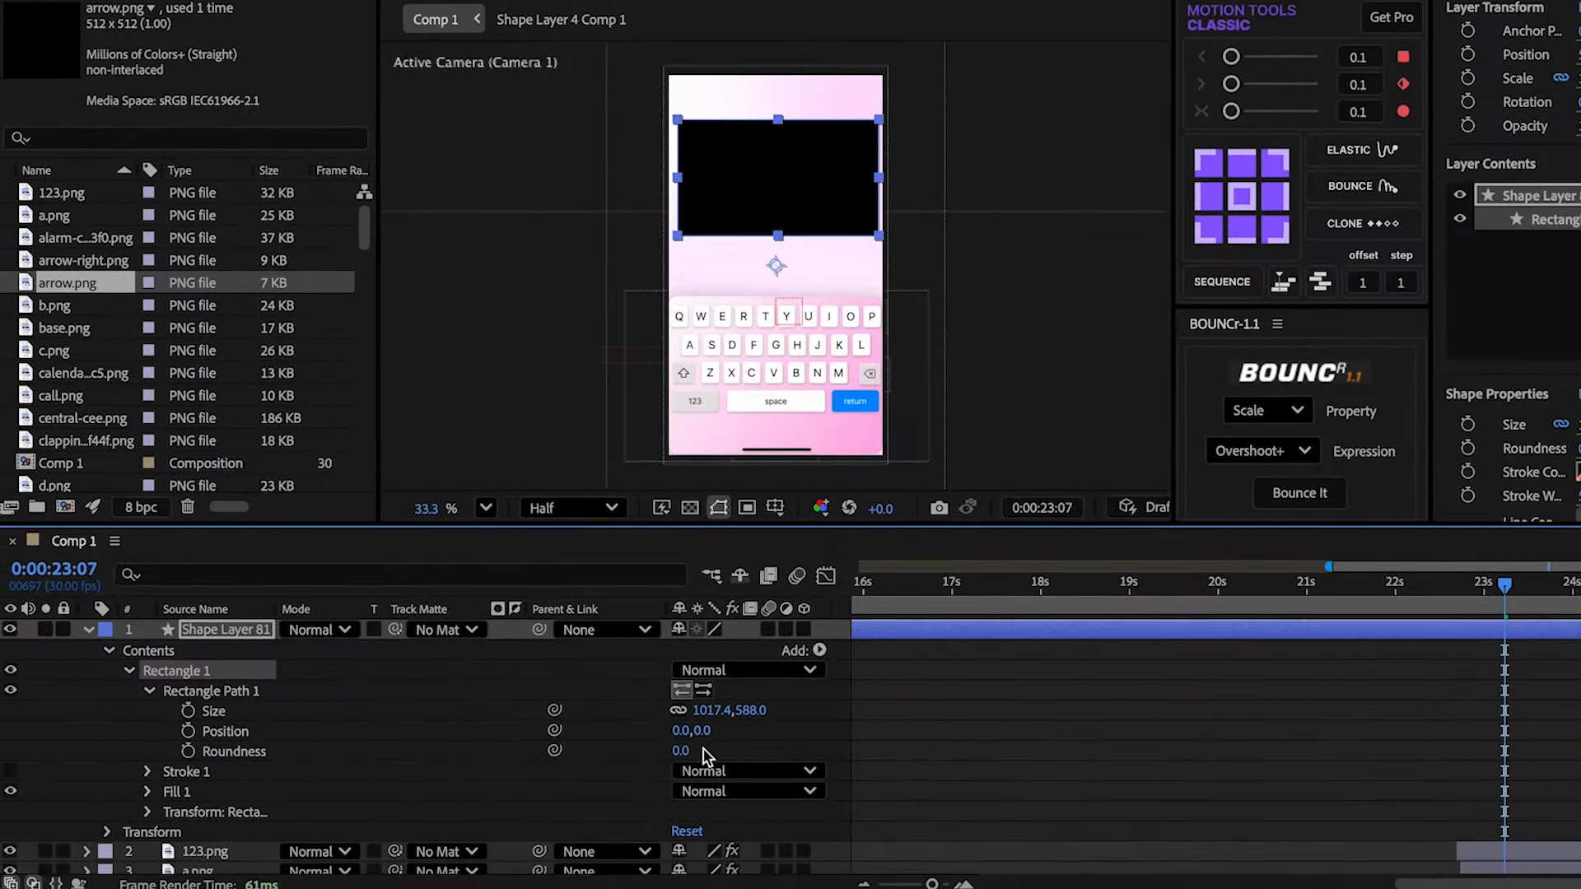
pyautogui.press('Return')
pyautogui.click(89, 630)
pyautogui.scroll(1, 621, 471)
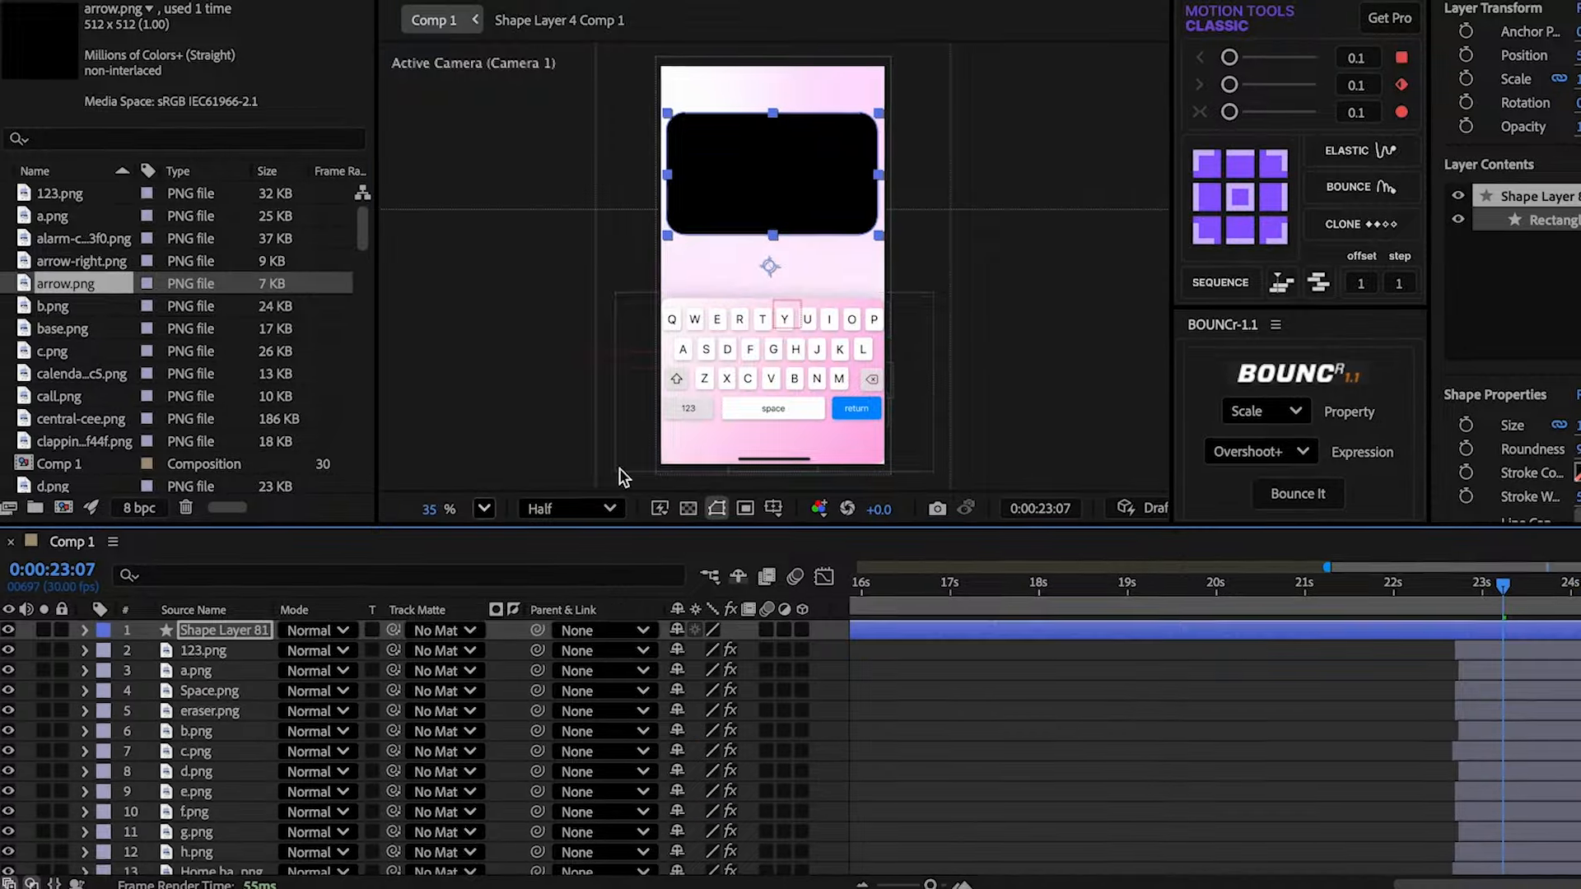
# - Place arrow.png above the black box layer and turn it white with a Tint effect using swapped colours
pyautogui.click(1243, 205)
pyautogui.moveTo(7, 332); pyautogui.dragTo(43, 659)
pyautogui.scroll(1, 597, 130)
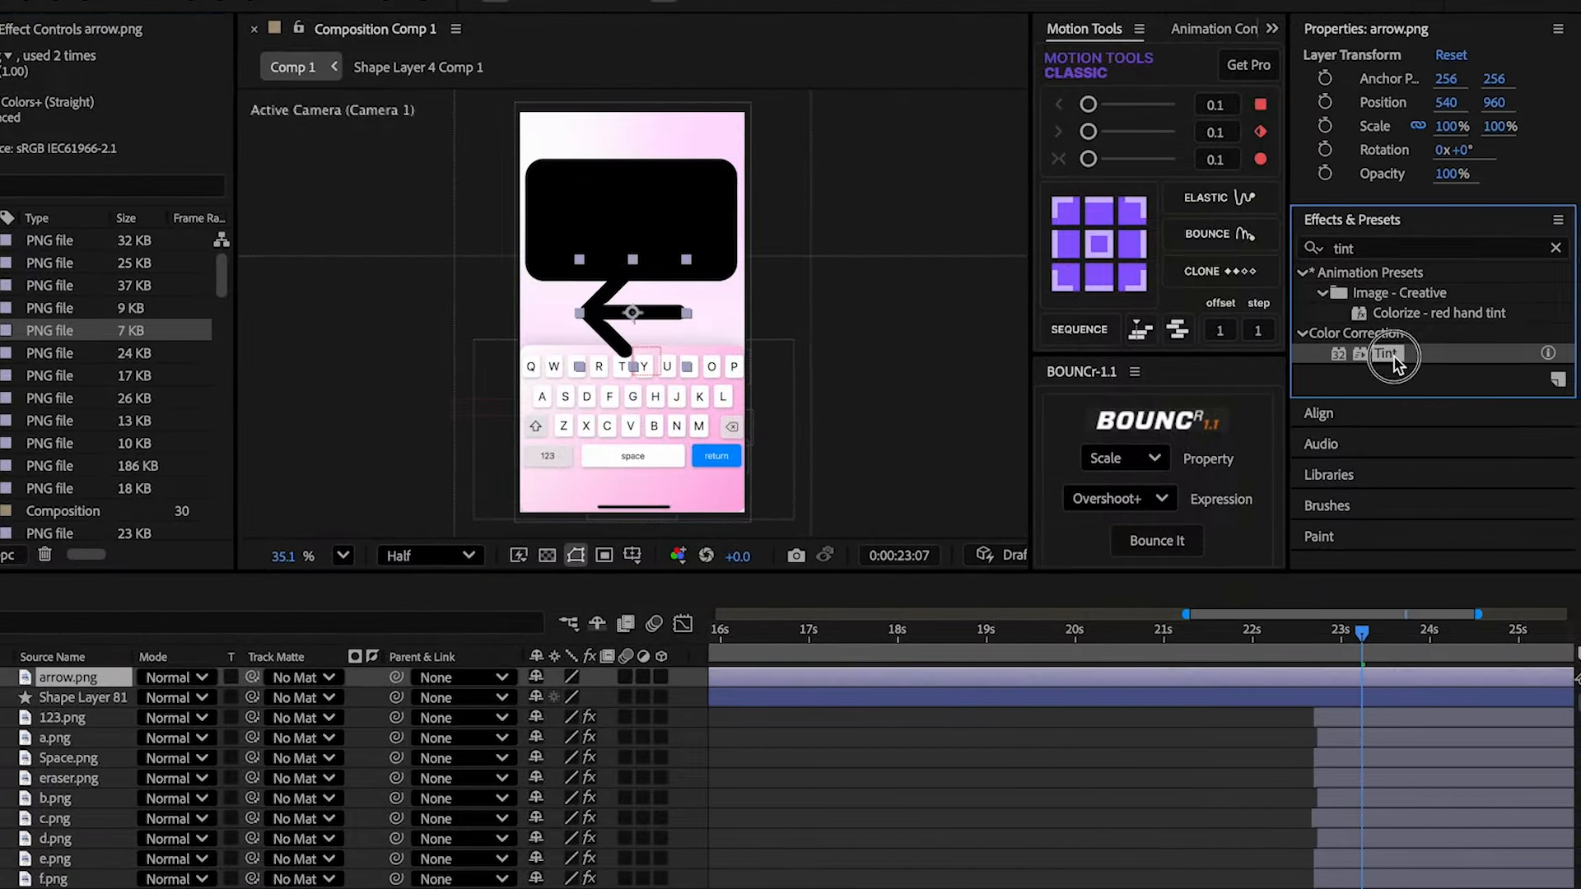
pyautogui.doubleClick(1520, 353)
pyautogui.click(286, 156)
pyautogui.press('.')
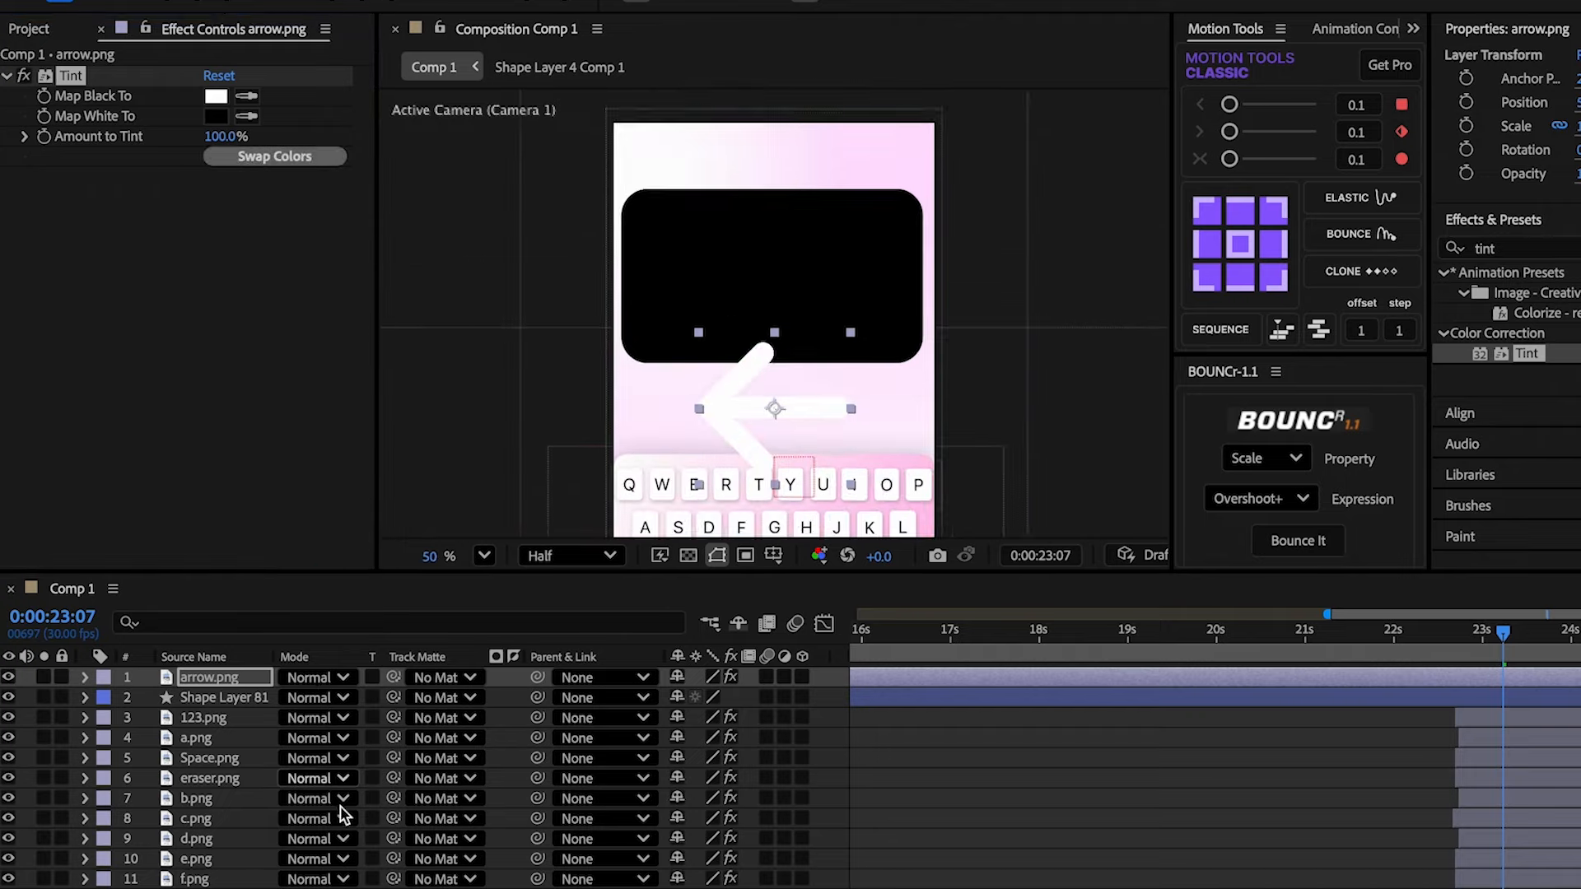
# - Scale the arrow to 10% and move it into the black box's upper-left corner
pyautogui.press('s')
pyautogui.click(745, 649)
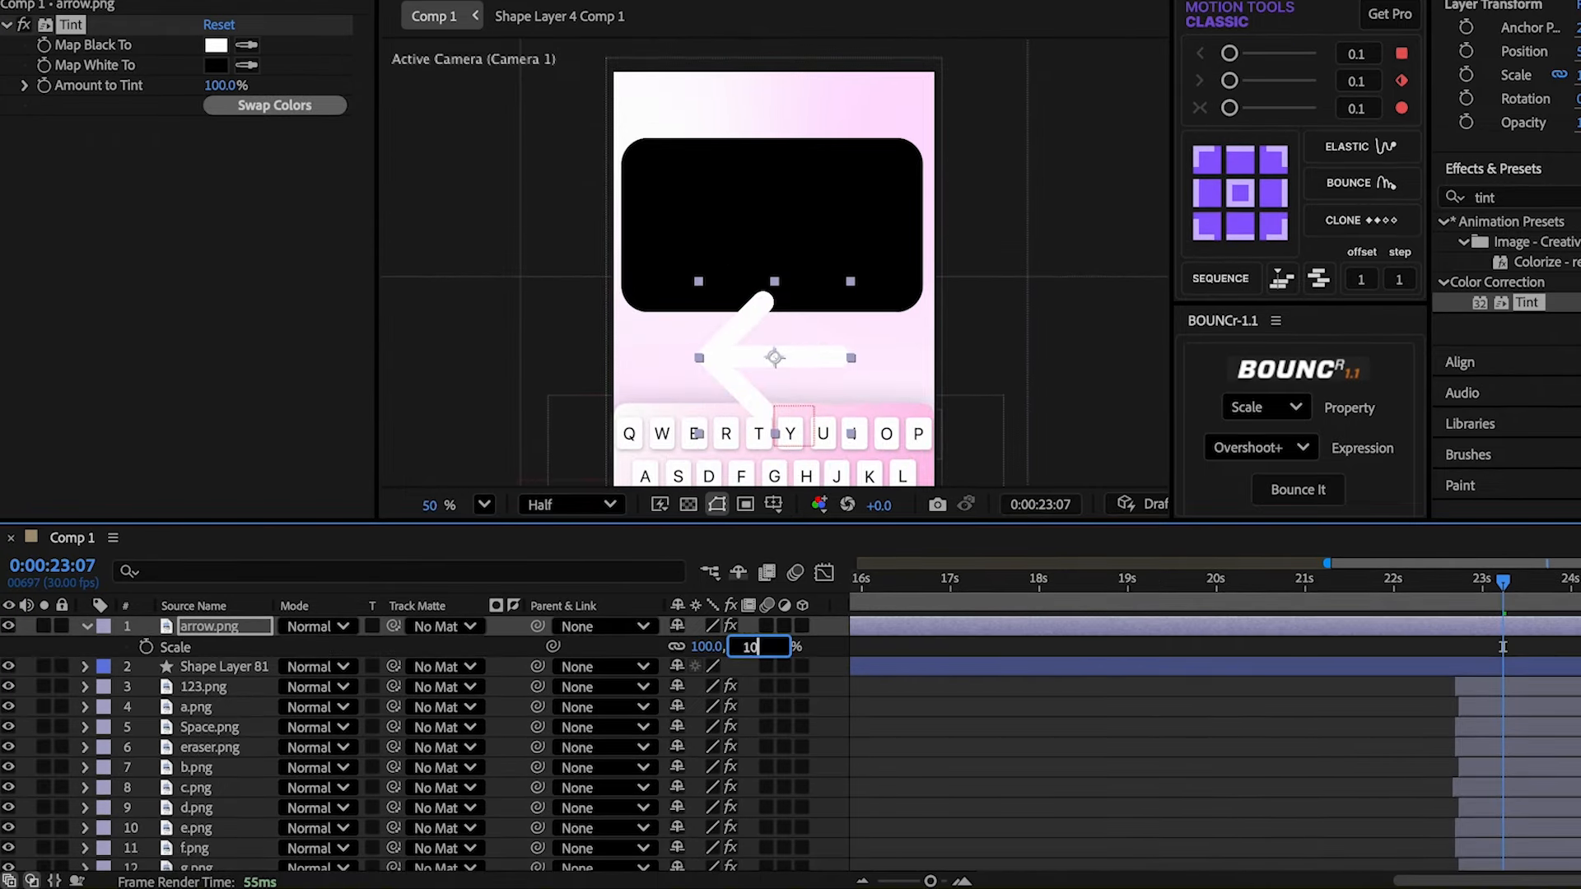
pyautogui.write('10')
pyautogui.press('Return')
pyautogui.press('.')
pyautogui.moveTo(775, 383); pyautogui.dragTo(632, 193)
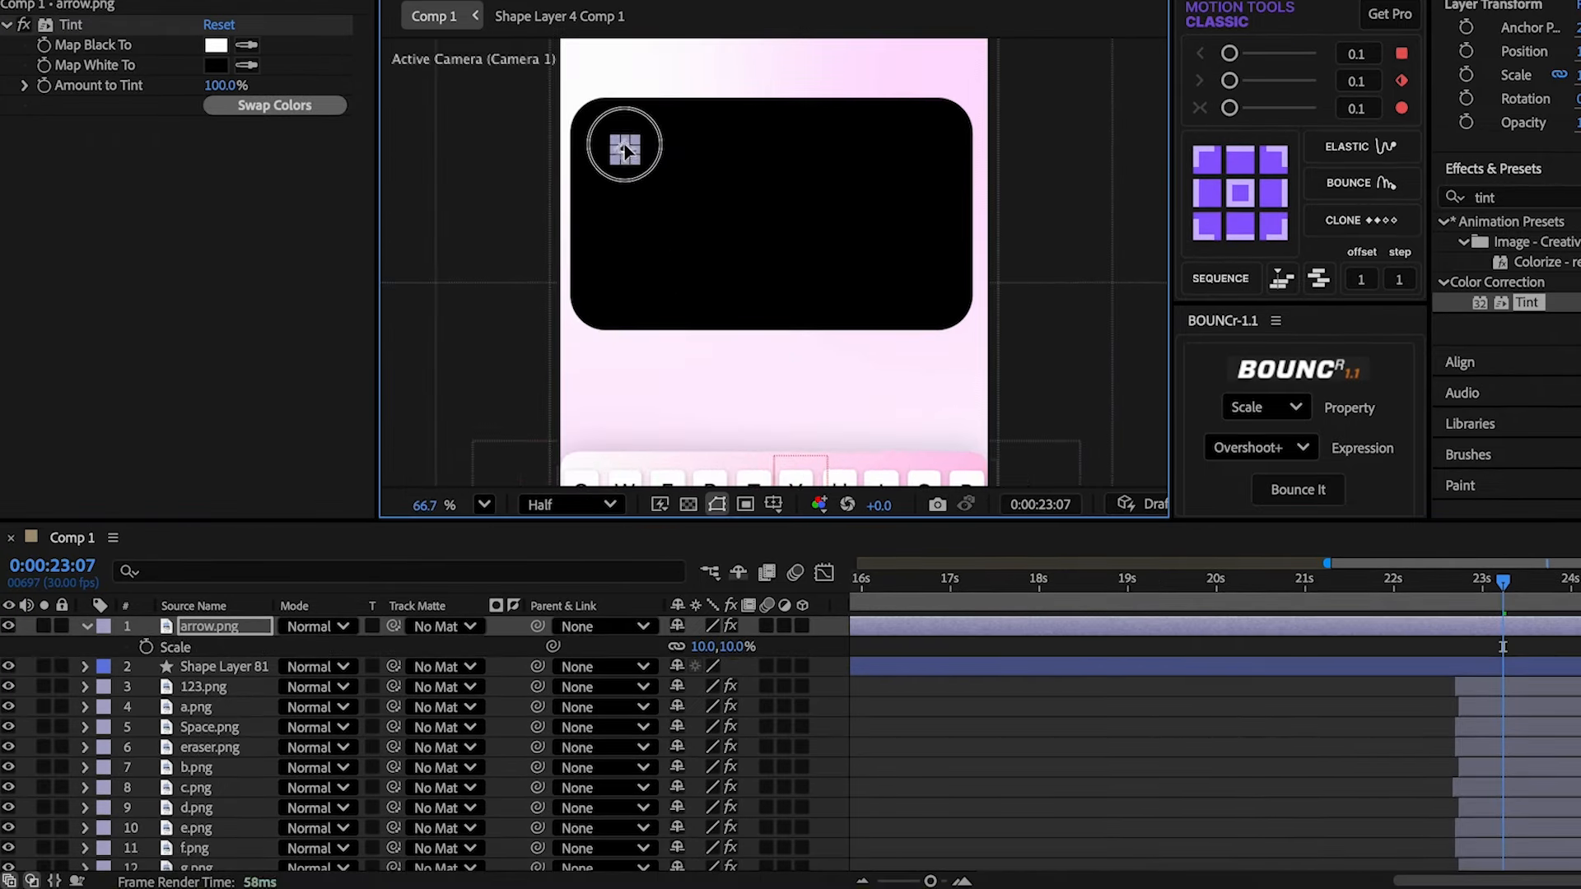
pyautogui.press('s')
pyautogui.scroll(3, 947, 91)
# - Draw a white-outlined rectangle about 141 × 93 px in the black box's upper-right corner and set its Roundness to 19
pyautogui.press('F2')
pyautogui.press('q')
pyautogui.moveTo(939, 74); pyautogui.dragTo(992, 112)
pyautogui.moveTo(1007, 202); pyautogui.dragTo(1010, 204)
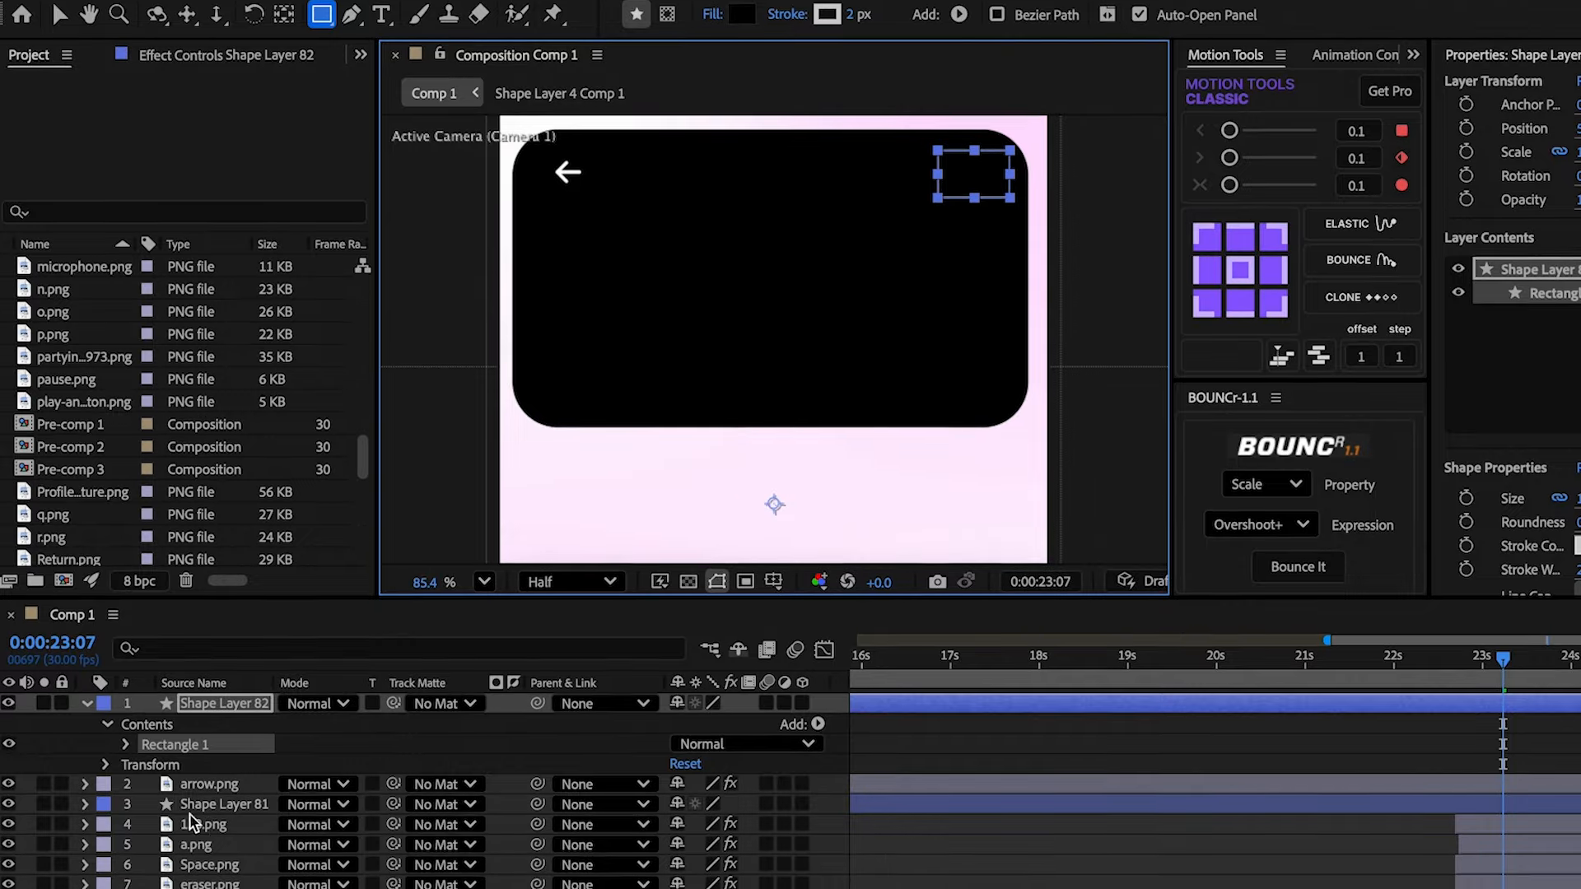
pyautogui.click(125, 750)
pyautogui.click(148, 771)
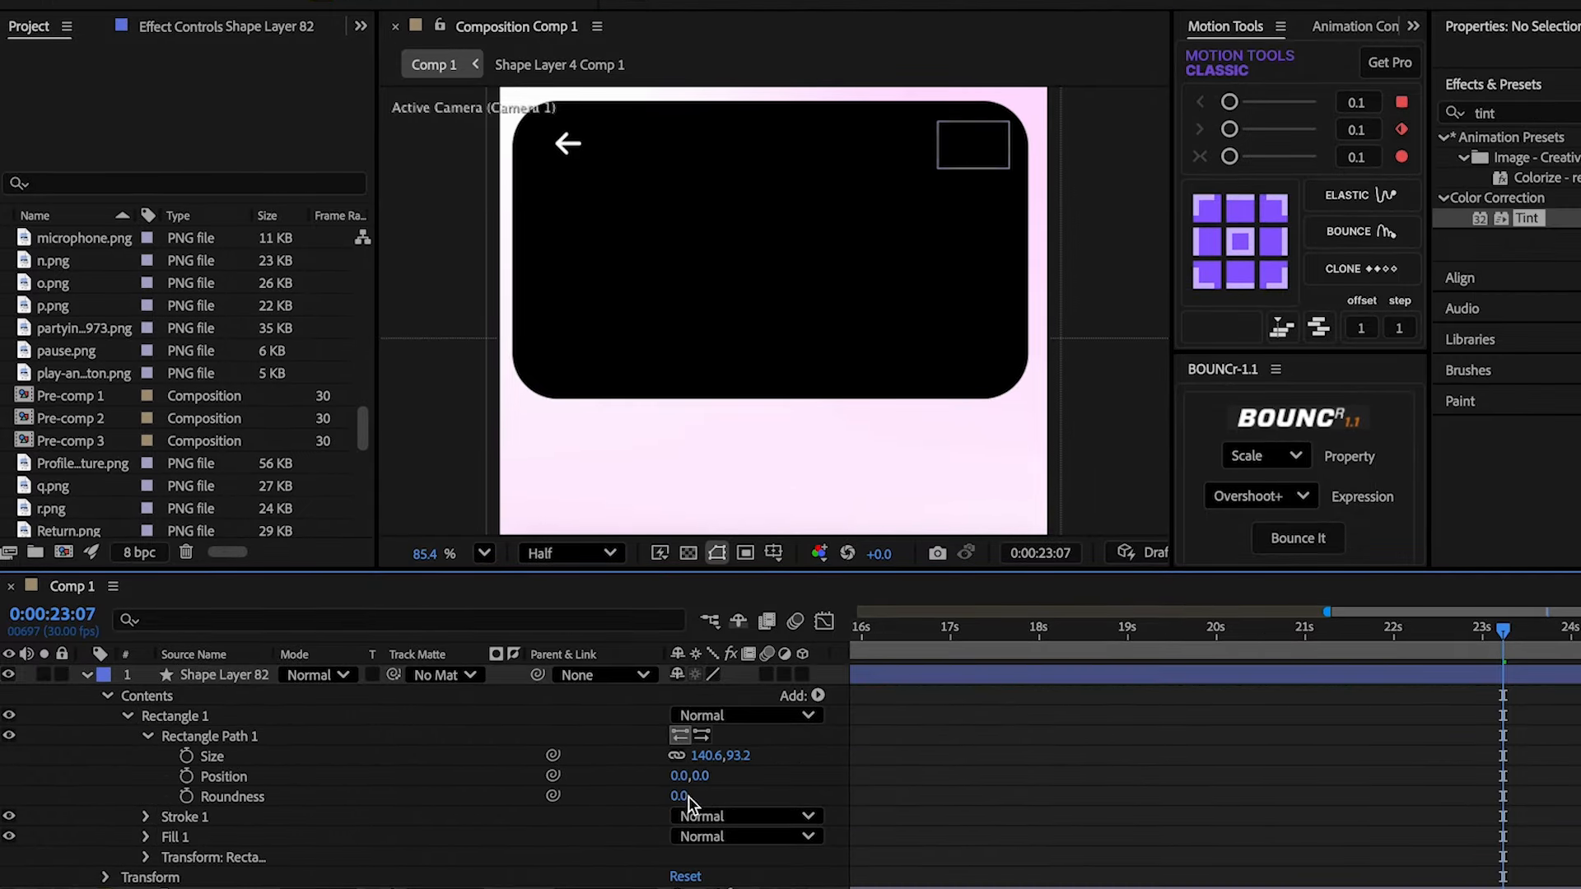
pyautogui.moveTo(688, 797); pyautogui.dragTo(713, 801)
# - Duplicate the small outlined rectangle, widen the copy to about 213 px and move it left to 341, 960
pyautogui.hotkey('ctrl', 'd')
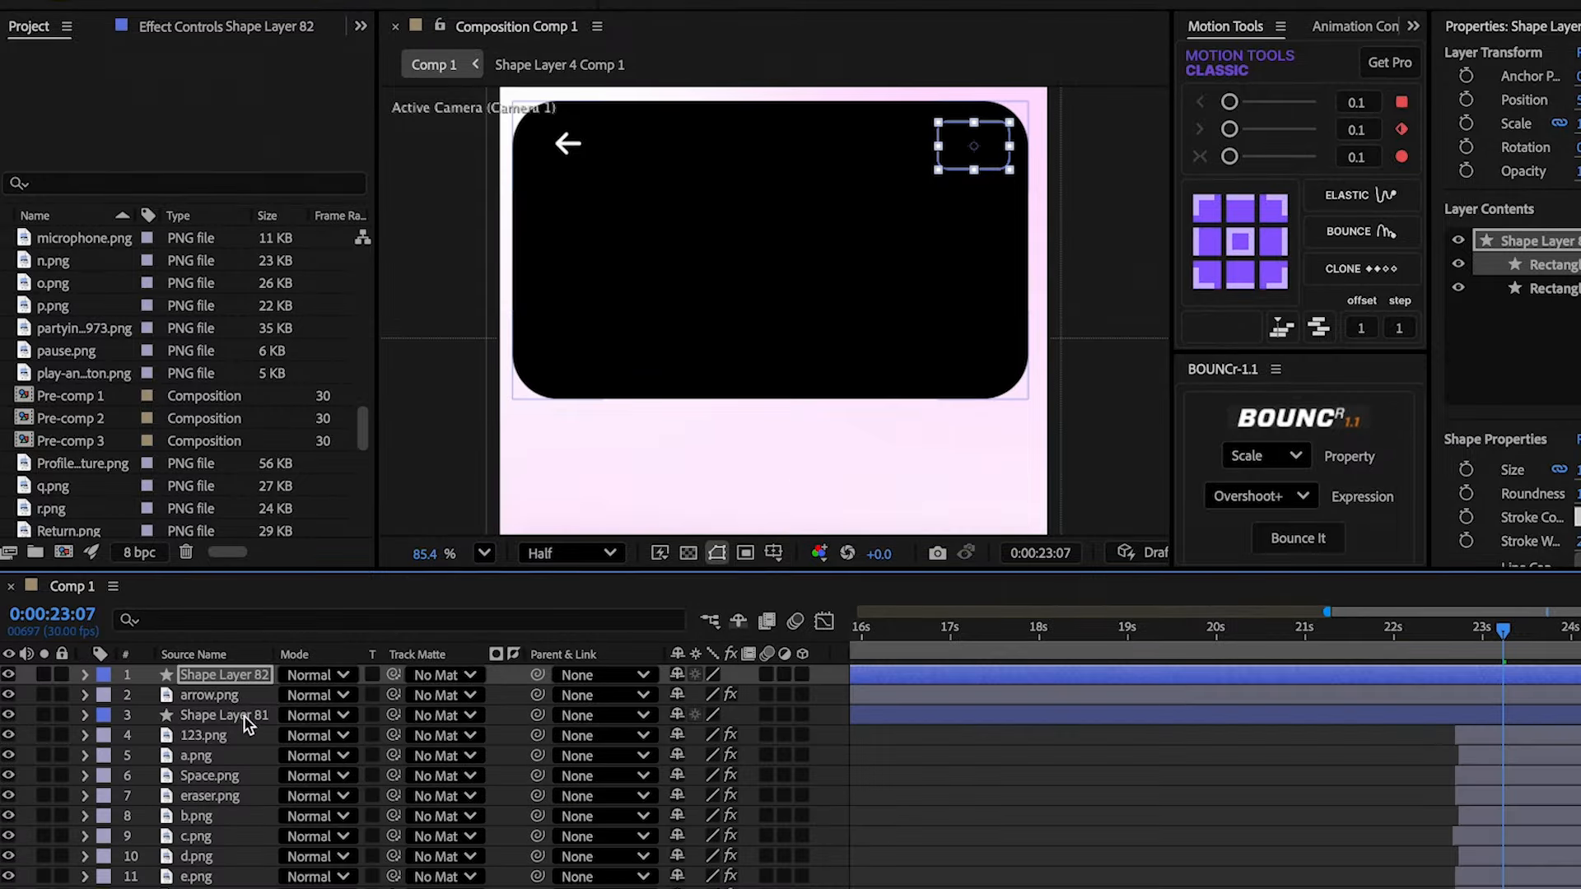
pyautogui.click(84, 675)
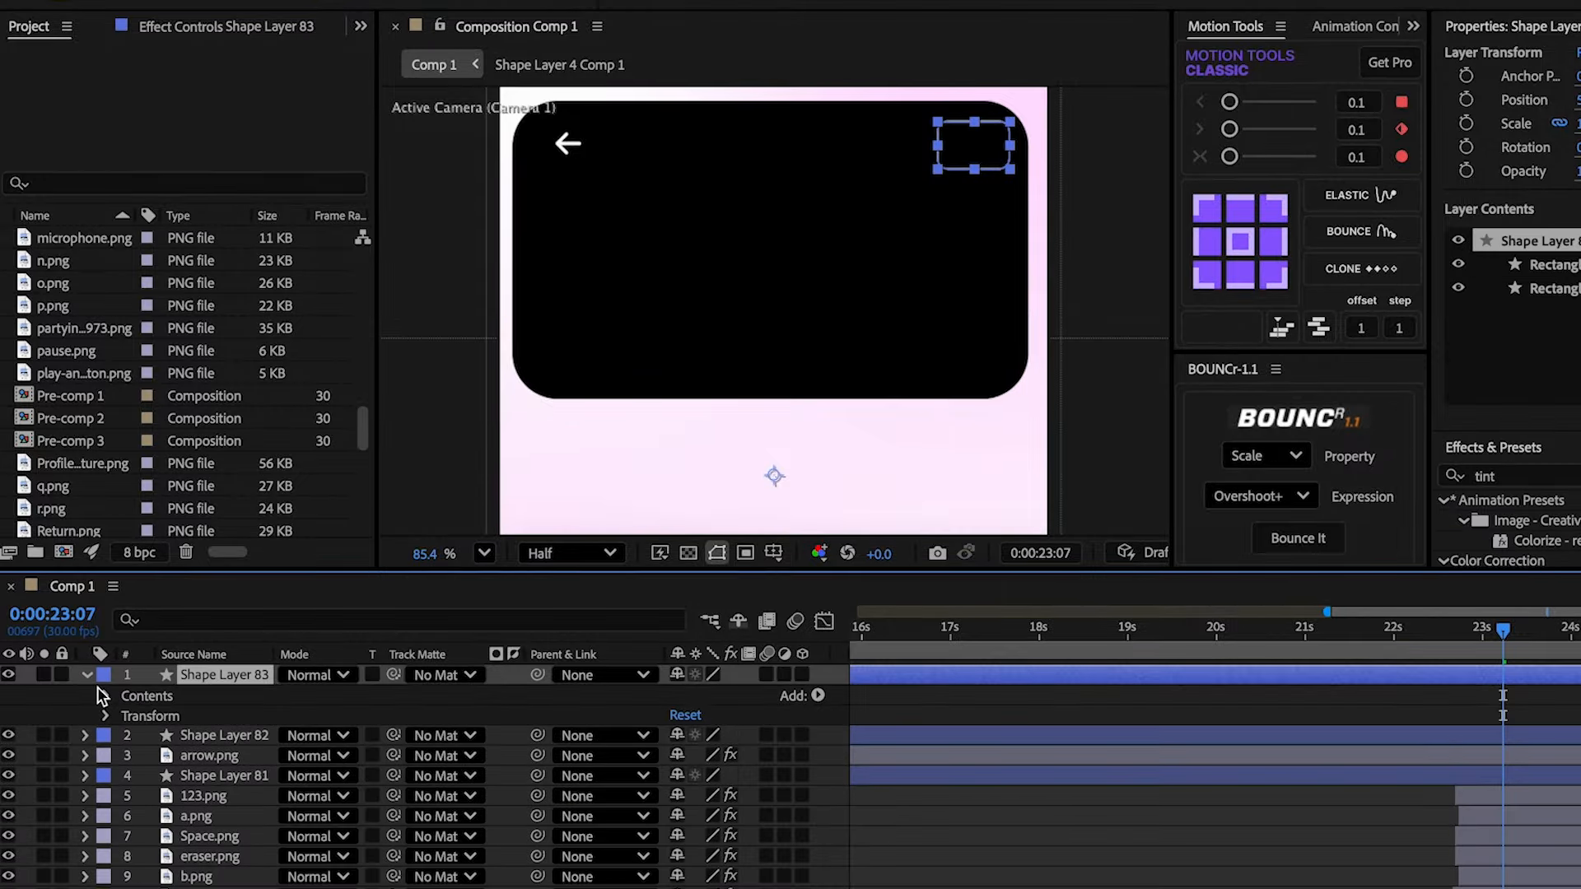
pyautogui.click(107, 696)
pyautogui.click(128, 716)
pyautogui.click(148, 736)
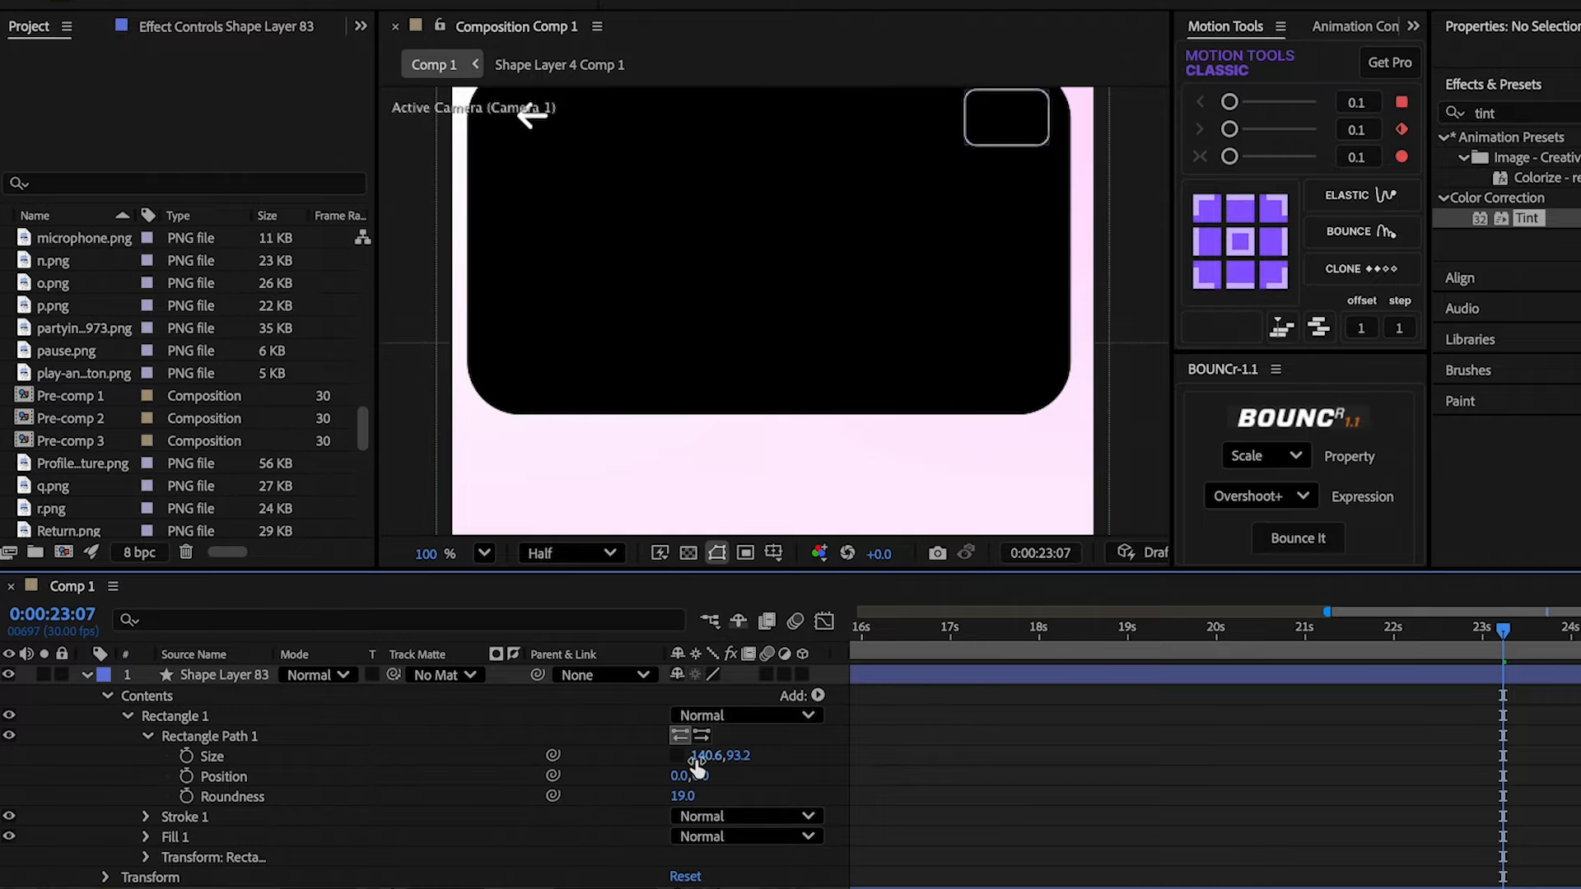
pyautogui.moveTo(696, 764); pyautogui.dragTo(722, 756)
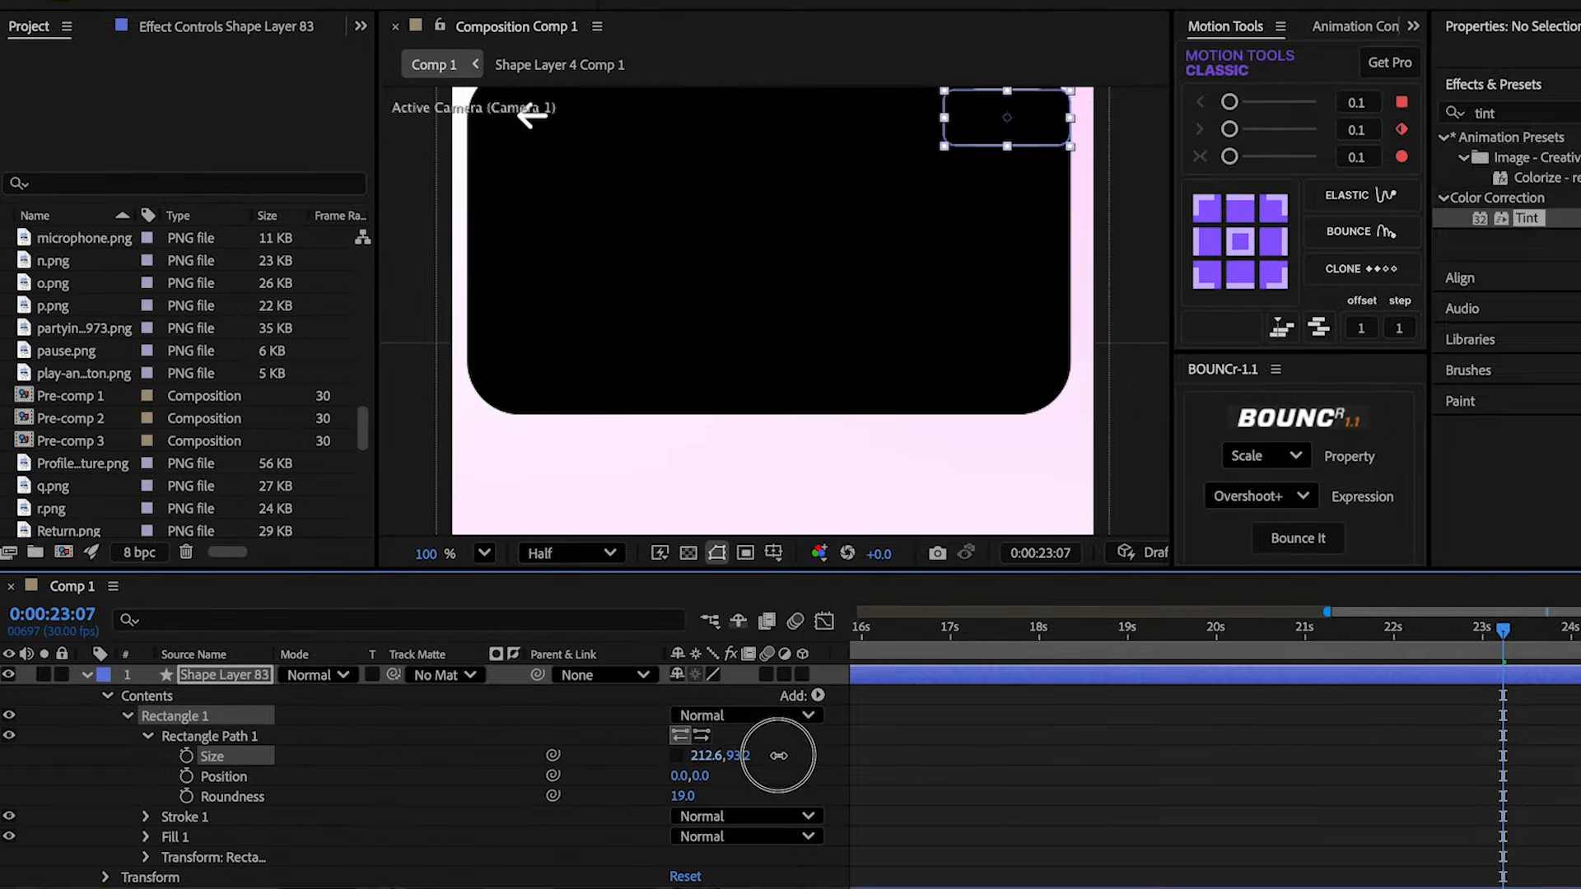
pyautogui.press('p')
pyautogui.moveTo(701, 695); pyautogui.dragTo(416, 683)
# - Fill the wider rectangle with light purple E0AFFF and set its stroke colour to white FFFFFF
pyautogui.click(1140, 21)
pyautogui.click(926, 411)
pyautogui.click(690, 339)
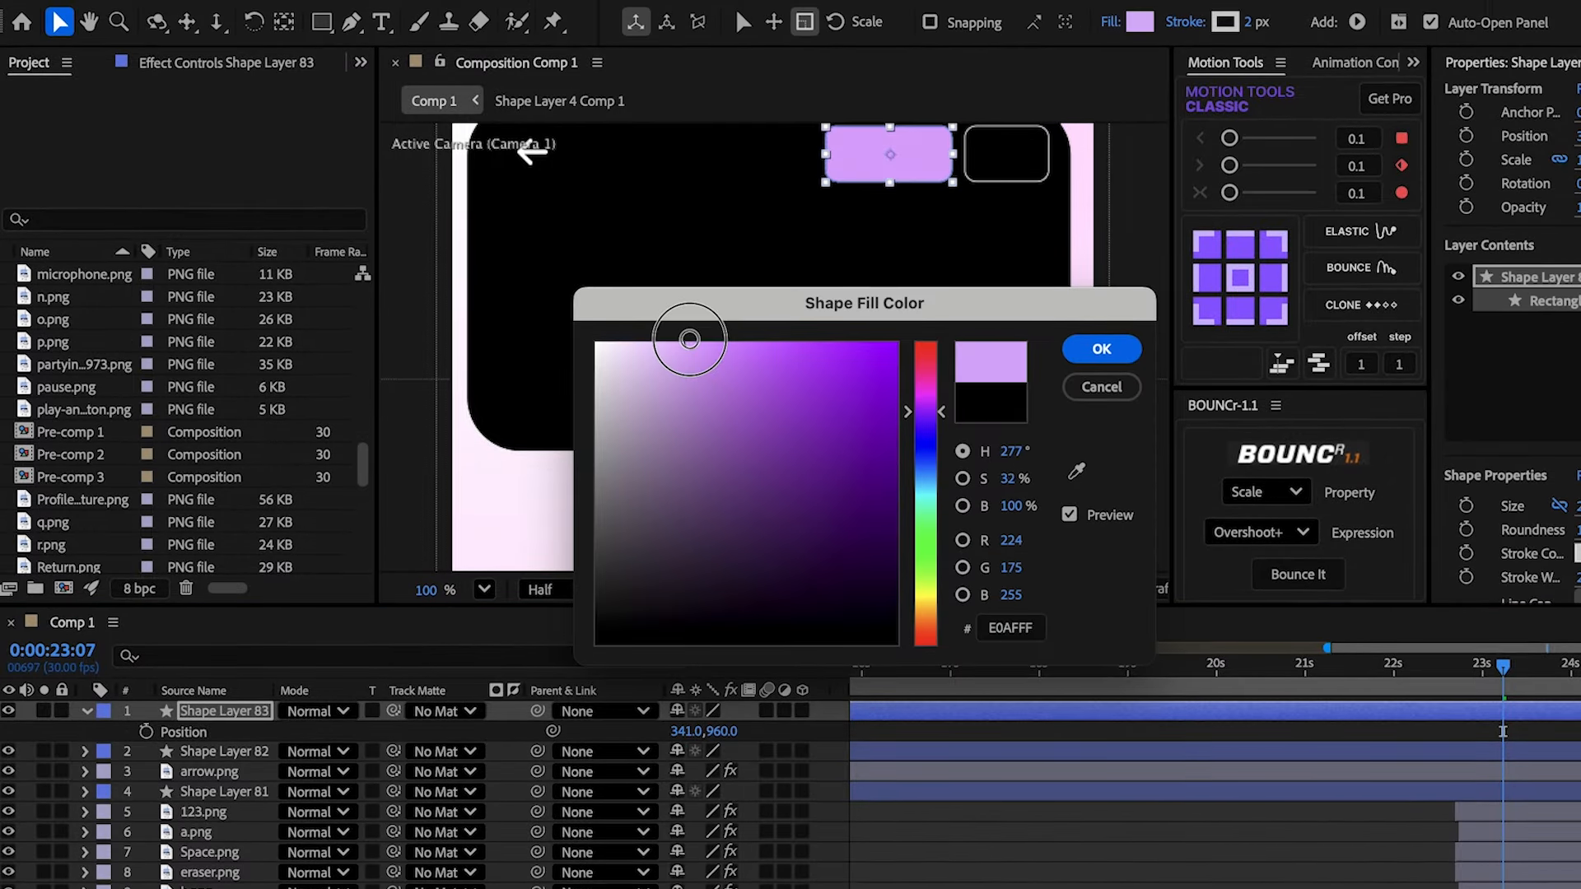
pyautogui.click(1092, 354)
pyautogui.click(1225, 22)
pyautogui.click(599, 345)
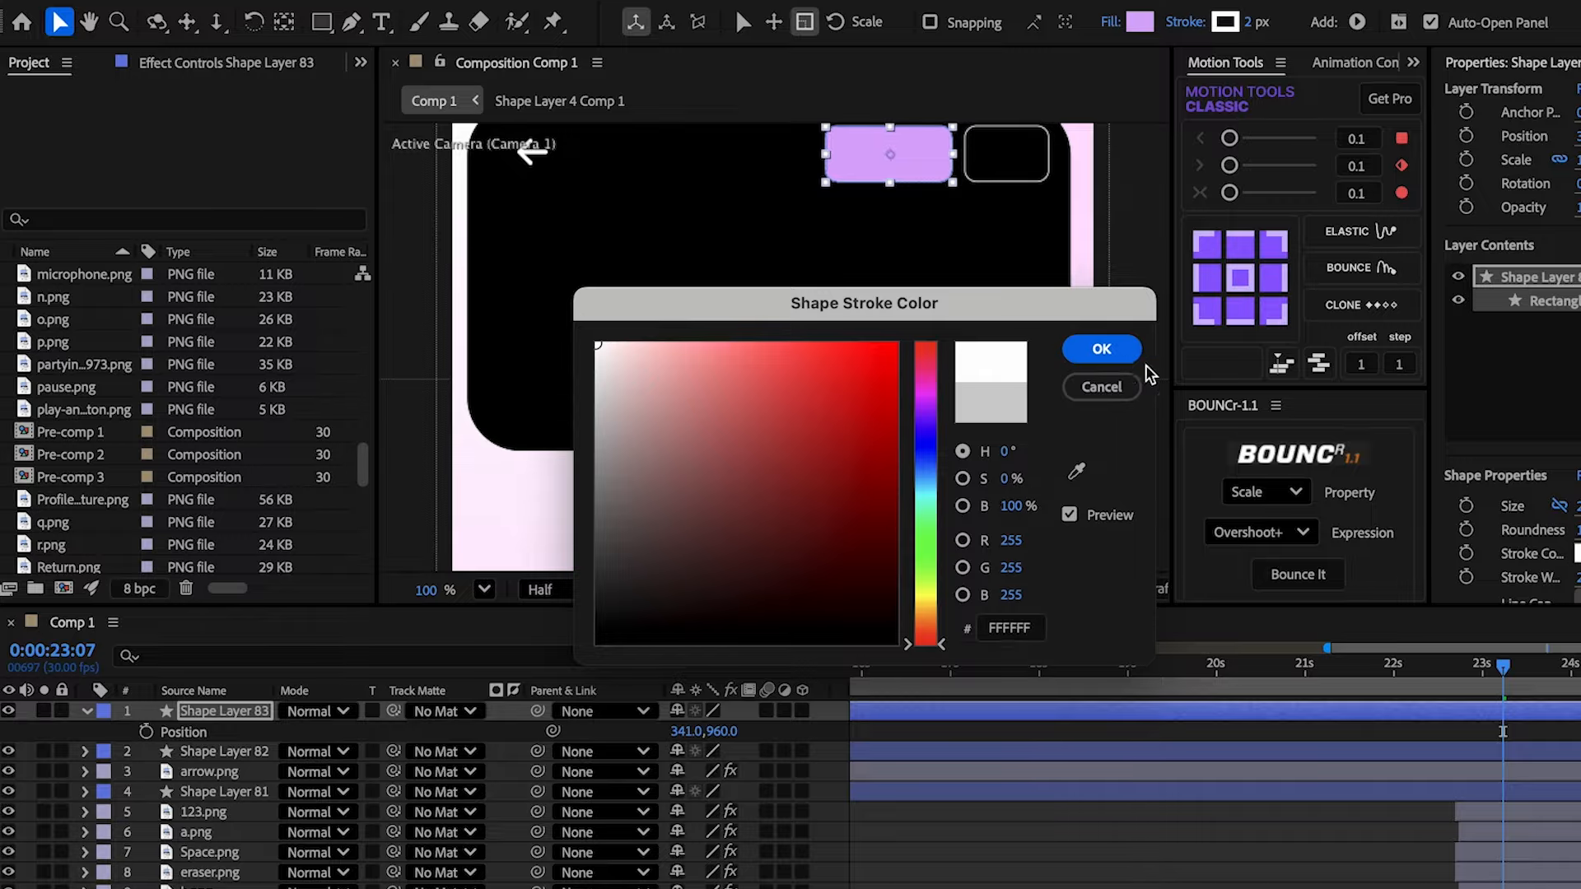
pyautogui.click(1100, 349)
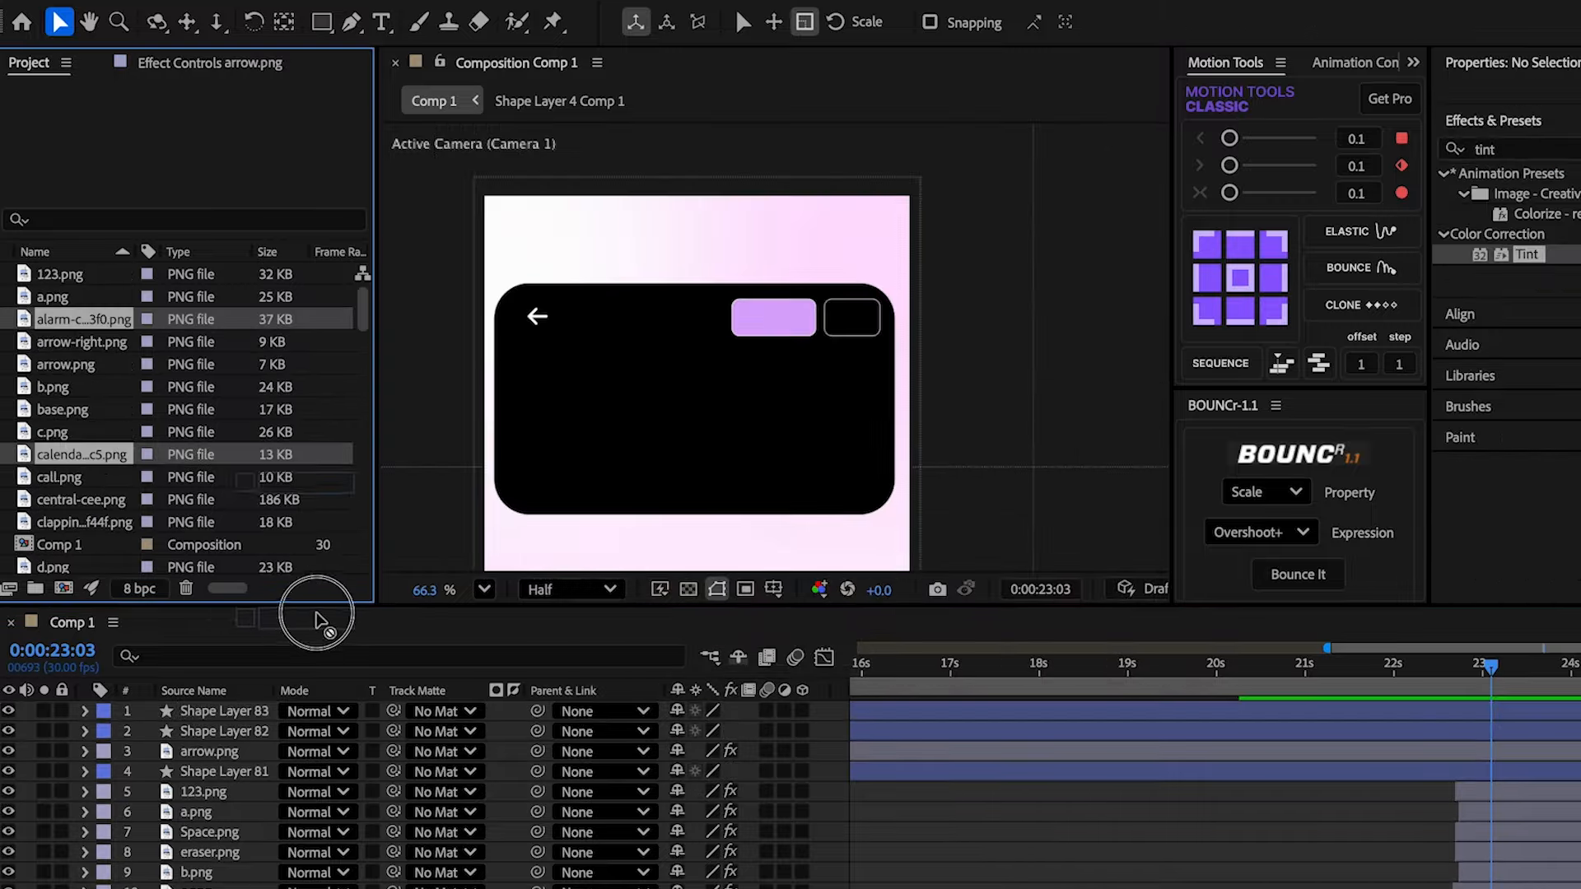
# - Add the calendar and alarm-clock images over the purple button and set their Scale to 30%
pyautogui.moveTo(315, 623); pyautogui.dragTo(762, 301)
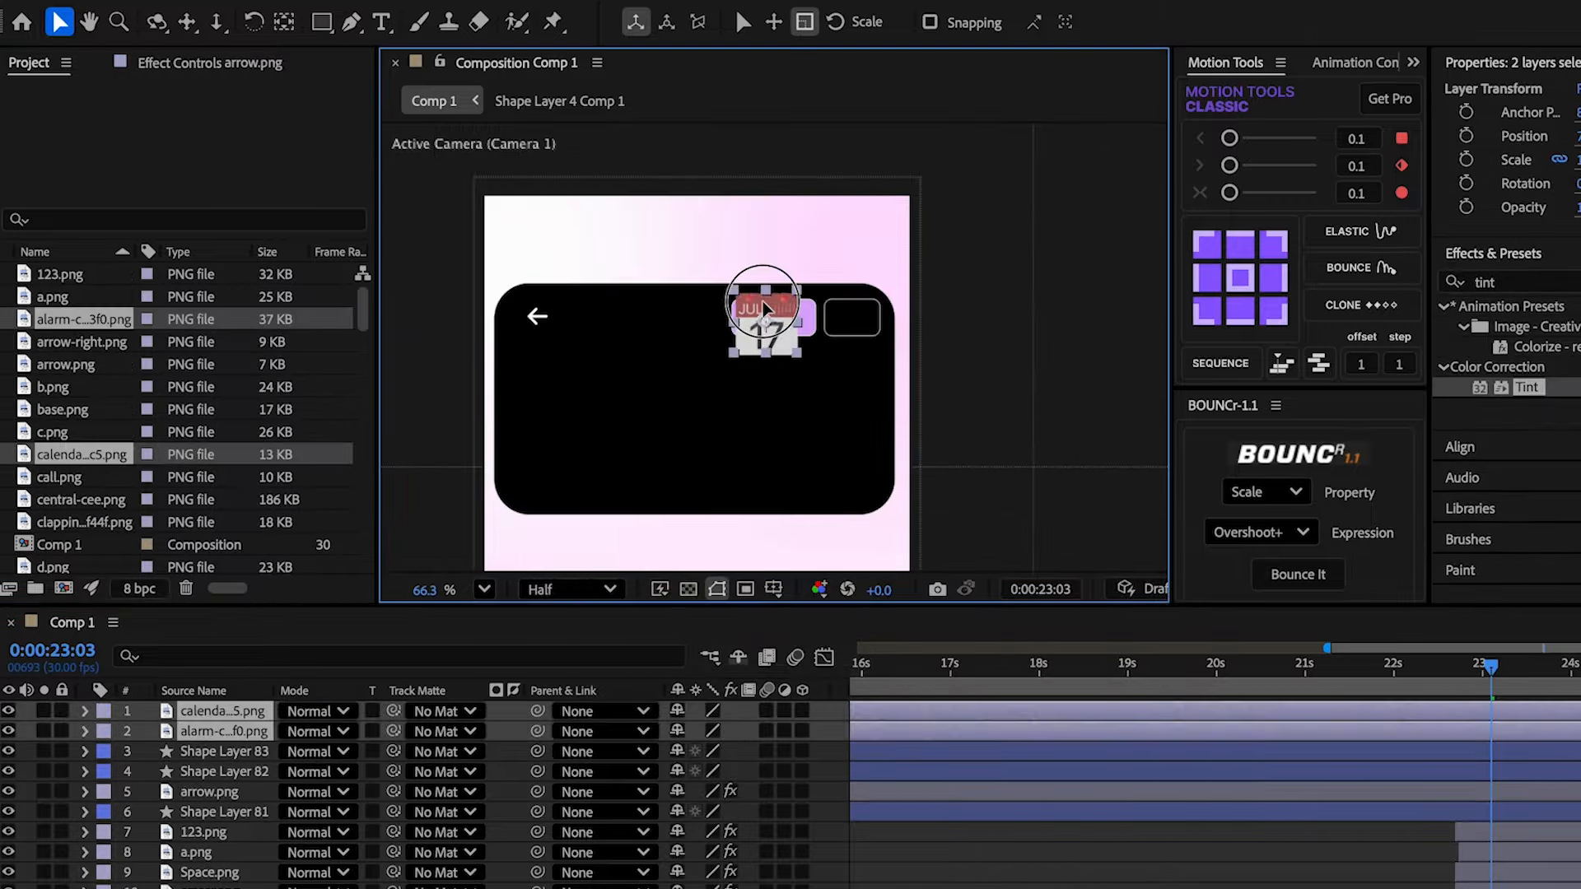
pyautogui.press('s')
pyautogui.click(734, 731)
pyautogui.write('30')
pyautogui.press('Return')
pyautogui.scroll(3, 764, 277)
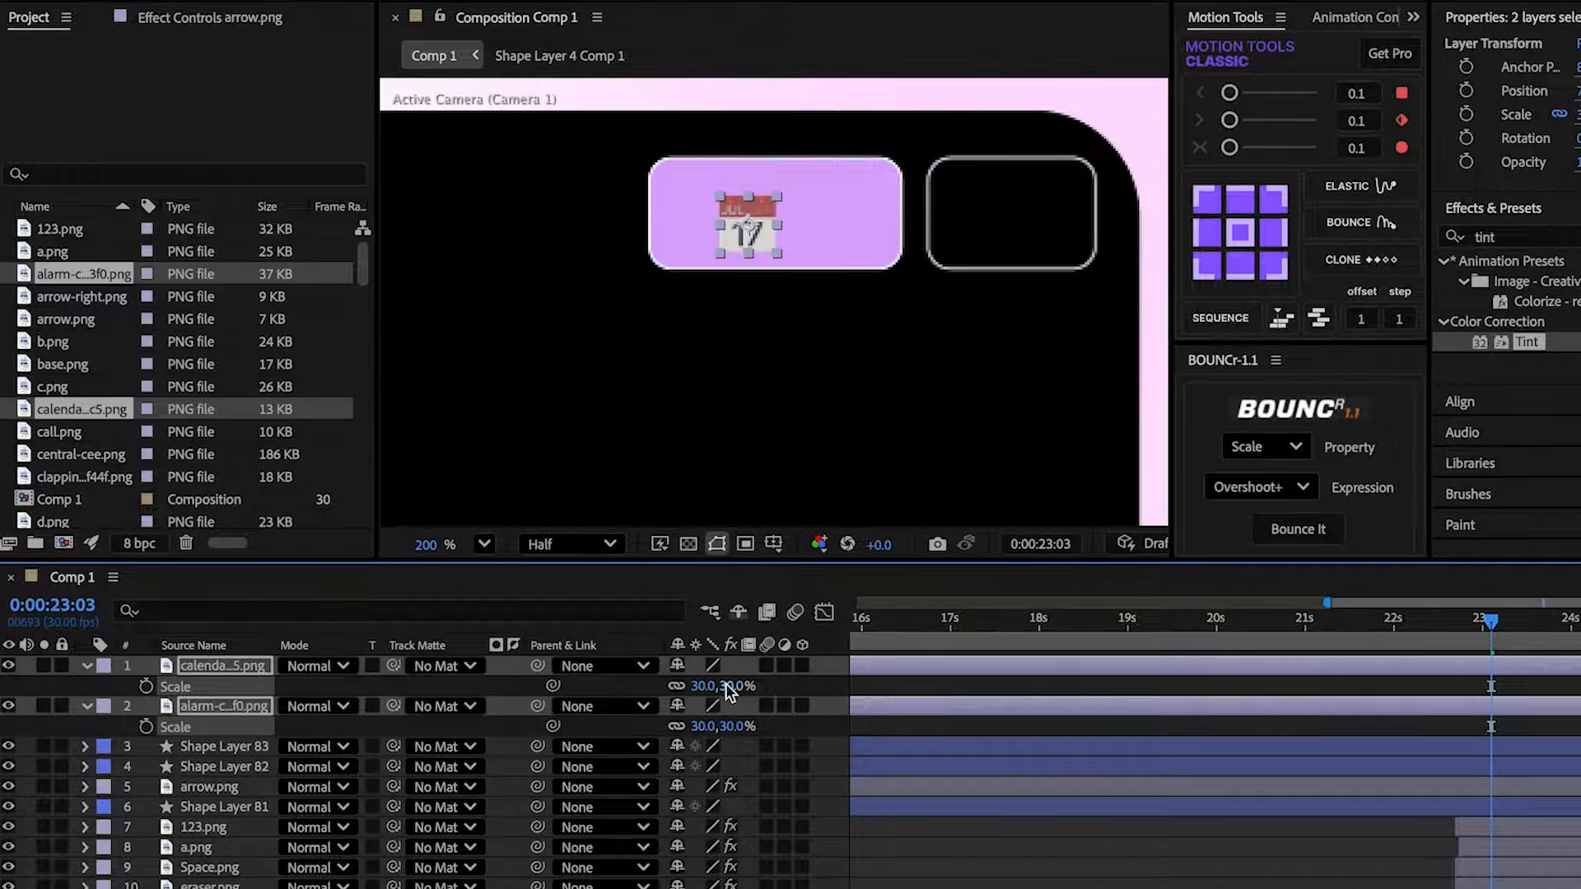
# - Enlarge both icons to 40% and place the calendar in the purple button and the alarm clock in the outlined one
pyautogui.press('Return')
pyautogui.click(791, 686)
pyautogui.moveTo(739, 232); pyautogui.dragTo(990, 220)
pyautogui.moveTo(717, 203); pyautogui.dragTo(708, 220)
# - Apply a Glow effect to the alarm-clock layer and raise its Glow Radius to about 351
pyautogui.click(973, 214)
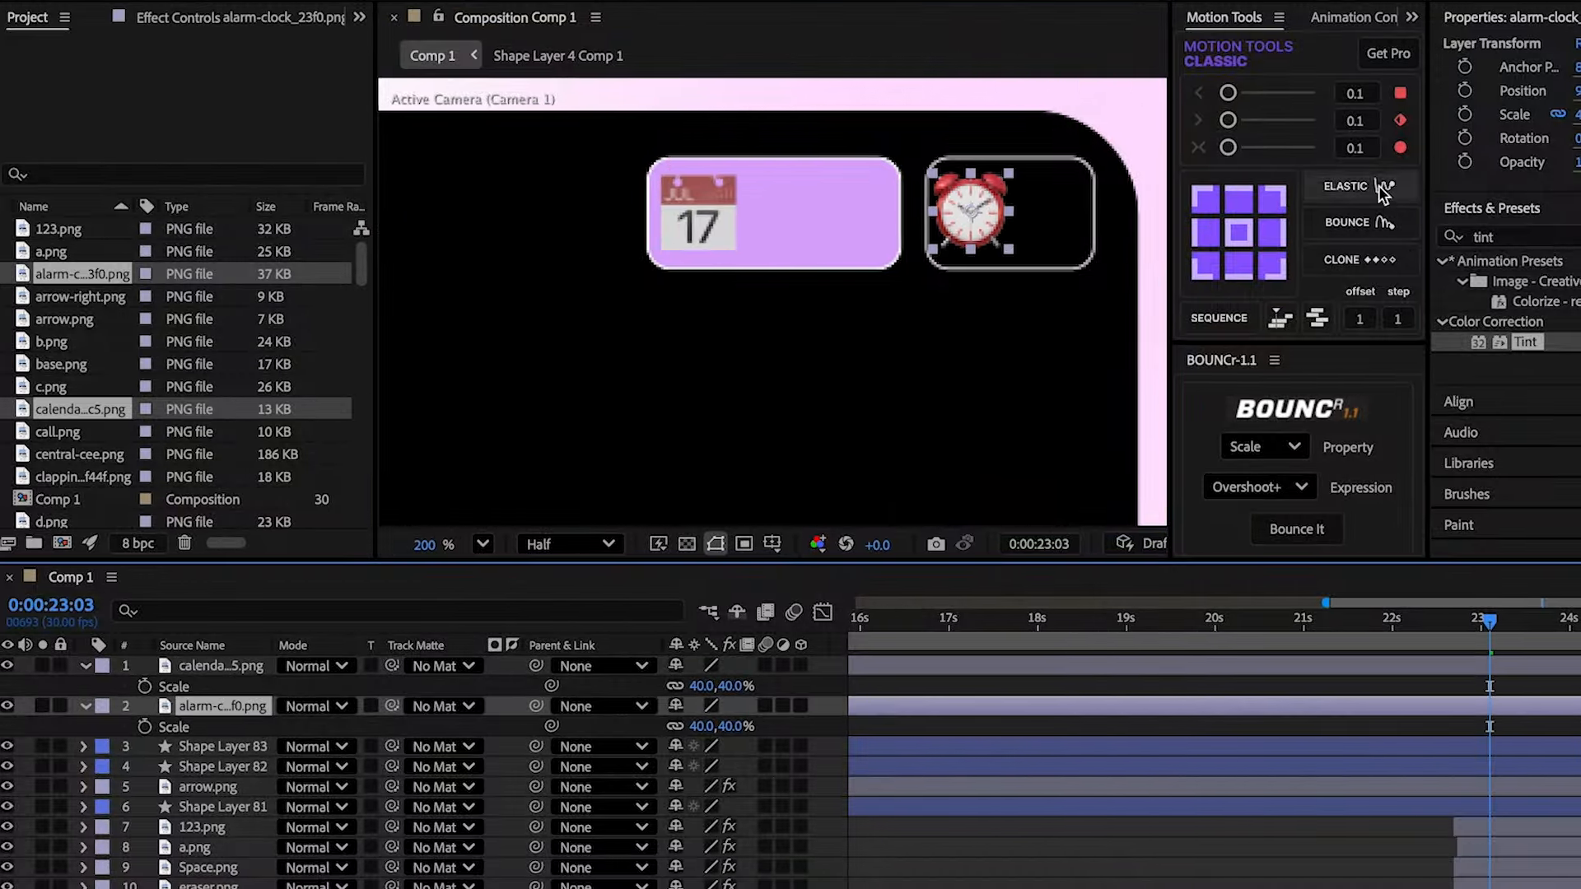
pyautogui.click(1492, 237)
pyautogui.write('glow')
pyautogui.doubleClick(1373, 388)
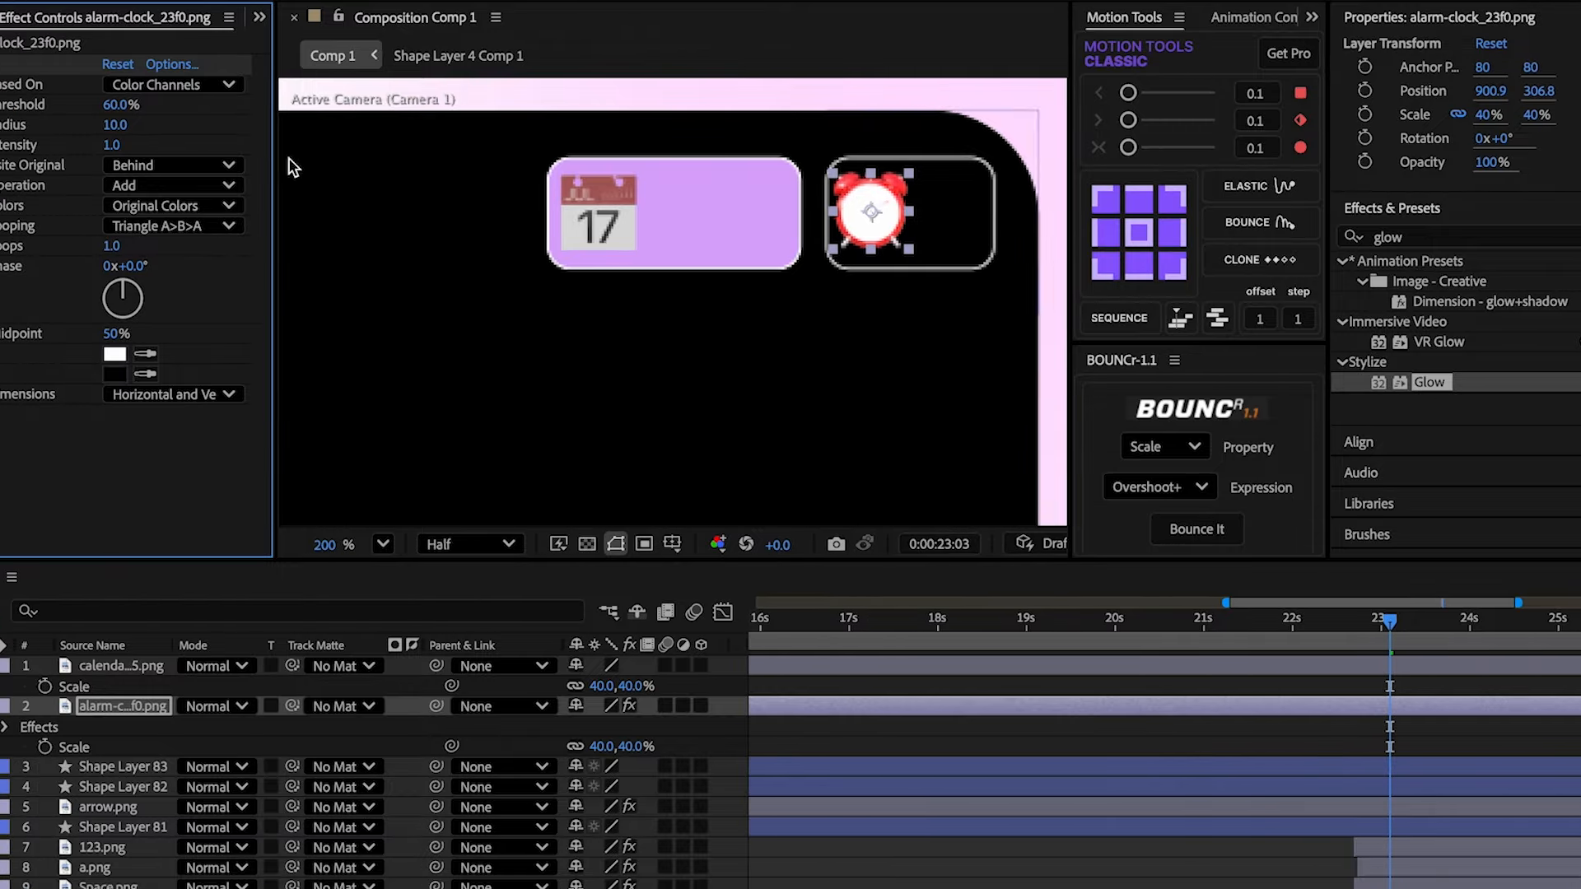
pyautogui.moveTo(190, 126); pyautogui.dragTo(584, 132)
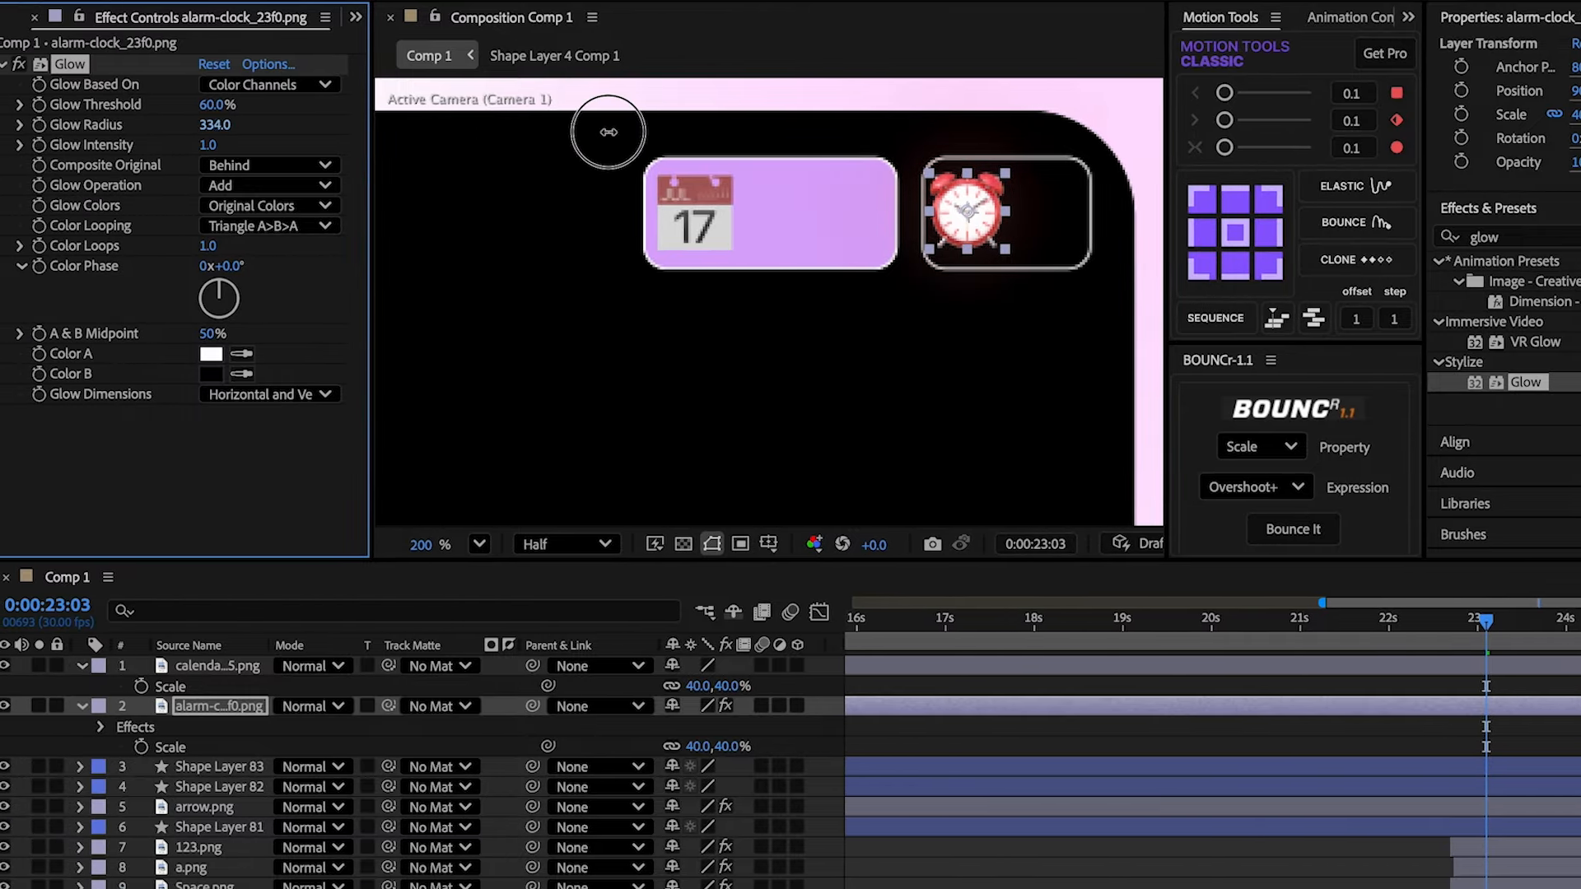
# - Copy the alarm clock's Glow effect onto the calendar and arrow layers
pyautogui.hotkey('ctrl', 'c')
pyautogui.click(222, 665)
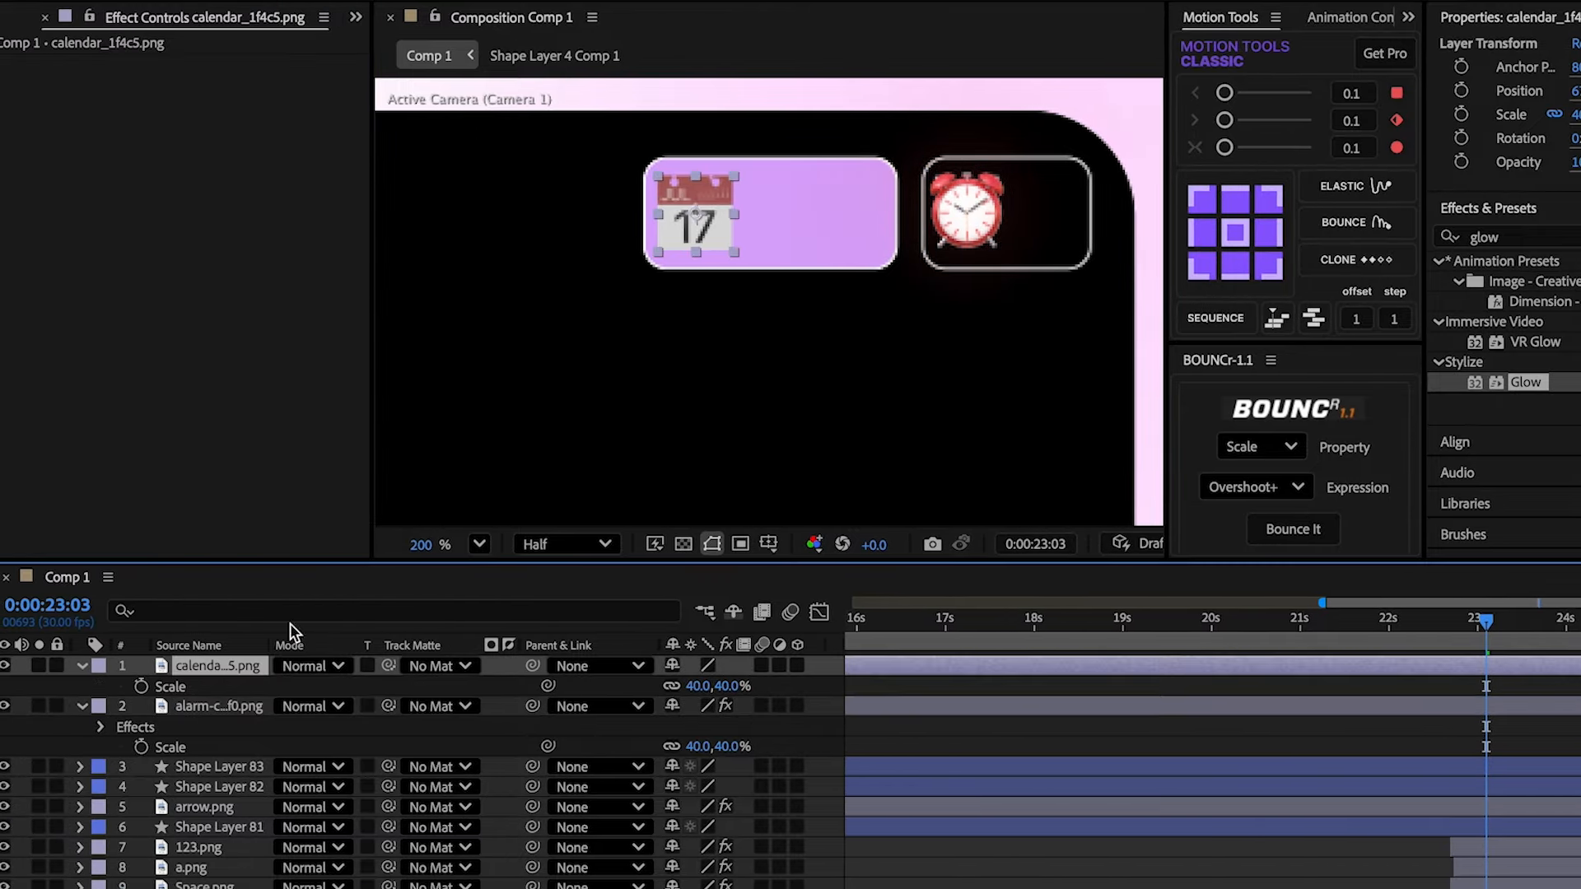
pyautogui.hotkey('ctrl', 'v')
pyautogui.hotkey('shift', '/')
pyautogui.click(490, 268)
pyautogui.hotkey('ctrl', 'v')
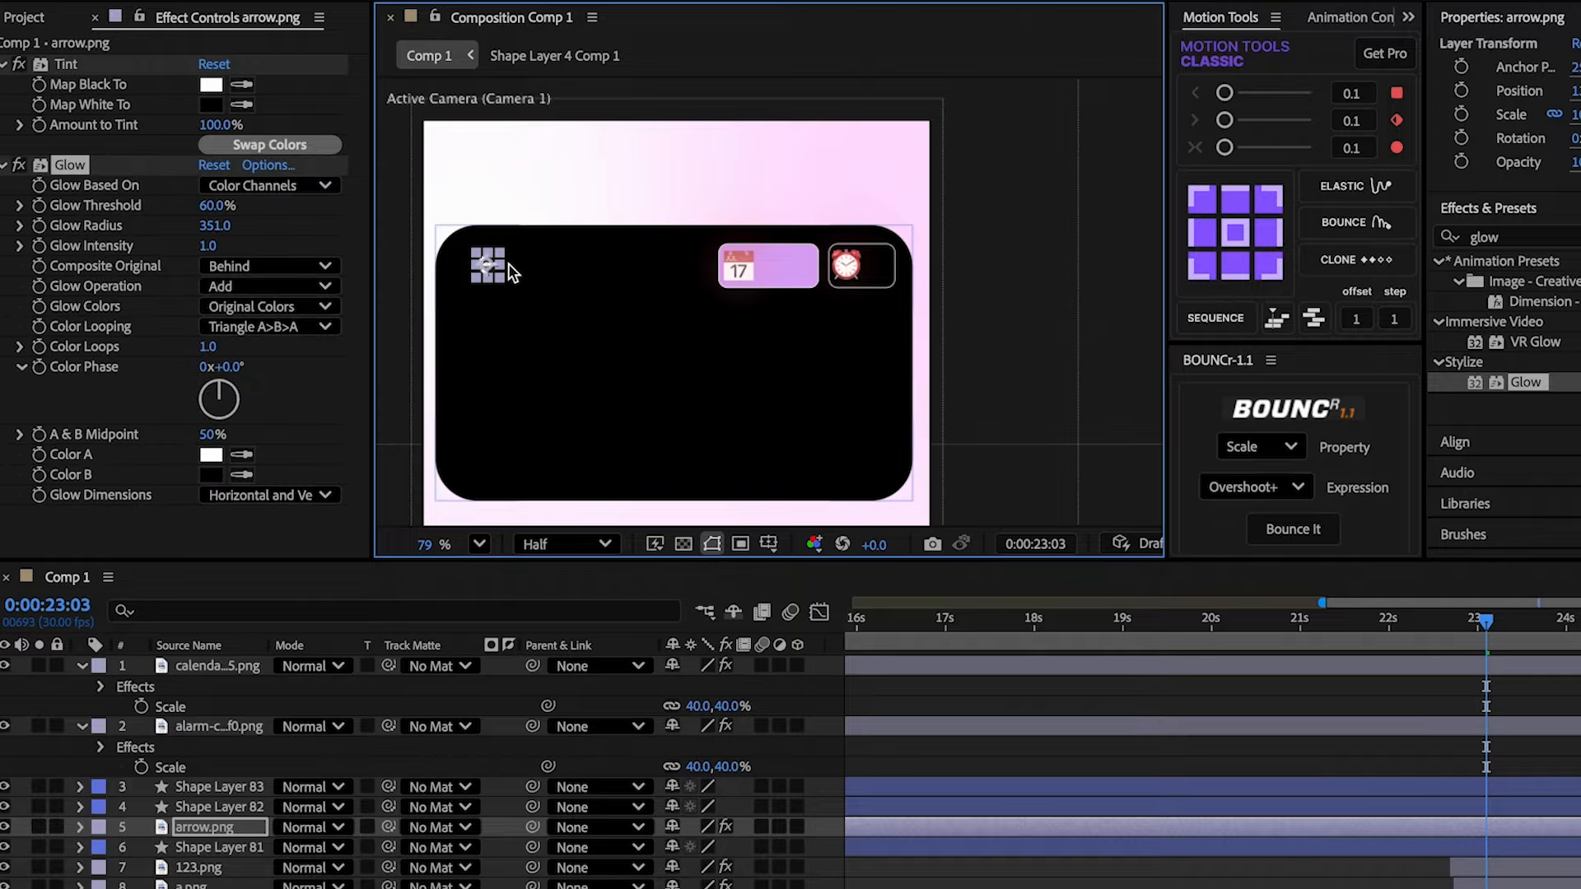
# - Apply a Glow effect to the purple button shape and adjust its Glow Radius
pyautogui.scroll(3, 770, 280)
pyautogui.click(791, 251)
pyautogui.hotkey('ctrl', 'v')
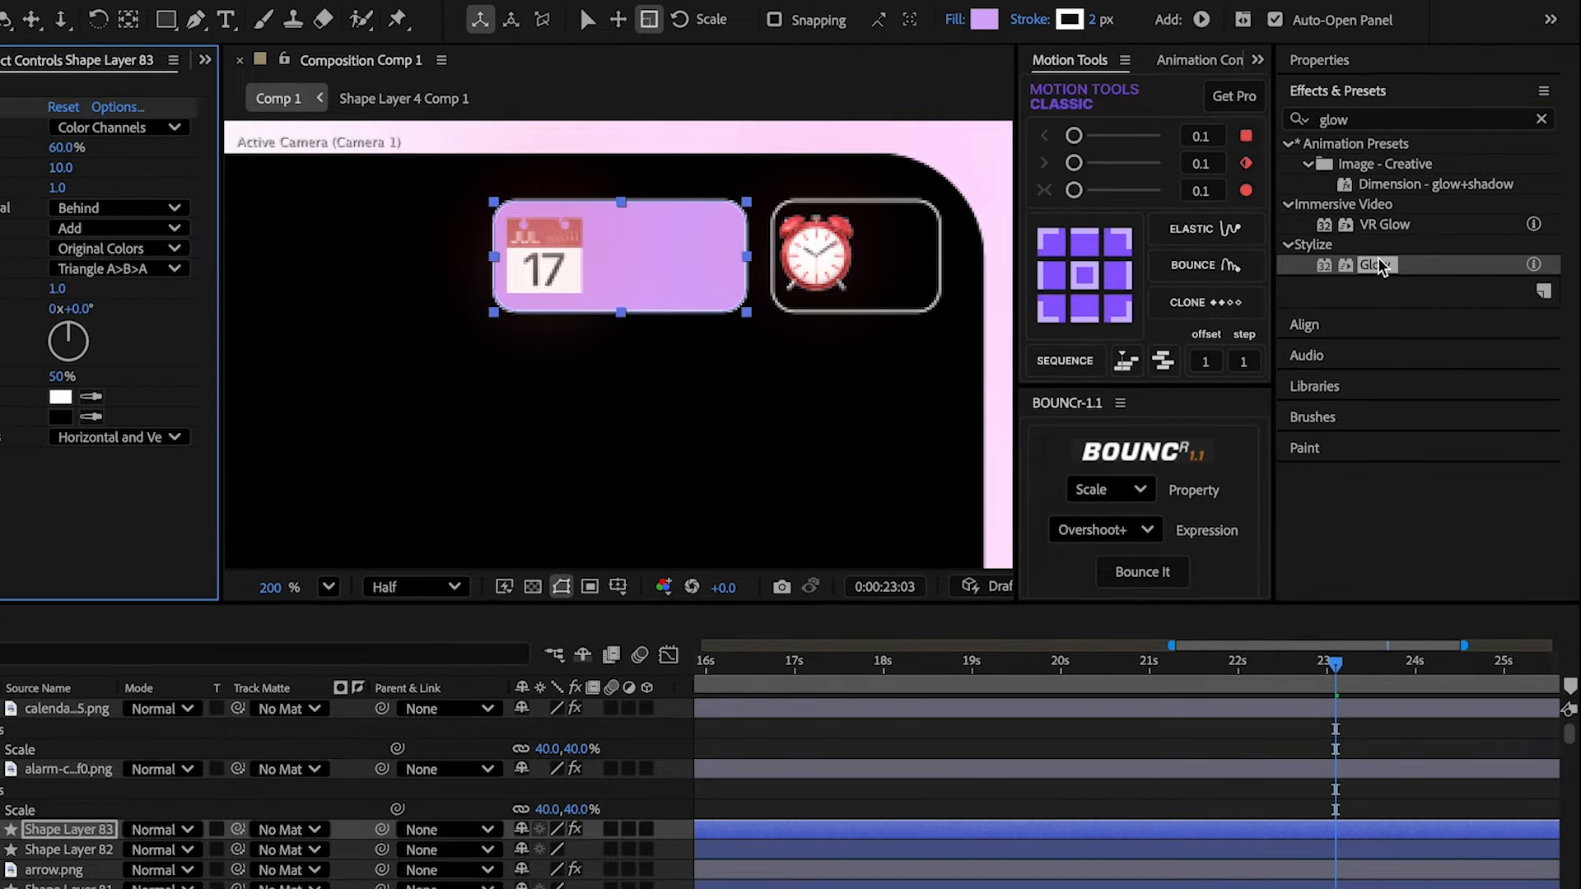
pyautogui.moveTo(218, 169); pyautogui.dragTo(116, 203)
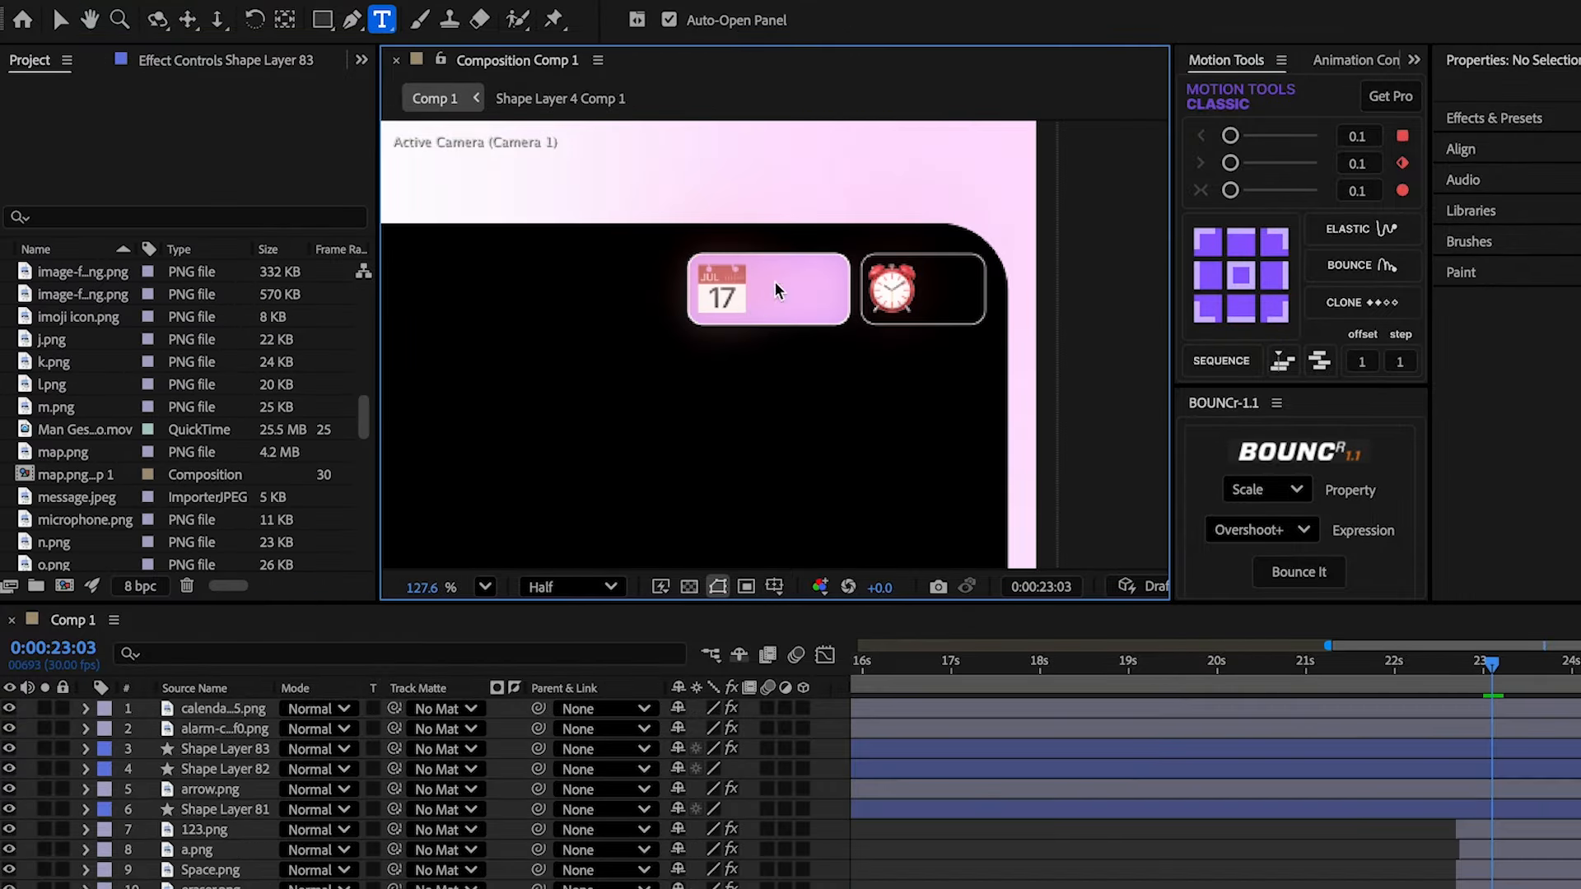
# - Add the text "Today" on the purple button and set its unlinked Scale to 100, 130%
pyautogui.click(776, 288)
pyautogui.write('Today')
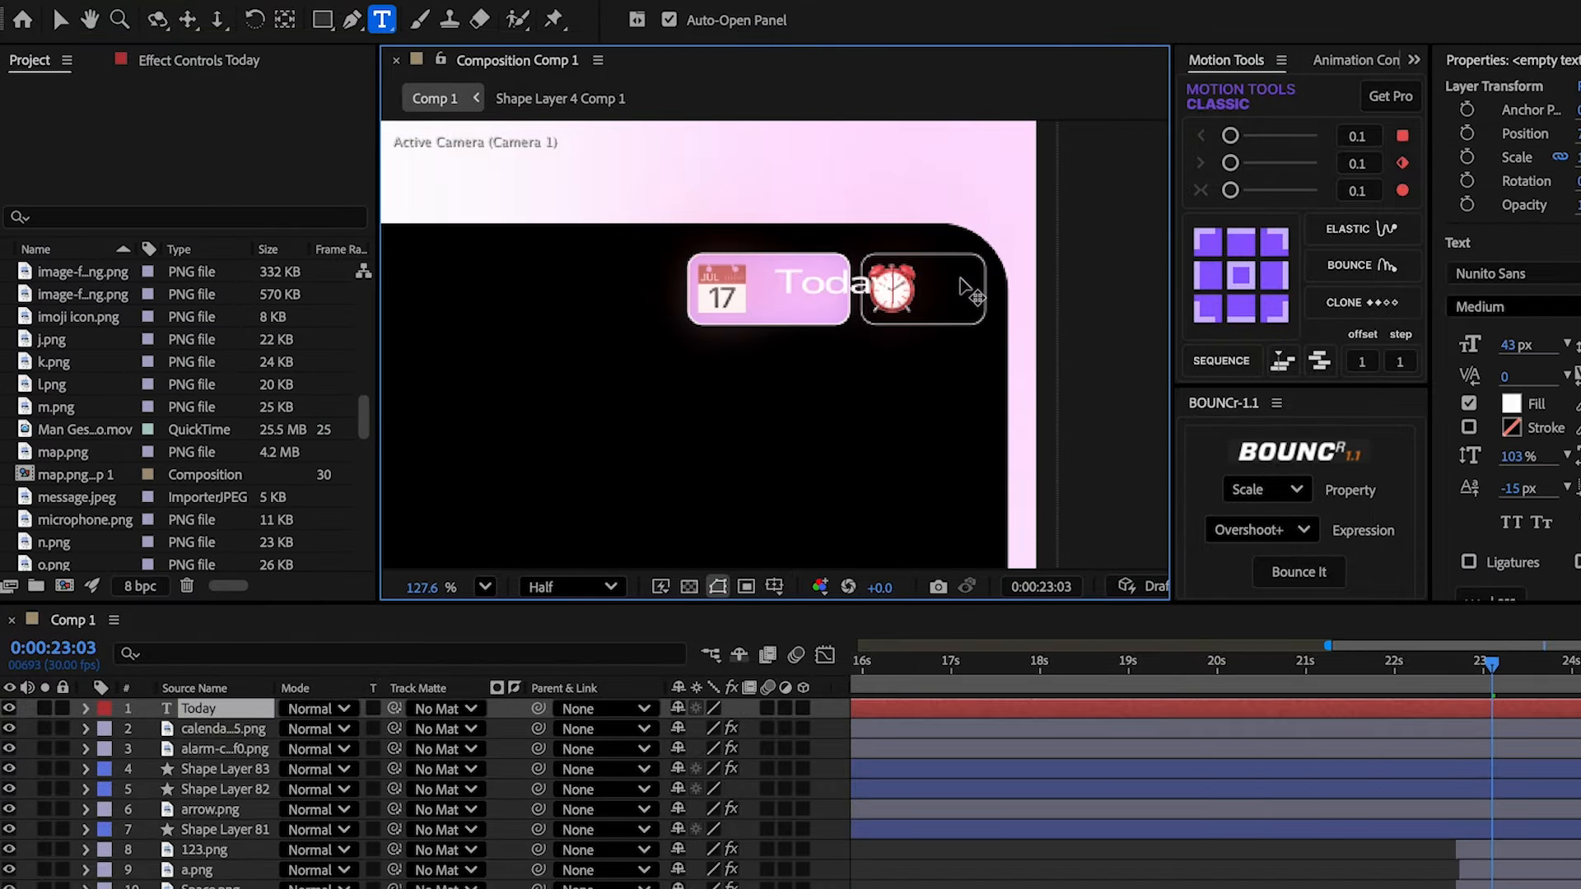
pyautogui.press('Escape')
pyautogui.press('a')
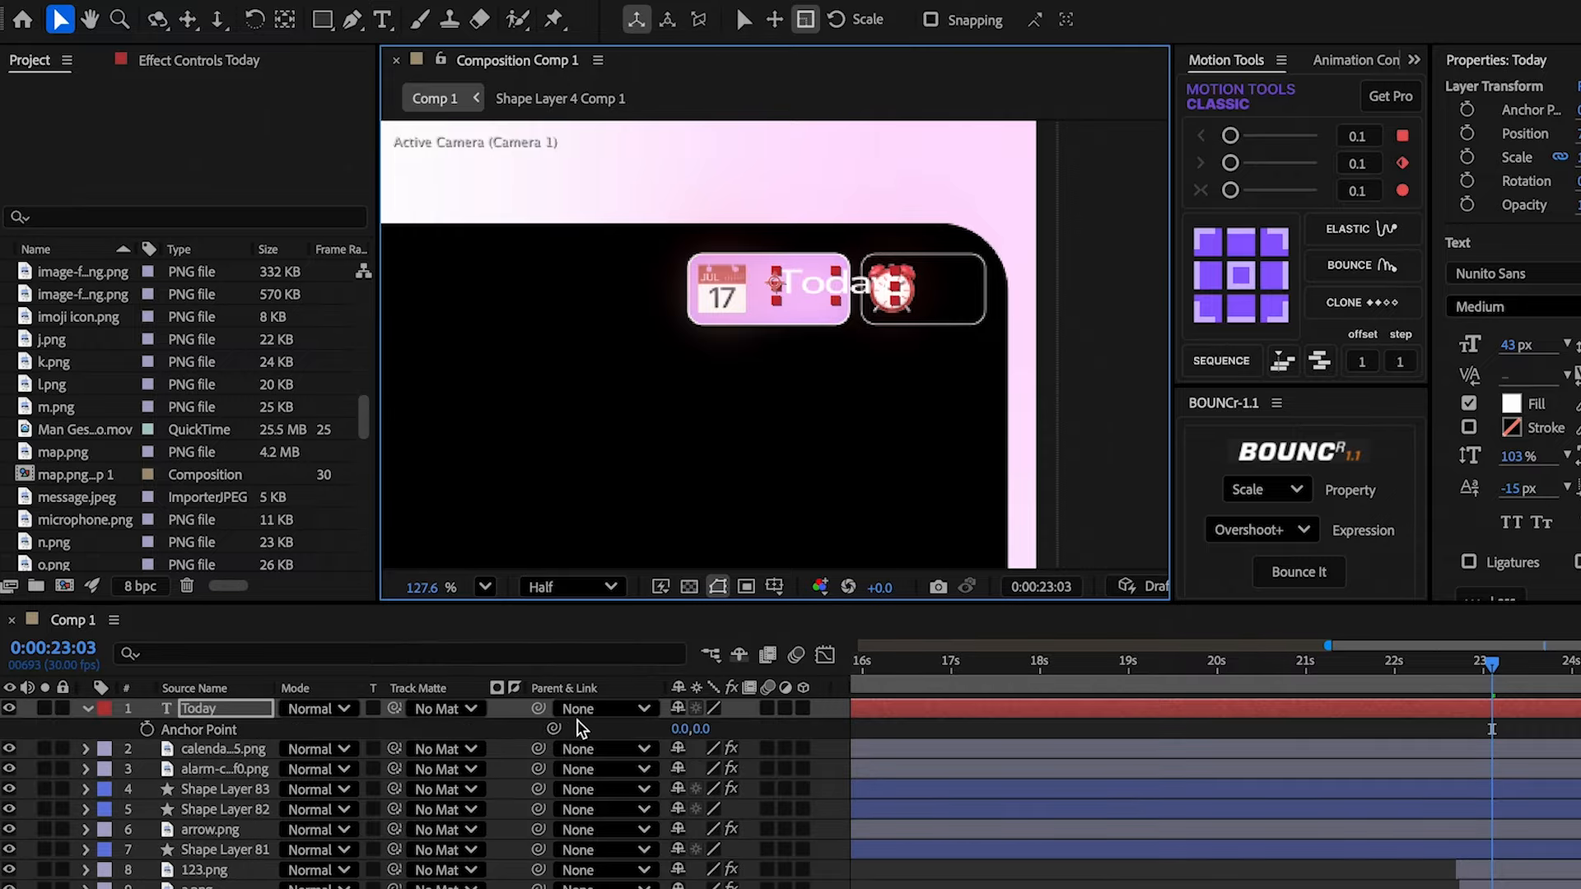
pyautogui.press('s')
pyautogui.click(679, 729)
pyautogui.click(751, 728)
pyautogui.write('130')
pyautogui.press('Return')
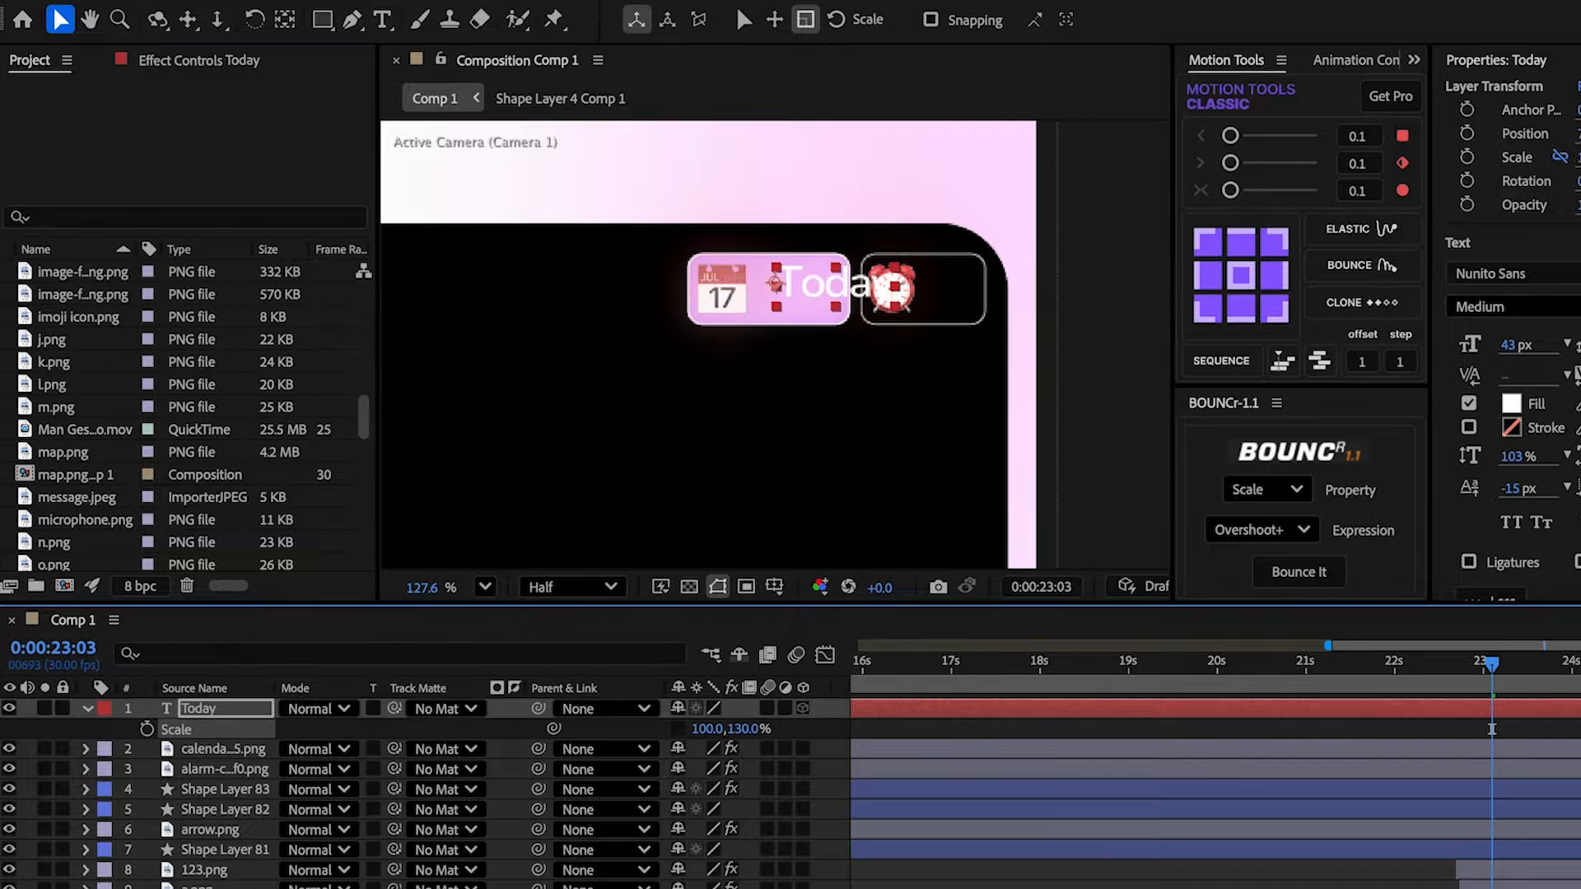
# - Relink the "Today" text's scale, centre its anchor point and shrink it to 68.5, 89% beside the calendar icon
pyautogui.click(678, 729)
pyautogui.scroll(3, 782, 265)
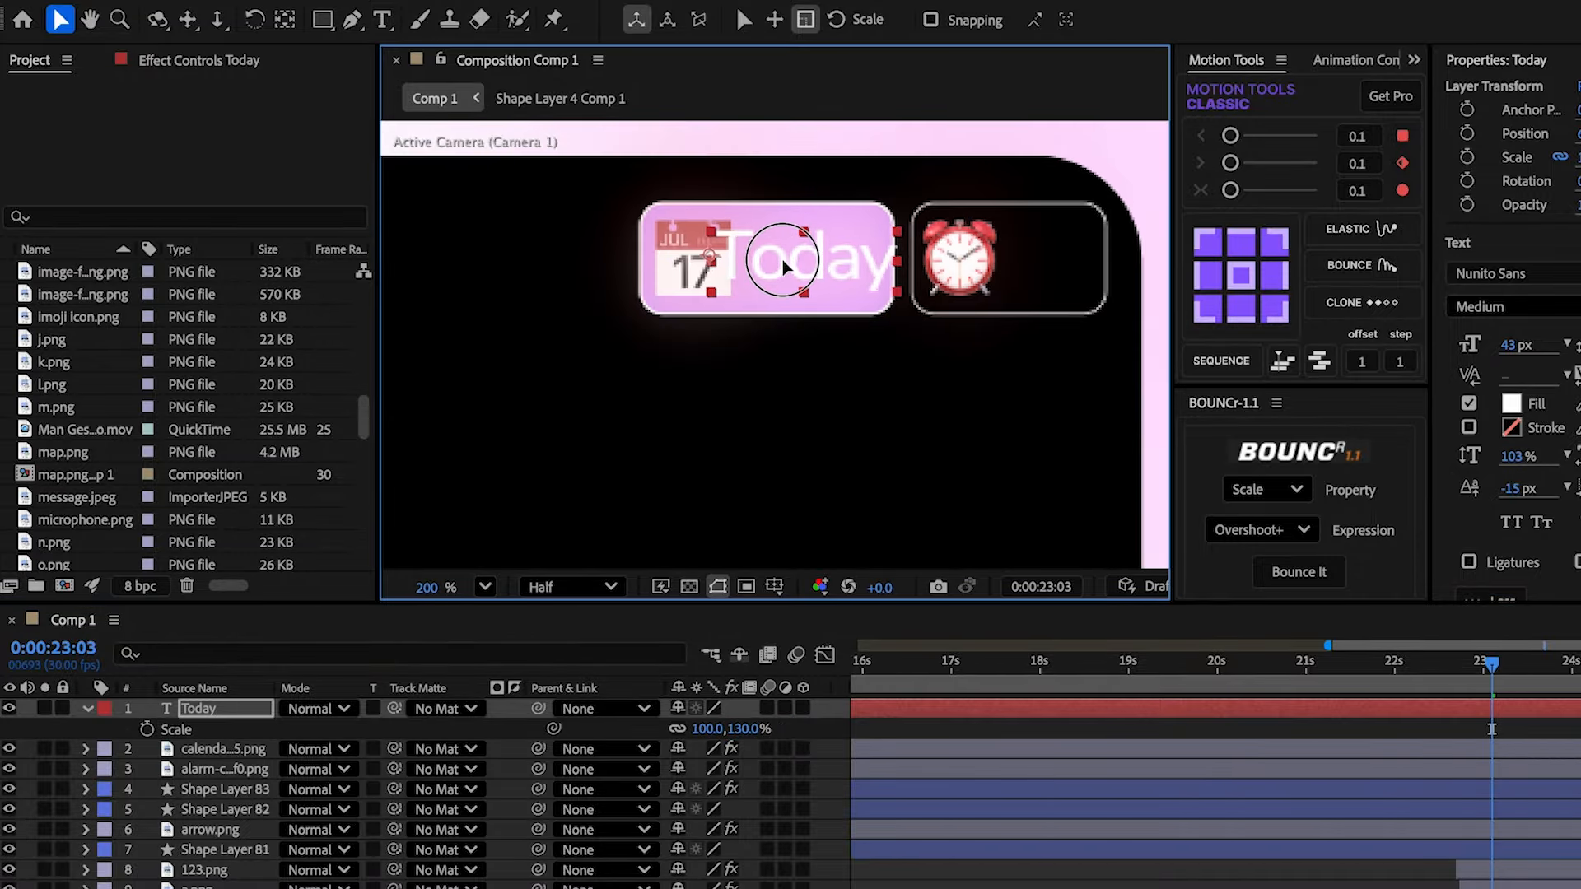
pyautogui.click(1242, 276)
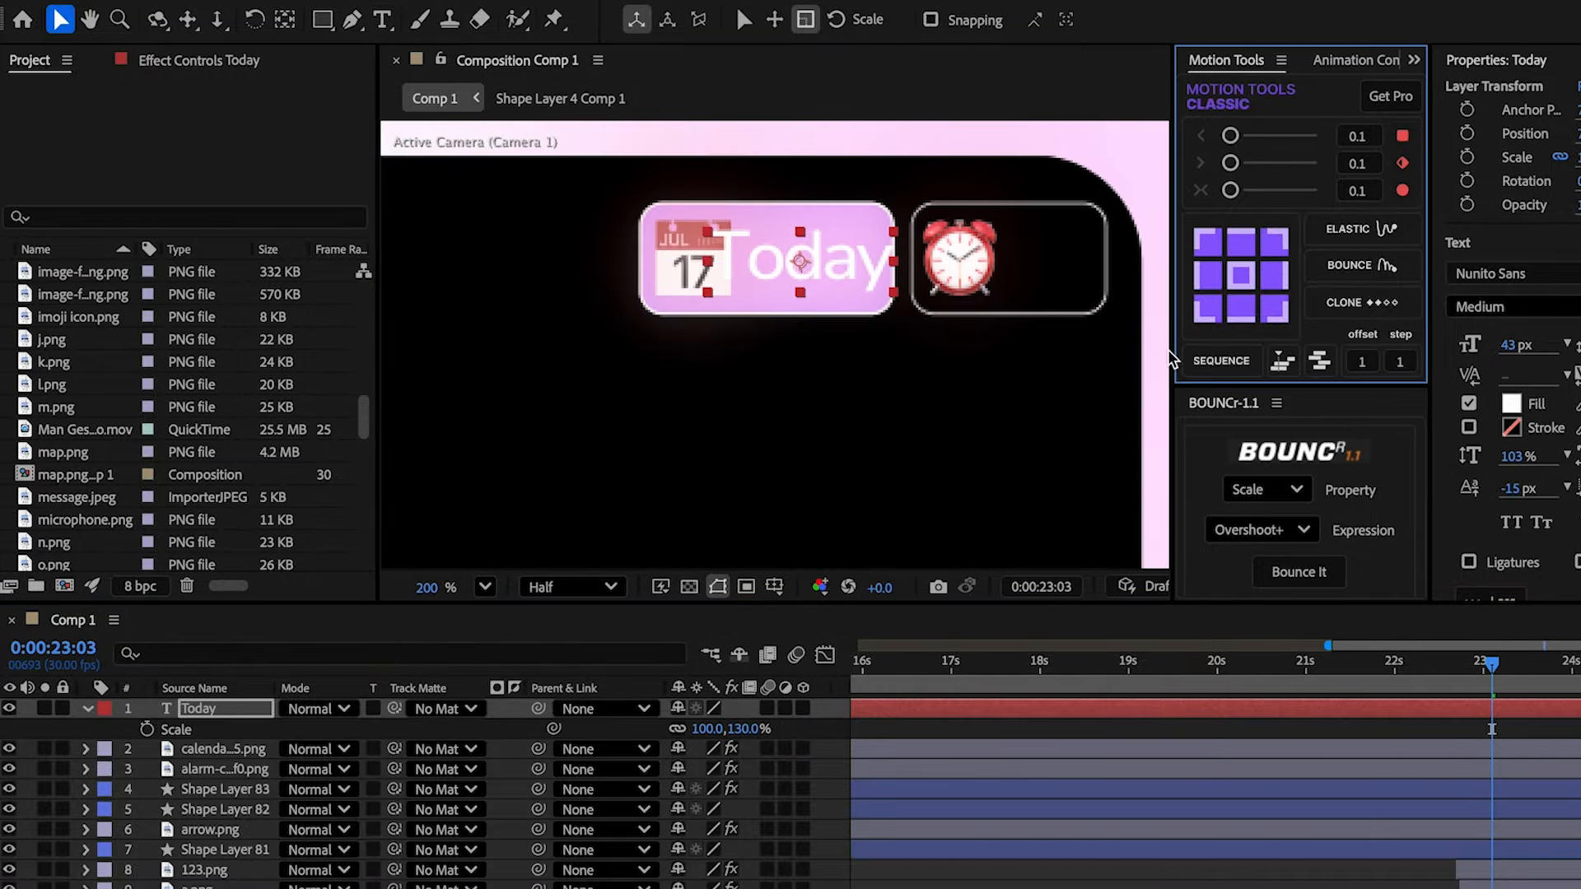
pyautogui.moveTo(713, 729); pyautogui.dragTo(720, 728)
# - Duplicate the "Today" text, change it to "1h", move it beside the alarm clock and centre its anchor point
pyautogui.hotkey('ctrl', 'd')
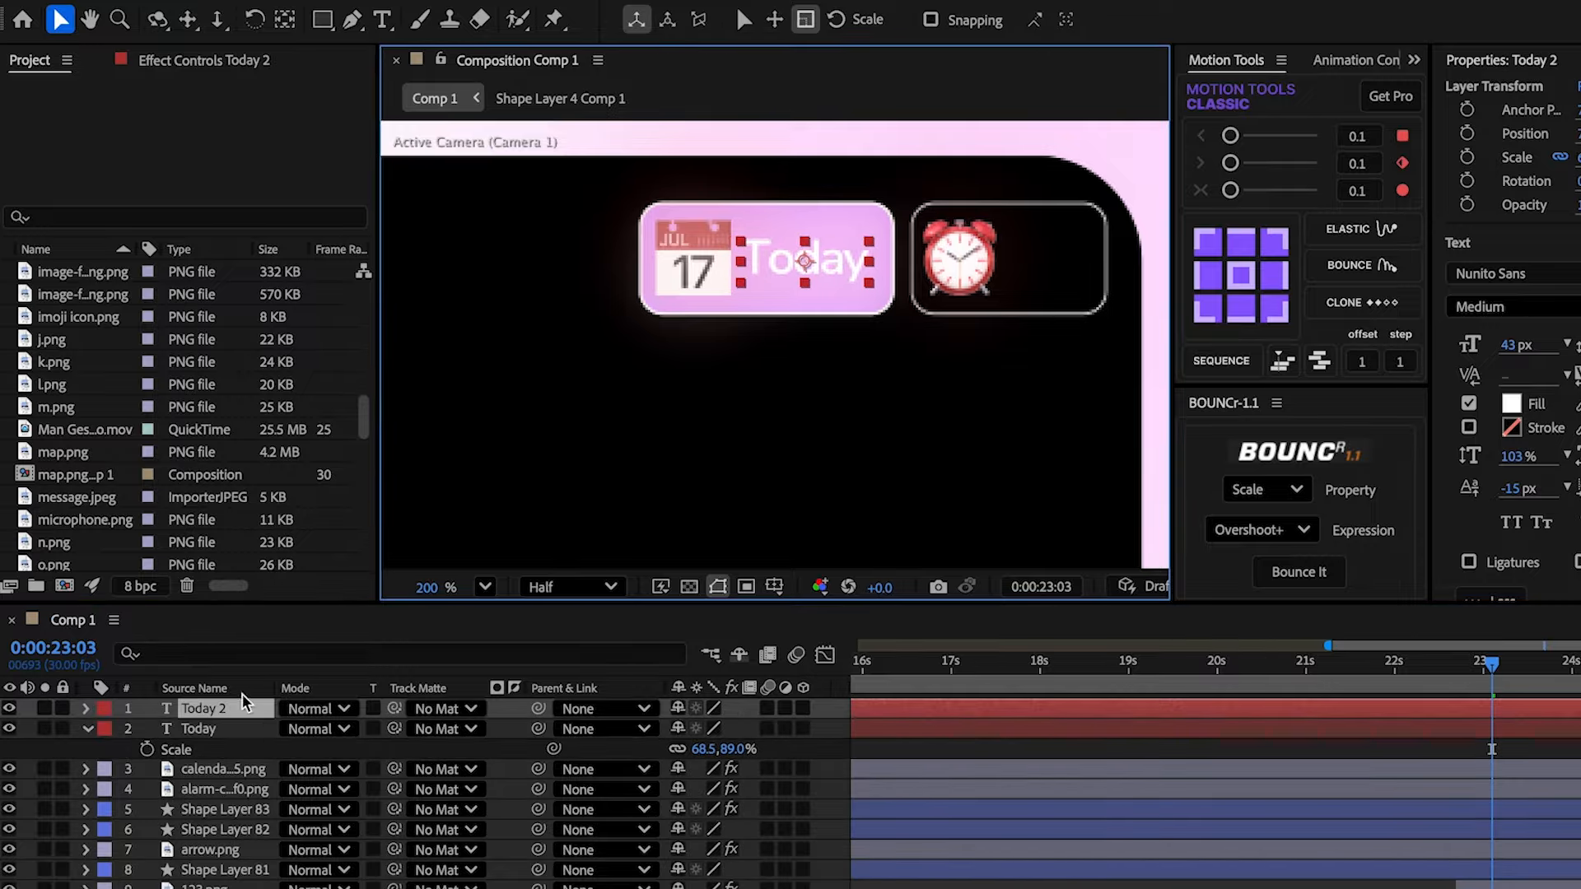
pyautogui.doubleClick(229, 705)
pyautogui.write('1h')
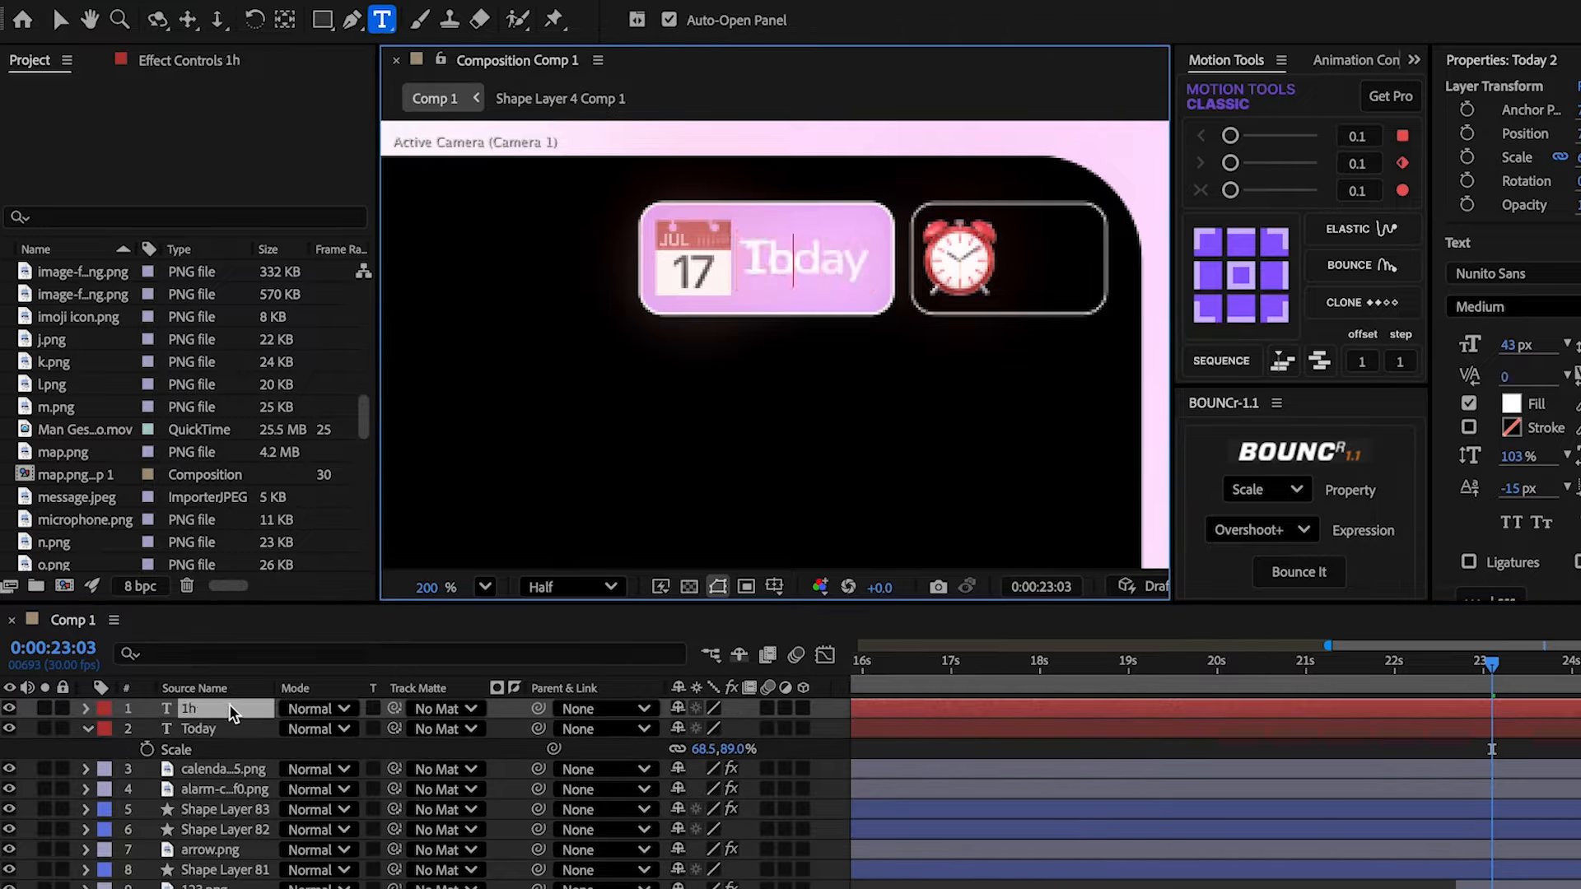
pyautogui.press('Escape')
pyautogui.press('p')
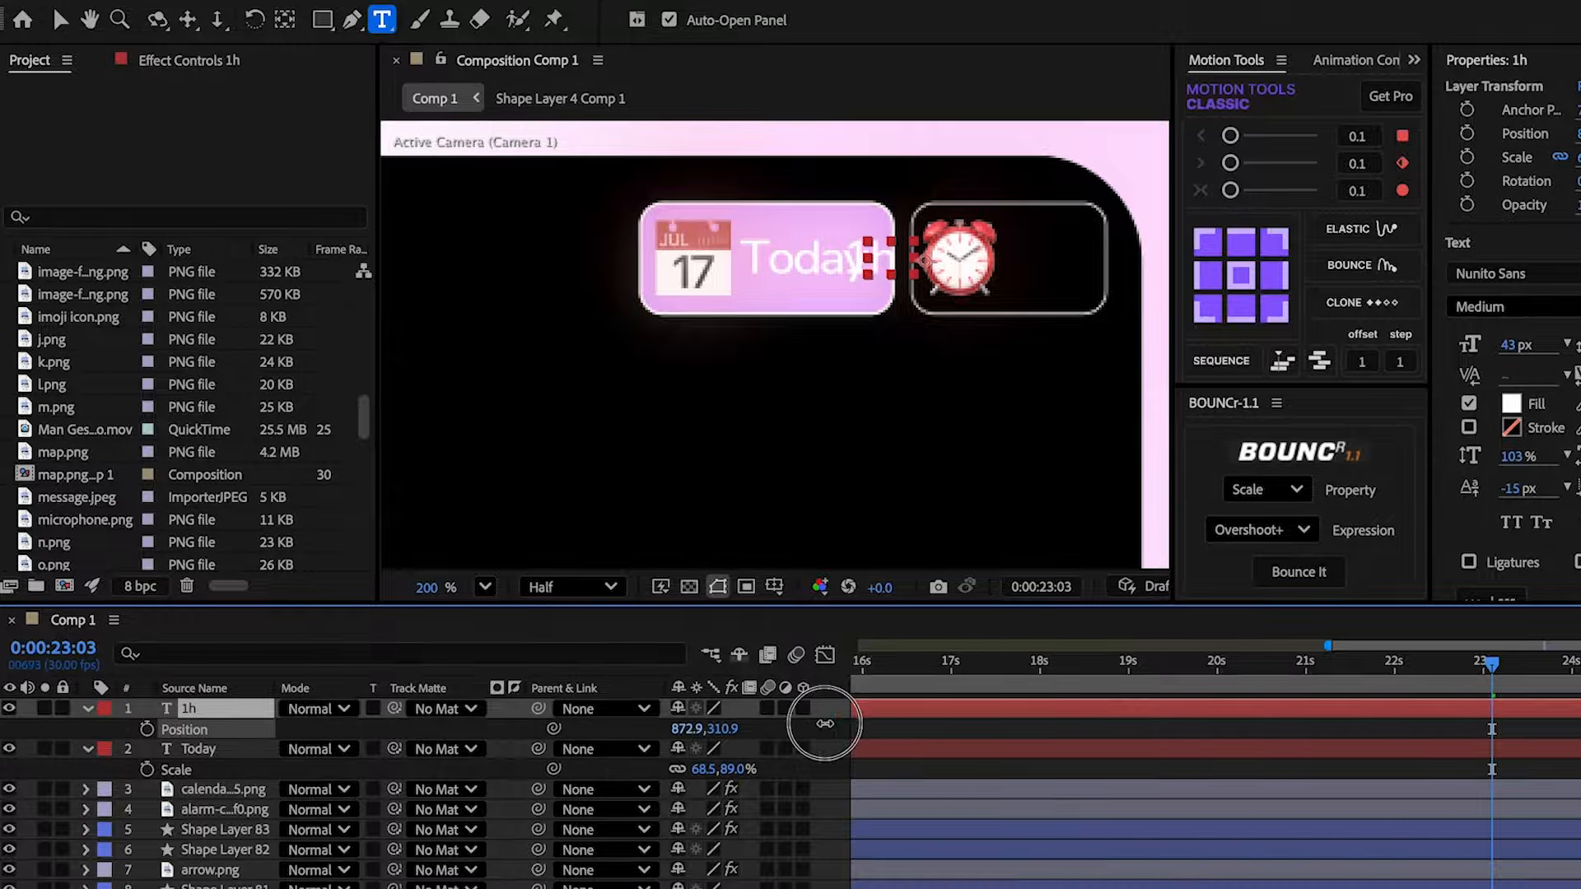
pyautogui.moveTo(824, 724); pyautogui.dragTo(946, 720)
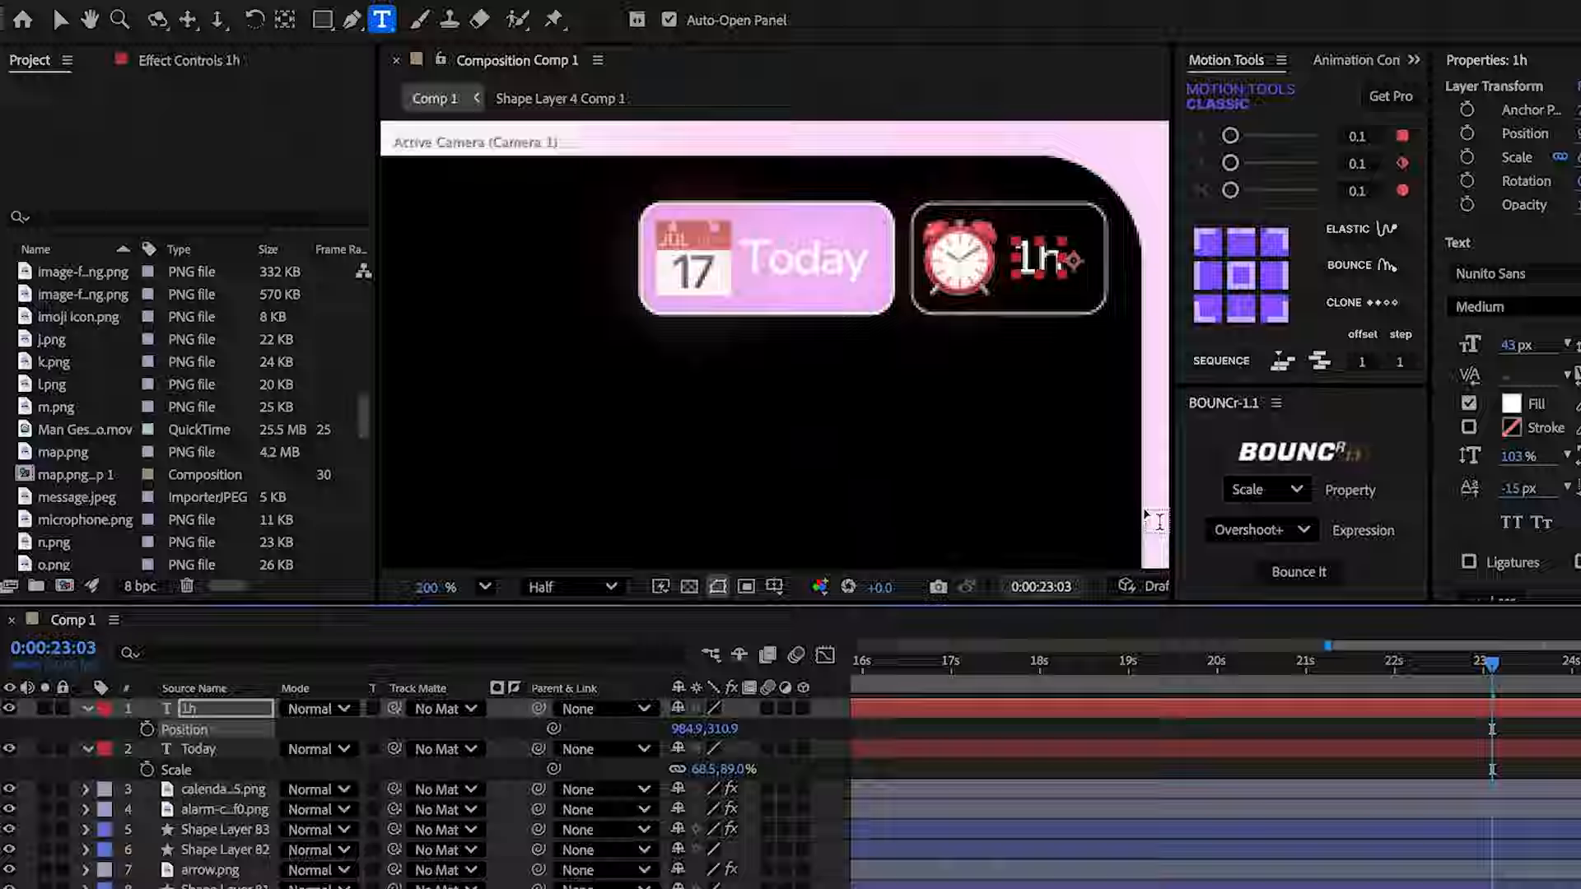
pyautogui.click(1244, 280)
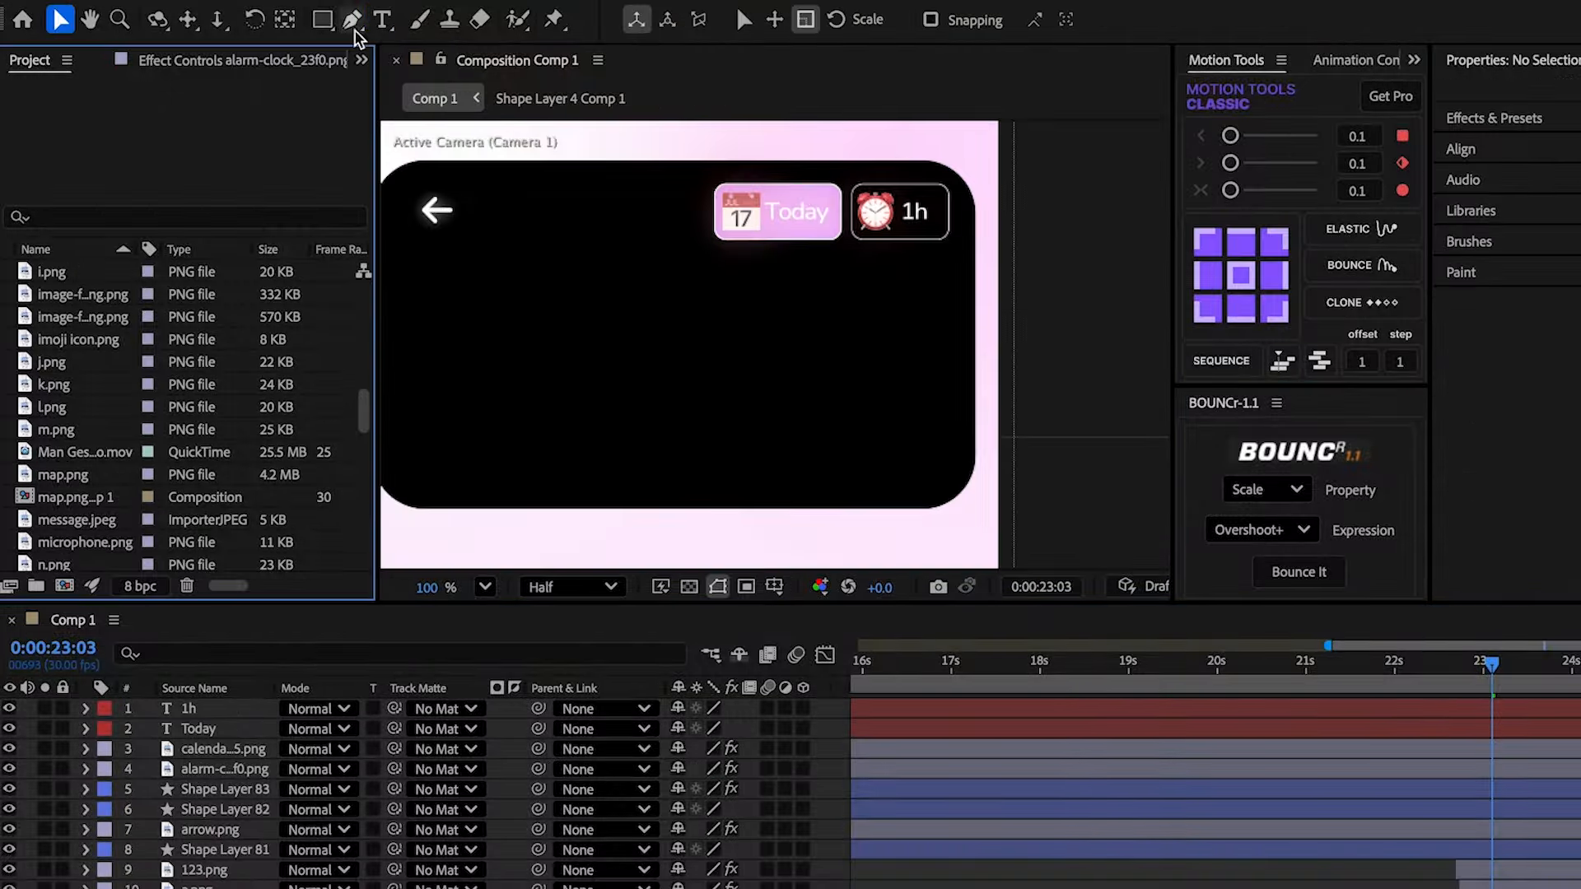
# - Draw a black rectangle about 225 × 526 px below the alarm clock button and set its Roundness to 20
pyautogui.press('q')
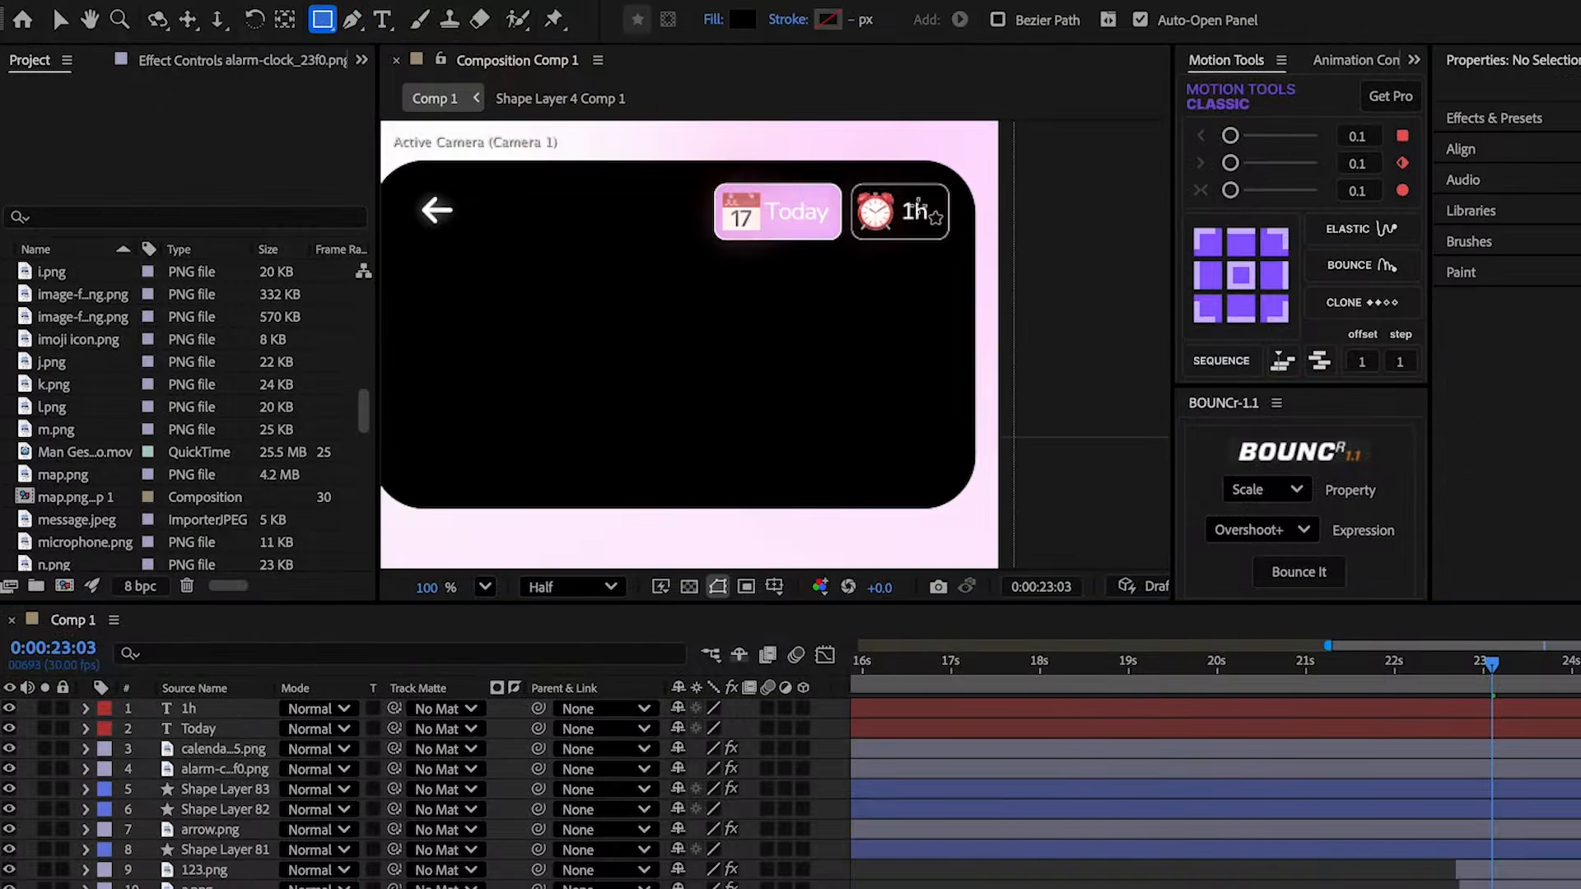
pyautogui.moveTo(837, 249); pyautogui.dragTo(970, 560)
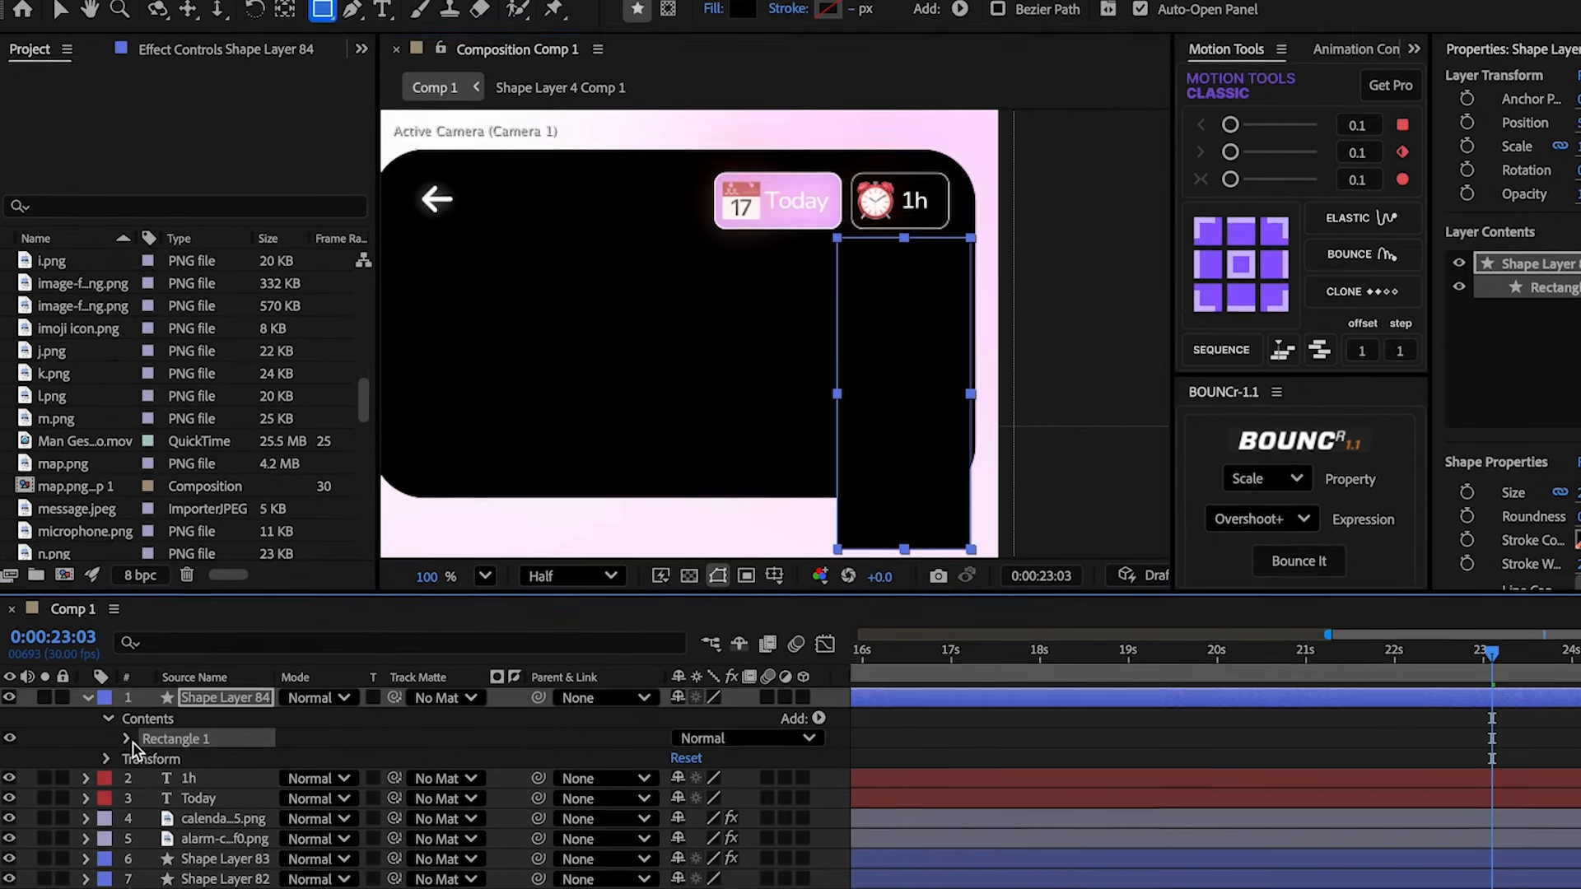
pyautogui.click(126, 750)
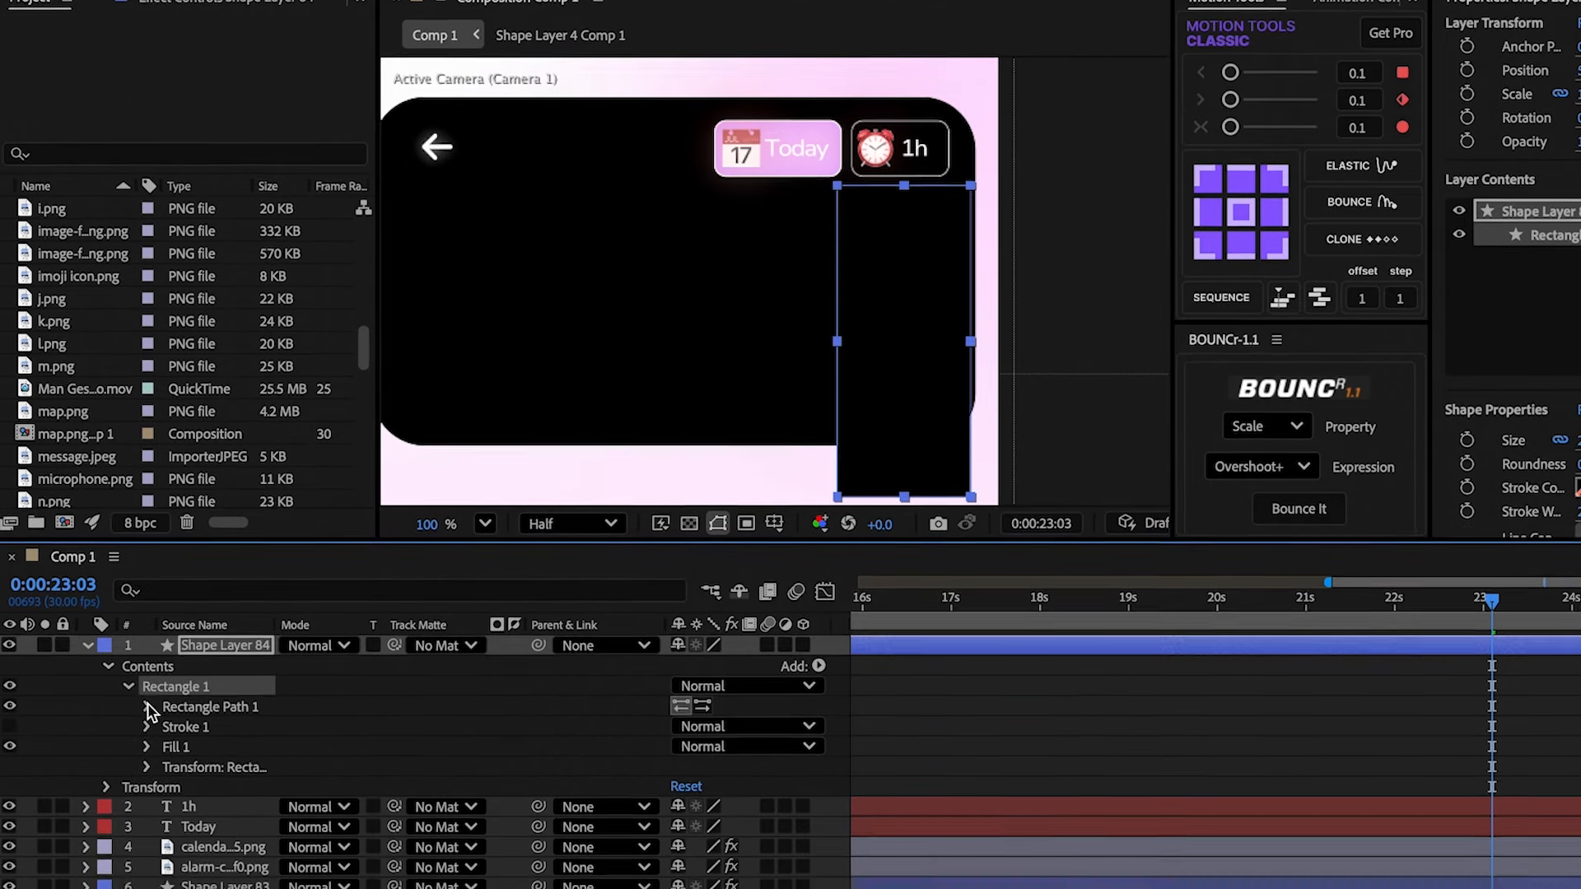
pyautogui.click(149, 769)
pyautogui.click(679, 746)
pyautogui.write('20')
pyautogui.press('Return')
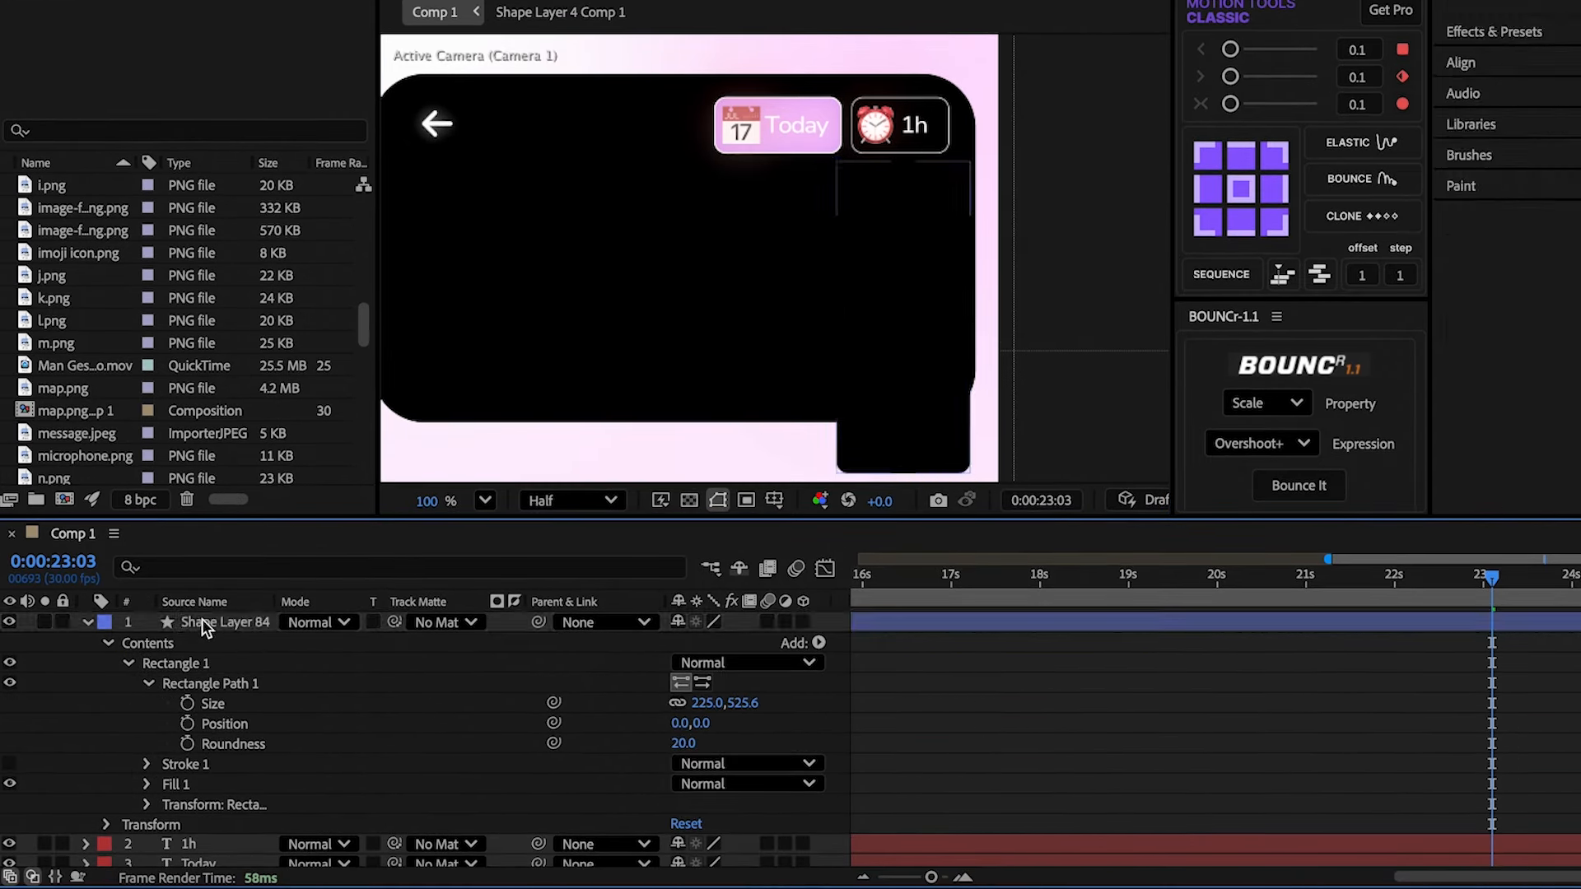
# - Add an Inner Glow layer style to the new rectangle with Size 62 and white colour FFFFFF
pyautogui.click(198, 623)
pyautogui.rightClick(206, 630)
pyautogui.moveTo(317, 487)
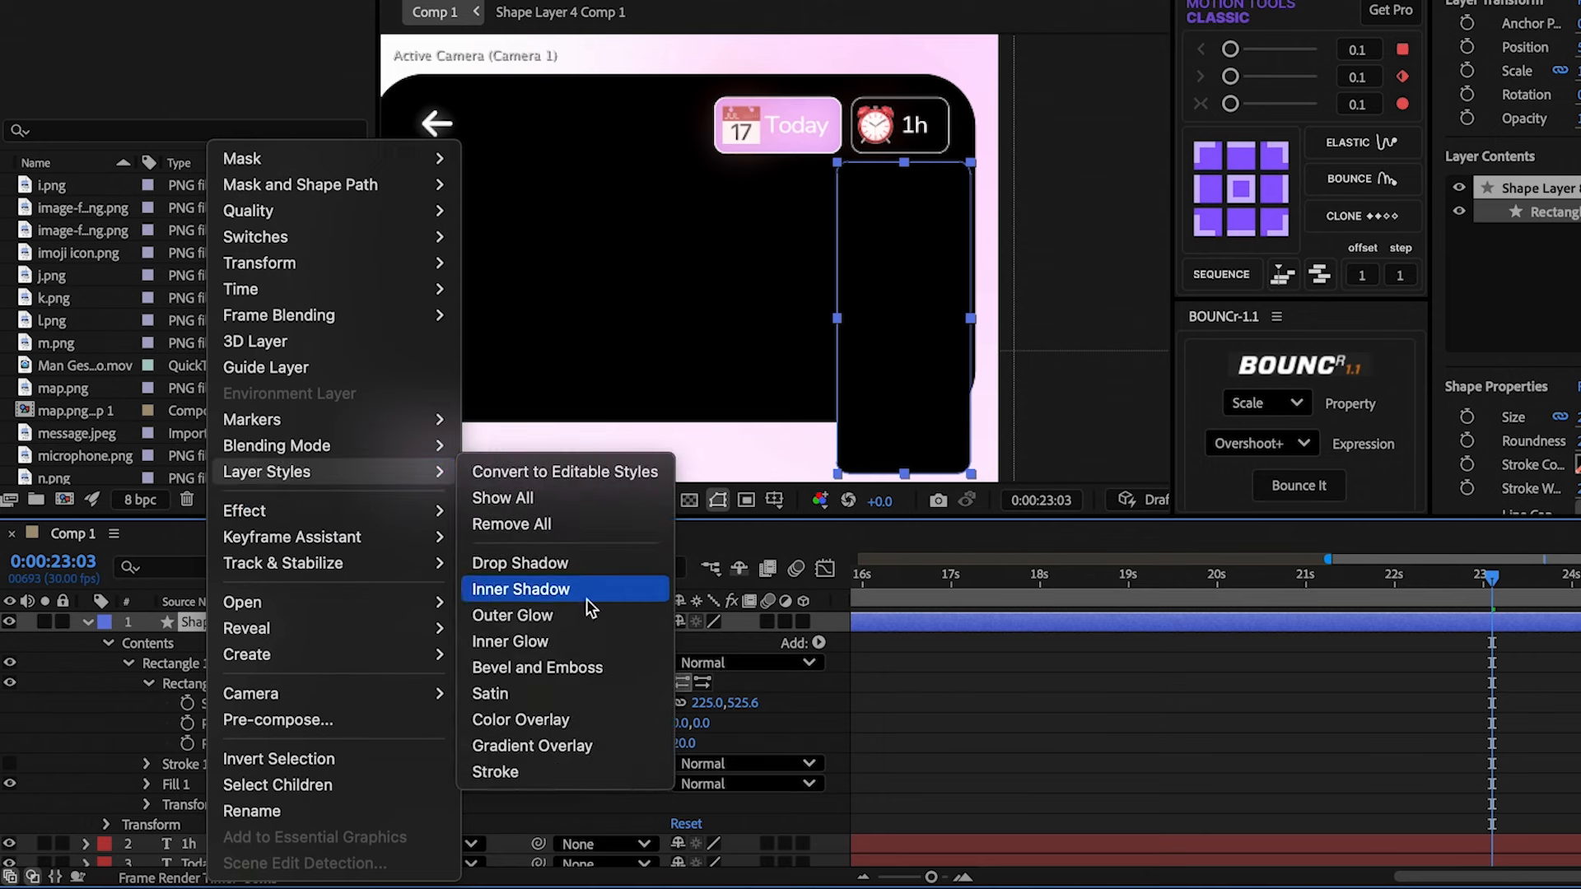
pyautogui.click(570, 640)
pyautogui.click(130, 743)
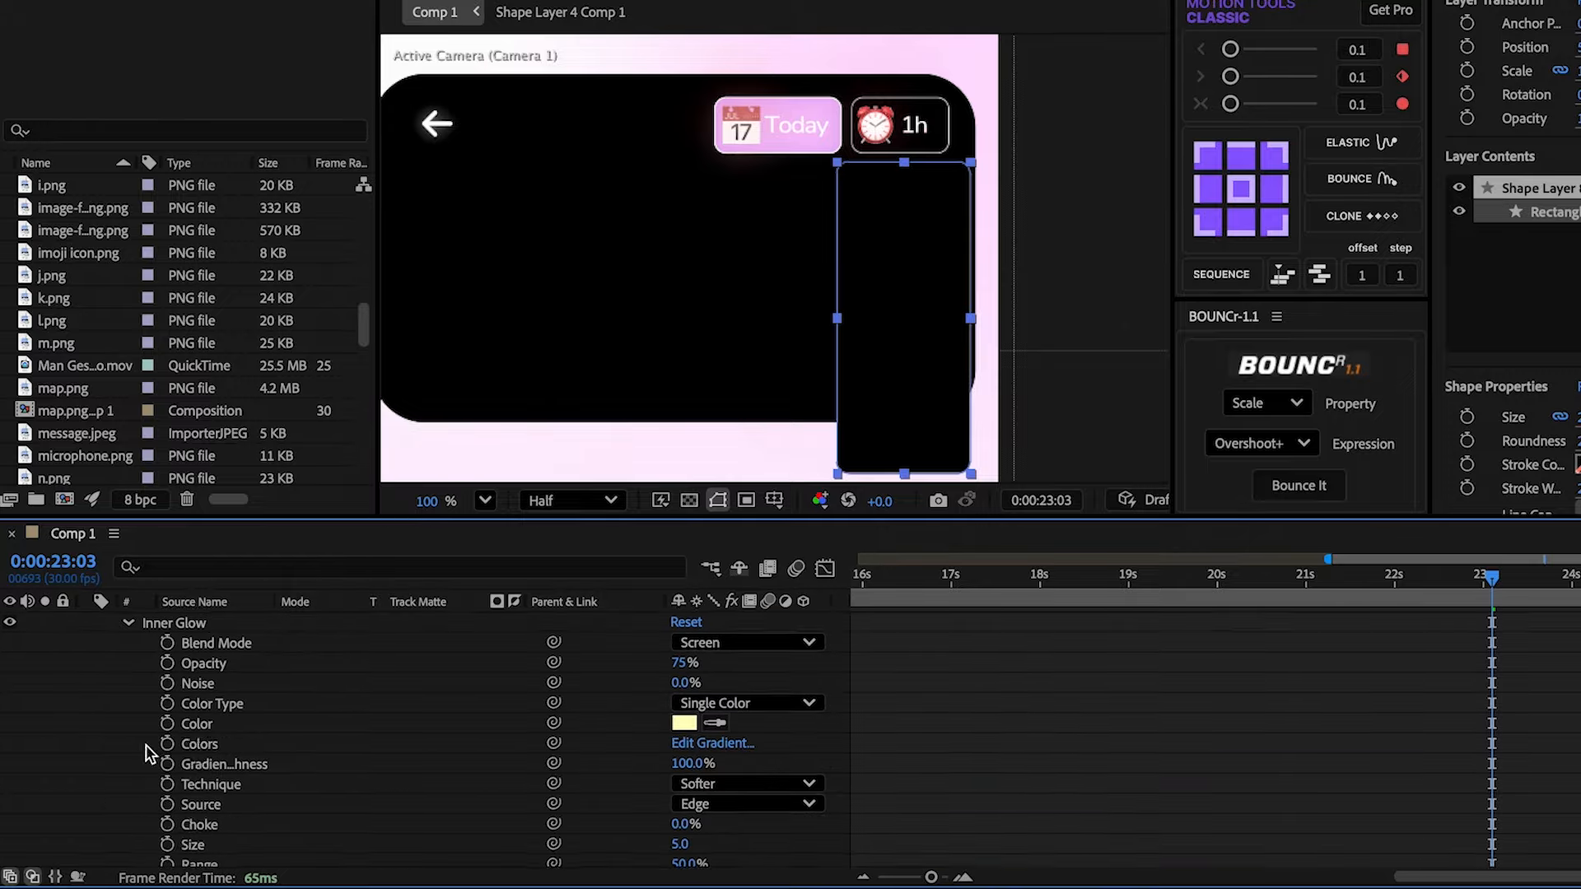
pyautogui.scroll(-3, 550, 719)
pyautogui.moveTo(680, 728); pyautogui.dragTo(749, 723)
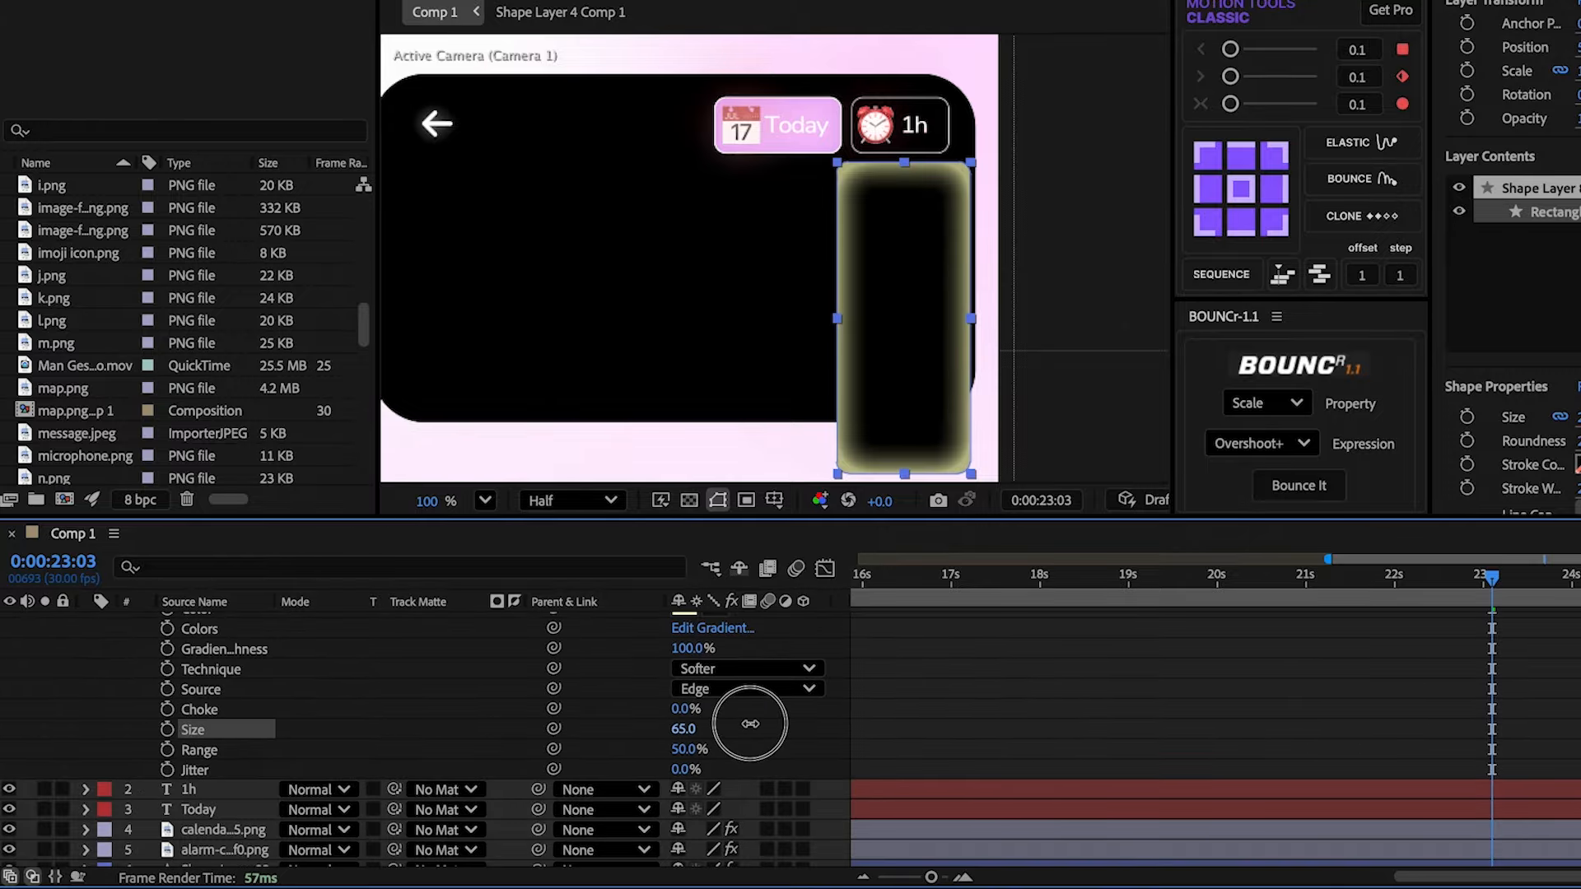
pyautogui.scroll(2, 746, 724)
pyautogui.click(683, 702)
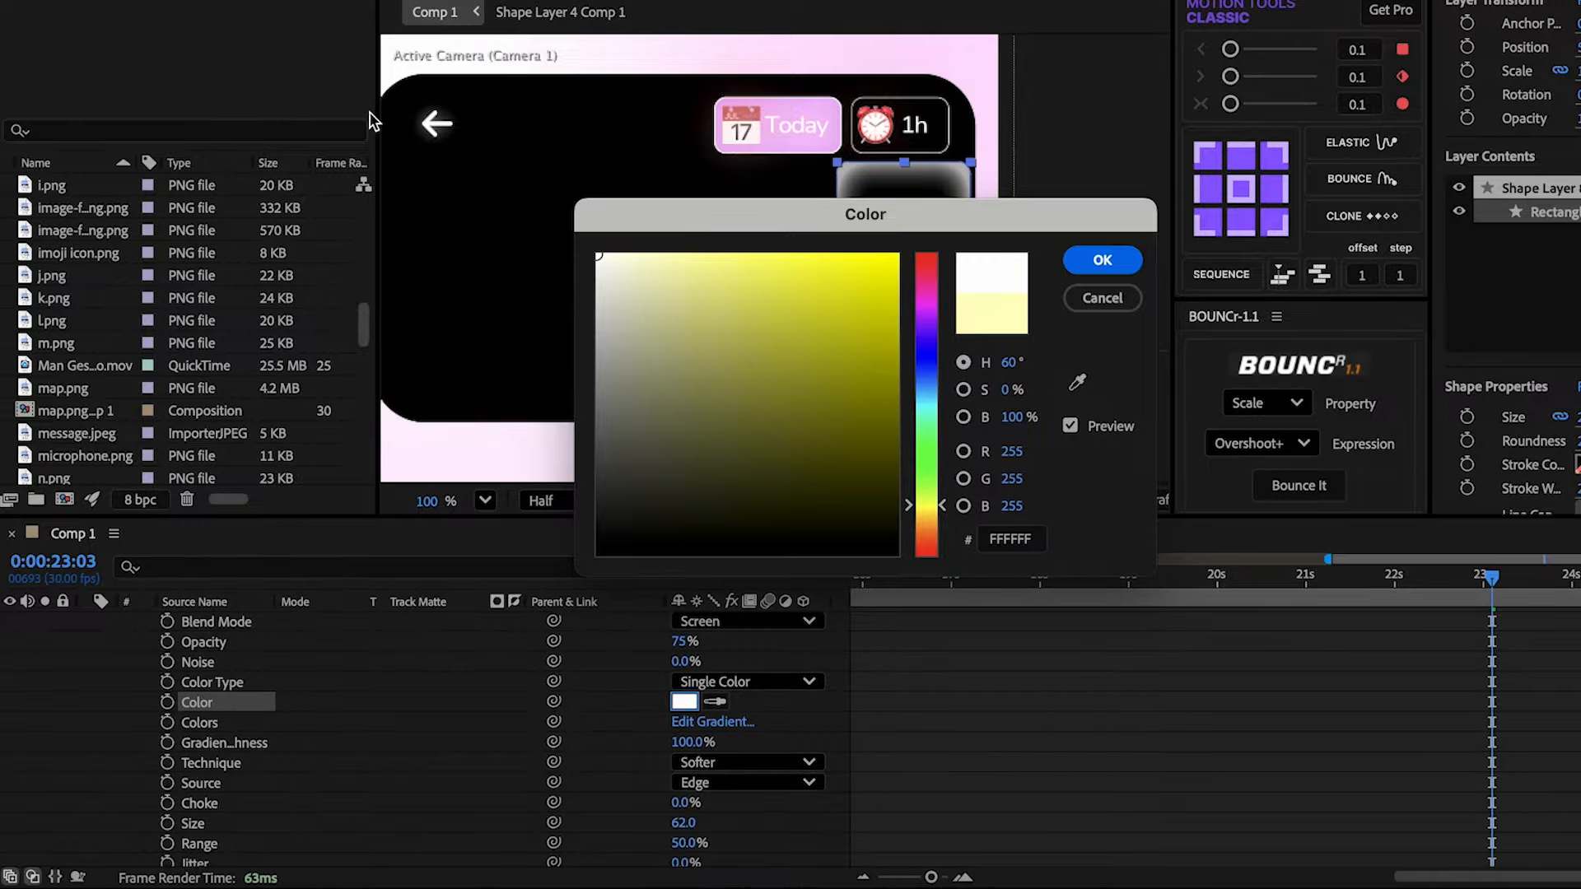
pyautogui.click(1101, 260)
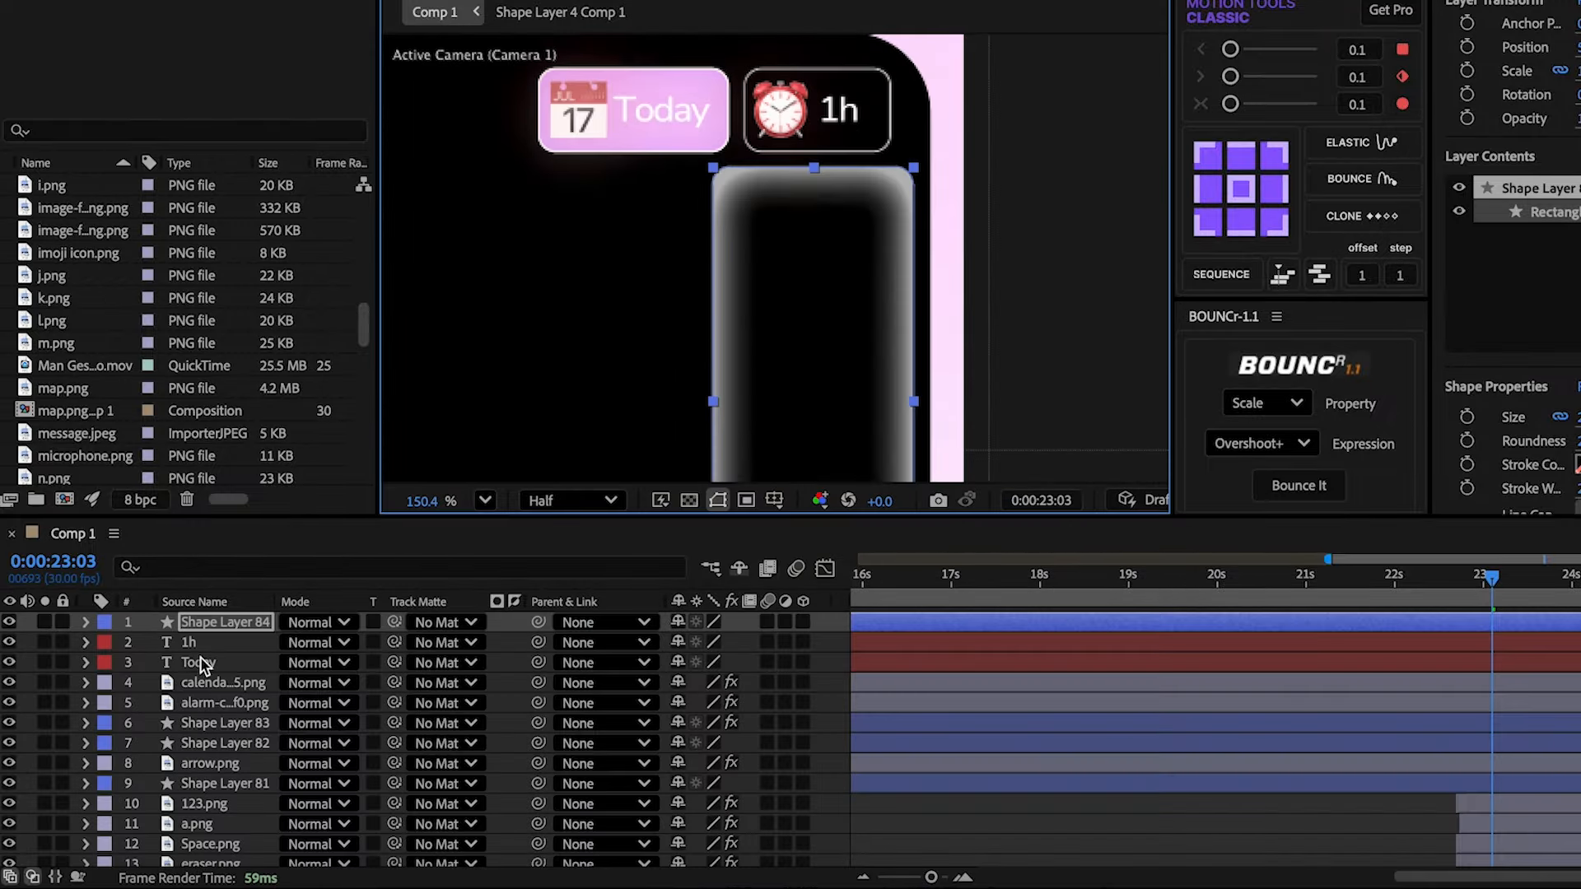
# - Duplicate the "1h" text, put the copy at the top of the layer stack and change it to "5m"
pyautogui.doubleClick(205, 644)
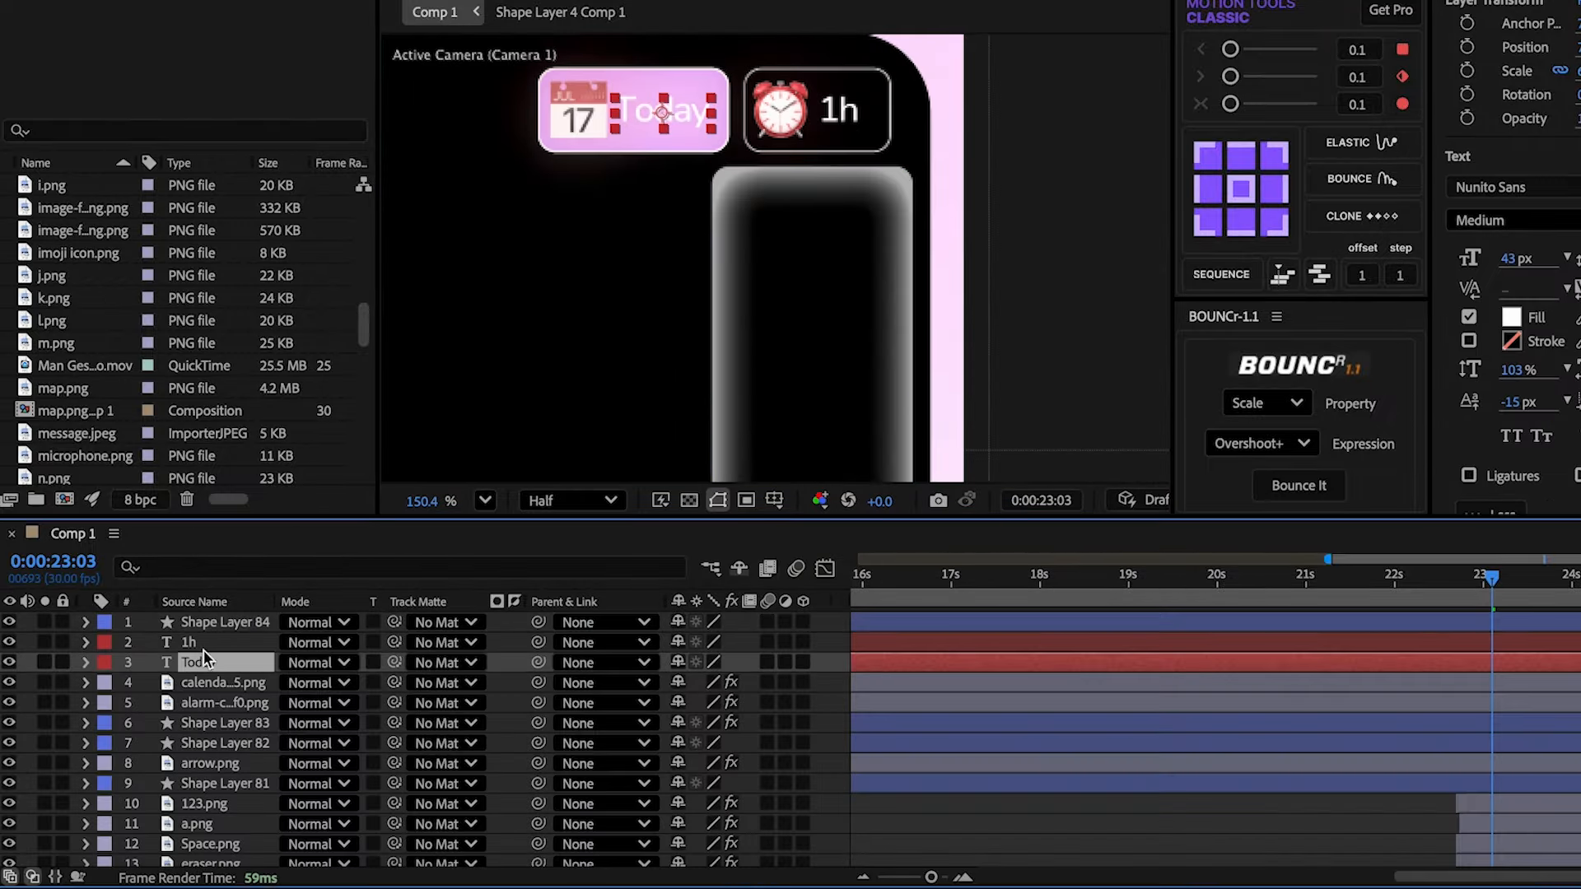
pyautogui.hotkey('ctrl', 'd')
pyautogui.moveTo(204, 644); pyautogui.dragTo(205, 617)
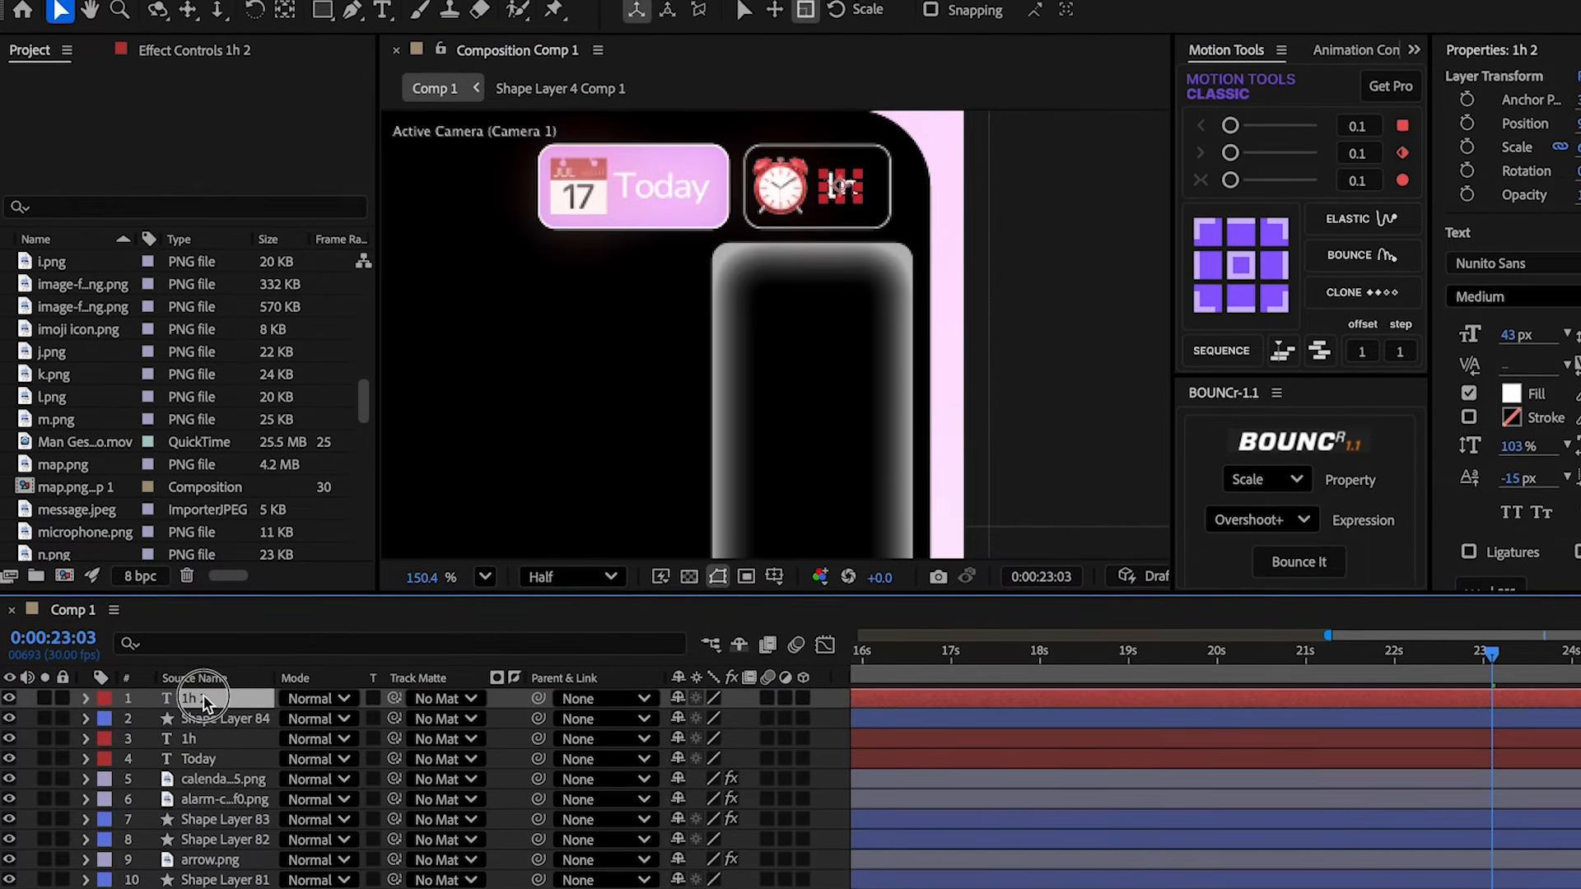
pyautogui.write('5m')
pyautogui.press('Escape')
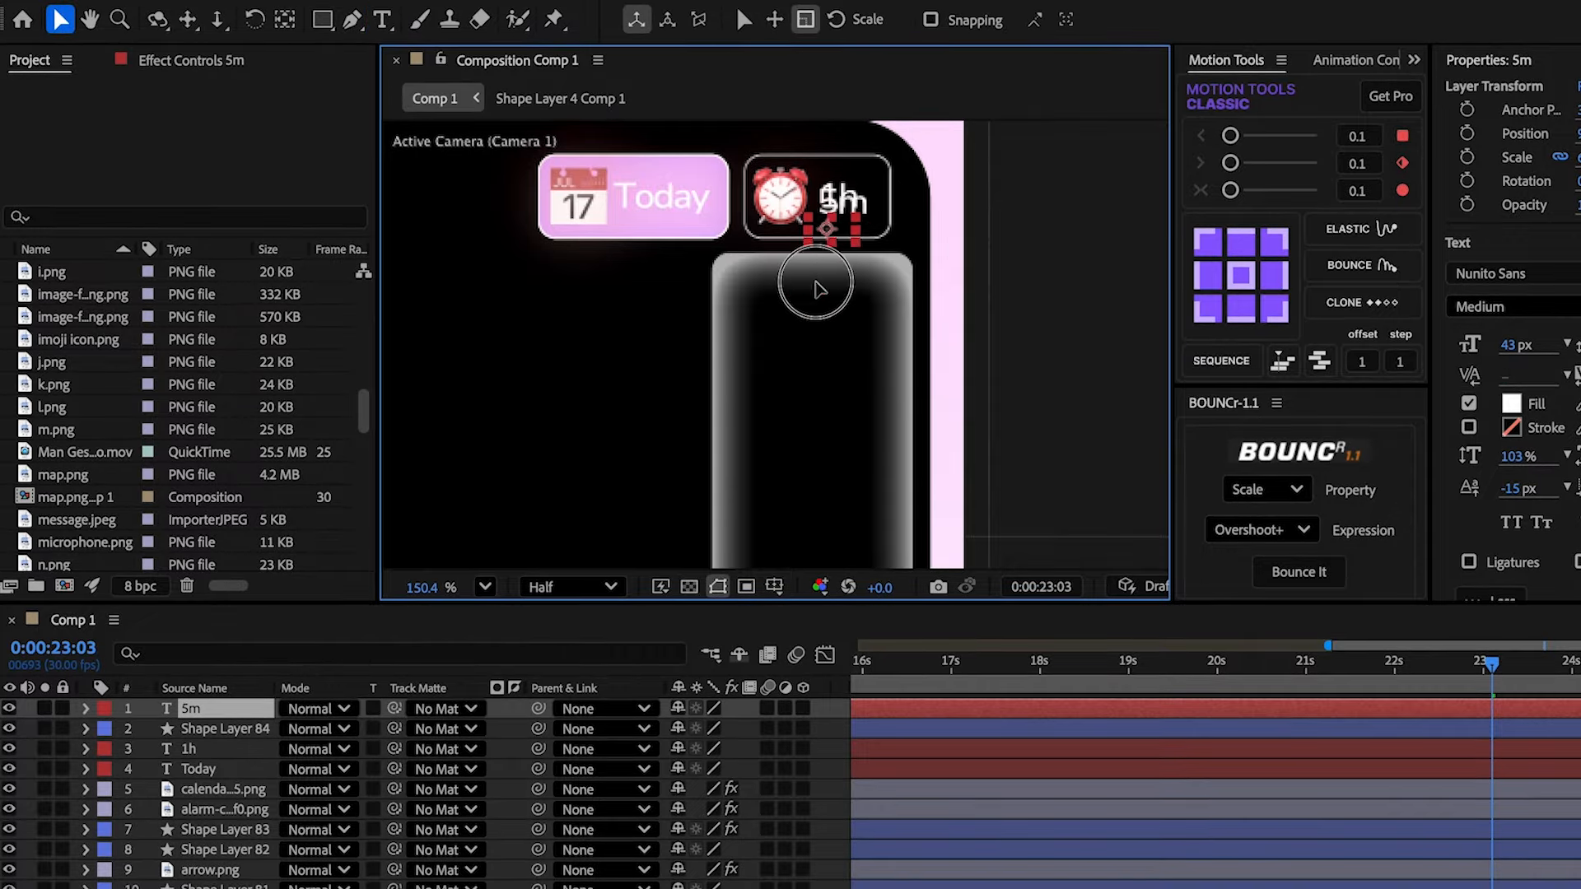
# - Move the "5m" text into the upper part of the glowing panel and enlarge it to 145.4, 189%
pyautogui.moveTo(838, 189); pyautogui.dragTo(816, 316)
pyautogui.press('s')
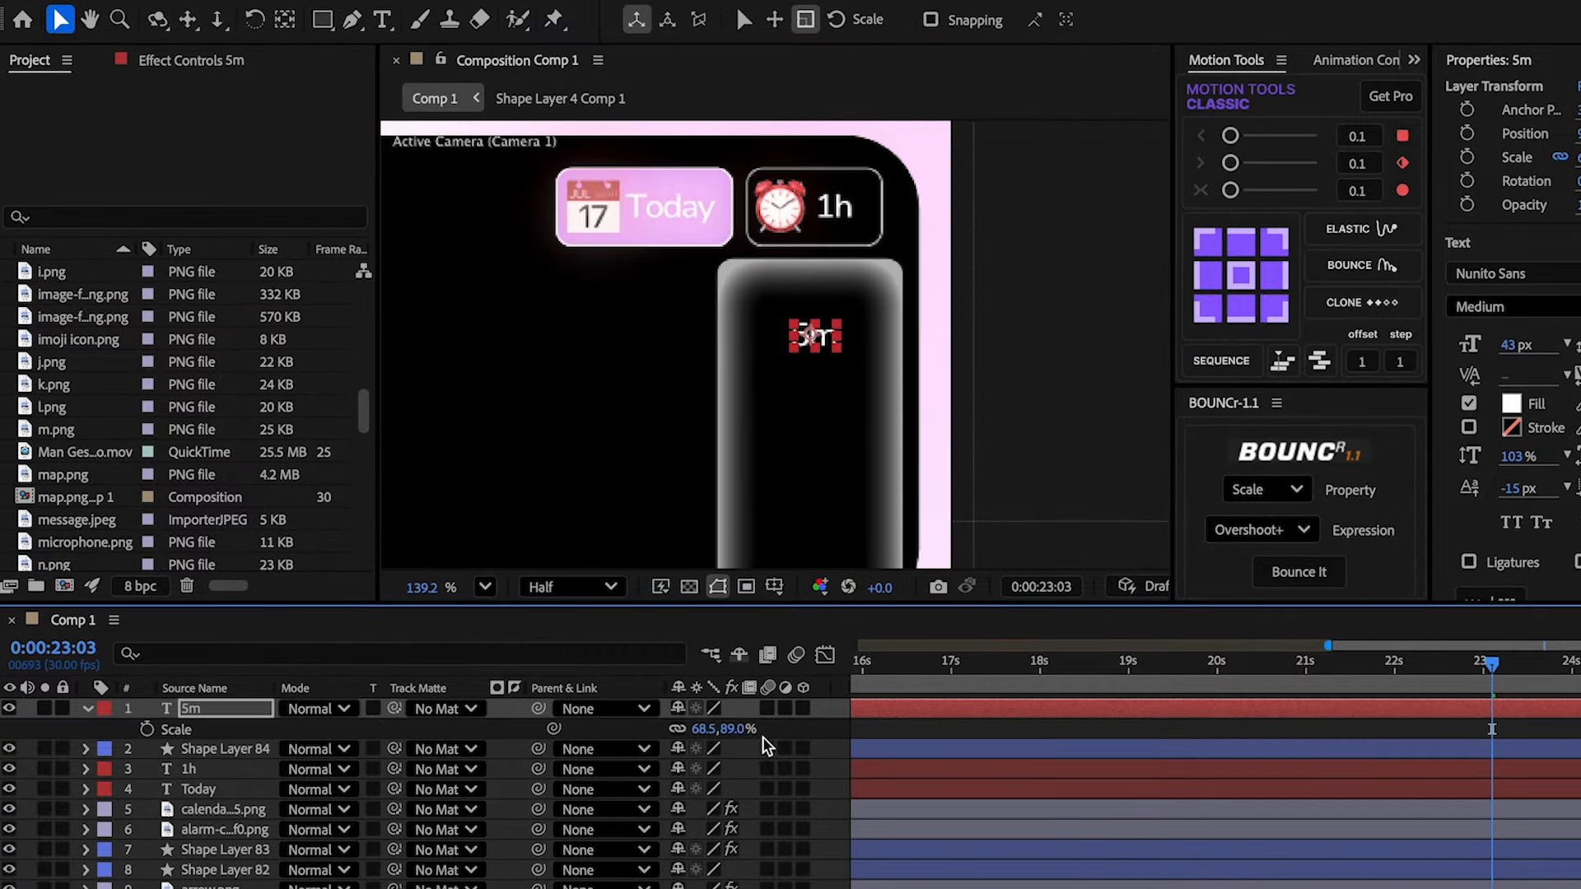
pyautogui.moveTo(759, 724); pyautogui.dragTo(861, 733)
# - Duplicate the "5m" text, change it to "15m" and place it below at position 882.9, 545.3
pyautogui.hotkey('ctrl', 'd')
pyautogui.doubleClick(219, 708)
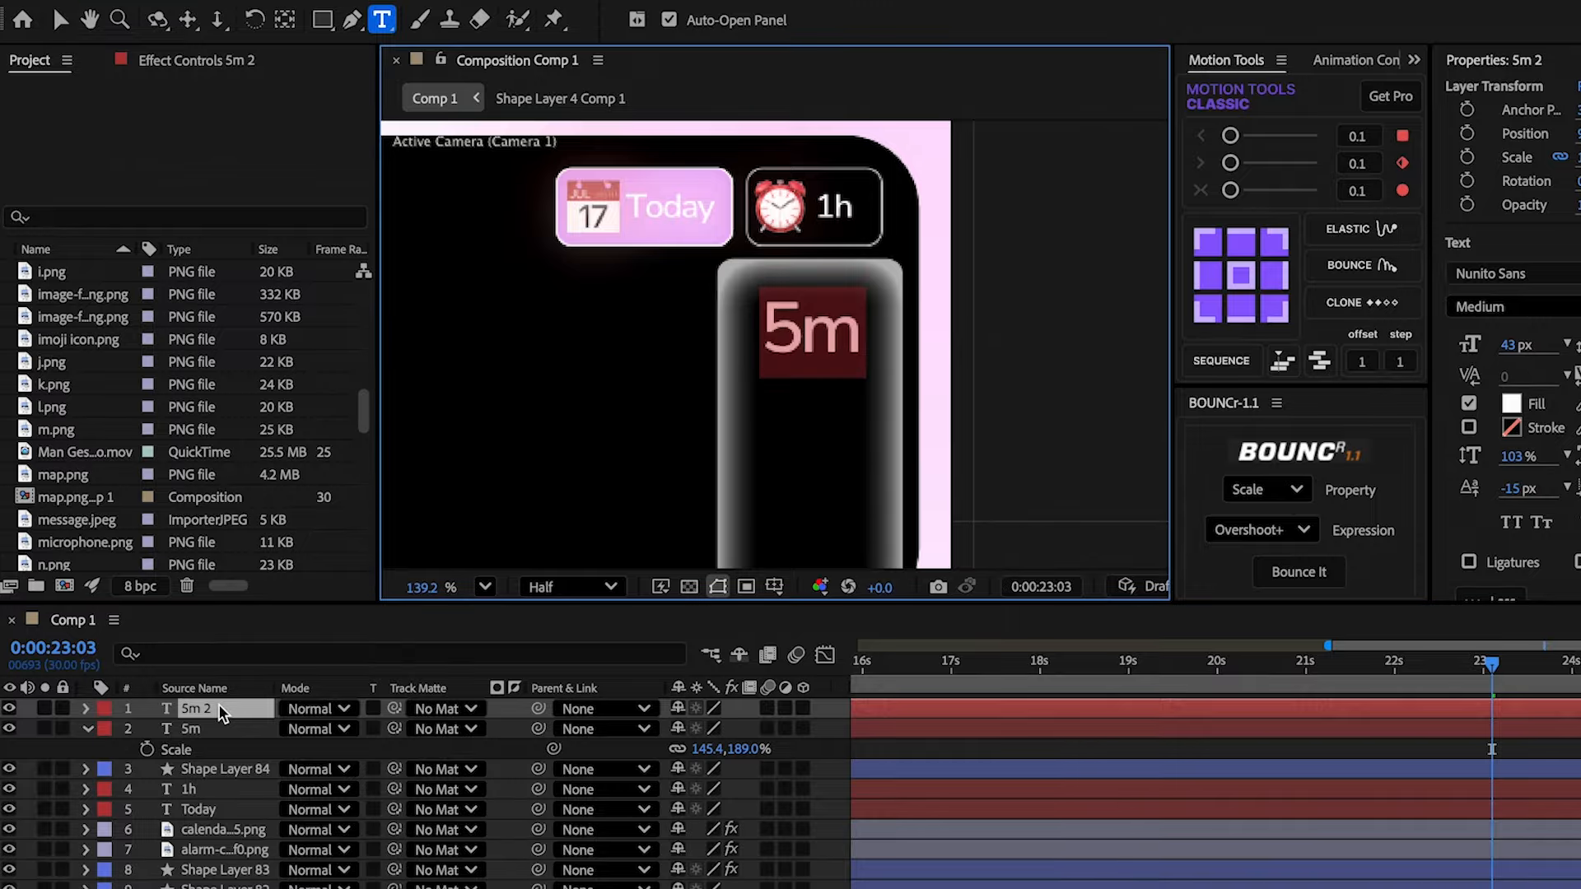
pyautogui.write('15m')
pyautogui.press('Escape')
pyautogui.press('p')
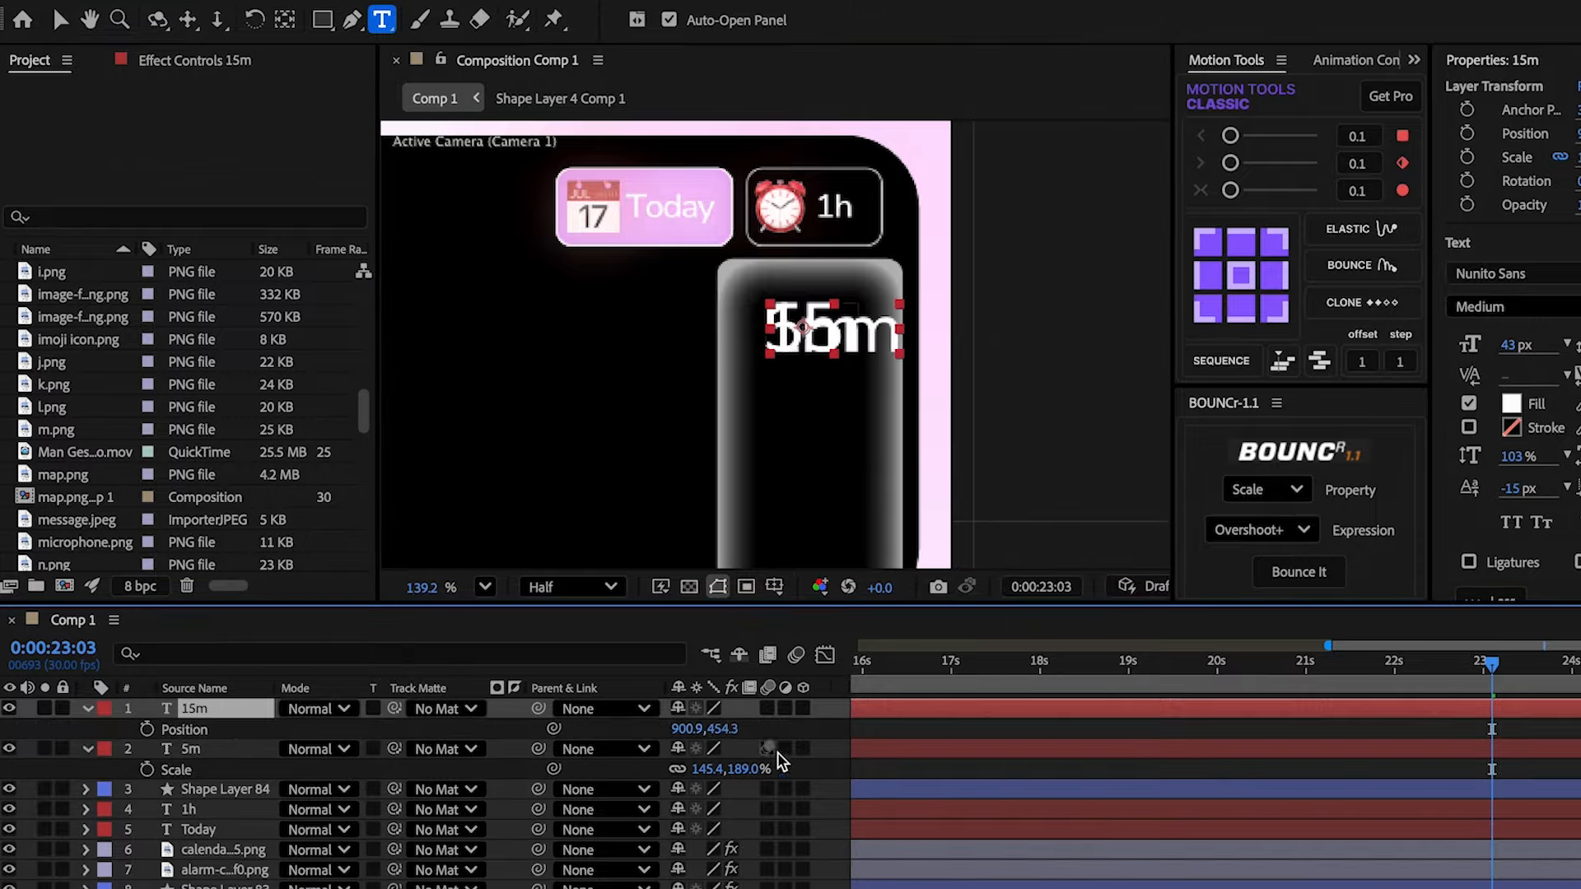
pyautogui.moveTo(729, 728); pyautogui.dragTo(832, 731)
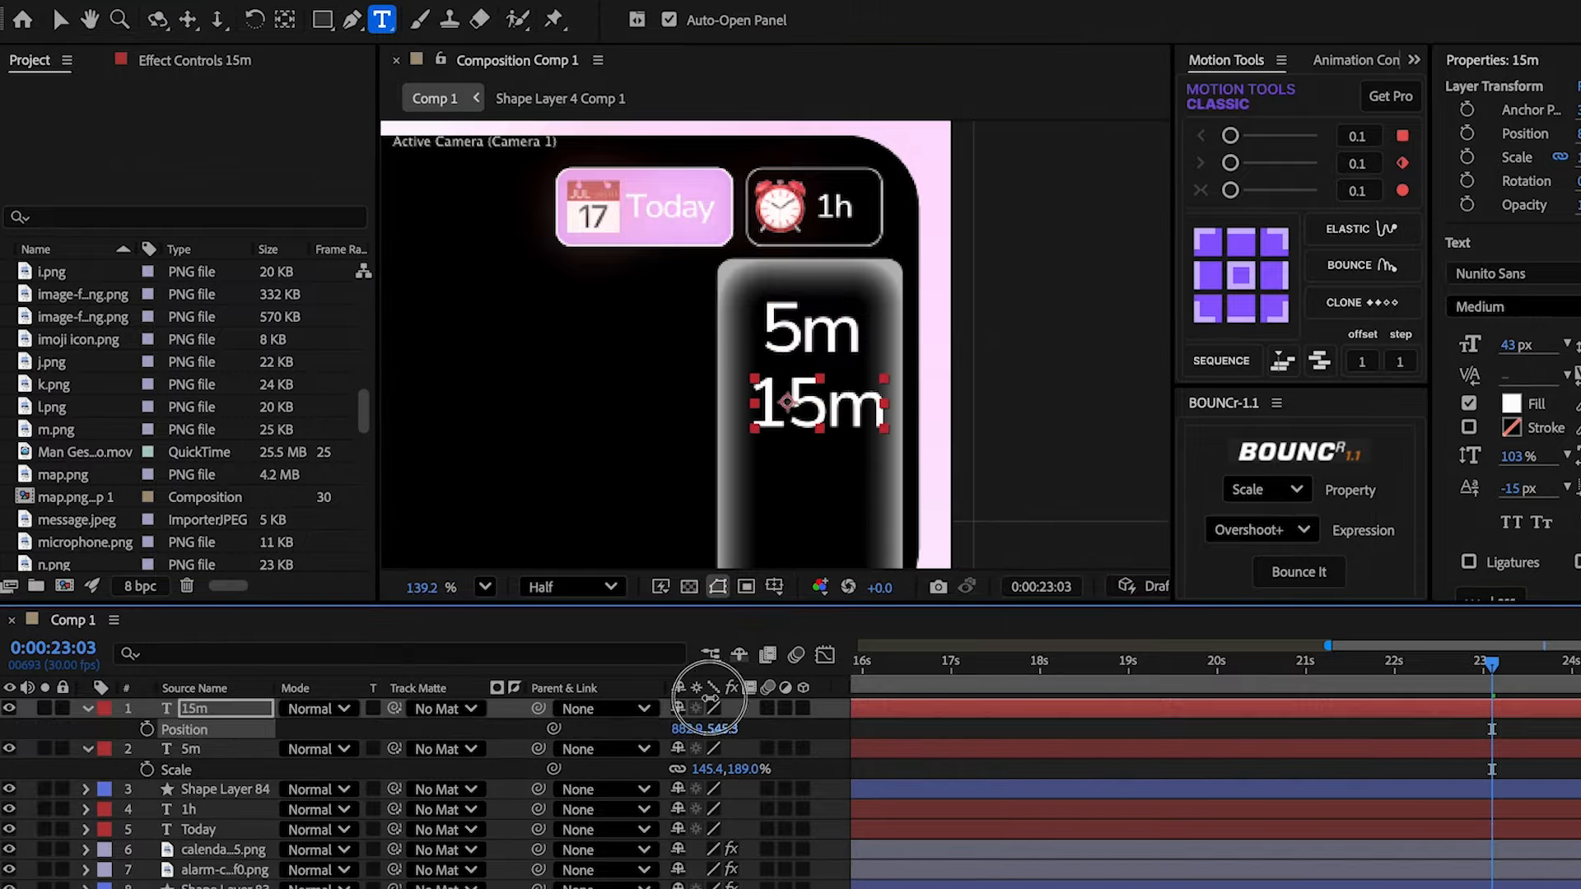
# - Duplicate the "15m" text, change it to "30m" and place it below at position 882.9, 633.3
pyautogui.hotkey('ctrl', 'd')
pyautogui.doubleClick(230, 708)
pyautogui.write('30,')
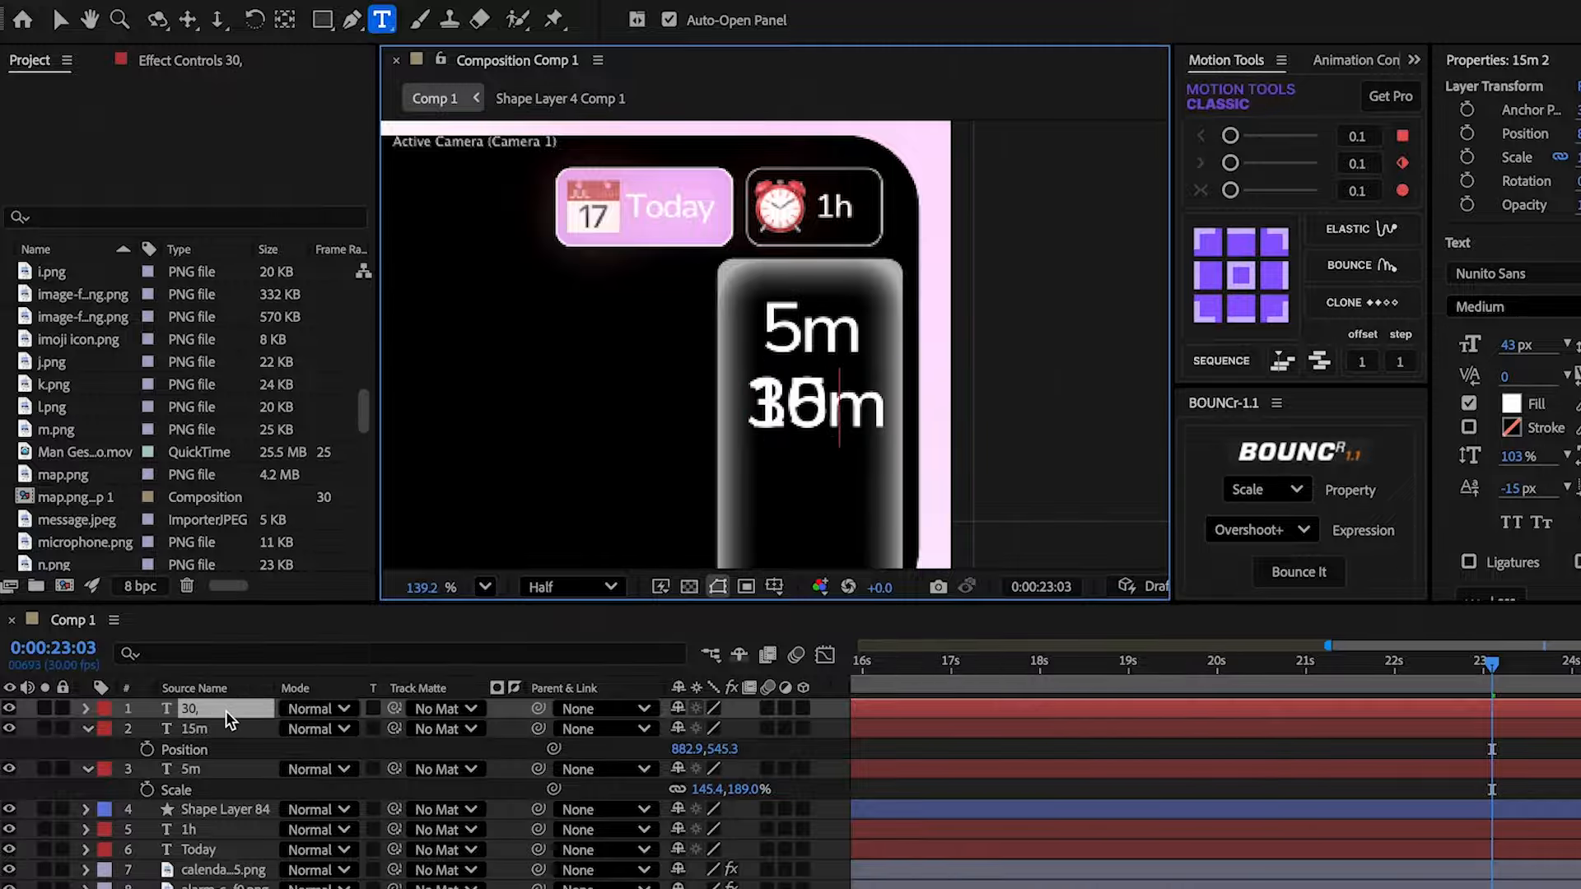
pyautogui.write('m')
pyautogui.press('Escape')
pyautogui.press('p')
pyautogui.moveTo(725, 729); pyautogui.dragTo(824, 727)
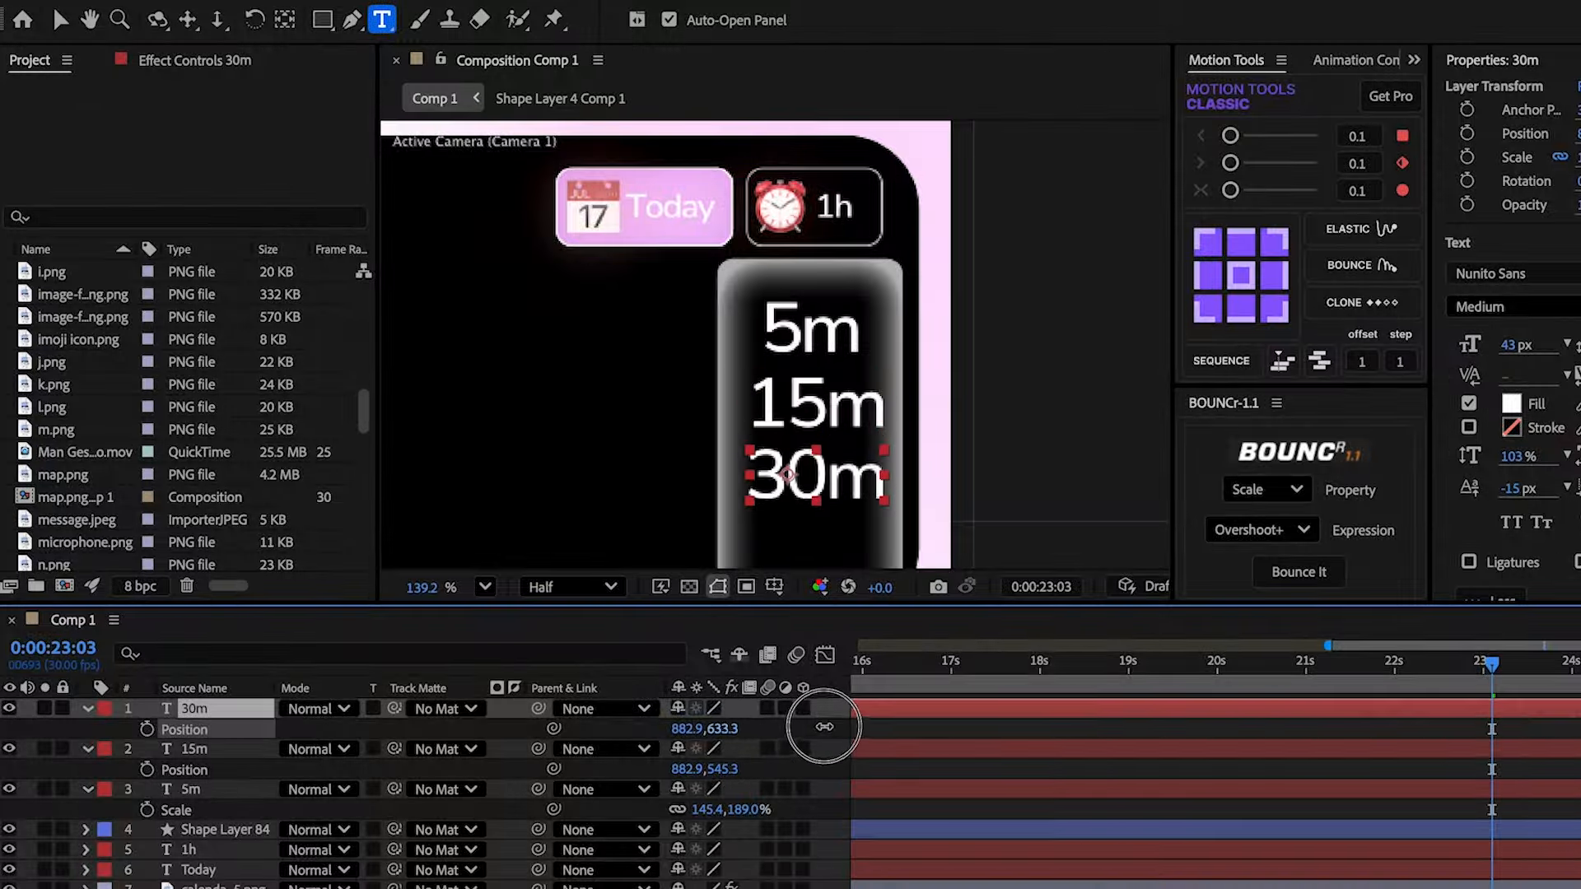
# - Duplicate the "30m" text, change it to "1h" and place it below at position 911.9, 717.3
pyautogui.hotkey('ctrl', 'd')
pyautogui.doubleClick(216, 708)
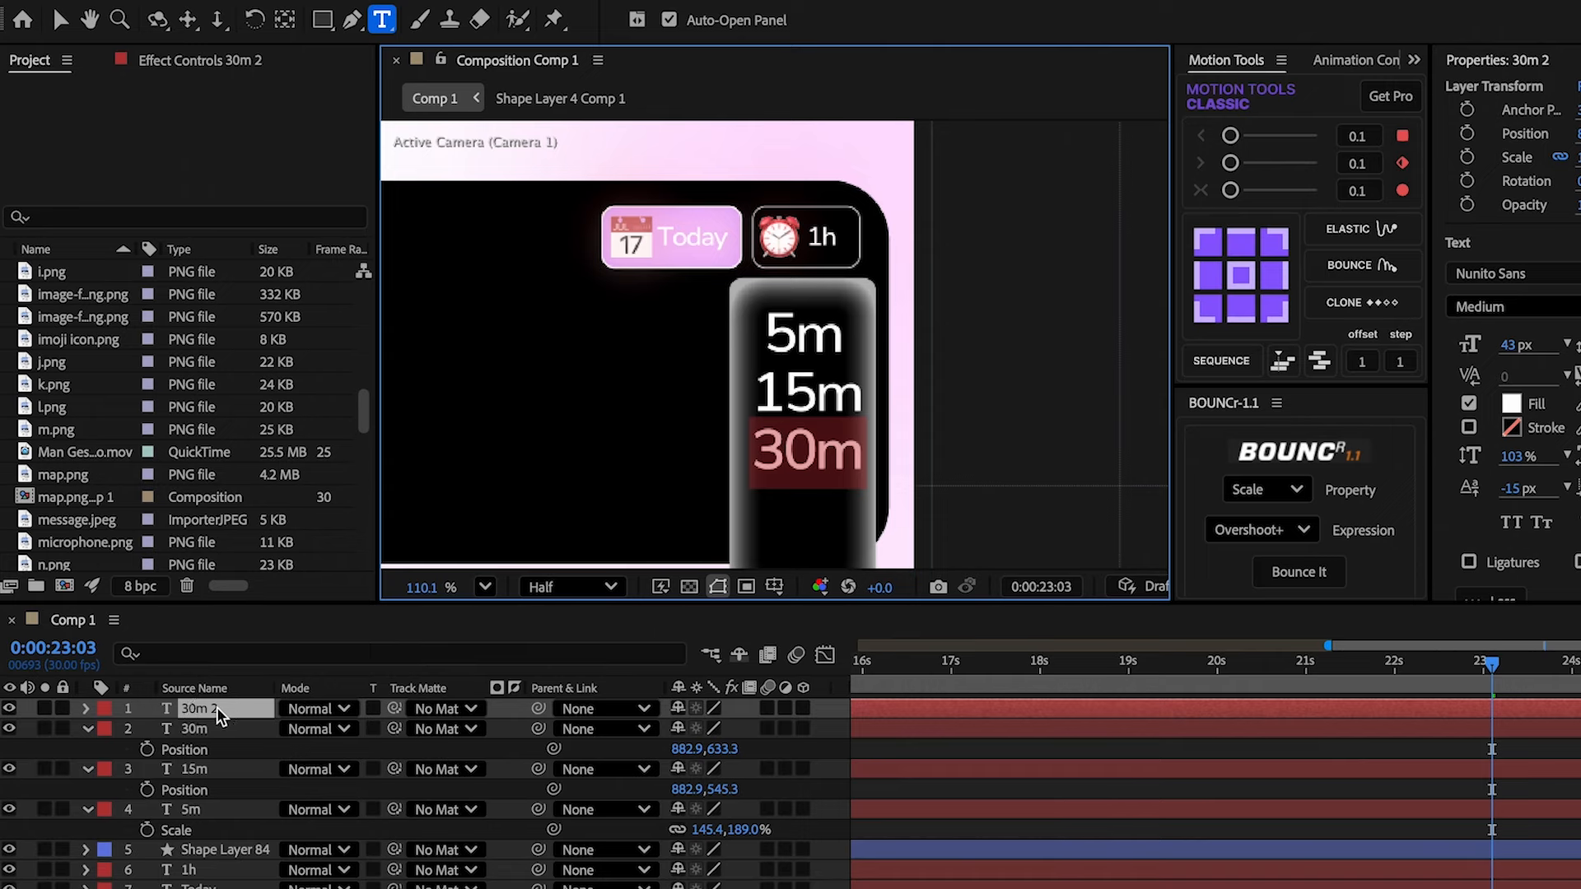
pyautogui.write('1h')
pyautogui.press('Escape')
pyautogui.press('p')
pyautogui.moveTo(723, 729); pyautogui.dragTo(741, 729)
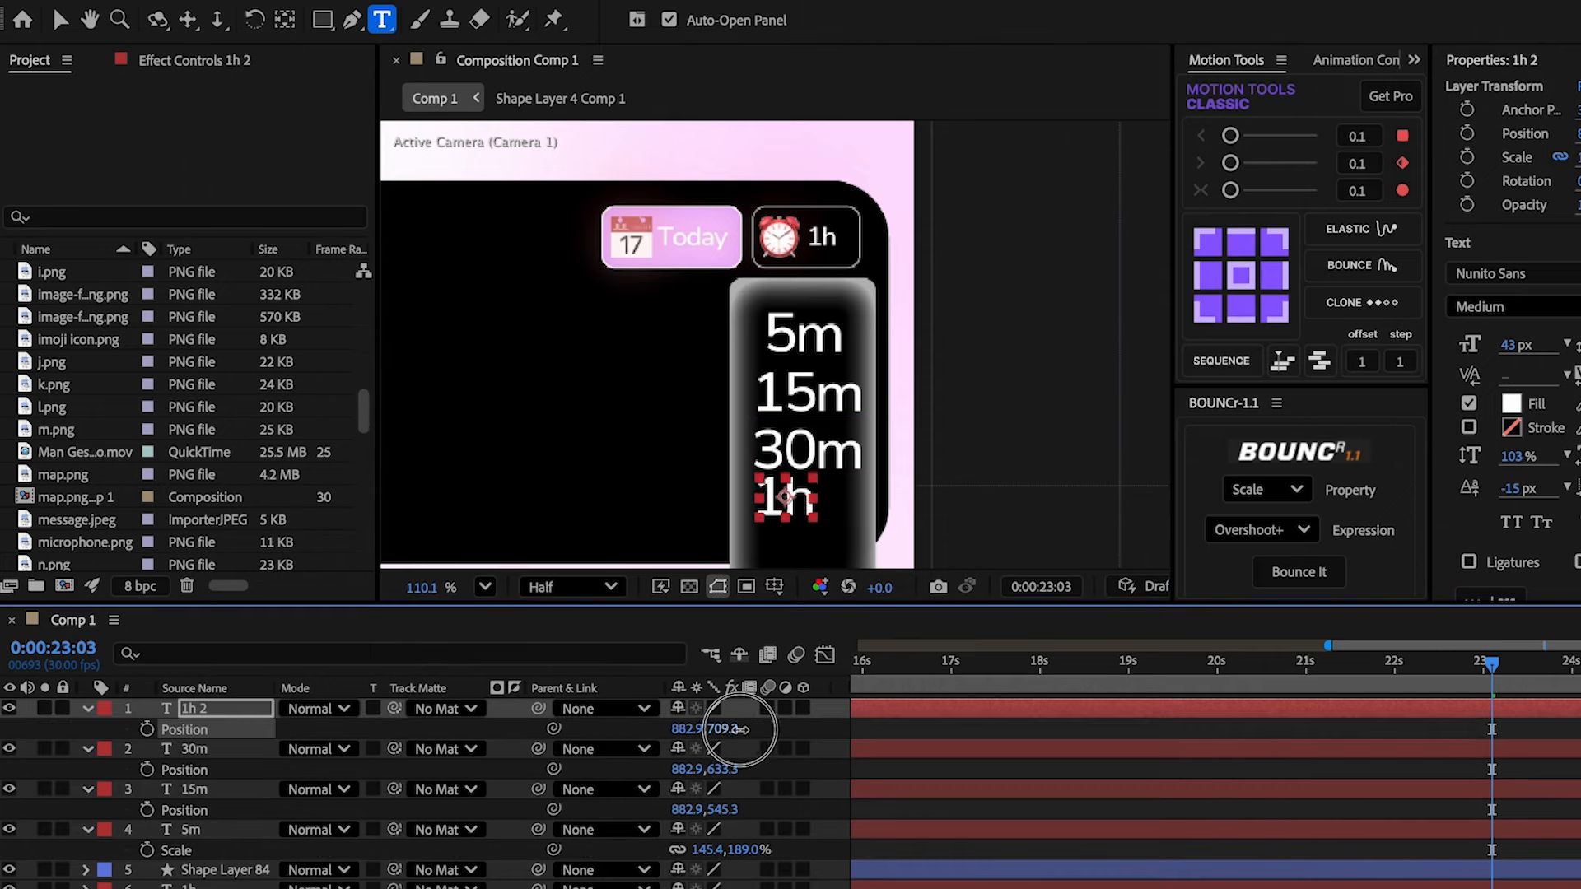
pyautogui.press('v')
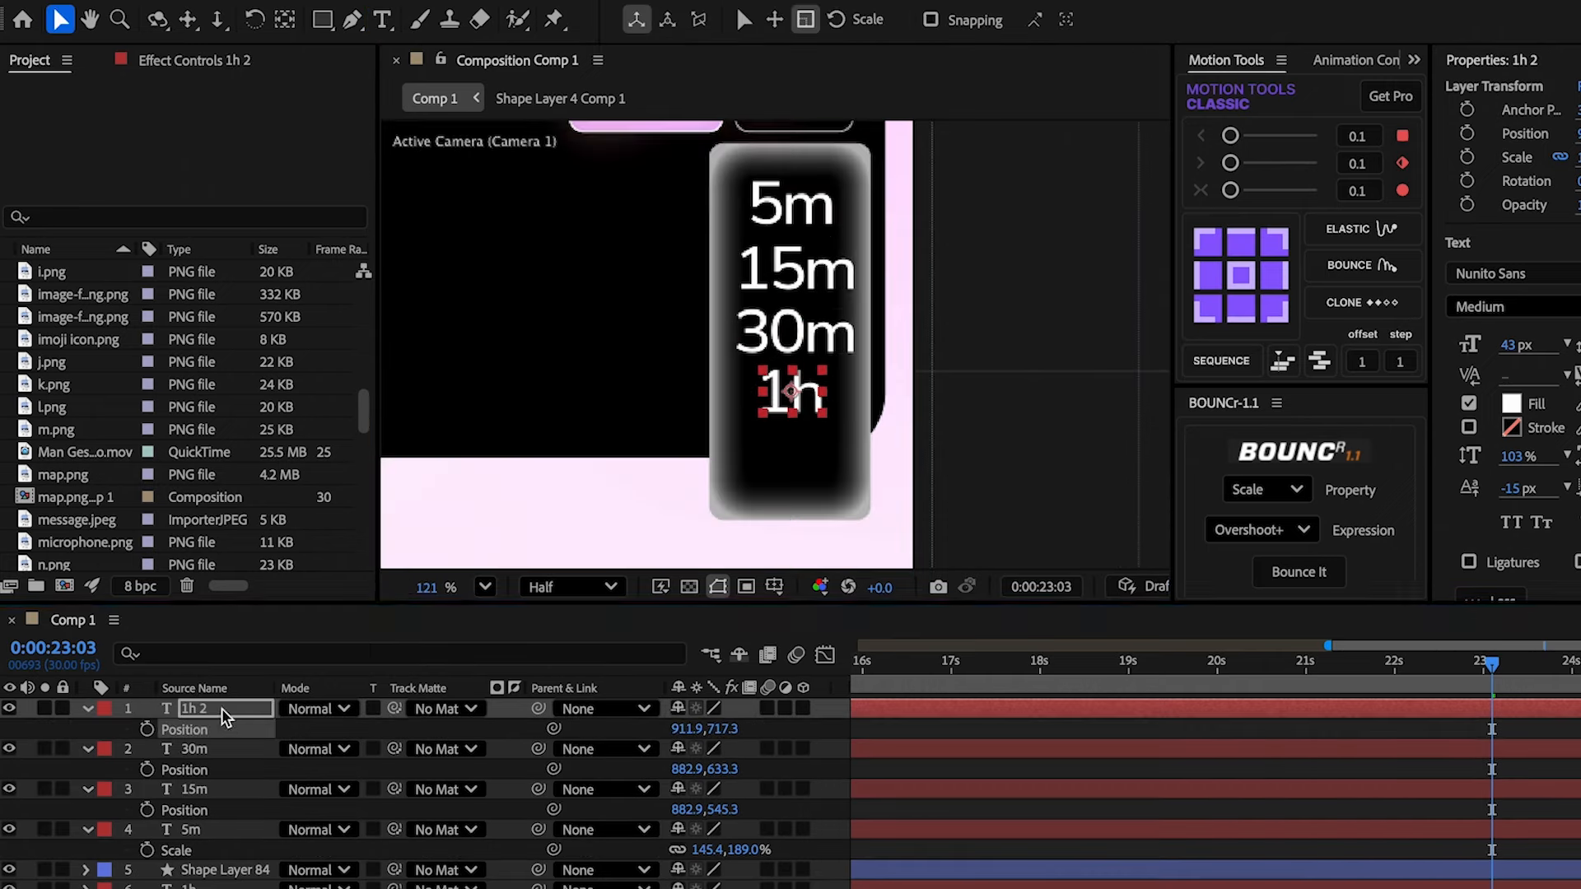
# - Duplicate the panel's "1h" text, change it to "2h" and place it below as the last entry
pyautogui.hotkey('ctrl', 'd')
pyautogui.doubleClick(221, 709)
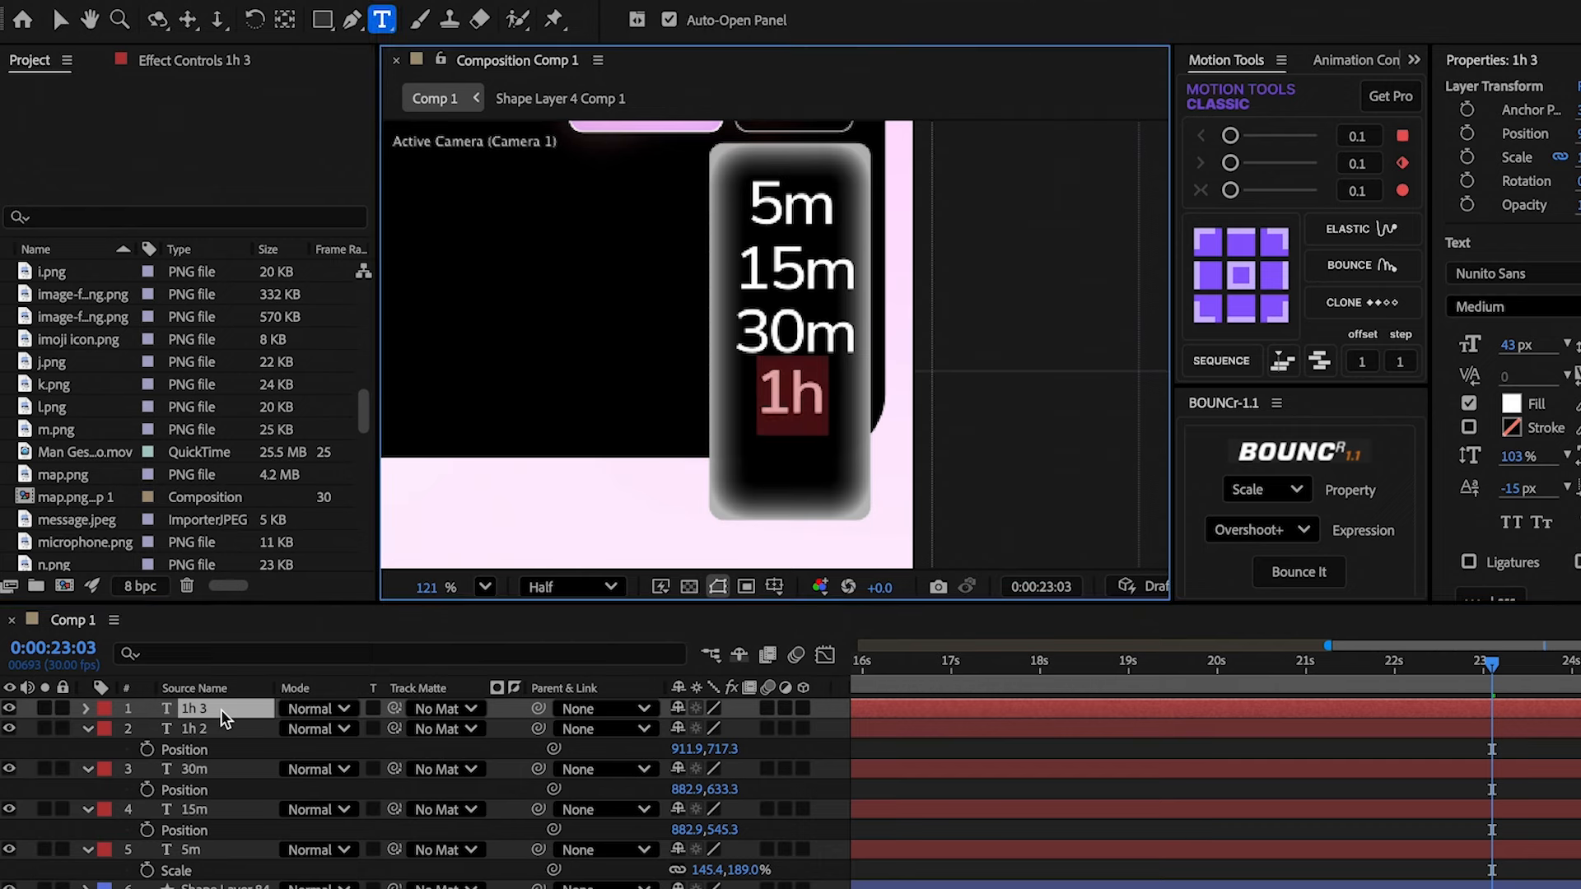
pyautogui.write('2')
pyautogui.press('Escape')
pyautogui.press('p')
pyautogui.moveTo(718, 729); pyautogui.dragTo(815, 729)
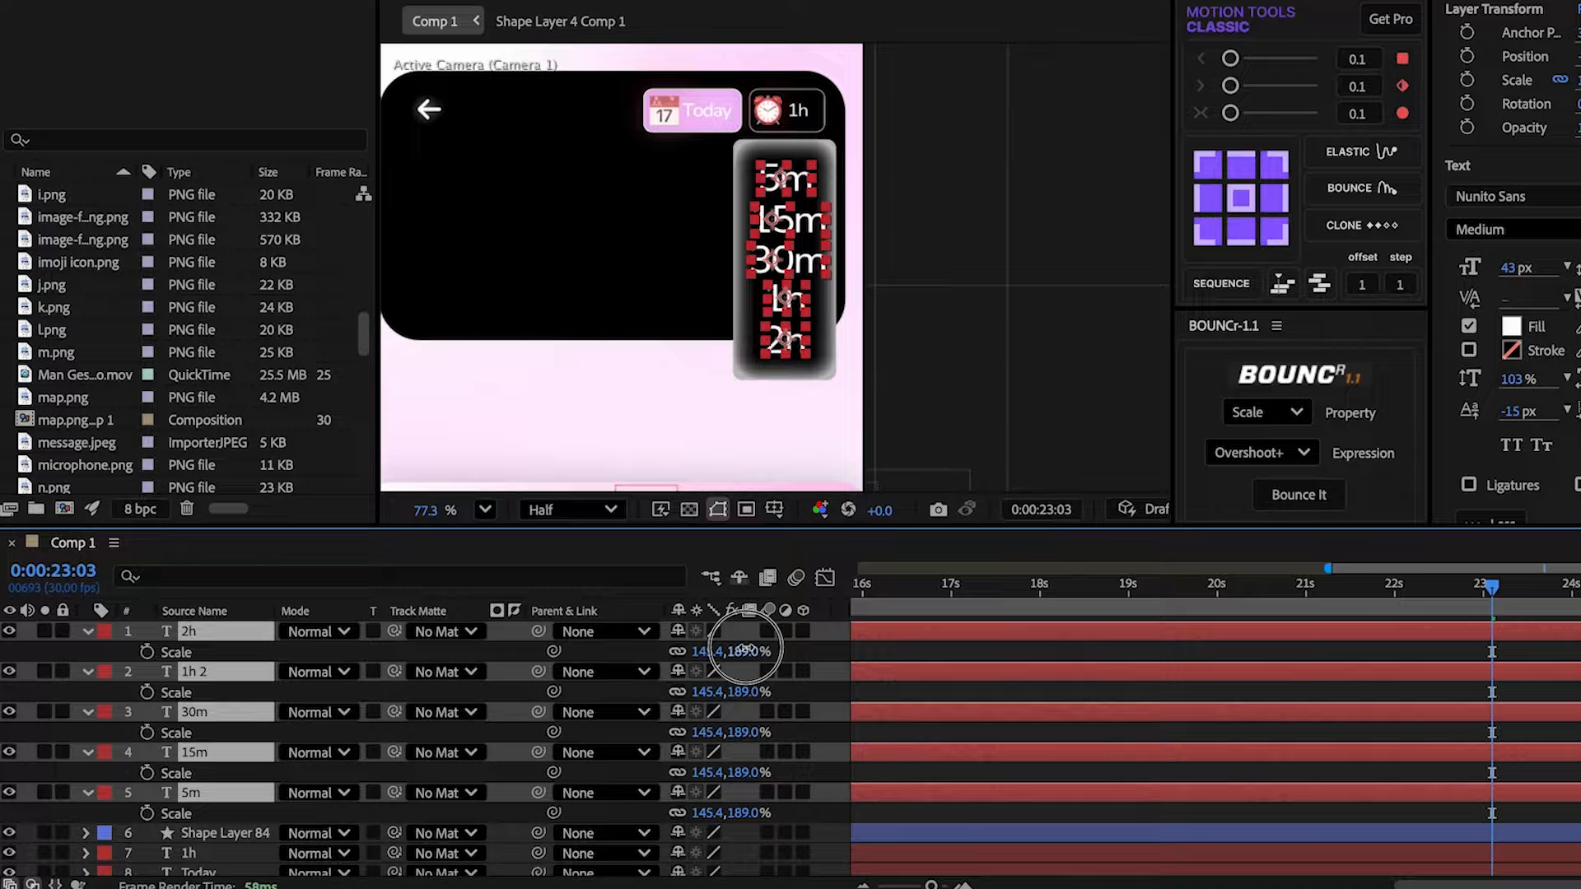
# - Shrink all five duration texts in the panel together by setting their vertical Scale to 150%
pyautogui.click(748, 653)
pyautogui.write('1')
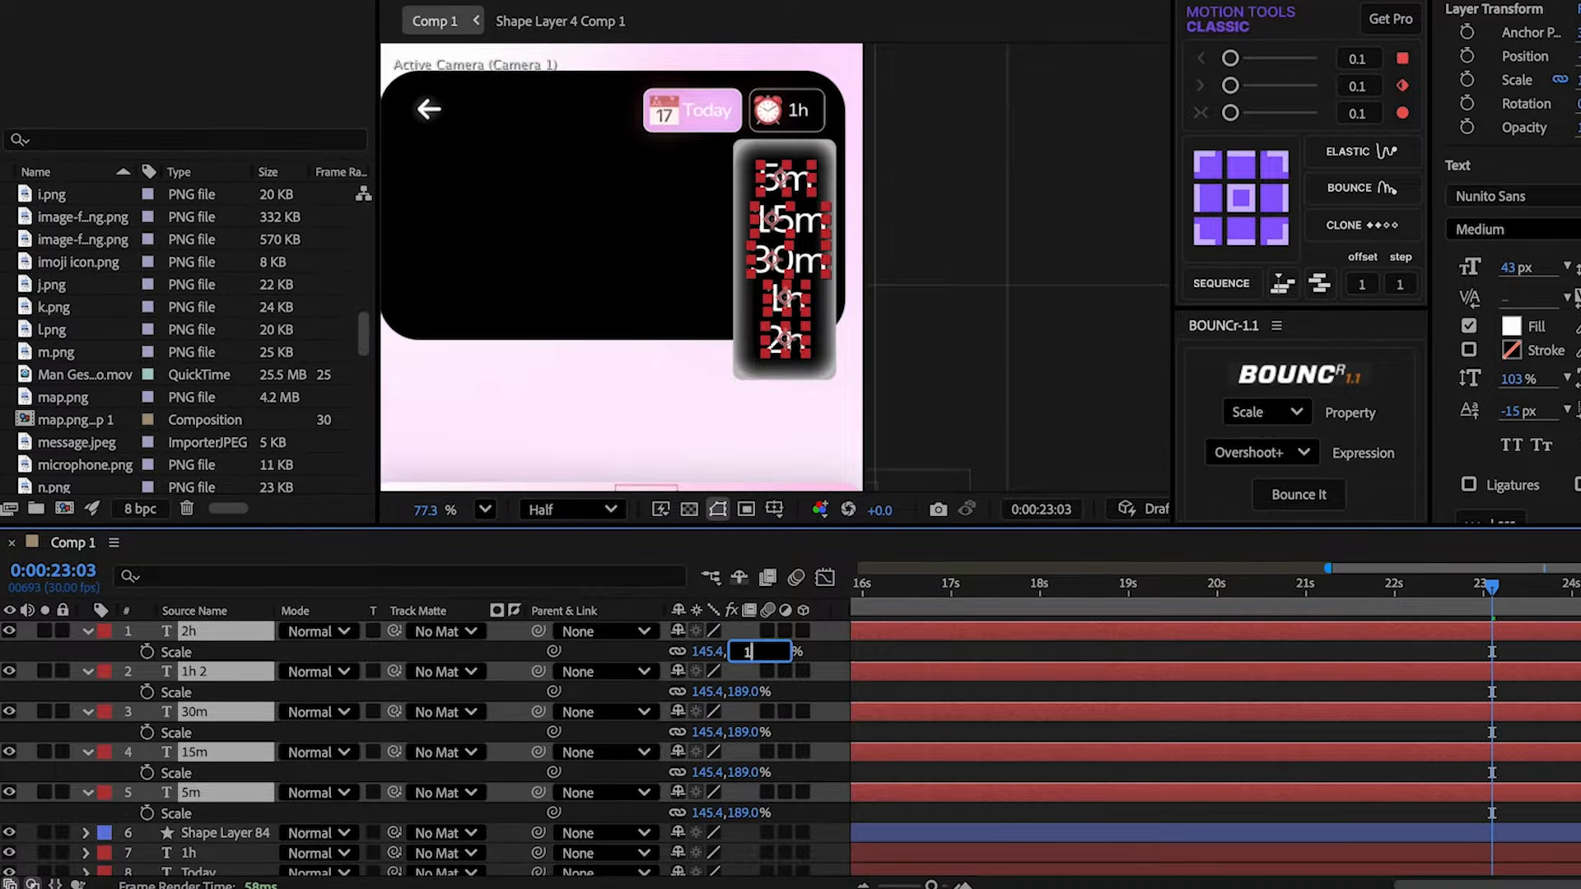
pyautogui.write('50')
pyautogui.press('Return')
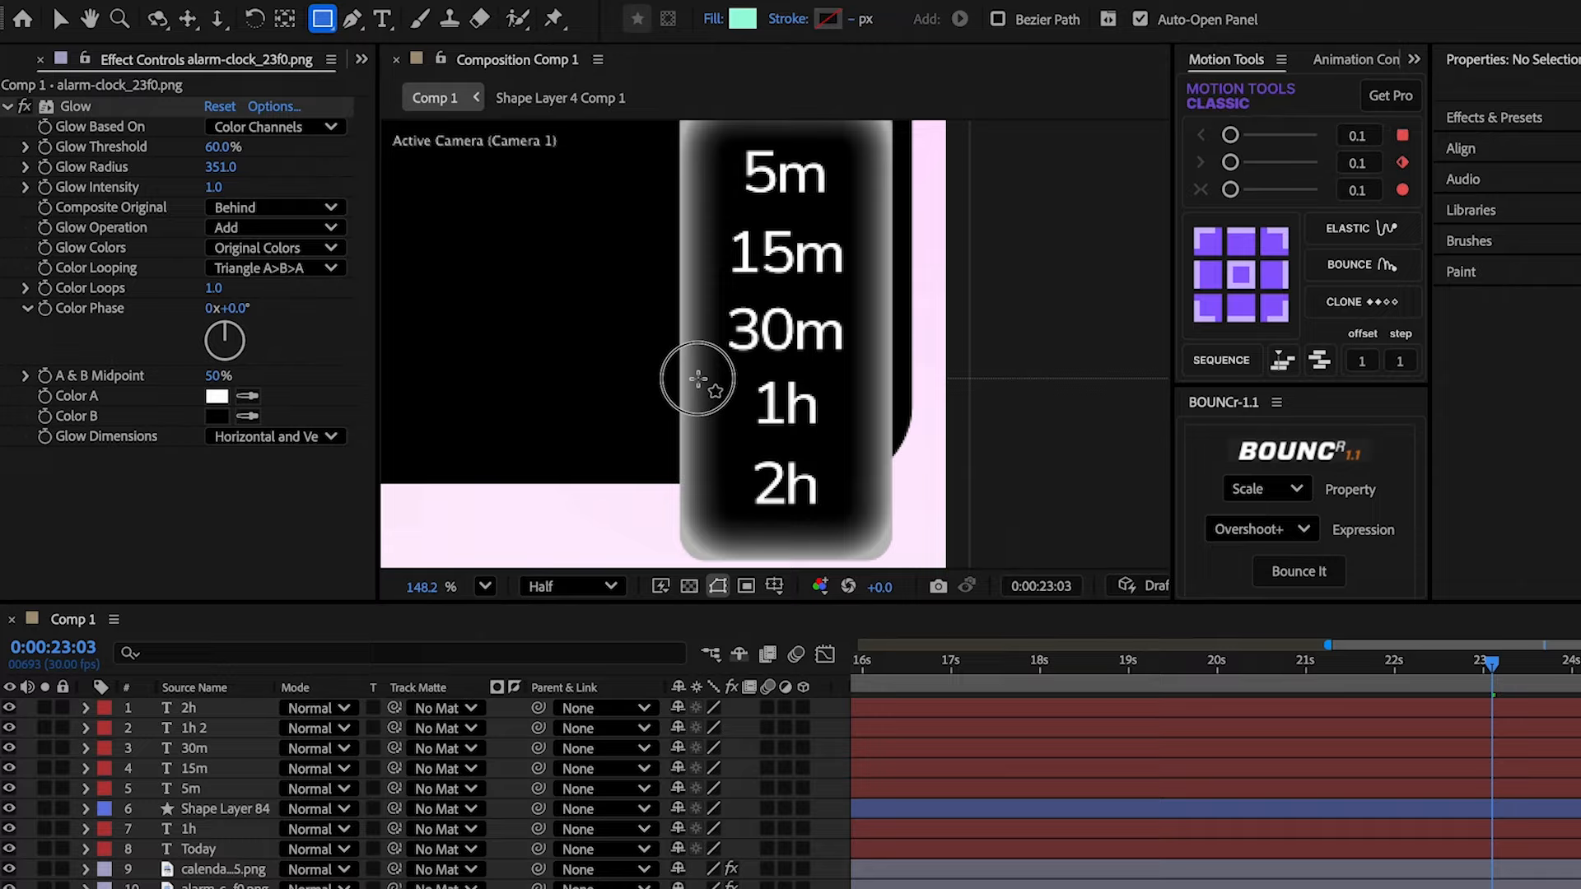
# - Draw a mint-green rectangle about 206 × 85 px over the panel's "1h" entry and round its corners
pyautogui.moveTo(699, 379); pyautogui.dragTo(879, 451)
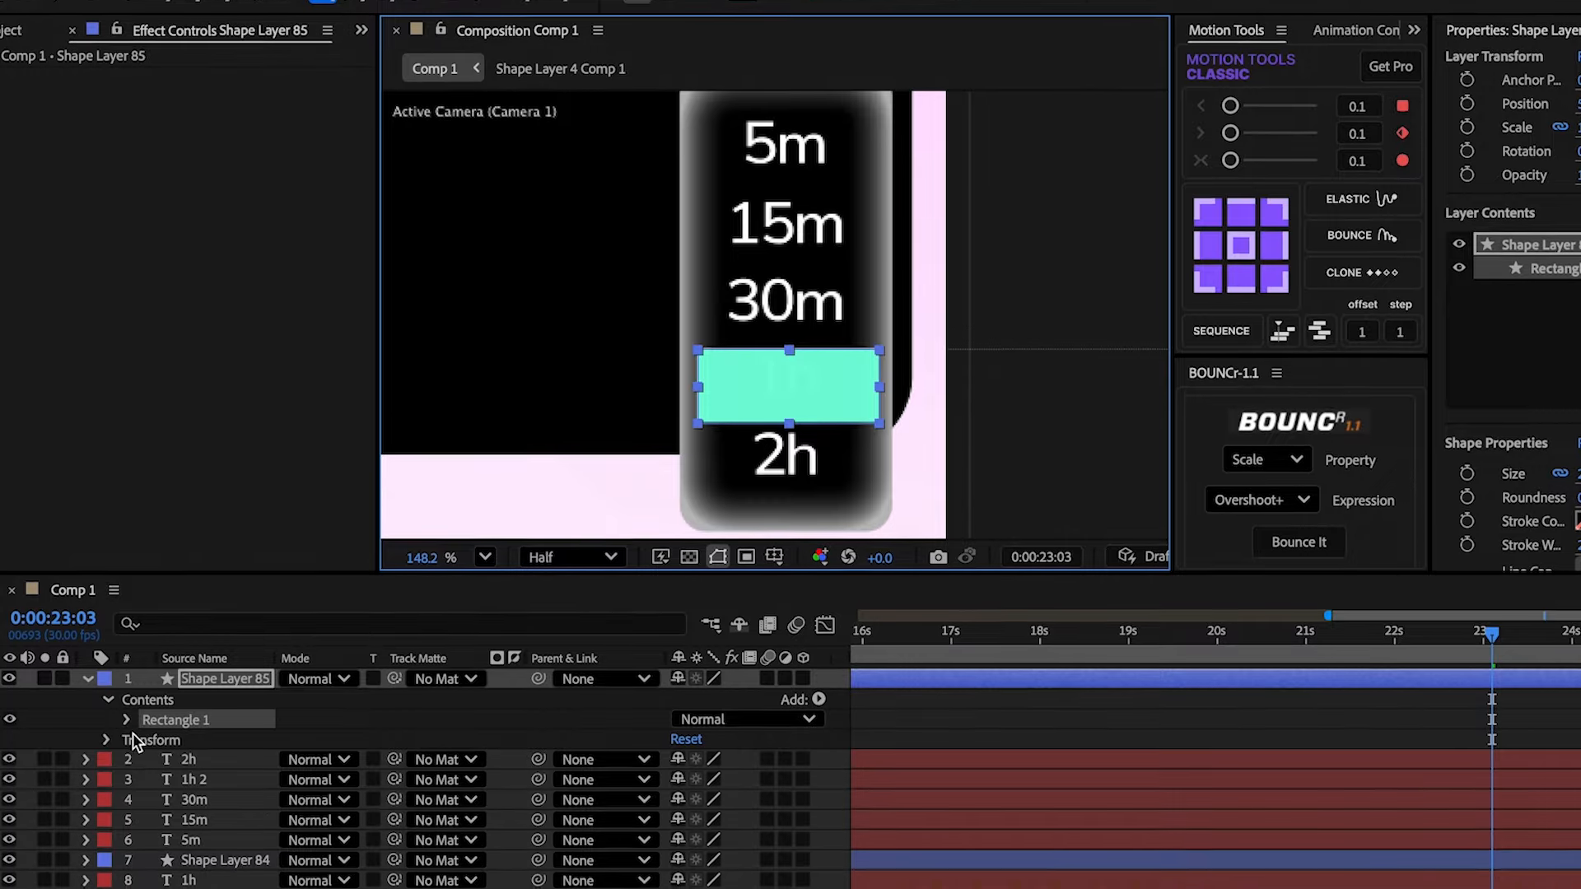
pyautogui.click(126, 748)
pyautogui.click(149, 727)
pyautogui.click(686, 792)
pyautogui.write('2')
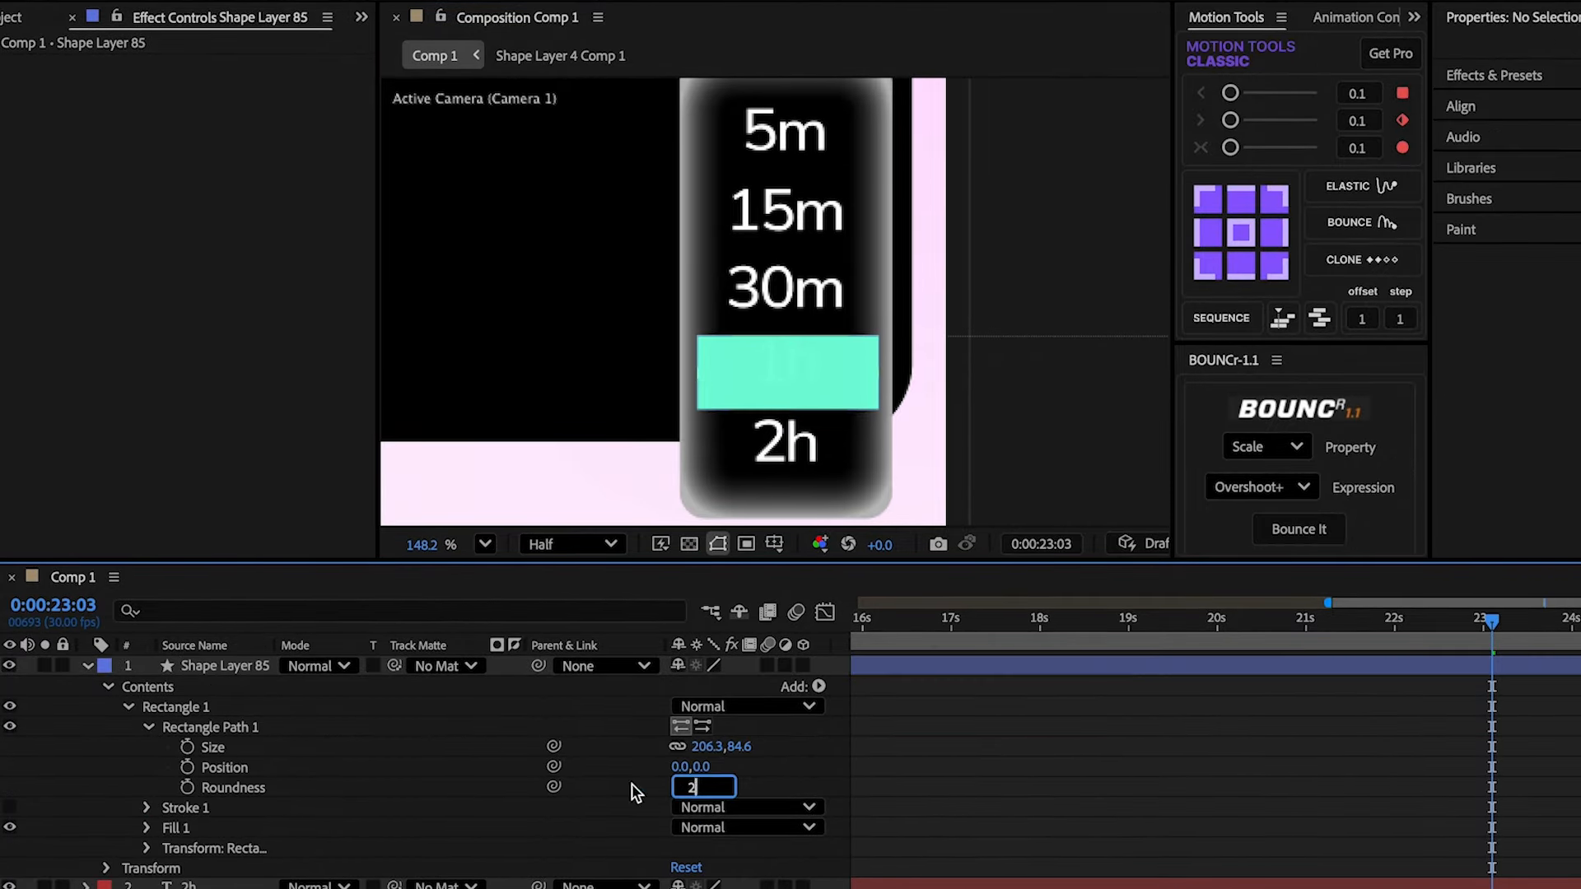
pyautogui.write('3:0')
pyautogui.press('Return')
# - Place the mint-green shape behind the "1h" entry and apply a Glow effect with an adjusted Glow Radius
pyautogui.press('u')
pyautogui.moveTo(226, 667); pyautogui.dragTo(224, 711)
pyautogui.moveTo(856, 388); pyautogui.dragTo(856, 381)
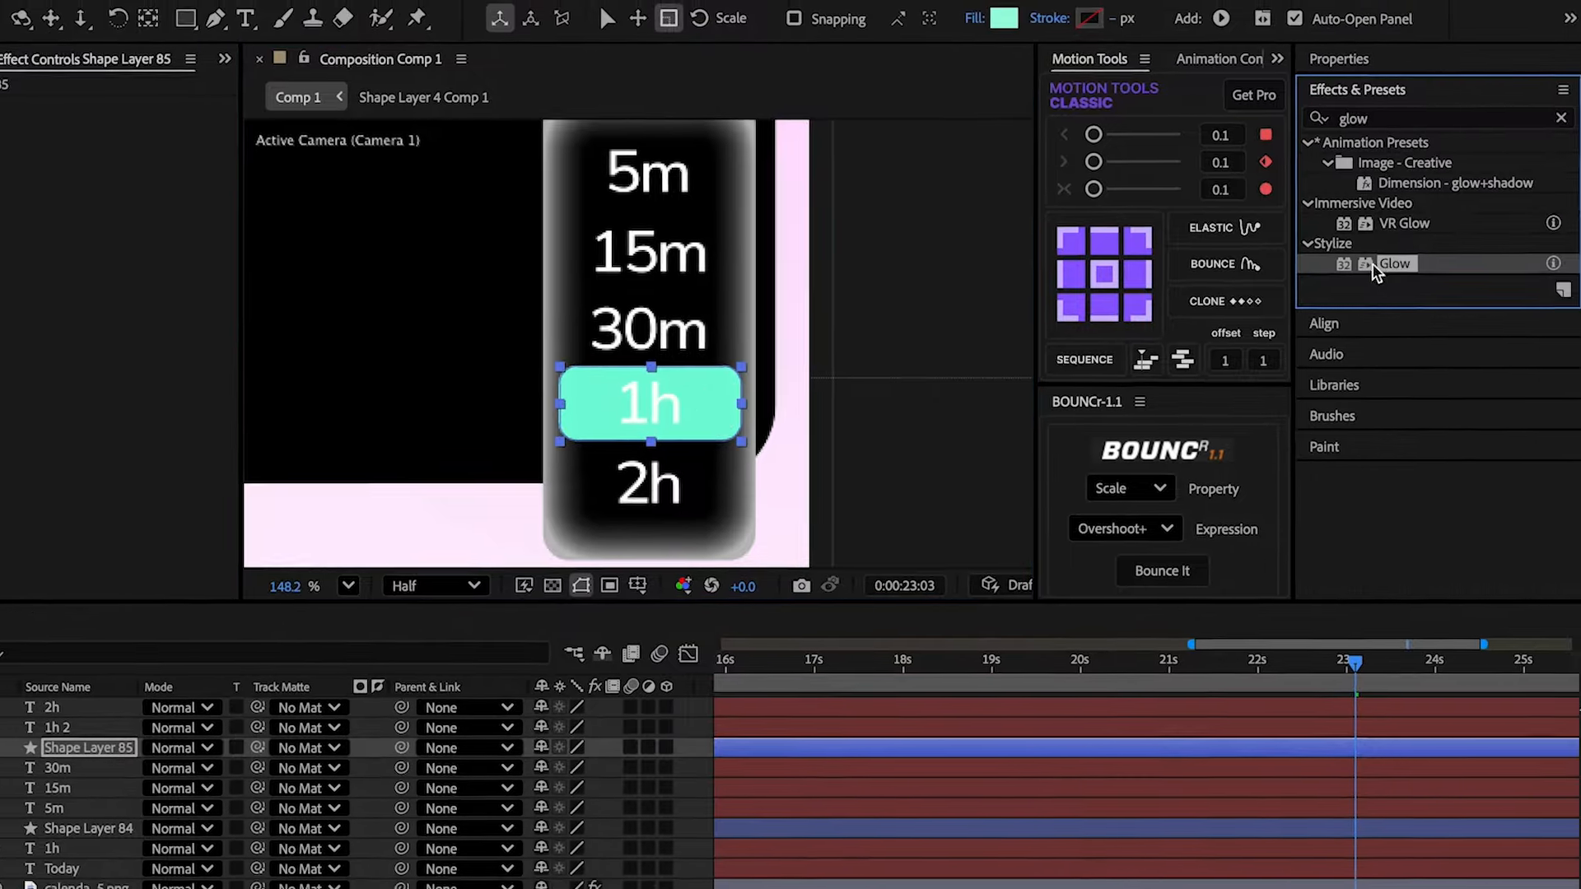
pyautogui.doubleClick(1383, 261)
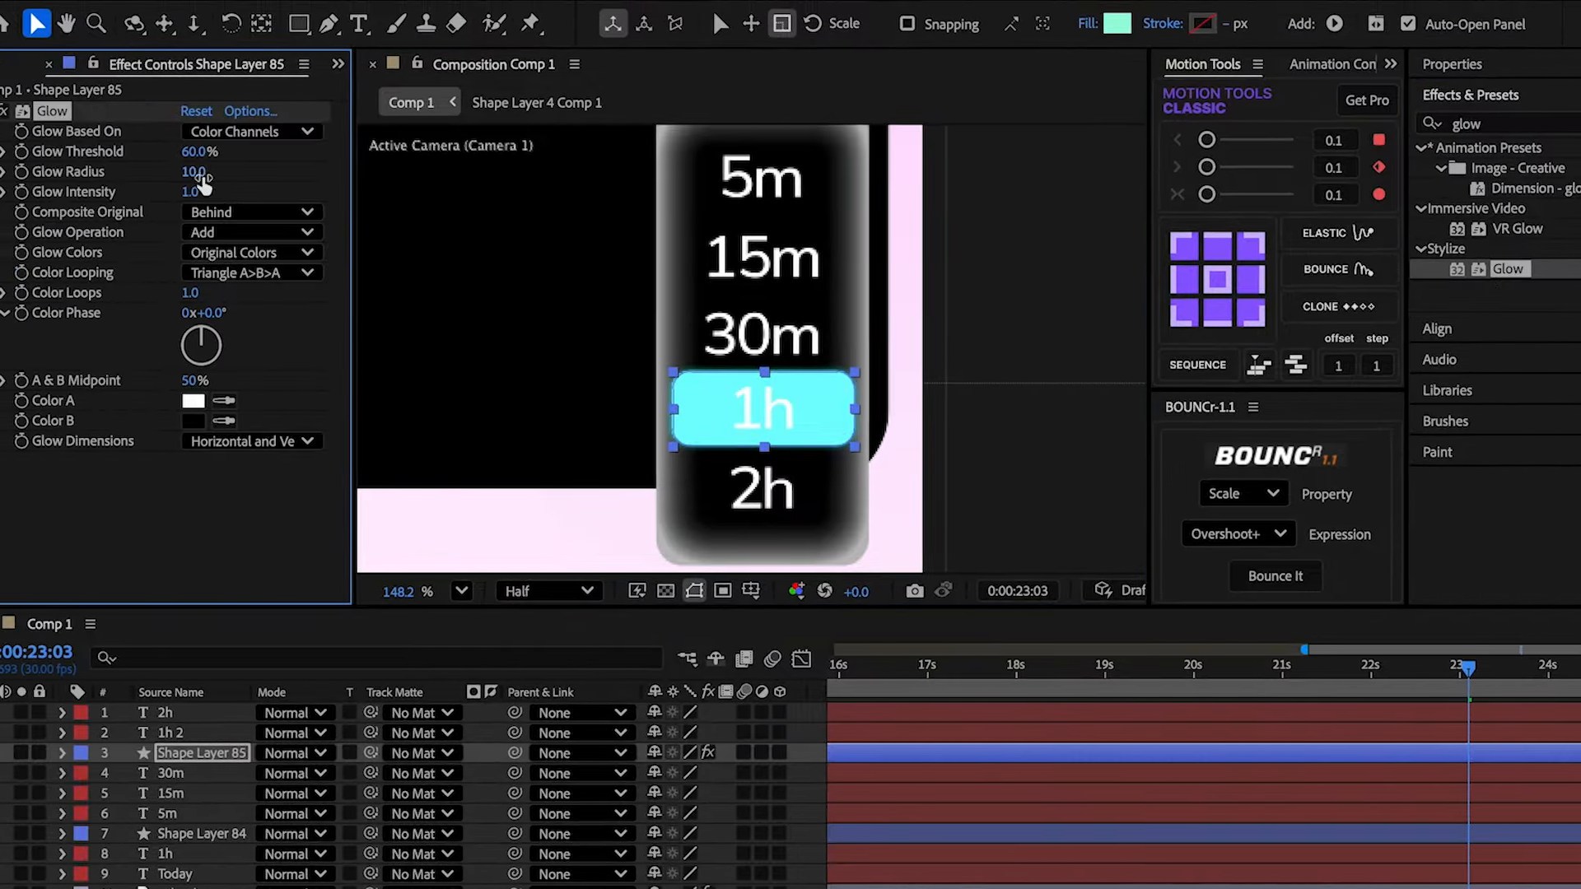
pyautogui.moveTo(93, 172); pyautogui.dragTo(186, 173)
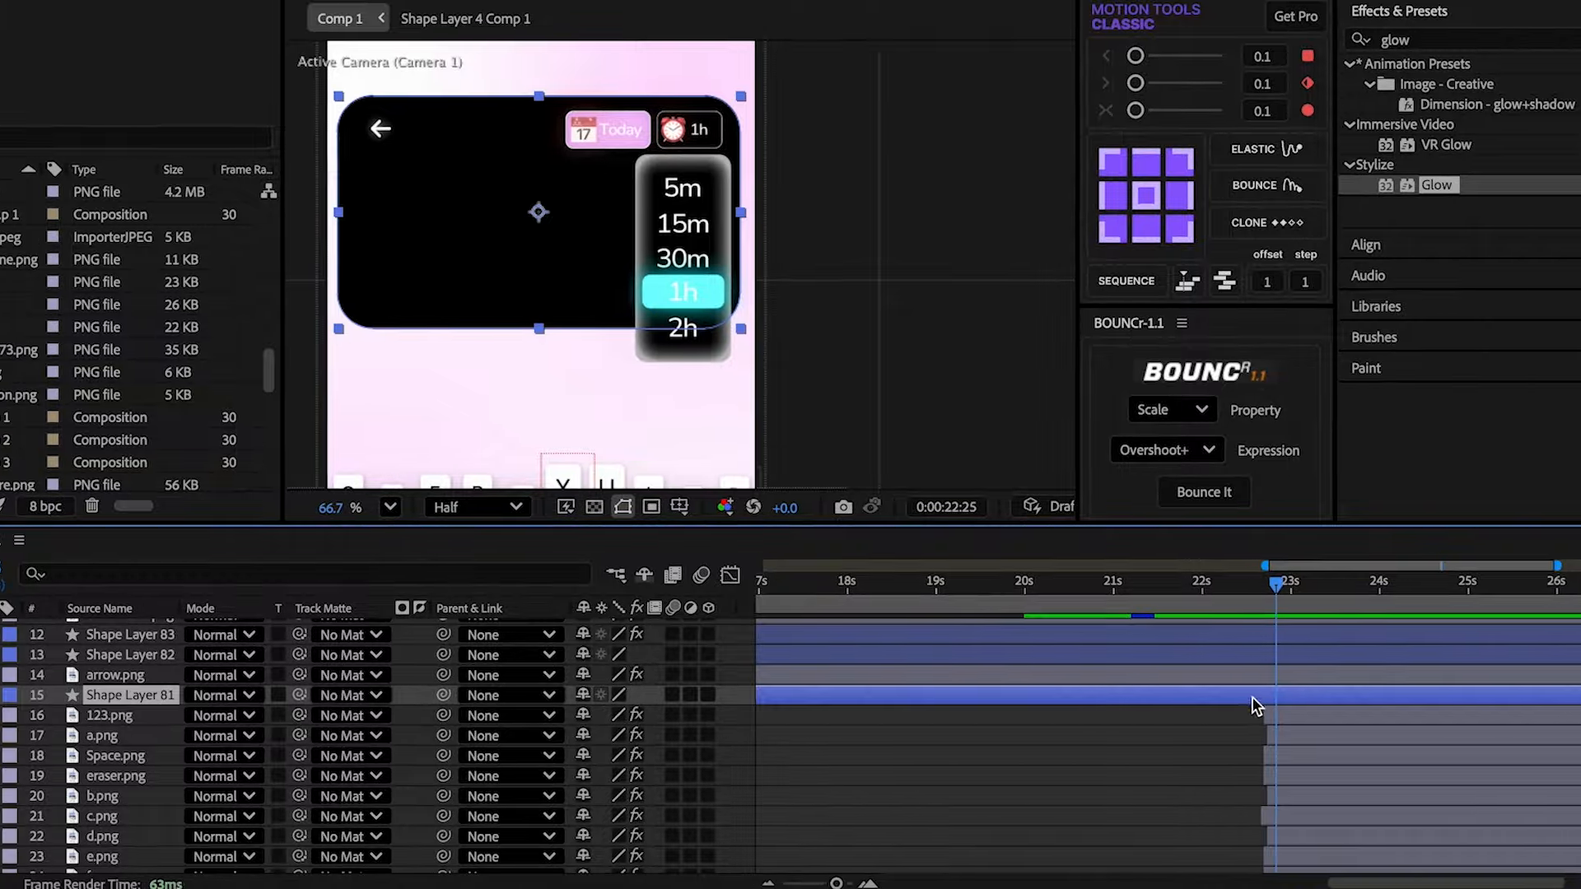
# - At 0:00:22:25, set a Scale keyframe on the black task box and a Position keyframe on the arrow
pyautogui.press('s')
pyautogui.click(51, 715)
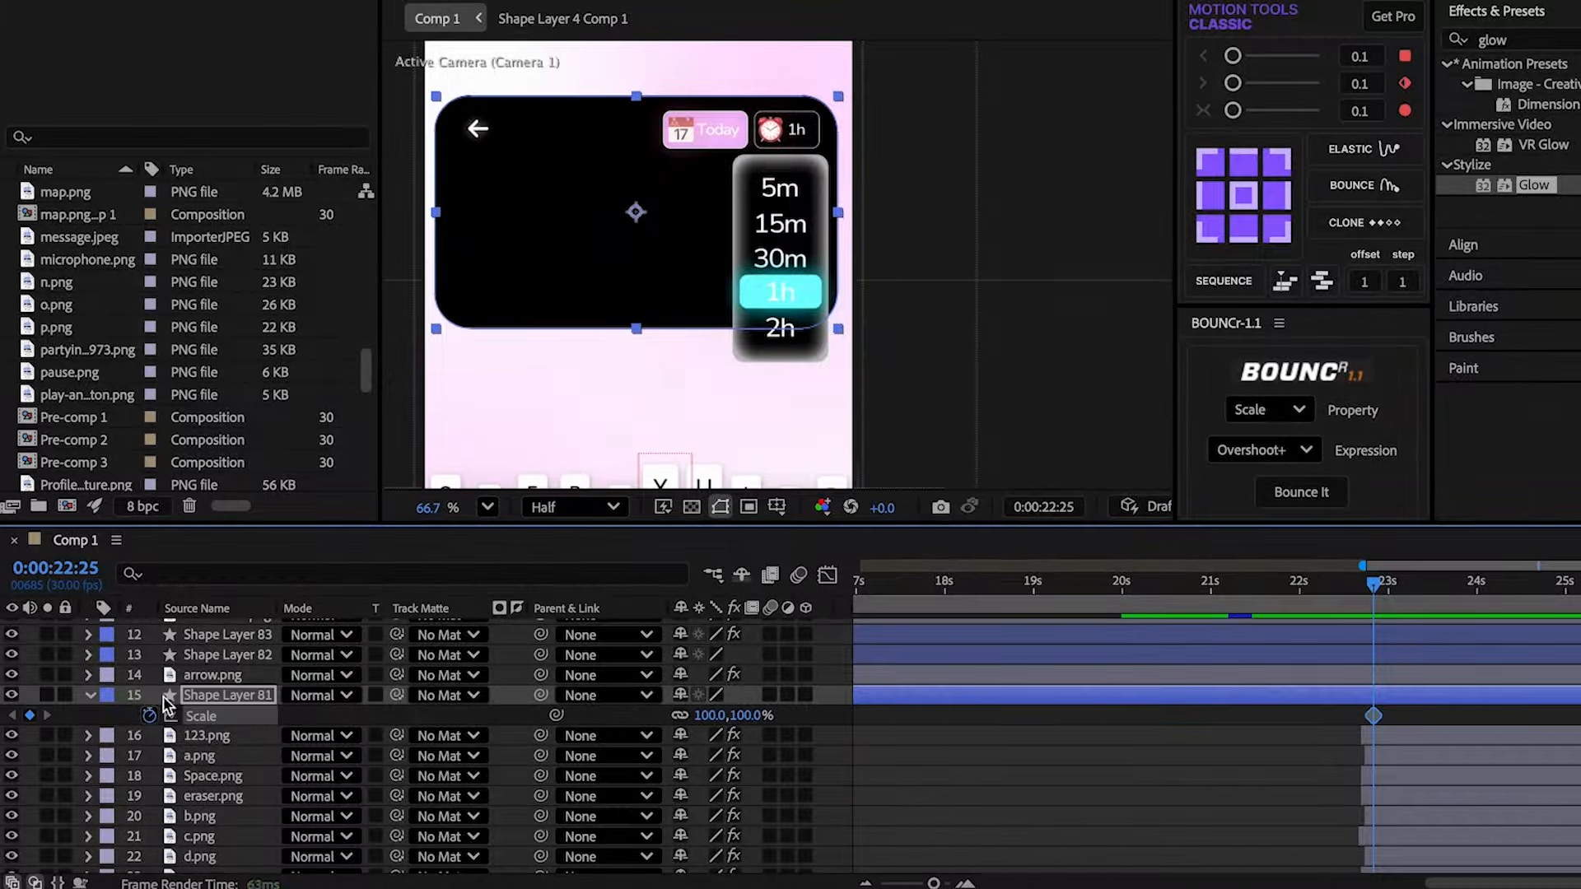
pyautogui.click(188, 678)
pyautogui.press('s')
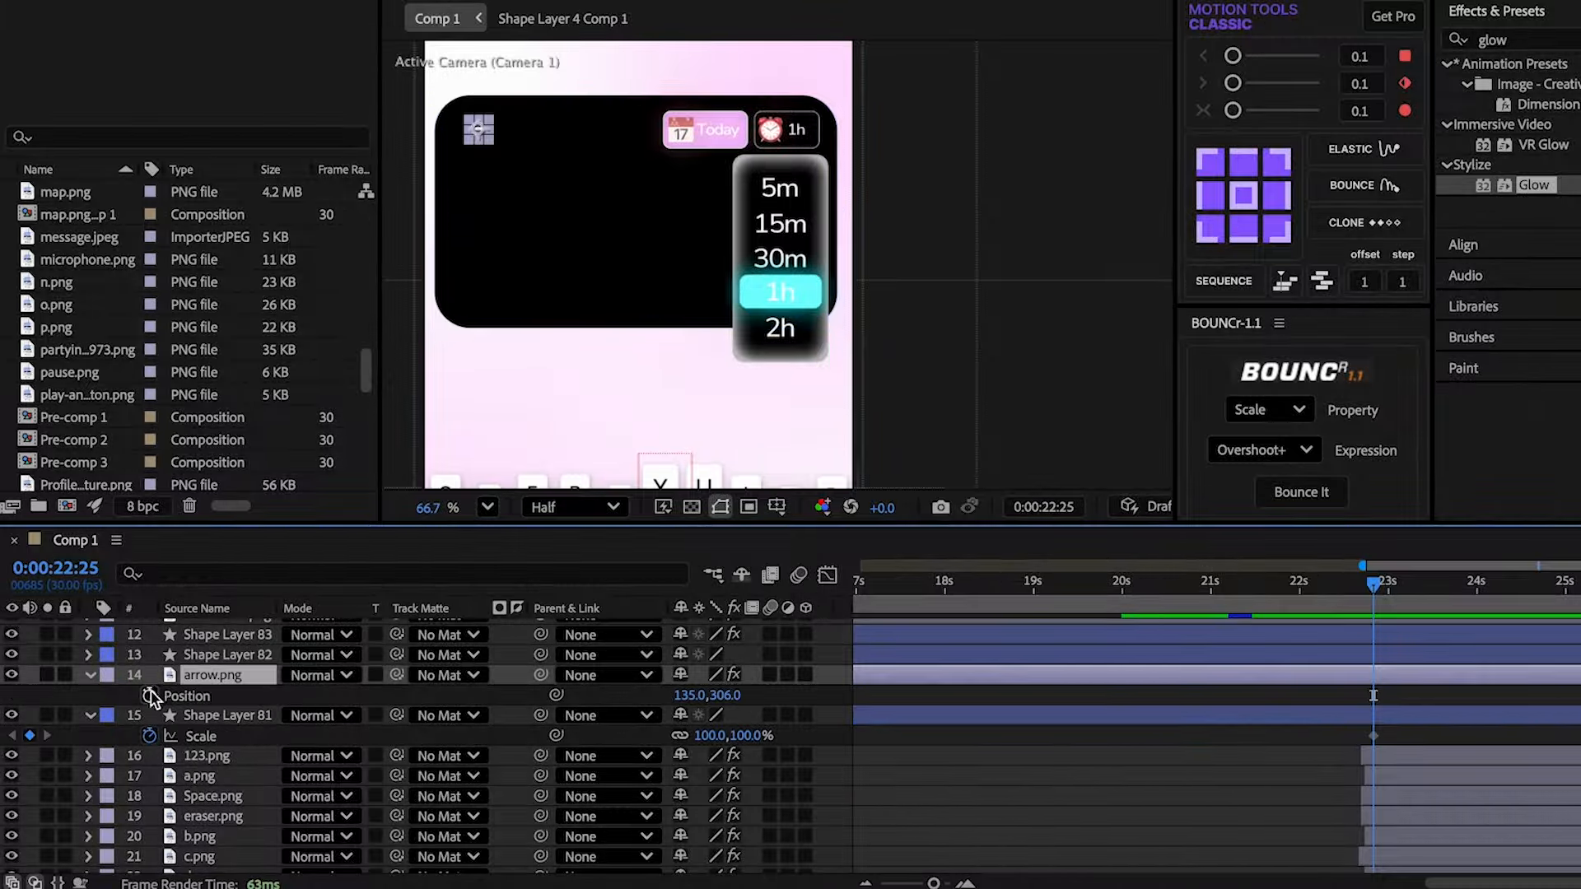
# - Set Scale keyframes at 0:00:22:25 on the two button shapes, Shape Layer 82 and Shape Layer 83
pyautogui.click(201, 661)
pyautogui.press('s')
pyautogui.scroll(2, 165, 692)
pyautogui.click(150, 707)
pyautogui.click(210, 670)
pyautogui.press('s')
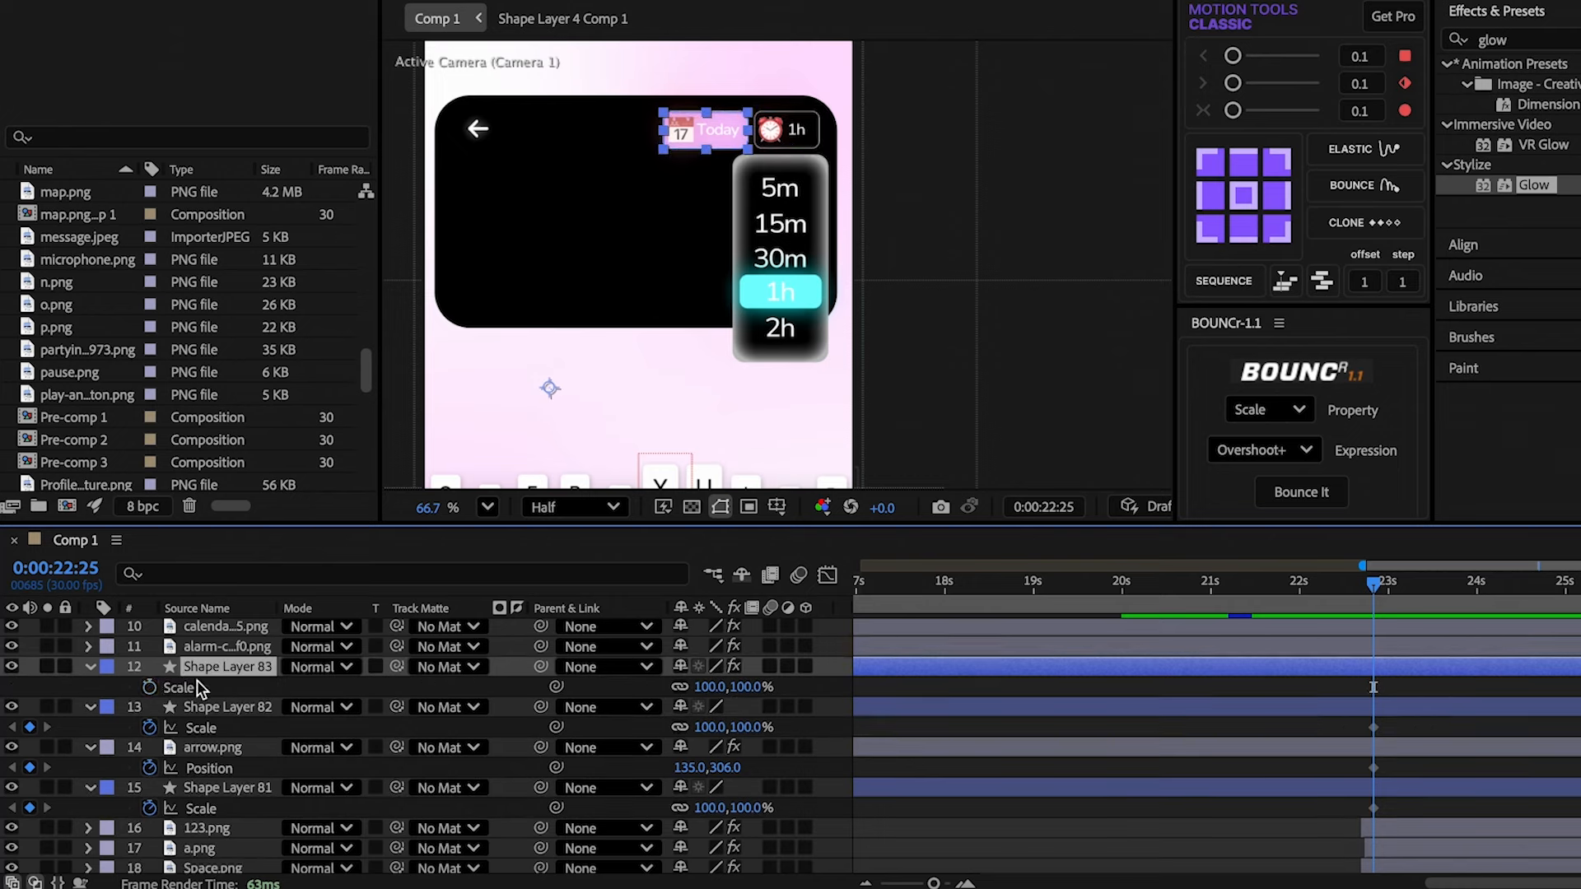
# - Set Position keyframes at 0:00:22:25 on the alarm clock and calendar icons
pyautogui.click(215, 648)
pyautogui.press('p')
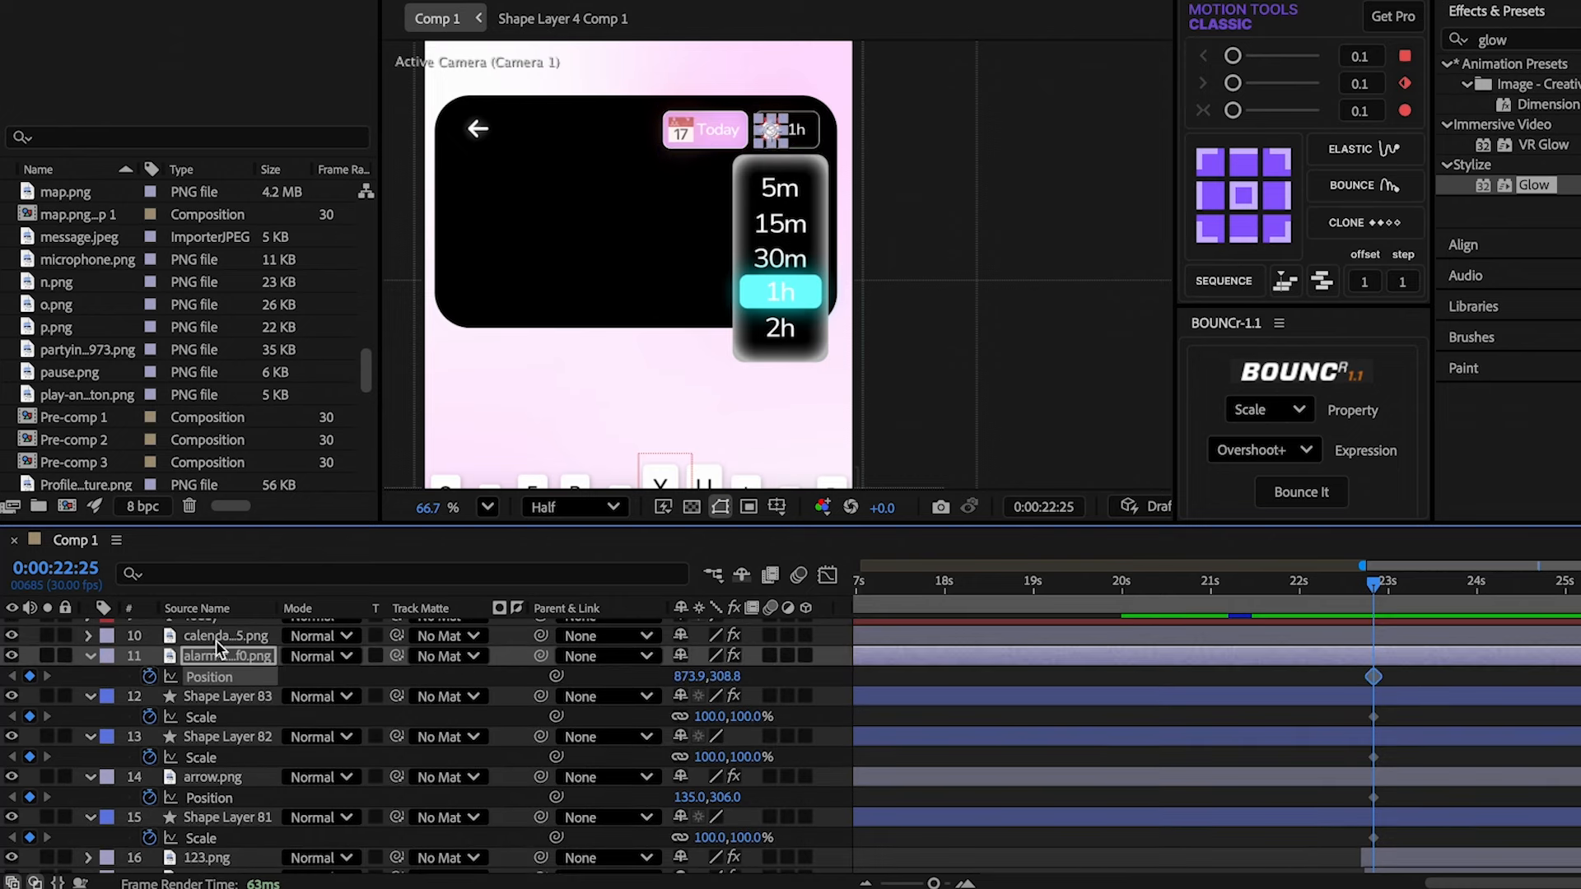
pyautogui.click(216, 641)
pyautogui.press('p')
pyautogui.click(150, 656)
# - Set Position keyframes at 0:00:22:25 on the "Today" and "1h" button text layers
pyautogui.scroll(2, 189, 659)
pyautogui.click(200, 670)
pyautogui.press('p')
pyautogui.click(150, 695)
pyautogui.click(196, 658)
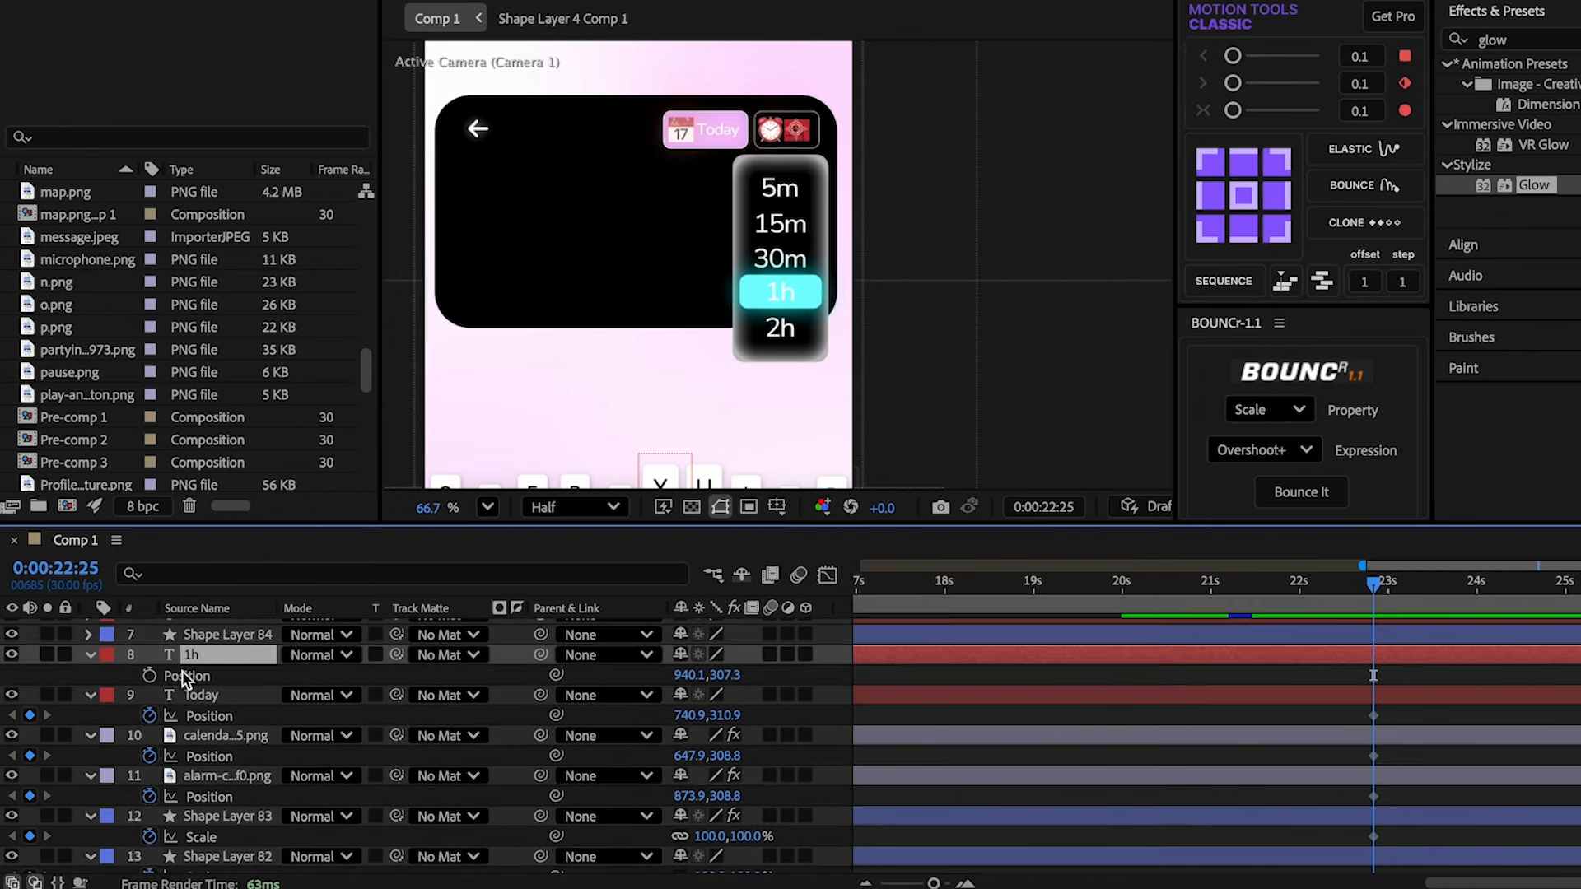
pyautogui.click(159, 678)
pyautogui.click(150, 675)
# - Center the anchor point of the dropdown background, Shape Layer 84, and set its Scale keyframe at 0:00:22:25
pyautogui.scroll(1, 197, 658)
pyautogui.click(209, 655)
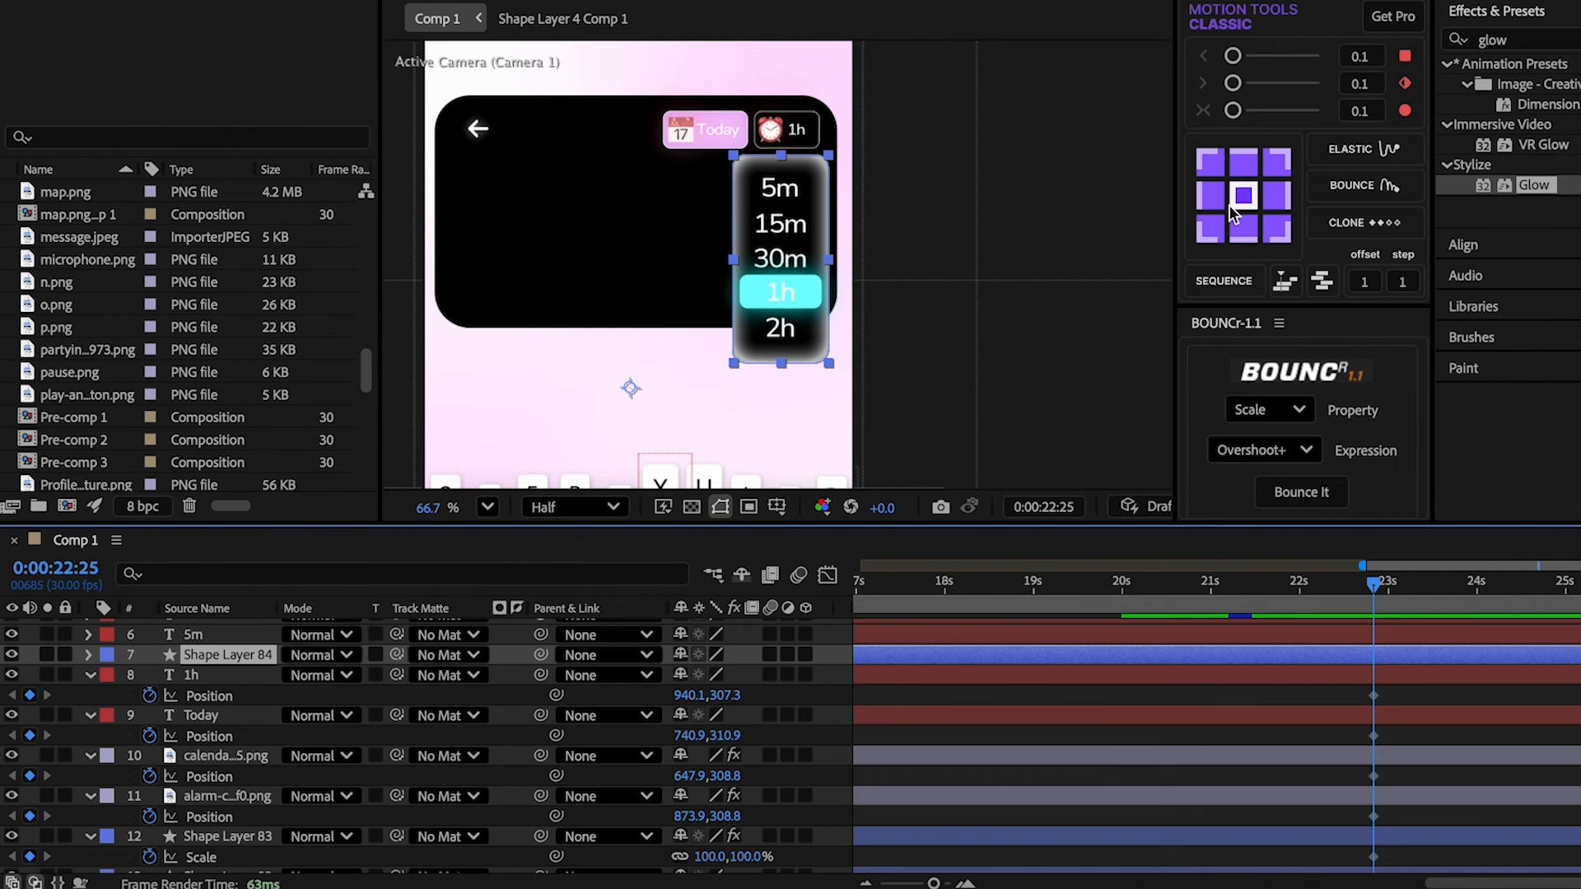
pyautogui.press('s')
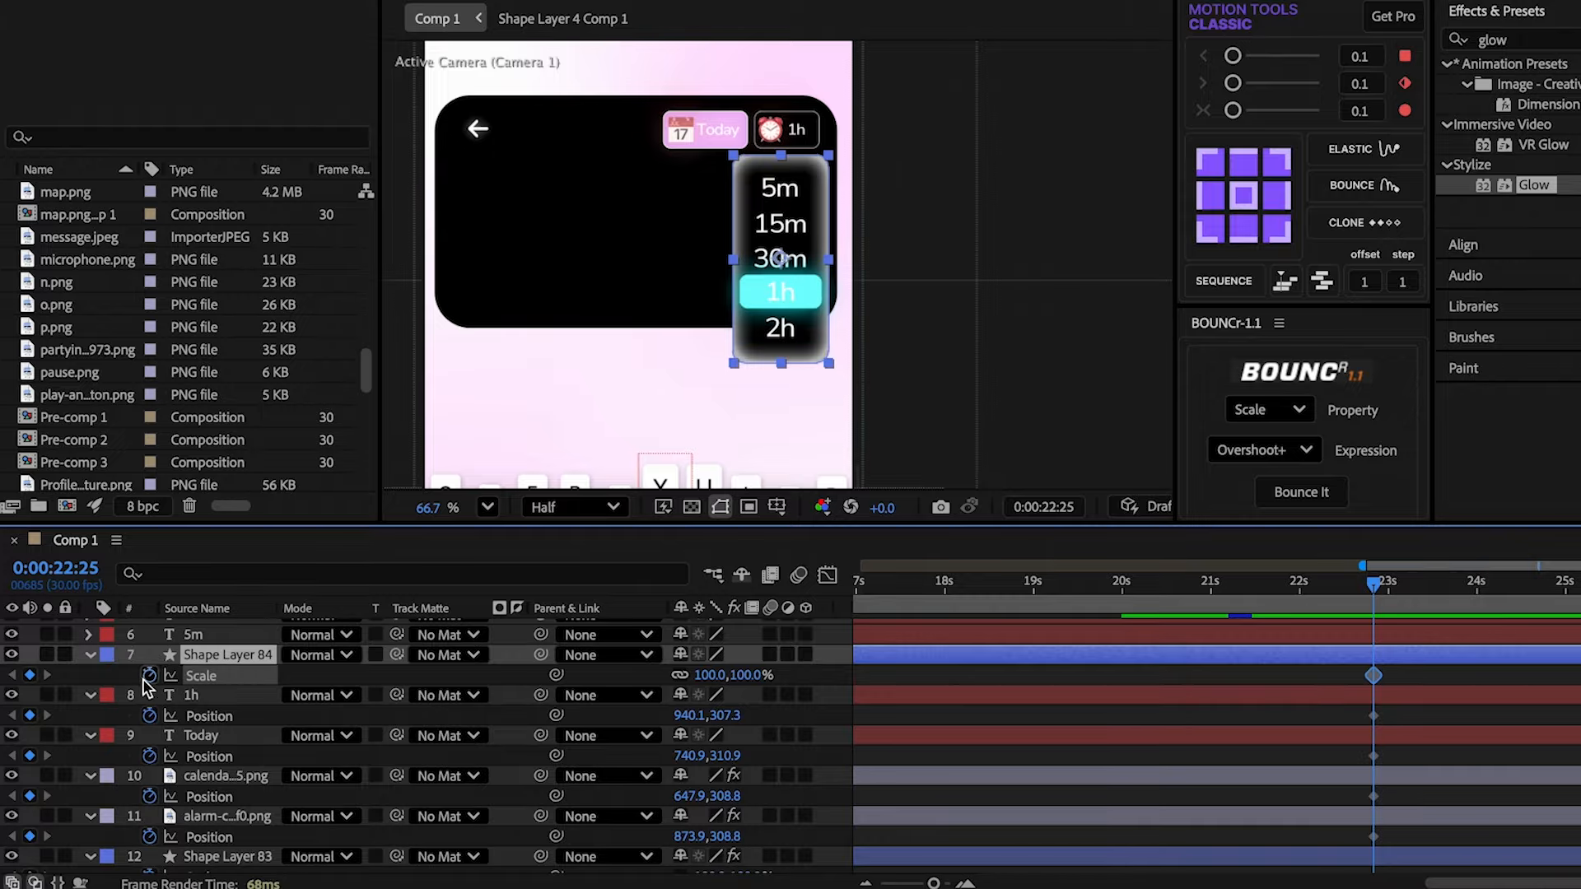
# - Set Position keyframes at 0:00:22:25 on the dropdown texts 5m, 15m, 30m, 1h 2 and 2h and the glowing highlight, Shape Layer 85
pyautogui.click(224, 634)
pyautogui.scroll(3, 214, 659)
pyautogui.keyDown('shift'); pyautogui.click(212, 665); pyautogui.keyUp('shift')
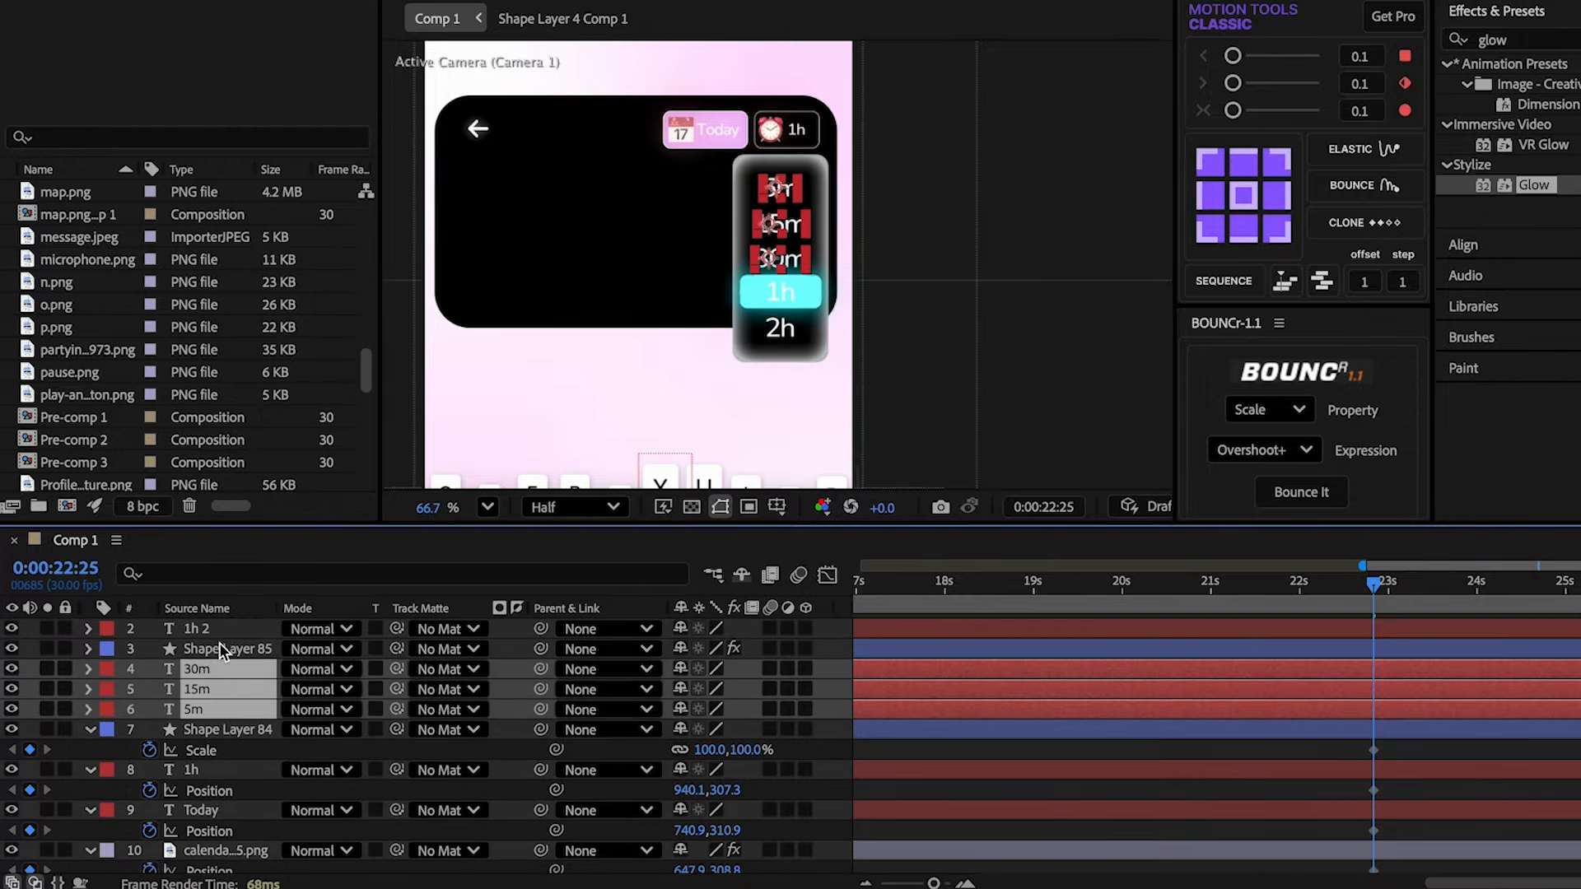
pyautogui.keyDown('shift'); pyautogui.click(220, 637); pyautogui.keyUp('shift')
pyautogui.scroll(1, 220, 637)
pyautogui.keyDown('shift'); pyautogui.click(220, 636); pyautogui.keyUp('shift')
pyautogui.press('p')
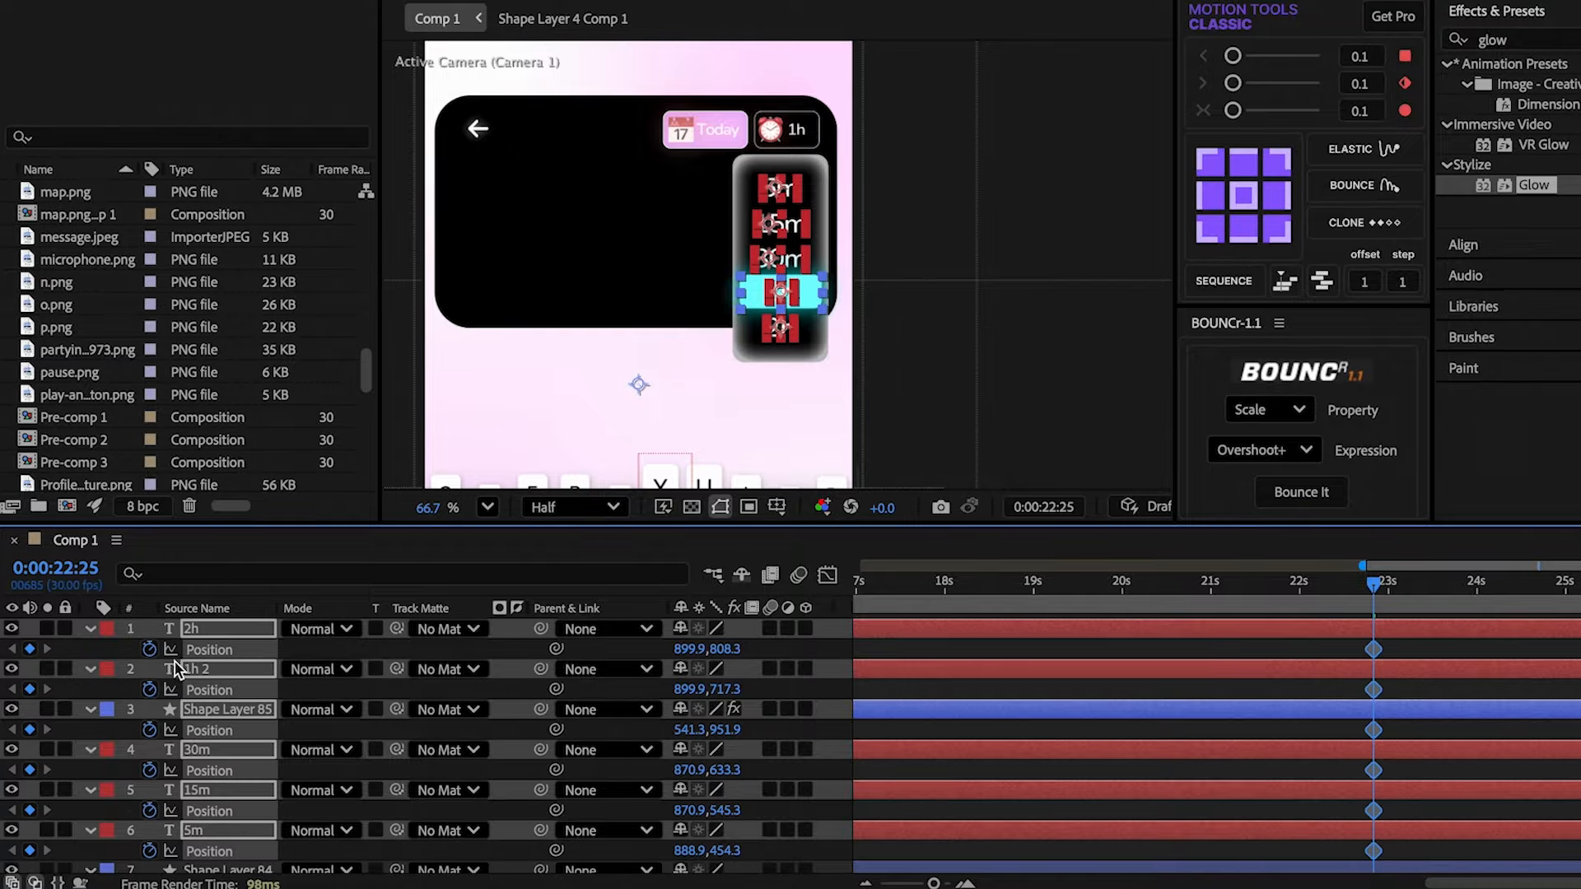
# - At 0:00:22:20, set the black task box's Scale to 0, 100% and the arrow's X position to 92
pyautogui.scroll(-6, 1020, 665)
pyautogui.moveTo(1370, 586); pyautogui.dragTo(1359, 595)
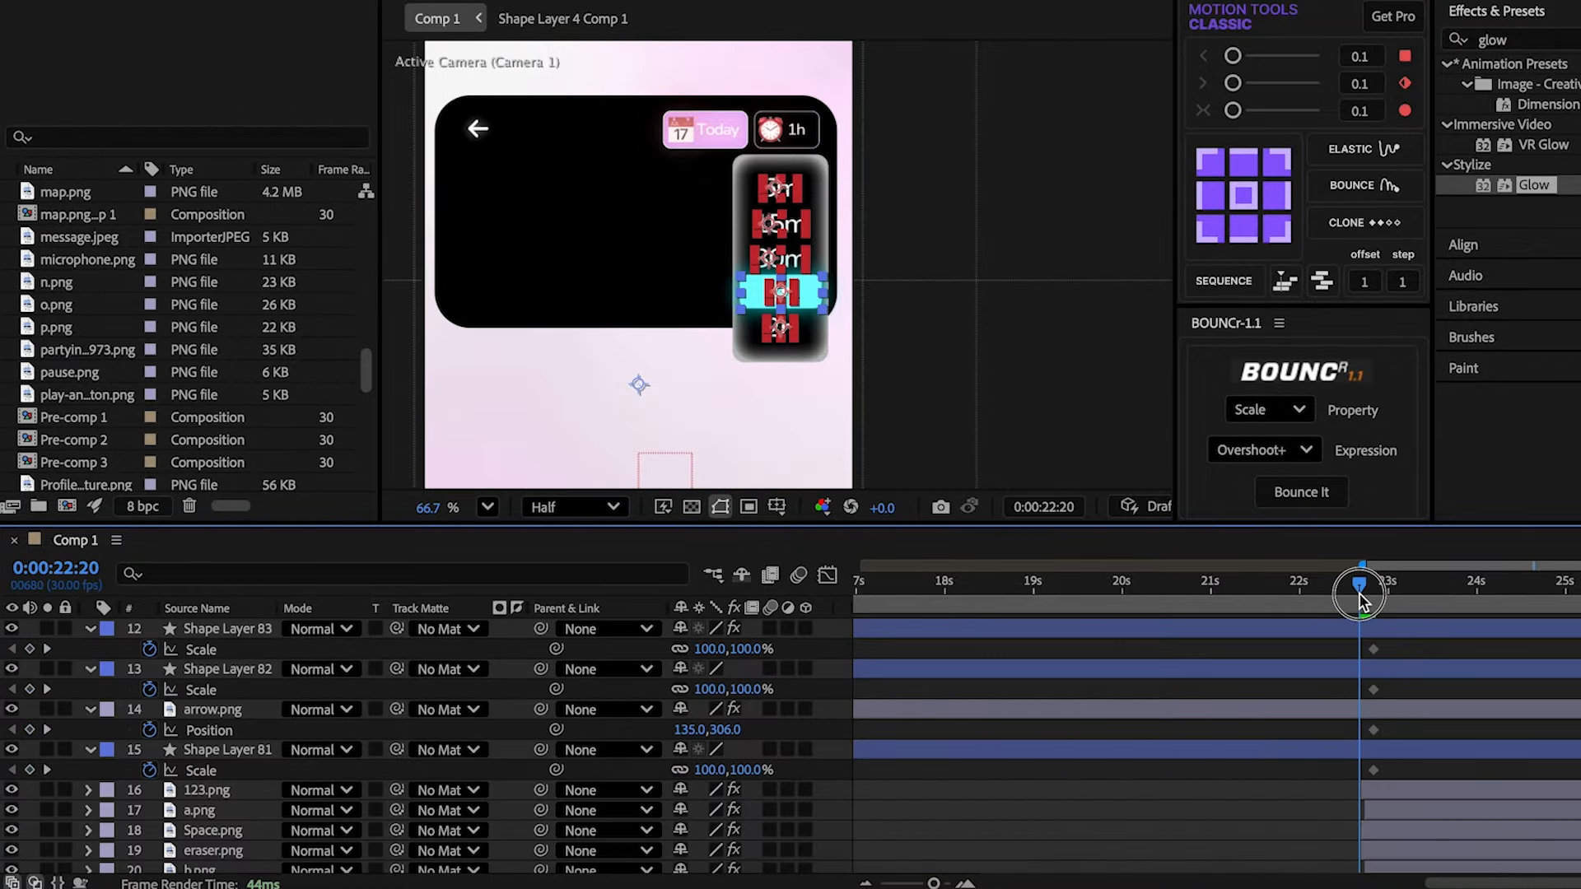
pyautogui.click(1230, 806)
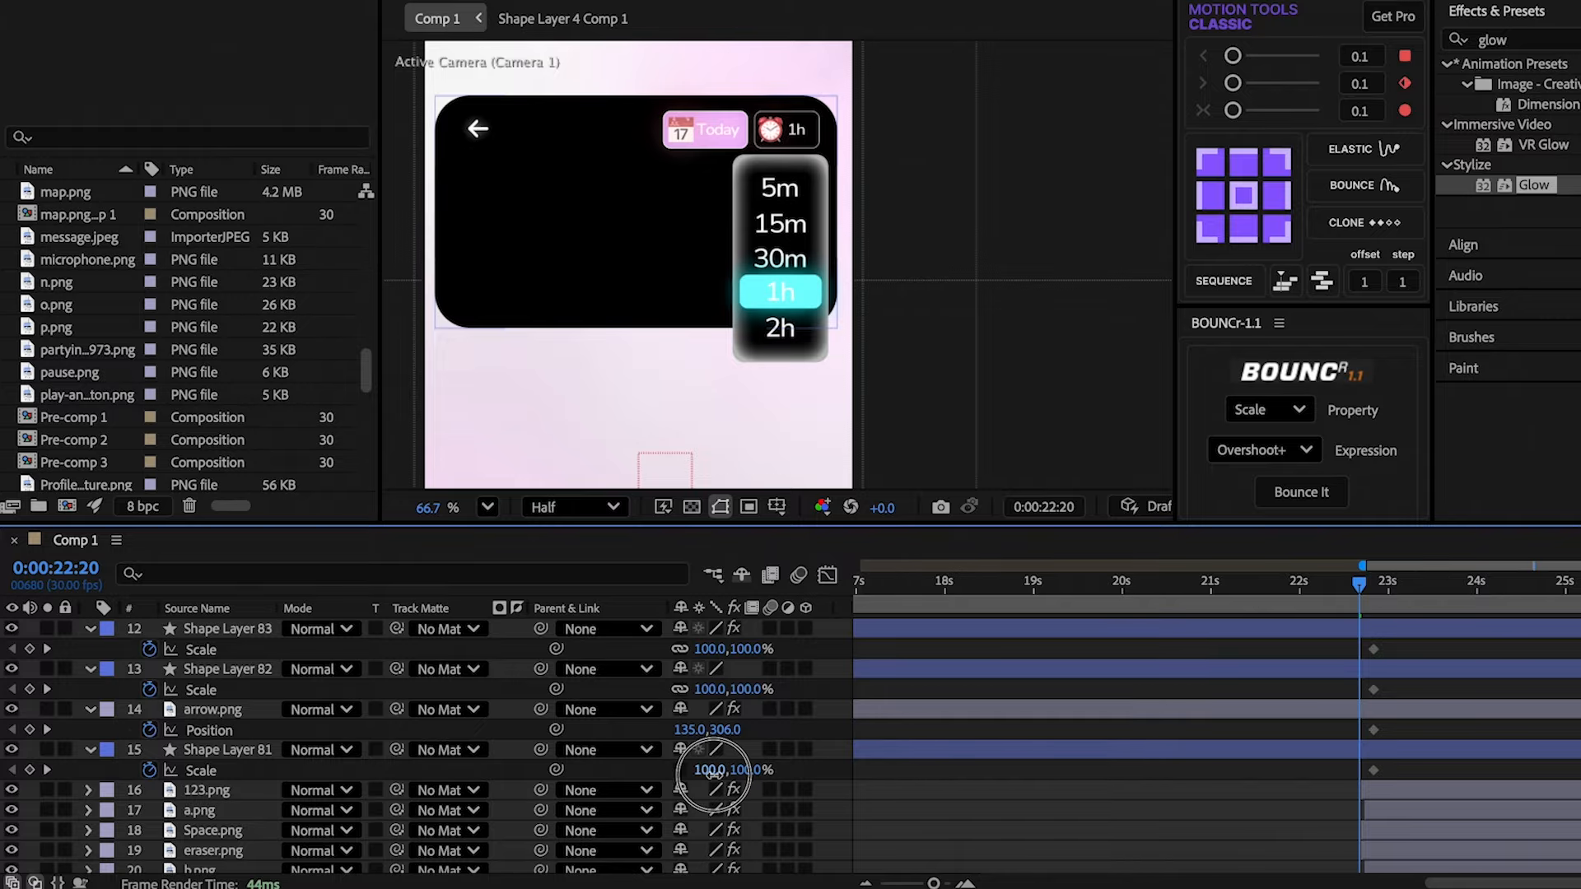
pyautogui.press('Return')
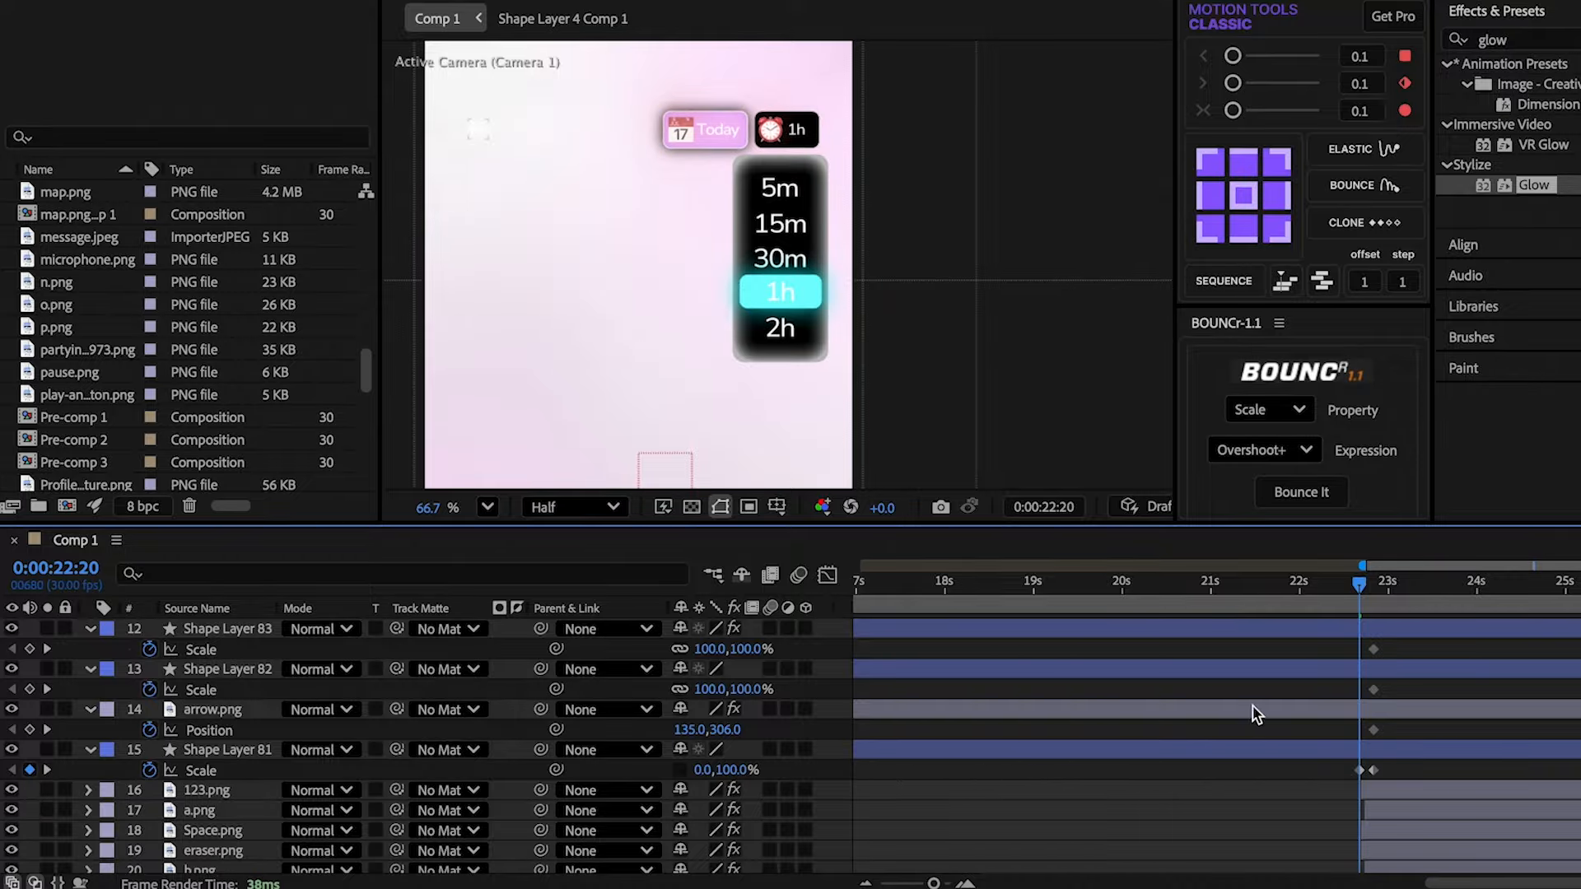
pyautogui.click(1255, 706)
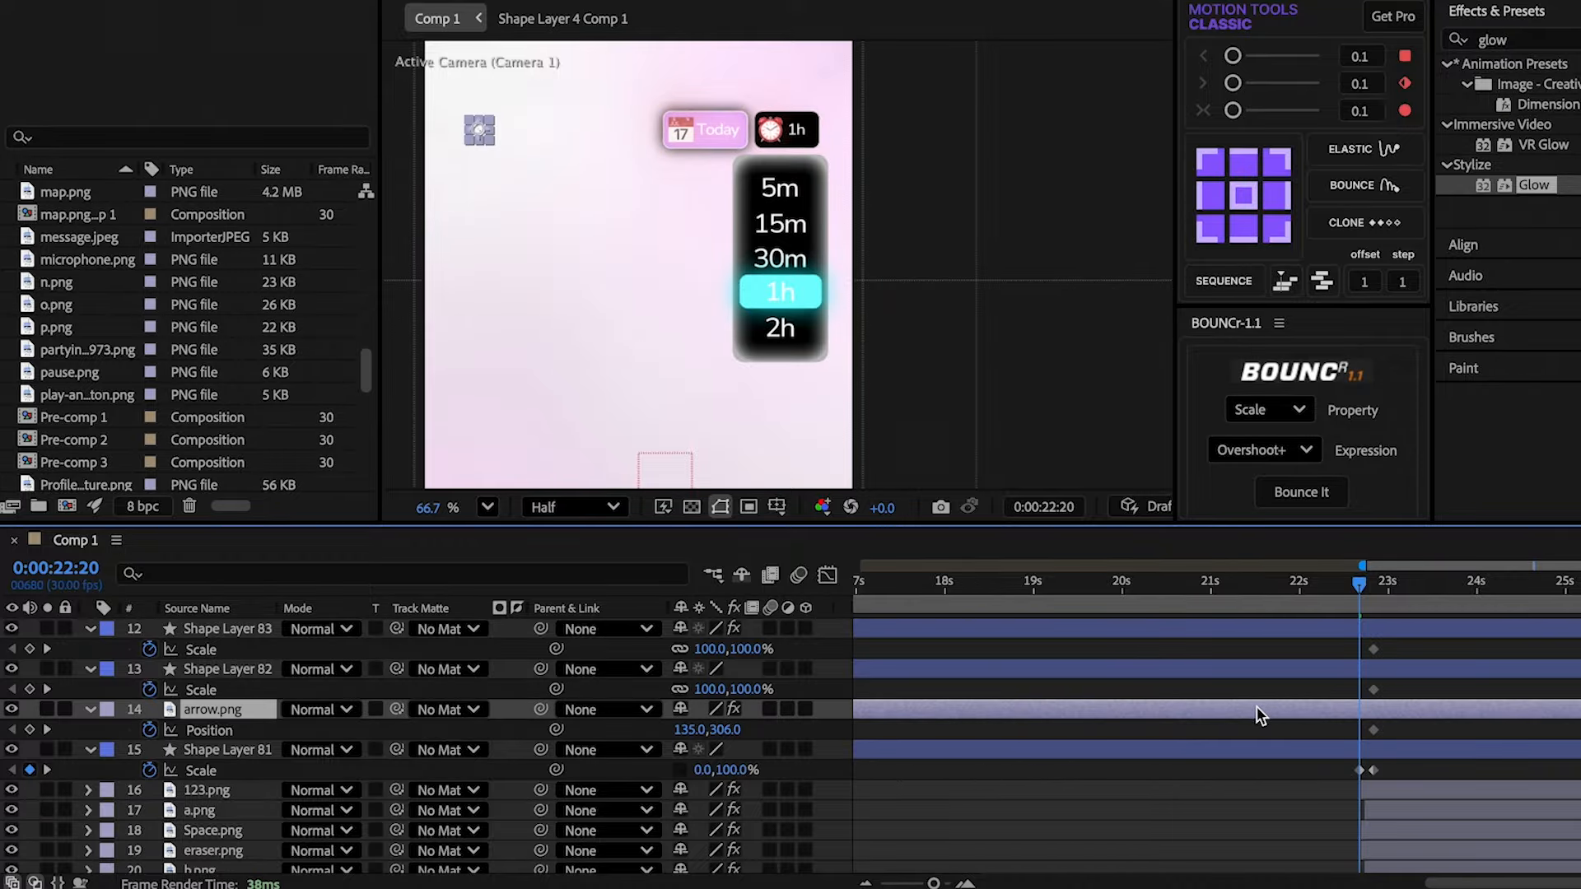
pyautogui.click(647, 730)
# - Center the anchor point of the 1h button shape, Shape Layer 82, and set its Scale at 0:00:22:20 to 0, 100%
pyautogui.click(241, 670)
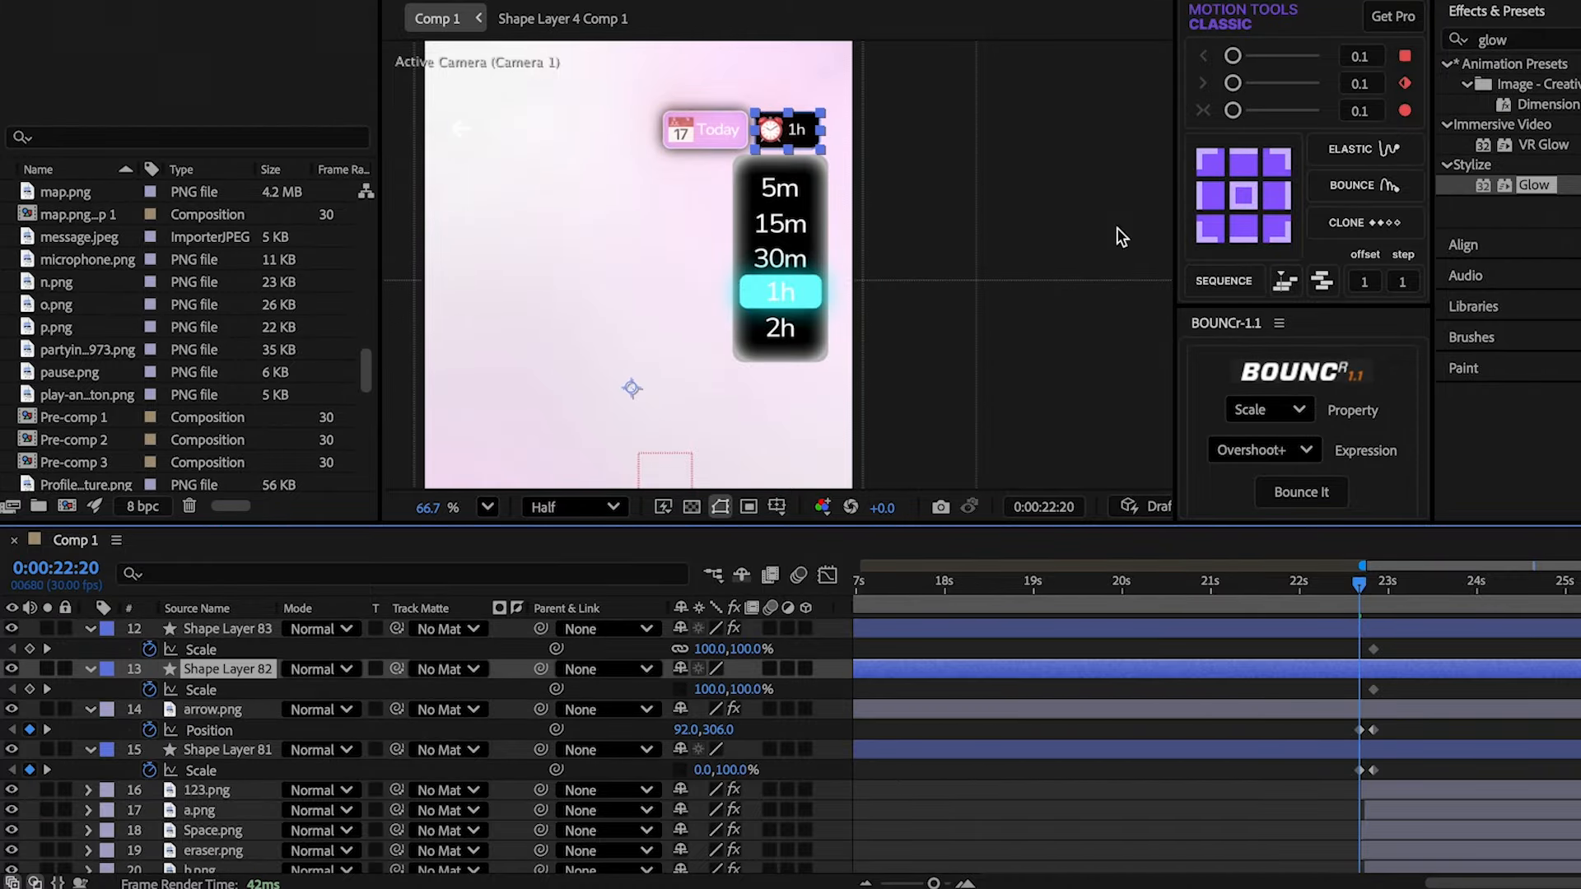
pyautogui.click(1249, 205)
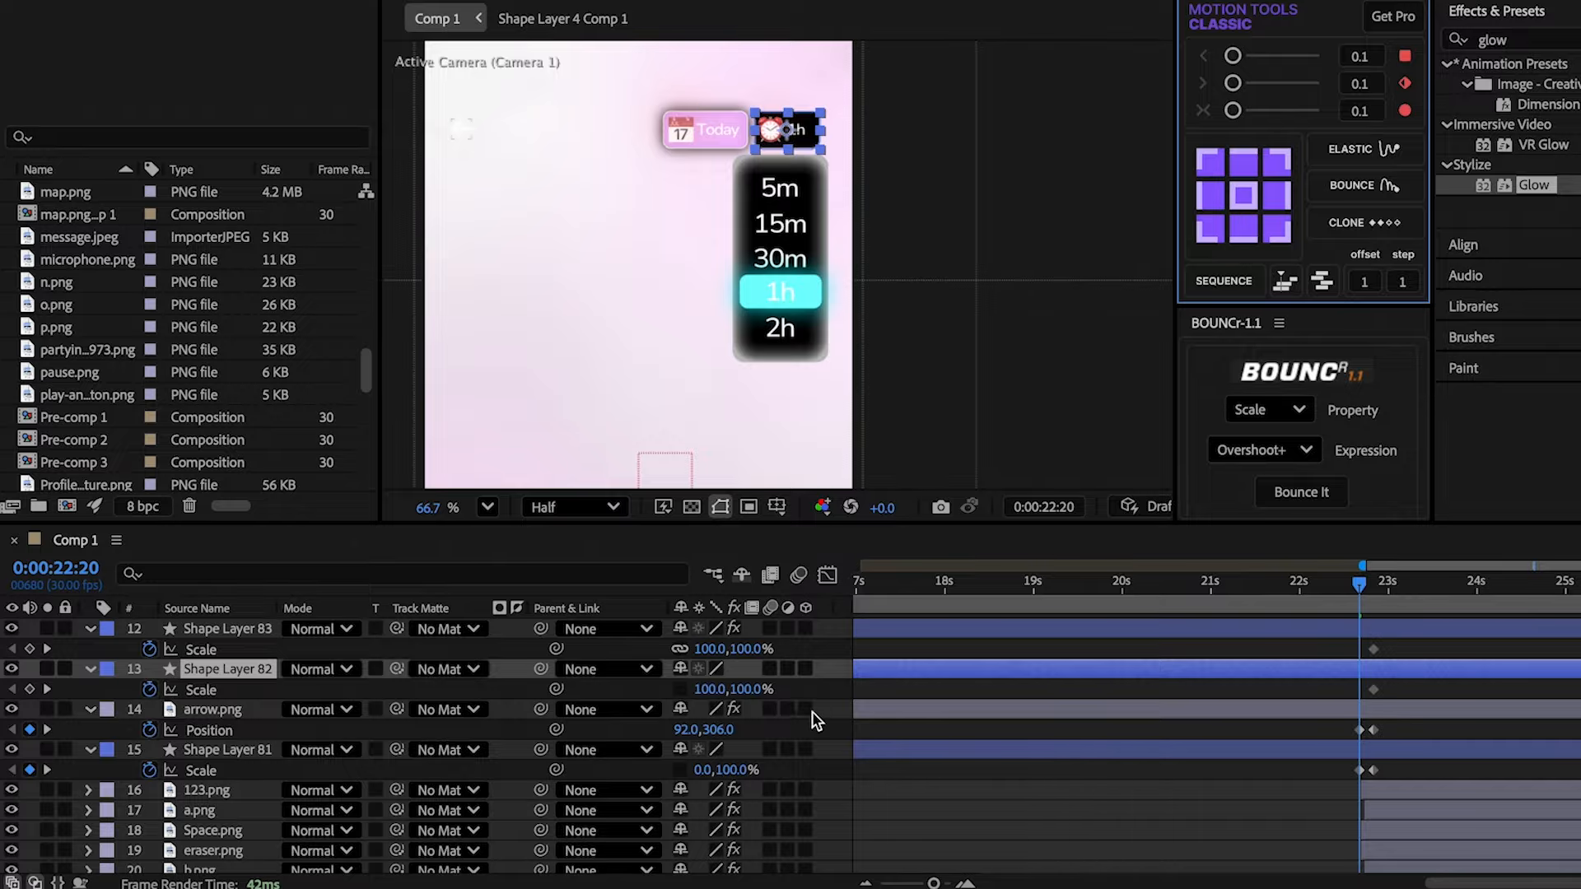
pyautogui.click(728, 689)
pyautogui.click(944, 837)
# - Center the anchor point of the Today button shape, Shape Layer 83, and set its Scale at 0:00:22:20 to 0, 100%
pyautogui.click(215, 630)
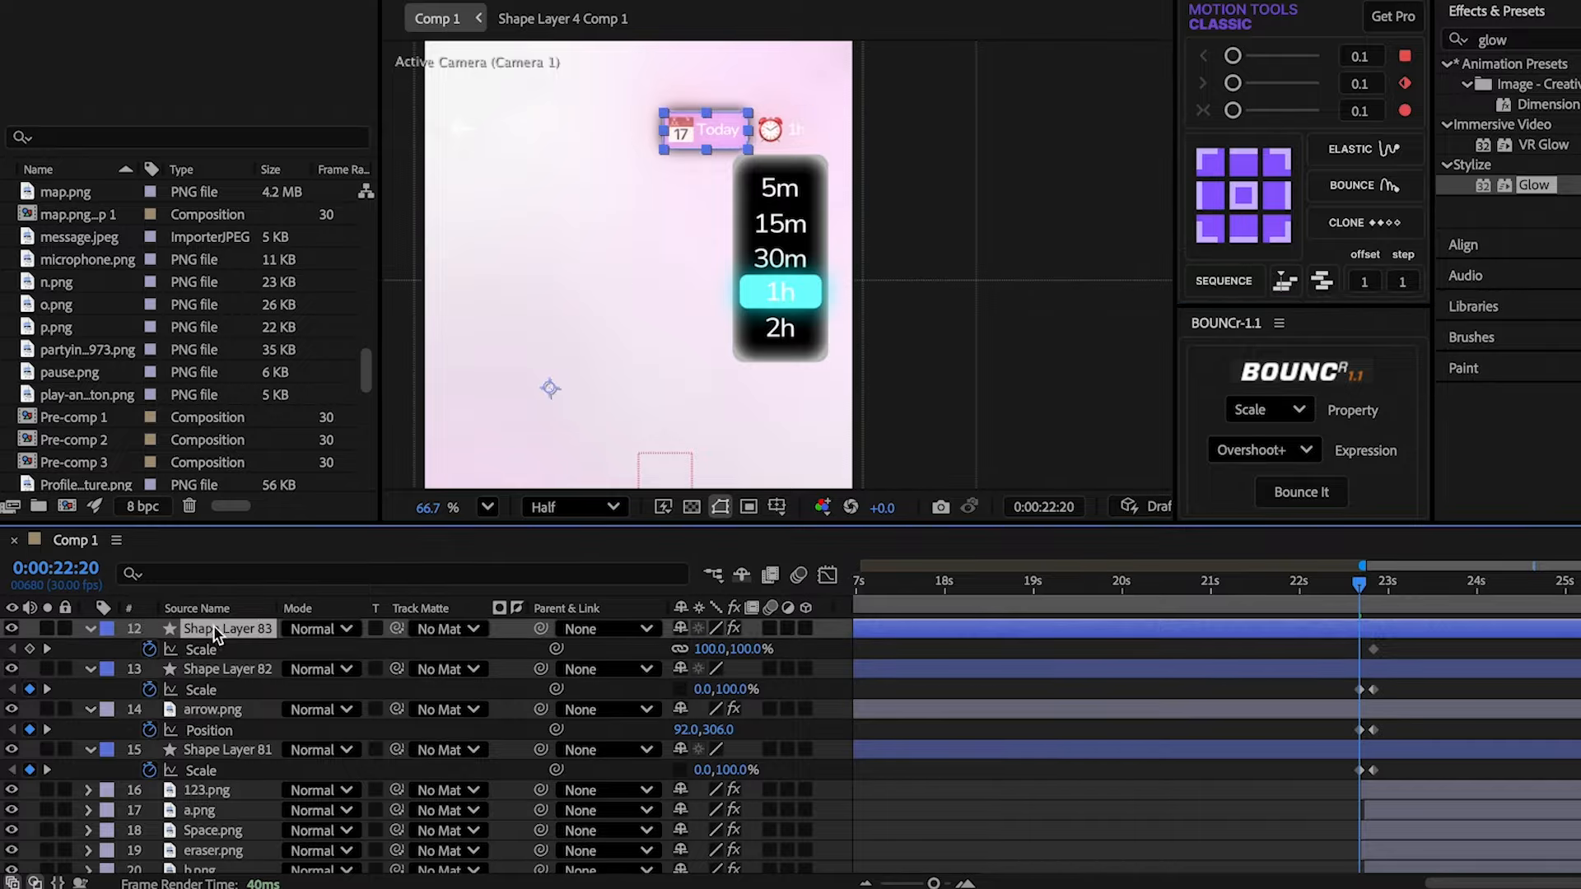
pyautogui.scroll(1, 218, 631)
pyautogui.click(1240, 203)
pyautogui.click(679, 667)
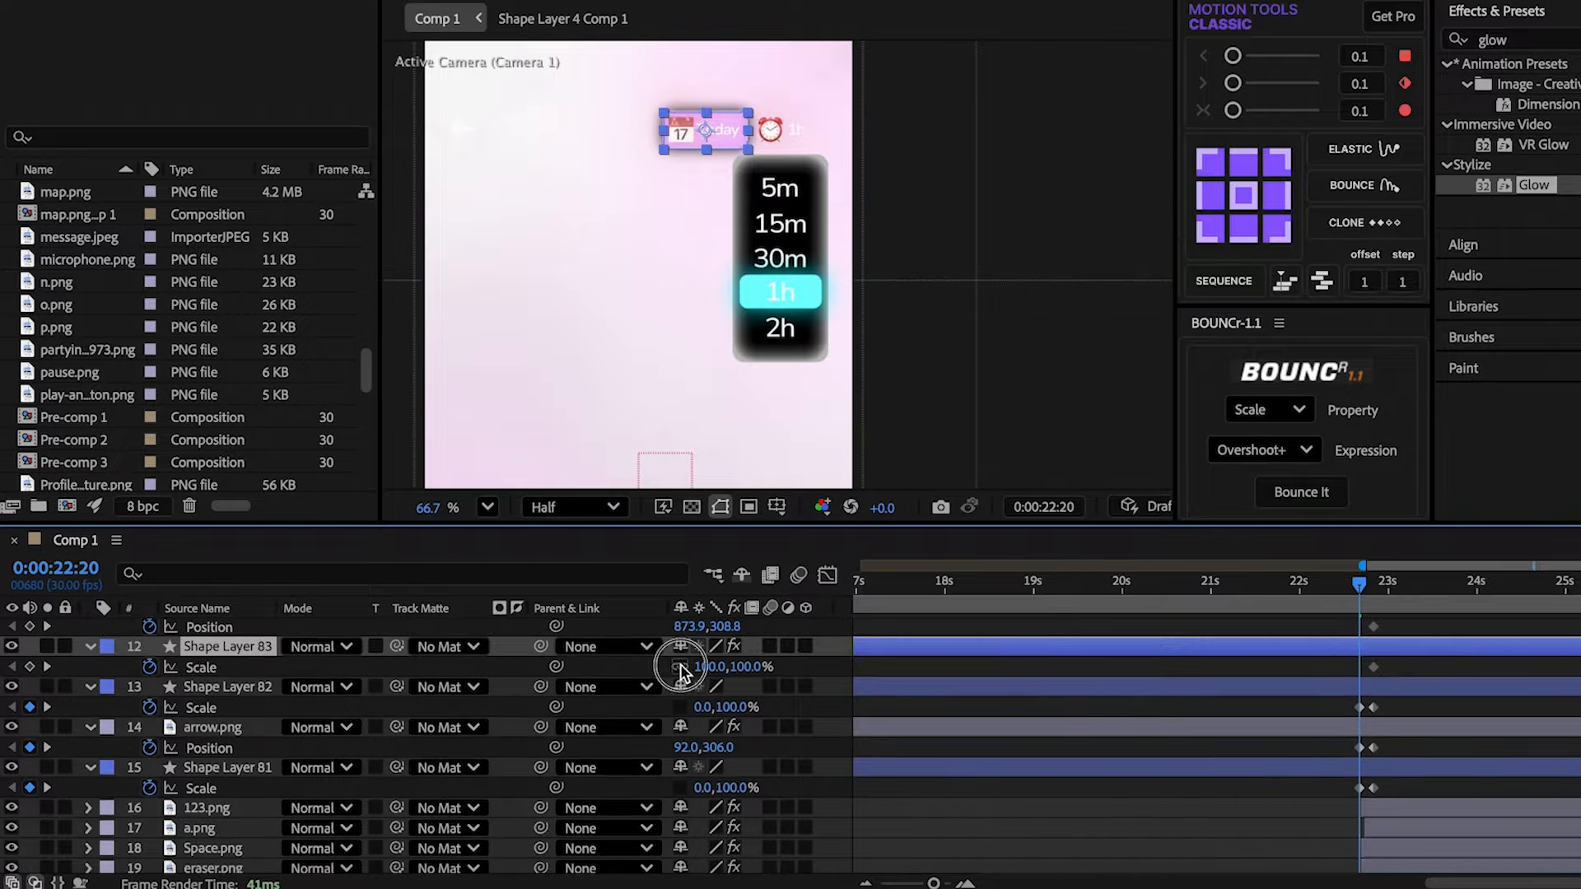
pyautogui.click(972, 674)
# - At 0:00:22:20, set the alarm clock to Y 250.8, the calendar to Y 355.8, "Today" to X 788.9 and "1h" to X 1005.1
pyautogui.scroll(3, 741, 683)
pyautogui.moveTo(724, 689); pyautogui.dragTo(755, 640)
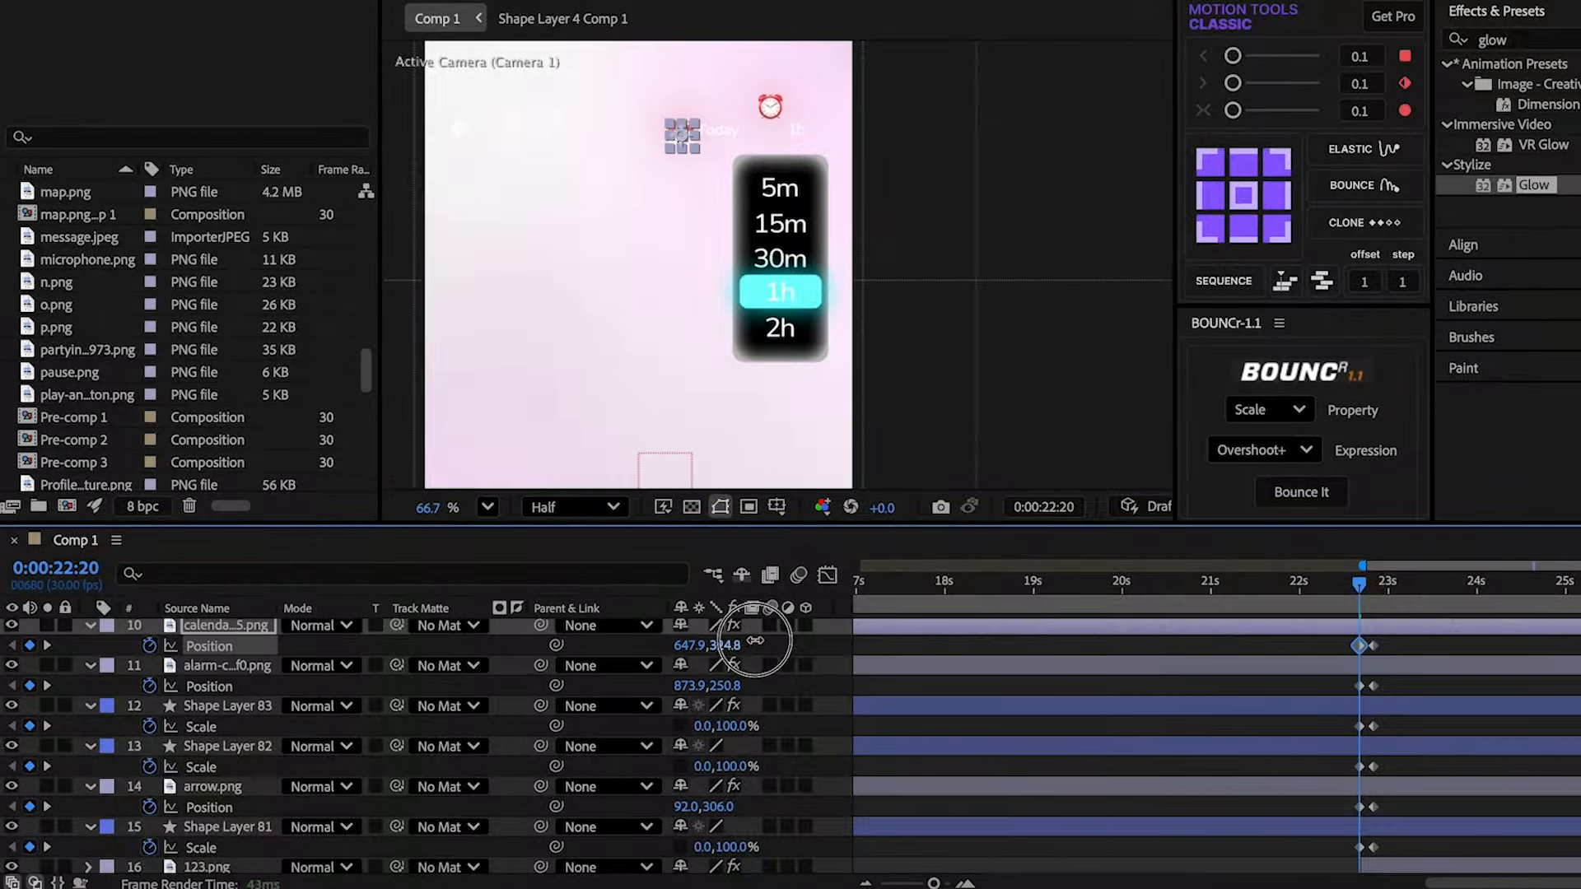
pyautogui.scroll(1, 799, 630)
pyautogui.click(720, 645)
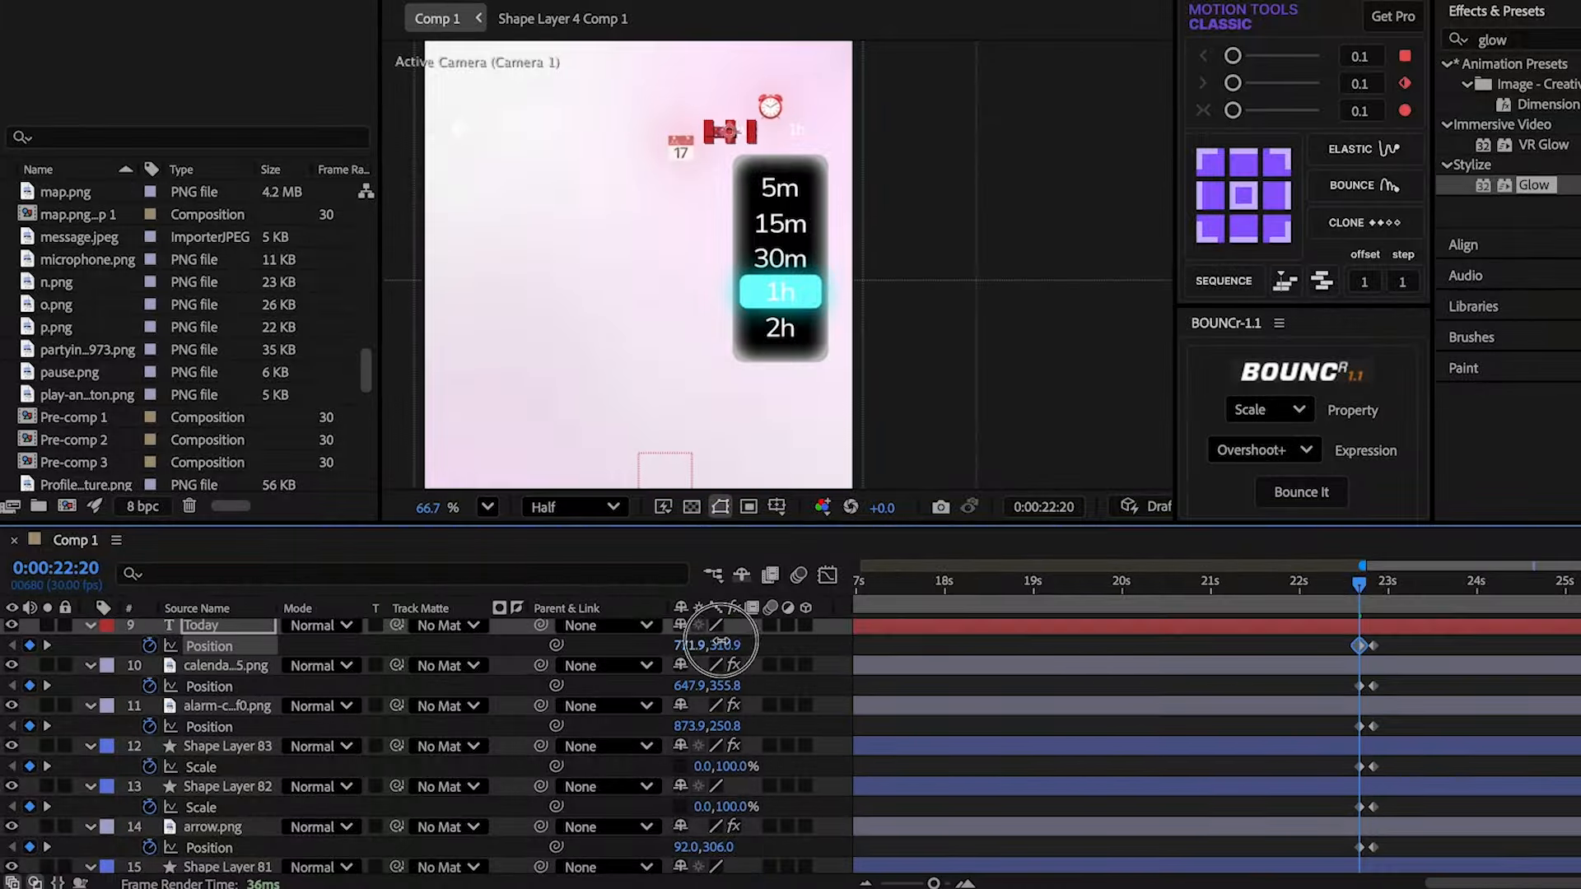
pyautogui.scroll(2, 736, 661)
pyautogui.click(729, 692)
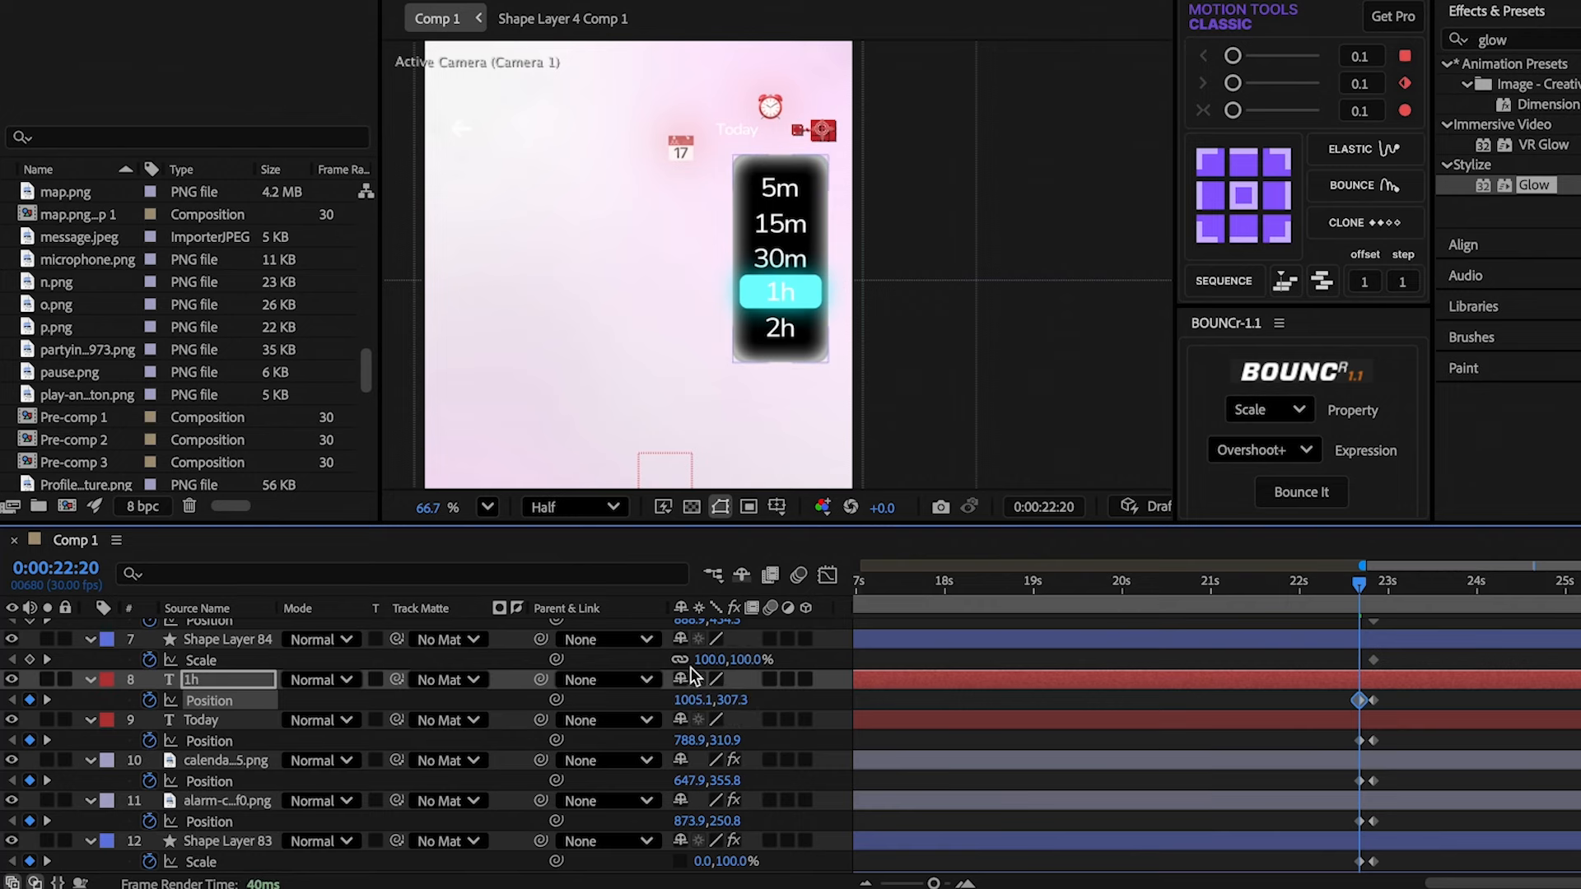
# - At 0:00:22:20, scale the dropdown background to 100, 0% and offset 5m, 15m and 30m to X 989.9, 782.9 and 945.9
pyautogui.click(996, 658)
pyautogui.scroll(-1, 995, 655)
pyautogui.click(724, 644)
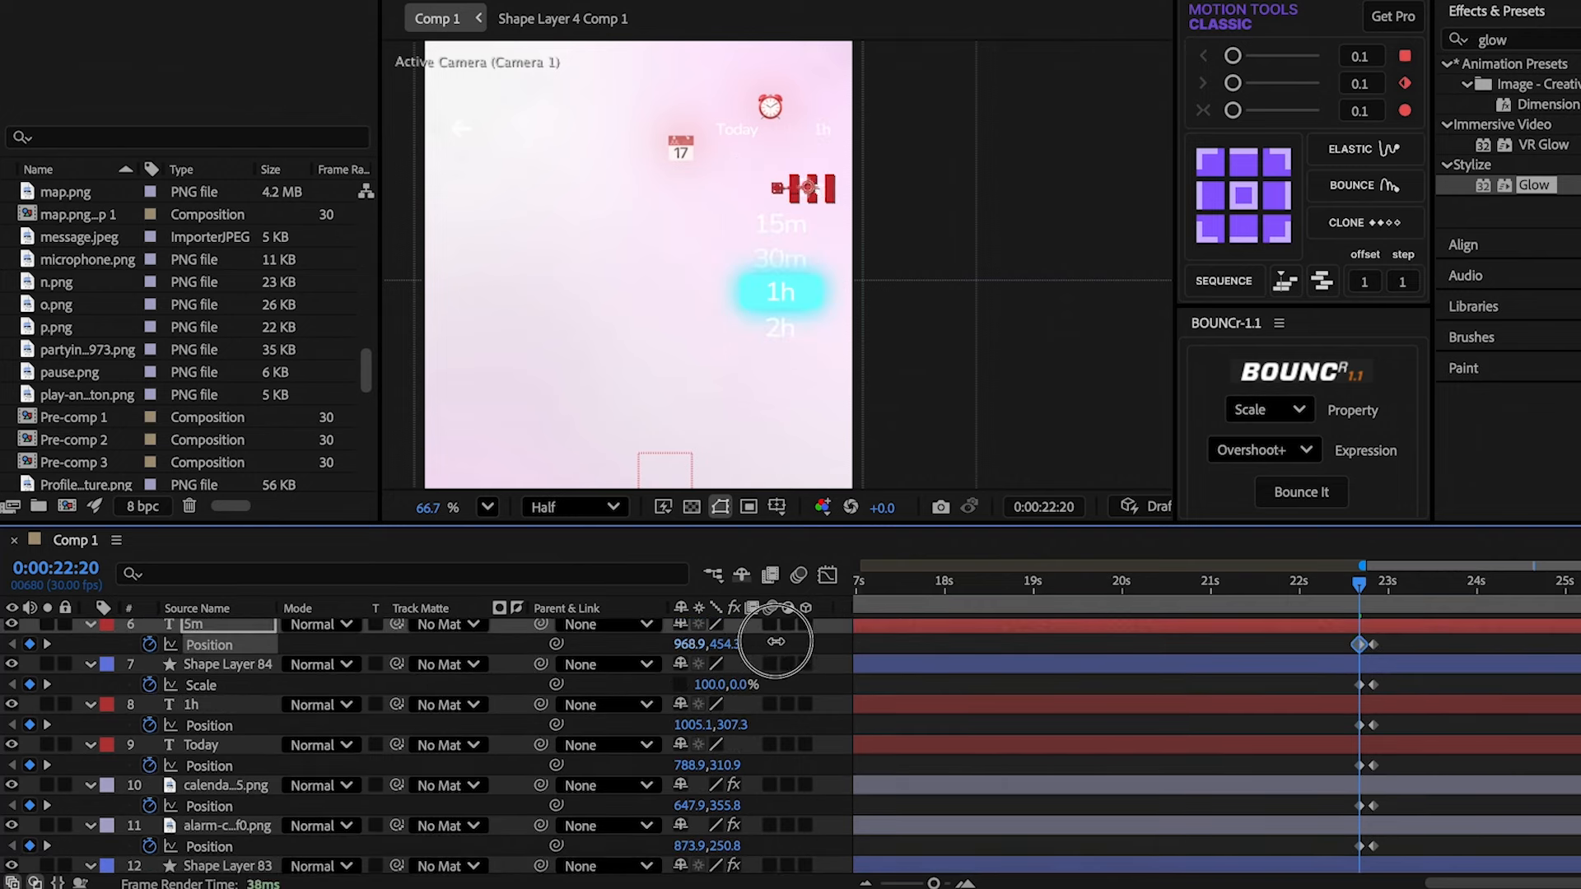
pyautogui.scroll(1, 930, 652)
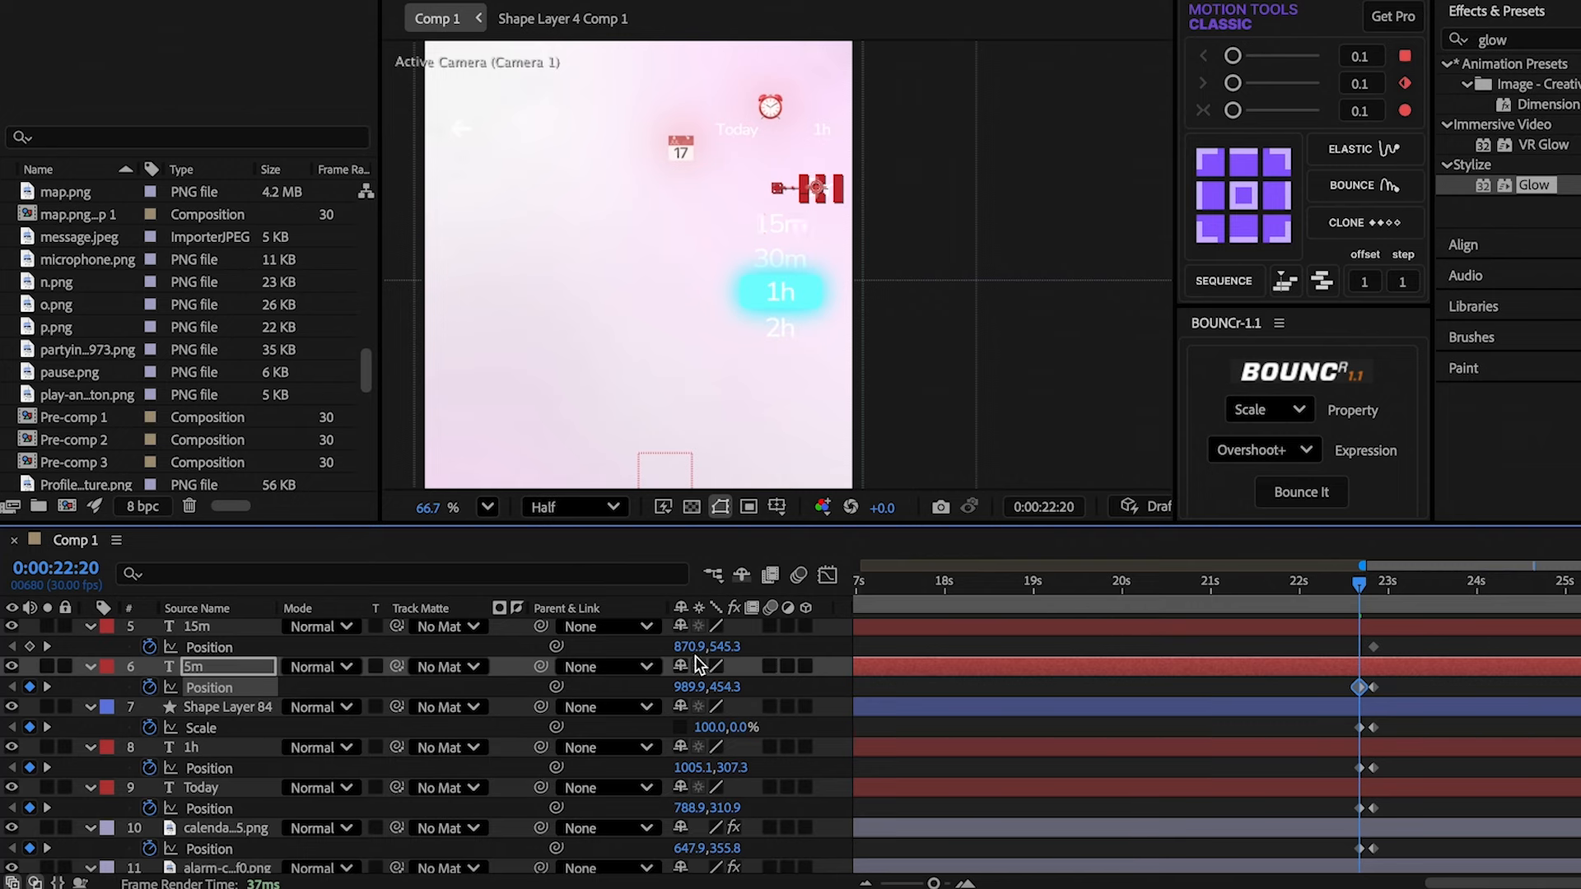
pyautogui.click(642, 648)
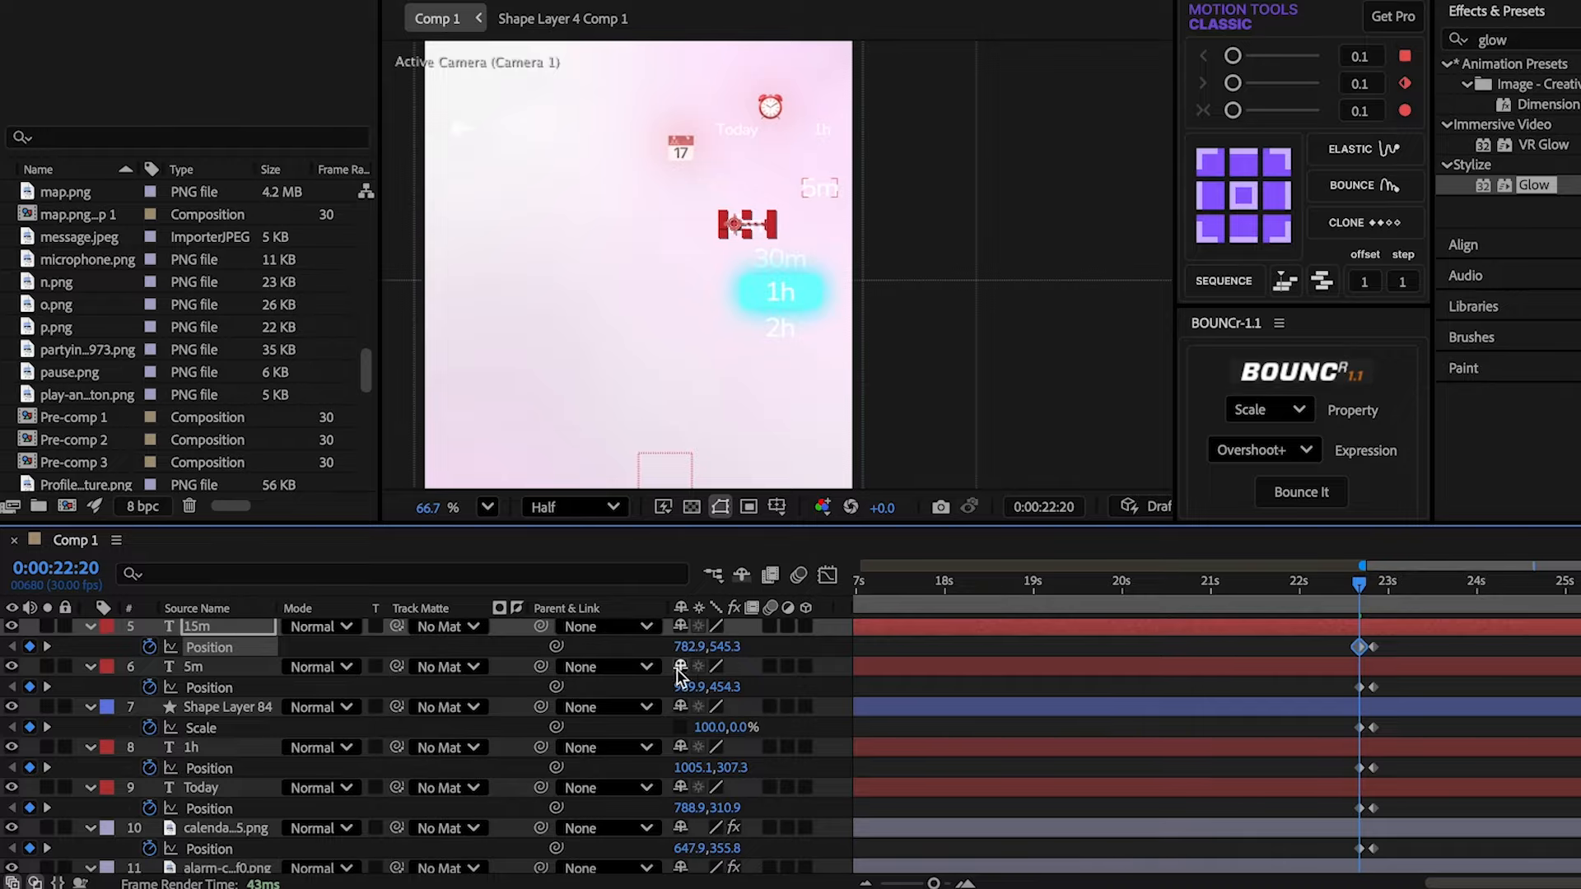
pyautogui.scroll(1, 692, 679)
pyautogui.moveTo(686, 627); pyautogui.dragTo(743, 629)
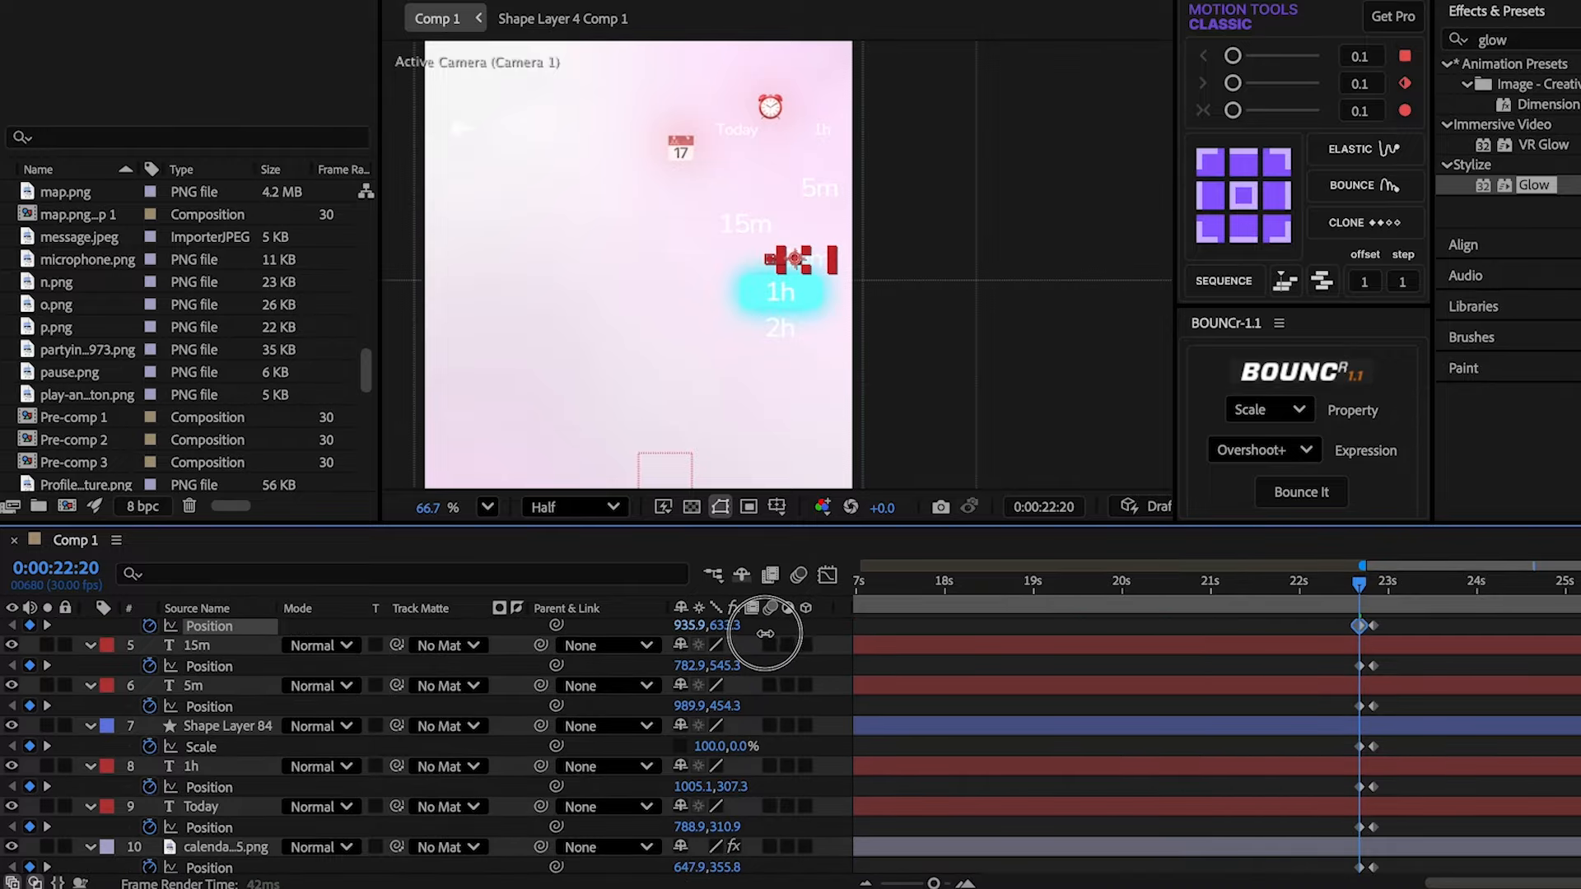
# - At 0:00:22:20, raise the glowing highlight, Shape Layer 85, to Y 634.9 while keeping its X position at 541.3
pyautogui.scroll(2, 778, 651)
pyautogui.click(634, 642)
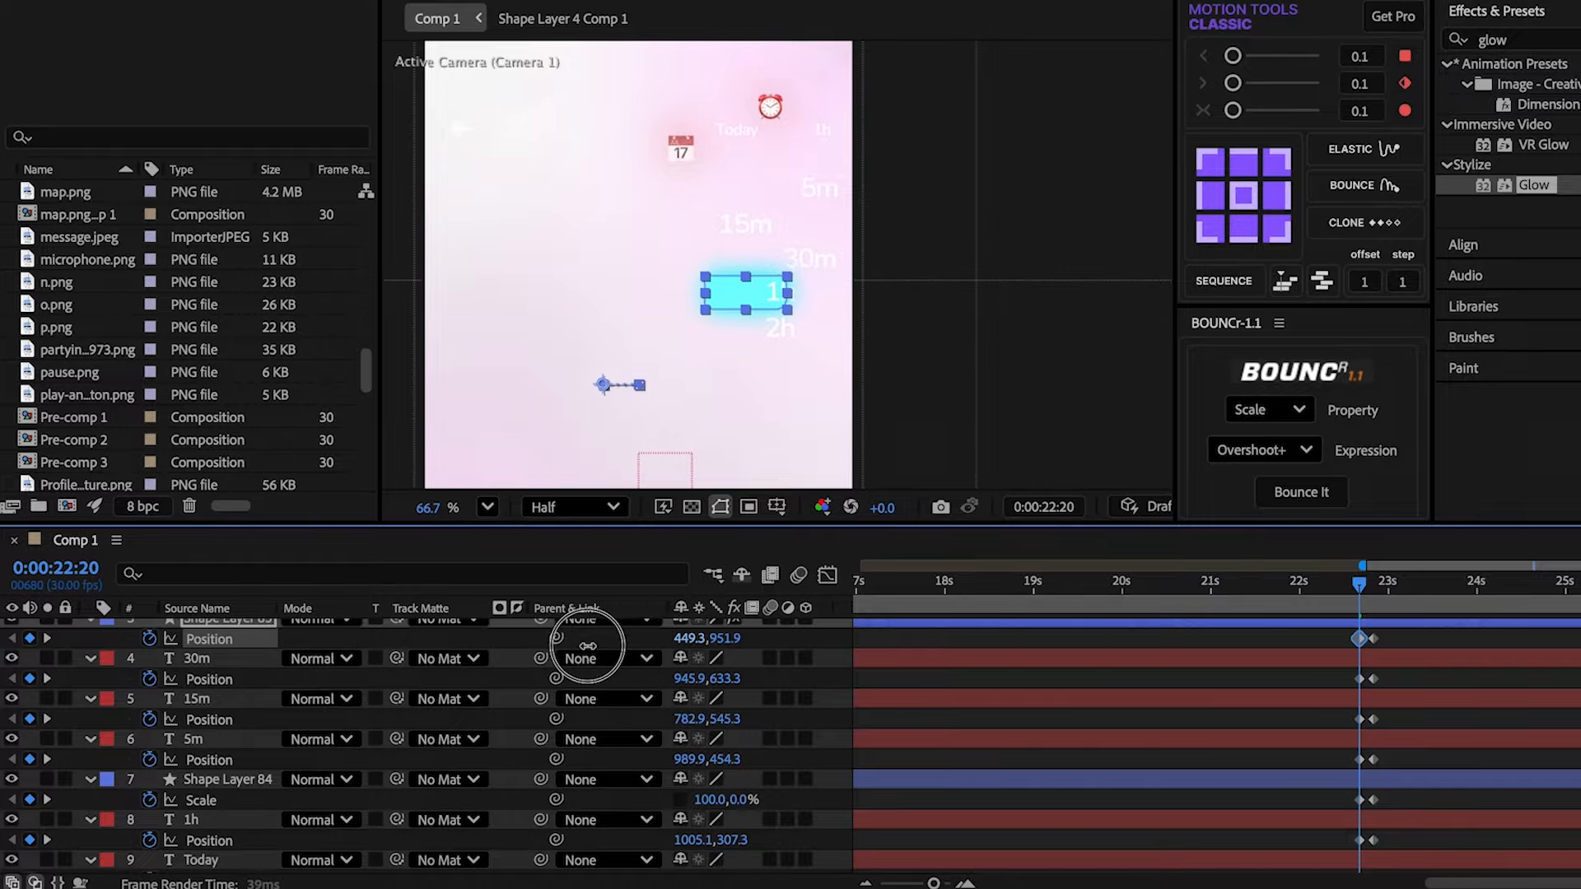
pyautogui.moveTo(583, 647); pyautogui.dragTo(689, 659)
pyautogui.click(721, 662)
pyautogui.moveTo(725, 640); pyautogui.dragTo(693, 378)
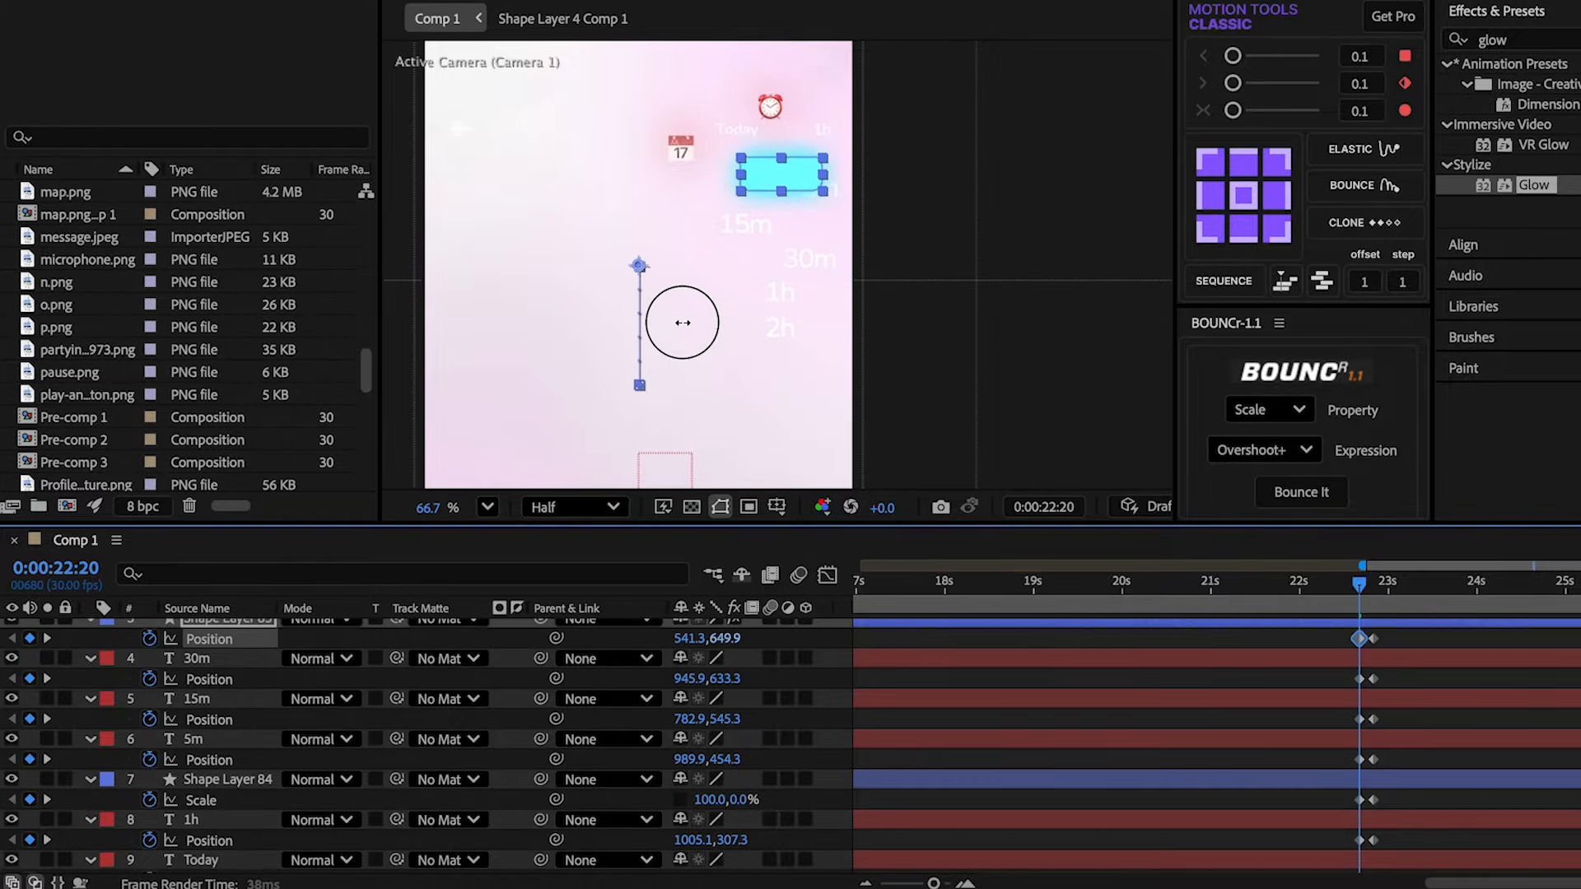
# - At 0:00:22:20, offset the dropdown text "1h 2" to X 773.9 and "2h" to X 969.9
pyautogui.scroll(2, 704, 717)
pyautogui.click(663, 665)
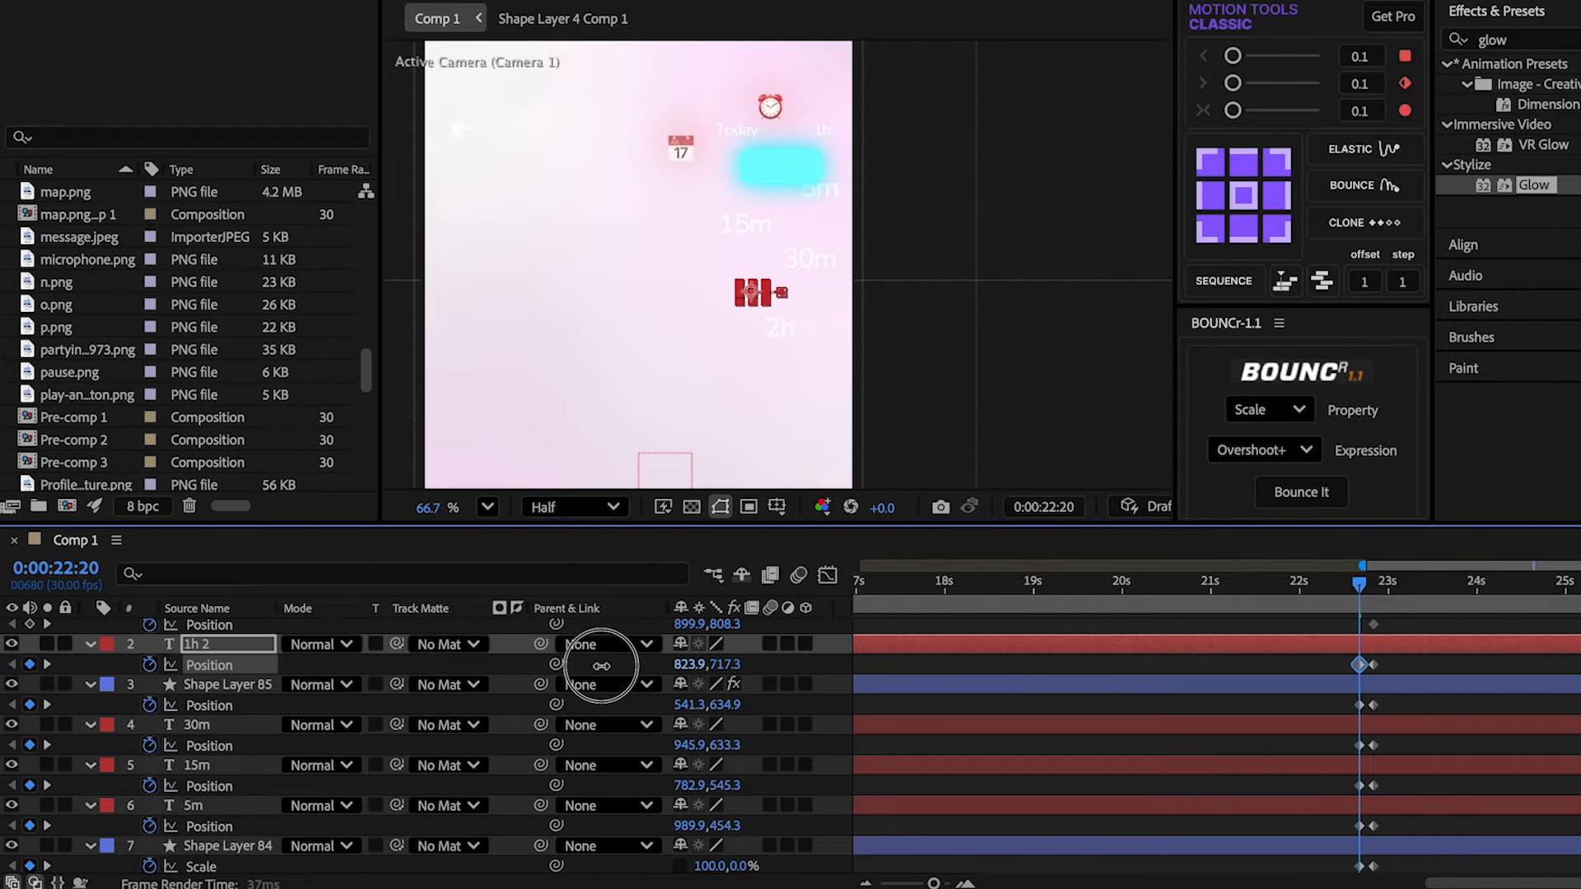
pyautogui.scroll(1, 658, 650)
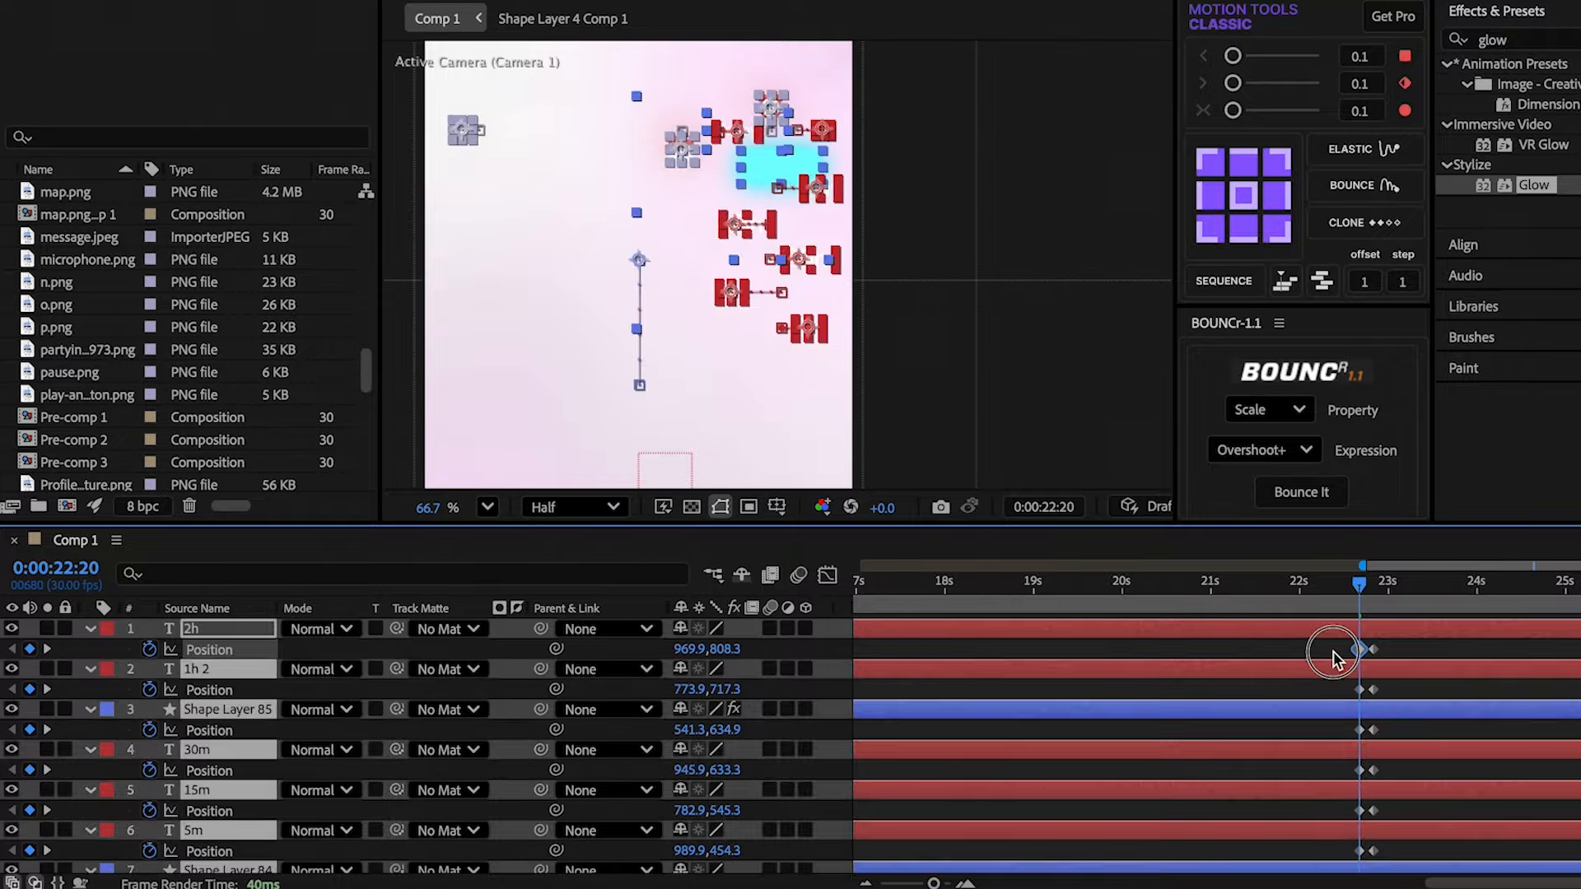
# - Select layers 1 to 15 and apply the BOUNCr Overshoot+ expression to their Position property
pyautogui.moveTo(1334, 651); pyautogui.dragTo(1403, 878)
pyautogui.scroll(-1, 1391, 716)
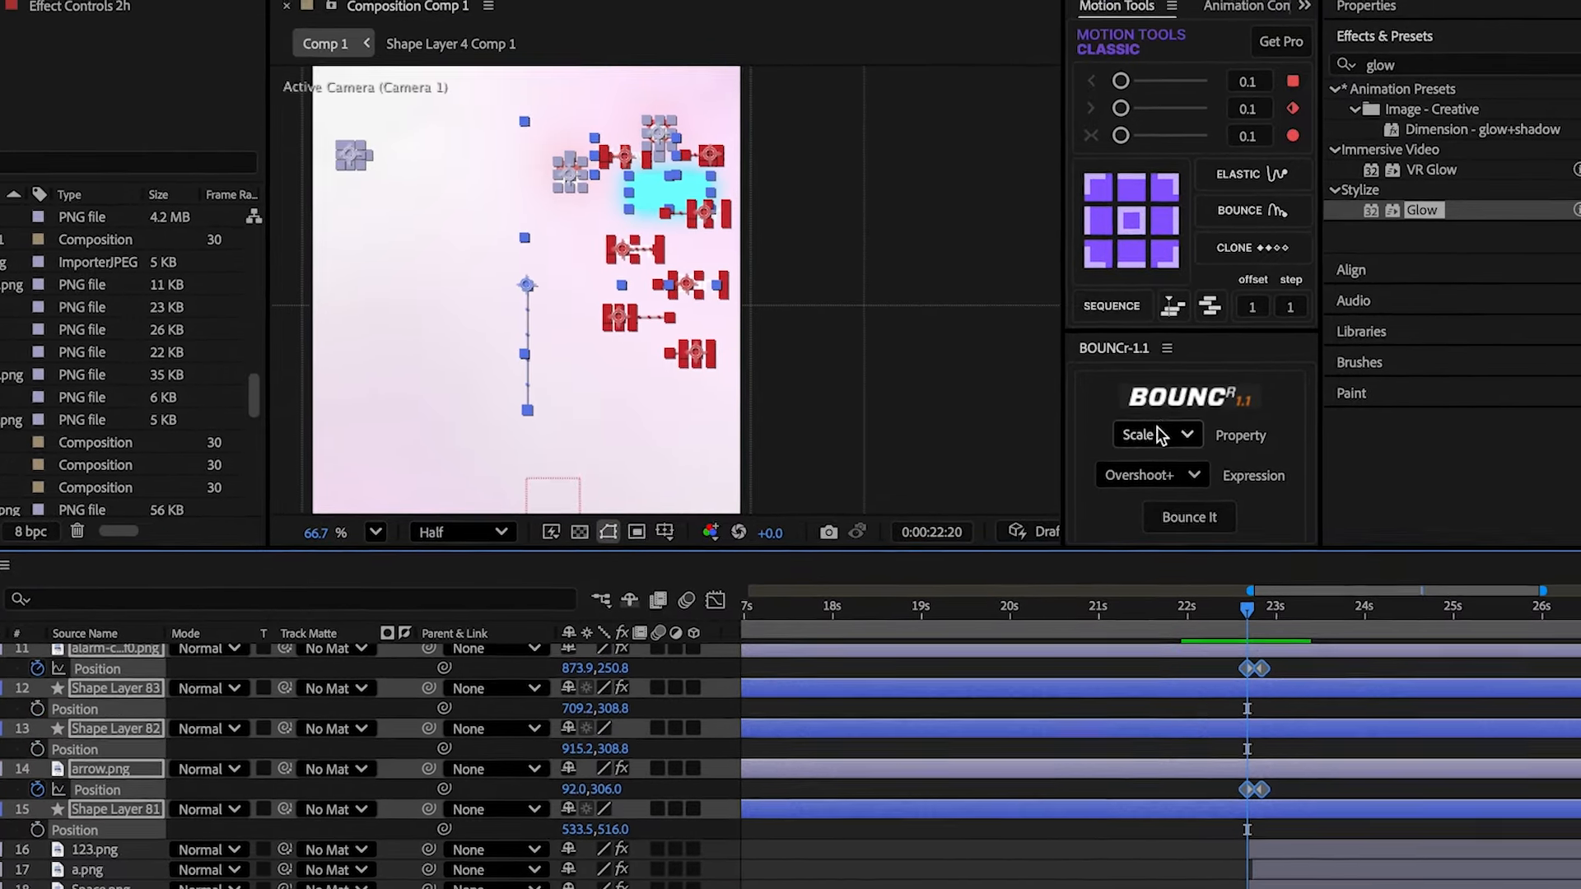
pyautogui.click(1267, 410)
pyautogui.click(1259, 430)
pyautogui.click(1161, 523)
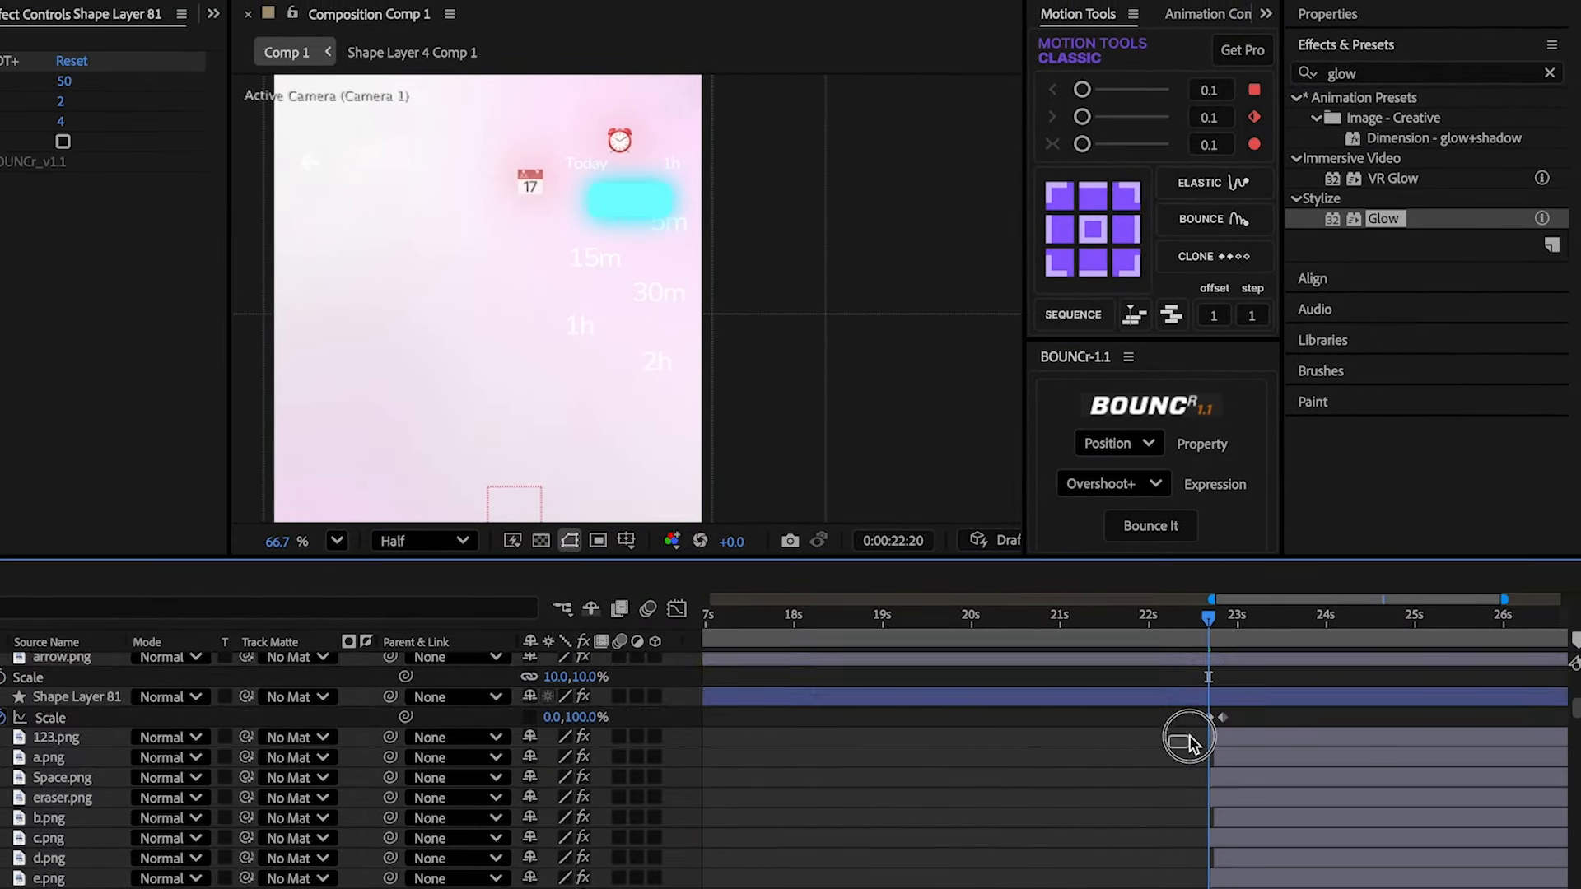
# - Apply the BOUNCr Overshoot+ expression to the Scale property of the selected task box layers
pyautogui.scroll(-5, 1244, 725)
pyautogui.click(1118, 444)
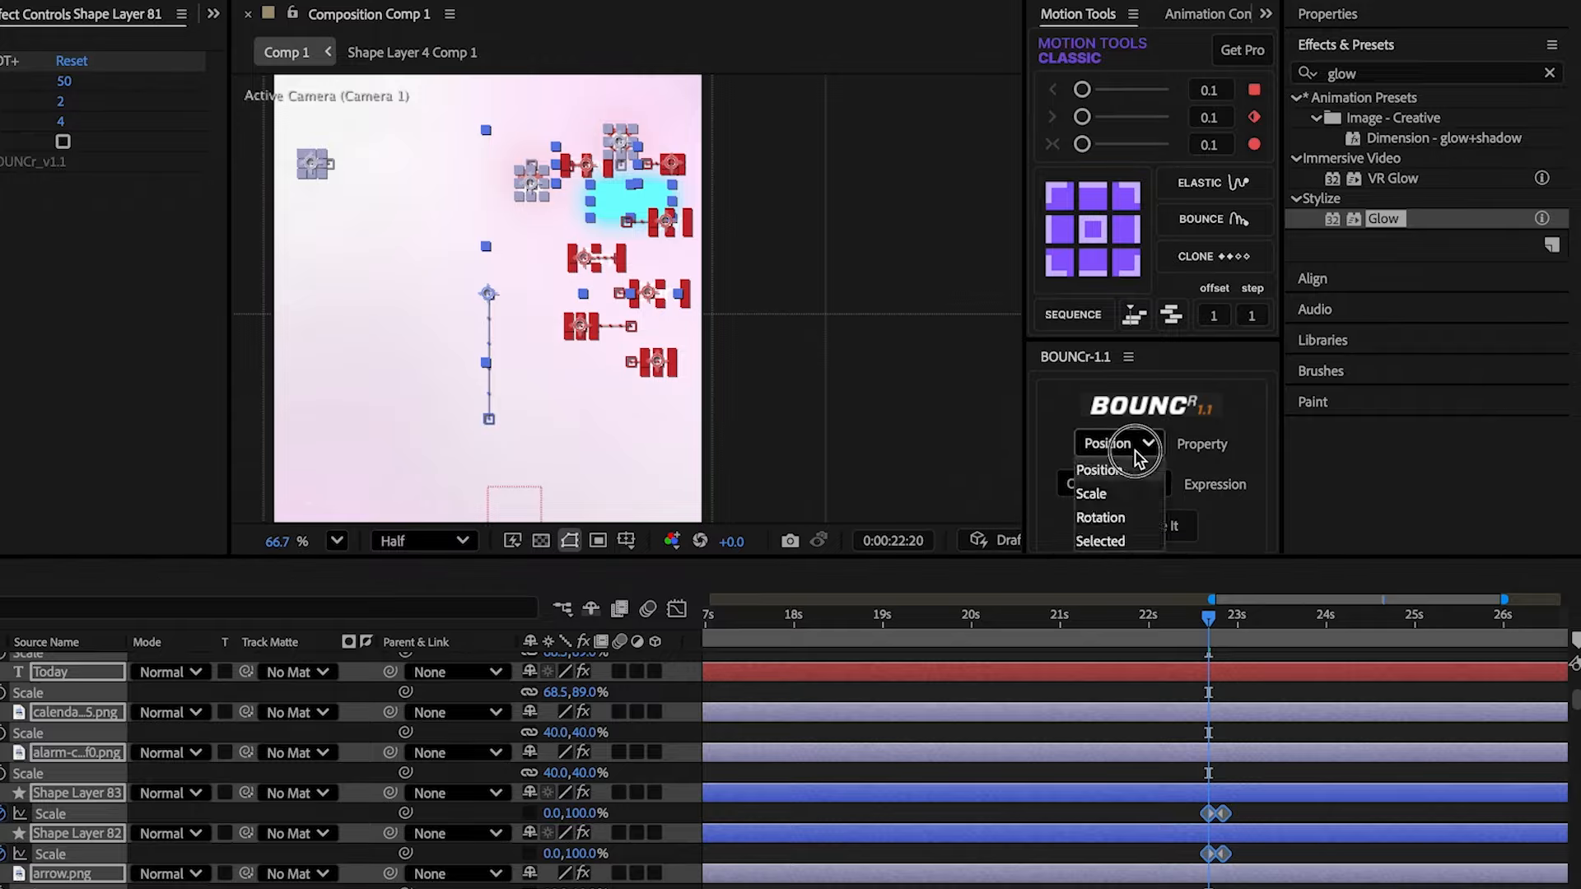
pyautogui.click(1114, 491)
pyautogui.click(1149, 525)
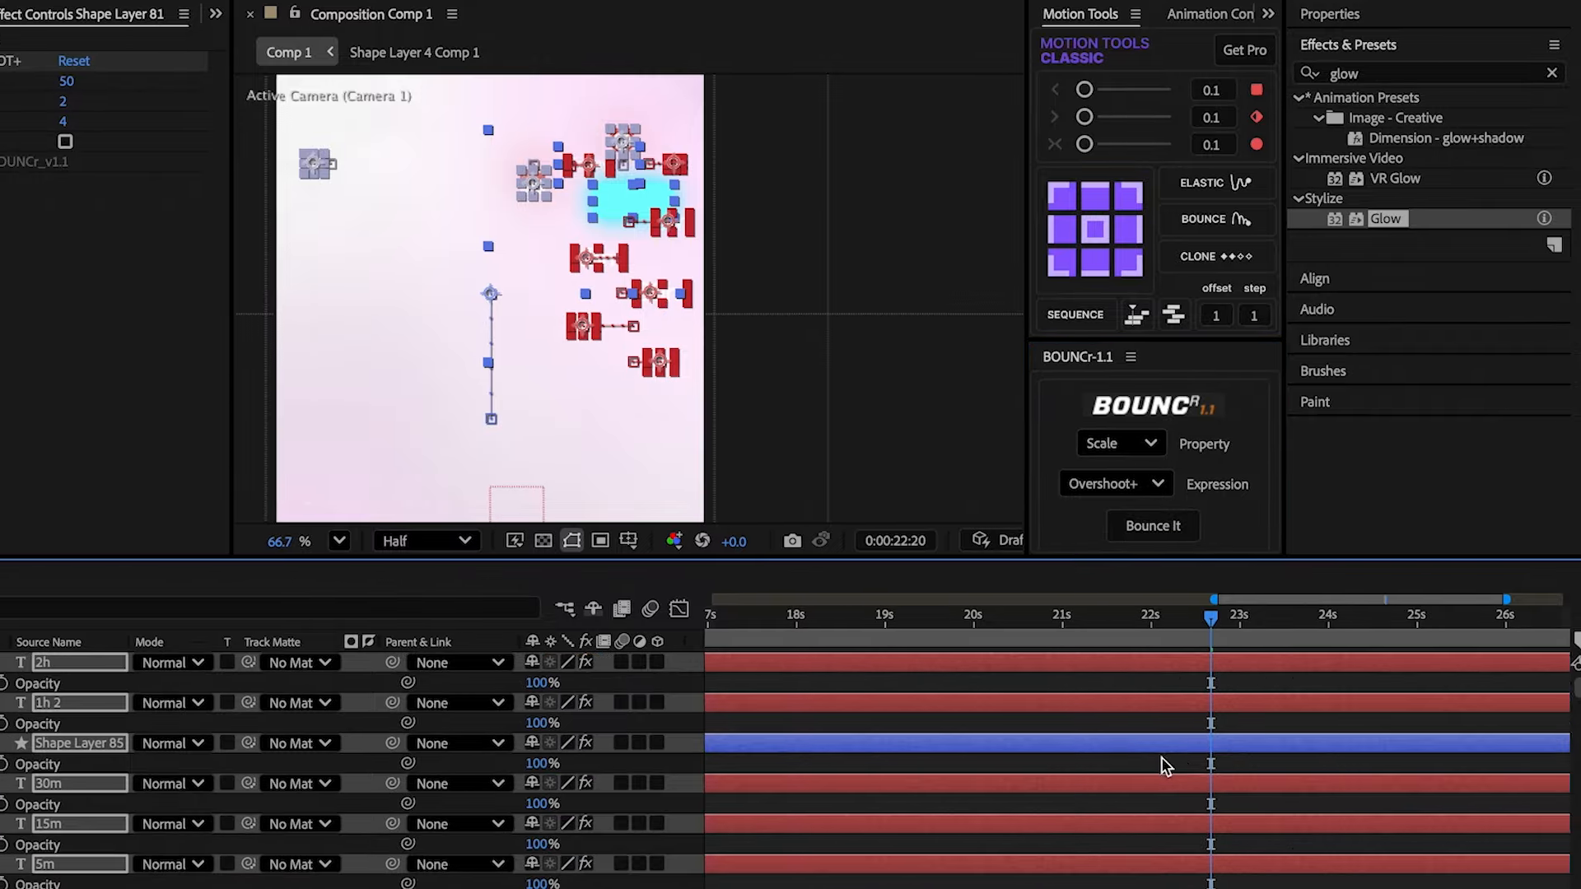
# - Keyframe the selected layers' Opacity from 0% at 0:00:22:20 to 100% at 0:00:22:25, and preview the animation
pyautogui.click(118, 684)
pyautogui.press('u')
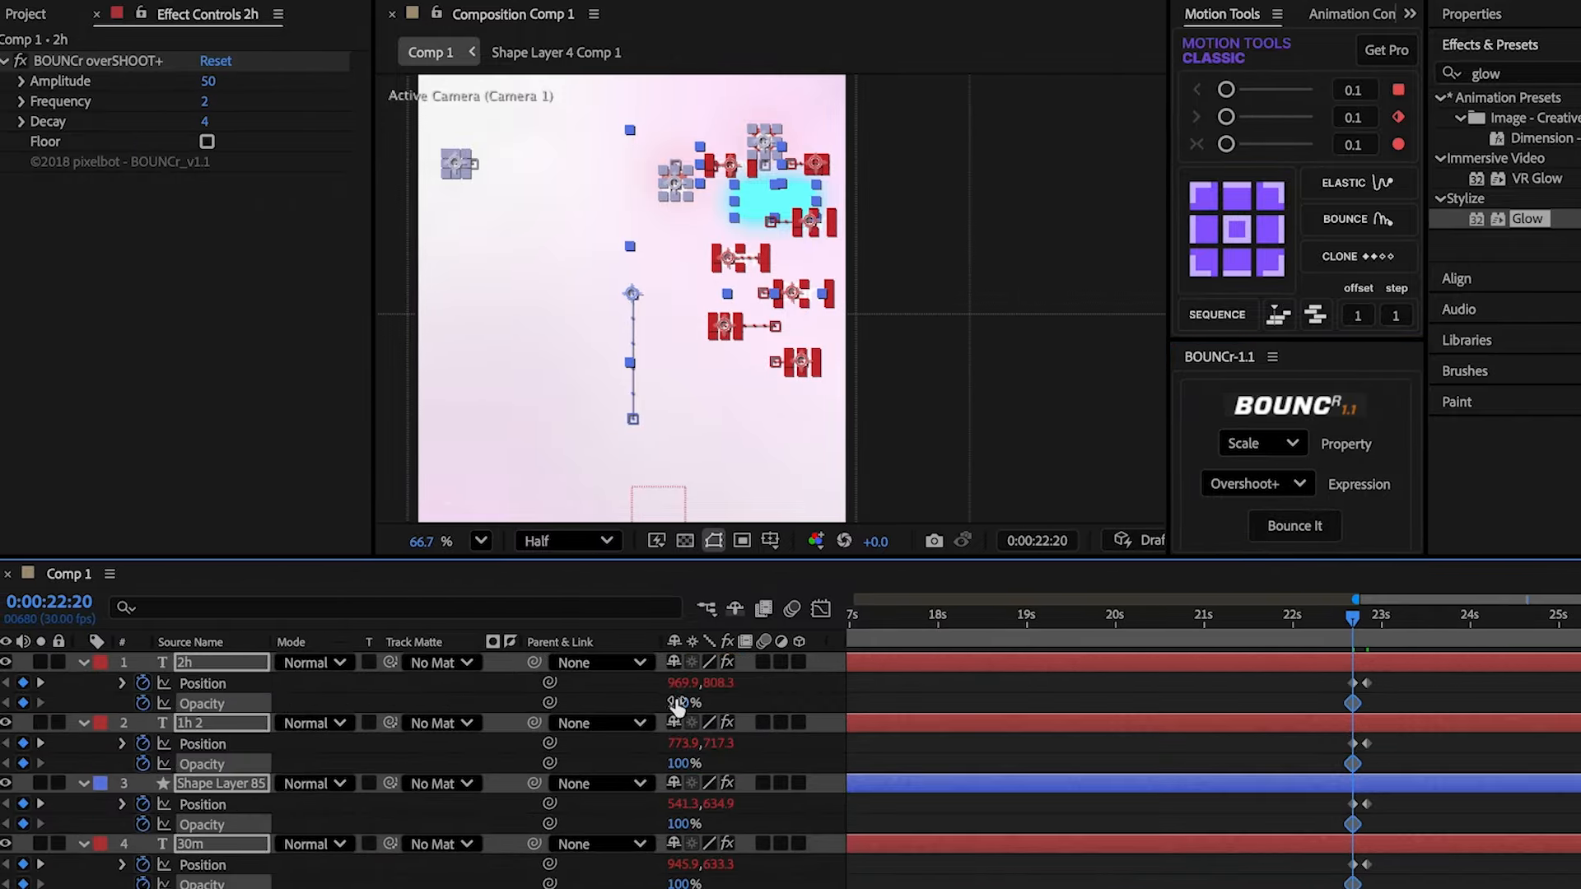
pyautogui.click(40, 683)
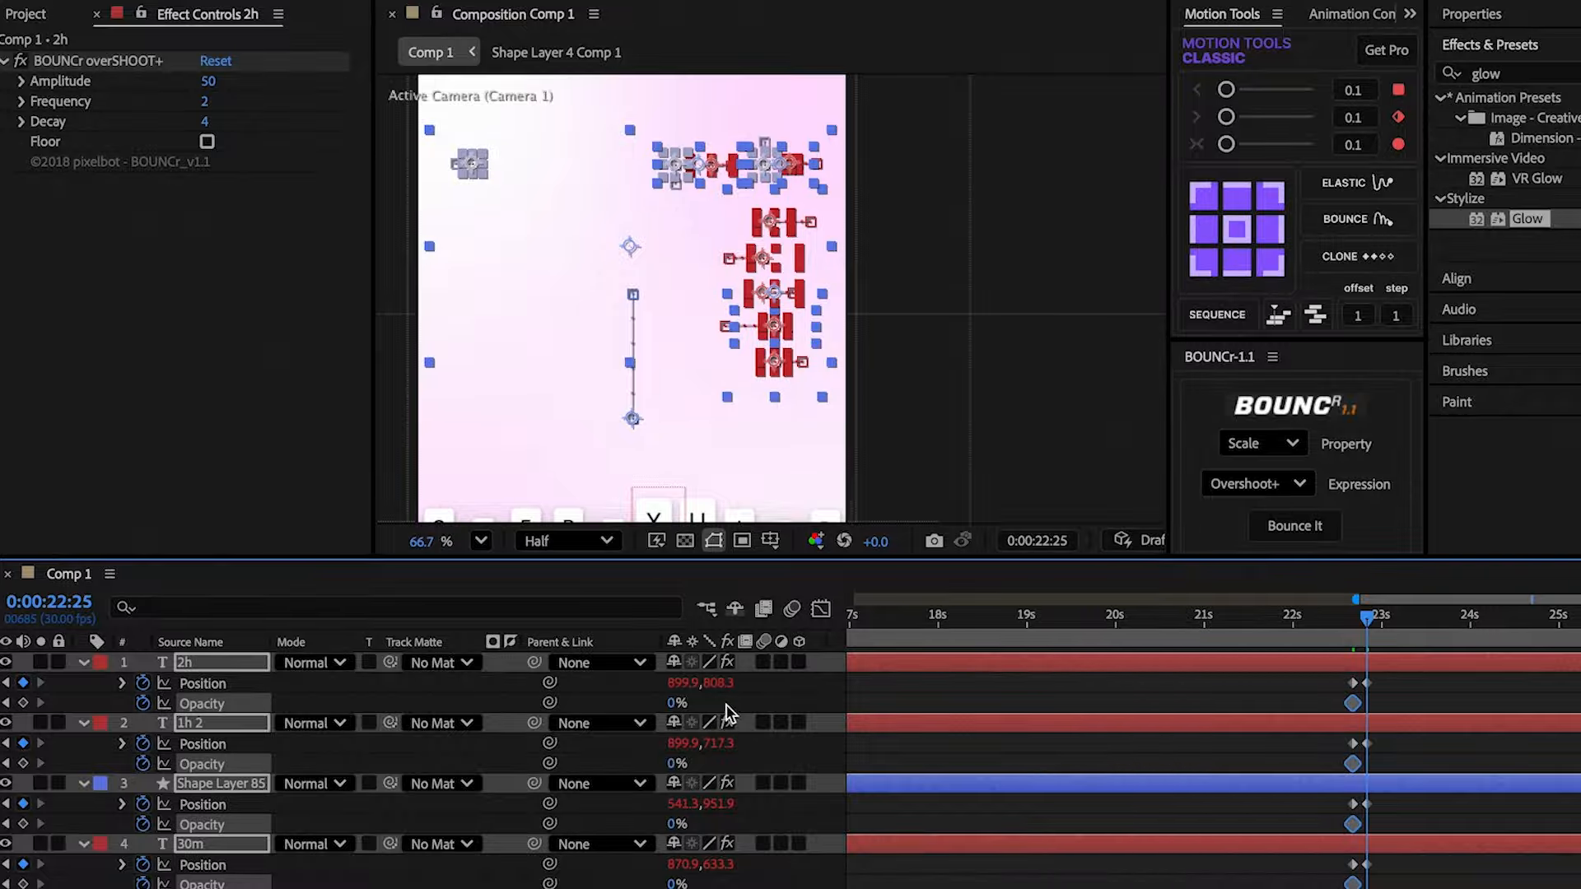
pyautogui.moveTo(720, 701); pyautogui.dragTo(1213, 674)
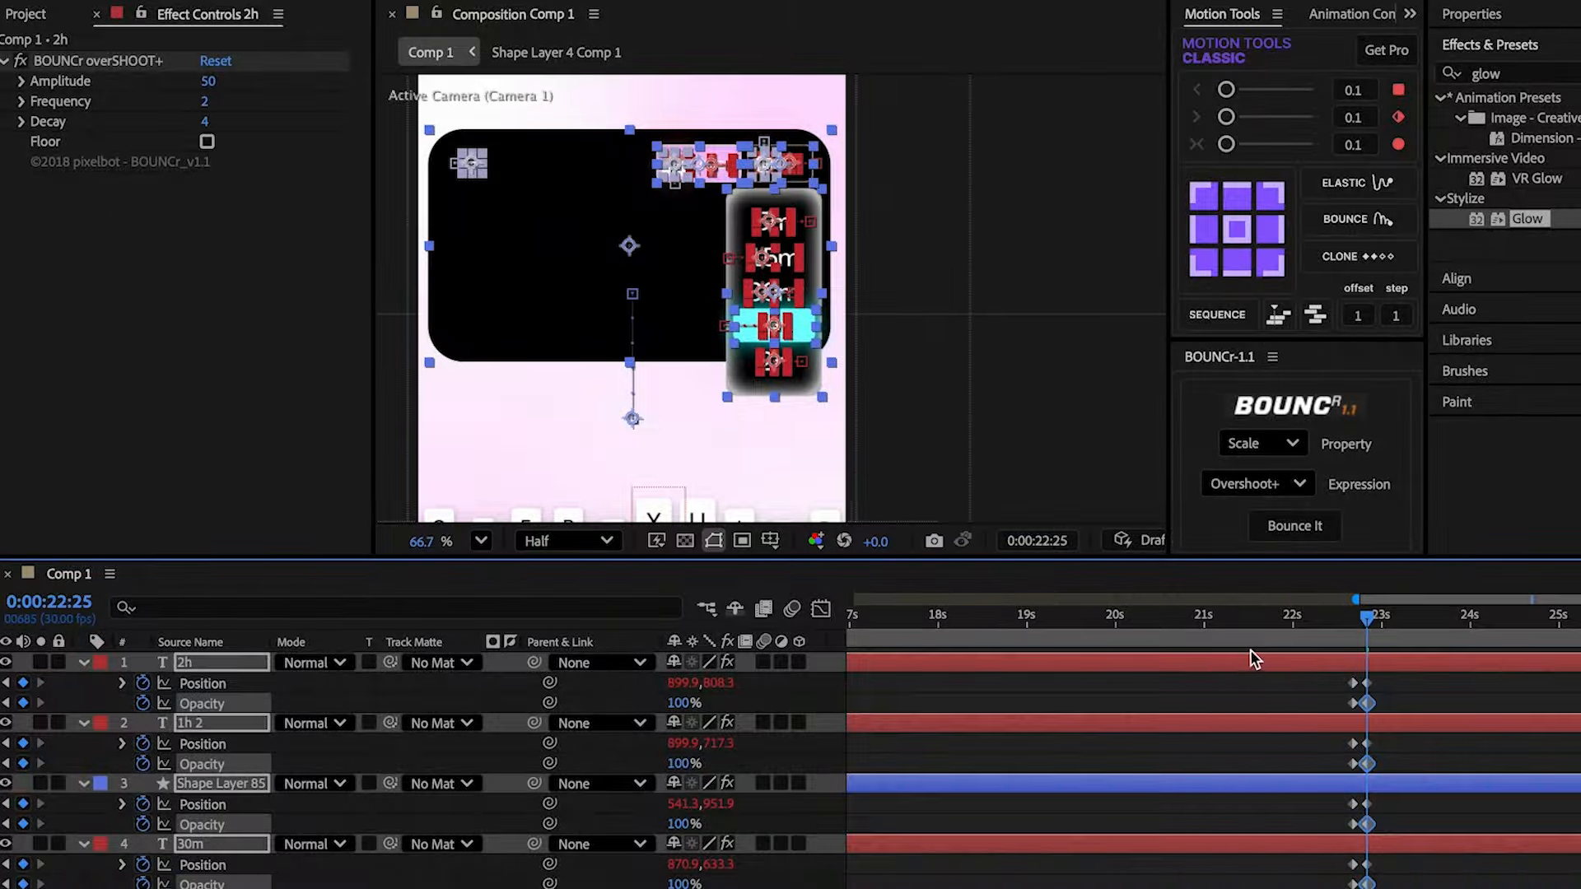
pyautogui.press('u')
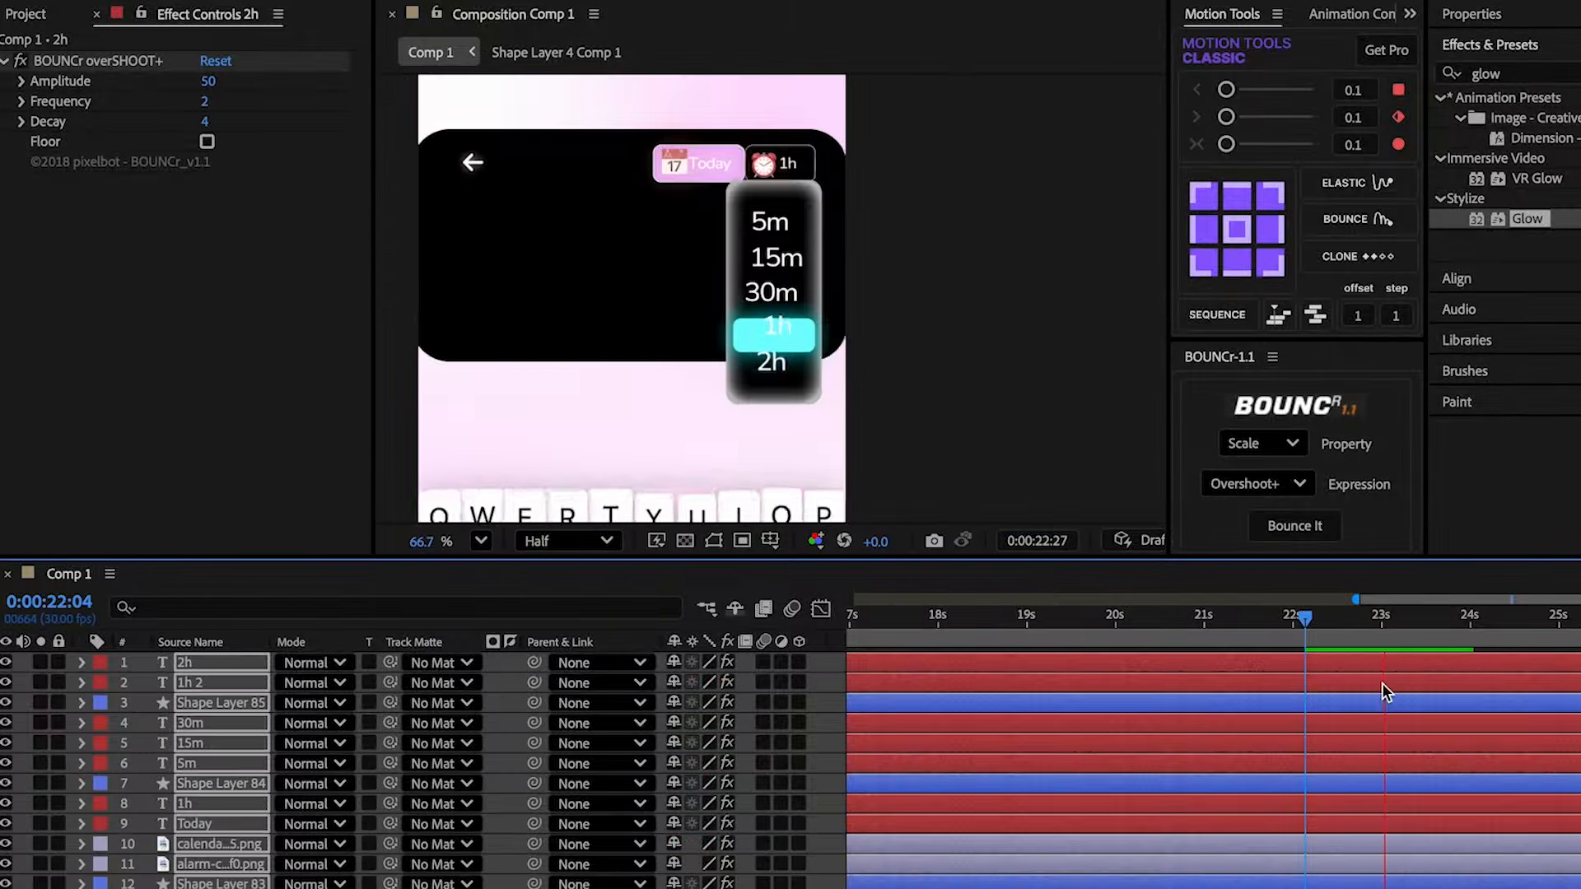
pyautogui.press('space')
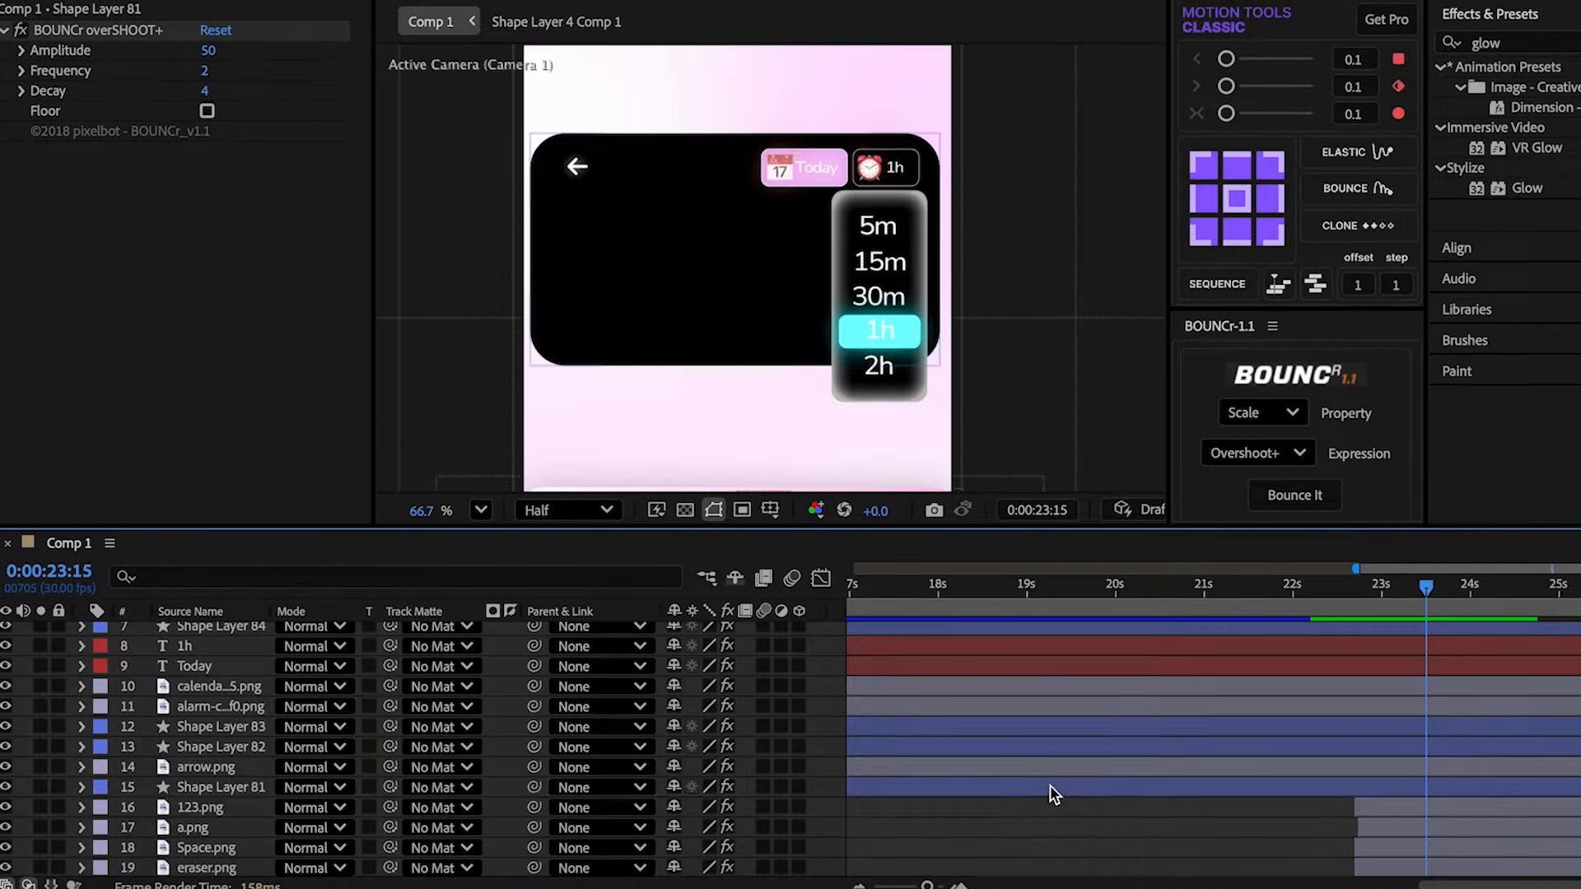
# - Duplicate the black task box layer, Shape Layer 81, and apply the 4-Color Gradient effect to the lower copy
pyautogui.click(1042, 819)
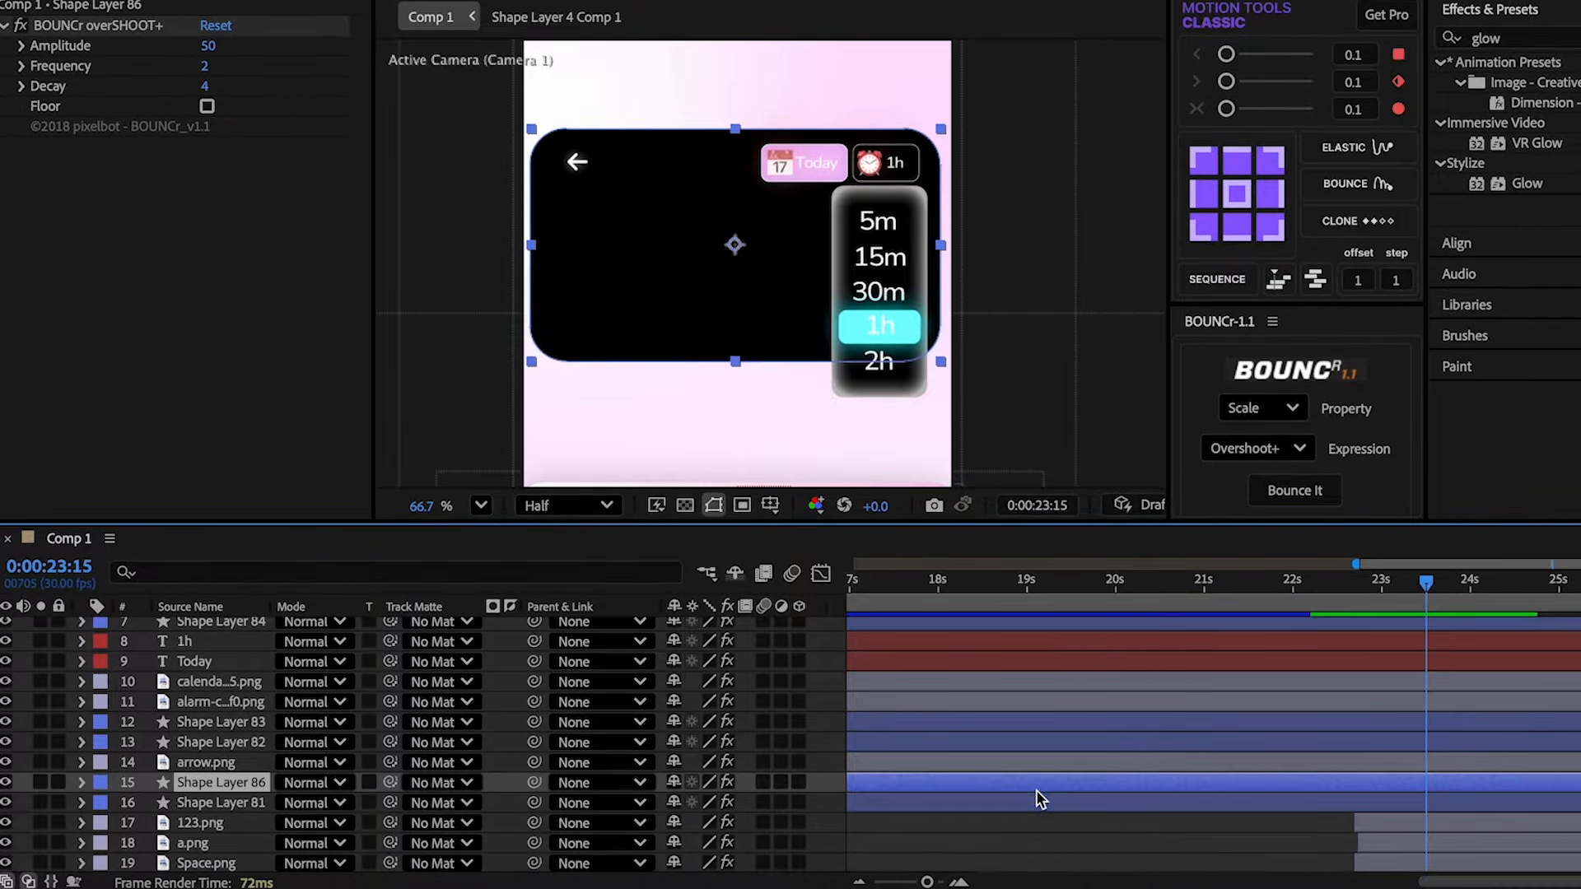
pyautogui.click(1029, 798)
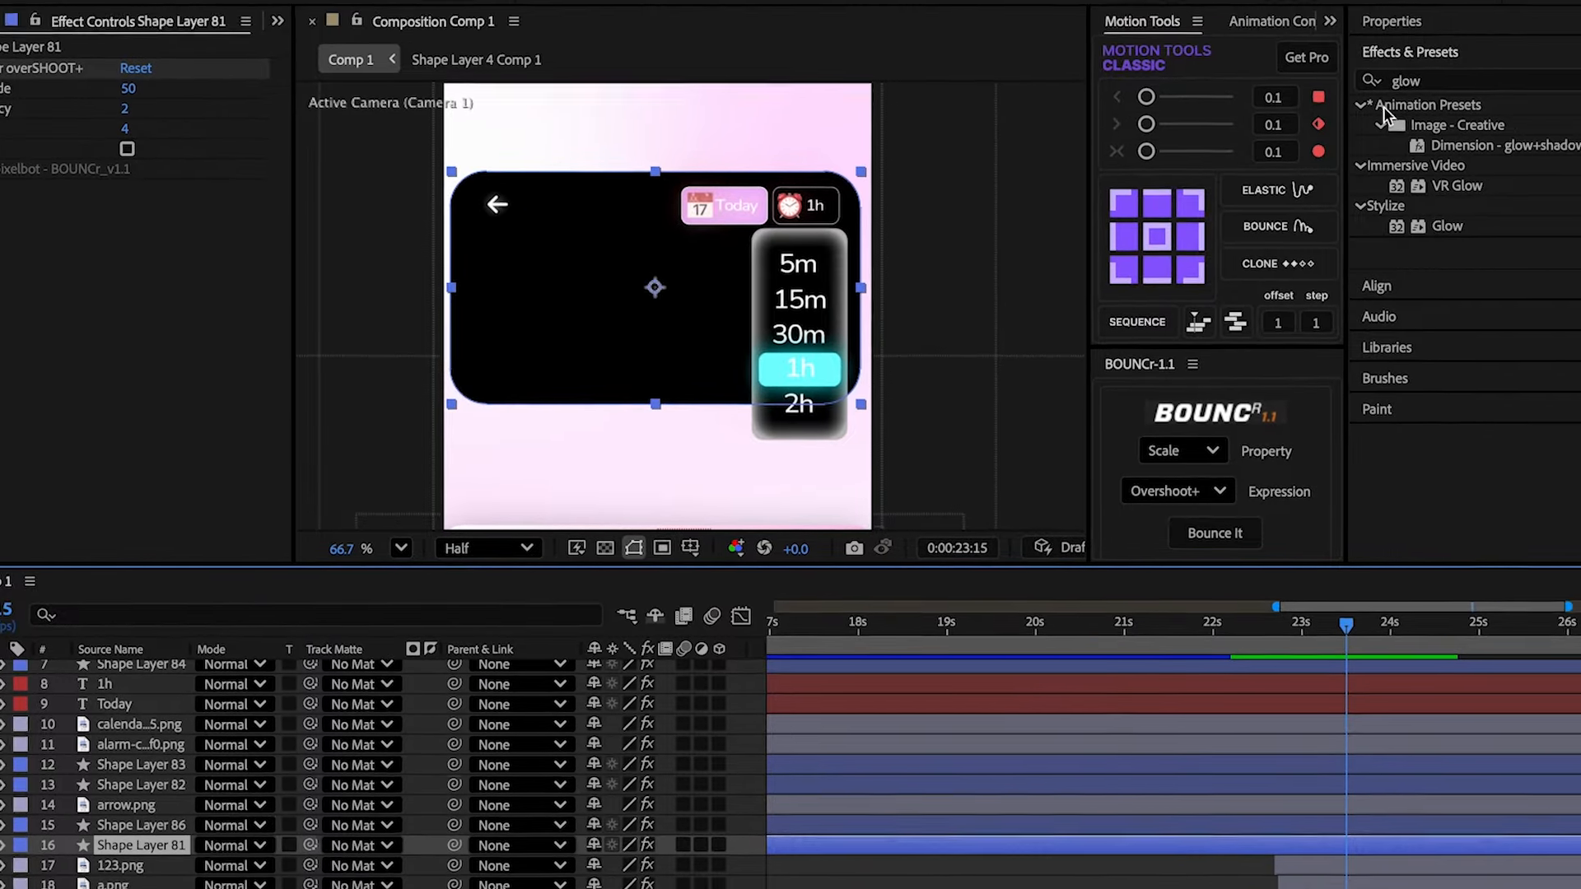
pyautogui.doubleClick(1486, 37)
pyautogui.write('4')
pyautogui.doubleClick(1398, 278)
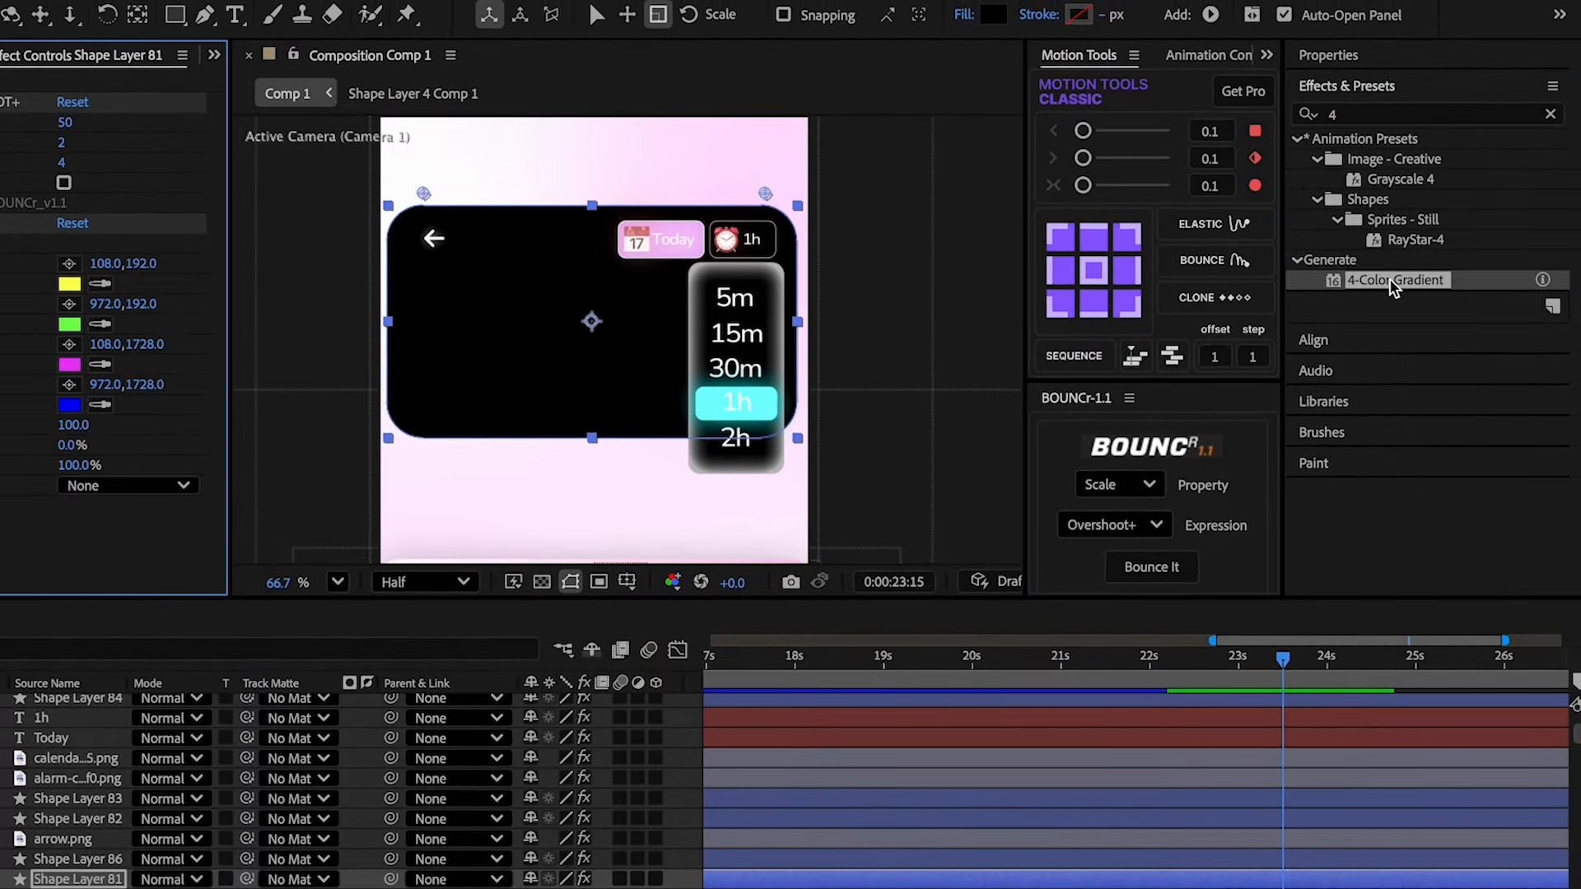
# - Place the gradient points at the box's edge midpoints: Point 1 at 30,507, Point 2 at 528,216, Point 3 at 531,810, Point 4 at 1047,513
pyautogui.click(197, 264)
pyautogui.click(521, 318)
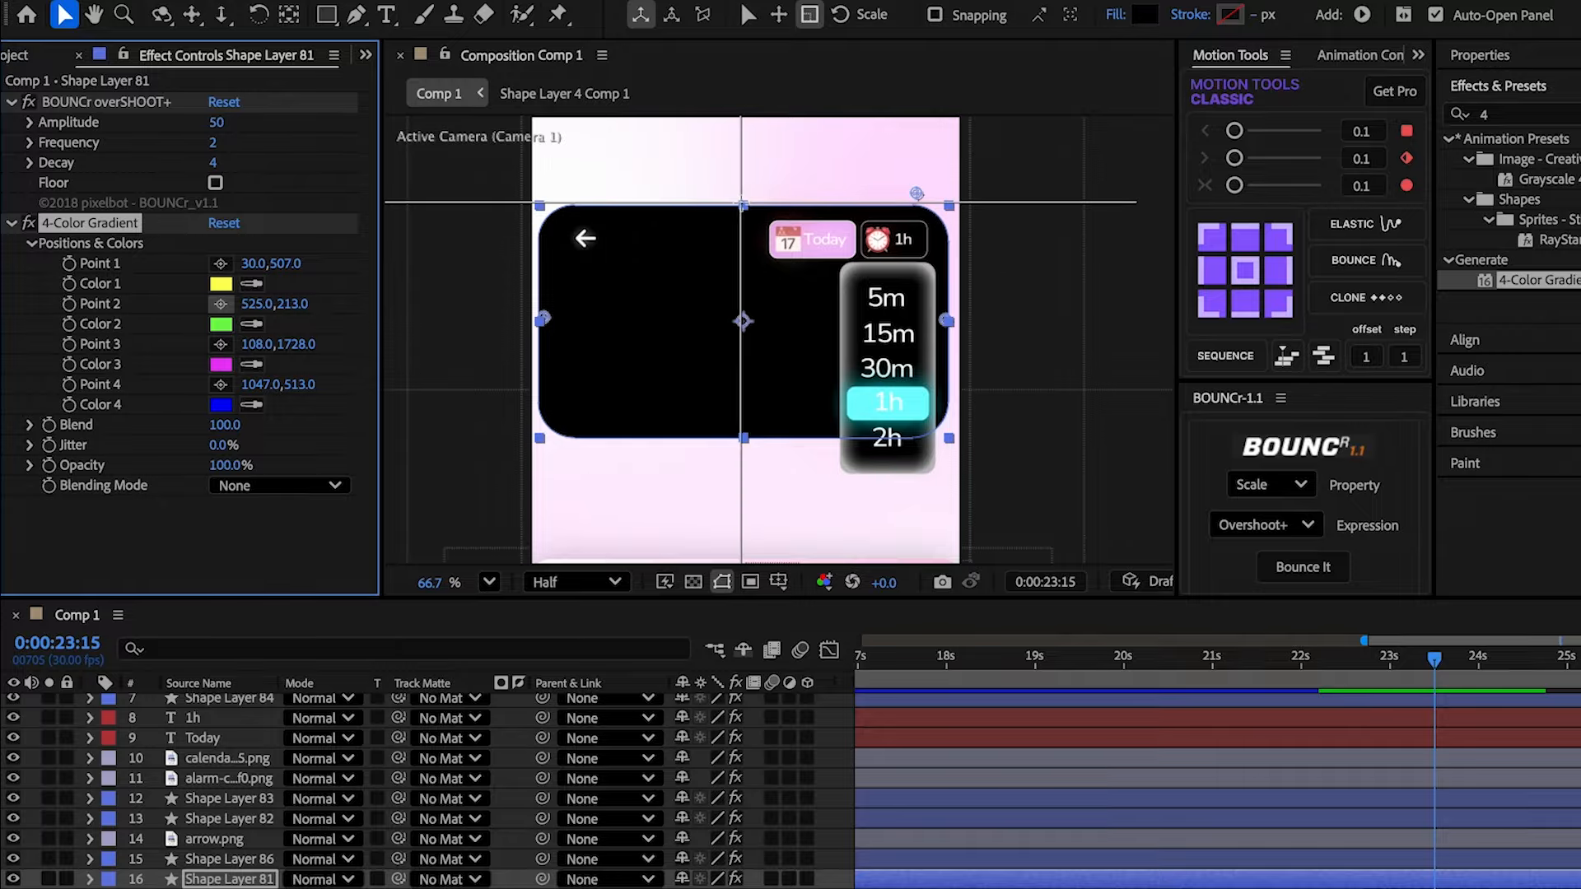
pyautogui.click(735, 441)
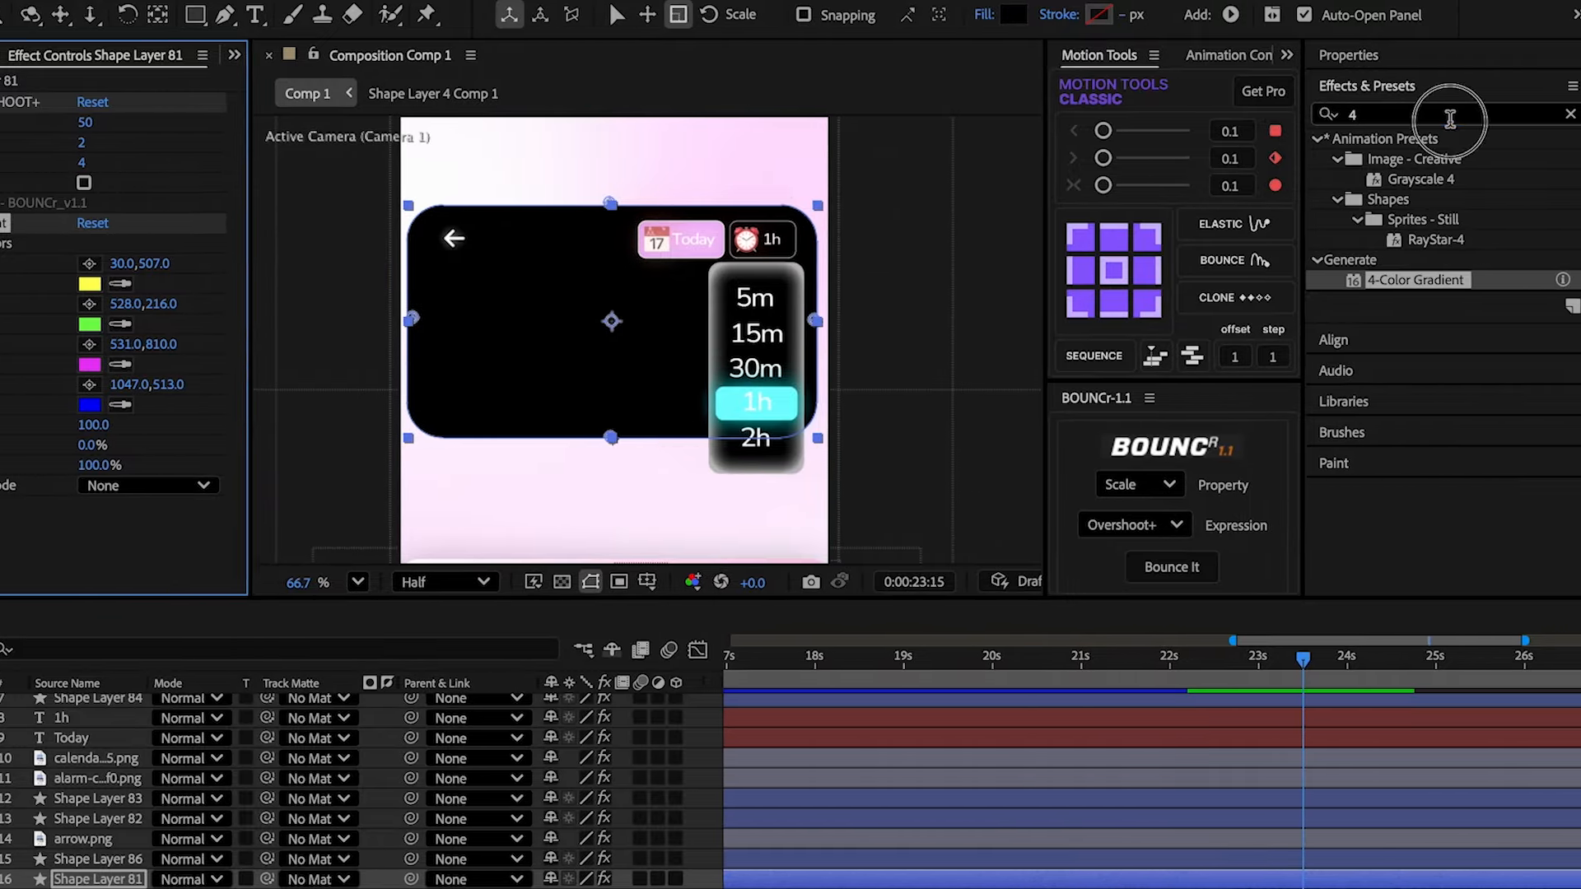
# - Apply the Glow effect to the gradient box layer with a Glow Radius of 43
pyautogui.doubleClick(1484, 113)
pyautogui.write('glow')
pyautogui.moveTo(1380, 260); pyautogui.dragTo(452, 299)
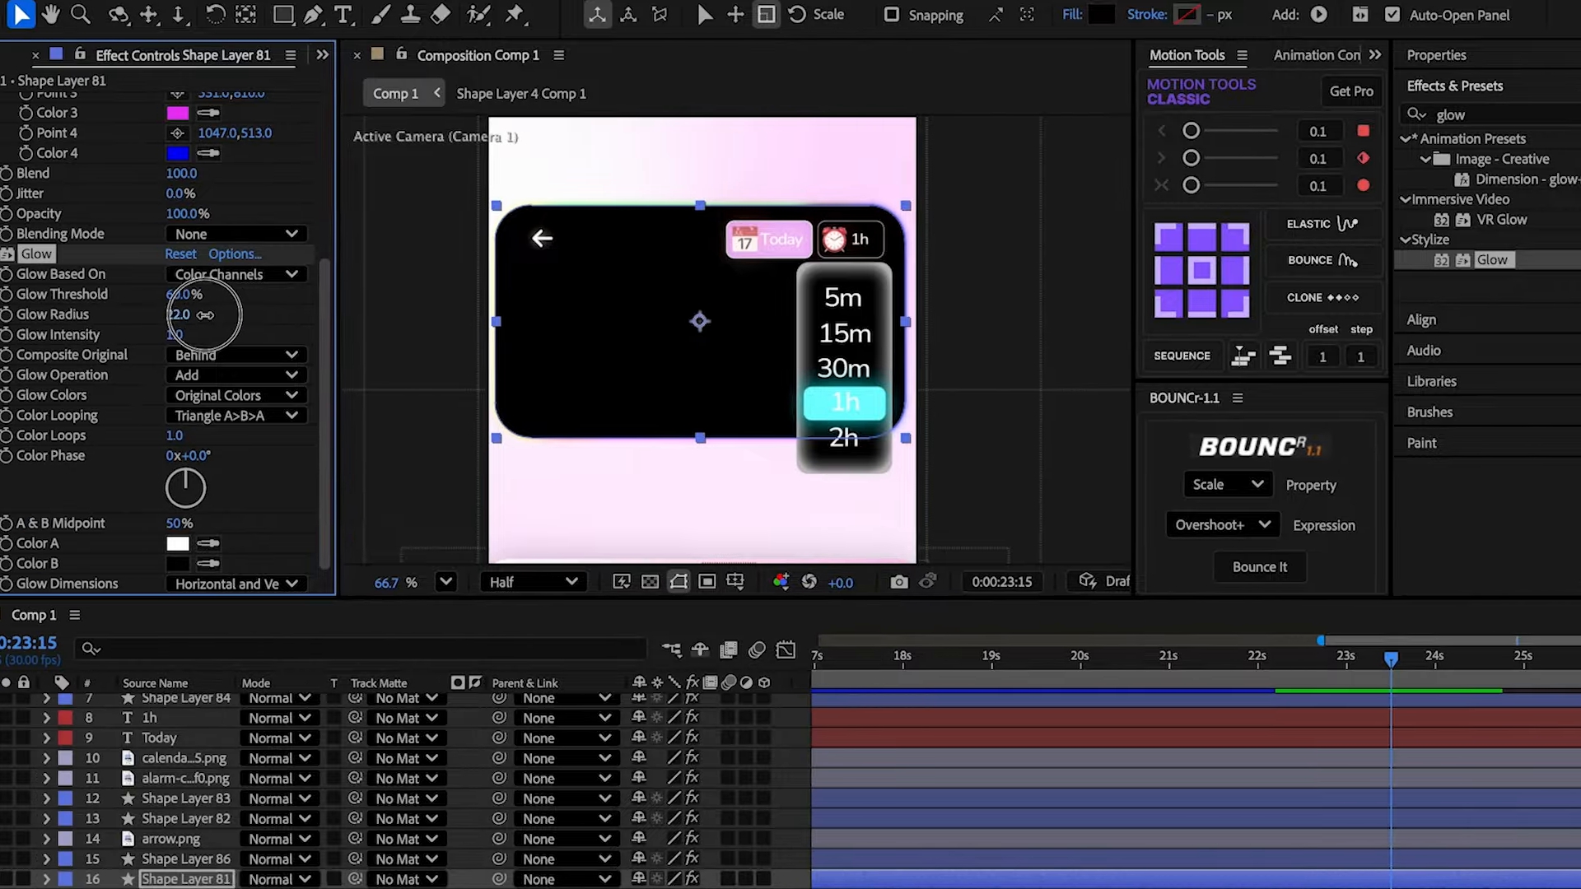
# - Apply Fast Box Blur to the gradient box layer with a Blur Radius of 10
pyautogui.doubleClick(1484, 113)
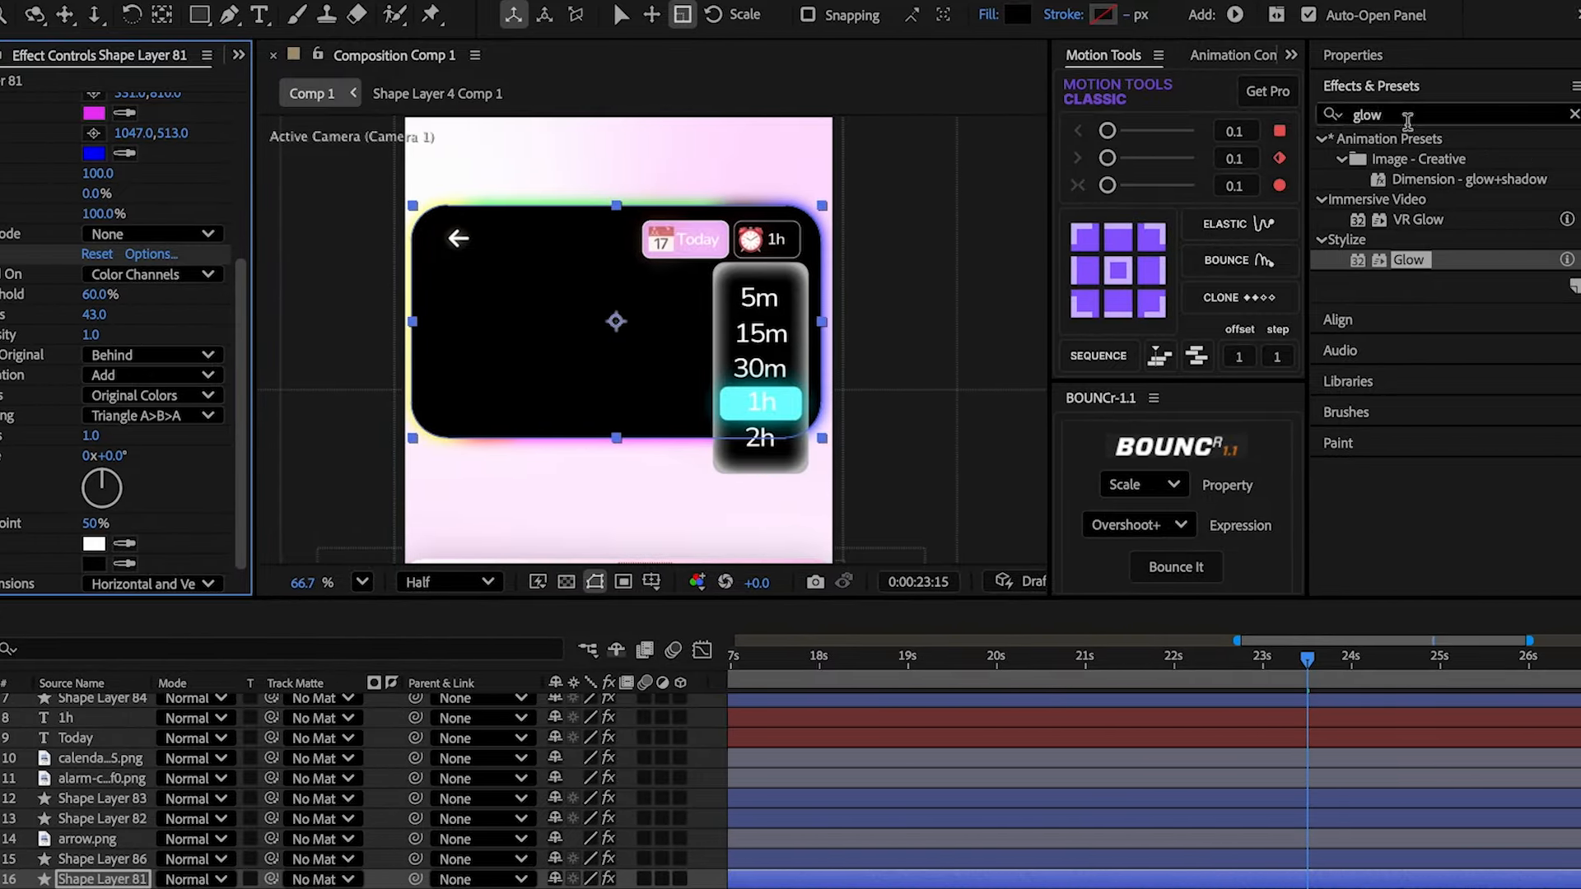
pyautogui.write('fast')
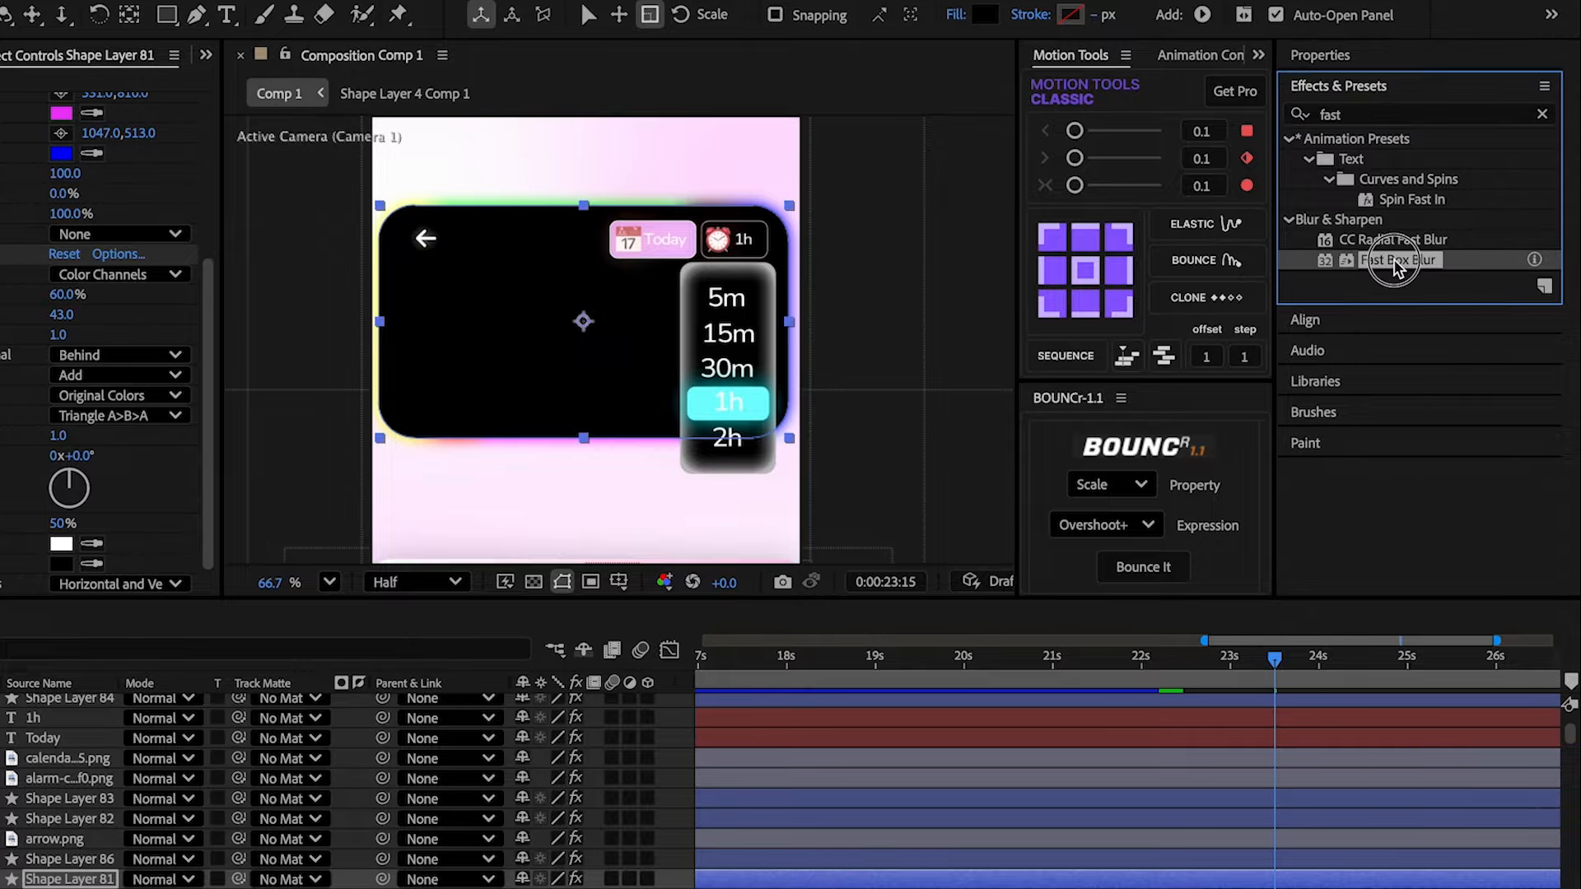
pyautogui.moveTo(1394, 259); pyautogui.dragTo(132, 345)
pyautogui.click(177, 524)
pyautogui.write('10')
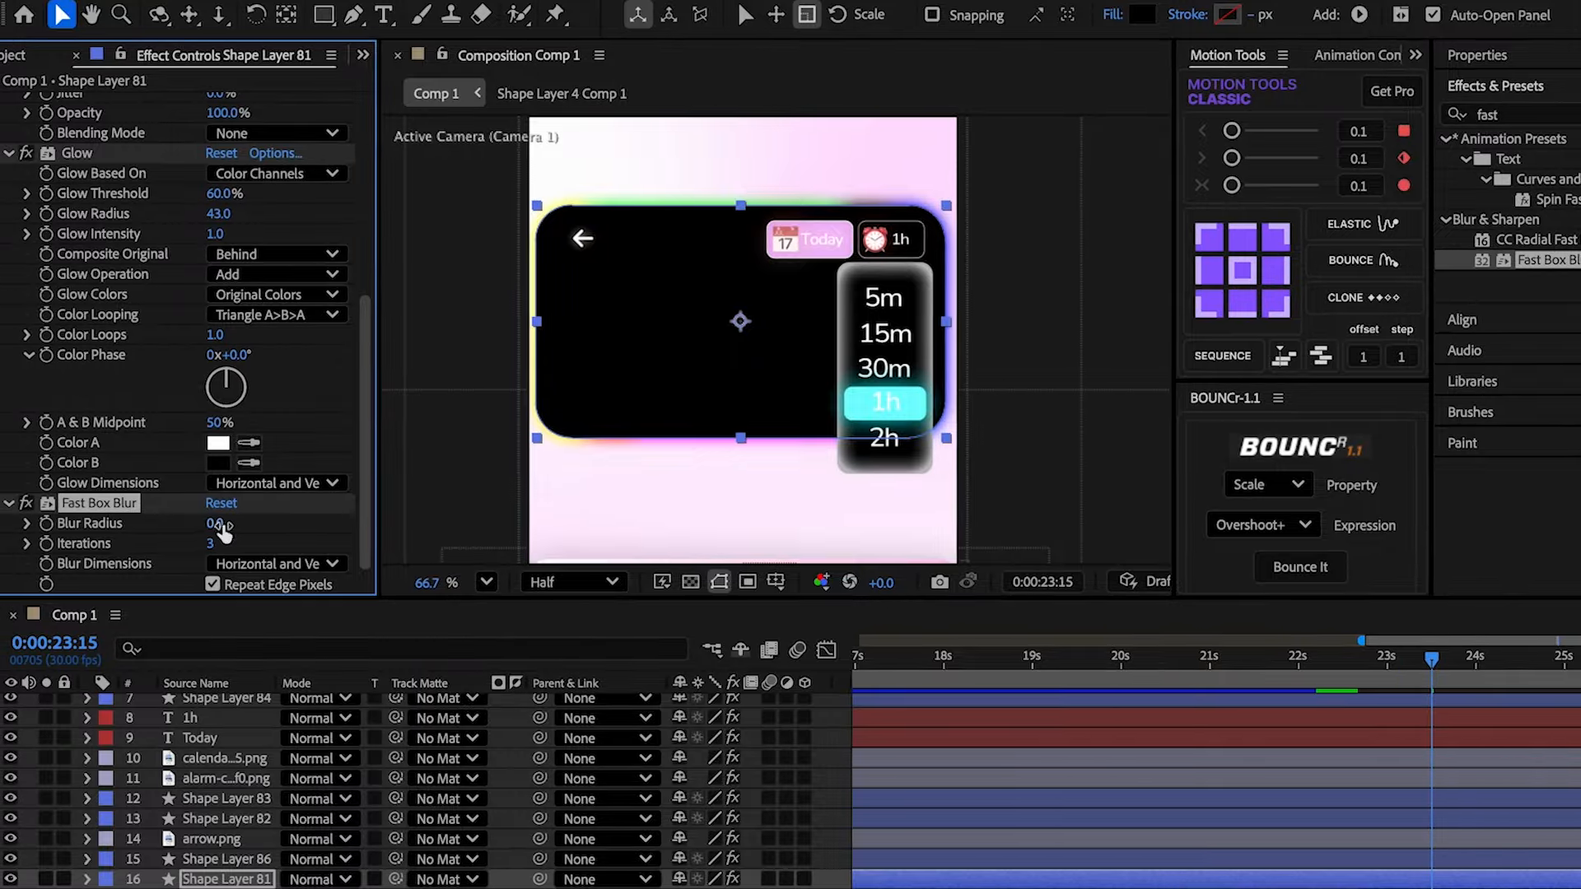
pyautogui.press('Return')
# - At 0:00:22:25, set the gradient box's opacity keyframe to 50% and start keyframing all four gradient points
pyautogui.press('t')
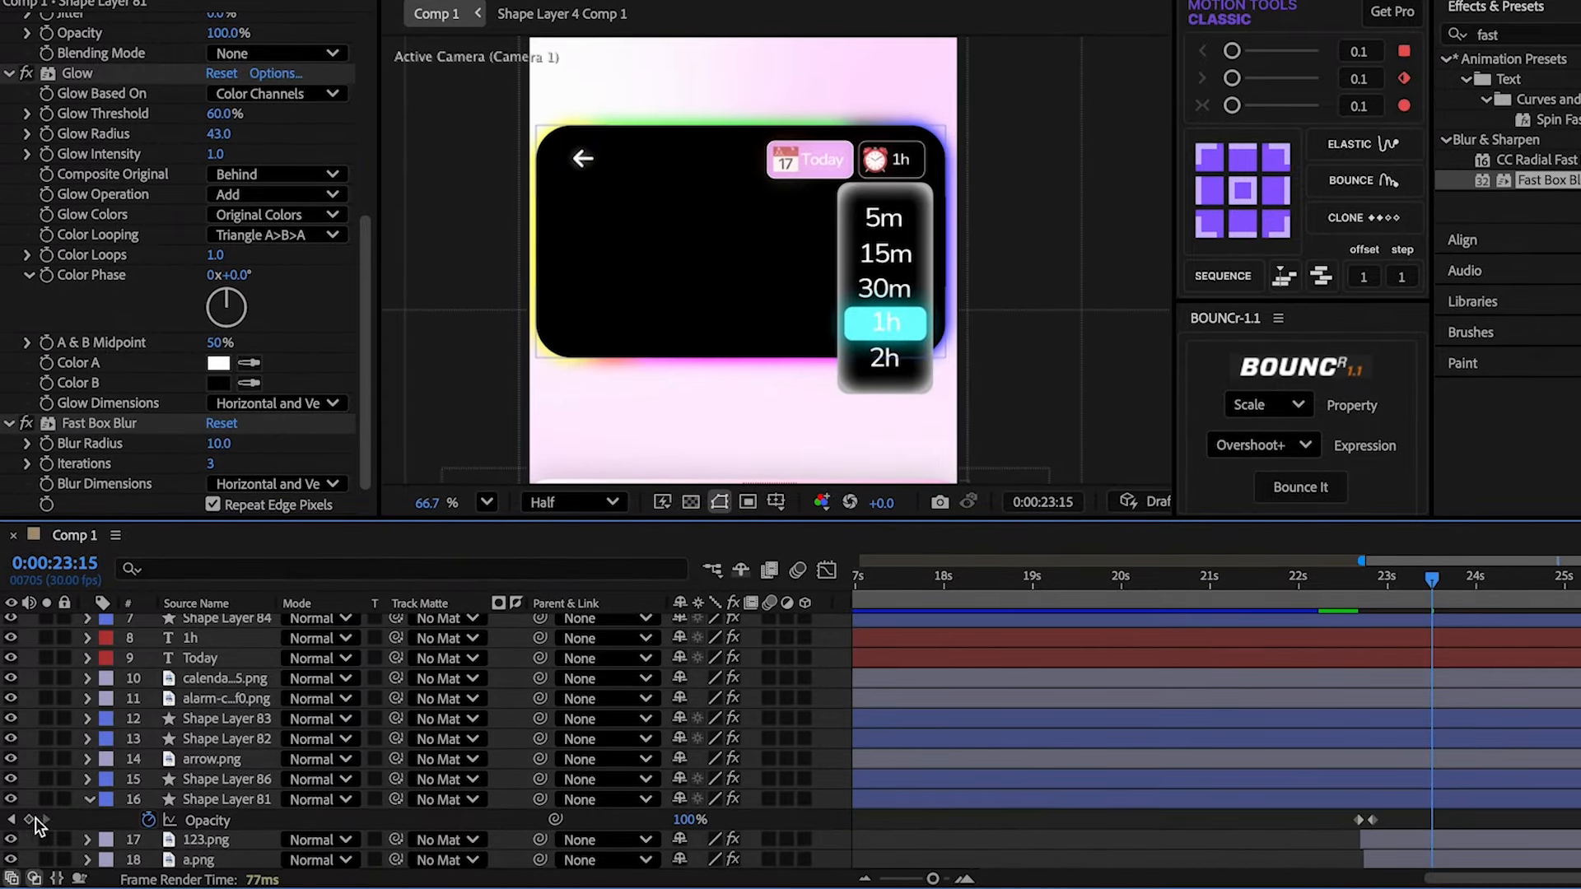
pyautogui.write('50')
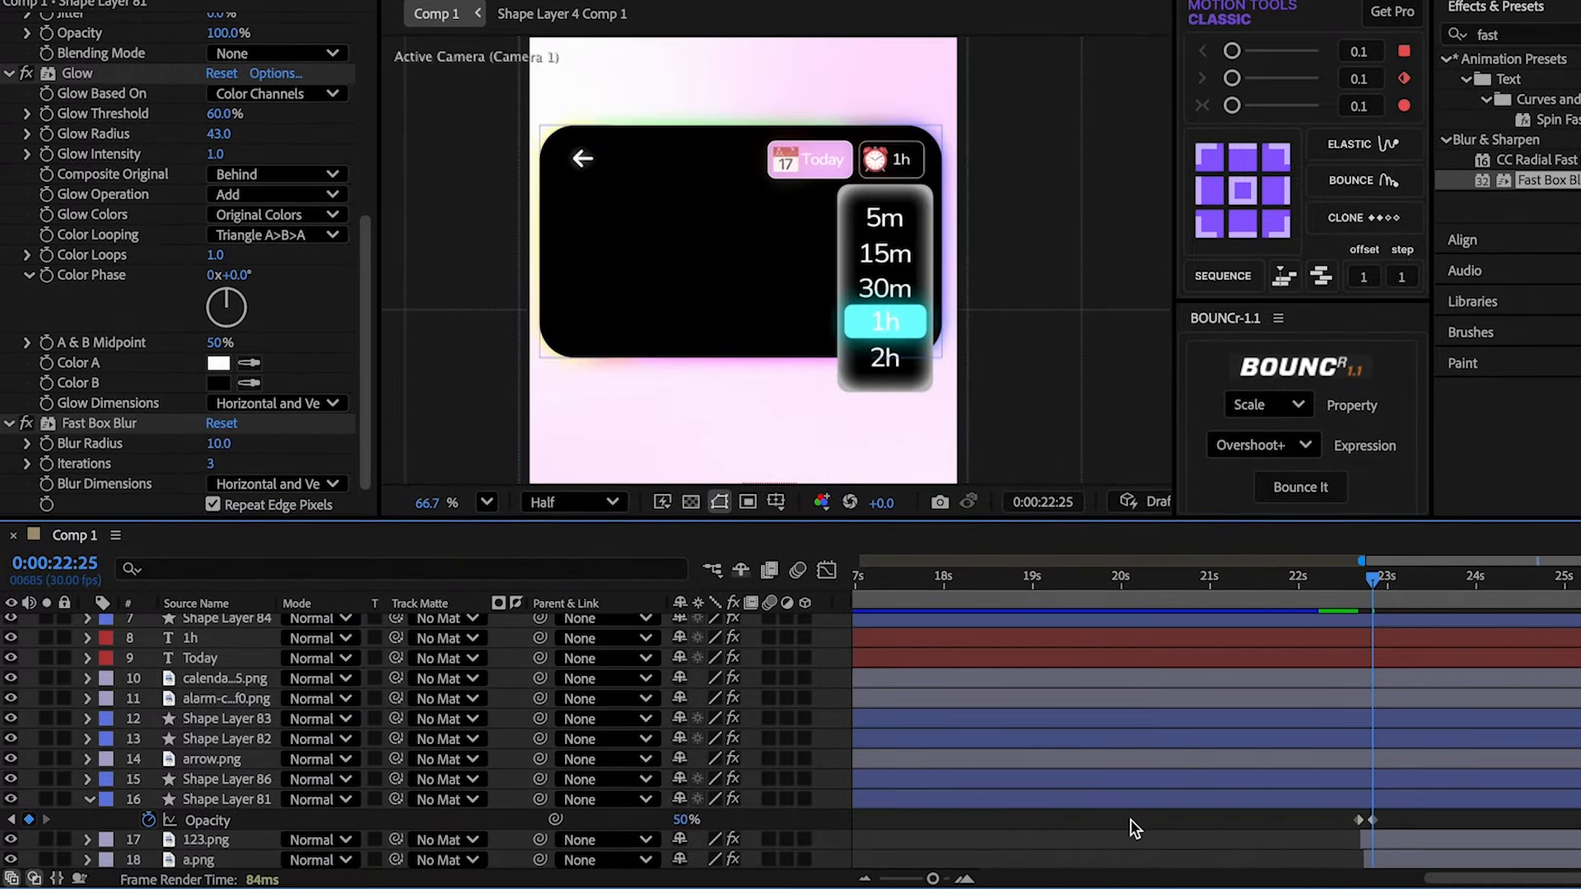
pyautogui.click(1133, 800)
pyautogui.scroll(8, 134, 260)
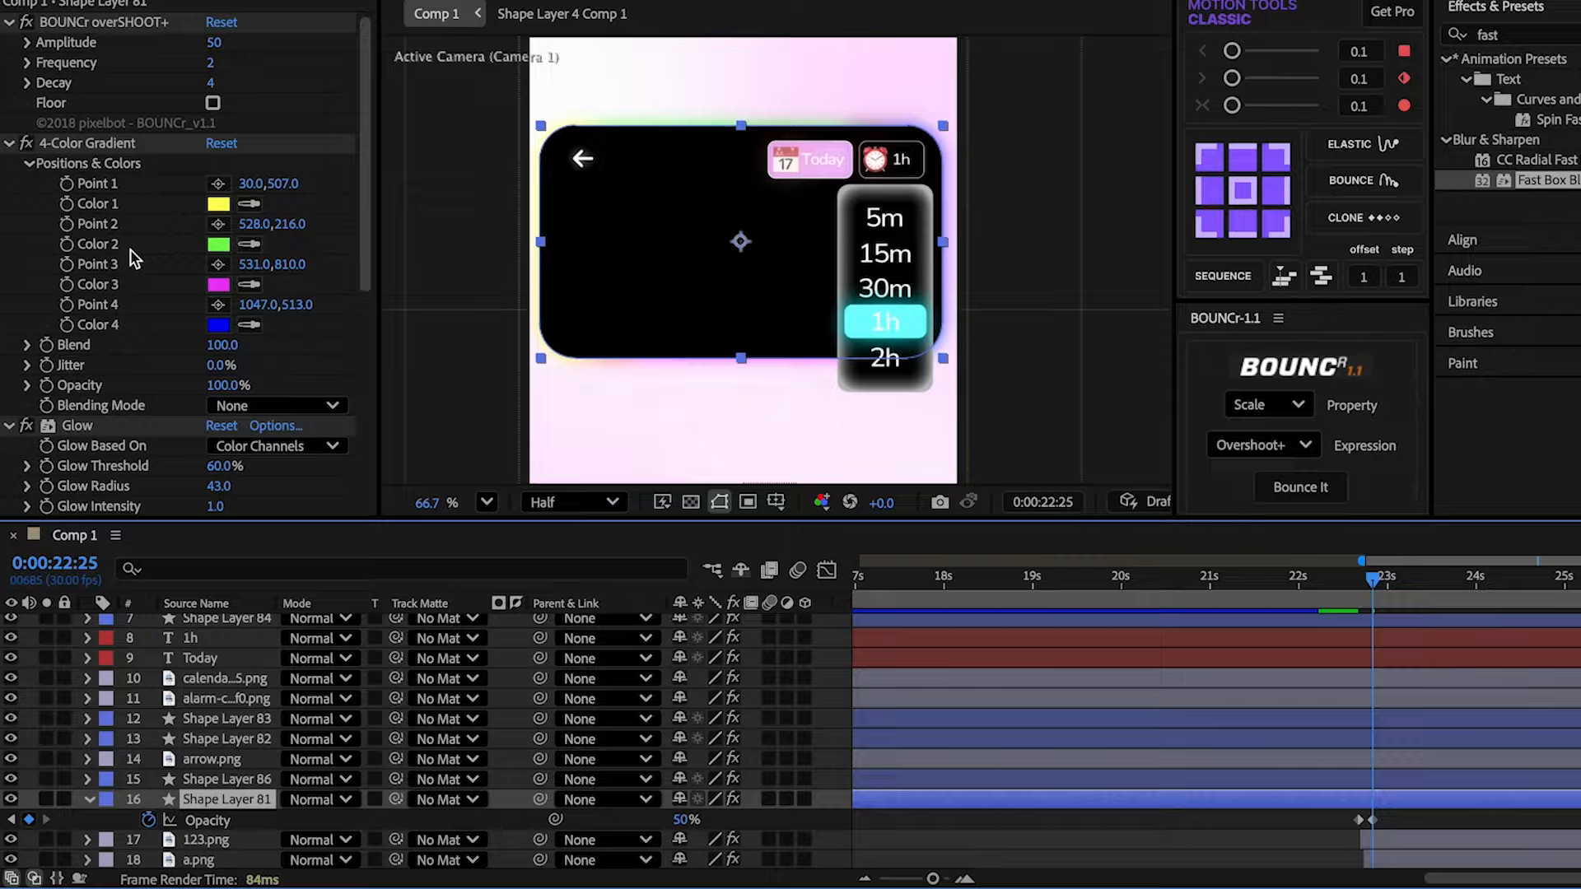
pyautogui.click(68, 183)
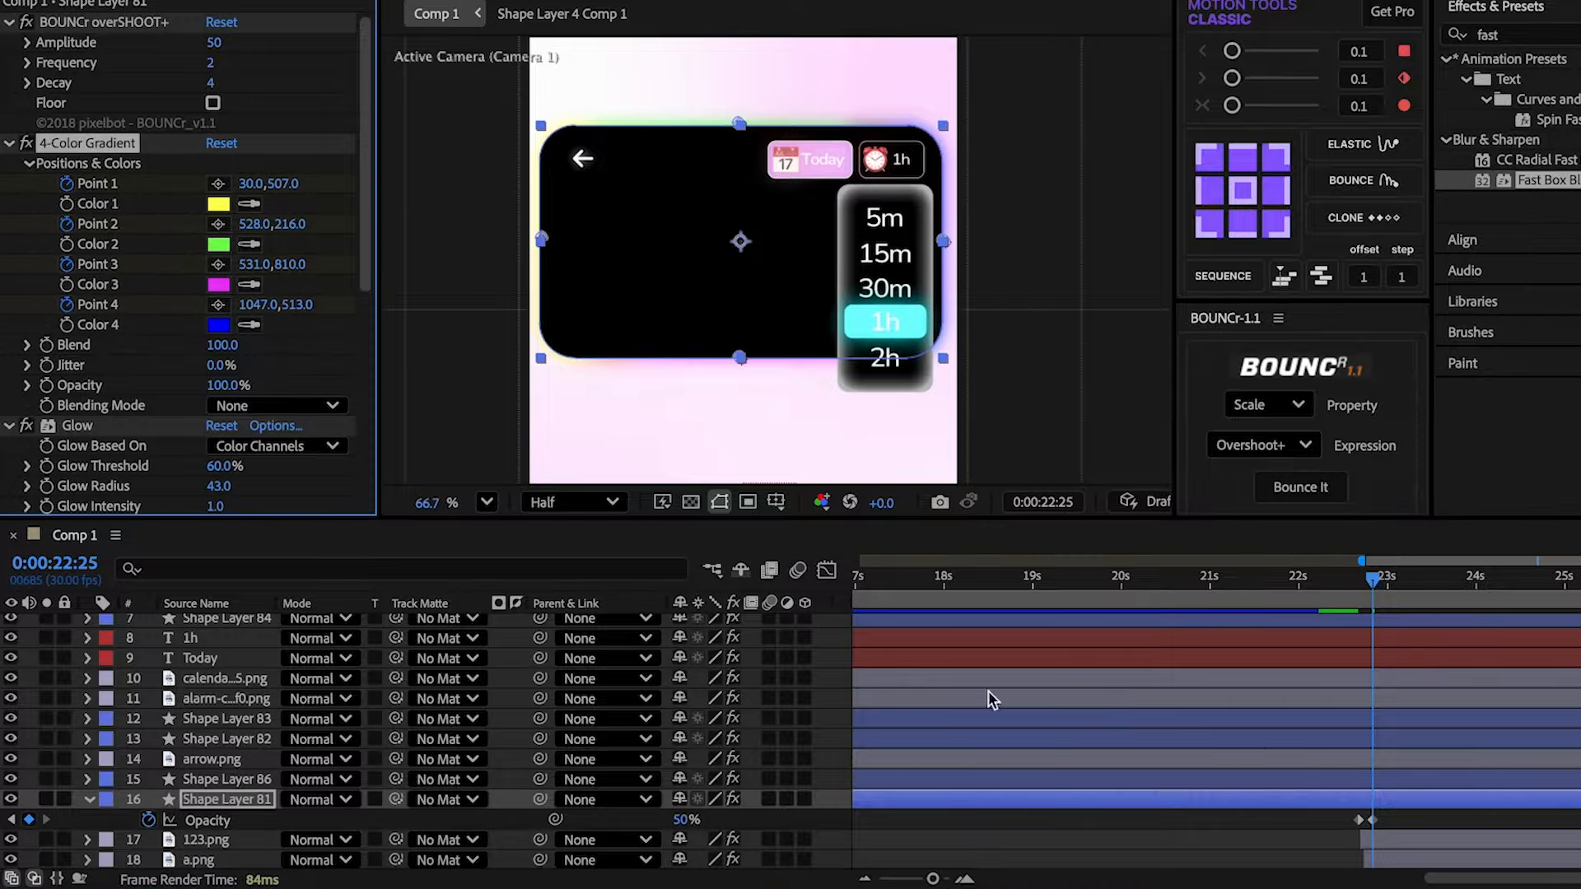
# - At 0:00:23:16, shift the gradient points clockwise: Point 1 to 531,219, Point 2 to 1050,516, Point 3 to 18,528, Point 4 to 534,804
pyautogui.press('u')
pyautogui.moveTo(1373, 579); pyautogui.dragTo(1434, 582)
pyautogui.moveTo(738, 124); pyautogui.dragTo(942, 243)
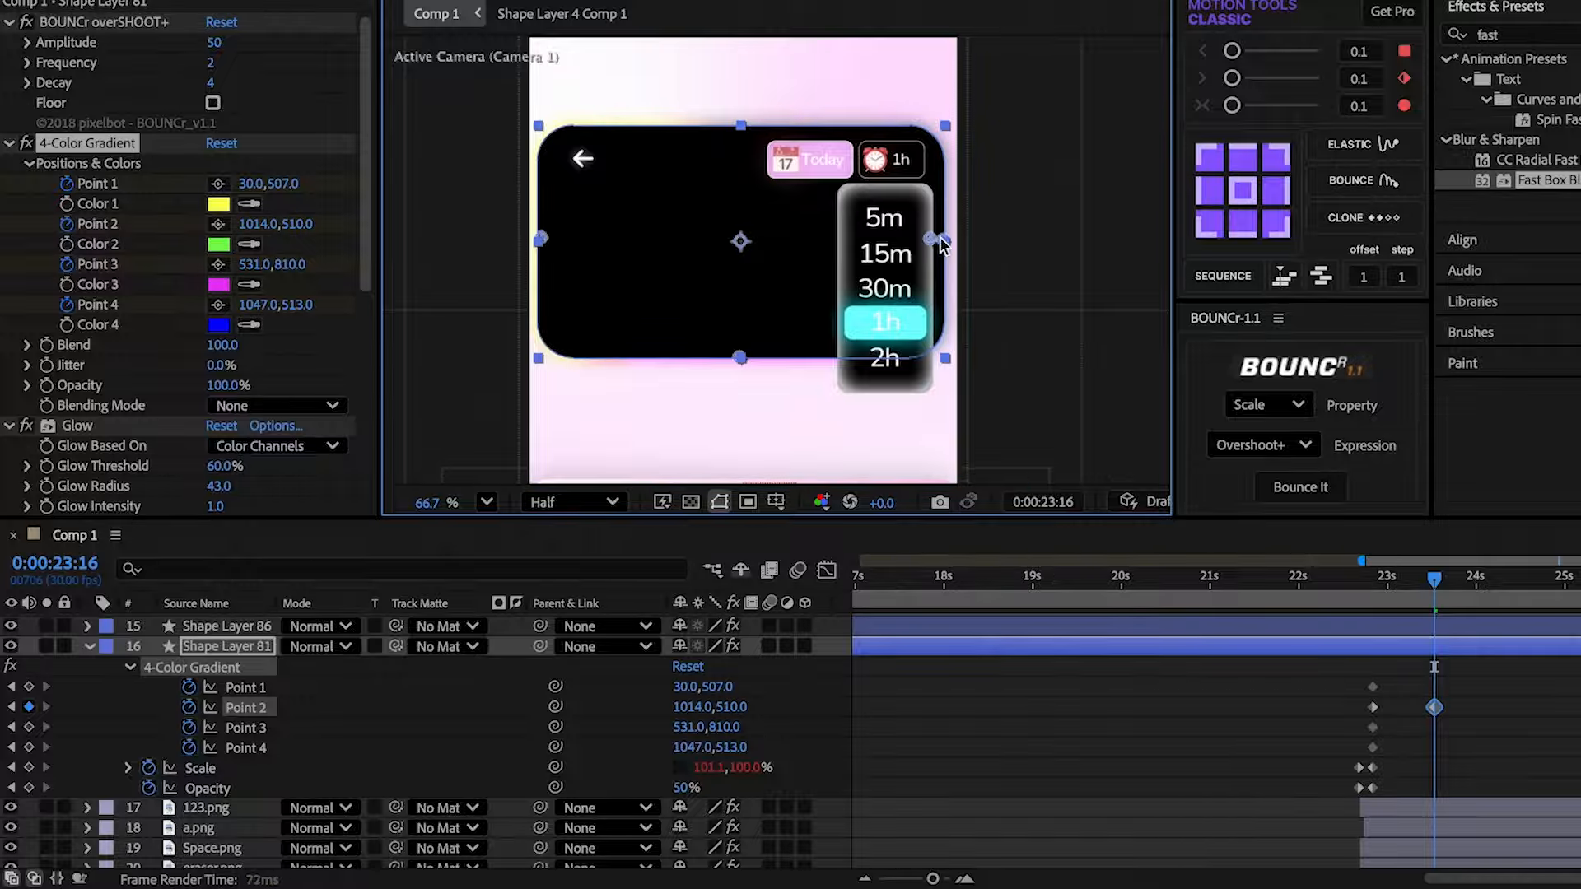
pyautogui.moveTo(750, 363); pyautogui.dragTo(547, 241)
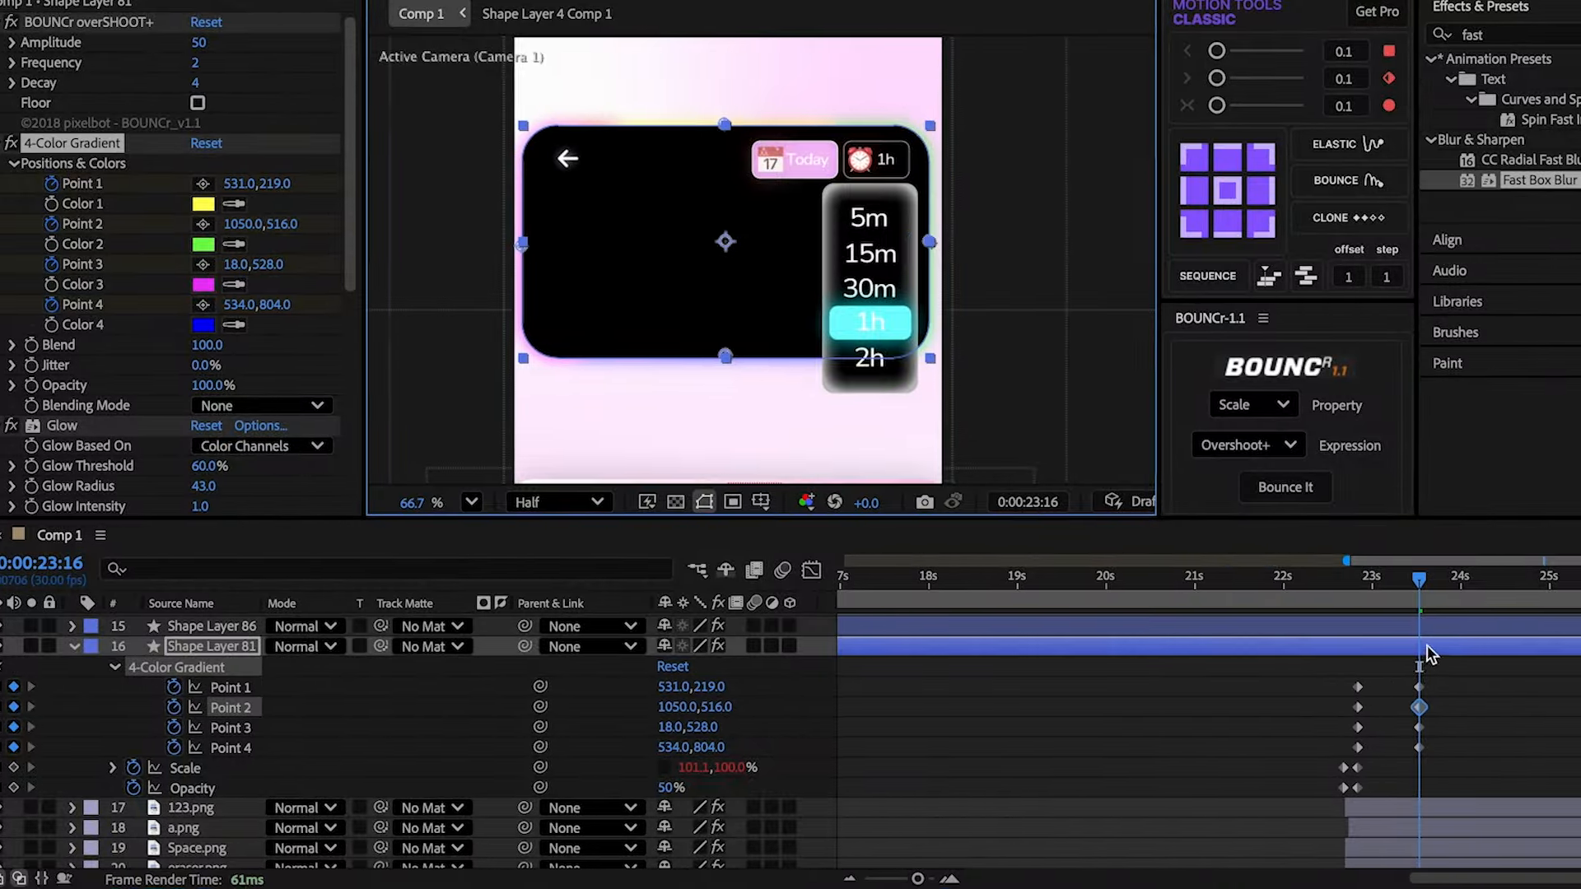
# - At 0:00:24:06, rotate the gradient points again: Point 1 to 1050,525, Point 2 to 534,816, Point 3 to 537,216, Point 4 to 36,522
pyautogui.moveTo(1434, 581); pyautogui.dragTo(1495, 589)
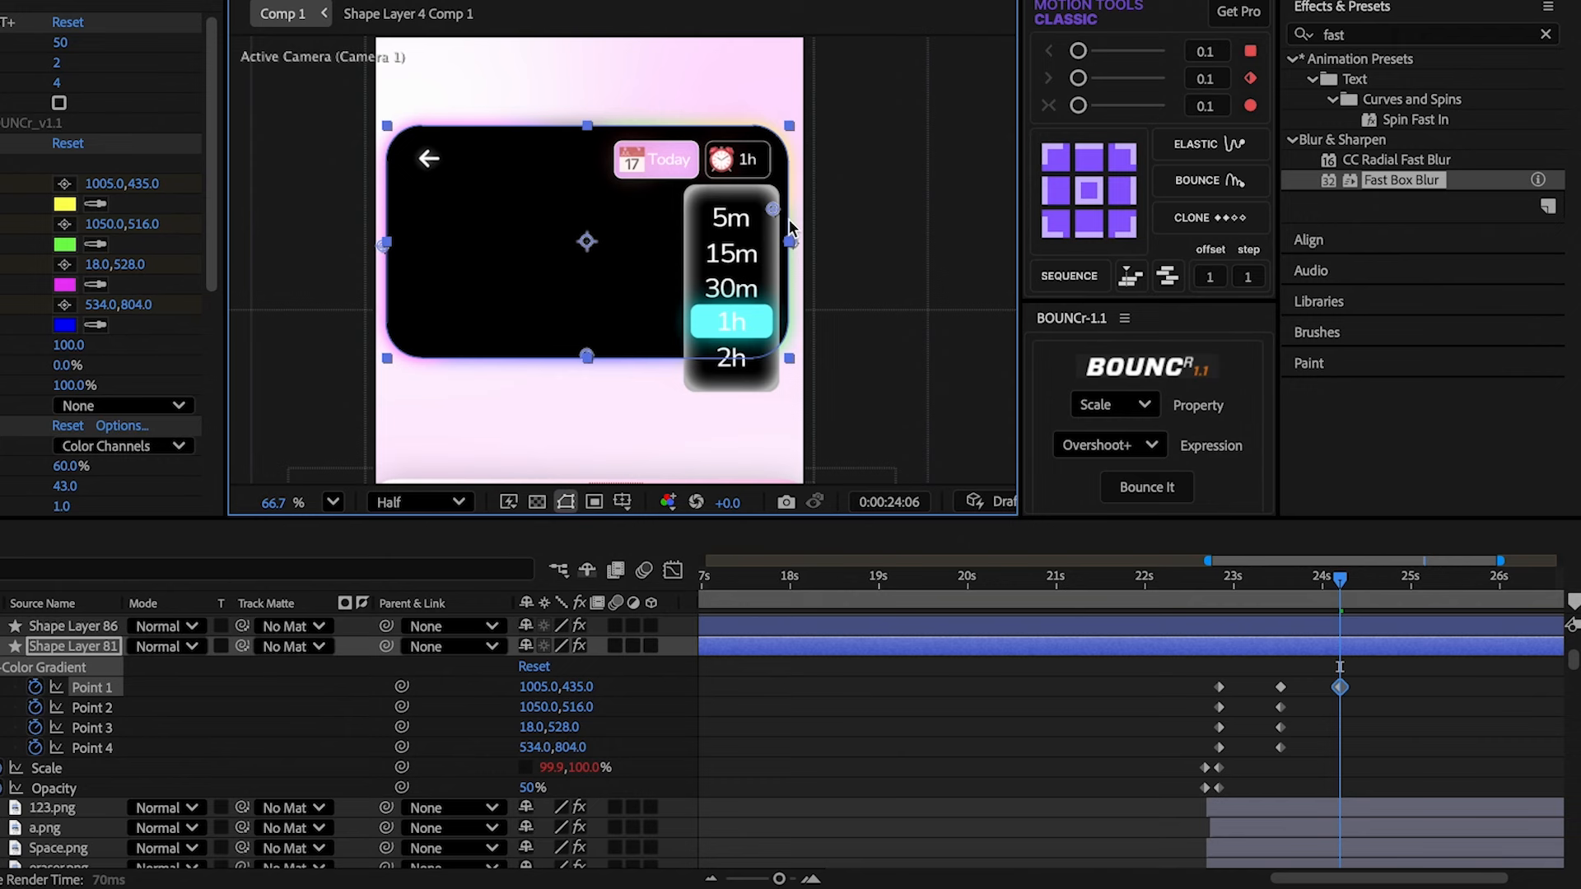
pyautogui.moveTo(651, 363); pyautogui.dragTo(599, 363)
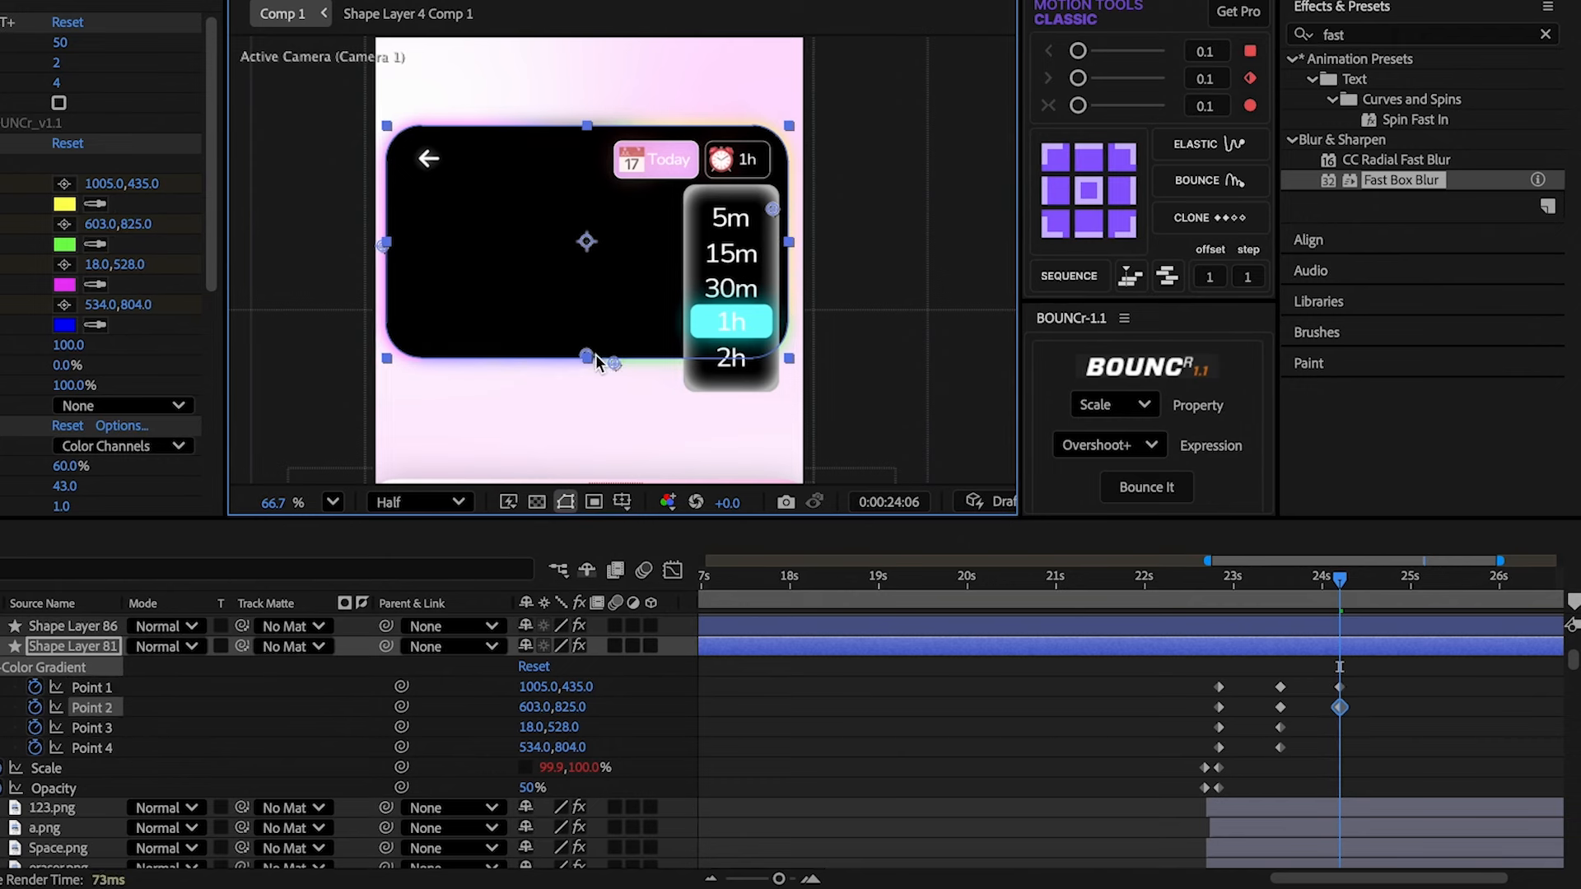
# - At 0:00:24:24, keyframe Point 1 at 525,819, Point 2 at 33,513, Point 3 at 1044,525 and Point 4 at 543,228
pyautogui.click(1381, 586)
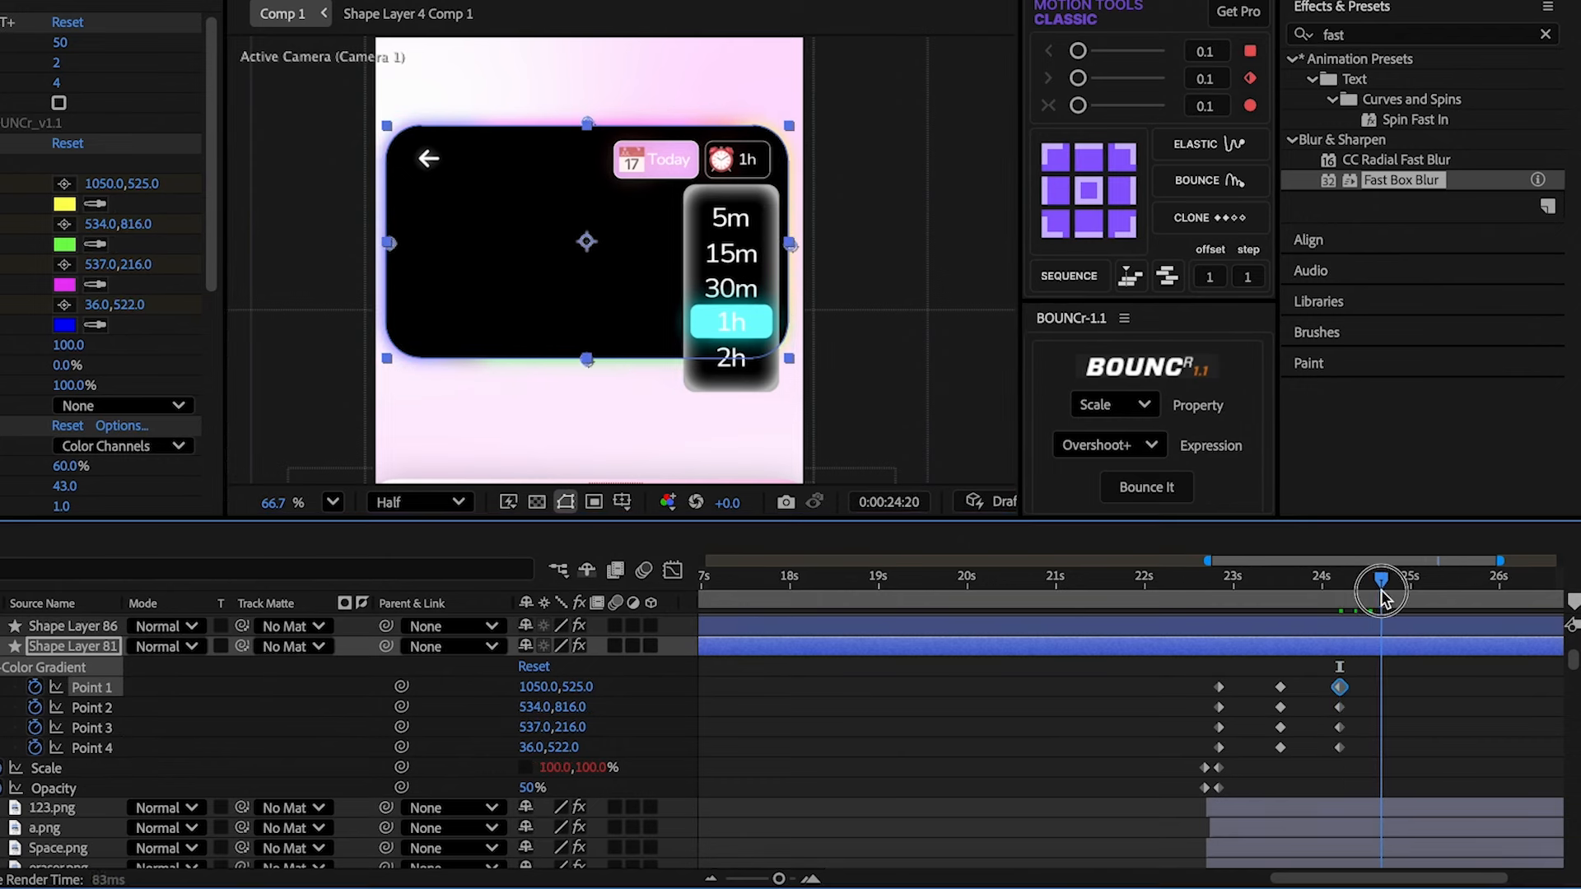
pyautogui.click(392, 247)
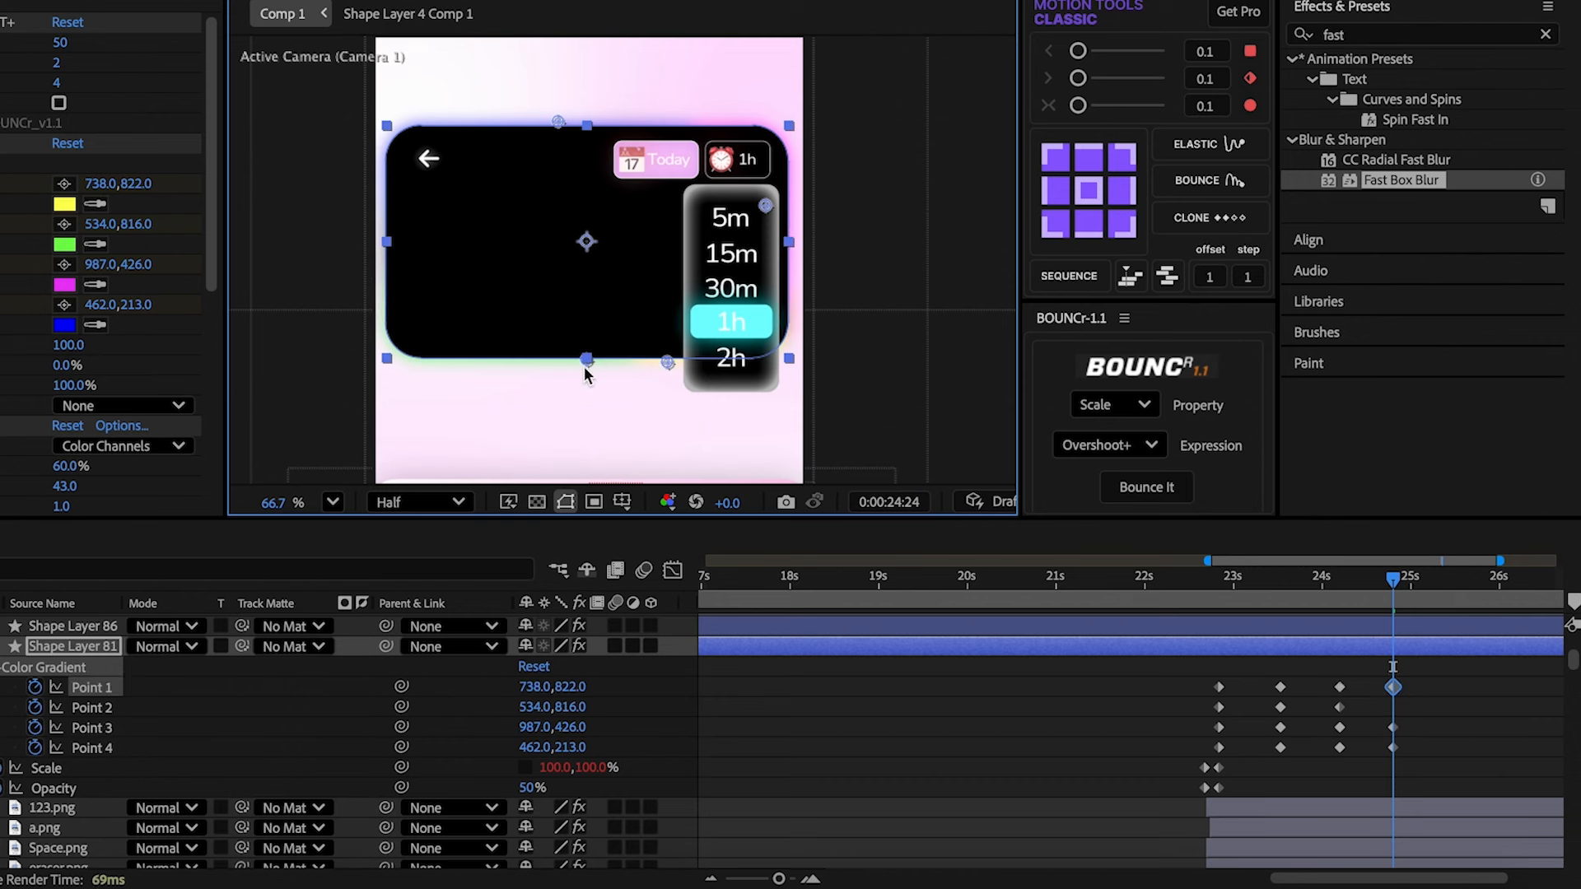
pyautogui.moveTo(586, 360); pyautogui.dragTo(389, 242)
pyautogui.moveTo(668, 363); pyautogui.dragTo(583, 361)
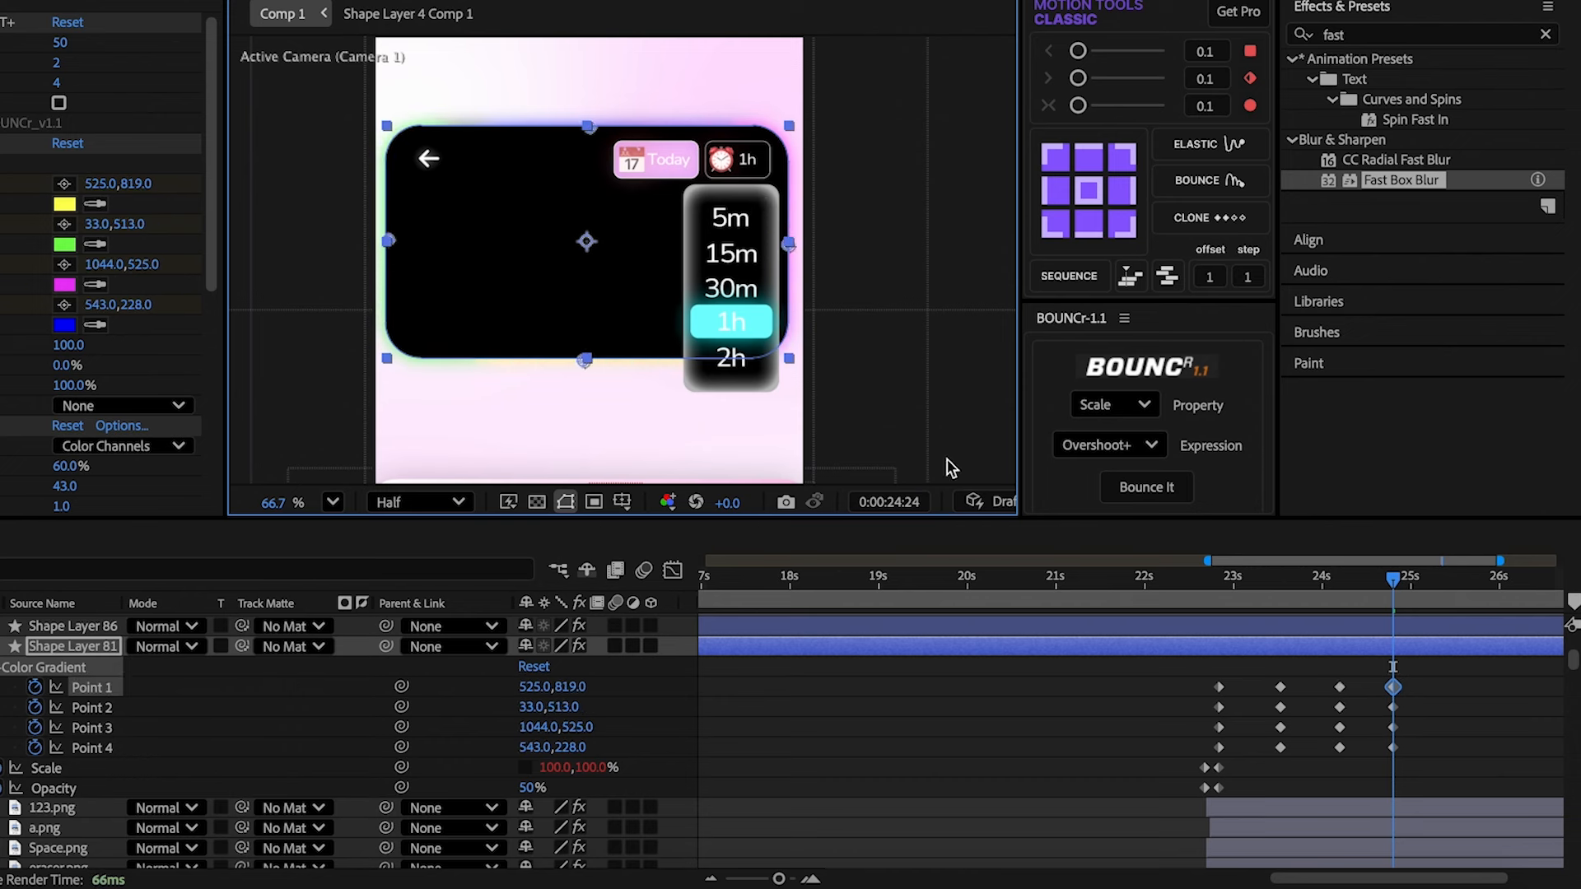
# - Copy the keyframes of the four gradient points and paste them further along the timeline to repeat the color rotation
pyautogui.moveTo(1393, 582); pyautogui.dragTo(1394, 614)
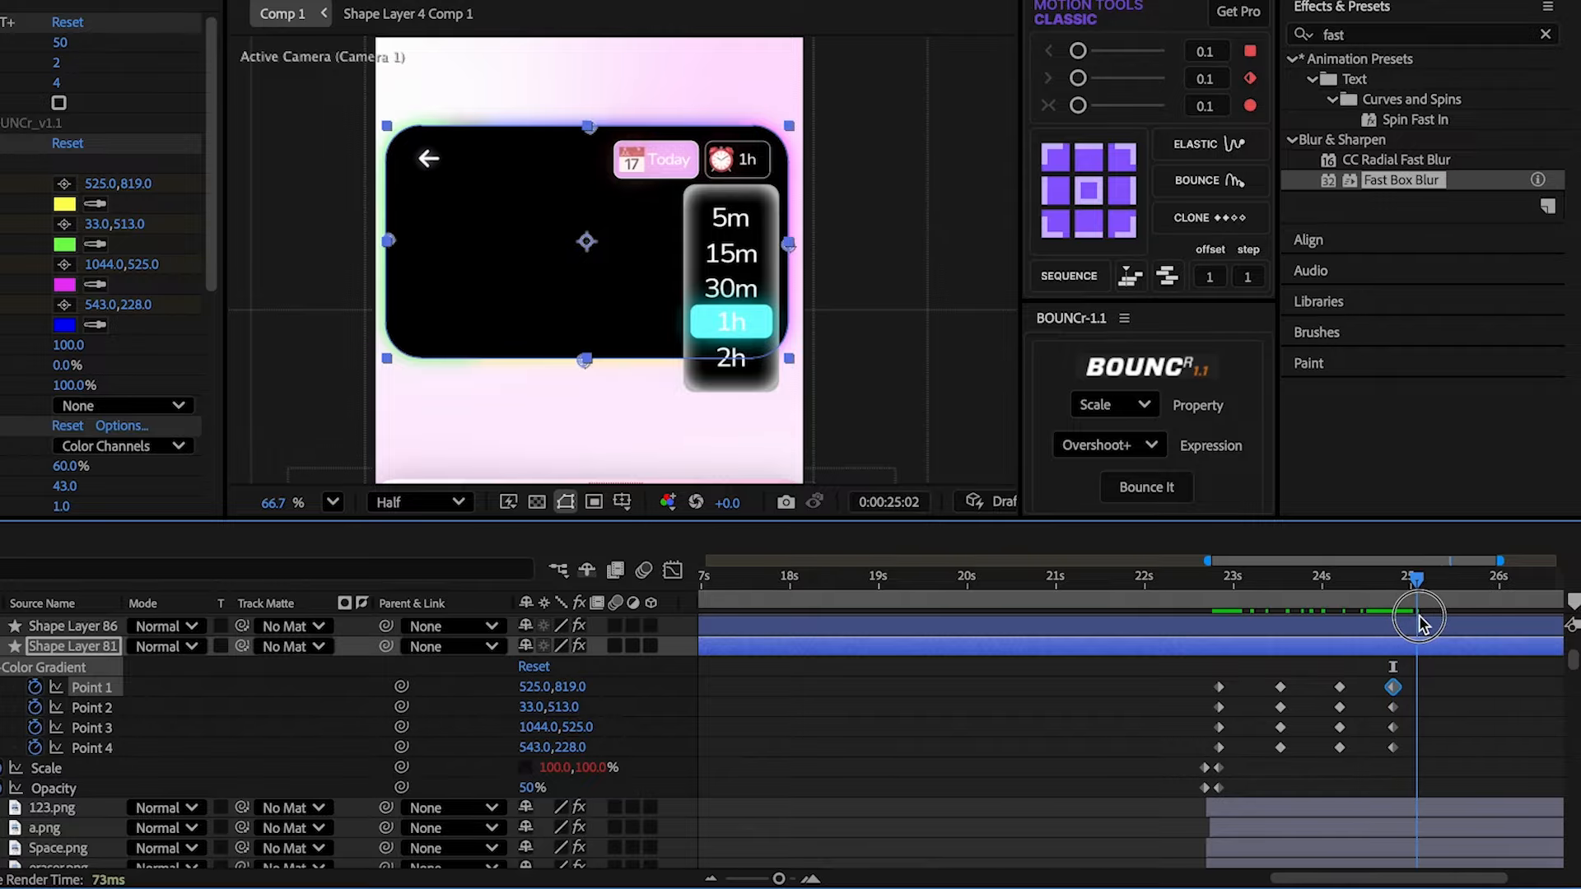
pyautogui.moveTo(1237, 681); pyautogui.dragTo(1202, 756)
pyautogui.press('super+c')
pyautogui.press('super+v')
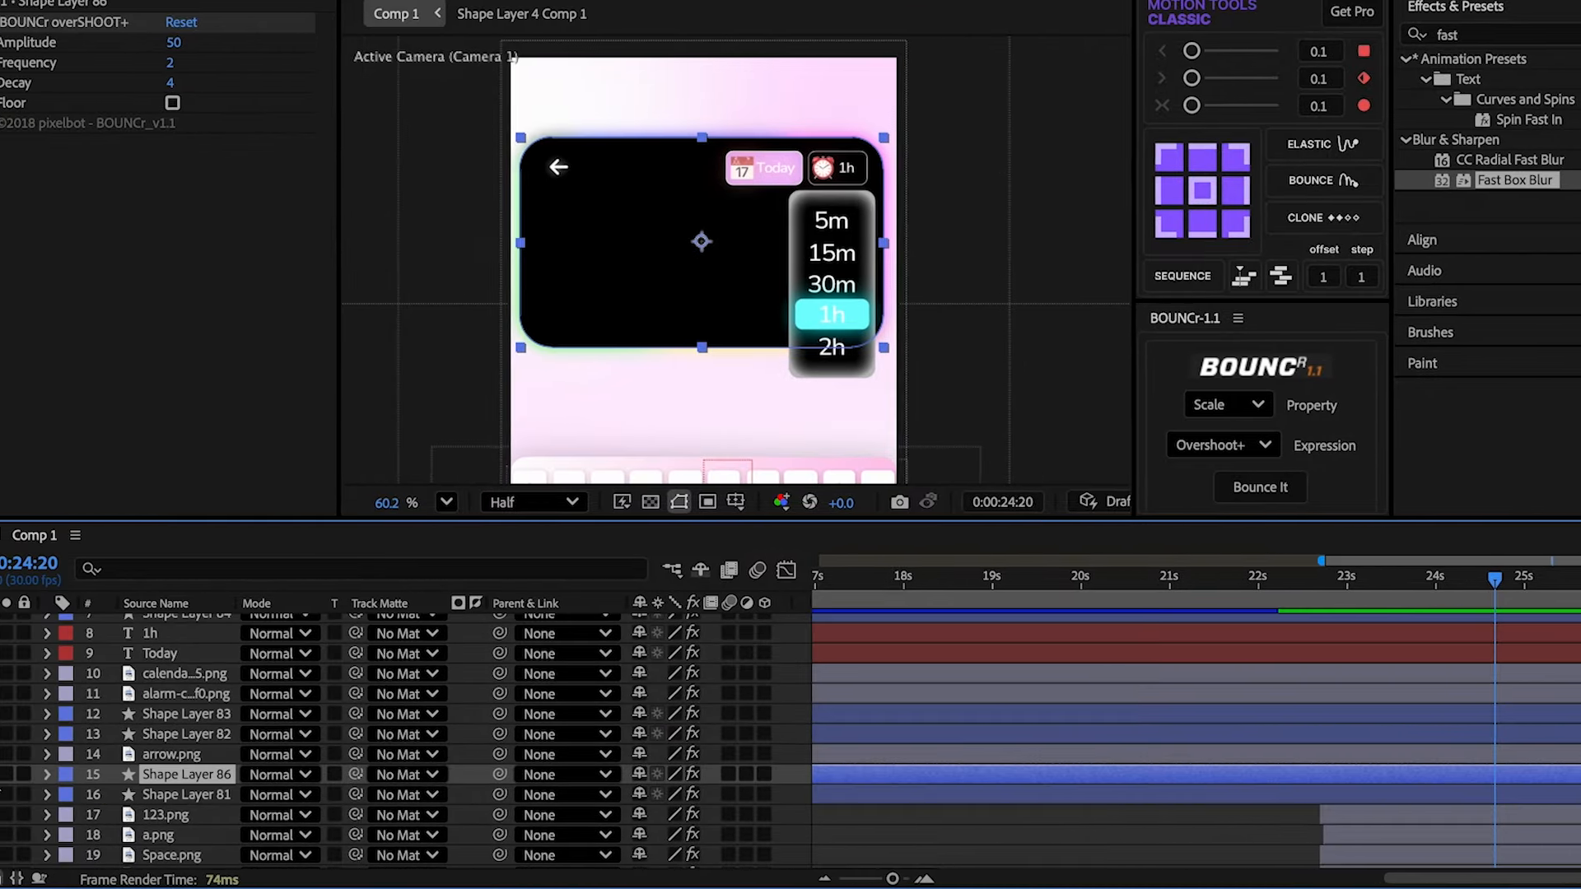
# - Create a new black solid directly above Shape Layer 86
pyautogui.rightClick(16, 558)
pyautogui.moveTo(73, 593)
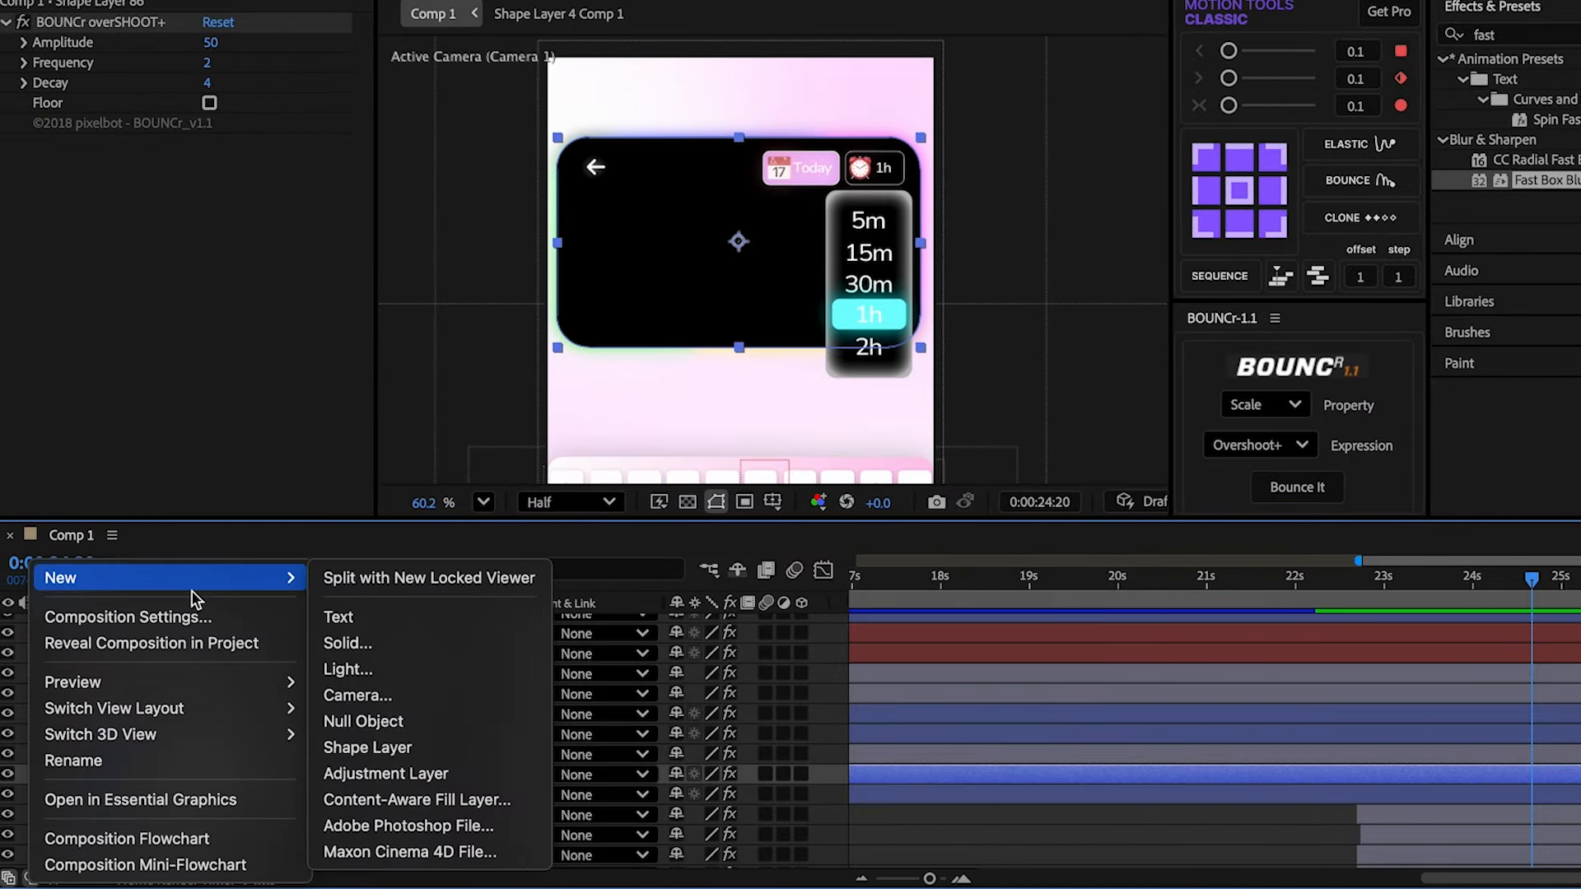
pyautogui.click(494, 641)
pyautogui.press('Return')
# - Apply Venetian Blinds to the black solid and set its Transition Completion to 88%
pyautogui.click(1400, 87)
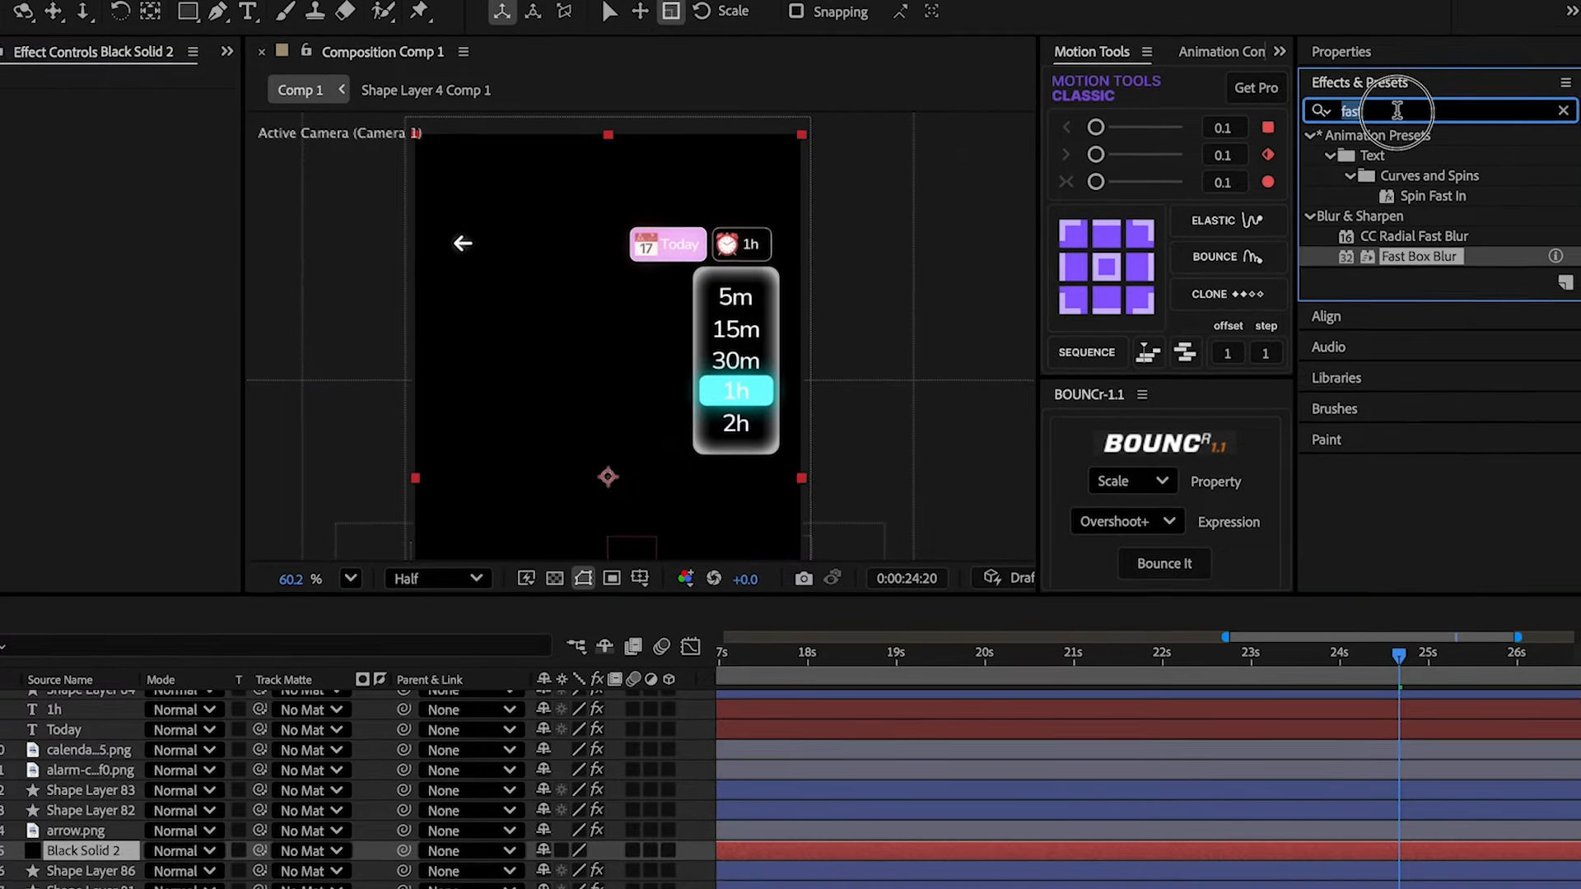
pyautogui.write('ver')
pyautogui.doubleClick(1411, 224)
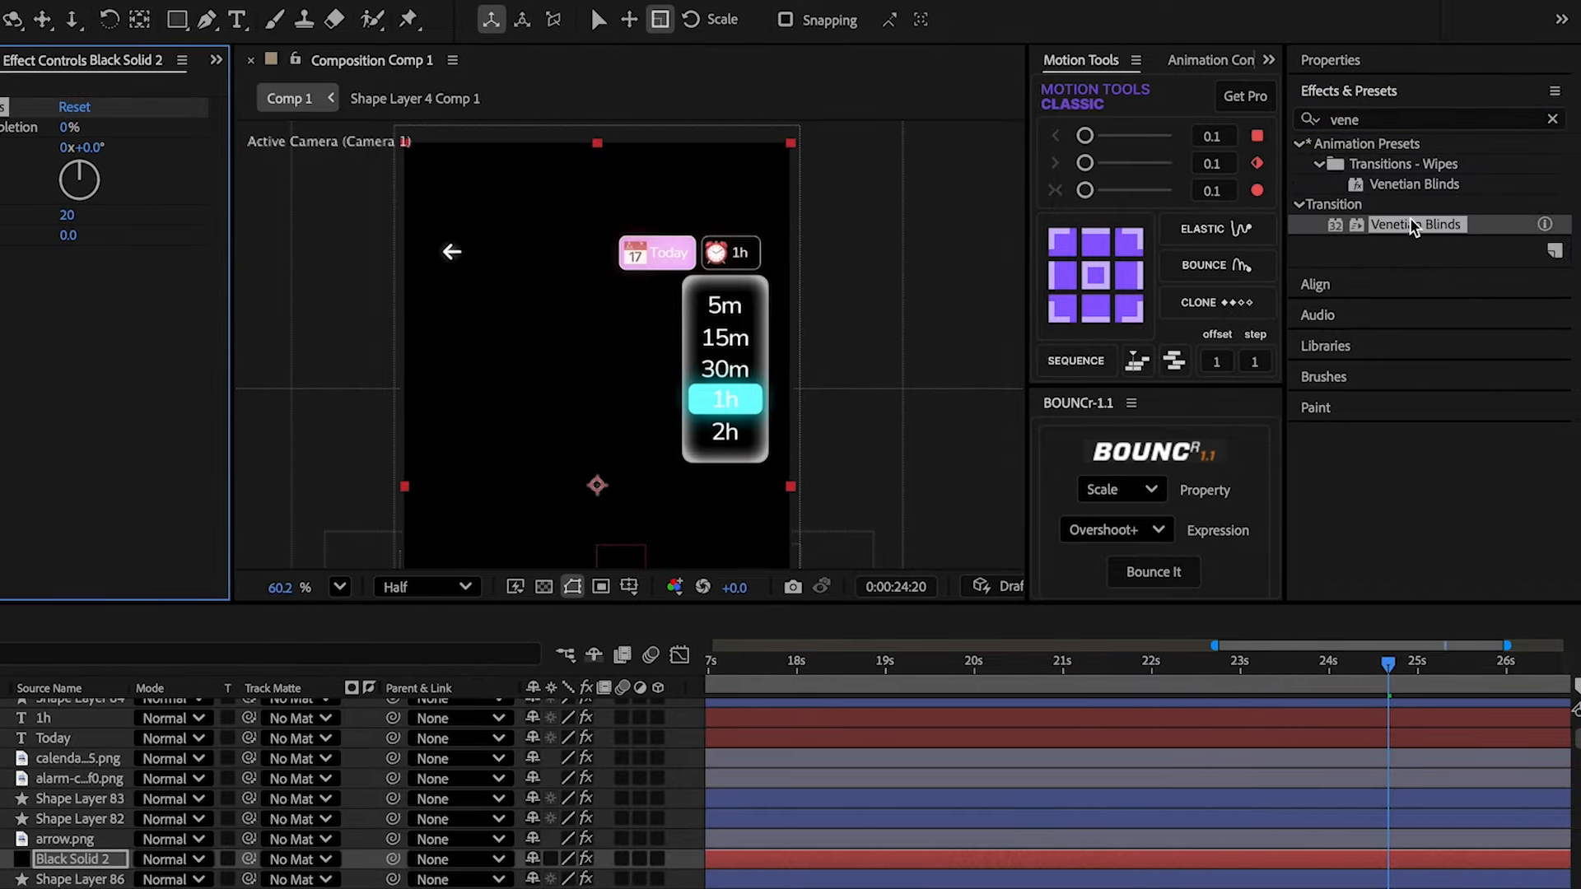
pyautogui.click(70, 130)
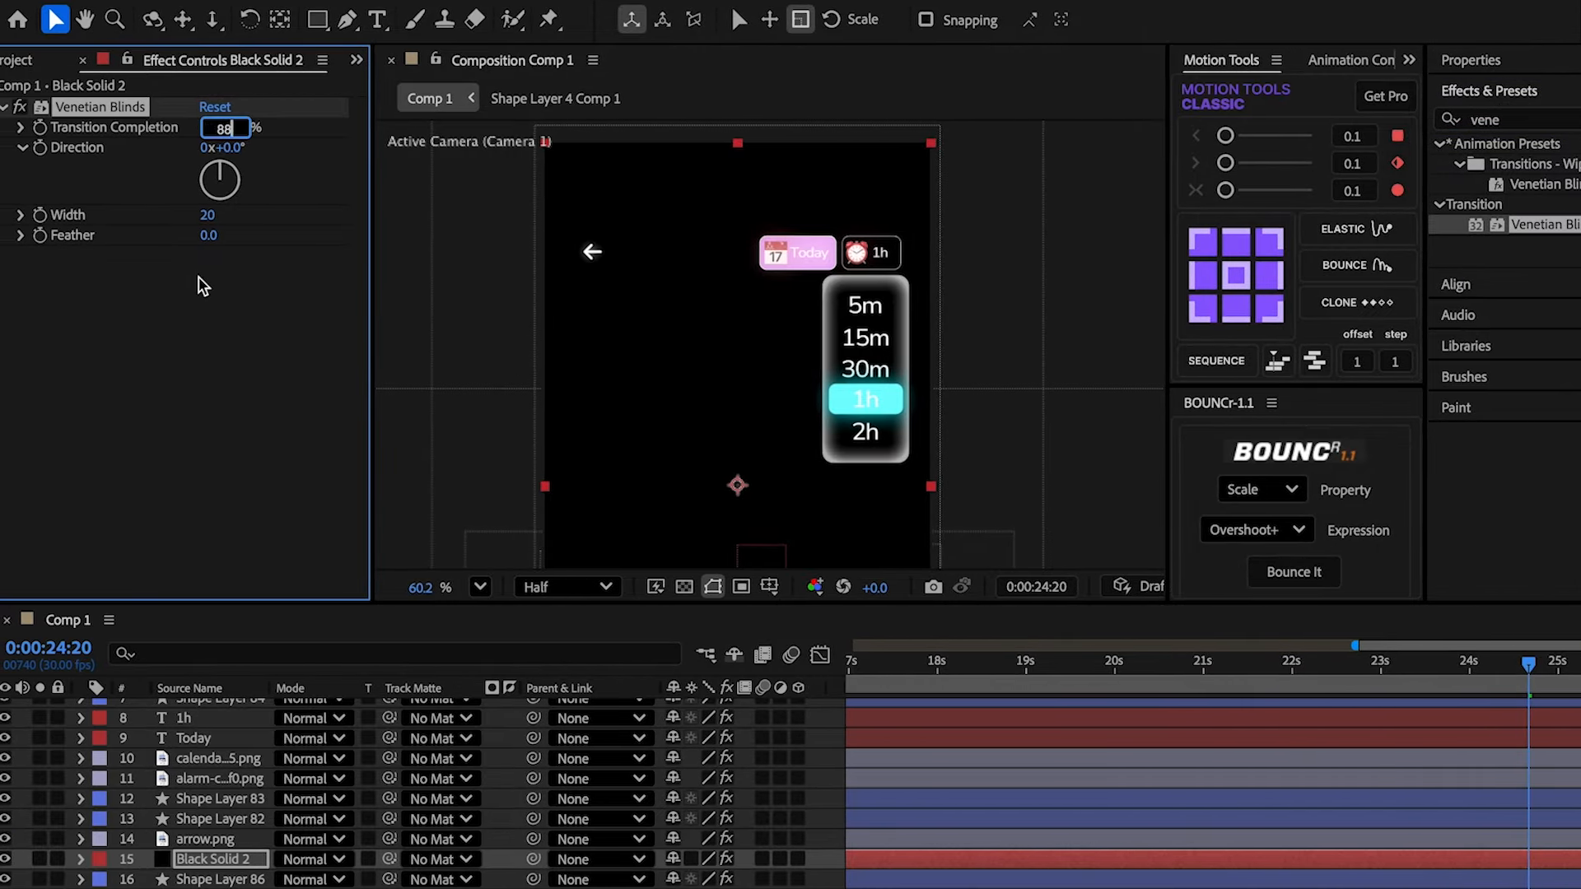
pyautogui.press('Return')
# - Duplicate the Venetian Blinds effect and set the copy's Direction to 90° to form a dot grid
pyautogui.click(80, 108)
pyautogui.hotkey('ctrl', 'd')
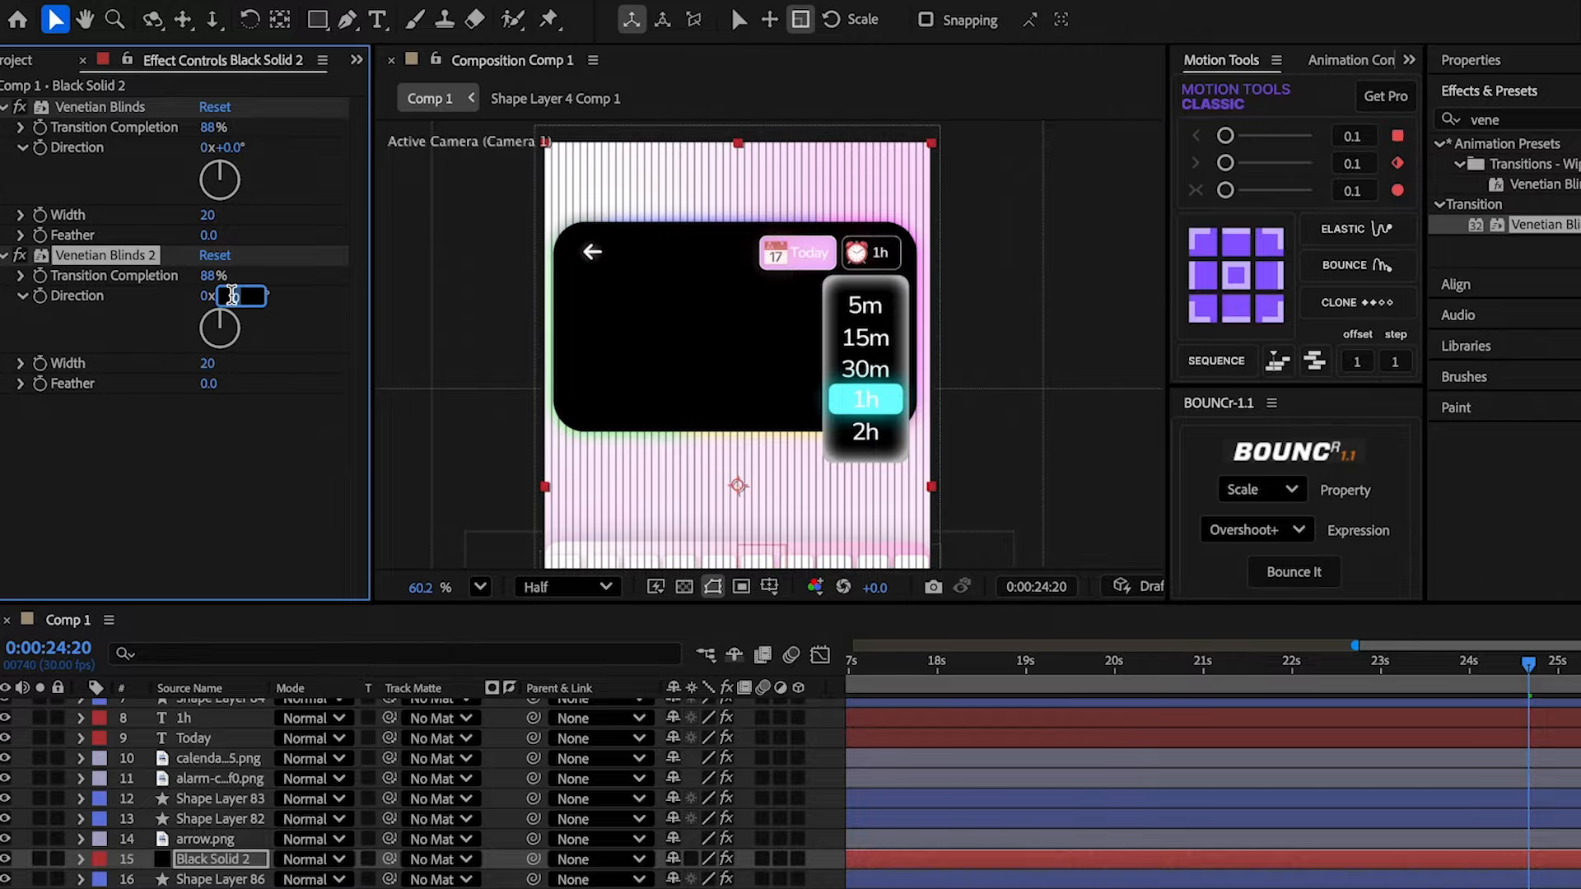
pyautogui.write('90')
pyautogui.press('Return')
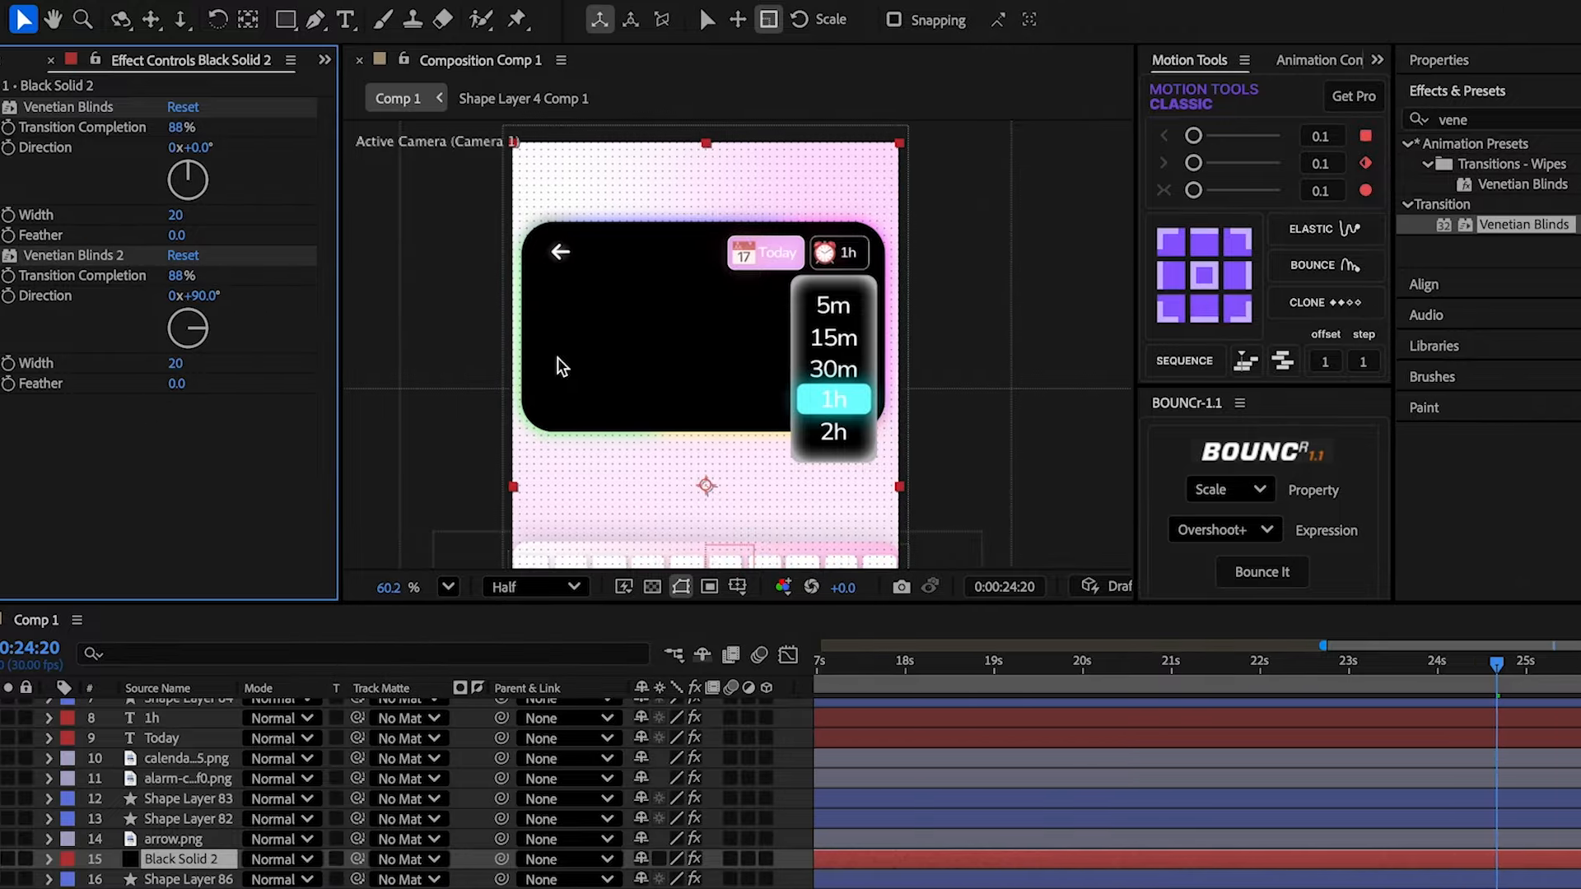
# - Apply the Gradient Ramp effect to the dotted black solid
pyautogui.click(1400, 119)
pyautogui.write('ramp')
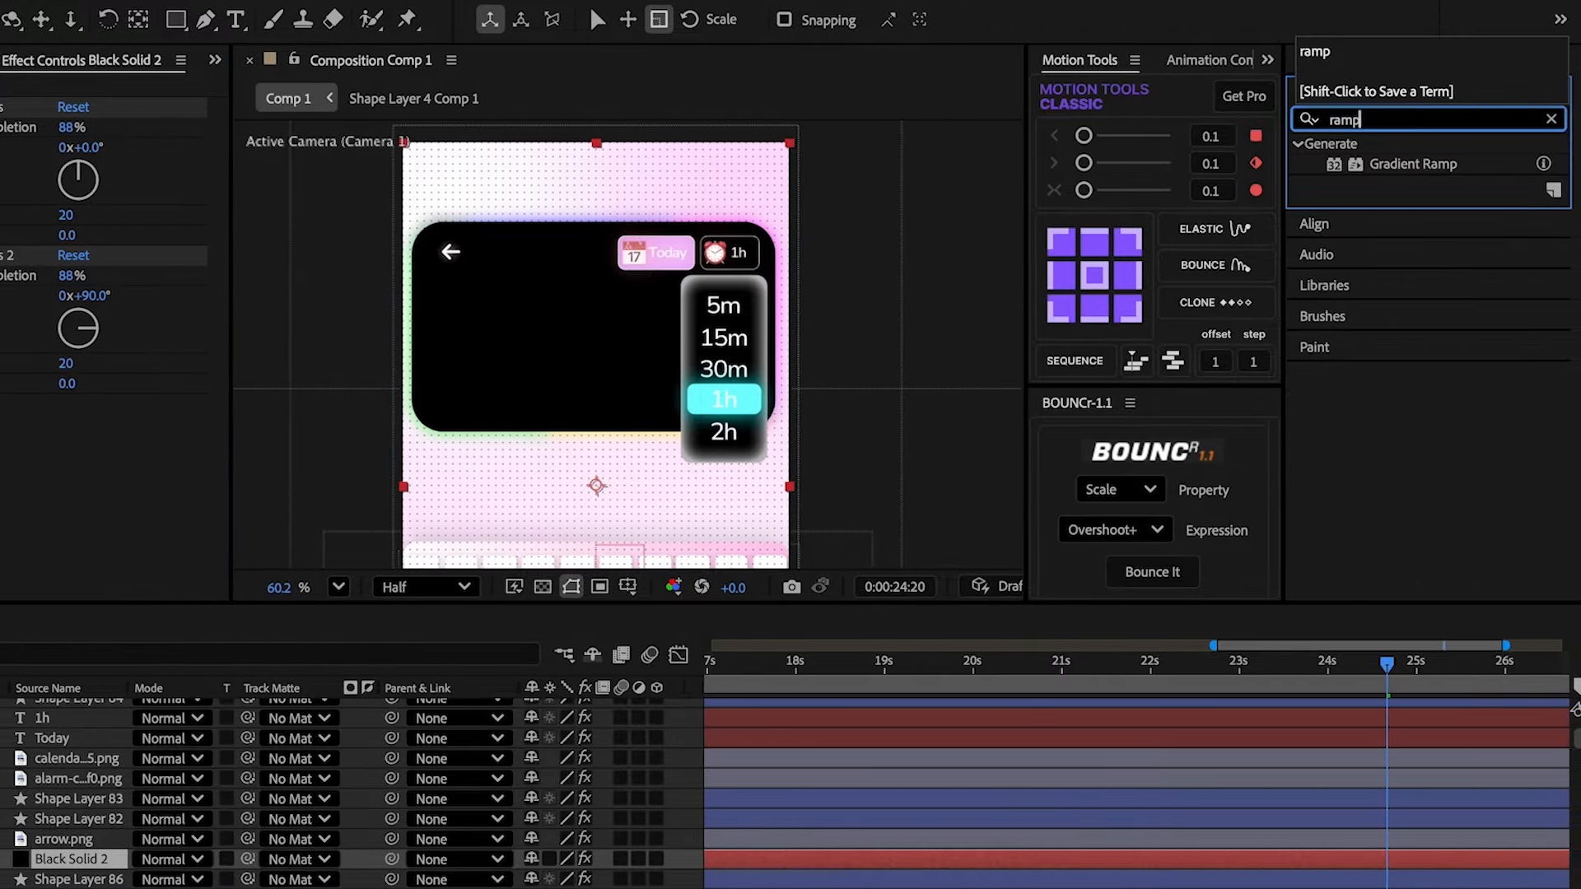
pyautogui.click(1433, 164)
pyautogui.doubleClick(1416, 163)
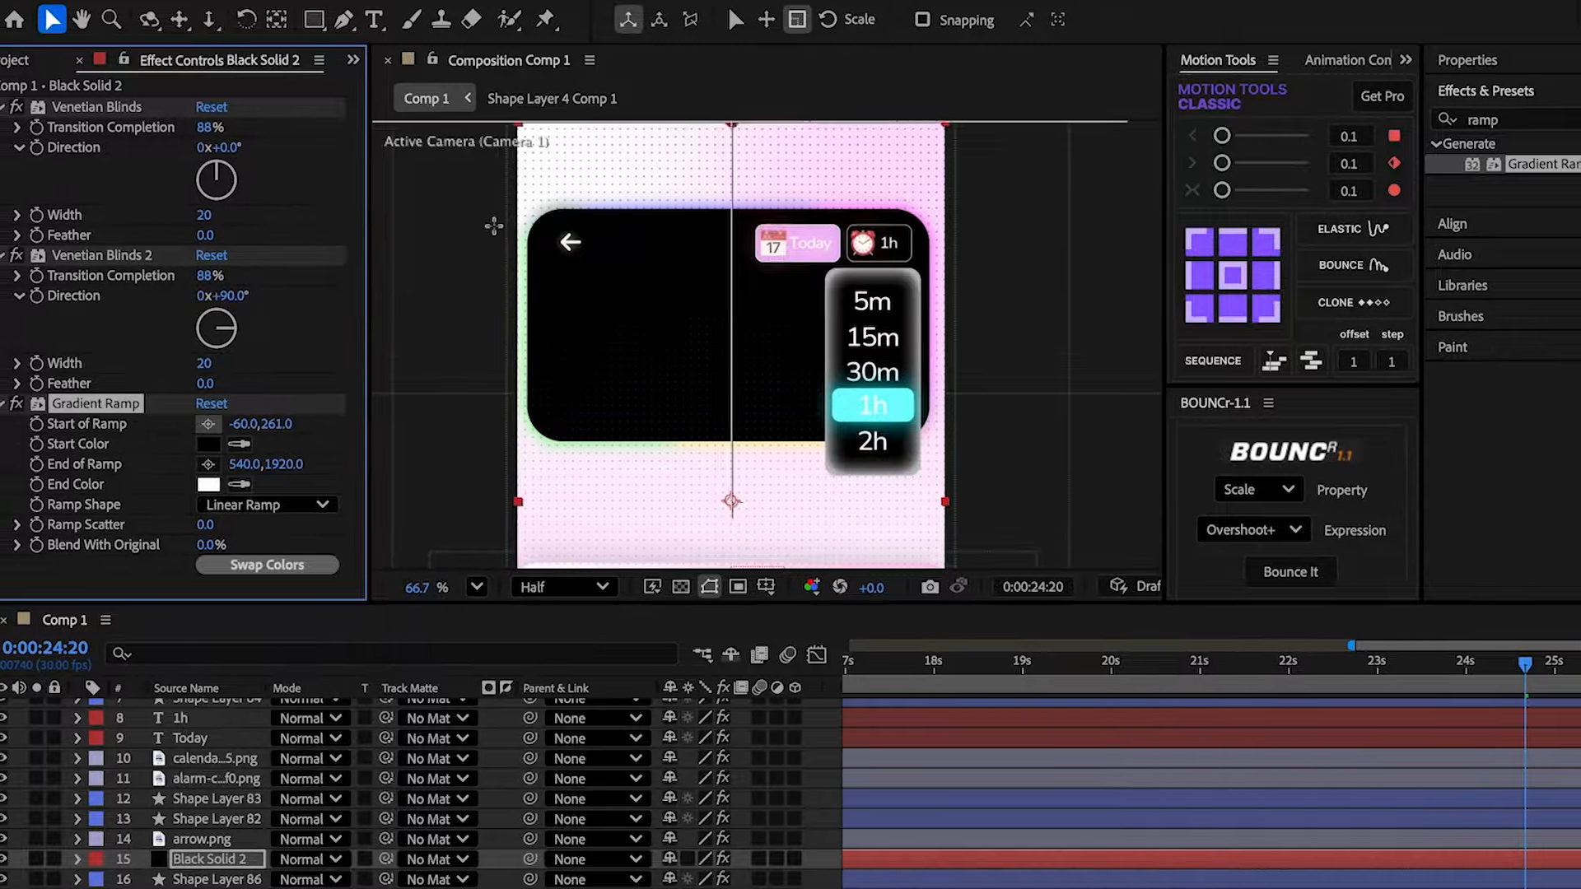
# - Start the ramp at 33,222 by the box's corner, end it at 543,540 mid-box, and make it a Radial Ramp
pyautogui.moveTo(521, 211); pyautogui.dragTo(534, 207)
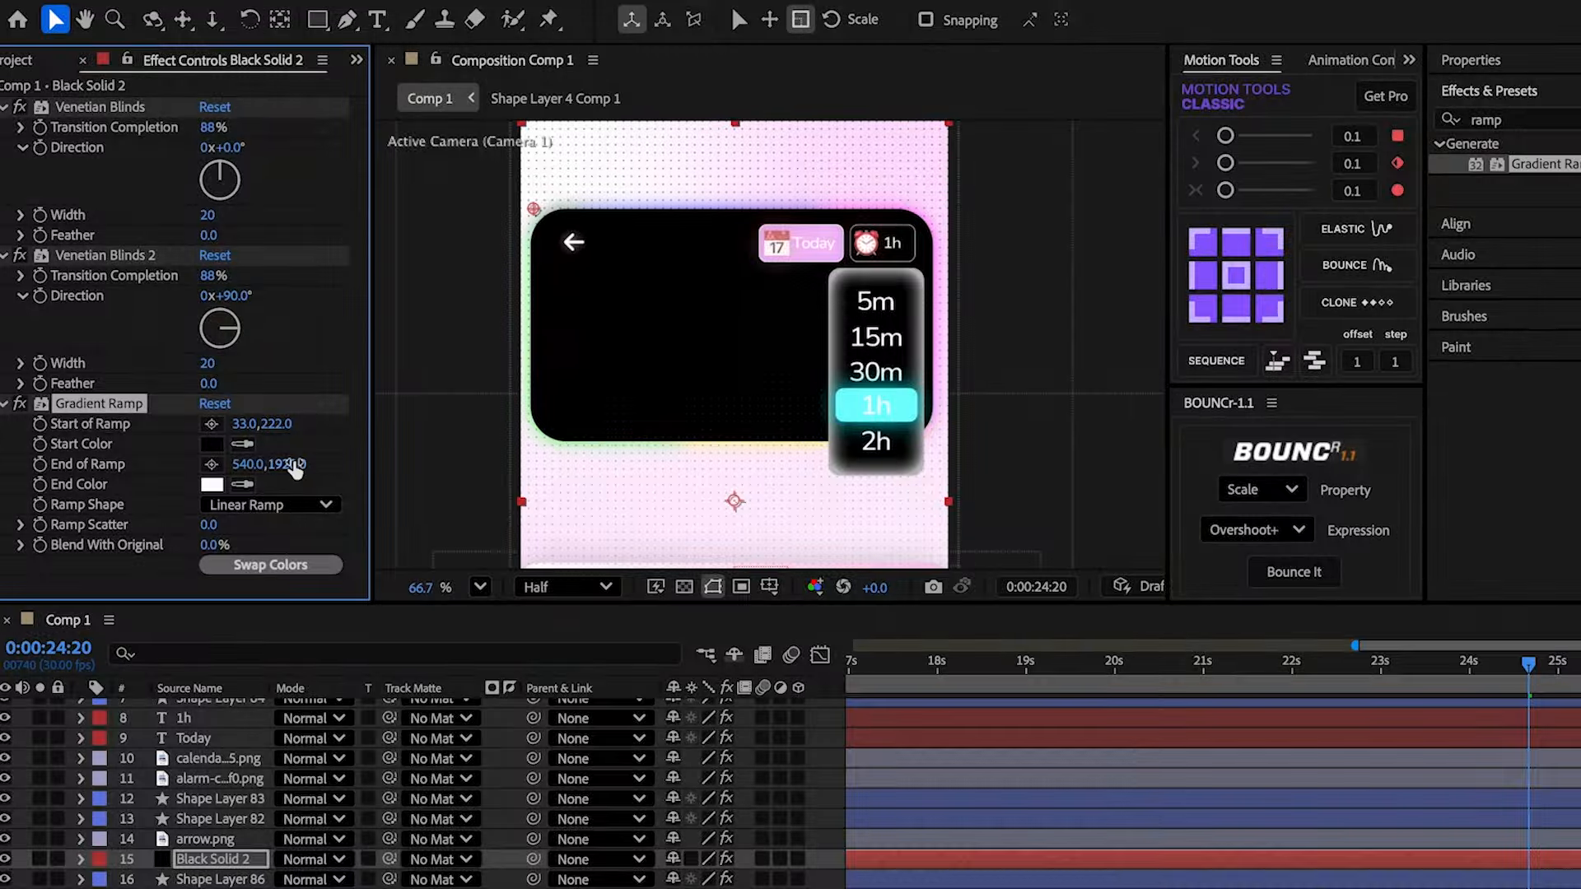
pyautogui.click(211, 463)
pyautogui.click(736, 334)
pyautogui.click(262, 505)
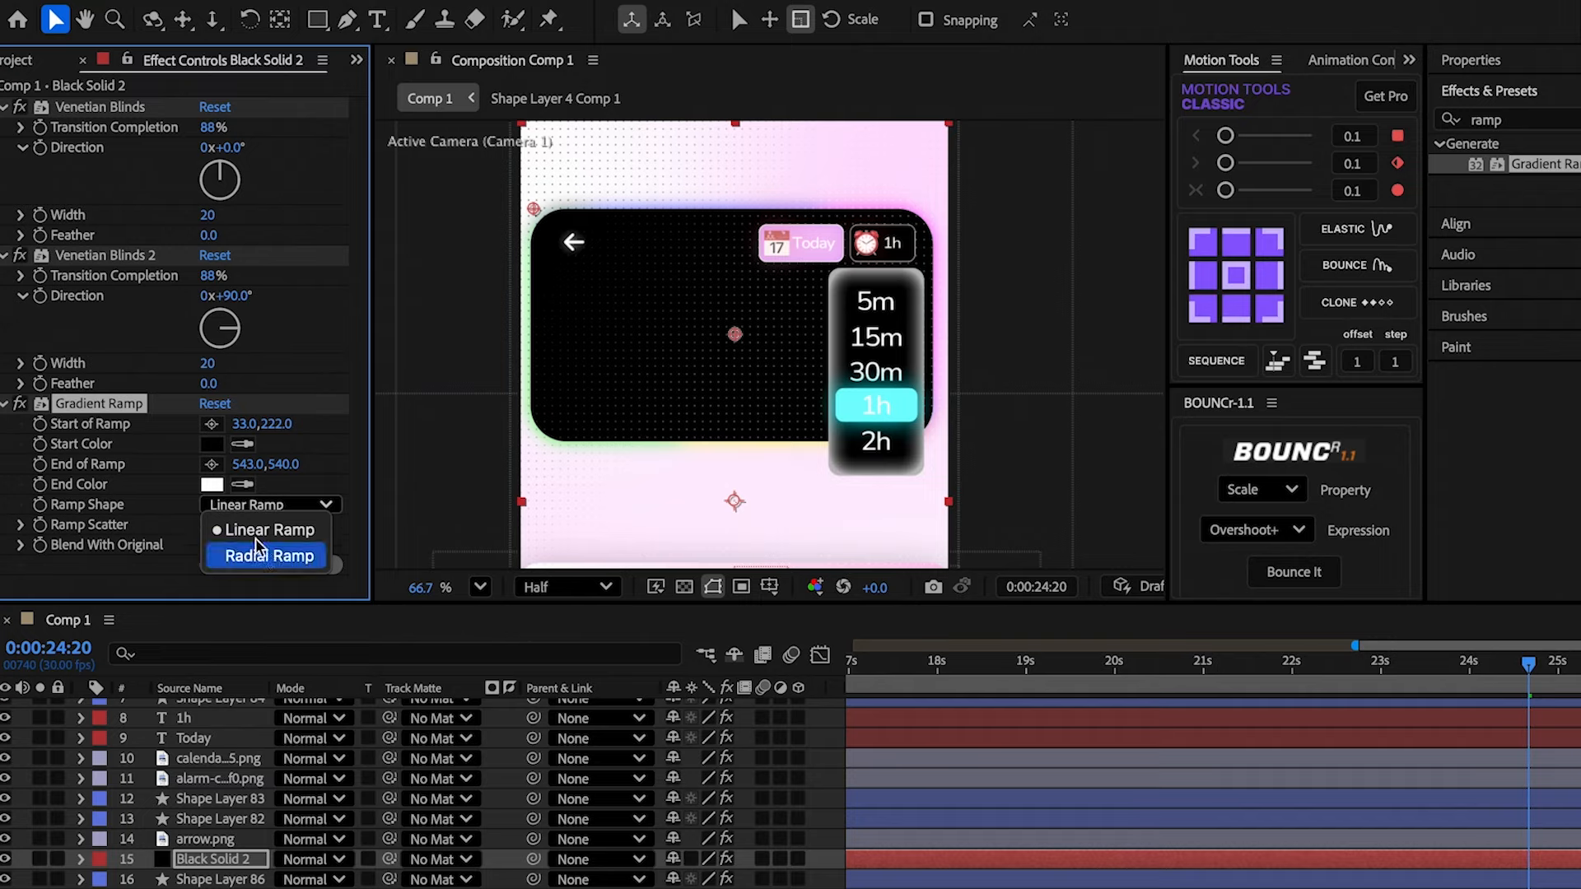
# - Set the ramp's Start Color to grey B9B9B9 and its End Color to black 000000
pyautogui.click(214, 444)
pyautogui.moveTo(593, 462); pyautogui.dragTo(563, 422)
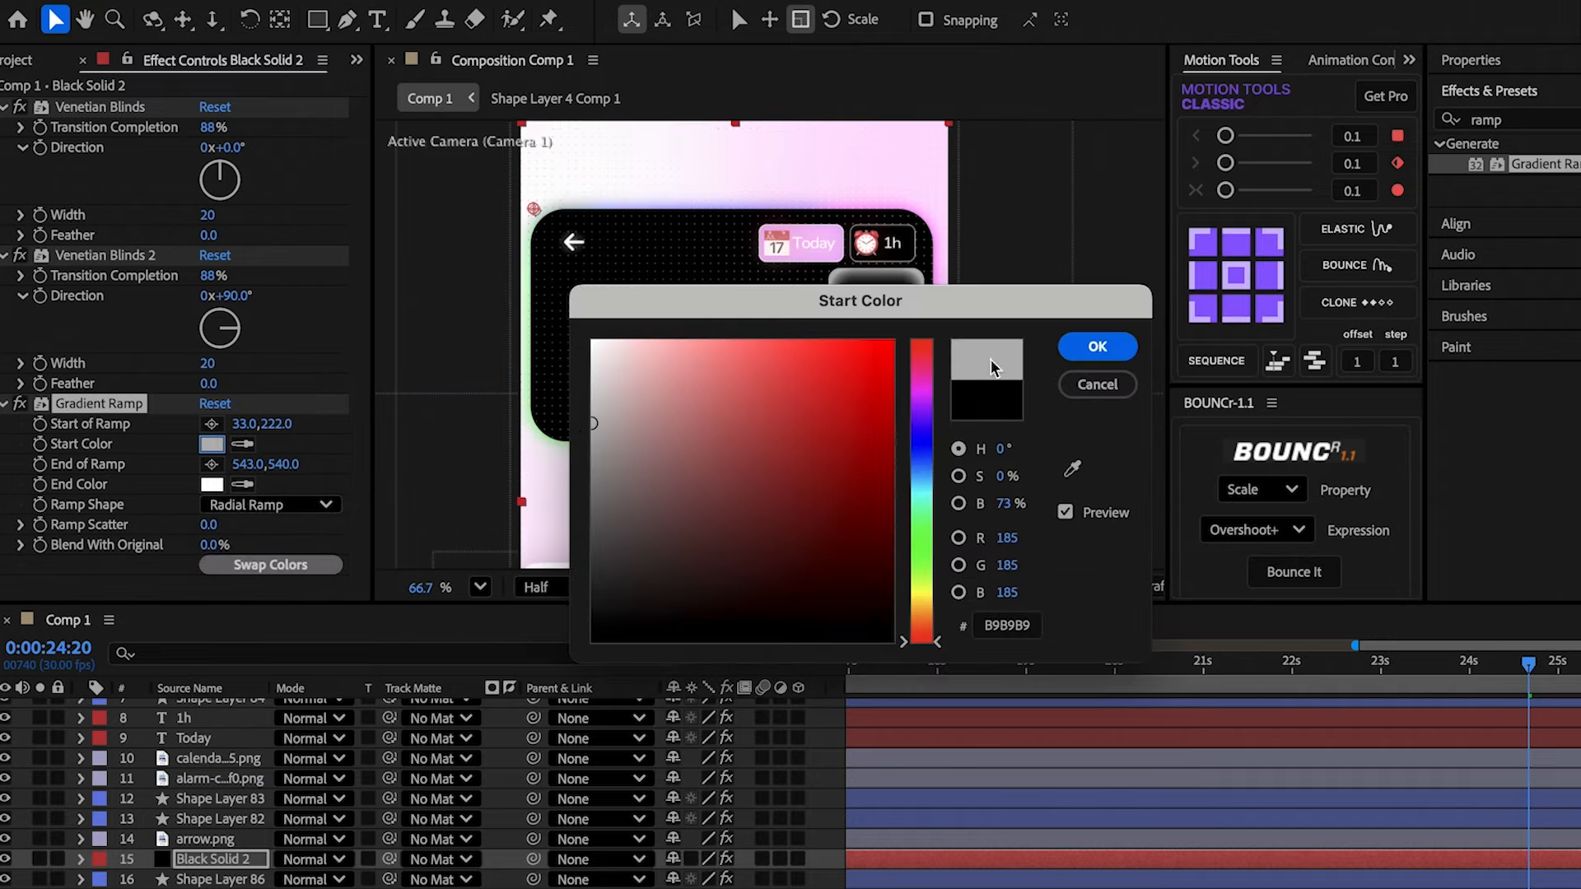
pyautogui.click(1067, 355)
pyautogui.click(211, 485)
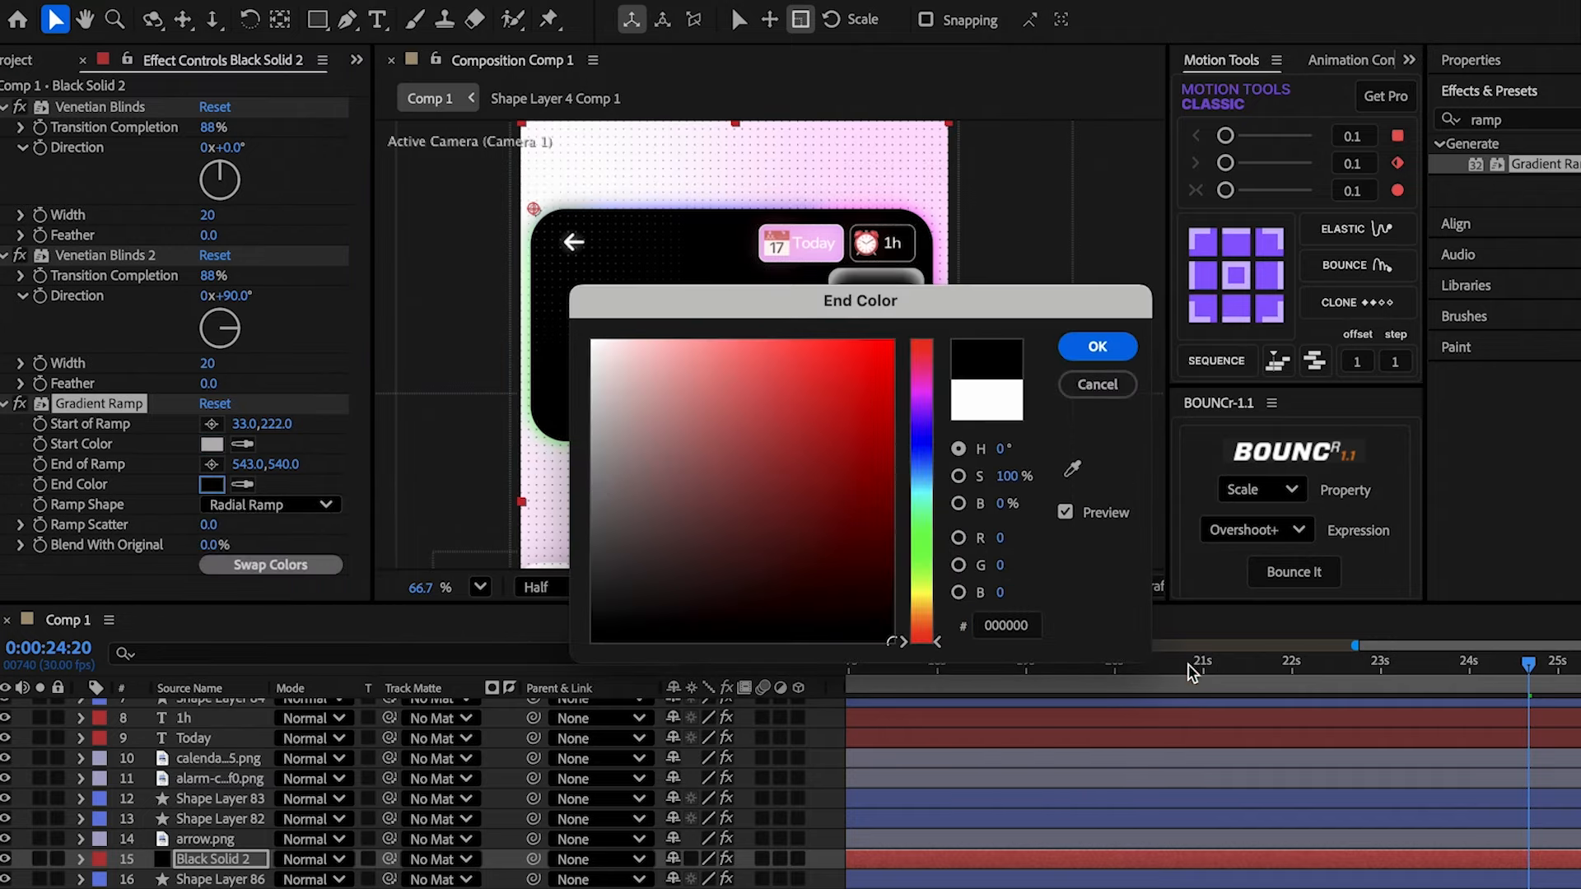
pyautogui.click(1097, 349)
# - Use Shape Layer 86 as the track matte for the dotted black solid, and select that shape layer
pyautogui.moveTo(388, 860); pyautogui.dragTo(219, 881)
pyautogui.click(216, 802)
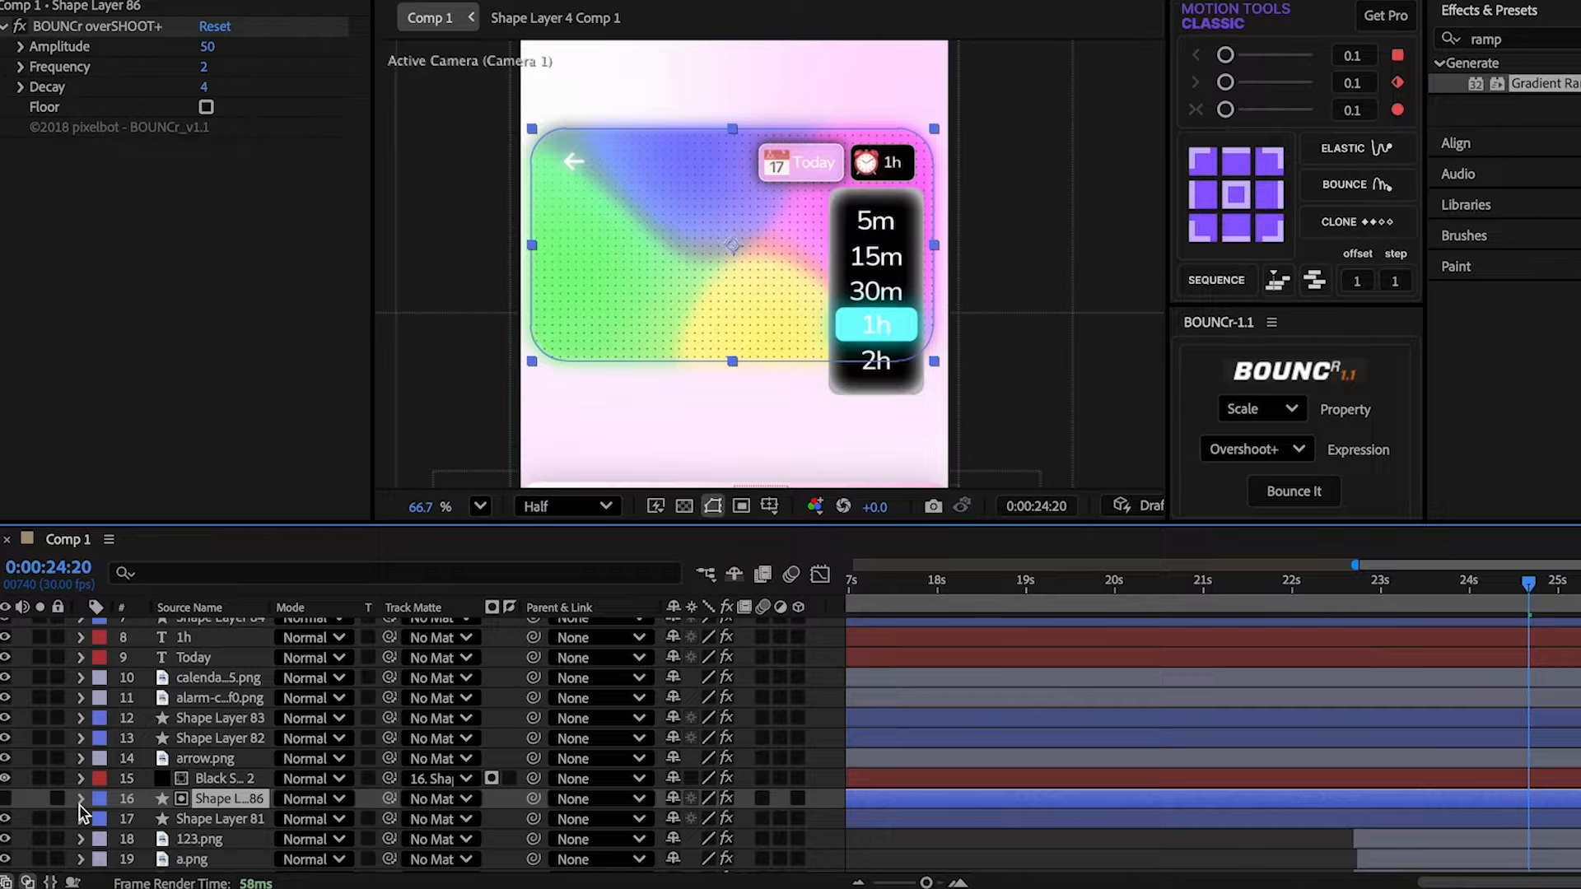
# - Make Shape Layer 86 visible again and give it an Inner Glow layer style
pyautogui.click(5, 798)
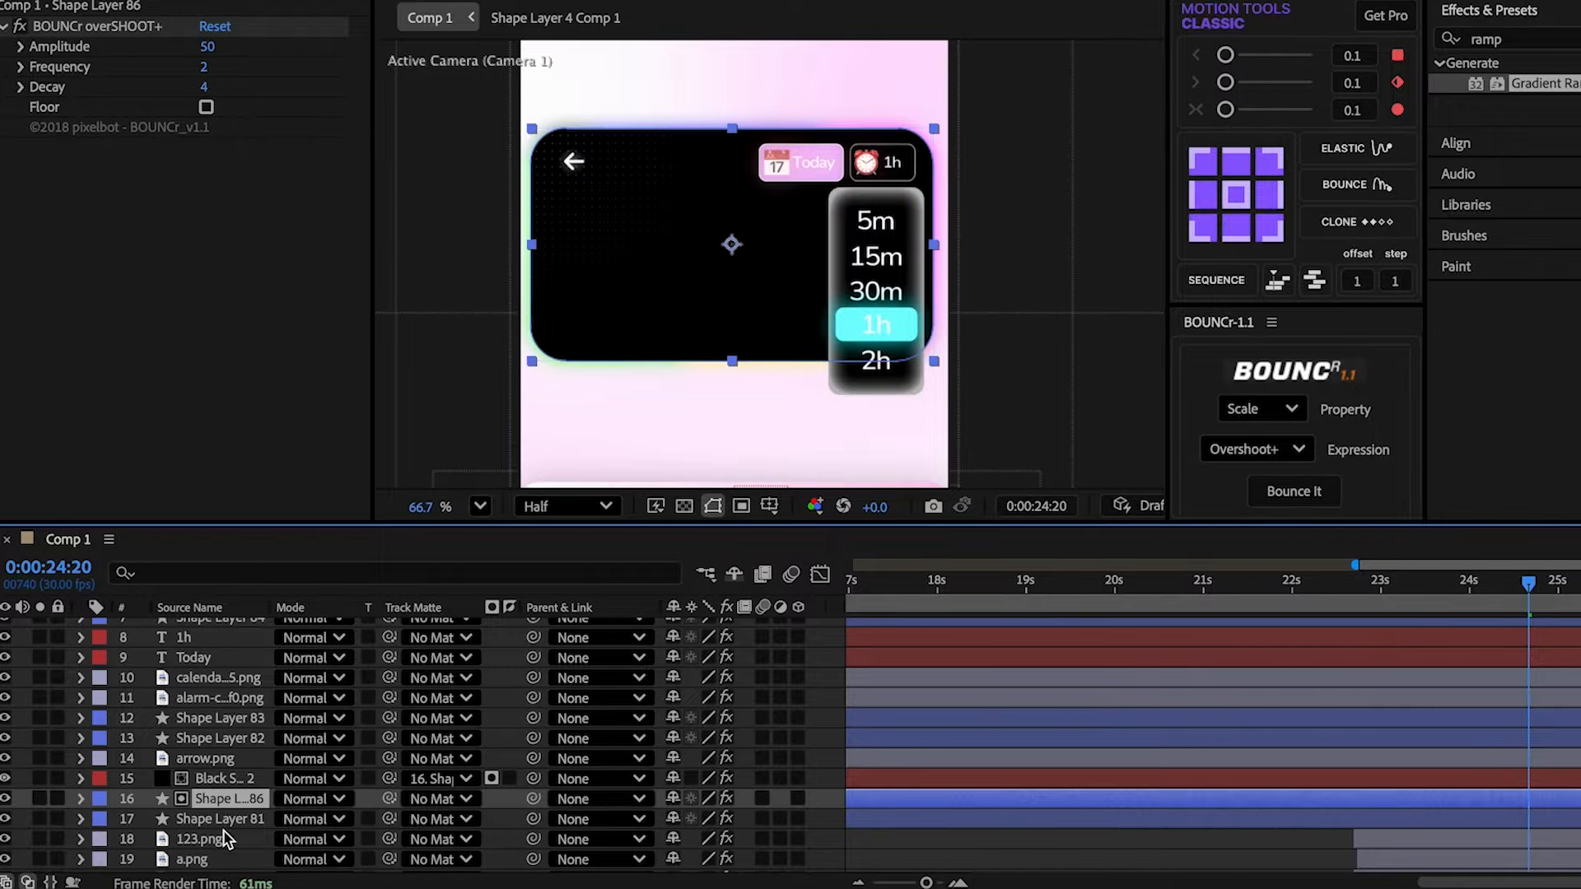
pyautogui.rightClick(205, 797)
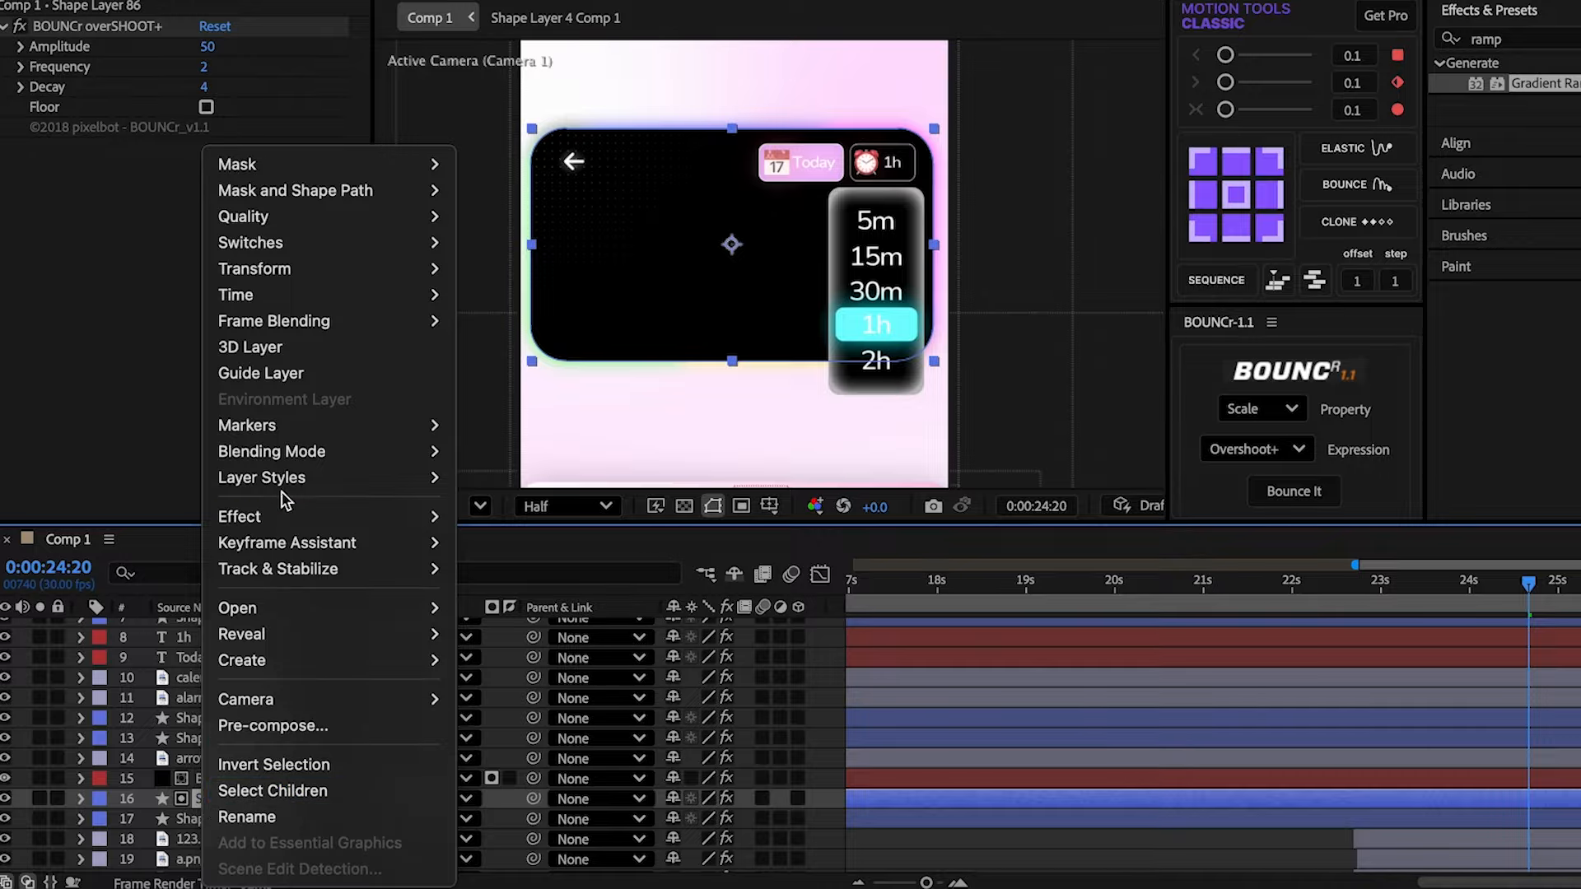
pyautogui.moveTo(308, 480)
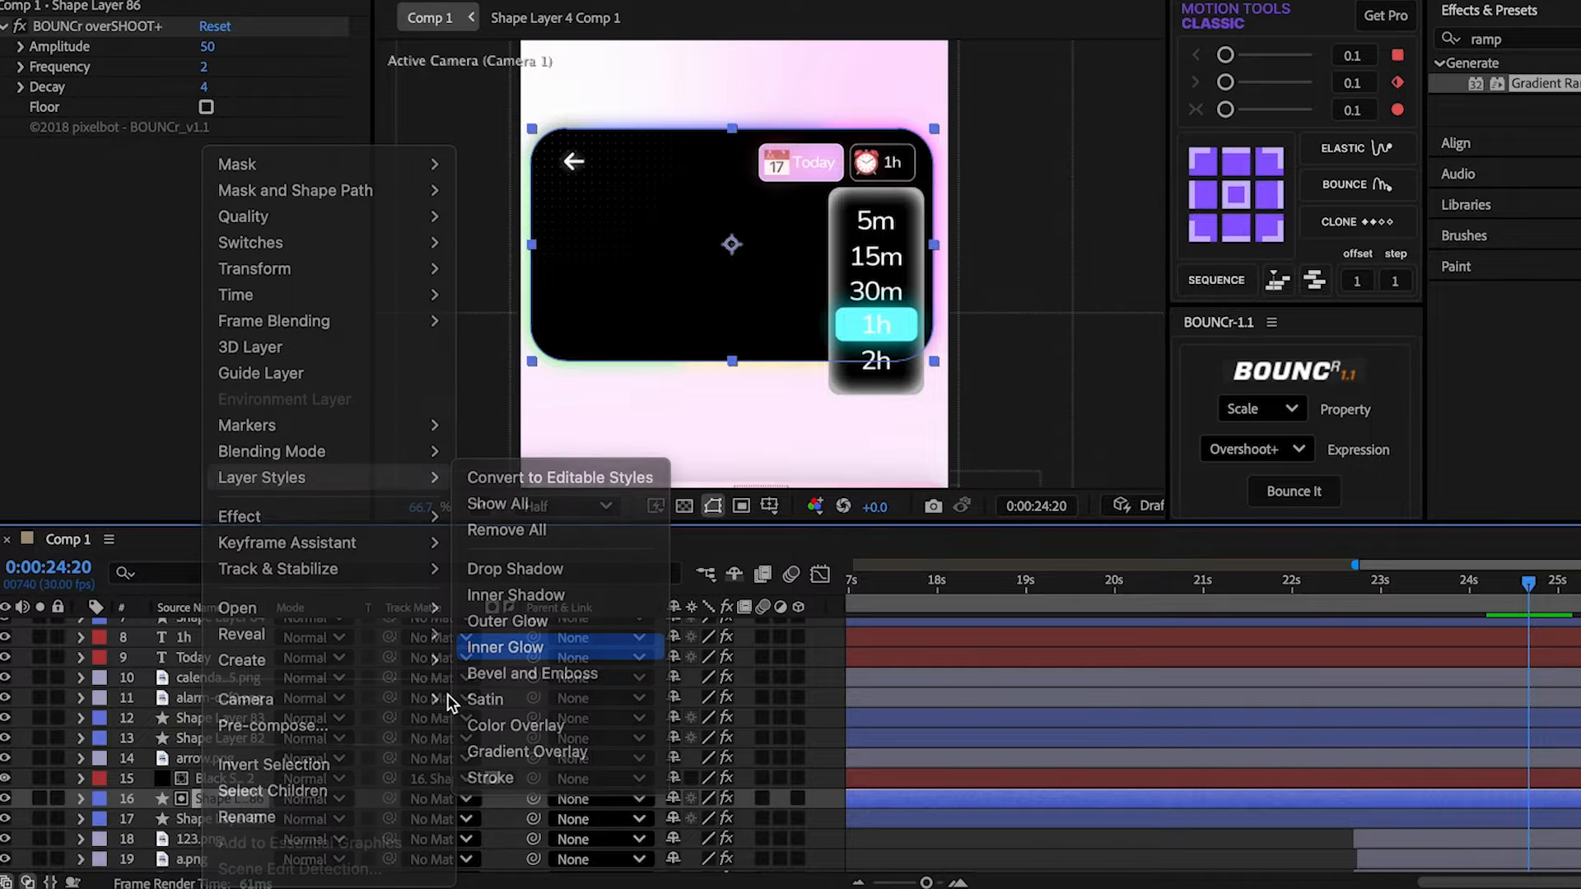
pyautogui.click(533, 649)
# - Increase the size of Shape Layer 86's inner glow and lower its opacity
pyautogui.scroll(-1, 145, 823)
pyautogui.click(120, 833)
pyautogui.scroll(-10, 310, 774)
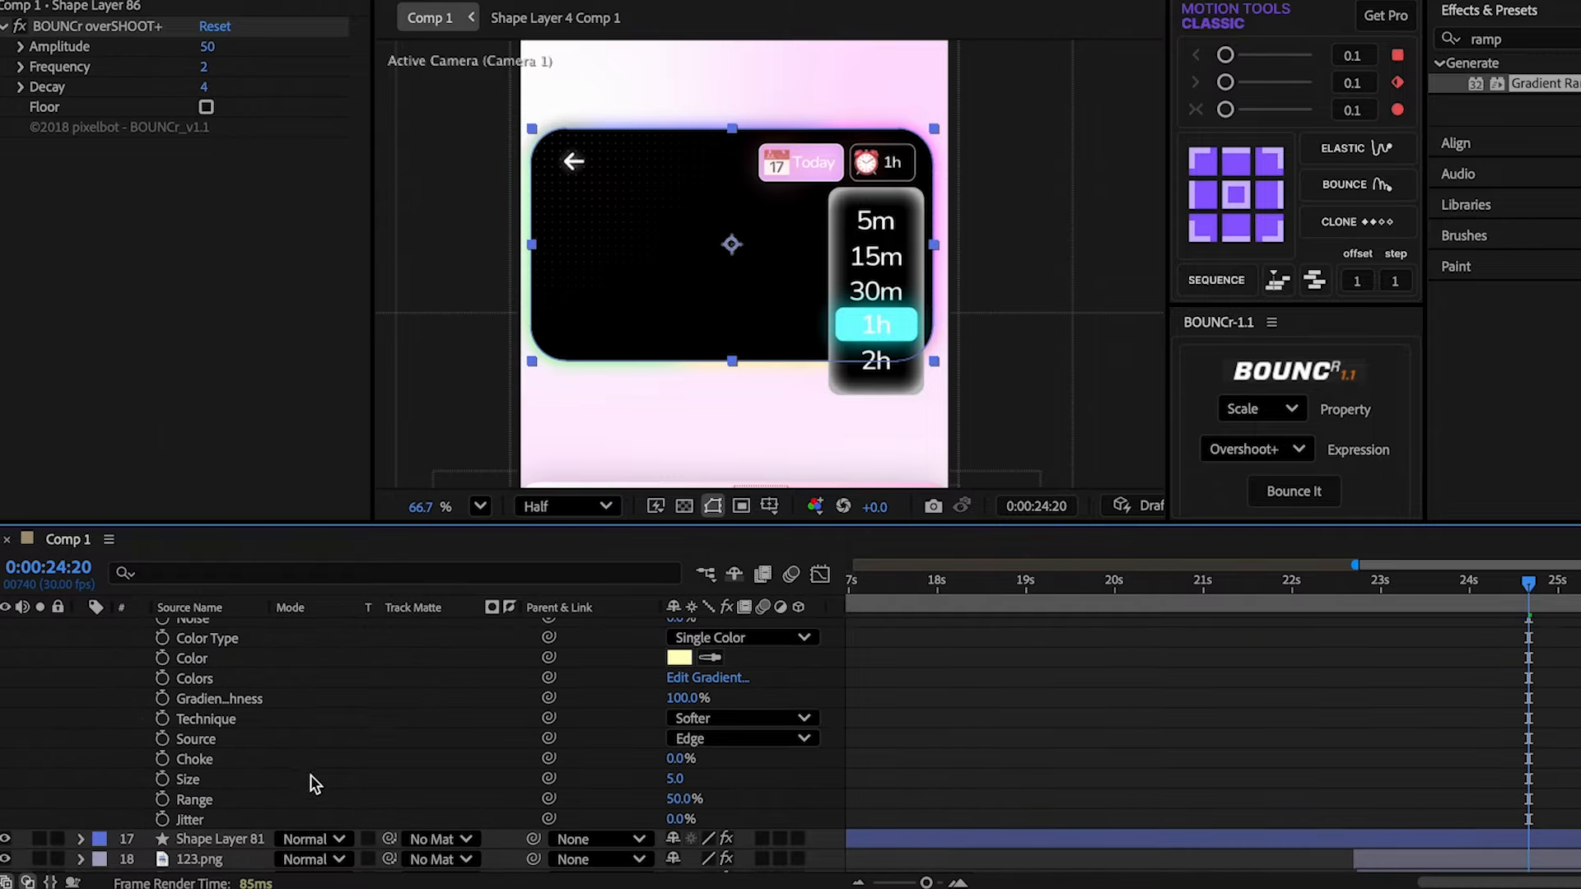
pyautogui.moveTo(679, 748); pyautogui.dragTo(744, 742)
pyautogui.scroll(5, 691, 759)
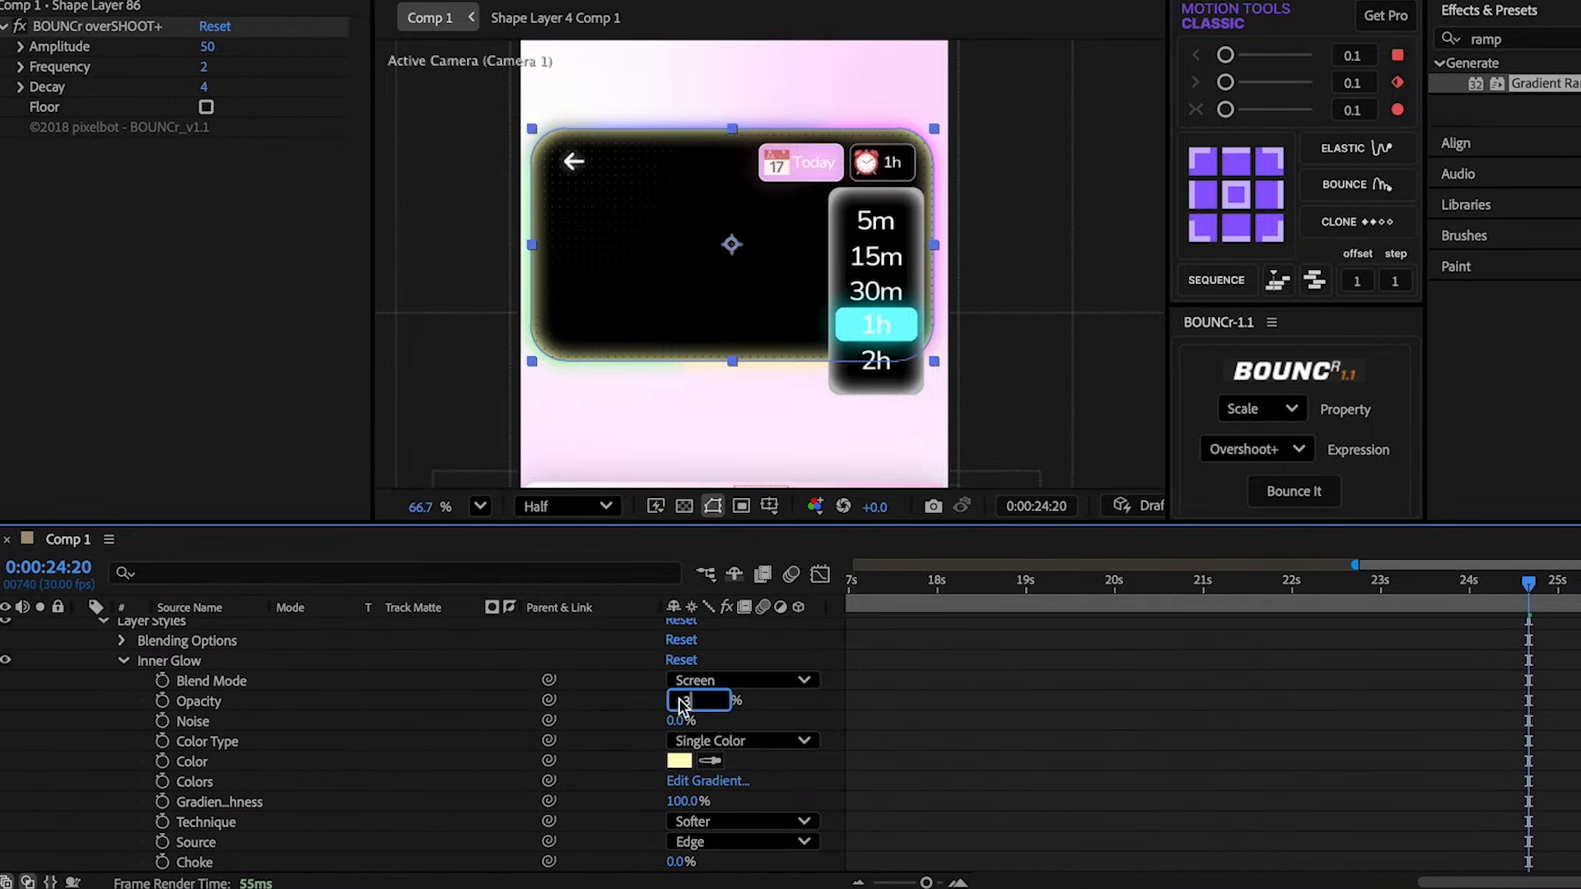
pyautogui.press('Return')
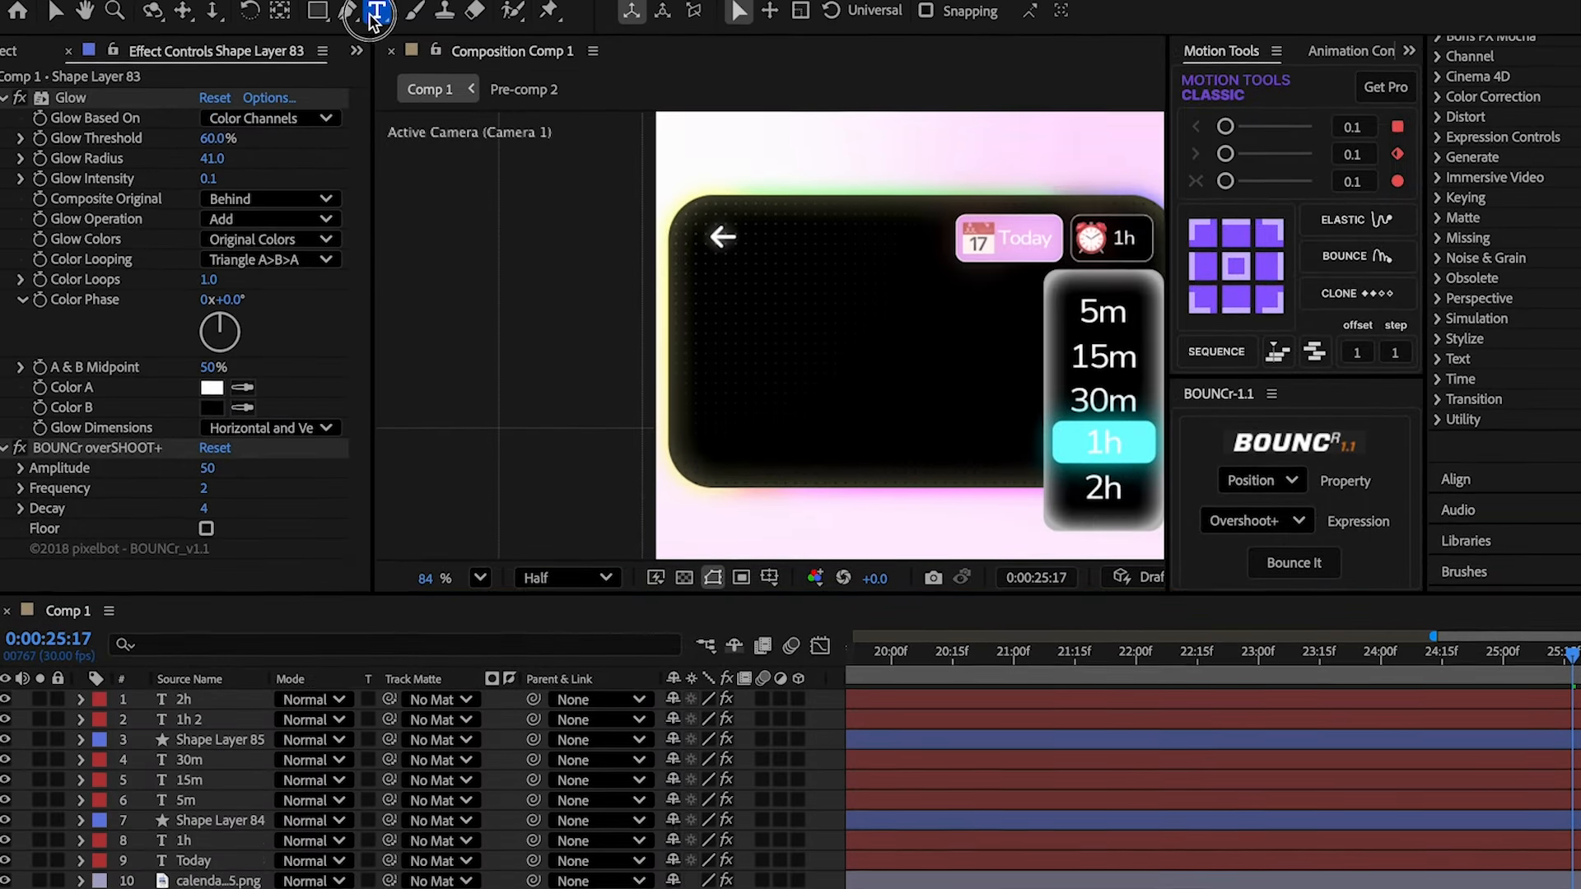
# - Add the two-line text "Speak about yourself in a positive way" and place it inside the black box below the arrow
pyautogui.click(826, 186)
pyautogui.write('Speak about yourself in a positive way')
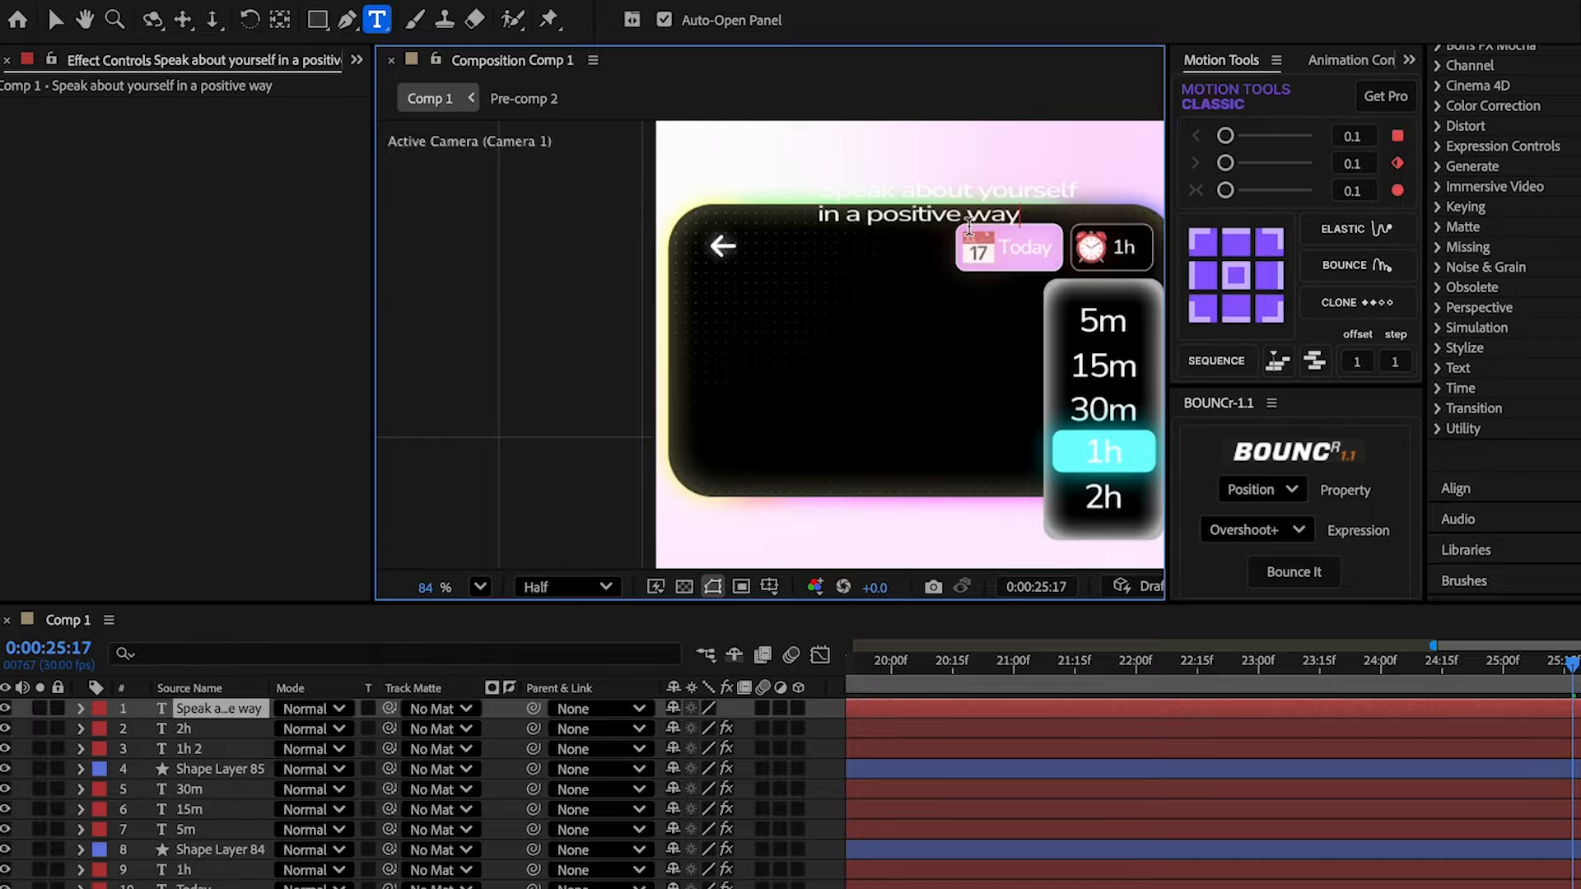
pyautogui.moveTo(893, 206); pyautogui.dragTo(784, 371)
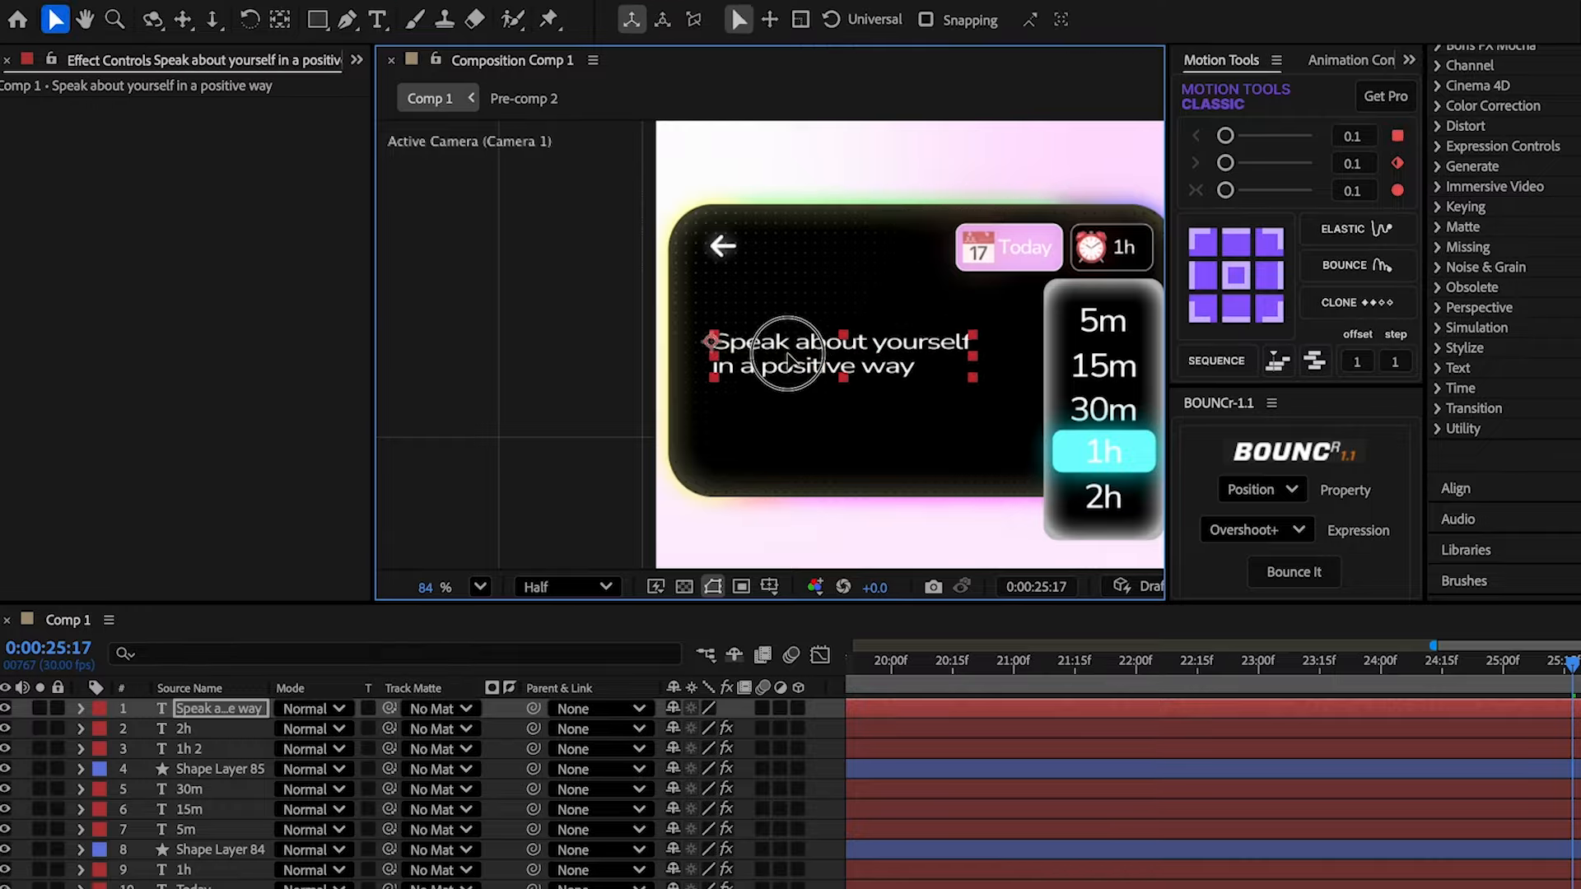
# - Unlink the sentence layer's scale and stretch the text vertically to 130%
pyautogui.scroll(1, 784, 371)
pyautogui.press('s')
pyautogui.click(672, 730)
pyautogui.click(736, 729)
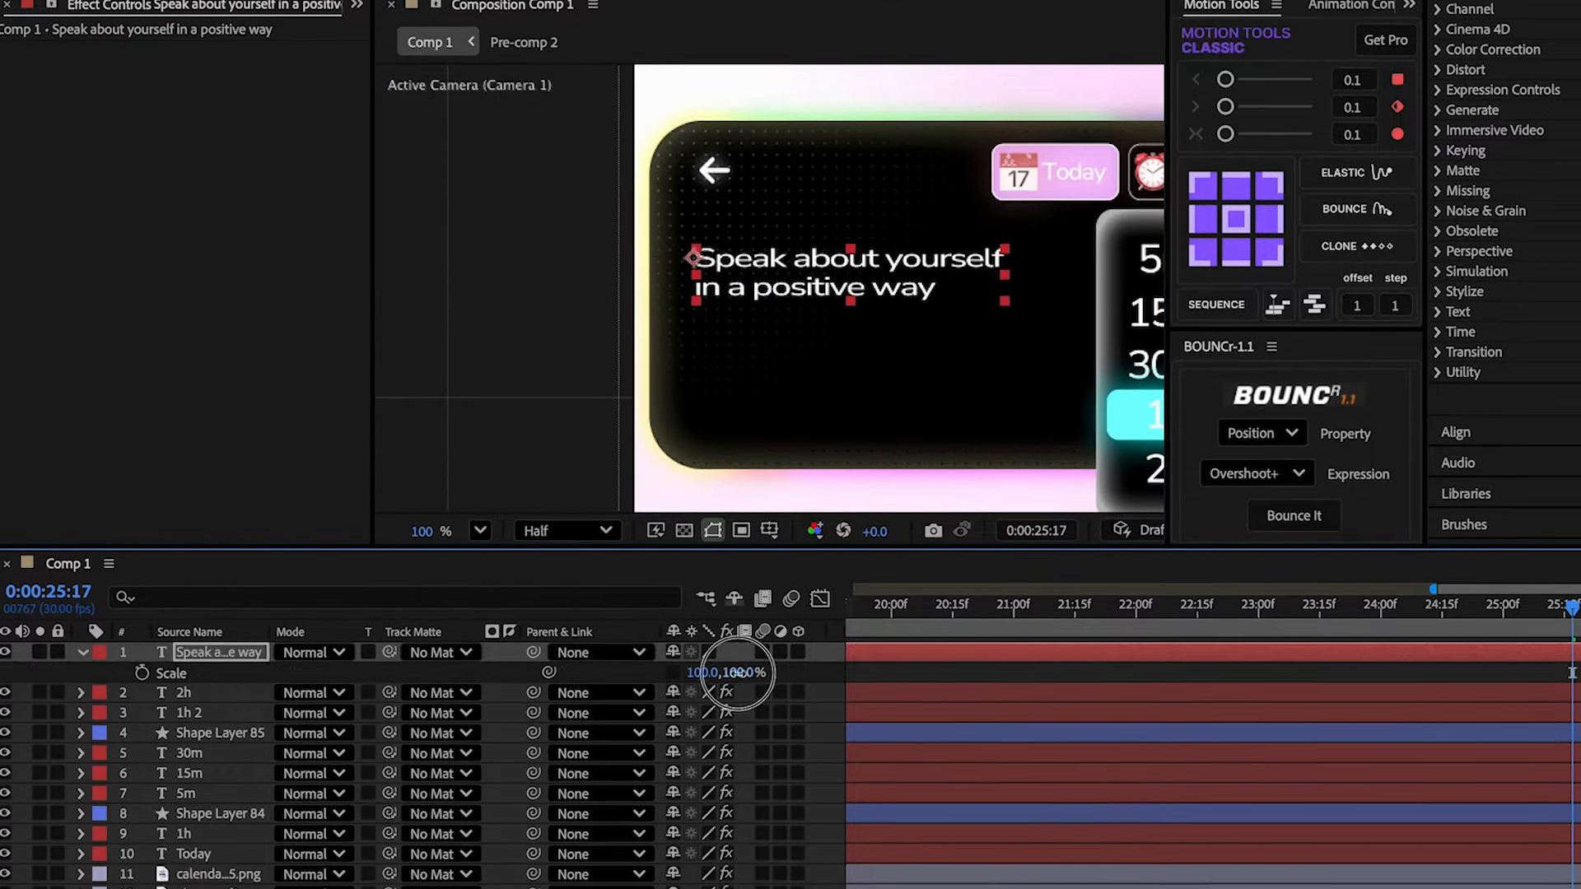
pyautogui.write('1')
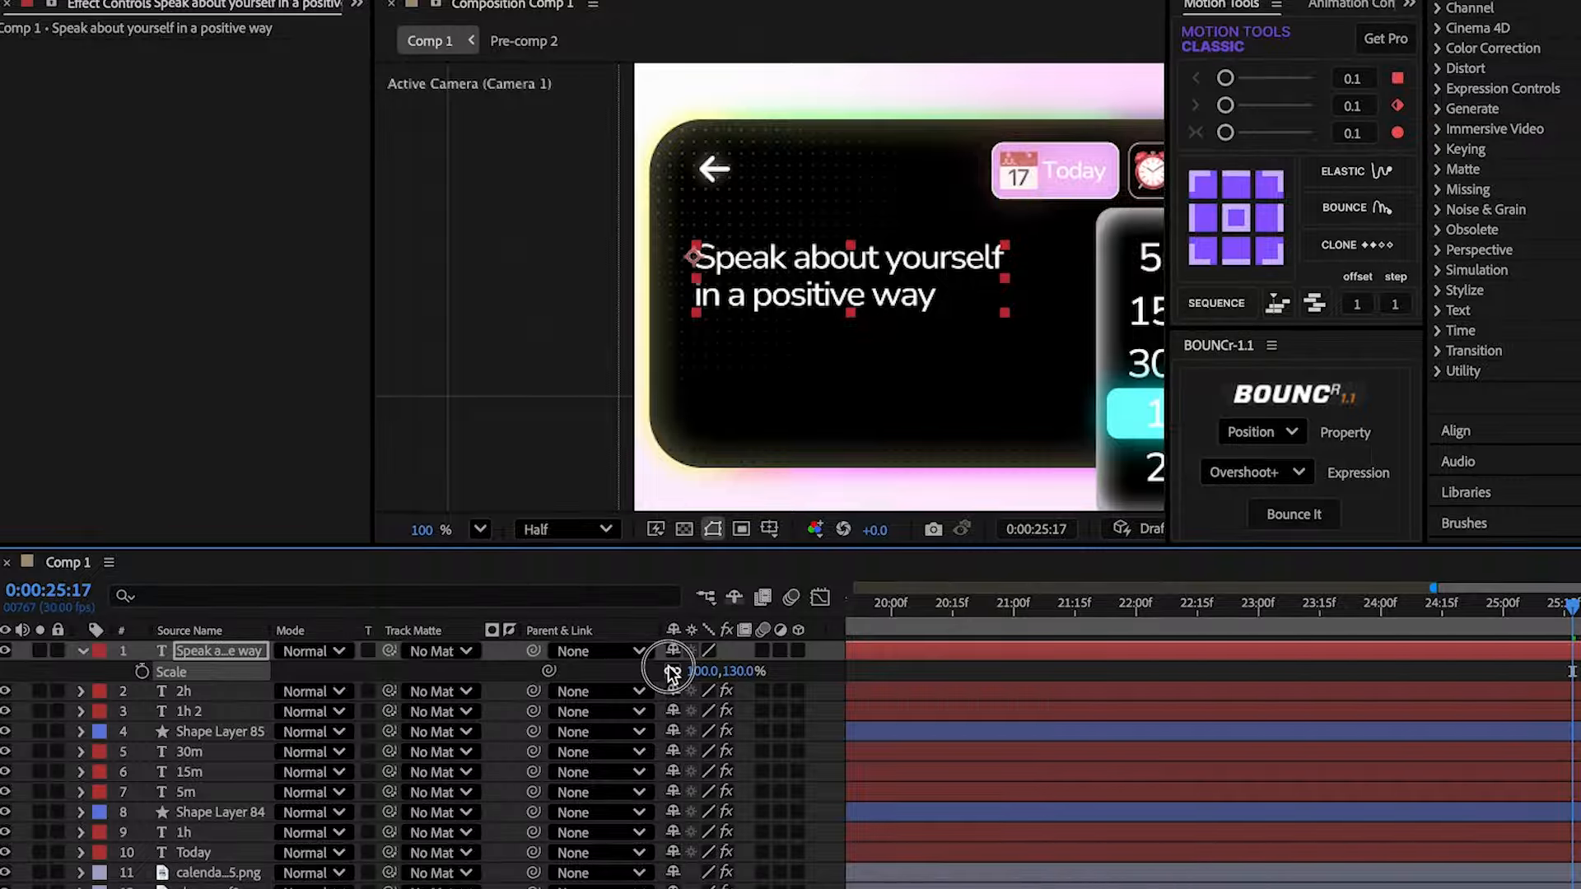
pyautogui.click(79, 651)
pyautogui.scroll(2, 778, 288)
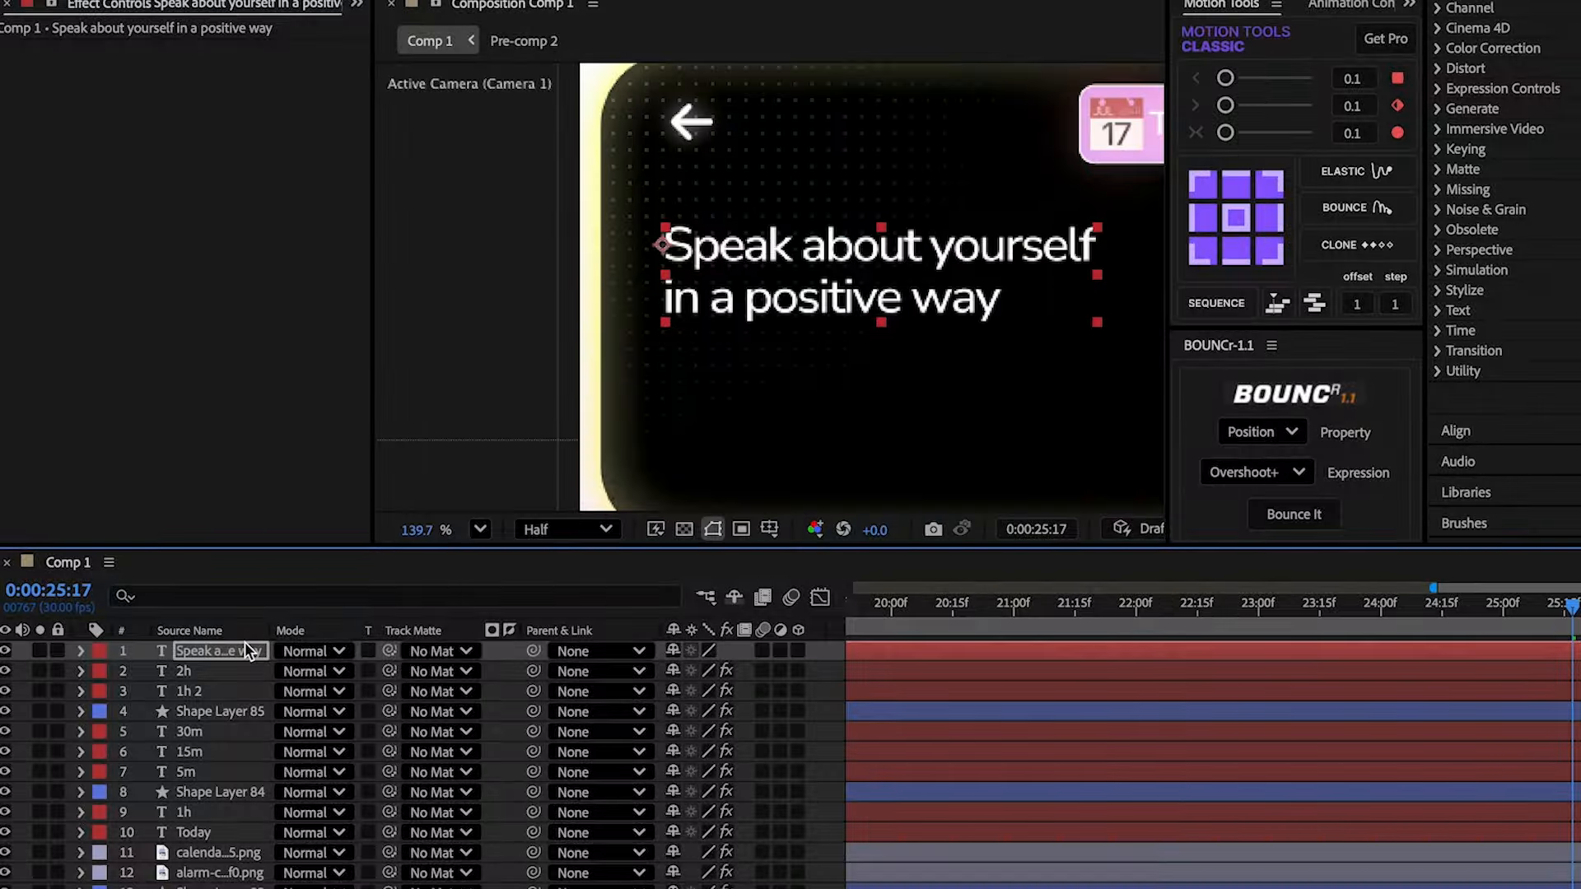
# - Duplicate the sentence layer and reduce the copy to the word "Speak", copying the remaining words
pyautogui.hotkey('ctrl', 'd')
pyautogui.doubleClick(795, 270)
pyautogui.moveTo(800, 267); pyautogui.dragTo(990, 368)
pyautogui.hotkey('ctrl', 'c')
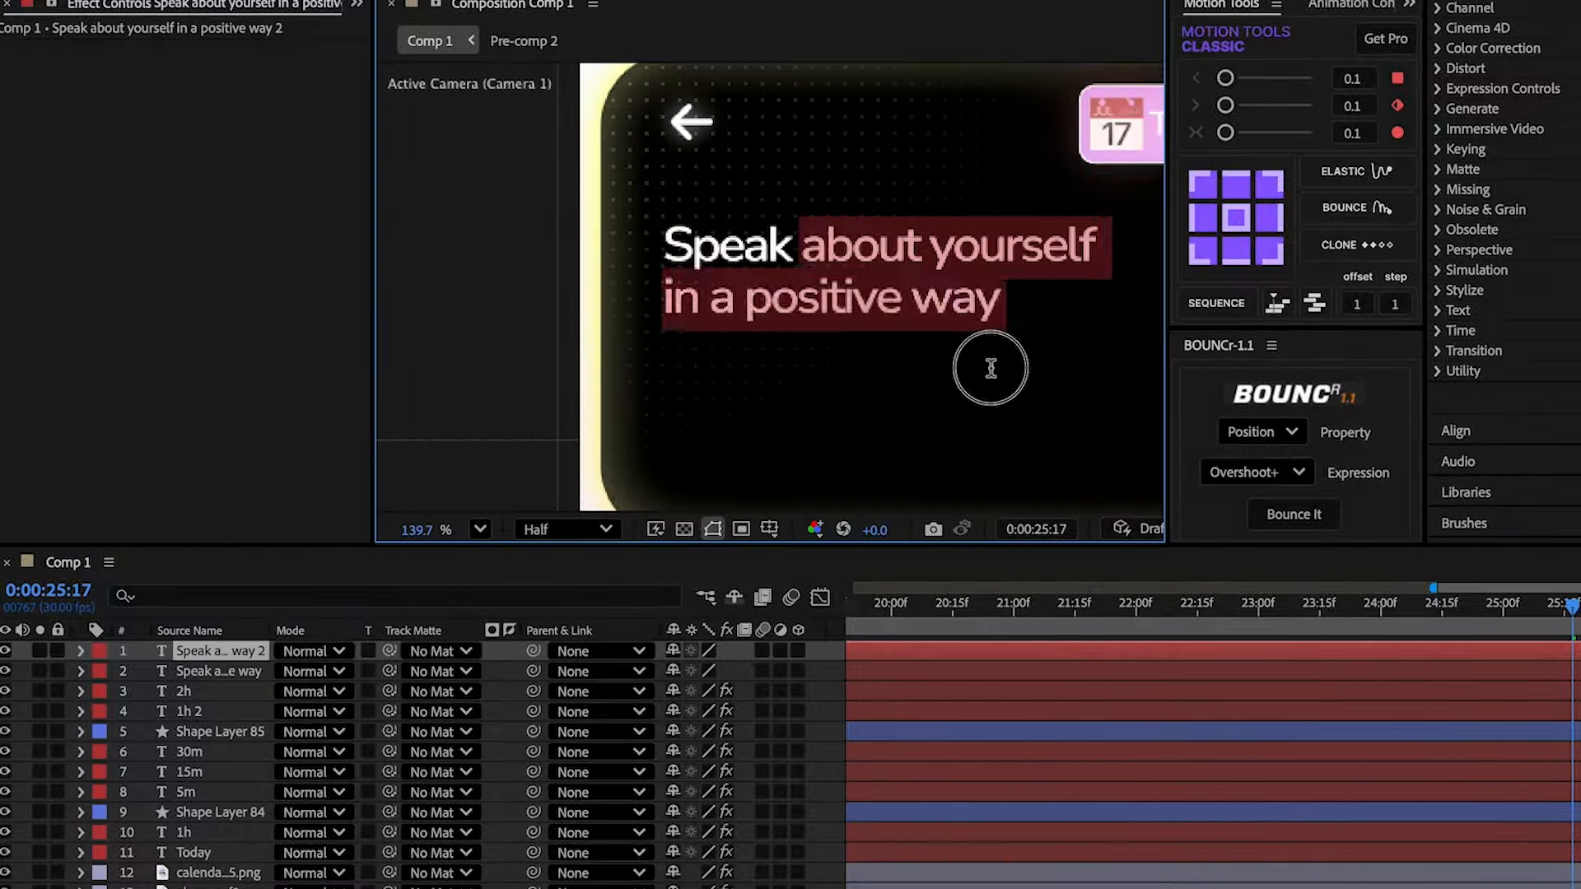
pyautogui.press('BackSpace')
# - Duplicate the word layer for "about", align it with the sentence at X position 269, and cut the words after it
pyautogui.click(199, 652)
pyautogui.hotkey('ctrl', 'd')
pyautogui.doubleClick(198, 652)
pyautogui.hotkey('ctrl', 'v')
pyautogui.press('Escape')
pyautogui.press('p')
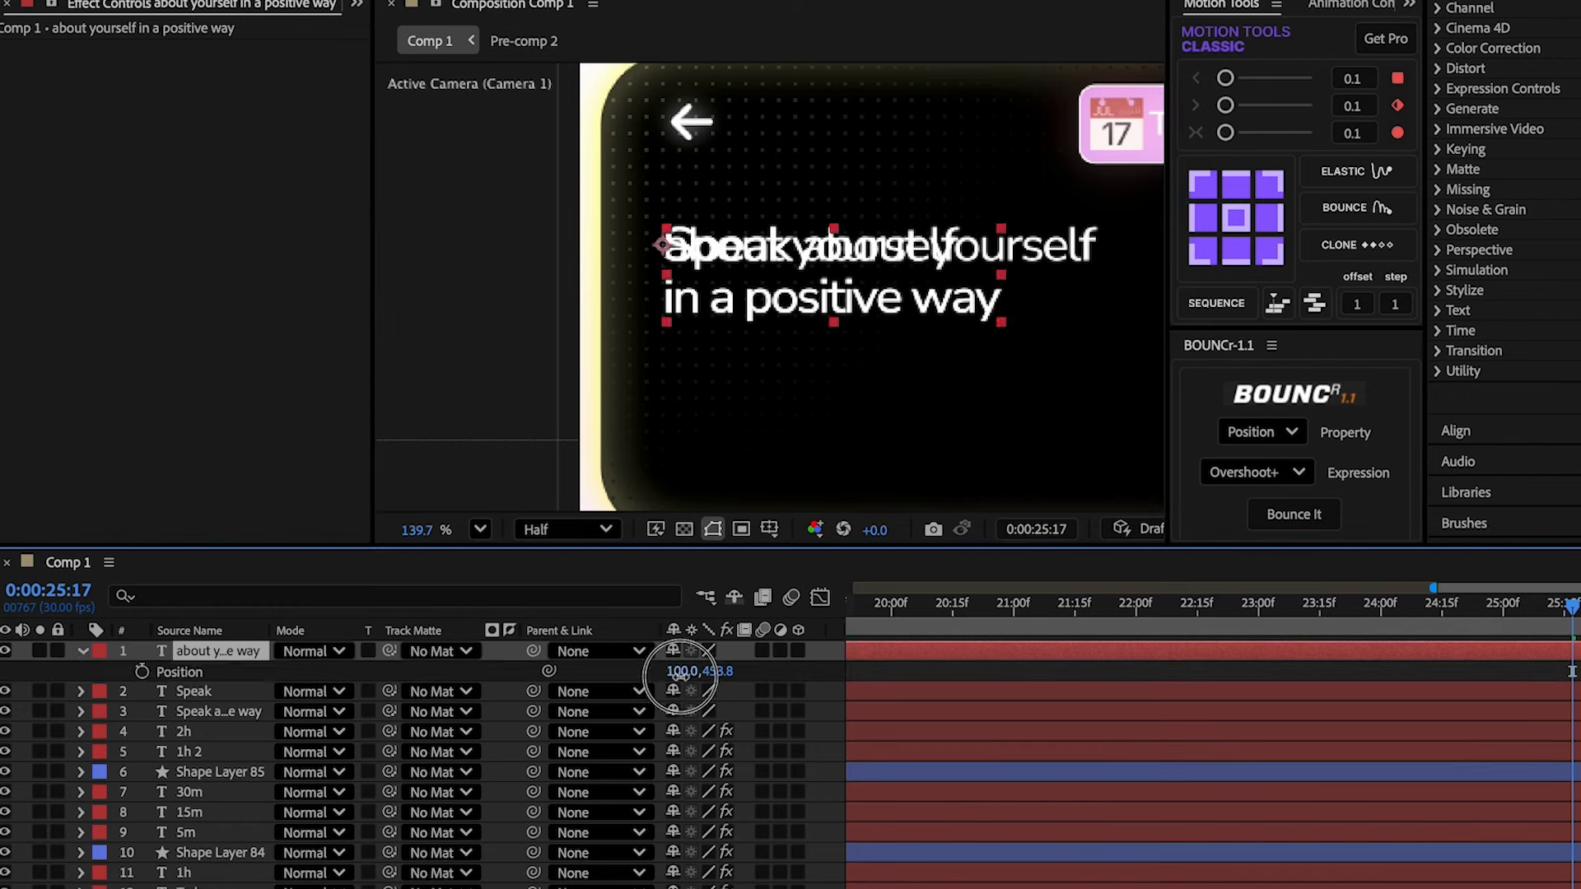
pyautogui.moveTo(684, 671); pyautogui.dragTo(886, 672)
pyautogui.moveTo(930, 255); pyautogui.dragTo(1241, 355)
pyautogui.hotkey('ctrl', 'x')
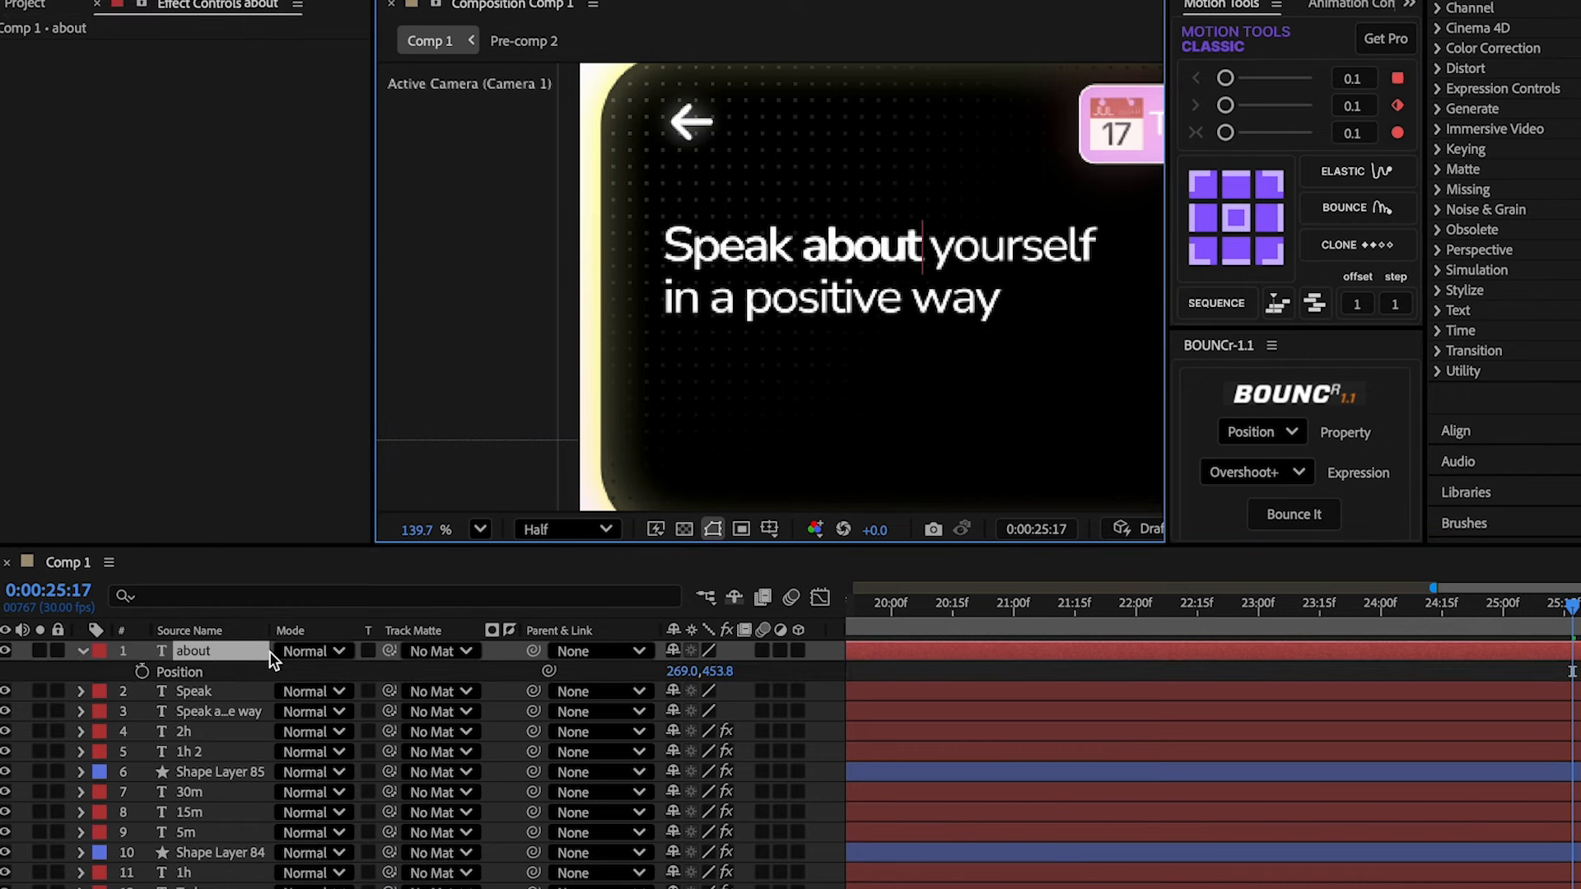
# - Duplicate the word layer for "yourself", set its X position to 407, and cut the second line from it
pyautogui.click(239, 653)
pyautogui.hotkey('ctrl', 'd')
pyautogui.doubleClick(226, 653)
pyautogui.hotkey('ctrl', 'v')
pyautogui.click(226, 653)
pyautogui.press('p')
pyautogui.moveTo(684, 672); pyautogui.dragTo(827, 657)
pyautogui.moveTo(918, 300); pyautogui.dragTo(608, 346)
pyautogui.click(197, 653)
pyautogui.tripleClick(1028, 291)
pyautogui.hotkey('ctrl', 'x')
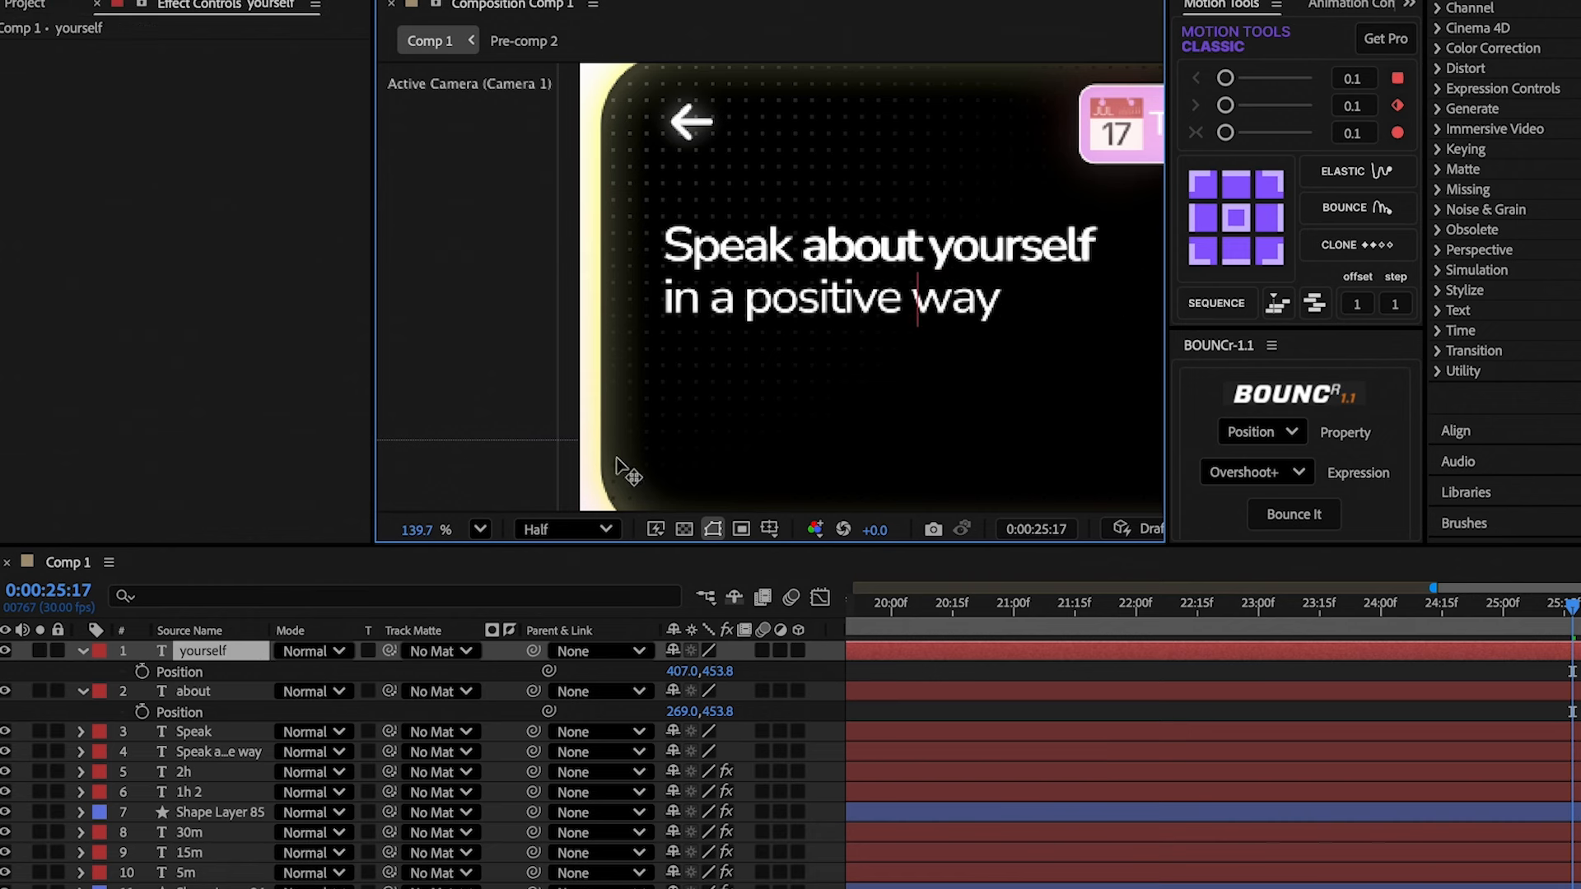
# - Create an "in" layer from a duplicate at position 99, 517.8, cutting the rest of the second line
pyautogui.click(241, 654)
pyautogui.hotkey('ctrl', 'd')
pyautogui.doubleClick(241, 653)
pyautogui.hotkey('ctrl', 'v')
pyautogui.click(262, 654)
pyautogui.press('p')
pyautogui.moveTo(681, 672); pyautogui.dragTo(338, 701)
pyautogui.moveTo(717, 672); pyautogui.dragTo(795, 669)
pyautogui.moveTo(713, 307); pyautogui.dragTo(1297, 338)
pyautogui.hotkey('ctrl', 'x')
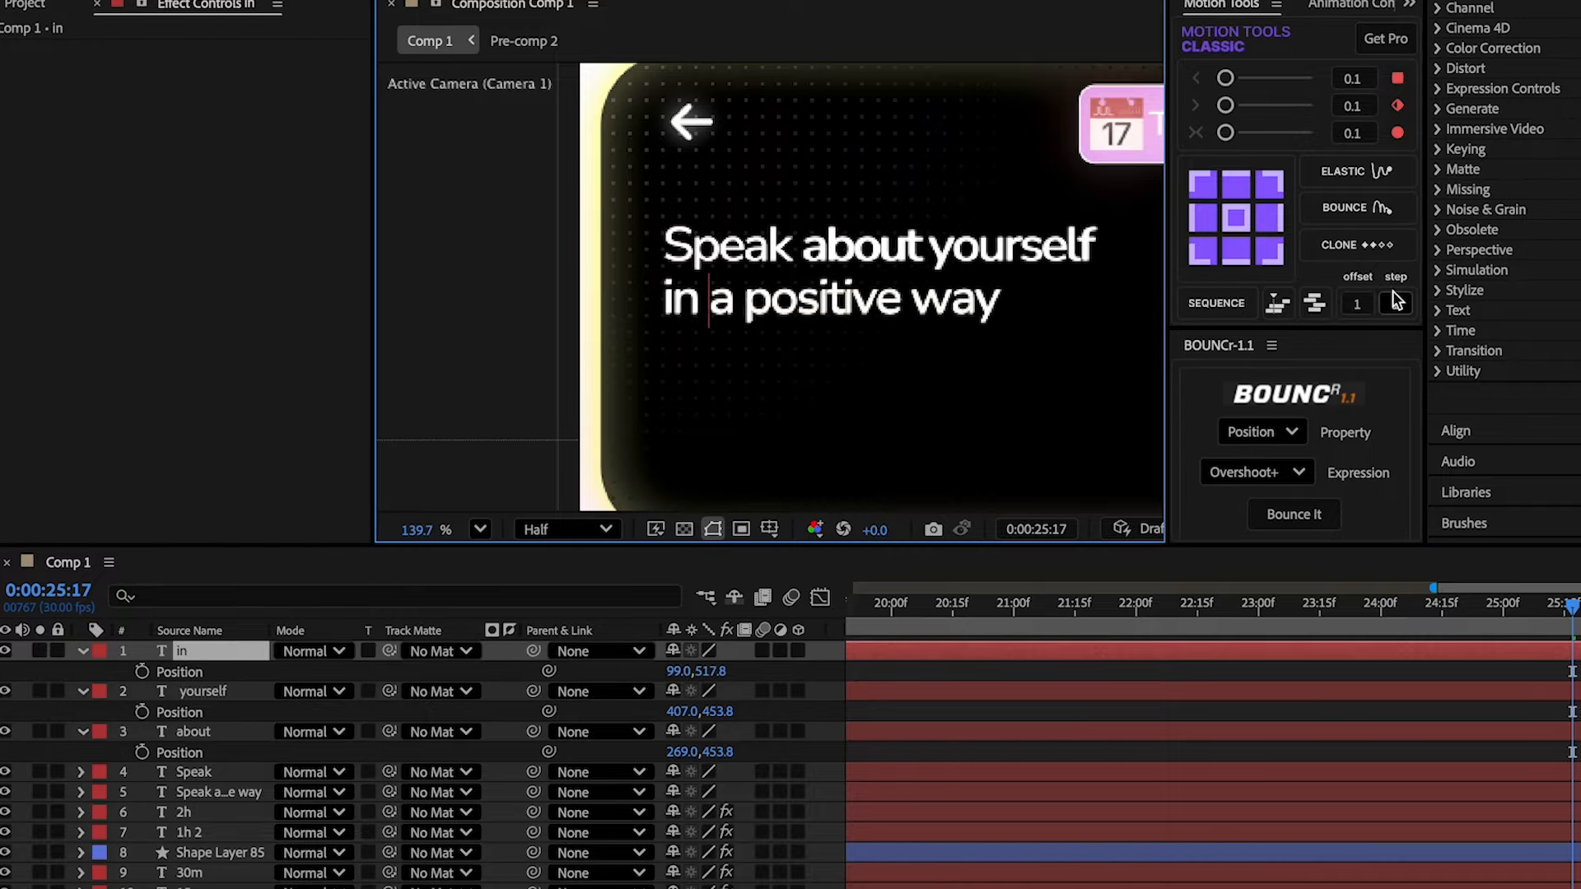
# - Create an "a" layer from a duplicate with its X position at 156, cutting "positive way" from it
pyautogui.click(182, 652)
pyautogui.hotkey('ctrl', 'd')
pyautogui.doubleClick(183, 652)
pyautogui.hotkey('ctrl', 'v')
pyautogui.click(247, 653)
pyautogui.press('p')
pyautogui.moveTo(680, 672); pyautogui.dragTo(758, 672)
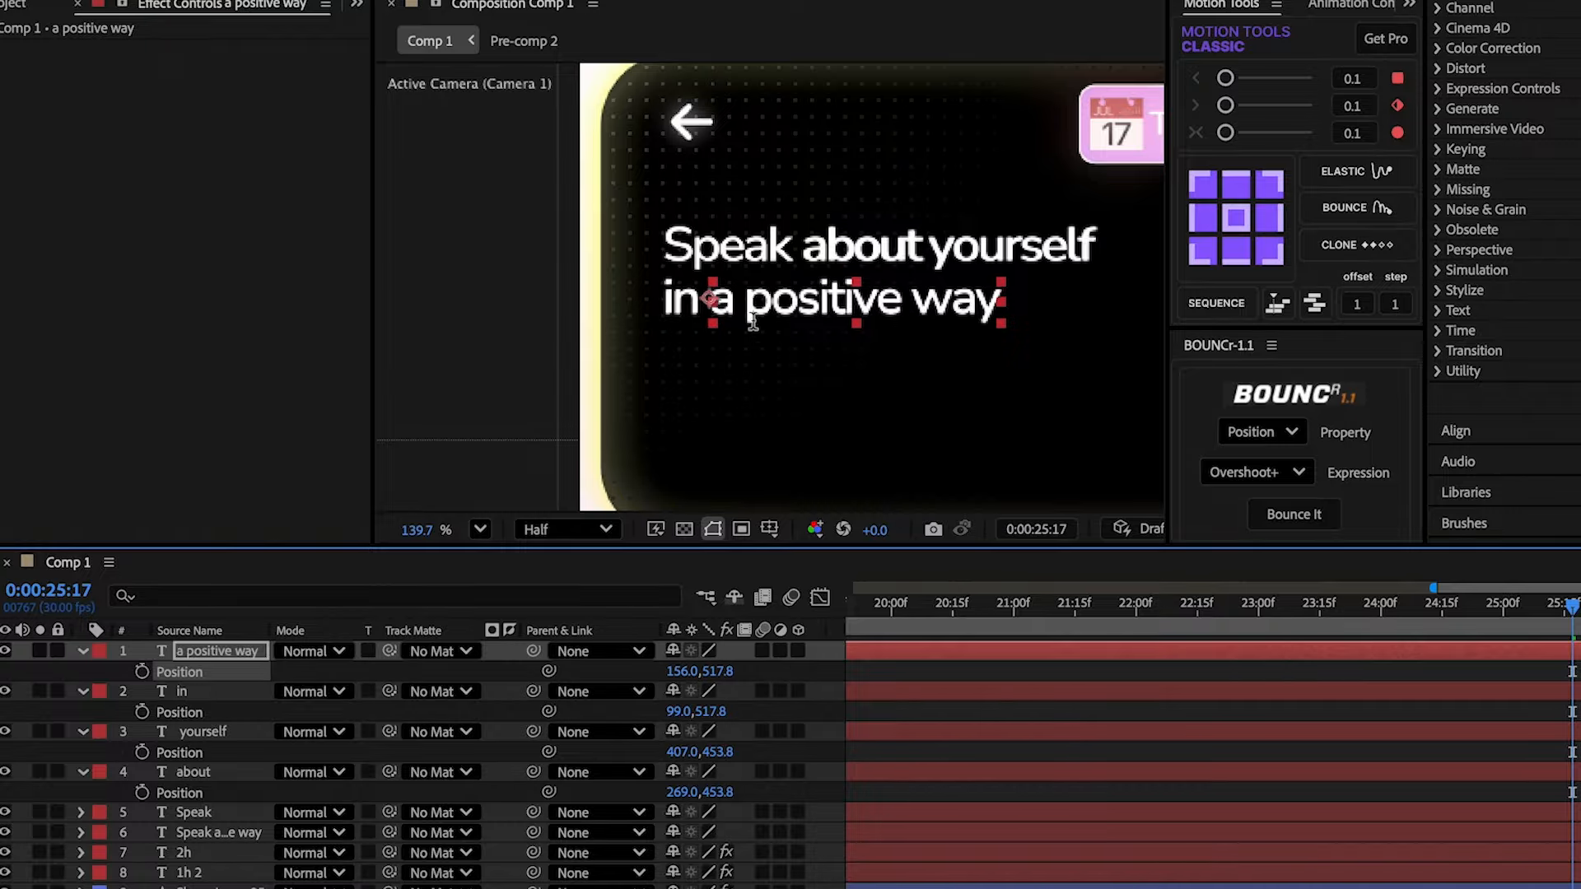
pyautogui.moveTo(752, 321); pyautogui.dragTo(1173, 300)
pyautogui.hotkey('ctrl', 'x')
# - Create a "positive" layer from a duplicate with its X position at 199, cutting "way" from it
pyautogui.hotkey('ctrl', 'd')
pyautogui.doubleClick(191, 644)
pyautogui.hotkey('ctrl', 'v')
pyautogui.click(486, 643)
pyautogui.press('p')
pyautogui.moveTo(680, 672); pyautogui.dragTo(771, 668)
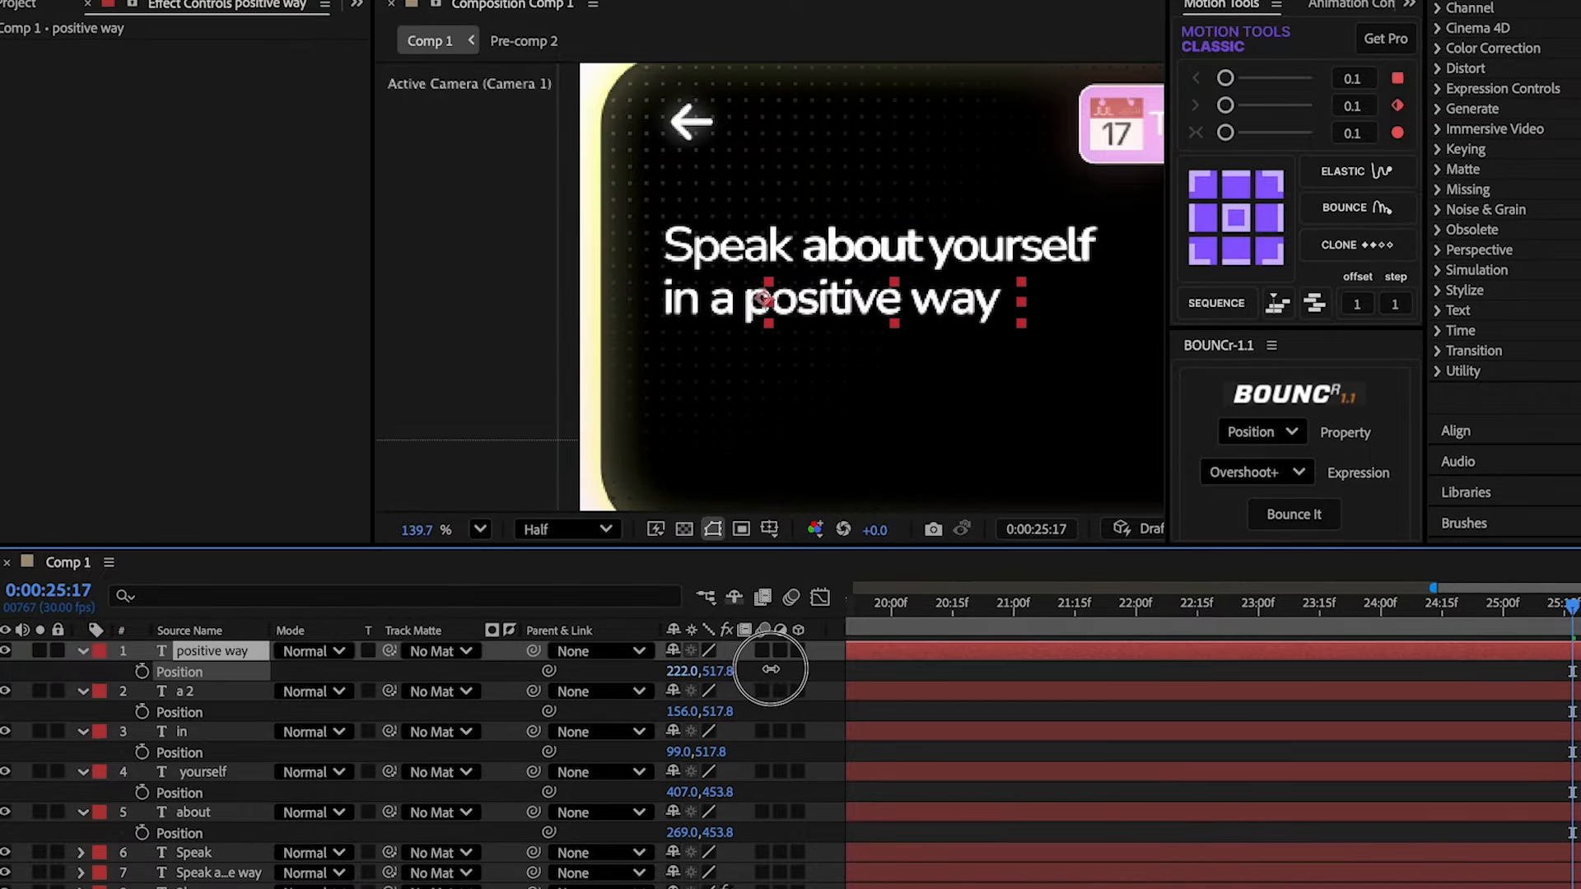
pyautogui.moveTo(907, 298); pyautogui.dragTo(1006, 305)
pyautogui.hotkey('ctrl', 'x')
# - Create a "way" layer from a duplicate, move it to the end of the second line, and collapse the word layers' properties
pyautogui.hotkey('ctrl', 'd')
pyautogui.doubleClick(191, 652)
pyautogui.hotkey('ctrl', 'v')
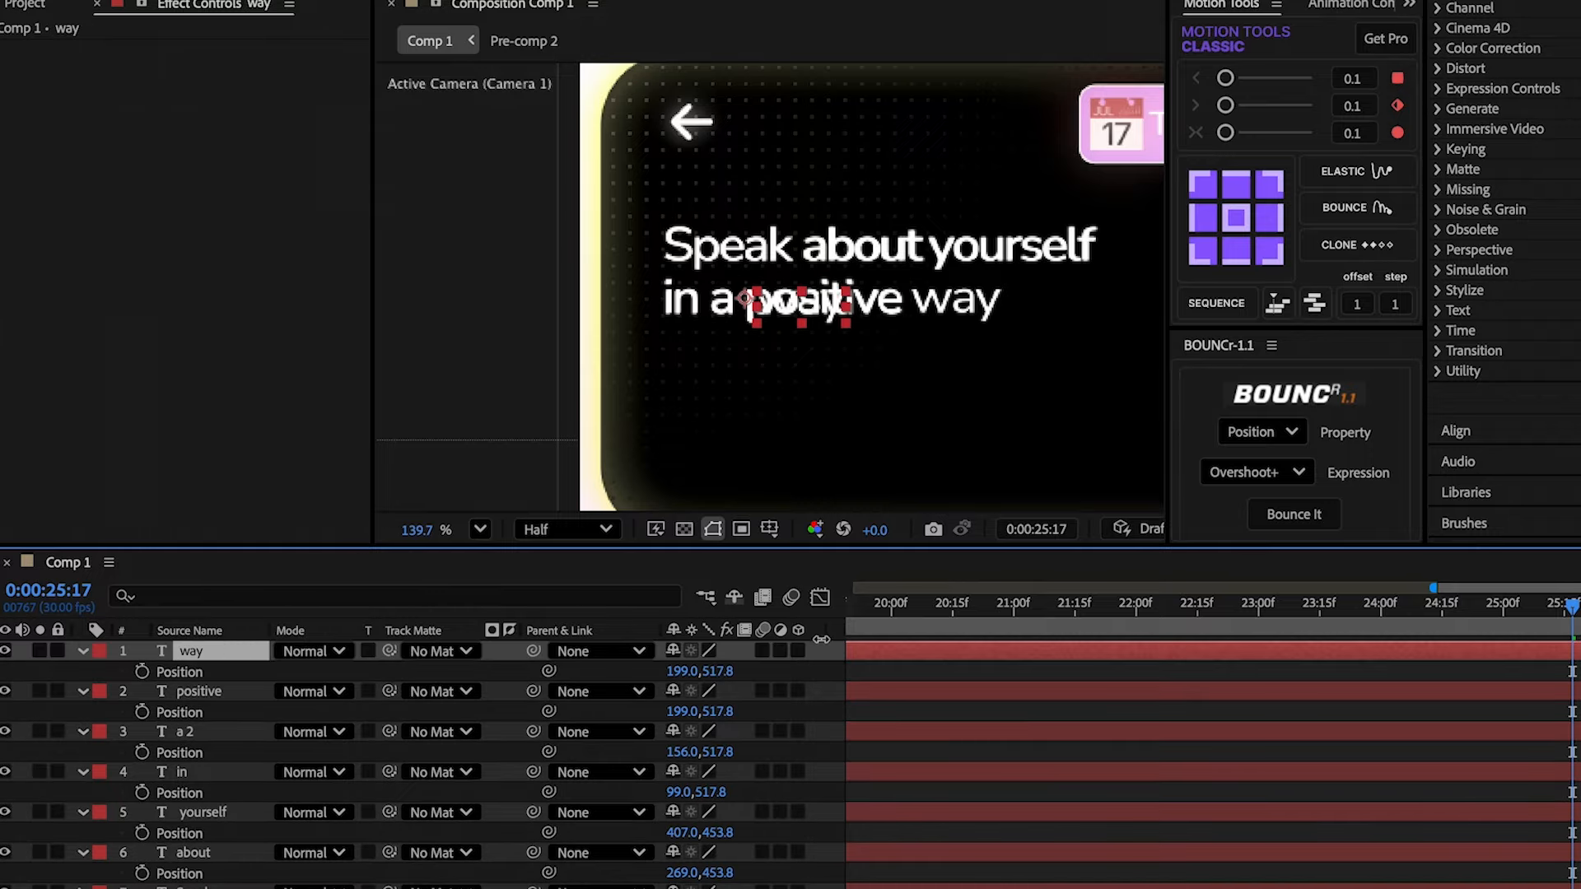
pyautogui.click(885, 669)
pyautogui.press('u')
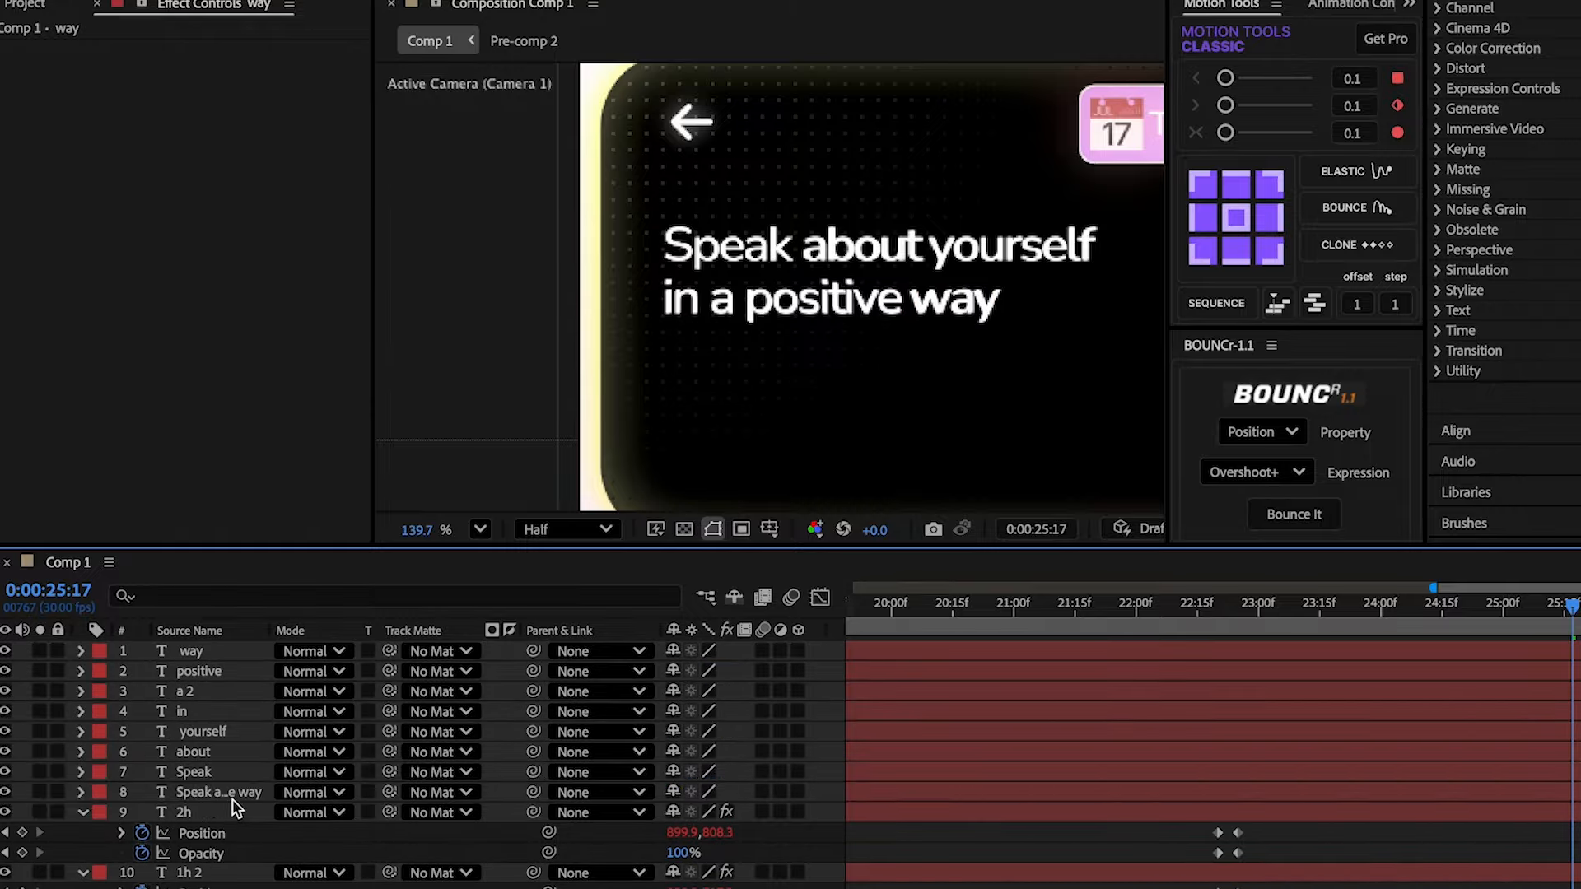
# - Delete the original full-sentence text layer and collapse the open layer properties
pyautogui.click(232, 794)
pyautogui.press('Delete')
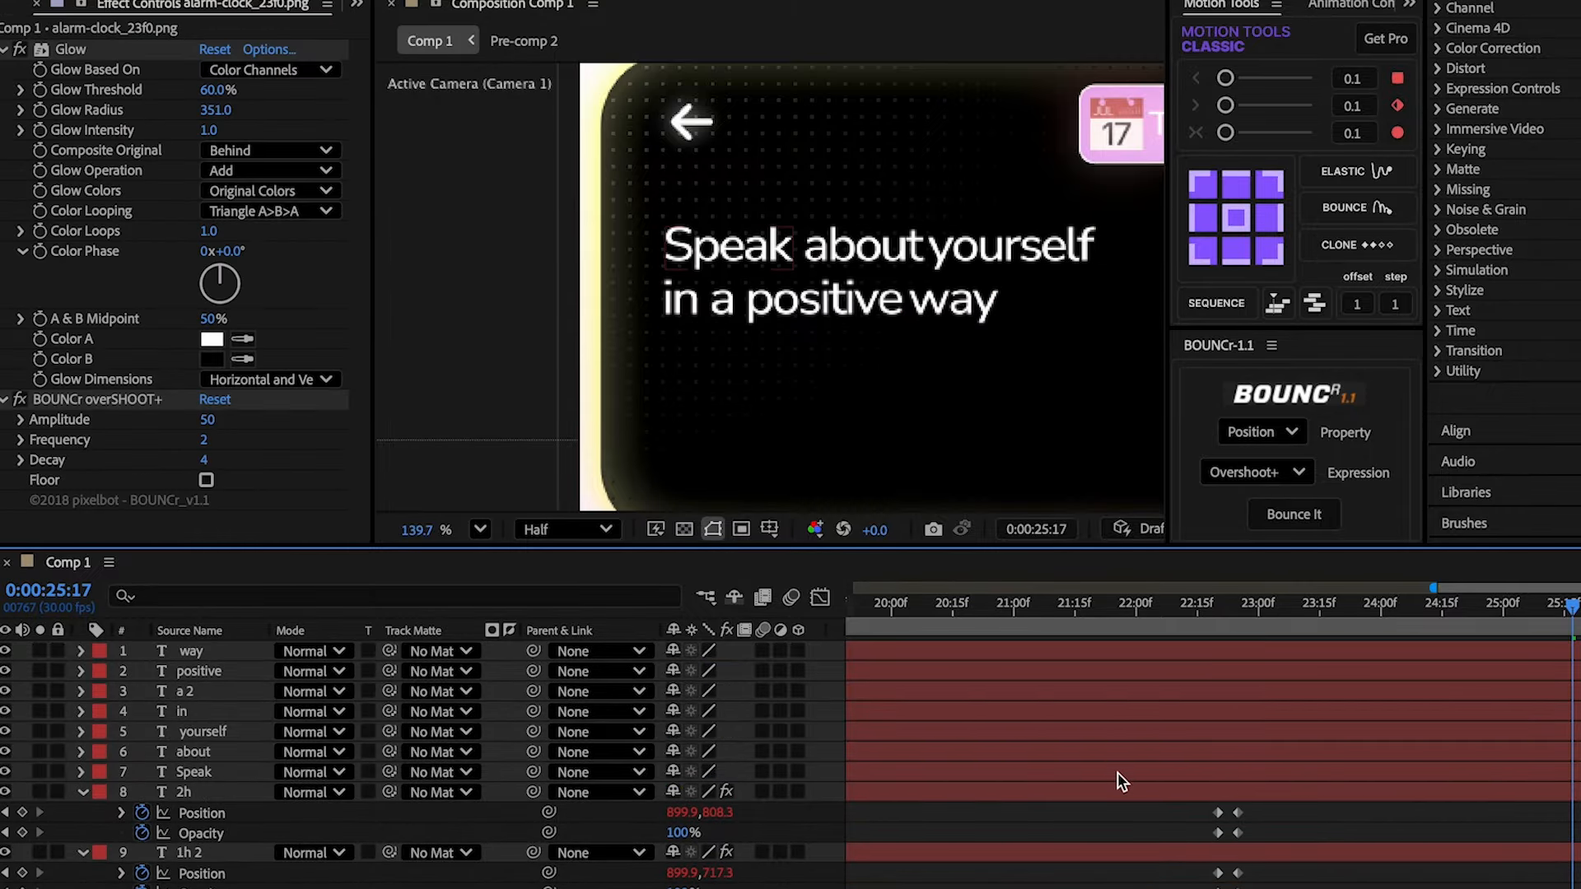
pyautogui.press('u')
# - Select all seven word layers from "Speak" to "way" and center their anchor points
pyautogui.click(224, 773)
pyautogui.keyDown('shift'); pyautogui.click(225, 651); pyautogui.keyUp('shift')
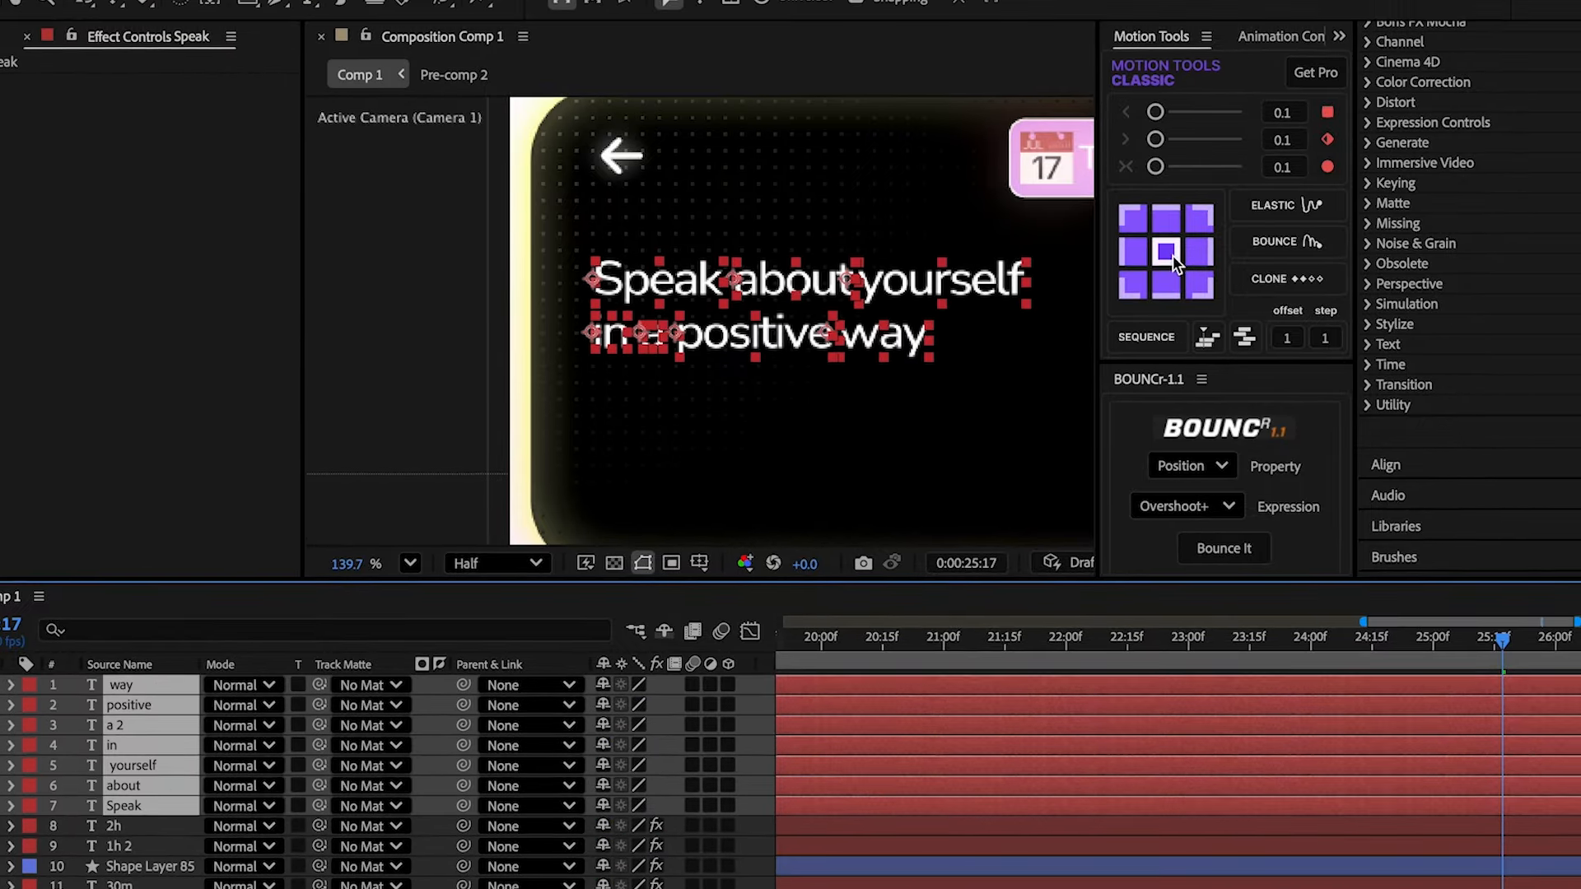
pyautogui.click(1245, 220)
pyautogui.scroll(-5, 831, 357)
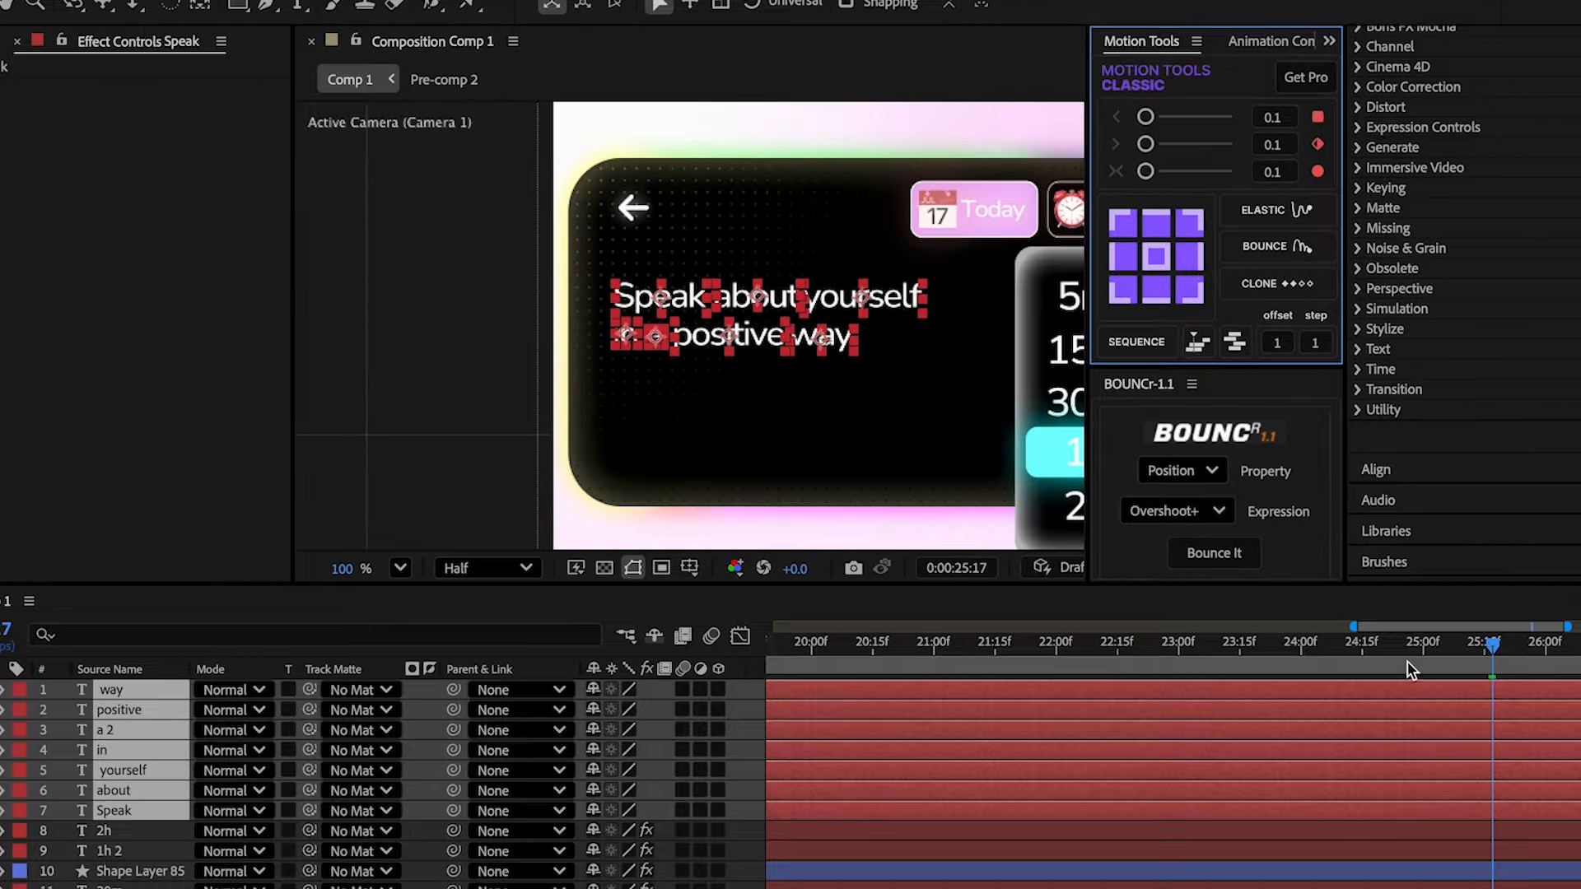
# - Keyframe the words' positions rising from a lower start at 0:00:23:04 to their place at 0:00:23:09, with an Overshoot+ position bounce
pyautogui.moveTo(1407, 664); pyautogui.dragTo(1210, 649)
pyautogui.press('p')
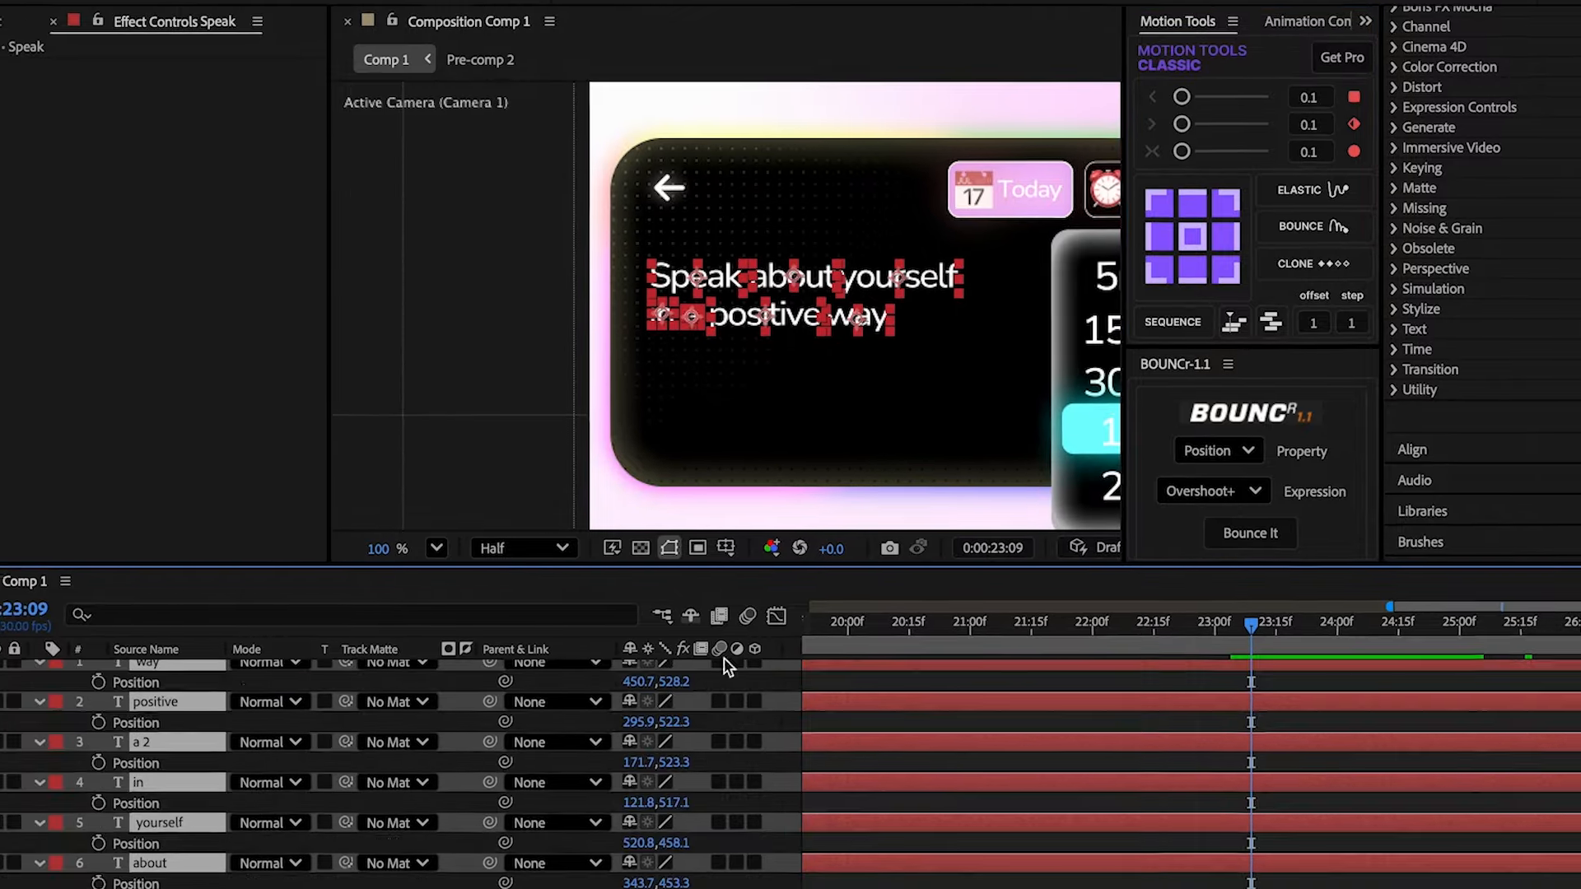
pyautogui.click(60, 703)
pyautogui.moveTo(1298, 602); pyautogui.dragTo(1281, 600)
pyautogui.moveTo(743, 654); pyautogui.dragTo(832, 659)
pyautogui.scroll(-3, 1258, 753)
pyautogui.moveTo(1258, 753); pyautogui.dragTo(1362, 602)
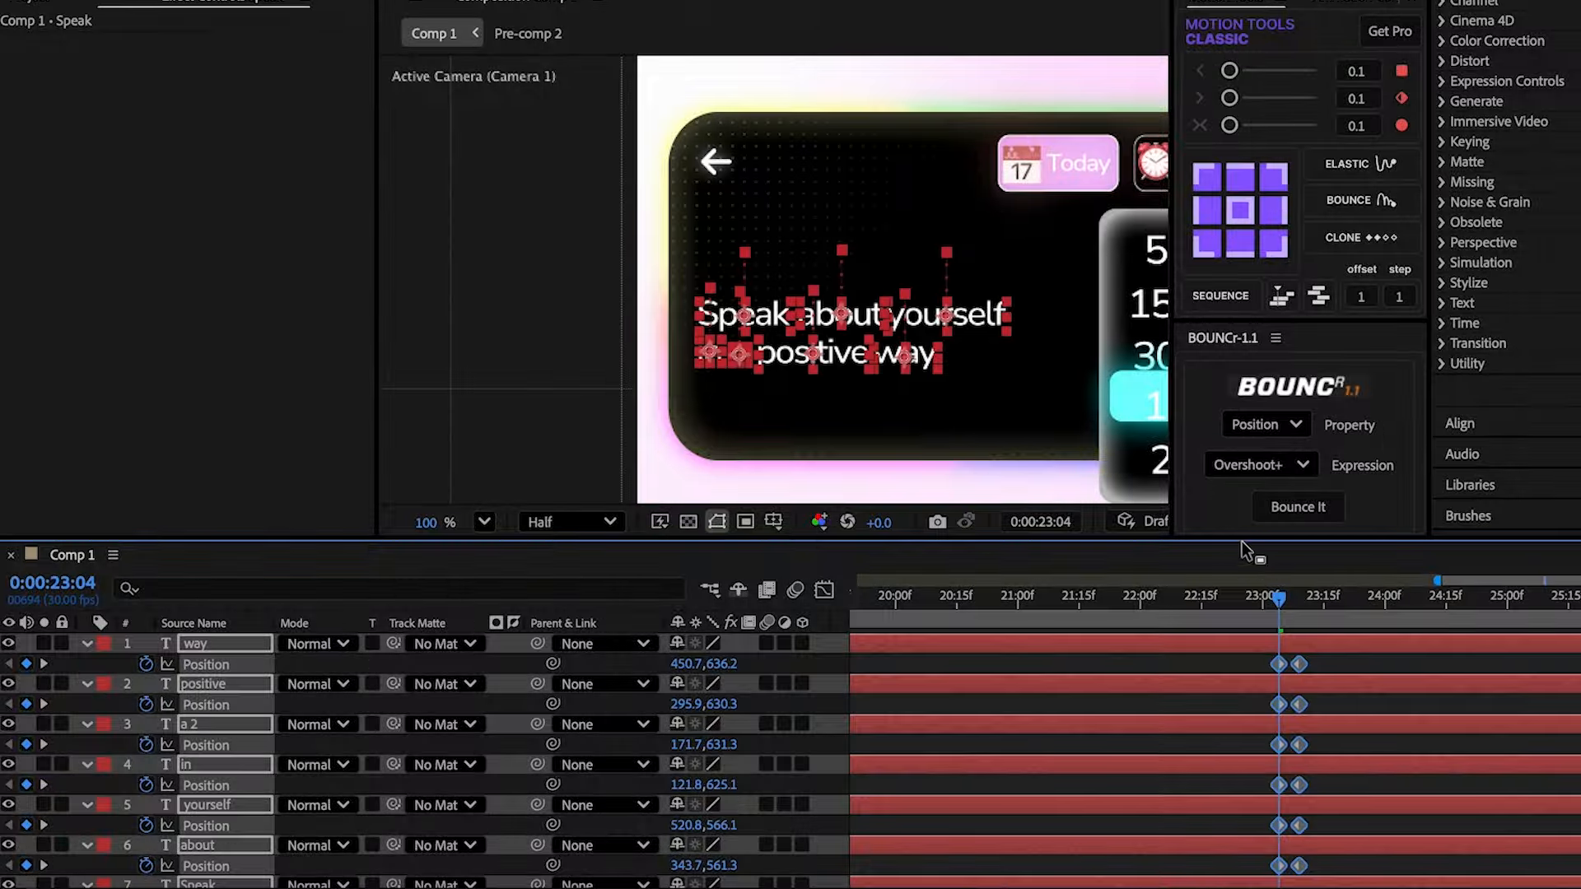
pyautogui.click(1299, 506)
# - Keyframe the seven words' opacity from 0% at 0:00:23:04 to fully opaque at 0:00:23:09
pyautogui.press('t')
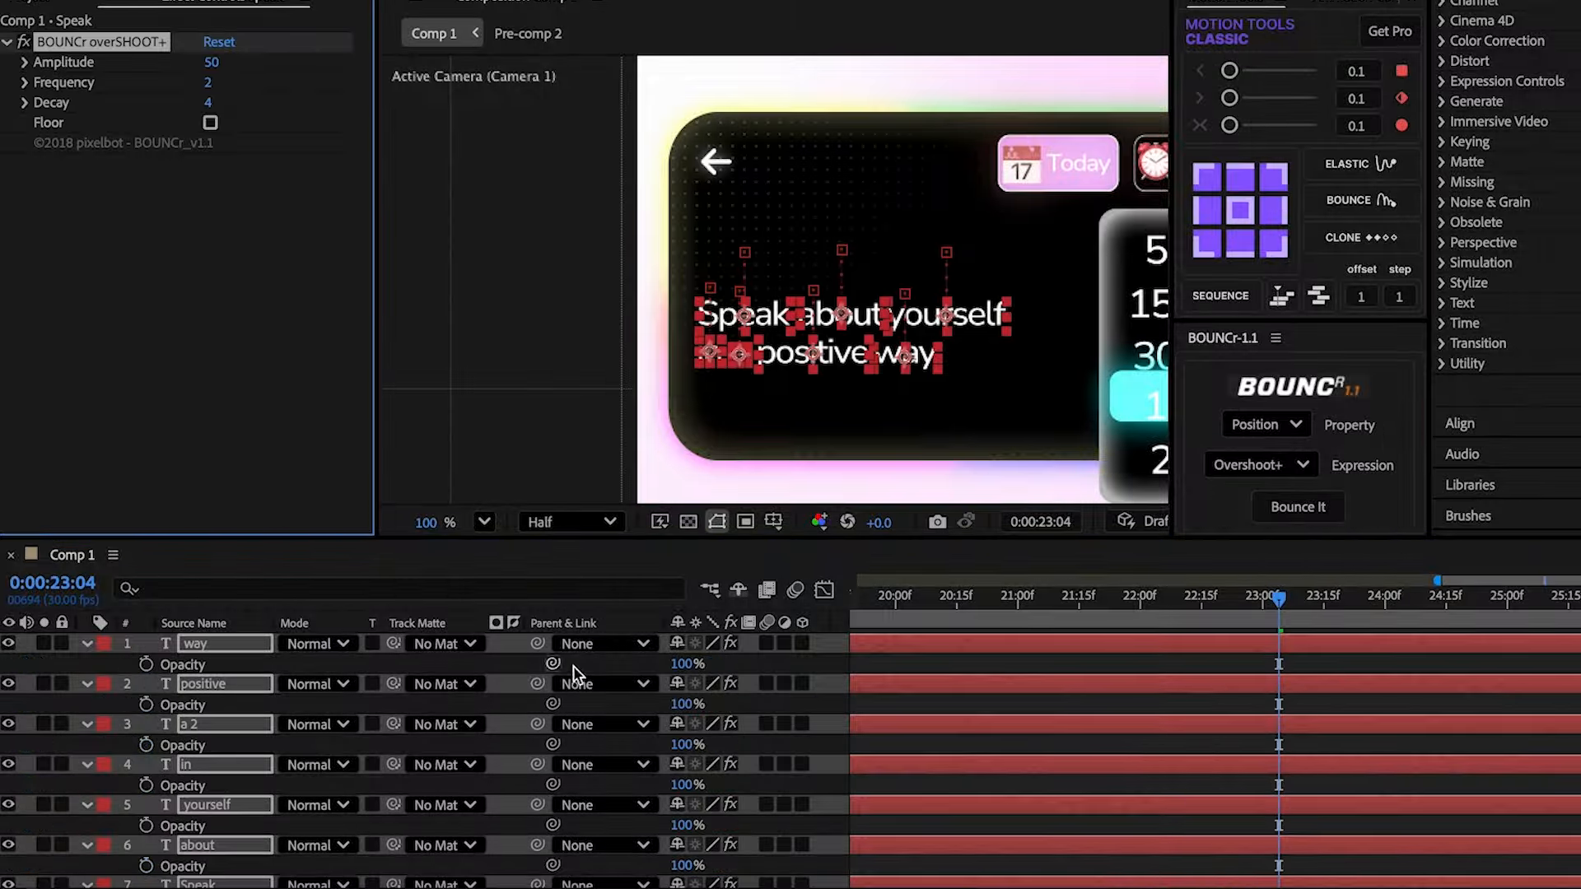
pyautogui.moveTo(686, 664); pyautogui.dragTo(225, 666)
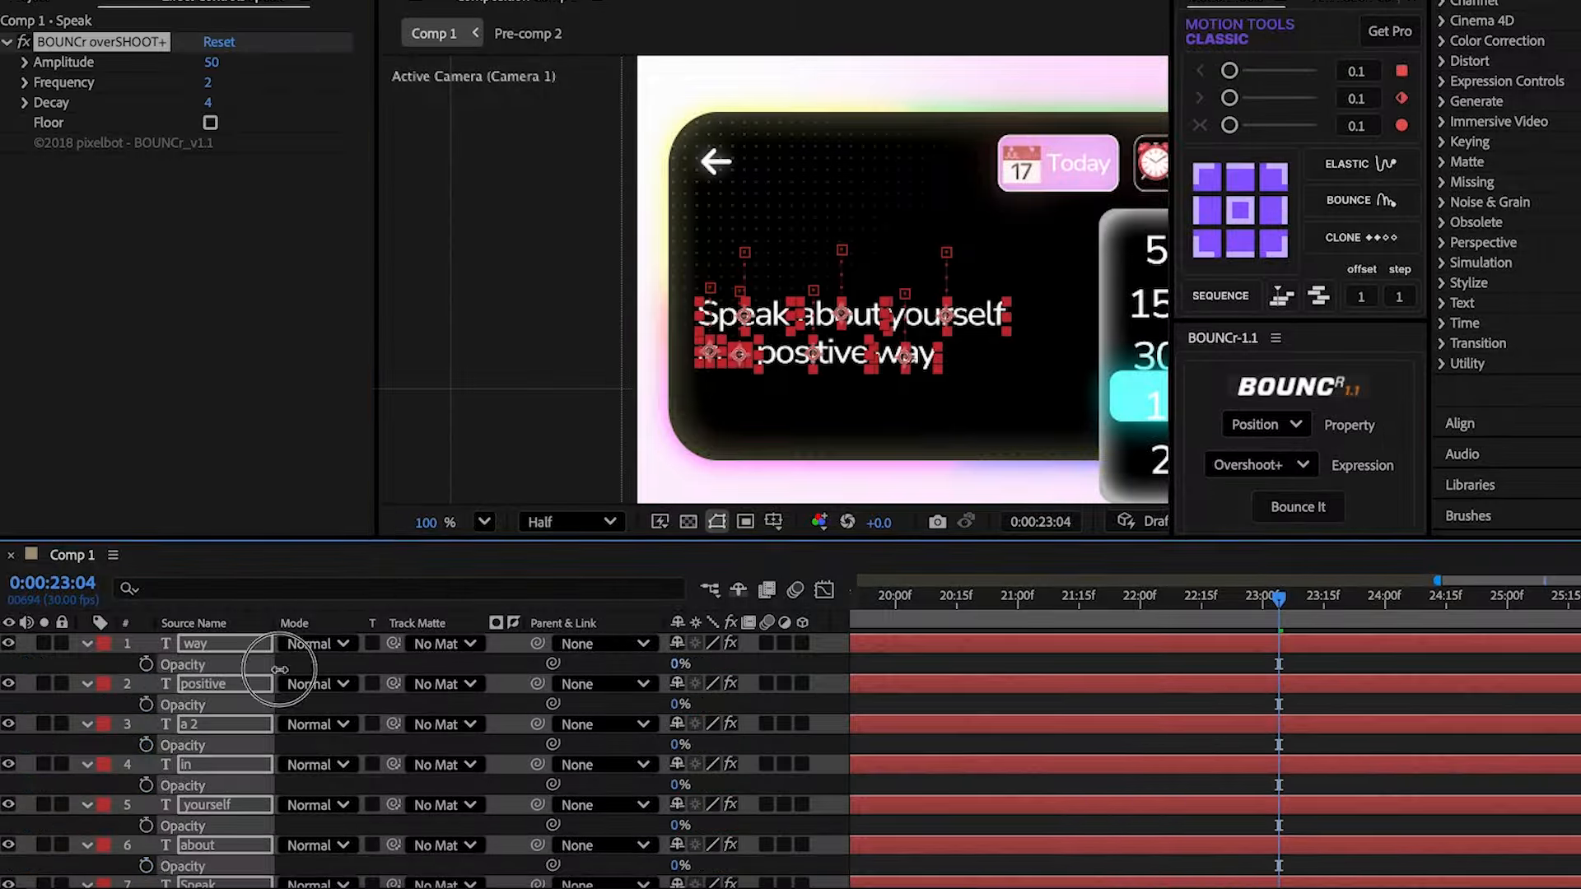
pyautogui.click(147, 664)
pyautogui.press('u')
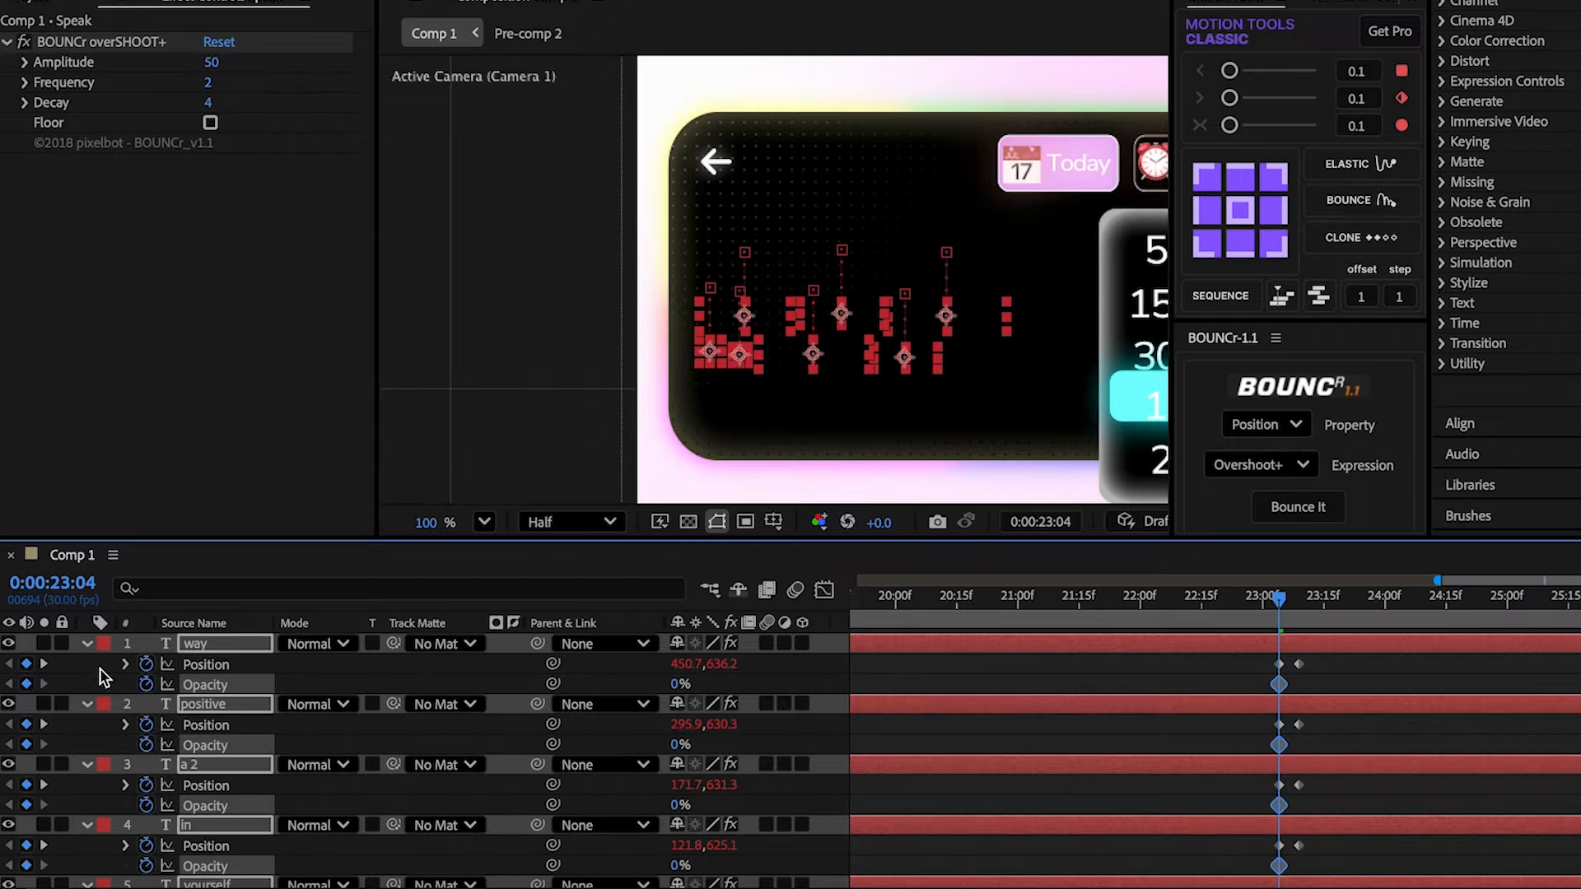
pyautogui.click(43, 664)
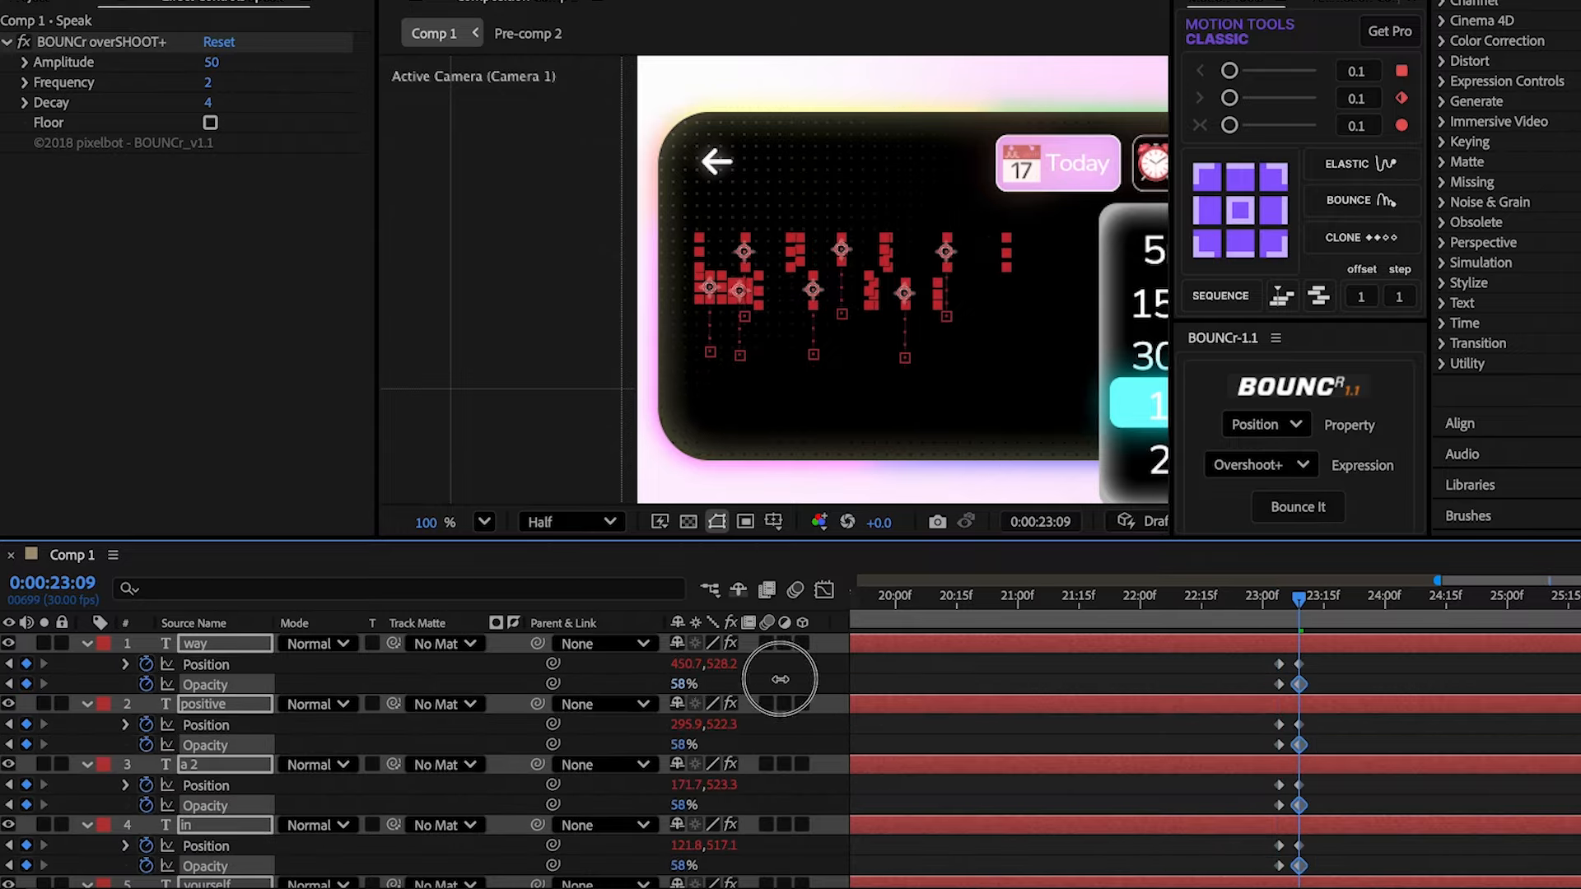
pyautogui.press('u')
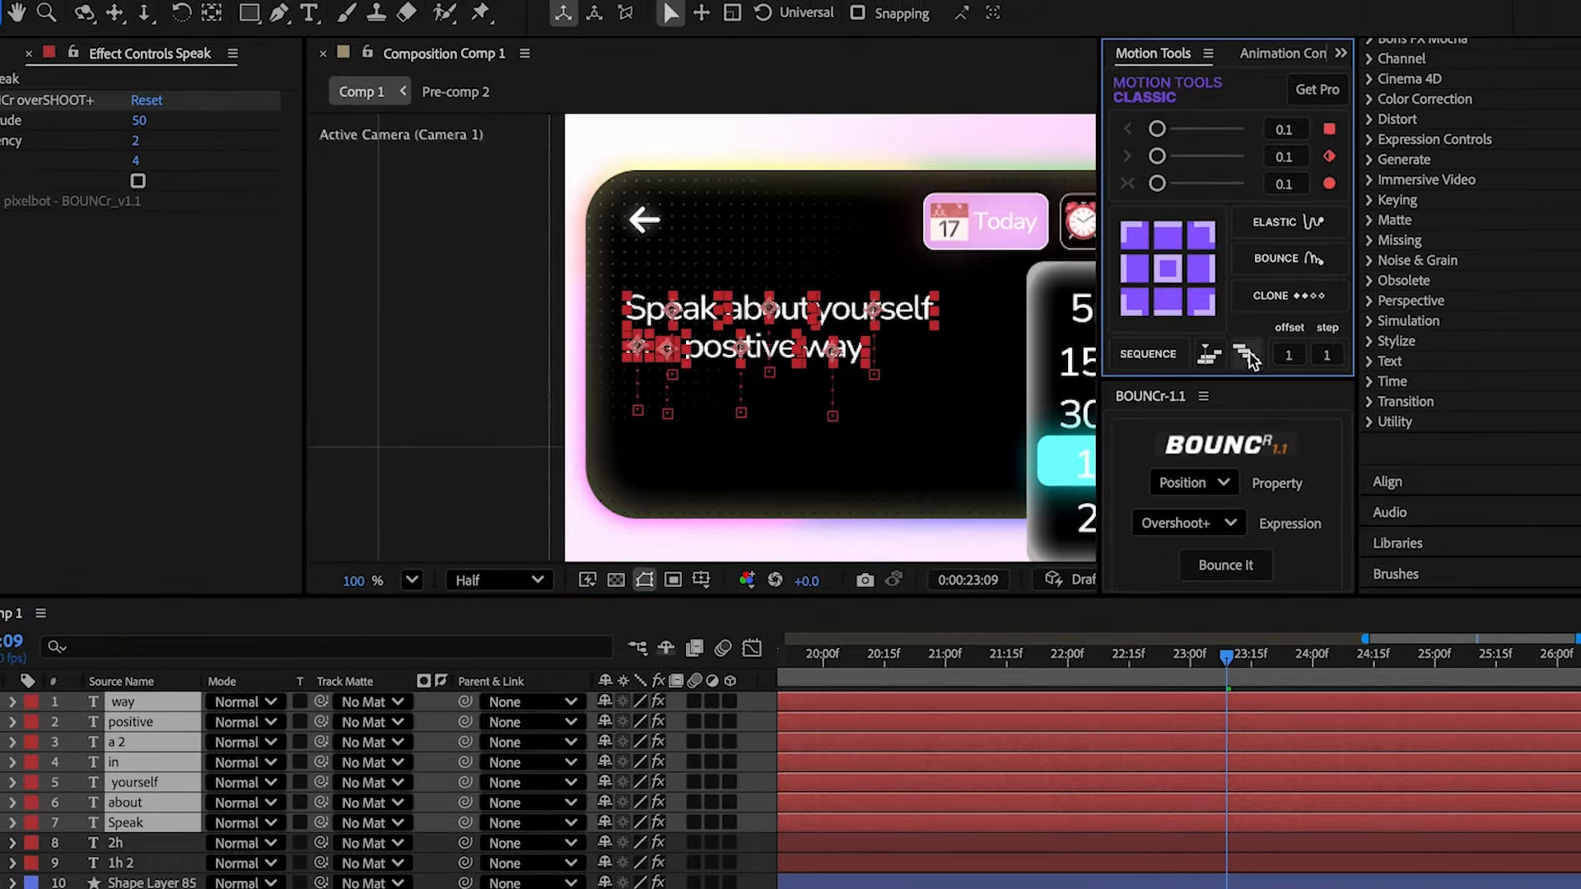
# - Sequence the seven word layers with an offset of 5 and a step of 1, and preview the animation
pyautogui.click(1289, 354)
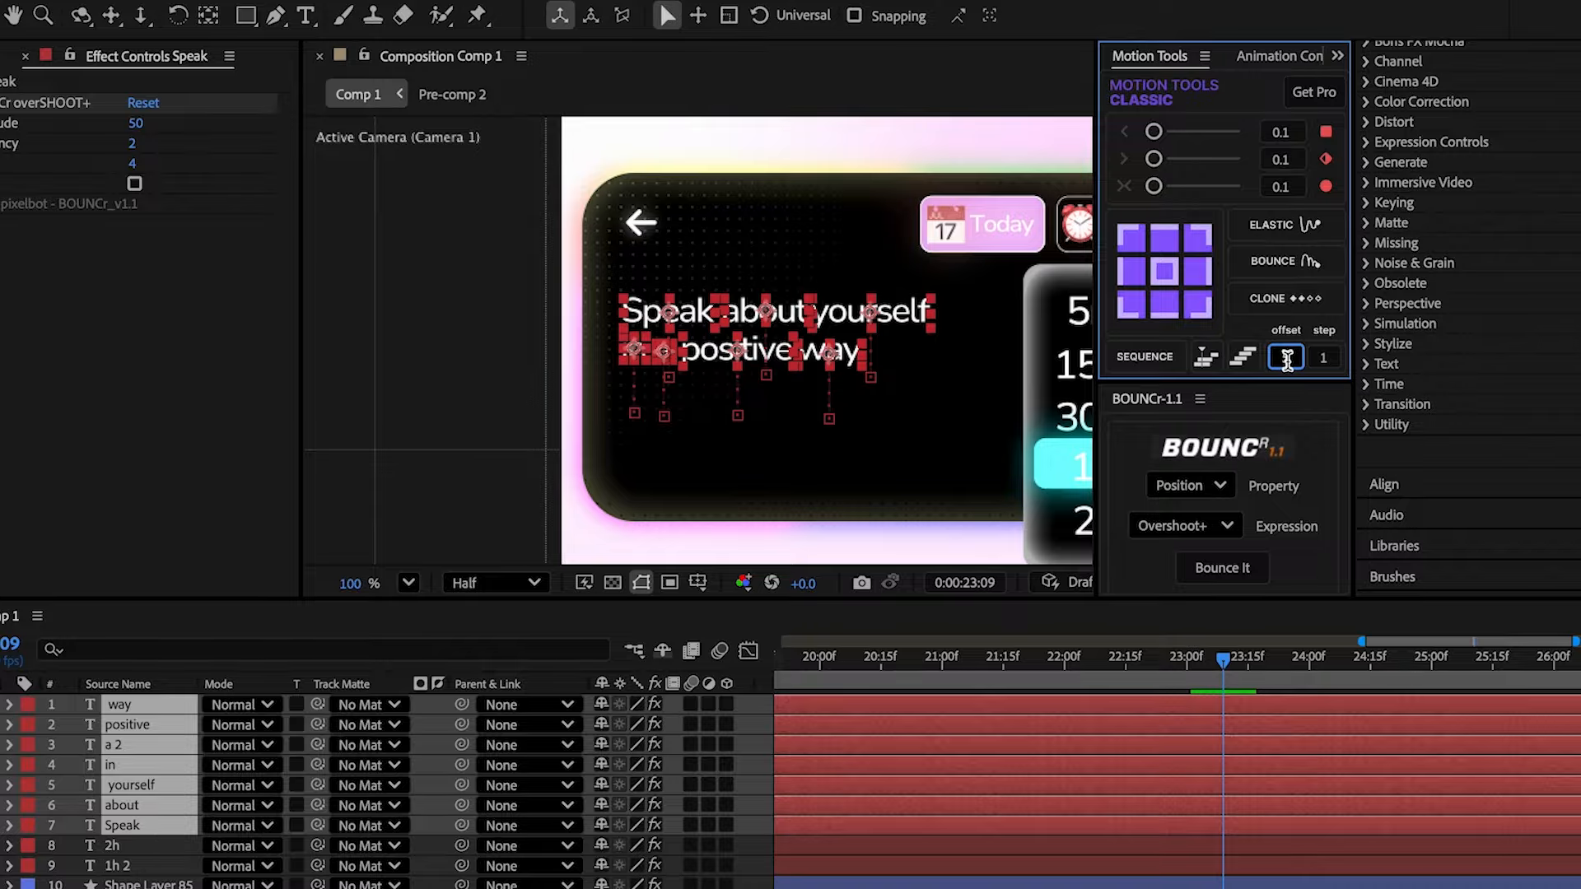
pyautogui.click(1145, 356)
pyautogui.click(1146, 685)
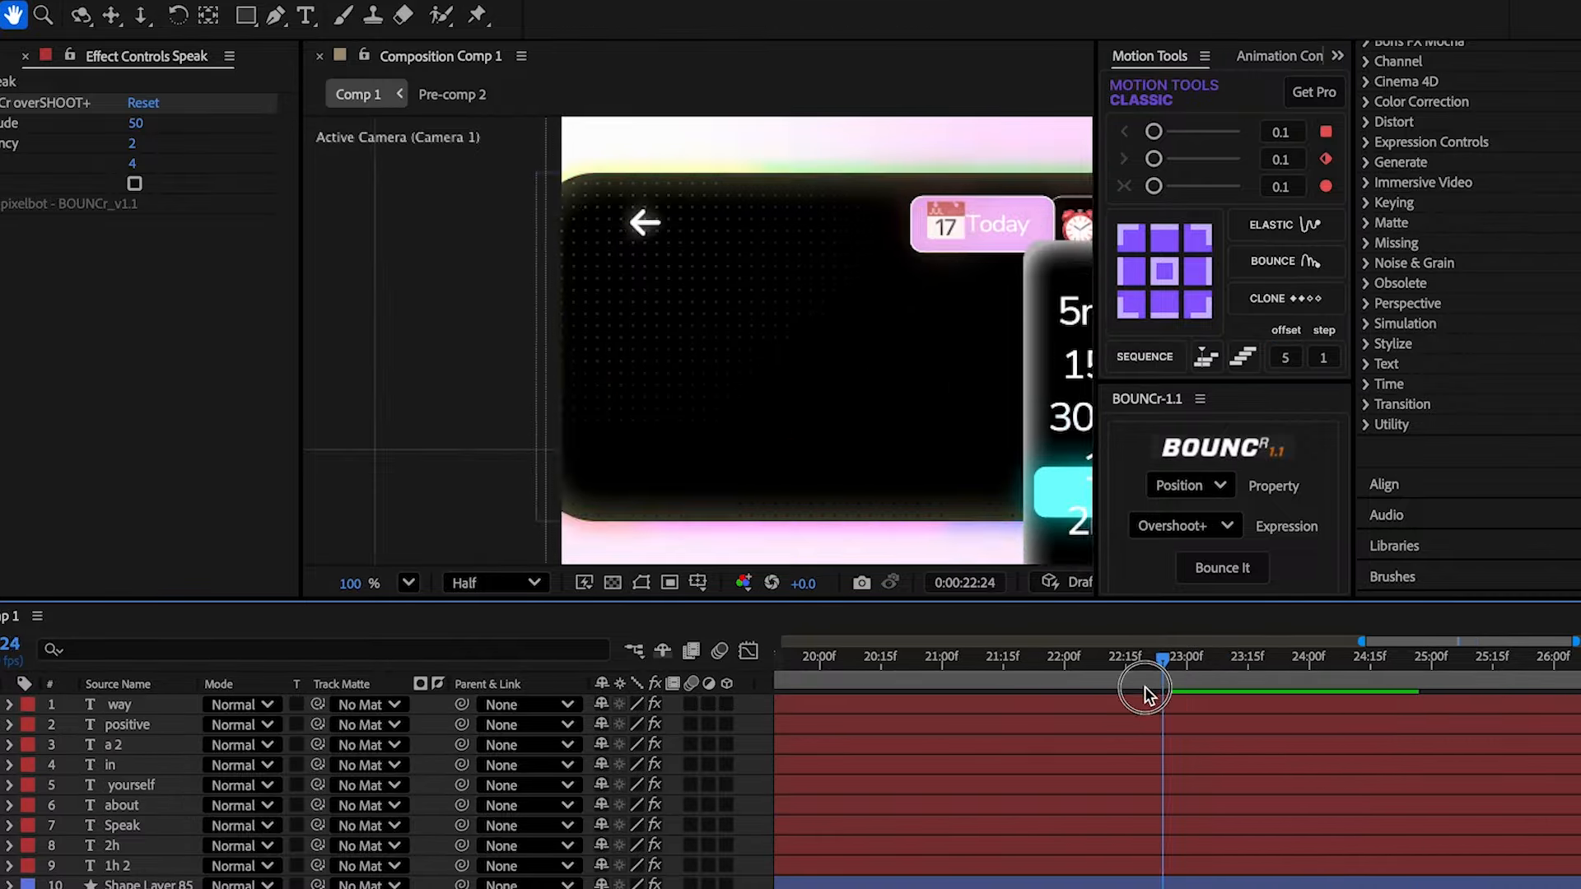
pyautogui.press('space')
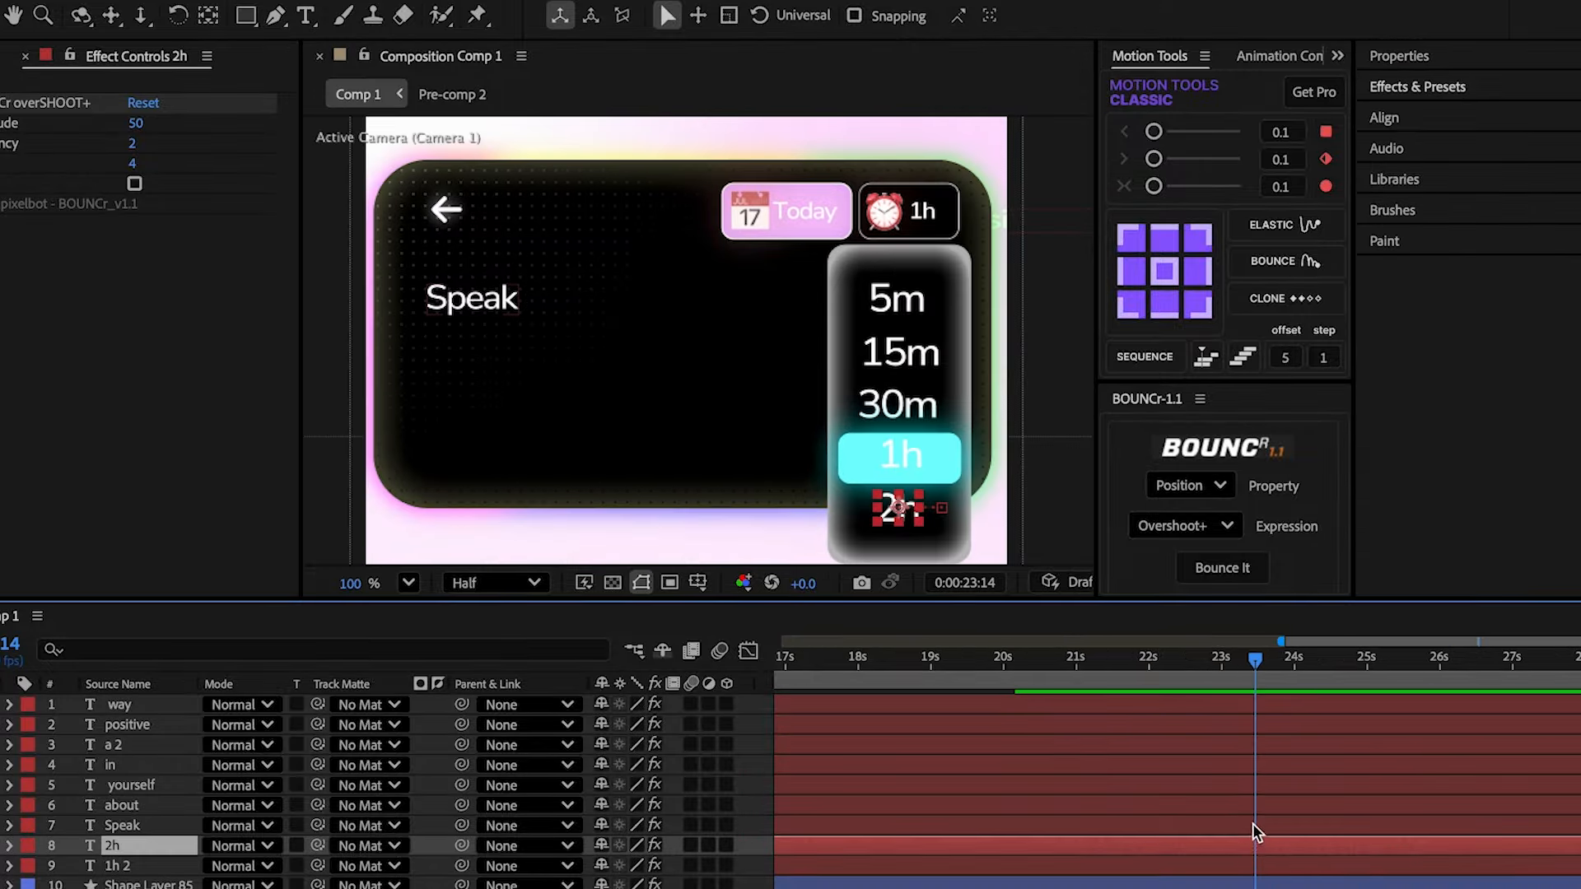
# - Apply the Tint effect to the "Speak" text layer and map white to hot pink
pyautogui.click(1252, 825)
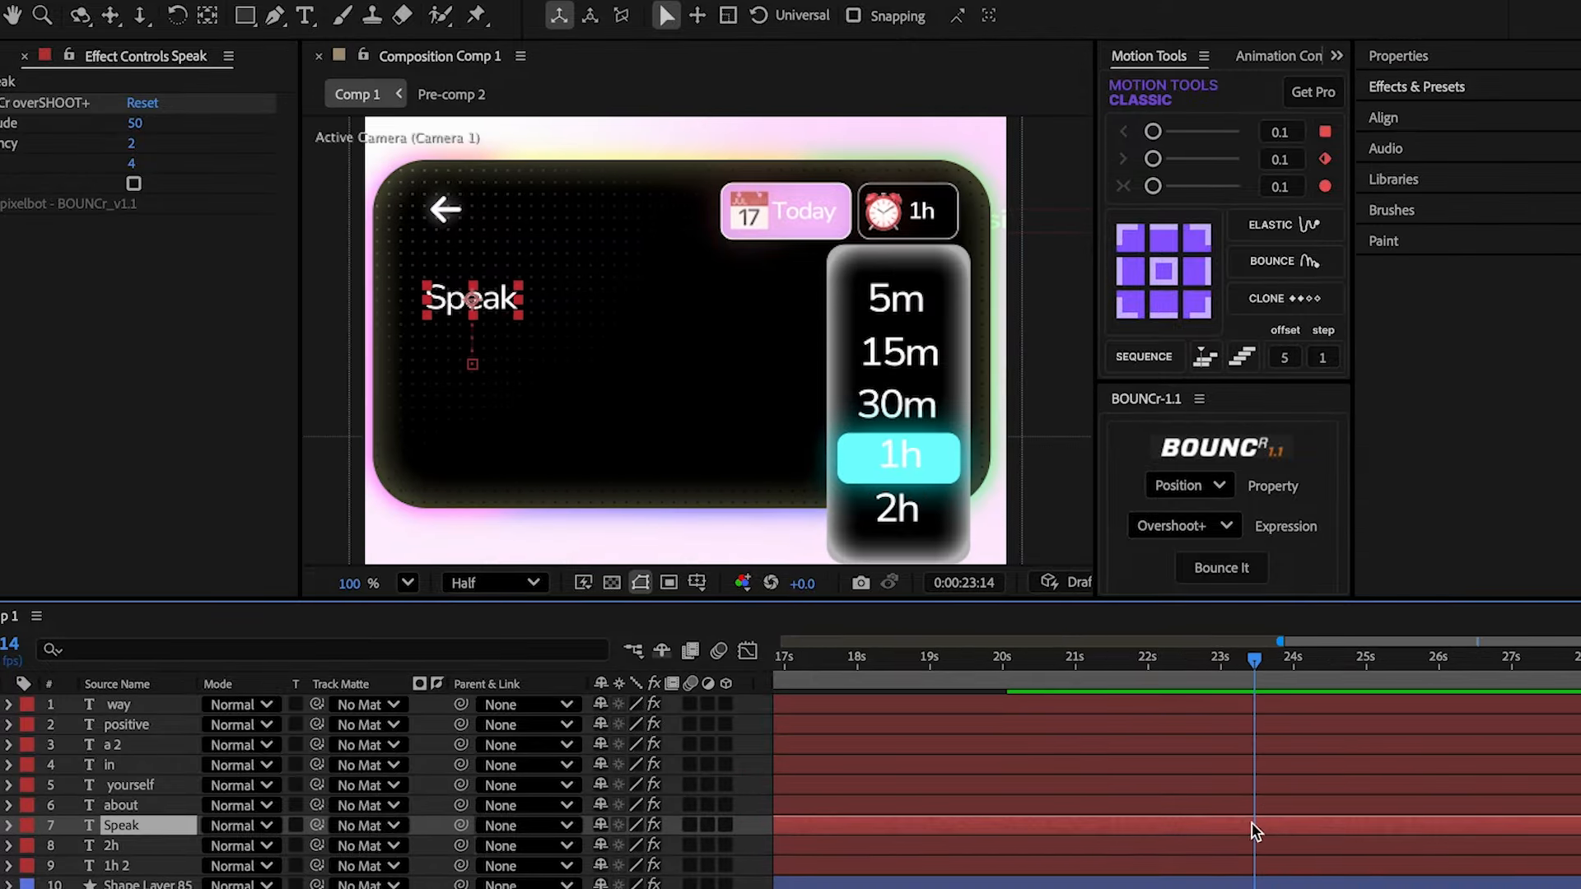
pyautogui.click(1478, 88)
pyautogui.click(1486, 117)
pyautogui.write('tint')
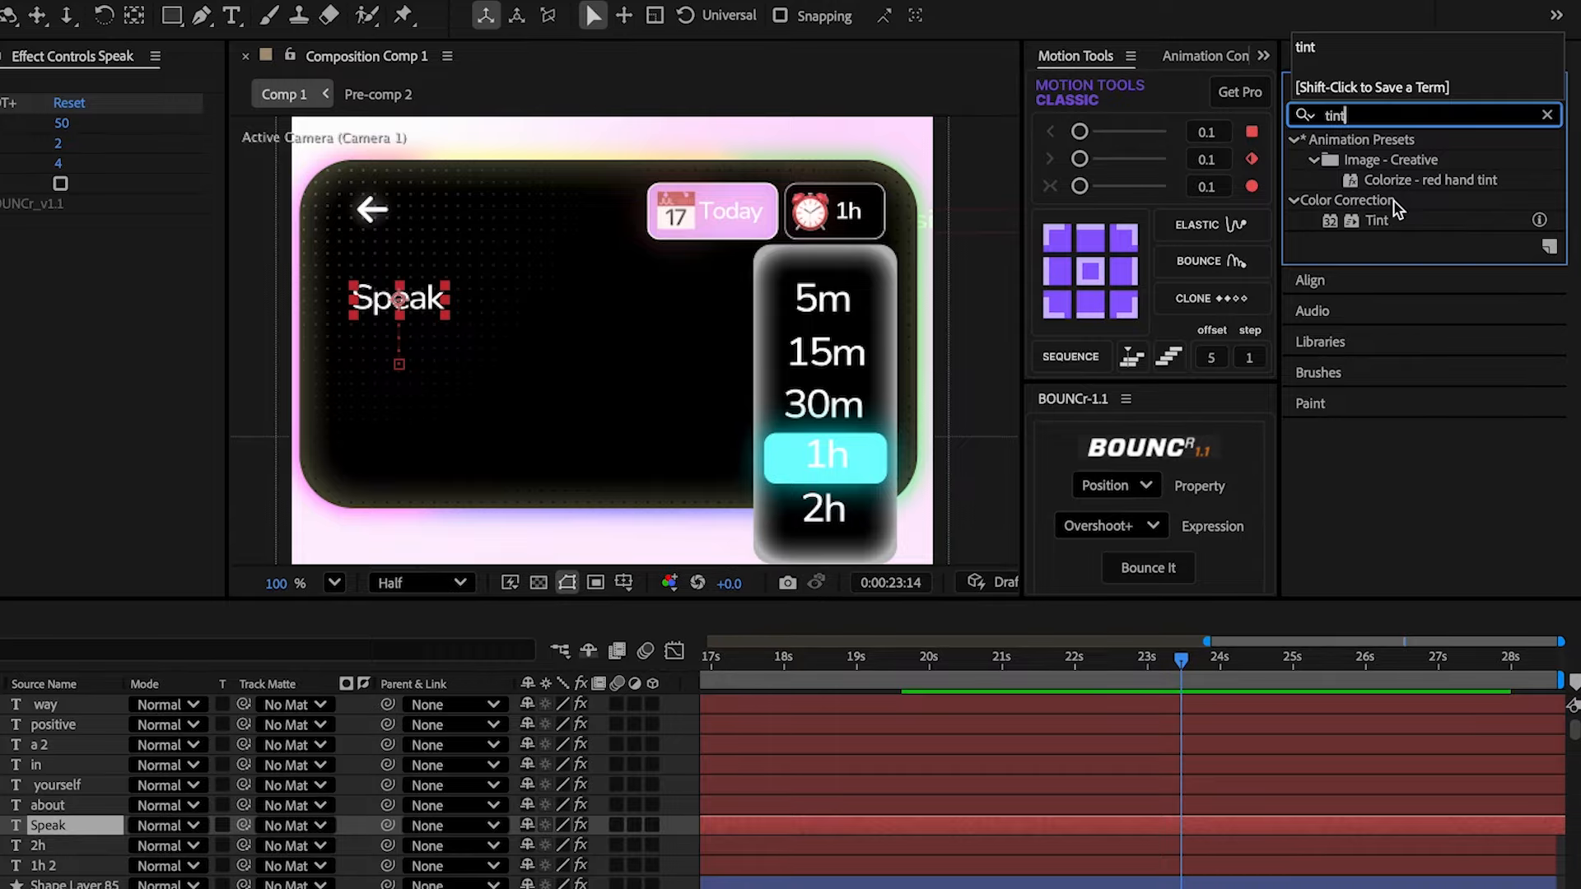
pyautogui.doubleClick(1377, 220)
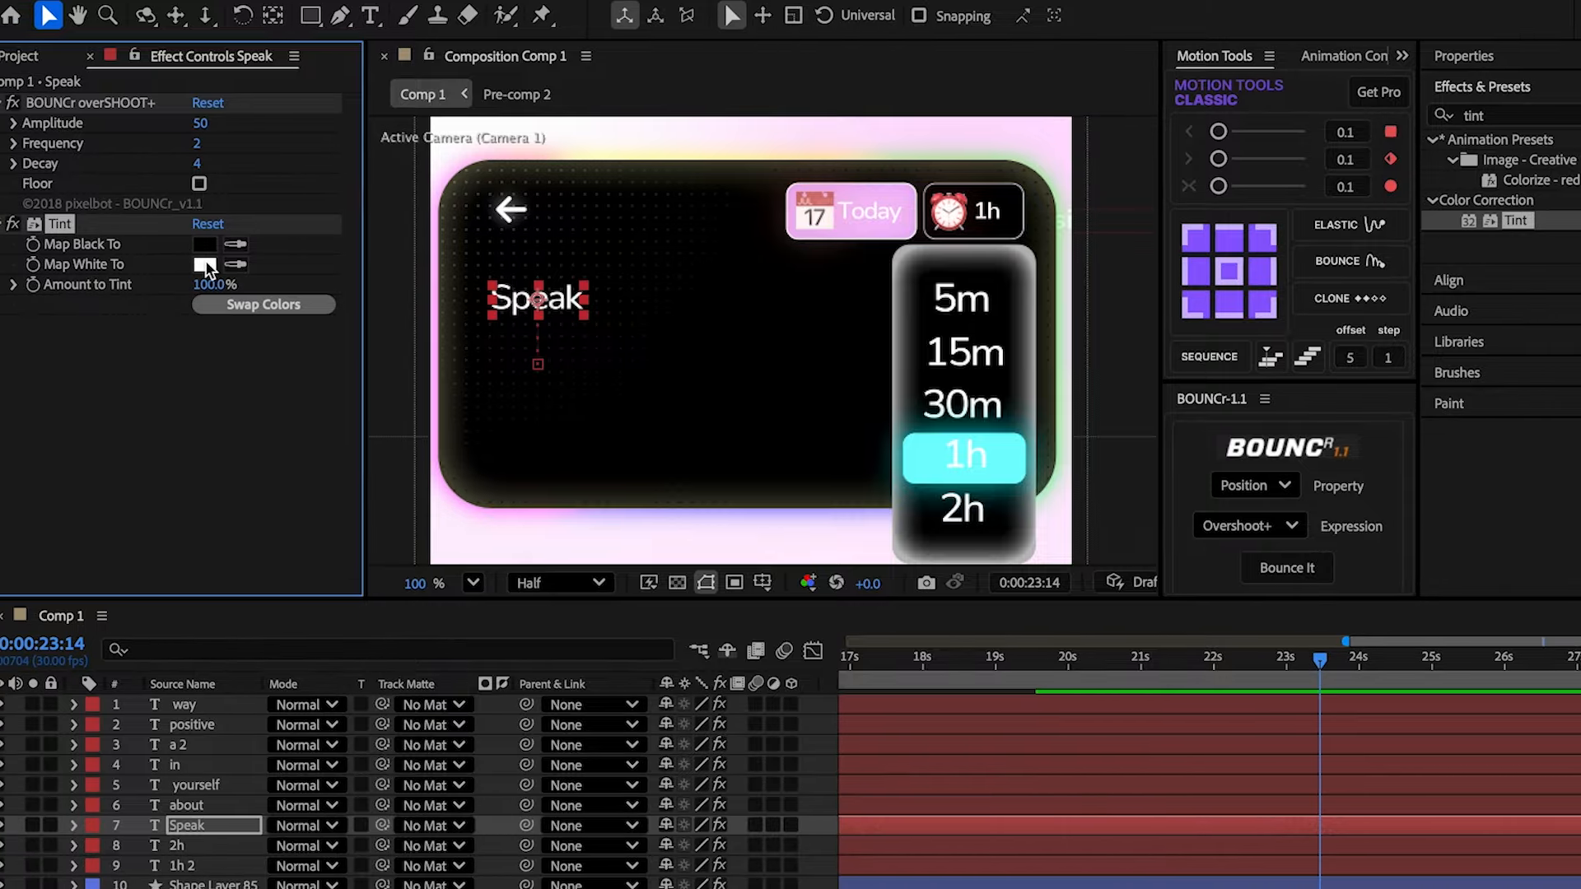
pyautogui.click(204, 264)
pyautogui.click(1102, 343)
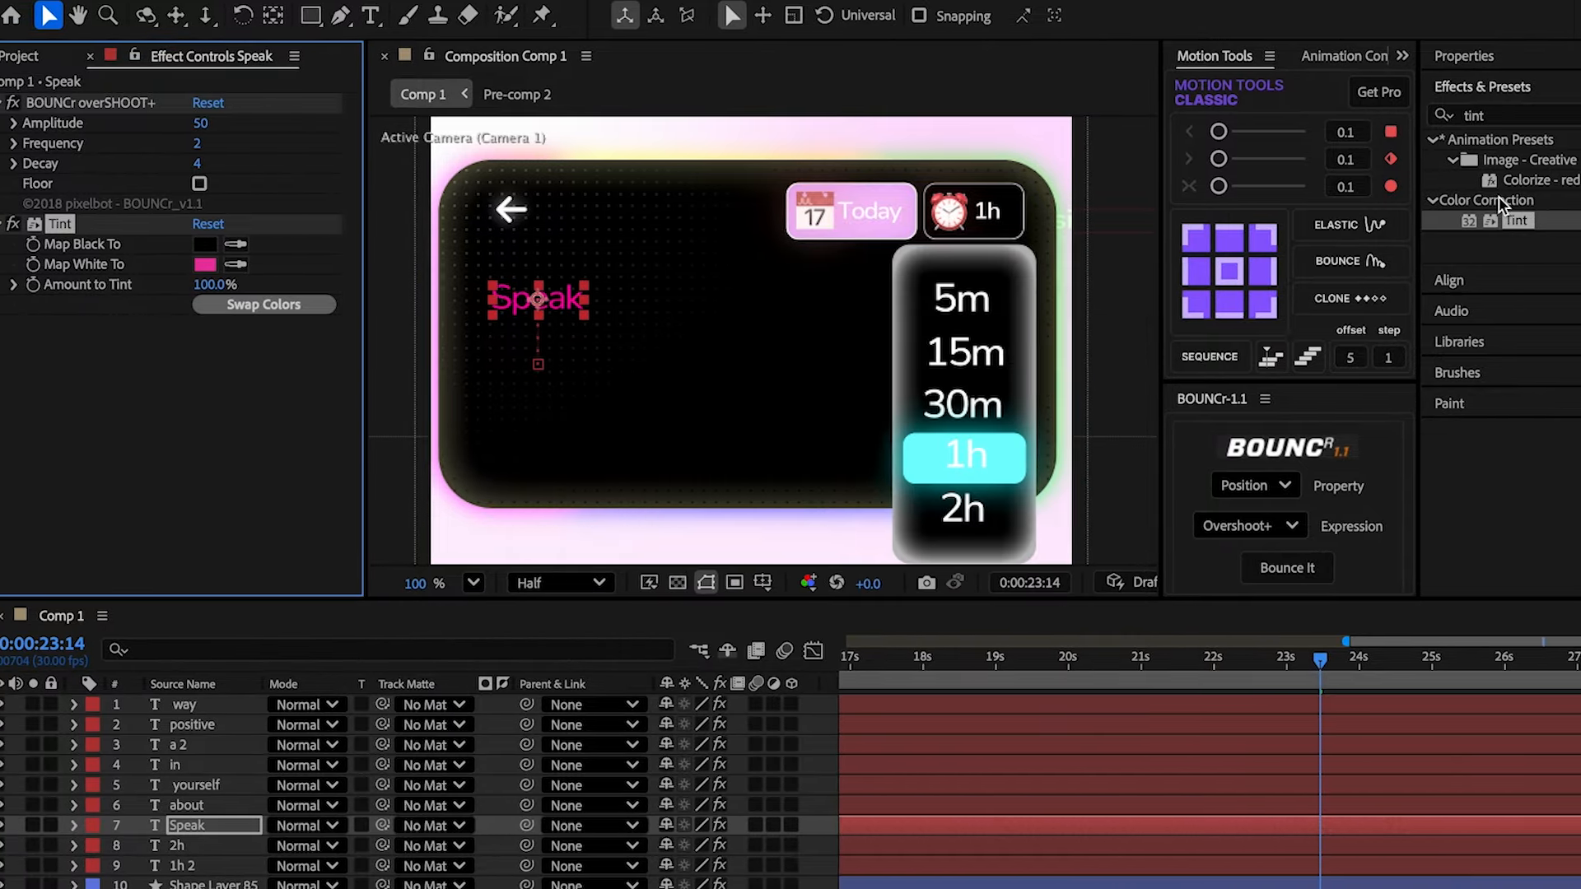
# - Add the Stylize Glow effect to the "Speak" layer with a glow radius of 82
pyautogui.click(1491, 115)
pyautogui.write('glow')
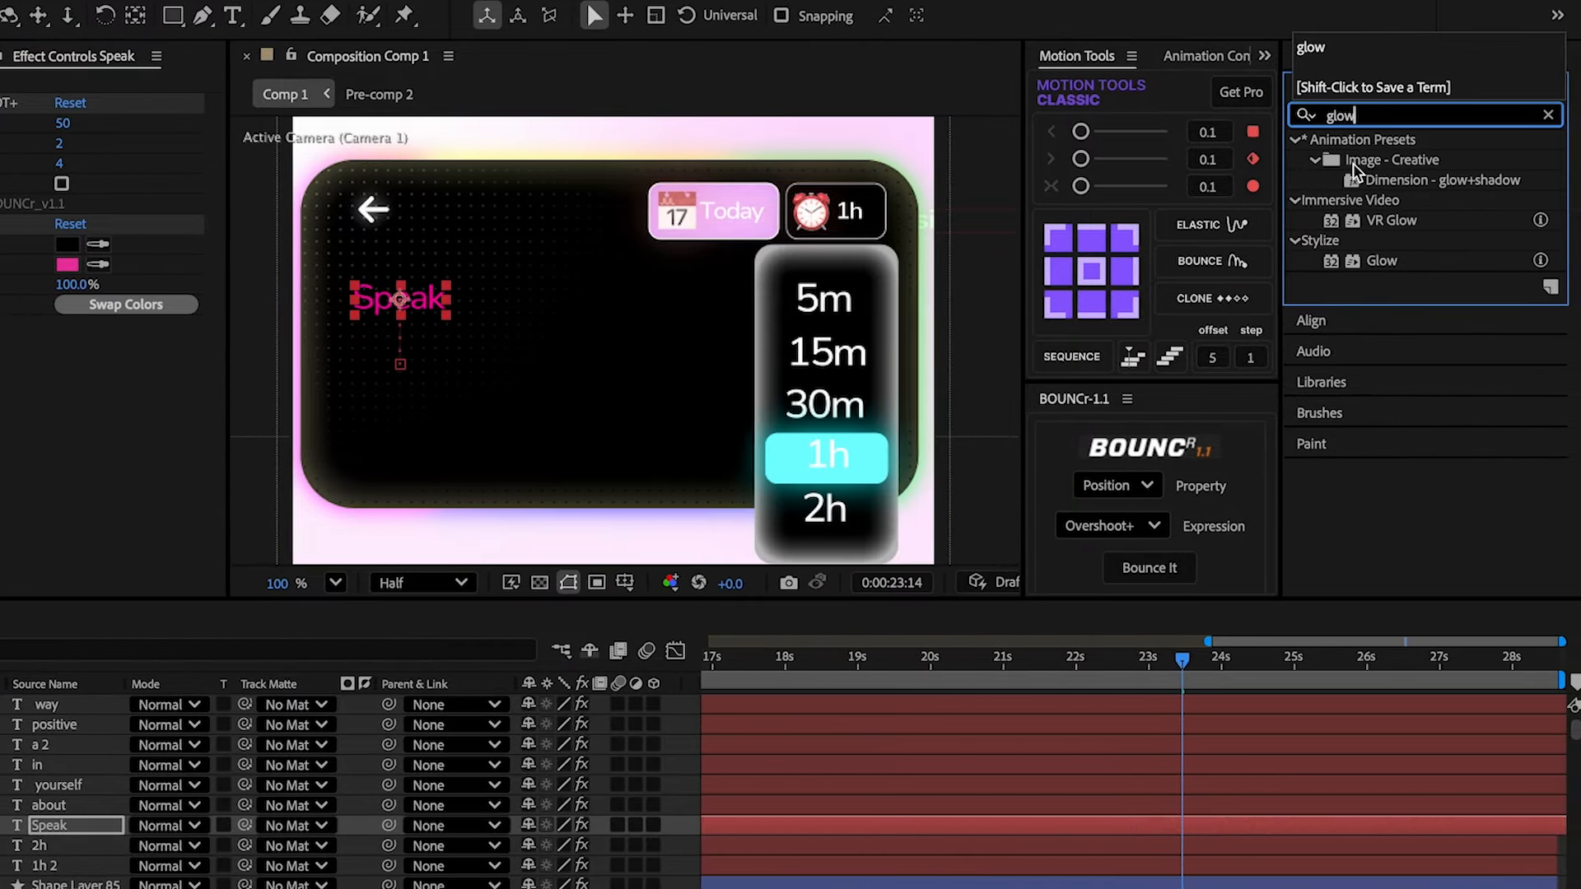
pyautogui.doubleClick(1381, 262)
pyautogui.moveTo(271, 317); pyautogui.dragTo(310, 315)
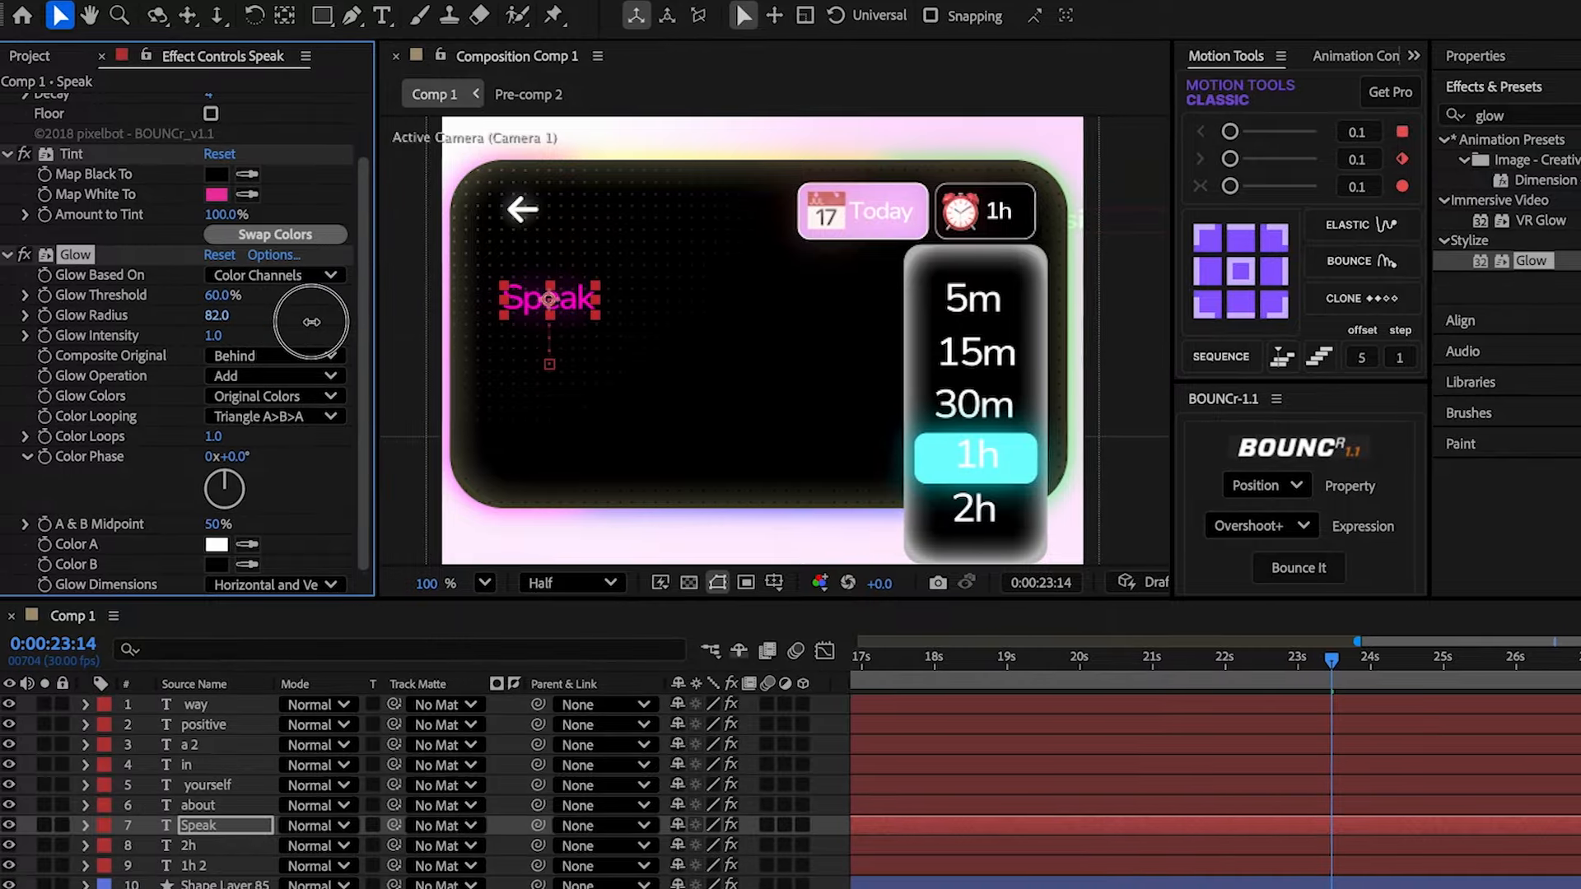
# - Keyframe the "Speak" layer's Amount to Tint from 100% at 0:00:23:14 to 0% at 0:00:23:20
pyautogui.press('u')
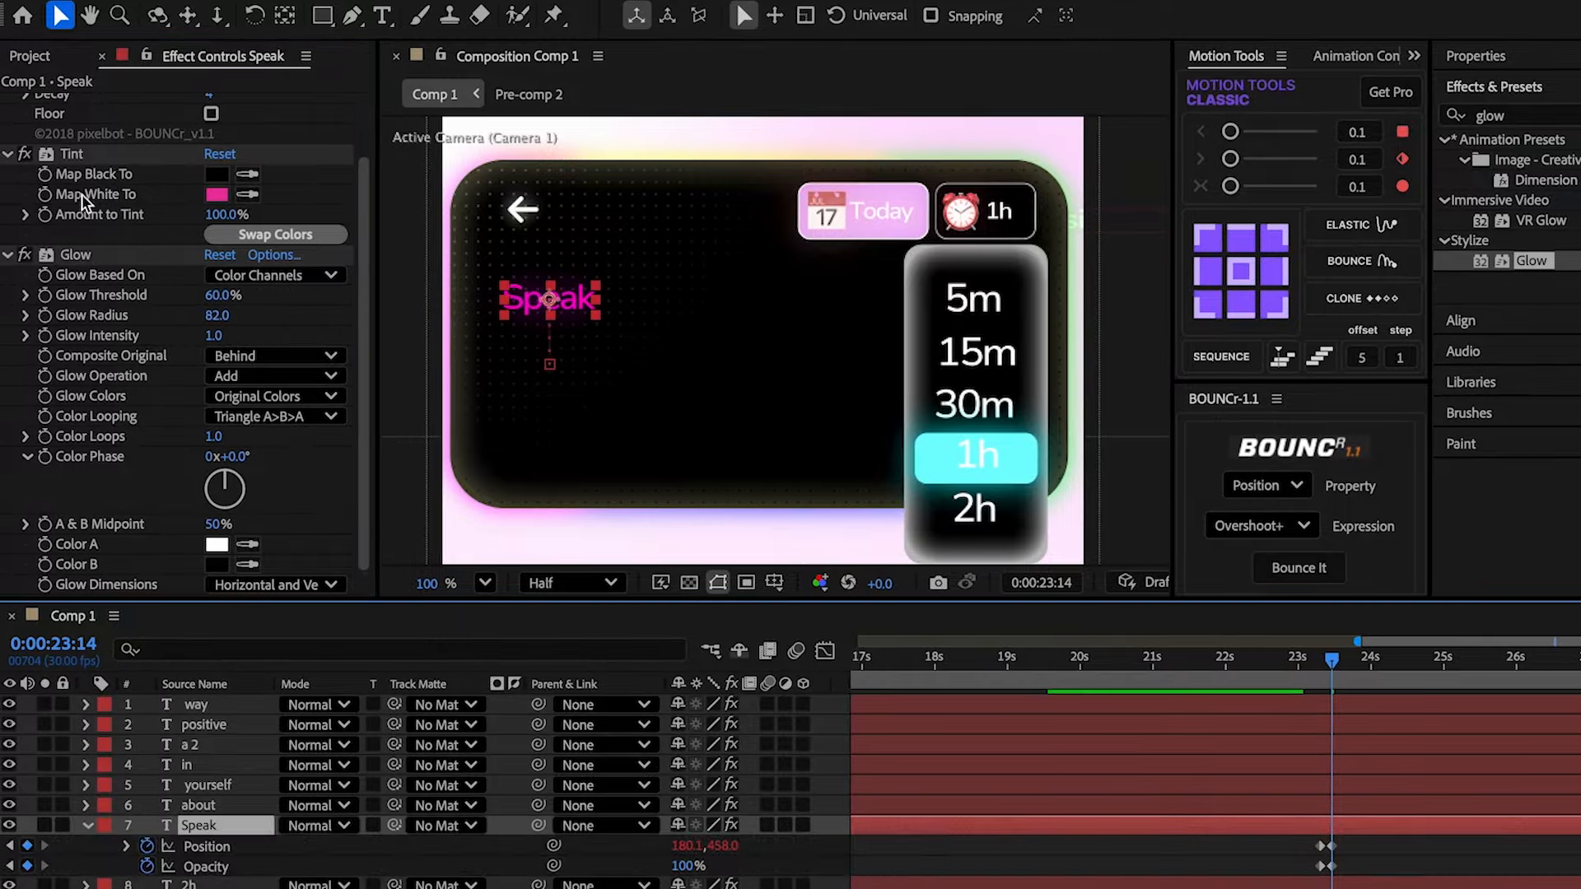
pyautogui.click(46, 213)
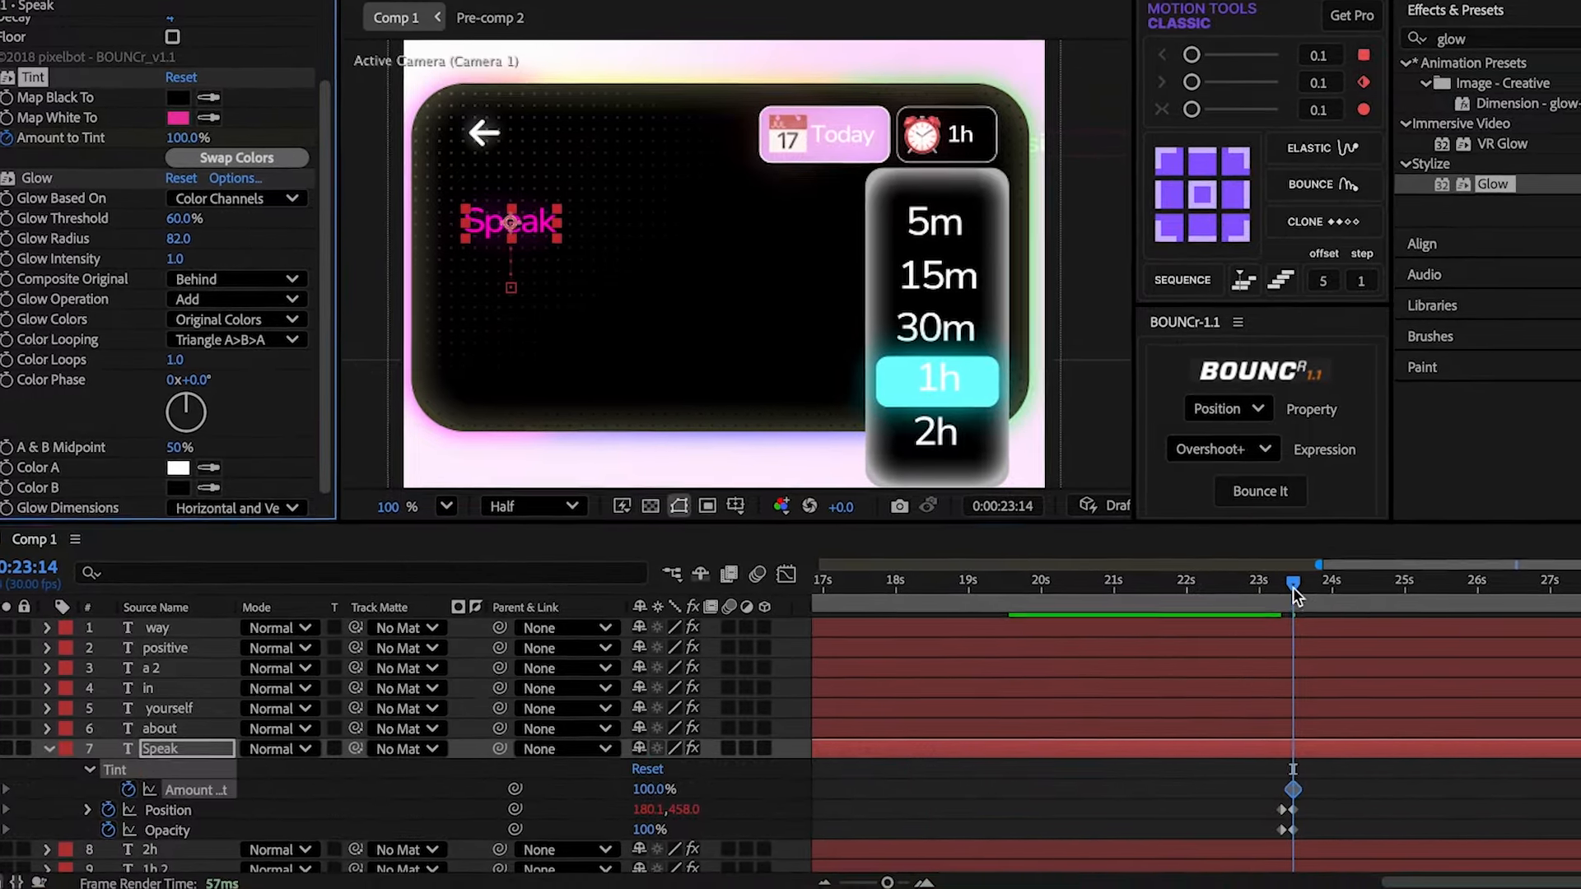
pyautogui.moveTo(1293, 586); pyautogui.dragTo(1309, 595)
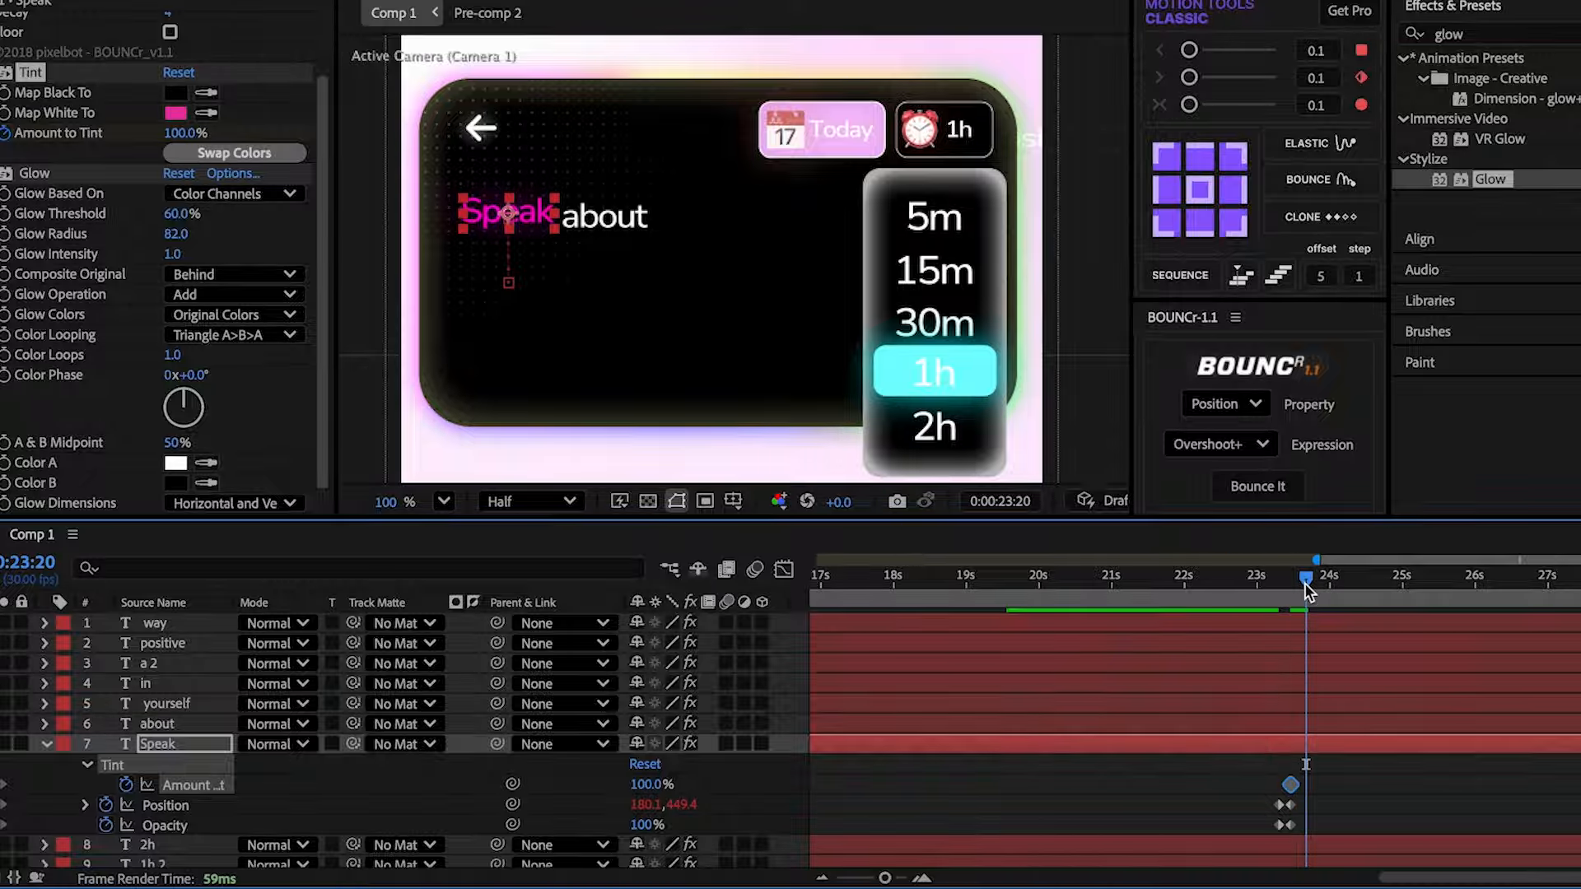
pyautogui.moveTo(183, 133); pyautogui.dragTo(95, 134)
# - Copy the Tint and Glow effects from "Speak" to "about" at 0:00:23:20 and "yourself" at 0:00:23:26
pyautogui.click(158, 744)
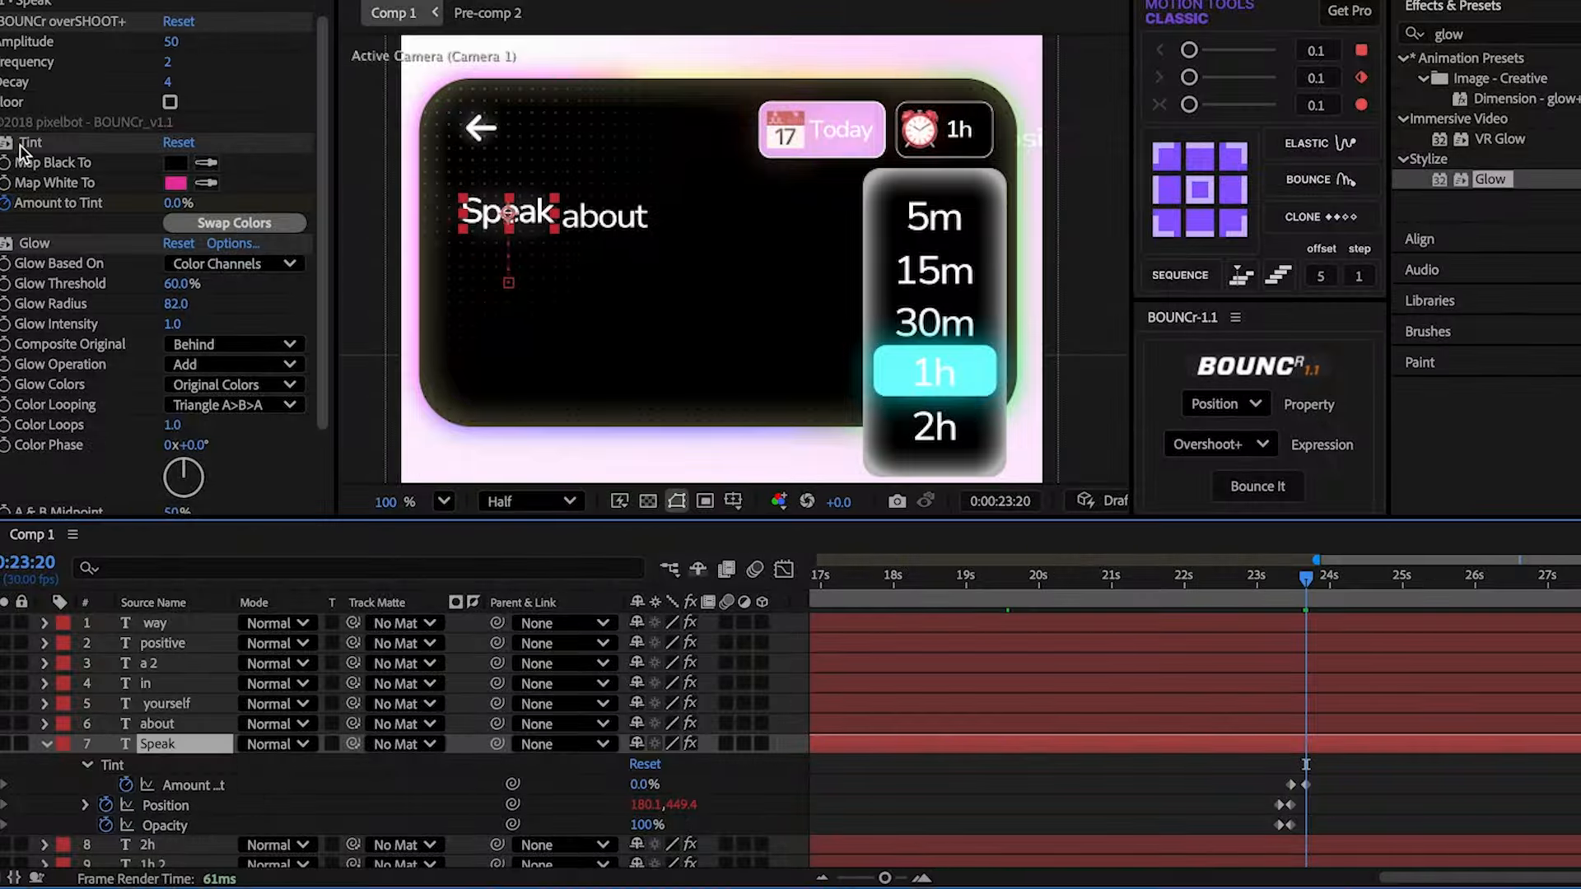
pyautogui.click(25, 142)
pyautogui.click(37, 244)
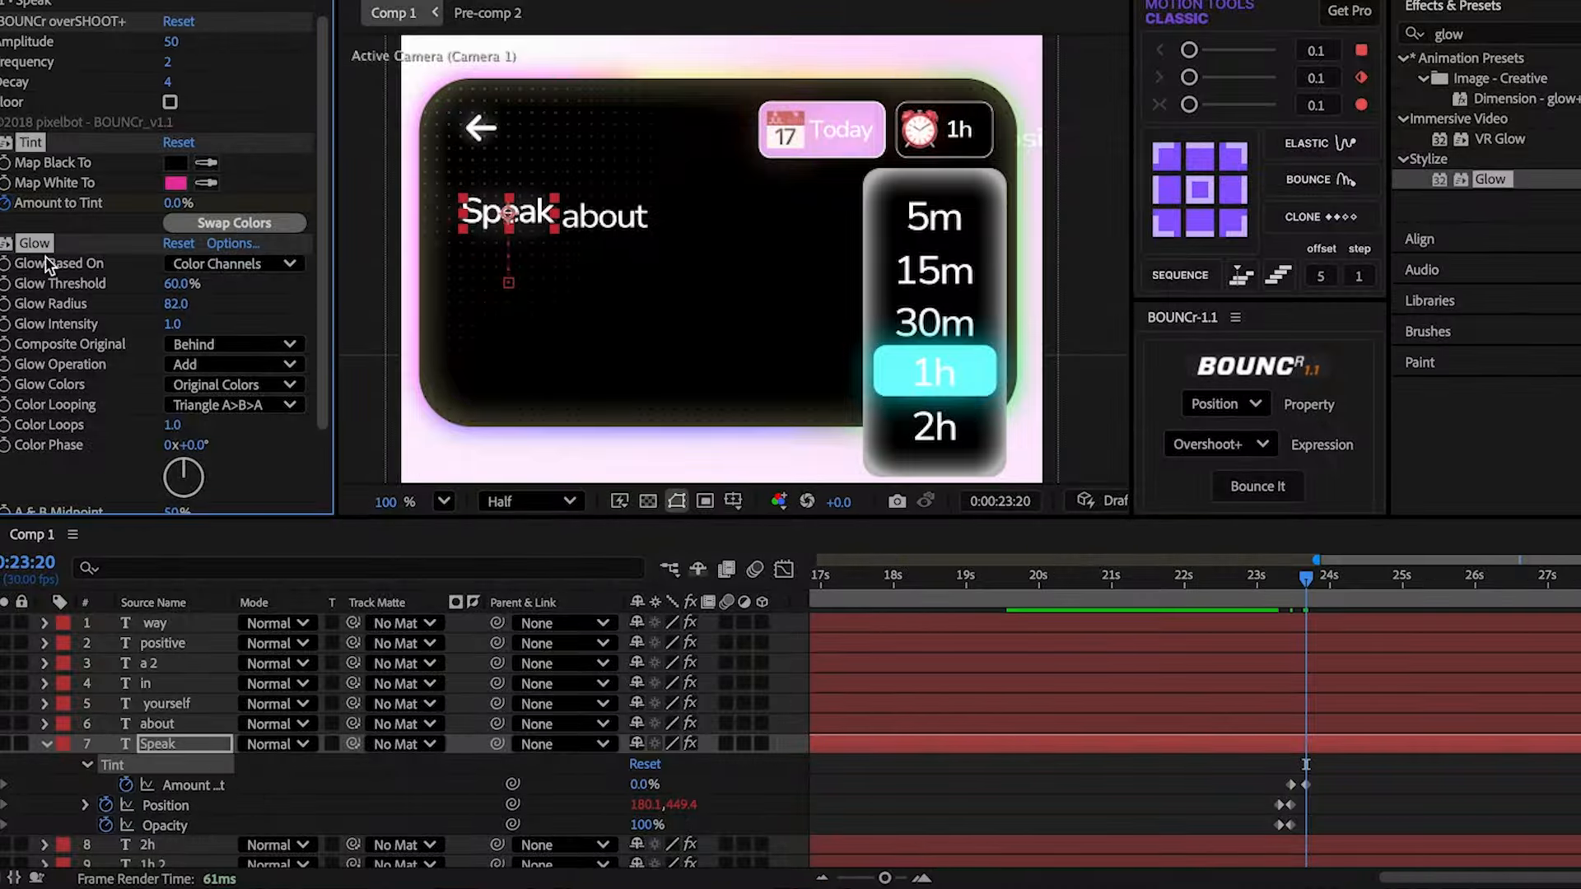
pyautogui.click(1308, 720)
pyautogui.press('u')
pyautogui.press('super+v')
pyautogui.click(1315, 703)
pyautogui.press('u')
pyautogui.moveTo(1307, 581); pyautogui.dragTo(1322, 594)
pyautogui.press('super+v')
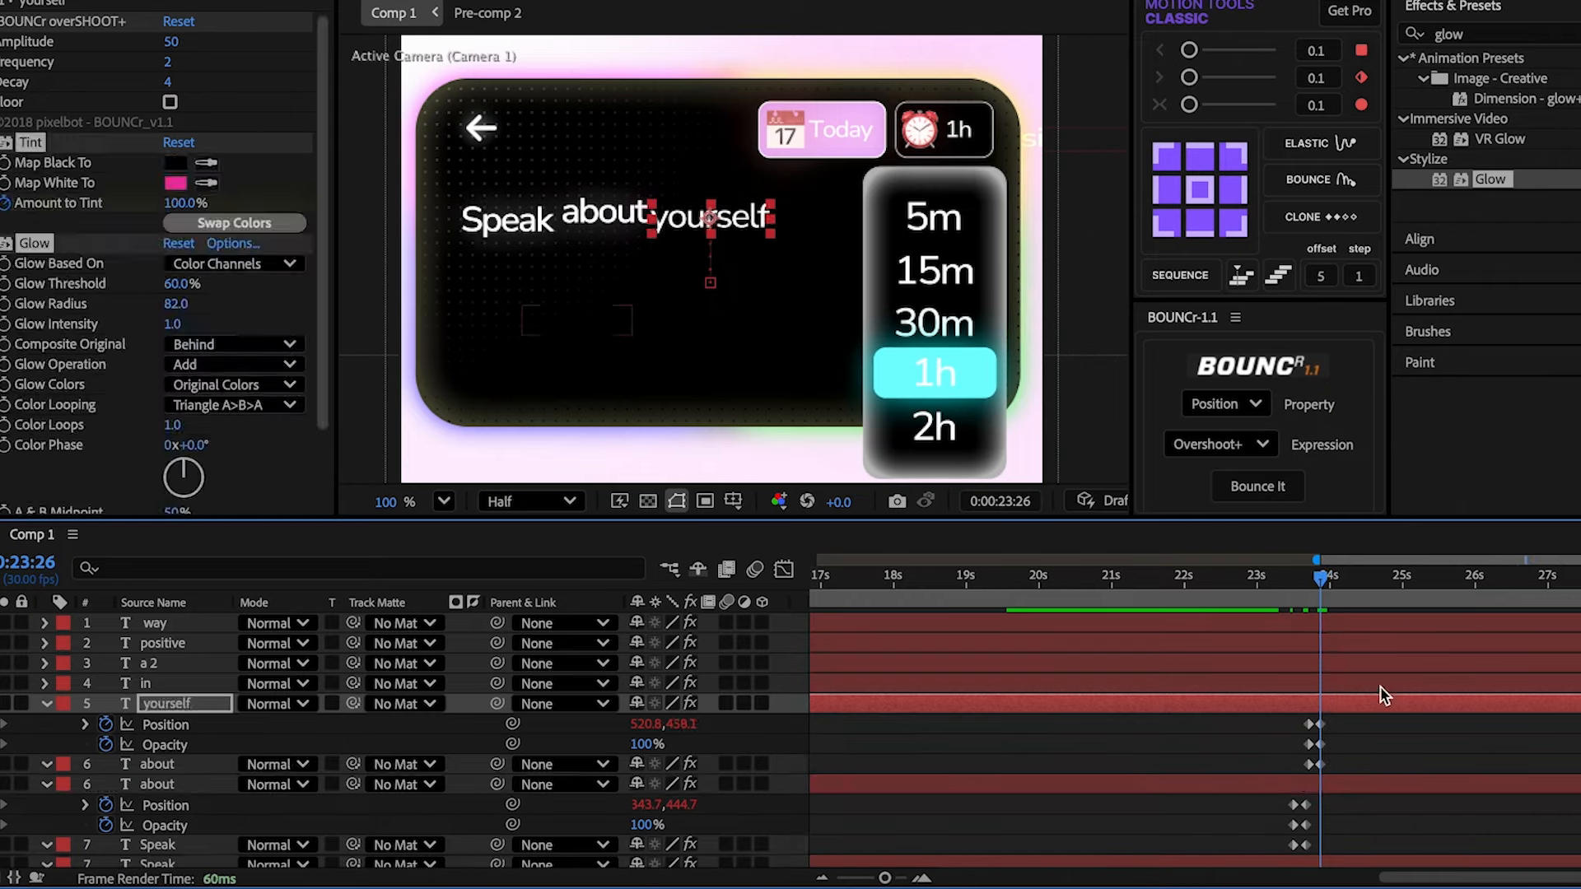
# - Paste the copied Tint and Glow effects onto the "in" layer at 0:00:24:02
pyautogui.click(1380, 686)
pyautogui.press('u')
pyautogui.click(1328, 618)
pyautogui.click(1327, 591)
pyautogui.press('super+z')
pyautogui.press('super+shift+z')
pyautogui.click(1335, 586)
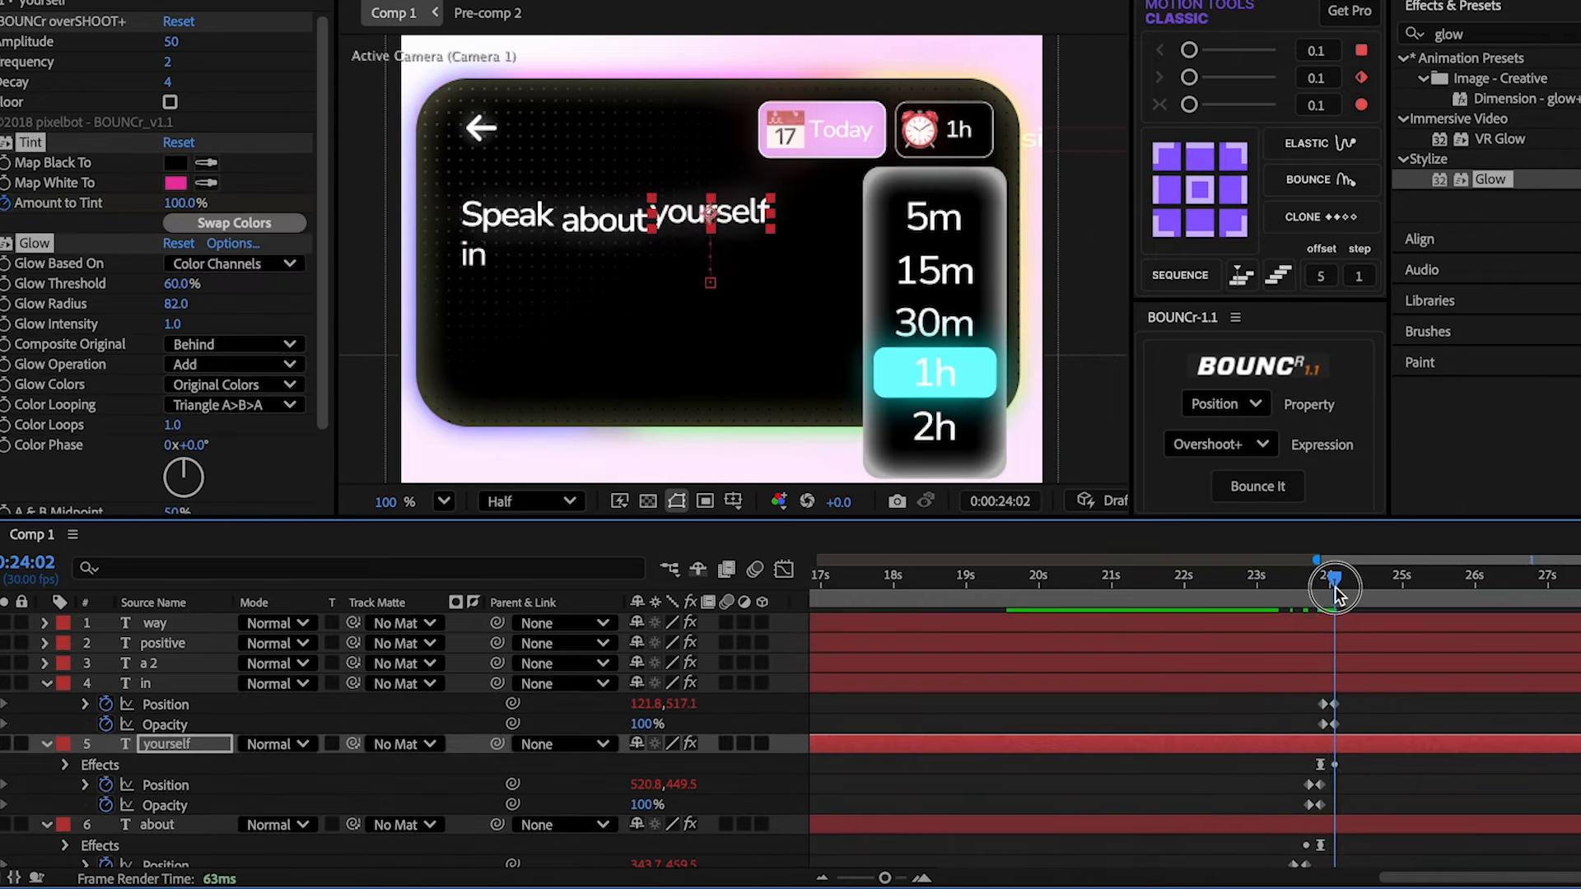
pyautogui.click(1349, 683)
pyautogui.press('super+v')
# - Paste the Tint and Glow effects onto "a 2", "positive" and, at 0:00:24:20, "way", each at its final position keyframe, and preview the sentence
pyautogui.click(1347, 665)
pyautogui.press('u')
pyautogui.moveTo(1339, 583); pyautogui.dragTo(1375, 581)
pyautogui.press('super+v')
pyautogui.click(1354, 644)
pyautogui.press('u')
pyautogui.press('super+v')
pyautogui.click(1377, 618)
pyautogui.press('u')
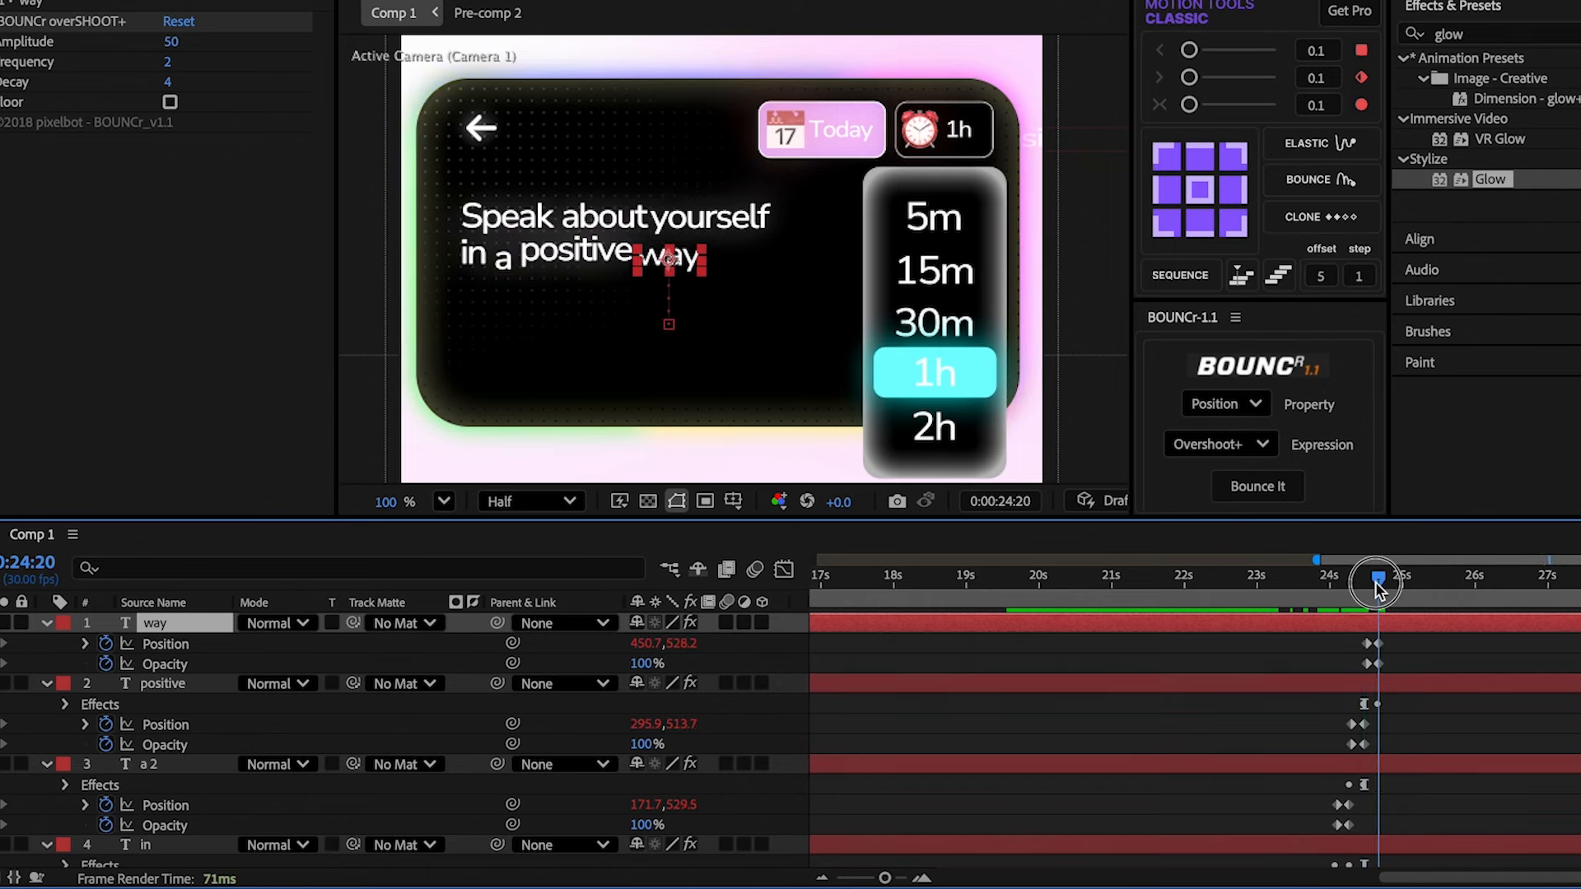
pyautogui.press('super+v')
pyautogui.moveTo(1235, 584)
pyautogui.mouseDown()
pyautogui.moveTo(1285, 604)
pyautogui.moveTo(1265, 594)
pyautogui.mouseUp()
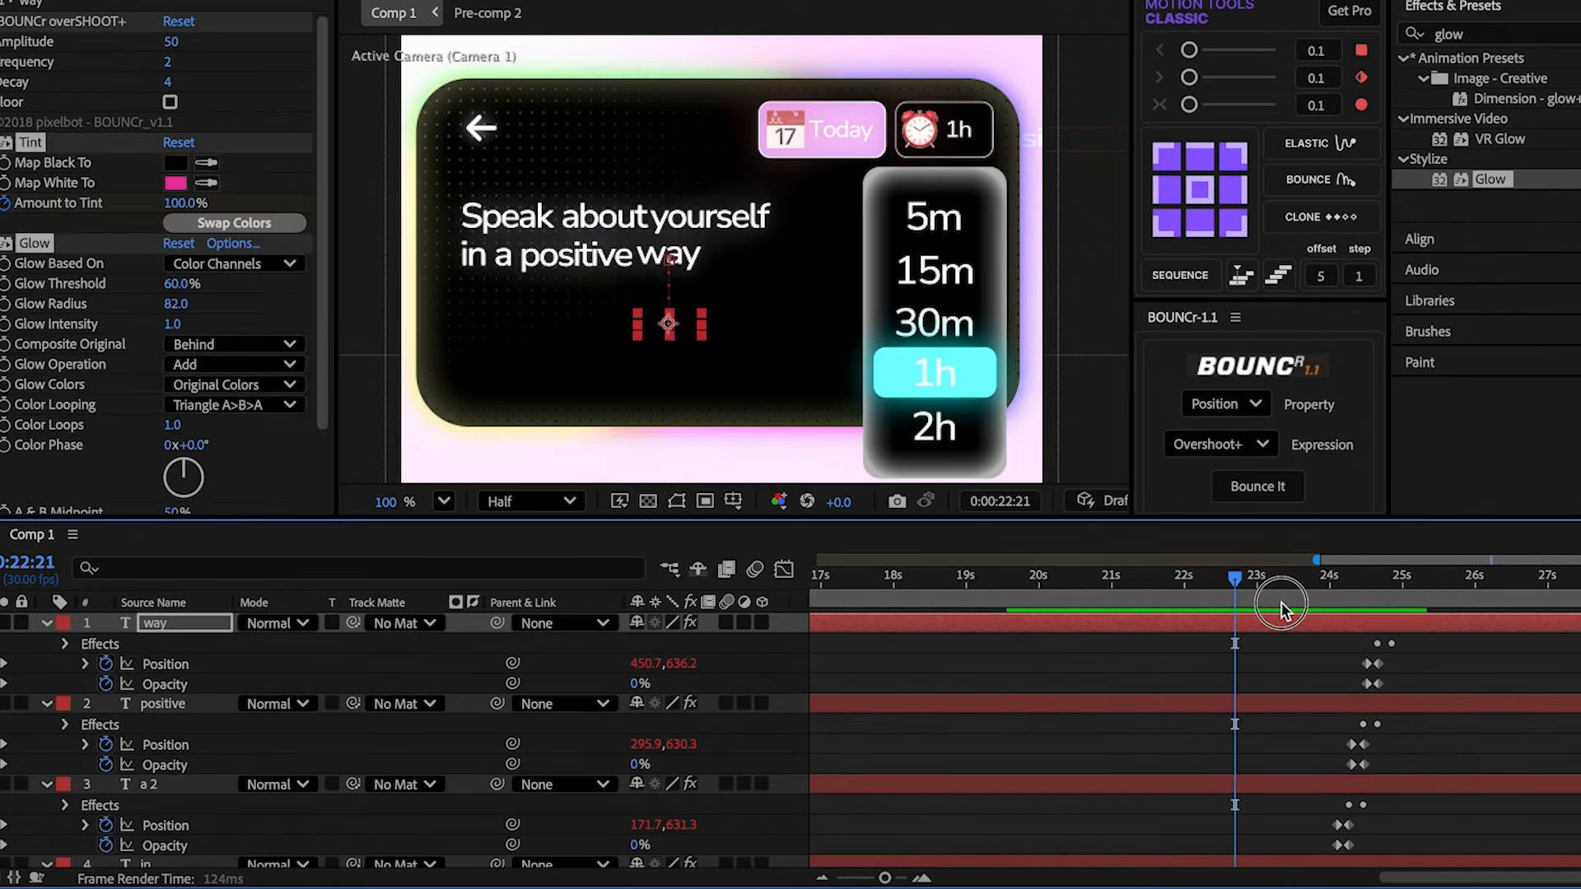
pyautogui.press('space')
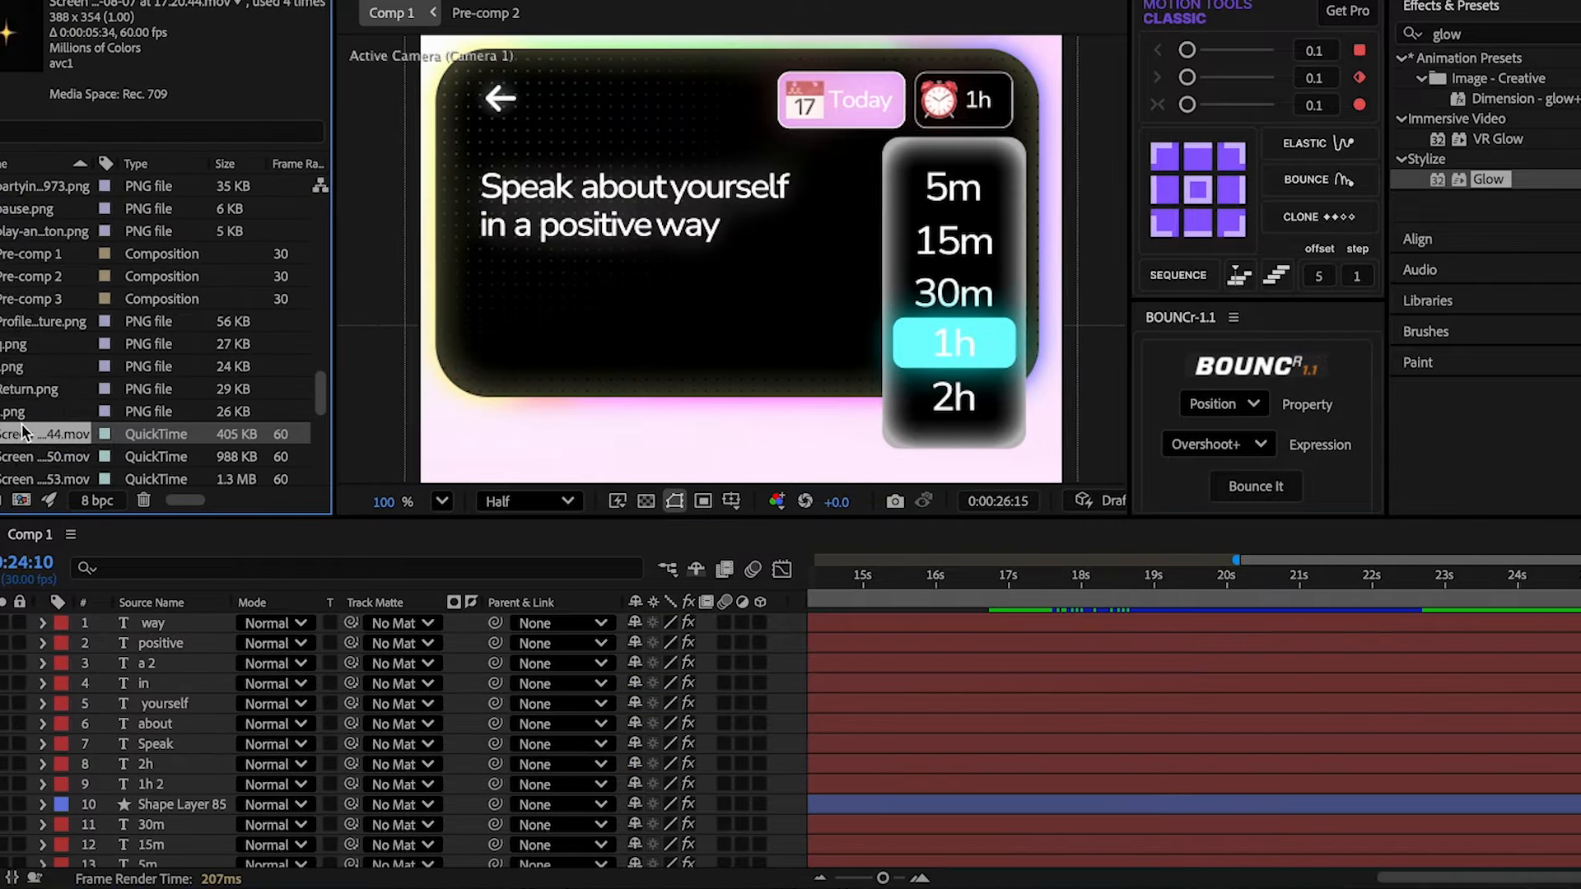
# - Place the 17.20.44 sparkles screen recording as the top layer from 0:00:24:07 and apply Linear Color Key to it
pyautogui.moveTo(157, 434); pyautogui.dragTo(1445, 581)
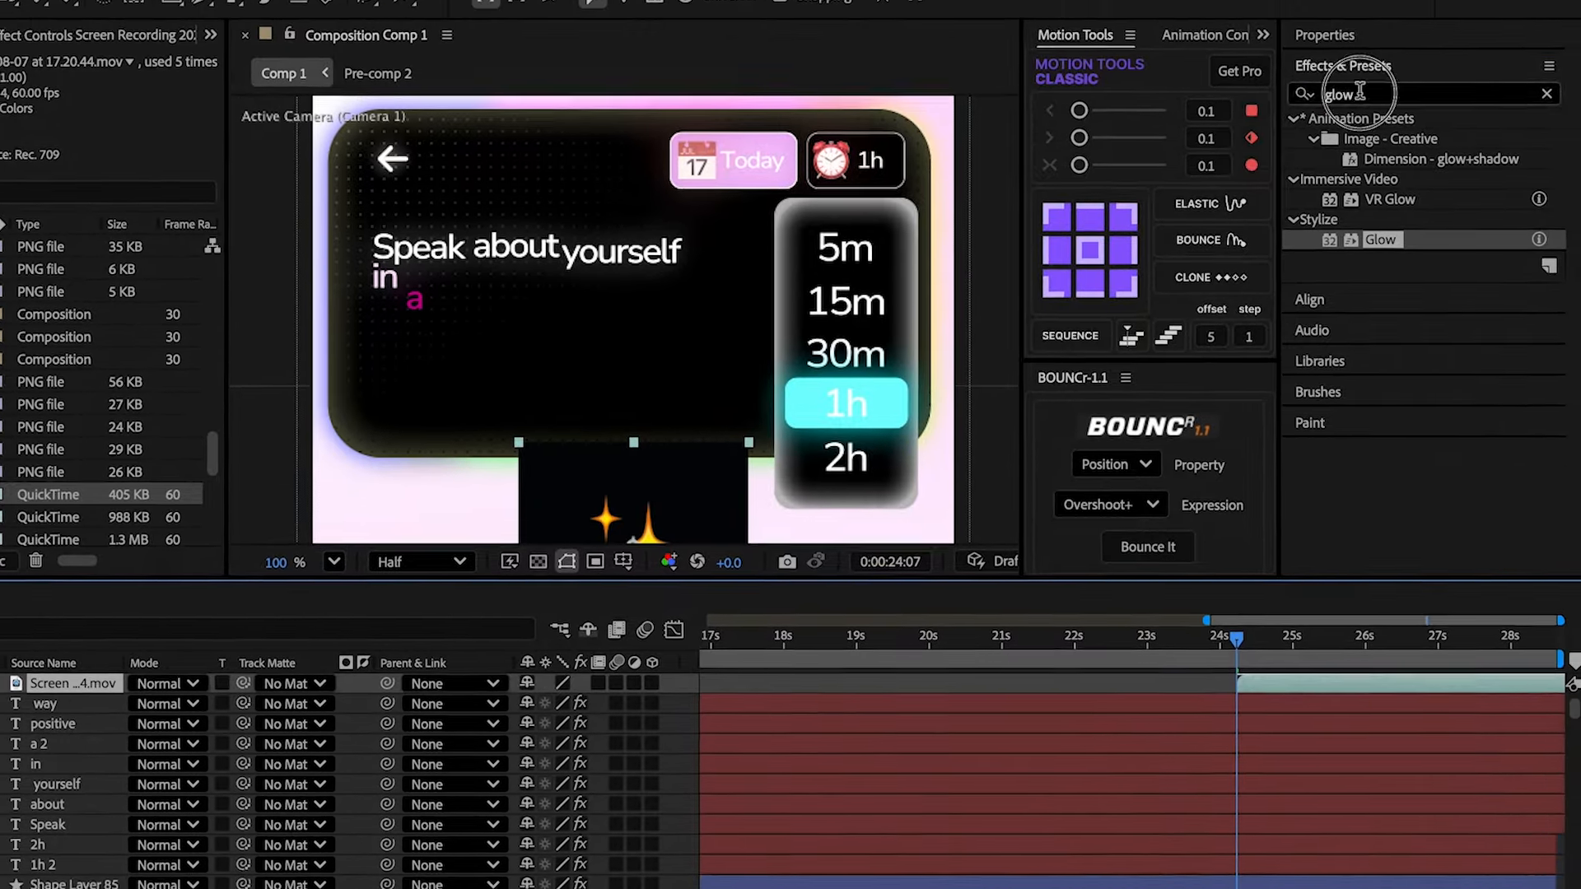
pyautogui.click(1377, 37)
pyautogui.write('linear')
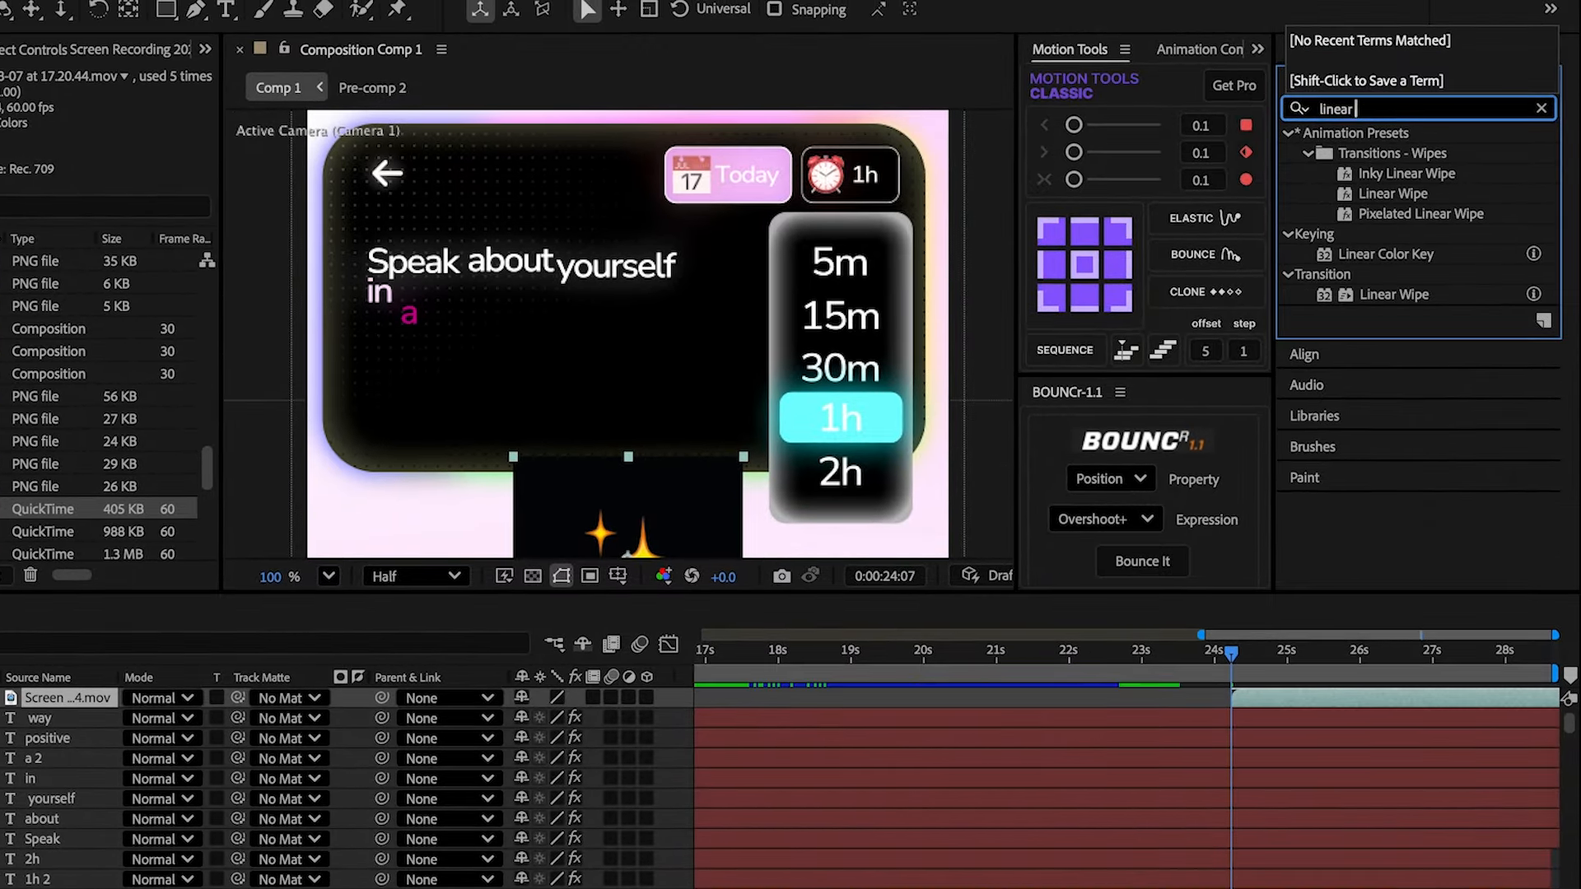
pyautogui.write(' color')
pyautogui.doubleClick(1388, 146)
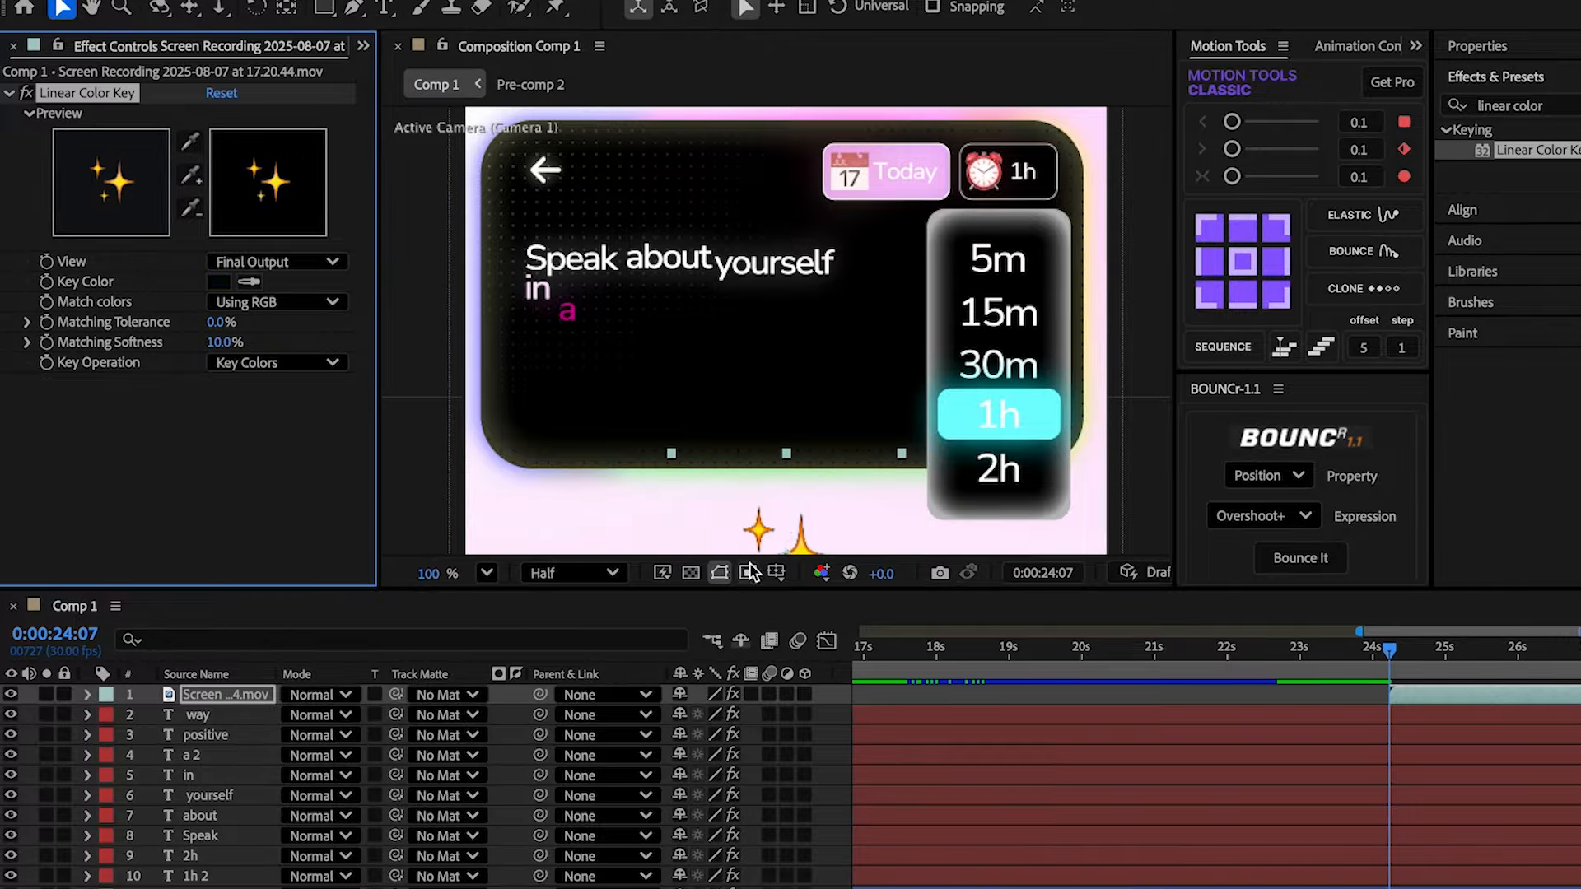
# - Move the sparkles clip up over the sentence in the black task box and scale it to 50%
pyautogui.moveTo(751, 570); pyautogui.dragTo(626, 265)
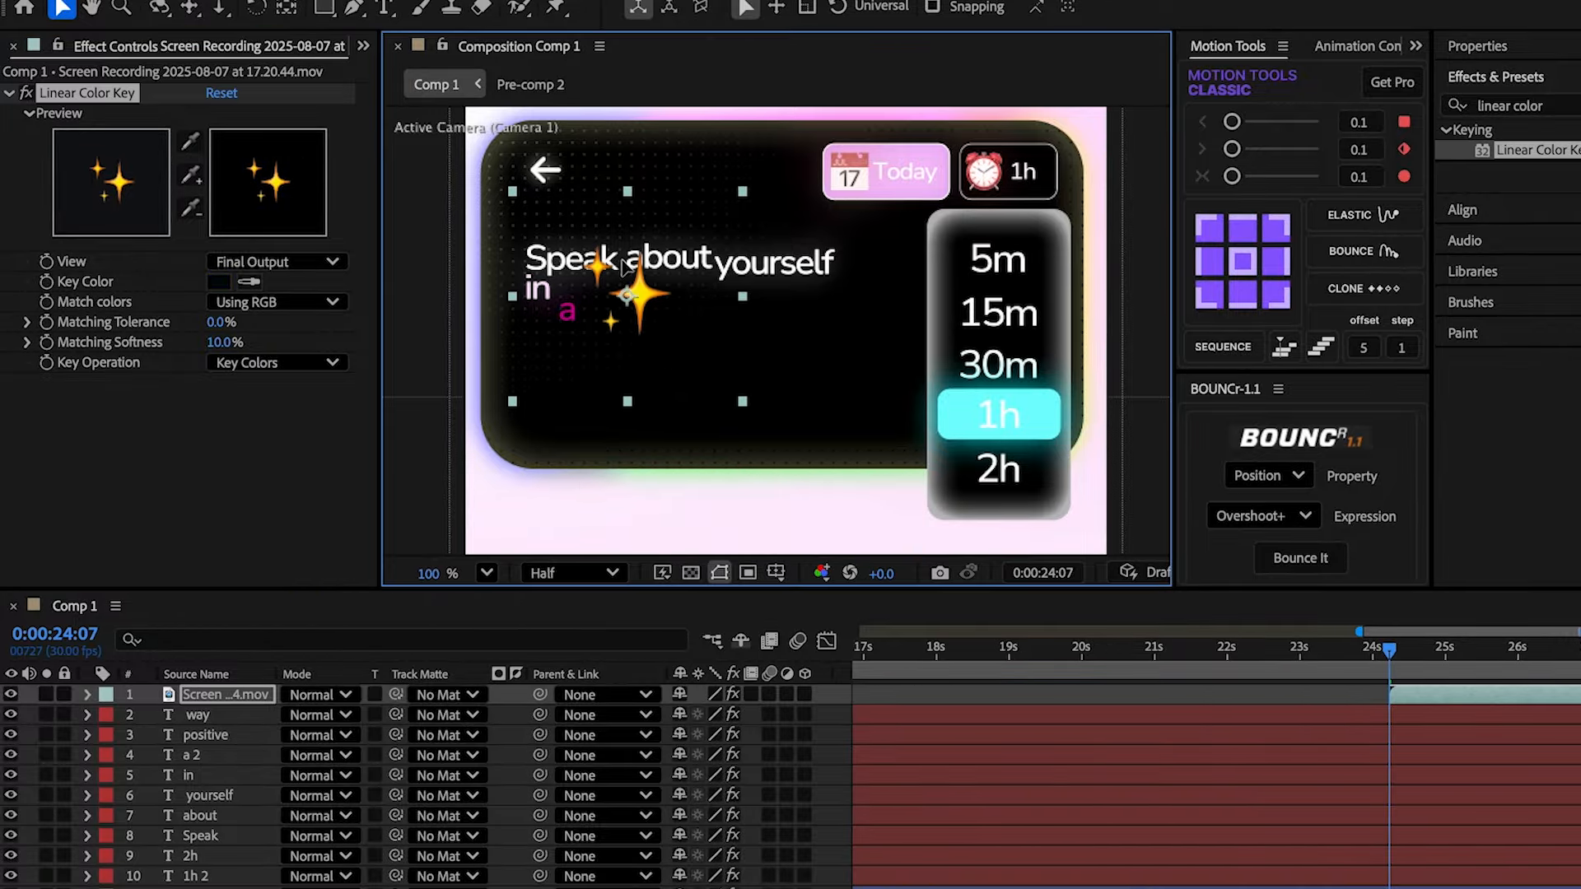
pyautogui.press('s')
pyautogui.click(748, 715)
pyautogui.write('50')
pyautogui.press('Return')
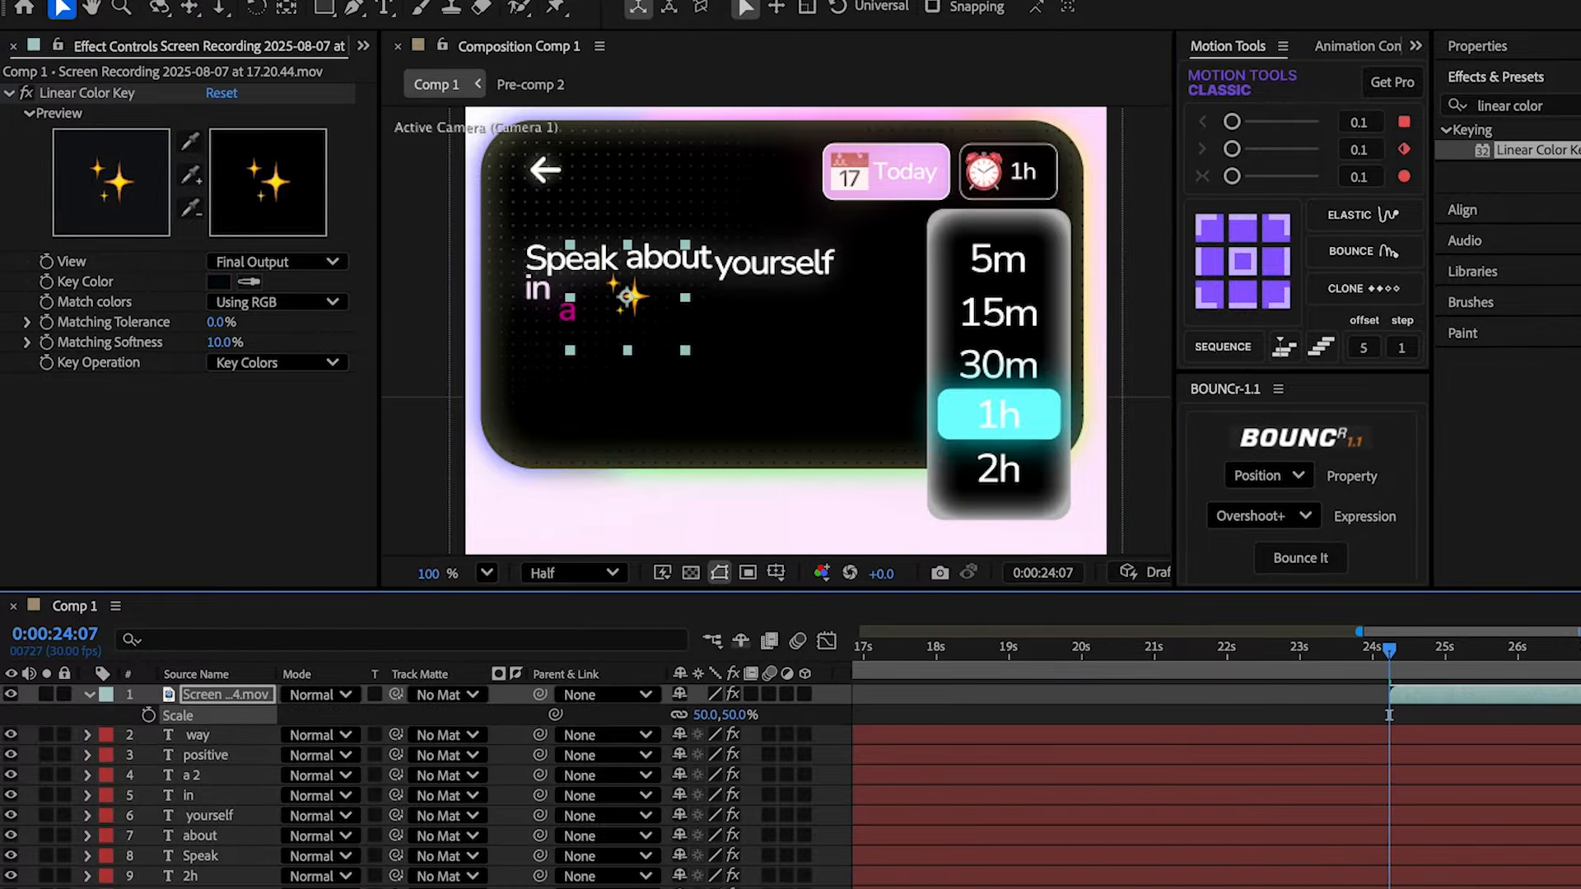
# - Add the Stylize Glow effect to the sparkles clip with a glow radius of 142
pyautogui.scroll(2, 776, 330)
pyautogui.click(1553, 104)
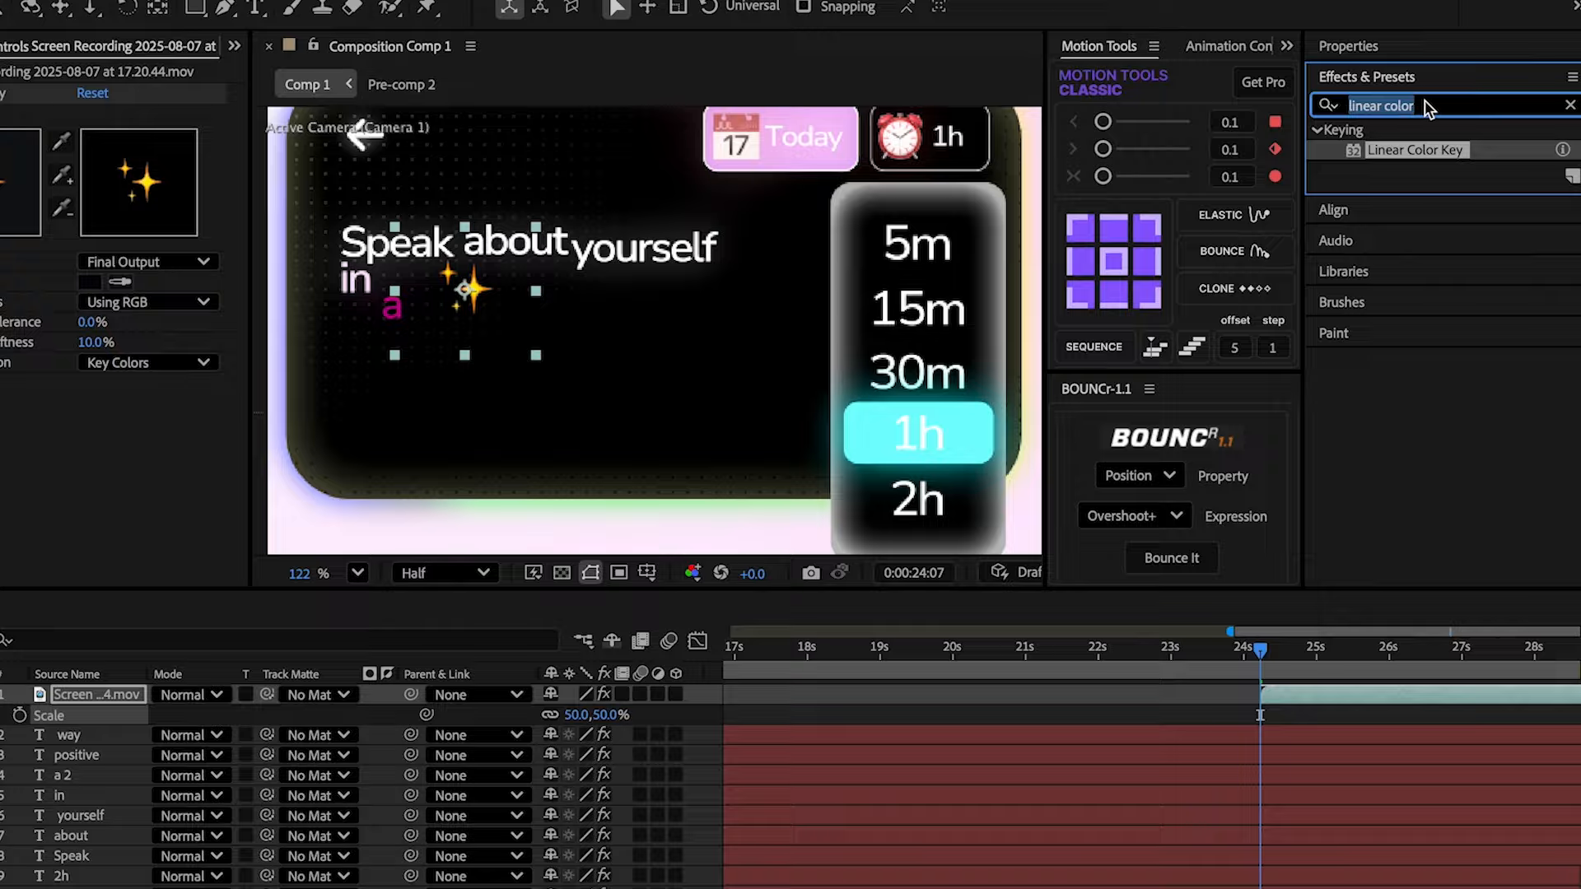
pyautogui.write('glow')
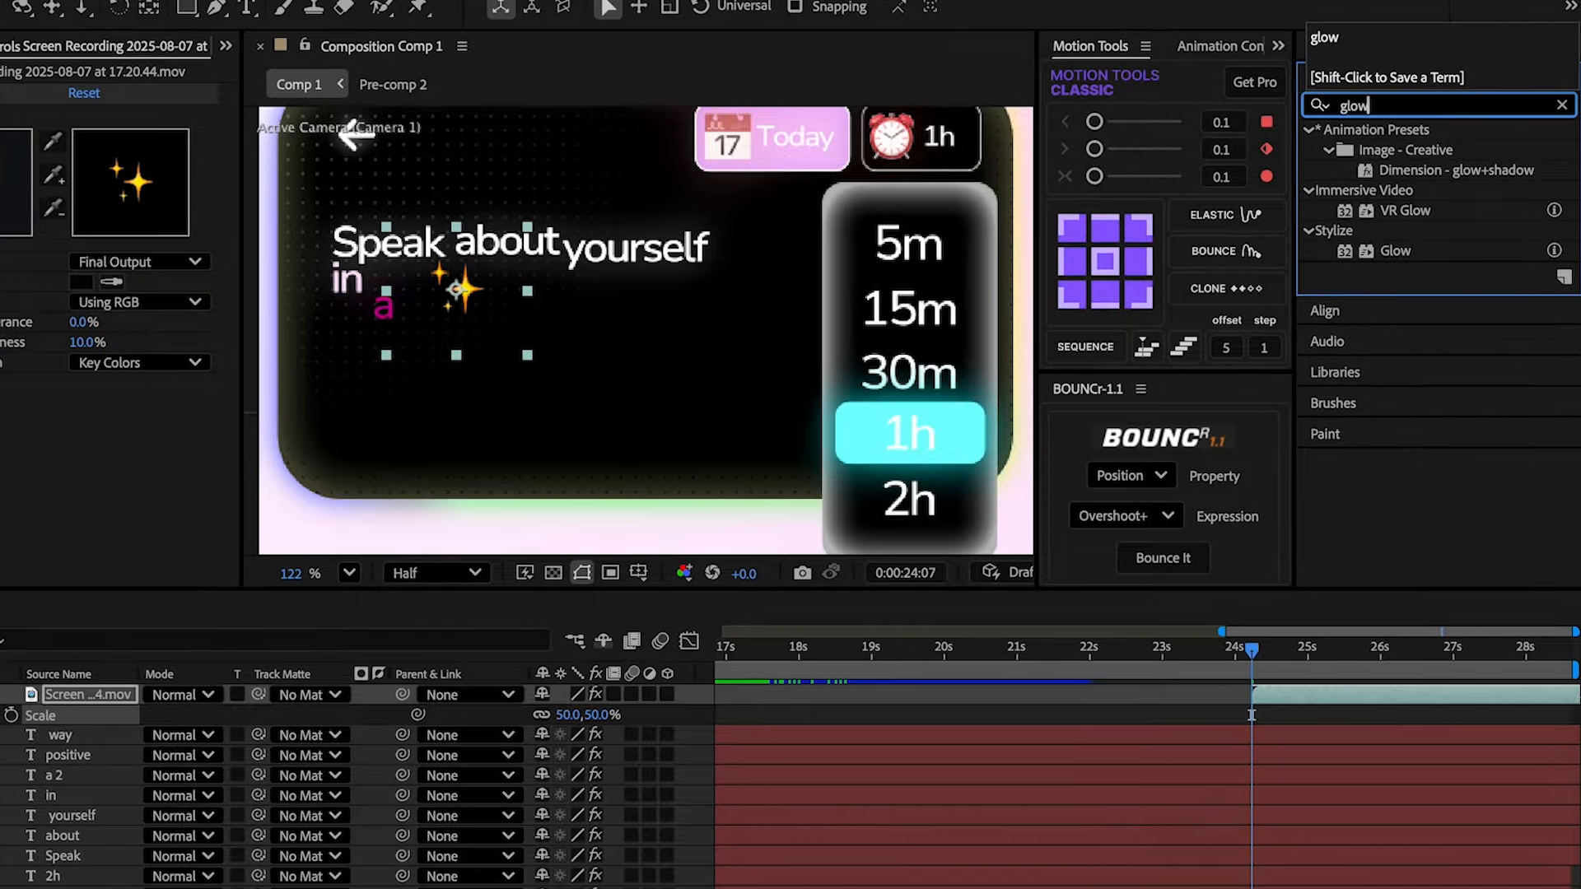
pyautogui.doubleClick(1399, 248)
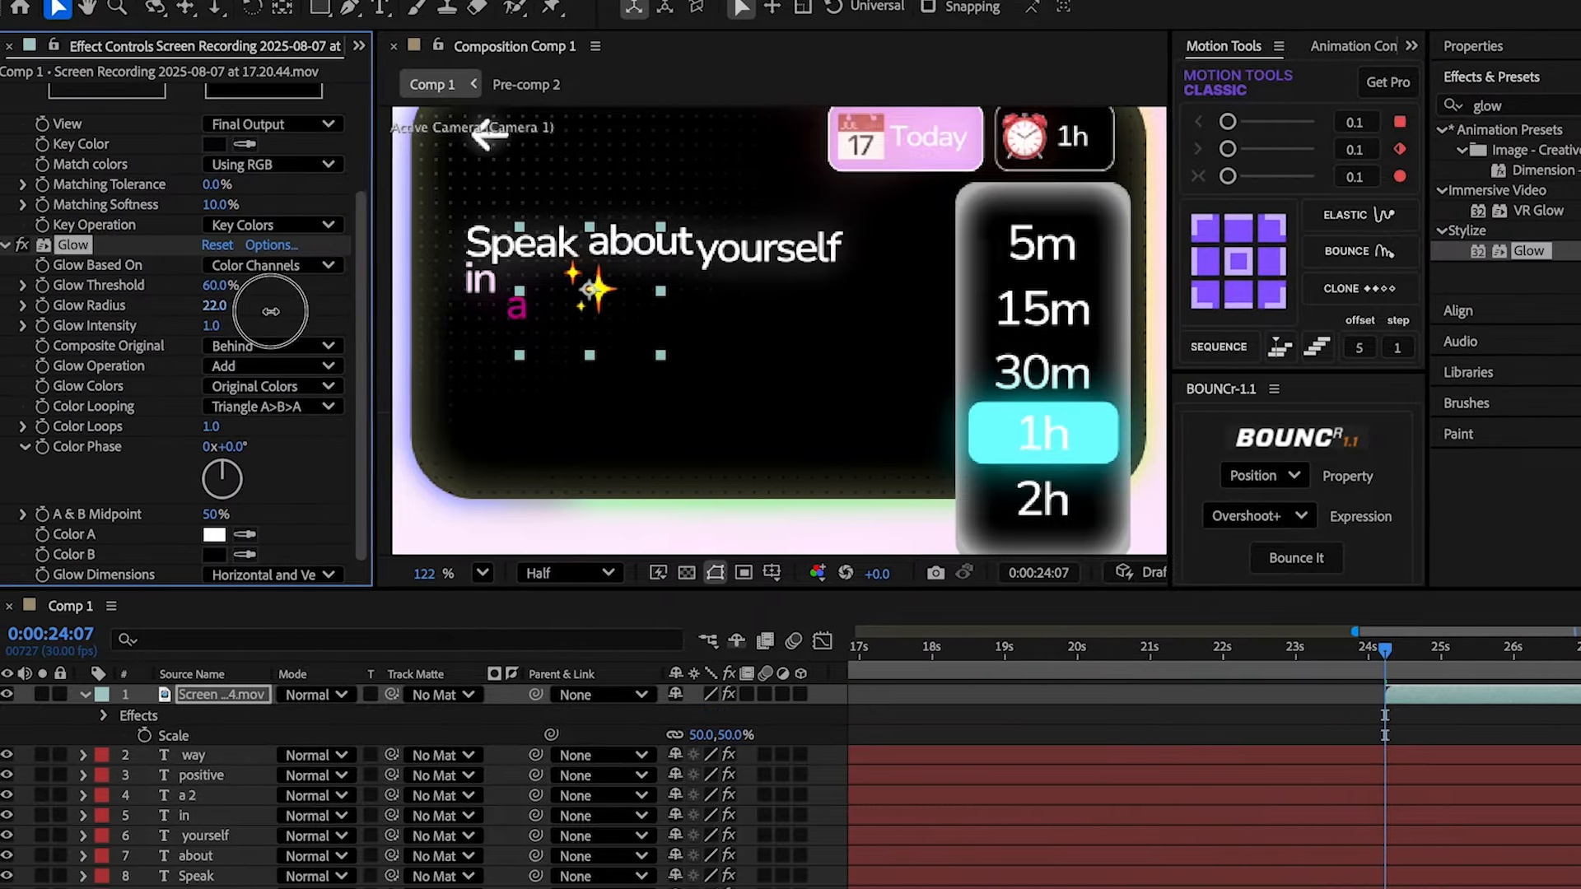
pyautogui.moveTo(270, 312); pyautogui.dragTo(397, 337)
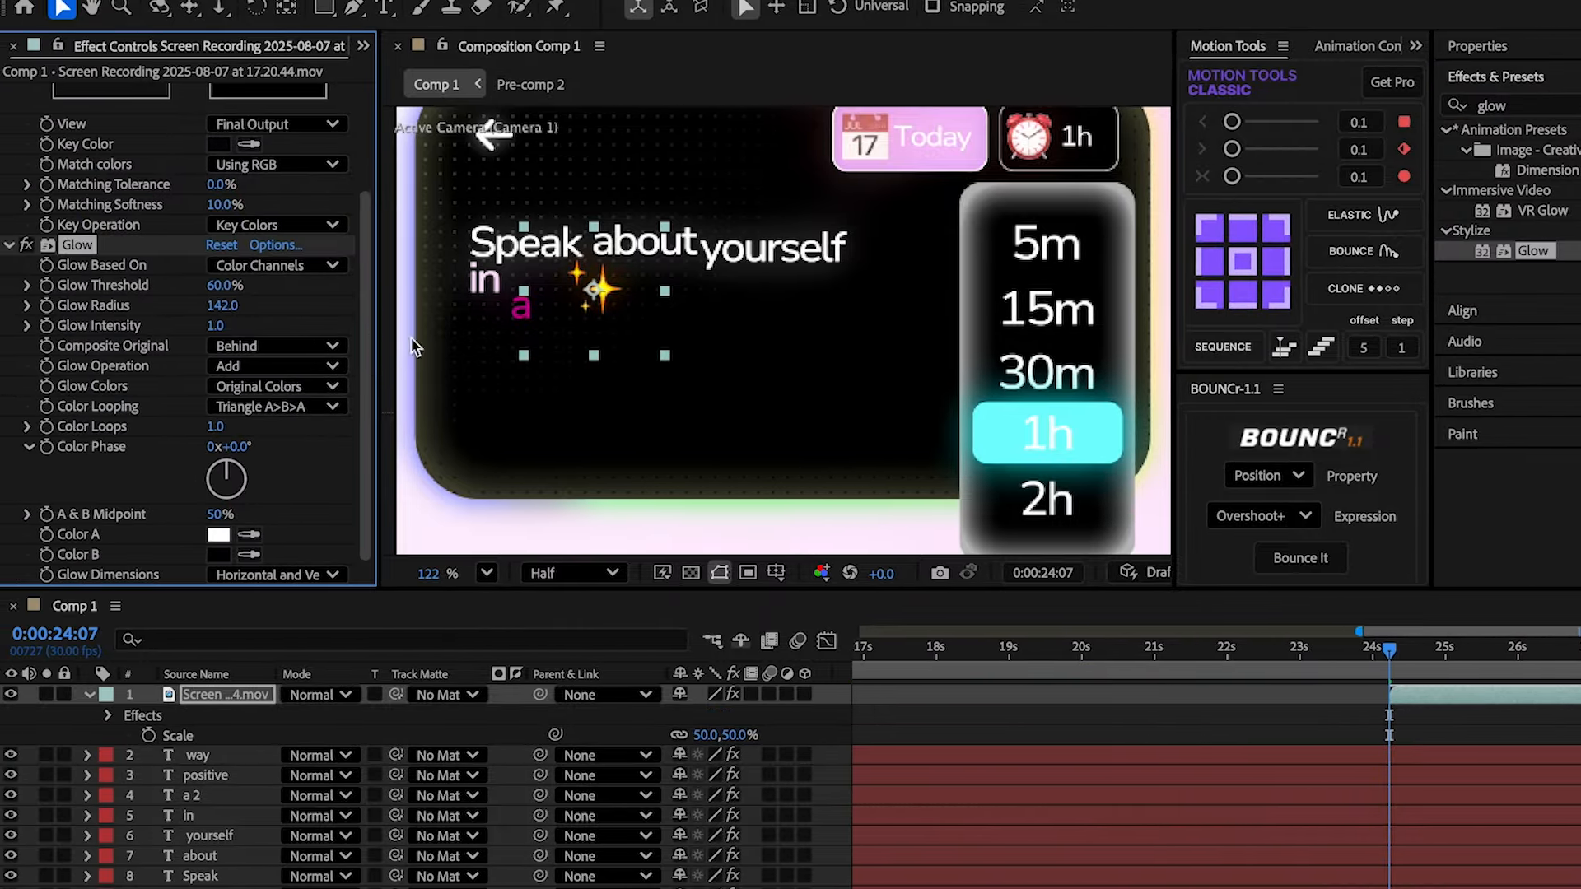
# - Keyframe the sparkles' position from 550.8, 580.7 at 0:00:24:07 up to 550.8, 375.7 at 0:00:25:19, with Easy Ease
pyautogui.press('p')
pyautogui.moveTo(614, 290); pyautogui.dragTo(778, 290)
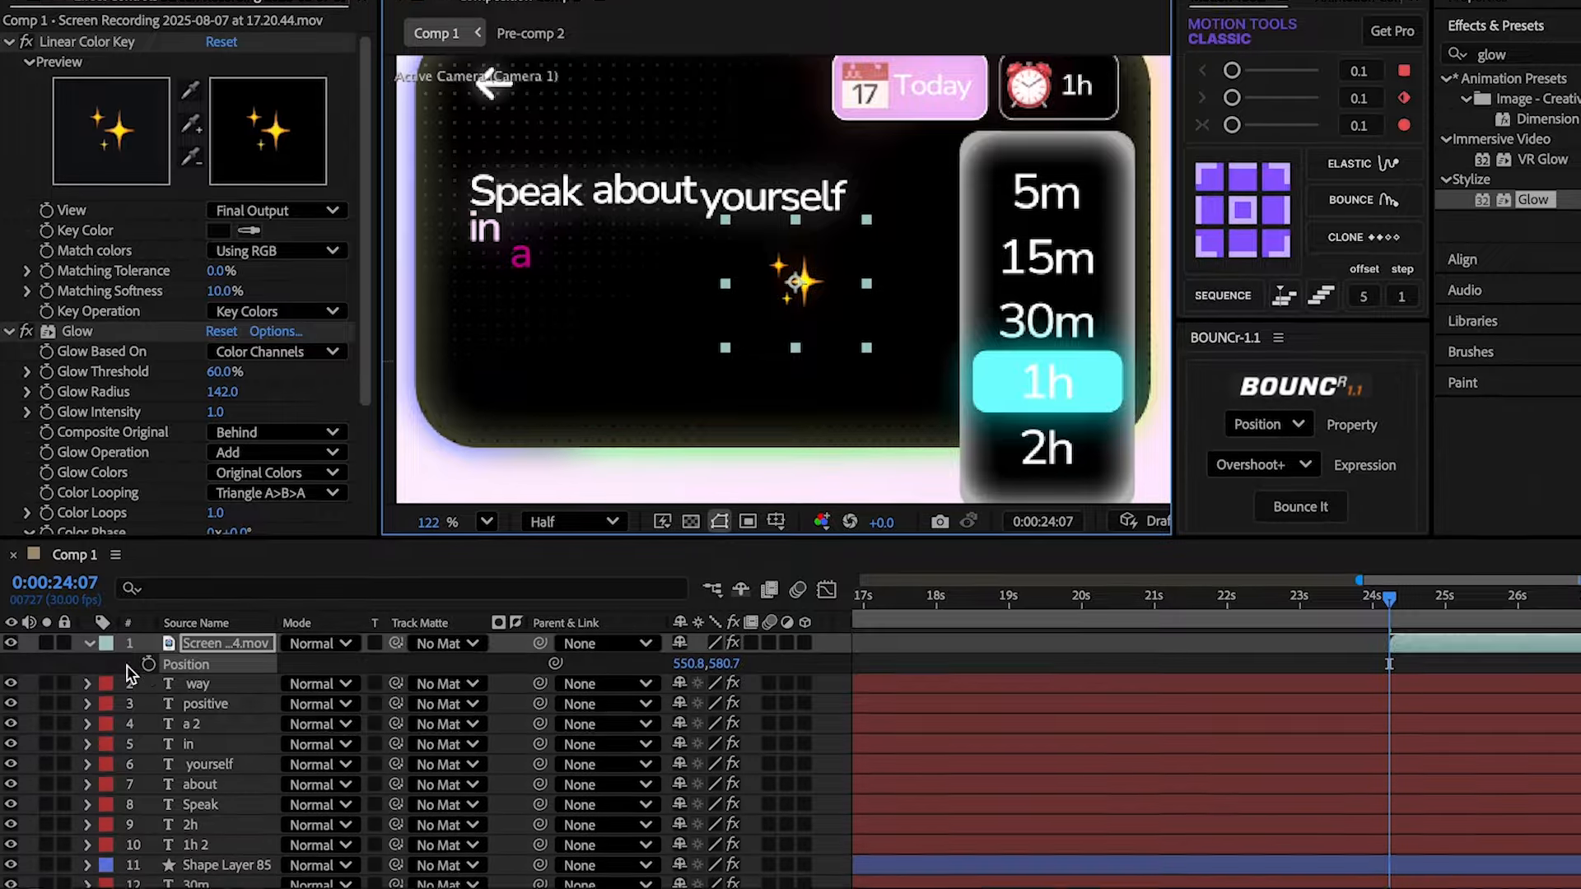
pyautogui.click(149, 715)
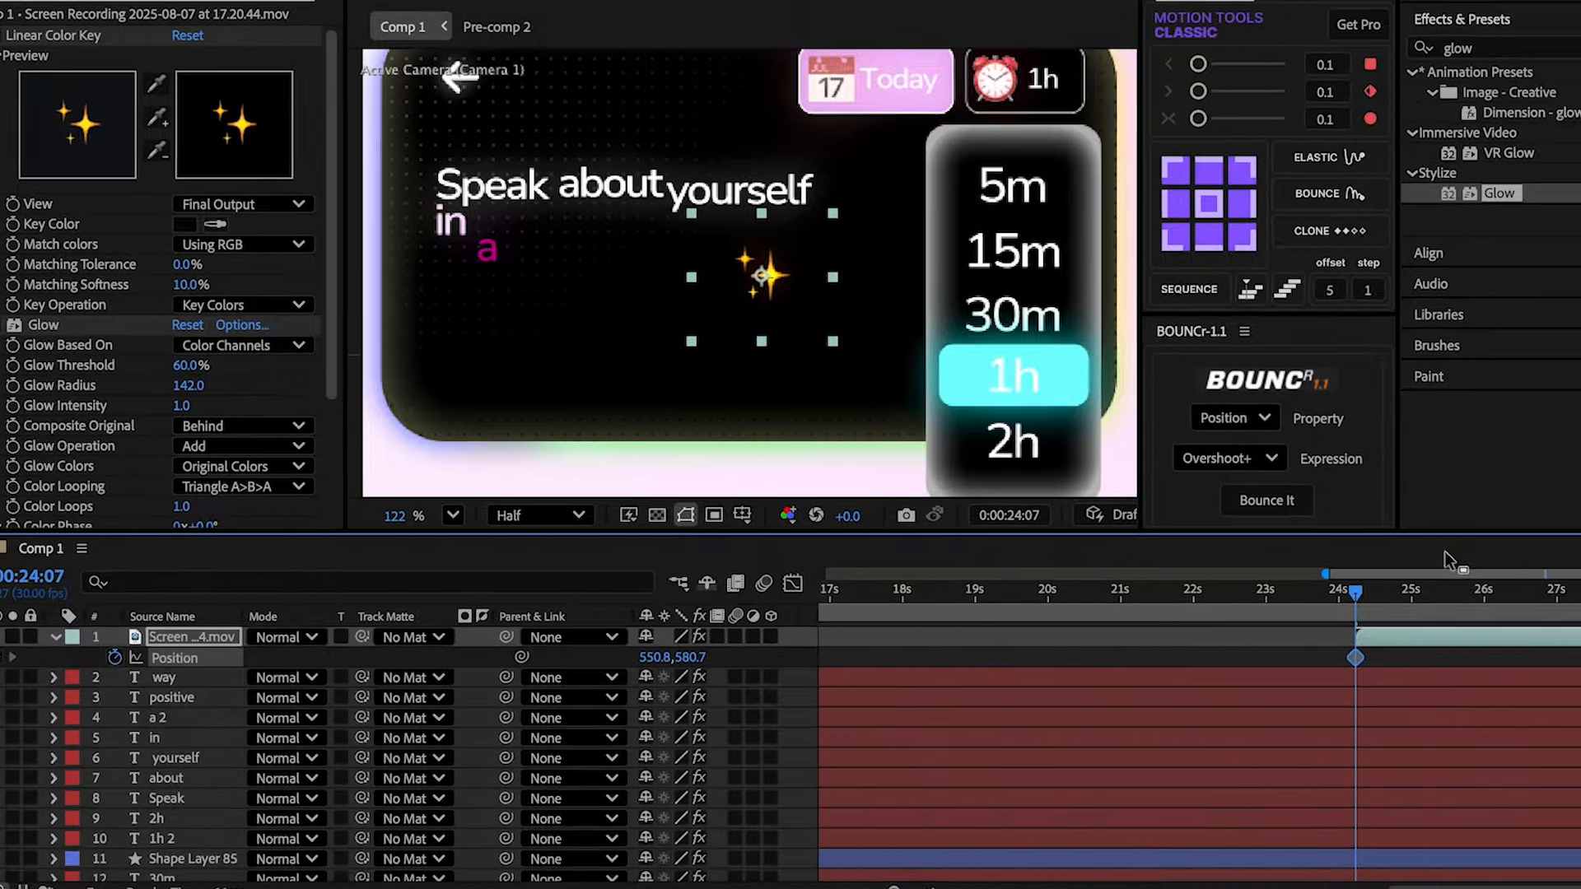
pyautogui.moveTo(1355, 590); pyautogui.dragTo(1459, 604)
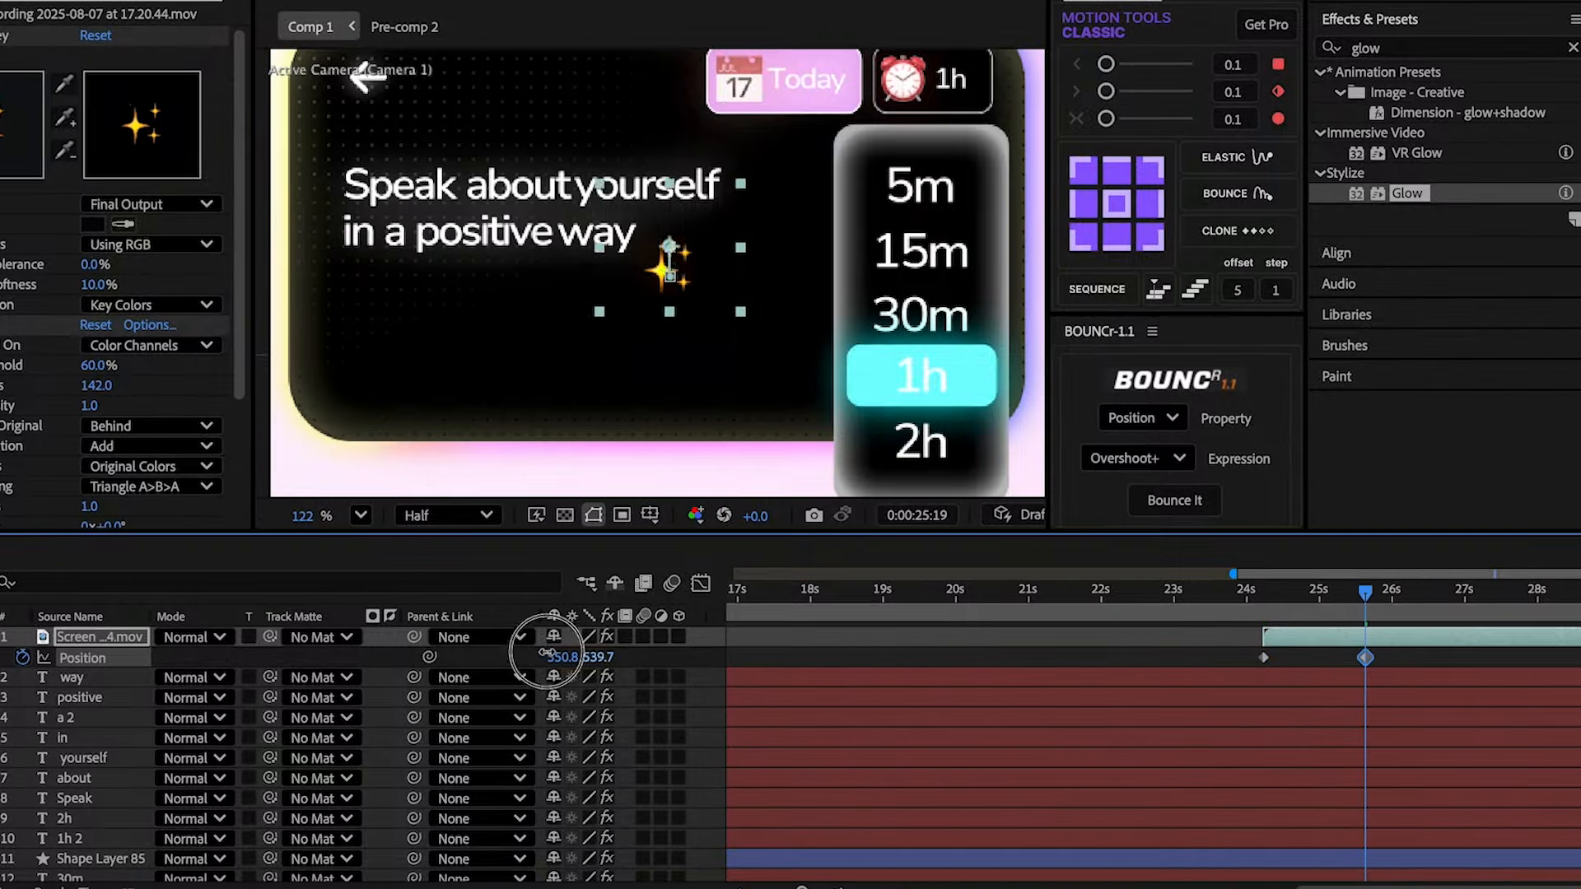
pyautogui.moveTo(546, 655); pyautogui.dragTo(417, 636)
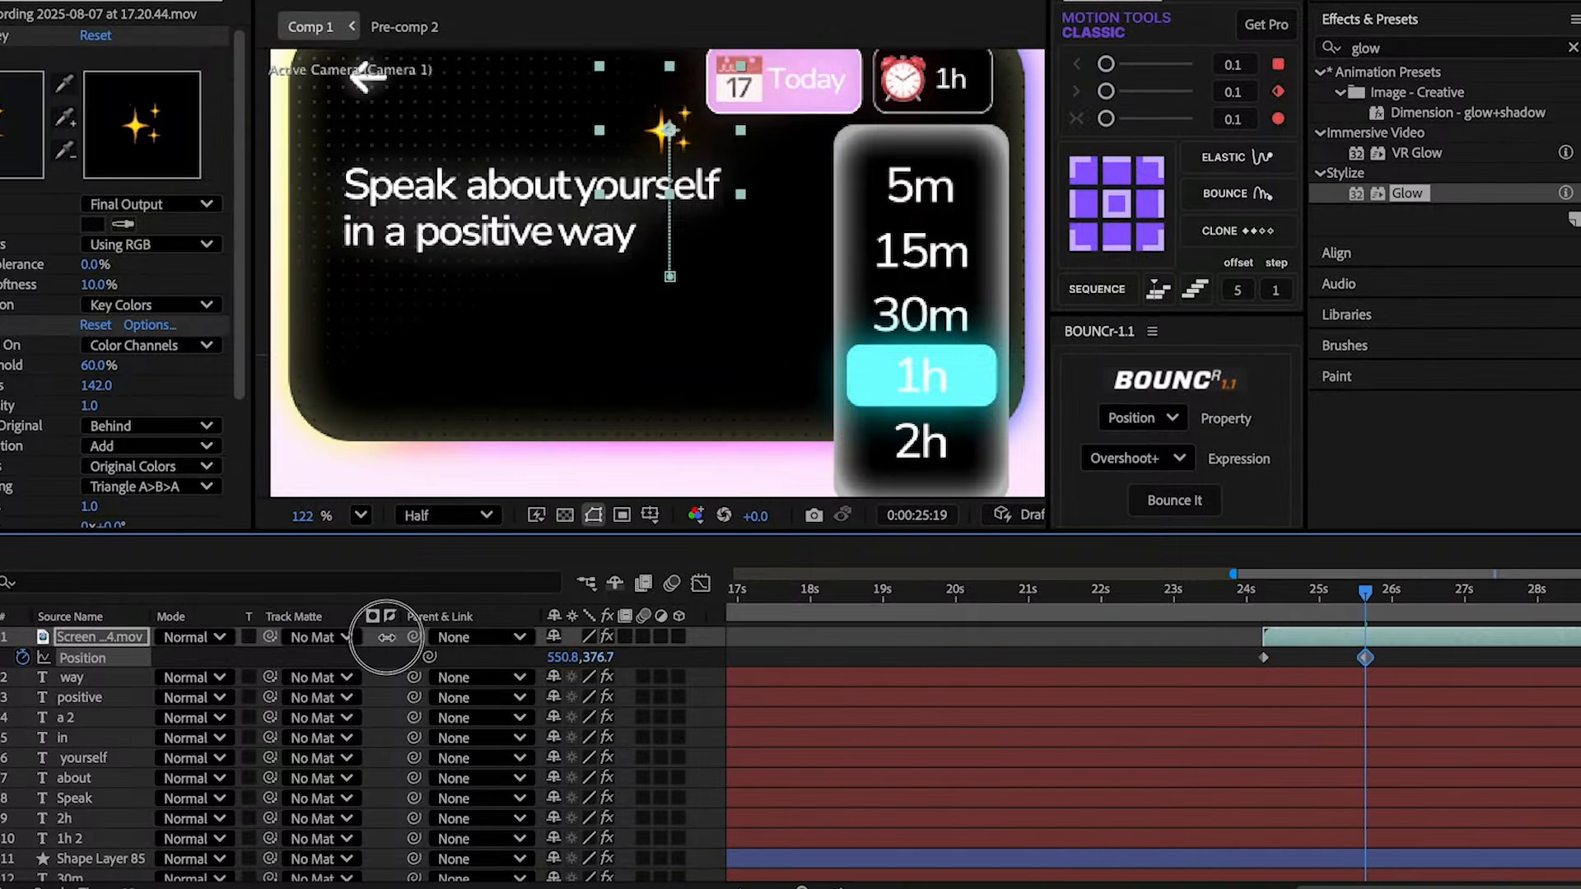
pyautogui.click(696, 586)
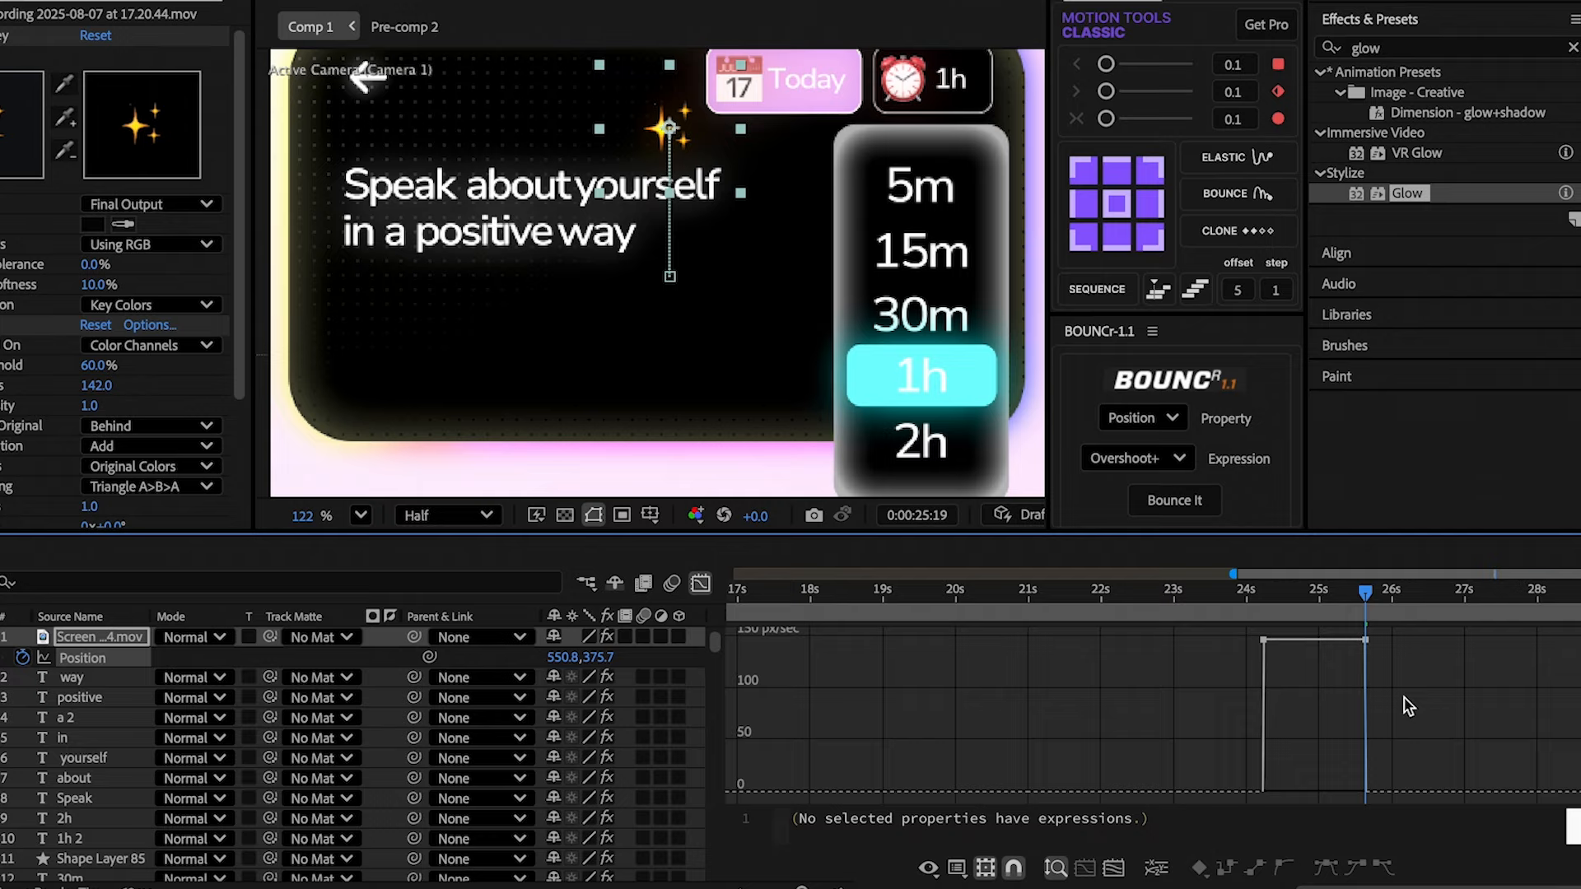
pyautogui.click(1327, 866)
pyautogui.click(701, 586)
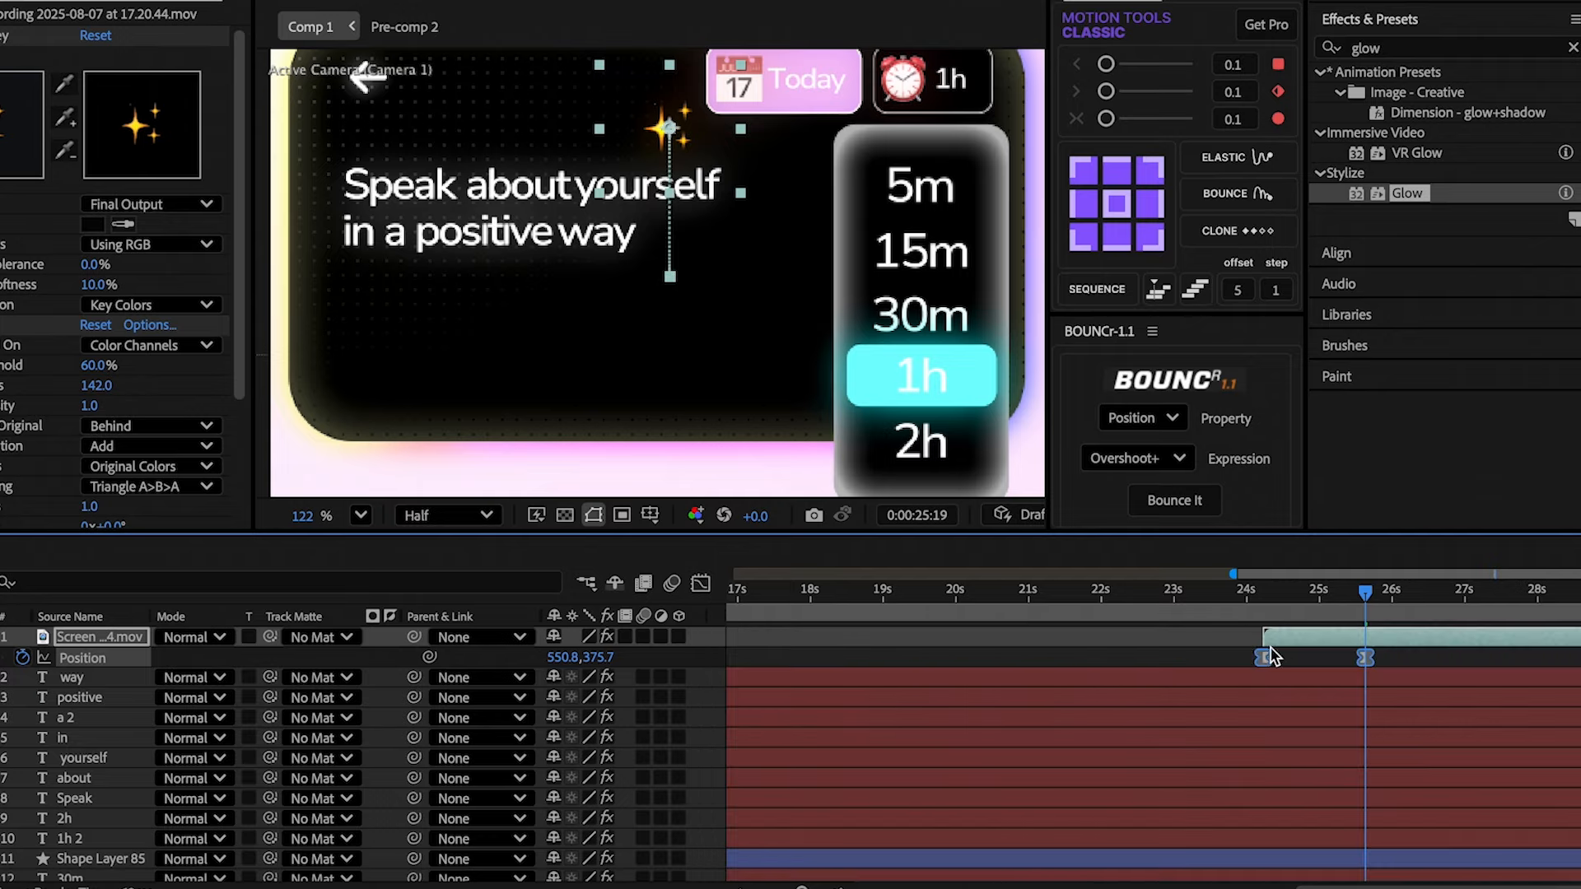
# - Keyframe the sparkles' opacity to fade in from the clip's start to 100% at 0:00:24:11 and out from 0:00:25:13 to 0% at 0:00:25:19
pyautogui.press('t')
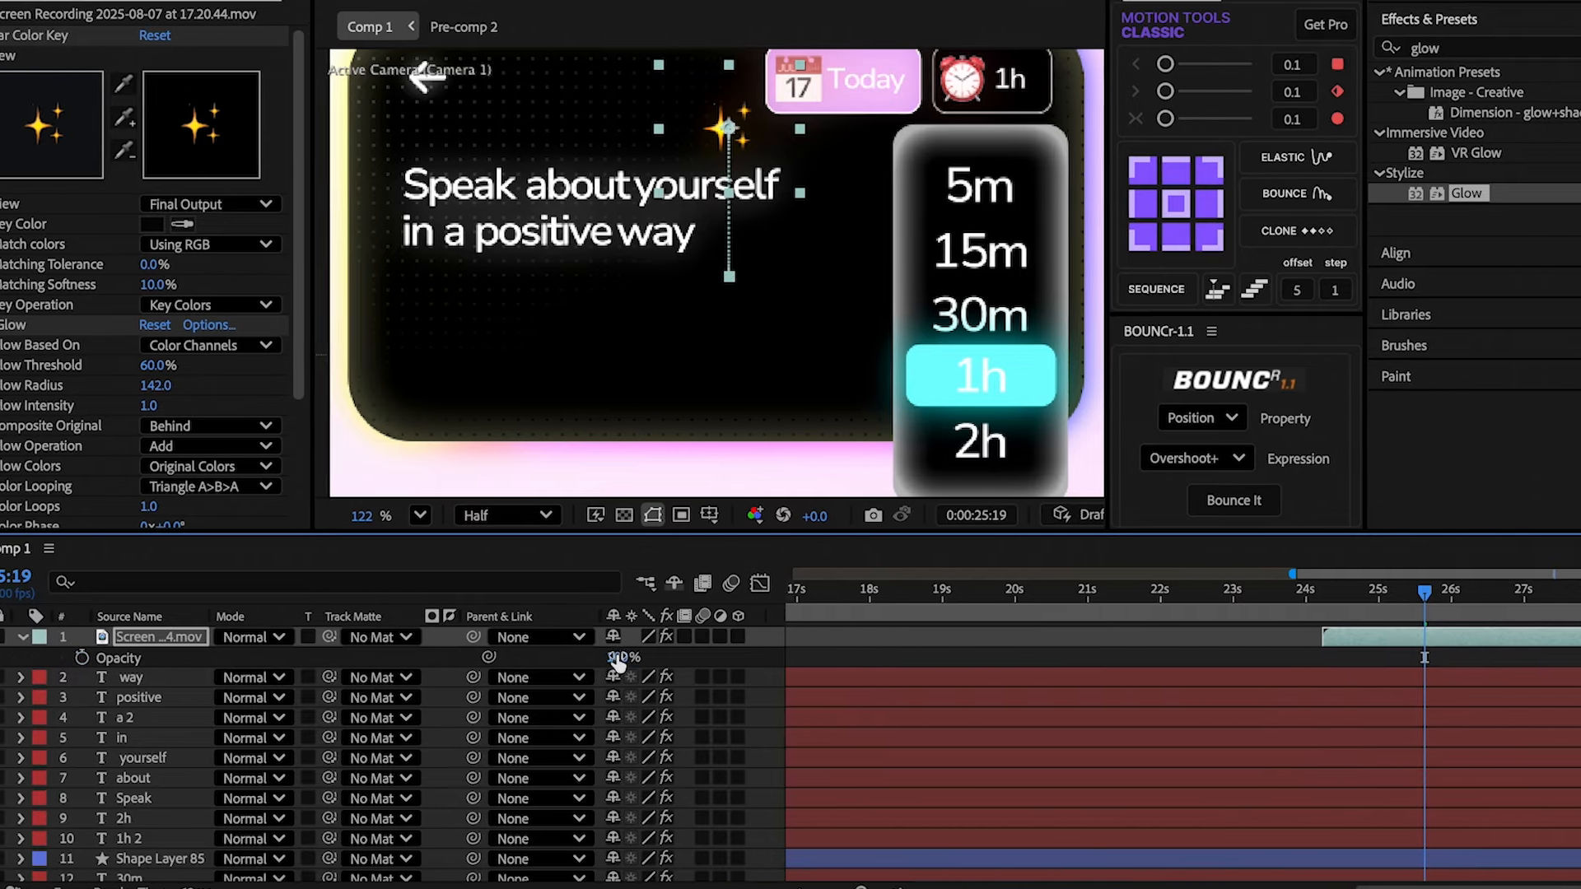
pyautogui.moveTo(618, 659); pyautogui.dragTo(179, 654)
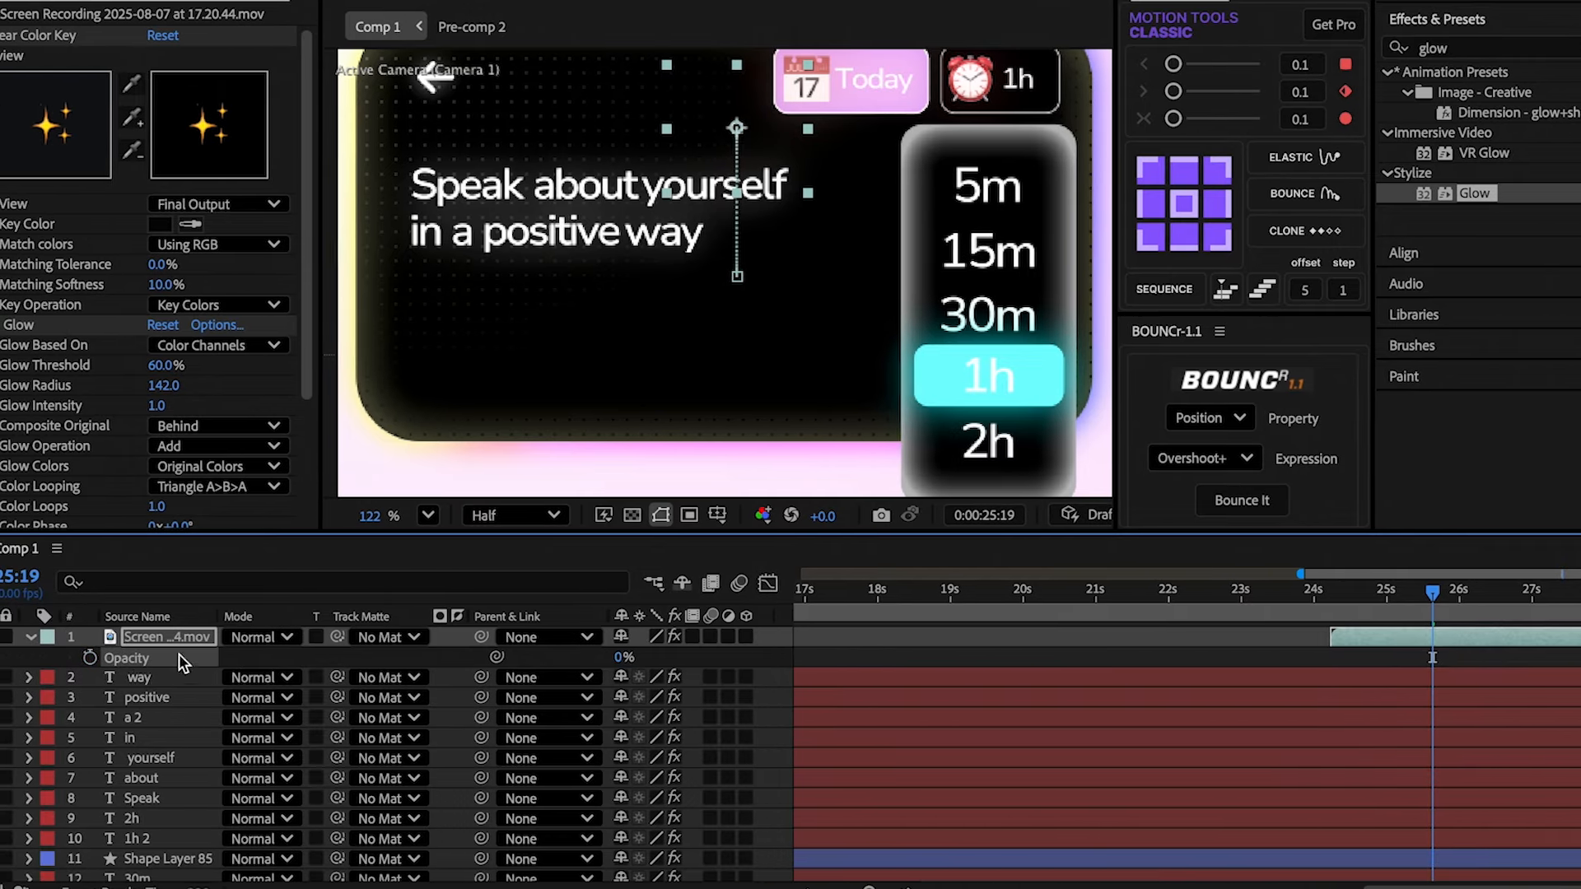
pyautogui.click(82, 658)
pyautogui.hotkey('shift', 'p')
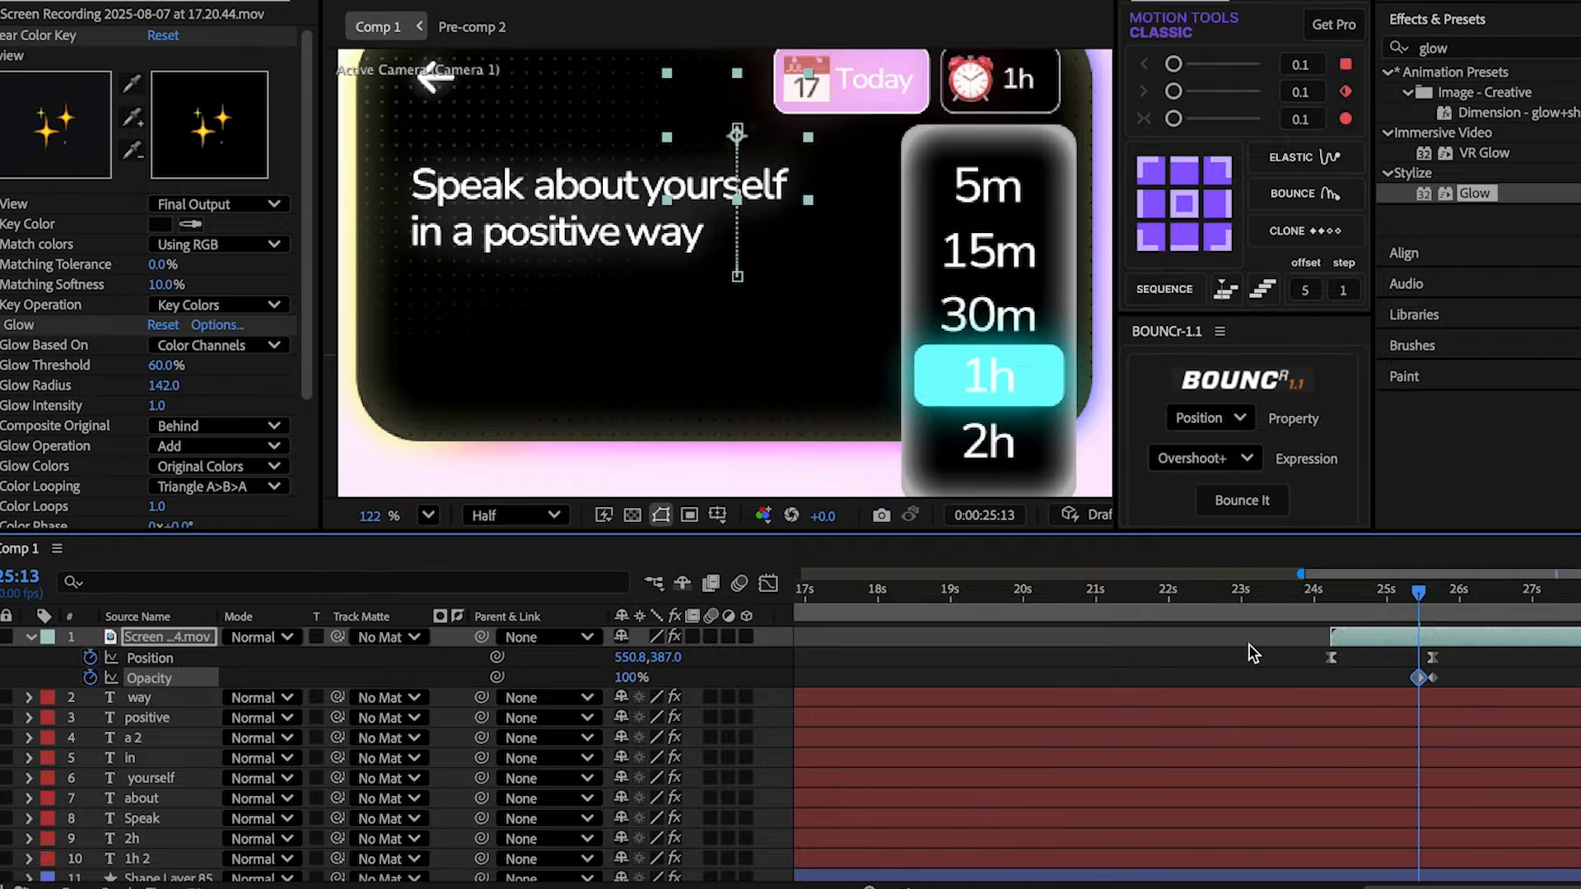
pyautogui.moveTo(1381, 601); pyautogui.dragTo(1344, 605)
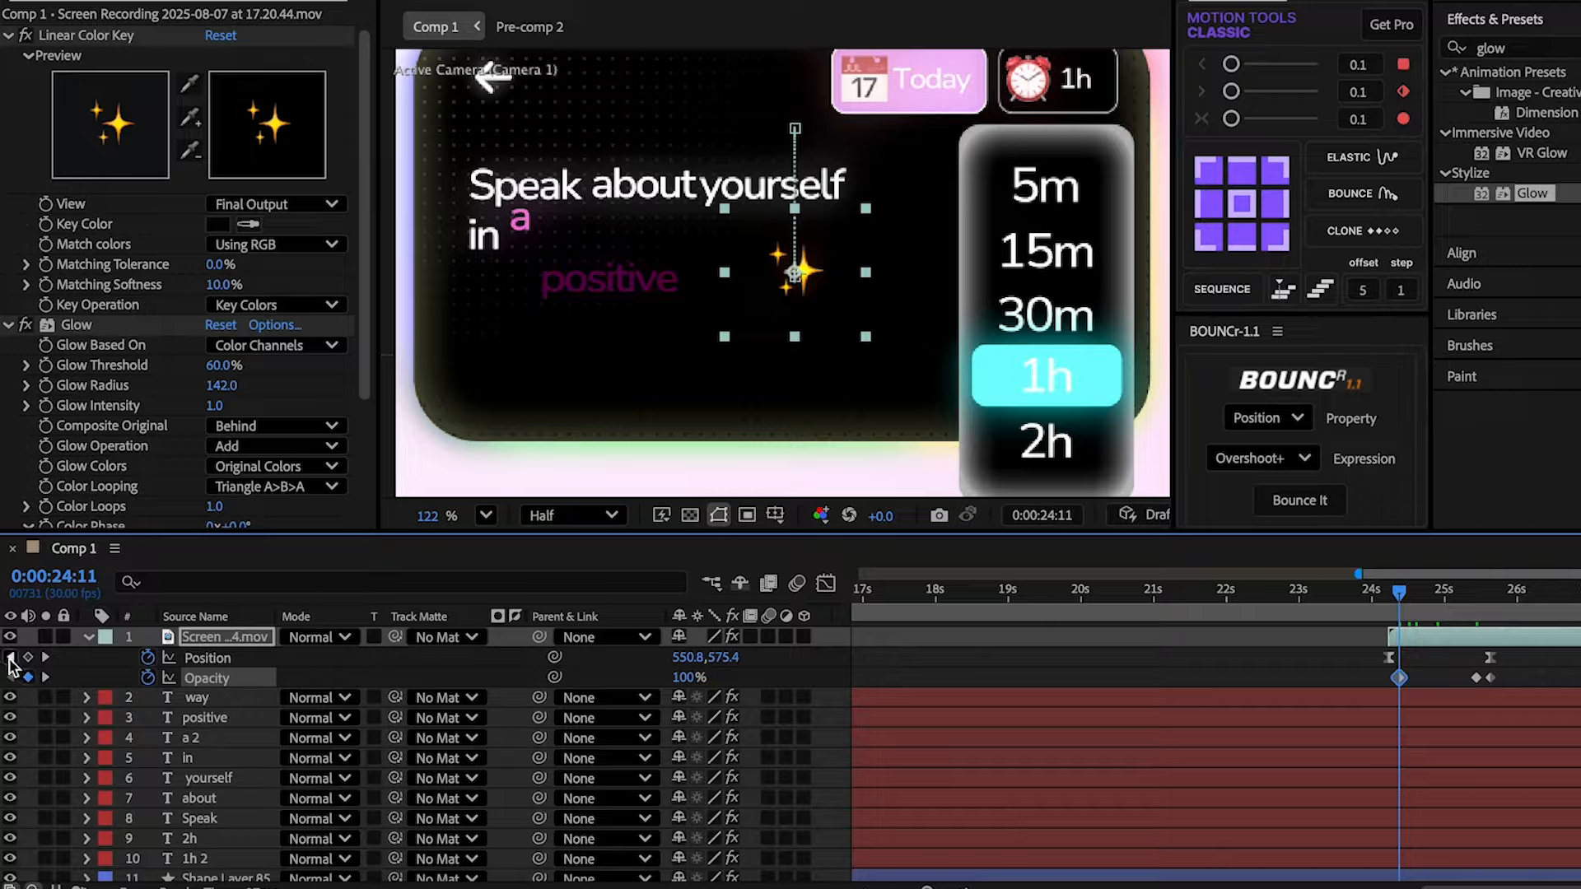
pyautogui.click(10, 658)
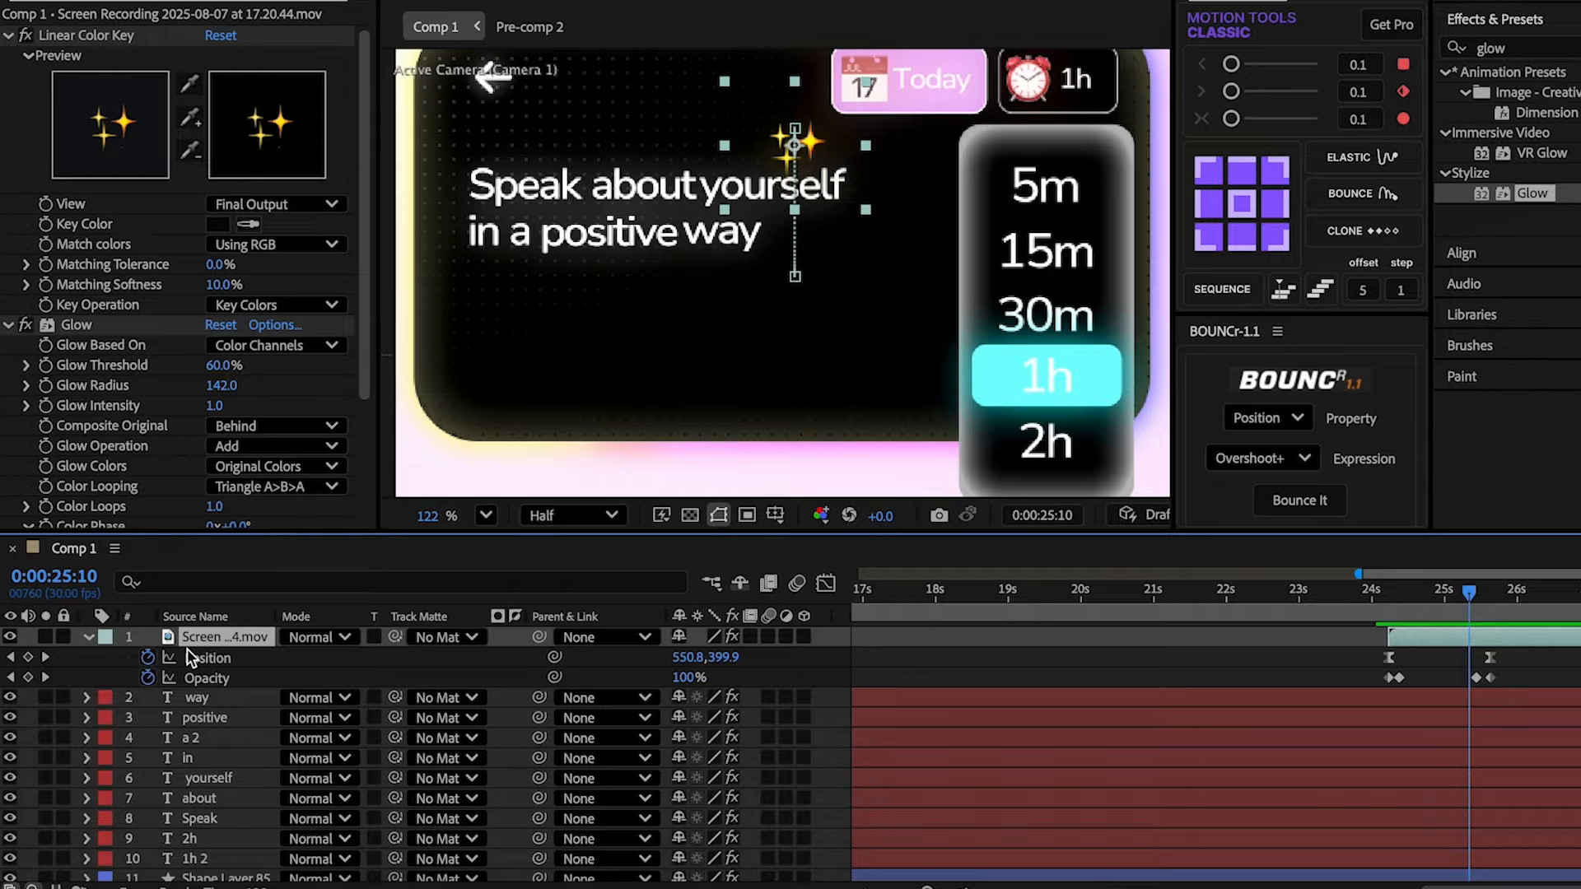
# - Duplicate the sparkles layer three times and spread the copies with anchor points 737, 177, then 516, 48 and 1029, 48
pyautogui.hotkey('ctrl', 'd')
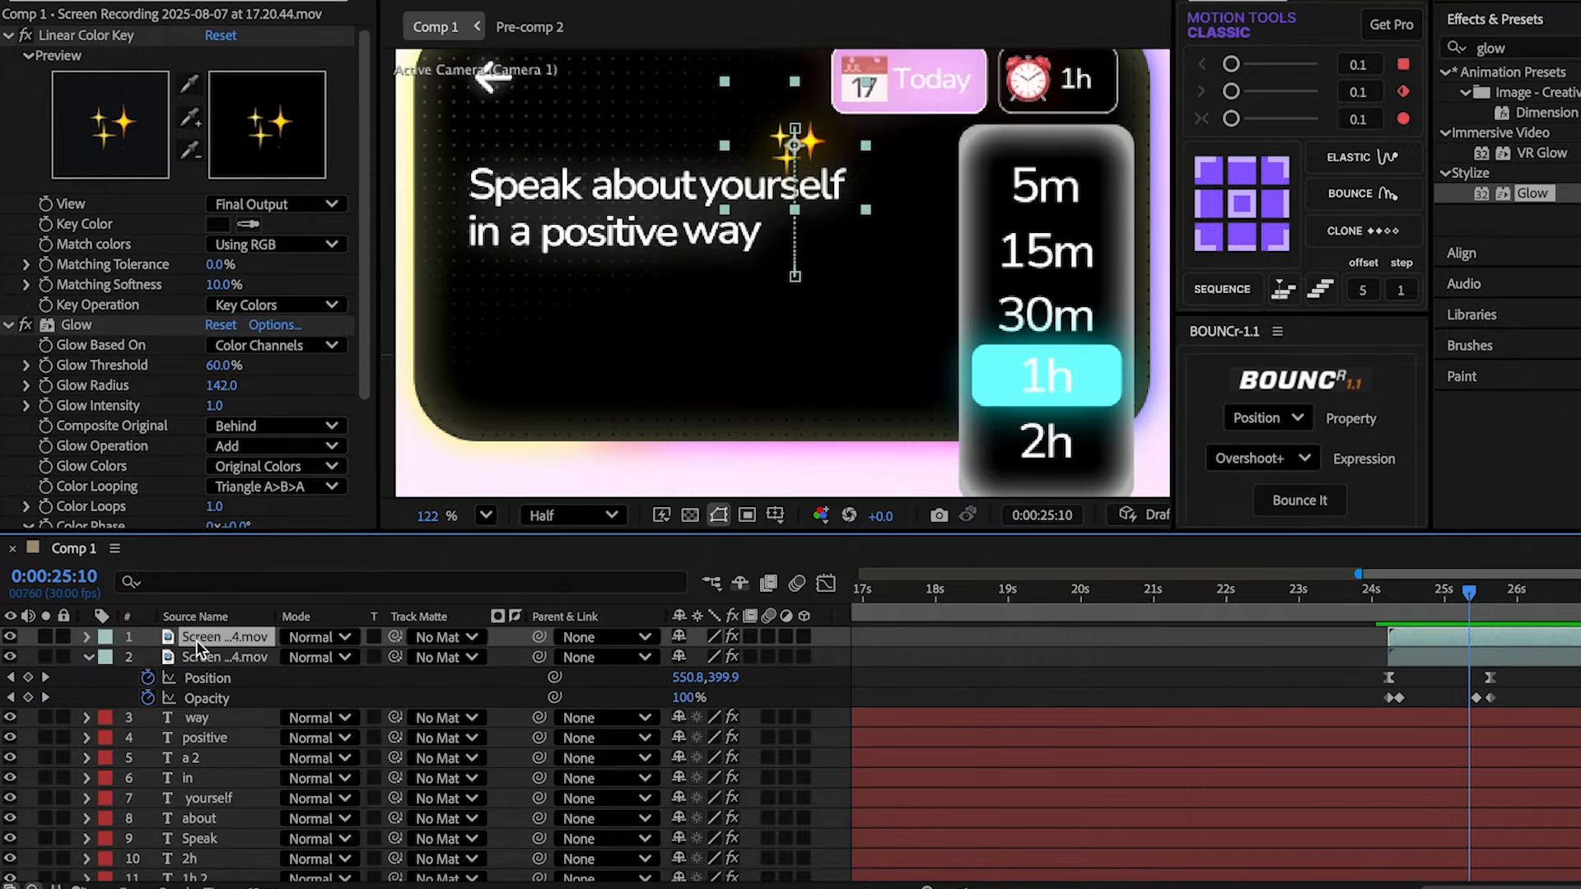
pyautogui.press('a')
pyautogui.moveTo(690, 663); pyautogui.dragTo(1217, 554)
pyautogui.hotkey('ctrl', 'd')
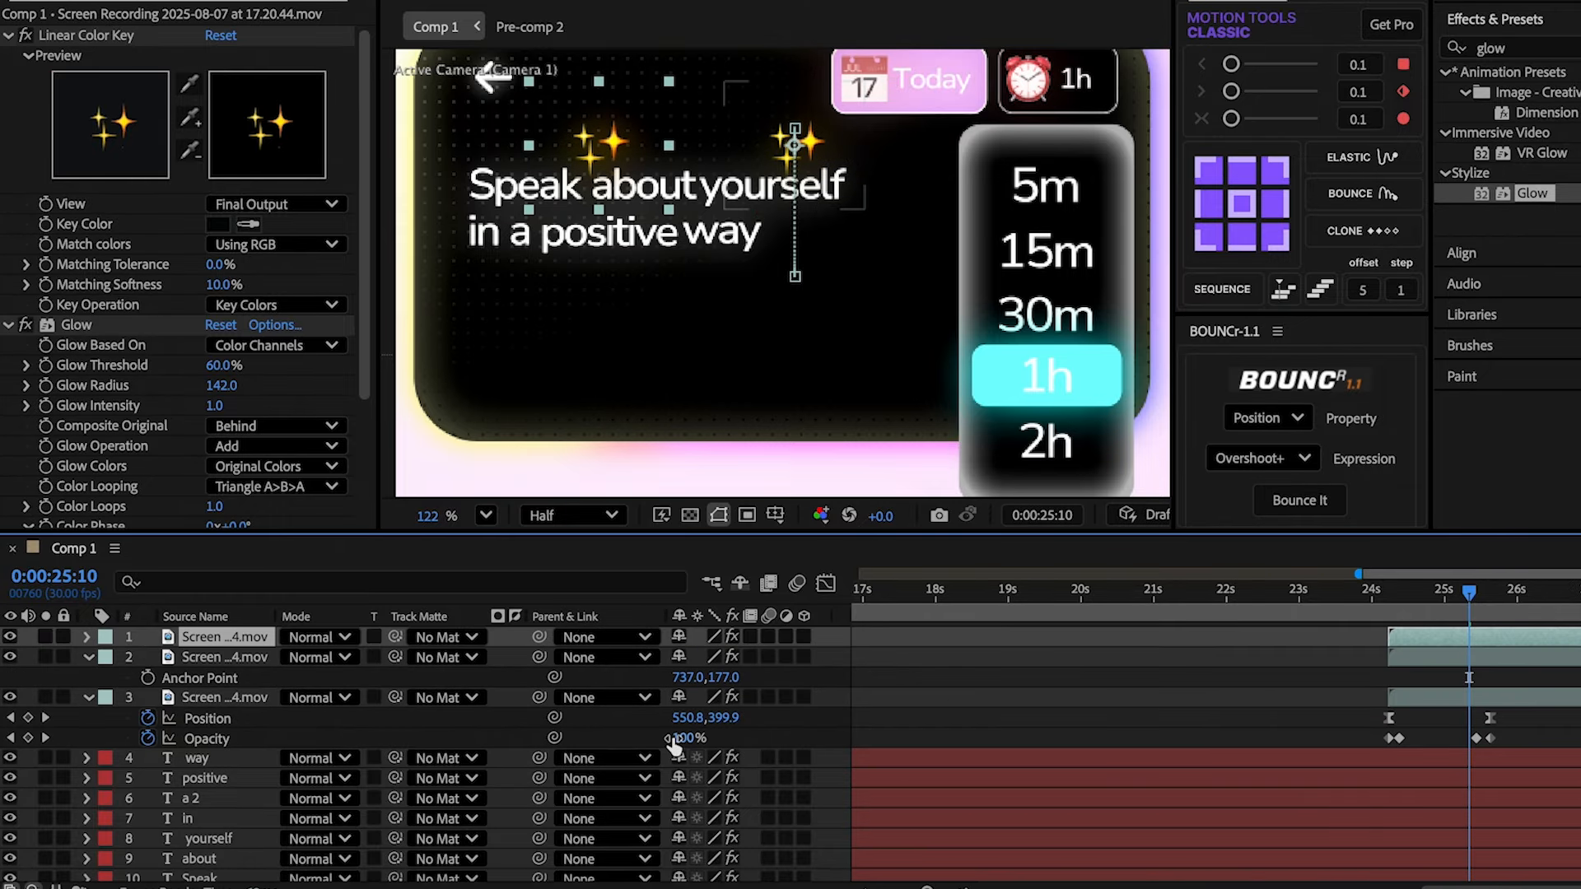
pyautogui.press('a')
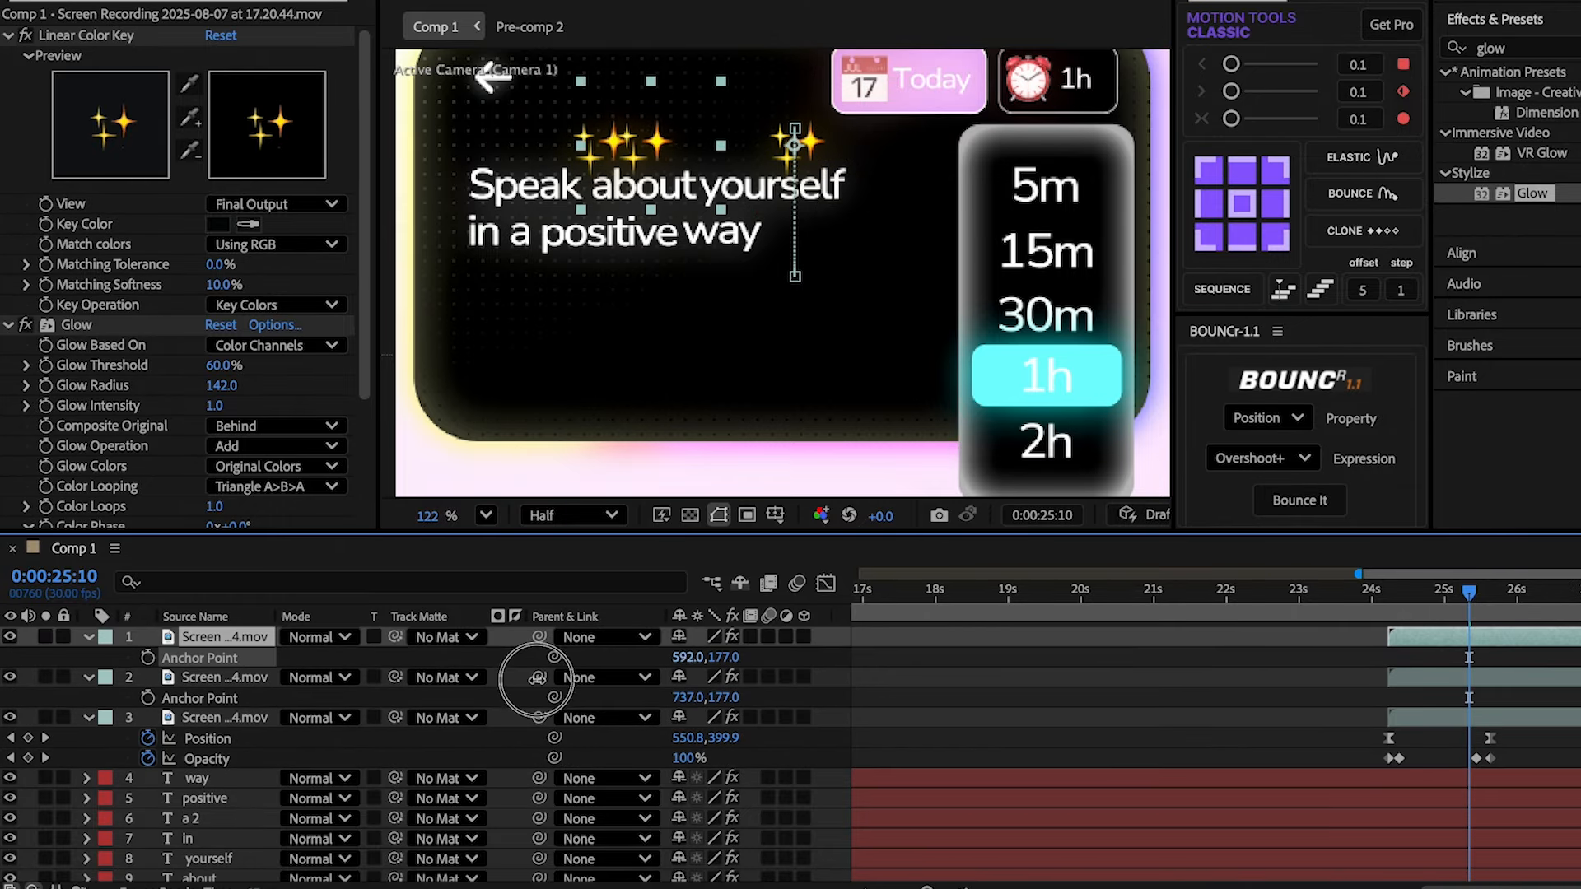
pyautogui.moveTo(724, 655); pyautogui.dragTo(581, 634)
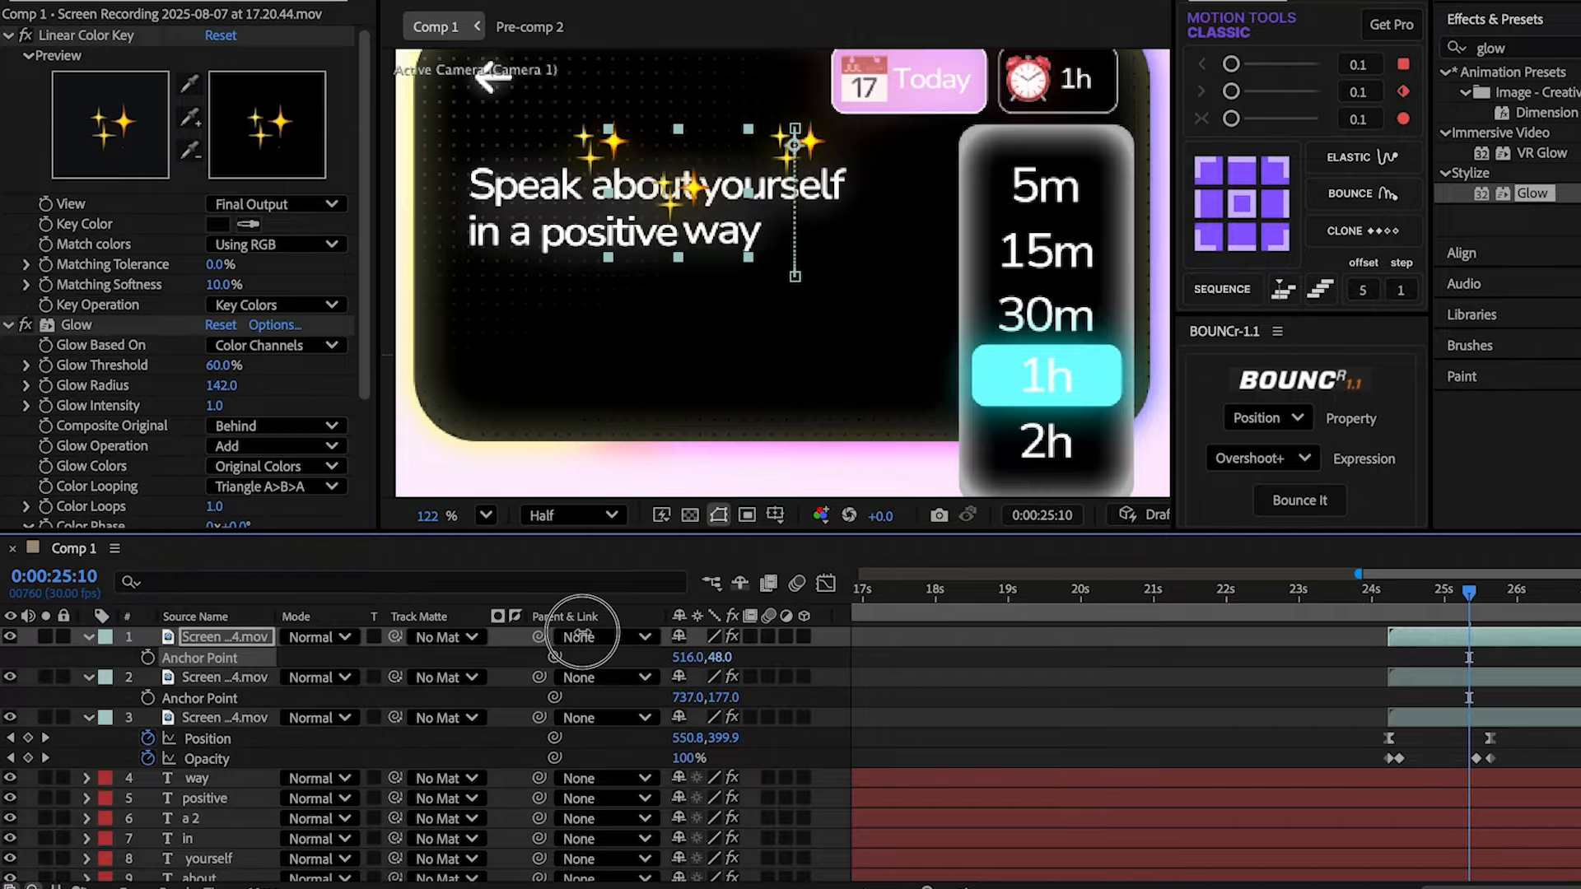
pyautogui.hotkey('ctrl', 'd')
pyautogui.press('a')
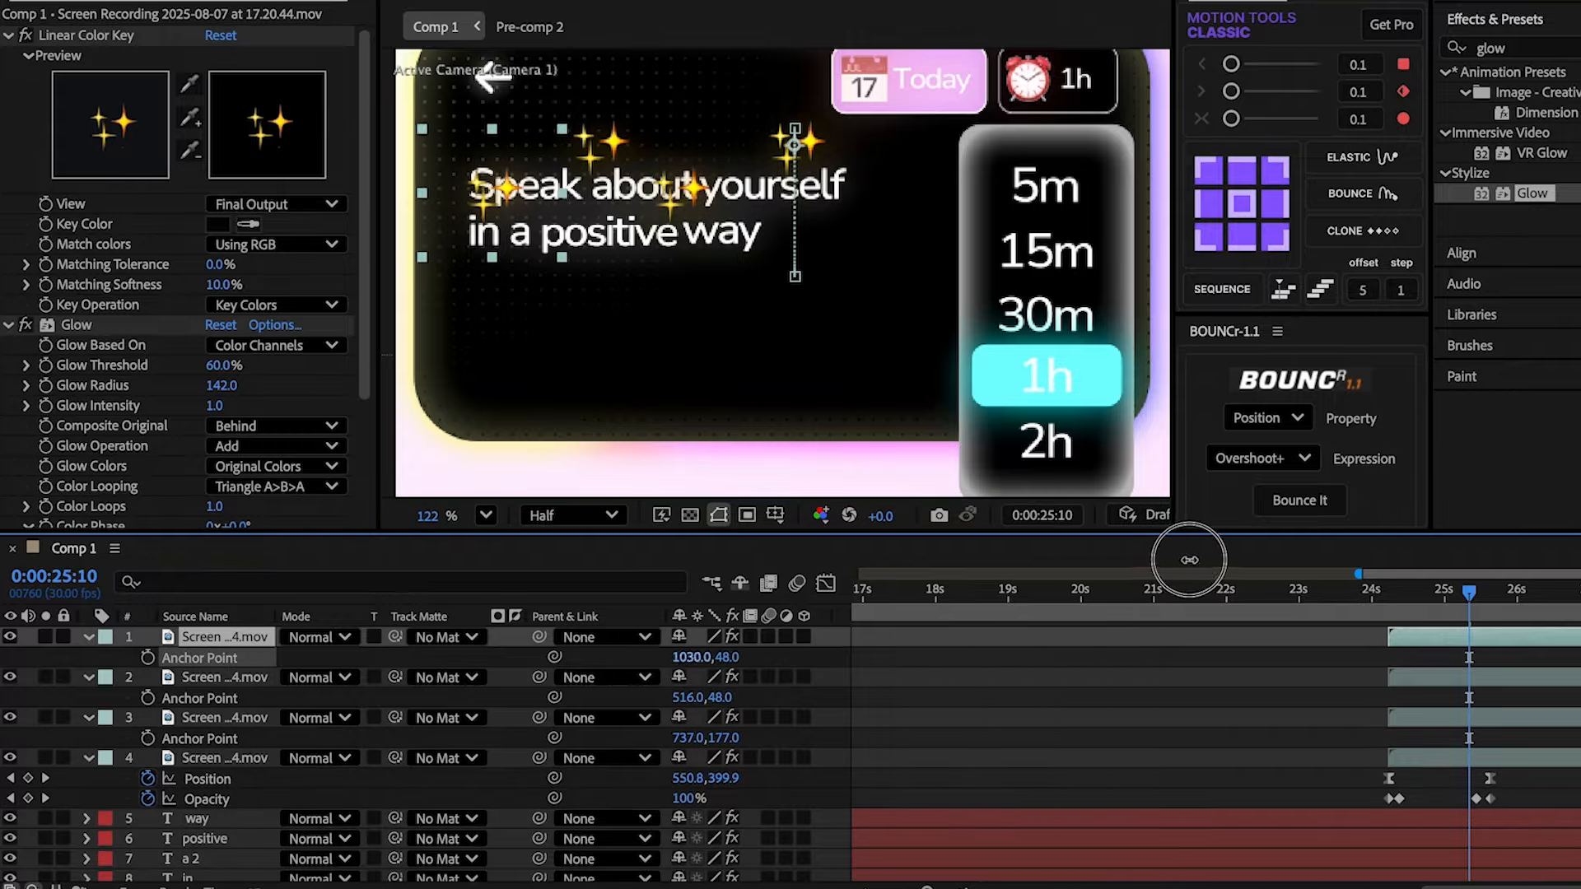
pyautogui.moveTo(1189, 560); pyautogui.dragTo(1187, 564)
# - Sequence the four sparkles layers from the lowest to the highest with offset 5 and step 1
pyautogui.click(1416, 756)
pyautogui.keyDown('shift'); pyautogui.click(1430, 639); pyautogui.keyUp('shift')
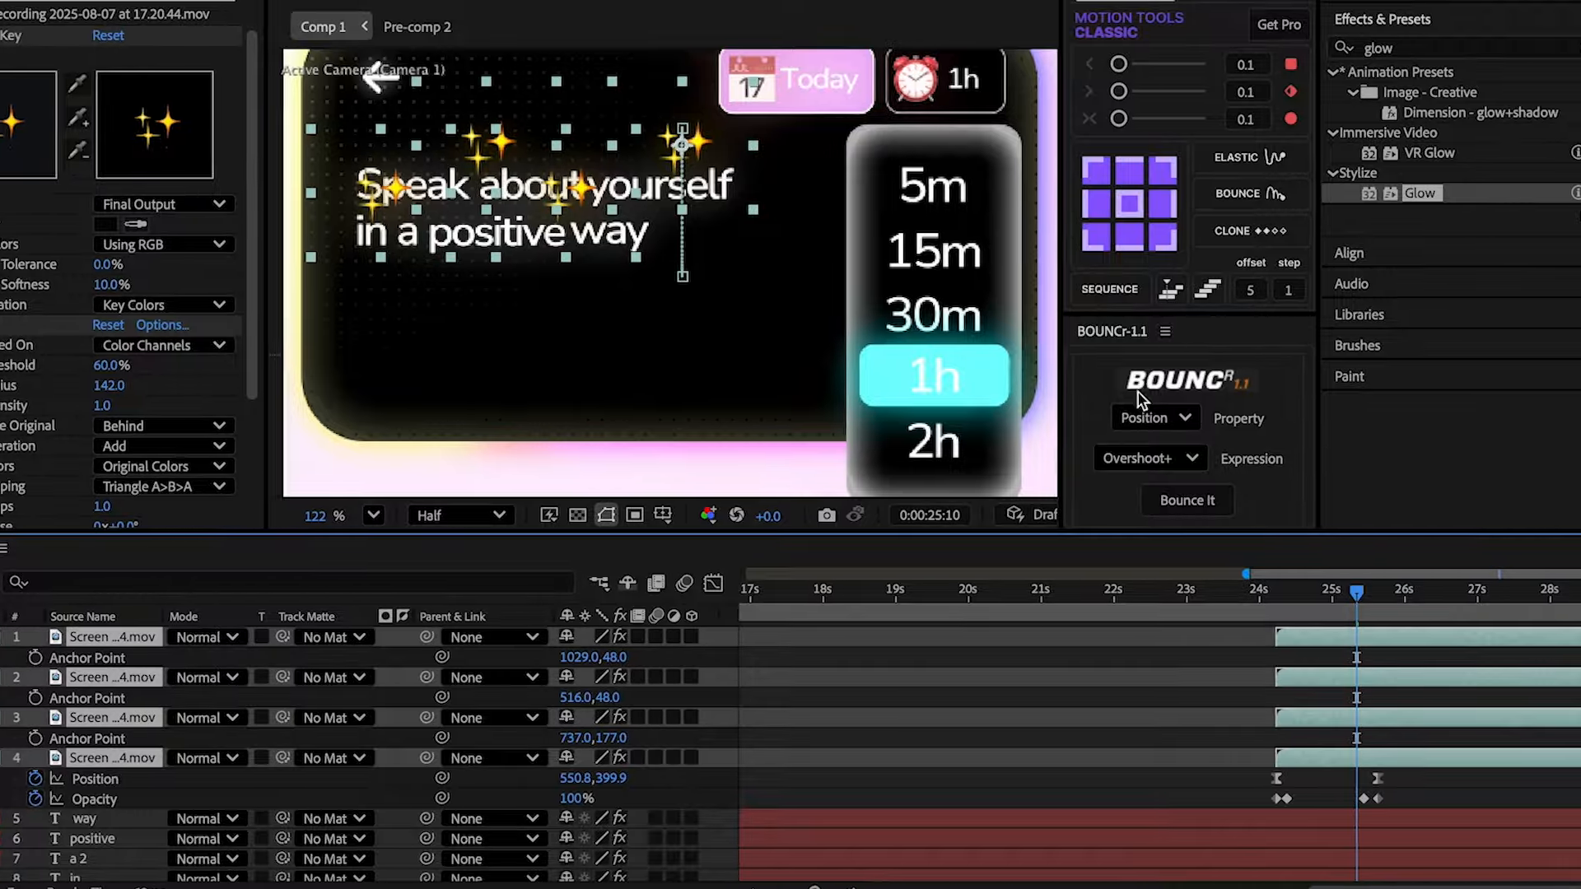
pyautogui.click(1129, 298)
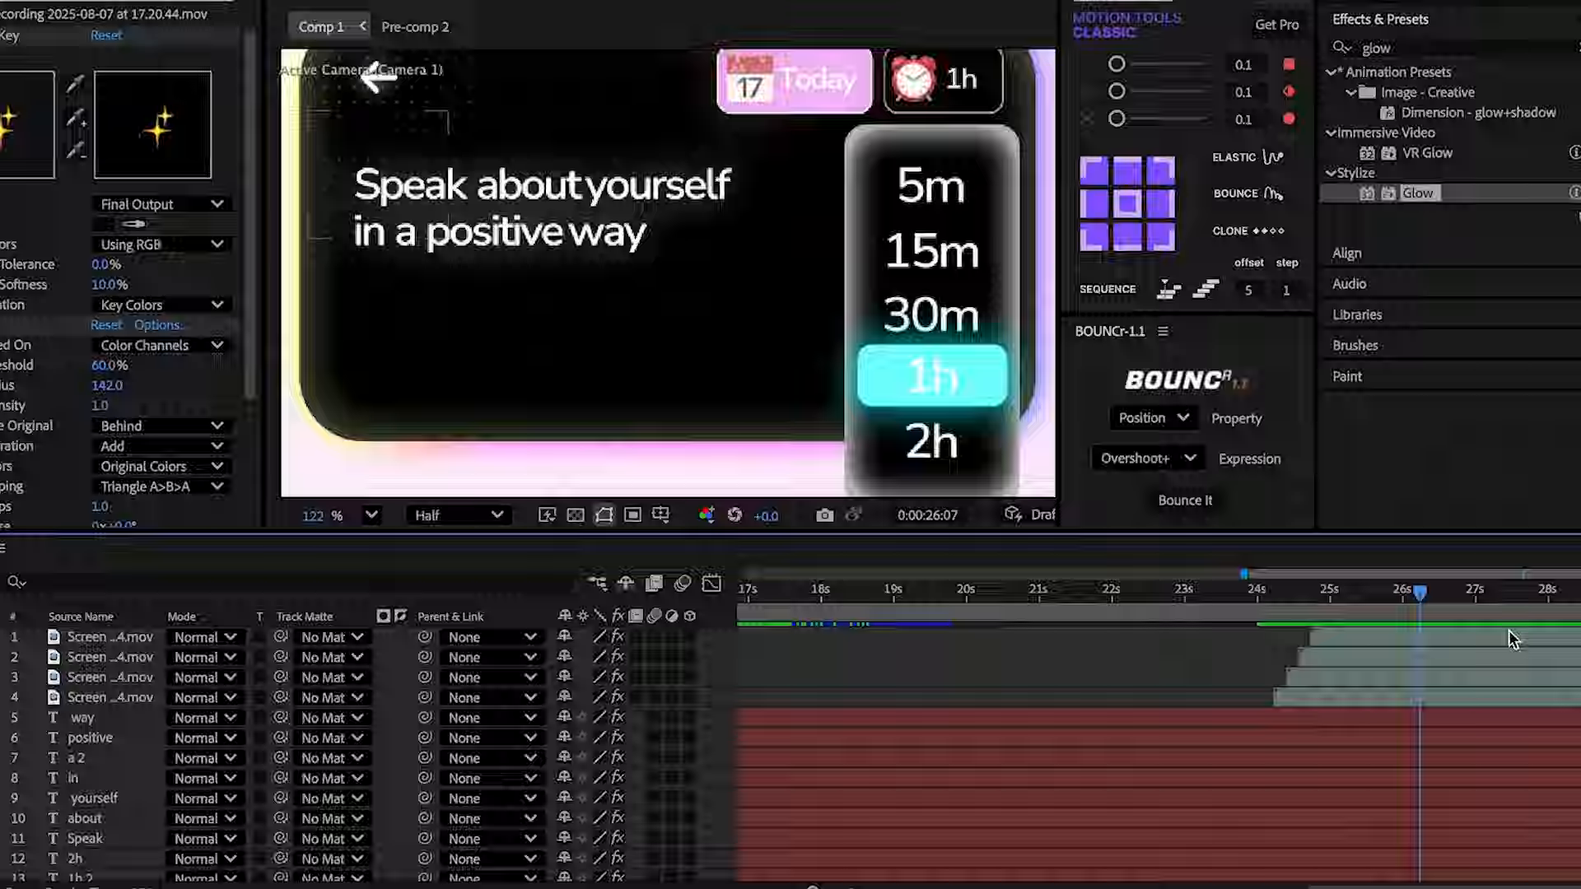
# - Move the four sparkles layers below the Speak text layer and preview the animation from 0:00:24:03
pyautogui.click(1412, 696)
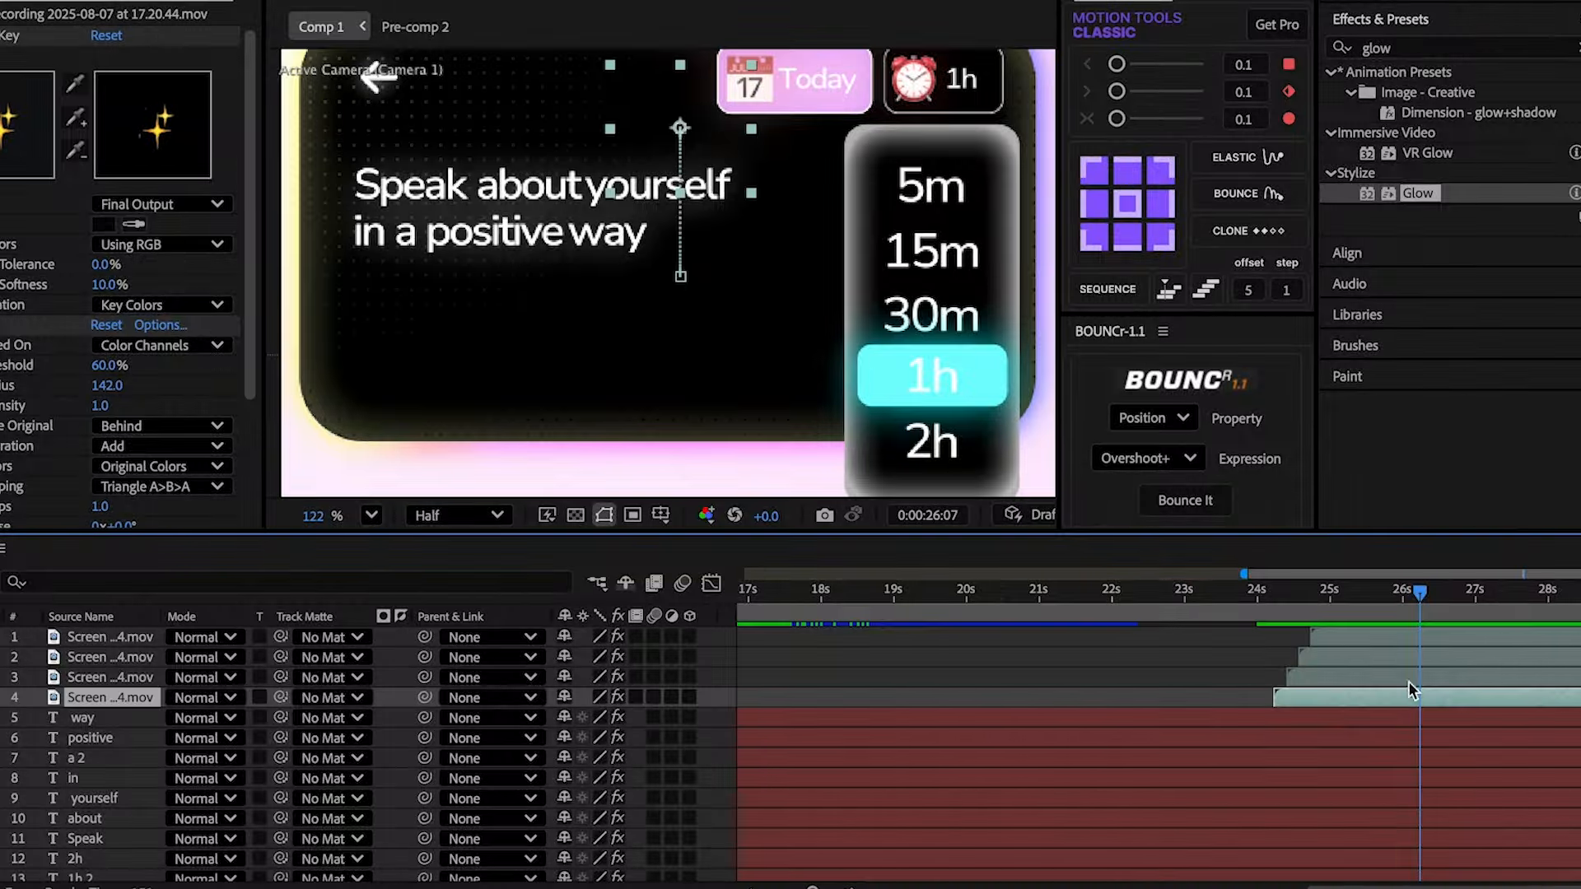
pyautogui.keyDown('shift'); pyautogui.click(1410, 639); pyautogui.keyUp('shift')
pyautogui.moveTo(130, 696); pyautogui.dragTo(115, 843)
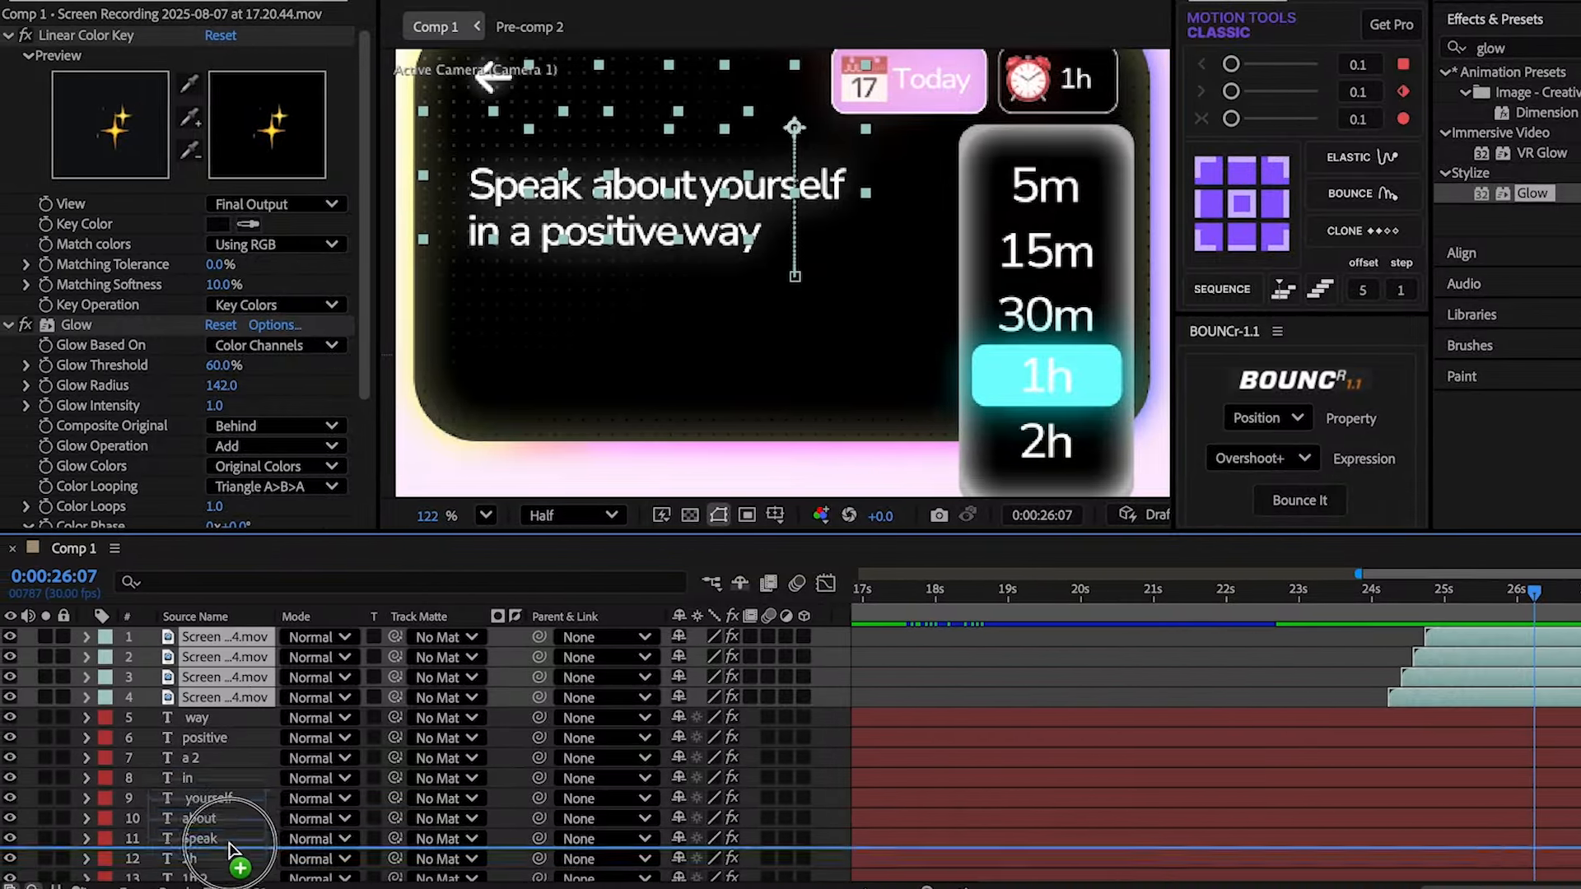
pyautogui.moveTo(230, 848); pyautogui.dragTo(231, 848)
pyautogui.press('F2')
pyautogui.moveTo(1395, 617); pyautogui.dragTo(1380, 616)
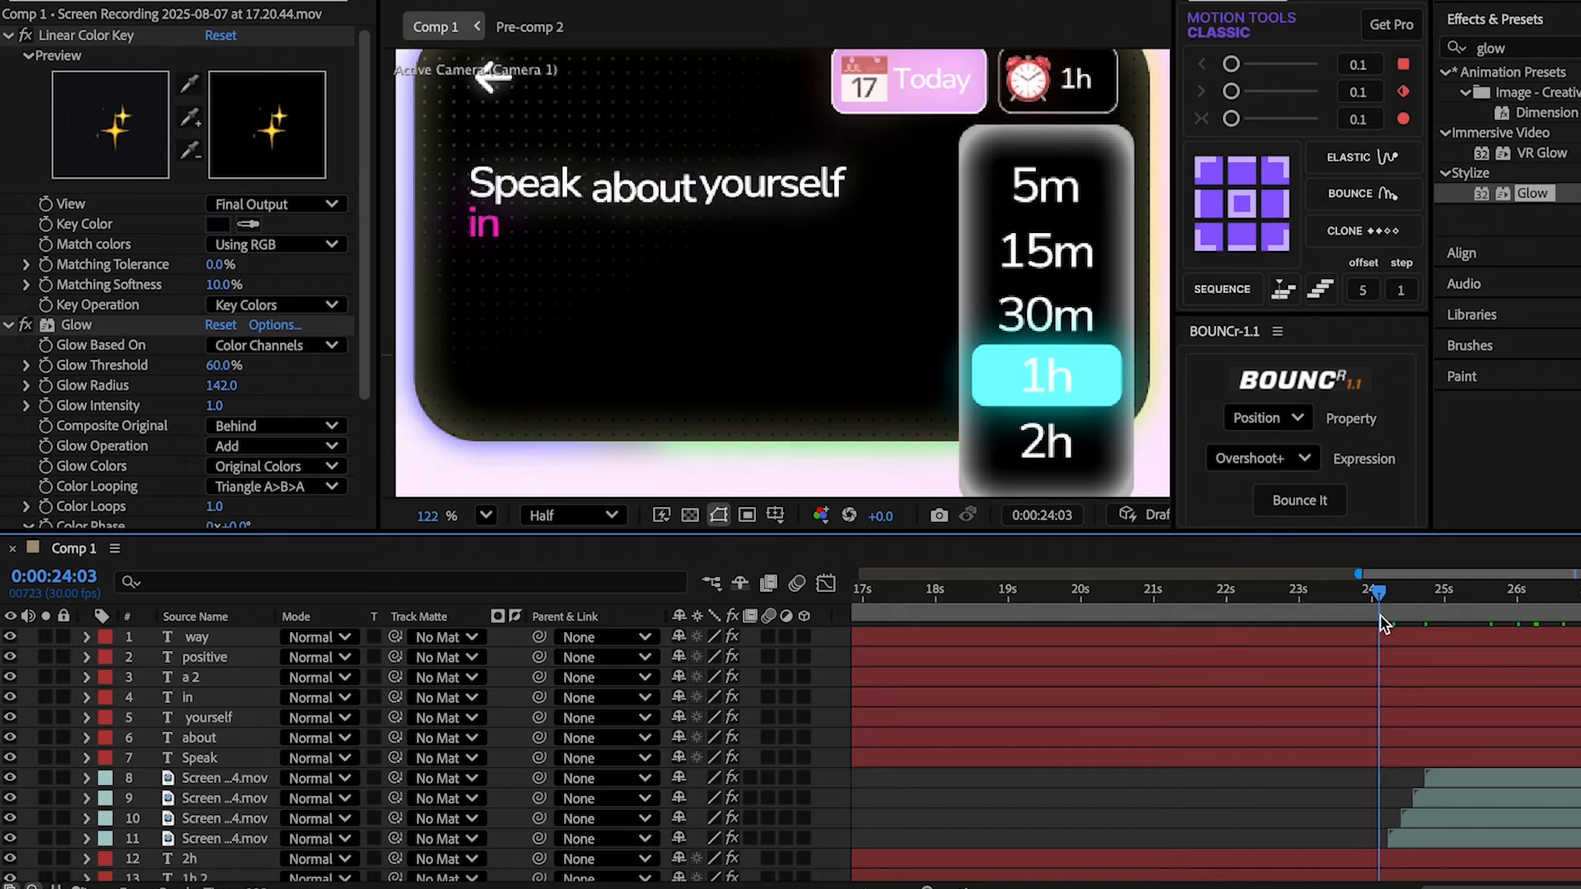
pyautogui.press('space')
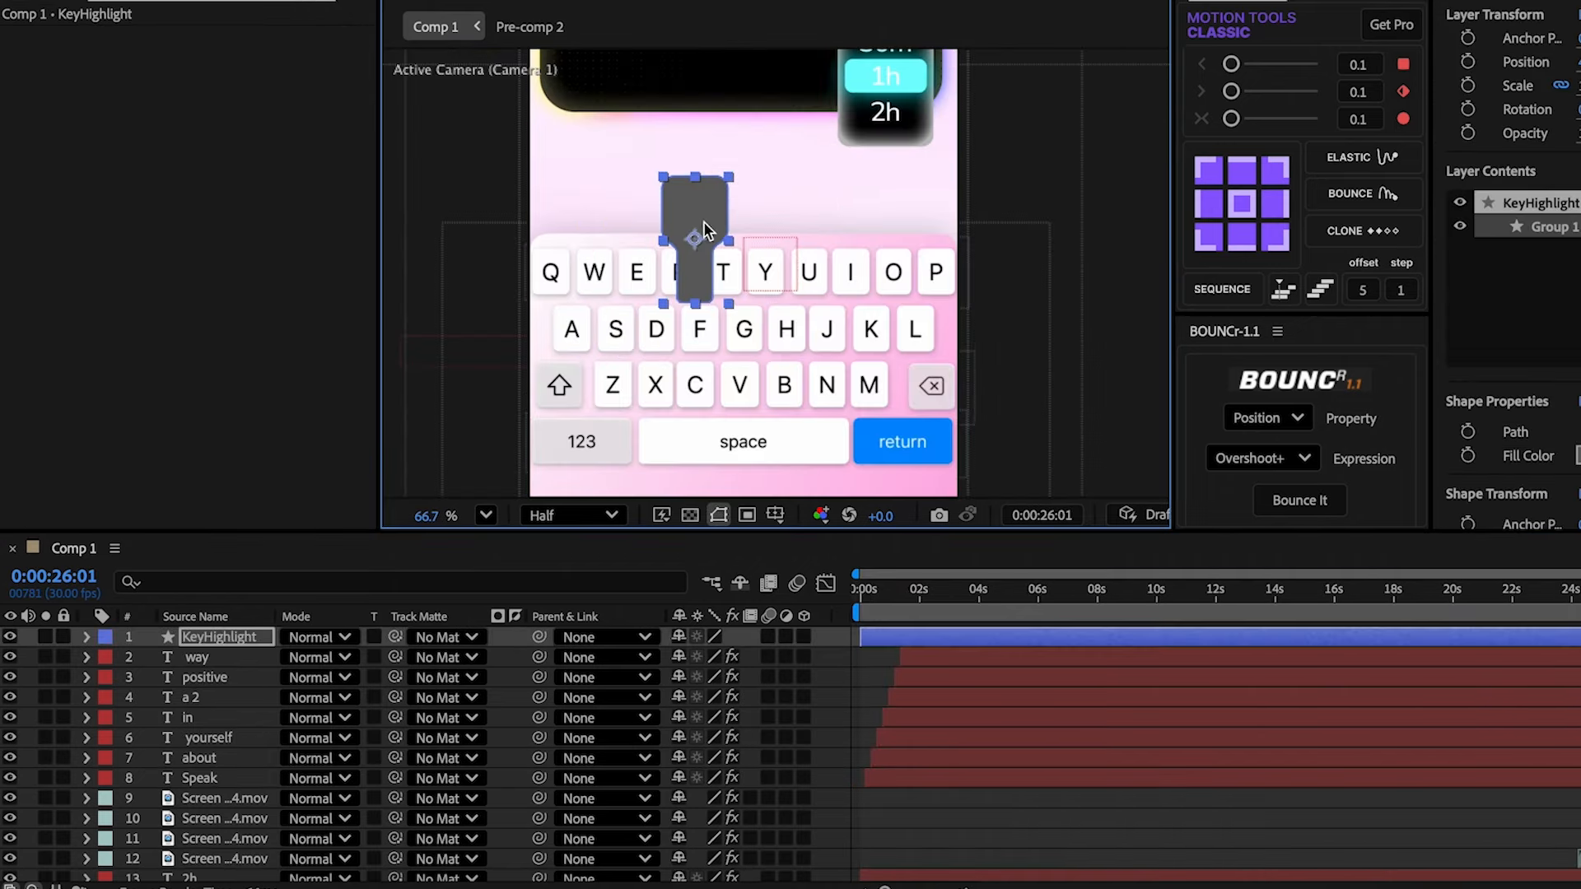
# - Set the KeyHighlight shape's opacity to 50%
pyautogui.press('t')
pyautogui.click(680, 658)
pyautogui.write('50')
pyautogui.press('Return')
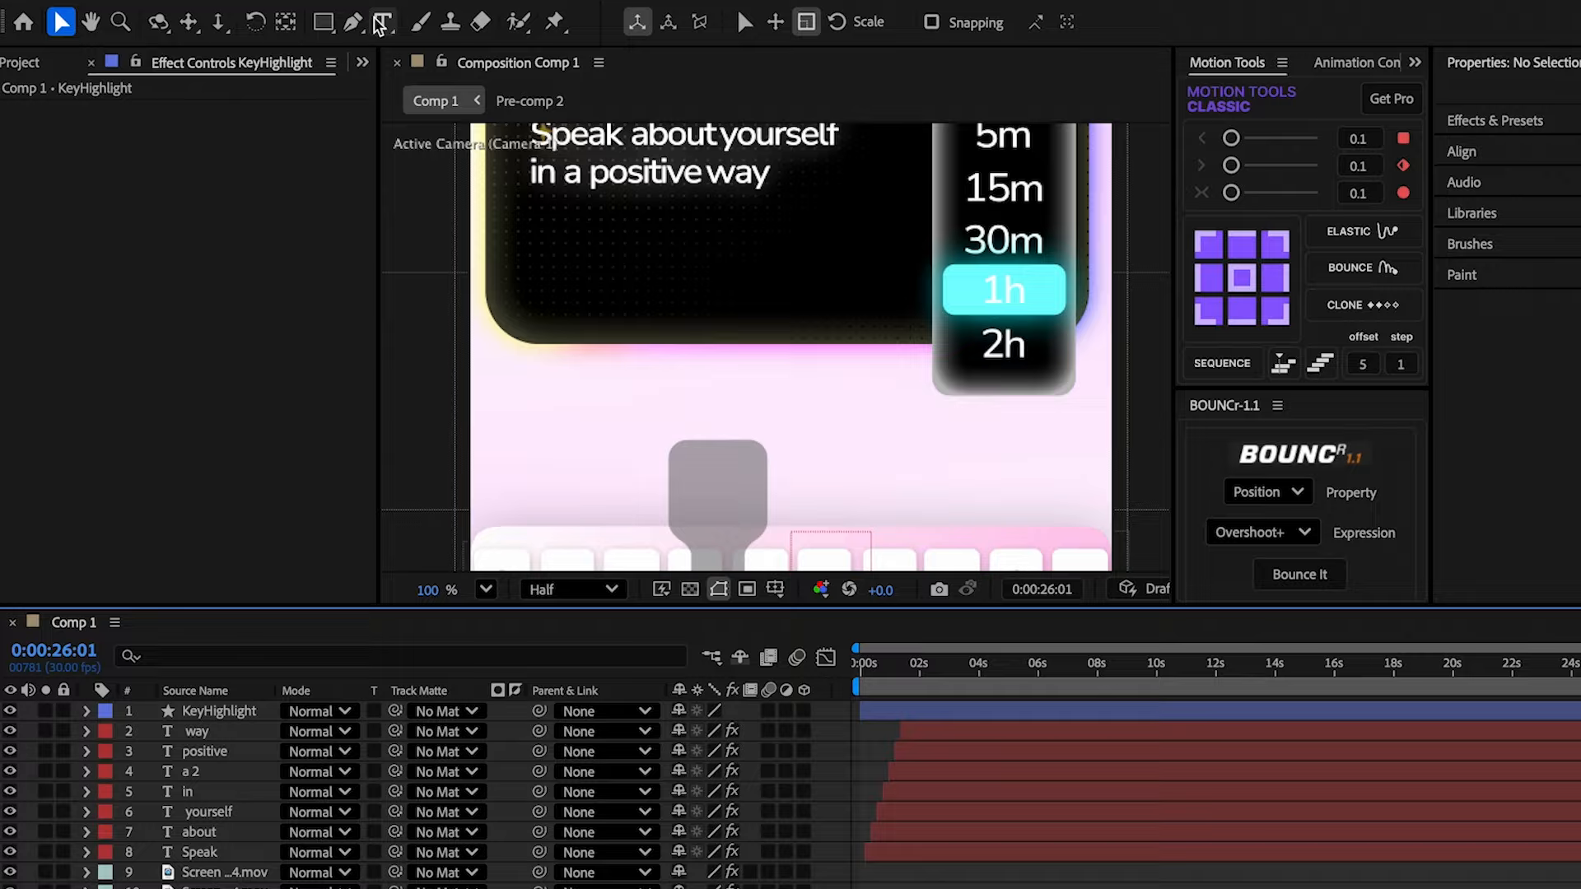
# - Create a white text layer with the letter s and place it inside the gray key popup
pyautogui.click(382, 23)
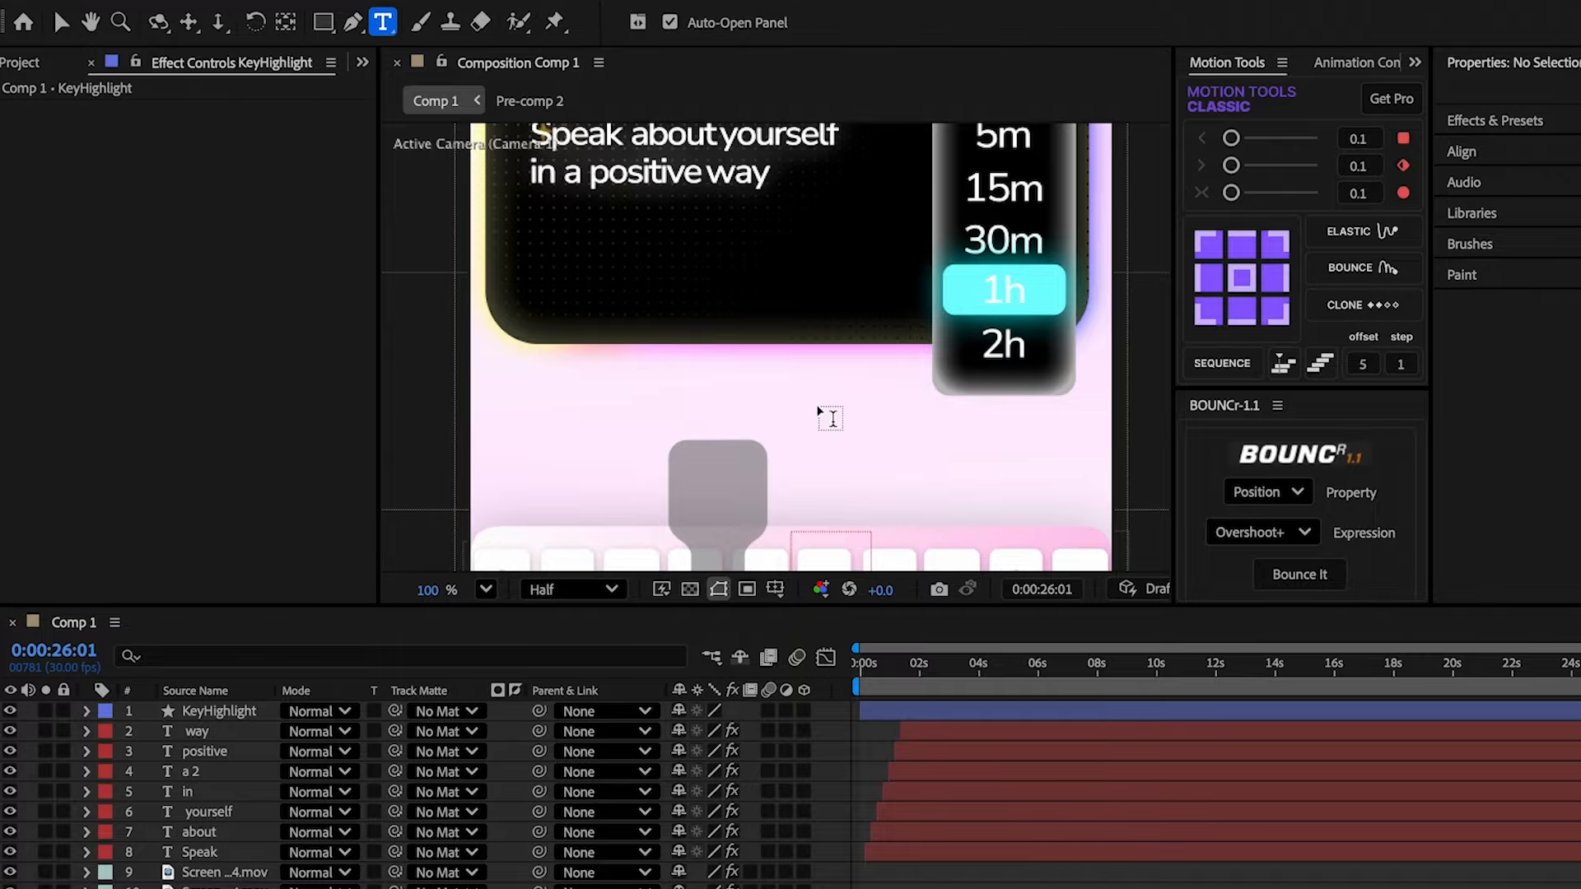
pyautogui.click(871, 477)
pyautogui.press('Escape')
pyautogui.moveTo(856, 471); pyautogui.dragTo(755, 475)
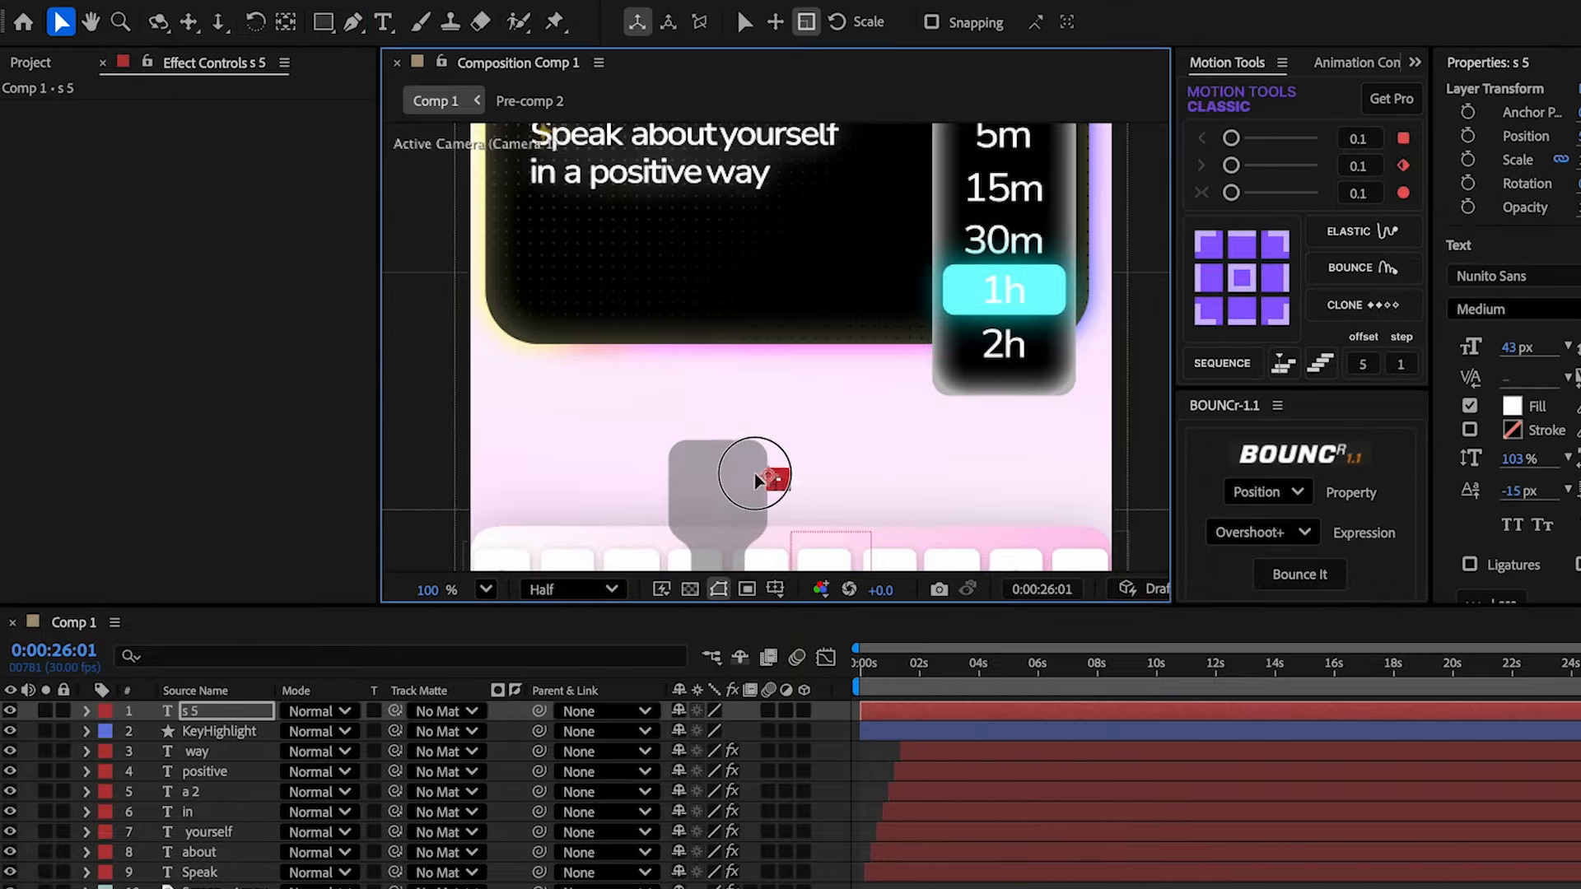
# - Stretch the letter s to 130% height, then relink its proportions and enlarge the scale to 230.8, 300%
pyautogui.press('s')
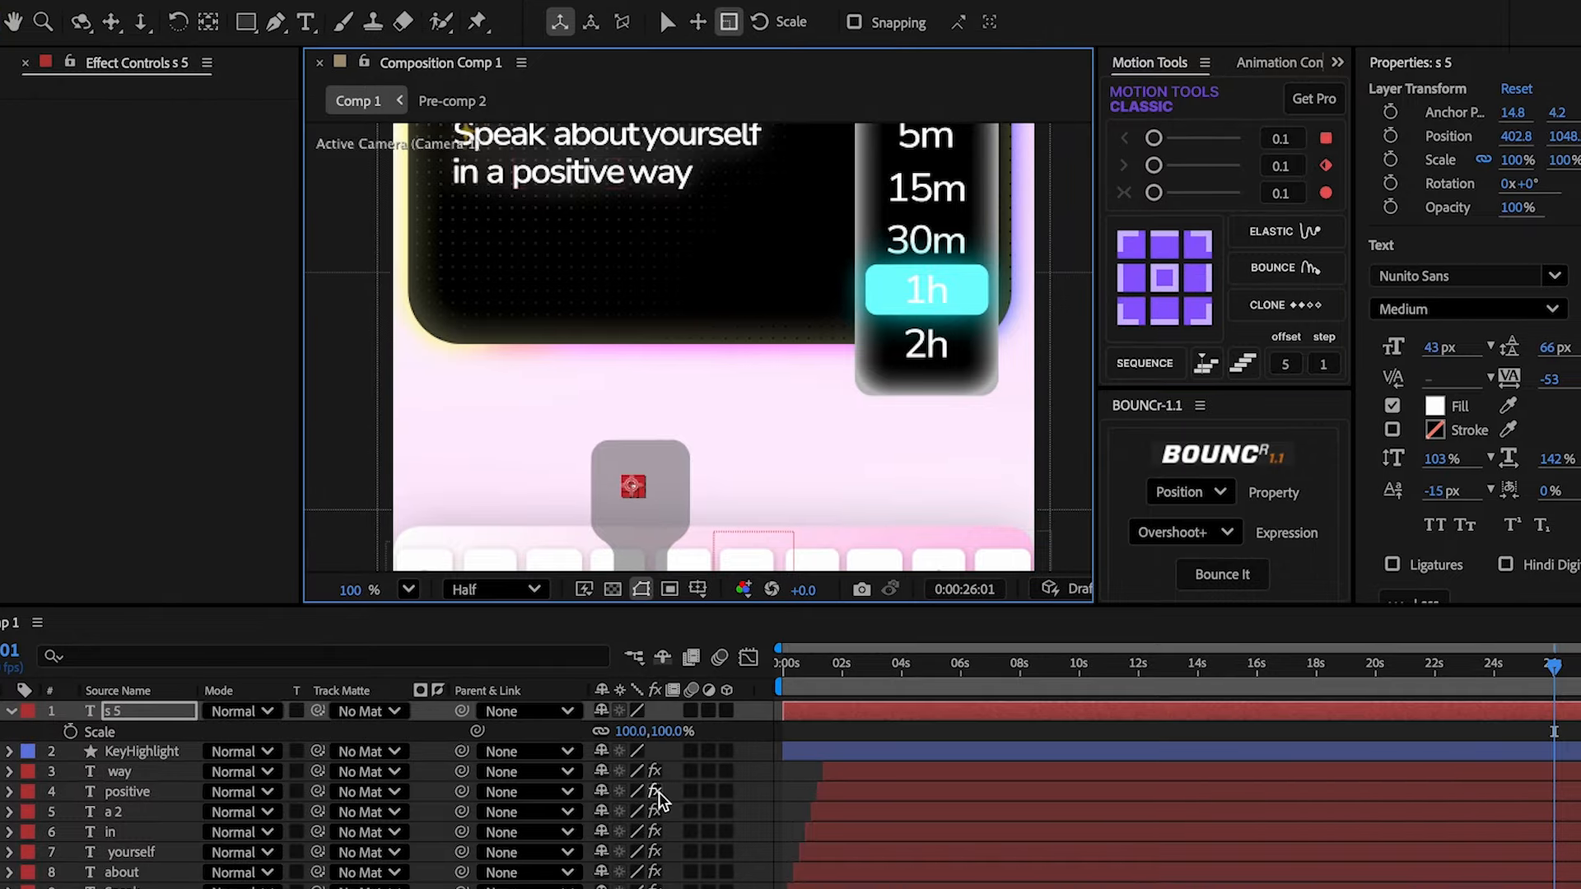
pyautogui.press('Return')
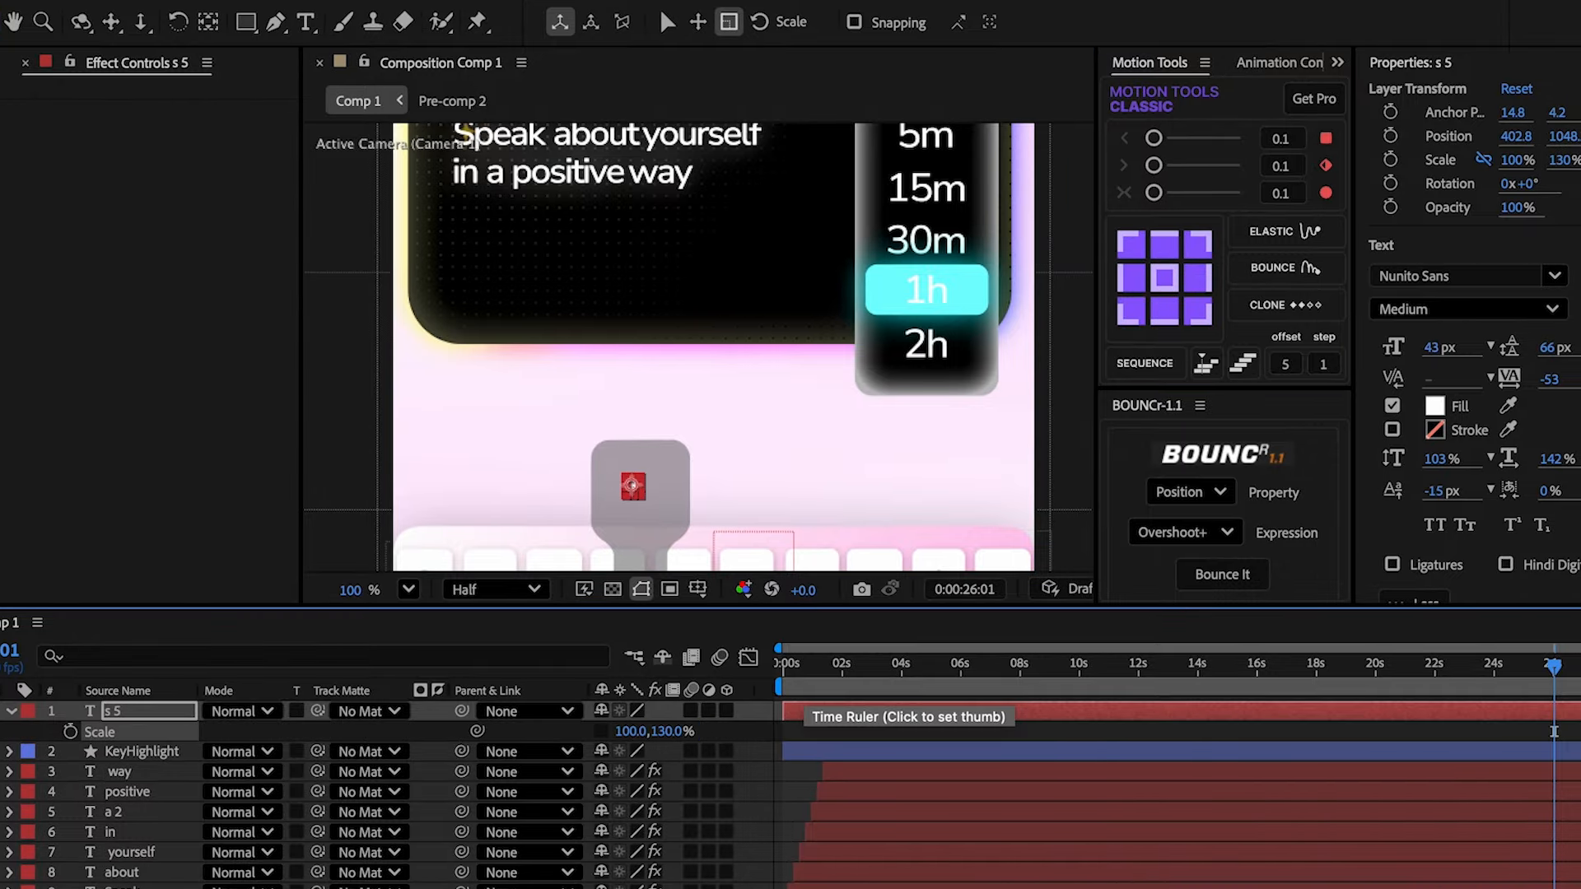
pyautogui.click(601, 731)
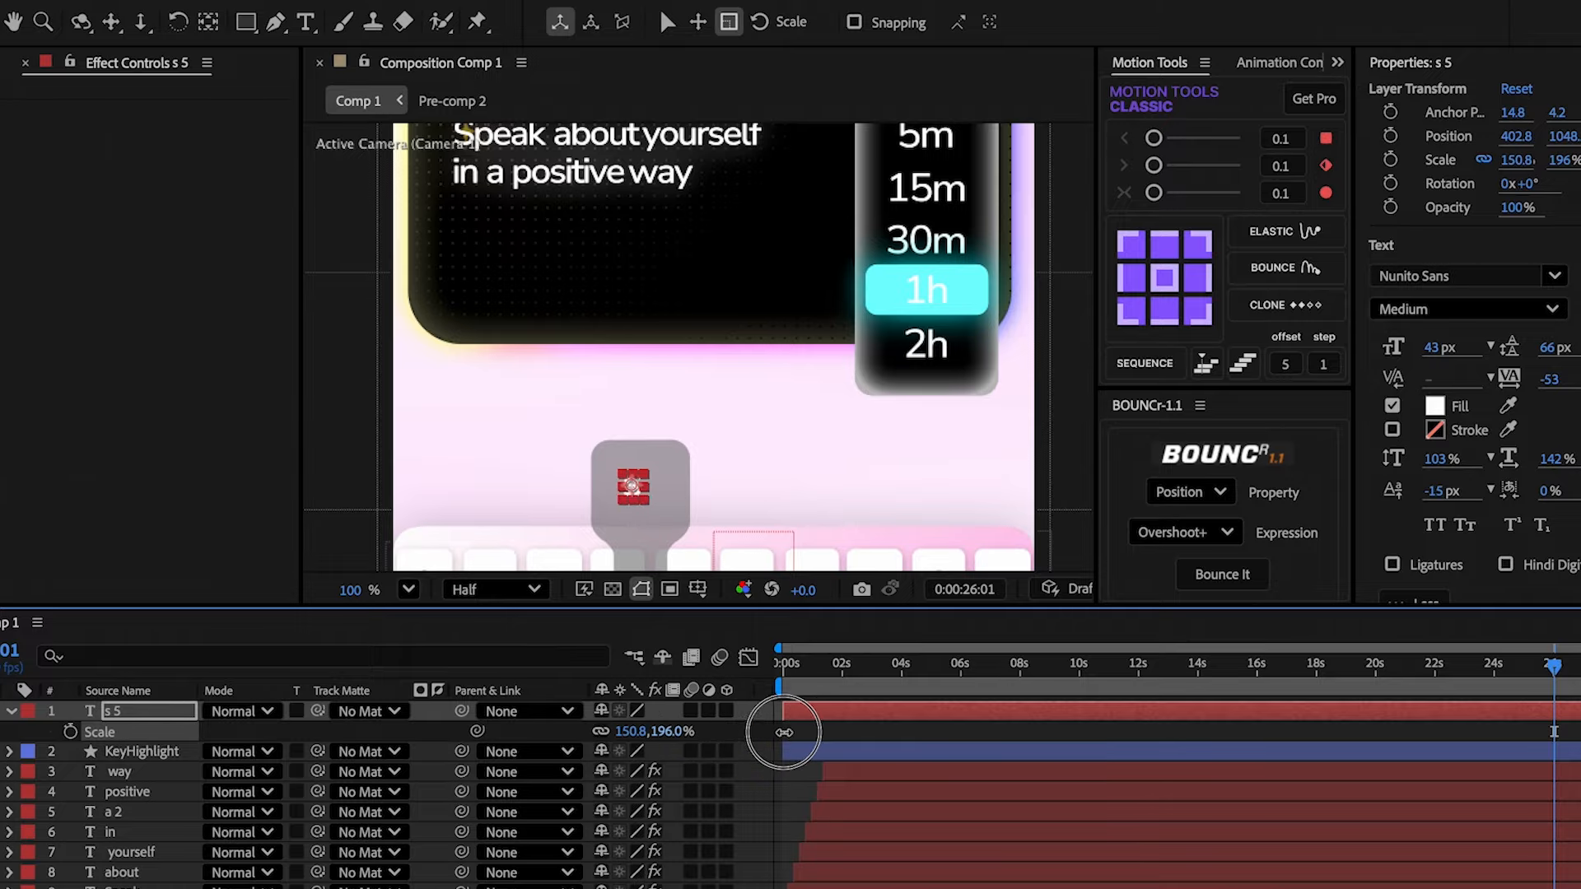
pyautogui.moveTo(841, 730); pyautogui.dragTo(875, 724)
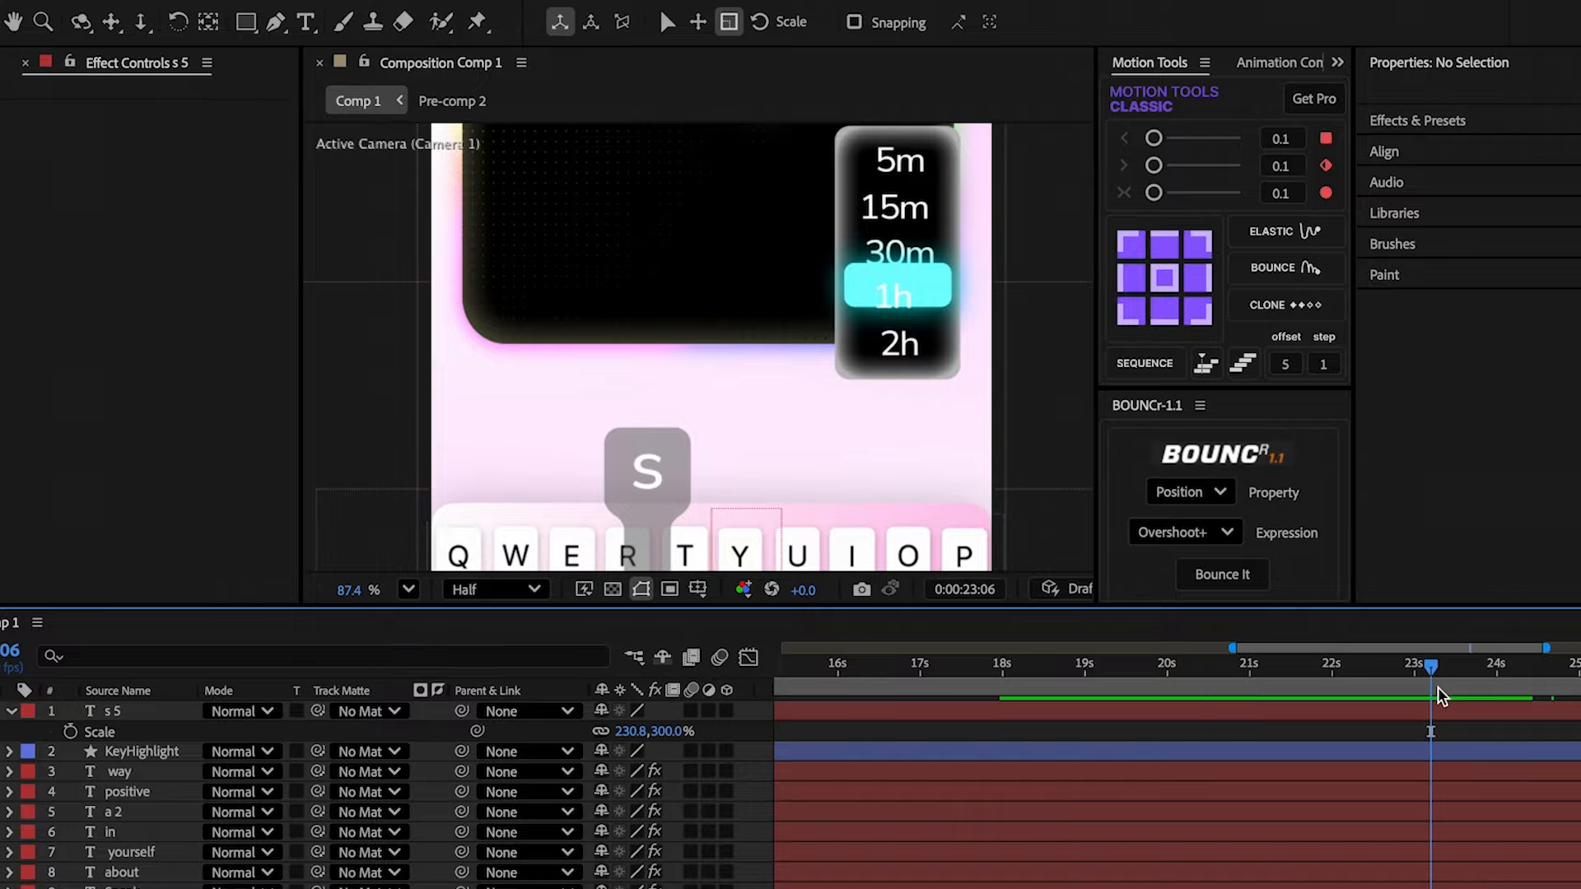
# - Split the letter s layer at 0:00:23:22 and delete the part before it
pyautogui.moveTo(1436, 692); pyautogui.dragTo(1327, 692)
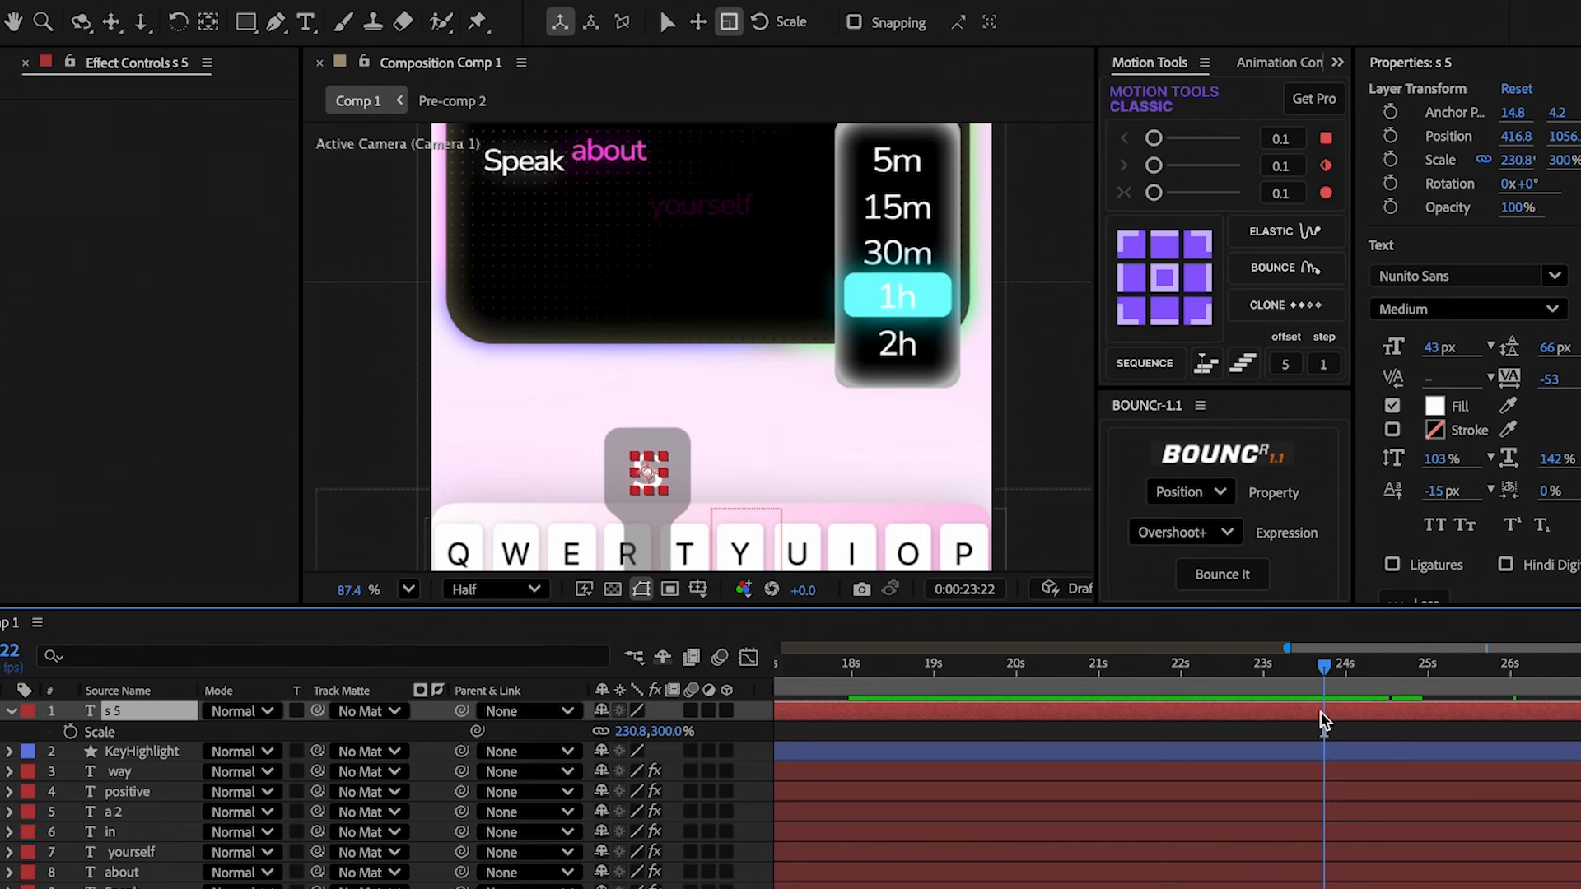
pyautogui.hotkey('ctrl', 'shift', 'd')
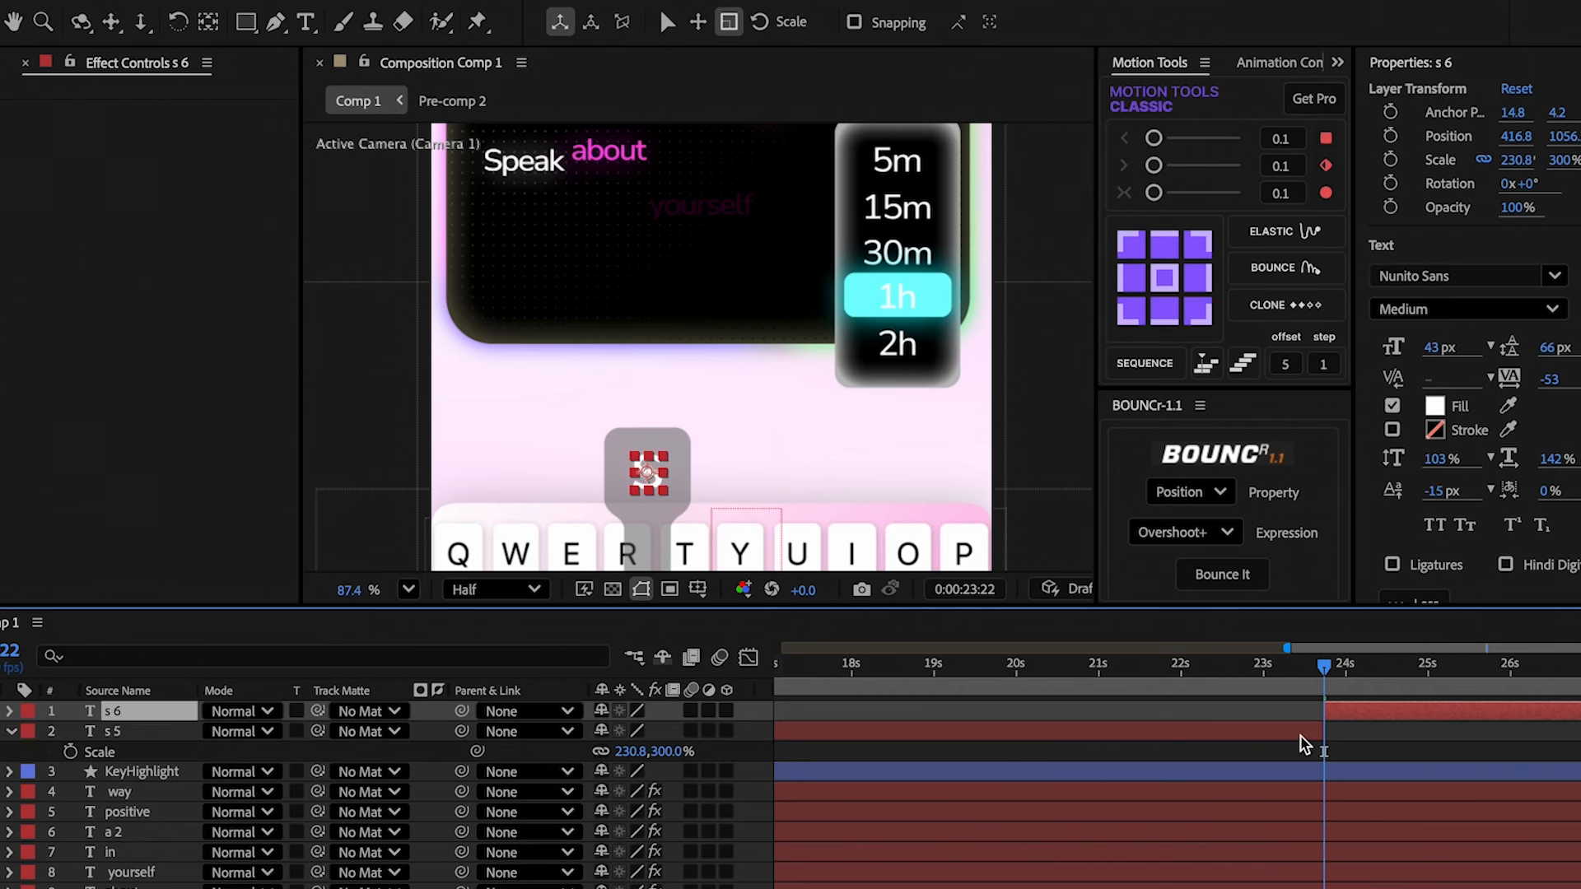
pyautogui.click(1289, 744)
pyautogui.click(1292, 731)
pyautogui.press('Delete')
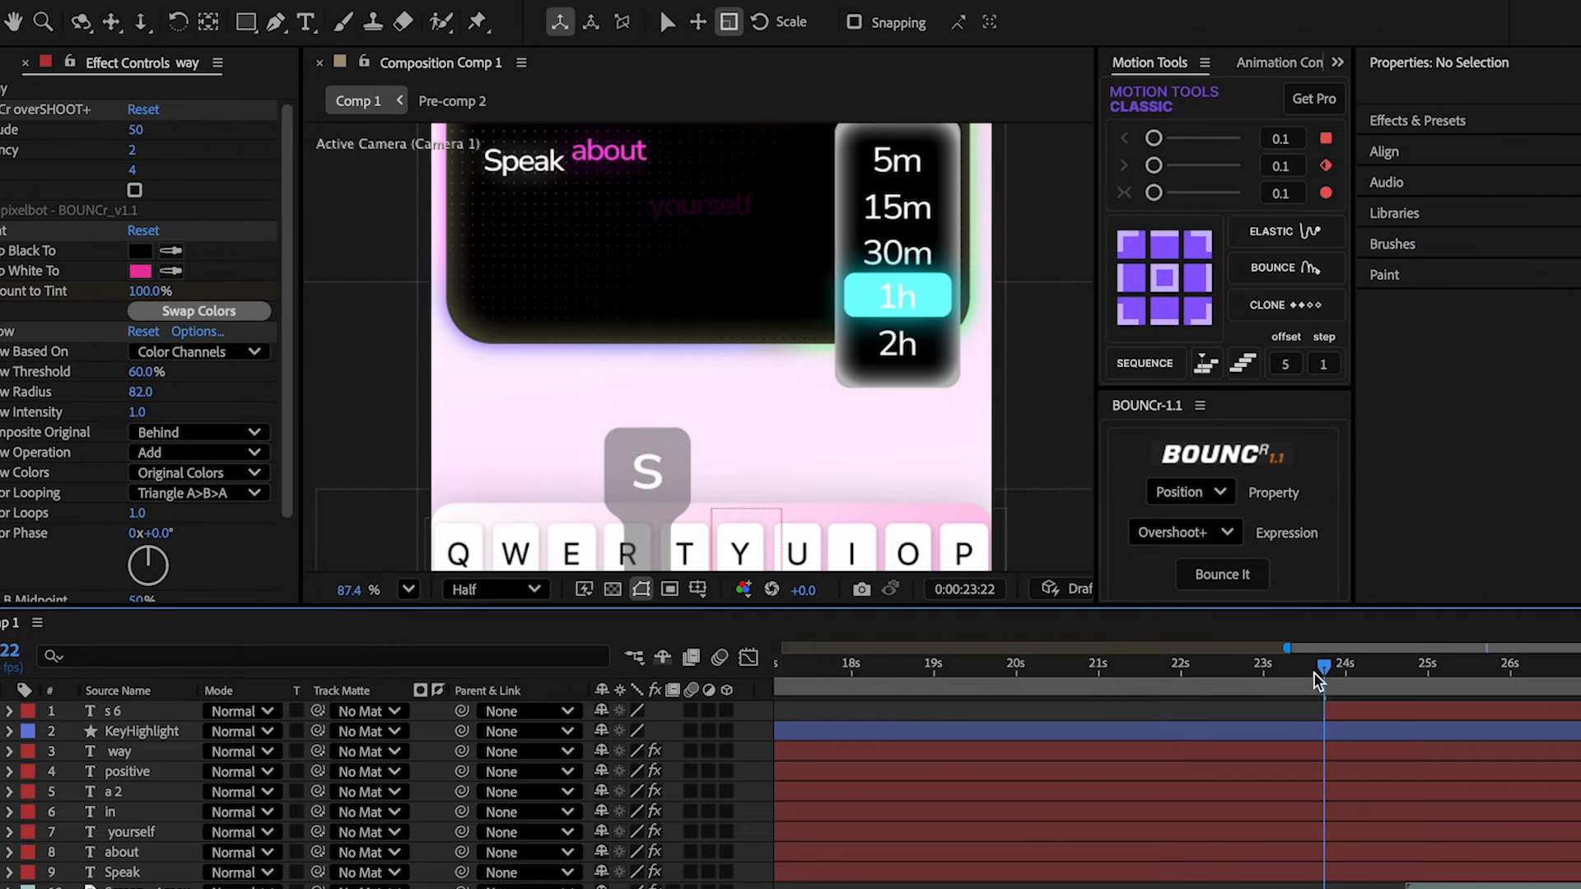
# - Split the s layer at 0:00:23:28, make the new piece the letter e, and split that at about 0:00:24:03
pyautogui.press('=')
pyautogui.moveTo(1239, 670); pyautogui.dragTo(1272, 680)
pyautogui.click(1273, 705)
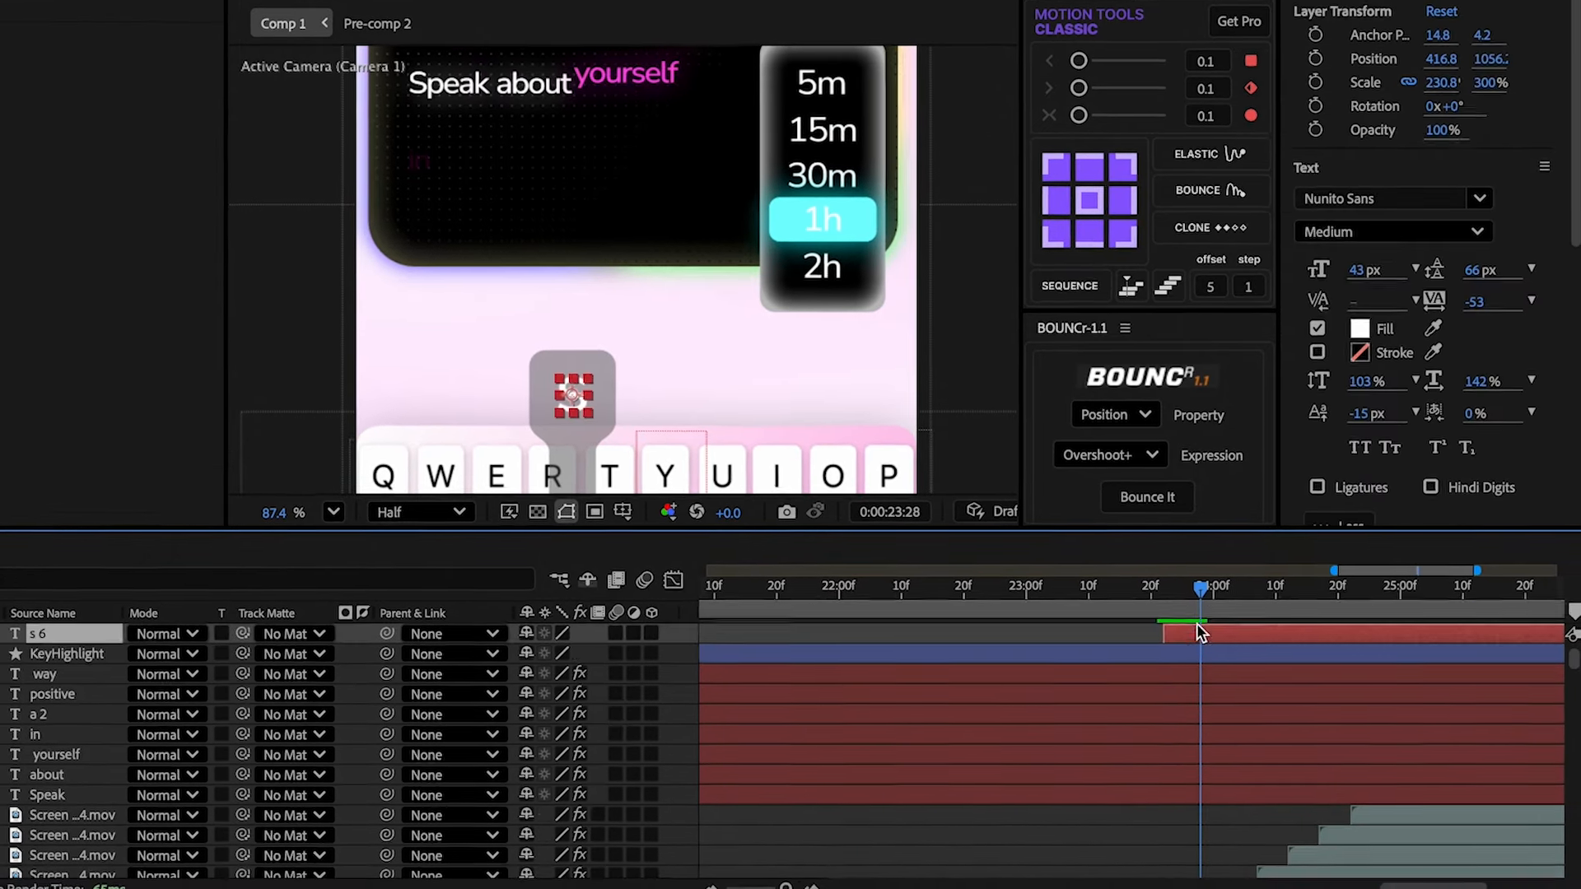
pyautogui.hotkey('ctrl', 'shift', 'd')
pyautogui.moveTo(1202, 593); pyautogui.dragTo(1264, 600)
pyautogui.hotkey('ctrl', 'shift', 'd')
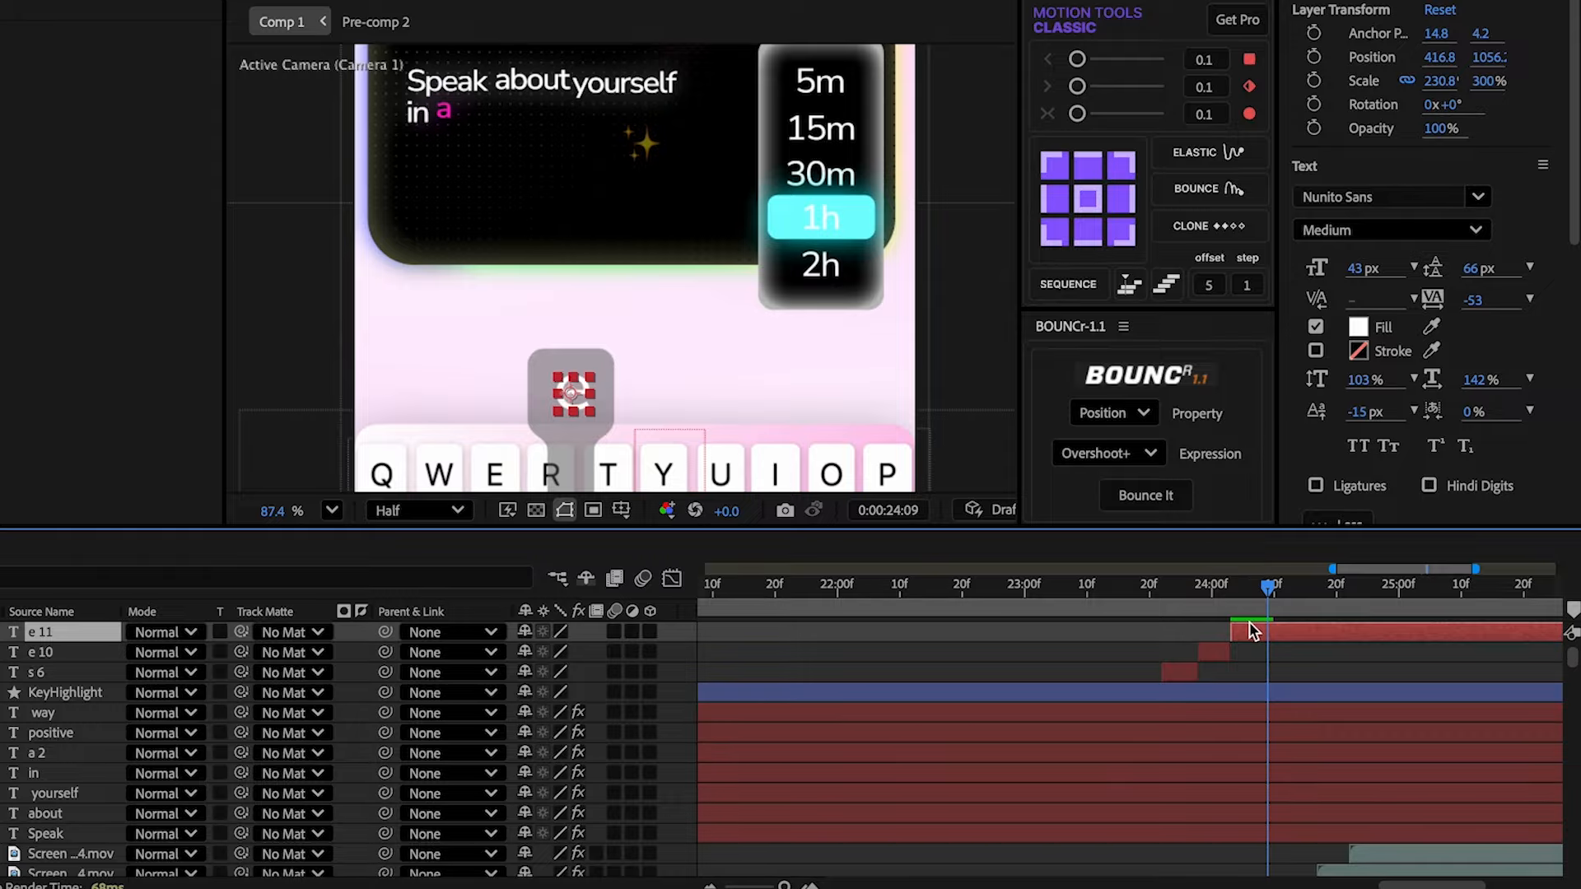
# - Change the newest letter piece to a and split it at 0:00:24:09
pyautogui.press('Return')
pyautogui.write('a 3')
pyautogui.press('Return')
pyautogui.hotkey('ctrl', 'shift', 'd')
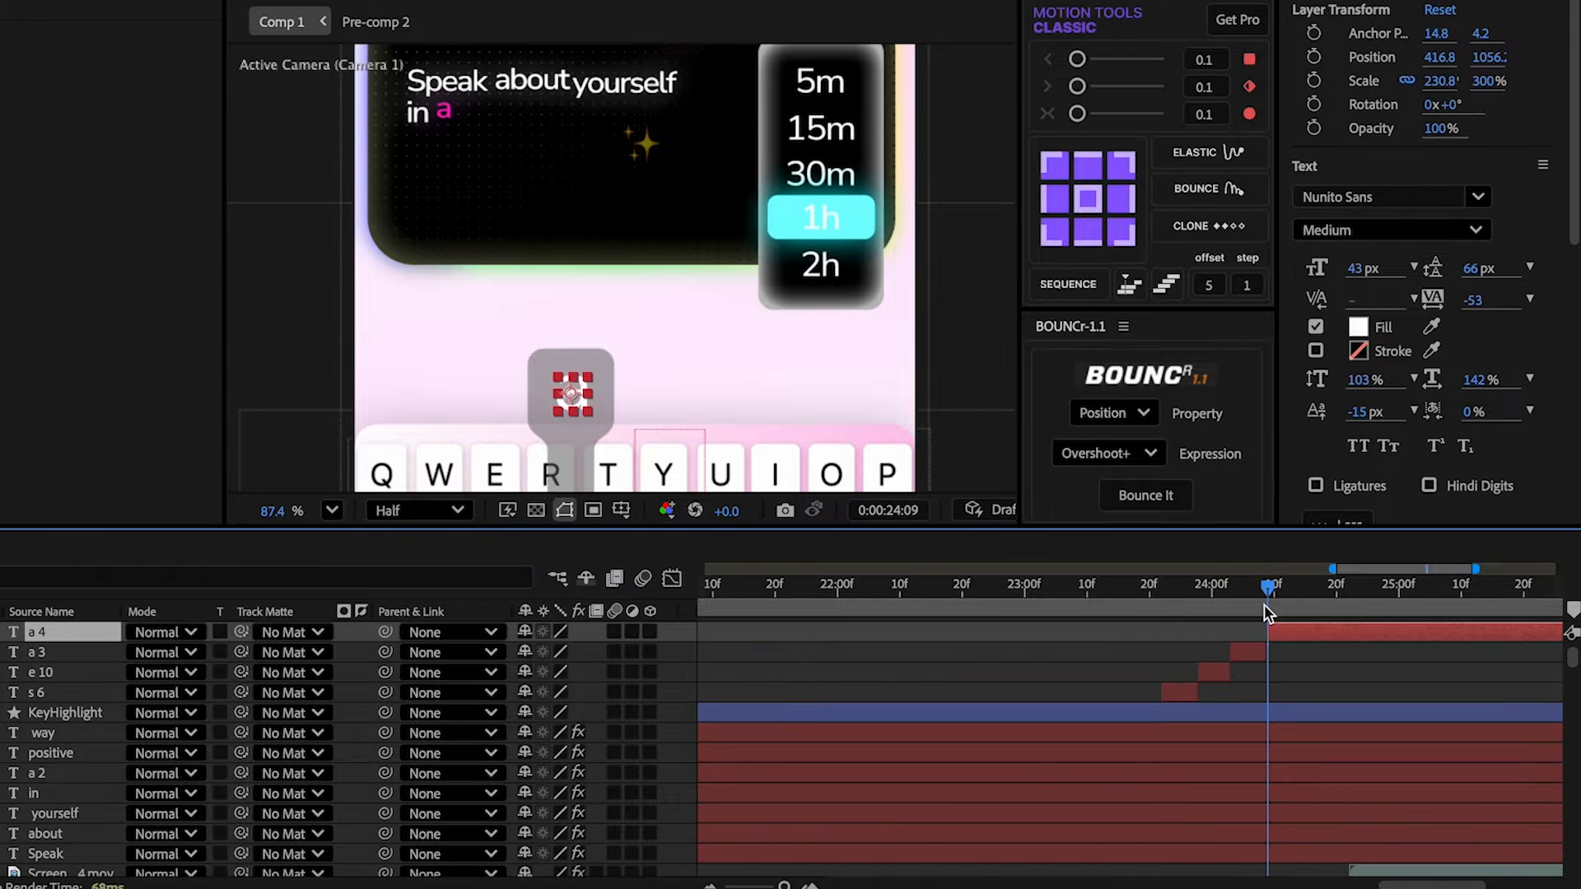
# - Change the piece after the letter a to k and split it at 0:00:24:14
pyautogui.moveTo(1265, 609); pyautogui.dragTo(1301, 594)
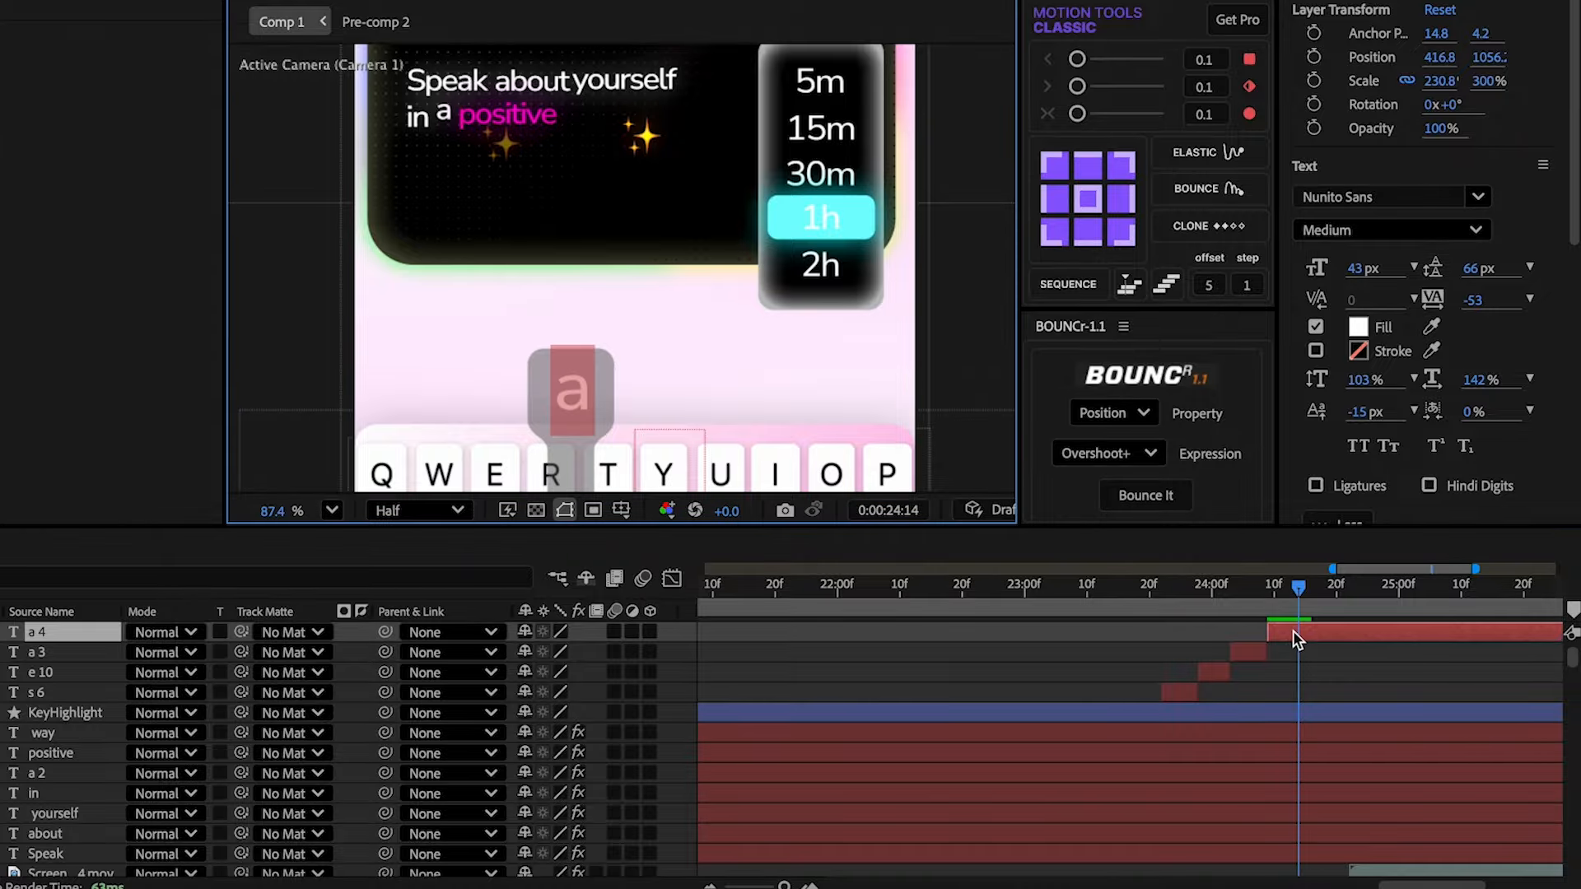
pyautogui.press('Return')
pyautogui.write('k 2')
pyautogui.press('Return')
pyautogui.hotkey('ctrl', 'shift', 'd')
# - Start the next letter piece after a short gap at about 0:00:24:21, change it to a, and split it at about 0:00:24:25
pyautogui.moveTo(1299, 607); pyautogui.dragTo(1367, 624)
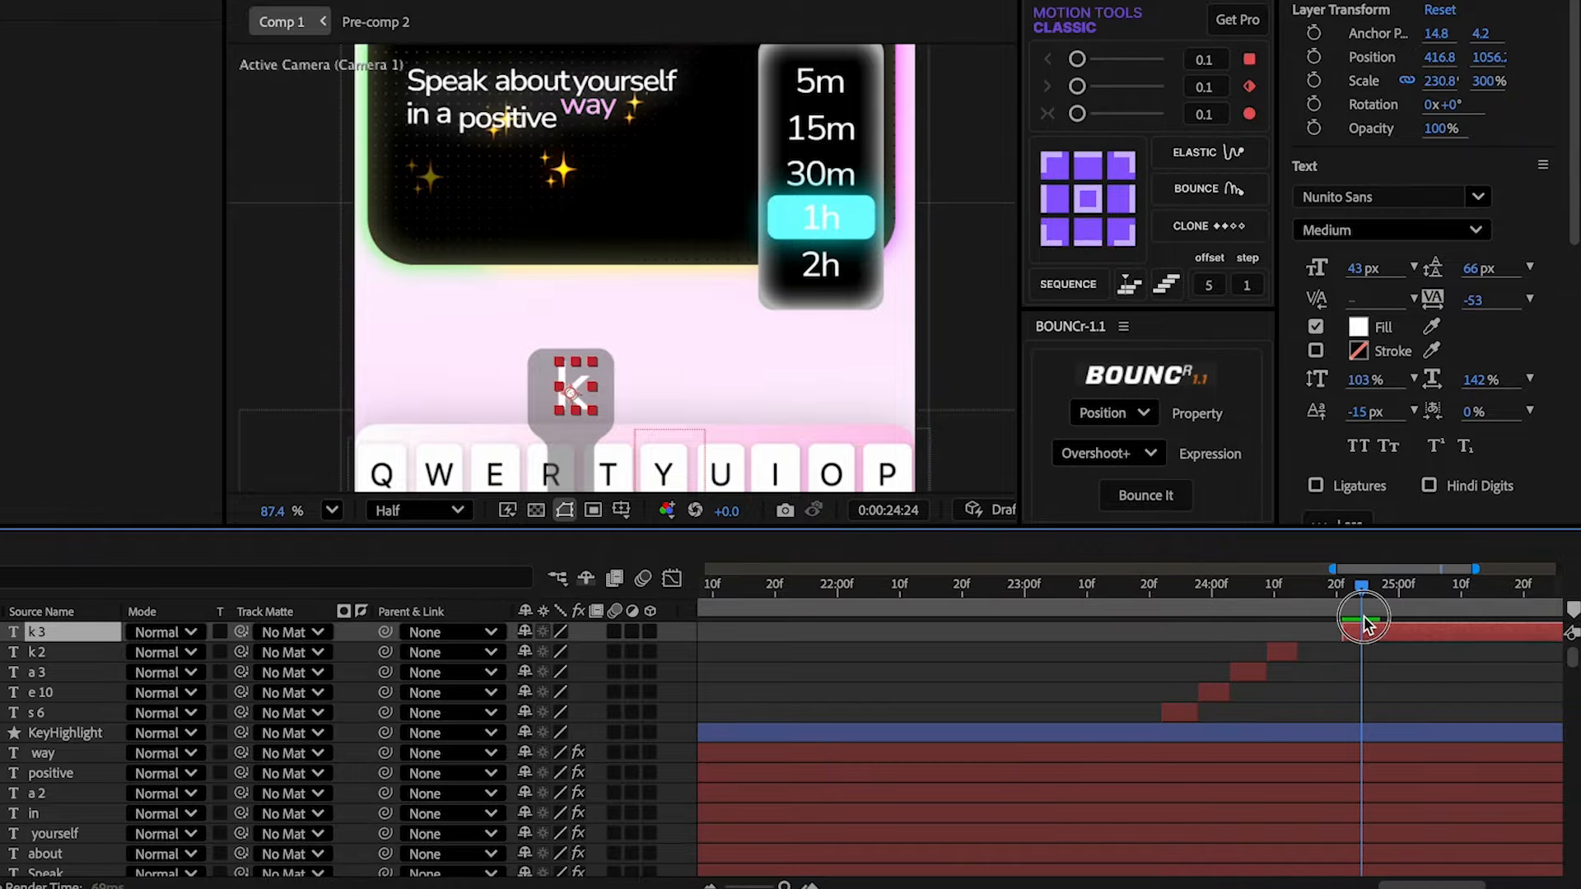
pyautogui.doubleClick(1360, 632)
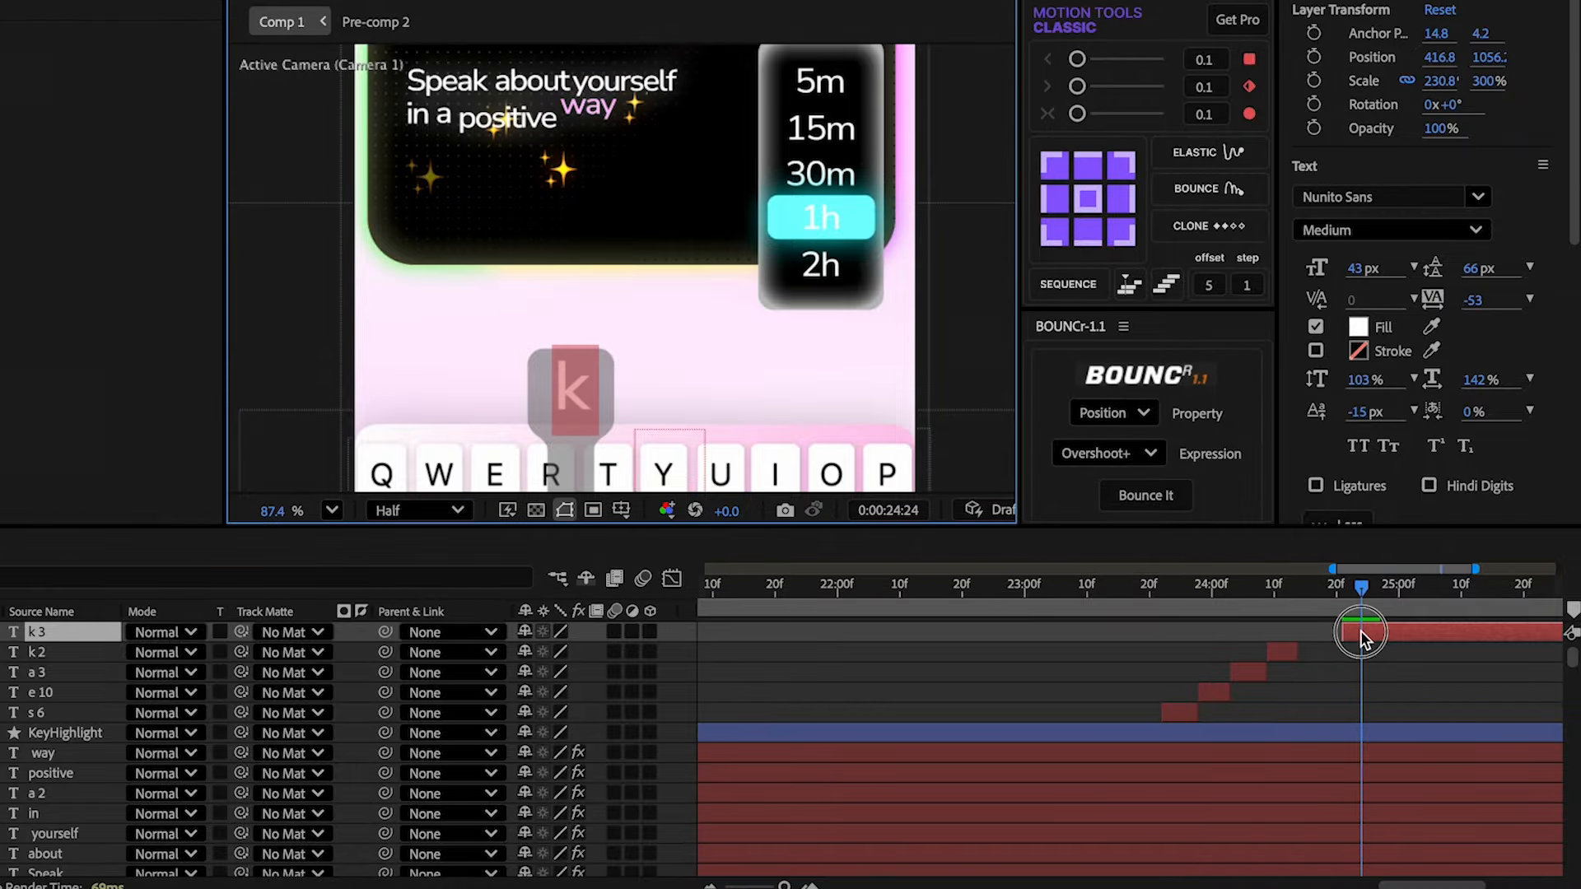
pyautogui.write('a')
pyautogui.click(1368, 608)
pyautogui.press('super+shift+d')
# - Change the following letter piece to b and split it at about 0:00:25:00
pyautogui.moveTo(1373, 603); pyautogui.dragTo(1505, 590)
pyautogui.doubleClick(1391, 629)
pyautogui.write('b')
pyautogui.click(1399, 607)
pyautogui.press('super+shift+d')
# - Add the letters o and u as consecutive short pieces, splitting at about 0:00:25:06 and 0:00:25:11
pyautogui.doubleClick(1426, 634)
pyautogui.write('o')
pyautogui.press('super+shift+d')
pyautogui.doubleClick(1455, 632)
pyautogui.write('u')
pyautogui.press('Escape')
pyautogui.press('super+shift+d')
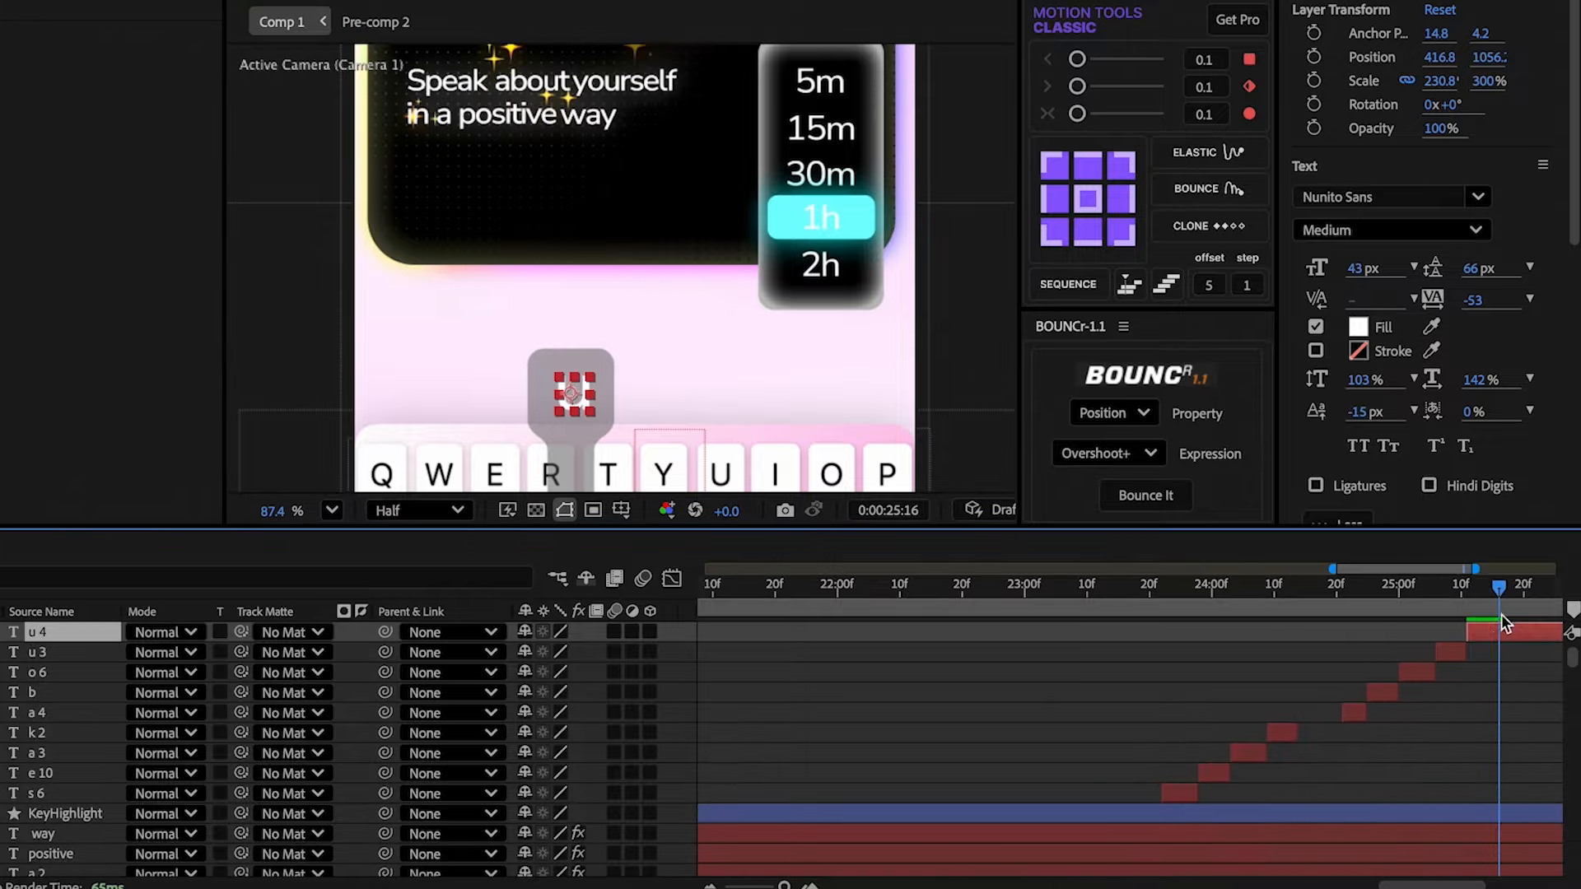
# - Change the piece after the letter u to t and split it at 0:00:25:16
pyautogui.doubleClick(1493, 633)
pyautogui.write('t')
pyautogui.press('Escape')
pyautogui.press('super+shift+d')
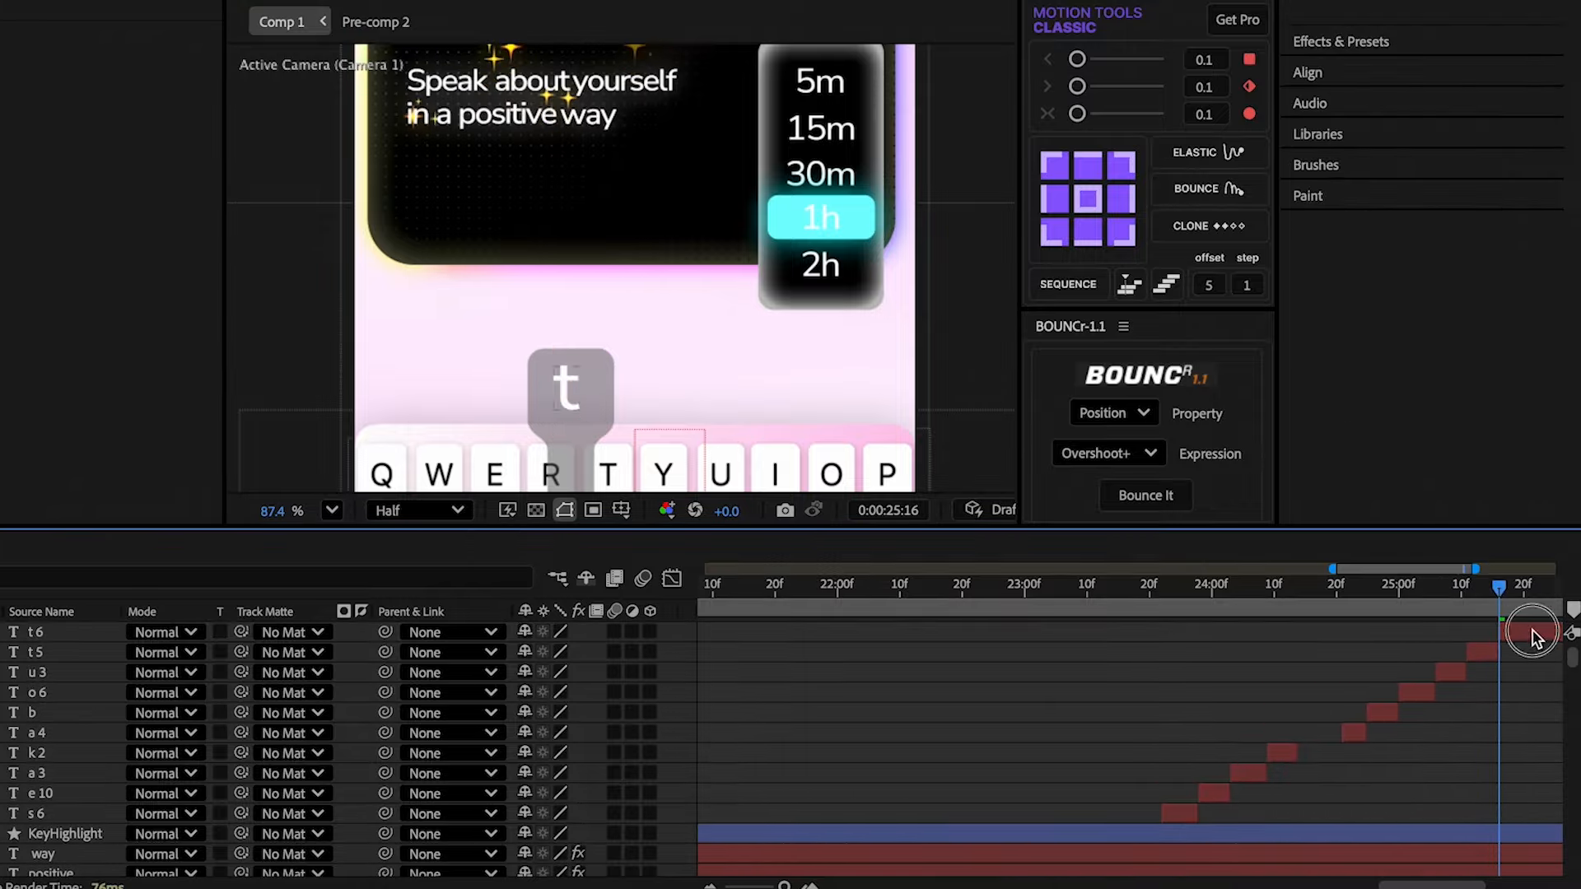